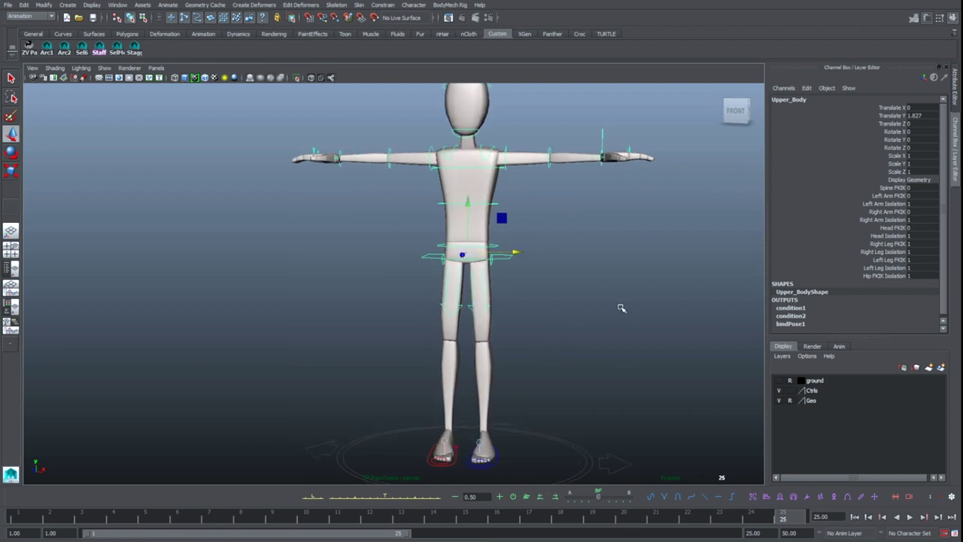
Step: Examine the full character rig from the front and from a three-quarter angle
{"action": "right_click_drag", "start_coordinate": [620, 310], "coordinate": [598, 311], "text": "alt"}
{"action": "mouse_move", "coordinate": [597, 312]}
{"action": "middle_mouse_down", "text": "alt"}
{"action": "mouse_move", "coordinate": [602, 334]}
{"action": "mouse_move", "coordinate": [606, 322]}
{"action": "middle_mouse_up", "text": "alt"}
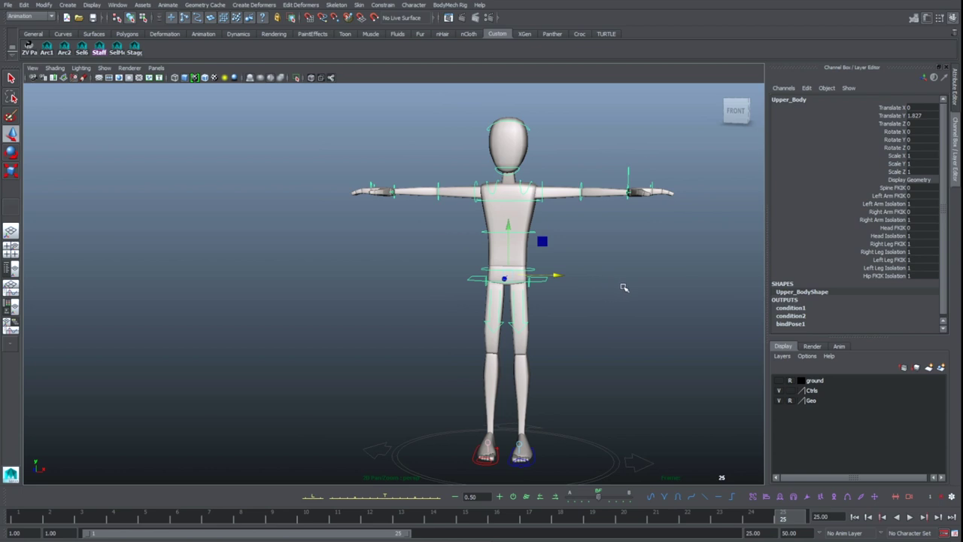
{"action": "left_click_drag", "start_coordinate": [577, 291], "coordinate": [536, 293], "text": "alt"}
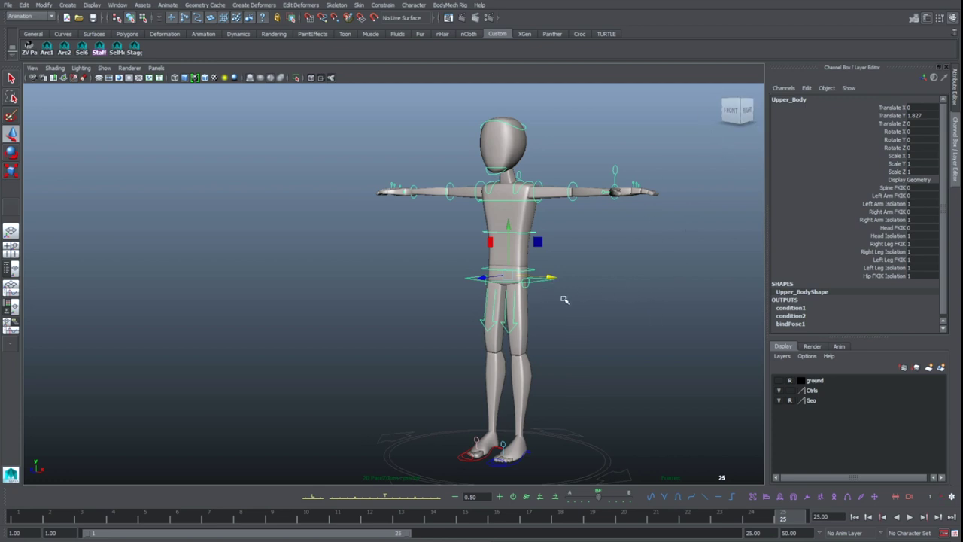
{"action": "right_click_drag", "start_coordinate": [565, 300], "coordinate": [613, 304], "text": "alt"}
{"action": "middle_click_drag", "start_coordinate": [607, 286], "coordinate": [655, 259], "text": "alt"}
{"action": "left_click_drag", "start_coordinate": [612, 296], "coordinate": [590, 287], "text": "alt"}
{"action": "right_click_drag", "start_coordinate": [660, 262], "coordinate": [580, 305], "text": "alt"}
{"action": "middle_click_drag", "start_coordinate": [580, 306], "coordinate": [542, 336], "text": "alt"}
Step: Try moving the hips with the Upper_Body control in the front and side views, undoing each move
{"action": "left_click_drag", "start_coordinate": [504, 233], "coordinate": [508, 242]}
{"action": "key", "text": "ctrl+z"}
{"action": "left_click_drag", "start_coordinate": [537, 315], "coordinate": [605, 317], "text": "alt"}
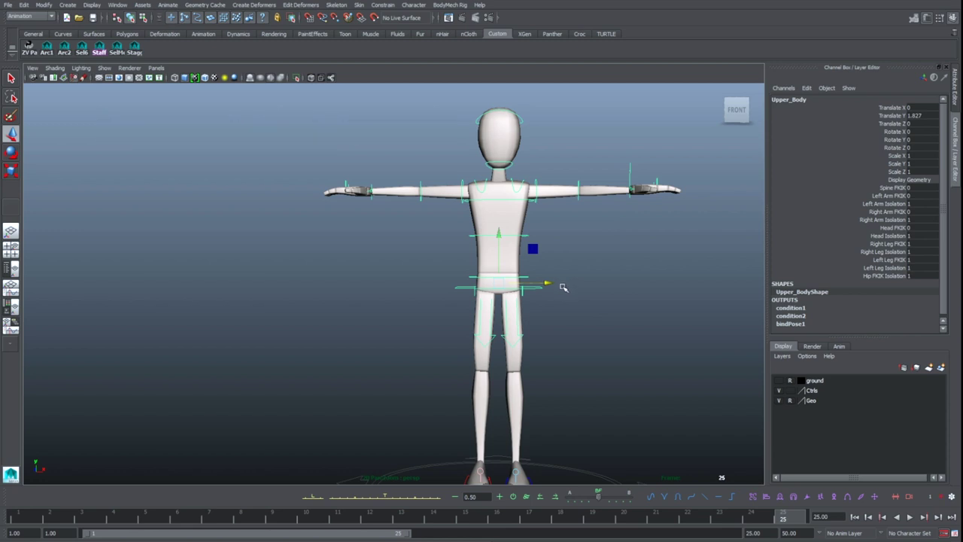
{"action": "left_click_drag", "start_coordinate": [497, 298], "coordinate": [533, 294]}
{"action": "key", "text": "ctrl+z"}
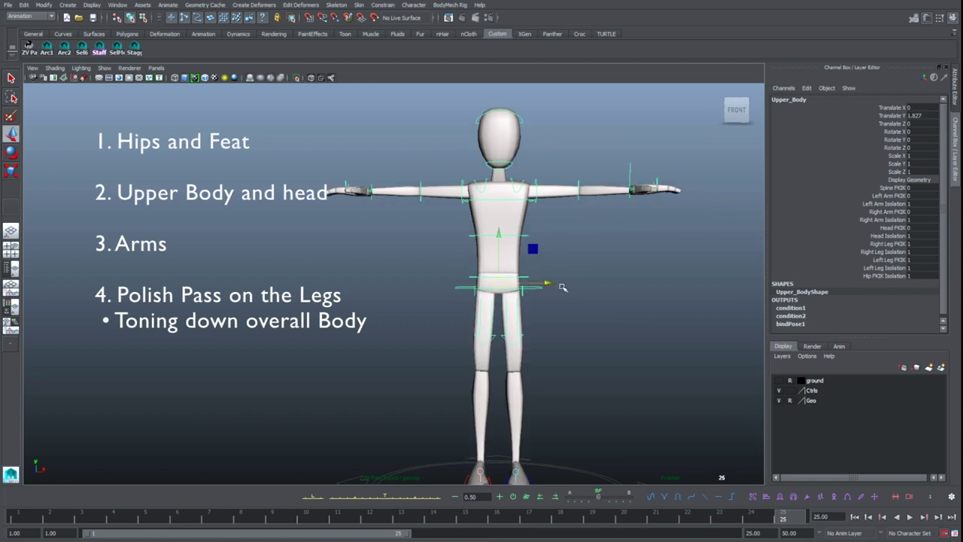
{"action": "left_click_drag", "start_coordinate": [563, 303], "coordinate": [525, 300], "text": "alt"}
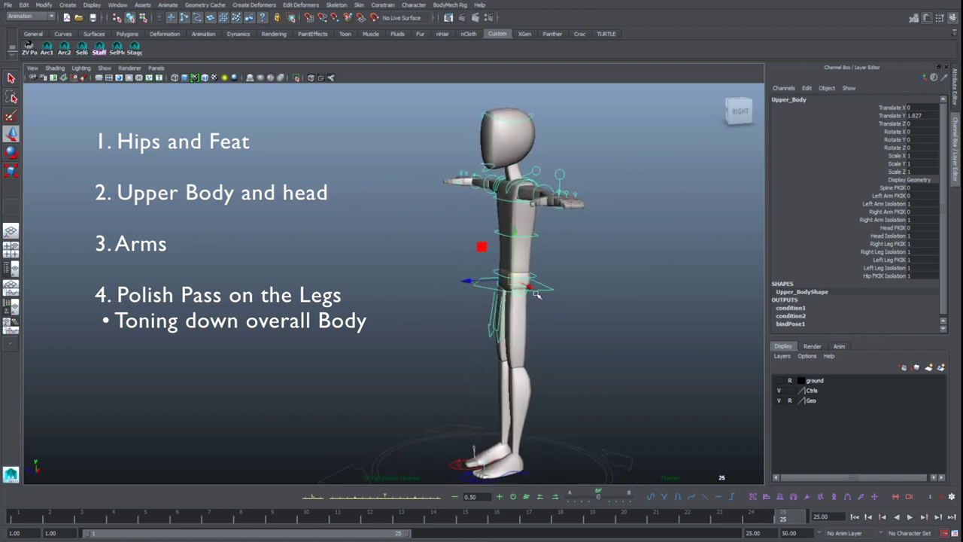
{"action": "left_click_drag", "start_coordinate": [599, 290], "coordinate": [547, 279], "text": "alt"}
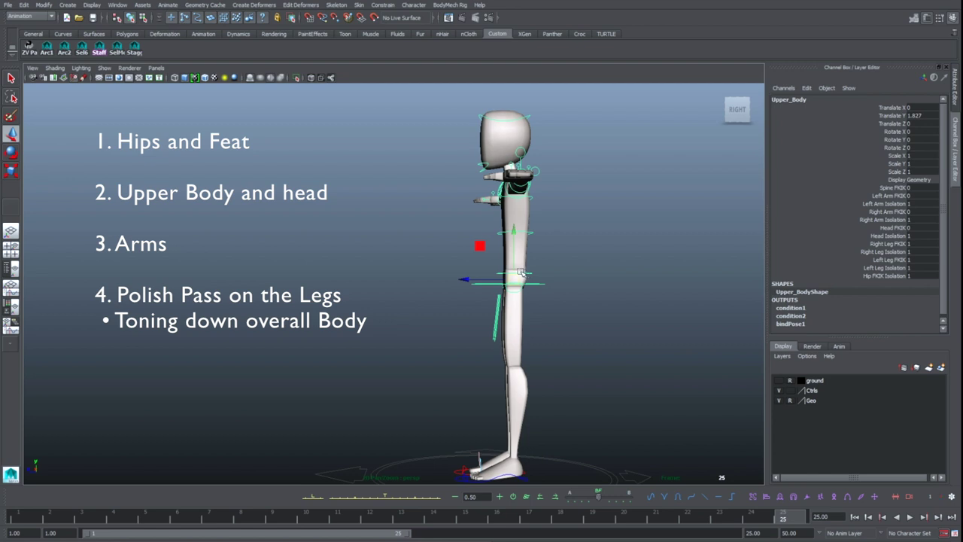
{"action": "left_click_drag", "start_coordinate": [525, 275], "coordinate": [516, 292]}
{"action": "key", "text": "ctrl+z"}
Step: At frame 1, set the Character control's ARMS, Torso, Neck and Head attributes to 0 so only hips and legs show
{"action": "left_click", "coordinate": [511, 475]}
{"action": "left_click", "coordinate": [512, 476]}
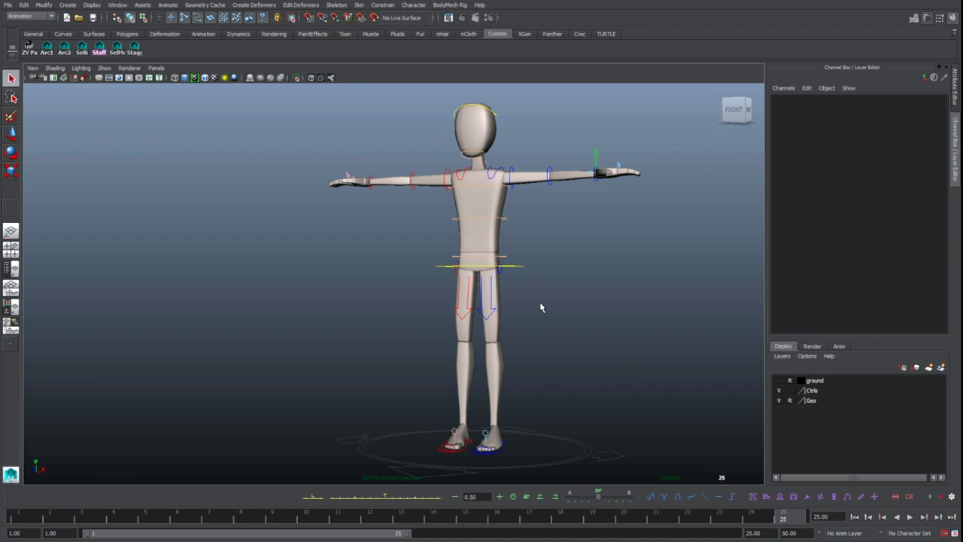
{"action": "left_click_drag", "start_coordinate": [540, 307], "coordinate": [572, 412], "text": "alt"}
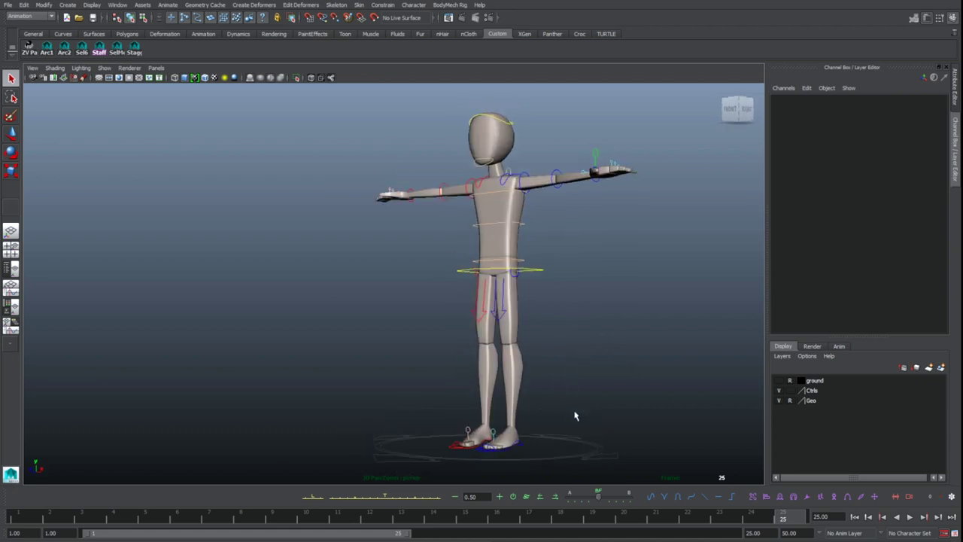
{"action": "left_click", "coordinate": [23, 515]}
{"action": "left_click", "coordinate": [604, 459]}
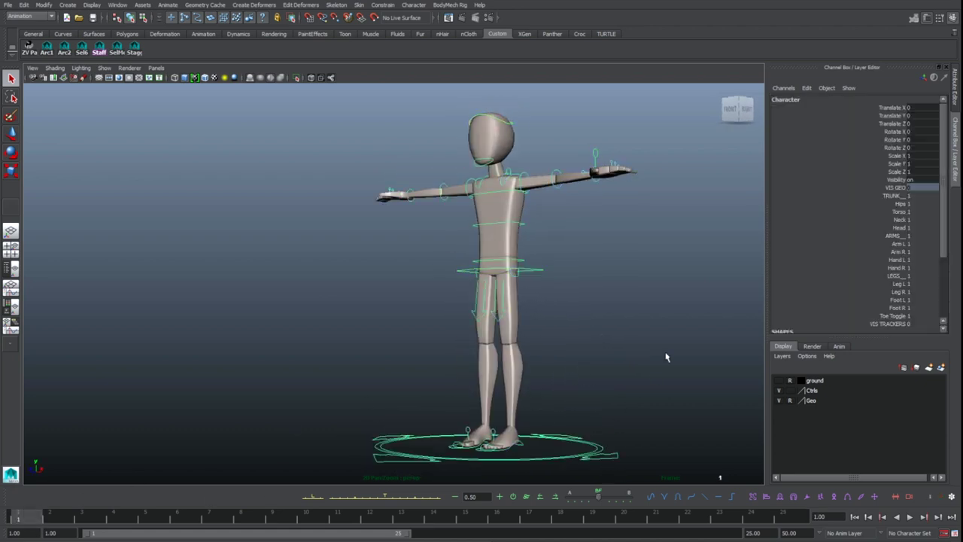
{"action": "left_click", "coordinate": [898, 236]}
{"action": "middle_click_drag", "start_coordinate": [662, 275], "coordinate": [622, 274]}
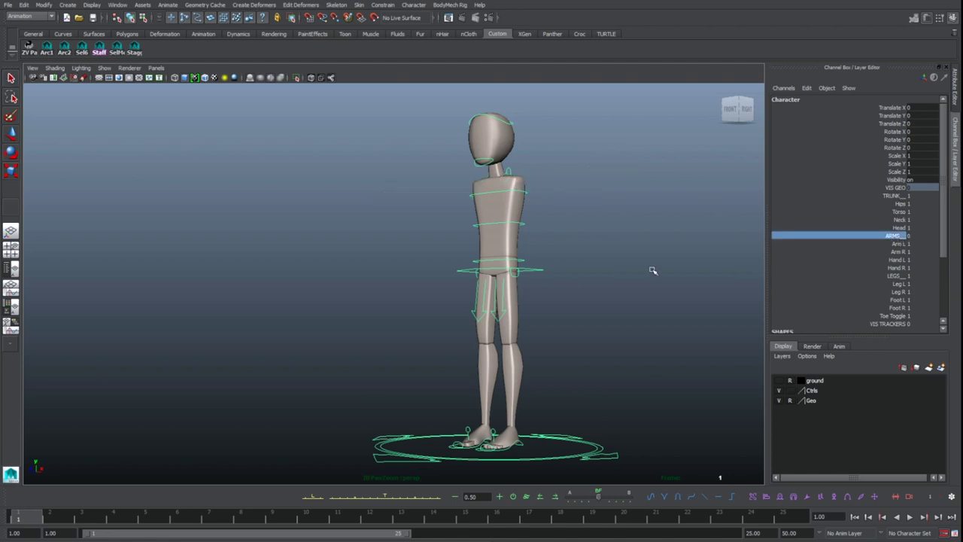
{"action": "left_click_drag", "start_coordinate": [536, 297], "coordinate": [519, 297], "text": "alt"}
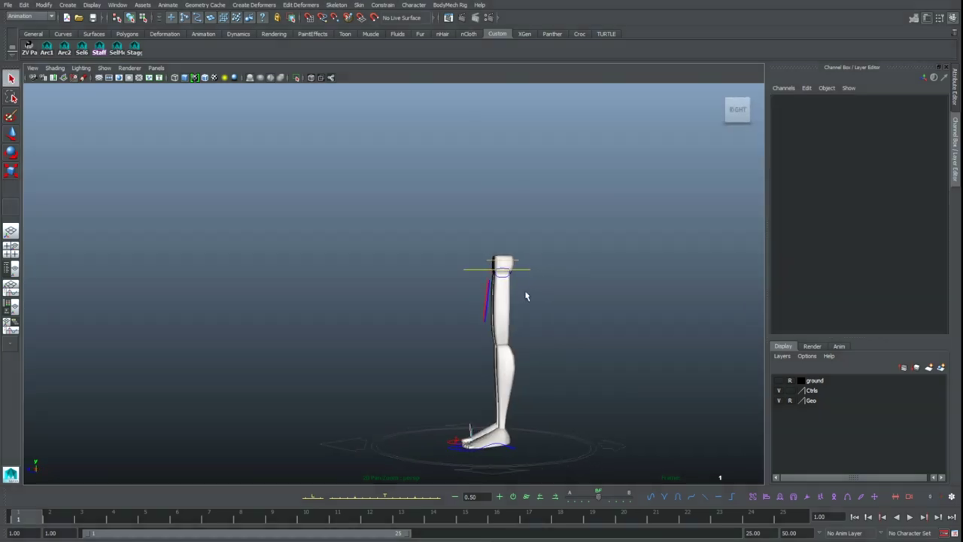
{"action": "right_click_drag", "start_coordinate": [538, 295], "coordinate": [629, 289], "text": "alt"}
{"action": "middle_click_drag", "start_coordinate": [566, 291], "coordinate": [547, 266], "text": "alt"}
{"action": "scroll", "coordinate": [579, 263], "scroll_direction": "down", "scroll_amount": 1}
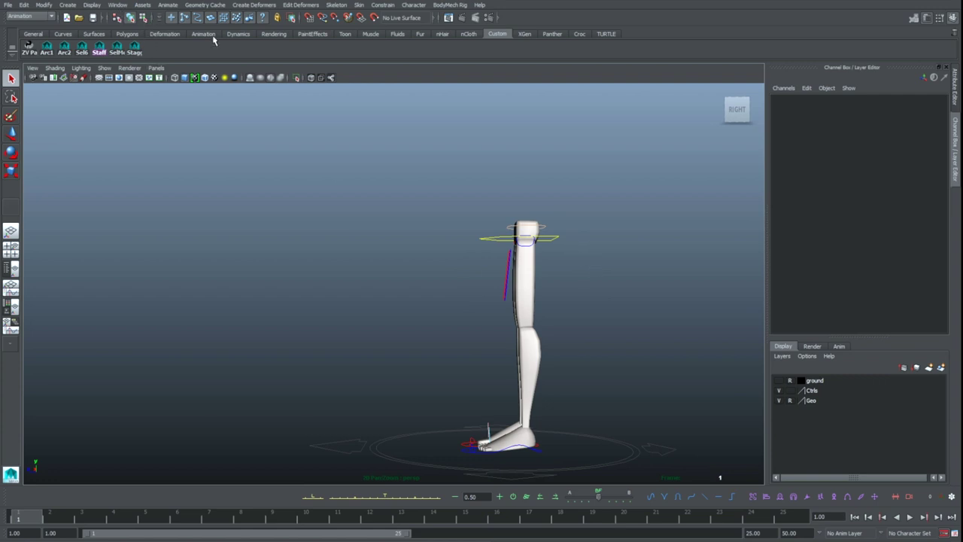
Step: Open the Outliner and expand rig_group through geo_group and proxy_geoGroup to examine the geometry hierarchy
{"action": "left_click_drag", "start_coordinate": [591, 412], "coordinate": [636, 480]}
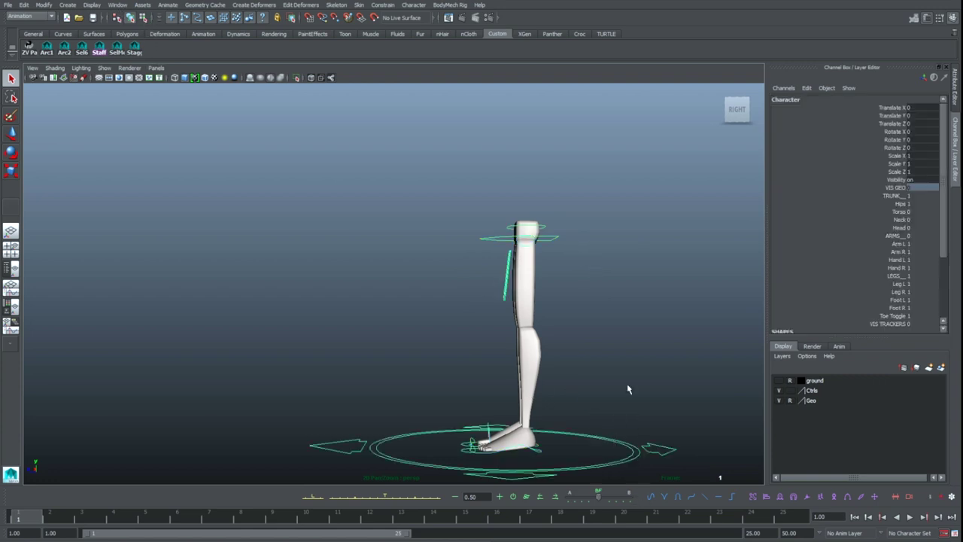
{"action": "left_click", "coordinate": [122, 6]}
{"action": "left_click", "coordinate": [149, 77]}
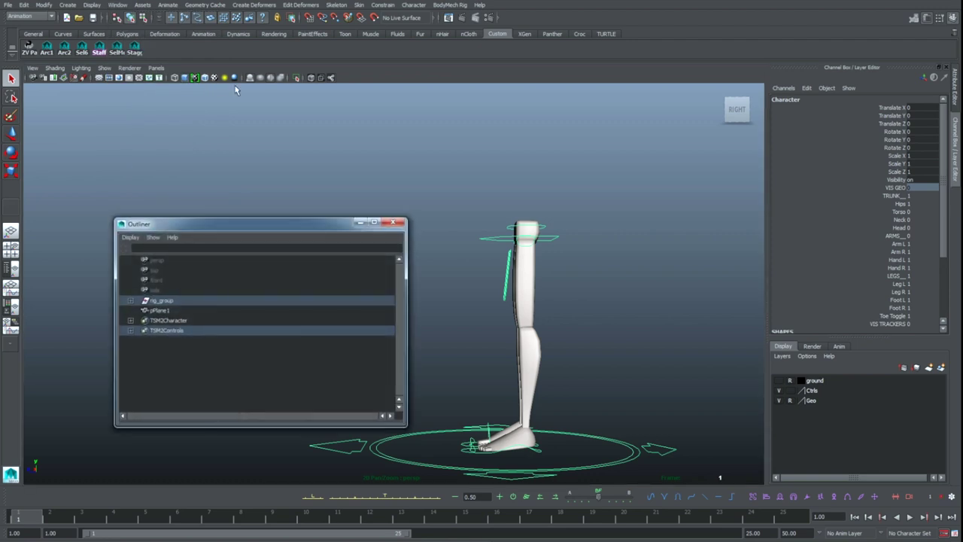
{"action": "left_click", "coordinate": [131, 301]}
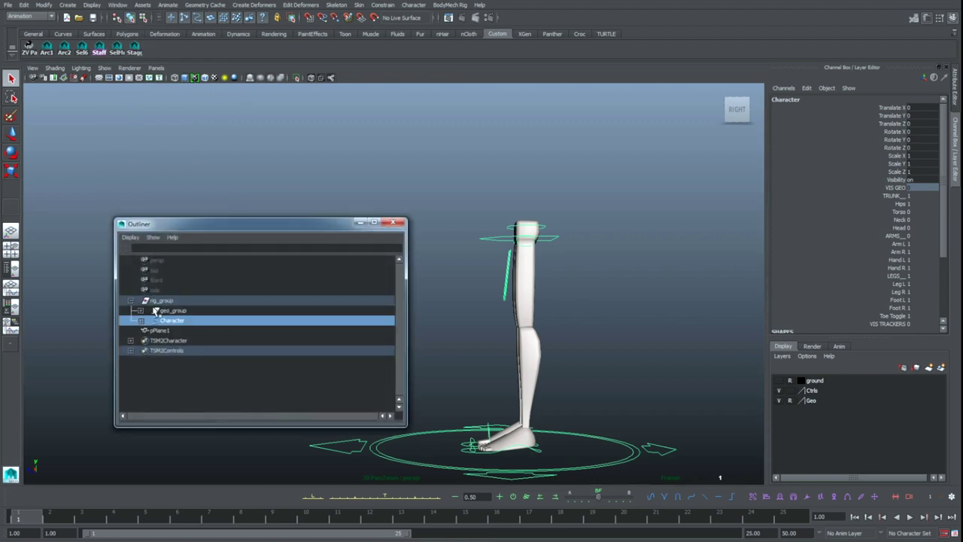
{"action": "left_click", "coordinate": [173, 312]}
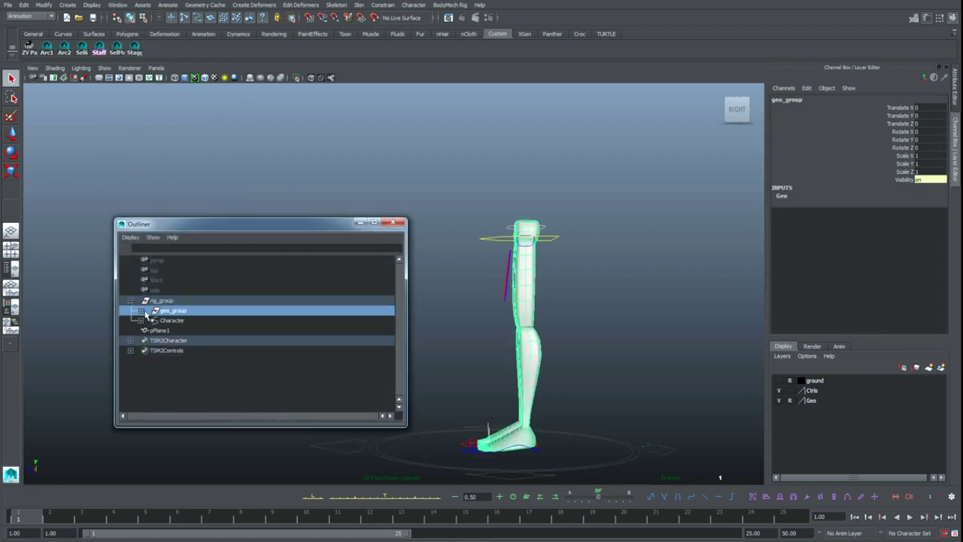
{"action": "left_click", "coordinate": [141, 311]}
{"action": "left_click", "coordinate": [189, 322]}
{"action": "left_click", "coordinate": [151, 321]}
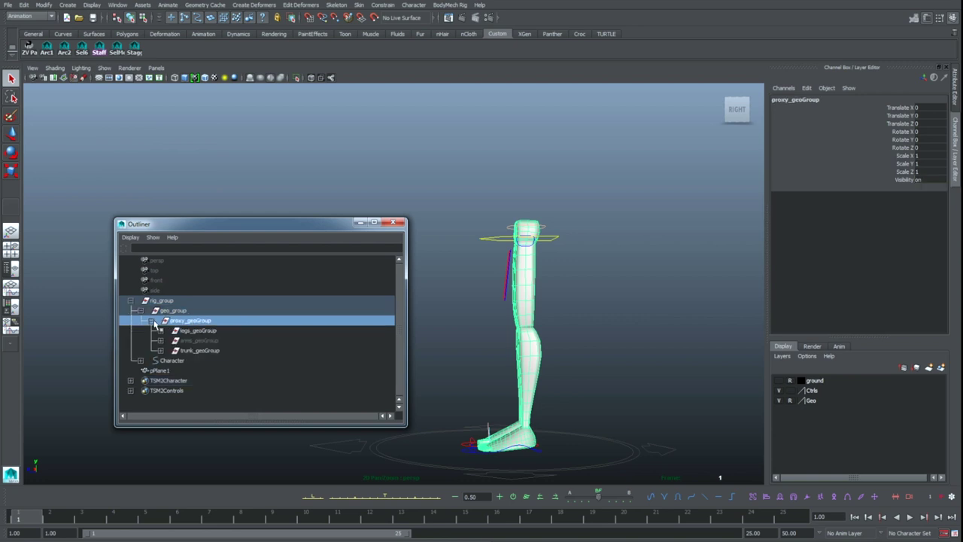
Step: Look through the legs and arms geometry groups, collapse rig_group, and close the Outliner
{"action": "left_click", "coordinate": [198, 332]}
{"action": "left_click", "coordinate": [197, 341]}
{"action": "left_click", "coordinate": [204, 331]}
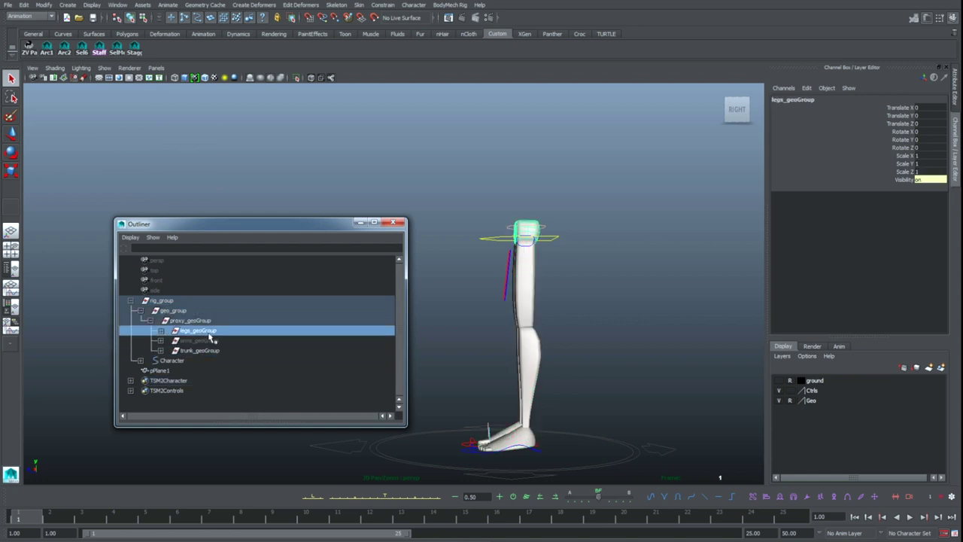
{"action": "left_click", "coordinate": [131, 301]}
{"action": "left_click", "coordinate": [392, 222]}
{"action": "left_click", "coordinate": [447, 306]}
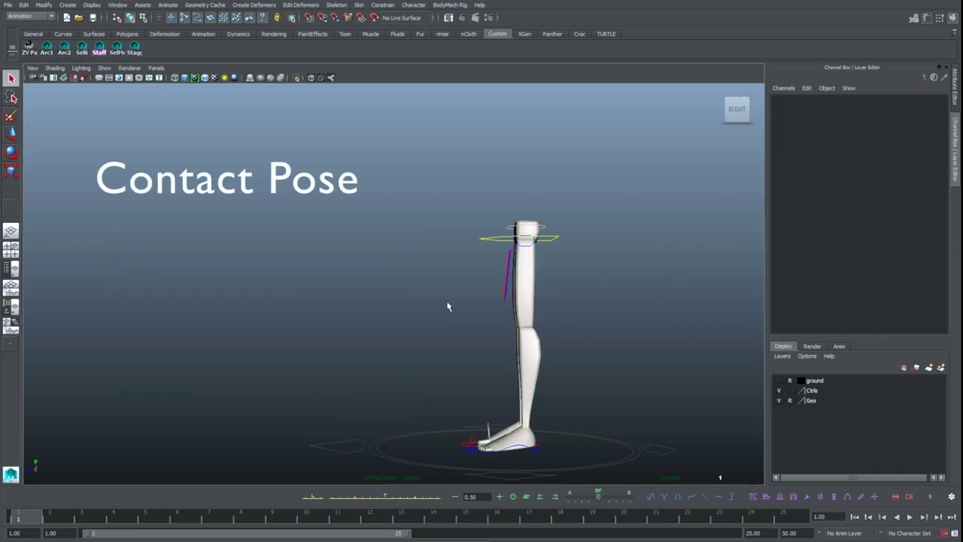
Step: Move the left foot control forward to Translate Z about 4.65 and the right foot control back to about -7.24
{"action": "left_click", "coordinate": [534, 456]}
{"action": "key", "text": "w"}
{"action": "middle_click_drag", "start_coordinate": [607, 411], "coordinate": [513, 305]}
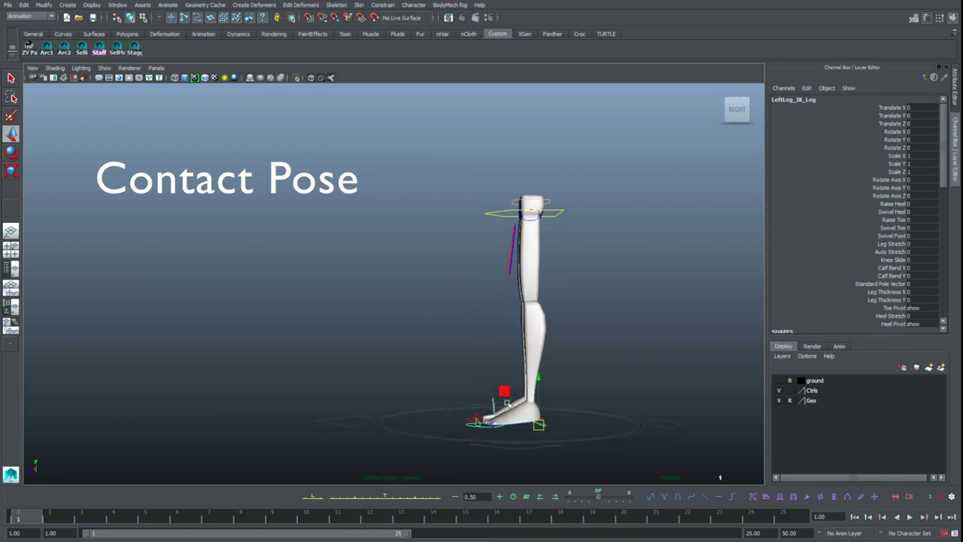
{"action": "middle_click_drag", "start_coordinate": [491, 419], "coordinate": [429, 408]}
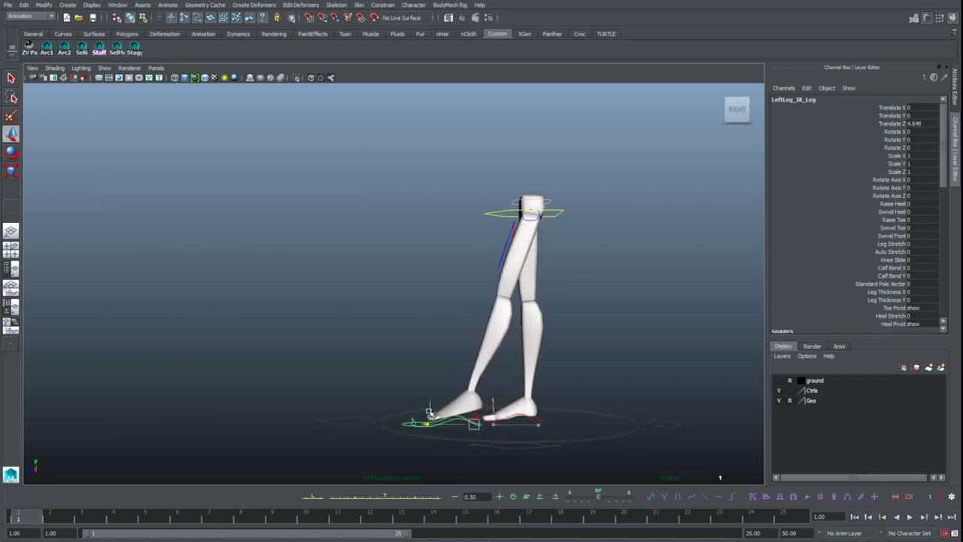
{"action": "left_click", "coordinate": [523, 418]}
{"action": "middle_click_drag", "start_coordinate": [490, 423], "coordinate": [563, 304]}
Step: Lower the hips with the Upper_Body control, setting its Translate Y to -1
{"action": "left_click", "coordinate": [568, 217]}
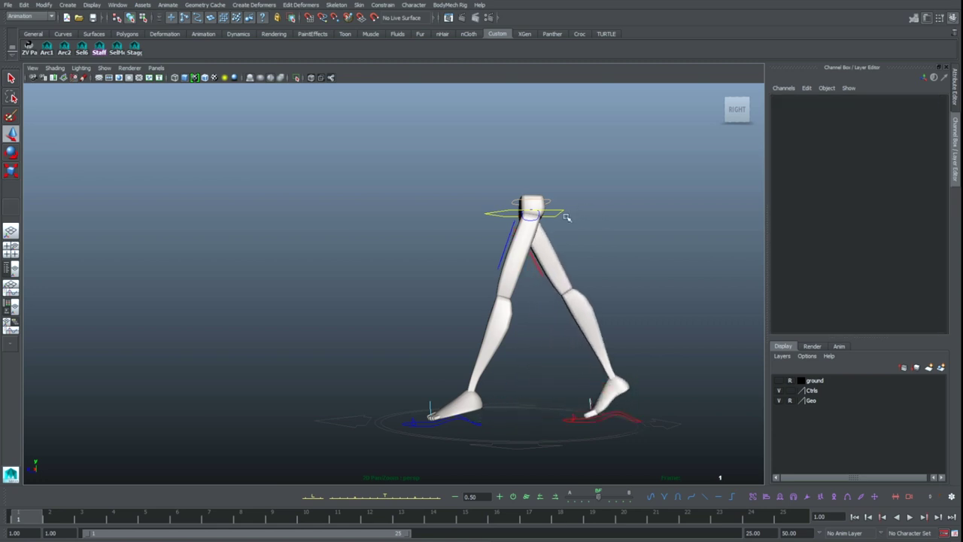
{"action": "left_click", "coordinate": [559, 213]}
{"action": "left_click_drag", "start_coordinate": [530, 164], "coordinate": [533, 169]}
{"action": "left_click", "coordinate": [925, 115]}
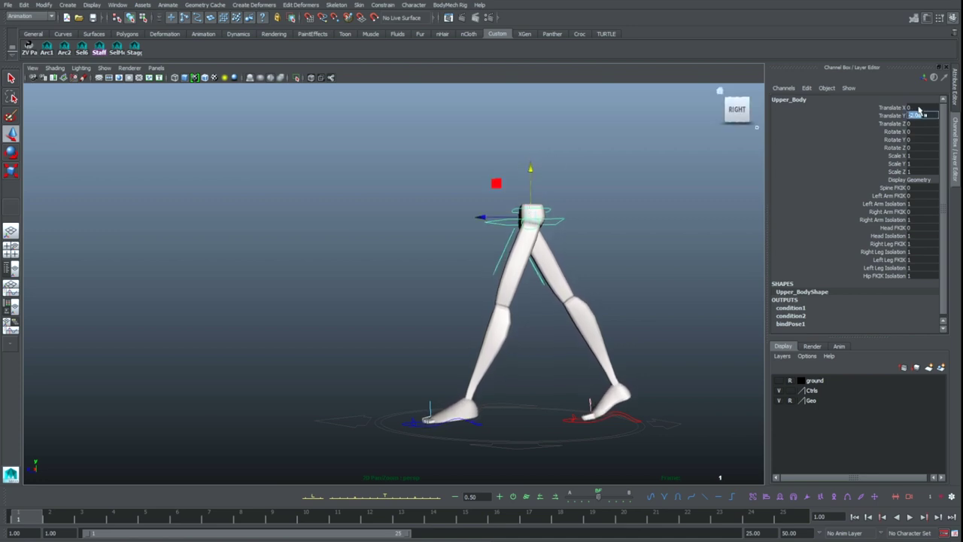
{"action": "type", "text": "-1"}
{"action": "key", "text": "Return"}
{"action": "left_click", "coordinate": [623, 290]}
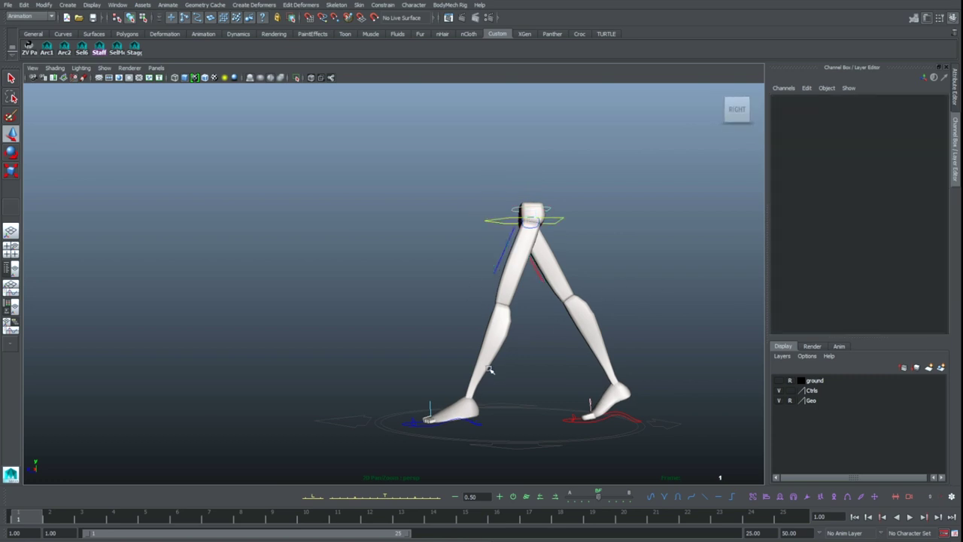
Step: Twist the hips about the vertical axis by giving the Spine_Pelvis_FK control a negative Rotate Y value
{"action": "left_click_drag", "start_coordinate": [532, 344], "coordinate": [550, 334], "text": "alt"}
{"action": "right_click_drag", "start_coordinate": [550, 334], "coordinate": [548, 316], "text": "alt"}
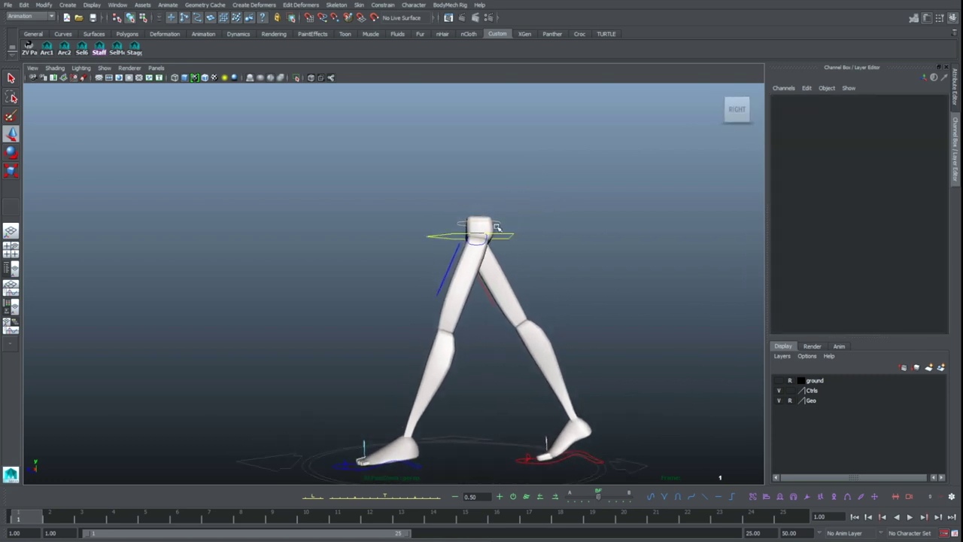
{"action": "left_click", "coordinate": [497, 227]}
{"action": "key", "text": "e"}
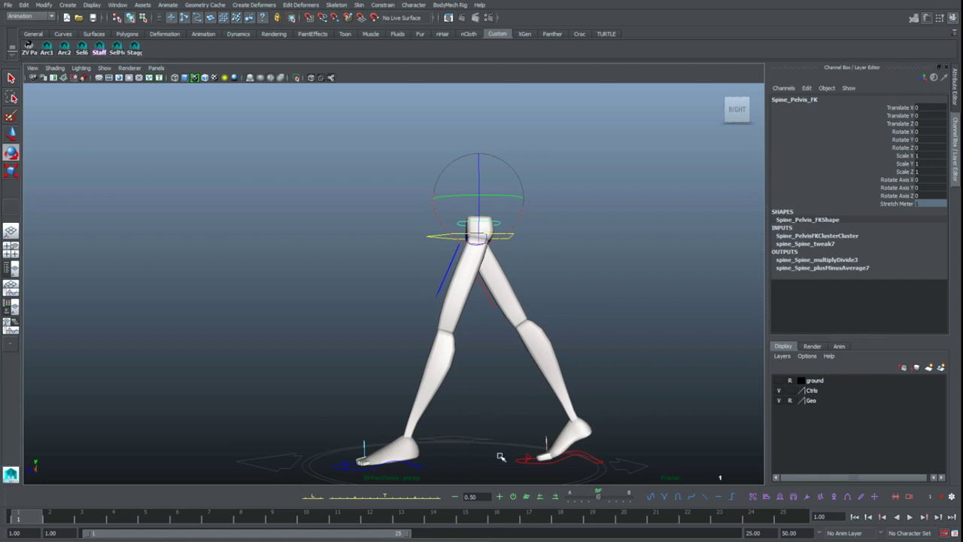
{"action": "left_click_drag", "start_coordinate": [519, 223], "coordinate": [466, 296], "text": "alt"}
{"action": "key", "text": "ctrl+z"}
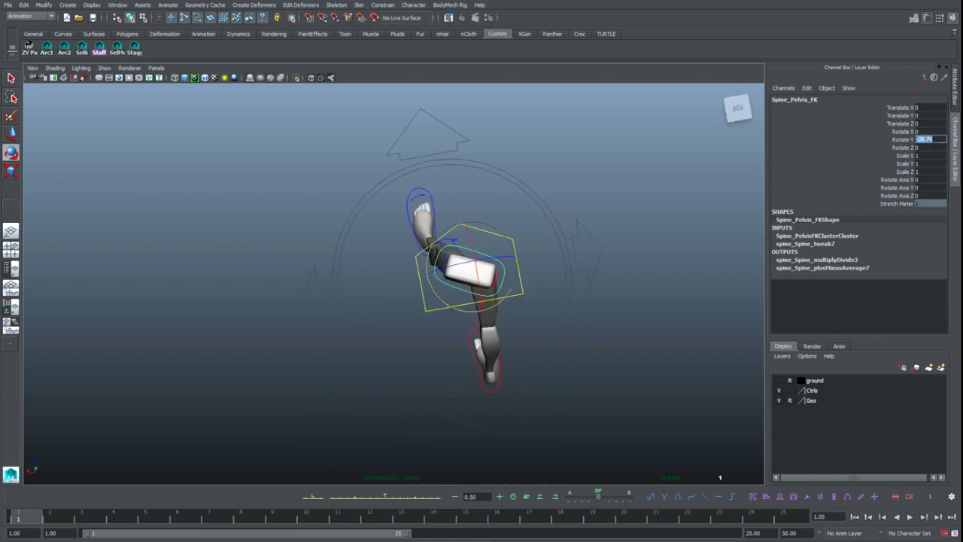
{"action": "type", "text": "-"}
{"action": "key", "text": "Return"}
{"action": "left_click", "coordinate": [323, 205]}
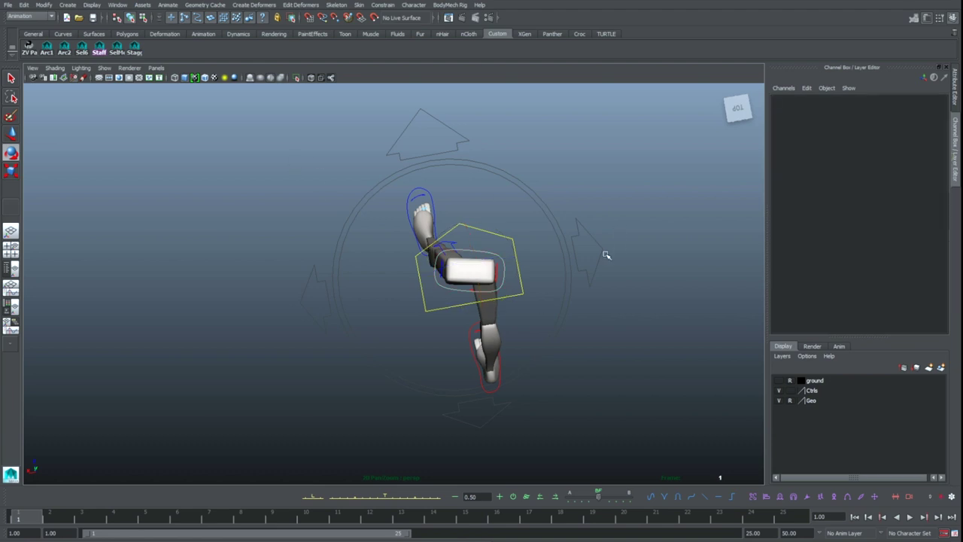
Step: Rotate the left foot control to Rotate X about -28.4 so the front toes point up
{"action": "right_click_drag", "start_coordinate": [415, 307], "coordinate": [521, 315], "text": "alt"}
{"action": "left_click_drag", "start_coordinate": [521, 315], "coordinate": [506, 280], "text": "alt"}
{"action": "right_click_drag", "start_coordinate": [506, 283], "coordinate": [451, 301], "text": "alt"}
{"action": "middle_click_drag", "start_coordinate": [527, 369], "coordinate": [525, 269], "text": "alt"}
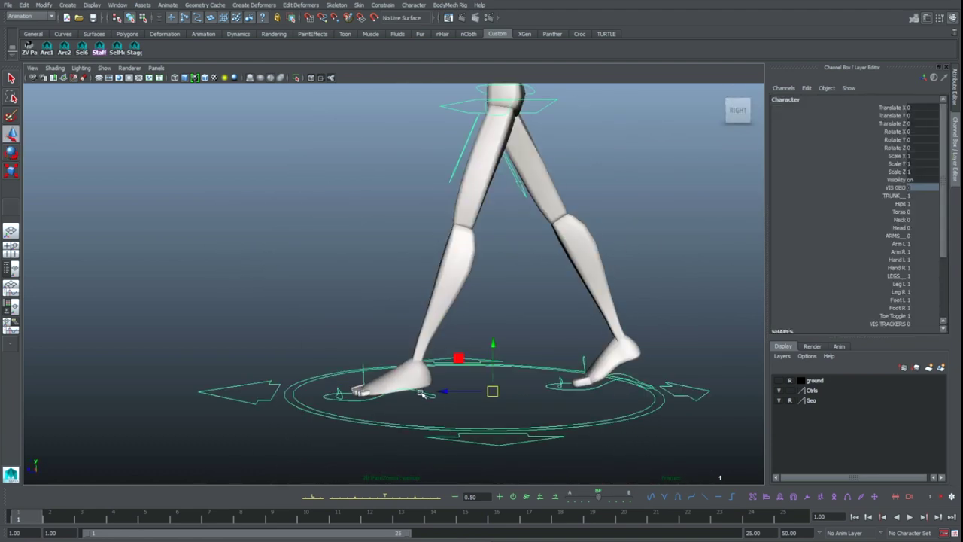
{"action": "left_click", "coordinate": [421, 393]}
{"action": "middle_click_drag", "start_coordinate": [507, 348], "coordinate": [504, 371], "text": "alt"}
{"action": "key", "text": "e"}
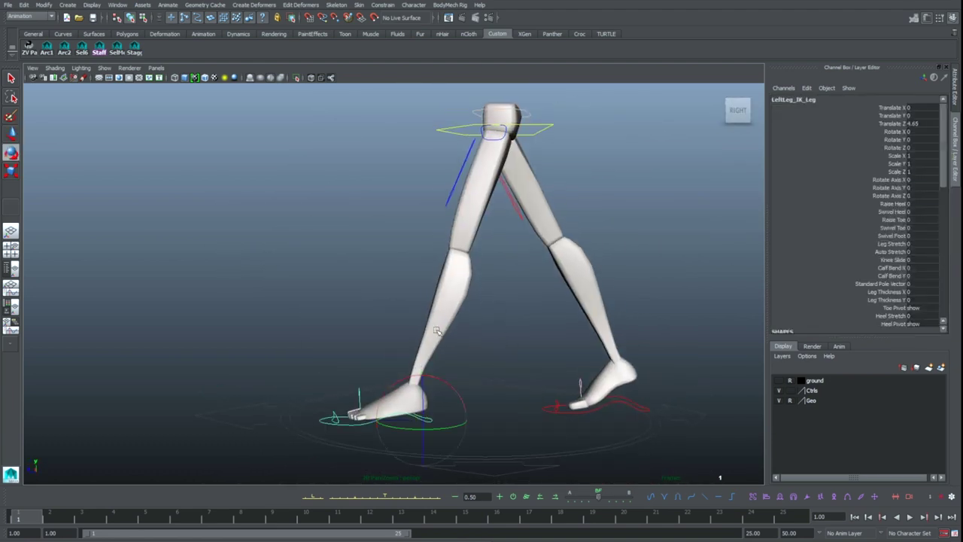
{"action": "left_click", "coordinate": [895, 132]}
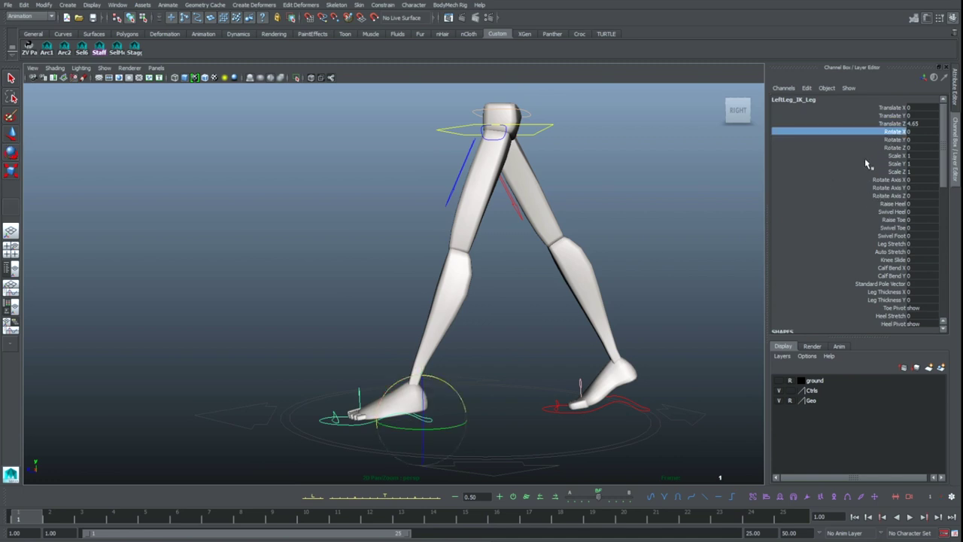
{"action": "middle_click_drag", "start_coordinate": [449, 311], "coordinate": [480, 316]}
Step: Shift the left foot control slightly back to Translate Z about 4.4 for the heel contact
{"action": "key", "text": "w"}
{"action": "mouse_move", "coordinate": [378, 417]}
{"action": "left_mouse_down"}
{"action": "mouse_move", "coordinate": [394, 417]}
{"action": "mouse_move", "coordinate": [371, 419]}
{"action": "mouse_move", "coordinate": [381, 420]}
{"action": "left_mouse_up"}
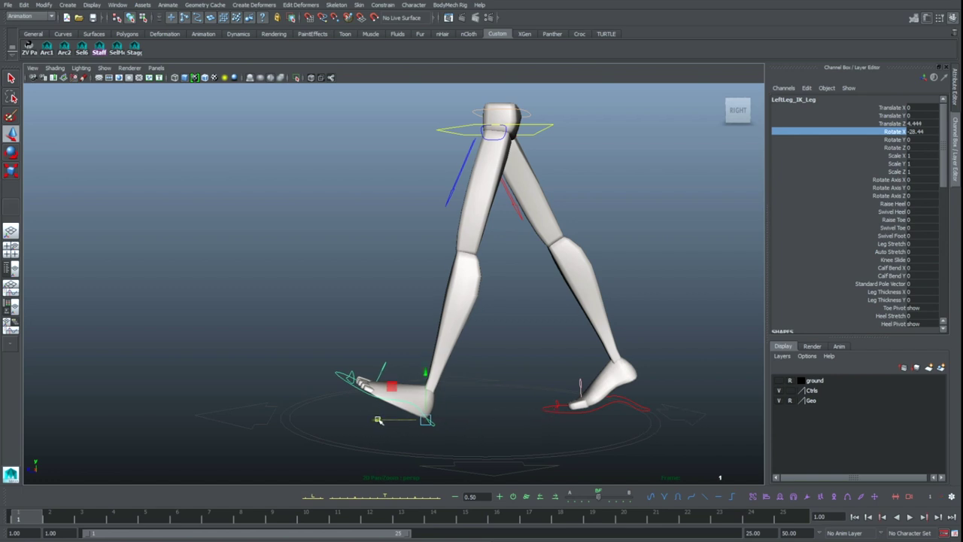
{"action": "mouse_move", "coordinate": [382, 421]}
{"action": "left_mouse_down"}
{"action": "mouse_move", "coordinate": [409, 416]}
{"action": "mouse_move", "coordinate": [362, 416]}
{"action": "mouse_move", "coordinate": [380, 411]}
{"action": "left_mouse_up"}
Step: Slide the right foot control back to Translate Z about -8.9 and set its Raise Heel to 30
{"action": "left_click", "coordinate": [589, 424]}
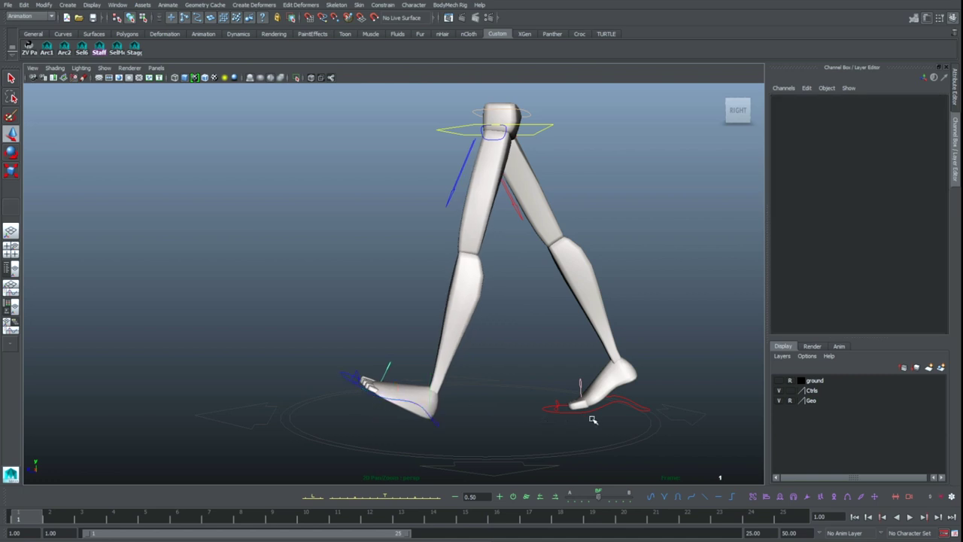
{"action": "left_click", "coordinate": [597, 409]}
{"action": "left_click", "coordinate": [907, 206]}
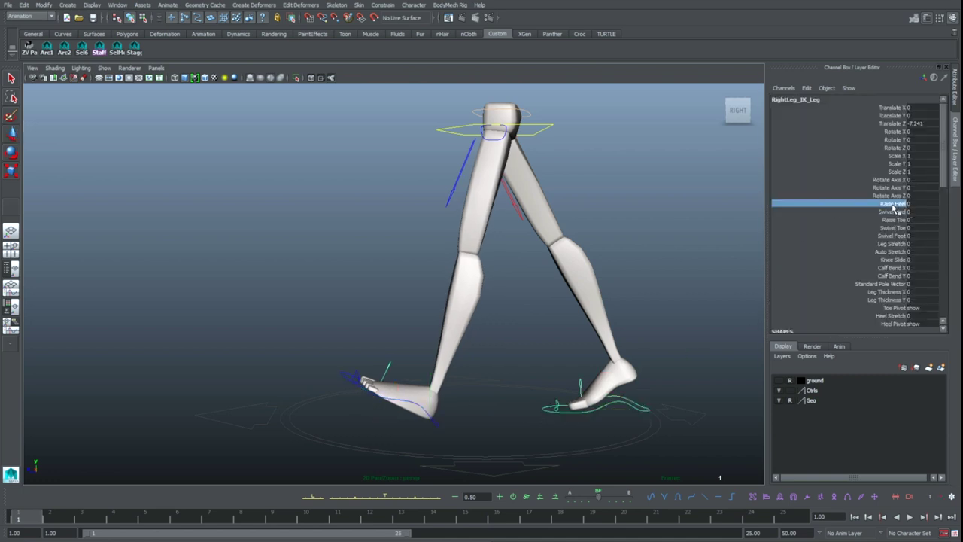
{"action": "middle_click_drag", "start_coordinate": [731, 287], "coordinate": [687, 287]}
{"action": "key", "text": "w"}
{"action": "left_click_drag", "start_coordinate": [602, 389], "coordinate": [632, 402]}
{"action": "double_click", "coordinate": [930, 204]}
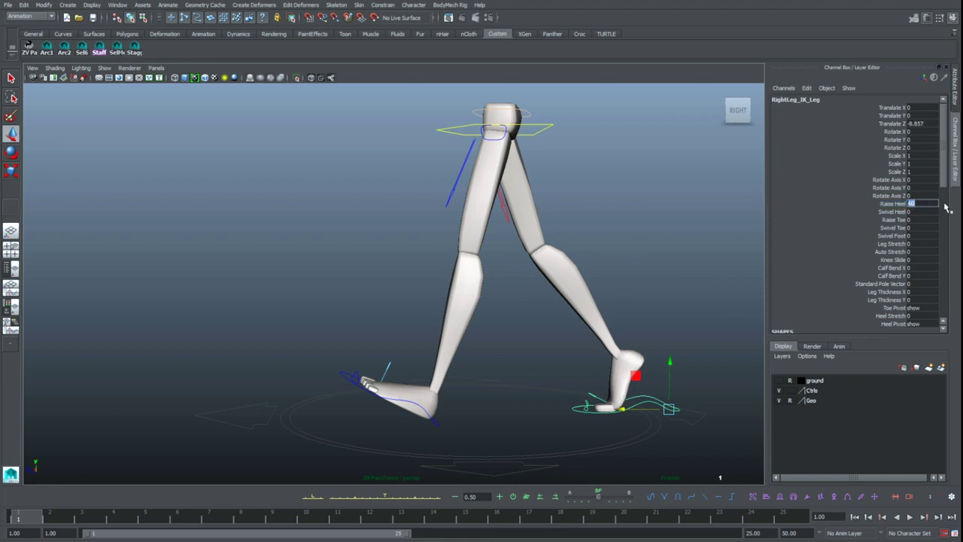
{"action": "type", "text": "30"}
{"action": "key", "text": "Return"}
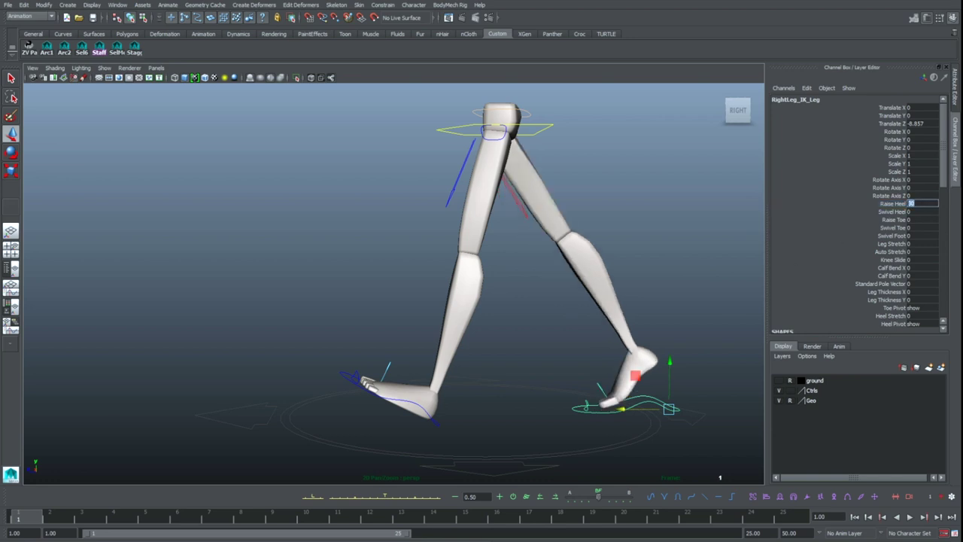
Step: Bring the right foot control forward to Translate Z about -6.7 to bend the back knee
{"action": "left_click", "coordinate": [743, 272]}
{"action": "left_click", "coordinate": [652, 402]}
{"action": "left_click_drag", "start_coordinate": [622, 409], "coordinate": [581, 409]}
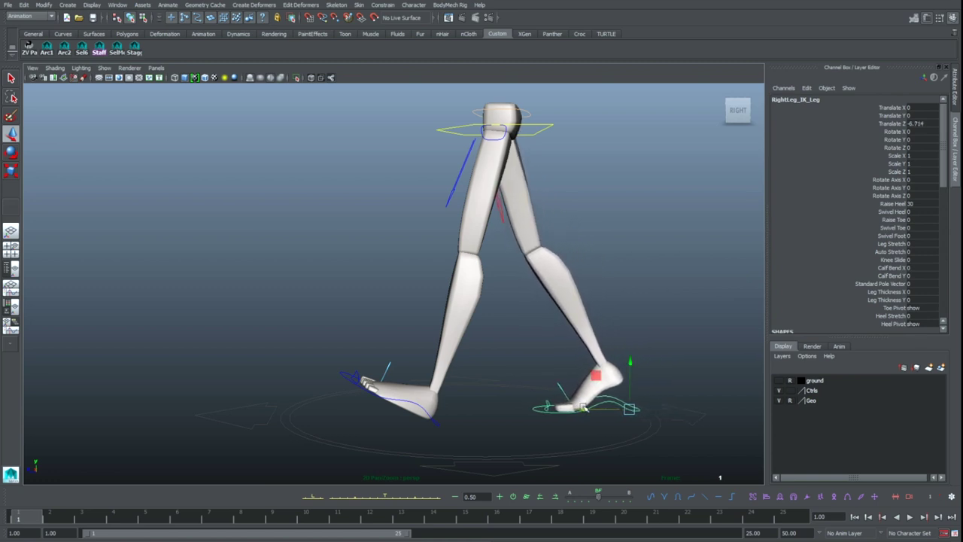
{"action": "left_click", "coordinate": [893, 123]}
{"action": "left_click", "coordinate": [613, 398]}
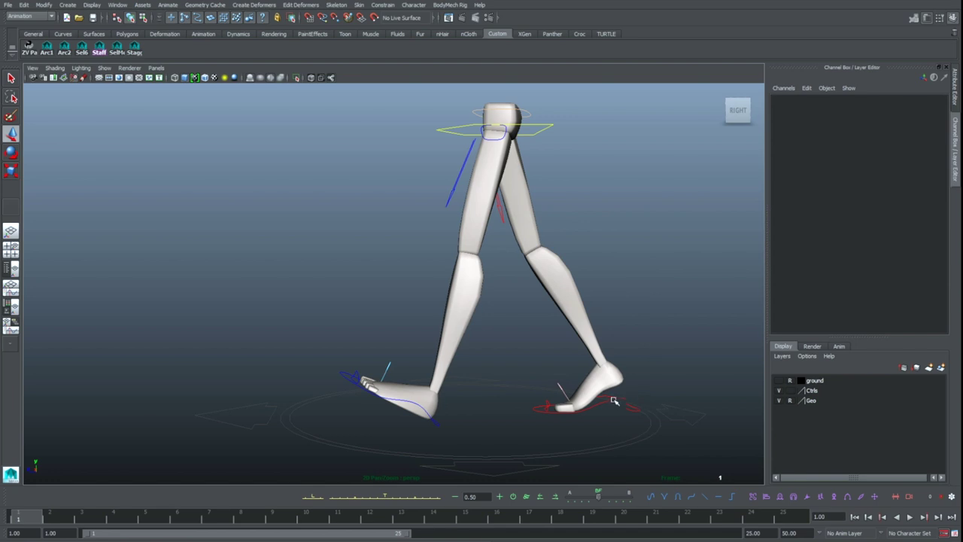
Step: Set keys on the right and left foot controls at frame 1
{"action": "left_click", "coordinate": [598, 383]}
{"action": "key", "text": "s"}
{"action": "left_click", "coordinate": [431, 419]}
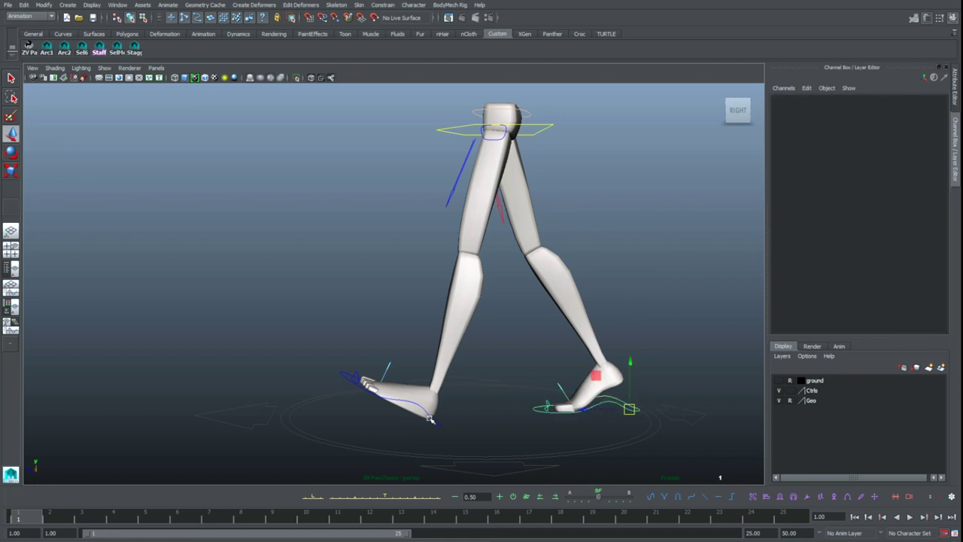
{"action": "left_click", "coordinate": [437, 421]}
{"action": "key", "text": "s"}
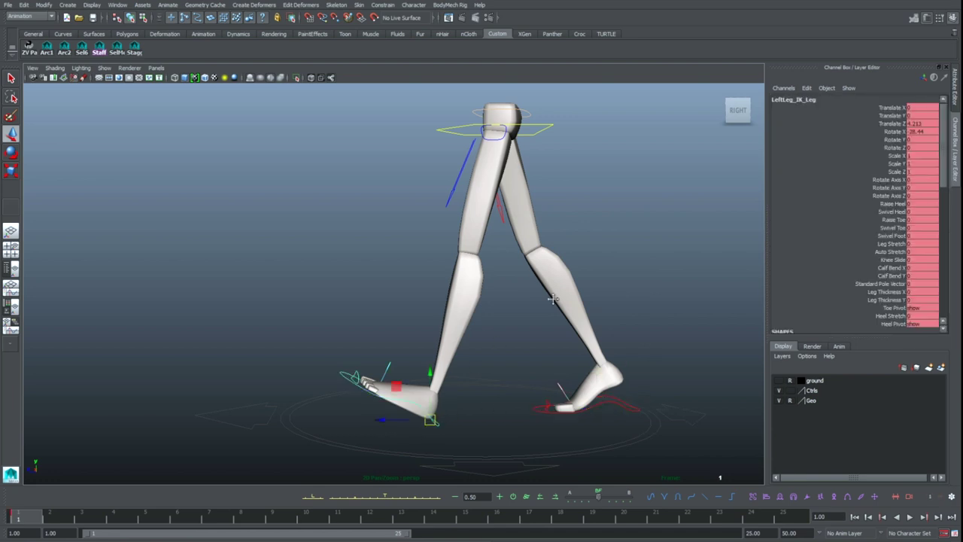
Step: Set keys on the Upper_Body and Spine_Pelvis_FK controls at frame 1
{"action": "middle_click_drag", "start_coordinate": [584, 155], "coordinate": [553, 285], "text": "alt"}
{"action": "left_click", "coordinate": [521, 259]}
{"action": "key", "text": "s"}
{"action": "left_click", "coordinate": [507, 243]}
{"action": "left_click", "coordinate": [501, 243]}
{"action": "key", "text": "s"}
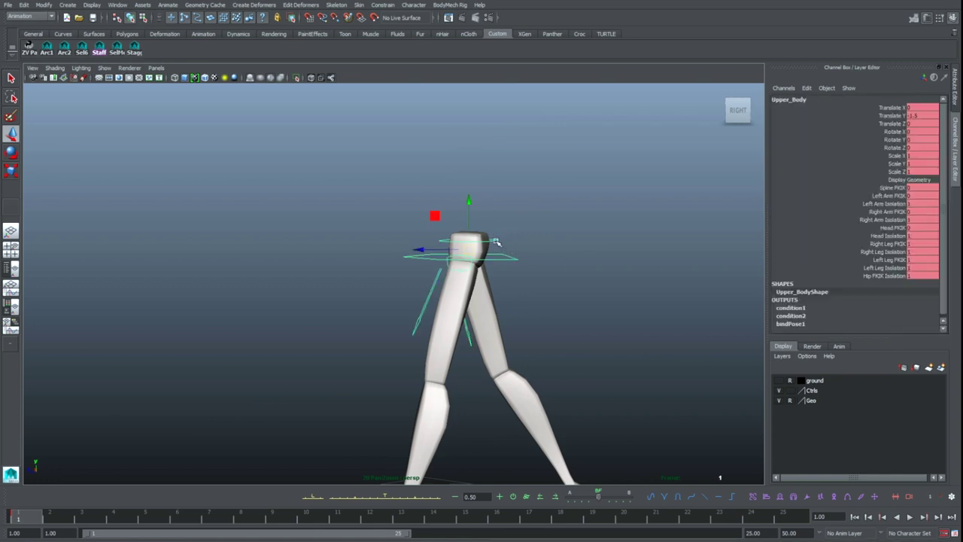
Step: Select the hip and both foot controls together and copy their frame 1 contact pose to frame 25
{"action": "key", "text": "q"}
{"action": "left_click", "coordinate": [514, 256]}
{"action": "middle_click_drag", "start_coordinate": [564, 431], "coordinate": [554, 284], "text": "alt"}
{"action": "left_click", "coordinate": [559, 389]}
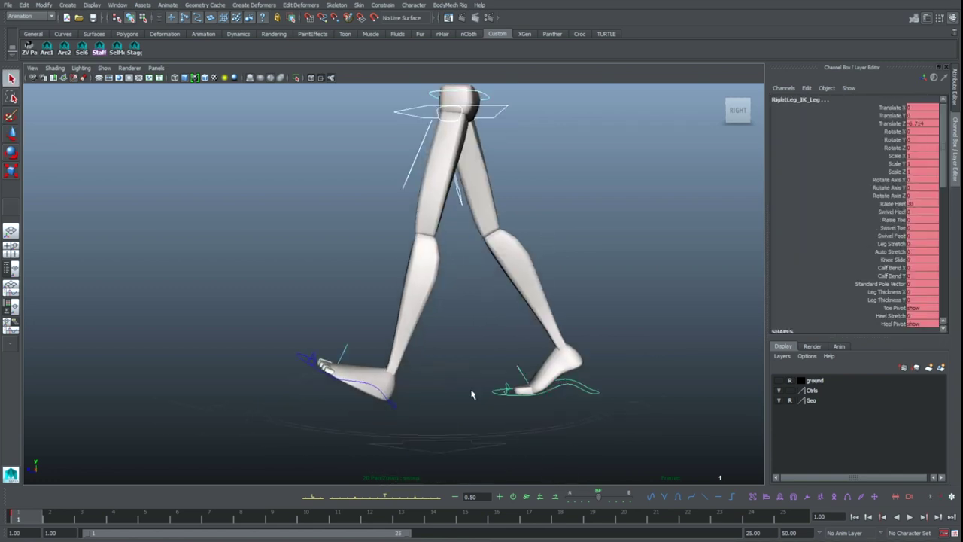
{"action": "left_click", "coordinate": [387, 397], "text": "shift"}
{"action": "right_click_drag", "start_coordinate": [456, 363], "coordinate": [495, 392], "text": "alt"}
{"action": "middle_click_drag", "start_coordinate": [483, 344], "coordinate": [494, 402], "text": "alt"}
{"action": "right_click_drag", "start_coordinate": [494, 402], "coordinate": [470, 388], "text": "alt"}
{"action": "middle_click_drag", "start_coordinate": [47, 519], "coordinate": [800, 445]}
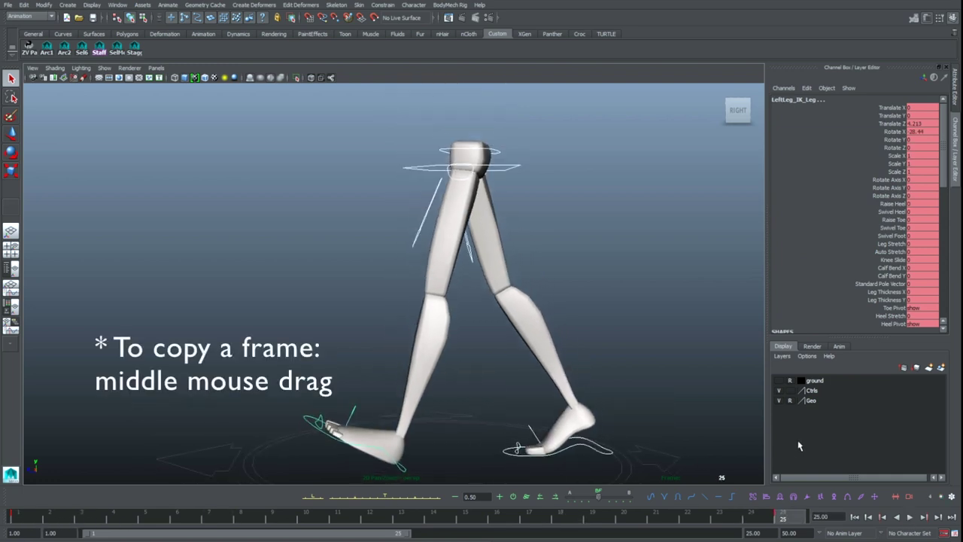
Step: Step between the keys at frames 1 and 25 to compare the first and last contact poses
{"action": "key", "text": "period"}
{"action": "key", "text": "period"}
{"action": "key", "text": "period"}
{"action": "key", "text": "period"}
{"action": "key", "text": "period"}
{"action": "key", "text": "period"}
{"action": "key", "text": "period"}
{"action": "key", "text": "."}
{"action": "key", "text": "."}
{"action": "key", "text": "."}
{"action": "key", "text": "."}
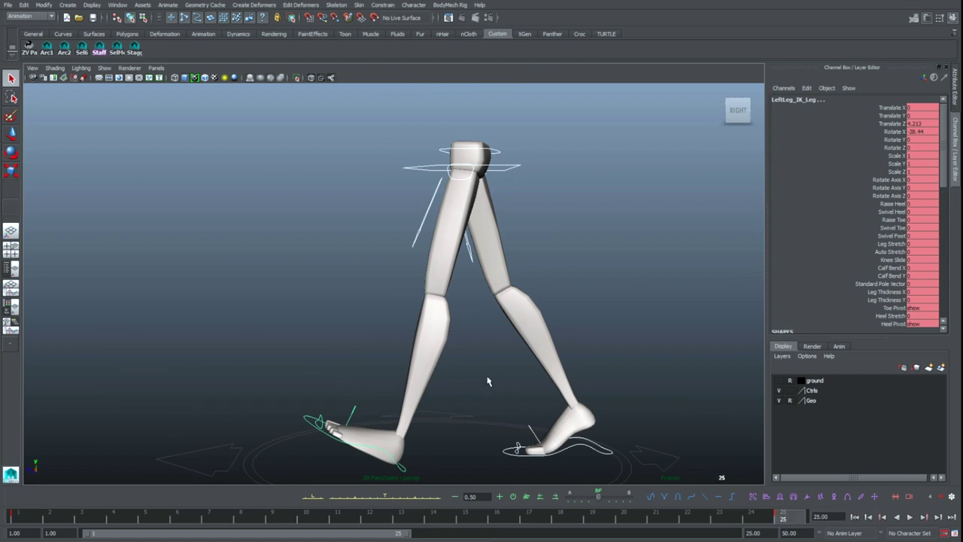
{"action": "key", "text": "."}
{"action": "key", "text": "."}
{"action": "key", "text": "."}
{"action": "key", "text": "."}
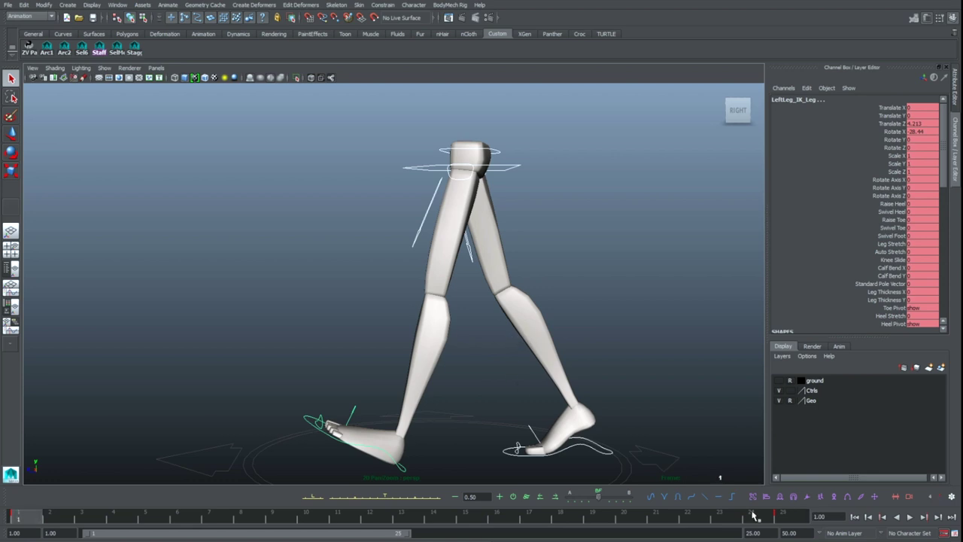
{"action": "left_click", "coordinate": [786, 517]}
{"action": "mouse_move", "coordinate": [558, 380]}
{"action": "middle_mouse_down", "text": "alt"}
{"action": "mouse_move", "coordinate": [545, 327]}
{"action": "mouse_move", "coordinate": [560, 363]}
{"action": "middle_mouse_up", "text": "alt"}
{"action": "key", "text": "."}
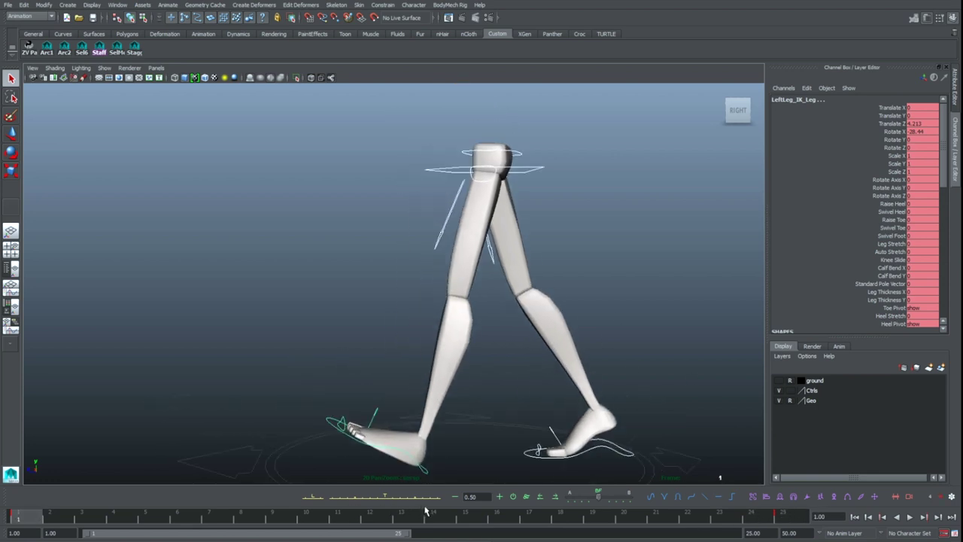
Step: Copy the contact pose to frame 13 and slide the right foot control forward there to Translate Z about 3.4
{"action": "left_click", "coordinate": [426, 512]}
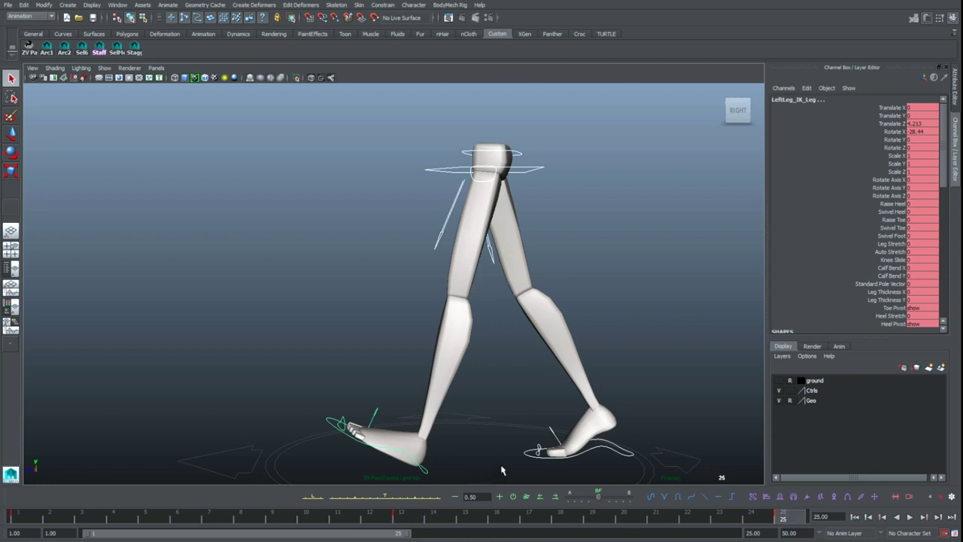
{"action": "left_click", "coordinate": [608, 451]}
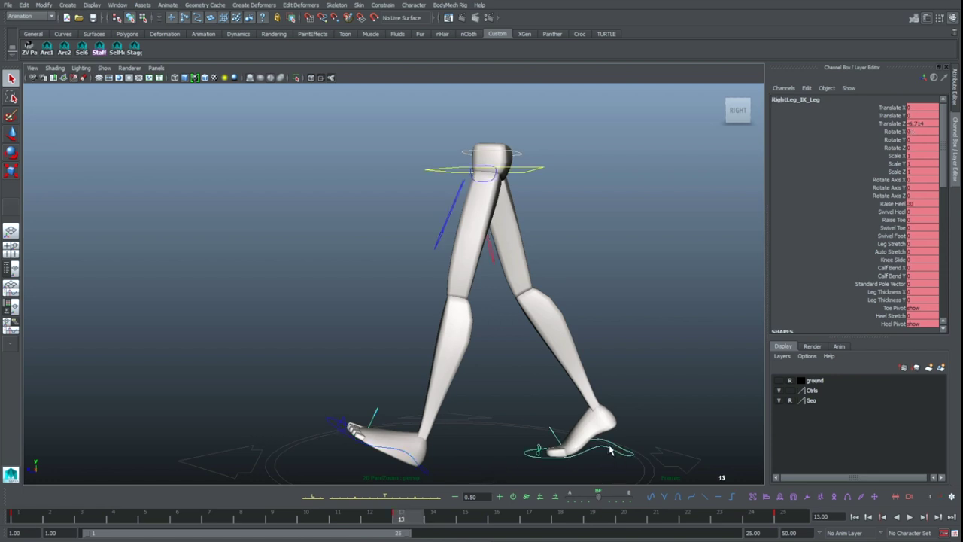
{"action": "key", "text": "w"}
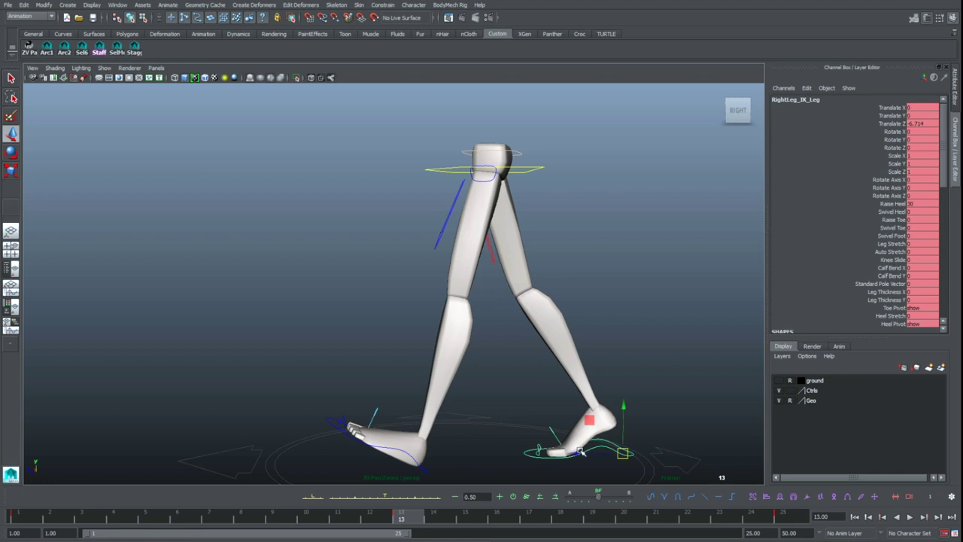
{"action": "left_click_drag", "start_coordinate": [578, 454], "coordinate": [365, 451]}
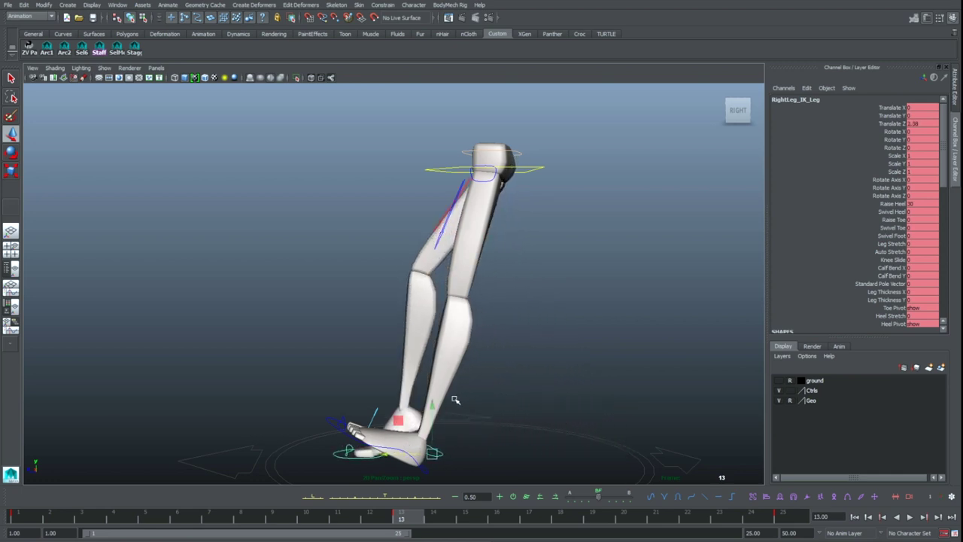
{"action": "double_click", "coordinate": [922, 204]}
{"action": "type", "text": "0"}
{"action": "key", "text": "Return"}
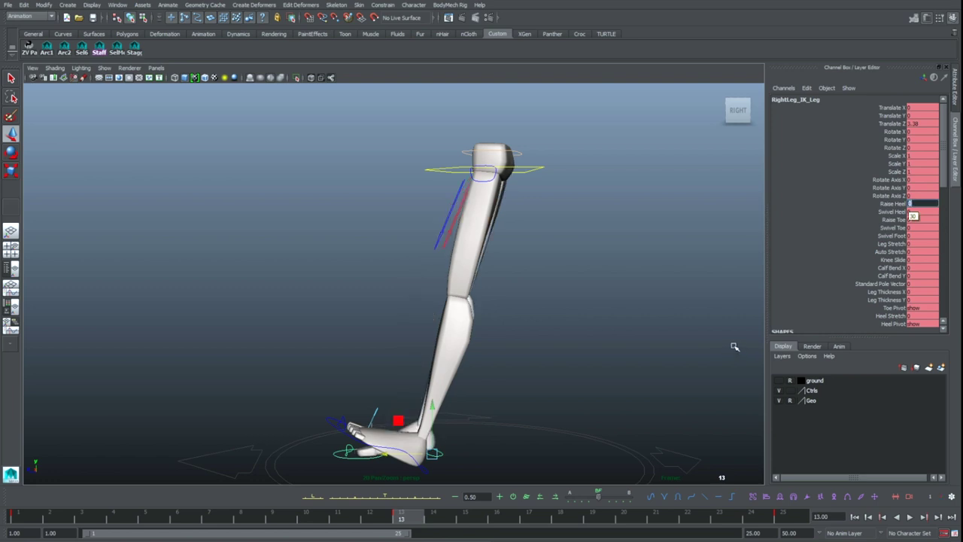
{"action": "key", "text": "ctrl+z"}
Step: Check the right foot at frame 25, and set its Raise Heel to 0 at frame 13
{"action": "left_click", "coordinate": [785, 517]}
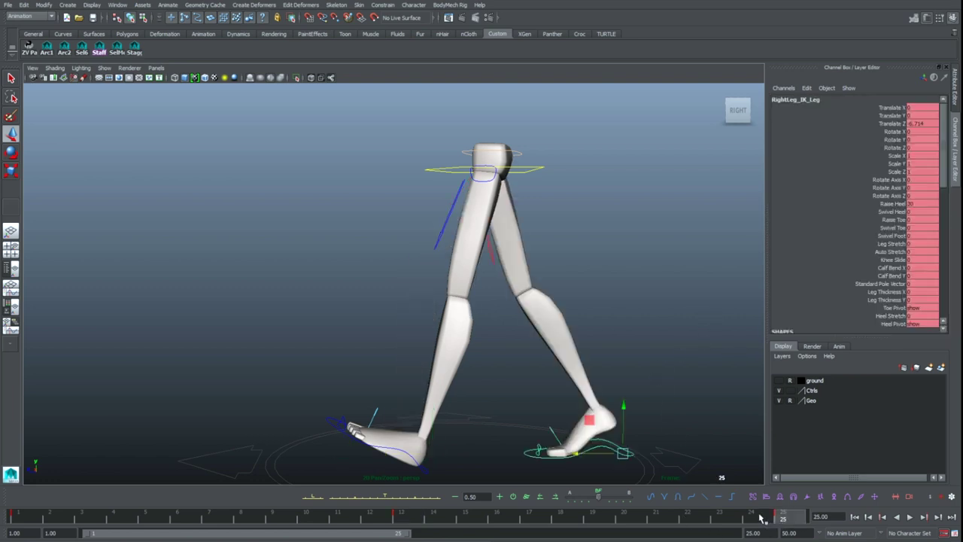
{"action": "left_click", "coordinate": [402, 515]}
{"action": "double_click", "coordinate": [936, 204]}
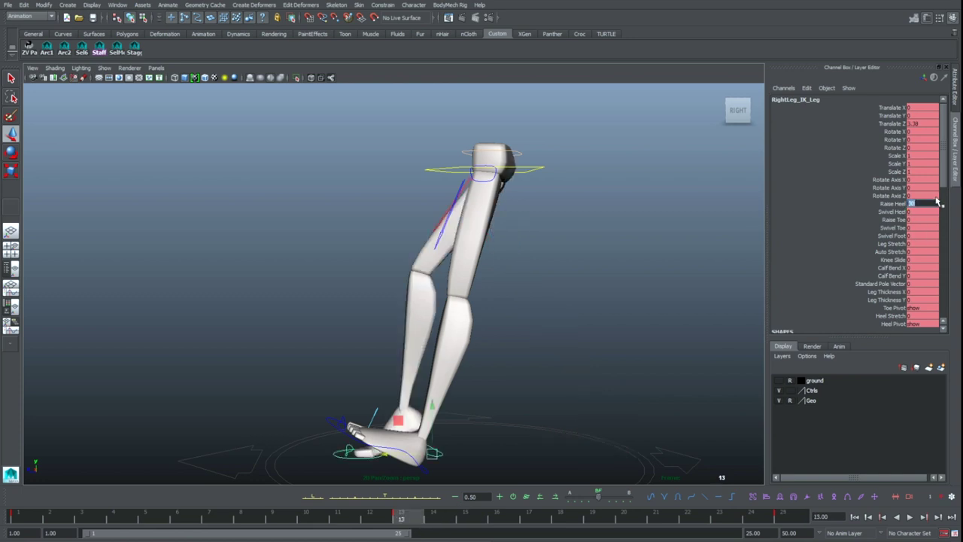
{"action": "type", "text": "0"}
{"action": "key", "text": "Return"}
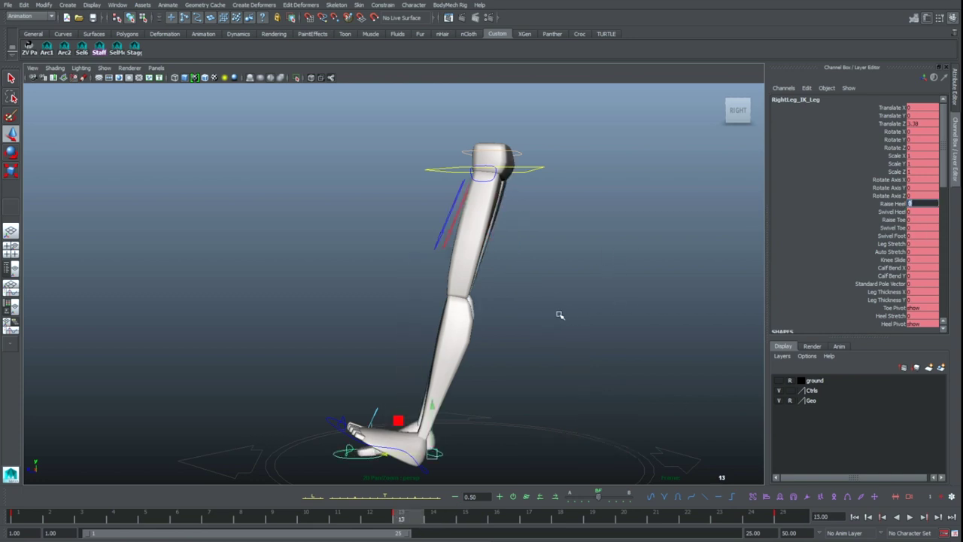
Step: Rotate the right foot control at frame 13 to Rotate X about -24.5 so its toes point up
{"action": "left_click", "coordinate": [442, 428]}
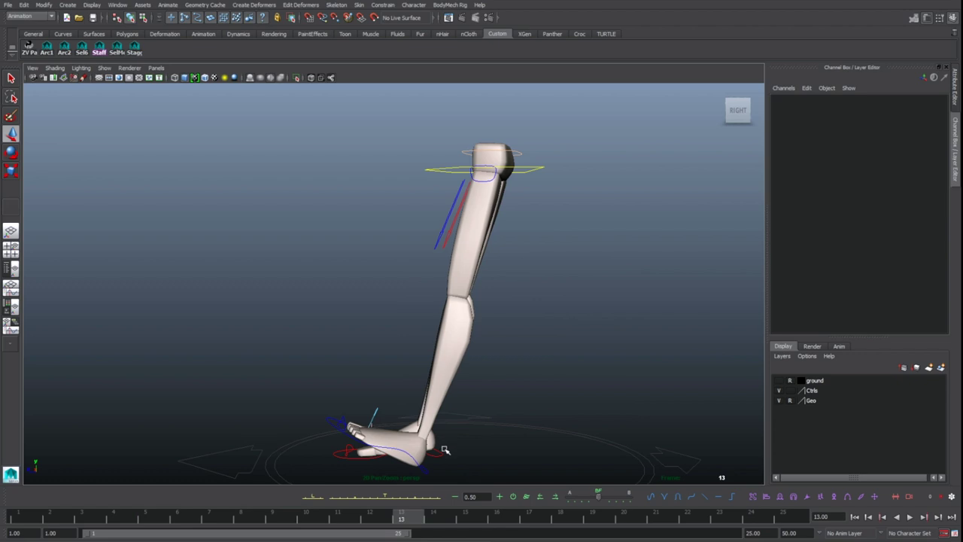
{"action": "left_click", "coordinate": [440, 455]}
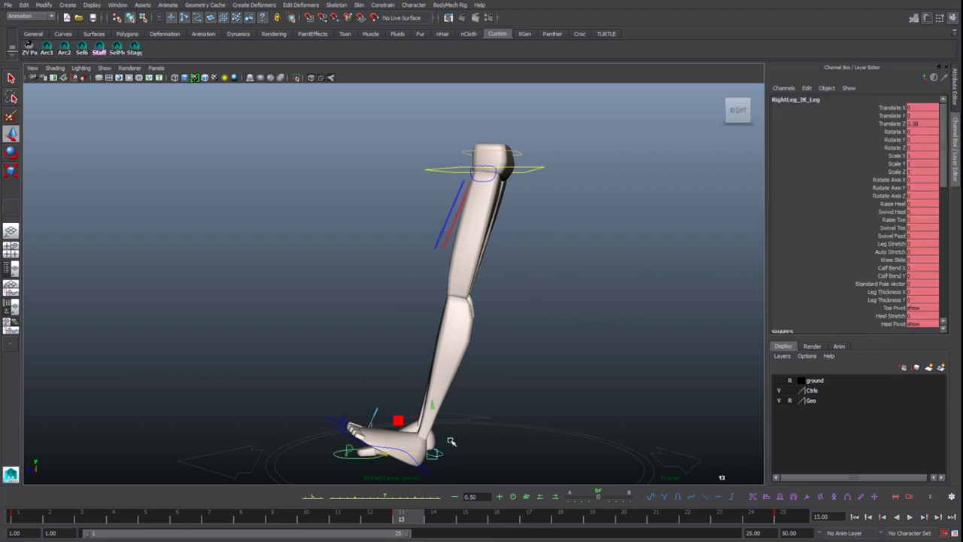
{"action": "left_click", "coordinate": [894, 132]}
{"action": "middle_click_drag", "start_coordinate": [625, 286], "coordinate": [632, 284]}
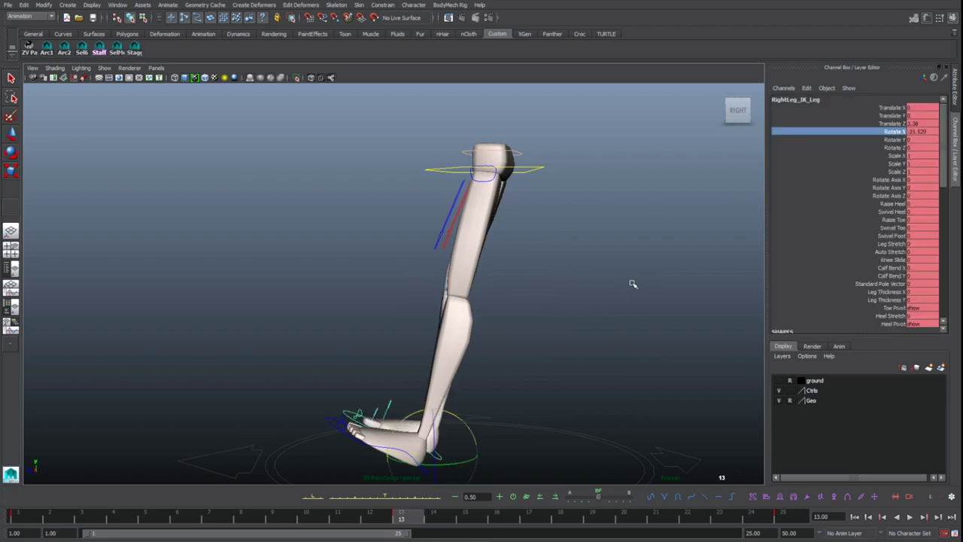
Step: Set the left foot control's Rotate X to 0 and Raise Heel to 30 at frame 13
{"action": "left_click", "coordinate": [442, 464]}
{"action": "left_click", "coordinate": [425, 470]}
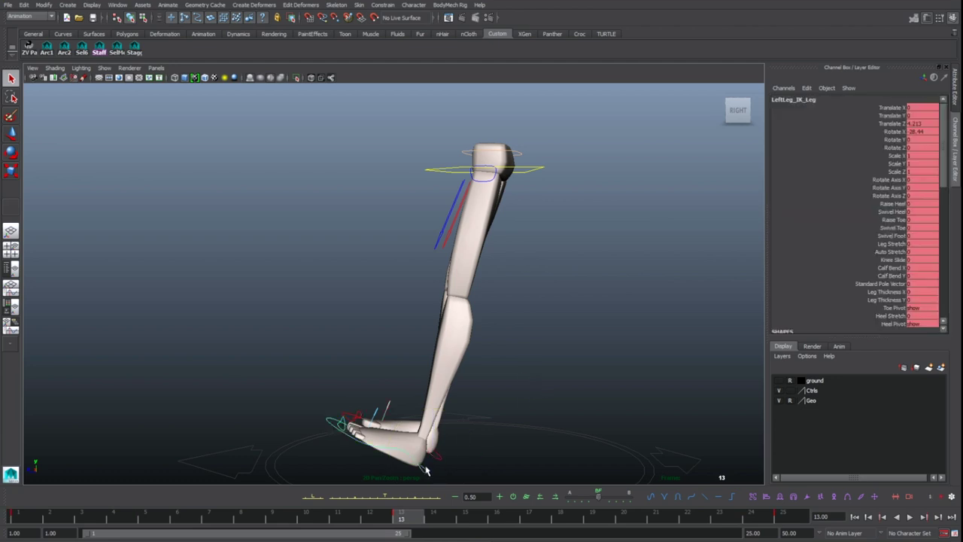
{"action": "double_click", "coordinate": [923, 131]}
{"action": "type", "text": "0"}
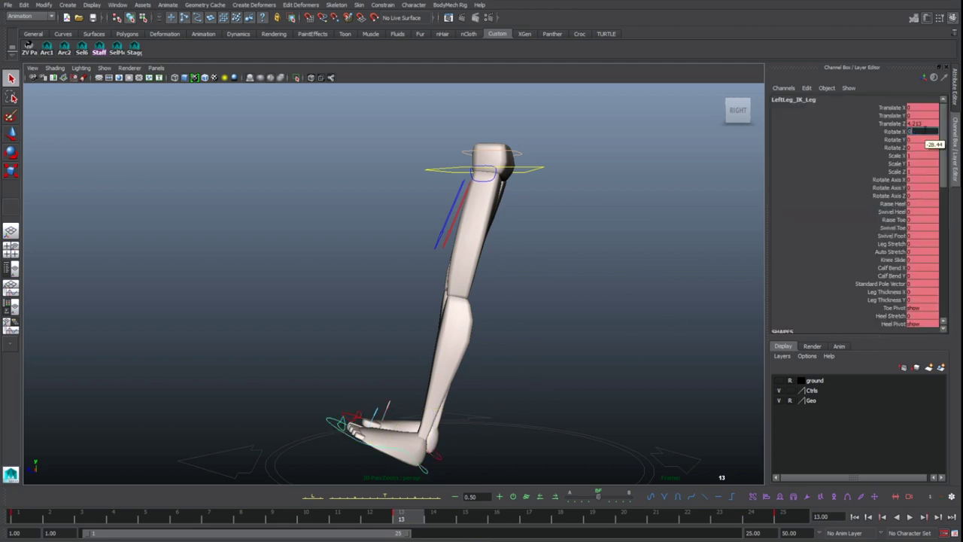
{"action": "key", "text": "Return"}
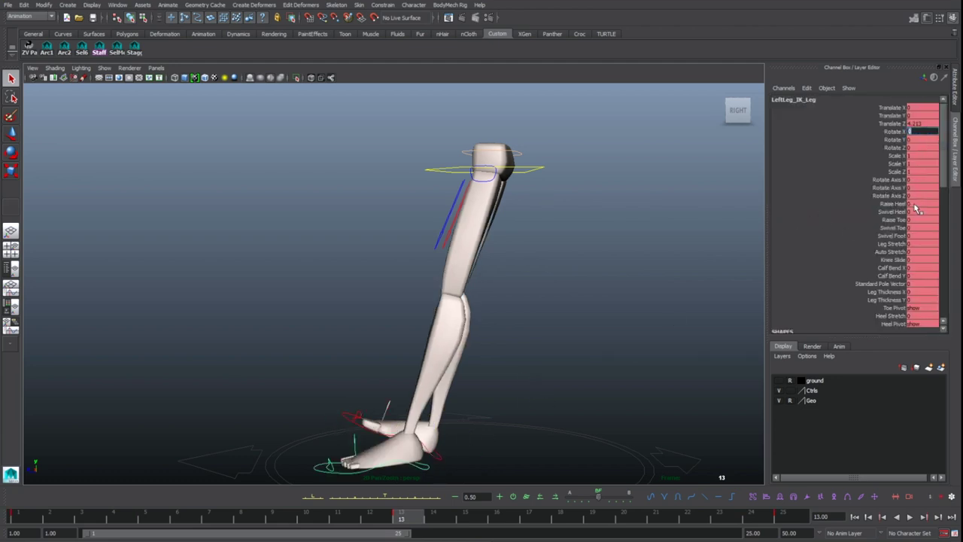
{"action": "double_click", "coordinate": [915, 204]}
{"action": "type", "text": "30"}
{"action": "key", "text": "Return"}
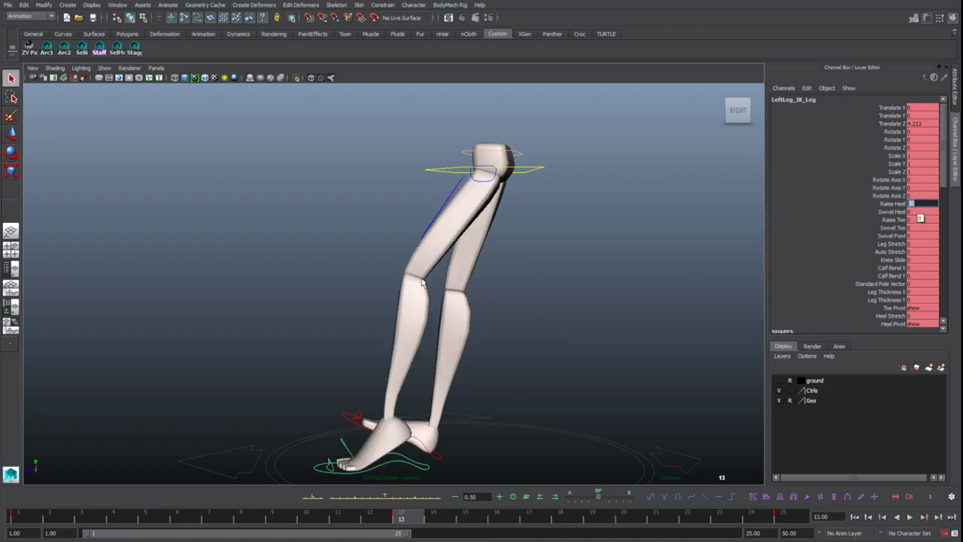
Step: Slide the left foot control back to Translate Z about -6.2 at frame 13, and compare it with the neighbouring contact keys
{"action": "left_click", "coordinate": [423, 282]}
{"action": "key", "text": "w"}
{"action": "left_click", "coordinate": [407, 461]}
{"action": "left_click_drag", "start_coordinate": [410, 465], "coordinate": [586, 454]}
{"action": "key", "text": "period"}
{"action": "key", "text": "comma"}
{"action": "key", "text": "period"}
{"action": "key", "text": "comma"}
{"action": "key", "text": "period"}
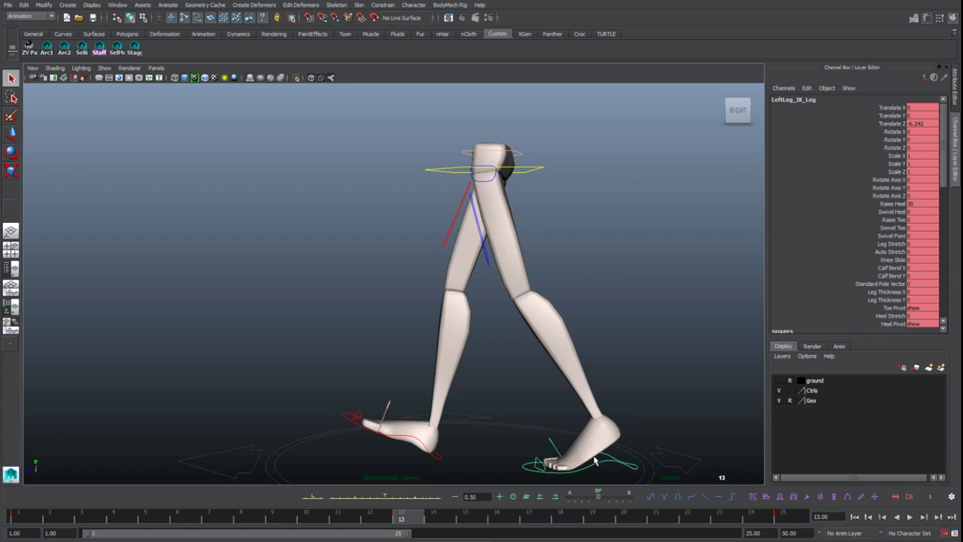
Step: Reverse the hip twist at frame 13 by setting the Spine_Pelvis_FK control's Rotate Y to 15
{"action": "left_click", "coordinate": [407, 444]}
{"action": "left_click", "coordinate": [519, 157]}
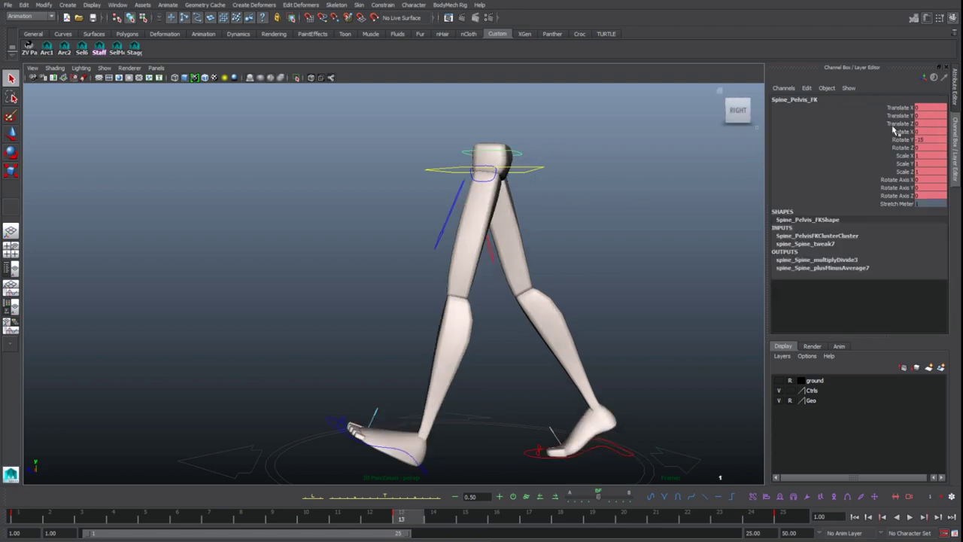
{"action": "left_click", "coordinate": [921, 140]}
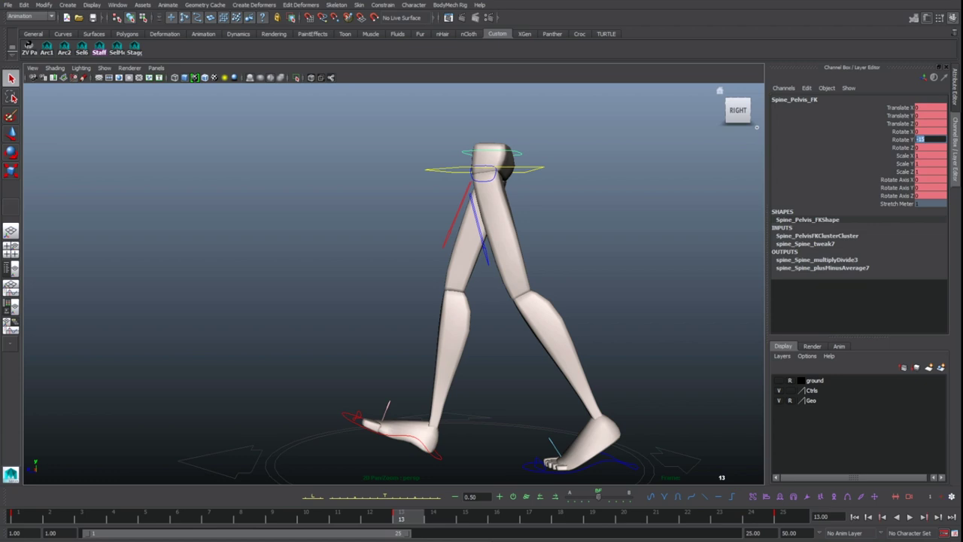
{"action": "type", "text": "15"}
{"action": "key", "text": "Return"}
{"action": "left_click", "coordinate": [516, 397]}
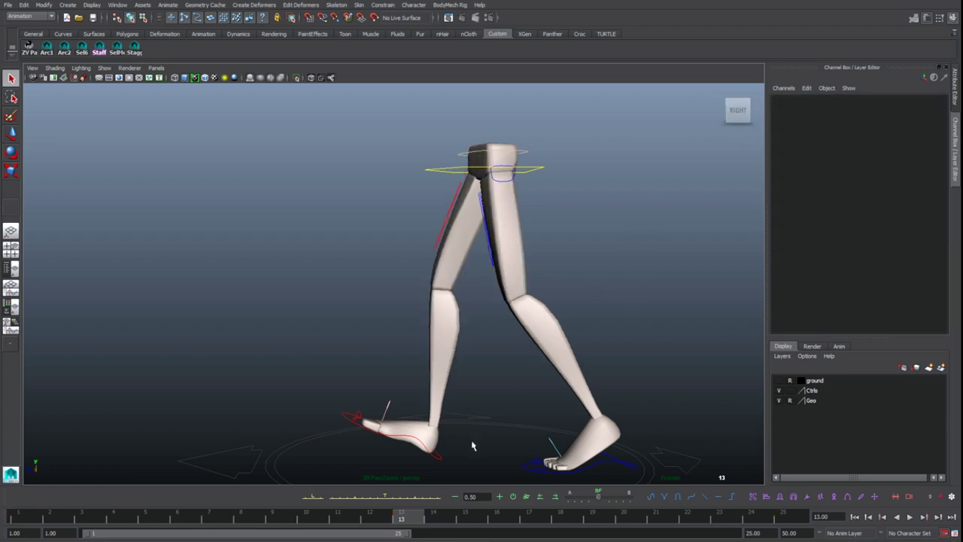
Step: Slide the right foot control slightly further forward along Z at frame 13
{"action": "left_click", "coordinate": [440, 461]}
{"action": "key", "text": "w"}
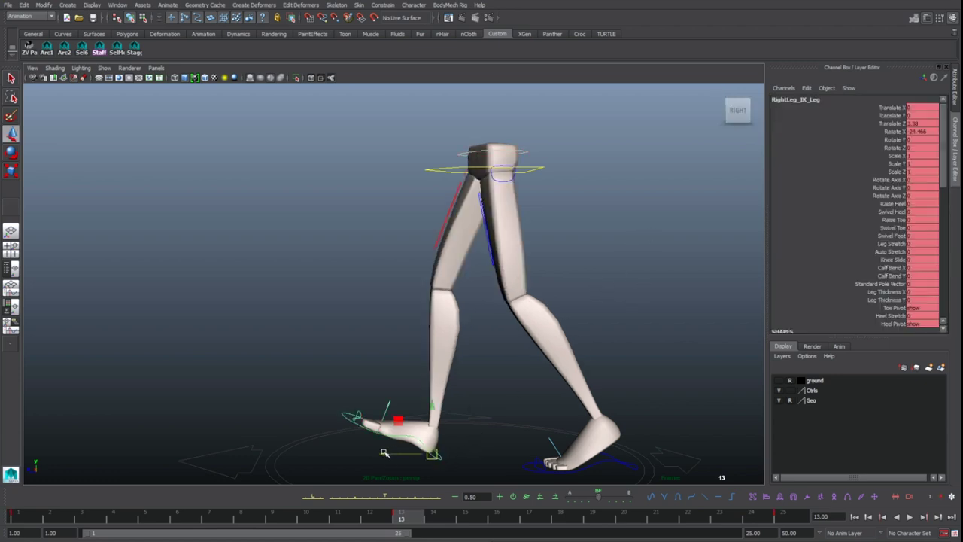
{"action": "left_click_drag", "start_coordinate": [384, 457], "coordinate": [376, 456]}
Step: Slide the left foot control back to Translate Z about -6.44 at frame 13, and compare it with the contact at frame 1
{"action": "left_click", "coordinate": [611, 465]}
{"action": "left_click", "coordinate": [609, 460]}
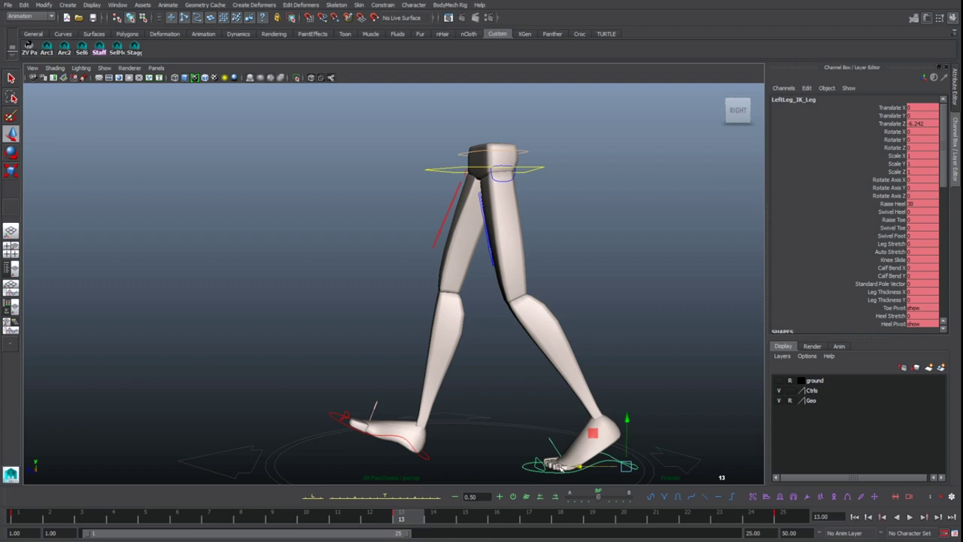
{"action": "key", "text": "comma"}
{"action": "key", "text": "period"}
{"action": "right_click_drag", "start_coordinate": [580, 371], "coordinate": [519, 362], "text": "alt"}
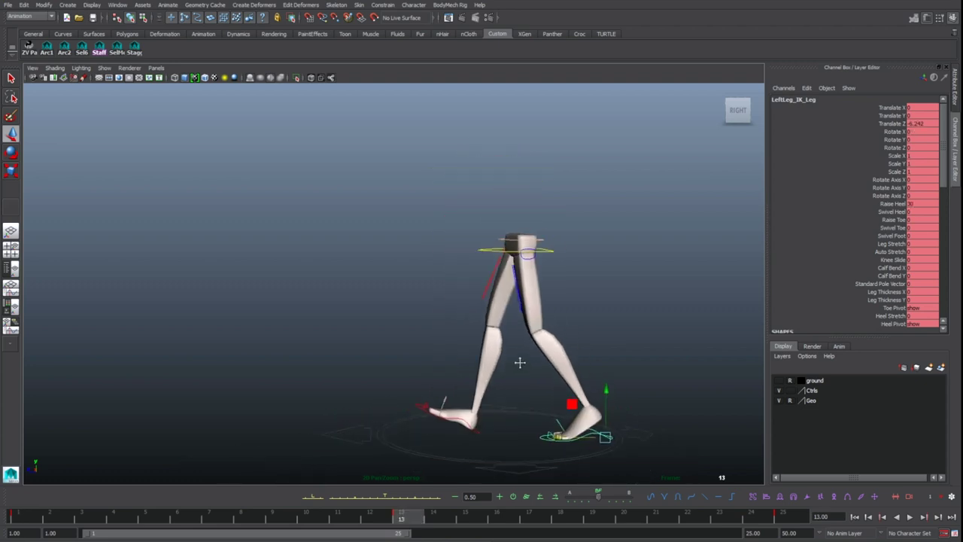
{"action": "left_click_drag", "start_coordinate": [518, 361], "coordinate": [587, 394], "text": "alt"}
{"action": "right_click_drag", "start_coordinate": [587, 394], "coordinate": [565, 407], "text": "alt"}
{"action": "left_click_drag", "start_coordinate": [539, 428], "coordinate": [541, 427]}
{"action": "key", "text": "comma"}
{"action": "key", "text": "period"}
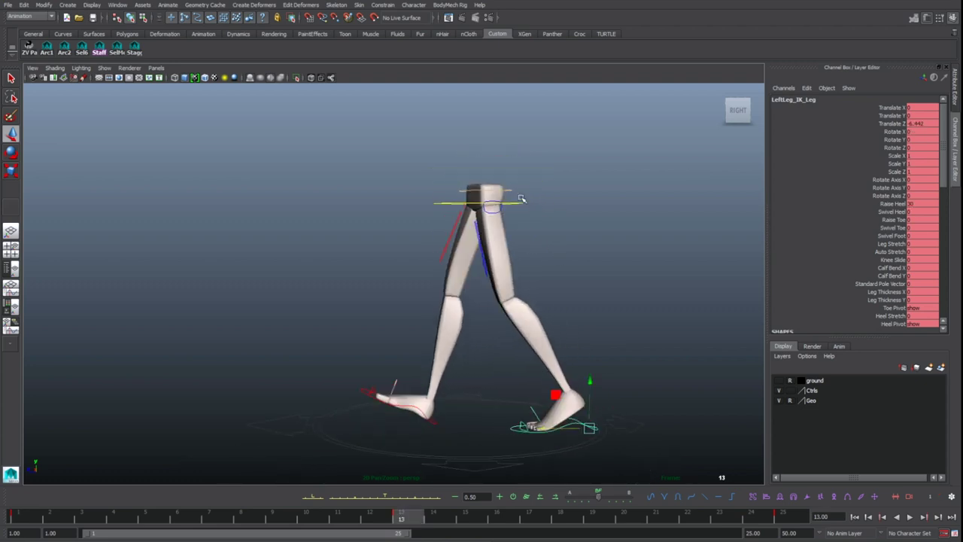
Step: Examine how the foot placement of the contact poses at frames 1 and 13 matches
{"action": "left_click", "coordinate": [520, 197]}
{"action": "key", "text": "q"}
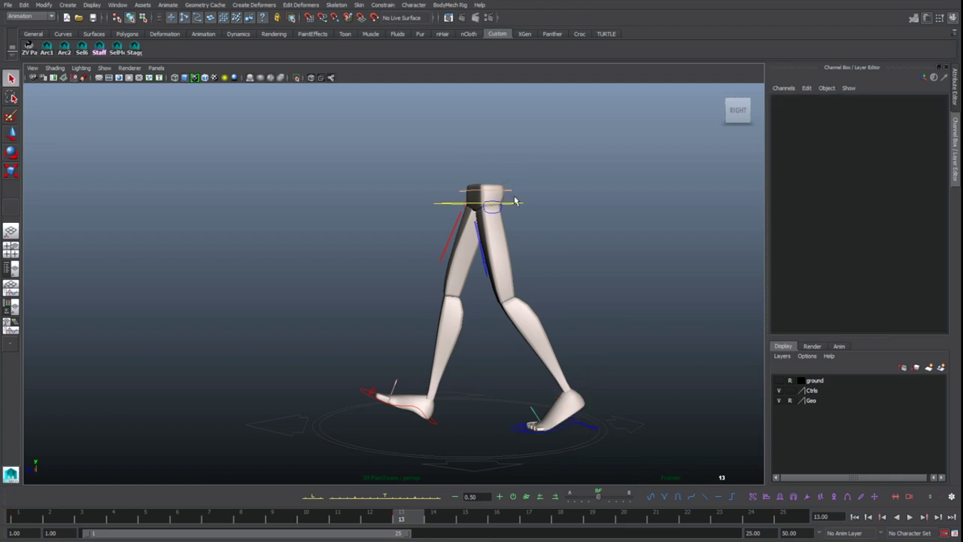
{"action": "left_click", "coordinate": [569, 427]}
{"action": "key", "text": "comma"}
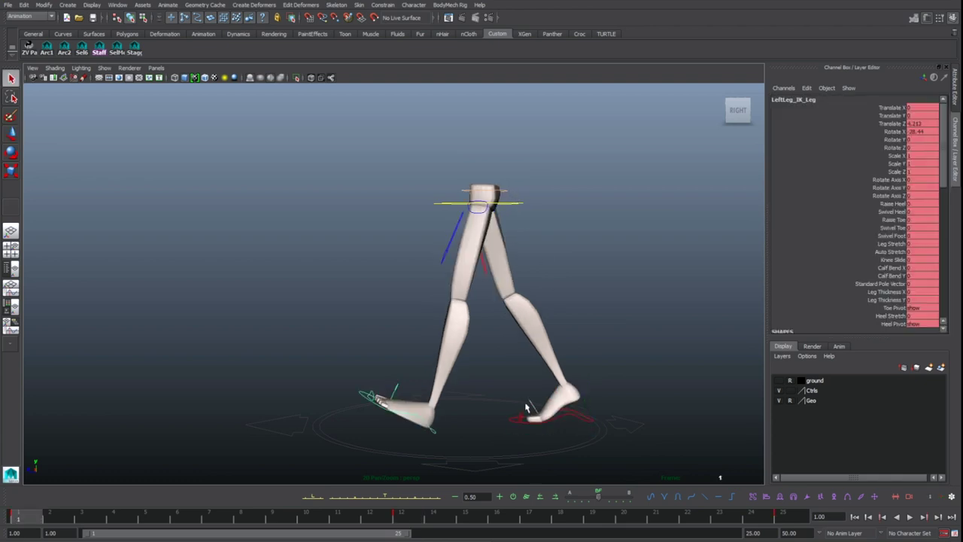
{"action": "key", "text": "period"}
{"action": "left_click", "coordinate": [417, 414]}
{"action": "left_click", "coordinate": [518, 204]}
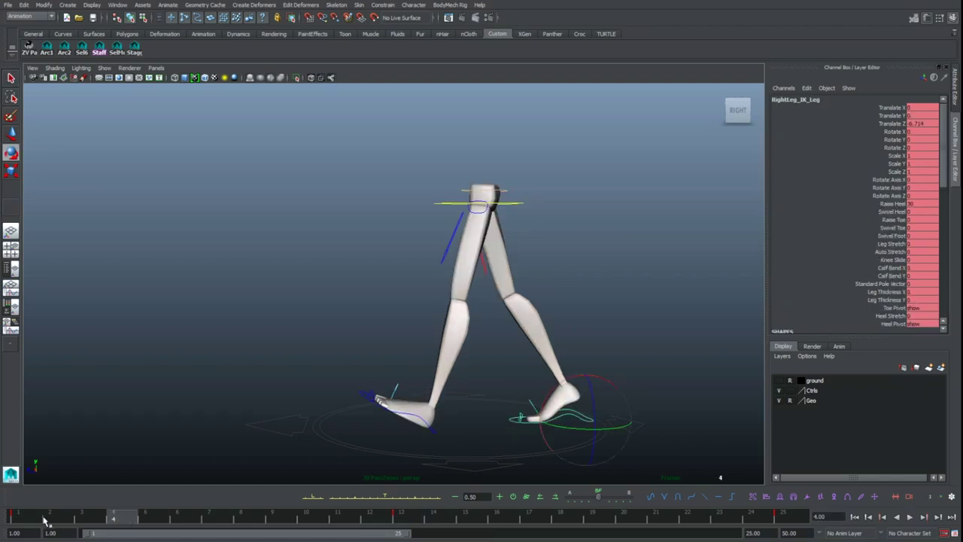
Step: Go to frame 7 for the passing position and examine how the legs move between the contact poses
{"action": "left_click_drag", "start_coordinate": [43, 518], "coordinate": [223, 517]}
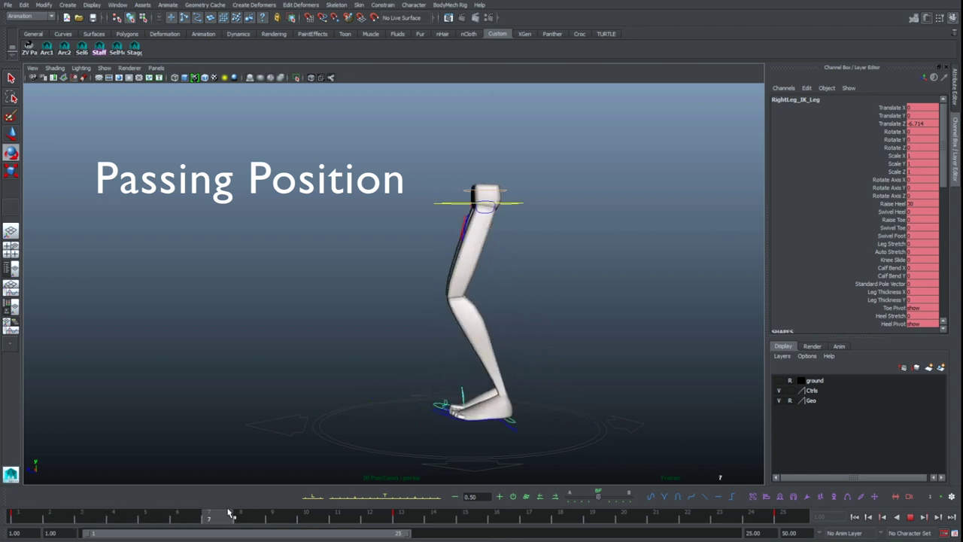
{"action": "left_click_drag", "start_coordinate": [229, 512], "coordinate": [230, 512]}
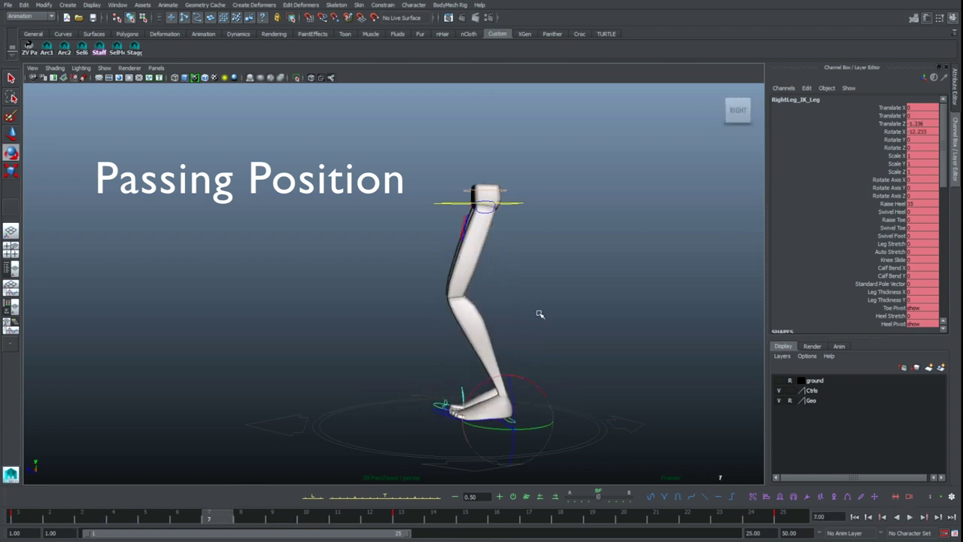
{"action": "left_click_drag", "start_coordinate": [555, 341], "coordinate": [401, 374], "text": "alt"}
{"action": "middle_click_drag", "start_coordinate": [491, 329], "coordinate": [410, 317], "text": "alt"}
{"action": "right_click_drag", "start_coordinate": [519, 331], "coordinate": [645, 329], "text": "alt"}
{"action": "middle_click_drag", "start_coordinate": [555, 419], "coordinate": [507, 374], "text": "alt"}
{"action": "left_click_drag", "start_coordinate": [423, 415], "coordinate": [457, 405], "text": "alt"}
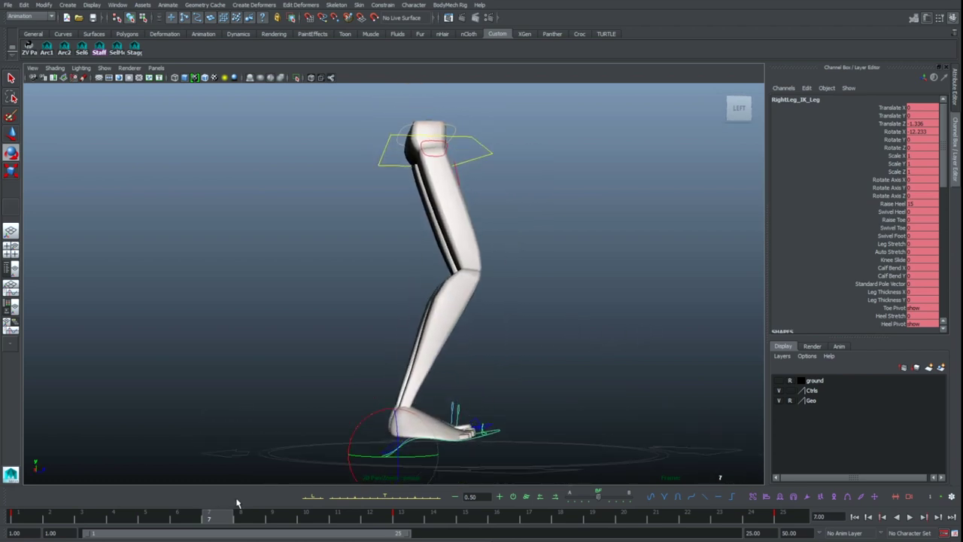
{"action": "left_click_drag", "start_coordinate": [544, 372], "coordinate": [556, 411], "text": "alt"}
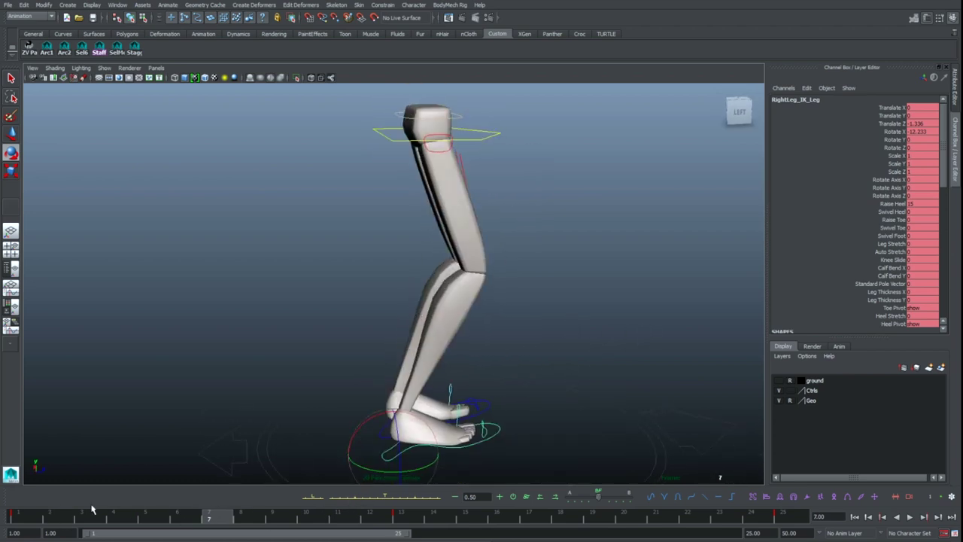
{"action": "left_click_drag", "start_coordinate": [32, 520], "coordinate": [52, 494]}
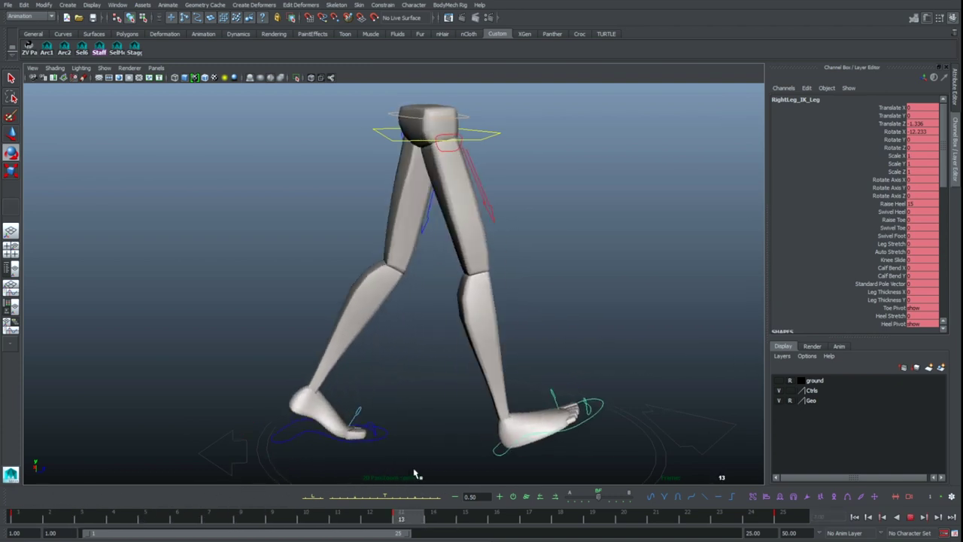
{"action": "key", "text": "alt+v"}
{"action": "left_click_drag", "start_coordinate": [442, 367], "coordinate": [493, 367], "text": "alt"}
Step: Flatten the right foot at frame 7 by setting its control's Raise Heel and Rotate X to 0
{"action": "double_click", "coordinate": [923, 204]}
{"action": "key", "text": "Return"}
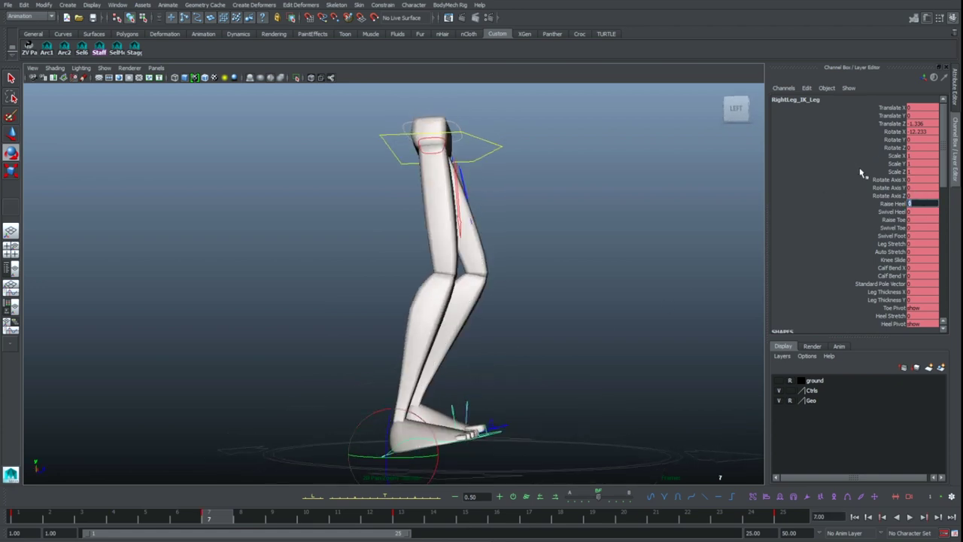
{"action": "double_click", "coordinate": [920, 132]}
{"action": "type", "text": "0"}
{"action": "key", "text": "Return"}
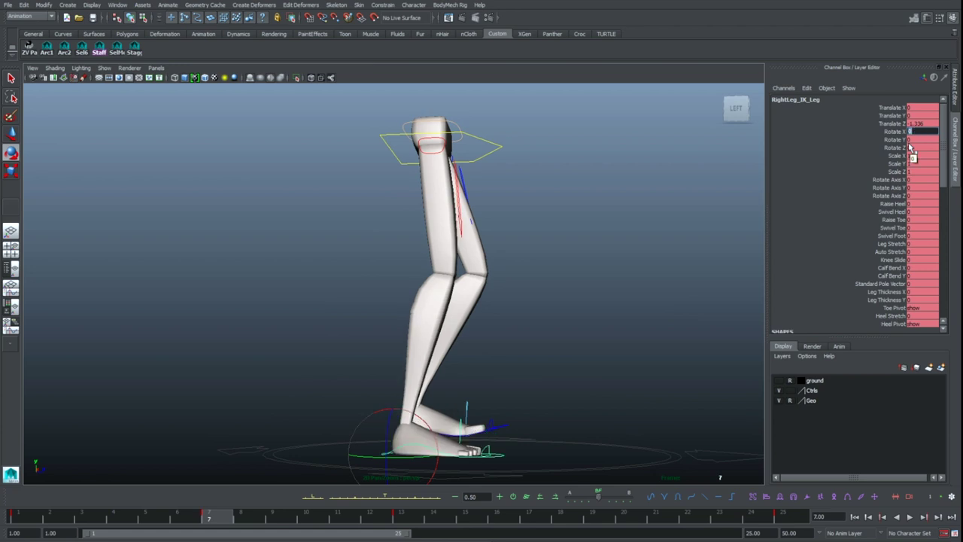
Step: Flatten the left foot at frame 7 by setting its control's Rotate X and Raise Heel to 0
{"action": "left_click", "coordinate": [146, 459]}
{"action": "left_click", "coordinate": [416, 452]}
{"action": "left_click_drag", "start_coordinate": [508, 422], "coordinate": [507, 429], "text": "alt"}
{"action": "key", "text": "comma"}
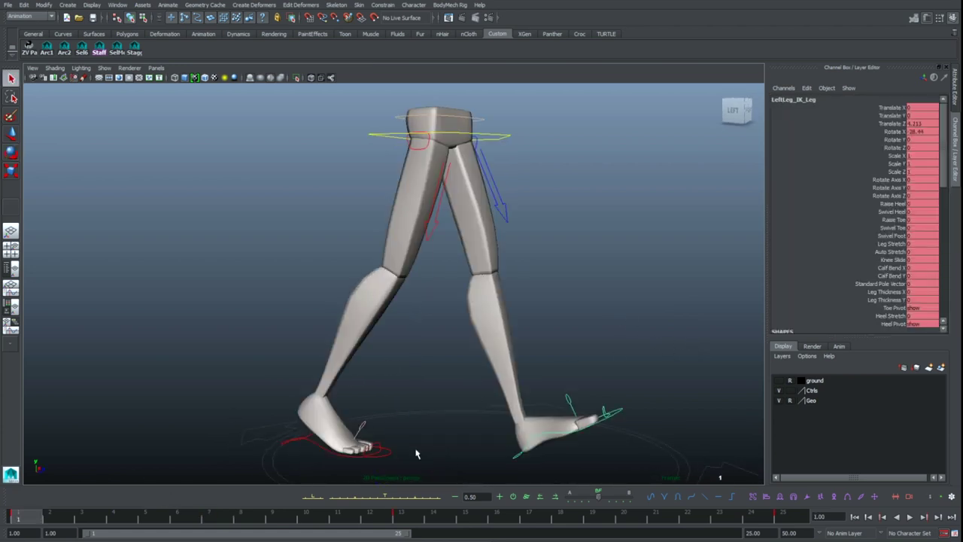
{"action": "key", "text": "alt+v"}
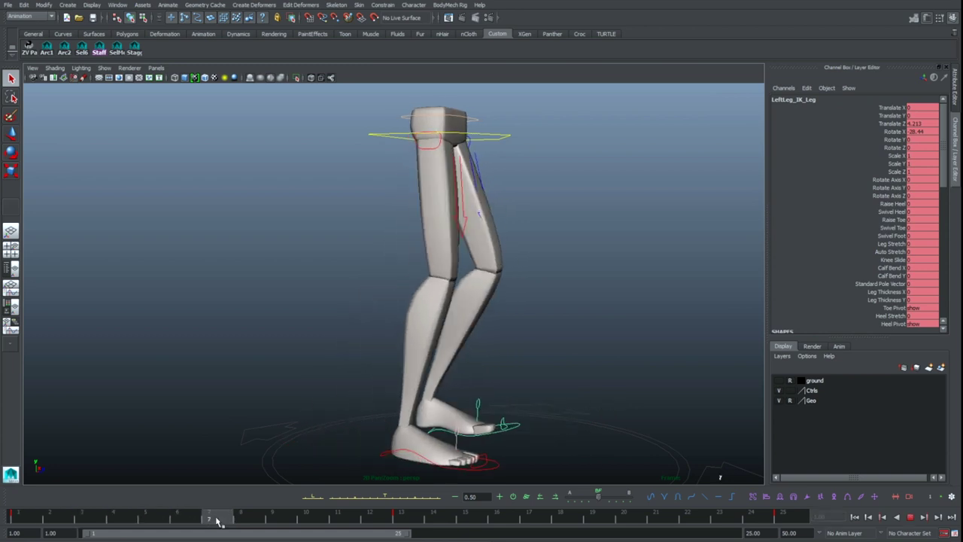
{"action": "key", "text": "alt+v"}
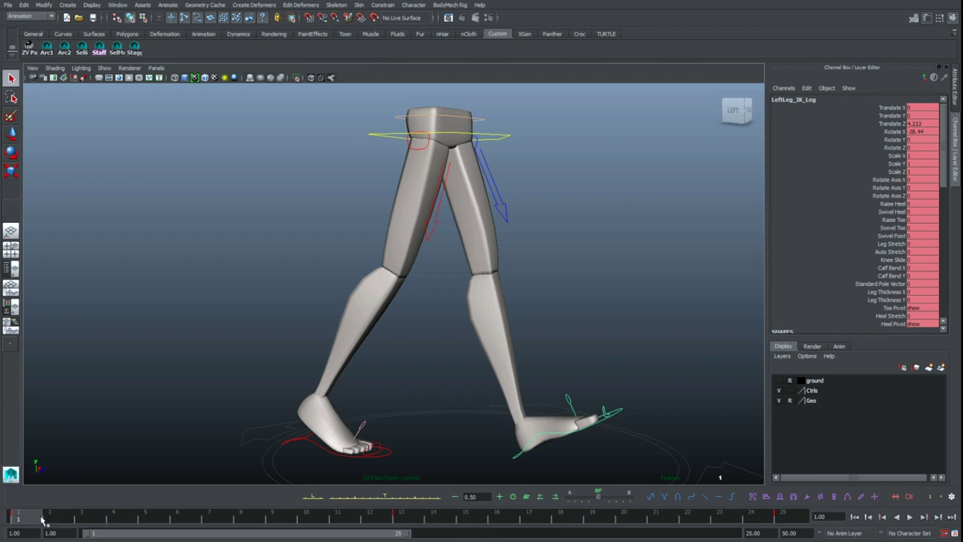
{"action": "left_click_drag", "start_coordinate": [46, 520], "coordinate": [209, 519]}
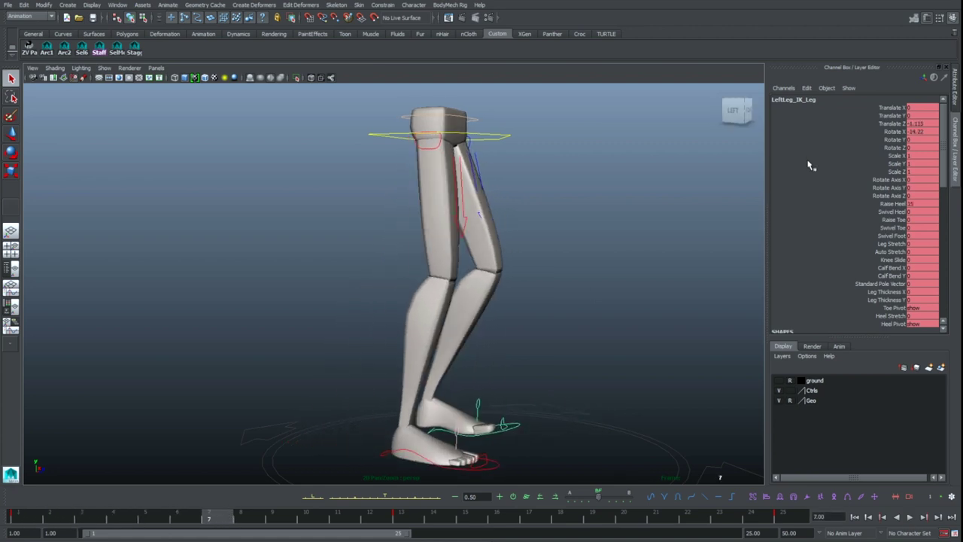
{"action": "left_click", "coordinate": [922, 131]}
{"action": "type", "text": "0"}
{"action": "key", "text": "Return"}
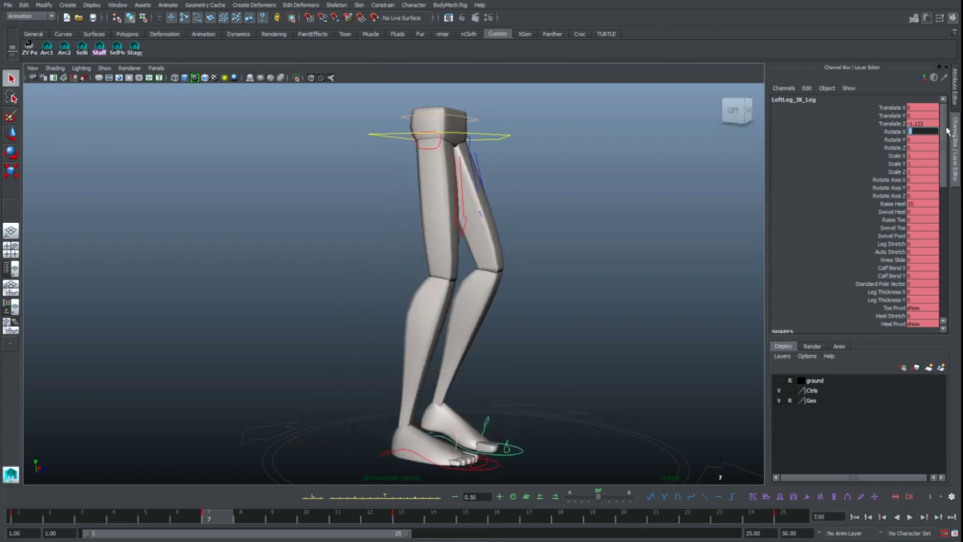
{"action": "left_click", "coordinate": [899, 205]}
{"action": "left_click", "coordinate": [898, 205]}
{"action": "type", "text": "0"}
{"action": "key", "text": "Return"}
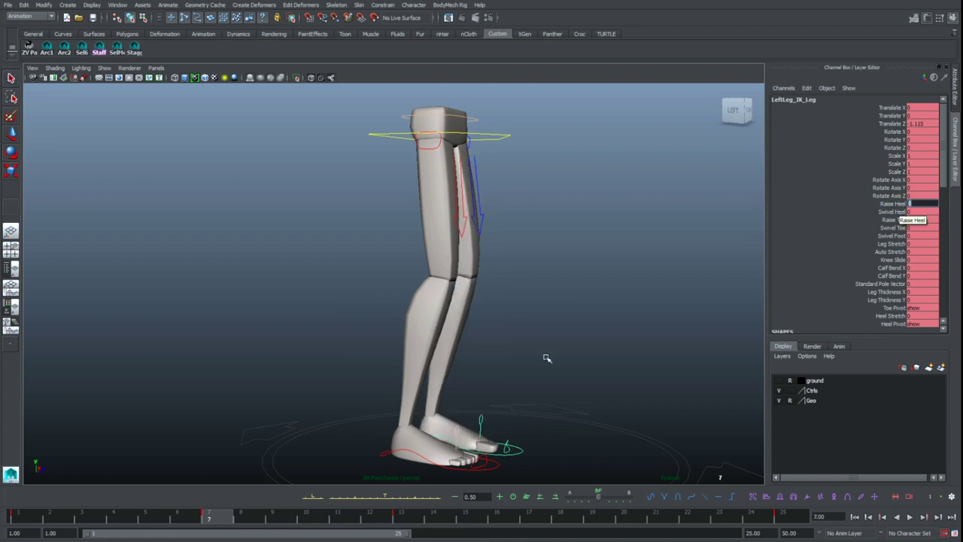
Step: Raise the Upper_Body control to Translate Y about -0.3 at frame 7 so the legs straighten
{"action": "left_click", "coordinate": [527, 329]}
{"action": "left_click_drag", "start_coordinate": [527, 329], "coordinate": [419, 258], "text": "alt"}
{"action": "left_click", "coordinate": [475, 146]}
{"action": "key", "text": "w"}
{"action": "right_click_drag", "start_coordinate": [419, 258], "coordinate": [403, 252], "text": "alt"}
{"action": "middle_click_drag", "start_coordinate": [452, 253], "coordinate": [529, 263], "text": "alt"}
{"action": "left_click_drag", "start_coordinate": [508, 211], "coordinate": [456, 134], "text": "alt"}
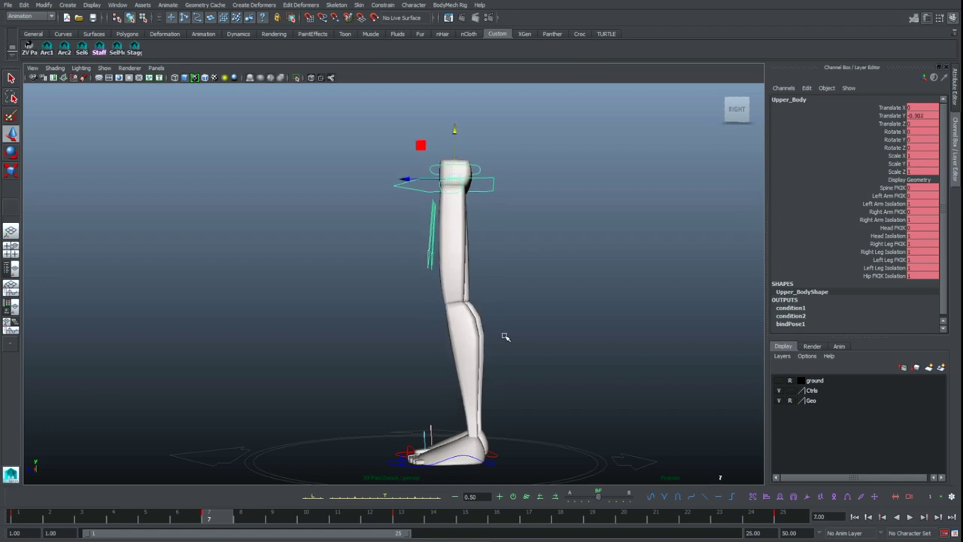
{"action": "mouse_move", "coordinate": [498, 434]}
{"action": "left_mouse_down", "text": "alt"}
{"action": "mouse_move", "coordinate": [479, 444]}
{"action": "mouse_move", "coordinate": [500, 439]}
{"action": "left_mouse_up", "text": "alt"}
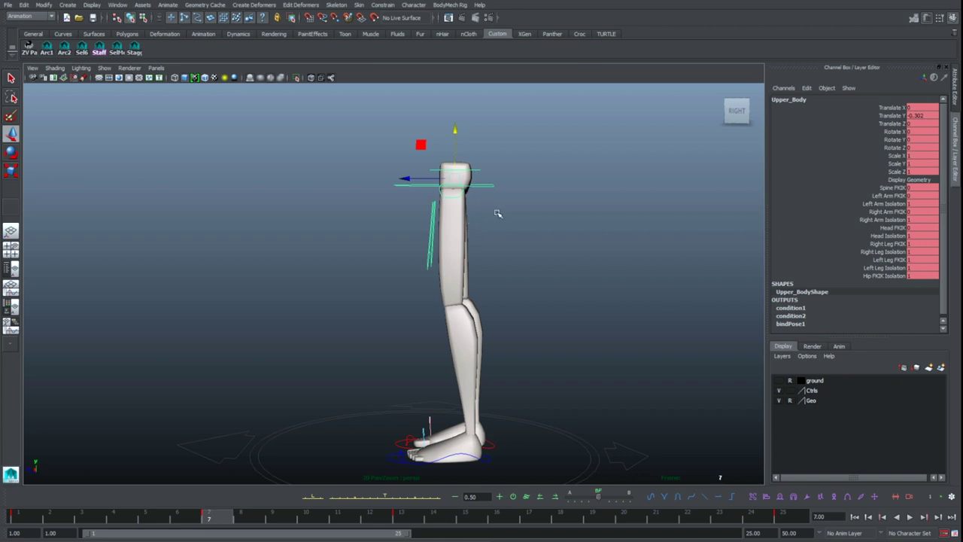
{"action": "left_click_drag", "start_coordinate": [454, 129], "coordinate": [454, 129]}
Step: Lift the right foot control to Translate Y about 6.48 at frame 7, placing the foot behind the standing leg
{"action": "left_click", "coordinate": [503, 450]}
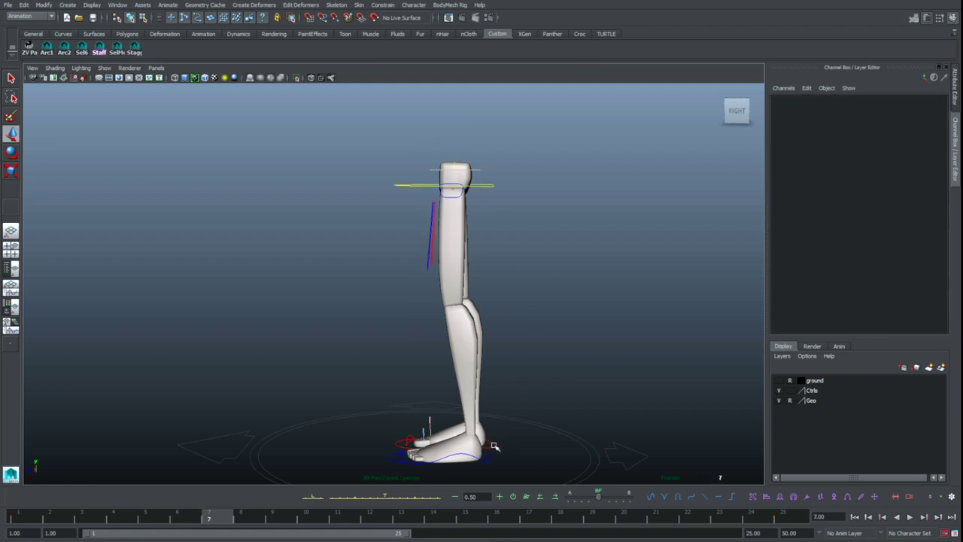
{"action": "left_click", "coordinate": [491, 445]}
{"action": "key", "text": "comma"}
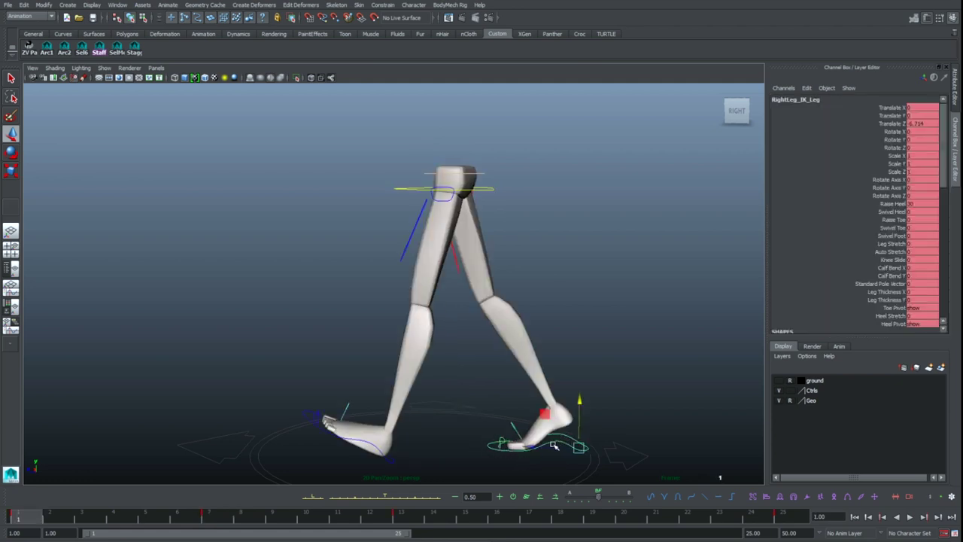
{"action": "key", "text": "."}
{"action": "left_click_drag", "start_coordinate": [488, 400], "coordinate": [417, 334]}
{"action": "key", "text": "e"}
{"action": "key", "text": "w"}
{"action": "left_click_drag", "start_coordinate": [486, 329], "coordinate": [456, 337]}
{"action": "key", "text": "e"}
{"action": "key", "text": "w"}
{"action": "key", "text": "comma"}
{"action": "key", "text": "period"}
Step: Rotate the right foot control to Rotate X about 96.3 at frame 7 and shift it to Translate Z about -2.49
{"action": "key", "text": "e"}
{"action": "left_click_drag", "start_coordinate": [516, 293], "coordinate": [519, 301]}
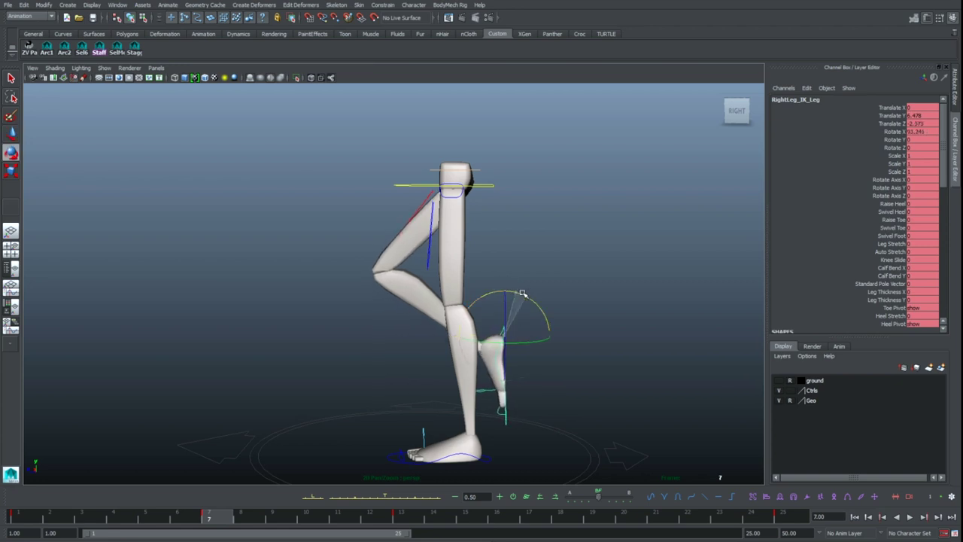
{"action": "key", "text": "w"}
{"action": "left_click_drag", "start_coordinate": [457, 337], "coordinate": [508, 336]}
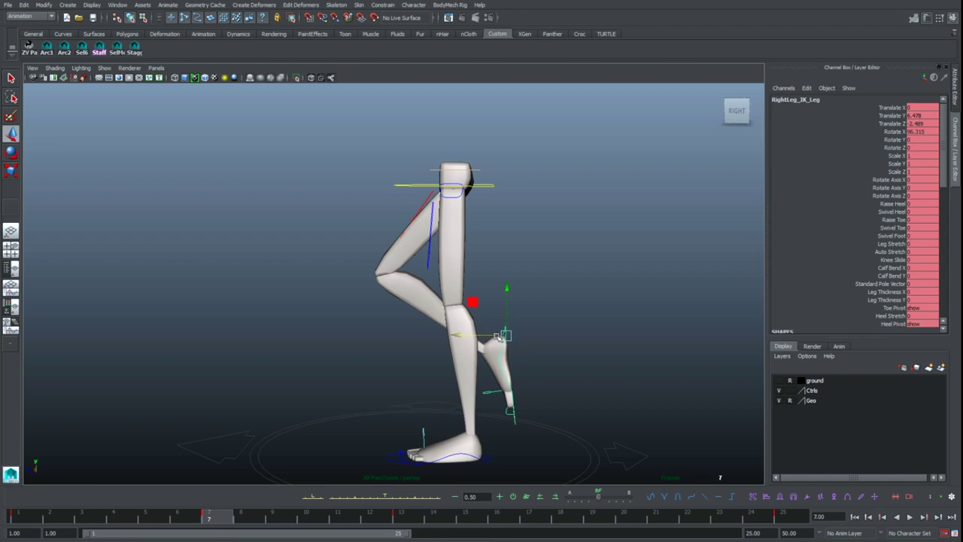
Step: Step through the contact and passing keys and play the walk to review the right foot's motion
{"action": "key", "text": "comma"}
{"action": "key", "text": "period"}
{"action": "key", "text": "period"}
{"action": "key", "text": "comma"}
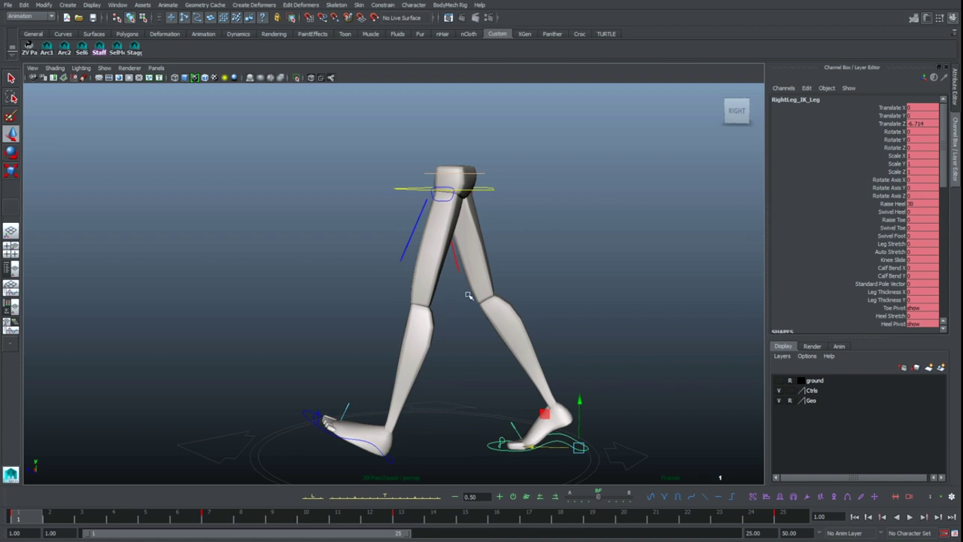
{"action": "key", "text": "period"}
{"action": "key", "text": "q"}
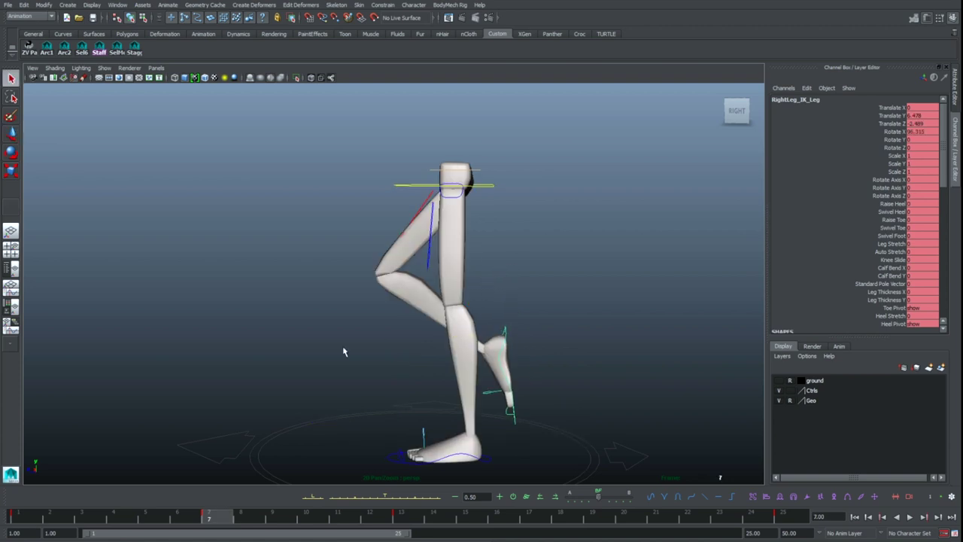
{"action": "key", "text": "comma"}
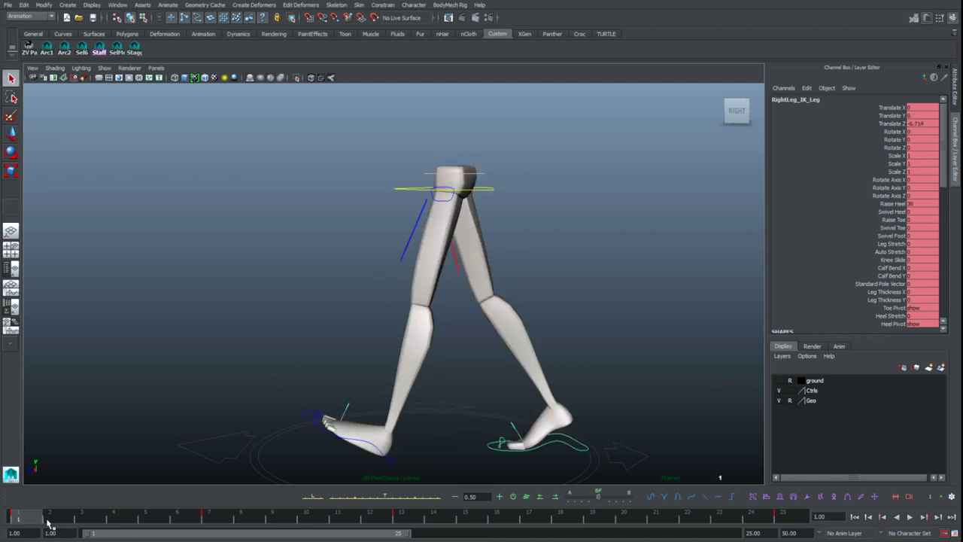
{"action": "key", "text": "alt+v"}
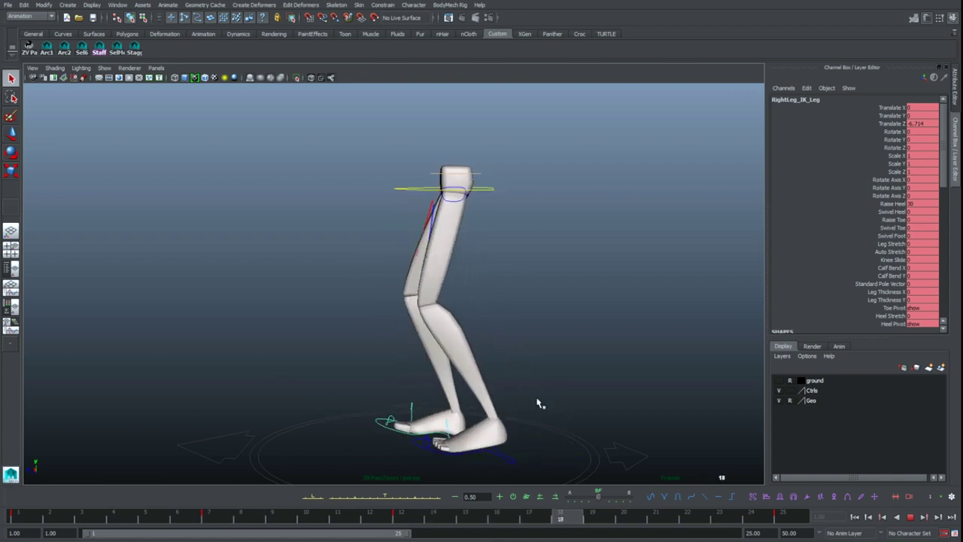
{"action": "key", "text": "alt+v"}
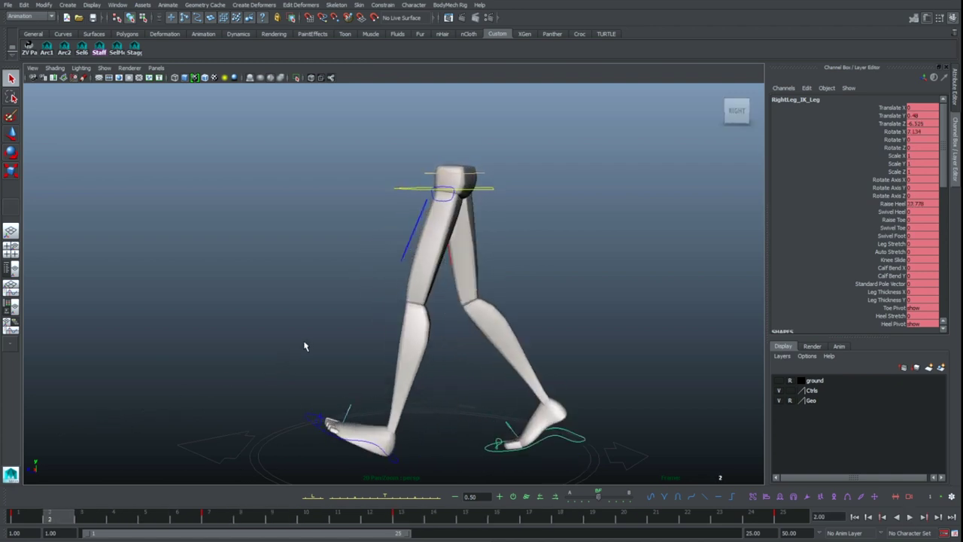
Step: Select the Upper_Body control and compare the body's height between frame 1 and the passing pose at frame 7
{"action": "left_click", "coordinate": [491, 189]}
{"action": "left_click", "coordinate": [491, 187]}
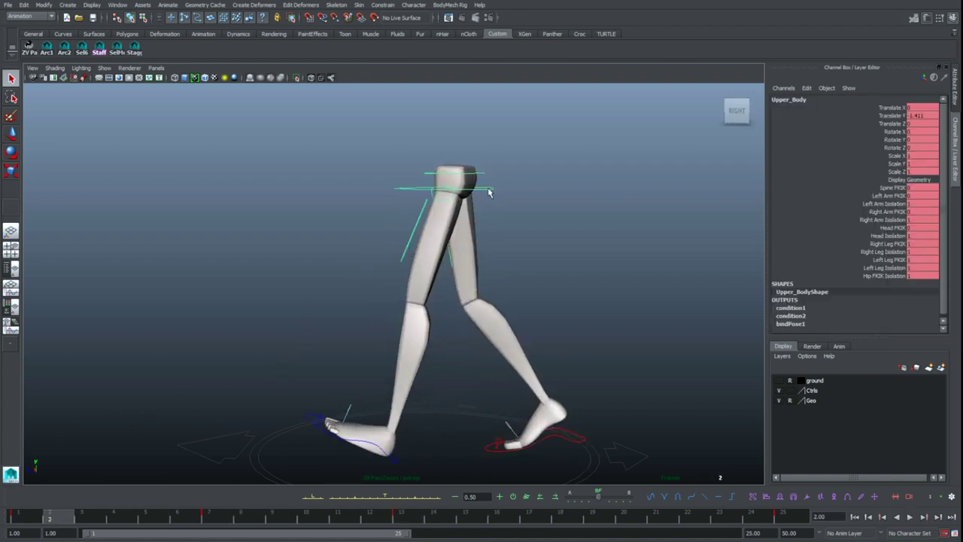
{"action": "key", "text": "comma"}
{"action": "key", "text": "period"}
{"action": "left_click", "coordinate": [30, 518]}
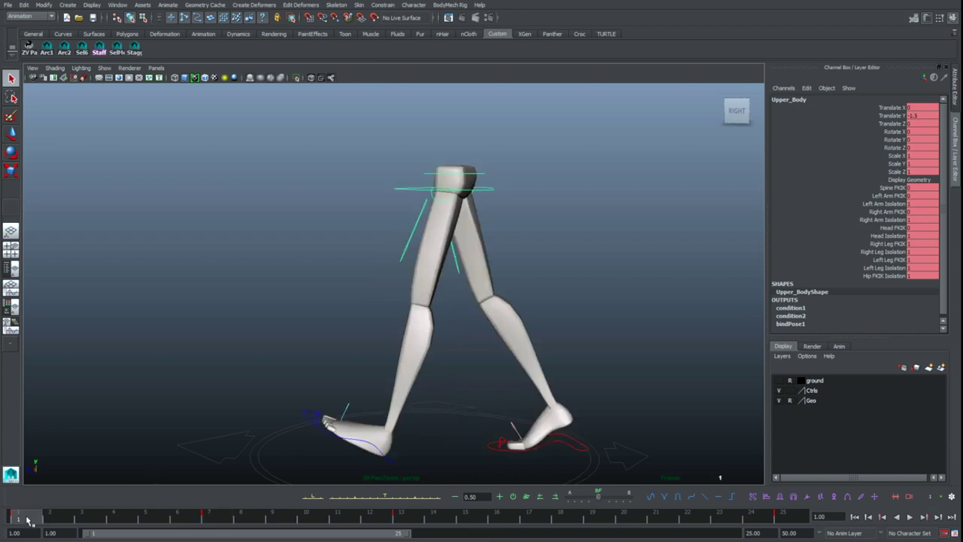
{"action": "left_click_drag", "start_coordinate": [50, 520], "coordinate": [209, 518]}
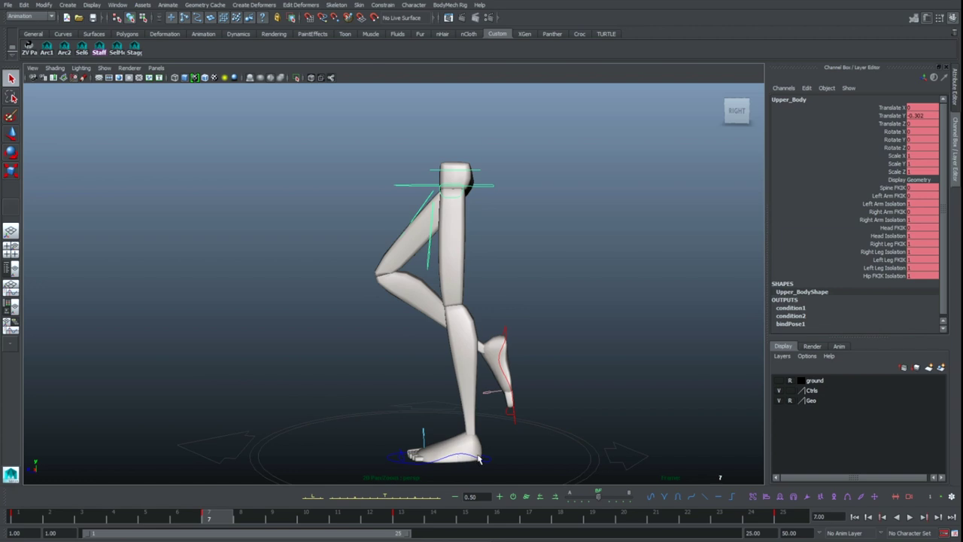
{"action": "left_click", "coordinate": [26, 522]}
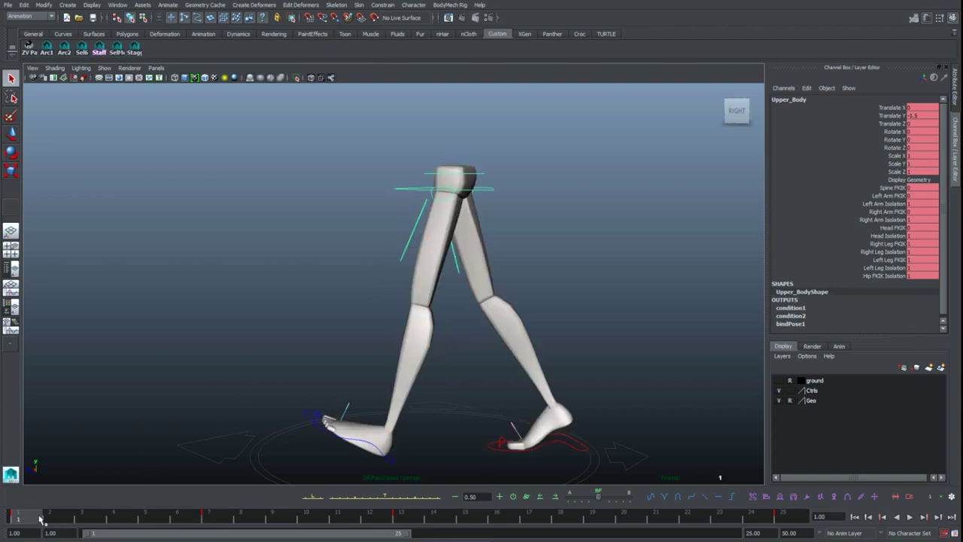
Step: Play the walk to review the body's rise from the contact pose, and return to the passing pose at frame 7
{"action": "key", "text": "alt+v"}
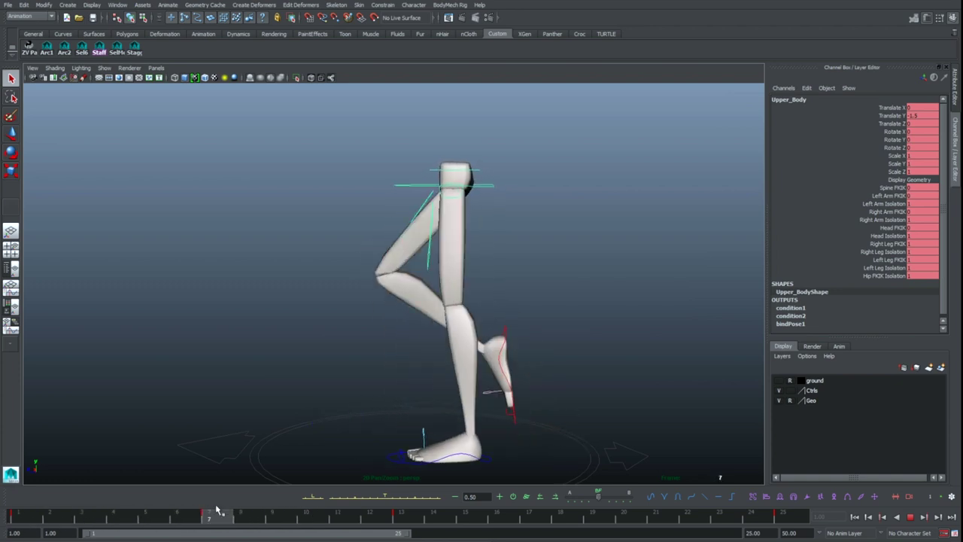
{"action": "key", "text": "alt+v"}
{"action": "key", "text": "alt+v"}
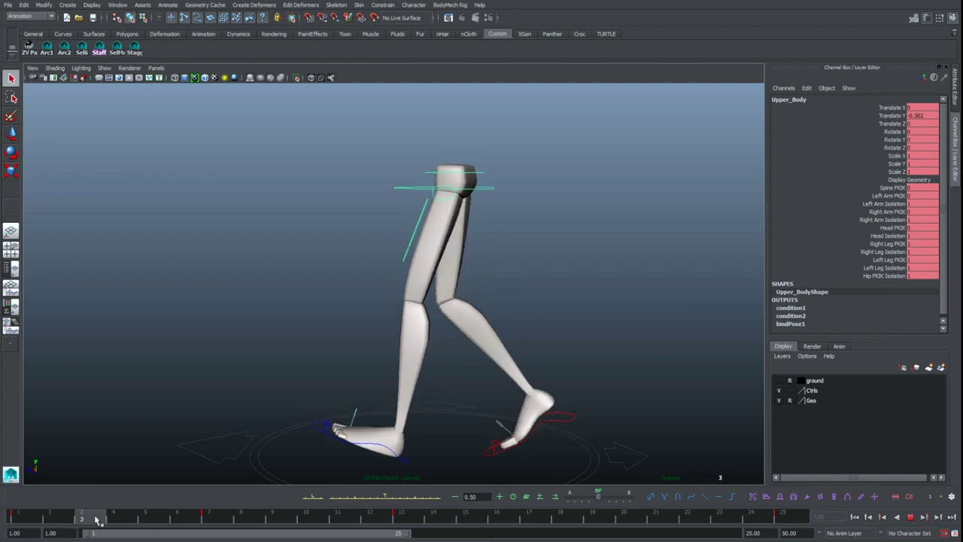
{"action": "left_click_drag", "start_coordinate": [348, 506], "coordinate": [209, 515]}
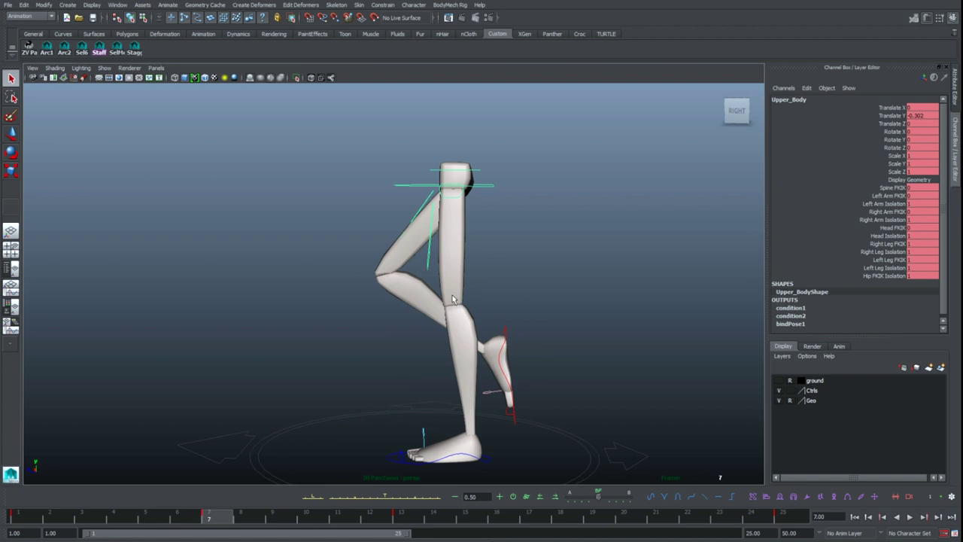
Step: Try shifting the Upper_Body control sideways at frame 7 in the front view, first away from the standing leg and then over it
{"action": "left_click_drag", "start_coordinate": [396, 326], "coordinate": [524, 305], "text": "alt"}
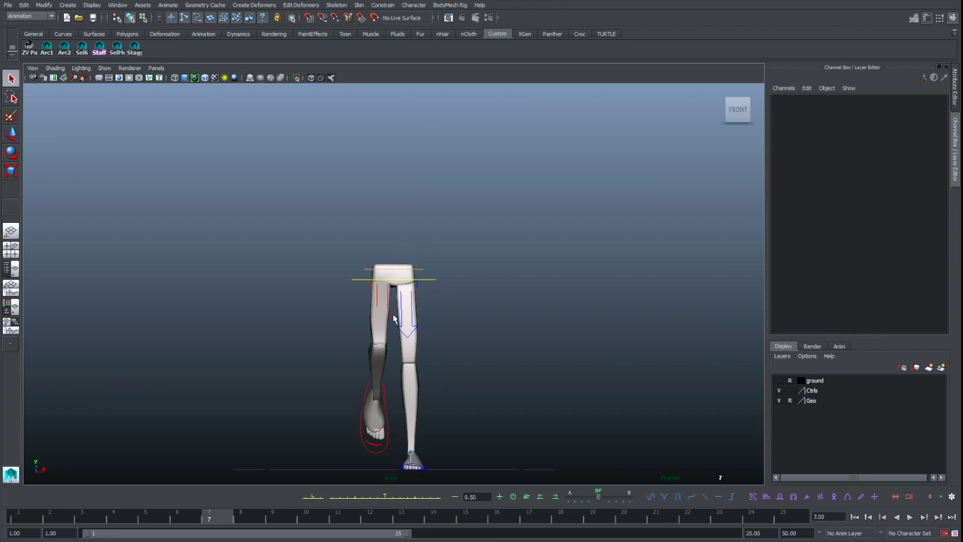
{"action": "key", "text": "w"}
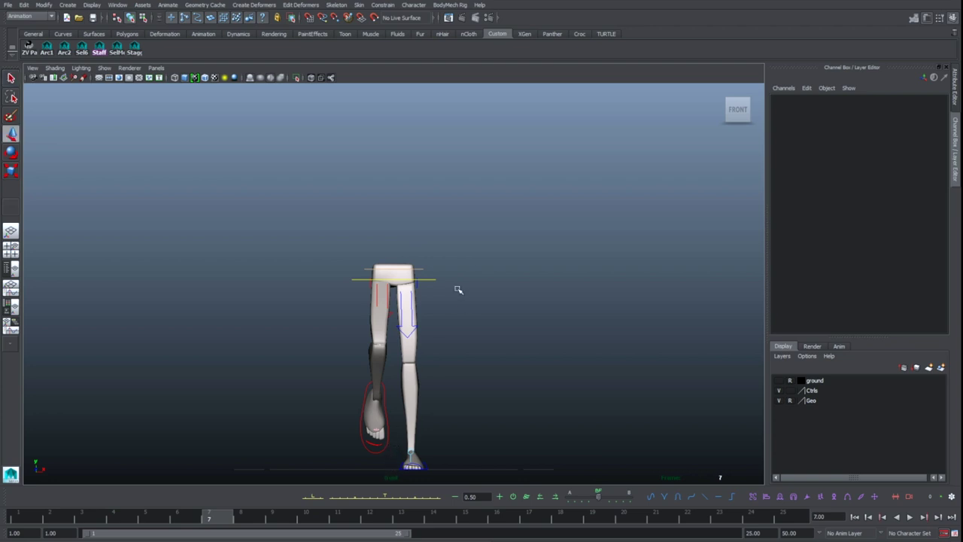
{"action": "left_click", "coordinate": [437, 280]}
{"action": "left_click", "coordinate": [474, 308]}
{"action": "left_click", "coordinate": [437, 281]}
{"action": "left_click_drag", "start_coordinate": [441, 278], "coordinate": [434, 298]}
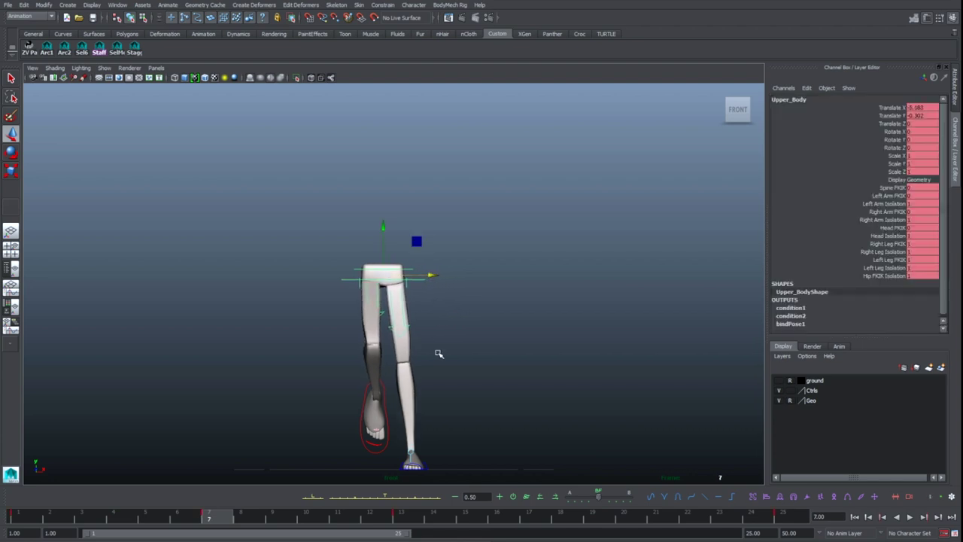
{"action": "key", "text": "ctrl+z"}
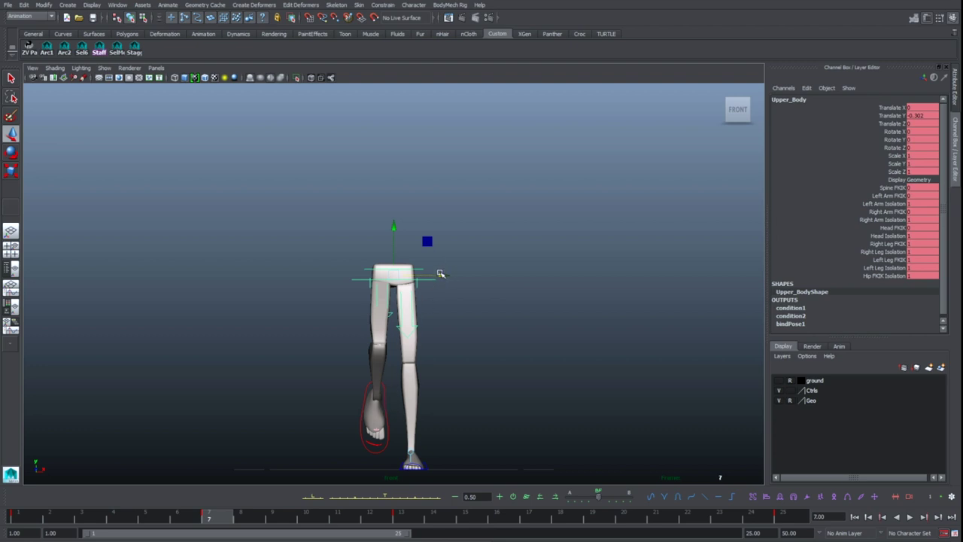
{"action": "left_click_drag", "start_coordinate": [441, 274], "coordinate": [457, 274]}
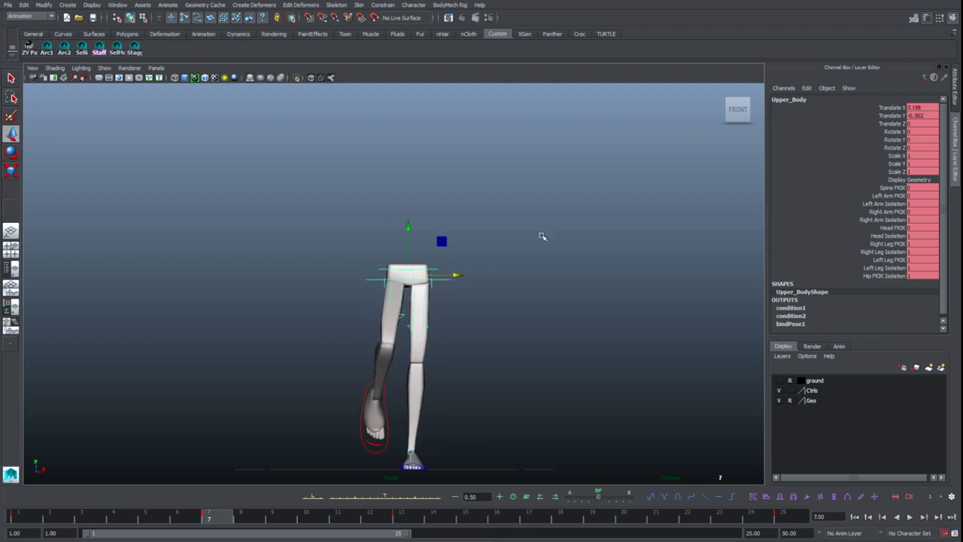
{"action": "key", "text": "ctrl+z"}
Step: Set the Upper_Body control's Translate X to 8 at frame 7, placing the hips over the standing leg
{"action": "left_click", "coordinate": [923, 107]}
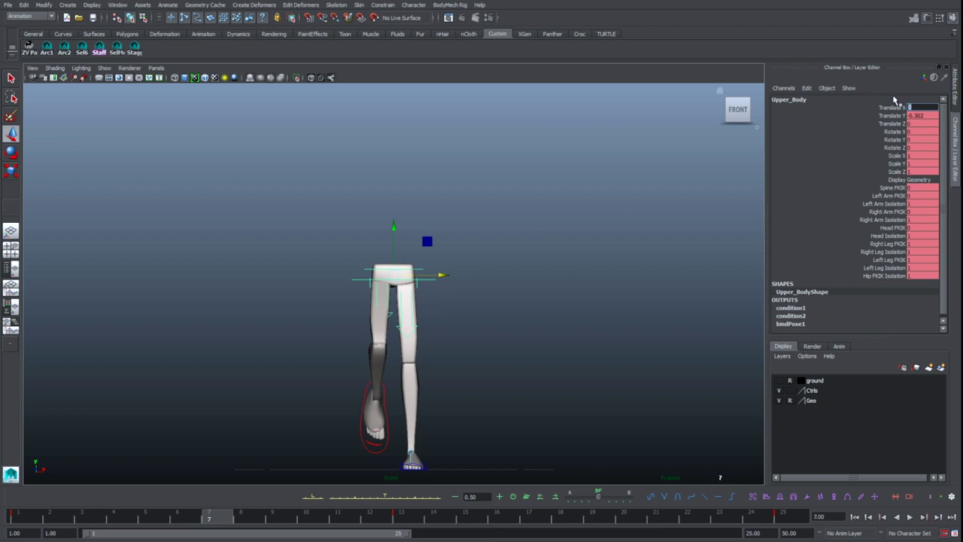
{"action": "type", "text": "2"}
{"action": "key", "text": "Return"}
{"action": "left_click", "coordinate": [534, 272]}
{"action": "left_click", "coordinate": [449, 280]}
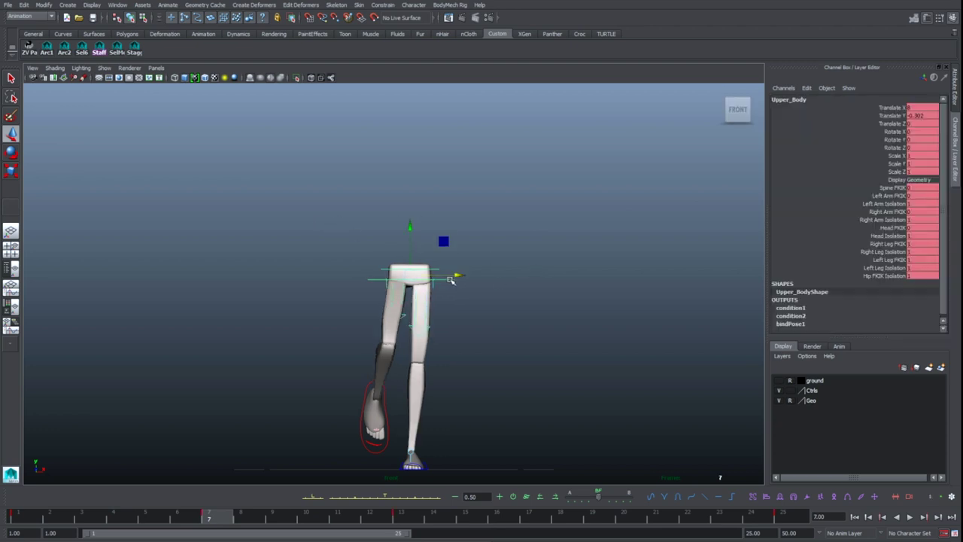
Step: Step repeatedly between the keys at frames 1 and 7 to compare the hips' sideways weight shift
{"action": "key", "text": "comma"}
{"action": "key", "text": "period"}
{"action": "key", "text": "comma"}
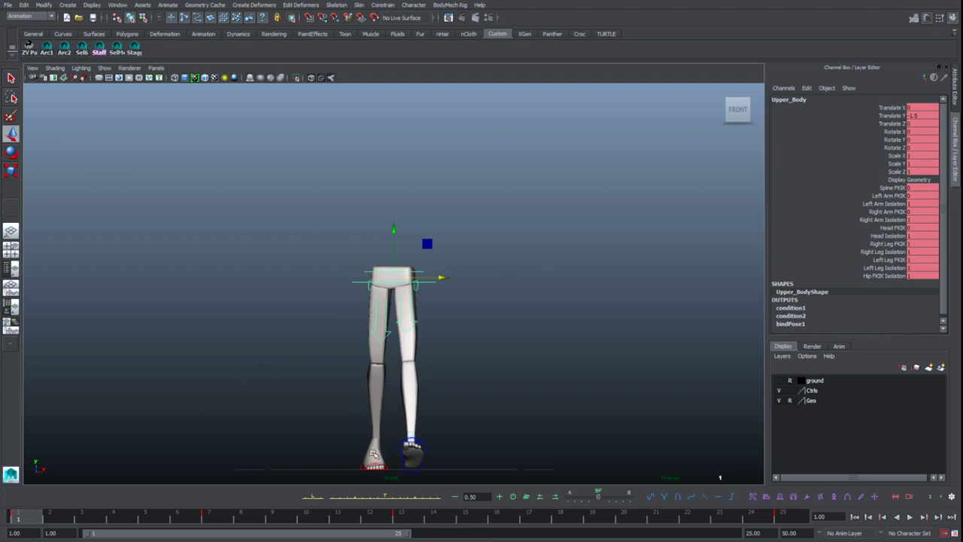
{"action": "key", "text": "period"}
{"action": "key", "text": "comma"}
{"action": "key", "text": "period"}
{"action": "key", "text": "comma"}
{"action": "key", "text": "period"}
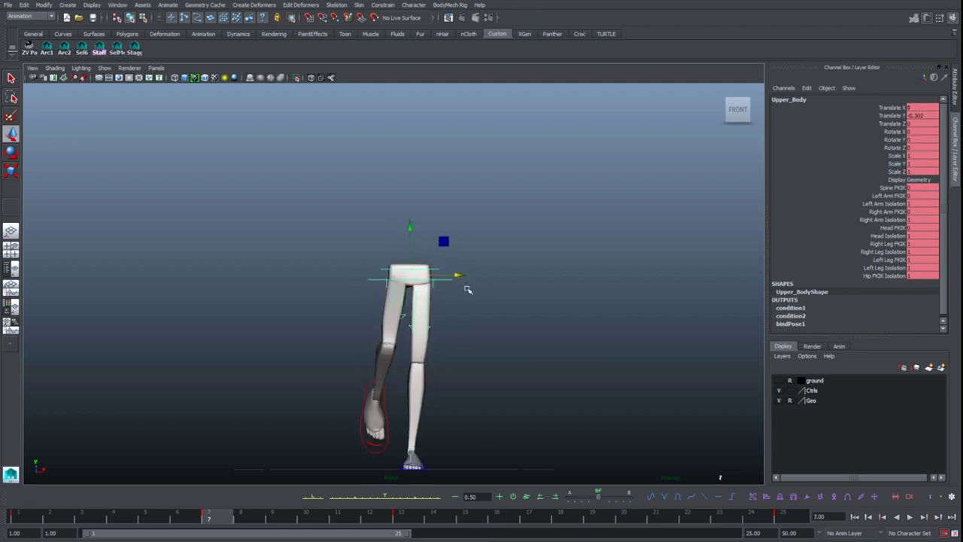
{"action": "key", "text": "comma"}
{"action": "key", "text": "period"}
Step: Try tilting the Upper_Body control about the Z axis at frame 1 from a front perspective view, and undo it
{"action": "key", "text": "e"}
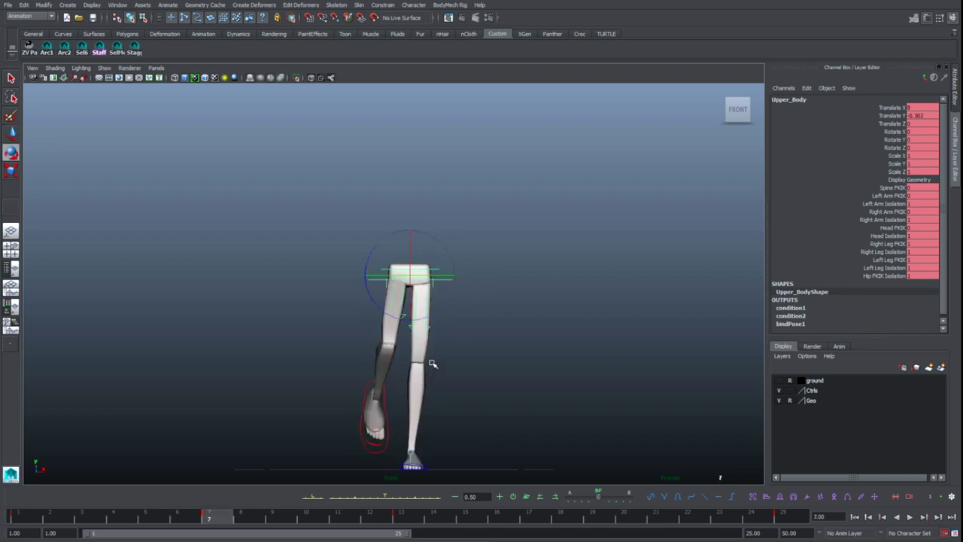
{"action": "key", "text": "comma"}
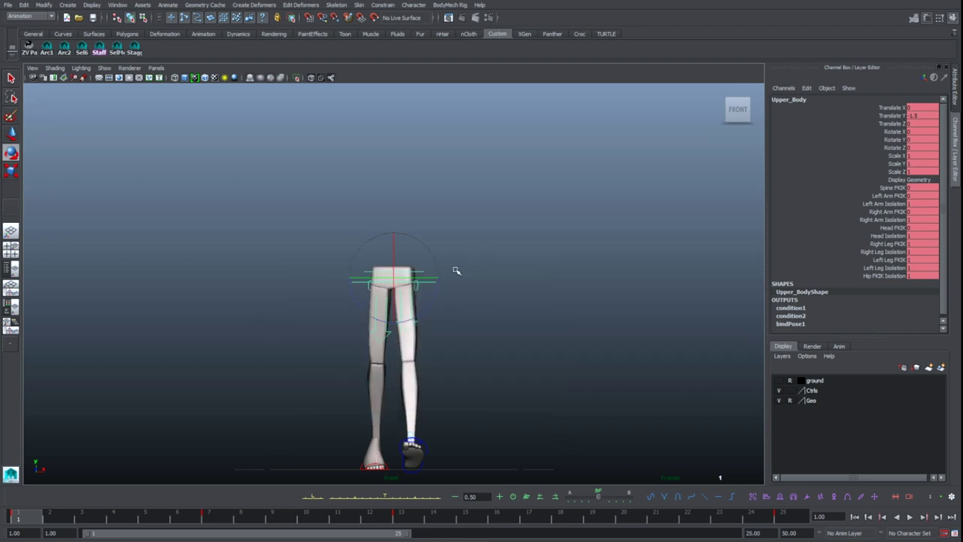
{"action": "key", "text": "space"}
{"action": "key", "text": "space"}
{"action": "left_click_drag", "start_coordinate": [519, 256], "coordinate": [487, 258], "text": "alt"}
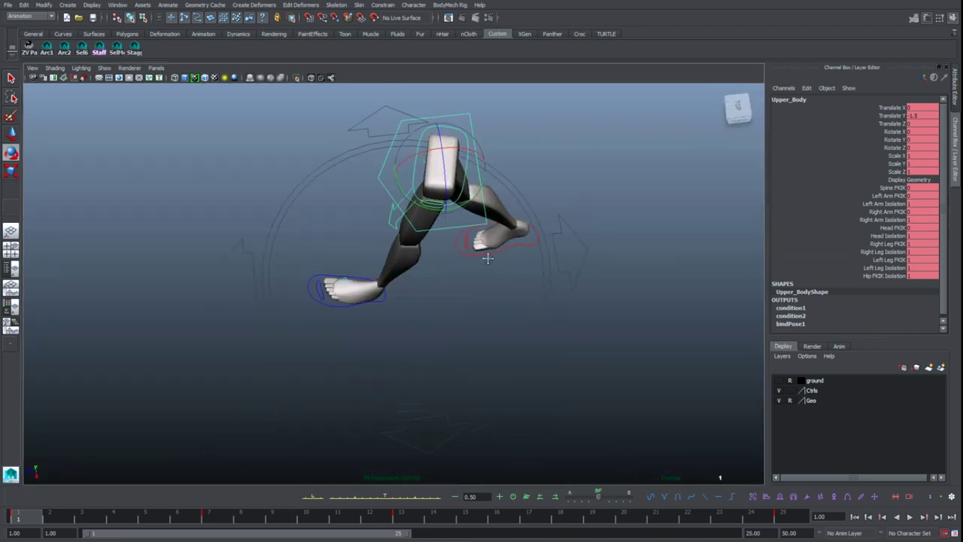
{"action": "middle_click_drag", "start_coordinate": [488, 258], "coordinate": [517, 357], "text": "alt"}
{"action": "left_click_drag", "start_coordinate": [483, 332], "coordinate": [509, 272]}
{"action": "middle_click_drag", "start_coordinate": [506, 298], "coordinate": [523, 251], "text": "alt"}
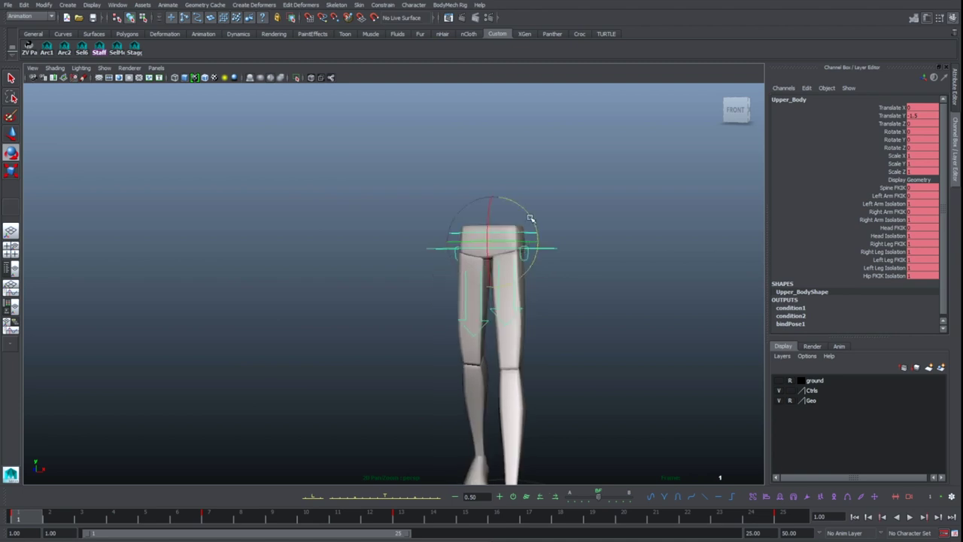
{"action": "left_click_drag", "start_coordinate": [531, 217], "coordinate": [538, 228]}
{"action": "key", "text": "ctrl+z"}
Step: Tilt the Upper_Body control at frame 7 to Rotate Z -8, dropping the hip on the standing-leg side
{"action": "key", "text": "period"}
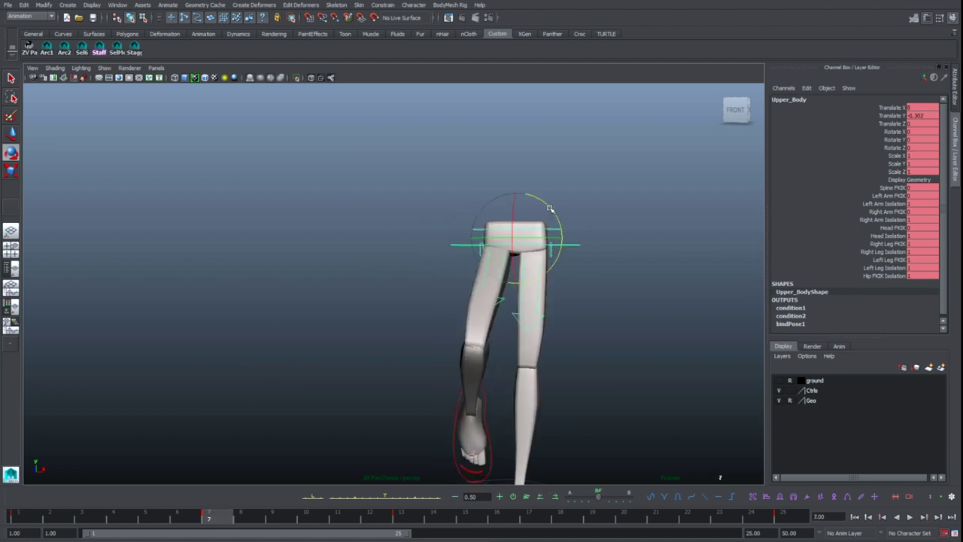
{"action": "mouse_move", "coordinate": [548, 207]}
{"action": "left_mouse_down"}
{"action": "mouse_move", "coordinate": [555, 219]}
{"action": "mouse_move", "coordinate": [551, 212]}
{"action": "left_mouse_up"}
{"action": "left_click", "coordinate": [915, 156]}
{"action": "left_click", "coordinate": [924, 147]}
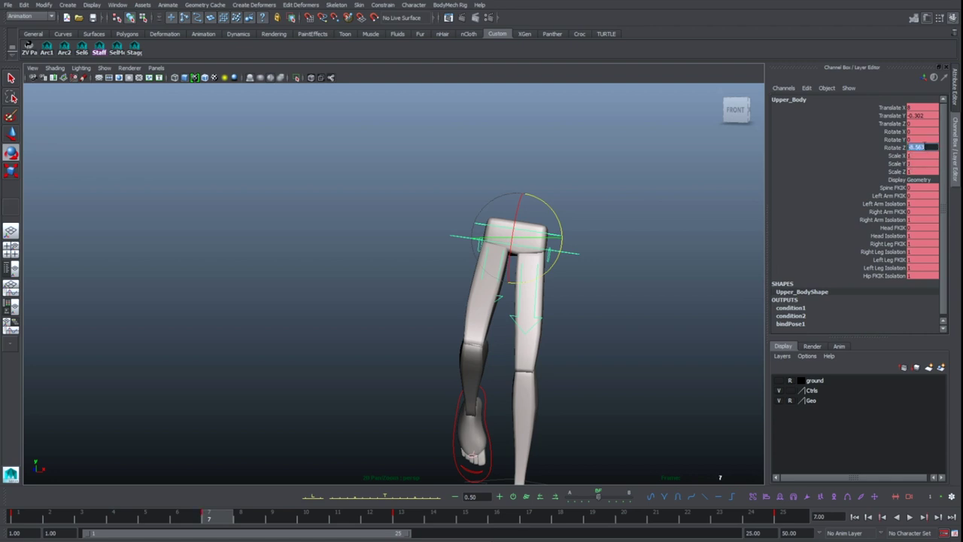
{"action": "type", "text": "0"}
{"action": "left_click", "coordinate": [592, 253]}
{"action": "left_click", "coordinate": [576, 255]}
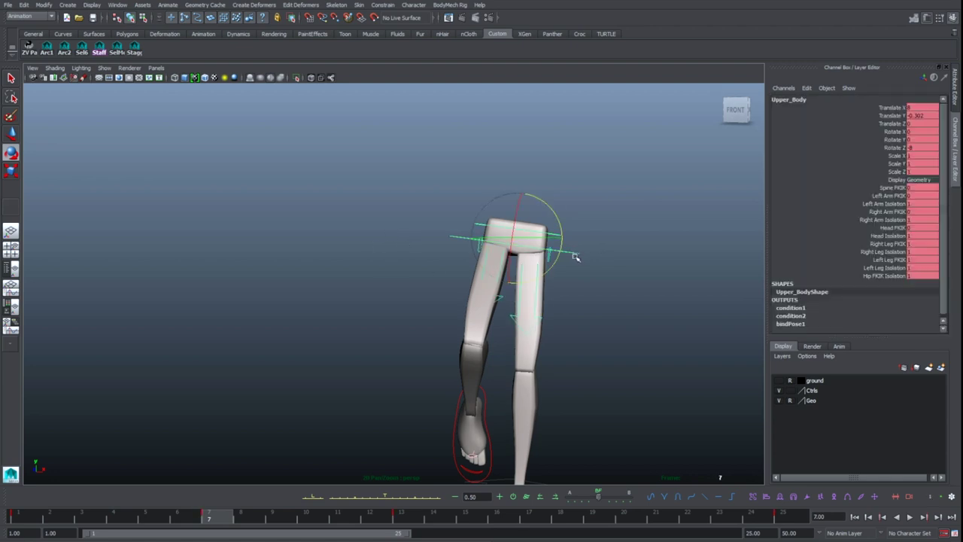
Step: Step between the contact and passing keys to review the hip tilt with the whole legs in view
{"action": "key", "text": "comma"}
{"action": "key", "text": "period"}
{"action": "right_click_drag", "start_coordinate": [617, 303], "coordinate": [538, 310], "text": "alt"}
{"action": "middle_click_drag", "start_coordinate": [538, 310], "coordinate": [563, 288], "text": "alt"}
{"action": "key", "text": "period"}
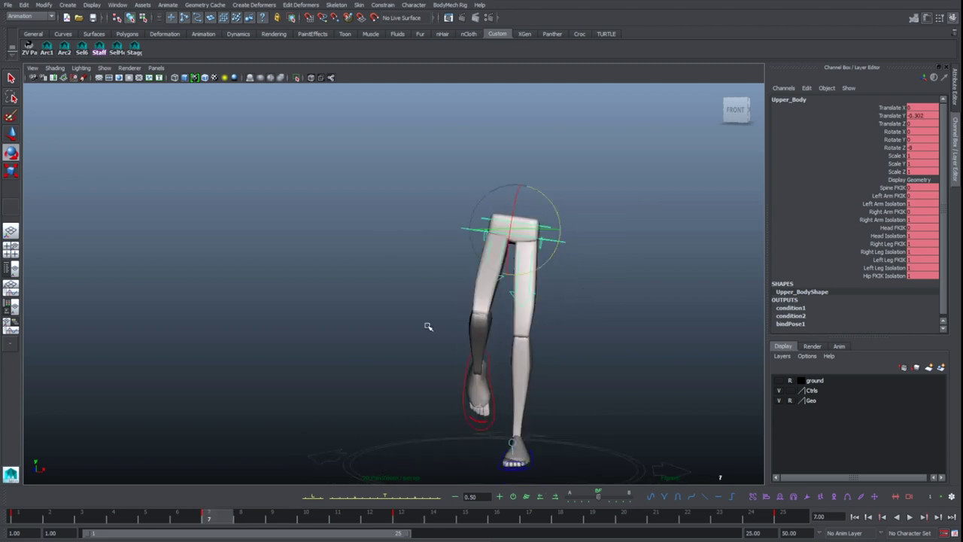
Step: Copy the Upper_Body control's frame 7 pose to frame 19 and key it there
{"action": "key", "text": "q"}
{"action": "left_click", "coordinate": [576, 271]}
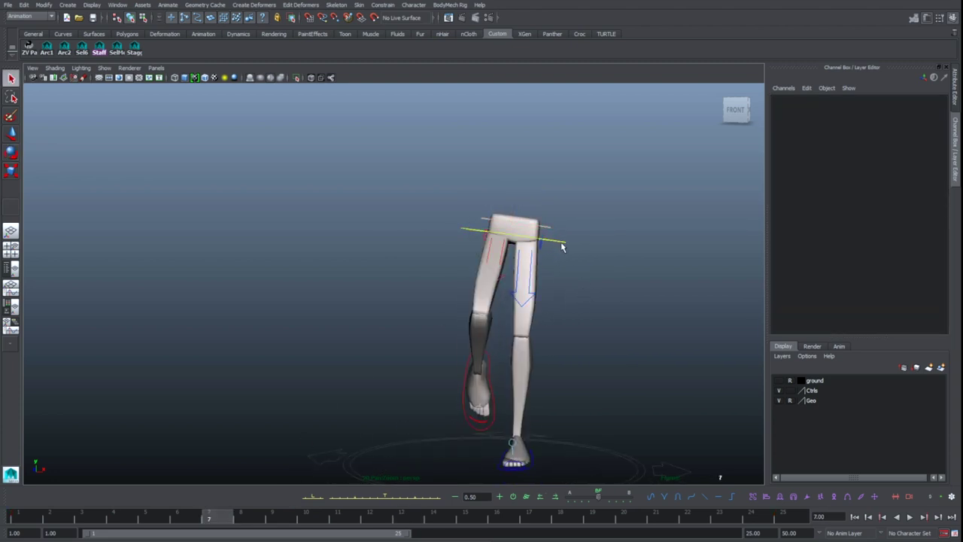
{"action": "left_click", "coordinate": [561, 246]}
{"action": "left_click_drag", "start_coordinate": [219, 522], "coordinate": [595, 510]}
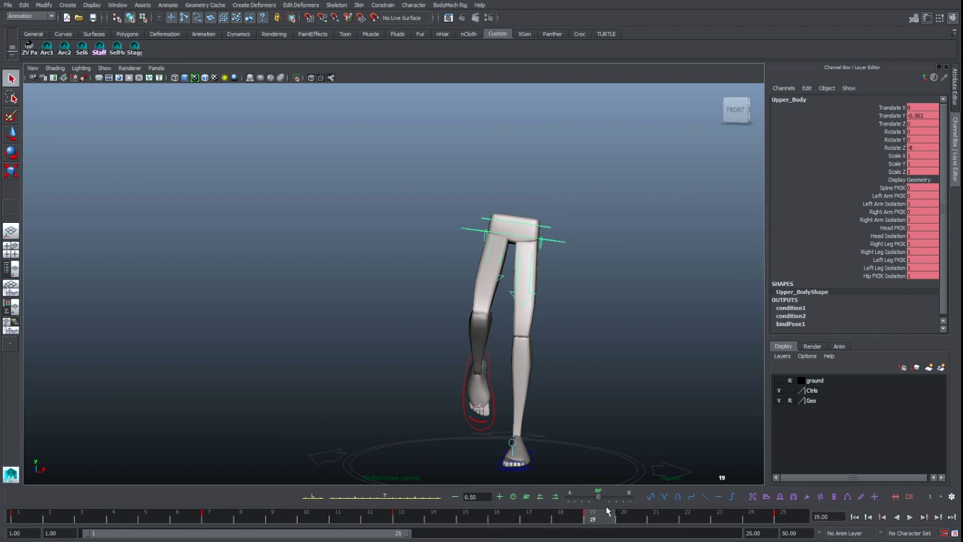
{"action": "key", "text": "."}
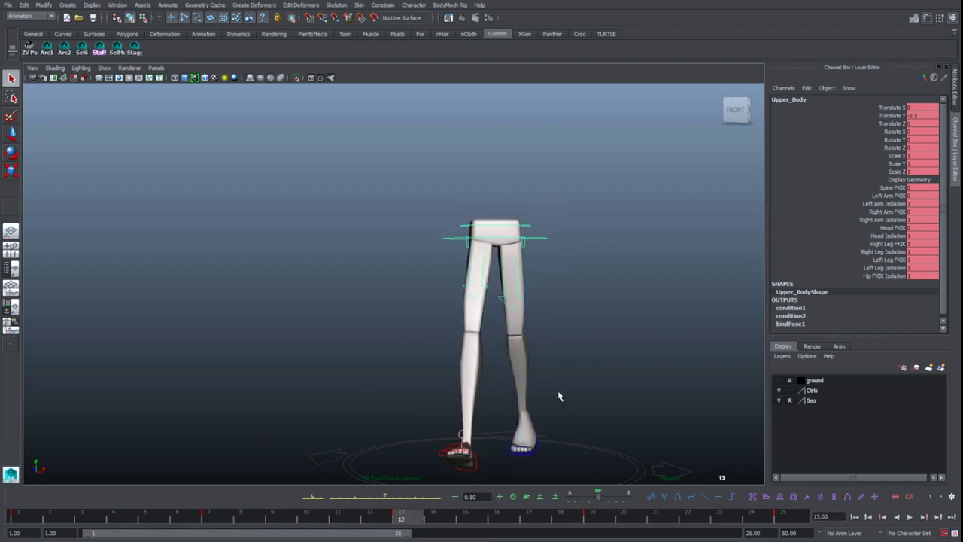
{"action": "key", "text": "."}
{"action": "key", "text": "."}
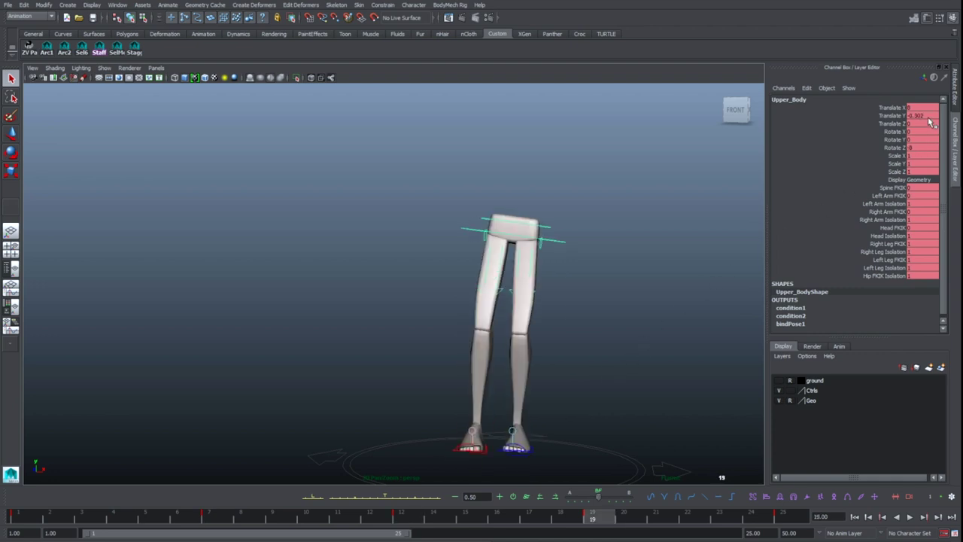
Step: Mirror the Upper_Body pose at frame 19 by setting Rotate Z to 8 and Translate X to -8
{"action": "double_click", "coordinate": [920, 148]}
{"action": "type", "text": "8"}
{"action": "key", "text": "Return"}
{"action": "double_click", "coordinate": [923, 108]}
{"action": "left_click", "coordinate": [650, 245]}
{"action": "left_click", "coordinate": [557, 228]}
{"action": "left_click", "coordinate": [927, 102]}
{"action": "left_click", "coordinate": [918, 107]}
{"action": "left_click", "coordinate": [918, 107]}
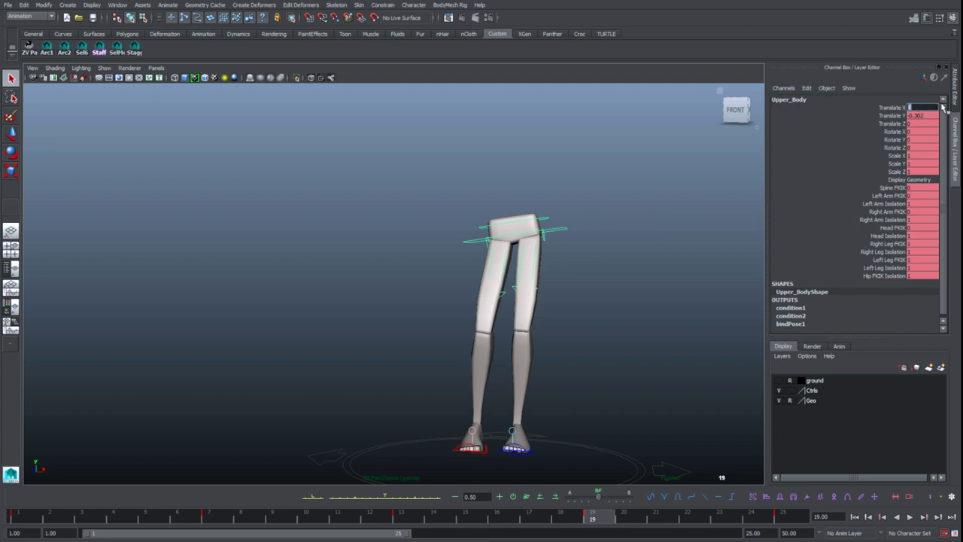
{"action": "key", "text": "Return"}
{"action": "left_click", "coordinate": [654, 308]}
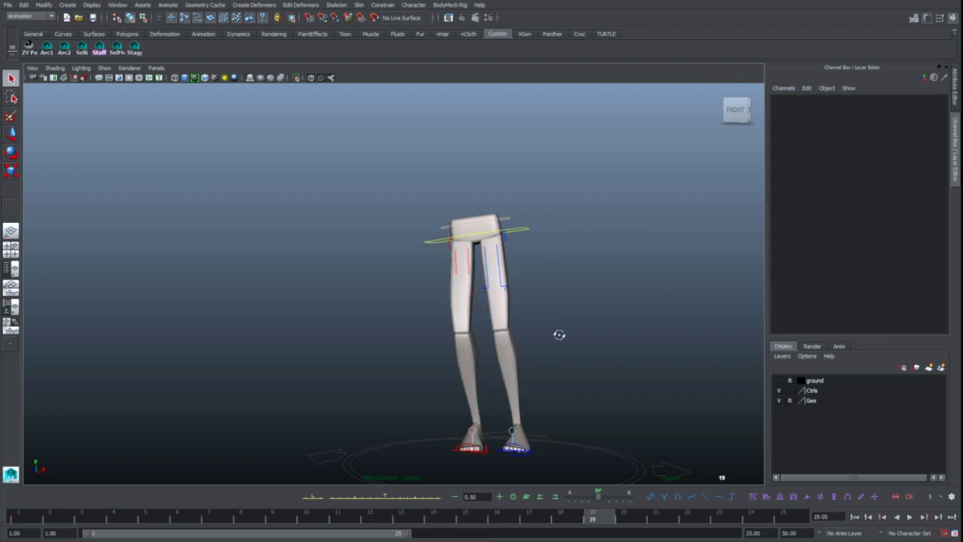
Step: Examine the mirrored hips from the front, then select the left foot control and review its motion from frame 13 to 19 in side view
{"action": "left_click_drag", "start_coordinate": [557, 334], "coordinate": [569, 339], "text": "alt"}
{"action": "left_click_drag", "start_coordinate": [584, 409], "coordinate": [574, 391], "text": "alt"}
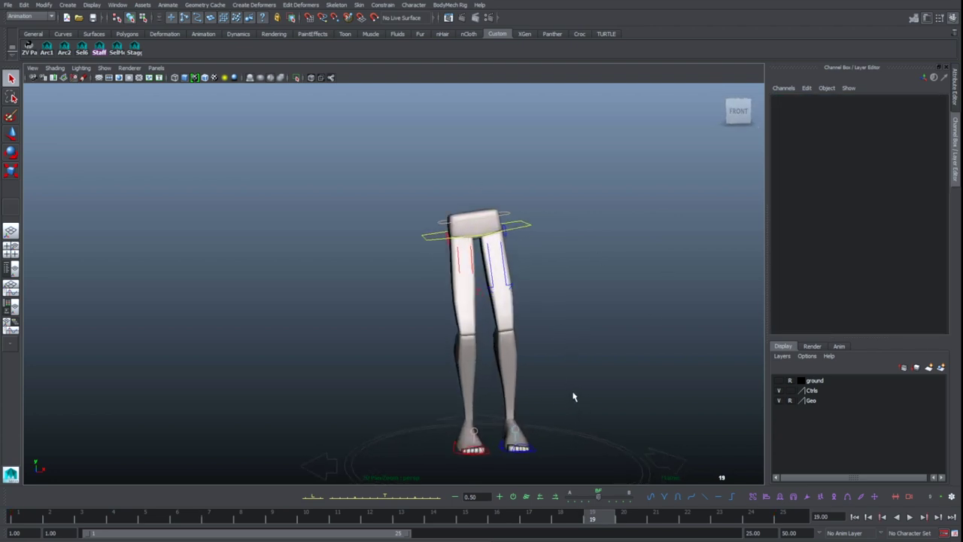
{"action": "left_click", "coordinate": [523, 229]}
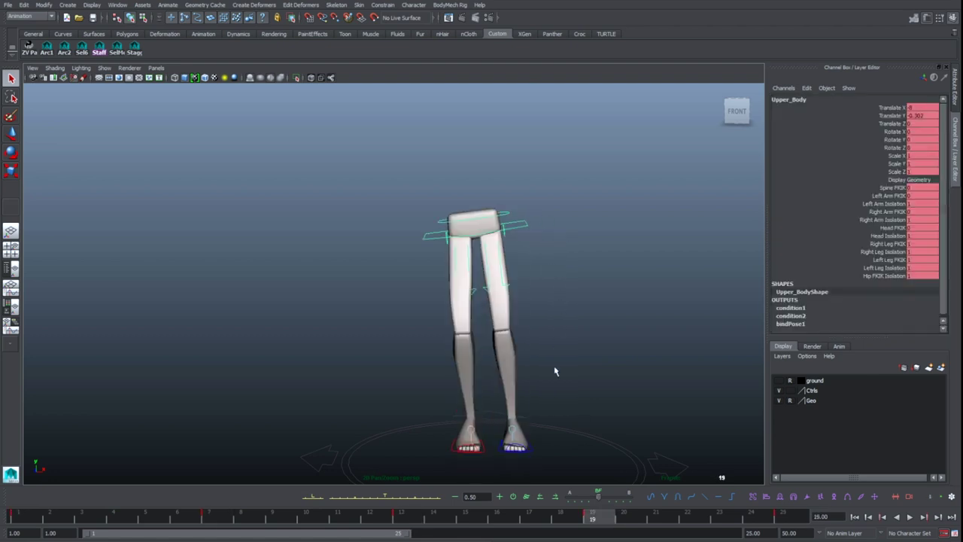
{"action": "left_click", "coordinate": [538, 443]}
{"action": "left_click", "coordinate": [535, 447]}
{"action": "key", "text": "w"}
{"action": "left_click_drag", "start_coordinate": [535, 447], "coordinate": [402, 379], "text": "alt"}
{"action": "key", "text": "comma"}
{"action": "key", "text": "comma"}
{"action": "key", "text": "period"}
{"action": "key", "text": "alt+v"}
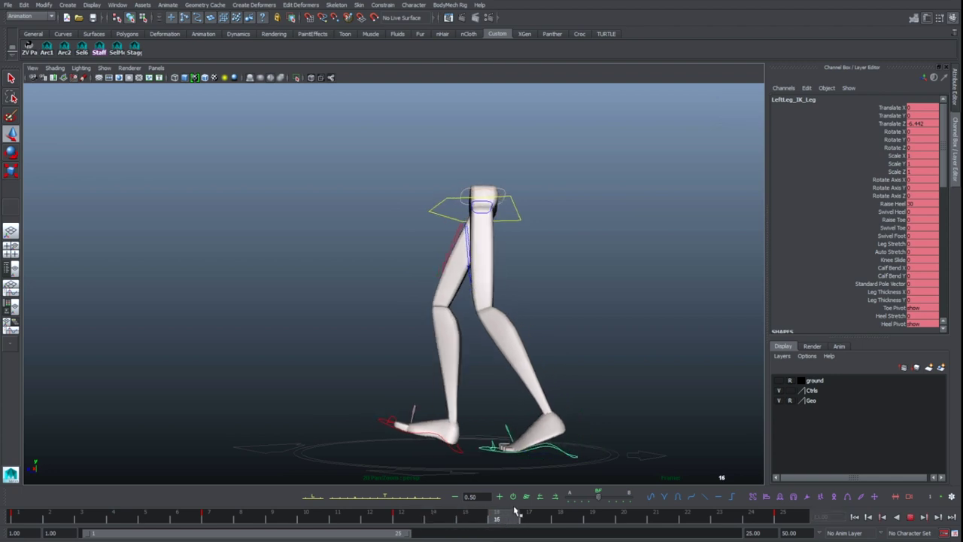
{"action": "key", "text": "alt+v"}
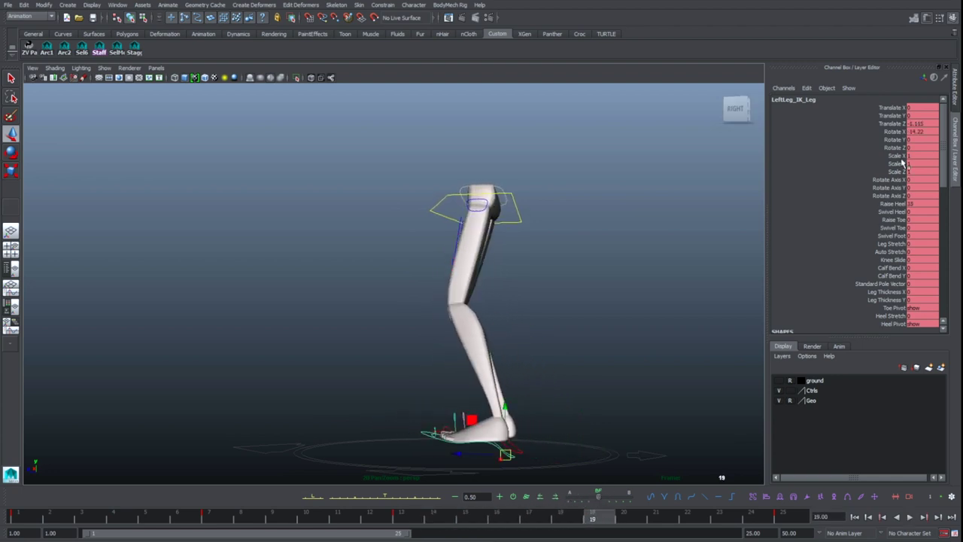
Step: Set the left foot control's Rotate X and Raise Heel to 0 at frame 19
{"action": "double_click", "coordinate": [919, 131]}
{"action": "type", "text": "0"}
{"action": "key", "text": "Return"}
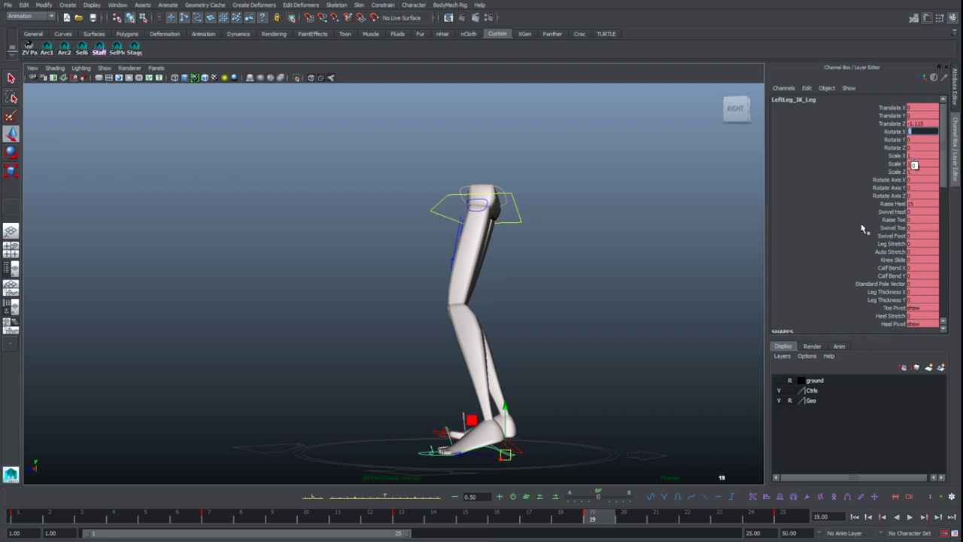
{"action": "left_click", "coordinate": [545, 421]}
{"action": "left_click", "coordinate": [509, 454]}
{"action": "double_click", "coordinate": [923, 205]}
{"action": "type", "text": "0"}
{"action": "key", "text": "Return"}
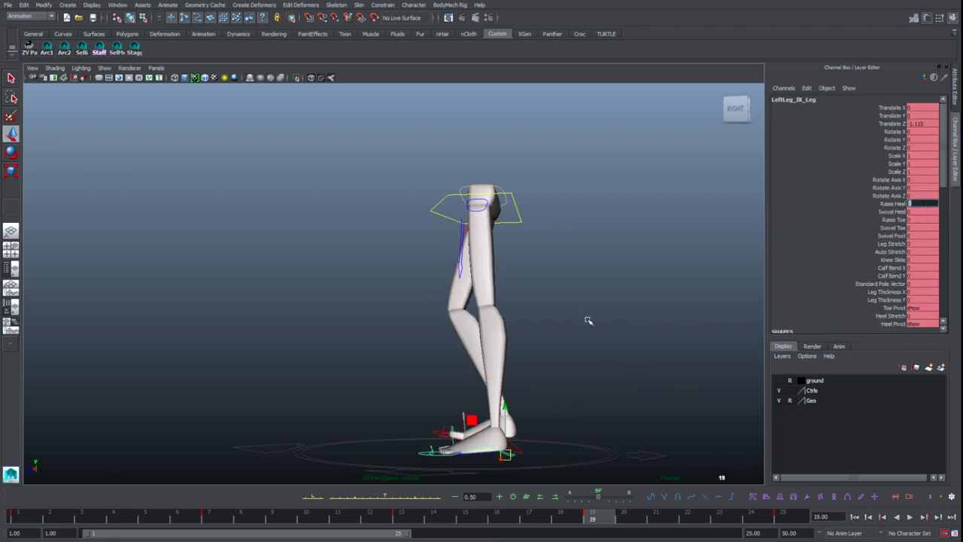
Step: Lift the left foot control to Translate Y about 7.17 and rotate it to Rotate X about 74.7 at frame 19
{"action": "left_click", "coordinate": [587, 322]}
{"action": "left_click", "coordinate": [493, 449]}
{"action": "key", "text": "comma"}
{"action": "key", "text": "comma"}
{"action": "key", "text": "period"}
{"action": "key", "text": "period"}
{"action": "key", "text": "e"}
{"action": "left_click_drag", "start_coordinate": [531, 342], "coordinate": [504, 288]}
{"action": "key", "text": "w"}
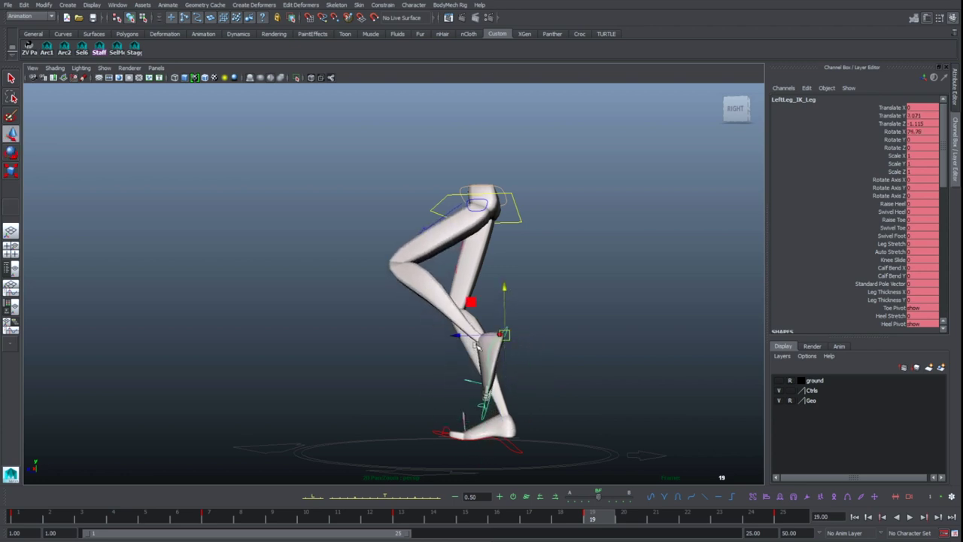
Step: Adjust the left foot control at frame 19 to Translate Y about 5.85, Translate Z about -2.84 and Rotate X about 99.9
{"action": "left_click_drag", "start_coordinate": [457, 337], "coordinate": [484, 337]}
{"action": "key", "text": "e"}
{"action": "left_click_drag", "start_coordinate": [557, 299], "coordinate": [534, 311]}
{"action": "key", "text": "w"}
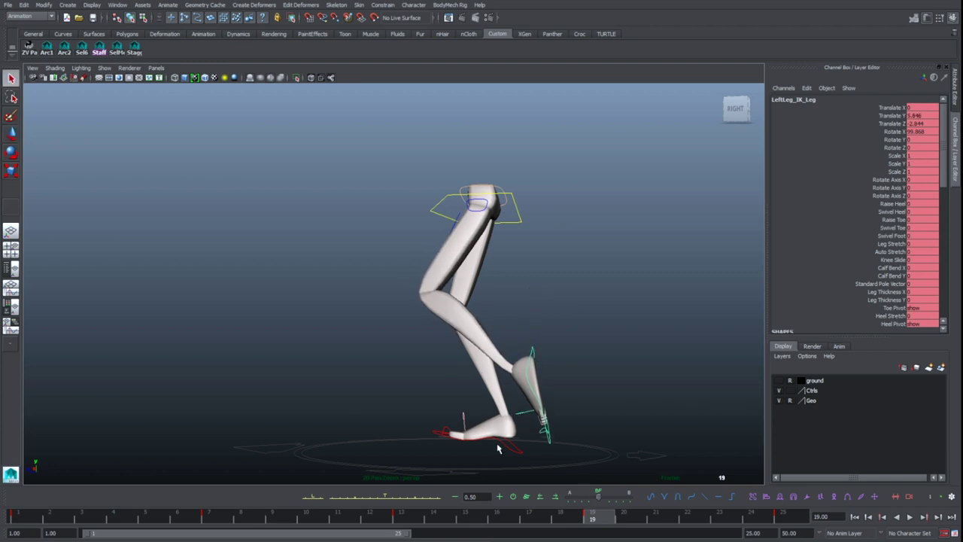
Step: Flatten the right foot at frame 19 by setting its control's Raise Heel to 0 and editing Rotate X, and play the walk
{"action": "left_click", "coordinate": [505, 449]}
{"action": "left_click", "coordinate": [509, 449]}
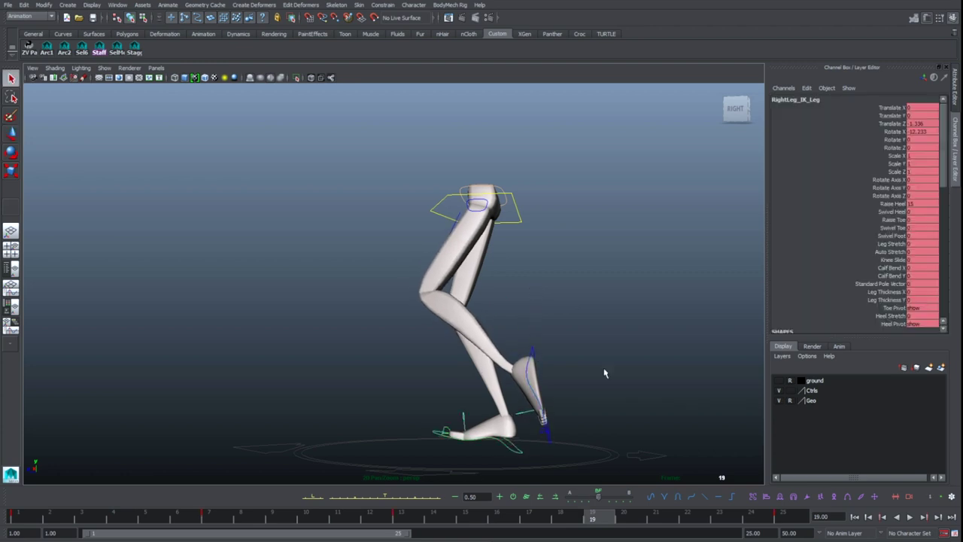
{"action": "double_click", "coordinate": [919, 201]}
{"action": "type", "text": "0"}
{"action": "key", "text": "Return"}
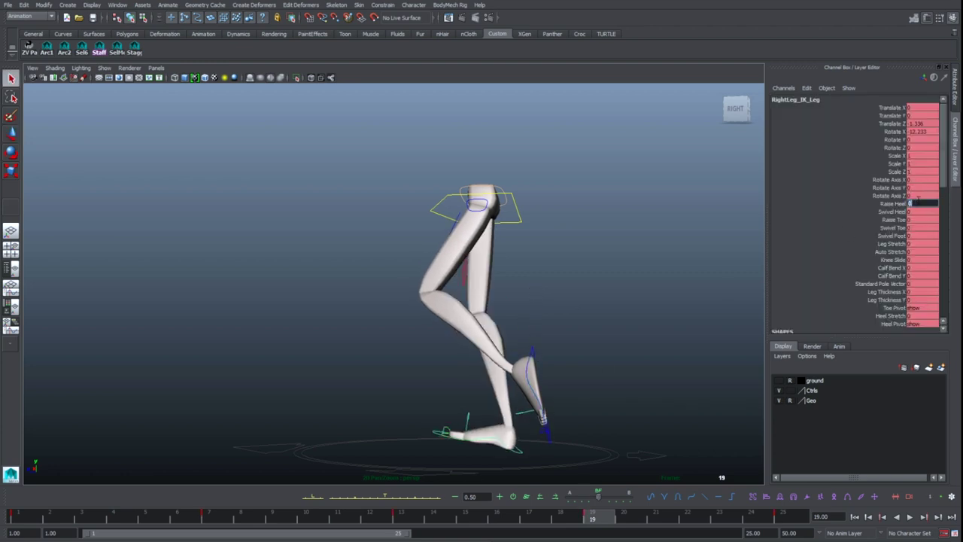
{"action": "double_click", "coordinate": [920, 132]}
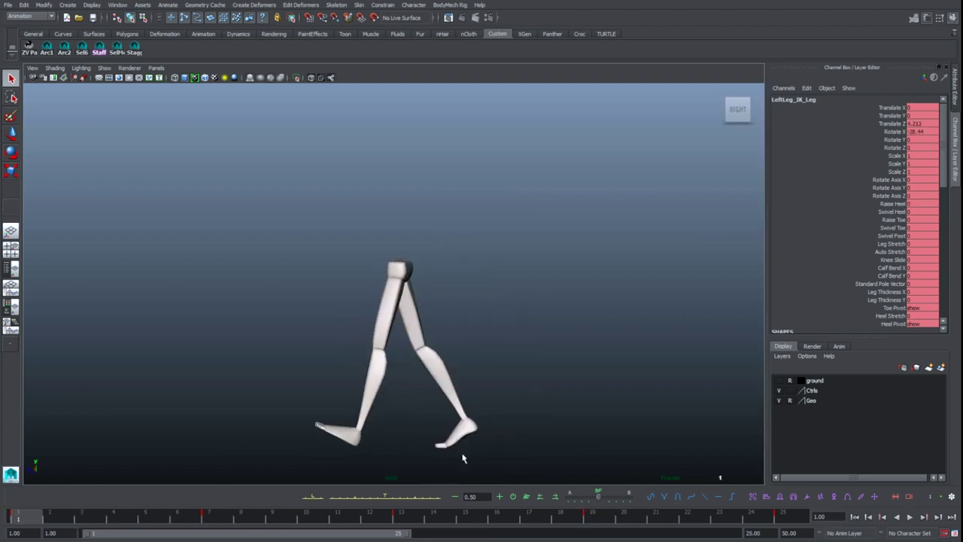
{"action": "left_click", "coordinate": [910, 517]}
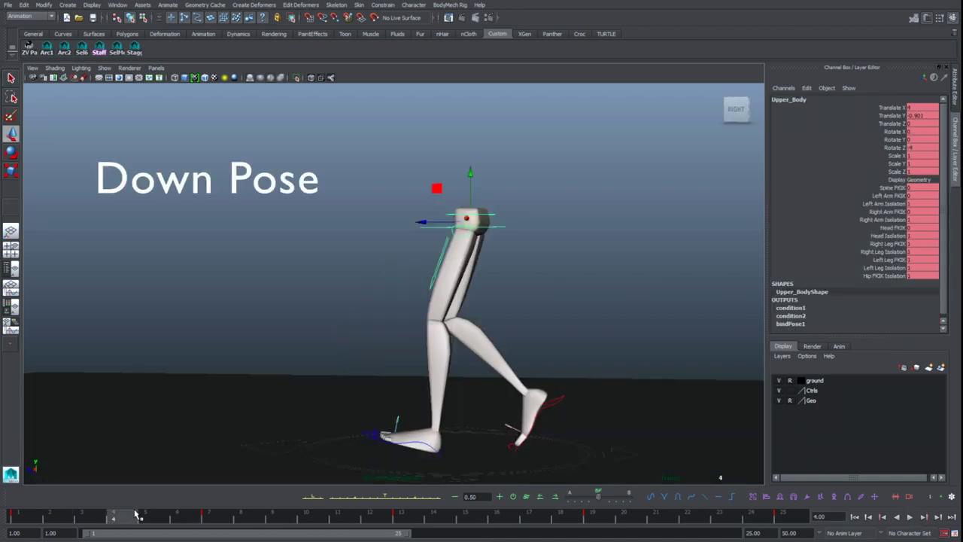
Step: Lower the upper body control to Translate Y about -5.08 at frame 4 and set its Rotate X to 7
{"action": "left_click_drag", "start_coordinate": [500, 205], "coordinate": [477, 190], "text": "alt"}
{"action": "left_click_drag", "start_coordinate": [432, 238], "coordinate": [465, 255], "text": "alt"}
{"action": "key", "text": "e"}
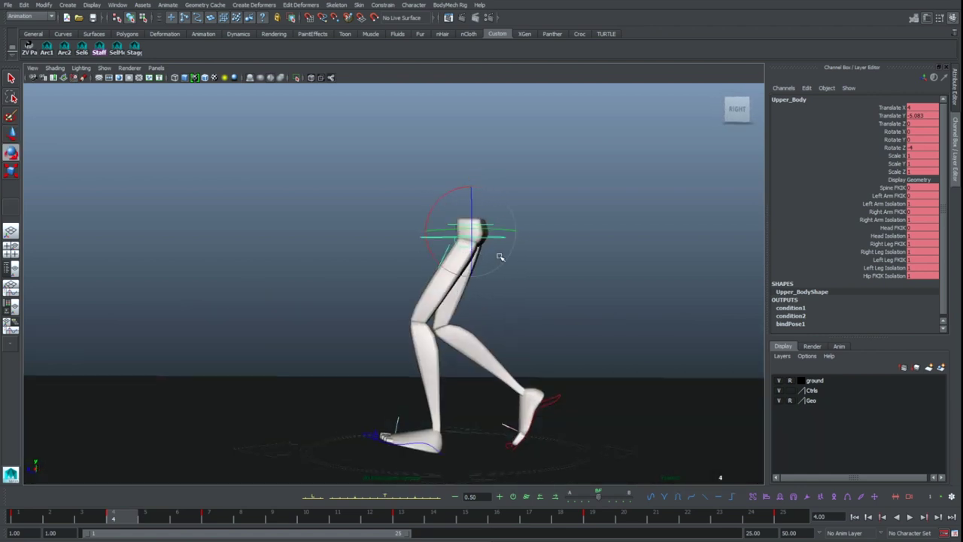
{"action": "left_click_drag", "start_coordinate": [458, 188], "coordinate": [456, 191]}
{"action": "double_click", "coordinate": [931, 132]}
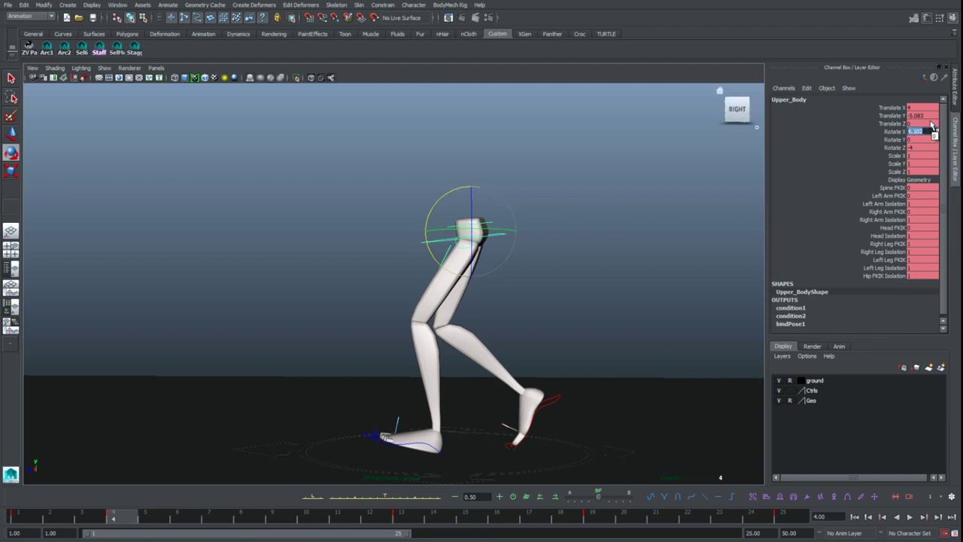
{"action": "type", "text": "0"}
{"action": "key", "text": "Return"}
{"action": "left_click", "coordinate": [514, 254]}
{"action": "left_click", "coordinate": [505, 241]}
{"action": "key", "text": "comma"}
{"action": "key", "text": "period"}
Step: Set the upper body control's Translate Y to -5 at frame 4 and check the pose against the neighbouring keys
{"action": "double_click", "coordinate": [916, 117]}
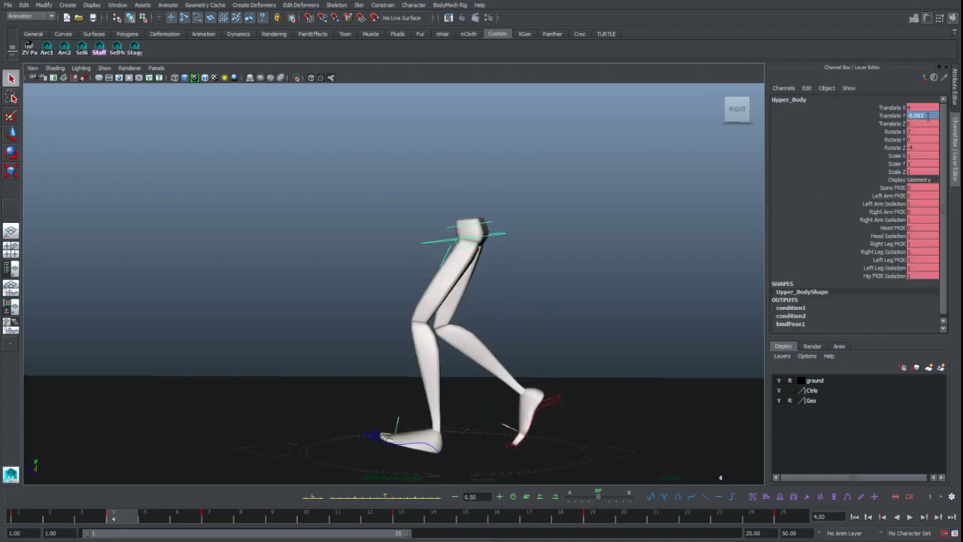
{"action": "left_click", "coordinate": [550, 232]}
{"action": "left_click", "coordinate": [496, 234]}
{"action": "key", "text": "comma"}
{"action": "key", "text": "period"}
{"action": "key", "text": "period"}
{"action": "key", "text": "comma"}
{"action": "key", "text": "comma"}
{"action": "key", "text": "period"}
{"action": "key", "text": "w"}
{"action": "key", "text": "q"}
Step: Plant the left foot flat at frame 4 by setting its control's Rotate X to 0
{"action": "left_click", "coordinate": [438, 446]}
{"action": "double_click", "coordinate": [925, 134]}
{"action": "type", "text": "0"}
{"action": "key", "text": "Return"}
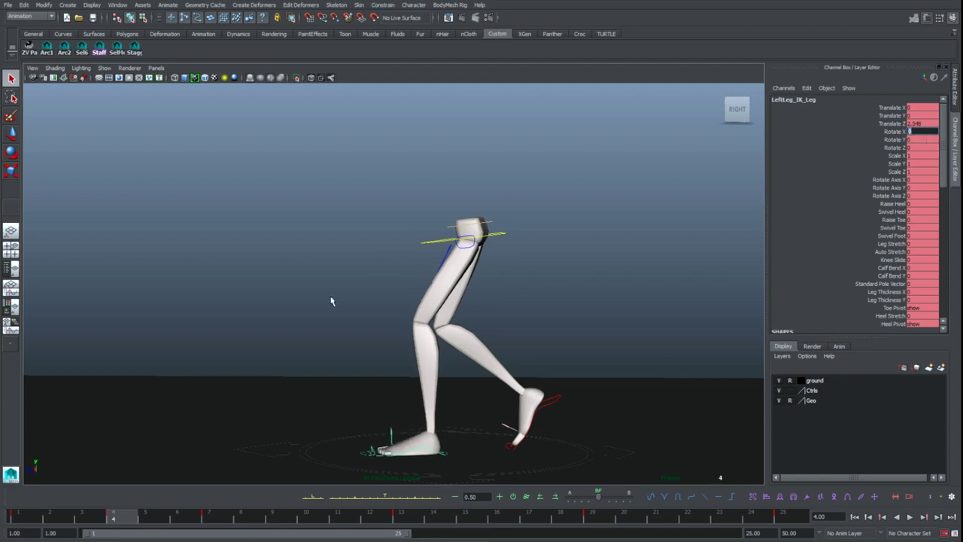
{"action": "left_click", "coordinate": [441, 271]}
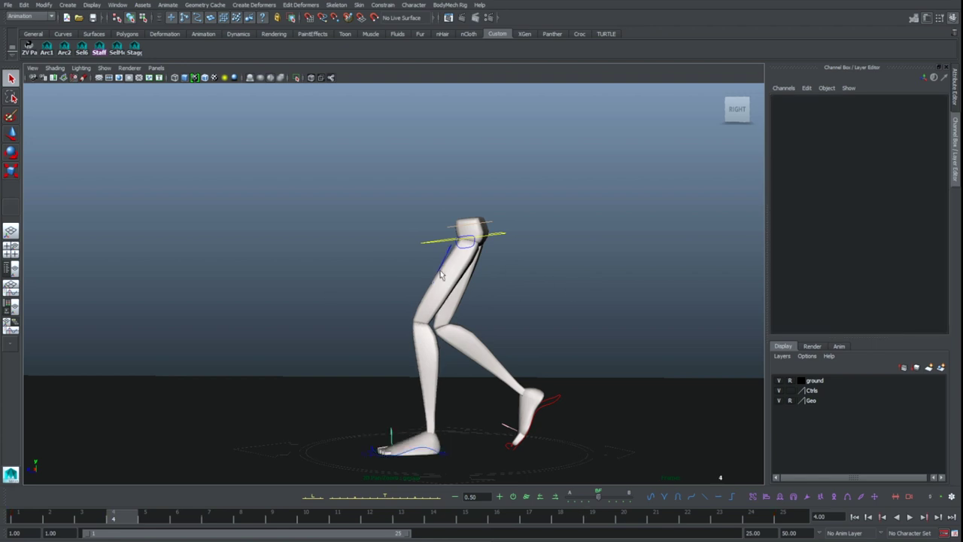
Step: Select the upper body control and compare its height across the key poses at frames 1, 4 and 7
{"action": "left_click", "coordinate": [493, 235]}
{"action": "key", "text": "comma"}
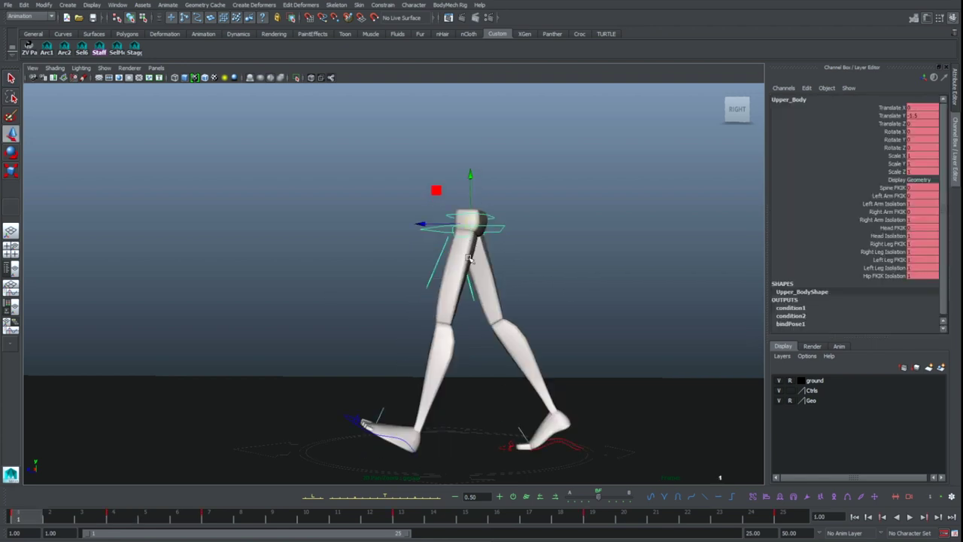
{"action": "key", "text": "period"}
{"action": "key", "text": "comma"}
{"action": "key", "text": "period"}
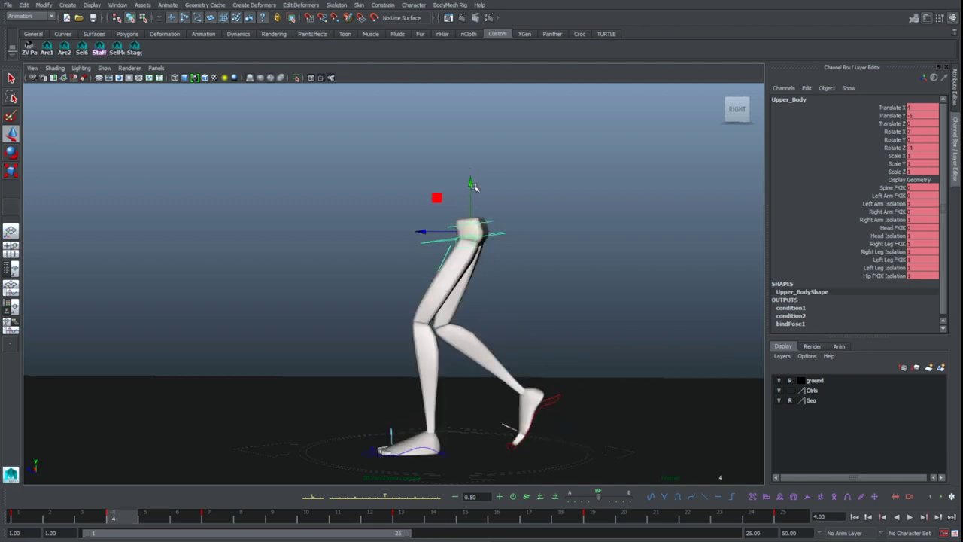
{"action": "key", "text": "comma"}
{"action": "key", "text": "period"}
{"action": "key", "text": "period"}
{"action": "key", "text": "comma"}
{"action": "key", "text": "comma"}
{"action": "key", "text": "period"}
{"action": "key", "text": "period"}
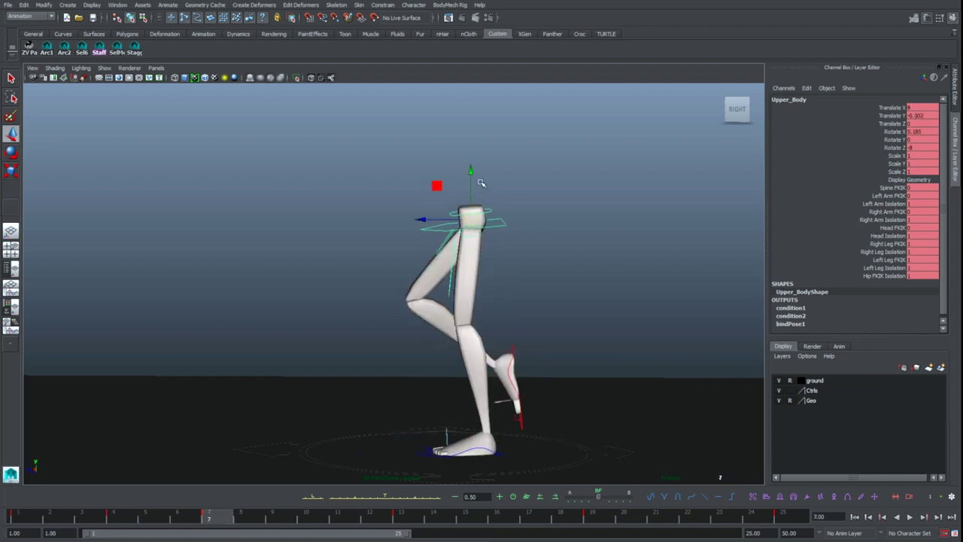
Step: Raise the upper body control at frame 7 to Translate Y about 0.52 and copy that Translate Y key to frame 19
{"action": "left_click_drag", "start_coordinate": [471, 170], "coordinate": [469, 168]}
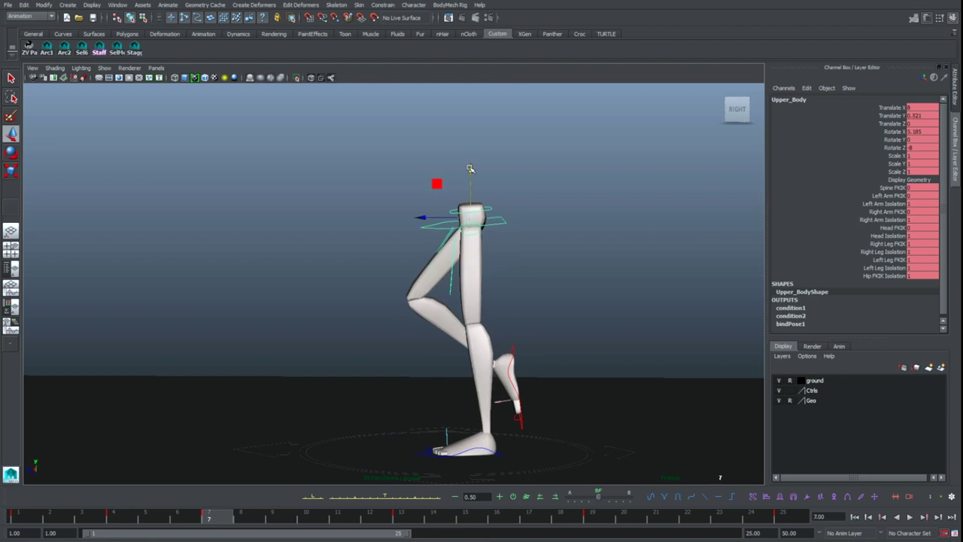
{"action": "left_click", "coordinate": [890, 116]}
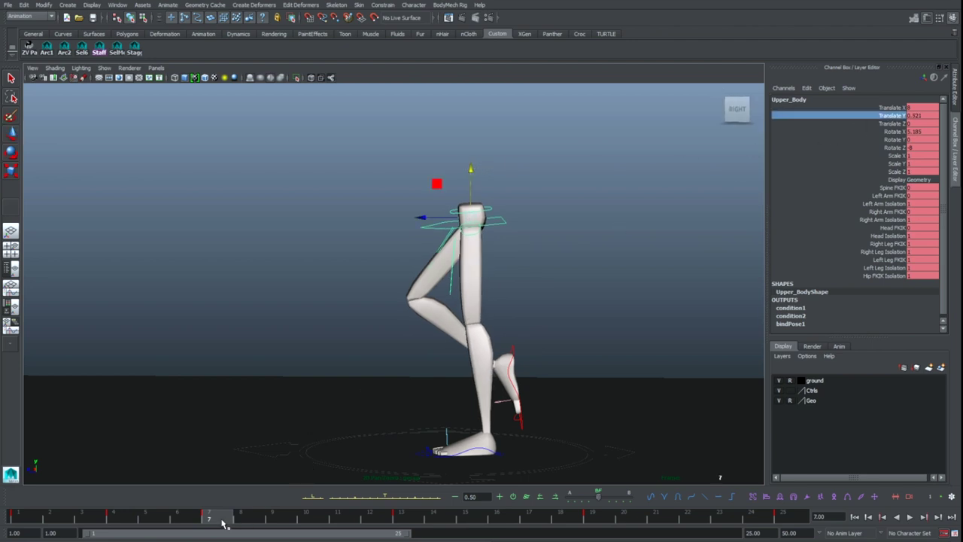
{"action": "middle_click_drag", "start_coordinate": [224, 525], "coordinate": [600, 500]}
{"action": "key", "text": "s"}
{"action": "key", "text": "comma"}
{"action": "key", "text": "period"}
{"action": "key", "text": "period"}
{"action": "key", "text": "period"}
{"action": "key", "text": "period"}
{"action": "key", "text": "period"}
Step: Select the right foot control and examine its pose at frames 7, 4 and 1 in side view
{"action": "right_click_drag", "start_coordinate": [410, 339], "coordinate": [452, 337], "text": "alt"}
{"action": "middle_click_drag", "start_coordinate": [451, 337], "coordinate": [406, 315], "text": "alt"}
{"action": "left_click_drag", "start_coordinate": [405, 315], "coordinate": [387, 322], "text": "alt"}
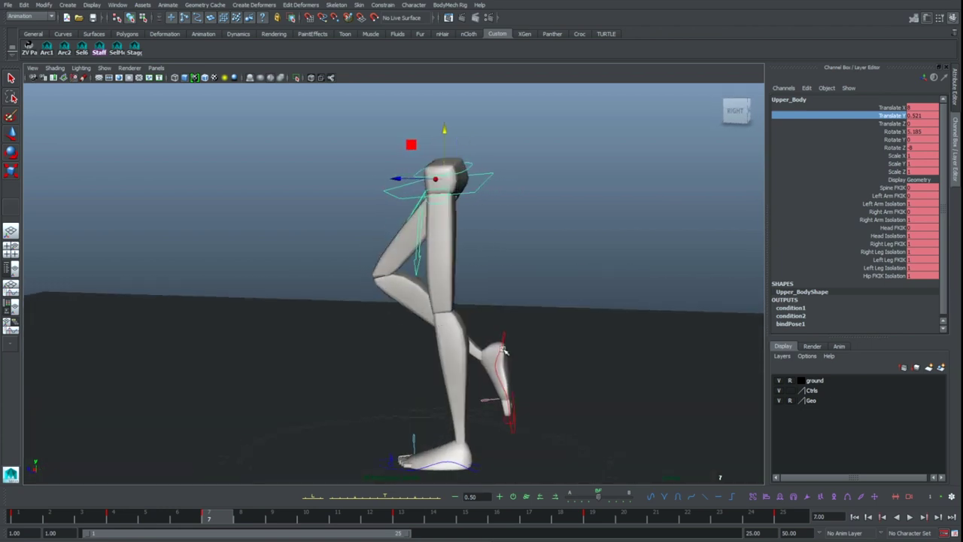
{"action": "key", "text": "q"}
{"action": "left_click", "coordinate": [502, 343]}
{"action": "key", "text": "comma"}
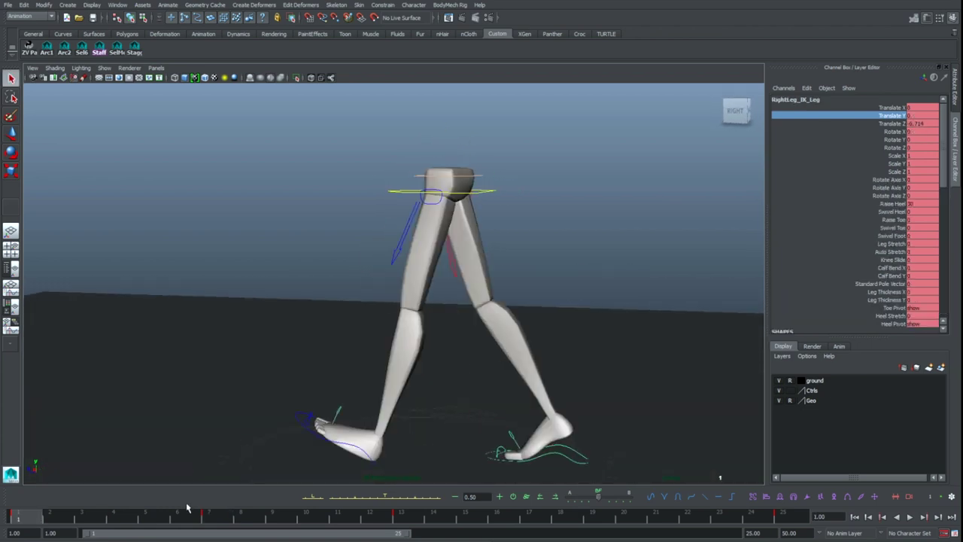
{"action": "left_click", "coordinate": [117, 516]}
{"action": "left_click_drag", "start_coordinate": [373, 416], "coordinate": [429, 368], "text": "alt"}
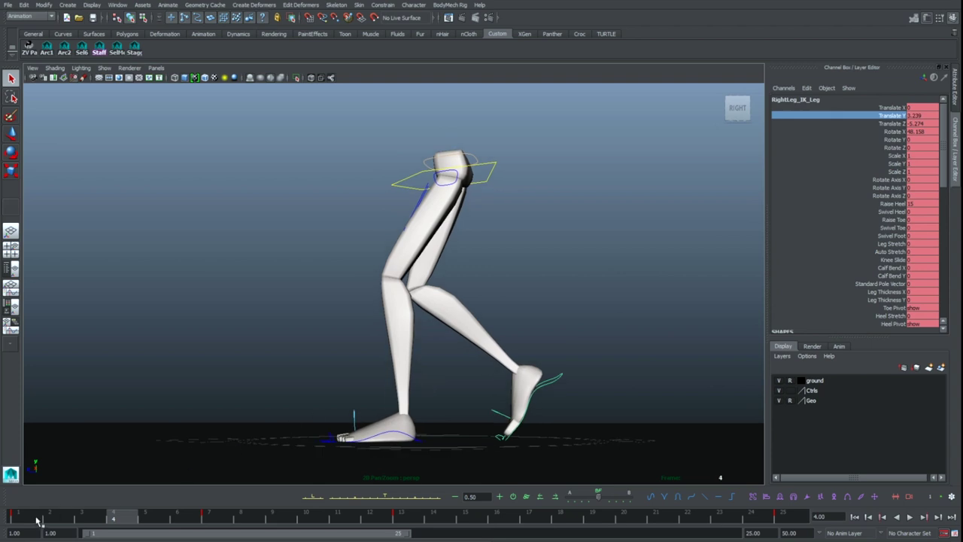
{"action": "left_click", "coordinate": [23, 519]}
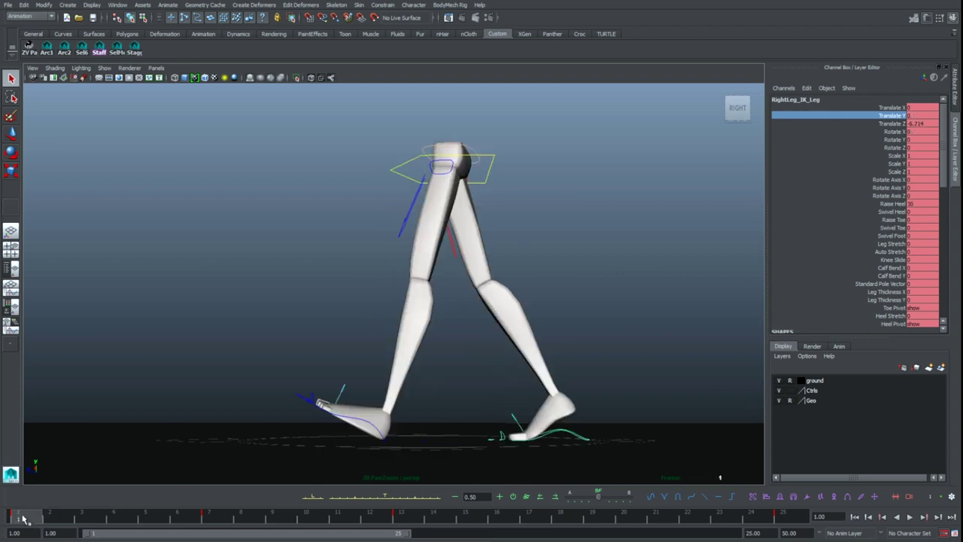
Step: Try to copy the right foot control's channels from frame 1 to frame 4
{"action": "middle_click_drag", "start_coordinate": [23, 519], "coordinate": [122, 520]}
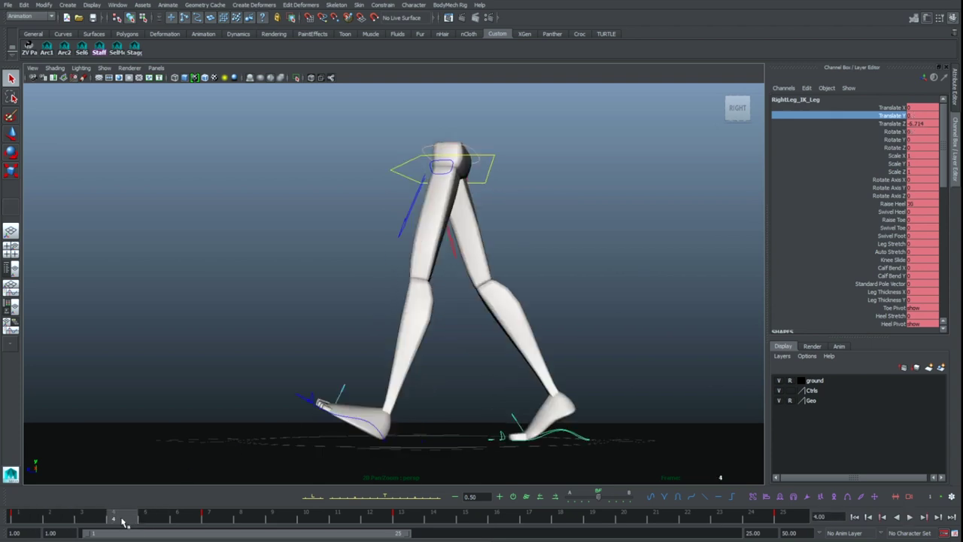
{"action": "key", "text": "comma"}
{"action": "key", "text": "period"}
{"action": "key", "text": "comma"}
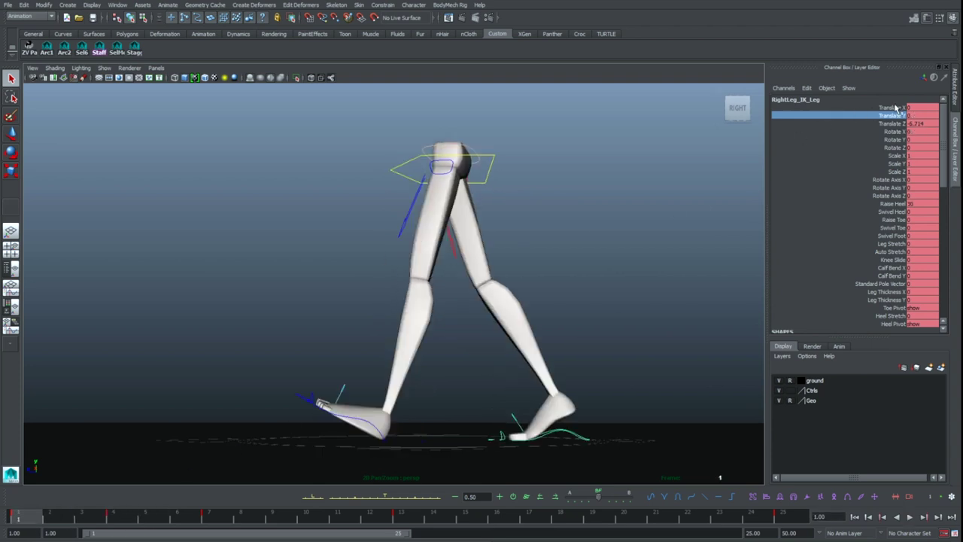
{"action": "left_click_drag", "start_coordinate": [896, 108], "coordinate": [866, 329]}
{"action": "middle_click_drag", "start_coordinate": [32, 516], "coordinate": [133, 518]}
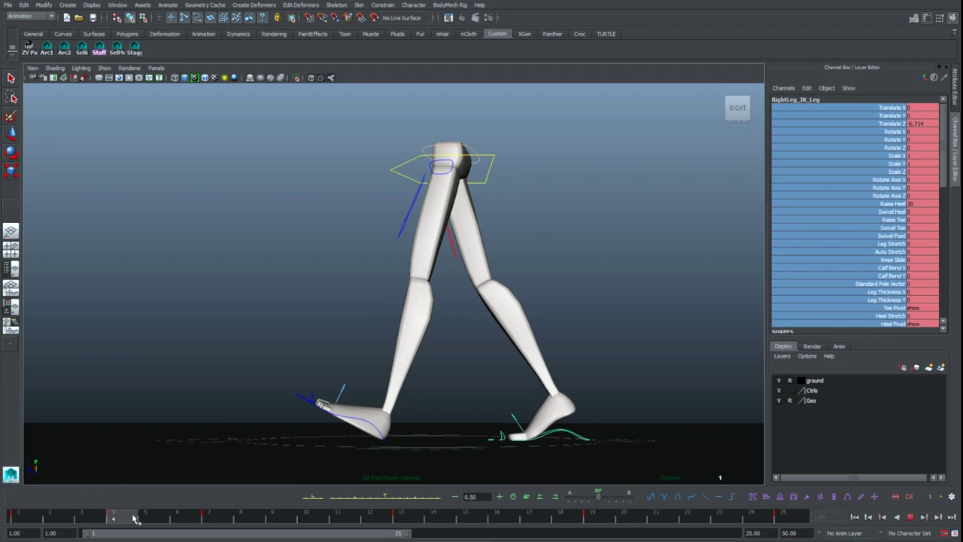
{"action": "left_click", "coordinate": [136, 520]}
{"action": "left_click", "coordinate": [588, 386]}
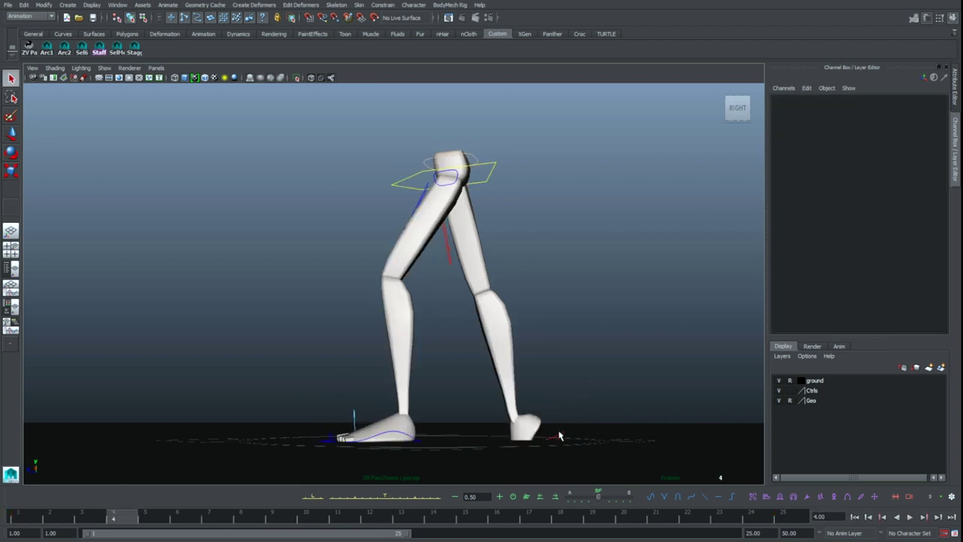
Step: Reselect the right foot control and key its complete frame 1 pose at frame 4
{"action": "left_click", "coordinate": [560, 434]}
{"action": "key", "text": "comma"}
{"action": "middle_click_drag", "start_coordinate": [31, 518], "coordinate": [128, 522]}
{"action": "key", "text": "s"}
{"action": "key", "text": "comma"}
{"action": "key", "text": "comma"}
{"action": "key", "text": "period"}
{"action": "key", "text": "period"}
Step: Set the right foot control's Raise Heel to 60 at frame 4 and slide it back to Translate Z about -8.66
{"action": "key", "text": "w"}
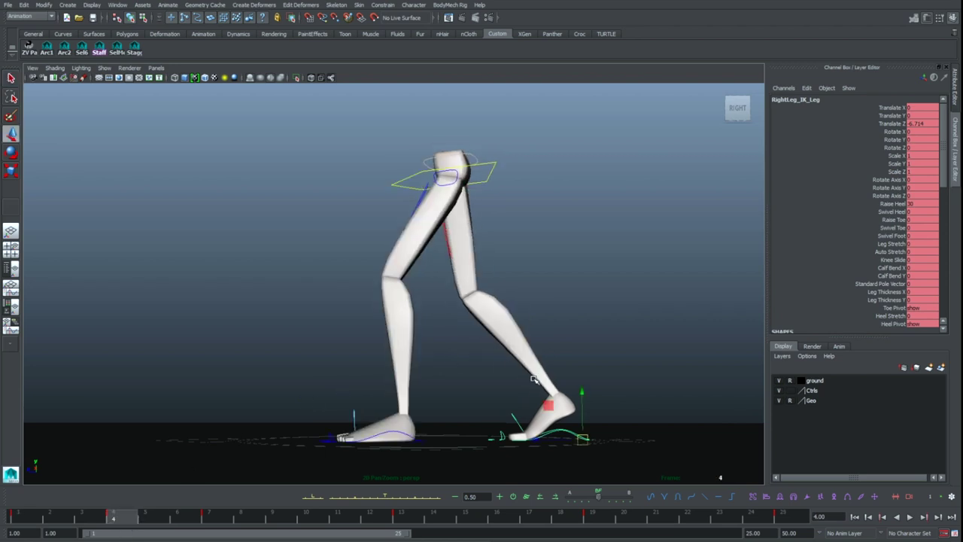
{"action": "left_click_drag", "start_coordinate": [535, 385], "coordinate": [533, 404], "text": "alt"}
{"action": "key", "text": "comma"}
{"action": "key", "text": "period"}
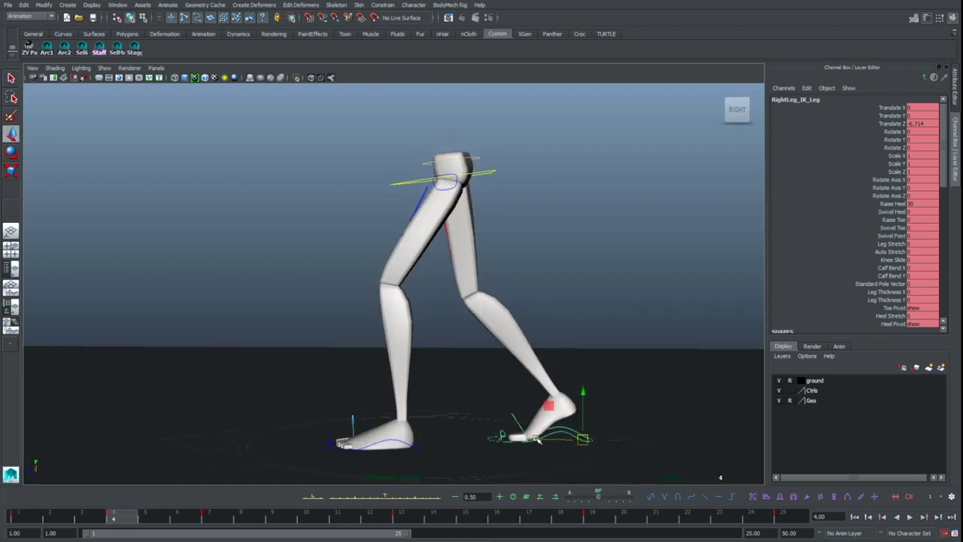
{"action": "left_click_drag", "start_coordinate": [535, 440], "coordinate": [548, 439]}
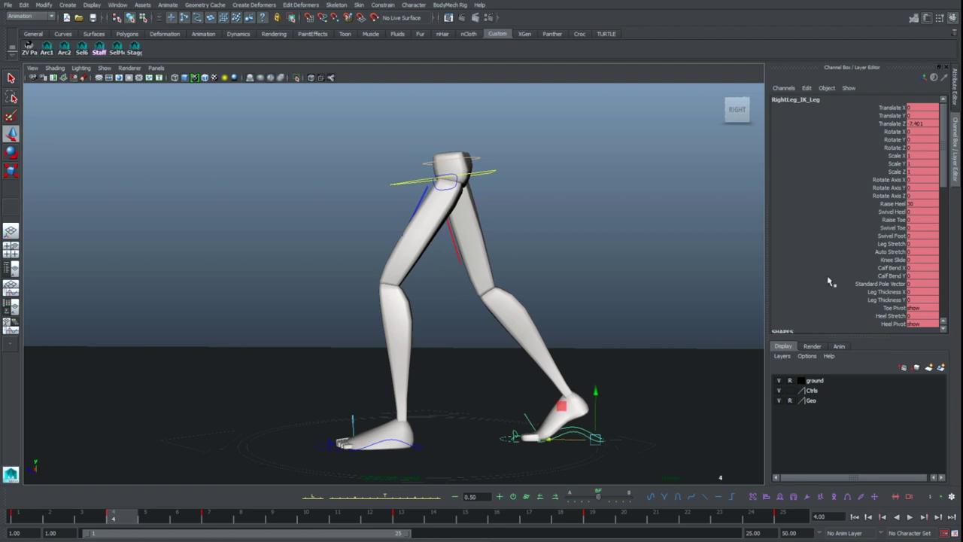
{"action": "double_click", "coordinate": [916, 203]}
{"action": "type", "text": "60"}
{"action": "key", "text": "Return"}
{"action": "left_click", "coordinate": [552, 438]}
{"action": "mouse_move", "coordinate": [551, 439]}
{"action": "left_mouse_down"}
{"action": "mouse_move", "coordinate": [578, 441]}
{"action": "mouse_move", "coordinate": [570, 441]}
{"action": "left_mouse_up"}
Step: Review the right foot's motion through the down pose by comparing frames 1 and 4 and scrubbing the first half of the walk
{"action": "key", "text": "comma"}
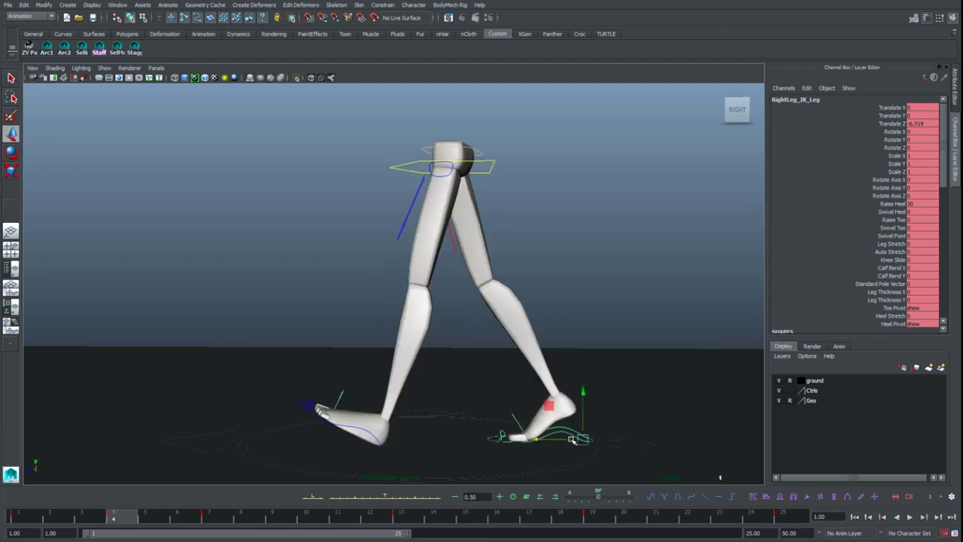
{"action": "key", "text": "period"}
{"action": "key", "text": "comma"}
{"action": "key", "text": "period"}
{"action": "mouse_move", "coordinate": [129, 522]}
{"action": "left_mouse_down"}
{"action": "mouse_move", "coordinate": [214, 518]}
{"action": "mouse_move", "coordinate": [114, 521]}
{"action": "mouse_move", "coordinate": [123, 518]}
{"action": "left_mouse_up"}
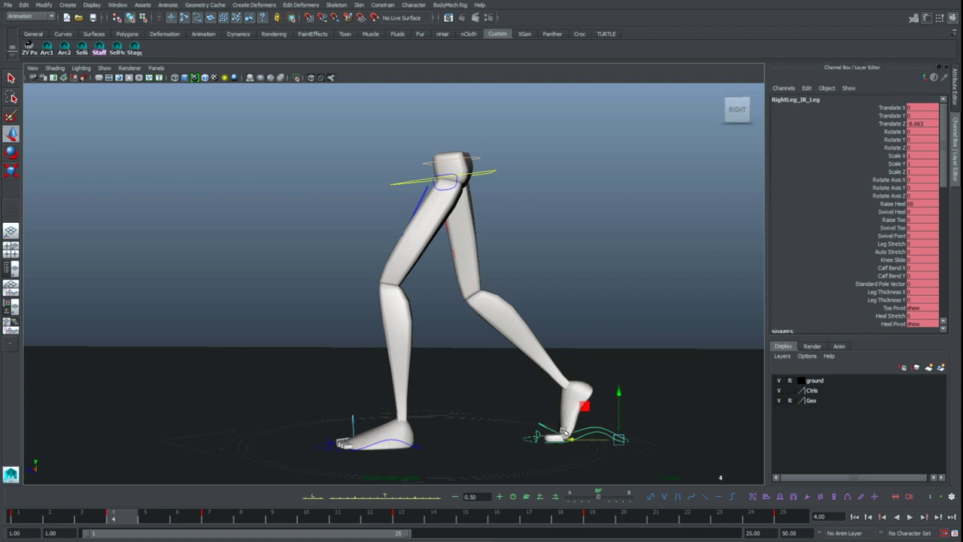
{"action": "left_click_drag", "start_coordinate": [137, 521], "coordinate": [370, 490]}
{"action": "key", "text": "comma"}
{"action": "key", "text": "comma"}
{"action": "left_click_drag", "start_coordinate": [187, 508], "coordinate": [118, 523]}
Step: Copy the upper body control's Translate Y and Rotate X values from frame 4 to frame 16
{"action": "left_click", "coordinate": [486, 173]}
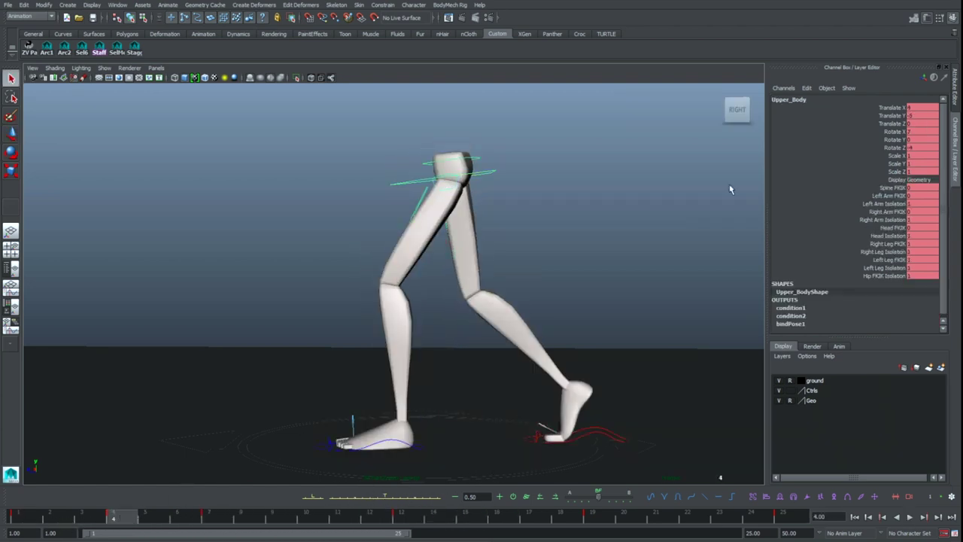
{"action": "left_click", "coordinate": [900, 147]}
{"action": "left_click", "coordinate": [893, 131]}
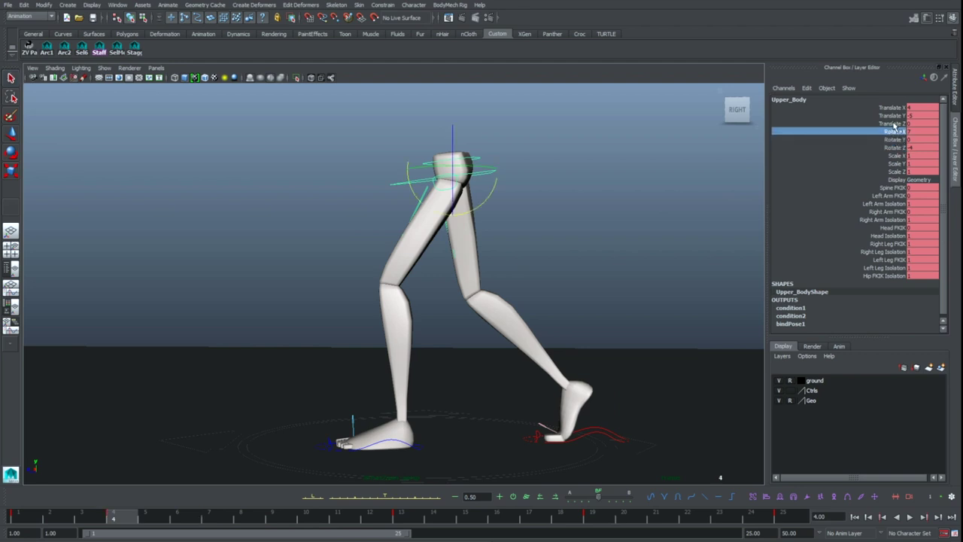
{"action": "left_click", "coordinate": [893, 115], "text": "ctrl"}
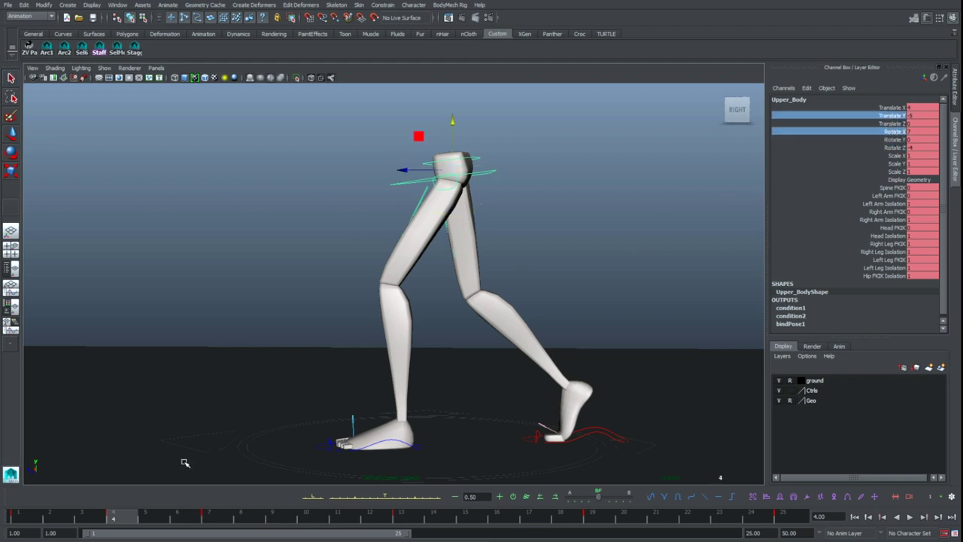
{"action": "mouse_move", "coordinate": [143, 517]}
{"action": "left_mouse_down"}
{"action": "mouse_move", "coordinate": [467, 518]}
{"action": "mouse_move", "coordinate": [401, 517]}
{"action": "left_mouse_up"}
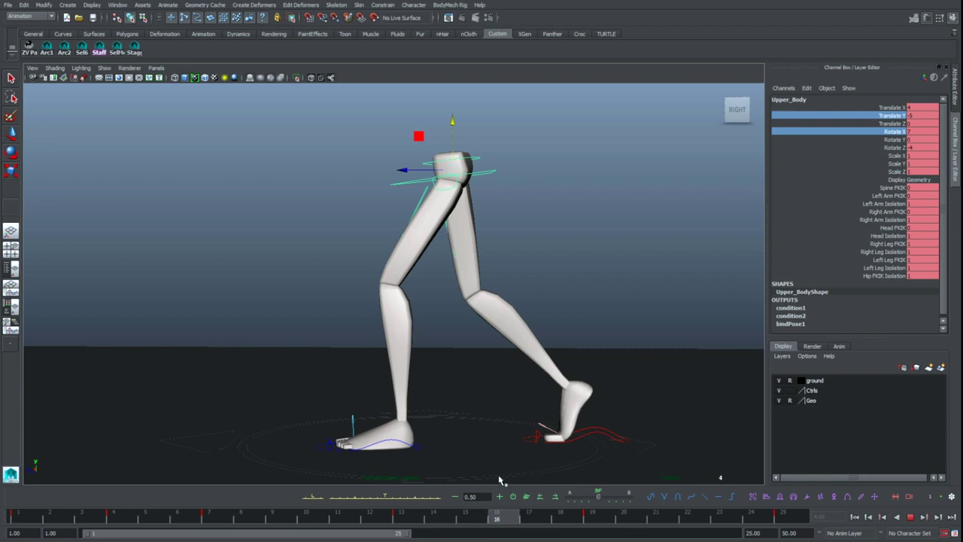
{"action": "key", "text": "period"}
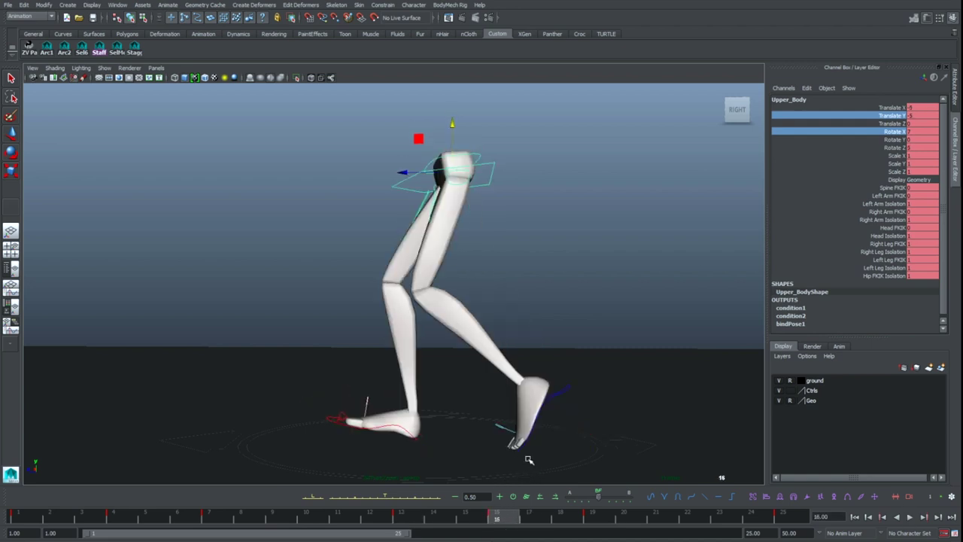
Step: Flatten the right foot at frame 16 by setting its control's Rotate X to 0
{"action": "left_click", "coordinate": [414, 435]}
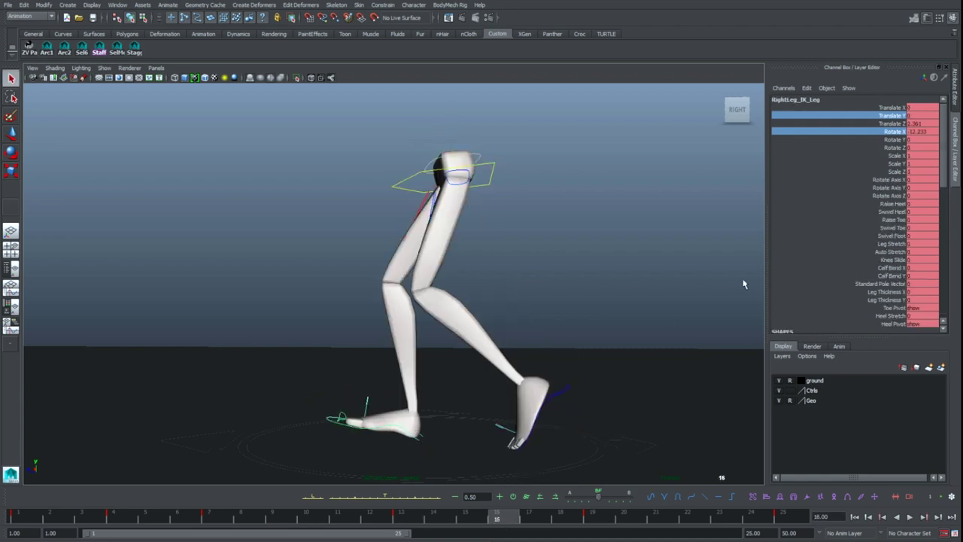
{"action": "left_click", "coordinate": [411, 434]}
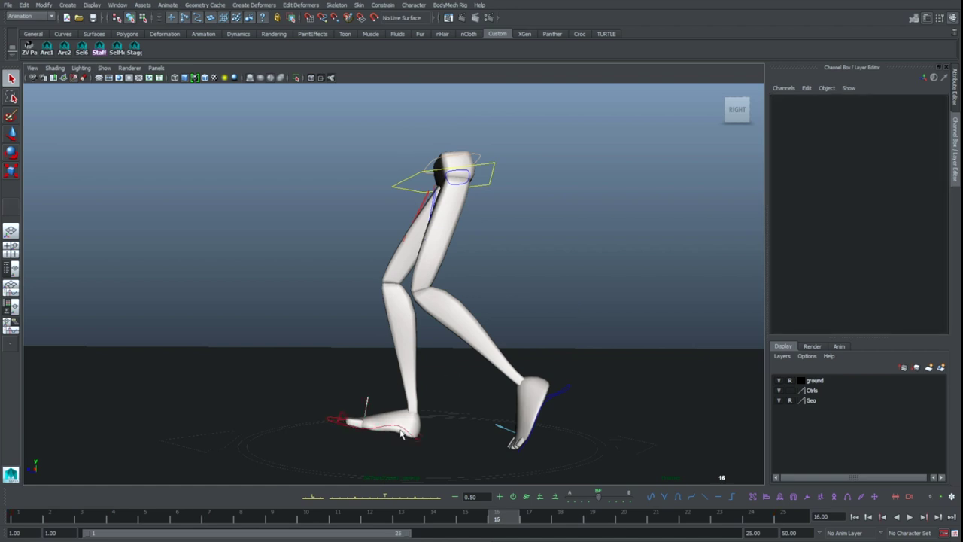
{"action": "left_click", "coordinate": [402, 433]}
{"action": "double_click", "coordinate": [912, 132]}
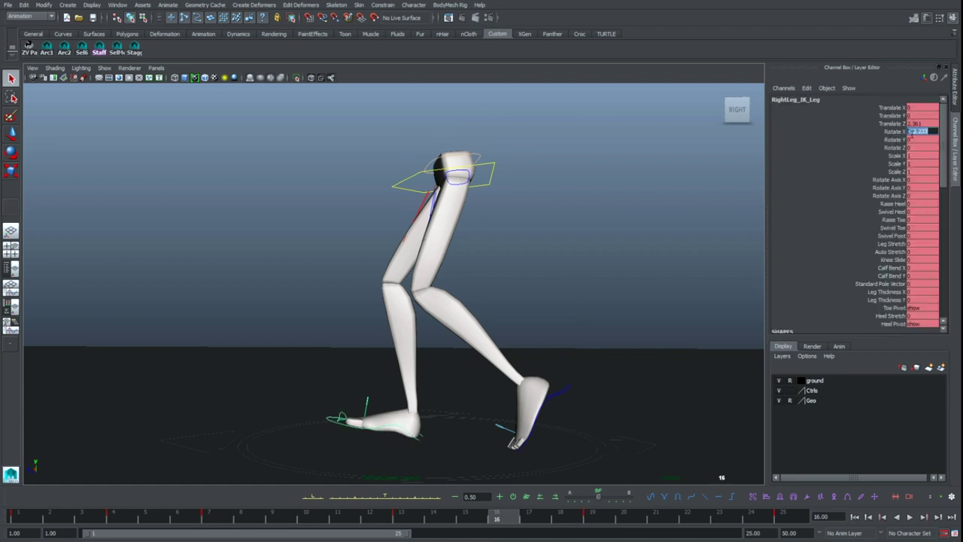
{"action": "type", "text": "0"}
{"action": "key", "text": "Return"}
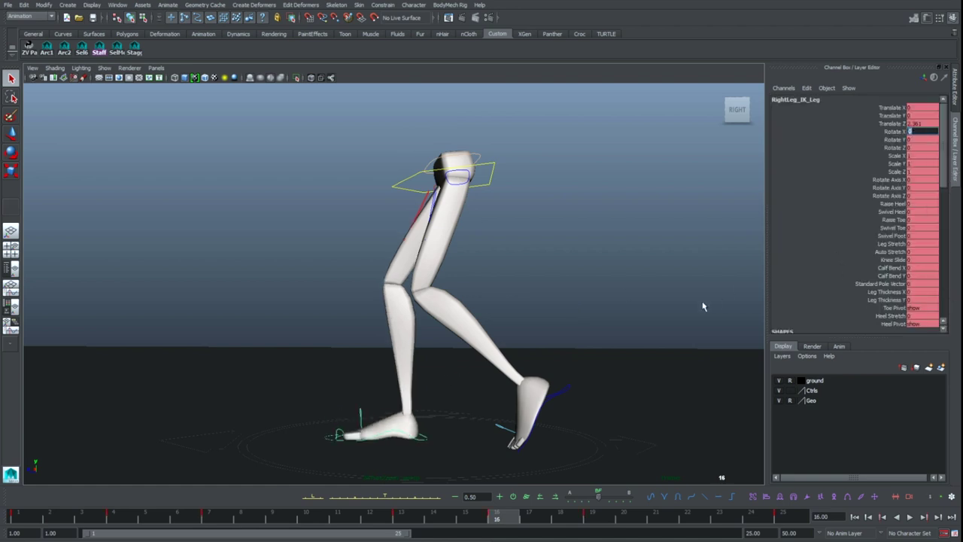
Step: Copy the left foot control's frame 13 contact pose to frame 16
{"action": "left_click", "coordinate": [605, 356]}
{"action": "left_click", "coordinate": [566, 391]}
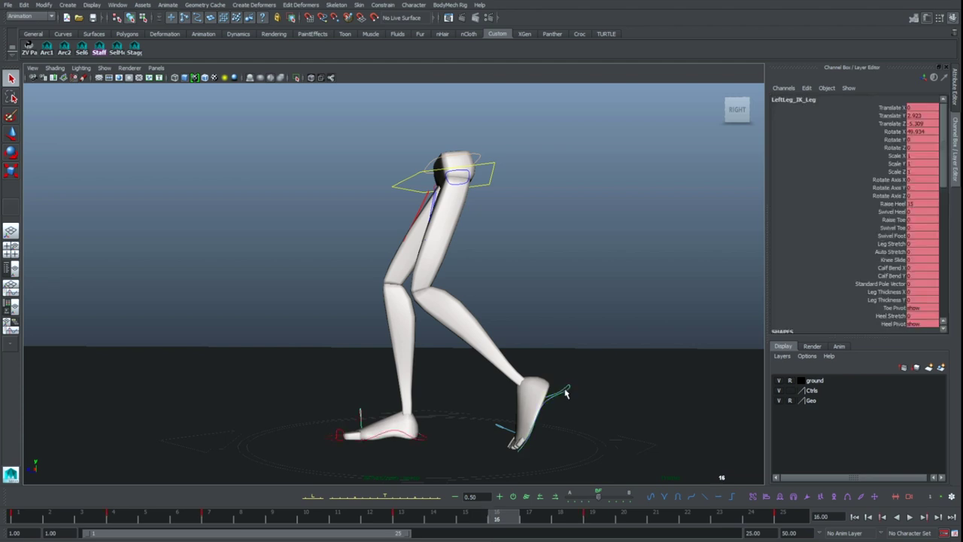
{"action": "left_click", "coordinate": [413, 521]}
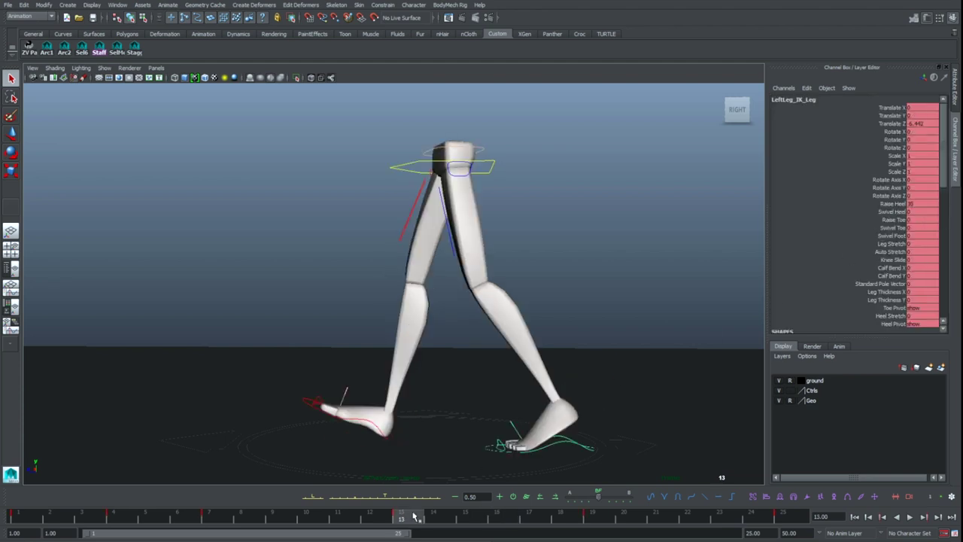
{"action": "left_click", "coordinate": [501, 517]}
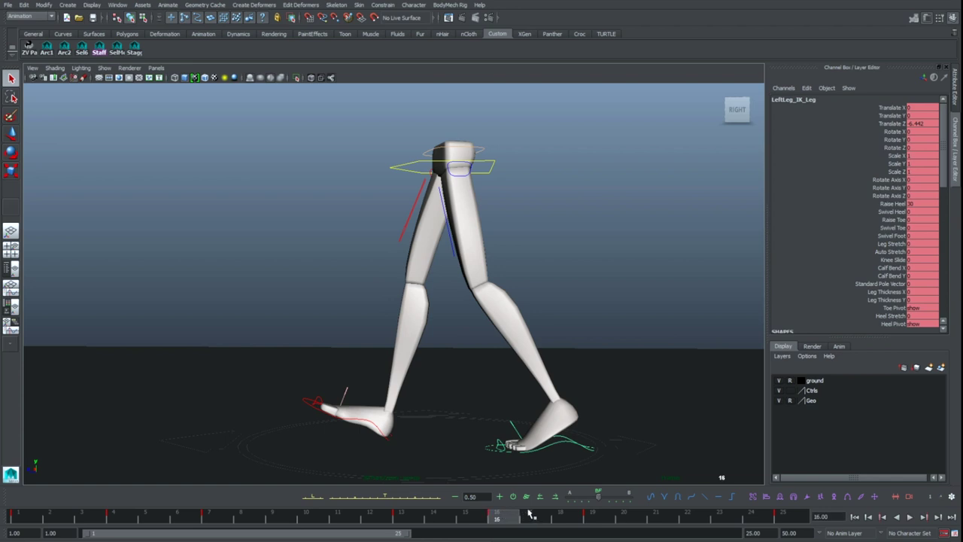
Step: Set the left foot control's Raise Heel to 60 at frame 16 and slide the foot back along Z
{"action": "double_click", "coordinate": [915, 203]}
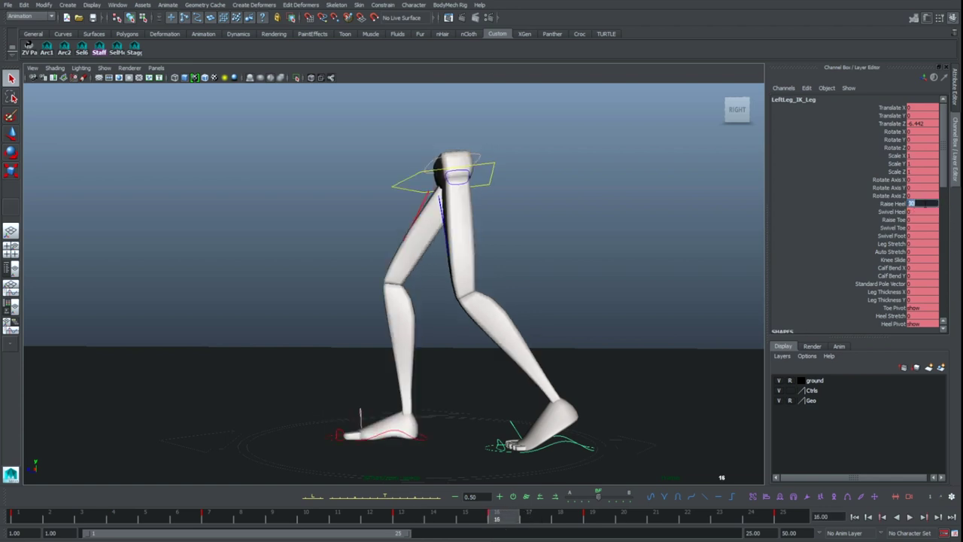
{"action": "type", "text": "60"}
{"action": "key", "text": "Return"}
{"action": "left_click", "coordinate": [567, 369]}
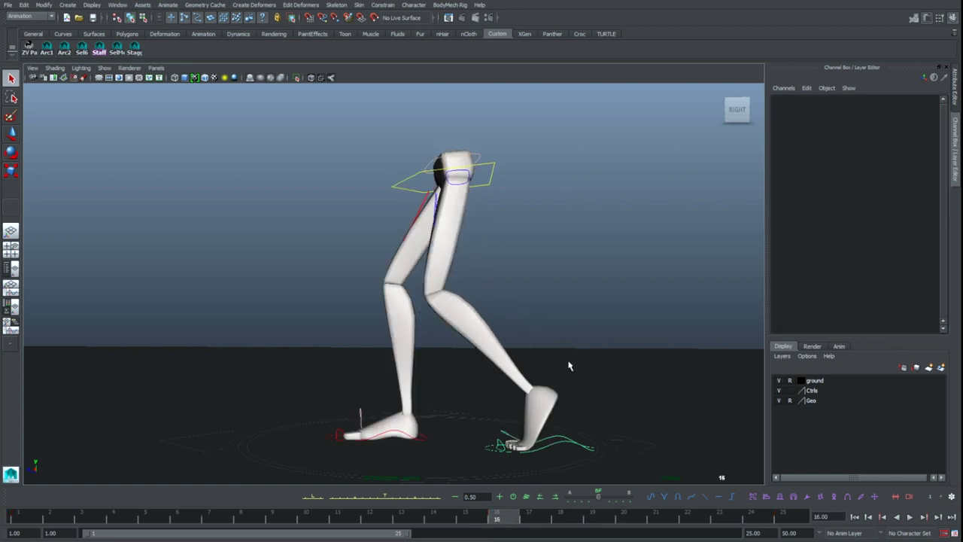
{"action": "left_click", "coordinate": [552, 445]}
{"action": "key", "text": "w"}
{"action": "left_click_drag", "start_coordinate": [537, 449], "coordinate": [571, 449]}
Step: Review the left foot's down pose by comparing frames 13 and 16, then check the motion across the full cycle
{"action": "key", "text": "comma"}
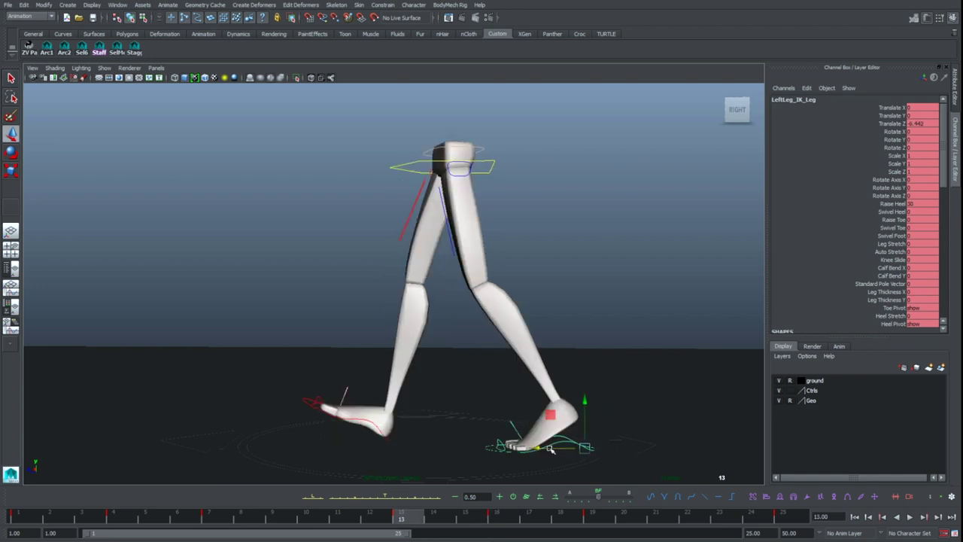
{"action": "key", "text": "period"}
{"action": "key", "text": "comma"}
{"action": "key", "text": "period"}
{"action": "left_click_drag", "start_coordinate": [566, 516], "coordinate": [818, 451]}
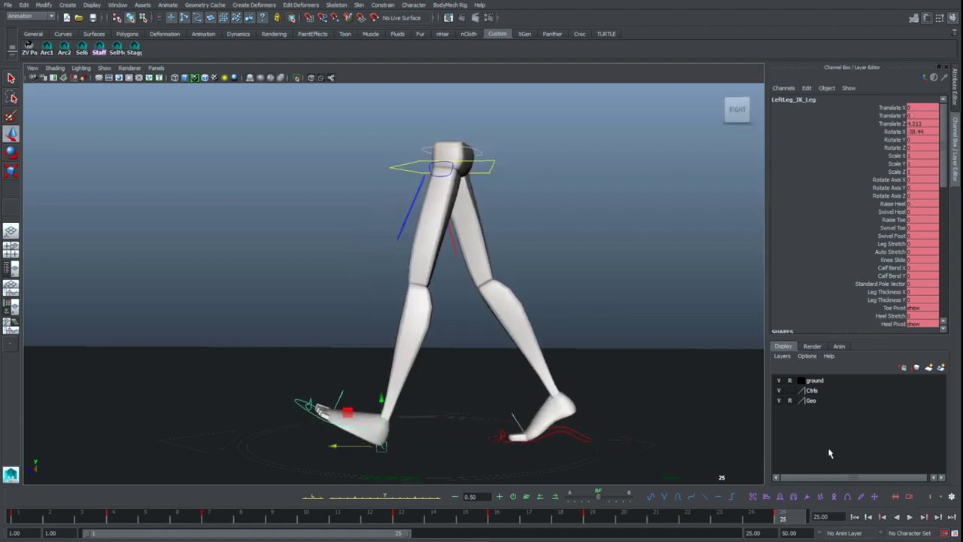
{"action": "key", "text": "comma"}
{"action": "key", "text": "comma"}
{"action": "key", "text": "comma"}
{"action": "key", "text": "comma"}
{"action": "key", "text": "comma"}
{"action": "key", "text": "comma"}
{"action": "key", "text": "period"}
{"action": "key", "text": "comma"}
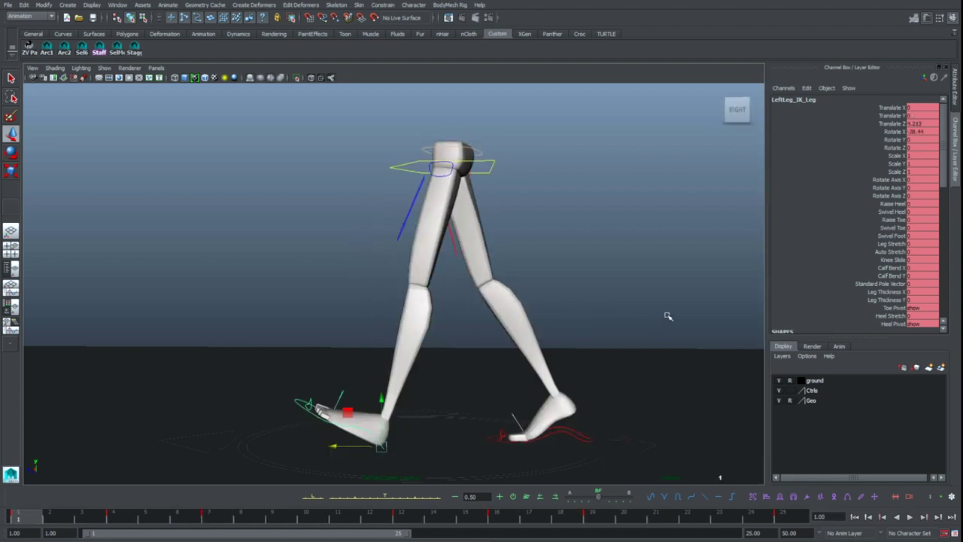
{"action": "key", "text": "alt+v"}
{"action": "left_click", "coordinate": [678, 388]}
{"action": "key", "text": "q"}
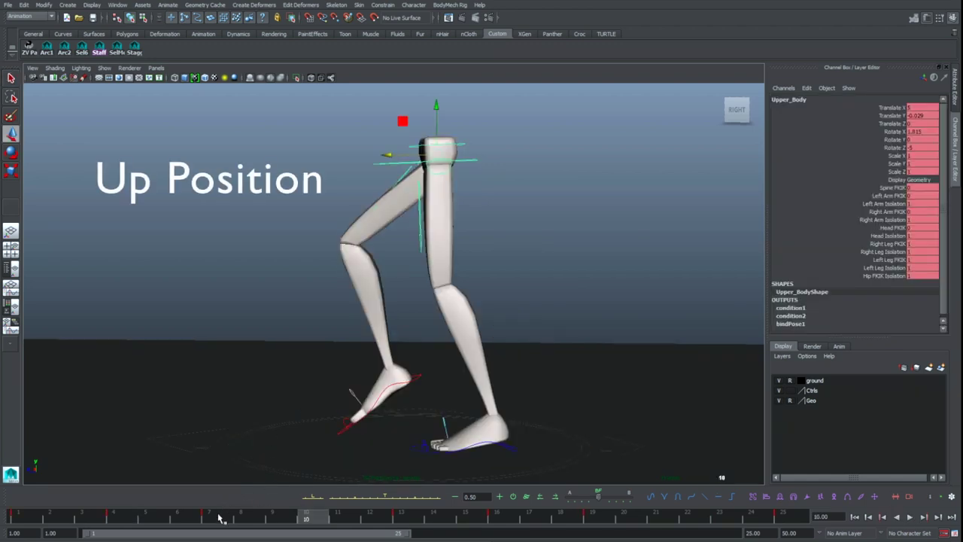
Step: Raise the upper body control to Translate Y 2 at frame 10 for the up pose
{"action": "left_click_drag", "start_coordinate": [220, 517], "coordinate": [318, 518]}
{"action": "key", "text": "alt+v"}
{"action": "key", "text": "alt+v"}
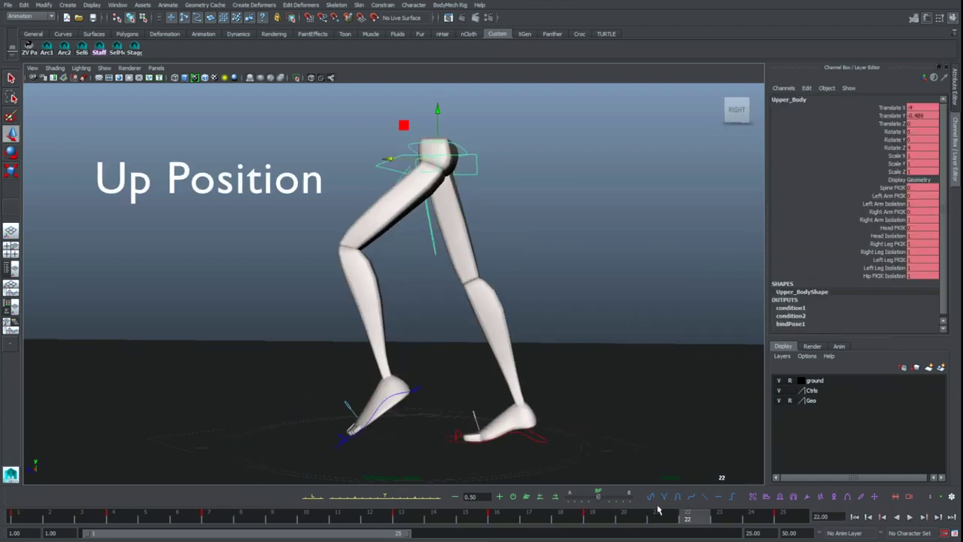
{"action": "left_click", "coordinate": [316, 518]}
{"action": "left_click_drag", "start_coordinate": [464, 119], "coordinate": [453, 120], "text": "alt"}
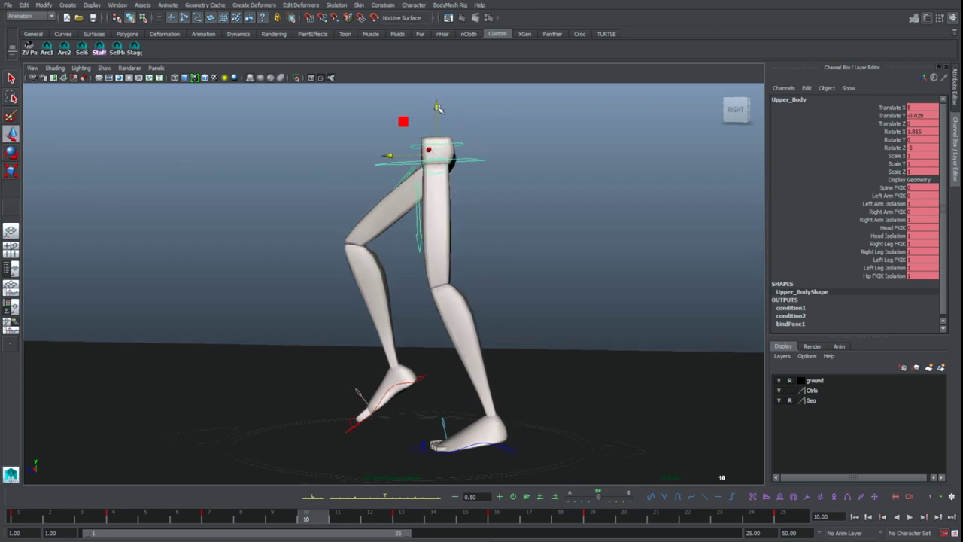
{"action": "left_click_drag", "start_coordinate": [438, 108], "coordinate": [437, 103]}
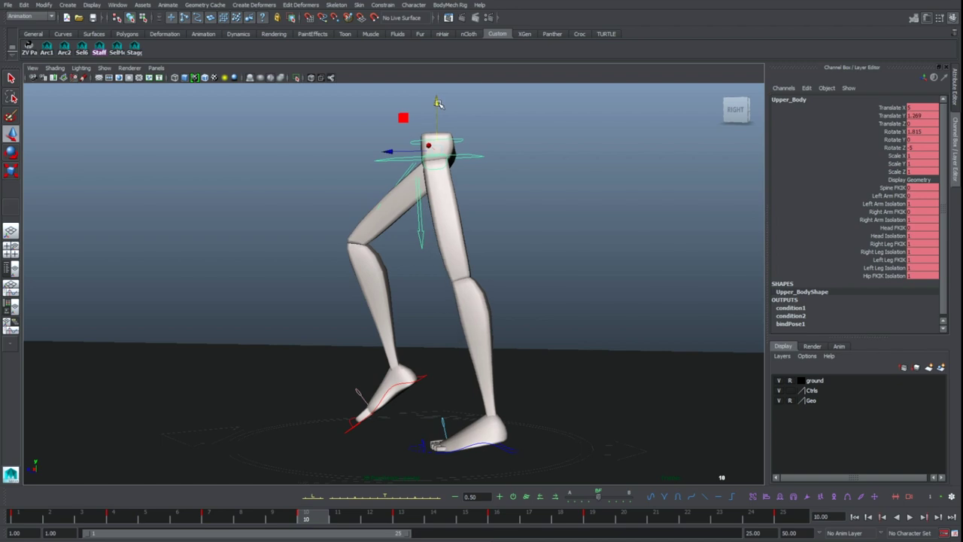
{"action": "left_click", "coordinate": [918, 116]}
{"action": "type", "text": "2"}
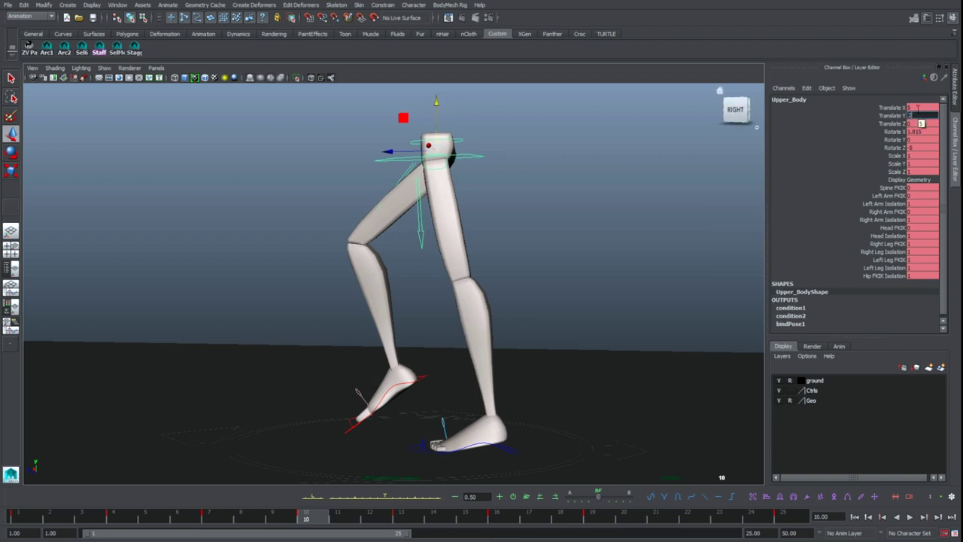
{"action": "key", "text": "Return"}
Step: Tilt the upper body control at frame 10 to a Rotate X of -5
{"action": "left_click", "coordinate": [539, 239]}
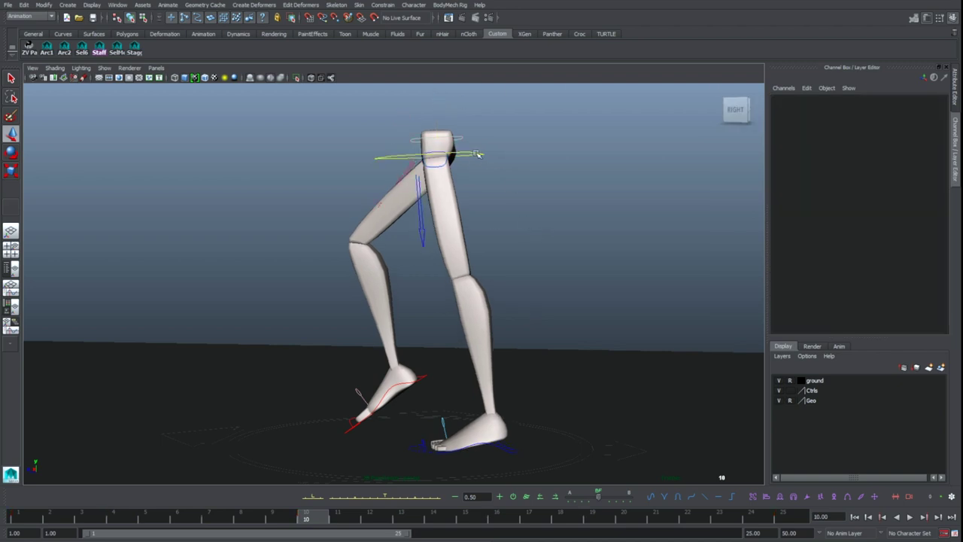
{"action": "left_click", "coordinate": [476, 154]}
{"action": "key", "text": "e"}
{"action": "left_click_drag", "start_coordinate": [467, 182], "coordinate": [464, 182]}
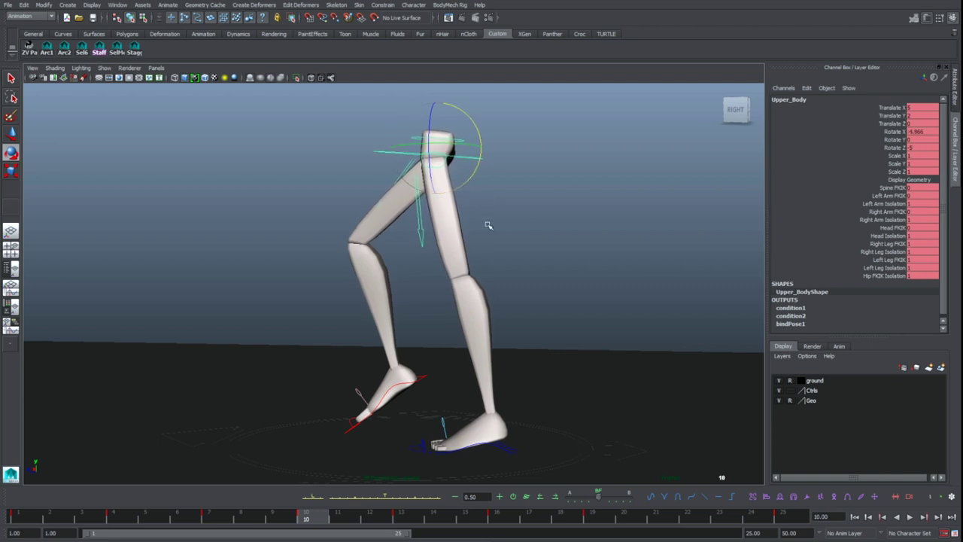
{"action": "key", "text": "period"}
{"action": "key", "text": "comma"}
{"action": "left_click", "coordinate": [923, 134]}
{"action": "type", "text": "-5"}
{"action": "key", "text": "Return"}
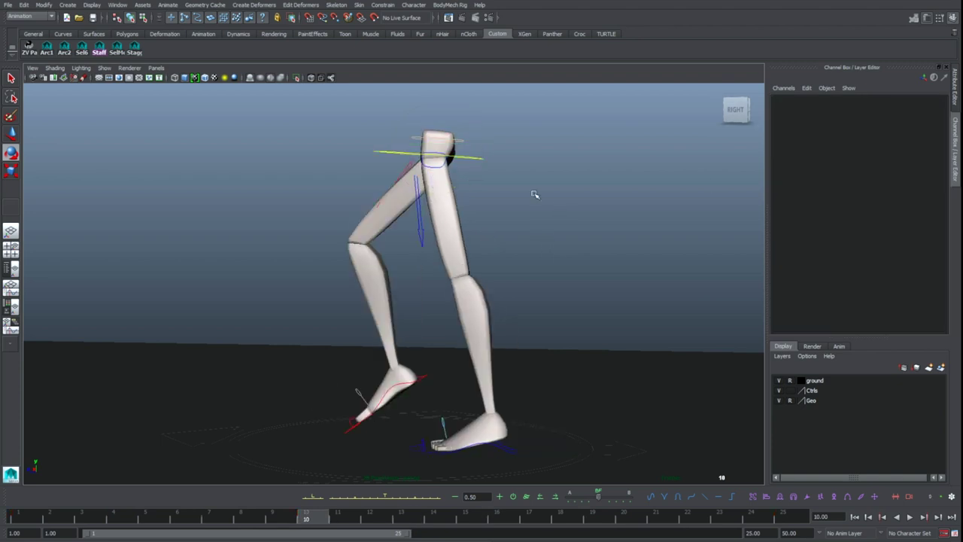
{"action": "key", "text": "q"}
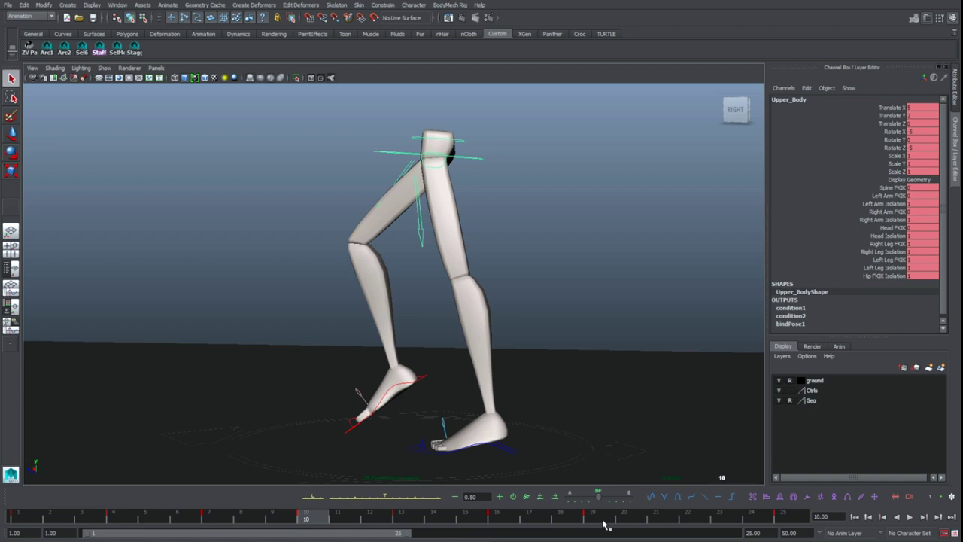
Step: Copy the upper body control's Translate Y and Rotate X values from frame 10 to frame 22
{"action": "left_click", "coordinate": [688, 518]}
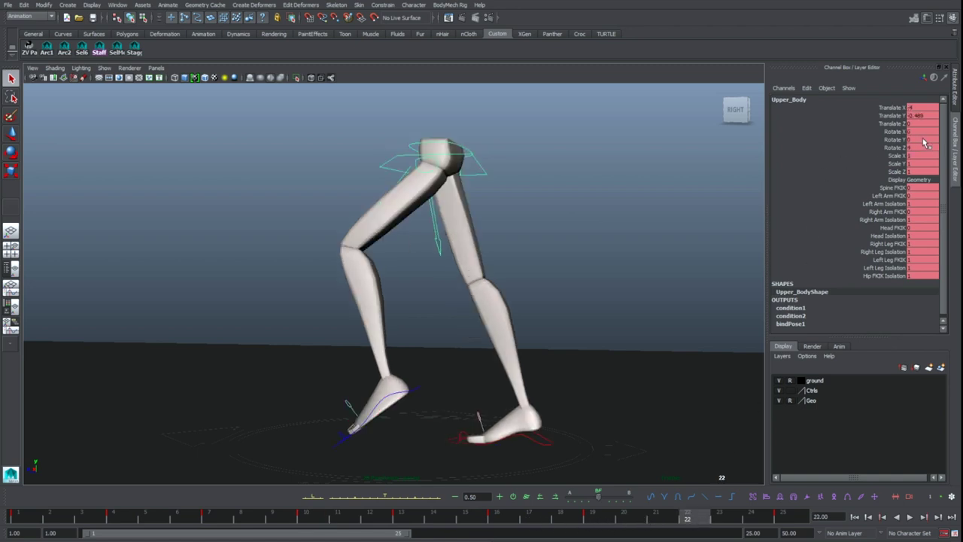
{"action": "double_click", "coordinate": [923, 132]}
{"action": "key", "text": "Return"}
{"action": "left_click", "coordinate": [307, 518]}
{"action": "left_click", "coordinate": [890, 133]}
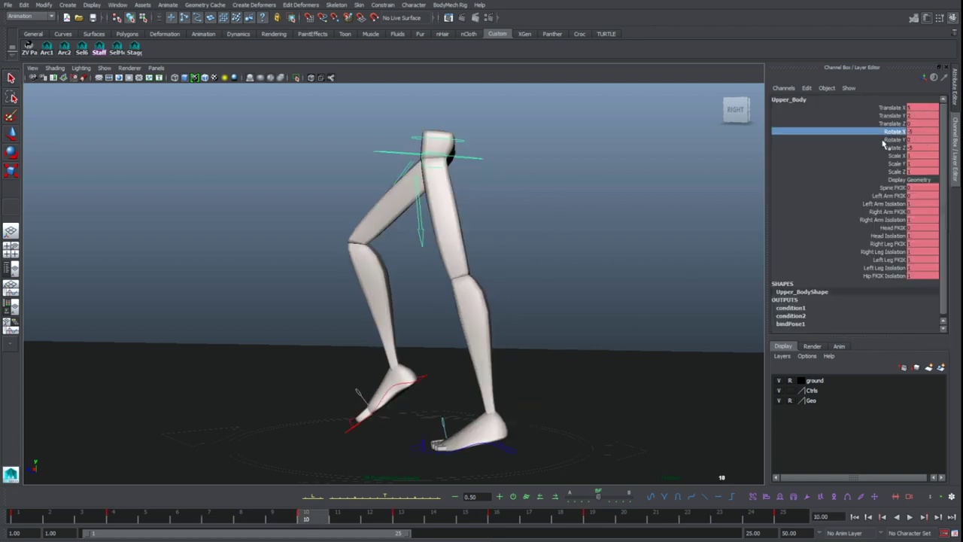
{"action": "left_click", "coordinate": [891, 115], "text": "ctrl"}
{"action": "mouse_move", "coordinate": [327, 520]}
{"action": "middle_mouse_down"}
{"action": "mouse_move", "coordinate": [531, 497]}
{"action": "mouse_move", "coordinate": [693, 502]}
{"action": "middle_mouse_up"}
Step: Step back and forth through the keyed poses to check the upper body's rise and fall
{"action": "key", "text": "comma"}
{"action": "key", "text": "comma"}
{"action": "key", "text": "comma"}
{"action": "key", "text": "comma"}
{"action": "key", "text": "comma"}
{"action": "key", "text": "period"}
{"action": "key", "text": "period"}
{"action": "key", "text": "period"}
{"action": "key", "text": "period"}
{"action": "key", "text": "period"}
{"action": "key", "text": "period"}
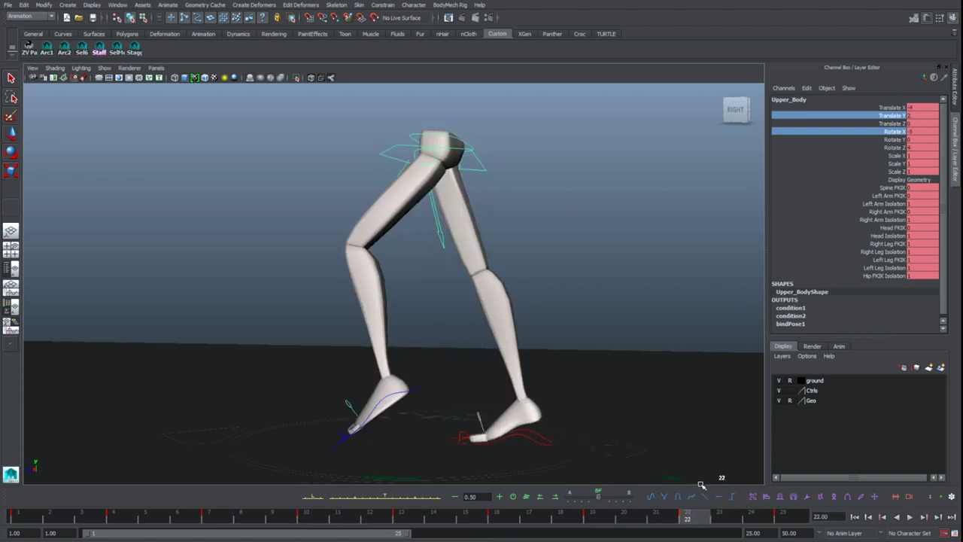
Step: Set the left foot control's Raise Heel to 15 at frame 10
{"action": "left_click", "coordinate": [506, 454]}
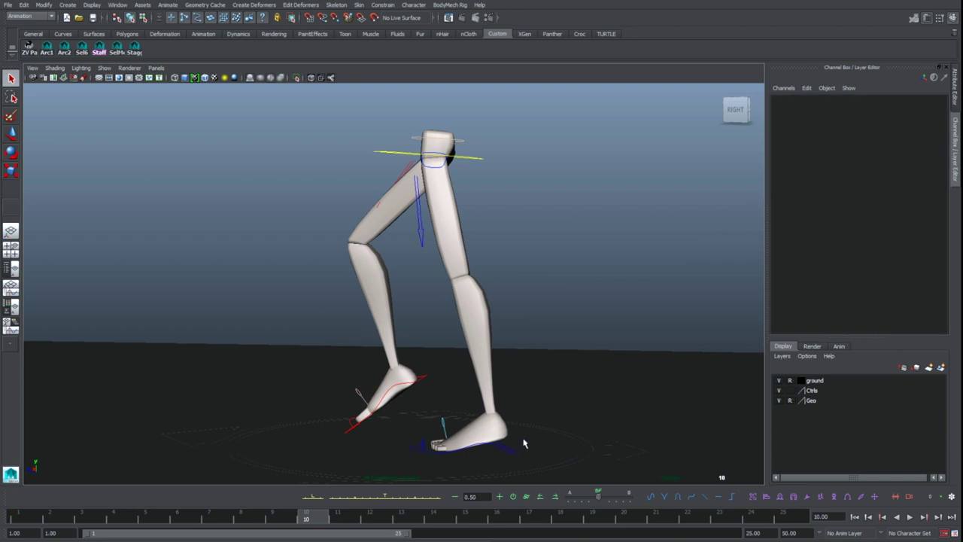
{"action": "key", "text": "w"}
{"action": "left_click", "coordinate": [510, 449]}
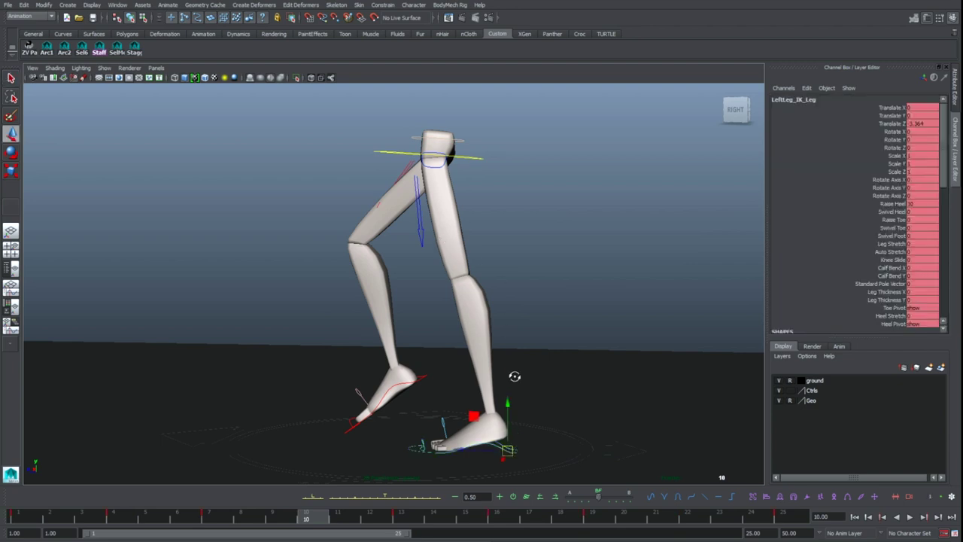
{"action": "left_click_drag", "start_coordinate": [514, 377], "coordinate": [536, 358], "text": "alt"}
{"action": "middle_click_drag", "start_coordinate": [602, 275], "coordinate": [666, 282], "text": "alt"}
{"action": "left_click_drag", "start_coordinate": [728, 251], "coordinate": [726, 258], "text": "alt"}
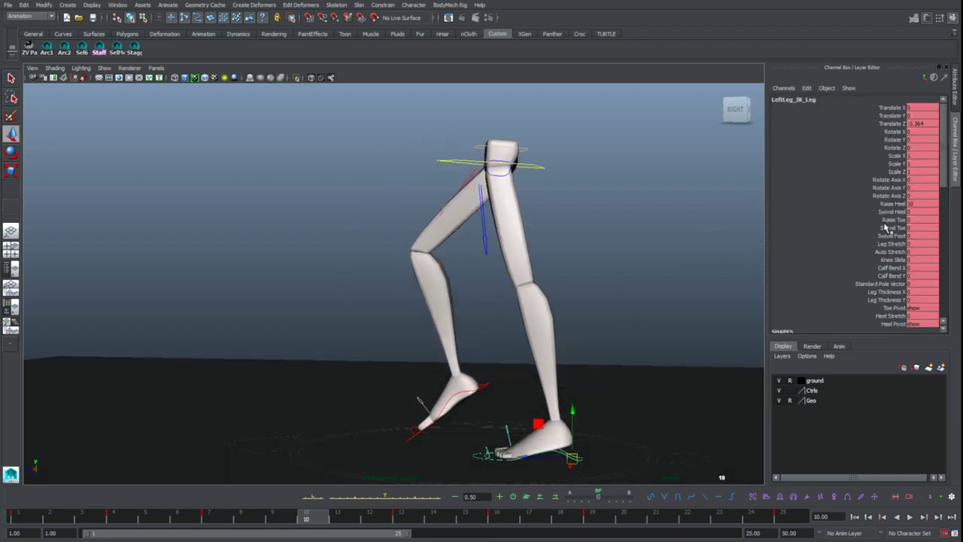
{"action": "left_click", "coordinate": [892, 204]}
{"action": "middle_click_drag", "start_coordinate": [740, 267], "coordinate": [639, 278]}
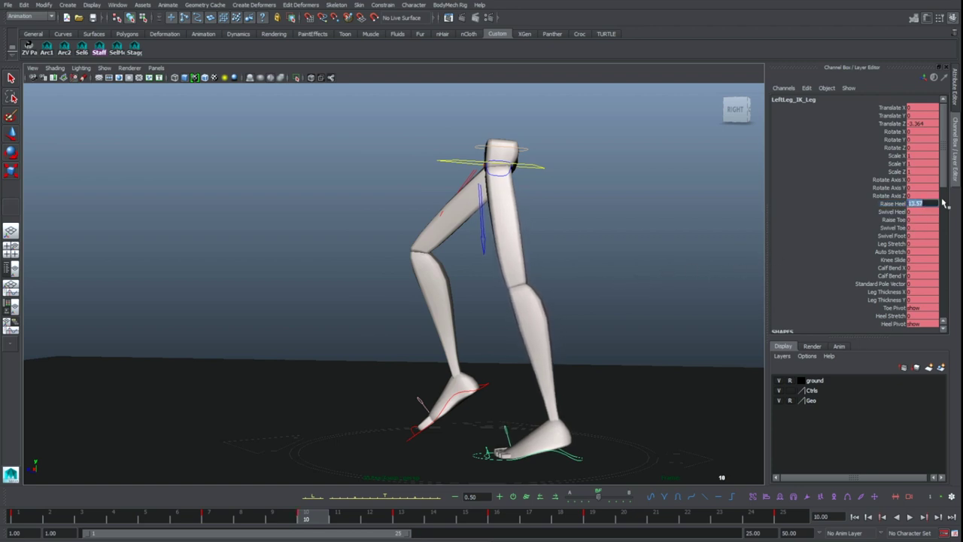
{"action": "key", "text": "Return"}
{"action": "key", "text": "w"}
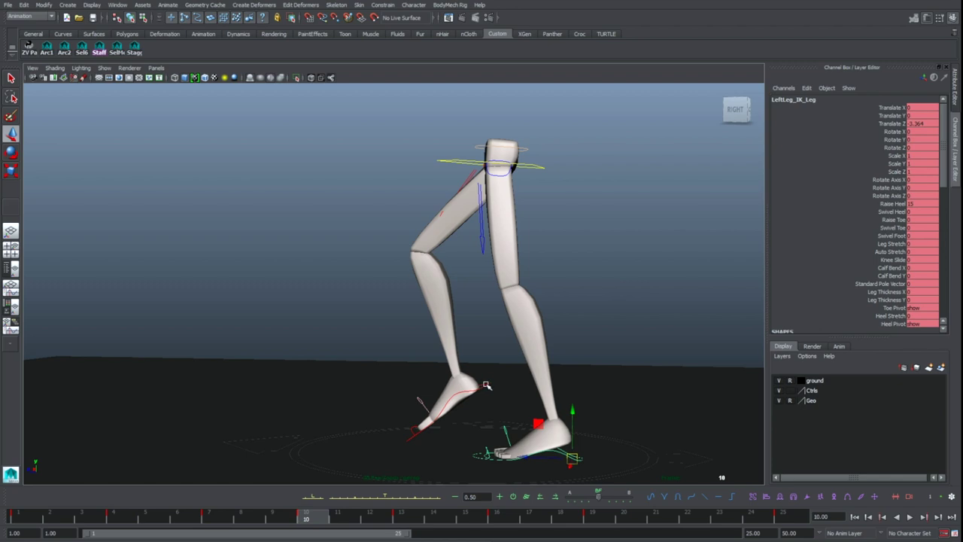
Step: Lift the right foot control at frame 10 to Translate Y about 4.41 and nudge it along Z, checking neighbouring keys
{"action": "left_click", "coordinate": [488, 387]}
{"action": "left_click_drag", "start_coordinate": [482, 339], "coordinate": [484, 325]}
{"action": "left_click_drag", "start_coordinate": [433, 374], "coordinate": [437, 373]}
{"action": "left_click_drag", "start_coordinate": [486, 328], "coordinate": [487, 323]}
{"action": "key", "text": "comma"}
{"action": "key", "text": "period"}
{"action": "key", "text": "period"}
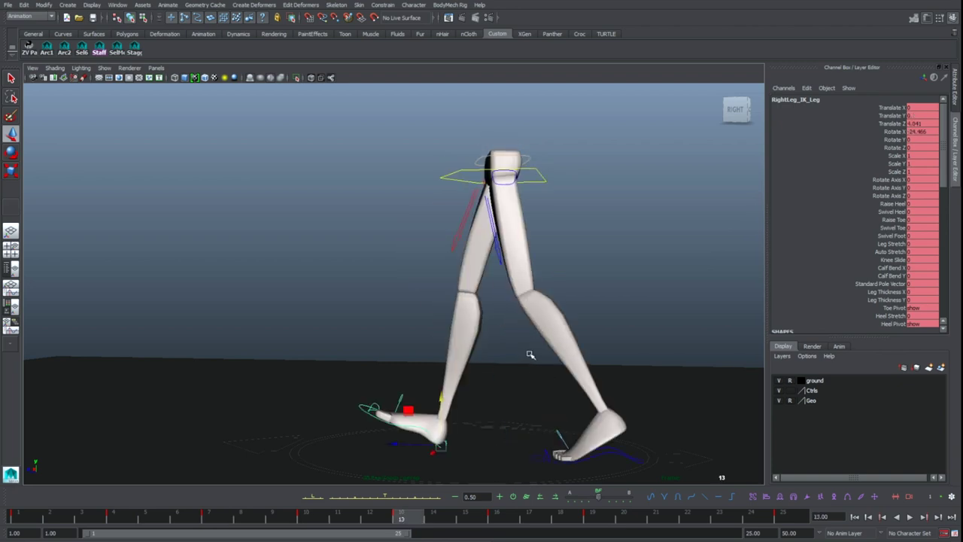
{"action": "key", "text": "comma"}
{"action": "key", "text": "comma"}
{"action": "key", "text": "period"}
{"action": "key", "text": "period"}
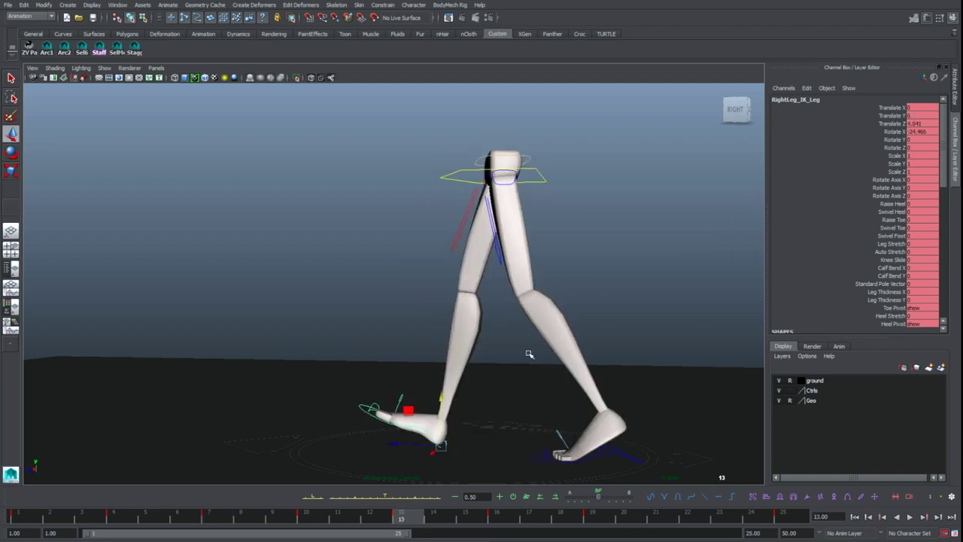
{"action": "key", "text": "comma"}
{"action": "left_click_drag", "start_coordinate": [486, 327], "coordinate": [487, 324]}
Step: Compare the frame 10 up pose with its neighbouring keys and step through the following poses to frame 22
{"action": "key", "text": "comma"}
{"action": "key", "text": "period"}
{"action": "key", "text": "comma"}
{"action": "key", "text": "period"}
{"action": "key", "text": "period"}
{"action": "key", "text": "comma"}
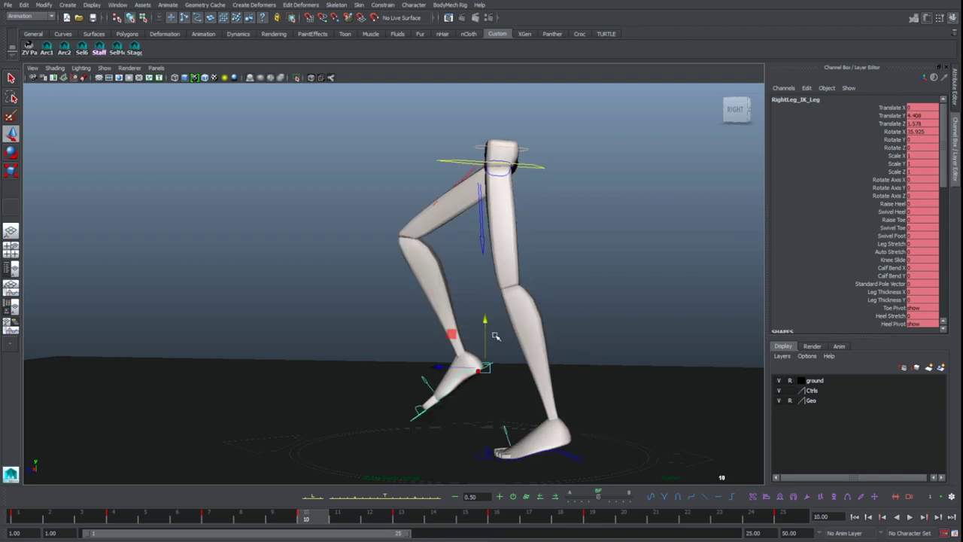
{"action": "key", "text": "comma"}
{"action": "key", "text": "period"}
{"action": "left_click", "coordinate": [536, 167]}
{"action": "key", "text": "e"}
{"action": "key", "text": "w"}
{"action": "key", "text": "period"}
{"action": "key", "text": "period"}
{"action": "key", "text": "period"}
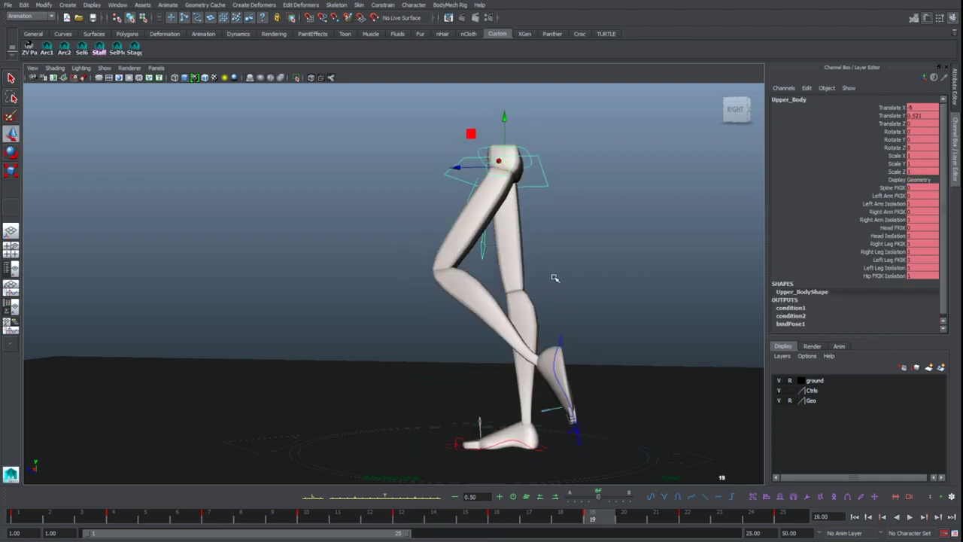
{"action": "key", "text": "period"}
Step: Lift the left foot control slightly along Y in the frame 22 up pose
{"action": "left_click", "coordinate": [595, 443]}
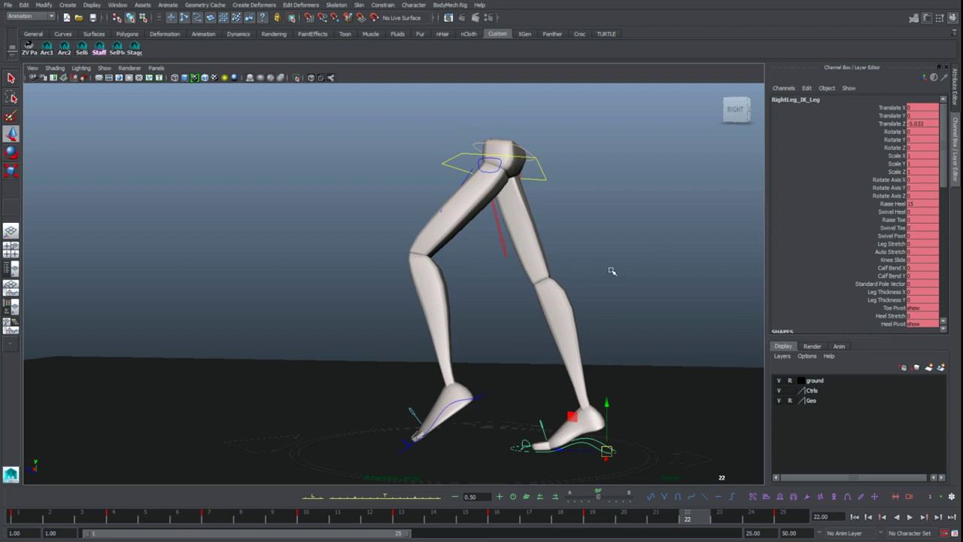
{"action": "left_click_drag", "start_coordinate": [560, 387], "coordinate": [551, 410], "text": "alt"}
{"action": "left_click", "coordinate": [483, 410]}
{"action": "left_click_drag", "start_coordinate": [484, 366], "coordinate": [483, 359]}
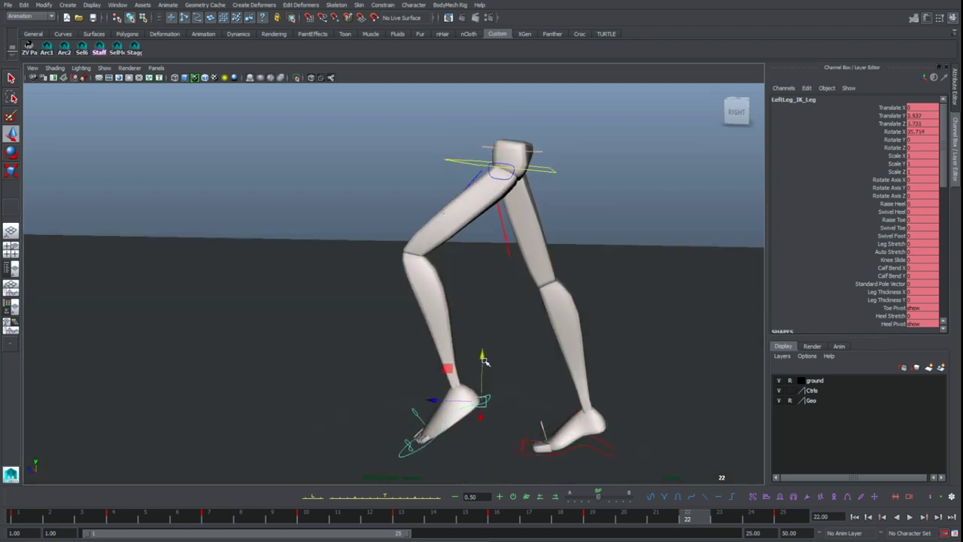
Step: Nudge the left foot control back along Z at frame 22, check the neighbouring keys and play the cycle
{"action": "left_click_drag", "start_coordinate": [431, 399], "coordinate": [454, 402]}
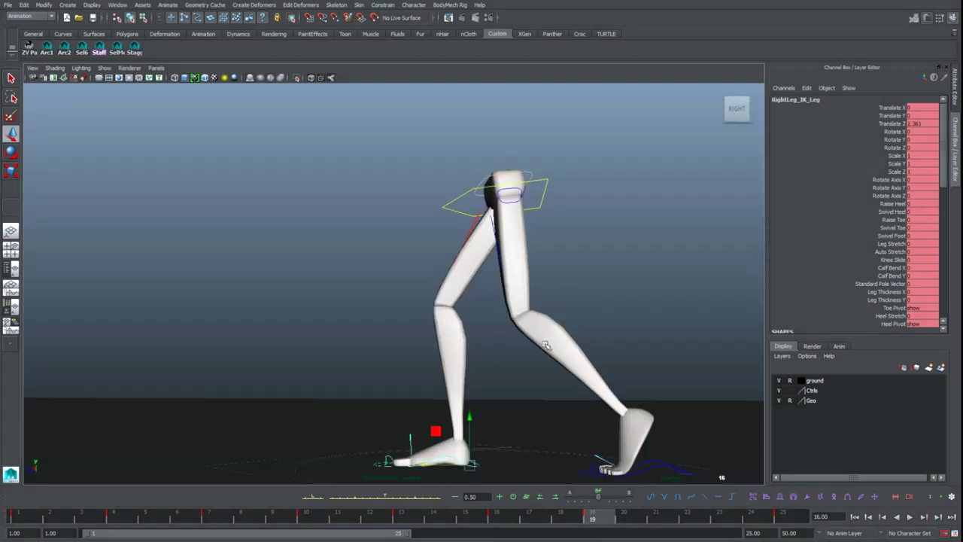
{"action": "key", "text": "period"}
{"action": "key", "text": "period"}
{"action": "key", "text": "period"}
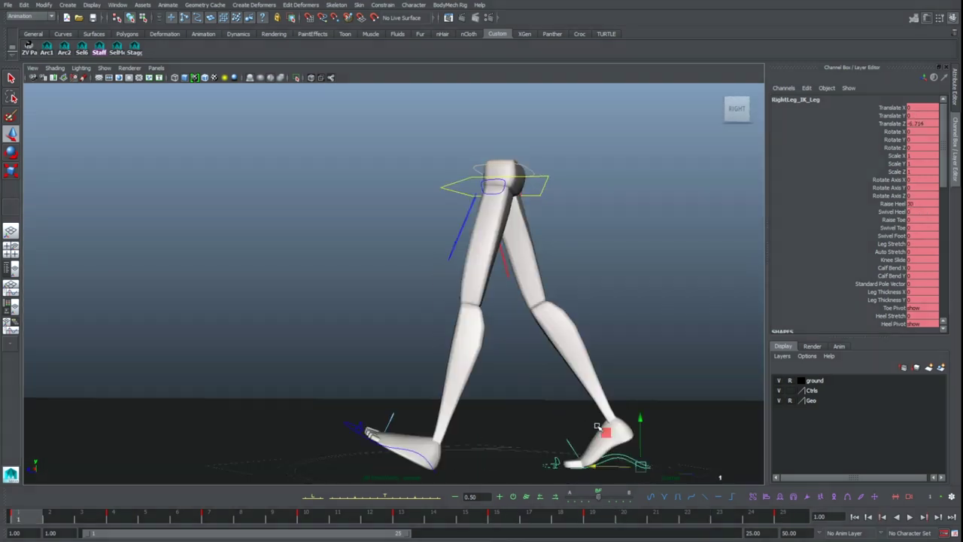
{"action": "key", "text": "alt+v"}
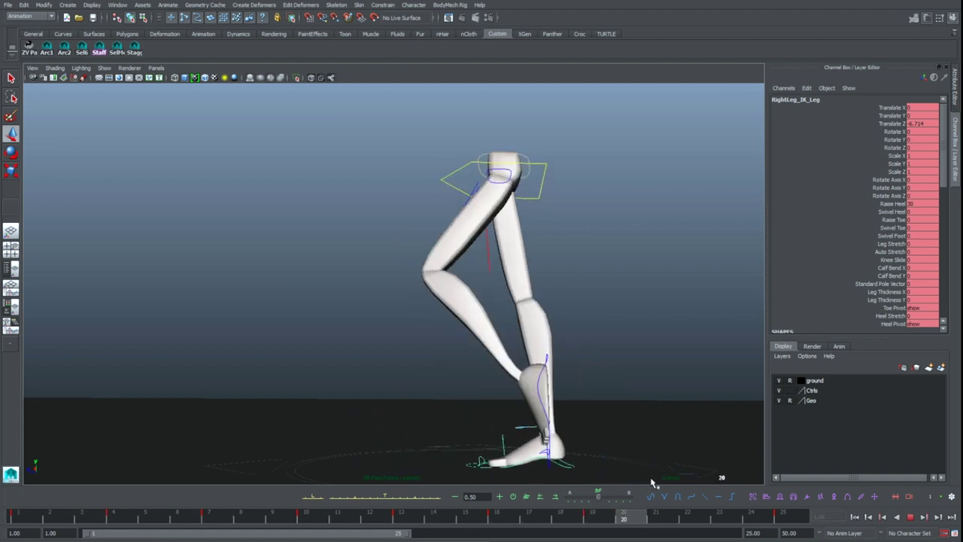
{"action": "key", "text": "alt+v"}
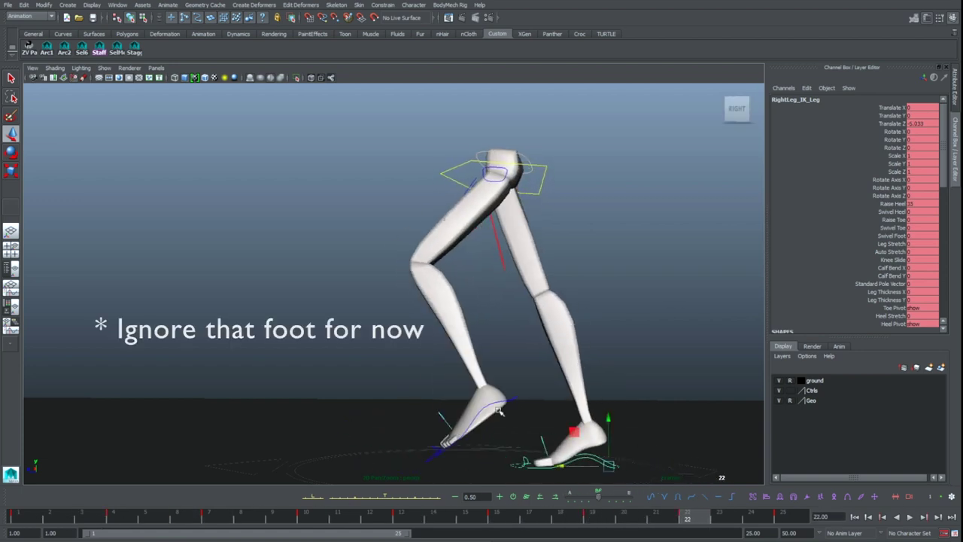
Step: Compare the foot poses around frame 22 with the neighbouring keys and play the walk cycle again
{"action": "left_click", "coordinate": [512, 397]}
{"action": "key", "text": "comma"}
{"action": "key", "text": "period"}
{"action": "left_click", "coordinate": [597, 451]}
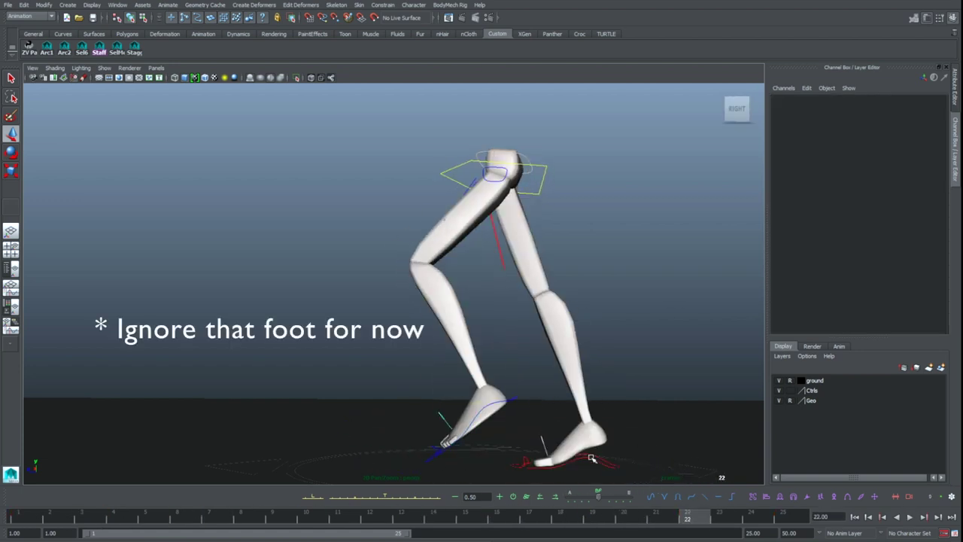
{"action": "key", "text": "period"}
{"action": "key", "text": "alt+v"}
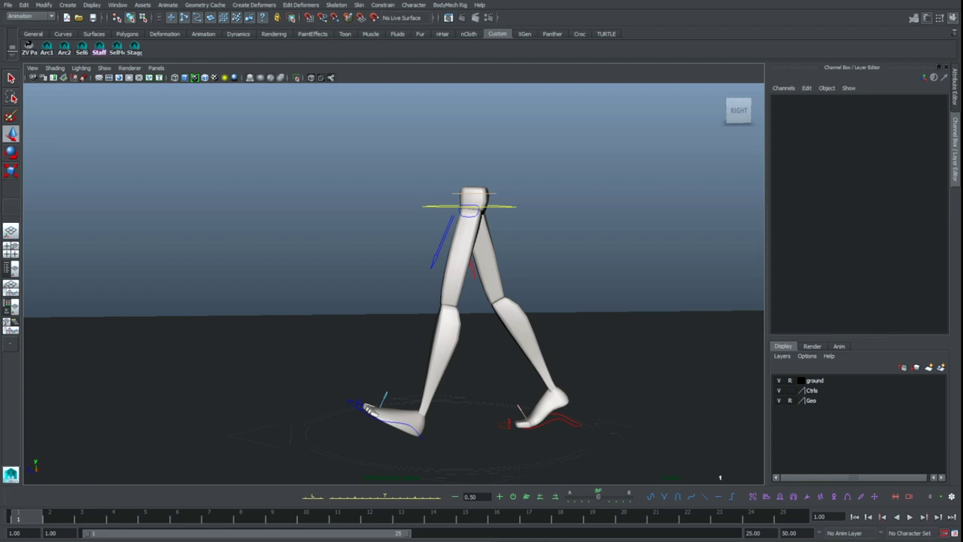
{"action": "left_click", "coordinate": [509, 208]}
{"action": "key", "text": "e"}
{"action": "left_click_drag", "start_coordinate": [491, 231], "coordinate": [531, 238], "text": "alt"}
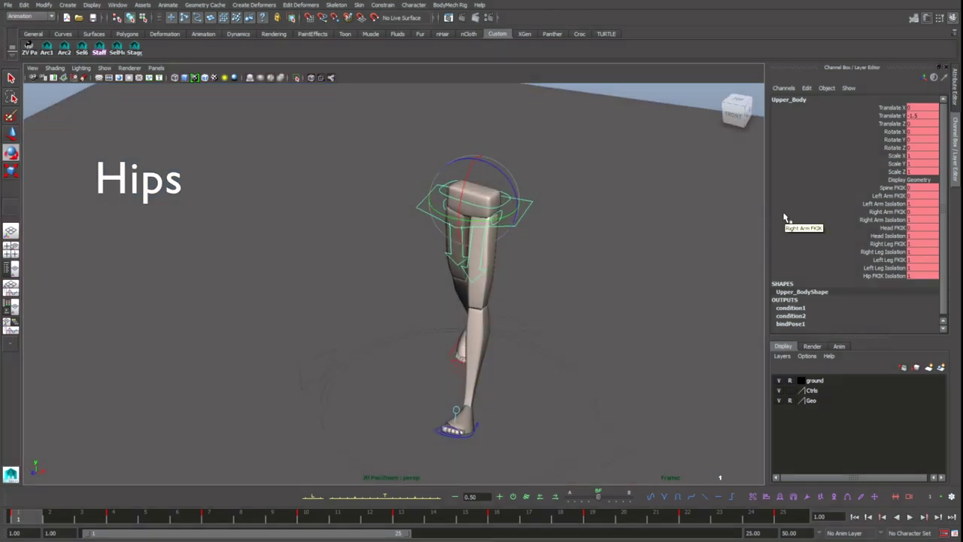
{"action": "key", "text": "w"}
{"action": "left_click_drag", "start_coordinate": [477, 156], "coordinate": [483, 168]}
{"action": "key", "text": "ctrl+z"}
{"action": "left_click_drag", "start_coordinate": [604, 249], "coordinate": [718, 257], "text": "alt"}
{"action": "left_click_drag", "start_coordinate": [510, 241], "coordinate": [634, 252], "text": "alt"}
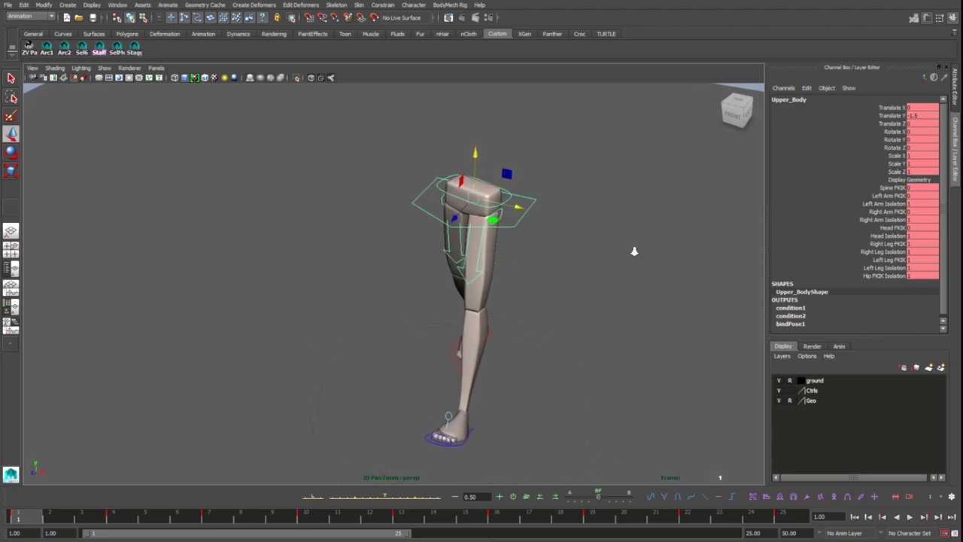
{"action": "scroll", "coordinate": [542, 226], "scroll_direction": "up", "scroll_amount": 3}
{"action": "key", "text": "e"}
{"action": "key", "text": "e"}
{"action": "left_click_drag", "start_coordinate": [478, 158], "coordinate": [509, 161]}
{"action": "key", "text": "ctrl+z"}
Step: Select the upper body, pelvis and both foot controls together at frame 1
{"action": "key", "text": "q"}
{"action": "key", "text": "w"}
{"action": "mouse_move", "coordinate": [545, 232]}
{"action": "left_mouse_down", "text": "alt"}
{"action": "mouse_move", "coordinate": [466, 238]}
{"action": "mouse_move", "coordinate": [580, 255]}
{"action": "mouse_move", "coordinate": [543, 223]}
{"action": "left_mouse_up", "text": "alt"}
{"action": "left_click", "coordinate": [542, 221]}
{"action": "left_click", "coordinate": [541, 218]}
{"action": "key", "text": "q"}
{"action": "left_click", "coordinate": [535, 206], "text": "shift"}
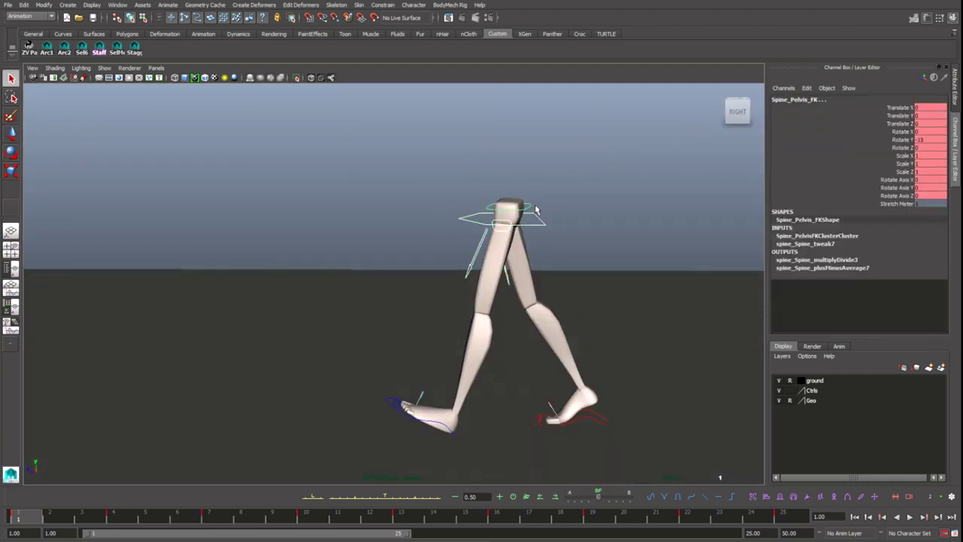
{"action": "left_click", "coordinate": [592, 424]}
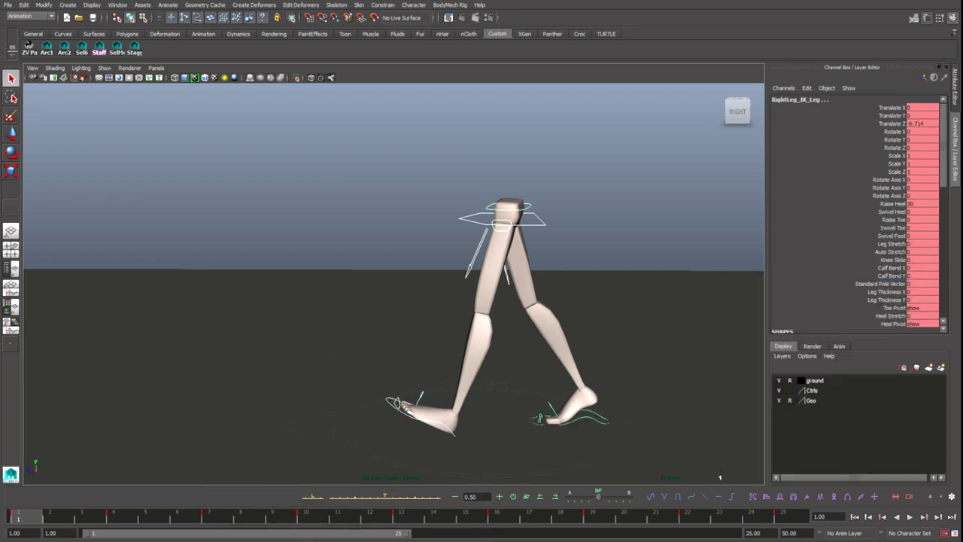
Step: Frame all curves of the selected controls in the Graph Editor and set their pre- and post-infinity to cycle
{"action": "left_click_drag", "start_coordinate": [962, 181], "coordinate": [254, 207]}
{"action": "scroll", "coordinate": [435, 319], "scroll_direction": "down", "scroll_amount": 8}
{"action": "left_click_drag", "start_coordinate": [429, 301], "coordinate": [638, 374]}
{"action": "key", "text": "f"}
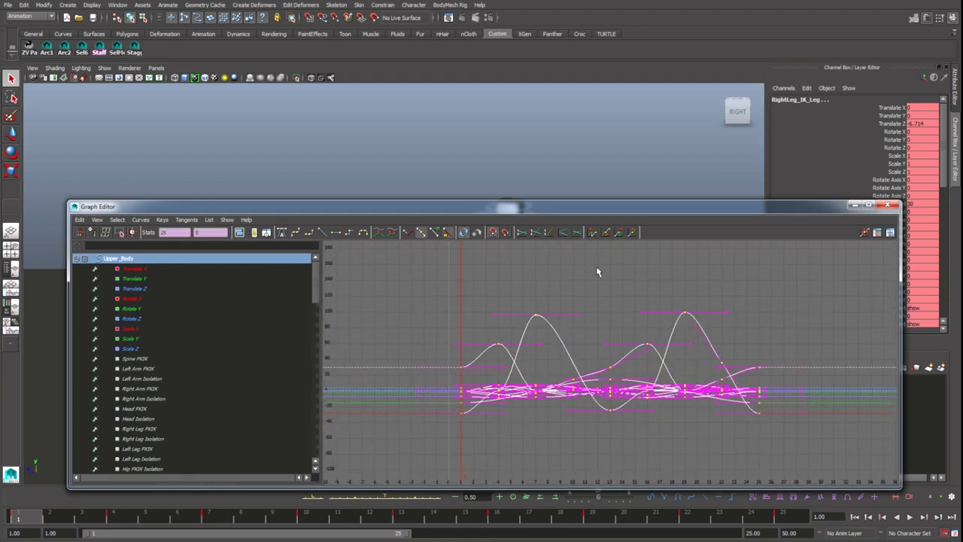
{"action": "left_click", "coordinate": [620, 232]}
{"action": "left_click", "coordinate": [594, 233]}
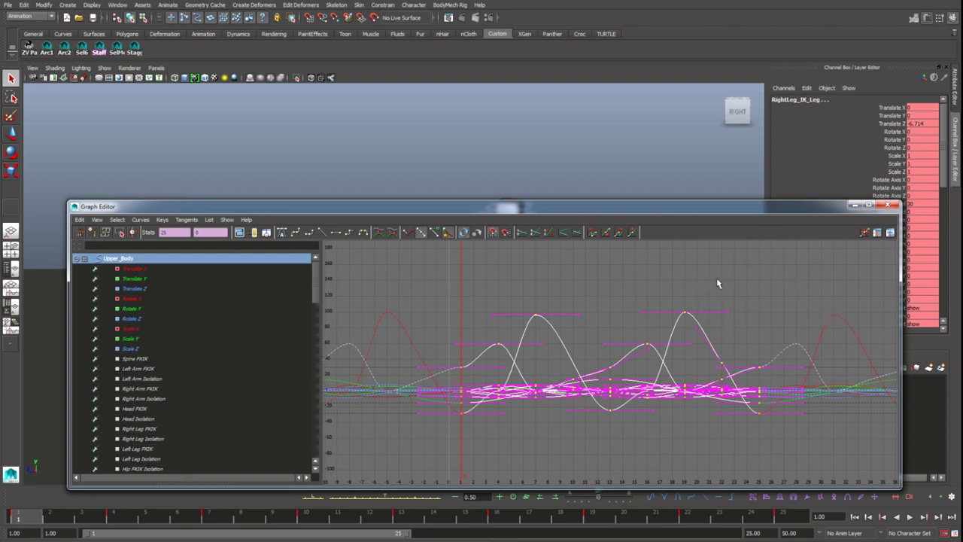
Step: Angle the tangents at frames 1 and 25 of the Upper_Body Translate Y curve so it loops smoothly
{"action": "left_click", "coordinate": [179, 278]}
{"action": "right_click_drag", "start_coordinate": [592, 328], "coordinate": [529, 296], "text": "alt"}
{"action": "left_click_drag", "start_coordinate": [512, 299], "coordinate": [682, 397]}
{"action": "key", "text": "w"}
{"action": "mouse_move", "coordinate": [621, 395]}
{"action": "middle_mouse_down", "text": "shift"}
{"action": "mouse_move", "coordinate": [653, 390]}
{"action": "mouse_move", "coordinate": [599, 385]}
{"action": "mouse_move", "coordinate": [609, 381]}
{"action": "middle_mouse_up", "text": "shift"}
{"action": "key", "text": "f"}
{"action": "right_click_drag", "start_coordinate": [644, 345], "coordinate": [611, 343], "text": "alt"}
{"action": "left_click_drag", "start_coordinate": [466, 347], "coordinate": [476, 324]}
{"action": "left_click", "coordinate": [715, 362]}
{"action": "left_click_drag", "start_coordinate": [695, 338], "coordinate": [688, 316]}
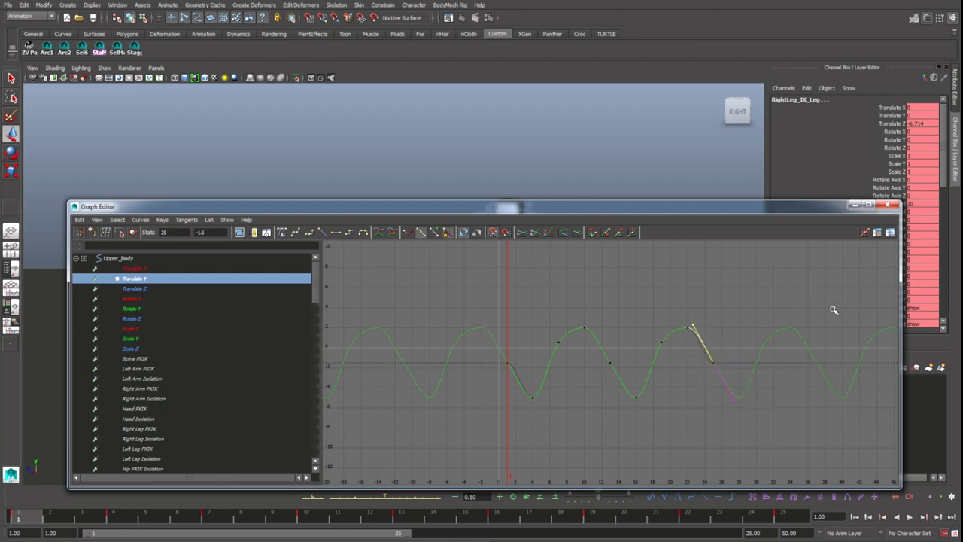
{"action": "right_click_drag", "start_coordinate": [655, 355], "coordinate": [592, 329], "text": "alt"}
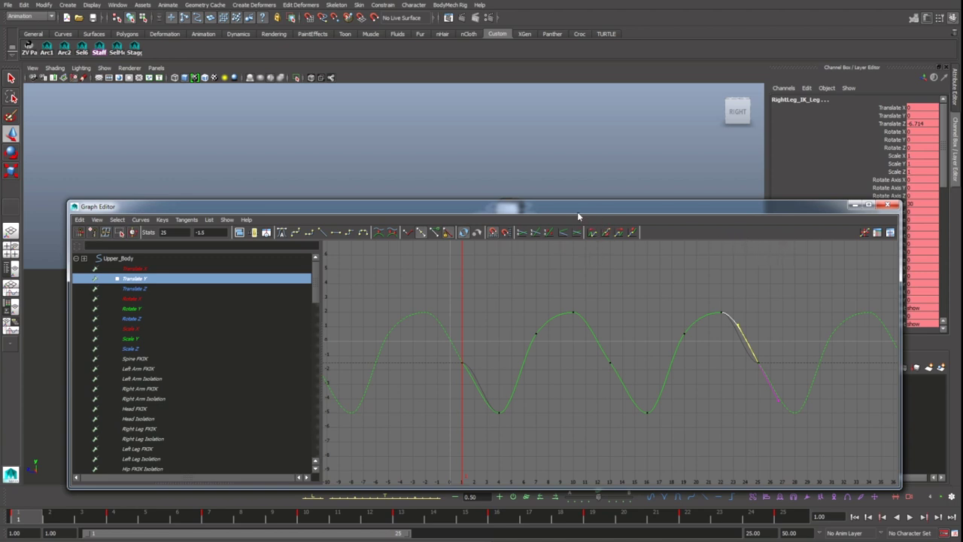
{"action": "left_click_drag", "start_coordinate": [564, 219], "coordinate": [962, 391]}
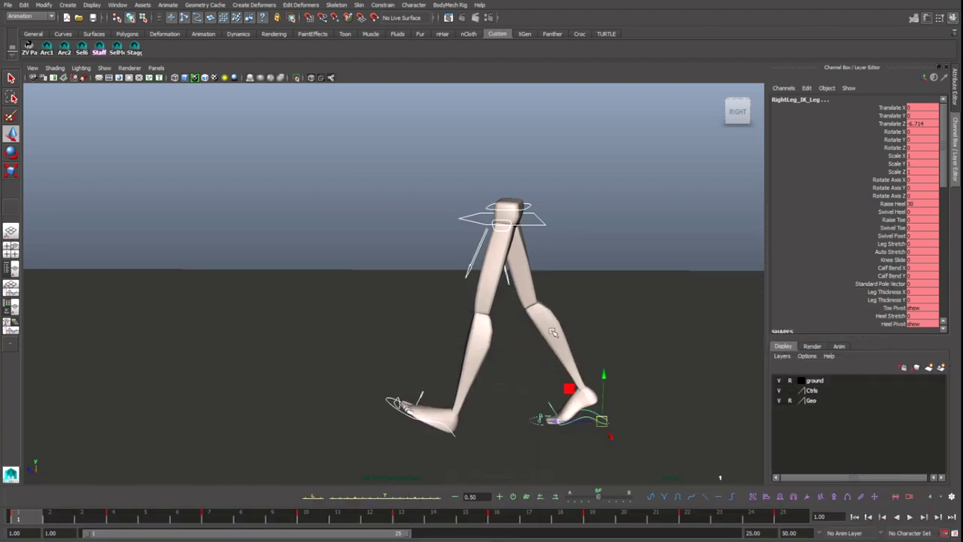
Step: Angle the tangents at frames 1 and 25 of the Upper_Body Rotate X curve so it loops smoothly
{"action": "left_click", "coordinate": [566, 276]}
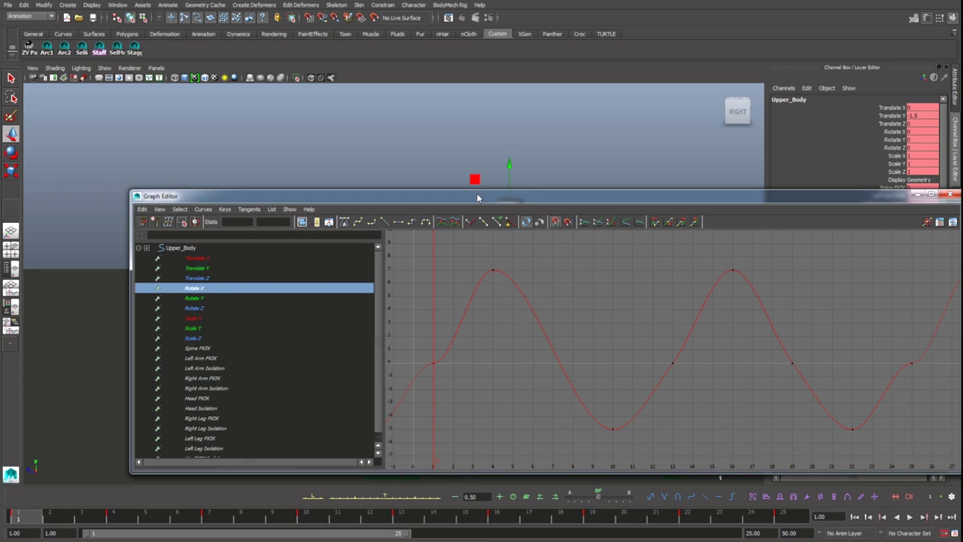
{"action": "left_click_drag", "start_coordinate": [479, 197], "coordinate": [325, 204]}
{"action": "left_click", "coordinate": [119, 305], "text": "shift"}
{"action": "scroll", "coordinate": [481, 297], "scroll_direction": "down", "scroll_amount": 5}
{"action": "left_click", "coordinate": [95, 296]}
{"action": "left_click_drag", "start_coordinate": [297, 344], "coordinate": [345, 383]}
{"action": "left_click_drag", "start_coordinate": [340, 349], "coordinate": [377, 389]}
{"action": "middle_click_drag", "start_coordinate": [399, 319], "coordinate": [377, 284]}
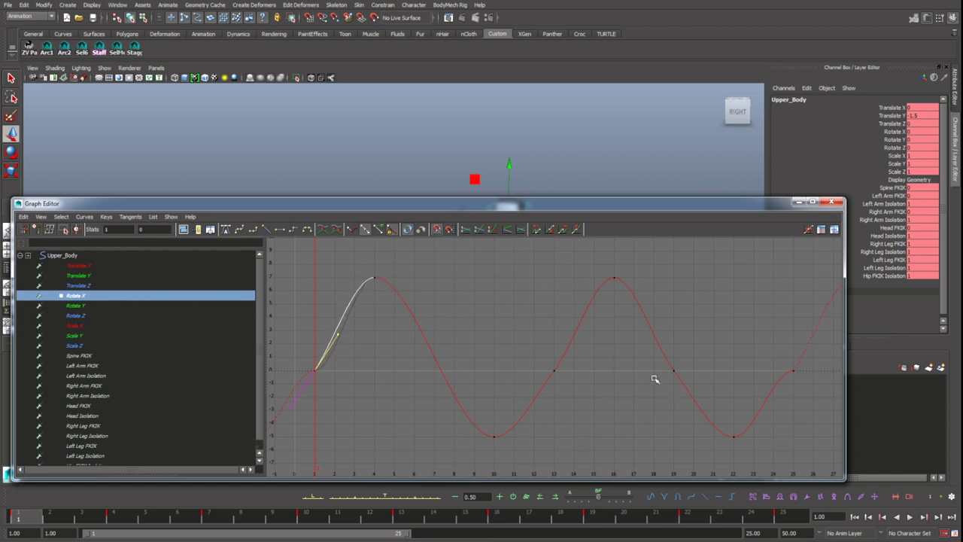
{"action": "left_click_drag", "start_coordinate": [758, 347], "coordinate": [765, 382]}
{"action": "middle_click_drag", "start_coordinate": [775, 350], "coordinate": [793, 384]}
{"action": "right_click_drag", "start_coordinate": [540, 305], "coordinate": [475, 288], "text": "alt"}
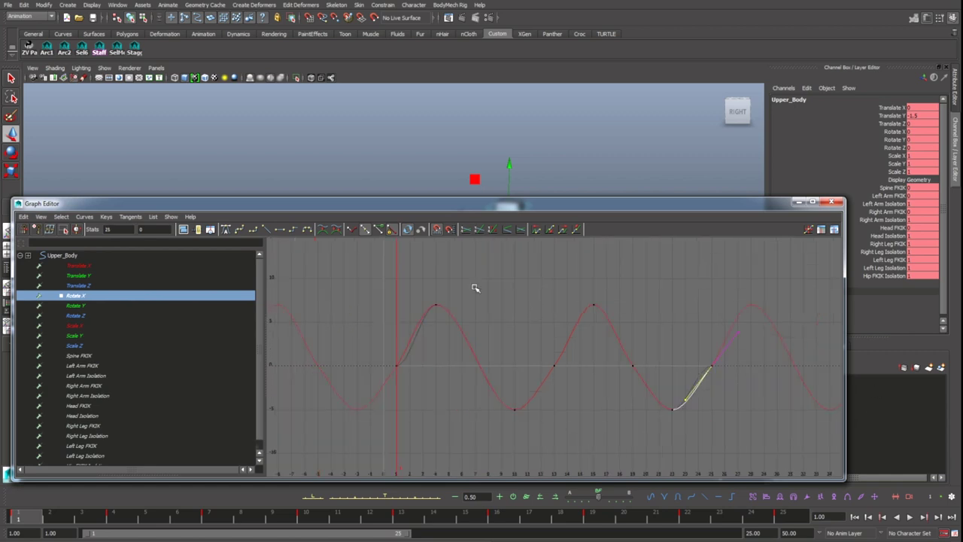
Step: Offset all keys of the Upper_Body Rotate X curve one frame later, keeping their values
{"action": "left_click", "coordinate": [111, 317], "text": "shift"}
{"action": "left_click_drag", "start_coordinate": [458, 205], "coordinate": [491, 294]}
{"action": "right_click_drag", "start_coordinate": [489, 383], "coordinate": [470, 380], "text": "alt"}
{"action": "middle_click_drag", "start_coordinate": [470, 380], "coordinate": [463, 371], "text": "alt"}
{"action": "right_click_drag", "start_coordinate": [484, 372], "coordinate": [510, 368], "text": "alt"}
{"action": "left_click", "coordinate": [471, 361]}
{"action": "left_click", "coordinate": [150, 384]}
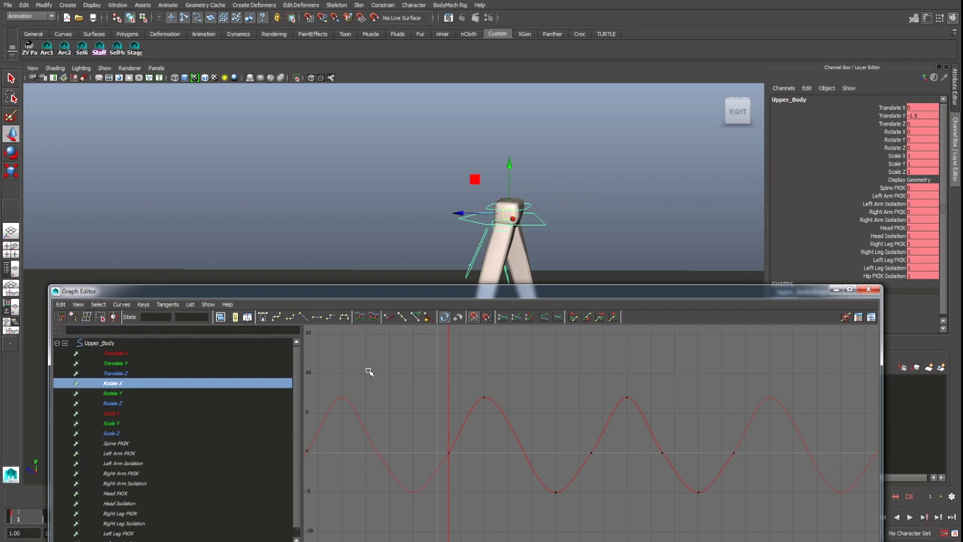
{"action": "left_click_drag", "start_coordinate": [361, 362], "coordinate": [715, 457]}
{"action": "middle_click_drag", "start_coordinate": [533, 419], "coordinate": [542, 414], "text": "shift"}
Step: Offset all keys of the Upper_Body Rotate Z curve one frame later, keeping their values
{"action": "left_click", "coordinate": [125, 394]}
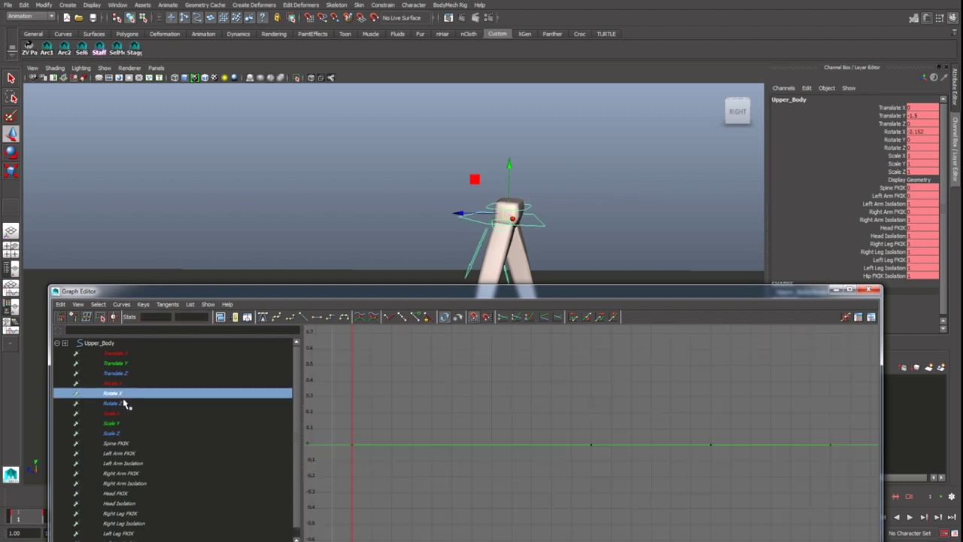
{"action": "left_click", "coordinate": [125, 404]}
{"action": "right_click_drag", "start_coordinate": [489, 422], "coordinate": [408, 384], "text": "alt"}
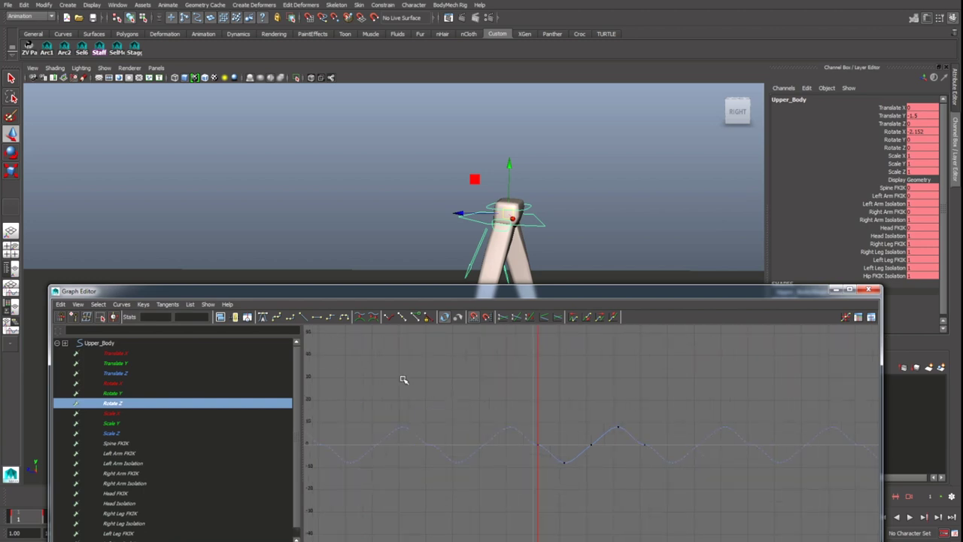
{"action": "left_click_drag", "start_coordinate": [421, 387], "coordinate": [744, 512]}
{"action": "middle_click_drag", "start_coordinate": [634, 469], "coordinate": [638, 474], "text": "shift"}
{"action": "left_click", "coordinate": [649, 478]}
Step: Angle the tangents of the first and last Upper_Body Rotate Z keys so the curve loops smoothly
{"action": "right_click_drag", "start_coordinate": [512, 414], "coordinate": [563, 434], "text": "alt"}
{"action": "left_click_drag", "start_coordinate": [411, 398], "coordinate": [490, 453]}
{"action": "left_click_drag", "start_coordinate": [476, 421], "coordinate": [508, 448]}
{"action": "middle_click_drag", "start_coordinate": [508, 448], "coordinate": [527, 475]}
{"action": "left_click_drag", "start_coordinate": [707, 426], "coordinate": [754, 471]}
{"action": "middle_click_drag", "start_coordinate": [706, 429], "coordinate": [708, 401]}
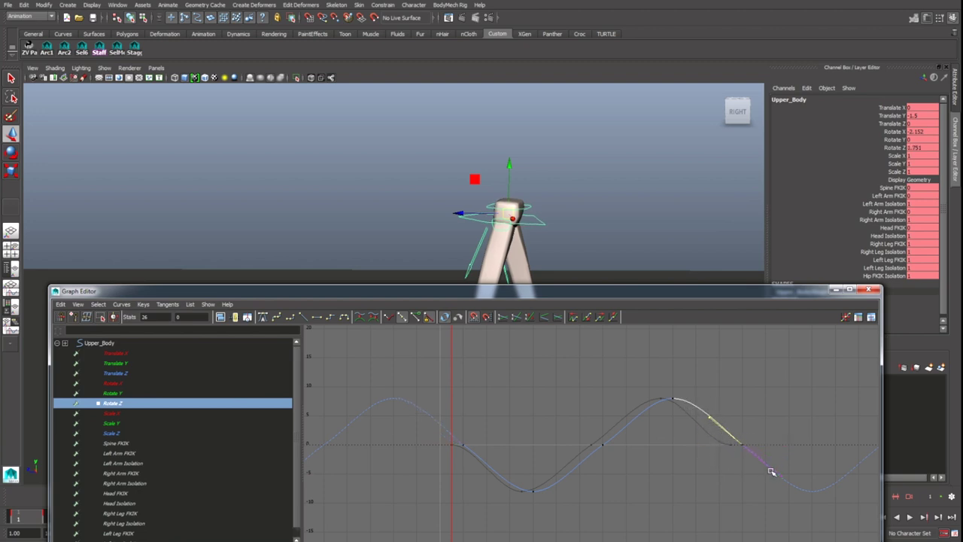
Step: Offset all keys of the Spine_Pelvis_FK Rotate Y curve one frame earlier and put the Graph Editor away
{"action": "left_click", "coordinate": [112, 393]}
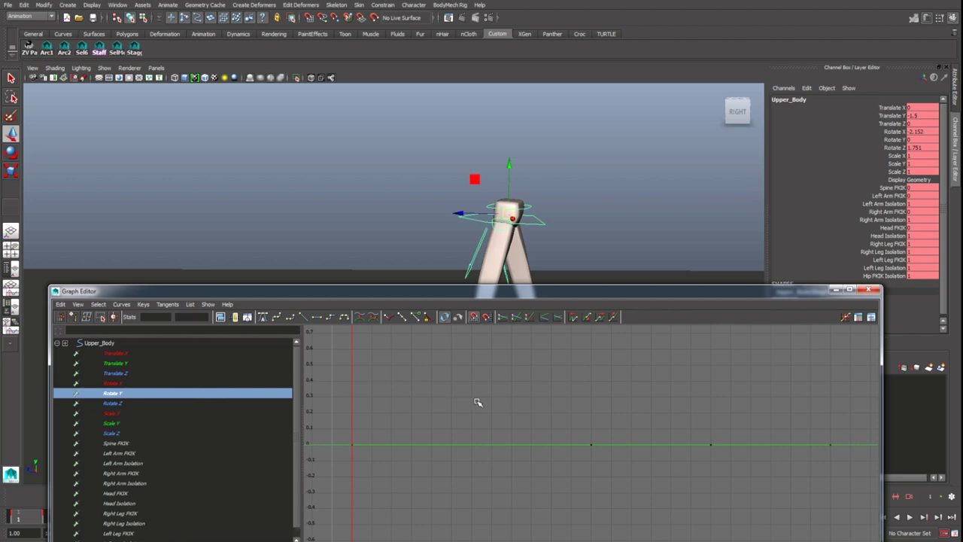
{"action": "left_click", "coordinate": [536, 205]}
{"action": "left_click", "coordinate": [524, 204]}
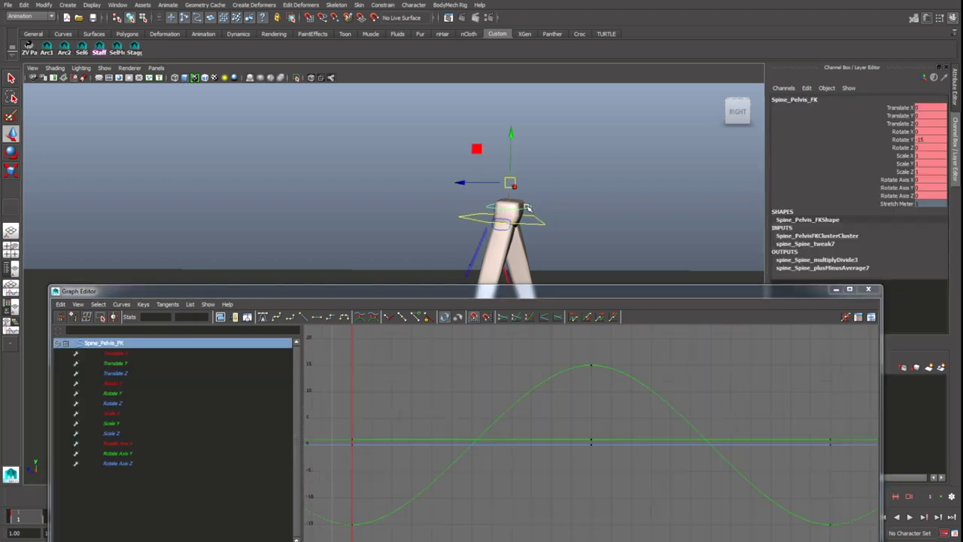
{"action": "left_click", "coordinate": [106, 393]}
{"action": "scroll", "coordinate": [510, 383], "scroll_direction": "down", "scroll_amount": 3}
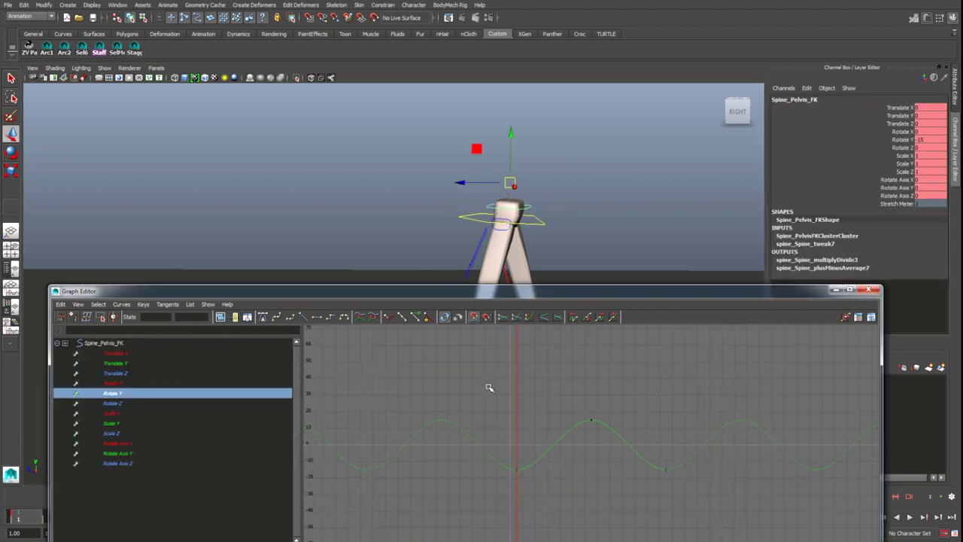
{"action": "left_click_drag", "start_coordinate": [488, 387], "coordinate": [725, 488]}
{"action": "key", "text": "e"}
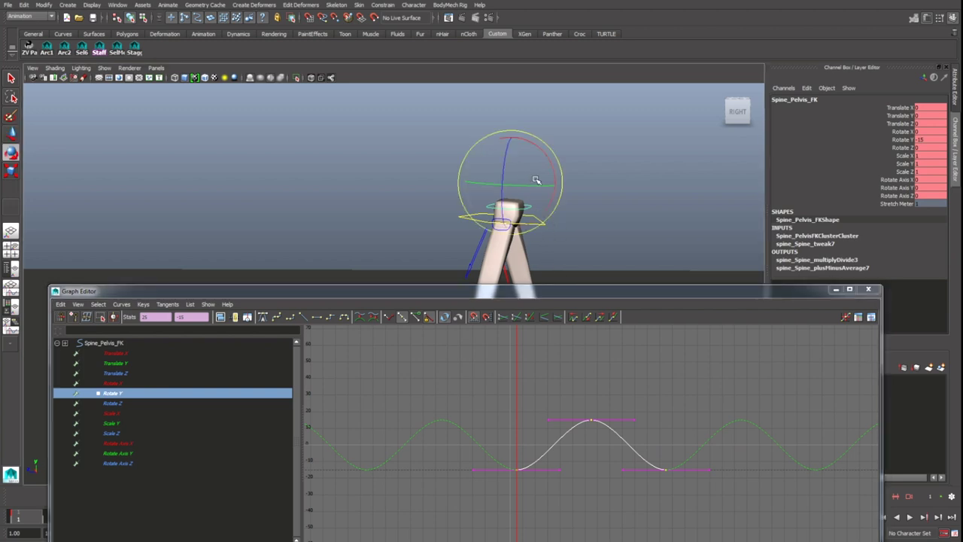
{"action": "key", "text": "w"}
{"action": "mouse_move", "coordinate": [611, 403]}
{"action": "middle_mouse_down"}
{"action": "mouse_move", "coordinate": [584, 400]}
{"action": "mouse_move", "coordinate": [599, 398]}
{"action": "middle_mouse_up"}
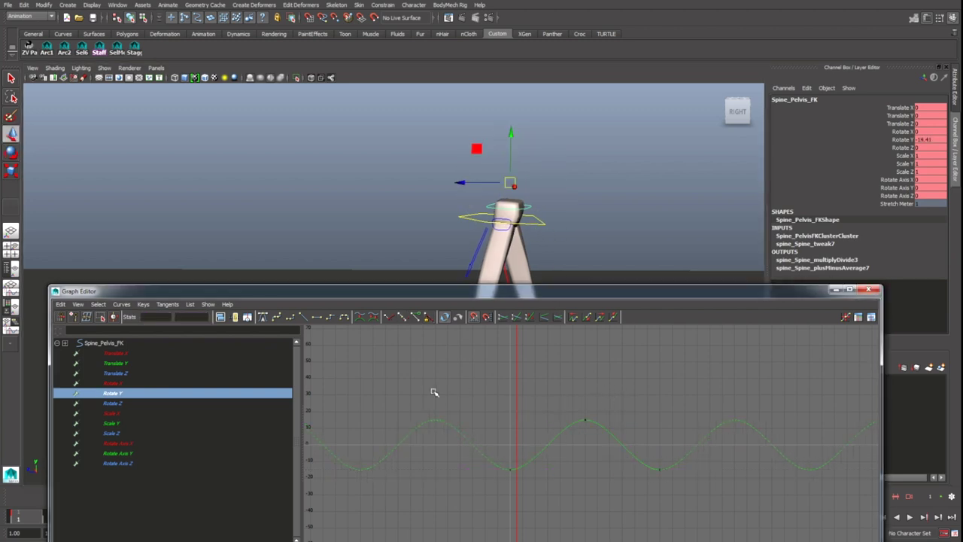
{"action": "key", "text": "f"}
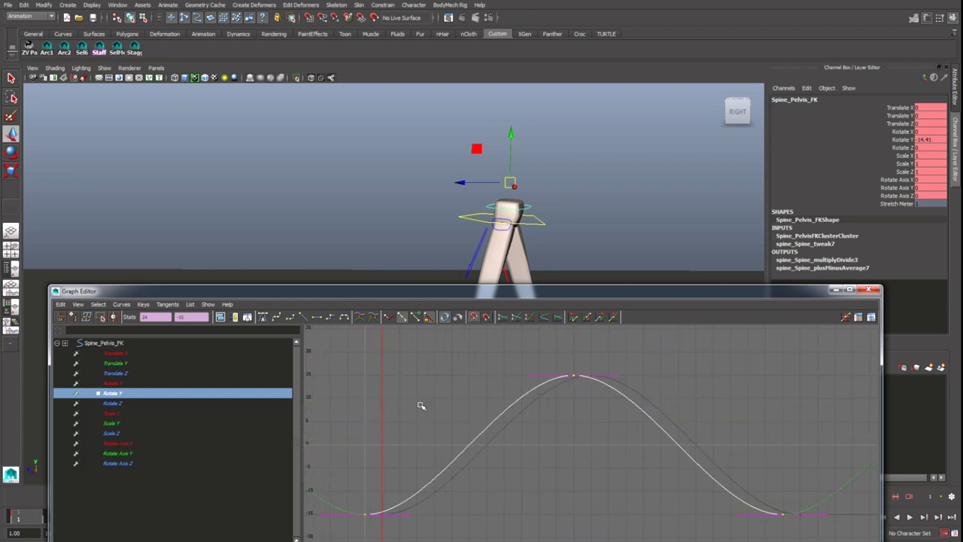
{"action": "left_click", "coordinate": [836, 289]}
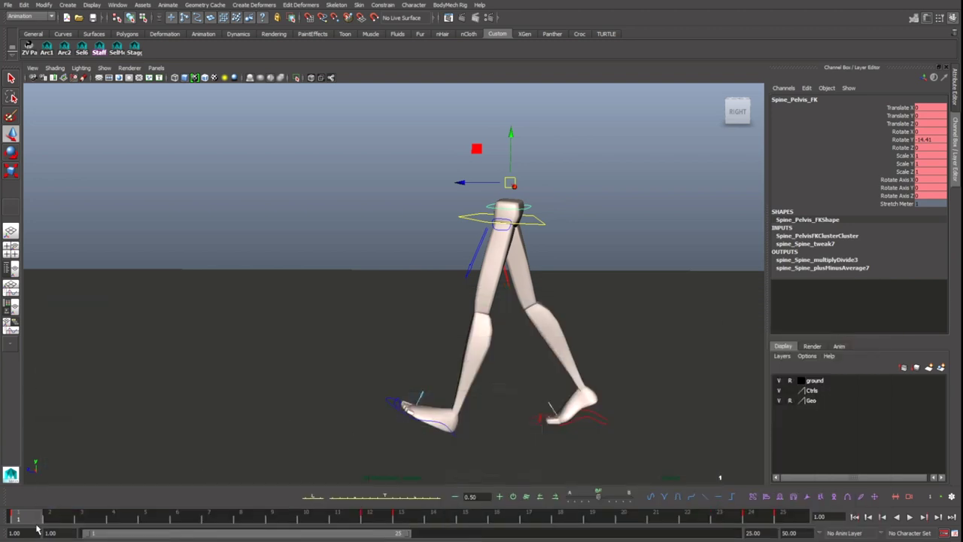
Step: Play the walk cycle from front and side views to examine the offset hip motion
{"action": "key", "text": "alt+v"}
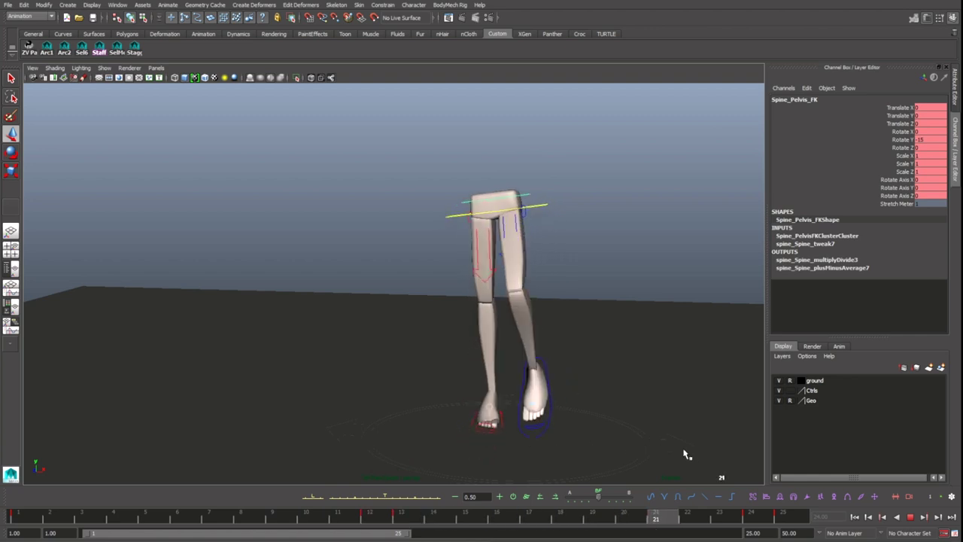
{"action": "key", "text": "Escape"}
{"action": "left_click_drag", "start_coordinate": [792, 517], "coordinate": [30, 452]}
{"action": "left_click_drag", "start_coordinate": [610, 346], "coordinate": [480, 345], "text": "alt"}
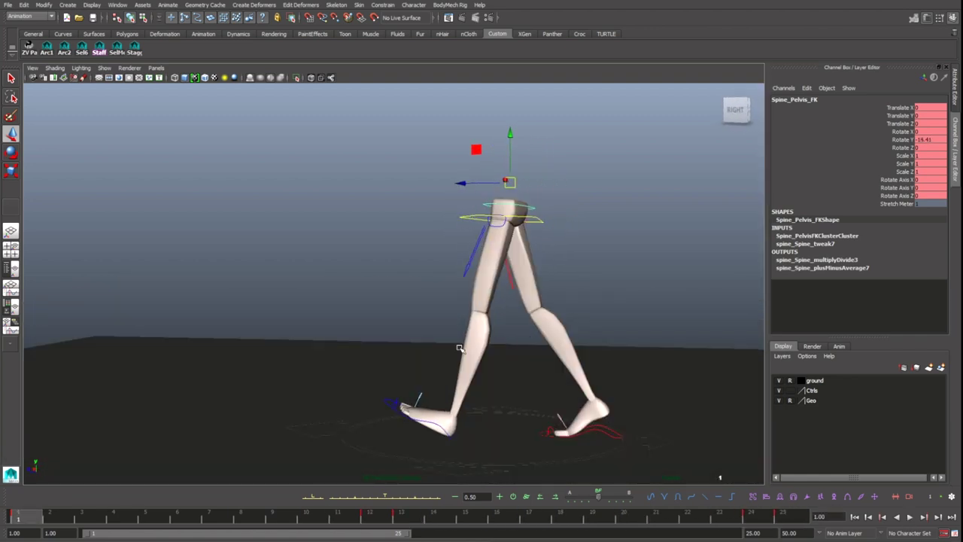
{"action": "key", "text": "alt+v"}
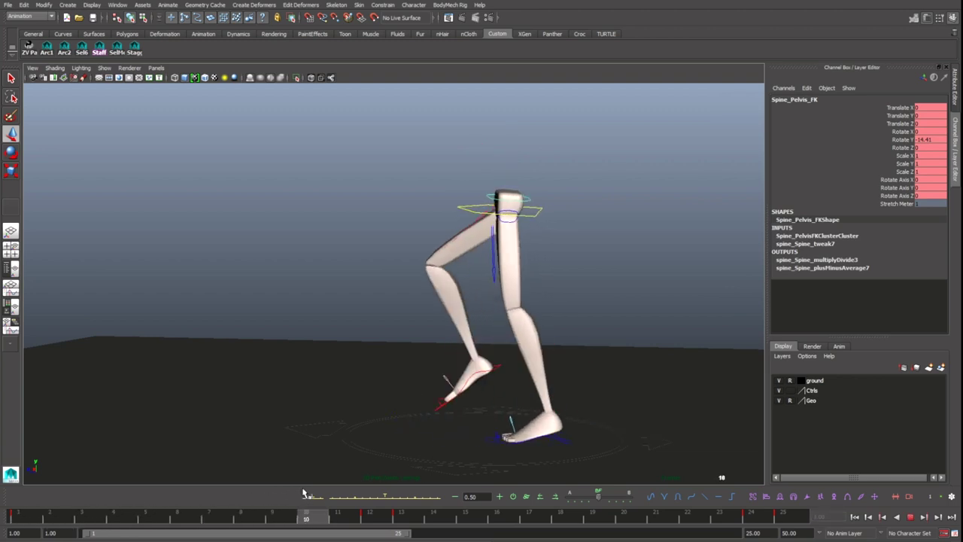
{"action": "key", "text": "alt+v"}
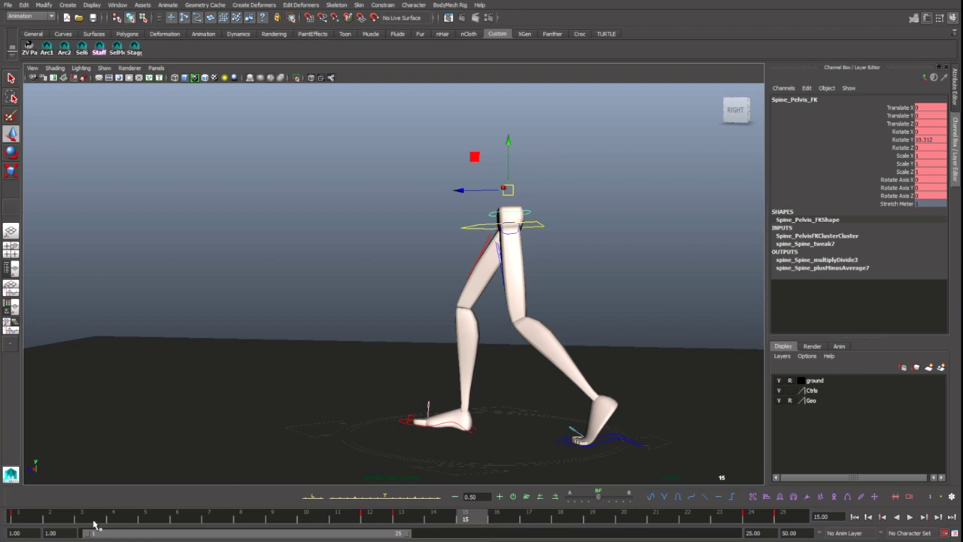
{"action": "left_click", "coordinate": [32, 516]}
{"action": "left_click", "coordinate": [910, 518]}
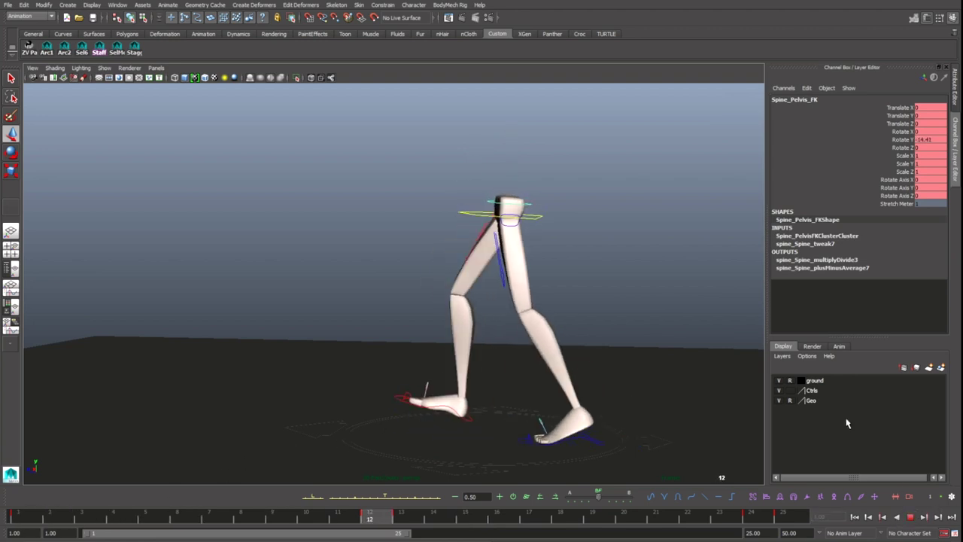
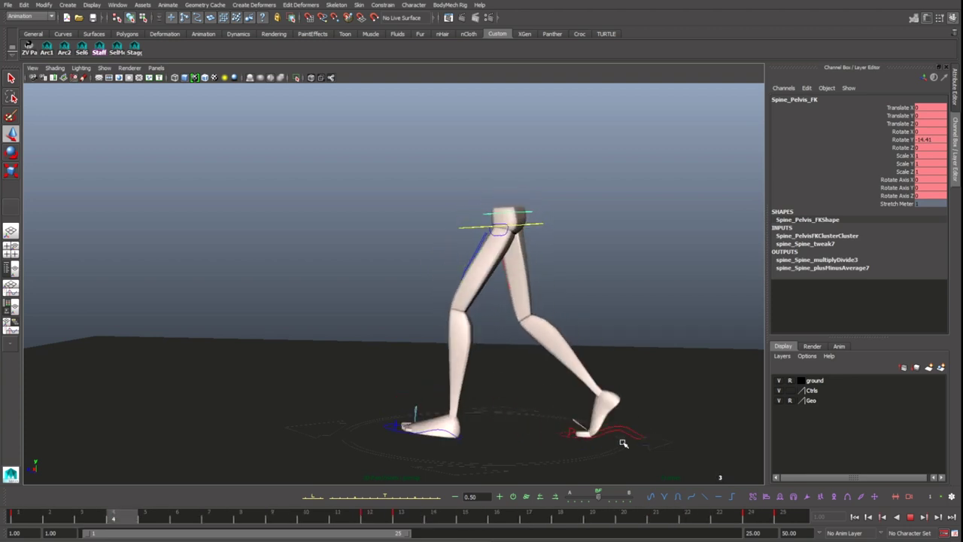
Step: Play the walk cycle from the front and step through the left foot control's keys to examine its sideways path
{"action": "key", "text": "Escape"}
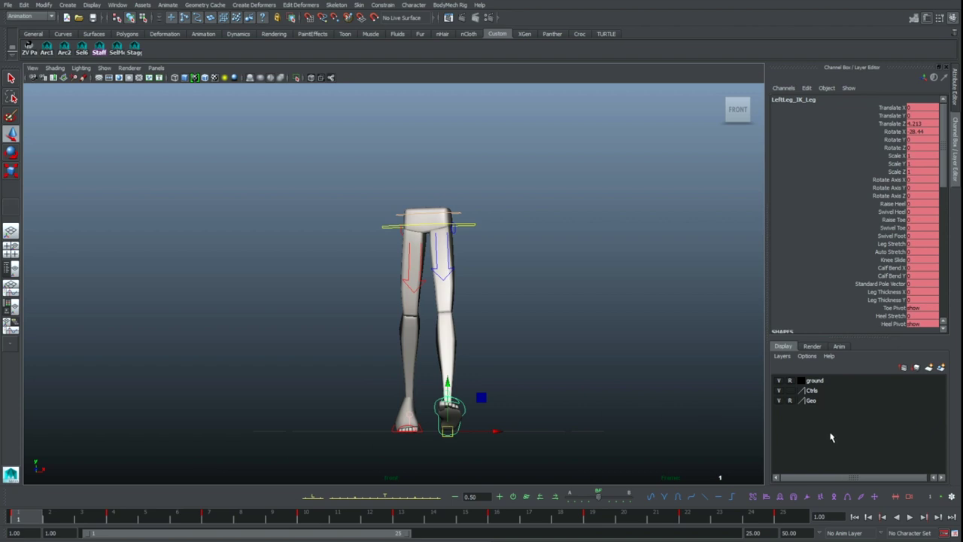
{"action": "left_click", "coordinate": [911, 518]}
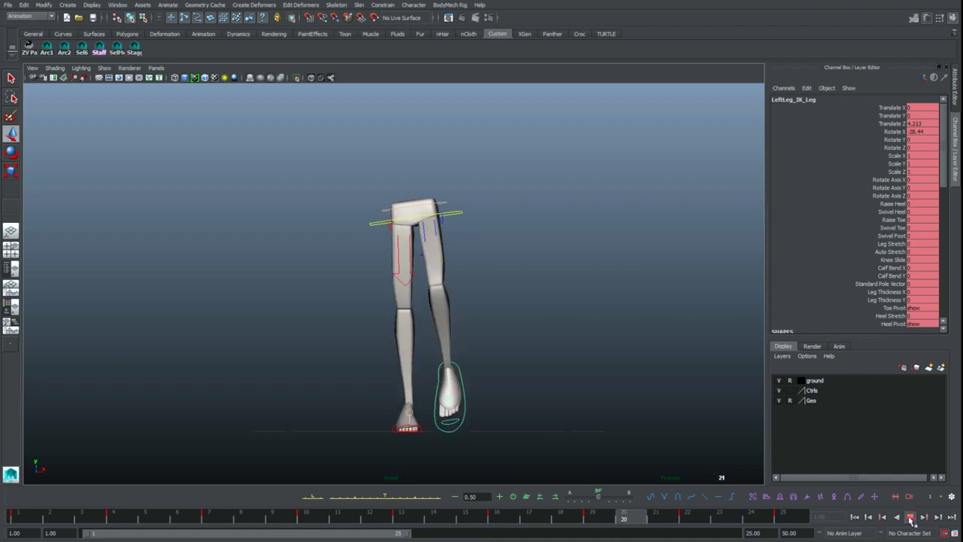
{"action": "key", "text": "Escape"}
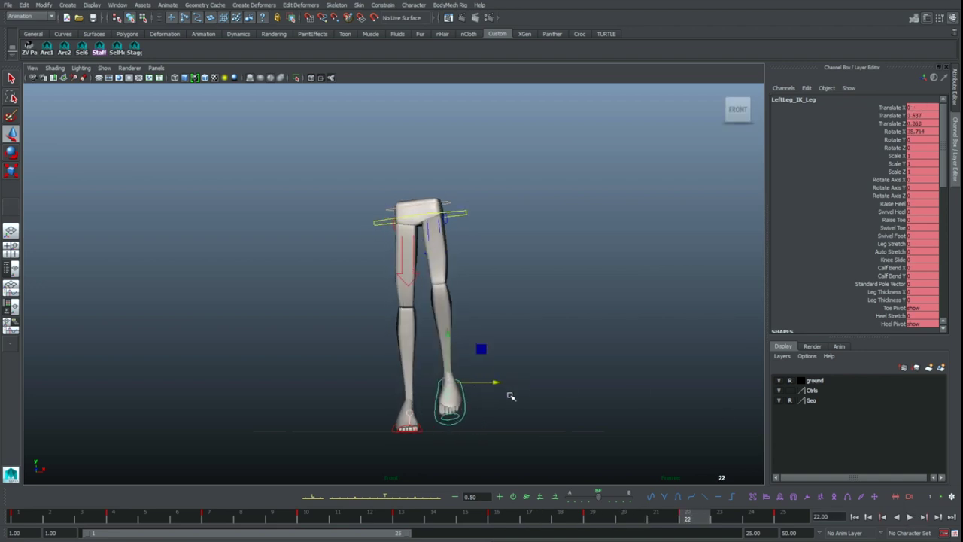
{"action": "key", "text": "comma"}
{"action": "key", "text": "comma"}
{"action": "key", "text": "comma"}
{"action": "key", "text": "comma"}
{"action": "key", "text": "period"}
{"action": "key", "text": "comma"}
{"action": "key", "text": "comma"}
{"action": "key", "text": "period"}
{"action": "key", "text": "period"}
{"action": "key", "text": "period"}
{"action": "key", "text": "comma"}
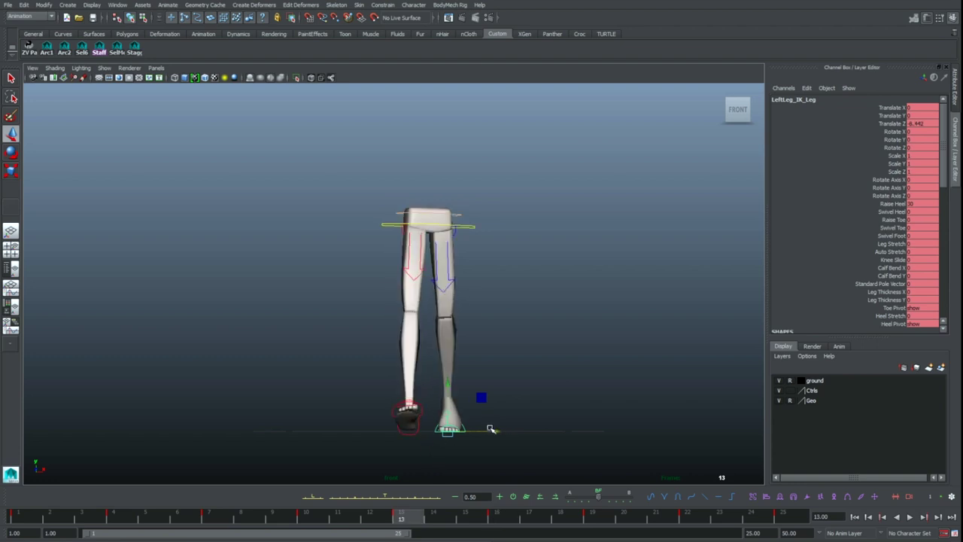
{"action": "key", "text": "comma"}
{"action": "key", "text": "period"}
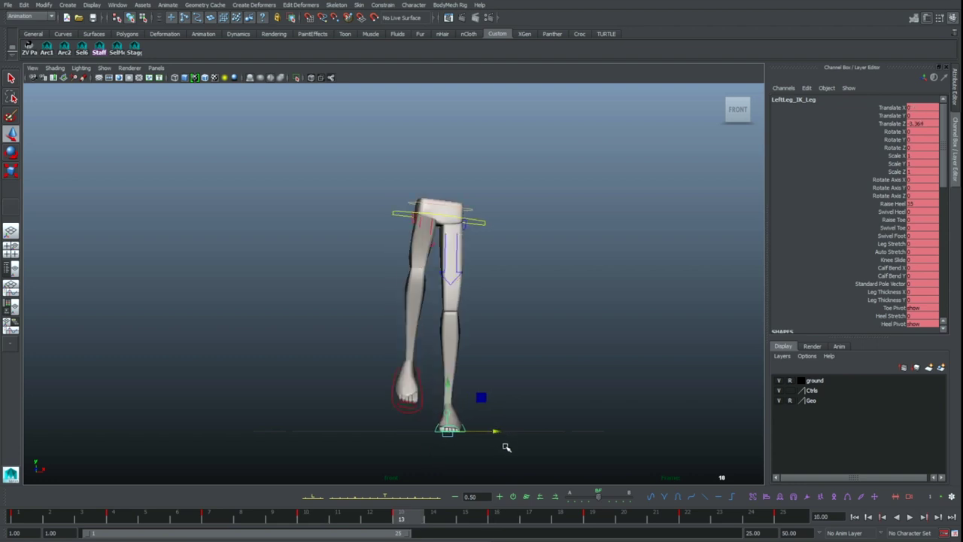
Step: Nudge the left foot inward at frame 16 to a Translate X of -0.072, comparing it with the neighbouring keys
{"action": "key", "text": "period"}
{"action": "key", "text": "period"}
{"action": "key", "text": "comma"}
{"action": "key", "text": "comma"}
{"action": "key", "text": "period"}
{"action": "key", "text": "comma"}
{"action": "key", "text": "period"}
{"action": "key", "text": "comma"}
{"action": "key", "text": "period"}
{"action": "key", "text": "comma"}
{"action": "key", "text": "period"}
{"action": "key", "text": "comma"}
{"action": "key", "text": "period"}
{"action": "key", "text": "comma"}
{"action": "key", "text": "period"}
{"action": "key", "text": "comma"}
{"action": "key", "text": "period"}
{"action": "key", "text": "comma"}
{"action": "key", "text": "period"}
{"action": "key", "text": "period"}
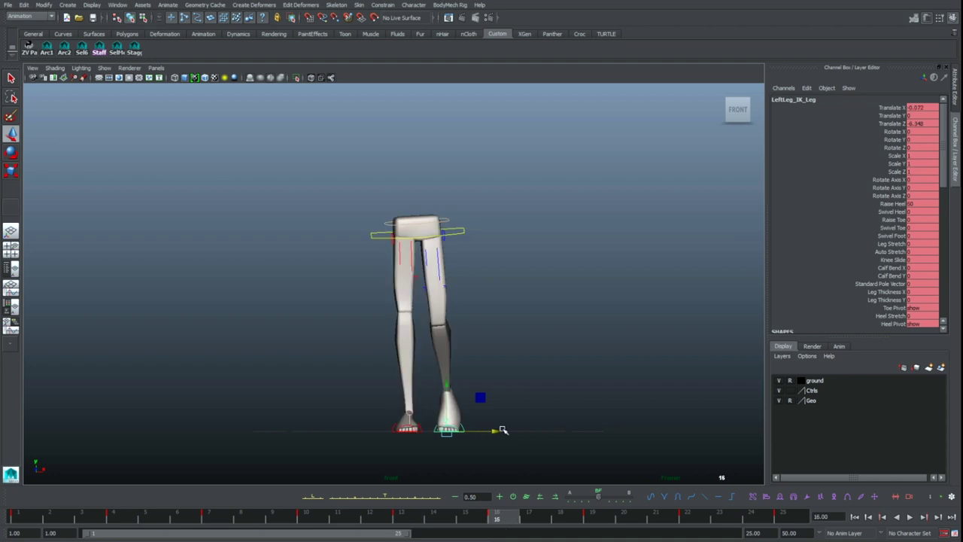
Step: Move the left foot outward at frame 19 to a Translate X of 1.157 and compare it with the frame 16 pose
{"action": "key", "text": "period"}
{"action": "key", "text": "comma"}
{"action": "key", "text": "period"}
{"action": "left_click_drag", "start_coordinate": [497, 351], "coordinate": [511, 350]}
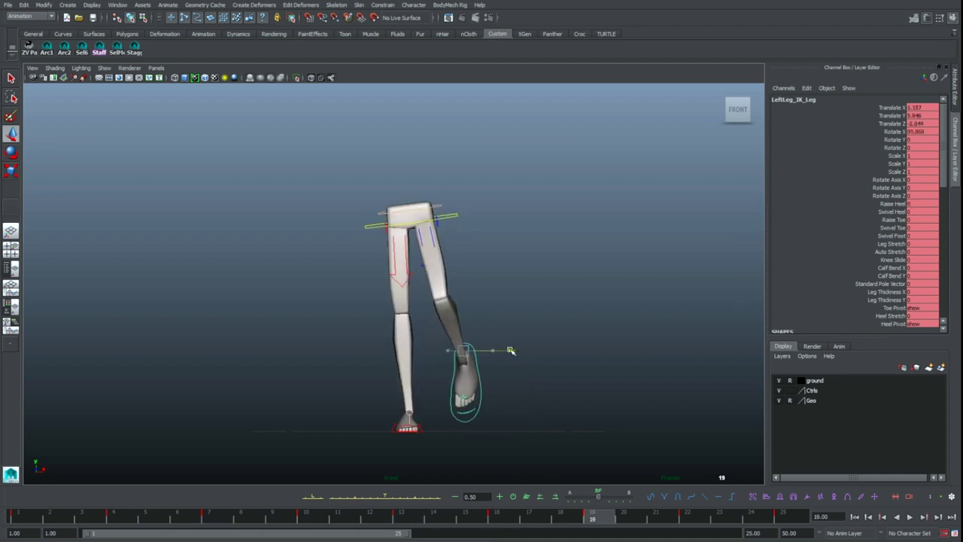
{"action": "key", "text": "comma"}
{"action": "key", "text": "period"}
{"action": "key", "text": "comma"}
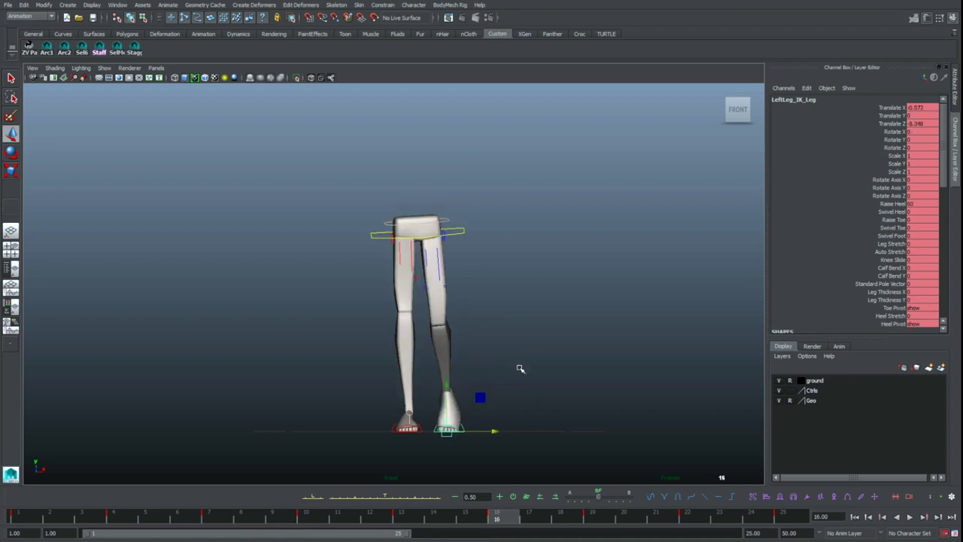
{"action": "key", "text": "period"}
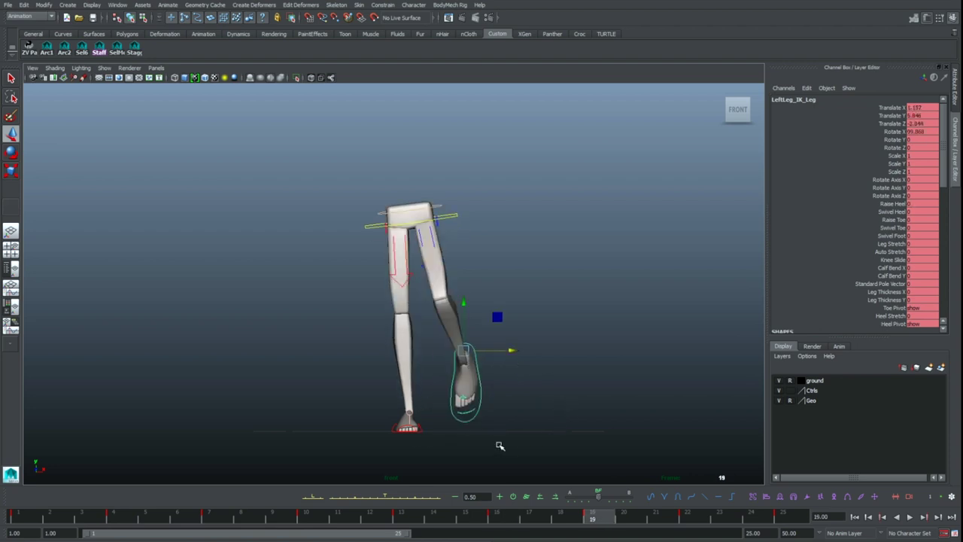
Step: Flip between the left foot's keys around frame 22 to examine how the foot swings sideways during the pass
{"action": "key", "text": "period"}
{"action": "key", "text": "comma"}
{"action": "key", "text": "comma"}
{"action": "key", "text": "period"}
{"action": "key", "text": "period"}
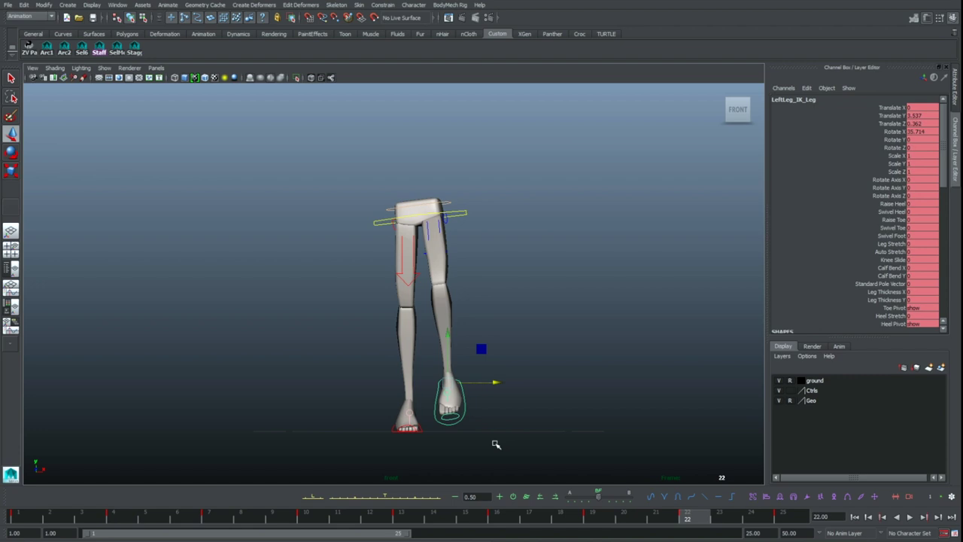
{"action": "key", "text": "comma"}
{"action": "key", "text": "period"}
{"action": "key", "text": "period"}
{"action": "key", "text": "comma"}
{"action": "key", "text": "comma"}
{"action": "key", "text": "period"}
{"action": "key", "text": "comma"}
{"action": "key", "text": "period"}
{"action": "key", "text": "comma"}
{"action": "left_click", "coordinate": [690, 520]}
{"action": "key", "text": "comma"}
{"action": "key", "text": "period"}
{"action": "key", "text": "period"}
{"action": "key", "text": "comma"}
{"action": "key", "text": "period"}
{"action": "key", "text": "period"}
{"action": "key", "text": "comma"}
{"action": "key", "text": "comma"}
{"action": "key", "text": "period"}
{"action": "key", "text": "comma"}
{"action": "key", "text": "period"}
Step: Try to move the left foot outward at frame 22, undoing each move
{"action": "left_click", "coordinate": [506, 387]}
{"action": "key", "text": "ctrl+z"}
{"action": "left_click_drag", "start_coordinate": [496, 383], "coordinate": [515, 386]}
{"action": "key", "text": "ctrl+z"}
Step: Delete the frame 22 key from the left foot's Translate X curve in the Graph Editor and put the editor away
{"action": "left_click", "coordinate": [215, 539]}
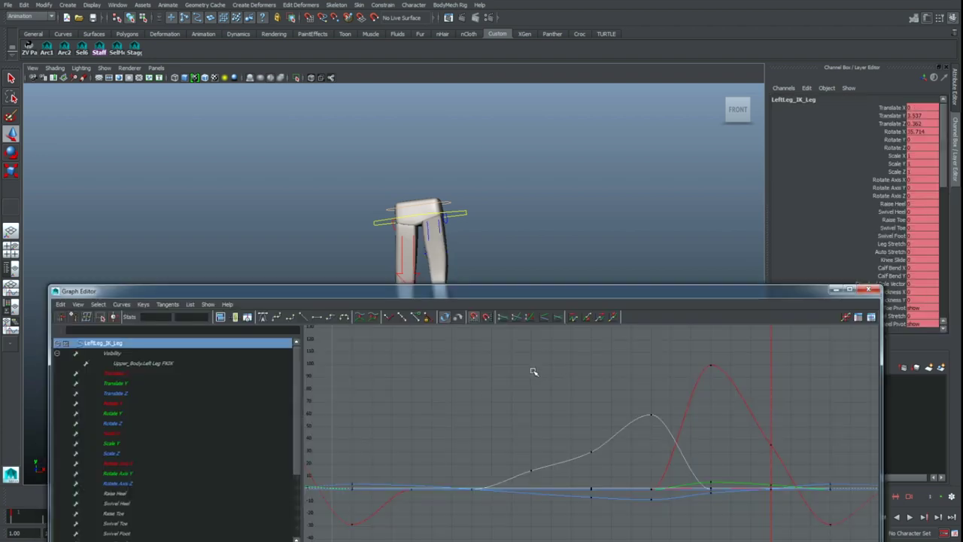
{"action": "left_click", "coordinate": [159, 375]}
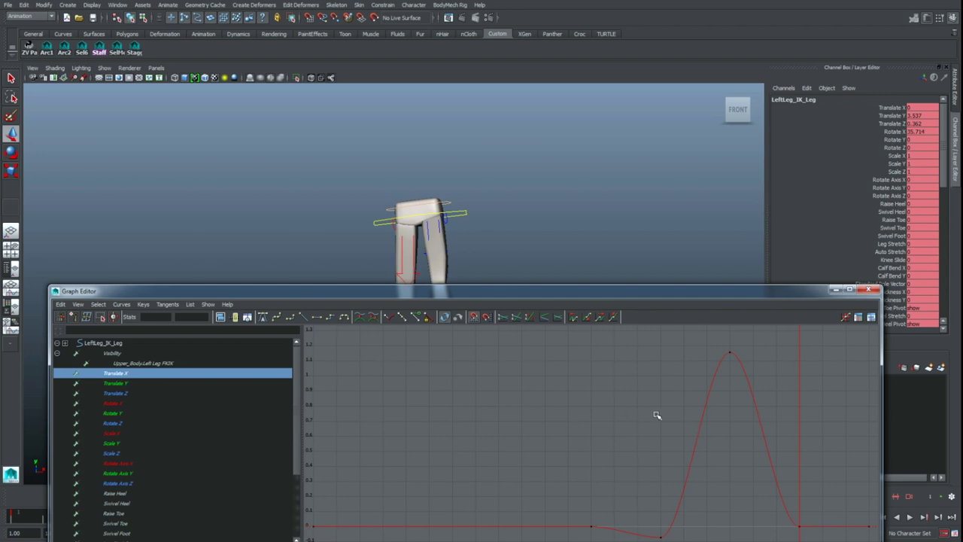
{"action": "left_click", "coordinate": [694, 494]}
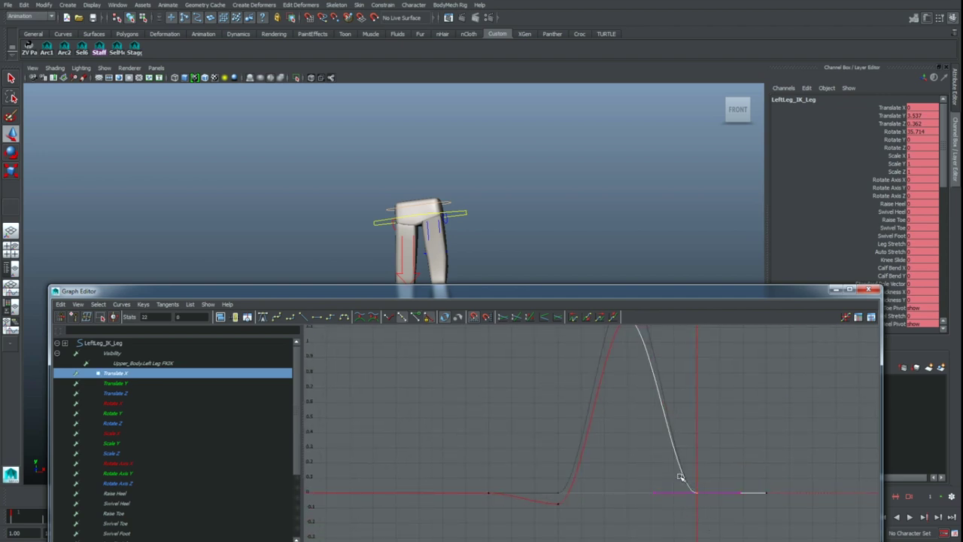
{"action": "key", "text": "Delete"}
{"action": "scroll", "coordinate": [678, 403], "scroll_direction": "down", "scroll_amount": 3}
{"action": "scroll", "coordinate": [662, 406], "scroll_direction": "up", "scroll_amount": 2}
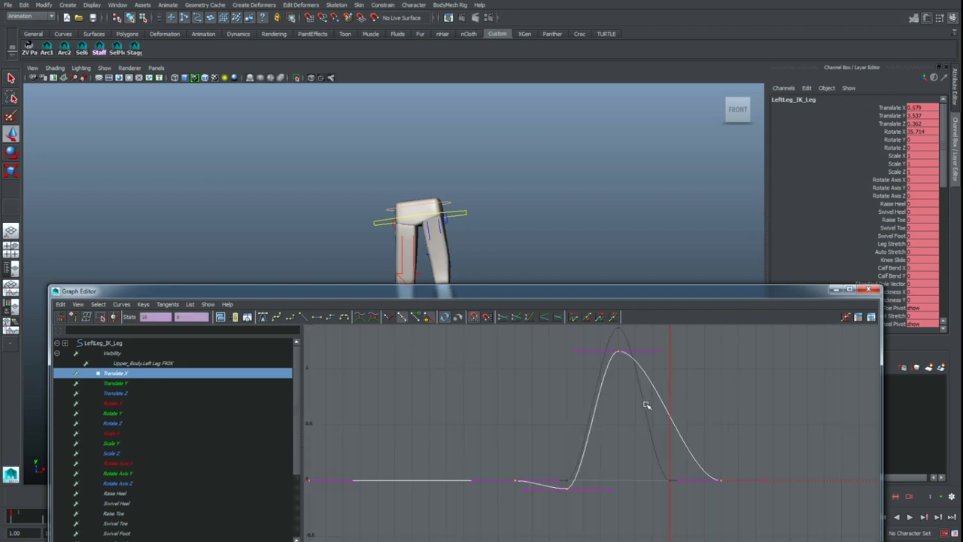
{"action": "scroll", "coordinate": [632, 403], "scroll_direction": "down", "scroll_amount": 3}
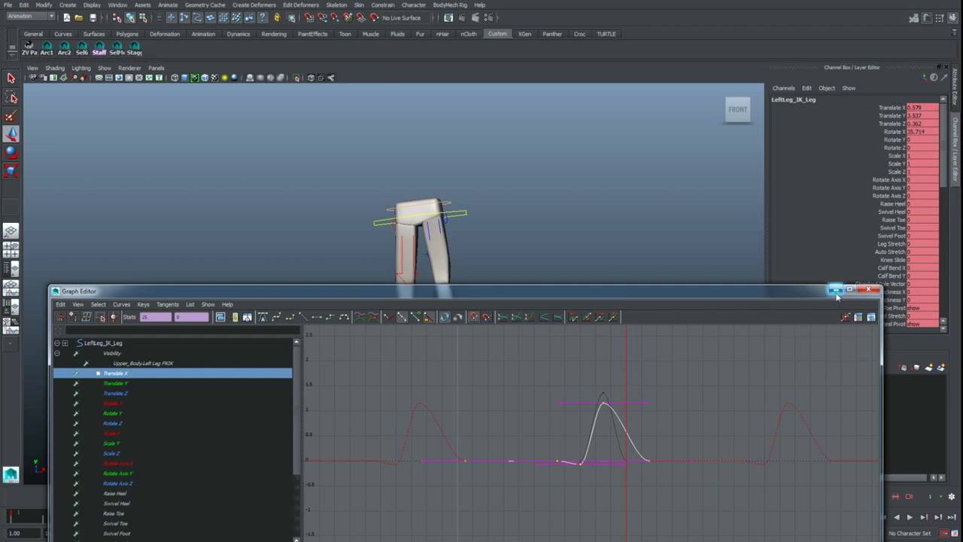
{"action": "left_click", "coordinate": [836, 290]}
Step: Play the walk cycle from the front to check the left foot's new sideways arc
{"action": "key", "text": "alt+v"}
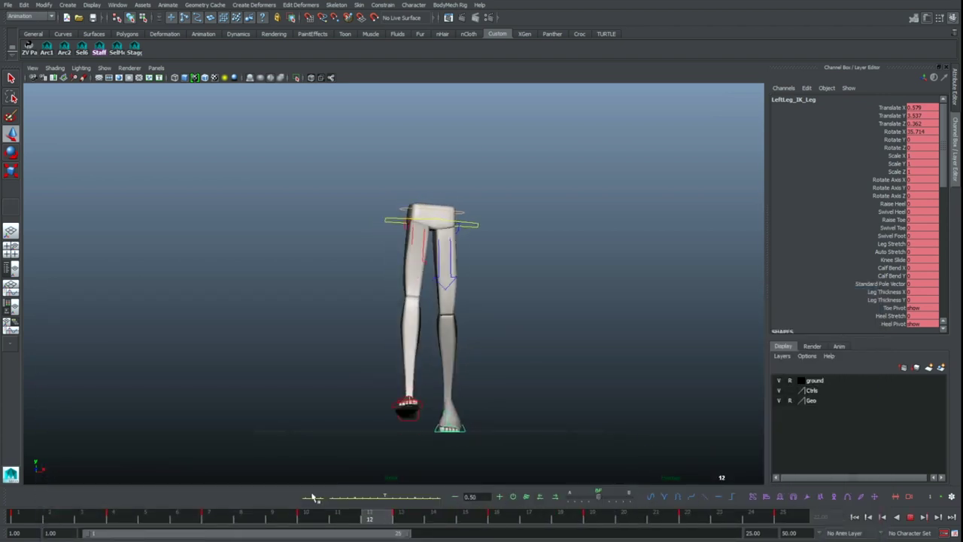
{"action": "key", "text": "alt+v"}
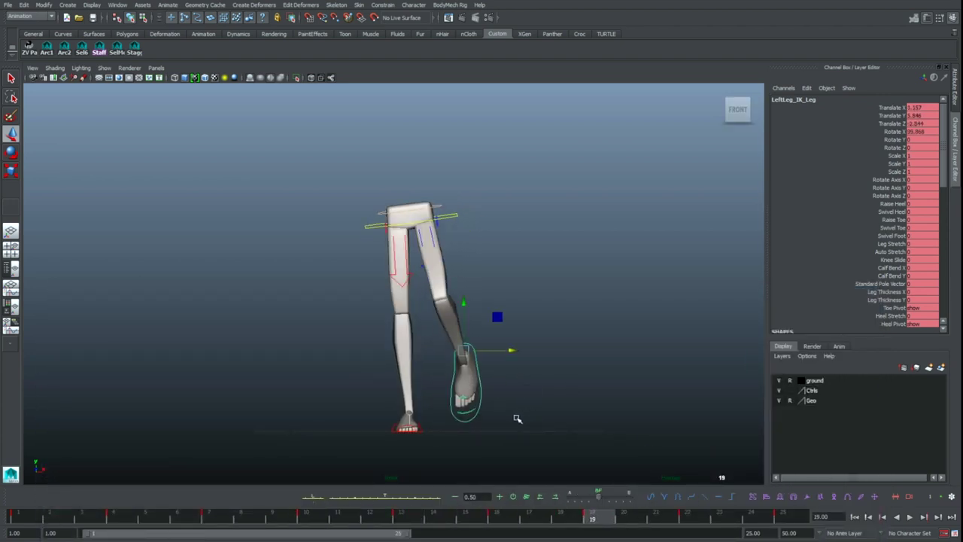
{"action": "key", "text": "alt+v"}
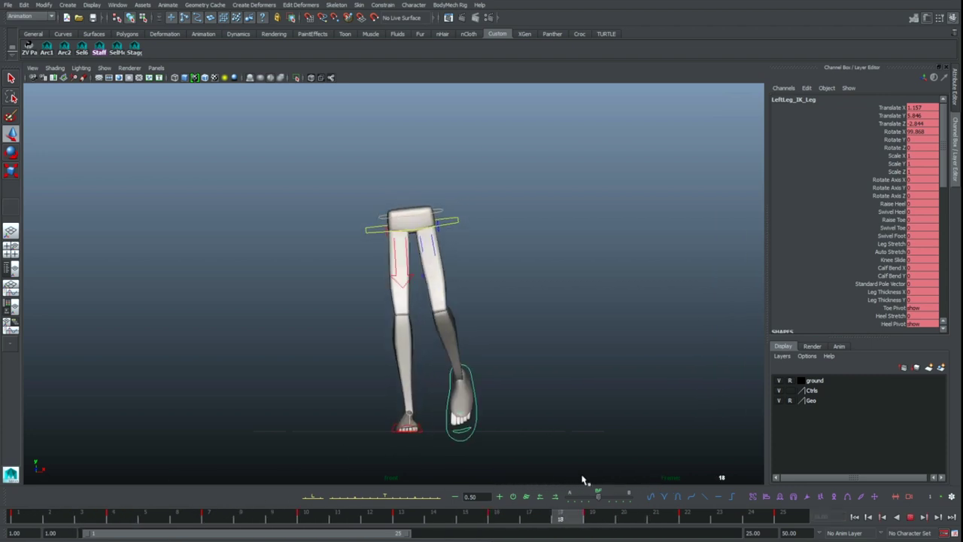
{"action": "key", "text": "alt+v"}
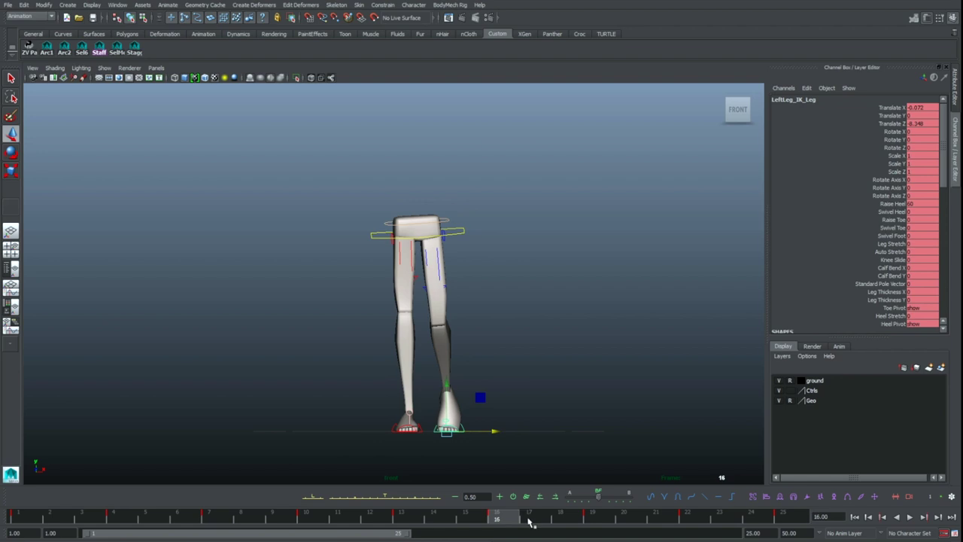
{"action": "key", "text": "alt+v"}
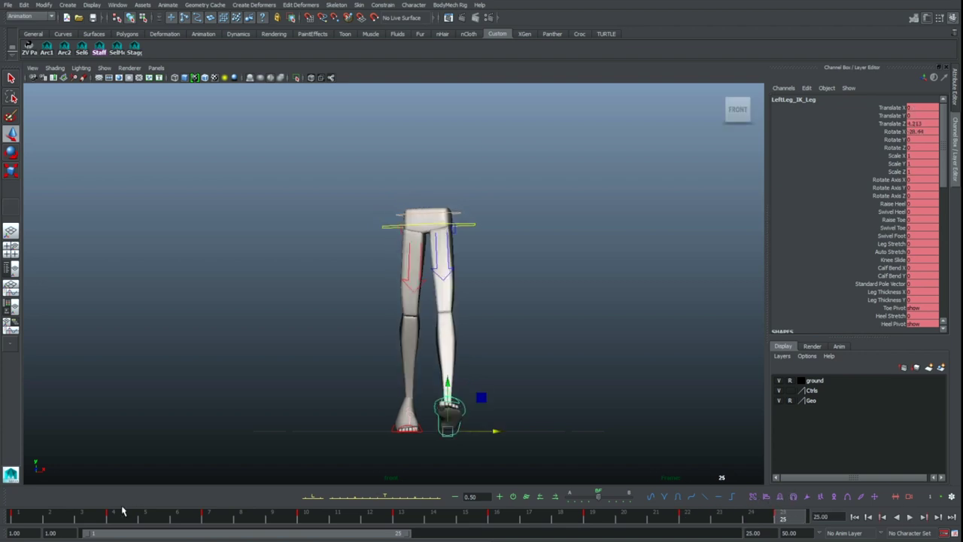
Step: Turn the left foot at frame 1 to a Rotate Y of 6.742, judging the angle from above in the perspective view
{"action": "left_click", "coordinate": [19, 518]}
{"action": "key", "text": "period"}
{"action": "key", "text": "comma"}
{"action": "key", "text": "period"}
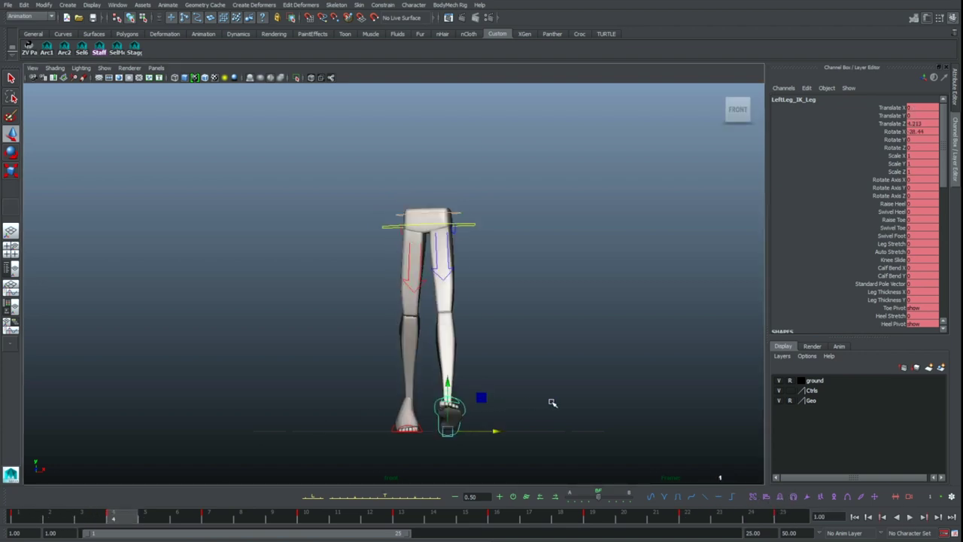
{"action": "key", "text": "comma"}
{"action": "key", "text": "e"}
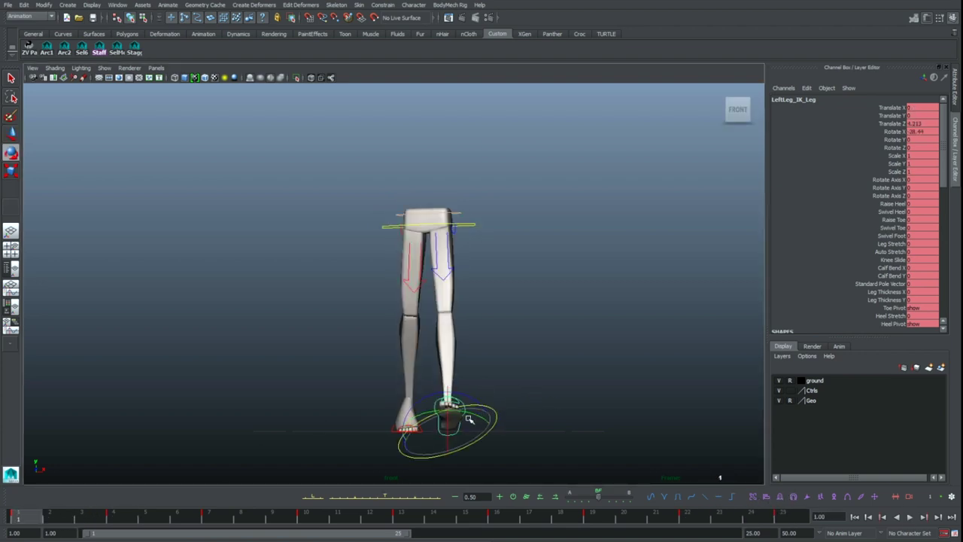
{"action": "left_click", "coordinate": [467, 422]}
{"action": "left_click", "coordinate": [436, 422]}
{"action": "key", "text": "space"}
{"action": "key", "text": "space"}
{"action": "left_click_drag", "start_coordinate": [511, 337], "coordinate": [460, 333], "text": "alt"}
{"action": "middle_click_drag", "start_coordinate": [558, 367], "coordinate": [535, 369], "text": "alt"}
{"action": "scroll", "coordinate": [493, 363], "scroll_direction": "up", "scroll_amount": 4}
{"action": "left_click_drag", "start_coordinate": [435, 356], "coordinate": [470, 345]}
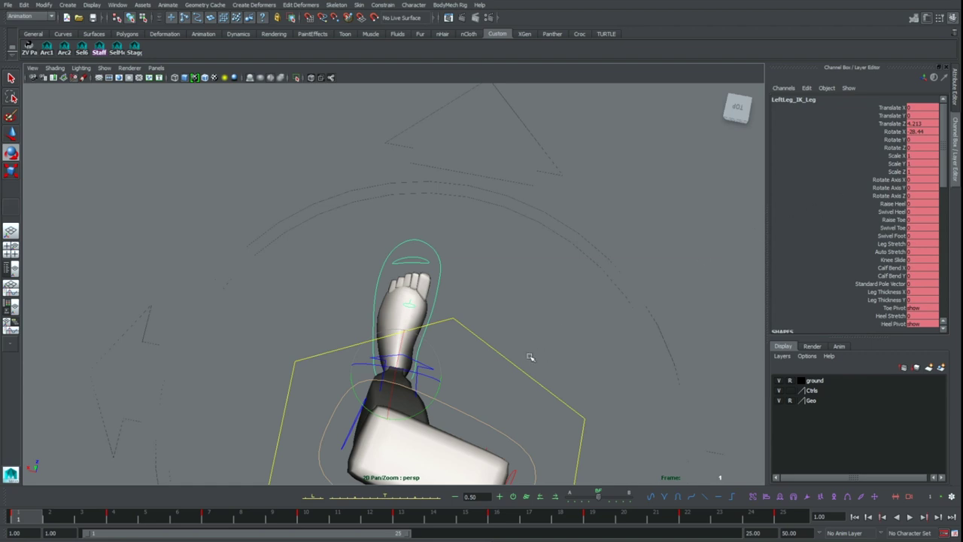
{"action": "left_click_drag", "start_coordinate": [413, 417], "coordinate": [417, 415]}
{"action": "left_click_drag", "start_coordinate": [506, 358], "coordinate": [550, 338], "text": "alt"}
Step: Set the left foot's Rotate Y to 0 at frame 4 so the planted foot points straight ahead
{"action": "key", "text": "period"}
{"action": "left_click_drag", "start_coordinate": [474, 355], "coordinate": [470, 390], "text": "alt"}
{"action": "right_click_drag", "start_coordinate": [514, 344], "coordinate": [462, 341], "text": "alt"}
{"action": "key", "text": "."}
{"action": "key", "text": "."}
{"action": "left_click_drag", "start_coordinate": [469, 384], "coordinate": [466, 382]}
{"action": "double_click", "coordinate": [931, 139]}
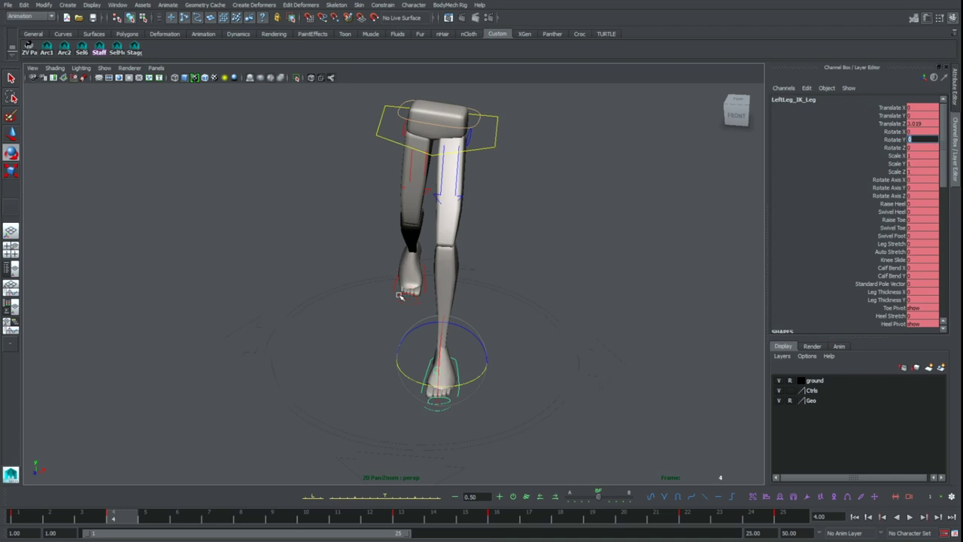
{"action": "left_click", "coordinate": [495, 370]}
{"action": "left_click", "coordinate": [458, 378]}
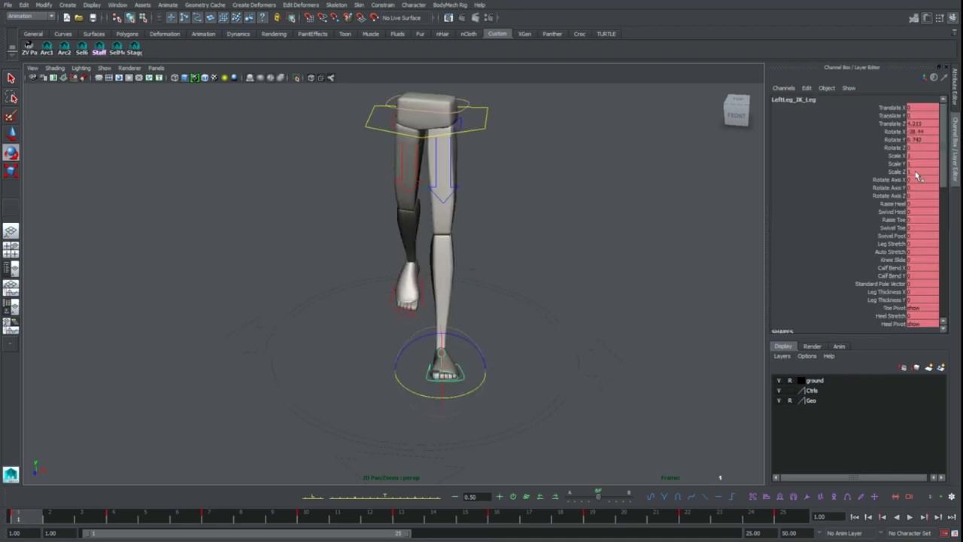
Step: Copy the left foot's Rotate Y value of 6.742 from frame 1 to frame 25 and scrub the start of the cycle
{"action": "mouse_move", "coordinate": [21, 514]}
{"action": "middle_mouse_down"}
{"action": "mouse_move", "coordinate": [413, 486]}
{"action": "mouse_move", "coordinate": [499, 508]}
{"action": "mouse_move", "coordinate": [22, 515]}
{"action": "mouse_move", "coordinate": [877, 482]}
{"action": "mouse_move", "coordinate": [870, 468]}
{"action": "middle_mouse_up"}
{"action": "left_click", "coordinate": [897, 140]}
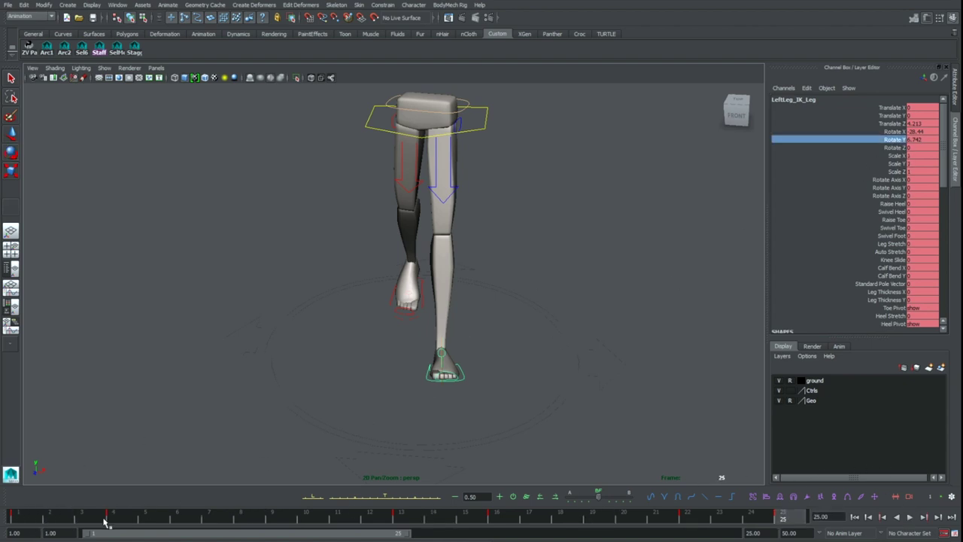
{"action": "left_click_drag", "start_coordinate": [24, 520], "coordinate": [118, 521]}
Step: Play the walk cycle in perspective and front views to examine the left foot's turn
{"action": "key", "text": "alt+v"}
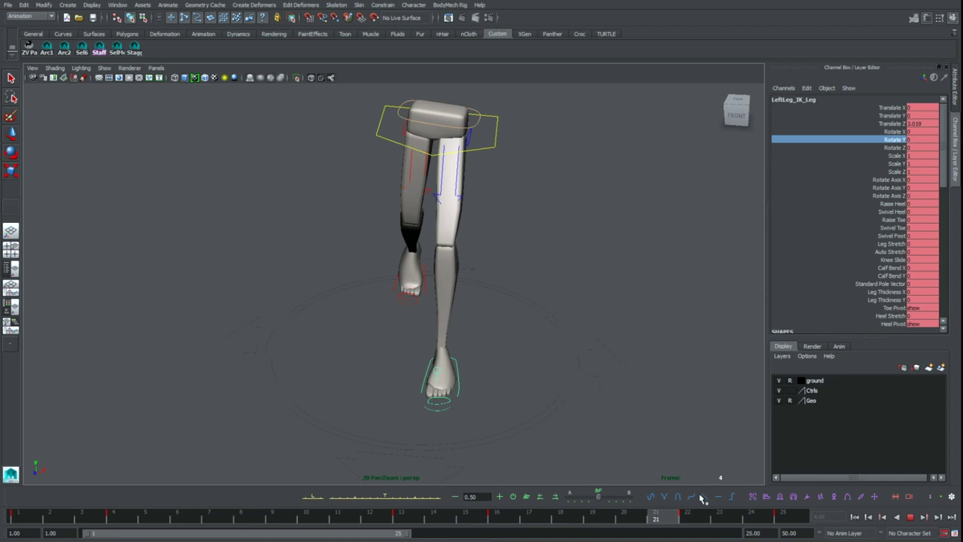
{"action": "key", "text": "alt+v"}
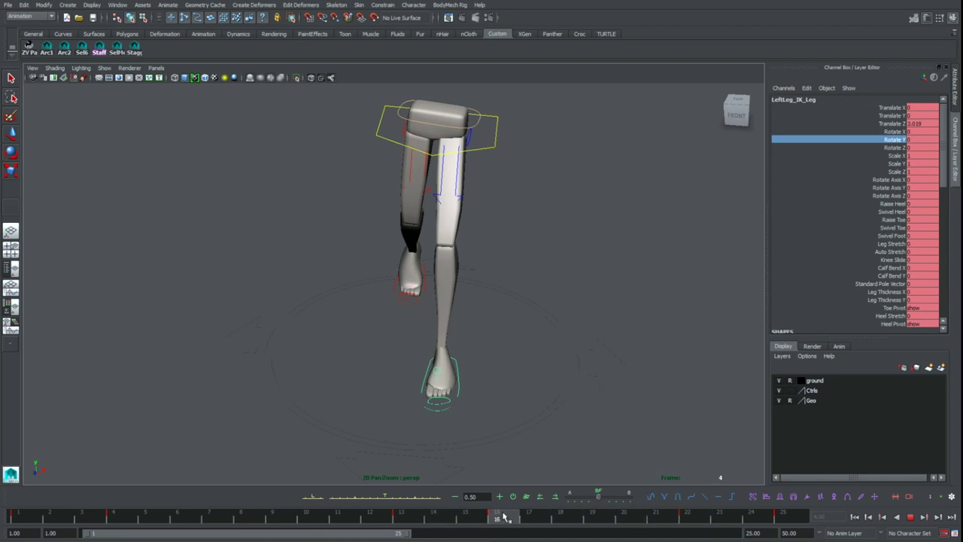
{"action": "key", "text": "alt+v"}
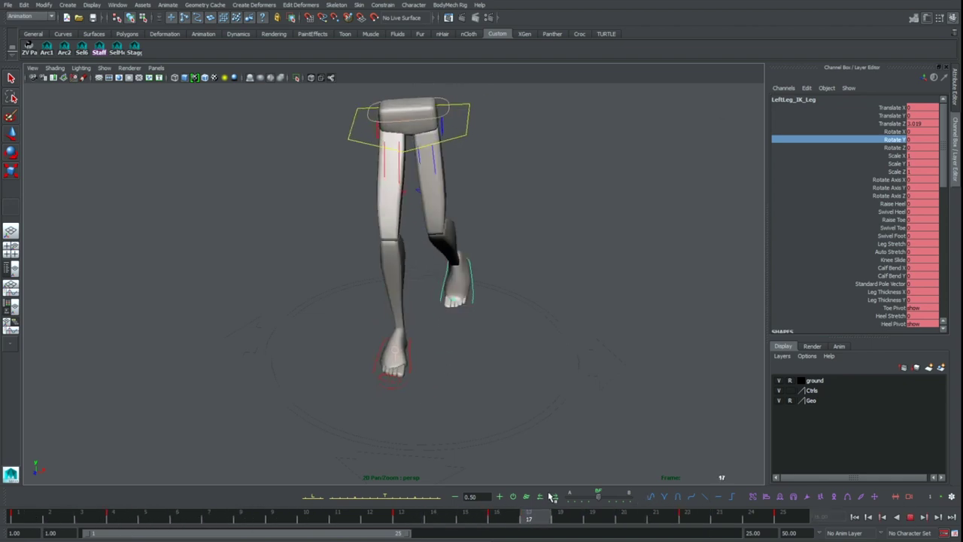
{"action": "key", "text": "alt+b"}
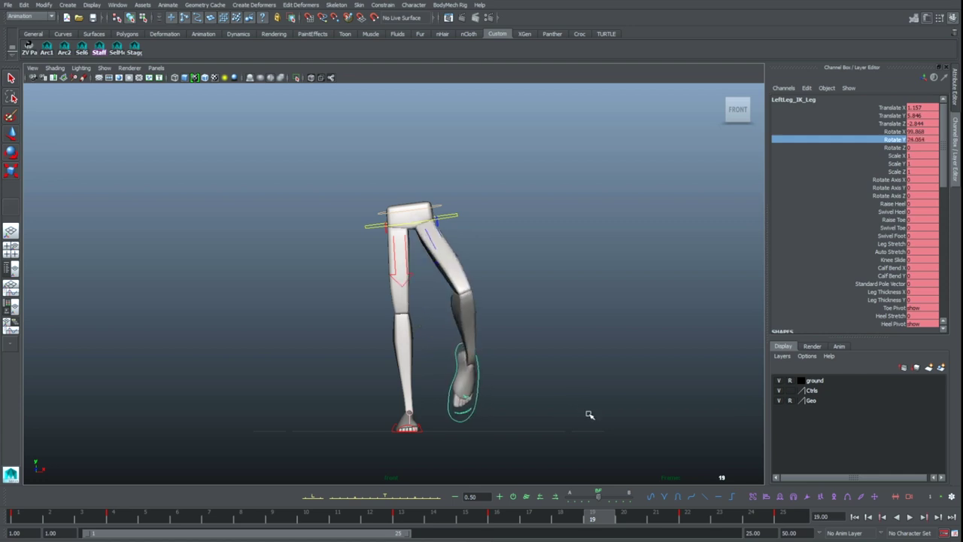
{"action": "key", "text": "alt+v"}
Step: Rotate the left foot outward at frame 19 to a Rotate Z of 13.158 and scrub from frame 16 to check it
{"action": "left_click", "coordinate": [893, 148]}
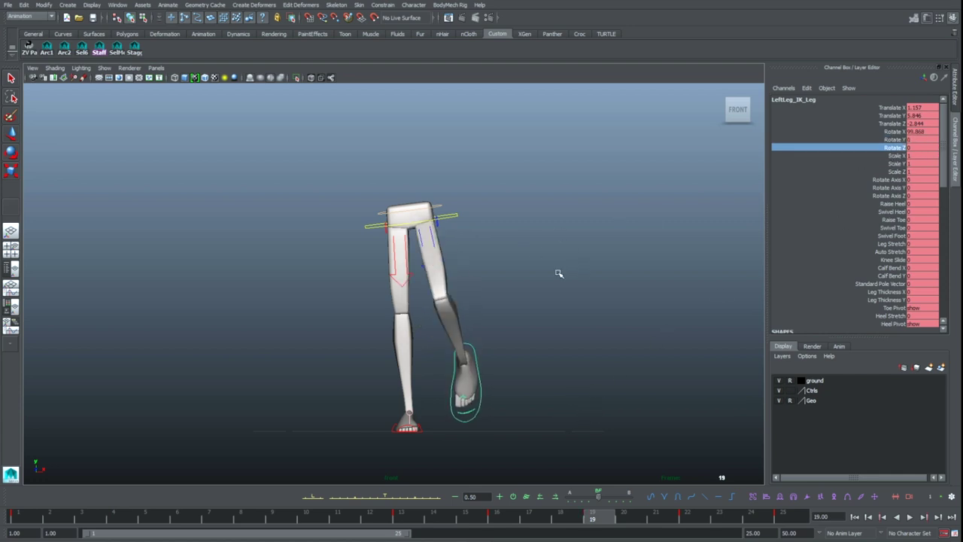
{"action": "key", "text": "e"}
{"action": "left_click_drag", "start_coordinate": [456, 307], "coordinate": [465, 309]}
{"action": "key", "text": "comma"}
{"action": "key", "text": "period"}
{"action": "left_click_drag", "start_coordinate": [499, 519], "coordinate": [592, 519]}
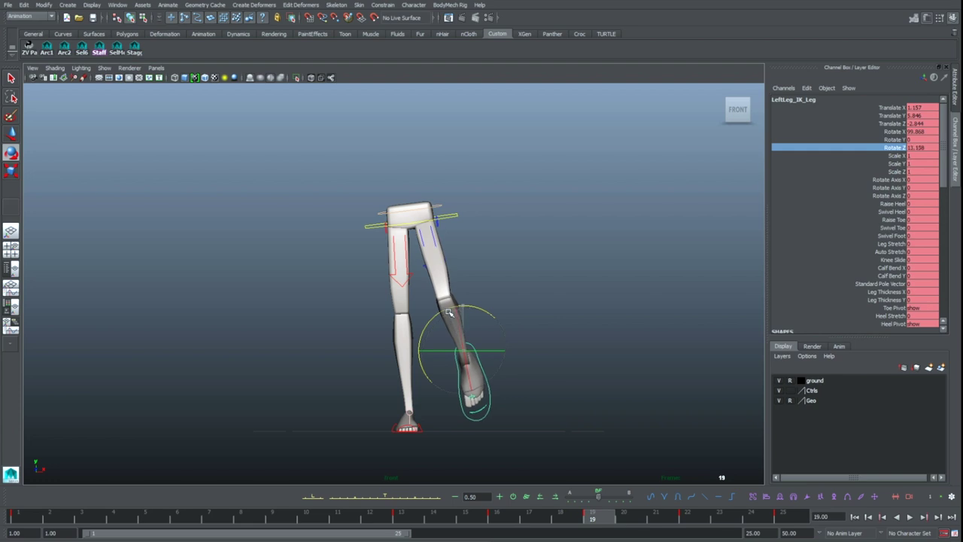
Step: Adjust the left foot's Rotate Z at frame 22 to angle the foot outward
{"action": "key", "text": "."}
{"action": "middle_click_drag", "start_coordinate": [568, 336], "coordinate": [617, 301]}
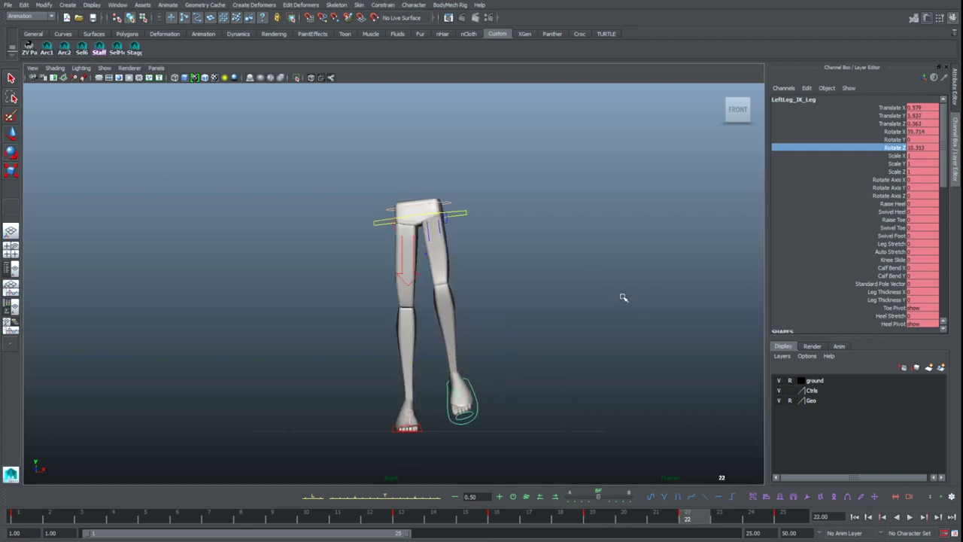
{"action": "middle_click_drag", "start_coordinate": [638, 309], "coordinate": [634, 304]}
Step: Readjust the left foot's Rotate Z at frame 19 to about 8.65 and check the motion from frame 16
{"action": "key", "text": "."}
{"action": "key", "text": "."}
{"action": "key", "text": "."}
{"action": "left_click_drag", "start_coordinate": [644, 521], "coordinate": [593, 520]}
{"action": "middle_click_drag", "start_coordinate": [593, 429], "coordinate": [584, 432]}
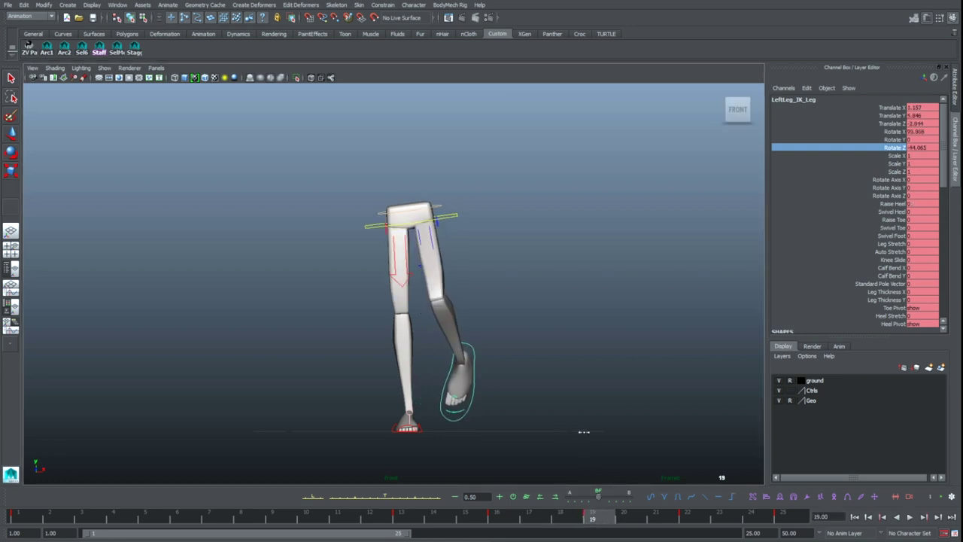
{"action": "key", "text": "alt+v"}
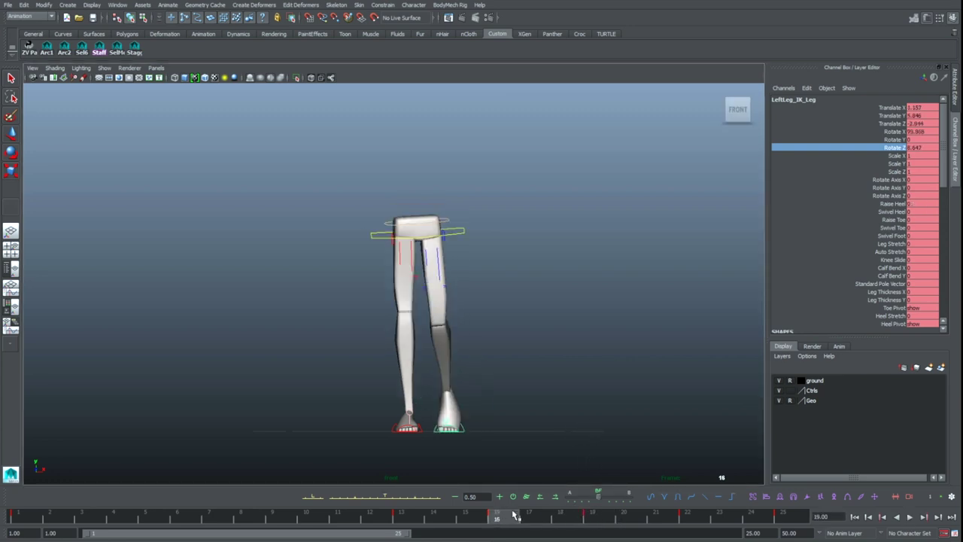
Step: Play and scrub the walk cycle through frame 25 in the front view to check the left foot's swing
{"action": "key", "text": "alt+v"}
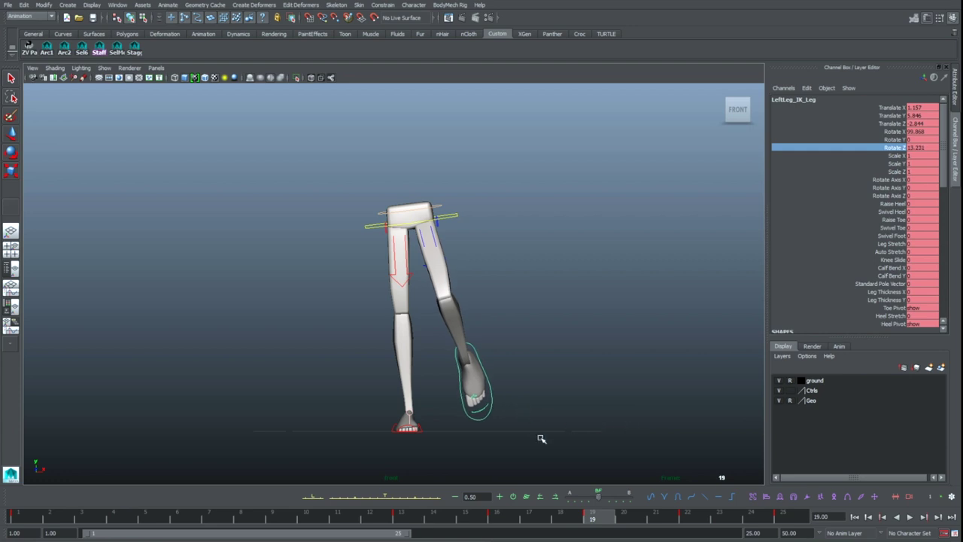
{"action": "left_click_drag", "start_coordinate": [591, 525], "coordinate": [783, 515]}
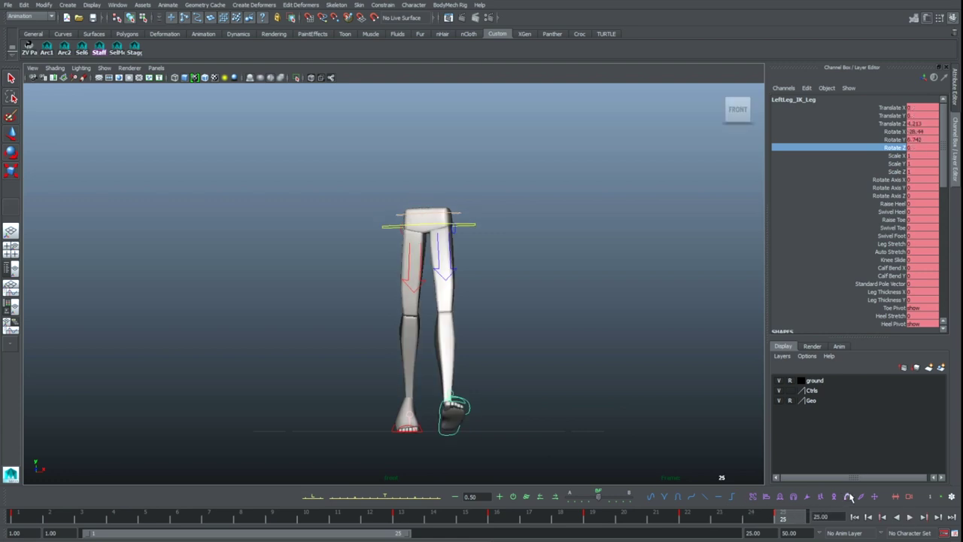
{"action": "left_click", "coordinate": [910, 517]}
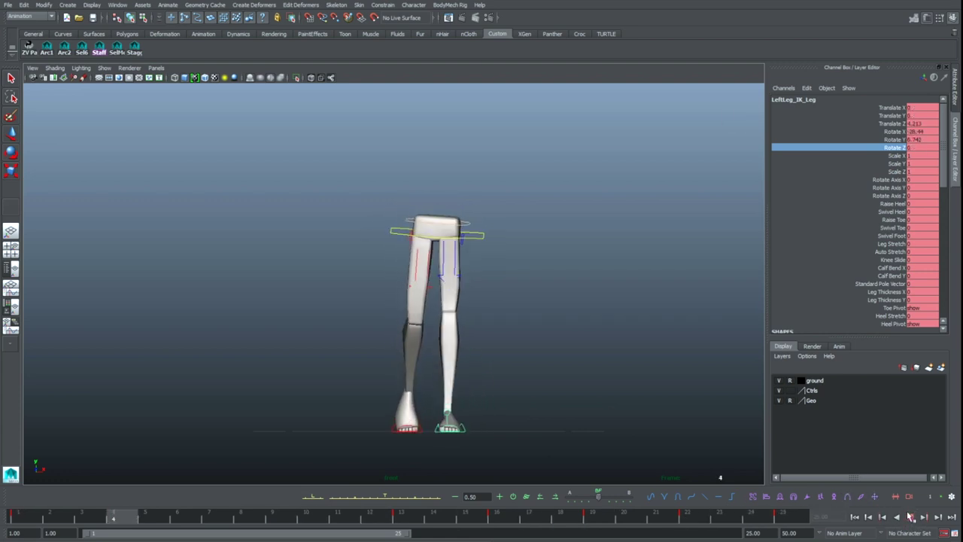
Step: Adjust the left foot's Z rotation at frame 18 and compare it with the neighbouring keys
{"action": "left_click_drag", "start_coordinate": [513, 517], "coordinate": [560, 512]}
{"action": "left_click_drag", "start_coordinate": [471, 328], "coordinate": [463, 406]}
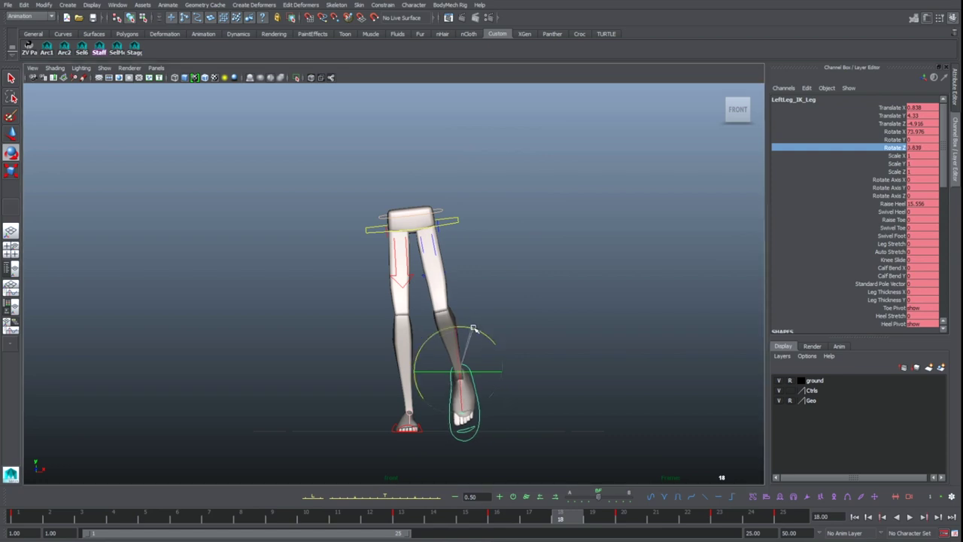
{"action": "key", "text": "comma"}
{"action": "key", "text": "period"}
Step: Rotate the left foot outward at frame 20 to a Rotate Z of about 14.4 and compare the adjacent keys
{"action": "left_click_drag", "start_coordinate": [524, 519], "coordinate": [629, 510]}
{"action": "left_click_drag", "start_coordinate": [477, 314], "coordinate": [480, 317]}
{"action": "key", "text": "comma"}
{"action": "key", "text": "period"}
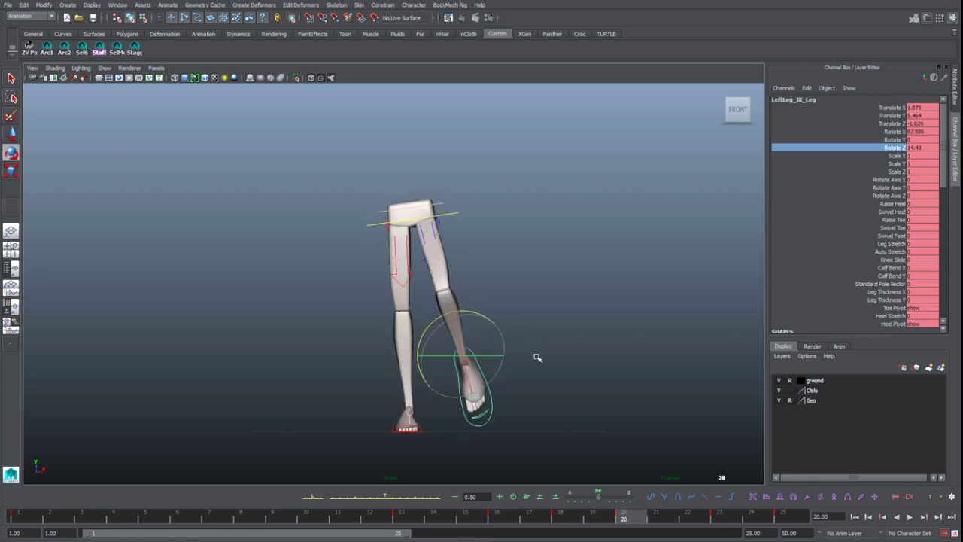
Step: Examine the left foot's swing from above in the perspective view, scrubbing to frame 25 and flipping between its keys
{"action": "left_click_drag", "start_coordinate": [581, 506], "coordinate": [724, 512]}
{"action": "key", "text": "space"}
{"action": "key", "text": "space"}
{"action": "left_click_drag", "start_coordinate": [585, 265], "coordinate": [457, 364], "text": "alt"}
{"action": "key", "text": "ctrl+z"}
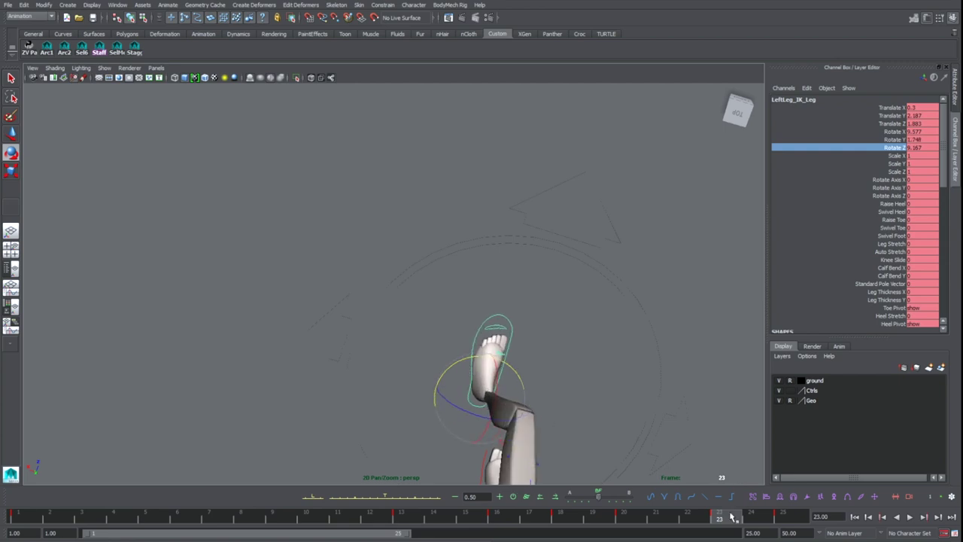
{"action": "left_click_drag", "start_coordinate": [733, 518], "coordinate": [778, 514]}
{"action": "left_click_drag", "start_coordinate": [682, 414], "coordinate": [653, 365], "text": "alt"}
{"action": "key", "text": "comma"}
{"action": "left_click_drag", "start_coordinate": [524, 313], "coordinate": [464, 342], "text": "alt"}
{"action": "key", "text": "period"}
{"action": "key", "text": "comma"}
{"action": "key", "text": "comma"}
{"action": "key", "text": "period"}
{"action": "key", "text": "comma"}
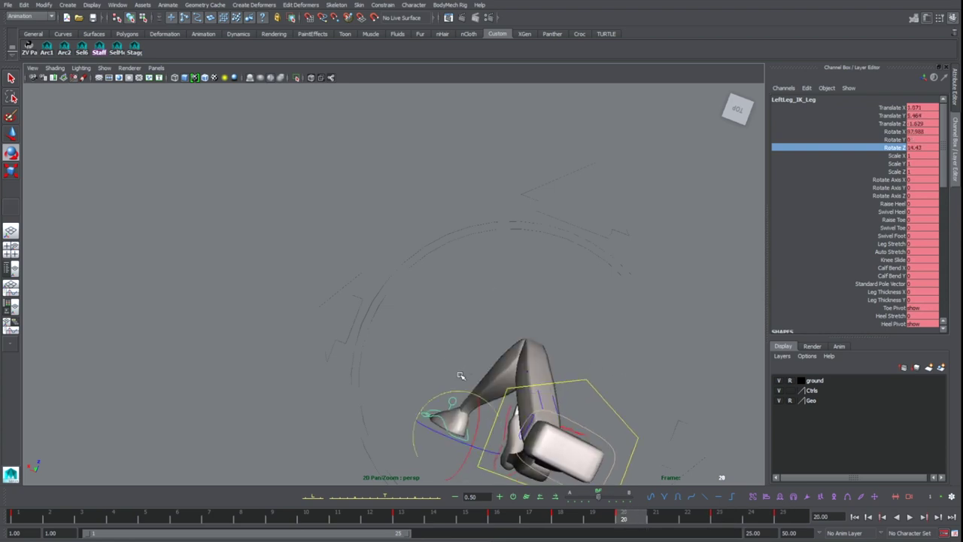
Step: Readjust the left foot's rotation at frame 20 in the perspective view and step through the following frames to check it
{"action": "left_click_drag", "start_coordinate": [475, 383], "coordinate": [475, 406], "text": "alt"}
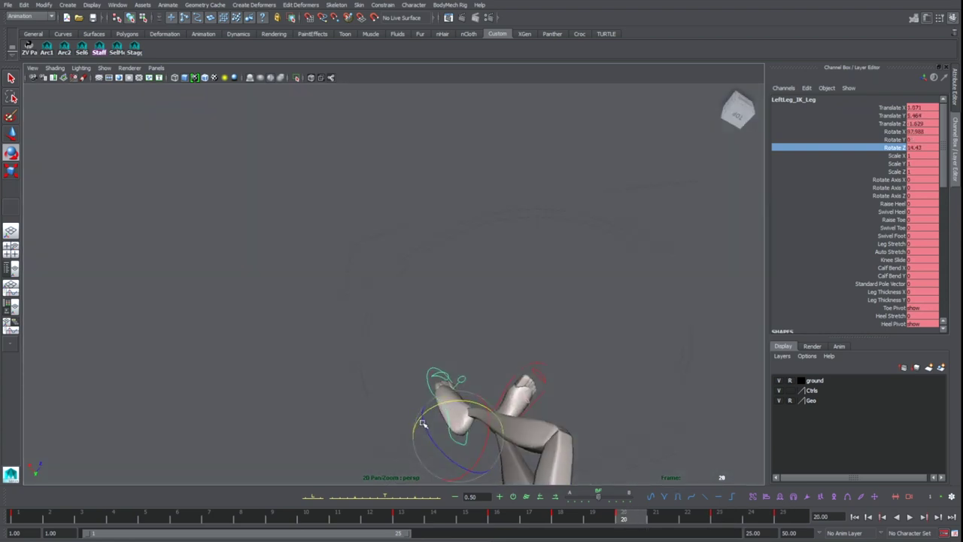
{"action": "left_click_drag", "start_coordinate": [423, 423], "coordinate": [426, 436]}
{"action": "key", "text": "alt+period"}
{"action": "key", "text": "alt+period"}
{"action": "key", "text": "alt+period"}
{"action": "key", "text": "alt+period"}
{"action": "left_click_drag", "start_coordinate": [541, 393], "coordinate": [693, 241], "text": "alt"}
{"action": "key", "text": "alt+period"}
{"action": "key", "text": "alt+period"}
{"action": "key", "text": "alt+period"}
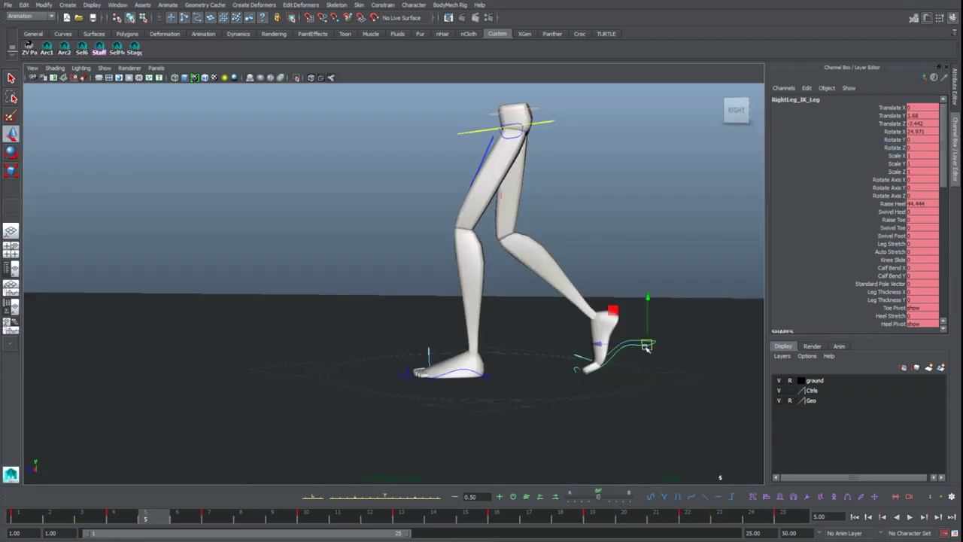
Step: Examine the right foot's push-off at frames 4 and 5 up close in the side view
{"action": "left_click_drag", "start_coordinate": [646, 348], "coordinate": [555, 378], "text": "alt"}
{"action": "right_click_drag", "start_coordinate": [555, 379], "coordinate": [570, 362], "text": "alt"}
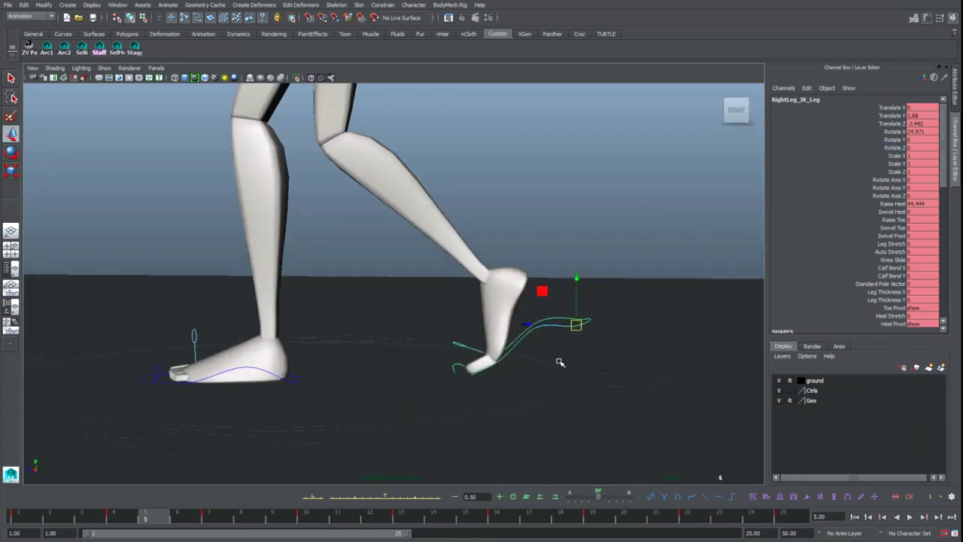
{"action": "key", "text": "alt+v"}
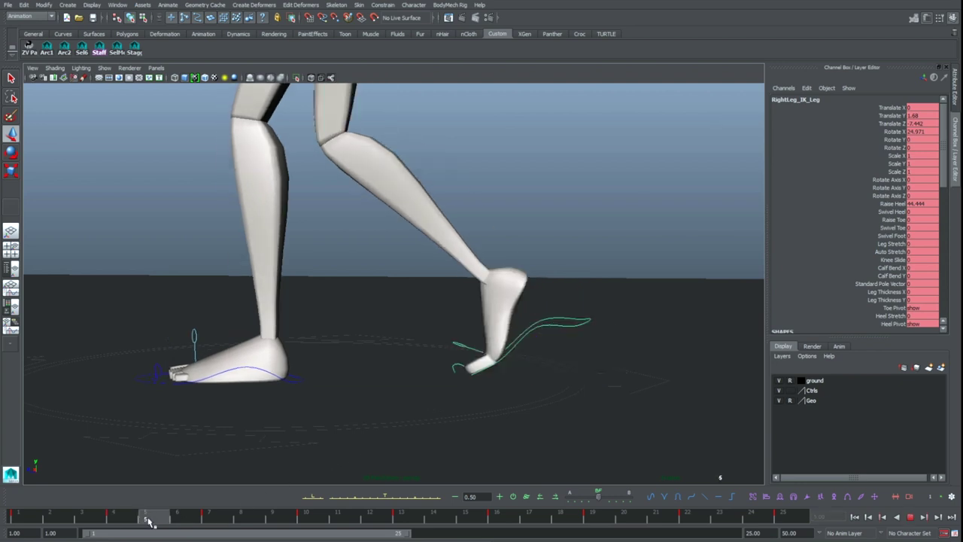
{"action": "left_click", "coordinate": [131, 520]}
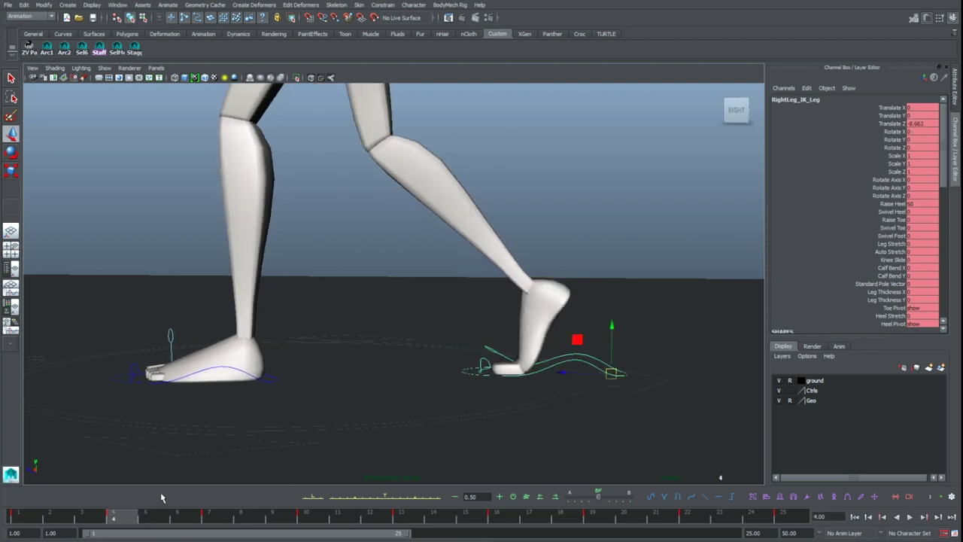
{"action": "right_click_drag", "start_coordinate": [402, 400], "coordinate": [419, 396], "text": "alt"}
{"action": "middle_click_drag", "start_coordinate": [419, 396], "coordinate": [428, 405], "text": "alt"}
{"action": "key", "text": "alt+period"}
{"action": "key", "text": "alt+comma"}
{"action": "key", "text": "alt+period"}
Step: Compare the right foot's Raise Heel and pose across frames 4, 5 and 7 in the side view
{"action": "left_click", "coordinate": [894, 205]}
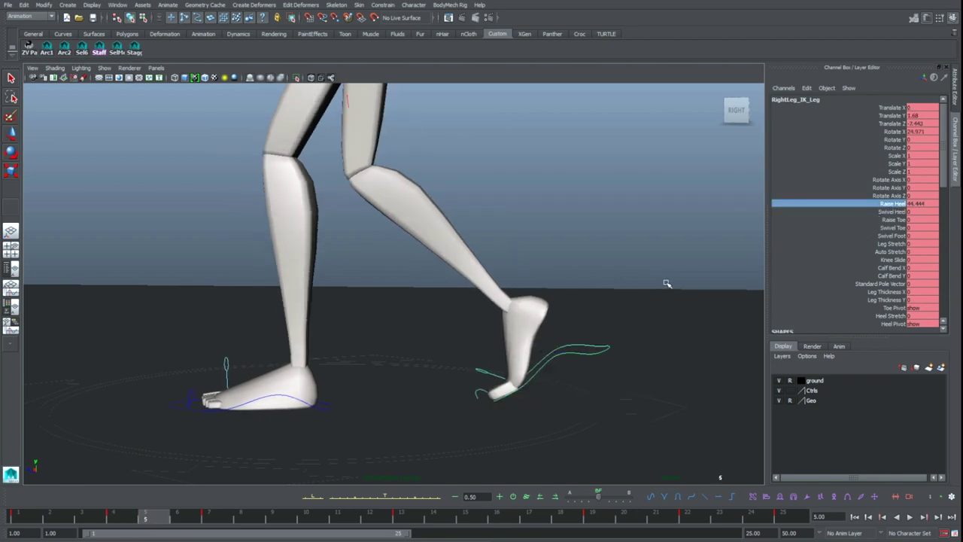
{"action": "key", "text": "alt+comma"}
{"action": "left_click", "coordinate": [208, 513]}
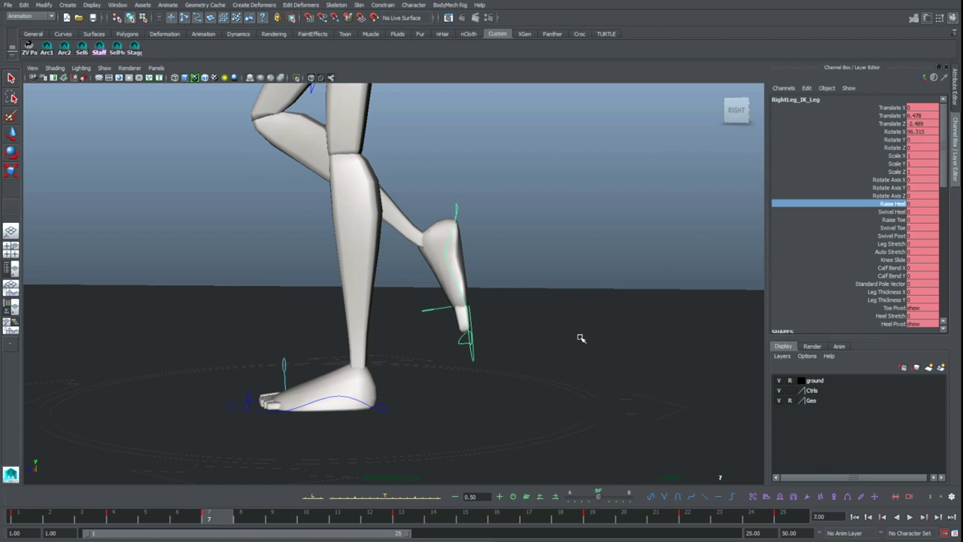
{"action": "right_click_drag", "start_coordinate": [570, 316], "coordinate": [533, 323], "text": "alt"}
{"action": "middle_click_drag", "start_coordinate": [533, 323], "coordinate": [548, 344], "text": "alt"}
{"action": "right_click_drag", "start_coordinate": [549, 344], "coordinate": [788, 241], "text": "alt"}
{"action": "key", "text": "comma"}
{"action": "key", "text": "period"}
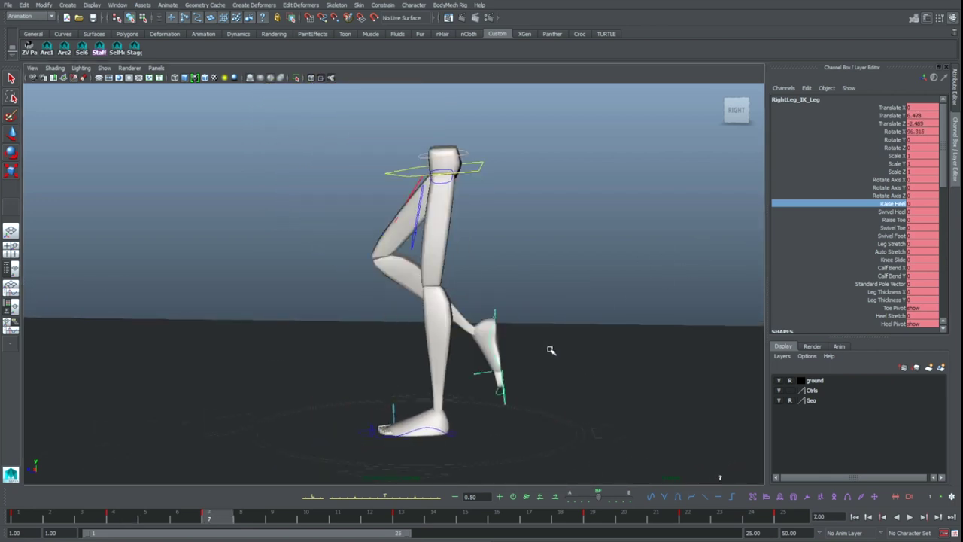
{"action": "key", "text": "comma"}
{"action": "scroll", "coordinate": [606, 382], "scroll_direction": "up", "scroll_amount": 5}
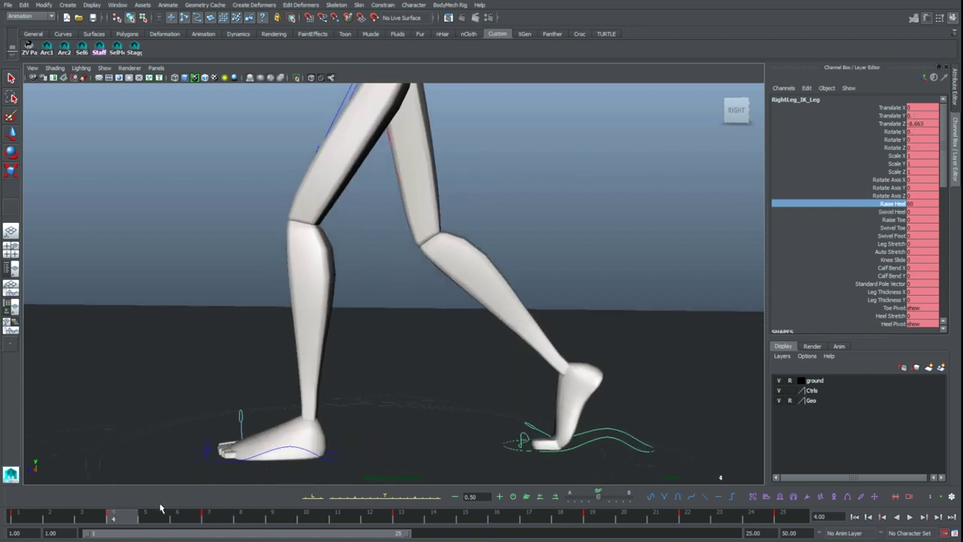
Step: Try reducing the right foot's Raise Heel at frame 4, and undo the change
{"action": "mouse_move", "coordinate": [123, 519]}
{"action": "left_mouse_down"}
{"action": "mouse_move", "coordinate": [183, 517]}
{"action": "mouse_move", "coordinate": [124, 518]}
{"action": "left_mouse_up"}
{"action": "middle_click_drag", "start_coordinate": [651, 297], "coordinate": [643, 333]}
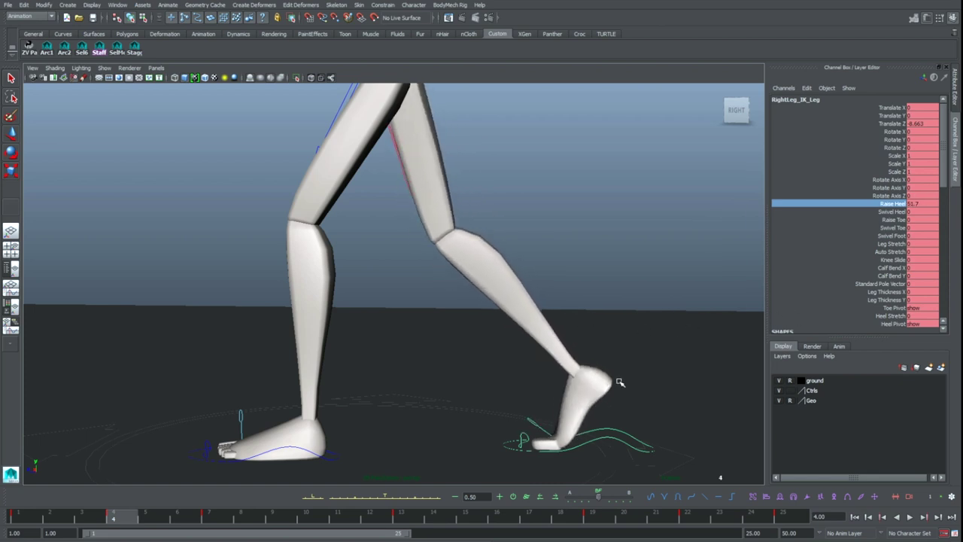
{"action": "key", "text": "ctrl+z"}
{"action": "key", "text": "ctrl+z"}
{"action": "key", "text": "ctrl+z"}
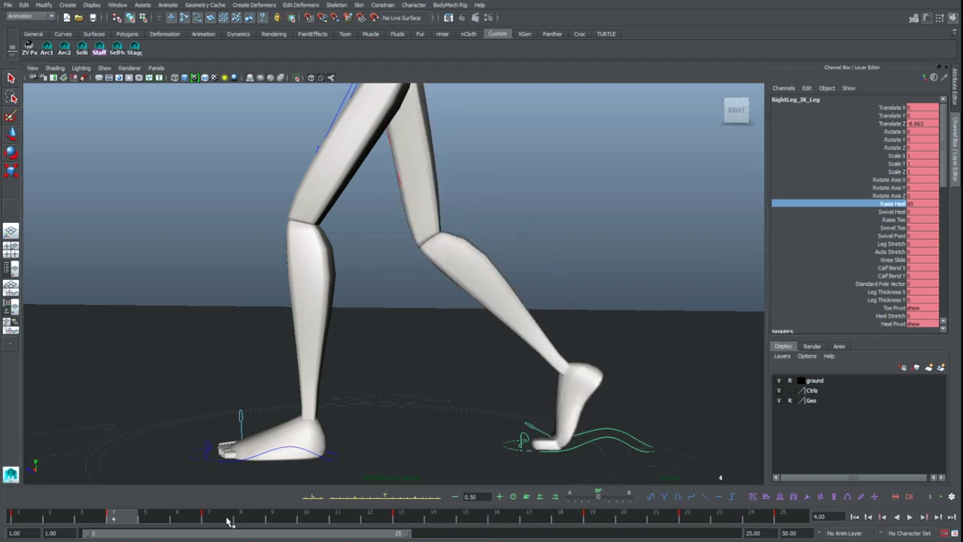
Step: Carry the right foot's frame 4 pose over to frame 5 and set its Raise Heel to 0 there
{"action": "left_click", "coordinate": [209, 517]}
{"action": "left_click", "coordinate": [475, 270]}
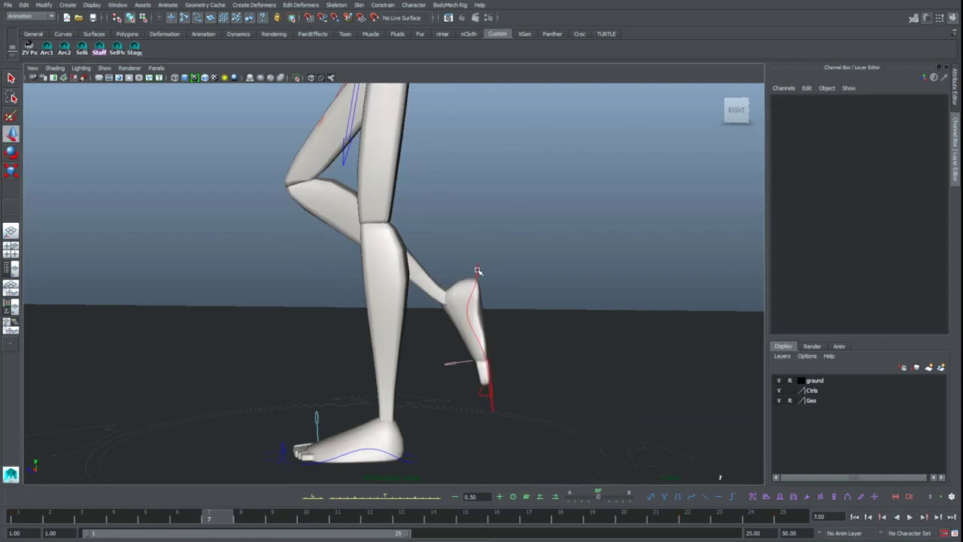
{"action": "left_click", "coordinate": [478, 271]}
{"action": "key", "text": "e"}
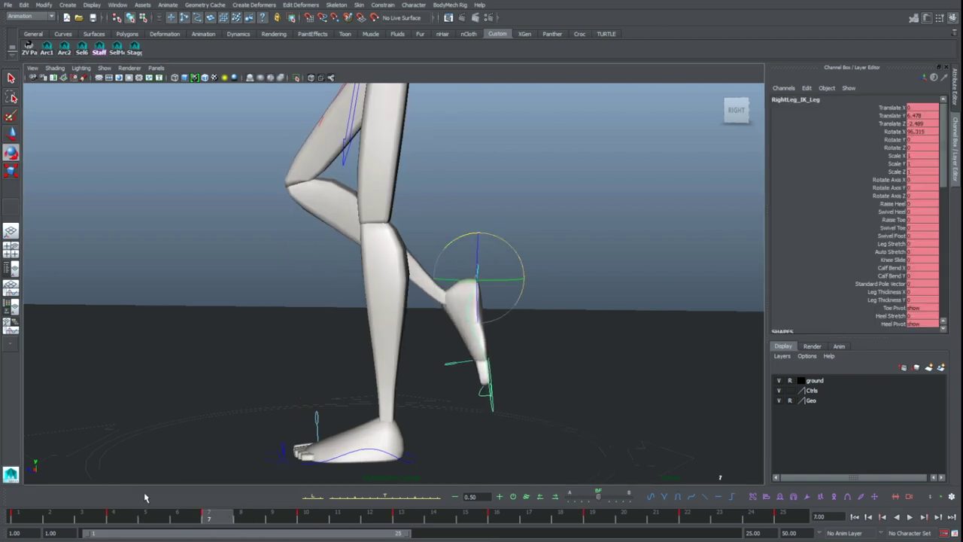
{"action": "left_click_drag", "start_coordinate": [122, 519], "coordinate": [135, 516]}
{"action": "key", "text": "q"}
{"action": "left_click", "coordinate": [651, 337]}
{"action": "left_click", "coordinate": [600, 434]}
{"action": "mouse_move", "coordinate": [120, 518]}
{"action": "left_mouse_down"}
{"action": "mouse_move", "coordinate": [157, 524]}
{"action": "mouse_move", "coordinate": [144, 522]}
{"action": "left_mouse_up"}
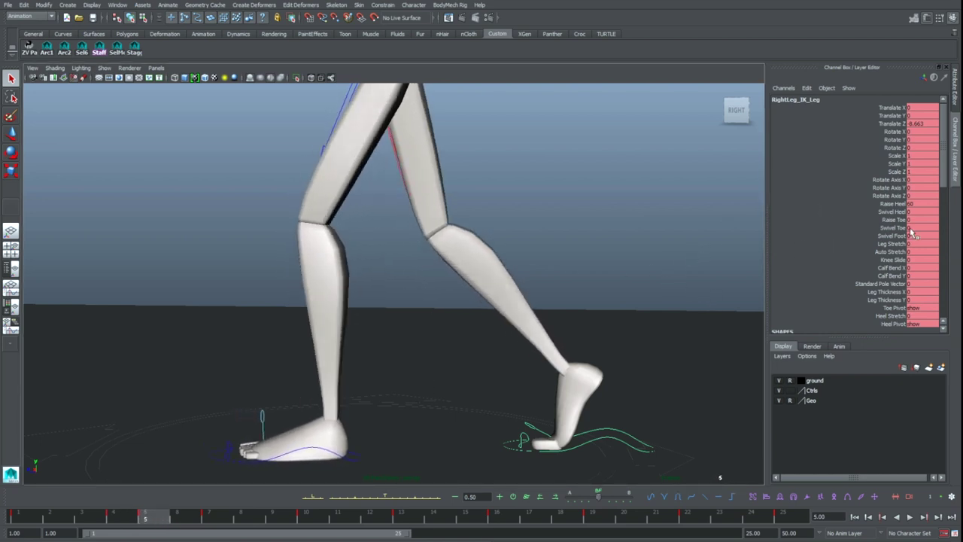
{"action": "key", "text": "Return"}
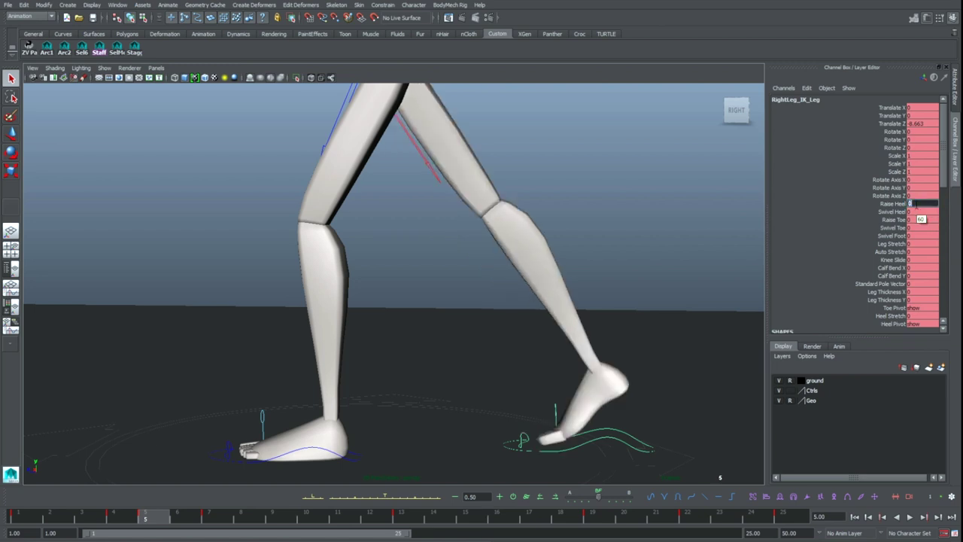
Step: Rotate the right foot at frame 5 to a Rotate X of 90.241 and lift it to a Translate Y of about 5
{"action": "left_click", "coordinate": [631, 434]}
{"action": "left_click", "coordinate": [615, 435]}
{"action": "key", "text": "e"}
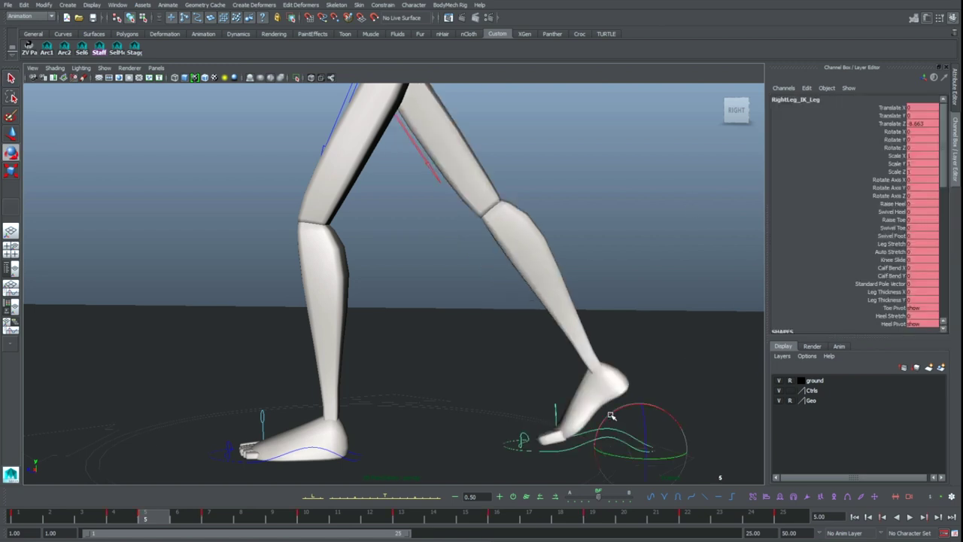
{"action": "left_click_drag", "start_coordinate": [661, 407], "coordinate": [555, 402]}
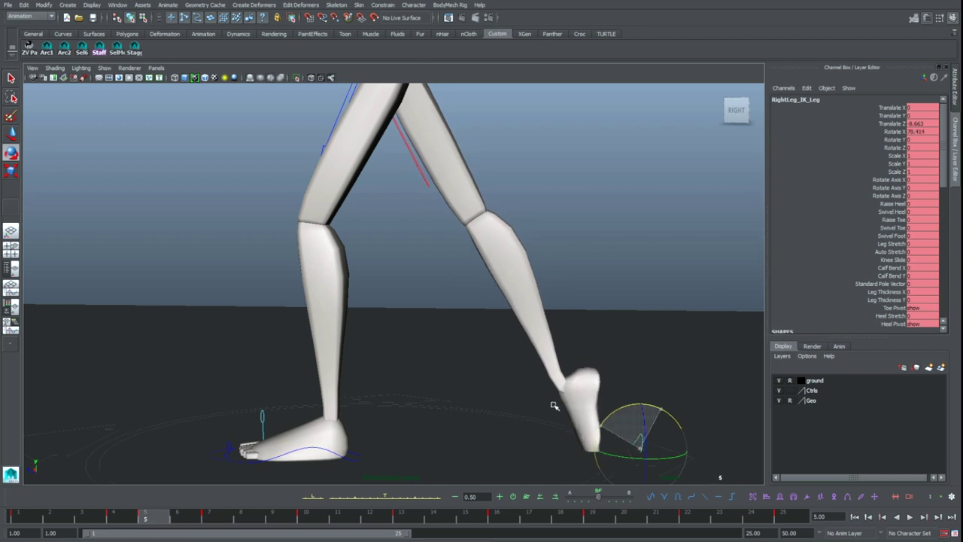
{"action": "key", "text": "w"}
{"action": "left_click_drag", "start_coordinate": [641, 402], "coordinate": [643, 270]}
{"action": "left_click", "coordinate": [670, 283]}
{"action": "left_click", "coordinate": [635, 343]}
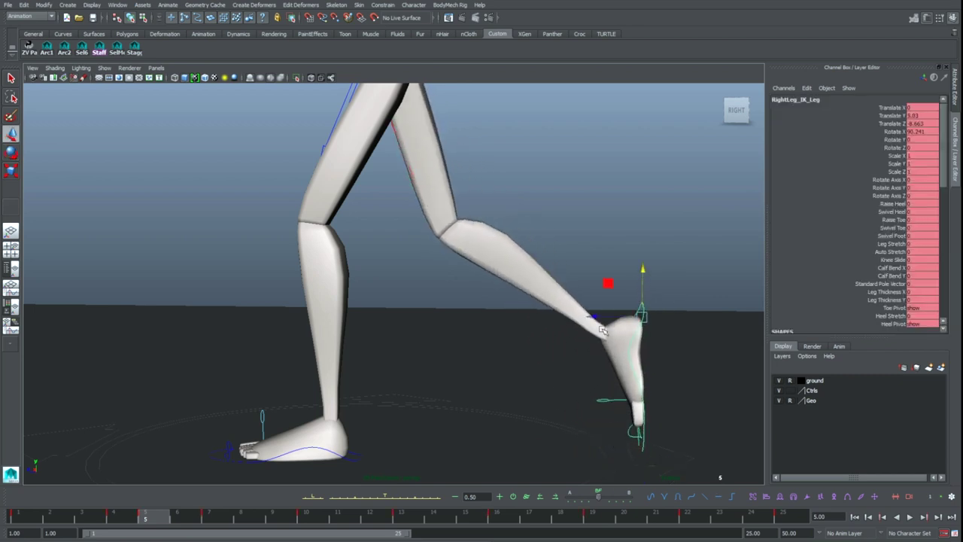
Step: Move the right foot forward and down at frame 5 to about 4.11 in Translate Y and -5.5 in Translate Z
{"action": "left_click_drag", "start_coordinate": [594, 317], "coordinate": [510, 316]}
{"action": "key", "text": "comma"}
{"action": "key", "text": "period"}
{"action": "left_click_drag", "start_coordinate": [565, 271], "coordinate": [564, 290]}
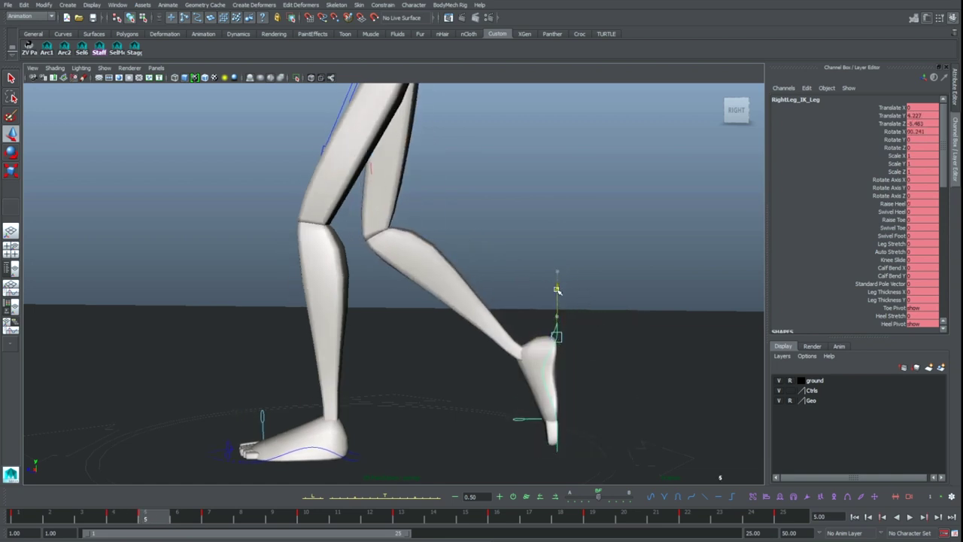
{"action": "key", "text": "alt+comma"}
{"action": "key", "text": "alt+period"}
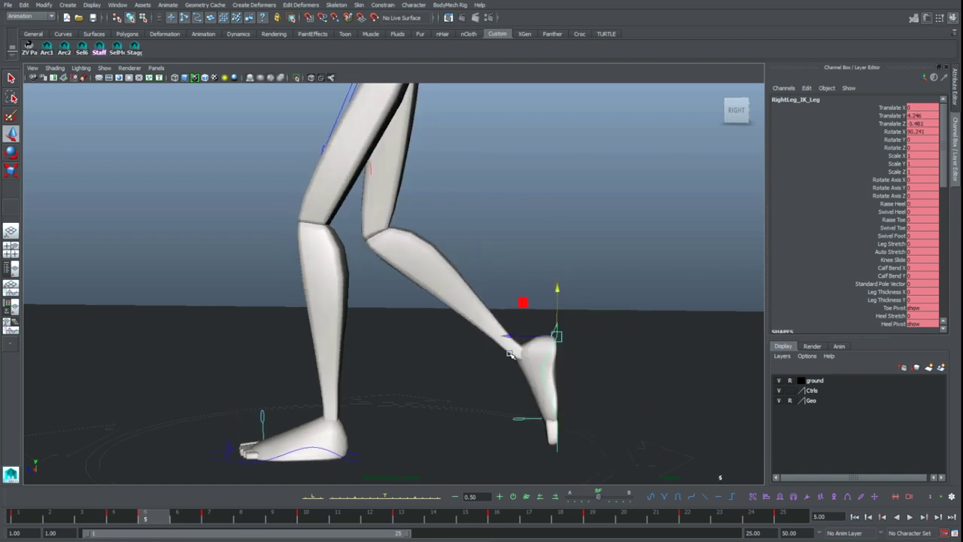
{"action": "left_click_drag", "start_coordinate": [504, 336], "coordinate": [500, 336]}
{"action": "left_click_drag", "start_coordinate": [552, 290], "coordinate": [553, 294]}
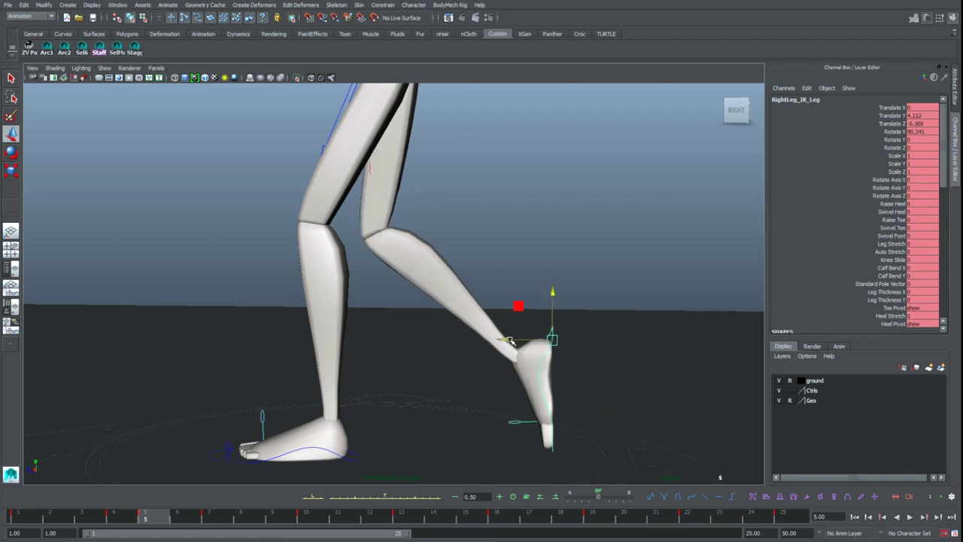
{"action": "left_click_drag", "start_coordinate": [510, 340], "coordinate": [516, 339]}
Step: Rotate the right foot at frame 5 to a Rotate X of about 58.9 and move it back to a Translate Z of -6.418
{"action": "key", "text": "e"}
{"action": "left_click_drag", "start_coordinate": [583, 304], "coordinate": [560, 325]}
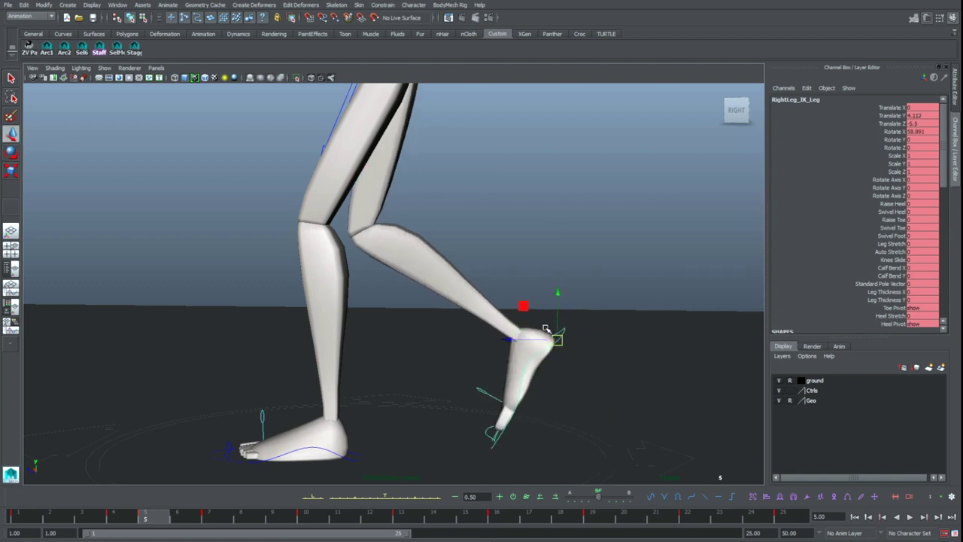
{"action": "left_click_drag", "start_coordinate": [507, 340], "coordinate": [530, 340]}
{"action": "key", "text": "alt+comma"}
{"action": "key", "text": "alt+period"}
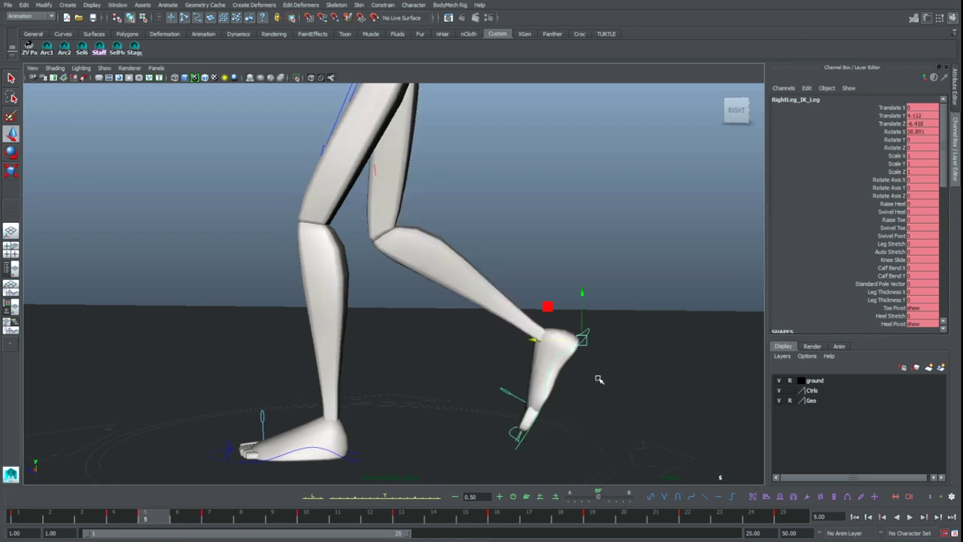
Step: Tilt the right foot at frame 5 to a Rotate X of 75.252 and lower it to a Translate Y of 3.978
{"action": "key", "text": "alt+period"}
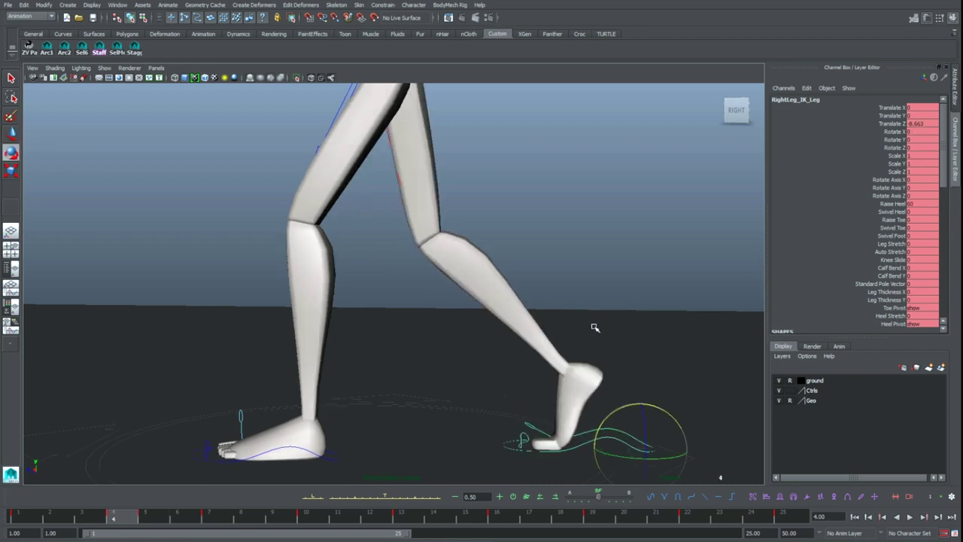
{"action": "key", "text": "alt+period"}
{"action": "key", "text": "comma"}
{"action": "key", "text": "comma"}
{"action": "key", "text": "period"}
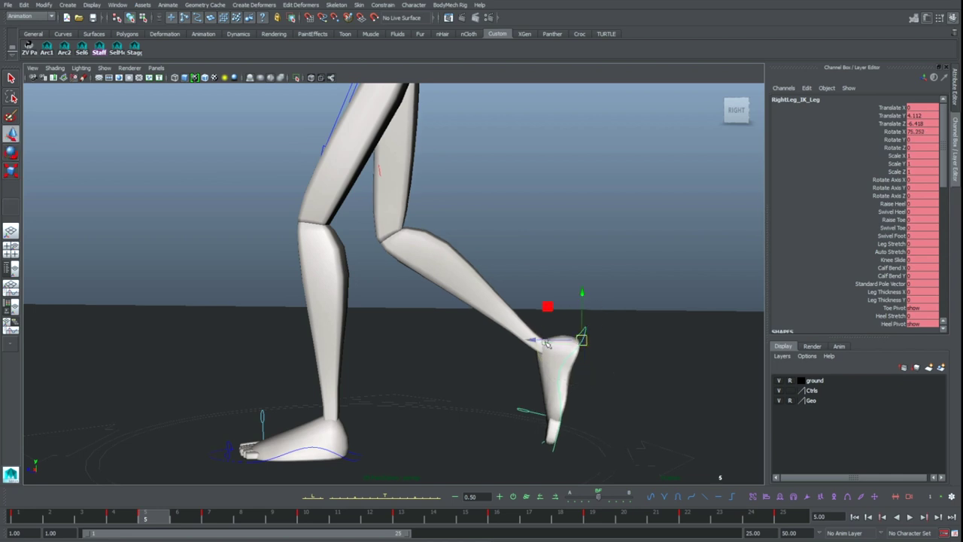
{"action": "left_click_drag", "start_coordinate": [531, 342], "coordinate": [529, 342]}
{"action": "left_click_drag", "start_coordinate": [578, 300], "coordinate": [577, 303]}
{"action": "key", "text": "comma"}
{"action": "key", "text": "period"}
Step: Move the right foot forward at frame 5 to a Translate Z of about -5.96, using the frame 4 pose as reference
{"action": "middle_click_drag", "start_coordinate": [584, 309], "coordinate": [576, 277], "text": "alt"}
{"action": "key", "text": "comma"}
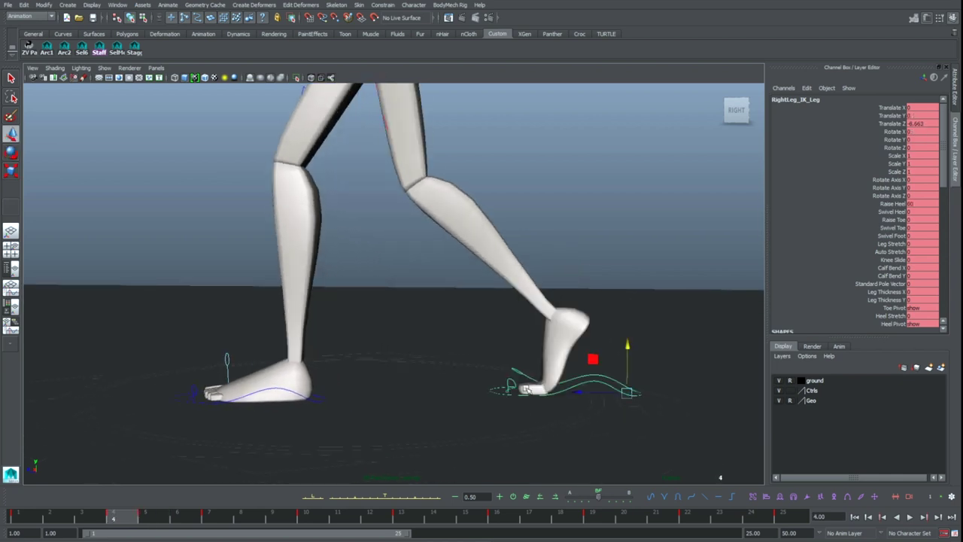
{"action": "key", "text": "alt+period"}
{"action": "left_click_drag", "start_coordinate": [521, 288], "coordinate": [509, 289]}
Step: Flip repeatedly between frames 4 and 5 to check the right foot's lift-off from the ground
{"action": "key", "text": "comma"}
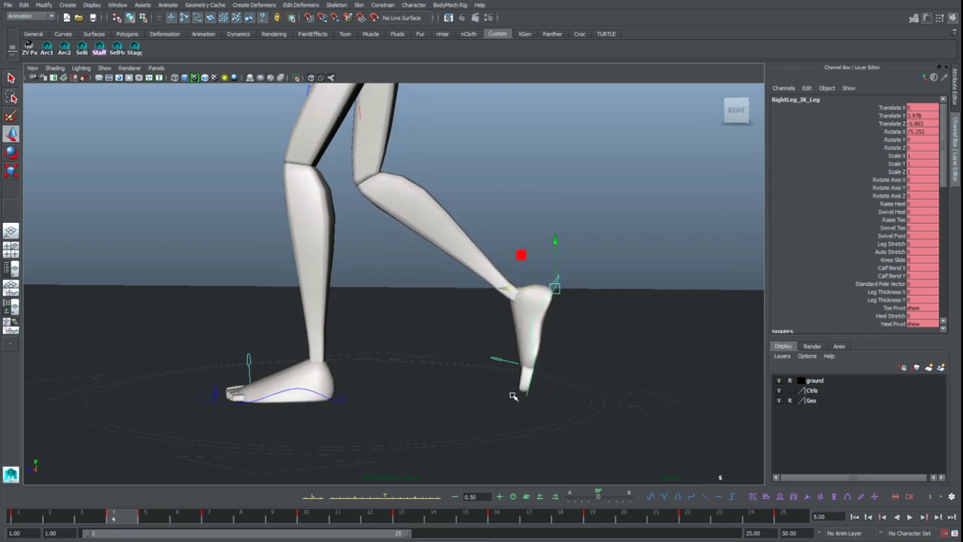
{"action": "key", "text": "period"}
{"action": "key", "text": "comma"}
{"action": "key", "text": "alt+period"}
{"action": "key", "text": "alt+comma"}
{"action": "key", "text": "alt+period"}
{"action": "key", "text": "alt+comma"}
{"action": "key", "text": "alt+period"}
{"action": "key", "text": "alt+comma"}
{"action": "key", "text": "alt+period"}
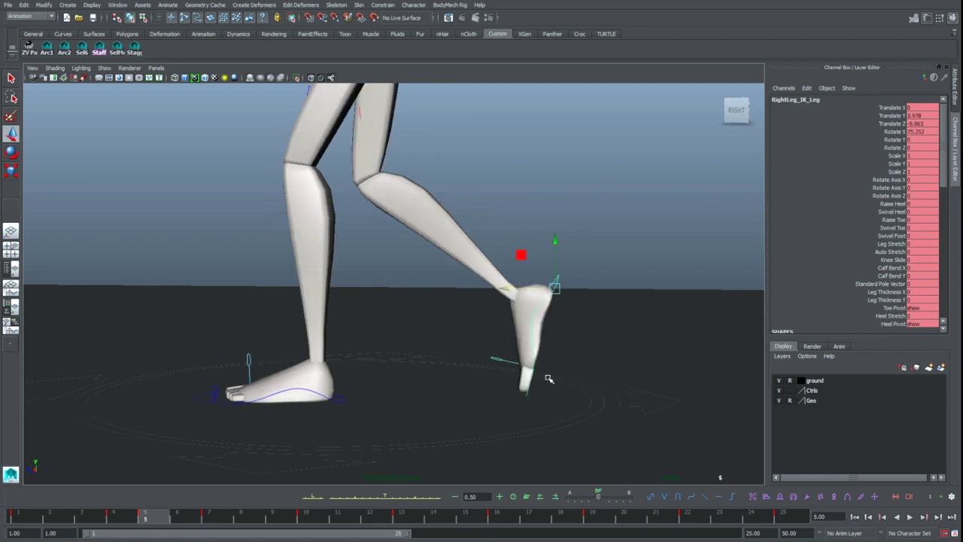
Step: Step through the frames around frame 5, then play the walk cycle to check the right foot's lift-off
{"action": "key", "text": "alt+comma"}
{"action": "key", "text": "alt+period"}
{"action": "middle_click_drag", "start_coordinate": [613, 280], "coordinate": [621, 312], "text": "alt"}
{"action": "key", "text": "comma"}
{"action": "key", "text": "period"}
{"action": "key", "text": "period"}
{"action": "key", "text": "comma"}
{"action": "key", "text": "comma"}
{"action": "key", "text": "comma"}
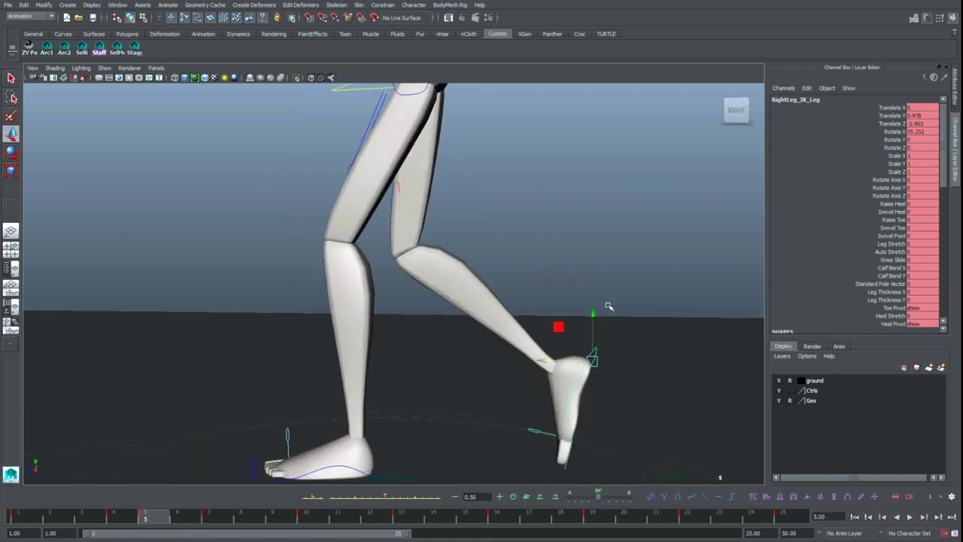
{"action": "right_click_drag", "start_coordinate": [642, 299], "coordinate": [522, 281], "text": "alt"}
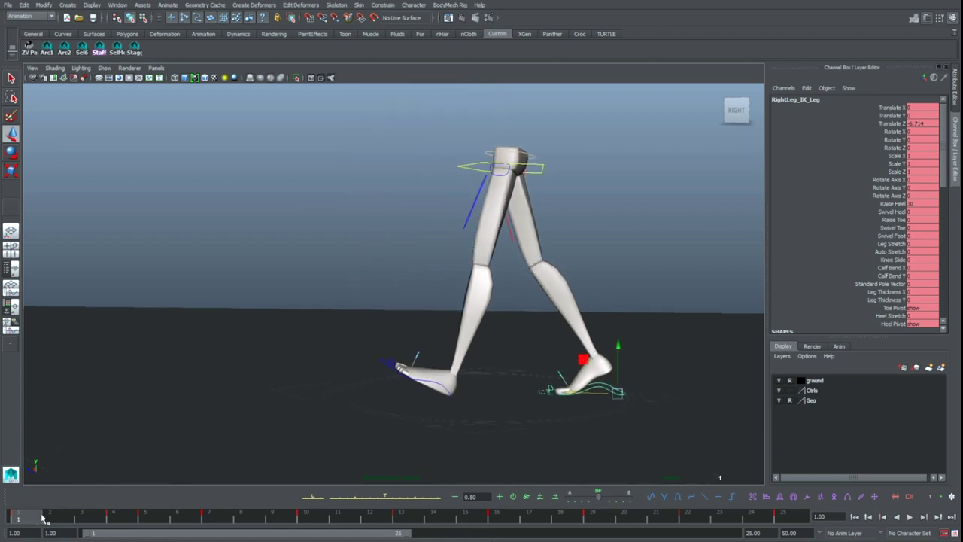
{"action": "key", "text": "alt+v"}
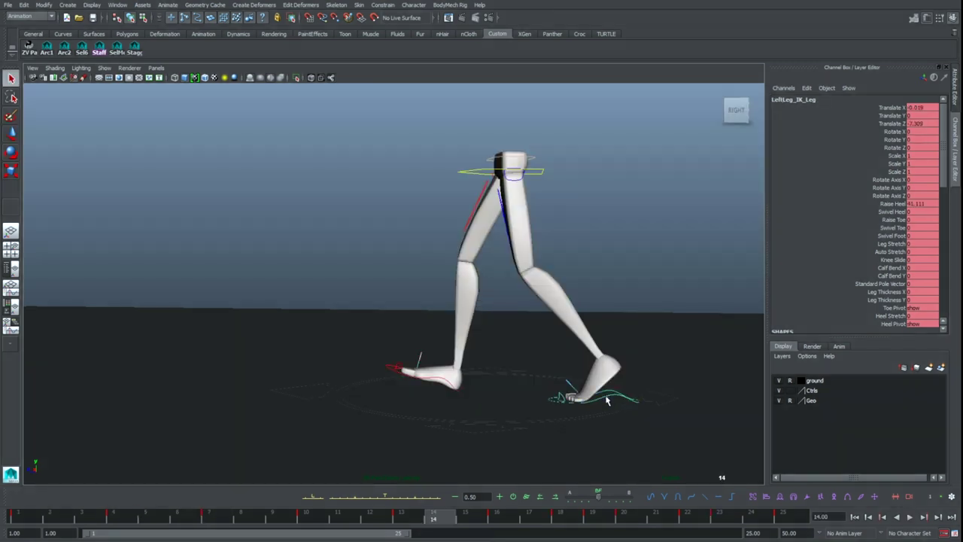
Step: Step through the left foot's motion from frame 14 to 17 to examine how it leaves the ground
{"action": "left_click_drag", "start_coordinate": [580, 331], "coordinate": [581, 325], "text": "alt"}
{"action": "key", "text": "period"}
{"action": "key", "text": "comma"}
{"action": "key", "text": "comma"}
{"action": "middle_click_drag", "start_coordinate": [569, 382], "coordinate": [489, 374], "text": "alt"}
{"action": "right_click_drag", "start_coordinate": [489, 374], "coordinate": [522, 408], "text": "alt"}
{"action": "key", "text": "period"}
{"action": "mouse_move", "coordinate": [511, 521]}
{"action": "left_mouse_down"}
{"action": "mouse_move", "coordinate": [532, 519]}
{"action": "mouse_move", "coordinate": [502, 518]}
{"action": "mouse_move", "coordinate": [530, 519]}
{"action": "mouse_move", "coordinate": [508, 520]}
{"action": "mouse_move", "coordinate": [518, 519]}
{"action": "left_mouse_up"}
{"action": "key", "text": "period"}
{"action": "key", "text": "comma"}
{"action": "key", "text": "period"}
{"action": "key", "text": "comma"}
{"action": "key", "text": "alt+period"}
{"action": "key", "text": "alt+comma"}
{"action": "key", "text": "alt+period"}
{"action": "key", "text": "alt+comma"}
{"action": "key", "text": "alt+period"}
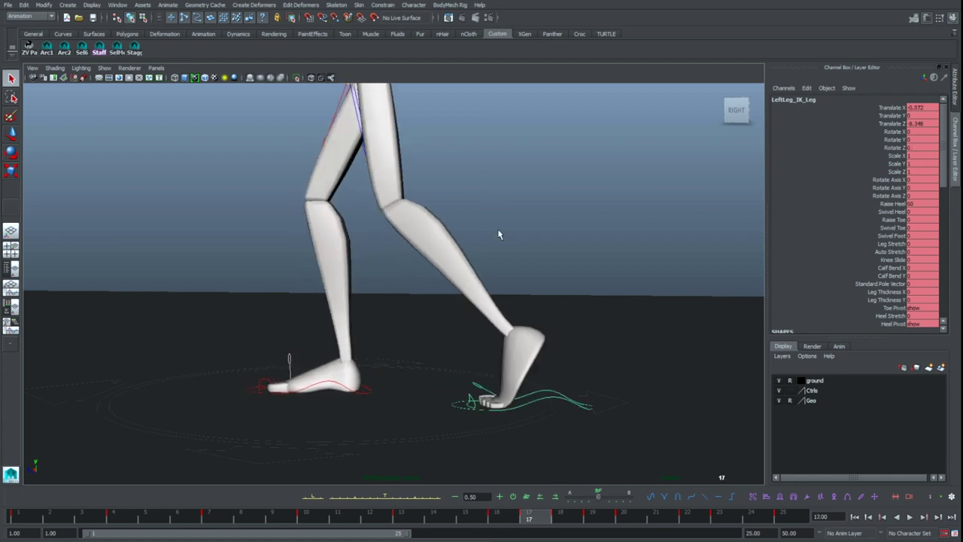
Step: Raise the left foot at frame 17 to a Translate Y of 0.414 and set its Raise Heel to 0
{"action": "key", "text": "w"}
{"action": "key", "text": "alt+comma"}
{"action": "key", "text": "alt+period"}
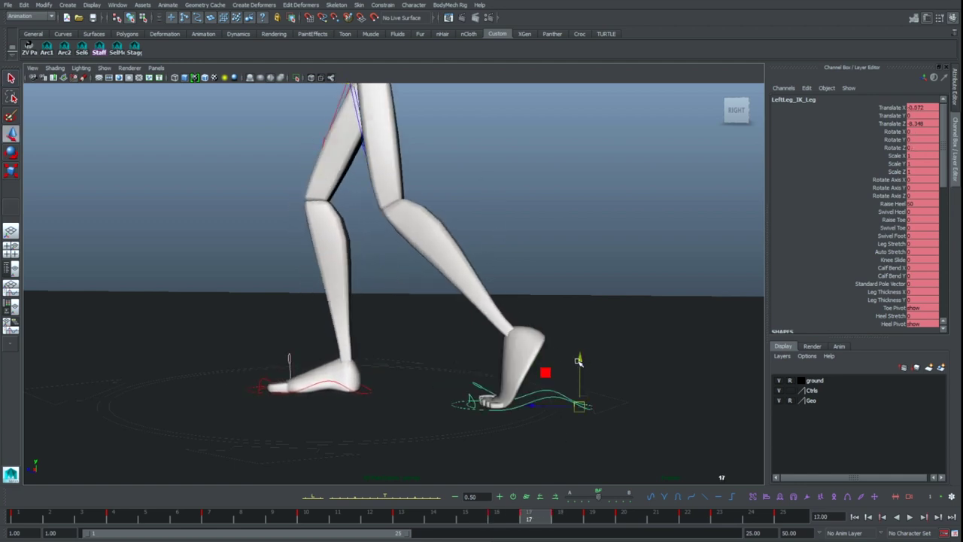
{"action": "left_click_drag", "start_coordinate": [581, 360], "coordinate": [581, 348]}
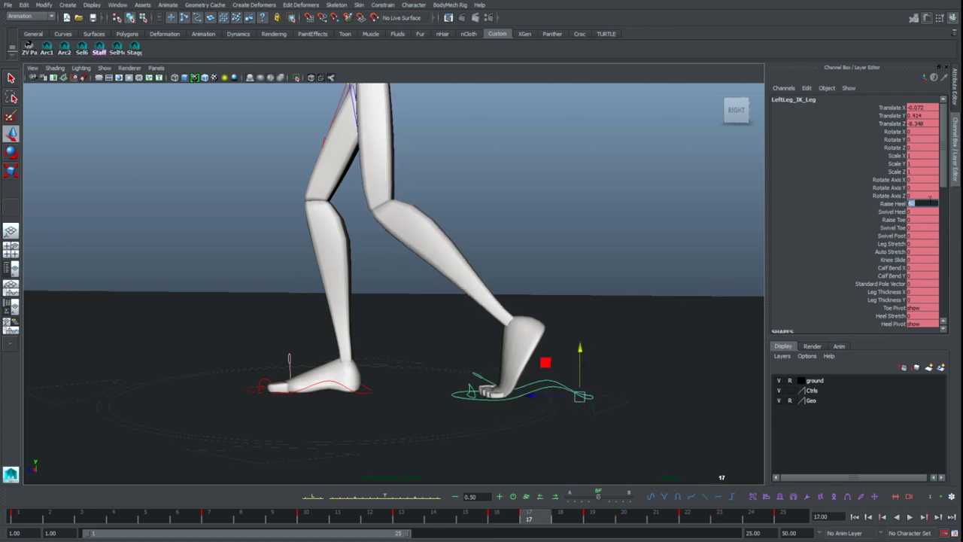
{"action": "type", "text": "0"}
{"action": "key", "text": "Return"}
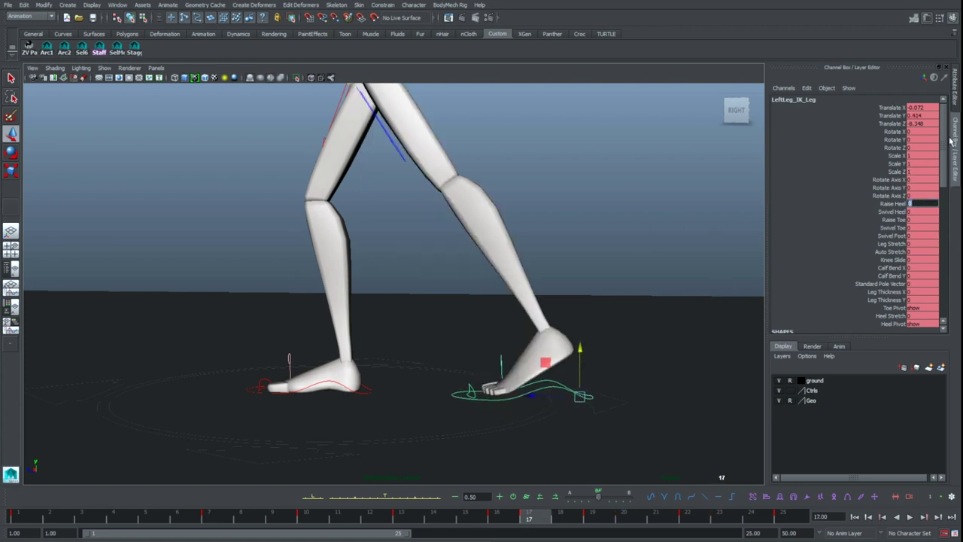
Step: Rotate the left foot at frame 17 to a Rotate X of about 75 and raise it to a Translate Y of 2.802
{"action": "left_click", "coordinate": [892, 131]}
{"action": "middle_click_drag", "start_coordinate": [635, 204], "coordinate": [586, 280]}
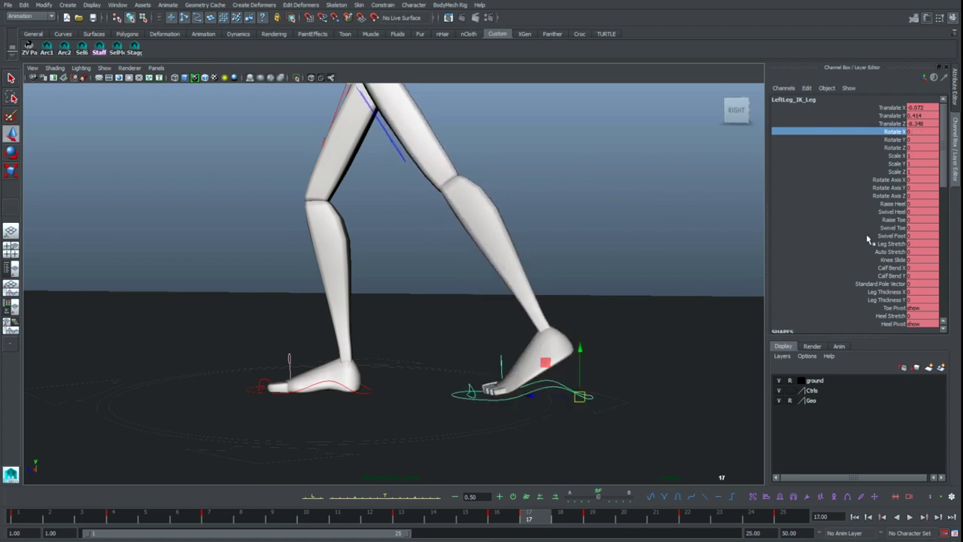
{"action": "left_click_drag", "start_coordinate": [579, 349], "coordinate": [539, 287]}
{"action": "key", "text": "e"}
{"action": "key", "text": "w"}
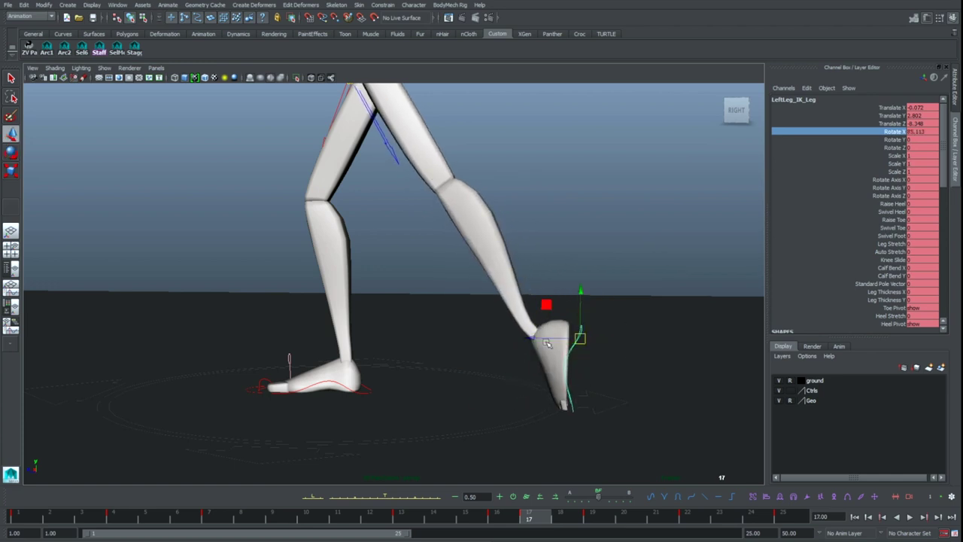
Step: Pose the left foot at frame 17 with Translate Y 3.944, Translate Z -5.67 and Rotate X 76.422, using frame 16 as reference
{"action": "left_click_drag", "start_coordinate": [547, 338], "coordinate": [502, 331]}
{"action": "left_click_drag", "start_coordinate": [538, 288], "coordinate": [541, 247]}
{"action": "key", "text": "alt+comma"}
{"action": "mouse_move", "coordinate": [497, 294]}
{"action": "left_mouse_down"}
{"action": "mouse_move", "coordinate": [486, 292]}
{"action": "mouse_move", "coordinate": [498, 294]}
{"action": "left_mouse_up"}
{"action": "key", "text": "alt+period"}
{"action": "left_click_drag", "start_coordinate": [518, 247], "coordinate": [542, 276]}
{"action": "key", "text": "e"}
{"action": "key", "text": "w"}
{"action": "left_click_drag", "start_coordinate": [476, 300], "coordinate": [480, 300]}
{"action": "left_click_drag", "start_coordinate": [520, 260], "coordinate": [521, 263]}
{"action": "key", "text": "comma"}
{"action": "key", "text": "period"}
{"action": "left_click_drag", "start_coordinate": [473, 309], "coordinate": [466, 308]}
Step: Flip between frame 17 and its neighbours from the side and front to check the left foot's lift-off
{"action": "key", "text": "comma"}
{"action": "key", "text": "period"}
{"action": "key", "text": "period"}
{"action": "key", "text": "comma"}
{"action": "key", "text": "comma"}
{"action": "key", "text": "period"}
{"action": "key", "text": "period"}
{"action": "key", "text": "comma"}
{"action": "key", "text": "comma"}
{"action": "key", "text": "period"}
{"action": "left_click_drag", "start_coordinate": [531, 368], "coordinate": [604, 315], "text": "alt"}
{"action": "key", "text": "comma"}
{"action": "key", "text": "period"}
{"action": "left_click", "coordinate": [866, 140]}
{"action": "left_click", "coordinate": [865, 147]}
{"action": "key", "text": "comma"}
{"action": "key", "text": "period"}
{"action": "key", "text": "w"}
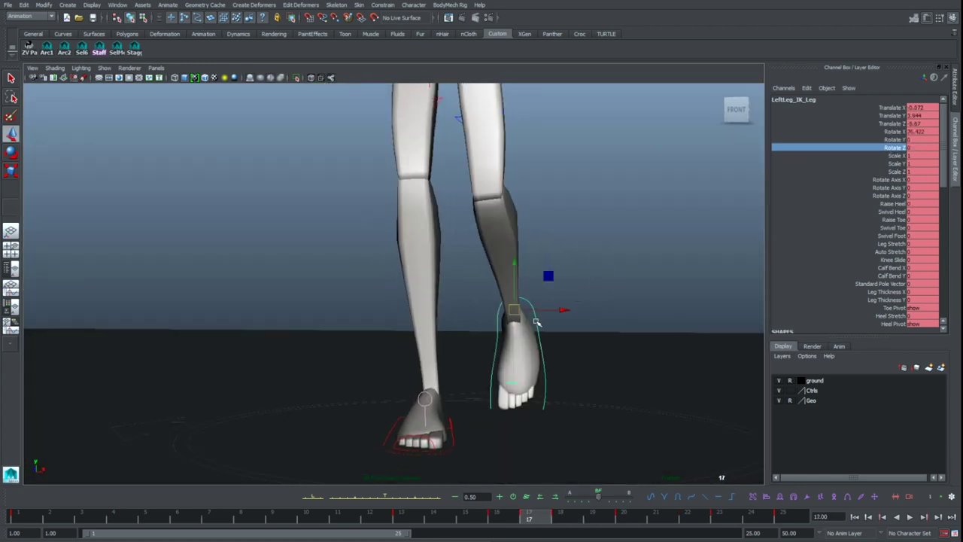
Step: Delete the frame 17 key from the left foot's Translate X curve in the Graph Editor
{"action": "left_click", "coordinate": [234, 539]}
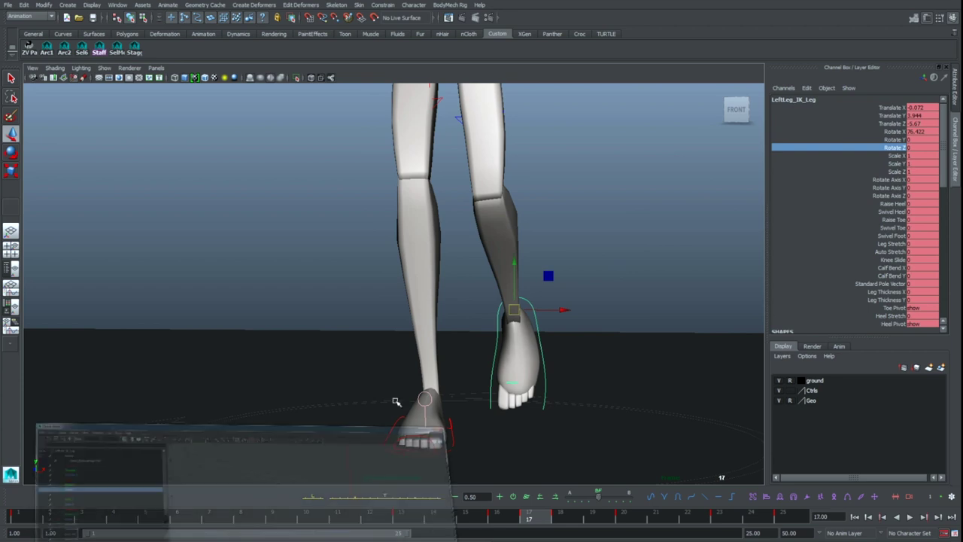
{"action": "middle_click_drag", "start_coordinate": [571, 407], "coordinate": [514, 375], "text": "alt"}
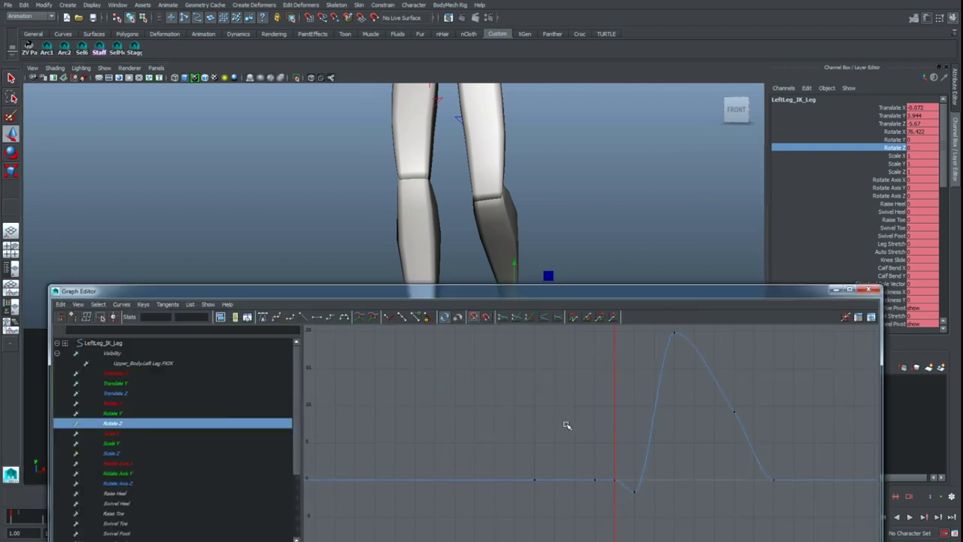
{"action": "left_click", "coordinate": [161, 374]}
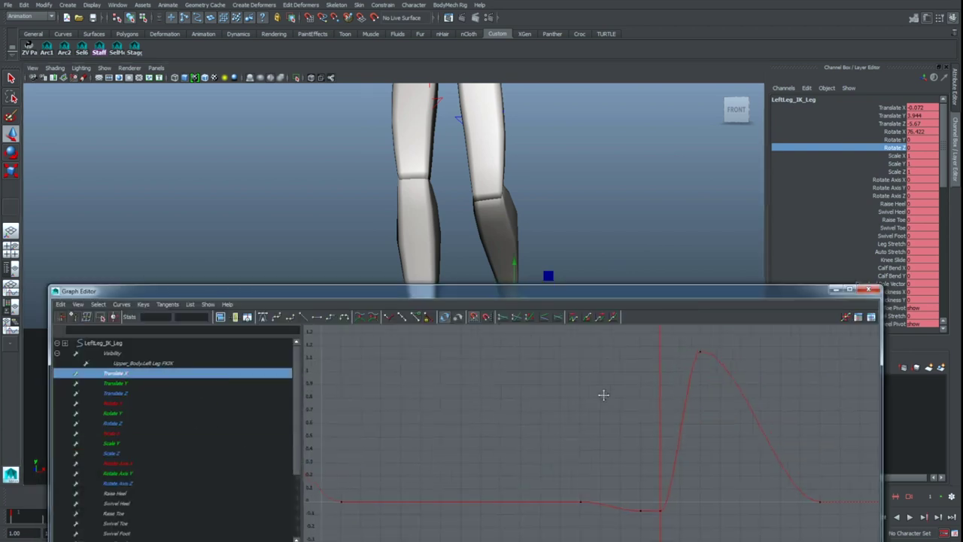
{"action": "left_click", "coordinate": [661, 506]}
{"action": "key", "text": "Delete"}
{"action": "left_click", "coordinate": [710, 469]}
{"action": "left_click_drag", "start_coordinate": [640, 286], "coordinate": [631, 399]}
{"action": "left_click", "coordinate": [638, 458]}
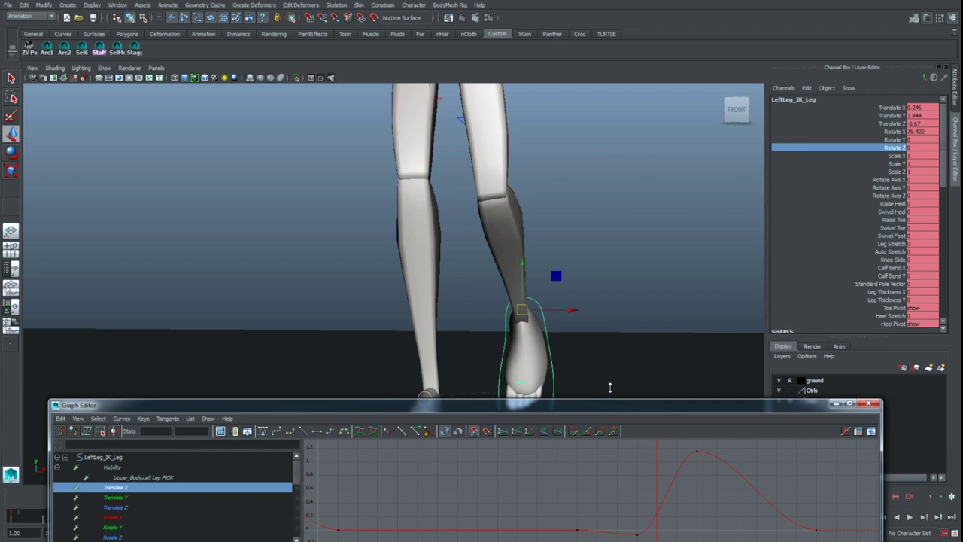
Step: Review the left foot's rotation curves and delete the frame 17 key from Rotate Z
{"action": "left_click", "coordinate": [124, 519]}
{"action": "left_click_drag", "start_coordinate": [537, 408], "coordinate": [559, 286]}
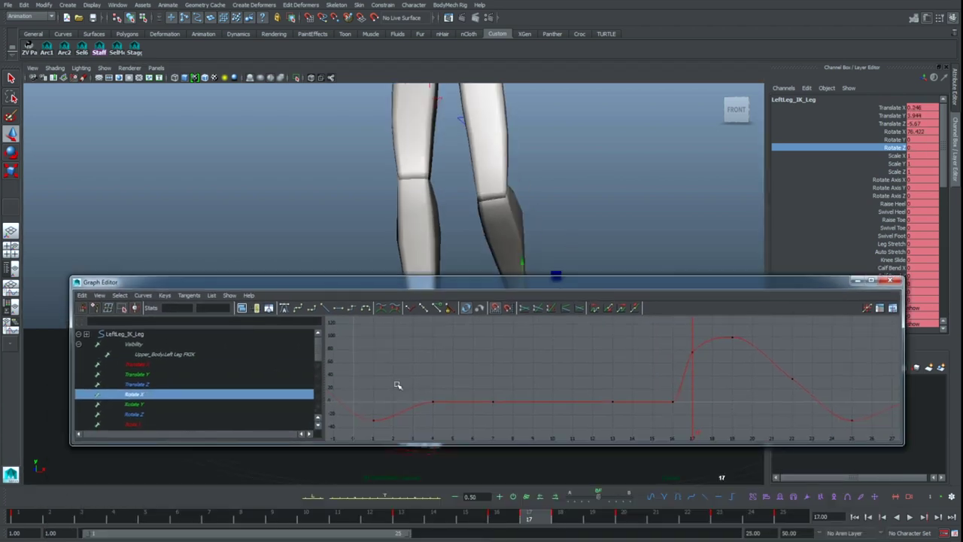
{"action": "left_click", "coordinate": [182, 404]}
{"action": "left_click", "coordinate": [182, 415]}
{"action": "scroll", "coordinate": [635, 394], "scroll_direction": "up", "scroll_amount": 5}
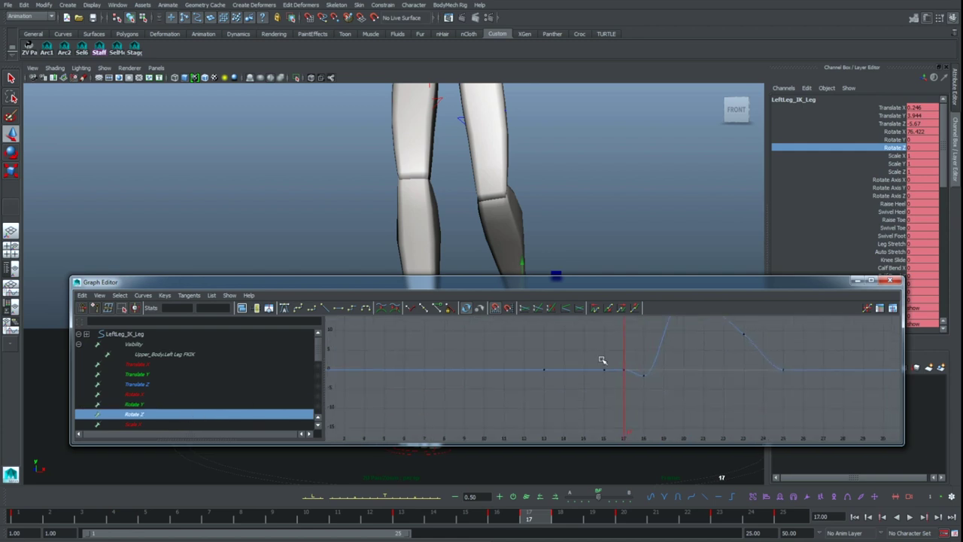
{"action": "key", "text": "Delete"}
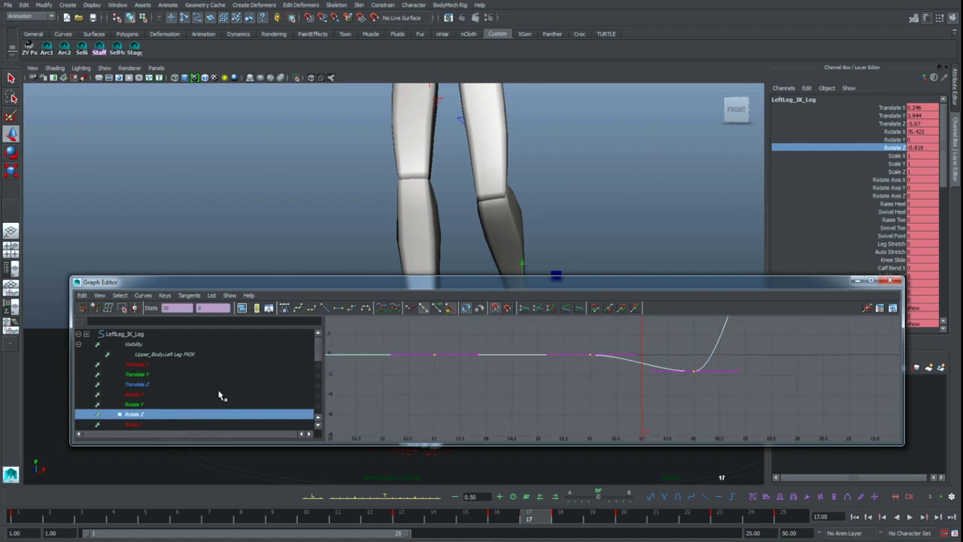
Step: Delete the frame 17 key from the left foot's Rotate Y curve and minimize the Graph Editor
{"action": "left_click", "coordinate": [146, 405]}
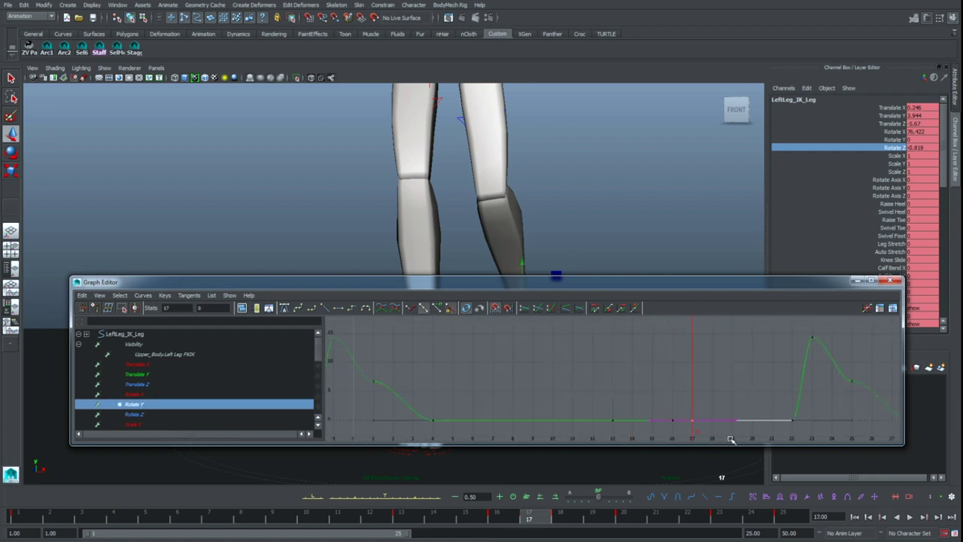
{"action": "left_click", "coordinate": [710, 396]}
{"action": "left_click", "coordinate": [158, 395]}
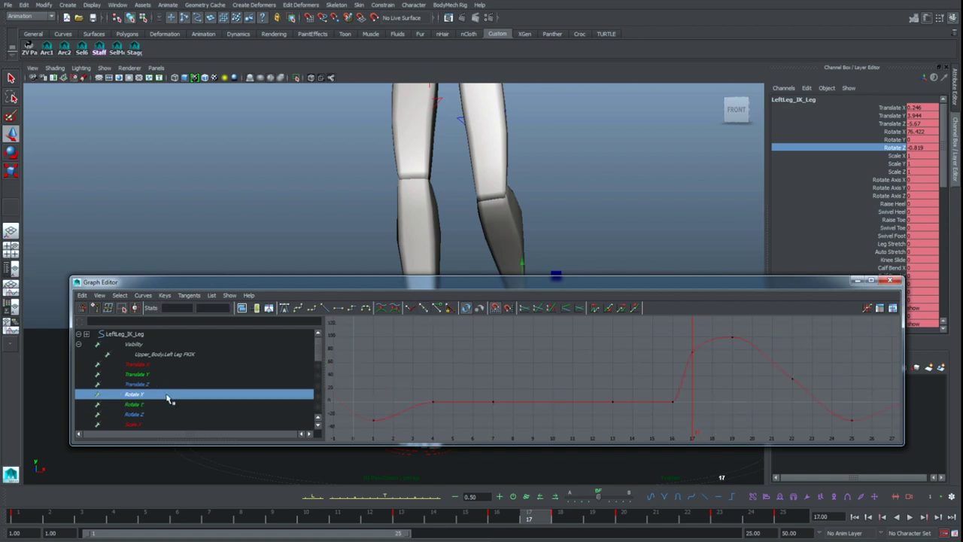
{"action": "left_click", "coordinate": [858, 281]}
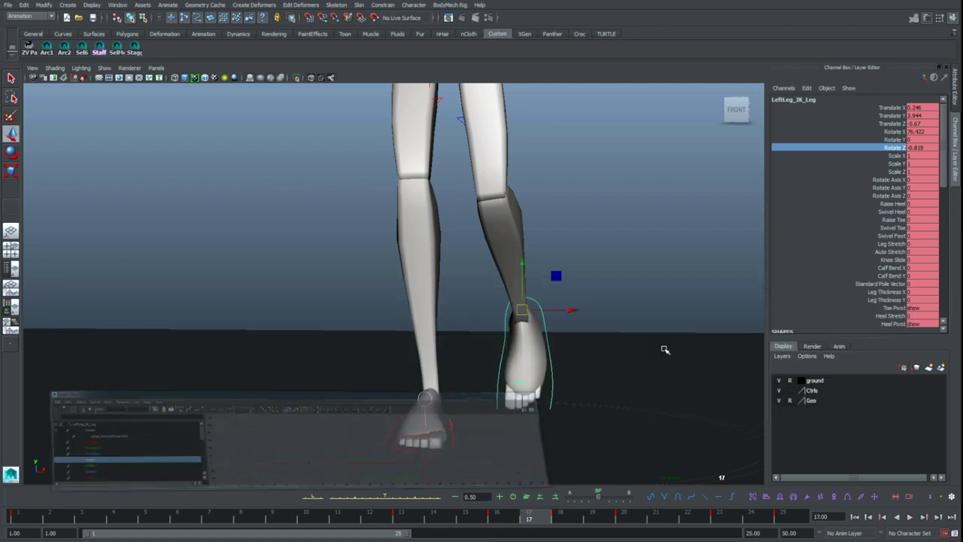
Step: Play the walk cycle from the front and open the left foot's Rotate Y curve at frame 23
{"action": "key", "text": "alt+v"}
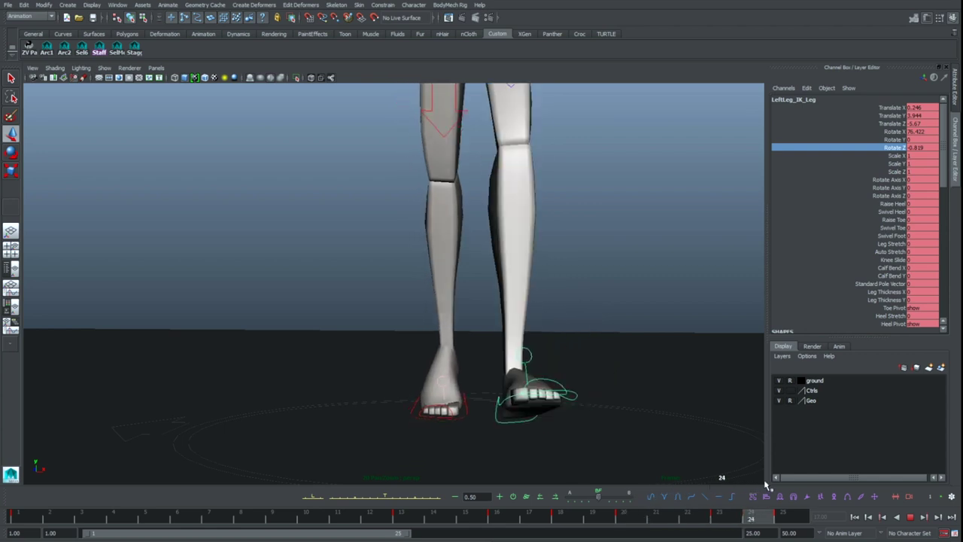
{"action": "key", "text": "Escape"}
{"action": "key", "text": "e"}
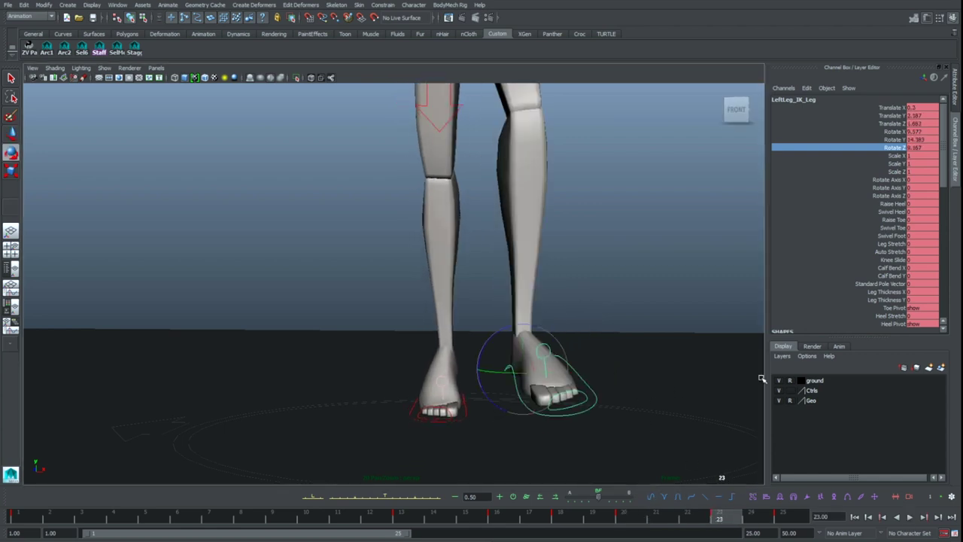
{"action": "key", "text": "q"}
{"action": "key", "text": "shift+g"}
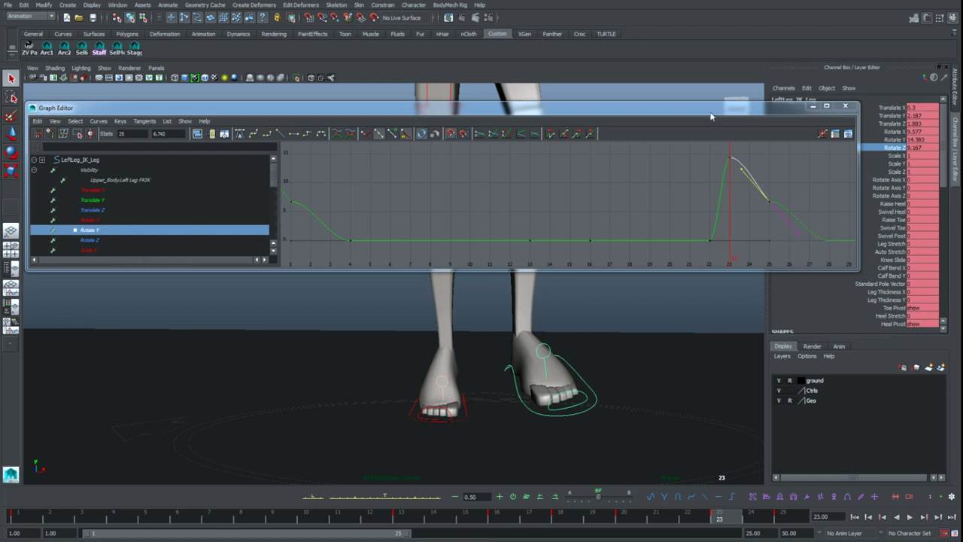
Step: Play and step between frames 22 and 23 to compare the left foot's turn with its Rotate Y curve
{"action": "left_click_drag", "start_coordinate": [711, 117], "coordinate": [731, 163]}
{"action": "key", "text": "alt+v"}
{"action": "mouse_move", "coordinate": [700, 511]}
{"action": "left_mouse_down"}
{"action": "mouse_move", "coordinate": [758, 511]}
{"action": "mouse_move", "coordinate": [693, 509]}
{"action": "left_mouse_up"}
{"action": "left_click_drag", "start_coordinate": [690, 156], "coordinate": [638, 74]}
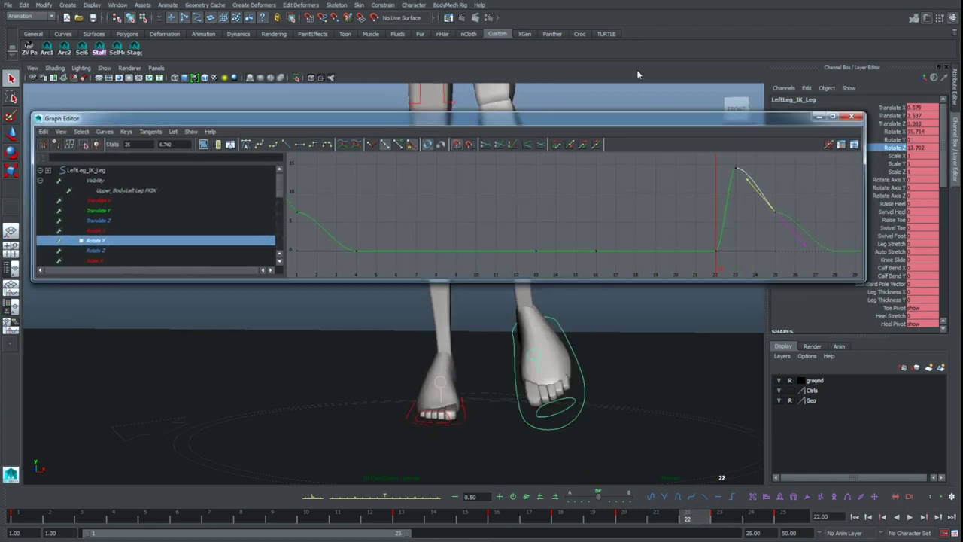
{"action": "key", "text": "alt+v"}
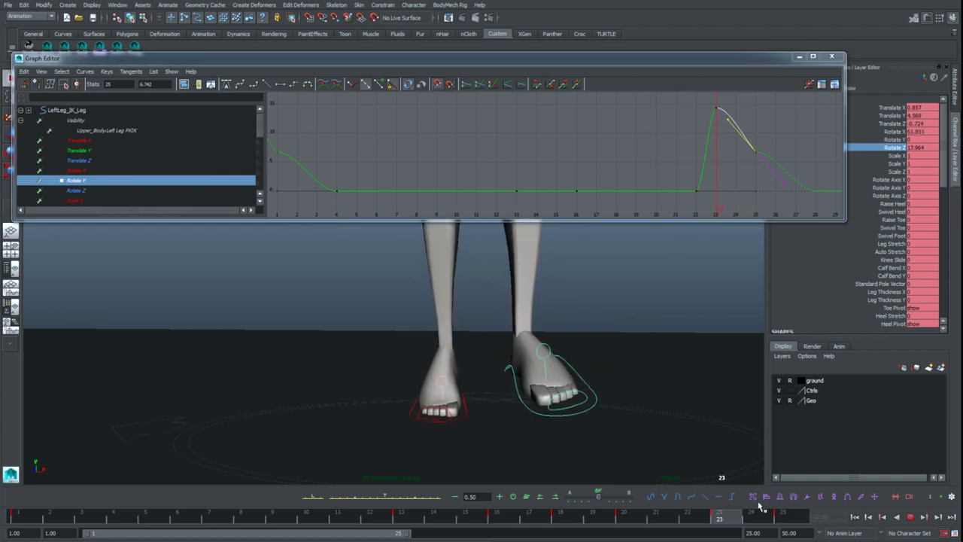
{"action": "key", "text": "Escape"}
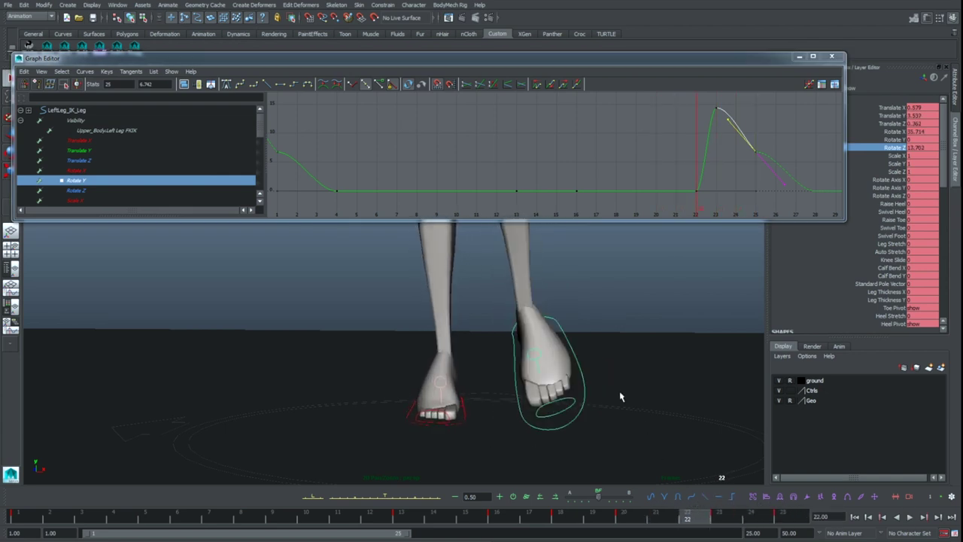
{"action": "left_click", "coordinate": [736, 167]}
{"action": "key", "text": "period"}
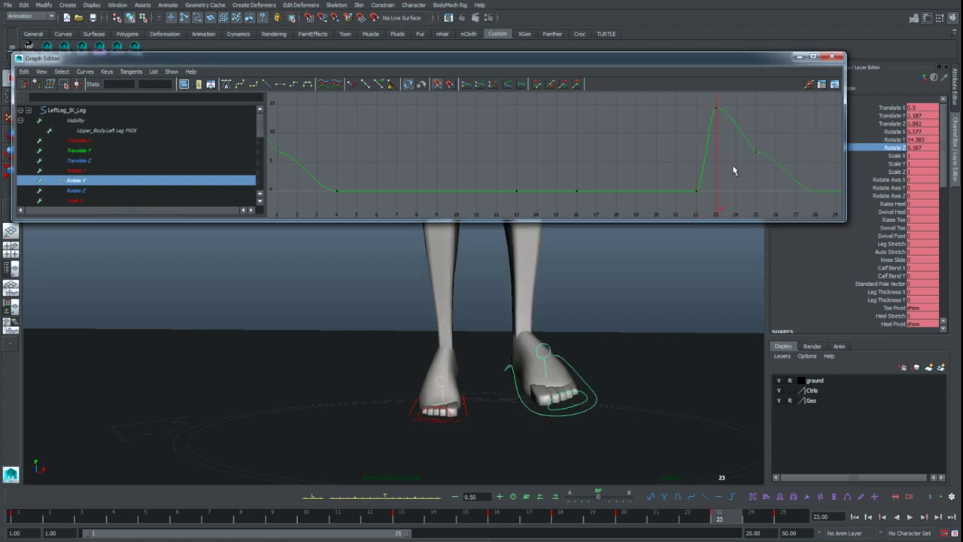
{"action": "key", "text": "comma"}
{"action": "key", "text": "period"}
Step: Lower the left foot's Rotate Y key at frame 23 to 3.078, smooth the tangents at frames 1 and 25, and play the cycle
{"action": "left_click_drag", "start_coordinate": [700, 101], "coordinate": [728, 123]}
{"action": "key", "text": "w"}
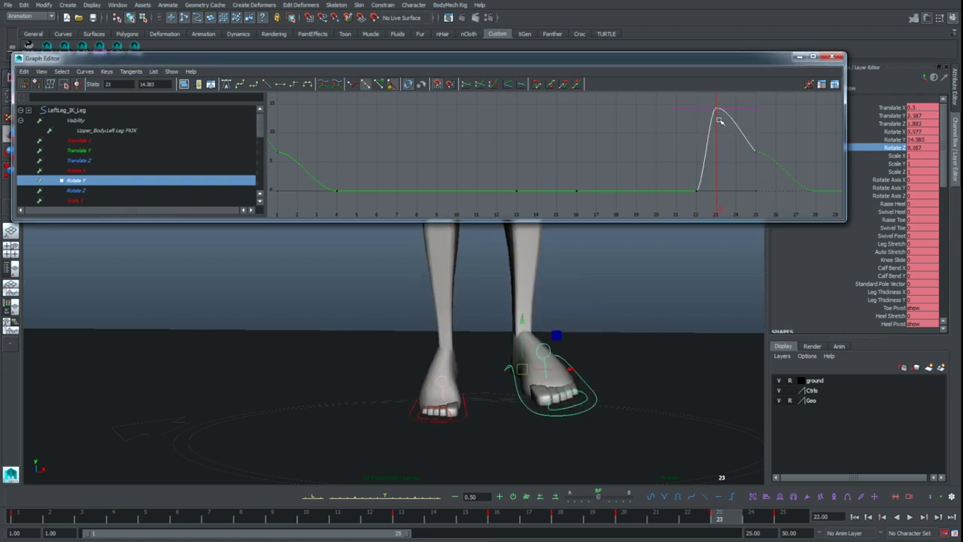
{"action": "middle_click_drag", "start_coordinate": [713, 145], "coordinate": [773, 198], "text": "alt"}
{"action": "middle_click_drag", "start_coordinate": [765, 155], "coordinate": [798, 160], "text": "shift"}
{"action": "left_click_drag", "start_coordinate": [745, 133], "coordinate": [819, 168]}
{"action": "left_click_drag", "start_coordinate": [297, 139], "coordinate": [419, 174], "text": "shift"}
{"action": "left_click_drag", "start_coordinate": [738, 126], "coordinate": [777, 138]}
{"action": "middle_click_drag", "start_coordinate": [777, 138], "coordinate": [743, 198]}
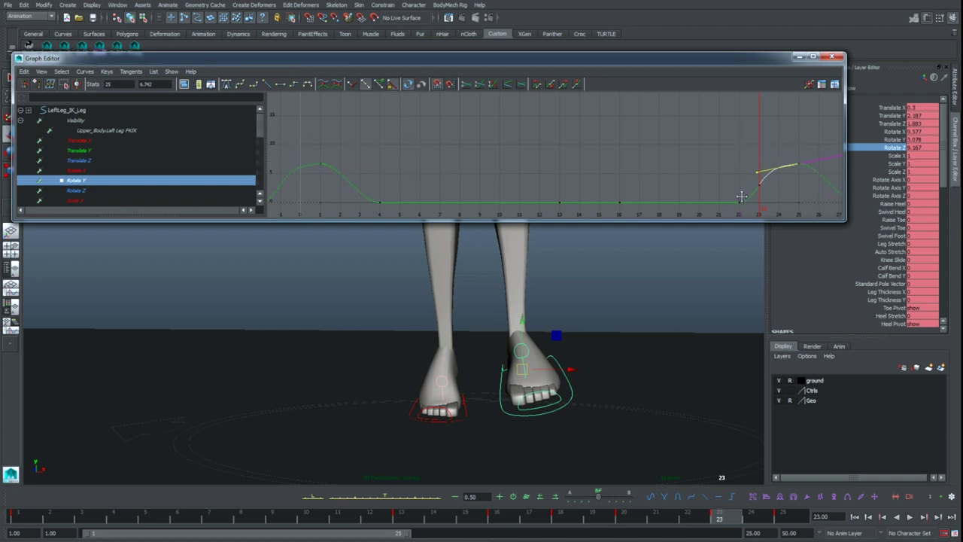
{"action": "left_click_drag", "start_coordinate": [302, 148], "coordinate": [352, 178]}
{"action": "left_click", "coordinate": [785, 178]}
{"action": "key", "text": "alt+v"}
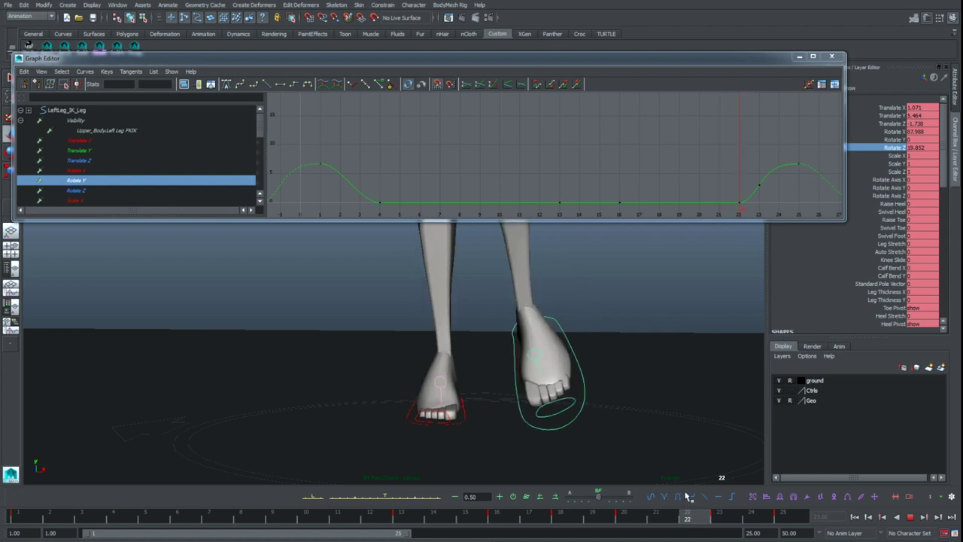
{"action": "key", "text": "alt+v"}
Step: Try rotating the left foot further outward at frame 22
{"action": "key", "text": "e"}
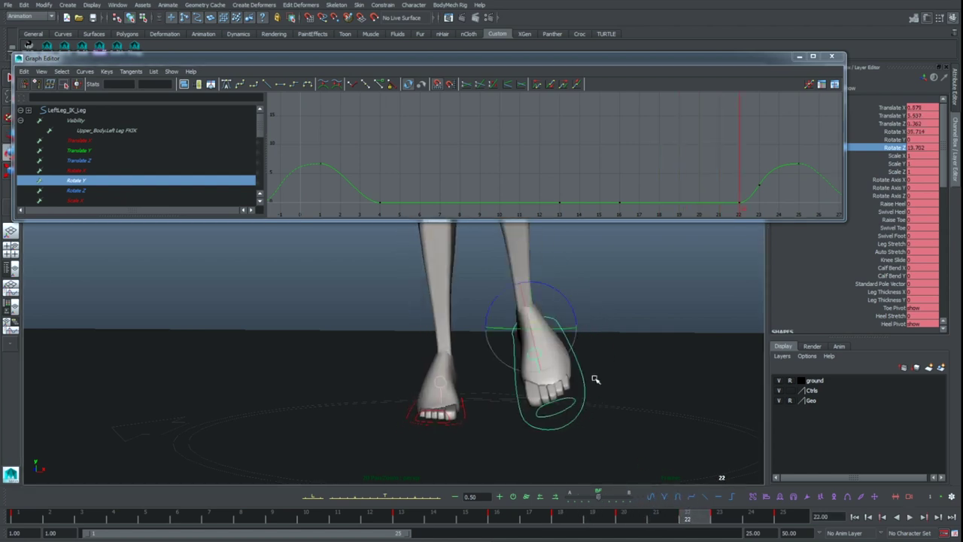
{"action": "left_click_drag", "start_coordinate": [550, 341], "coordinate": [518, 340]}
{"action": "key", "text": "ctrl+z"}
{"action": "key", "text": "ctrl+z"}
{"action": "key", "text": "ctrl+z"}
{"action": "key", "text": "ctrl+z"}
{"action": "key", "text": "ctrl+z"}
{"action": "key", "text": "ctrl+z"}
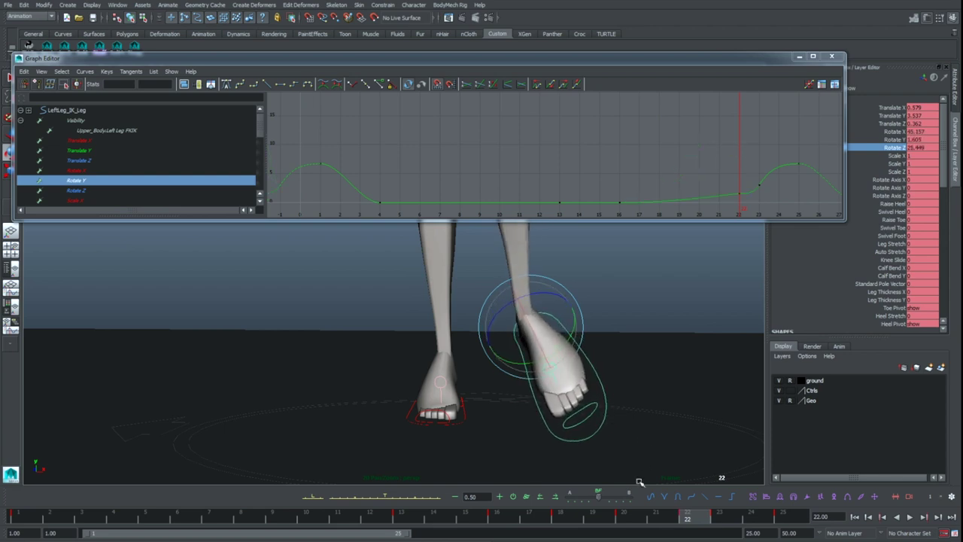
Step: Scrub through the end of the left foot's swing to frame 25 and minimize the Graph Editor
{"action": "left_click_drag", "start_coordinate": [631, 515], "coordinate": [837, 511]}
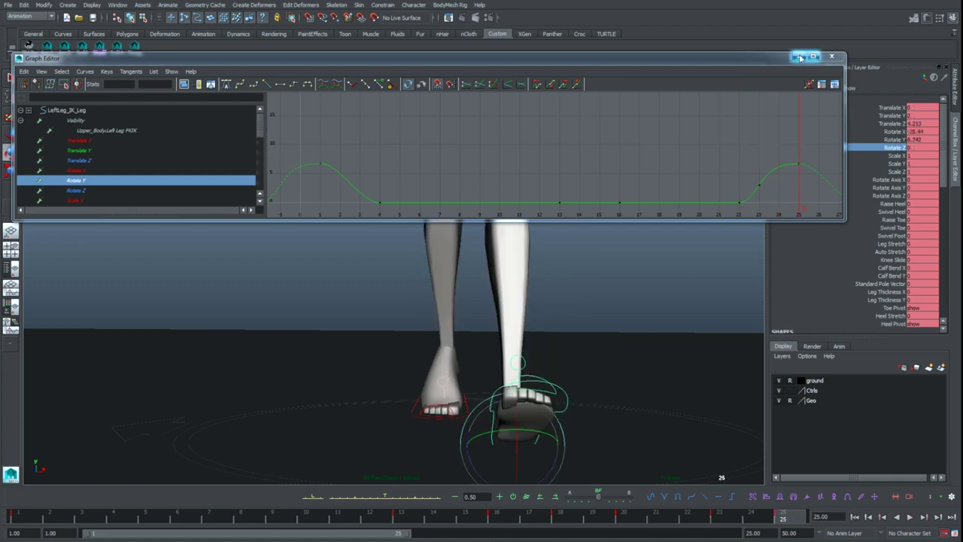
{"action": "left_click", "coordinate": [800, 55]}
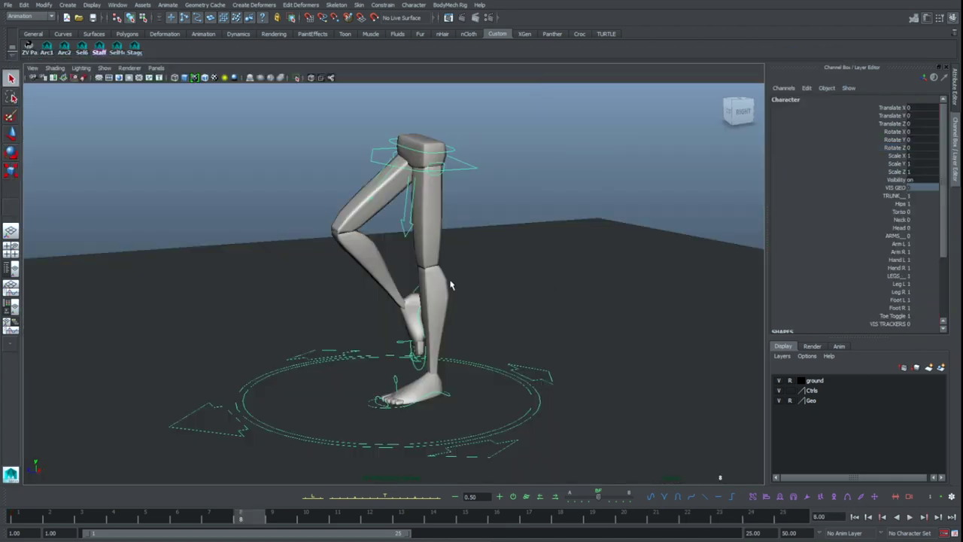
Step: Turn on the character's Torso visibility while keeping Neck and Head hidden, and deselect the control
{"action": "left_click", "coordinate": [535, 218]}
{"action": "left_click", "coordinate": [539, 373]}
{"action": "left_click_drag", "start_coordinate": [898, 213], "coordinate": [885, 229]}
{"action": "middle_click_drag", "start_coordinate": [572, 269], "coordinate": [632, 274]}
{"action": "left_click_drag", "start_coordinate": [897, 221], "coordinate": [884, 229]}
{"action": "middle_click_drag", "start_coordinate": [615, 246], "coordinate": [549, 293]}
{"action": "left_click_drag", "start_coordinate": [549, 293], "coordinate": [632, 259], "text": "alt"}
{"action": "left_click", "coordinate": [579, 261]}
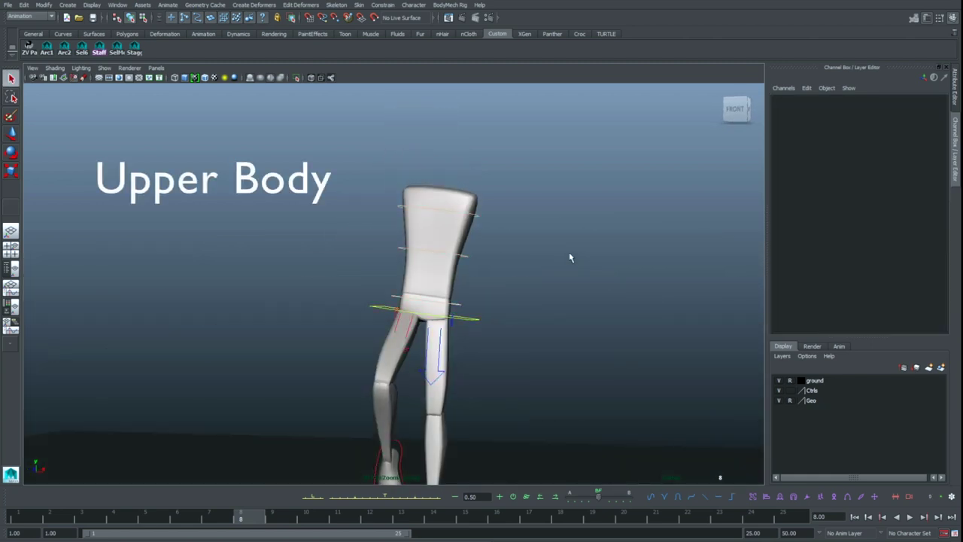
Step: Select the middle and upper spine FK controls together, framing the torso from the front
{"action": "left_click", "coordinate": [475, 254]}
{"action": "left_click", "coordinate": [533, 290]}
{"action": "left_click", "coordinate": [477, 325]}
{"action": "left_click_drag", "start_coordinate": [561, 293], "coordinate": [543, 345], "text": "alt"}
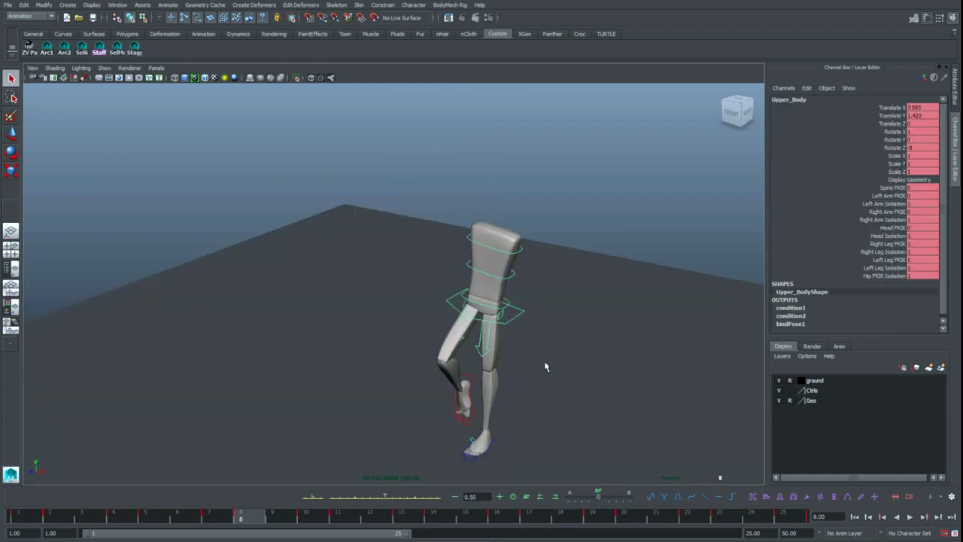
{"action": "left_click", "coordinate": [560, 276]}
{"action": "left_click", "coordinate": [522, 271]}
{"action": "left_click", "coordinate": [520, 253], "text": "shift"}
{"action": "right_click_drag", "start_coordinate": [589, 289], "coordinate": [654, 297], "text": "alt"}
{"action": "middle_click_drag", "start_coordinate": [653, 297], "coordinate": [578, 307], "text": "alt"}
{"action": "left_click_drag", "start_coordinate": [578, 307], "coordinate": [606, 272], "text": "alt"}
{"action": "right_click_drag", "start_coordinate": [606, 273], "coordinate": [617, 272], "text": "alt"}
{"action": "middle_click_drag", "start_coordinate": [618, 272], "coordinate": [590, 252], "text": "alt"}
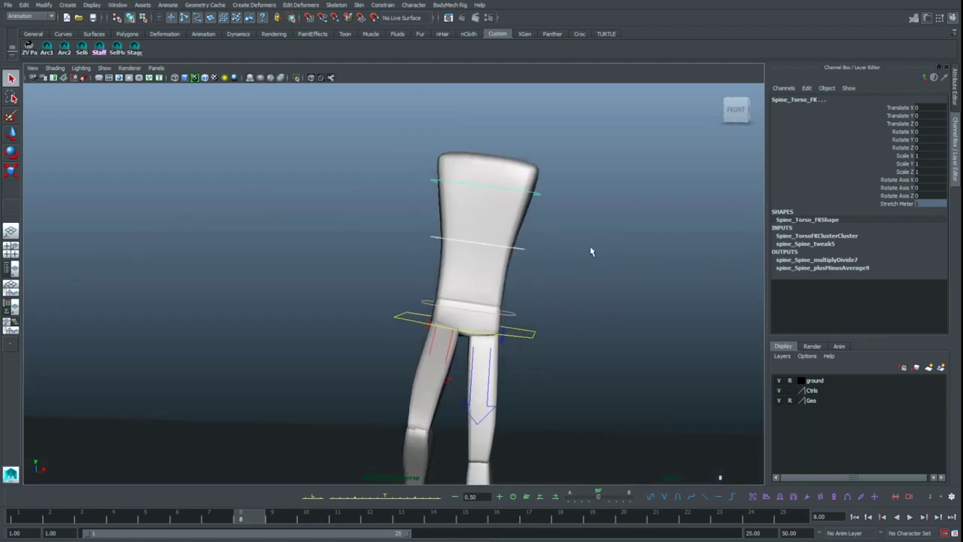
{"action": "scroll", "coordinate": [591, 252], "scroll_direction": "down", "scroll_amount": 3}
Step: Go to frame 1 and activate the Rotate tool for the two selected spine controls
{"action": "left_click", "coordinate": [16, 517]}
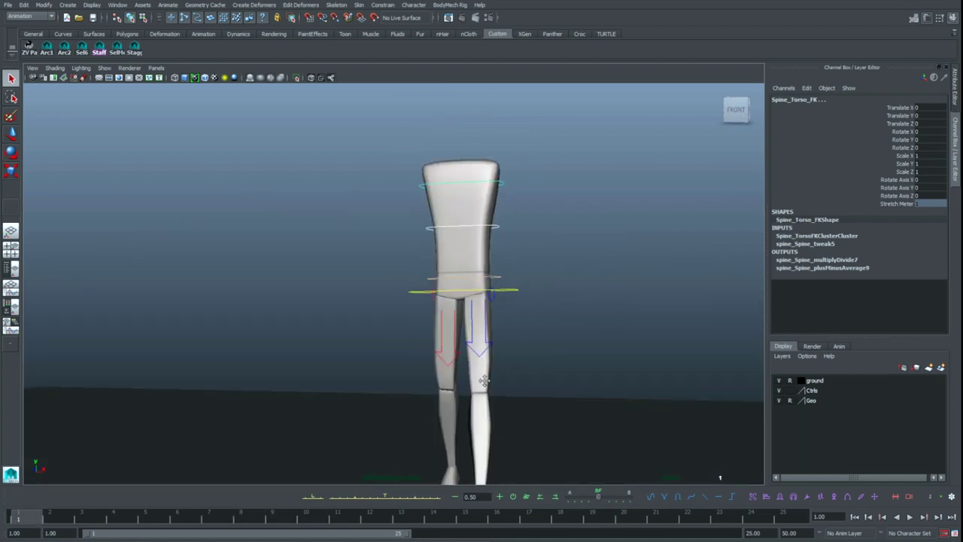
{"action": "middle_click_drag", "start_coordinate": [484, 381], "coordinate": [505, 318], "text": "alt"}
{"action": "left_click_drag", "start_coordinate": [524, 306], "coordinate": [538, 342], "text": "alt"}
{"action": "middle_click_drag", "start_coordinate": [537, 342], "coordinate": [541, 357], "text": "alt"}
{"action": "key", "text": "e"}
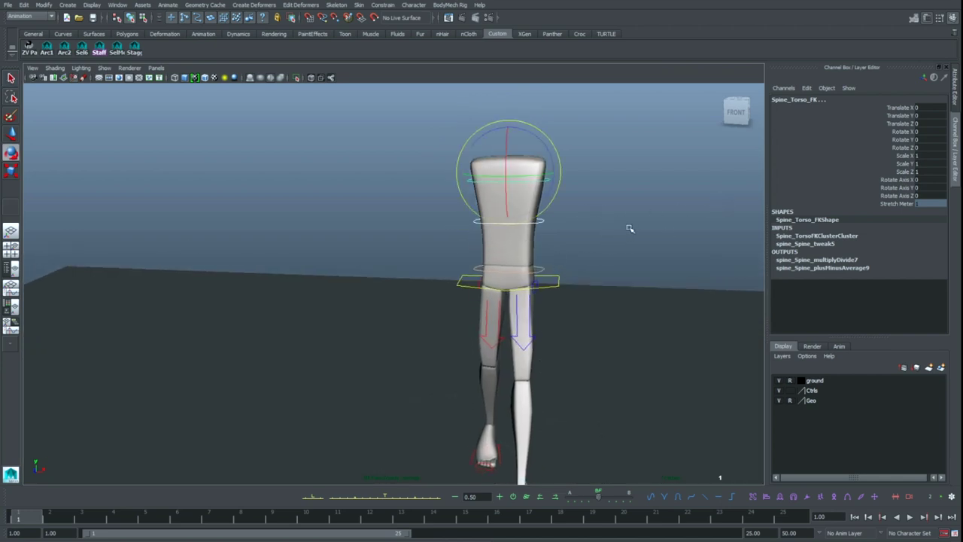
{"action": "right_click_drag", "start_coordinate": [624, 233], "coordinate": [659, 209], "text": "alt"}
{"action": "middle_click_drag", "start_coordinate": [658, 209], "coordinate": [621, 251], "text": "alt"}
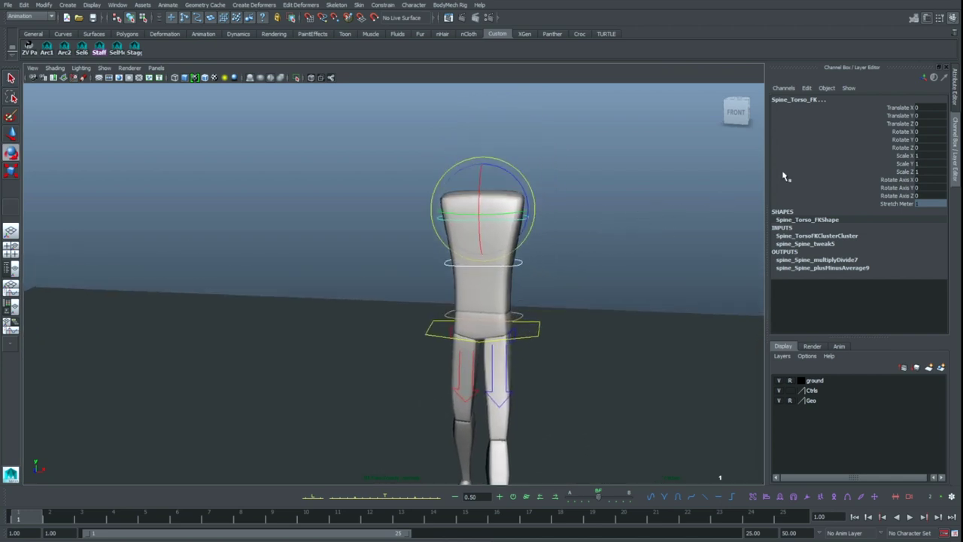
Step: Try twisting the torso strongly around Y at frame 1 from above, and undo it
{"action": "left_click_drag", "start_coordinate": [584, 202], "coordinate": [482, 256], "text": "alt"}
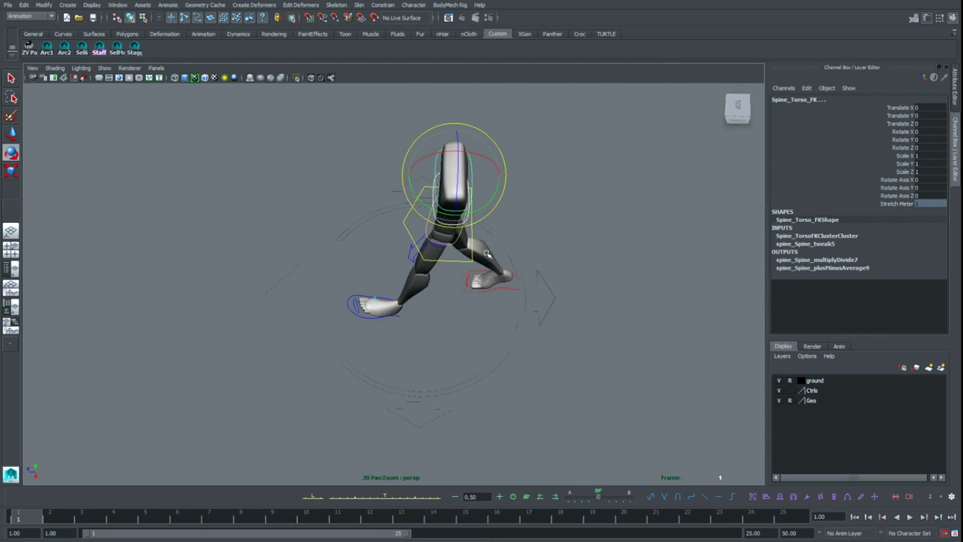
{"action": "left_click_drag", "start_coordinate": [486, 209], "coordinate": [486, 208]}
{"action": "key", "text": "ctrl+z"}
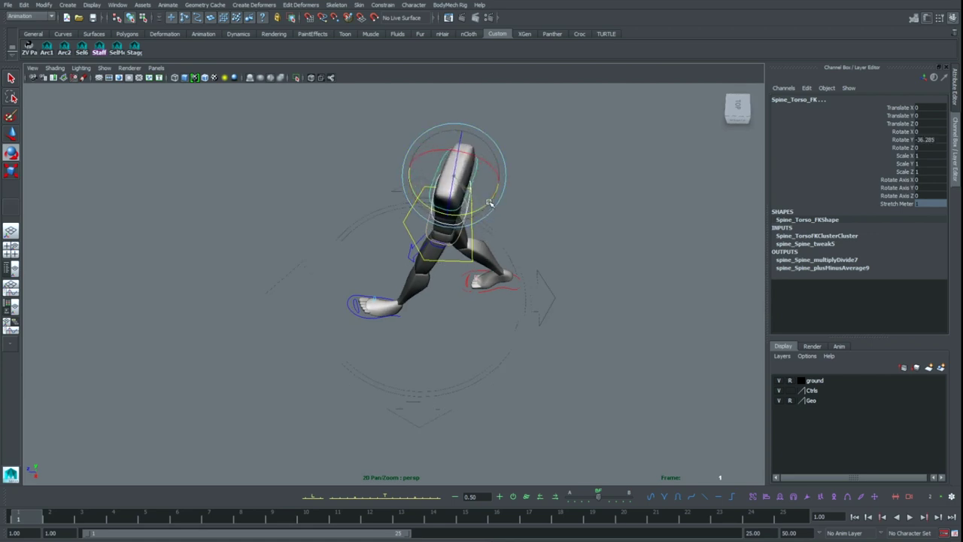
{"action": "left_click_drag", "start_coordinate": [486, 216], "coordinate": [542, 226], "text": "alt"}
{"action": "right_click_drag", "start_coordinate": [542, 226], "coordinate": [638, 178], "text": "alt"}
{"action": "middle_click_drag", "start_coordinate": [638, 177], "coordinate": [568, 236], "text": "alt"}
{"action": "left_click_drag", "start_coordinate": [568, 237], "coordinate": [465, 193], "text": "alt"}
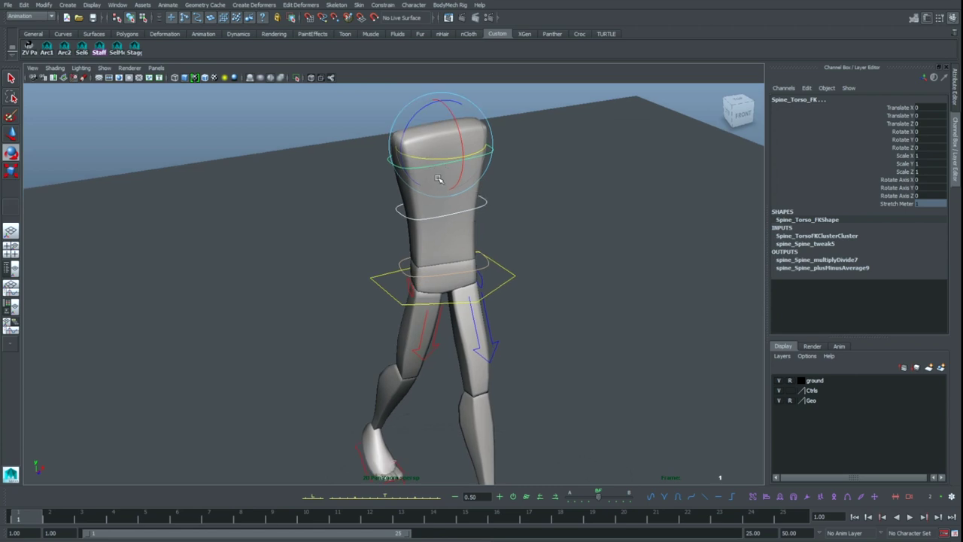
Step: Twist the two spine controls around Y against the hips at frame 1 and key only Rotate Y
{"action": "left_click_drag", "start_coordinate": [399, 251], "coordinate": [459, 250], "text": "alt"}
{"action": "left_click", "coordinate": [892, 147]}
{"action": "left_click", "coordinate": [891, 140]}
{"action": "right_click", "coordinate": [894, 143]}
{"action": "left_click", "coordinate": [877, 158]}
Step: Copy the frame 1 torso twist to frame 25, and key the opposite twist at frame 13 with Rotate Y -10
{"action": "left_click_drag", "start_coordinate": [25, 518], "coordinate": [782, 517]}
{"action": "left_click_drag", "start_coordinate": [51, 519], "coordinate": [411, 509]}
{"action": "double_click", "coordinate": [934, 140]}
{"action": "key", "text": "BackSpace"}
{"action": "key", "text": "Return"}
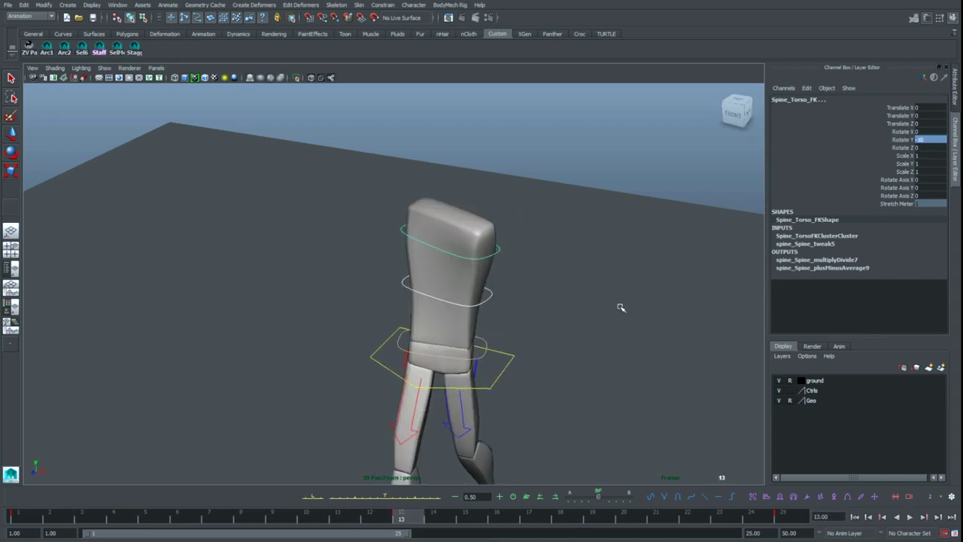
Step: View the torso from the front and scrub the twist from frame 1 to frame 7
{"action": "left_click", "coordinate": [629, 307]}
{"action": "key", "text": "e"}
{"action": "left_click_drag", "start_coordinate": [479, 238], "coordinate": [537, 297]}
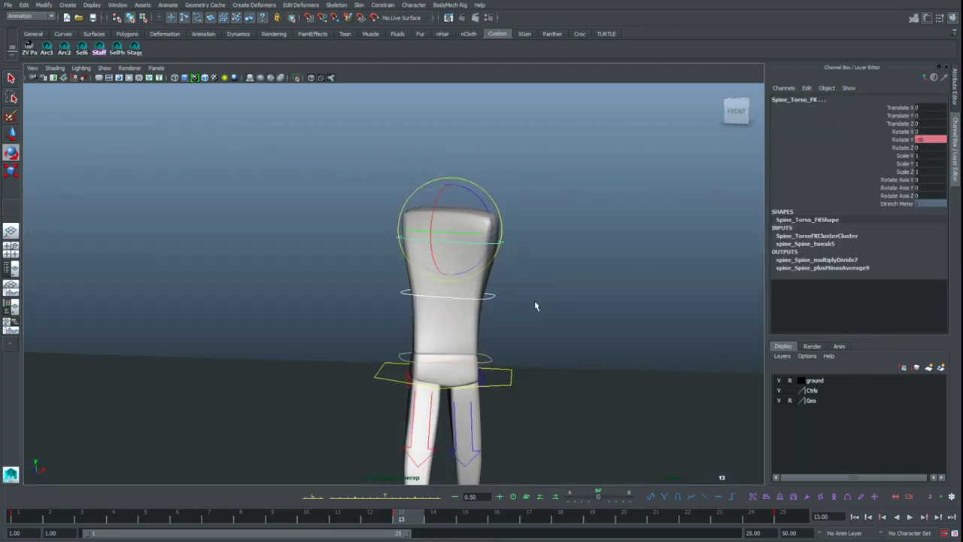
{"action": "key", "text": "q"}
{"action": "left_click_drag", "start_coordinate": [33, 521], "coordinate": [222, 517]}
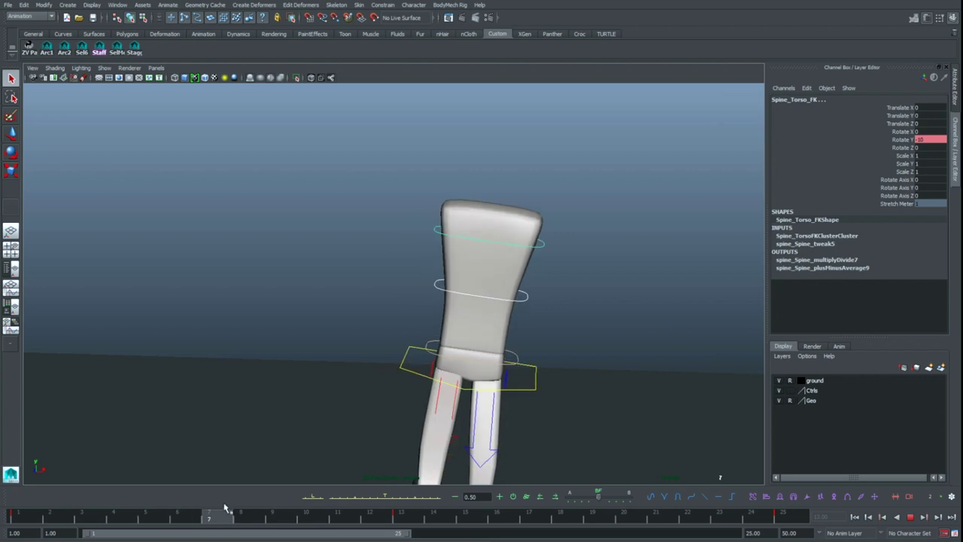
Step: Try tilting the torso sideways at frame 7 to counter the hips, and undo the attempts
{"action": "key", "text": "e"}
{"action": "left_click_drag", "start_coordinate": [518, 189], "coordinate": [513, 184]}
{"action": "key", "text": "ctrl+z"}
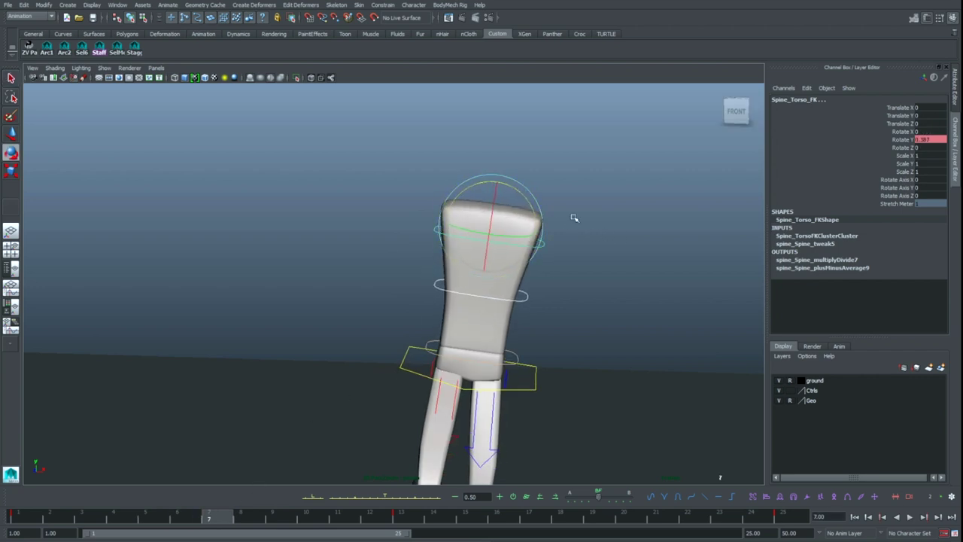
{"action": "scroll", "coordinate": [538, 248], "scroll_direction": "down", "scroll_amount": 3}
{"action": "middle_click_drag", "start_coordinate": [492, 354], "coordinate": [478, 299], "text": "alt"}
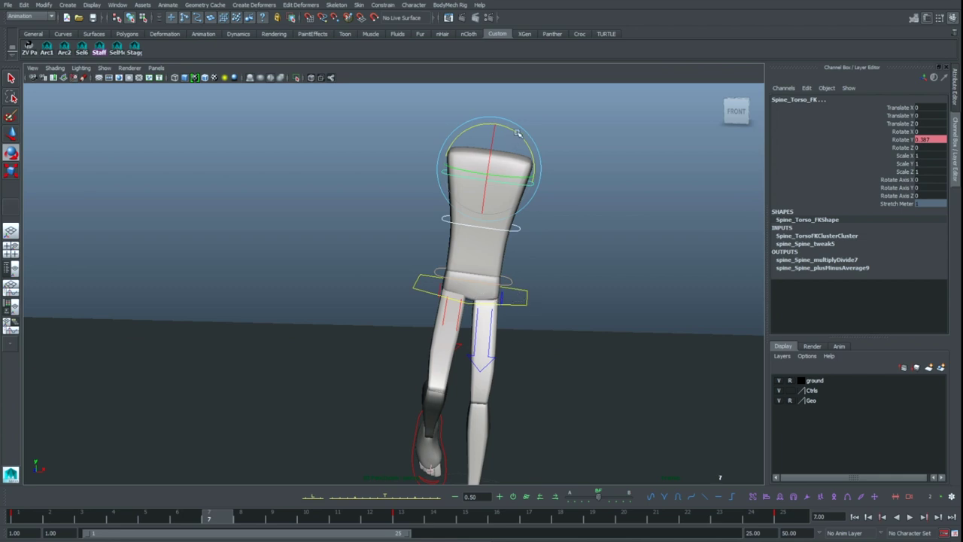
{"action": "left_click_drag", "start_coordinate": [515, 133], "coordinate": [495, 121]}
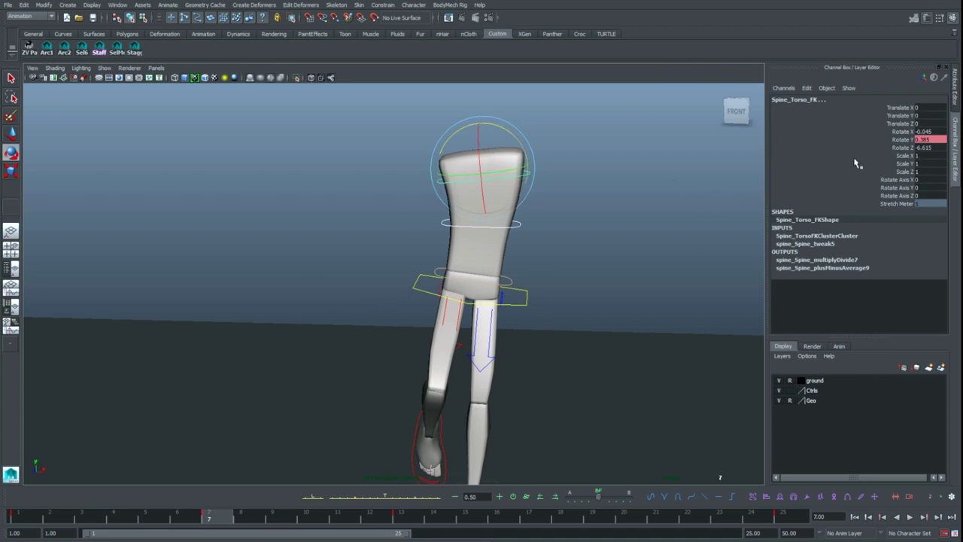
{"action": "key", "text": "ctrl+z"}
Step: Tilt the spine controls to Rotate Z -6.208 at frame 7 and key only that channel
{"action": "left_click", "coordinate": [890, 148]}
{"action": "key", "text": "e"}
{"action": "left_click_drag", "start_coordinate": [485, 174], "coordinate": [523, 139]}
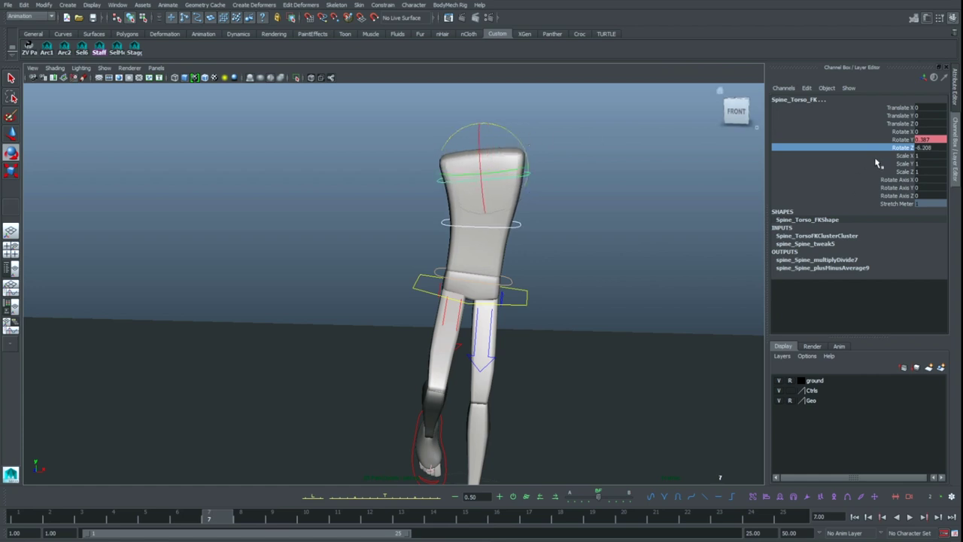
{"action": "right_click", "coordinate": [905, 154]}
{"action": "left_click", "coordinate": [903, 165]}
Step: Copy the frame 7 tilt key to frame 19 and set Rotate Z there to 6 for the opposite lean
{"action": "left_click", "coordinate": [593, 518]}
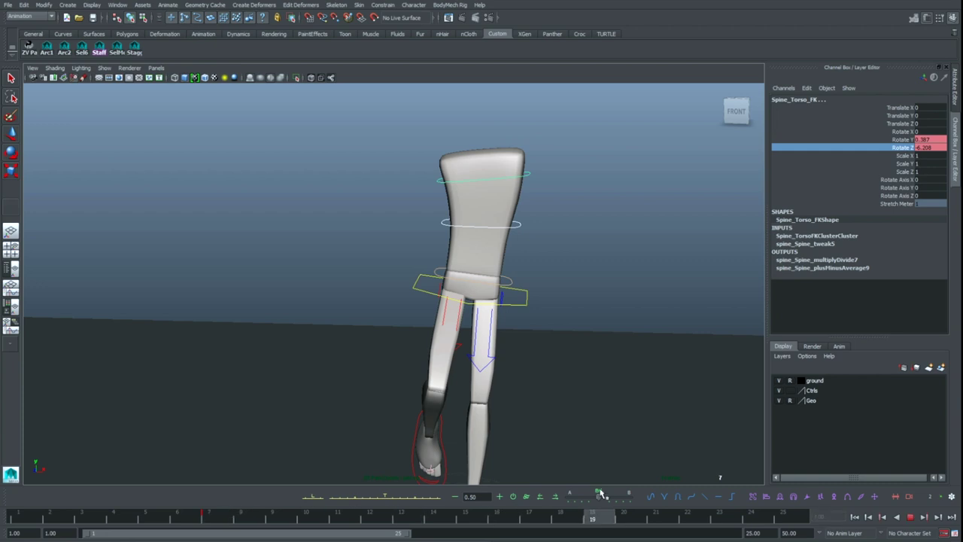
{"action": "left_click_drag", "start_coordinate": [219, 518], "coordinate": [592, 518]}
{"action": "left_click", "coordinate": [940, 148]}
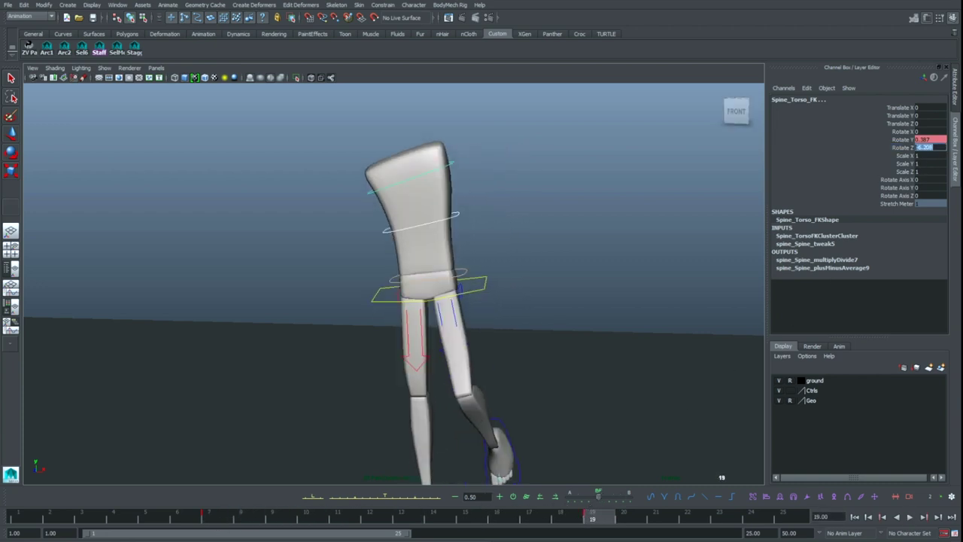
{"action": "type", "text": "0"}
{"action": "key", "text": "Return"}
{"action": "left_click", "coordinate": [453, 244]}
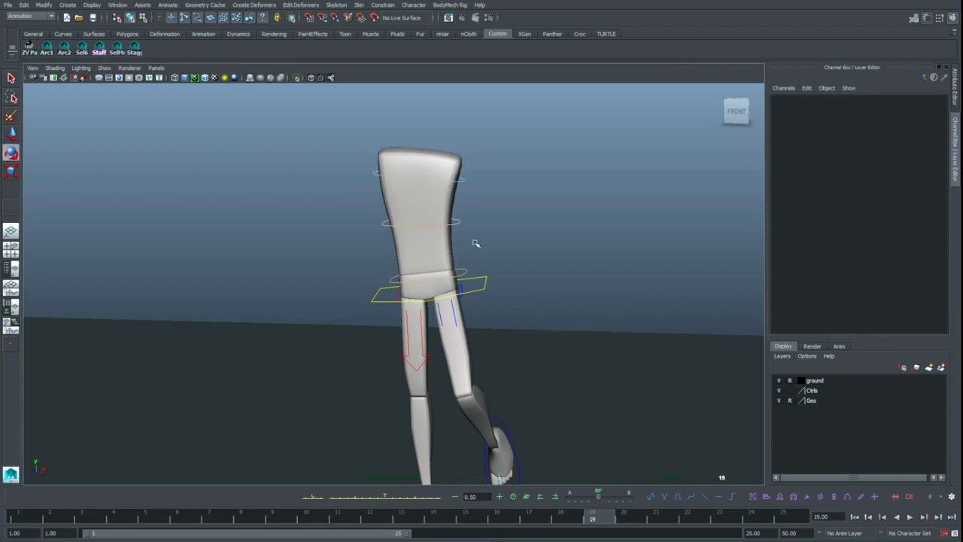
Step: Reselect the spine controls, play the cycle to check the torso's tilt and twist, and stop at frame 4 in side view
{"action": "left_click", "coordinate": [471, 220]}
{"action": "left_click_drag", "start_coordinate": [492, 264], "coordinate": [478, 239], "text": "alt"}
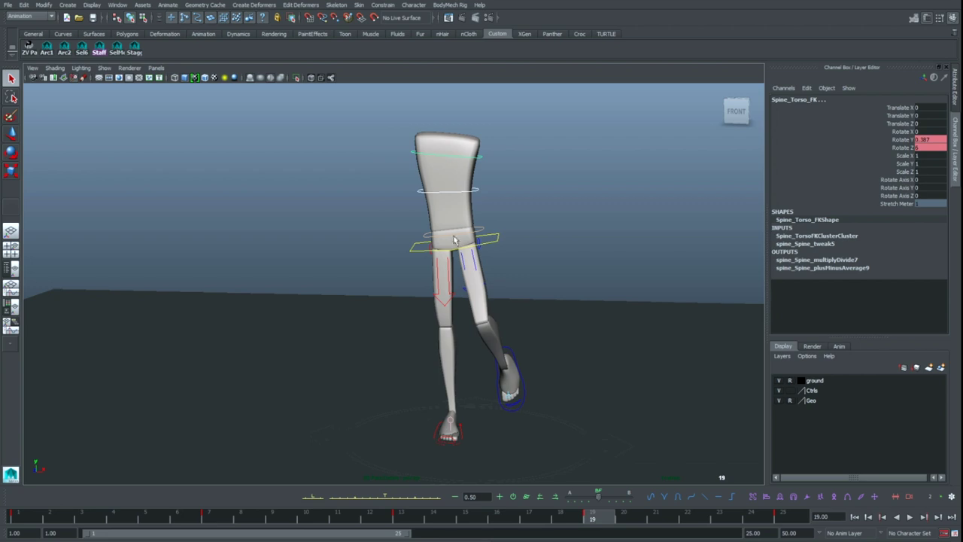
{"action": "left_click", "coordinate": [574, 516]}
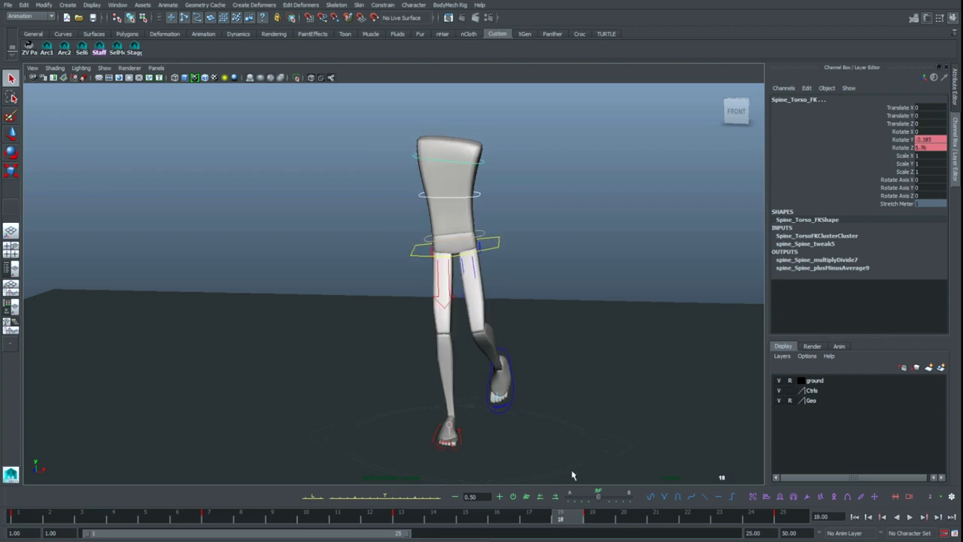
{"action": "key", "text": "alt+v"}
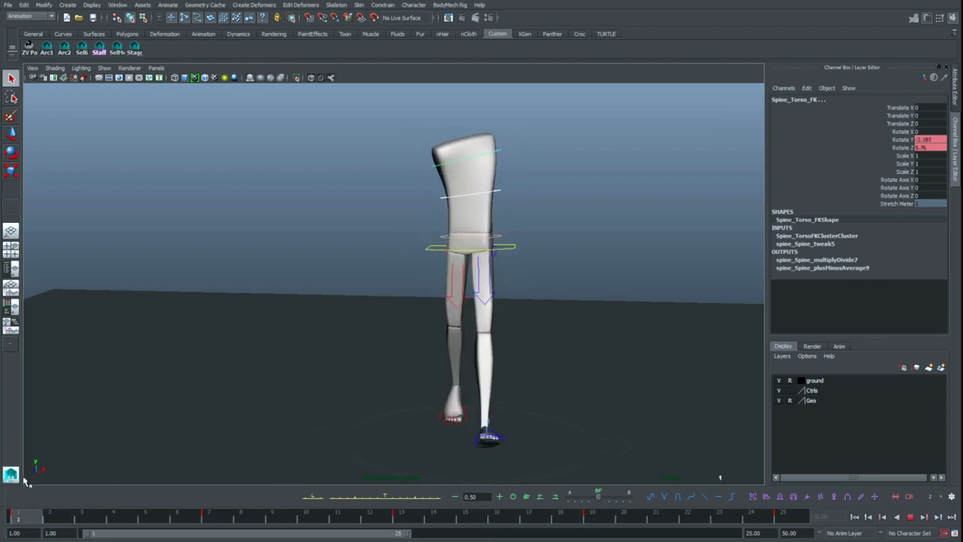
{"action": "key", "text": "alt+v"}
{"action": "left_click_drag", "start_coordinate": [344, 361], "coordinate": [374, 338], "text": "alt"}
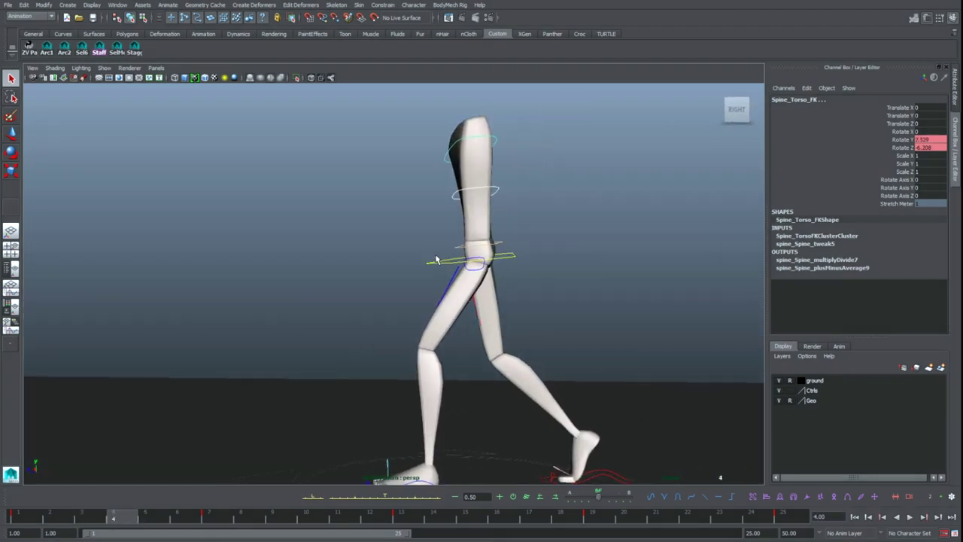
{"action": "left_click_drag", "start_coordinate": [69, 515], "coordinate": [119, 512]}
{"action": "key", "text": "alt+v"}
Step: Bend the spine controls to Rotate X -7.653 at frame 4 and key only Rotate X
{"action": "mouse_move", "coordinate": [899, 138]}
{"action": "left_mouse_down"}
{"action": "mouse_move", "coordinate": [902, 146]}
{"action": "mouse_move", "coordinate": [899, 134]}
{"action": "left_mouse_up"}
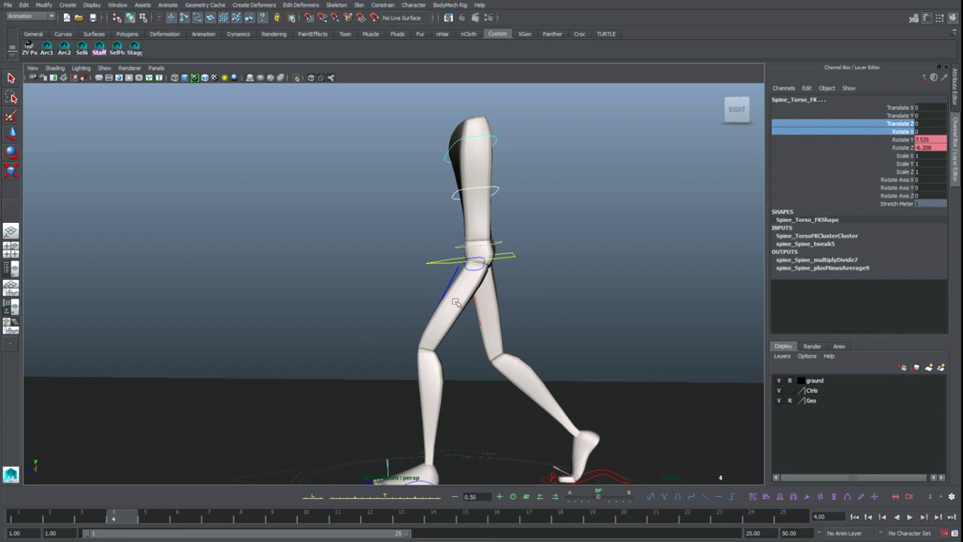
{"action": "left_click", "coordinate": [903, 133]}
{"action": "key", "text": "e"}
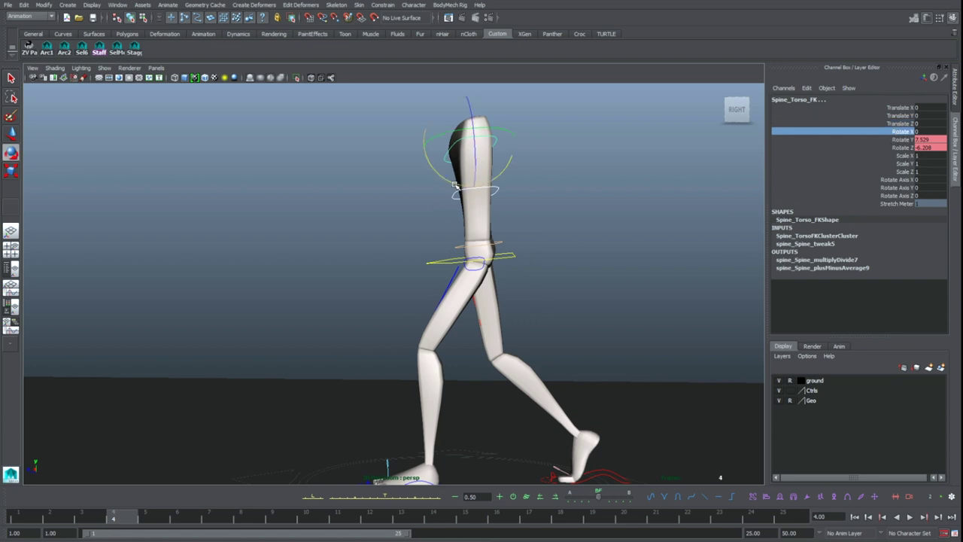
{"action": "left_click_drag", "start_coordinate": [132, 522], "coordinate": [186, 516]}
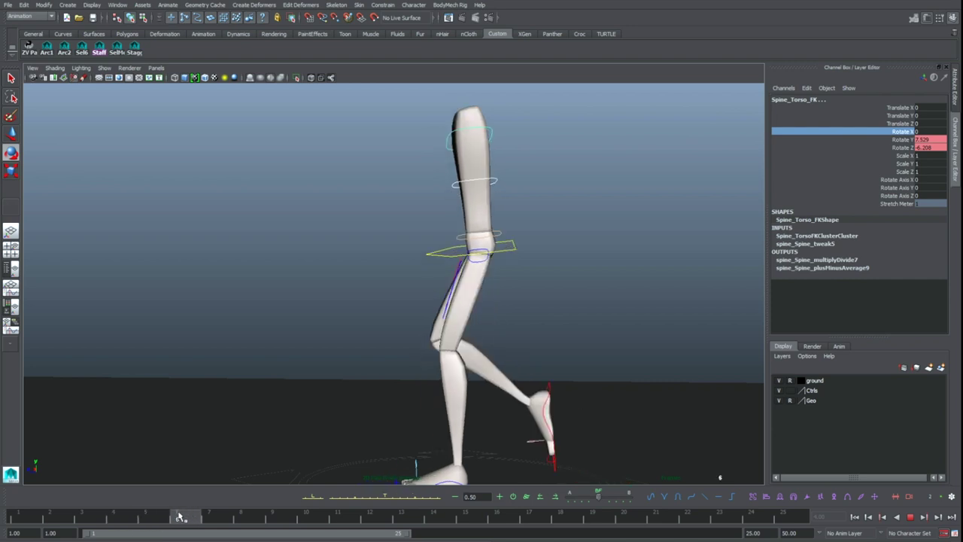
{"action": "left_click", "coordinate": [125, 518]}
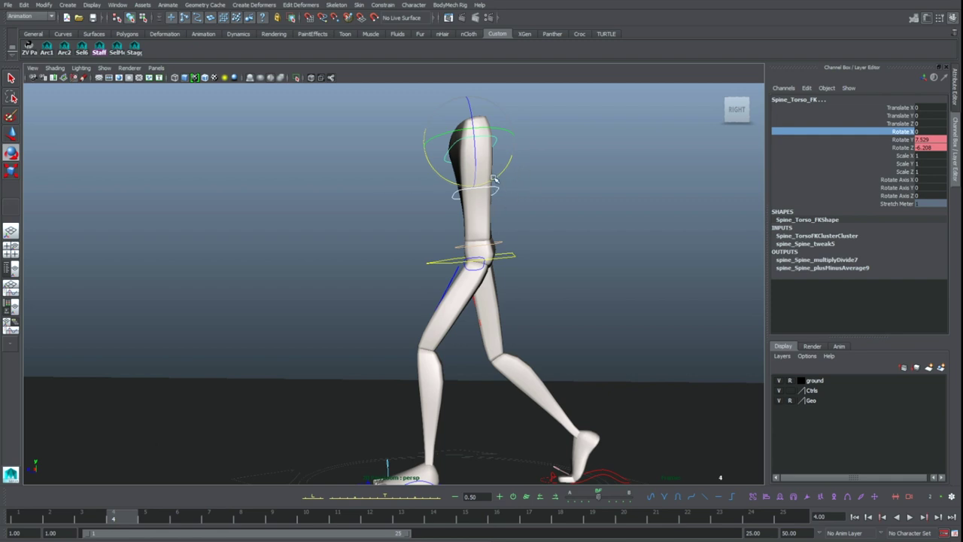
{"action": "middle_click_drag", "start_coordinate": [490, 182], "coordinate": [495, 178]}
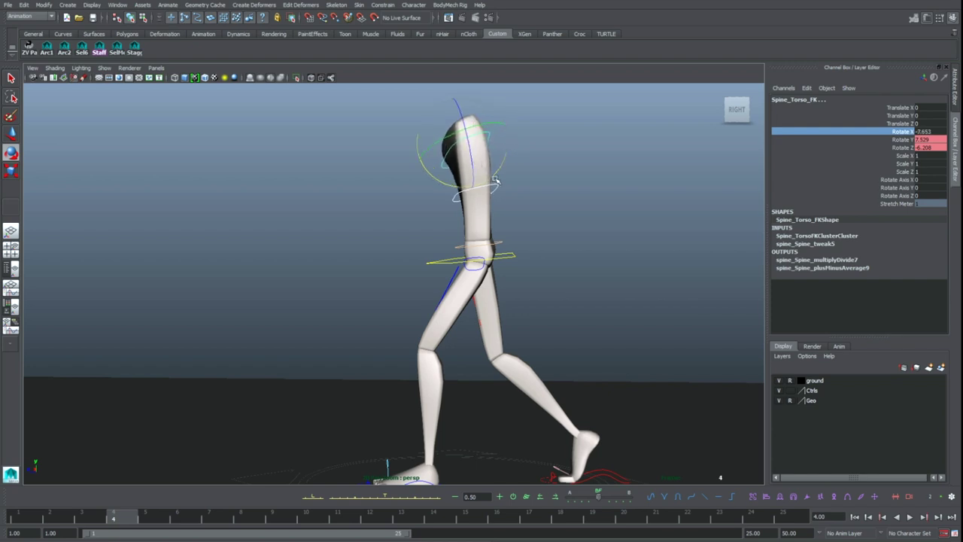
{"action": "right_click", "coordinate": [905, 137]}
{"action": "left_click", "coordinate": [892, 148]}
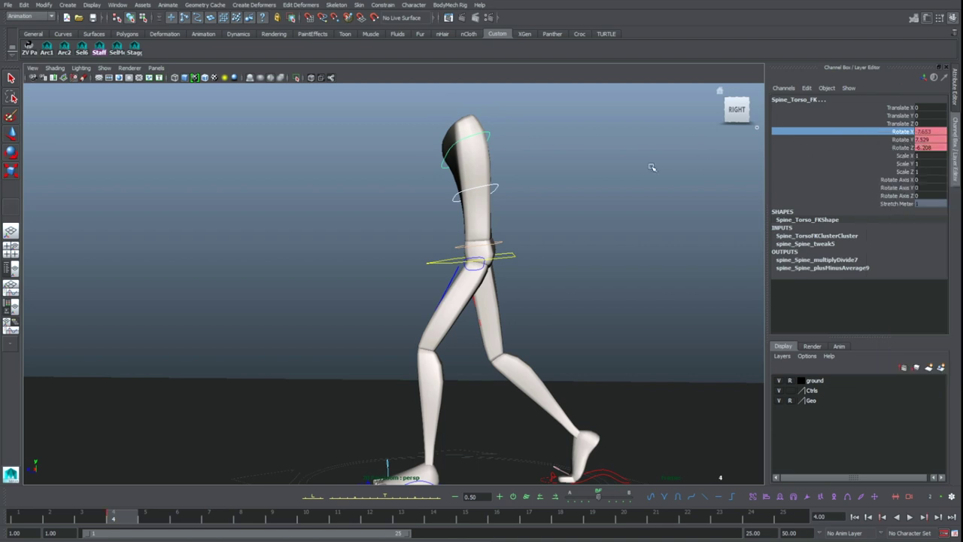
Step: Copy the frame 4 Rotate X key to frame 16 and scrub the motion to frame 10
{"action": "left_click_drag", "start_coordinate": [143, 518], "coordinate": [499, 518]}
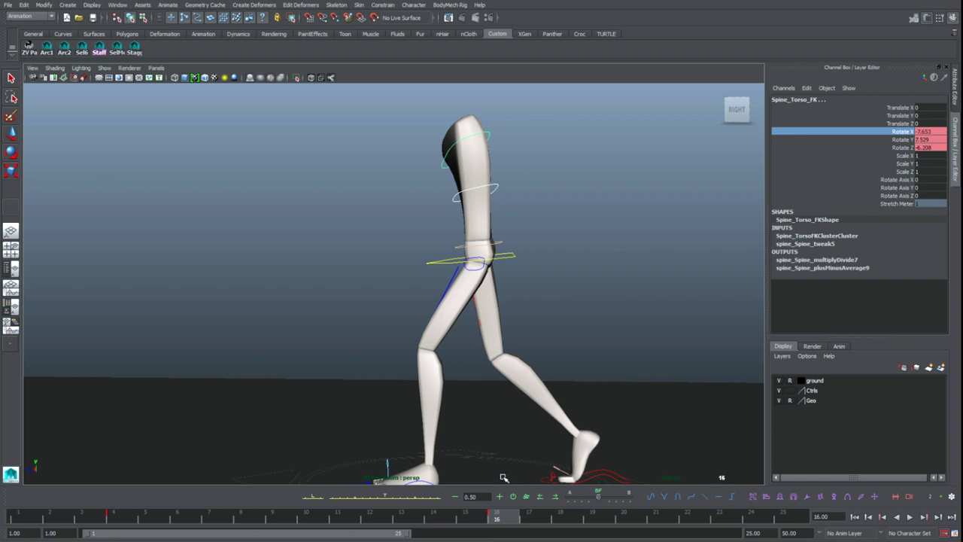
{"action": "key", "text": "alt+v"}
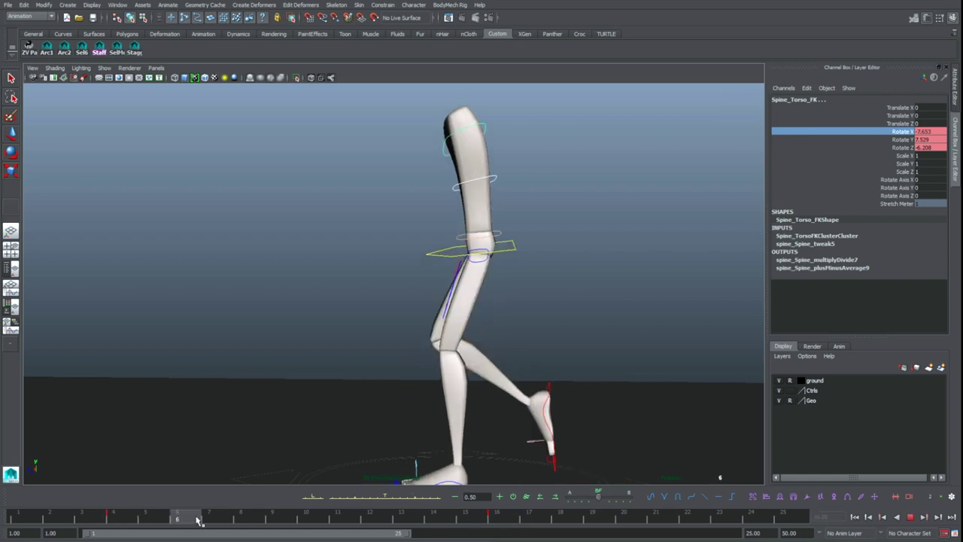
{"action": "left_click_drag", "start_coordinate": [202, 519], "coordinate": [324, 505]}
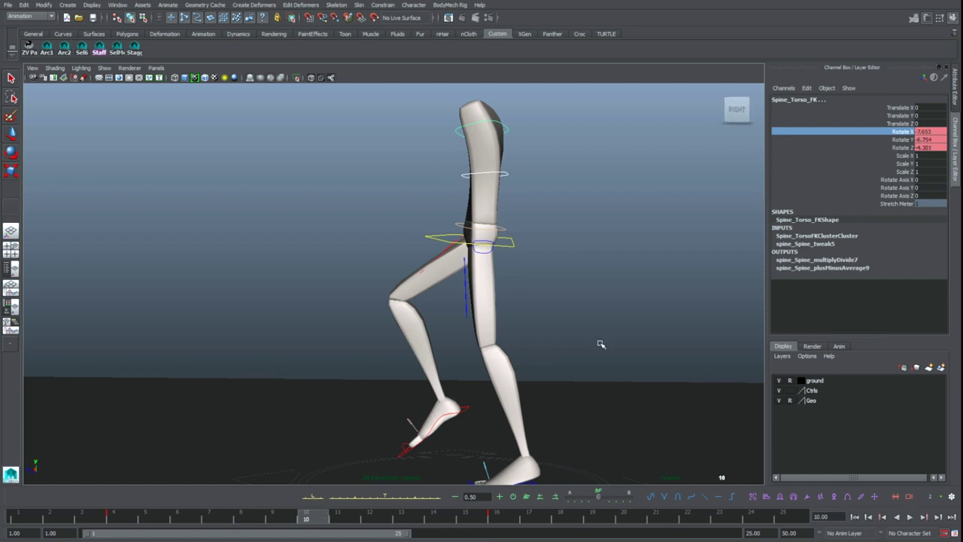
Step: Set the spine controls' Rotate X to 7 at frame 10 and select that frame's key for copying
{"action": "left_click", "coordinate": [926, 131]}
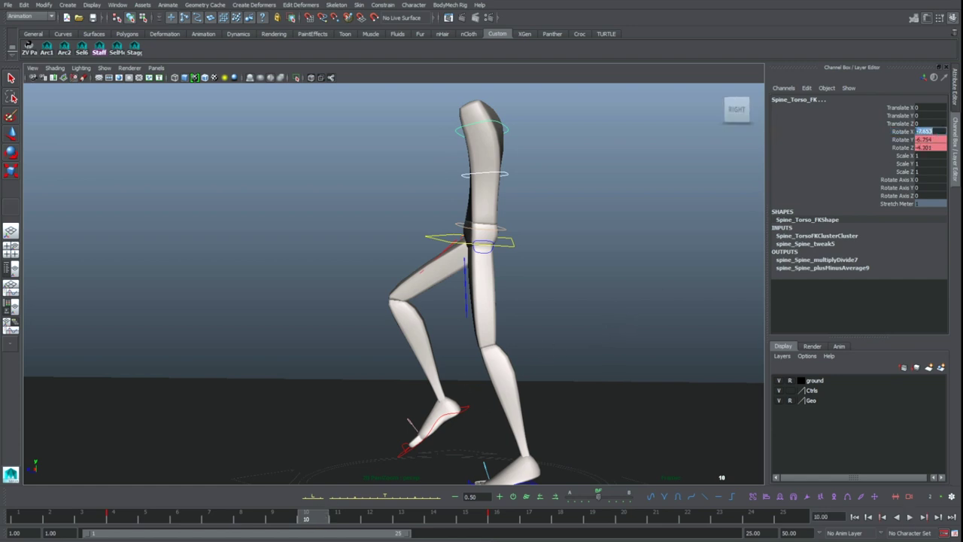
{"action": "type", "text": "0"}
{"action": "key", "text": "Return"}
{"action": "key", "text": "e"}
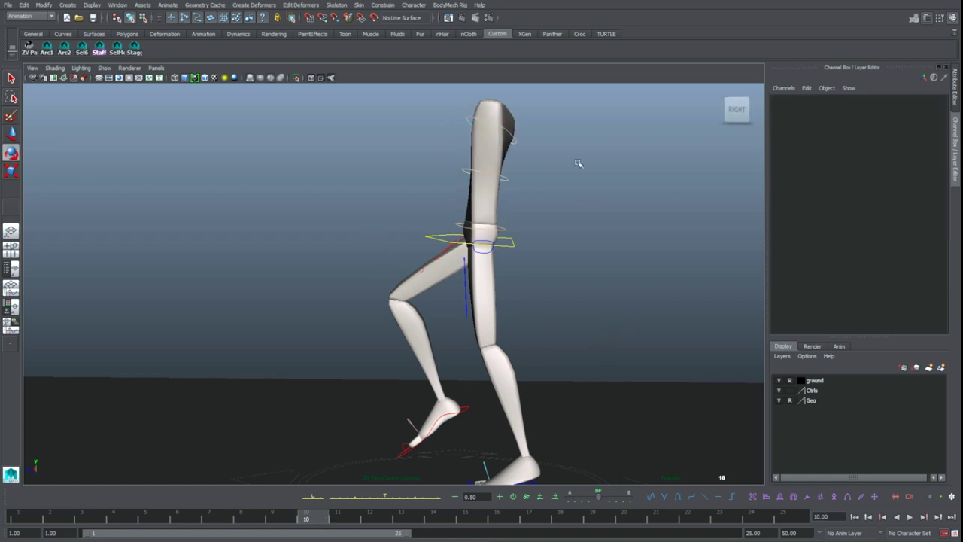
{"action": "left_click", "coordinate": [317, 521], "text": "shift"}
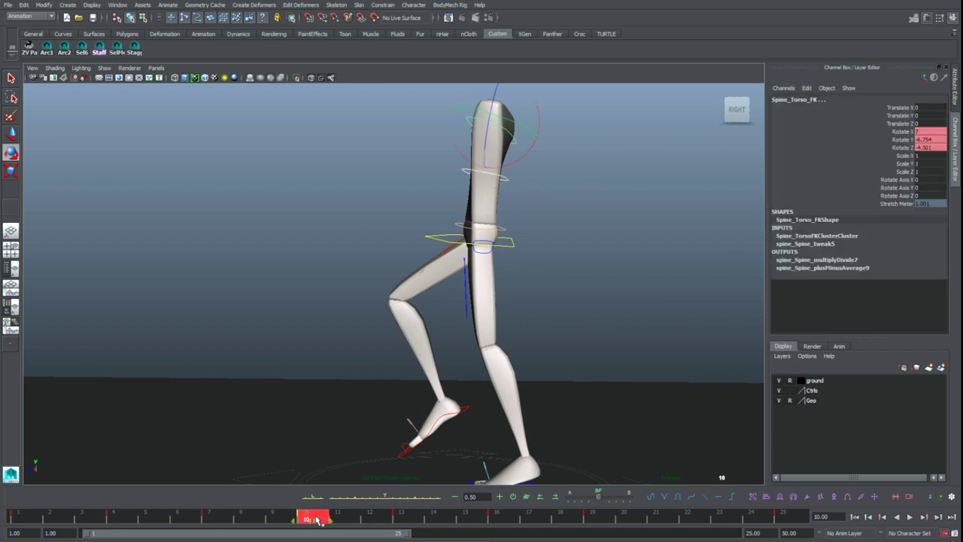
Step: Shift the torso control's Rotate X keys at frames 4, 10 and 16 two frames later, to 6, 12 and 18
{"action": "left_click", "coordinate": [902, 132]}
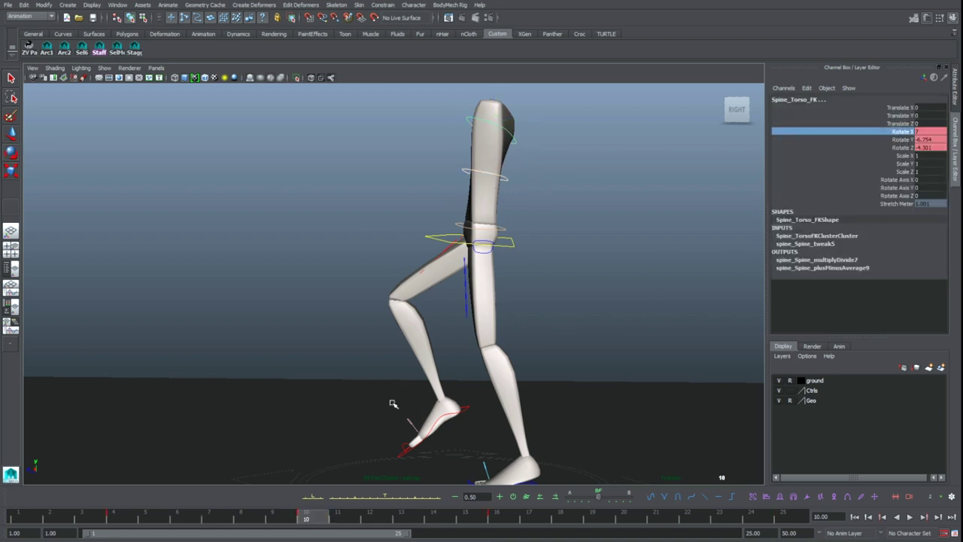
{"action": "left_click", "coordinate": [132, 521]}
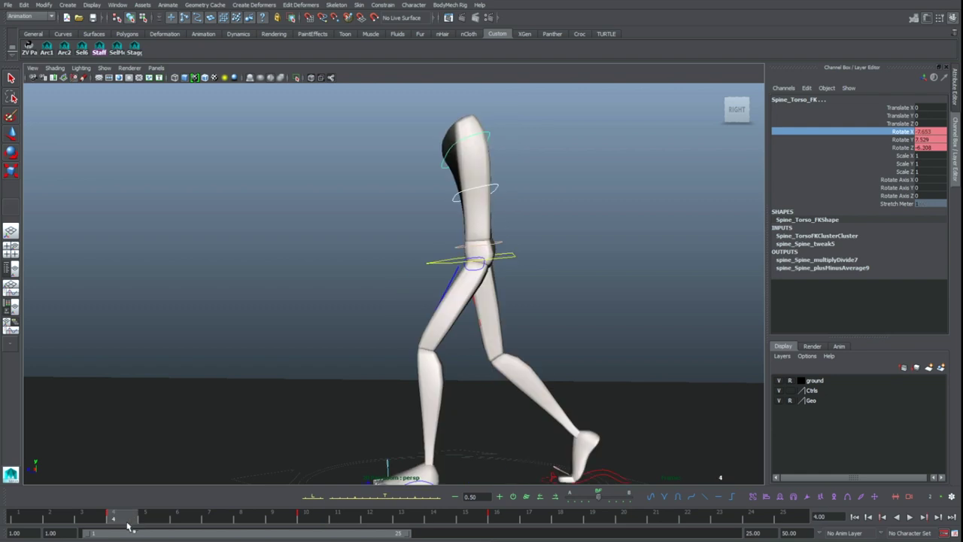
{"action": "left_click_drag", "start_coordinate": [128, 520], "coordinate": [519, 521], "text": "shift"}
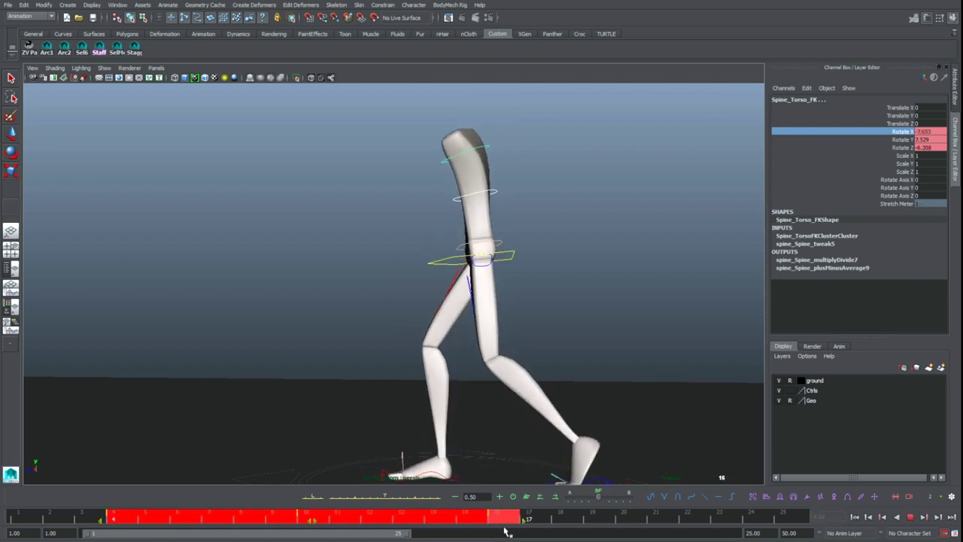
{"action": "left_click_drag", "start_coordinate": [316, 523], "coordinate": [364, 522]}
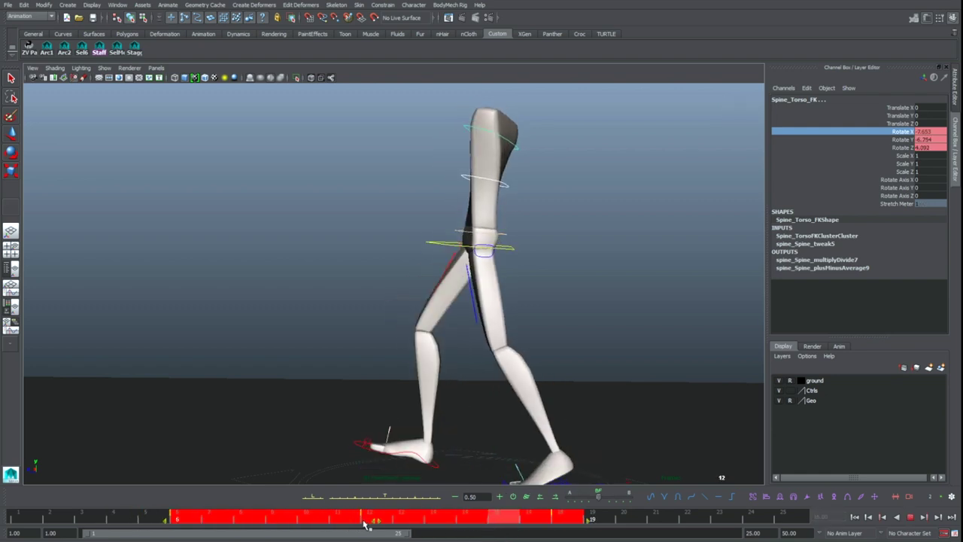
Step: Play back the shifted timing, then set the torso control's Rotate X to 7 at frame 24
{"action": "left_click", "coordinate": [120, 517]}
{"action": "key", "text": "alt+v"}
{"action": "left_click_drag", "start_coordinate": [184, 519], "coordinate": [656, 521]}
{"action": "left_click_drag", "start_coordinate": [719, 518], "coordinate": [712, 522]}
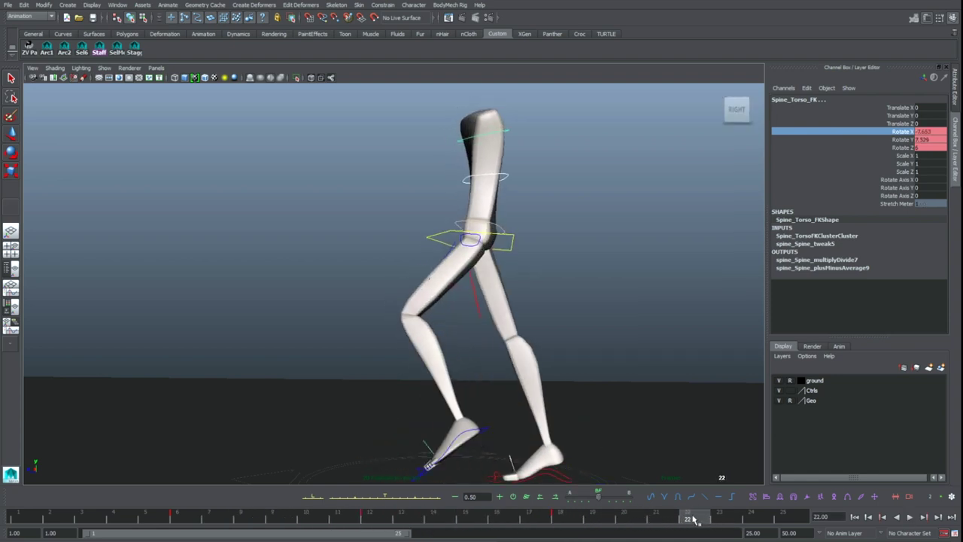
{"action": "left_click", "coordinate": [756, 519]}
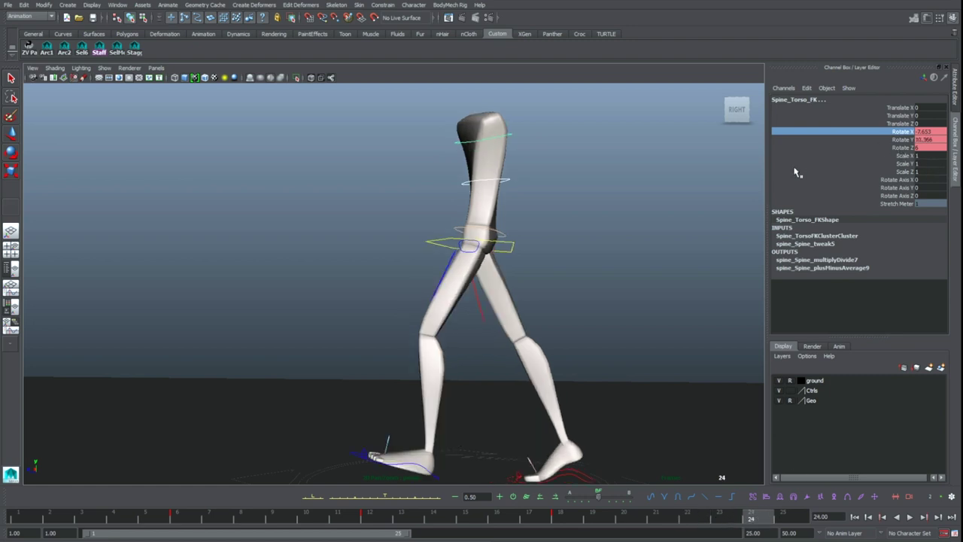
{"action": "left_click", "coordinate": [921, 133]}
{"action": "type", "text": "7"}
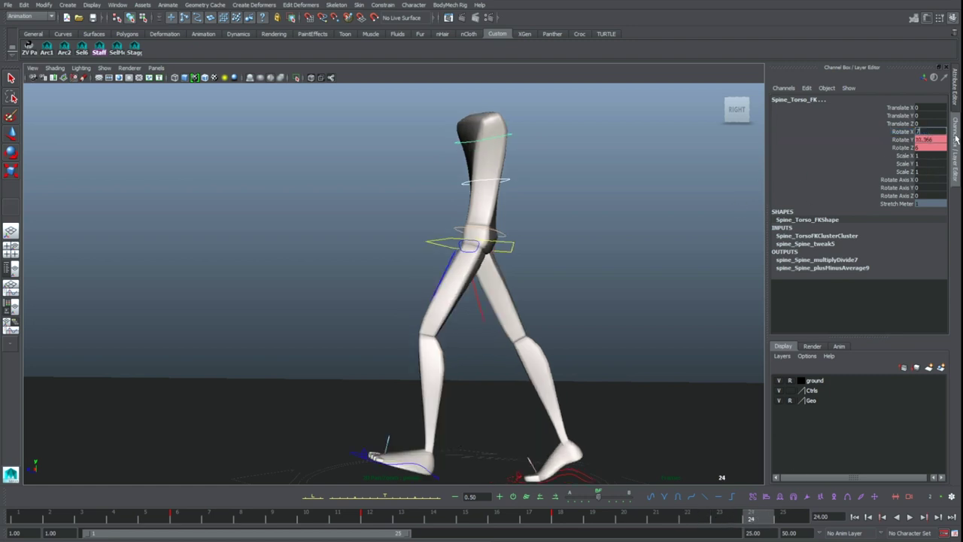
{"action": "key", "text": "Return"}
{"action": "key", "text": "e"}
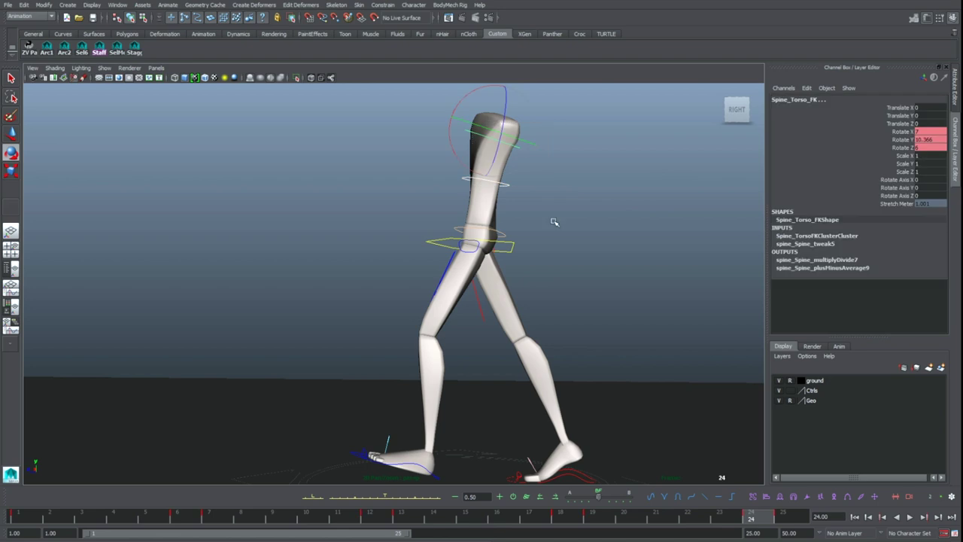
Step: Play the walk cycle from the side, with the controls deselected, to review the torso's forward and back motion
{"action": "key", "text": "alt+v"}
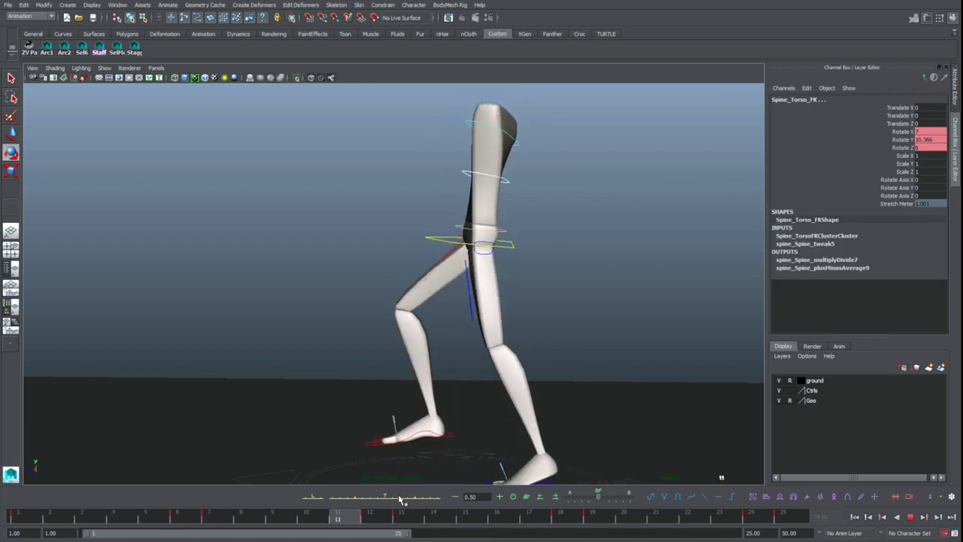
{"action": "key", "text": "alt+v"}
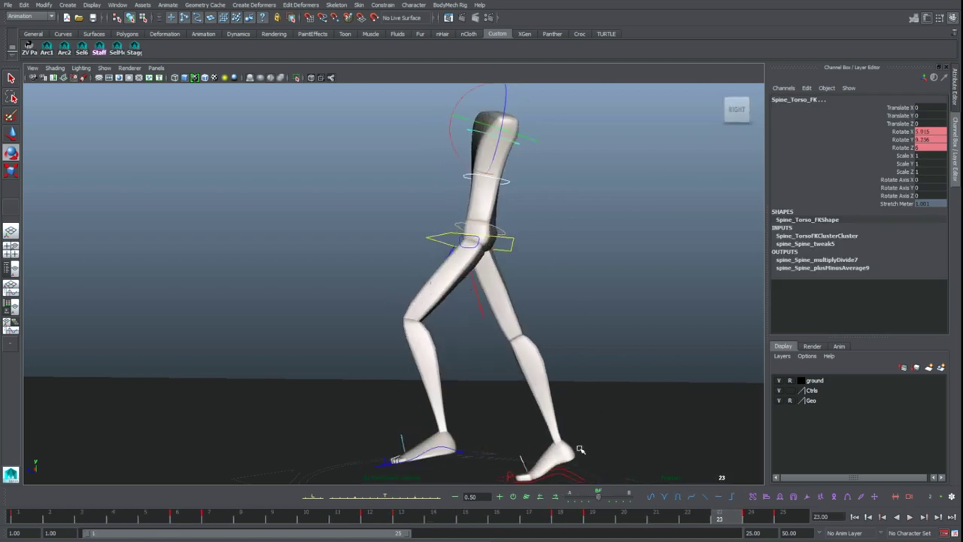
{"action": "key", "text": "alt+v"}
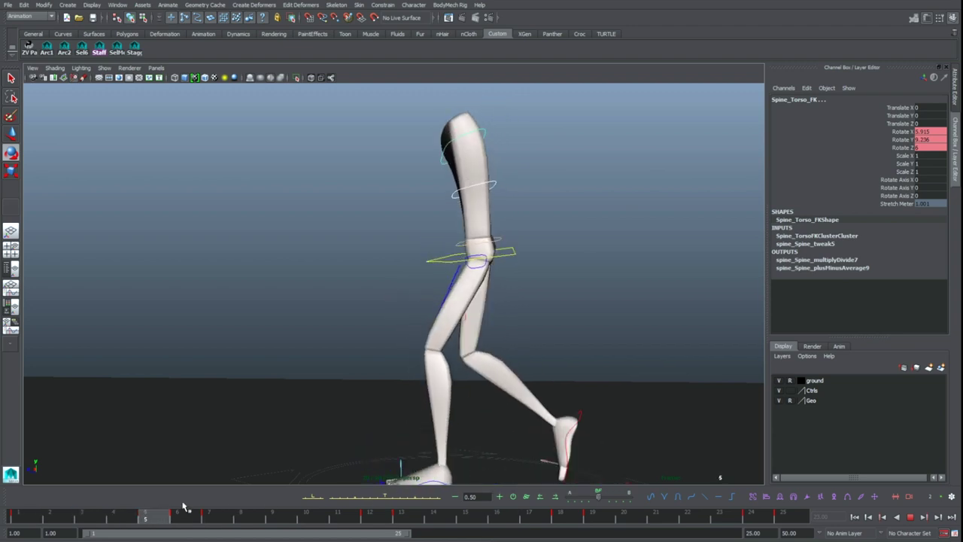
{"action": "key", "text": "alt+shift+v"}
{"action": "left_click", "coordinate": [628, 387]}
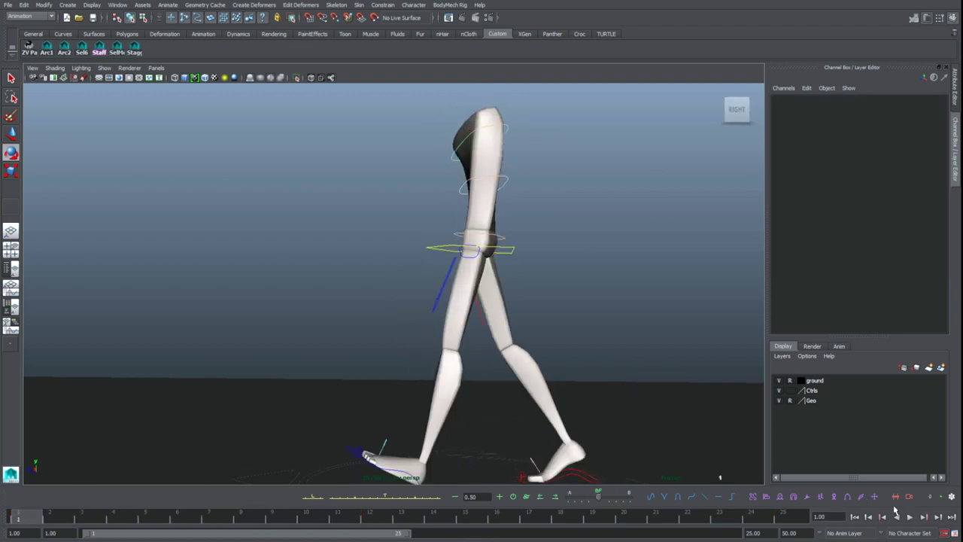
{"action": "left_click", "coordinate": [911, 517]}
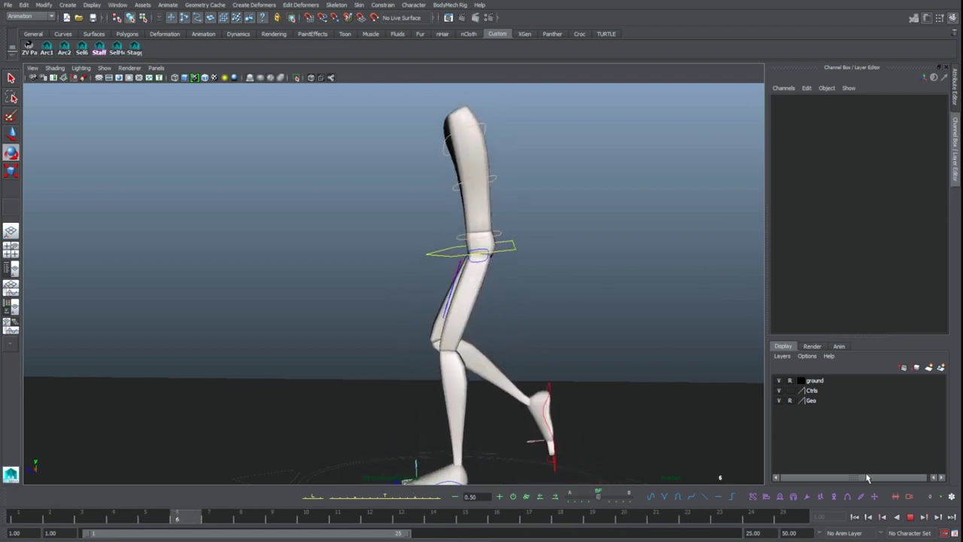
{"action": "left_click", "coordinate": [909, 518]}
{"action": "left_click", "coordinate": [788, 520]}
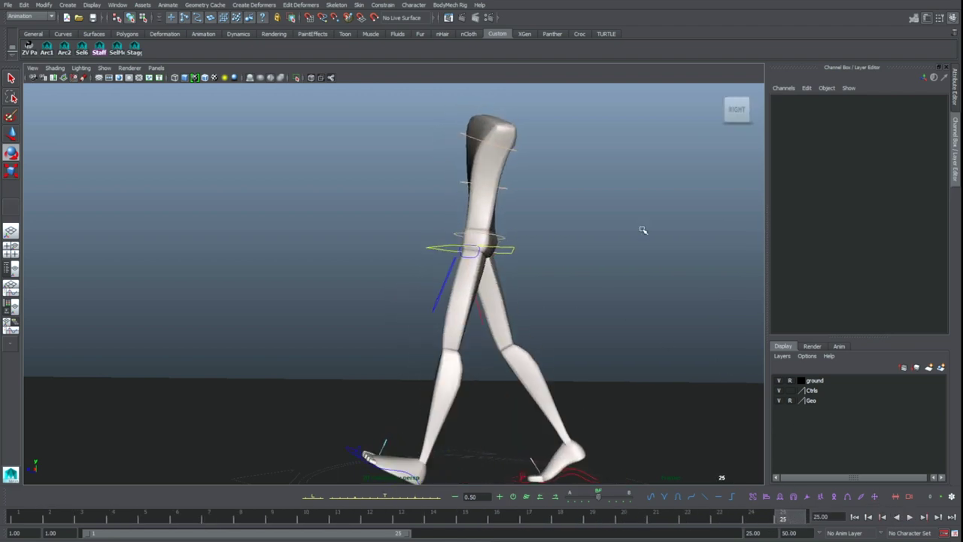
Step: Examine the torso control from the front, comparing its pose and Rotate Z keys across the start and end of the cycle
{"action": "left_click", "coordinate": [473, 145]}
{"action": "key", "text": "alt+v"}
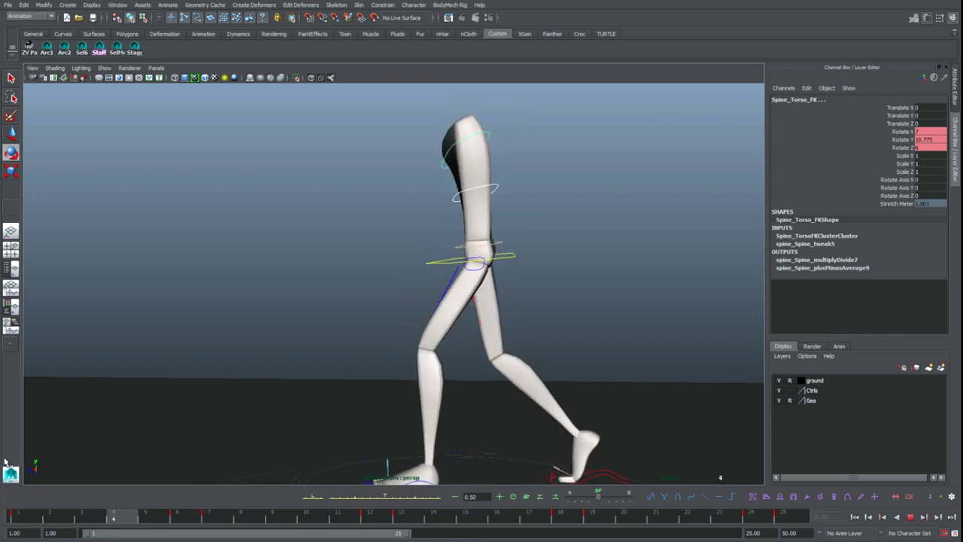
{"action": "key", "text": "alt+v"}
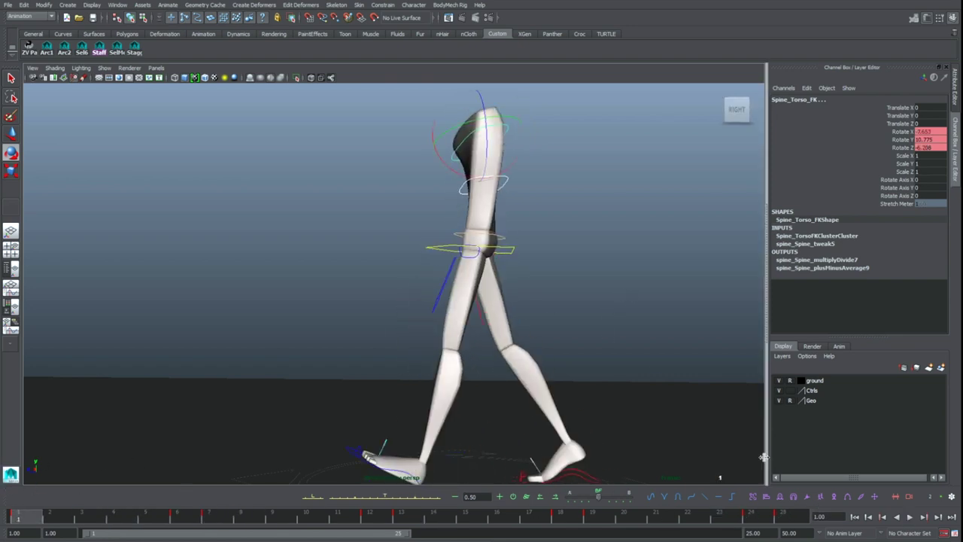
{"action": "key", "text": "comma"}
{"action": "key", "text": "period"}
{"action": "key", "text": "comma"}
{"action": "left_click_drag", "start_coordinate": [489, 392], "coordinate": [577, 389], "text": "alt"}
{"action": "key", "text": "period"}
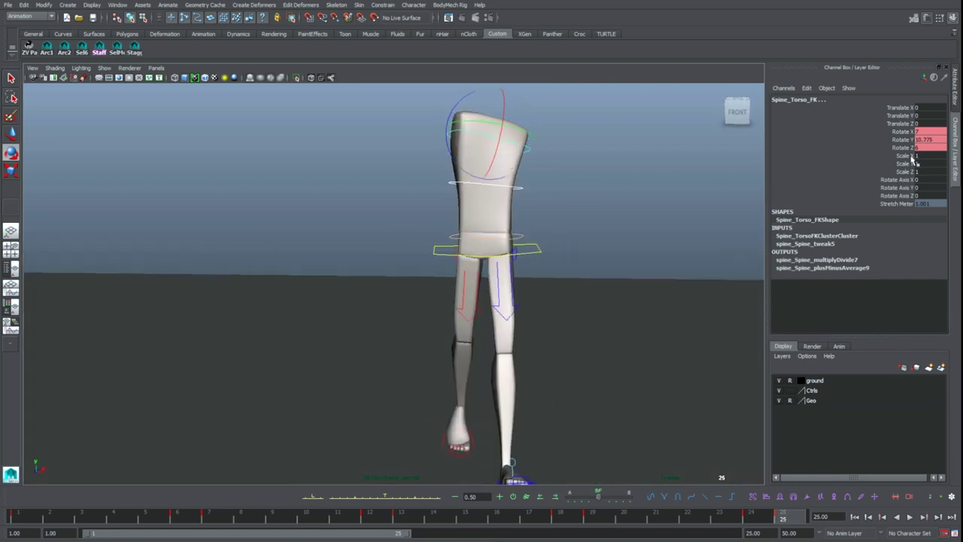
{"action": "left_click", "coordinate": [898, 149]}
{"action": "key", "text": "period"}
{"action": "key", "text": "comma"}
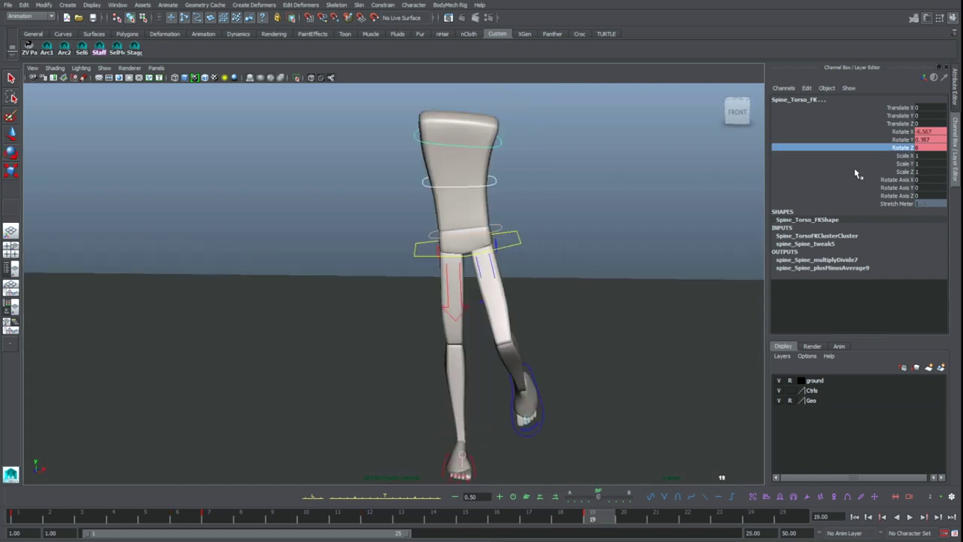
{"action": "left_click_drag", "start_coordinate": [433, 428], "coordinate": [445, 406], "text": "alt"}
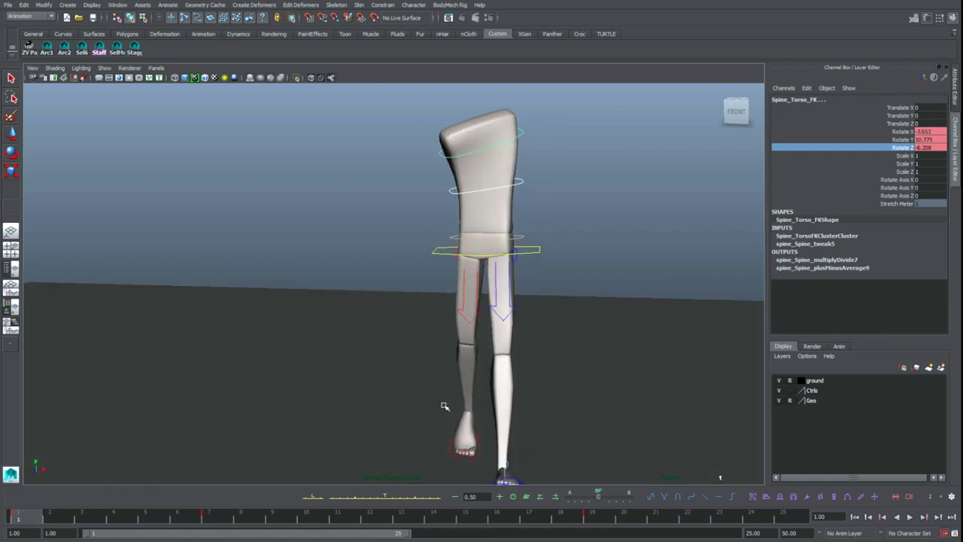
{"action": "key", "text": "period"}
{"action": "key", "text": "comma"}
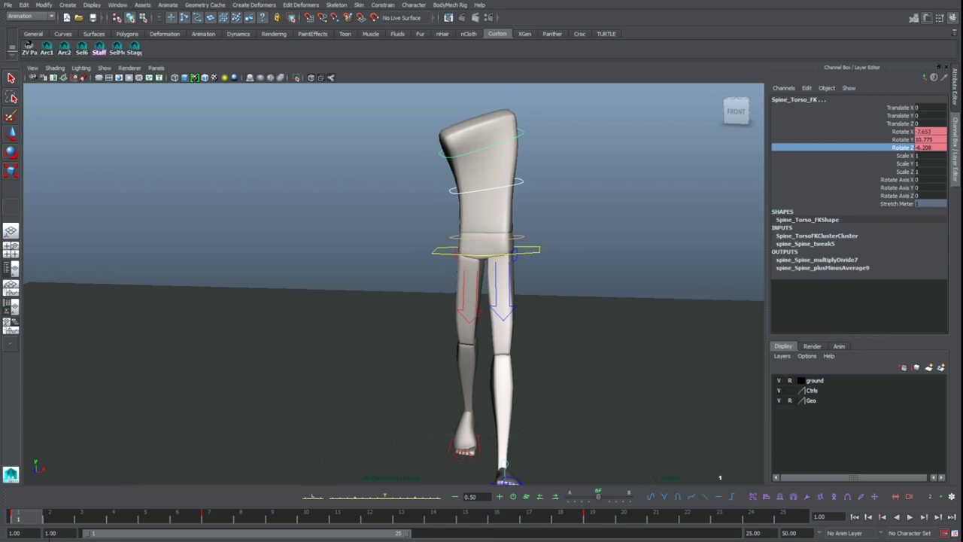
Step: Open the Graph Editor and display the rotation curves of the middle and torso spine controls, framed to fit
{"action": "left_click", "coordinate": [252, 541]}
{"action": "right_click_drag", "start_coordinate": [562, 158], "coordinate": [528, 149], "text": "alt"}
{"action": "middle_click_drag", "start_coordinate": [566, 135], "coordinate": [556, 139], "text": "alt"}
{"action": "left_click_drag", "start_coordinate": [497, 134], "coordinate": [653, 185]}
{"action": "left_click", "coordinate": [123, 121]}
{"action": "left_click", "coordinate": [112, 141], "text": "shift"}
{"action": "left_click", "coordinate": [92, 161], "text": "shift"}
{"action": "left_click", "coordinate": [87, 181], "text": "shift"}
{"action": "right_click_drag", "start_coordinate": [536, 154], "coordinate": [505, 152], "text": "alt"}
{"action": "left_click_drag", "start_coordinate": [458, 129], "coordinate": [640, 197]}
{"action": "key", "text": "f"}
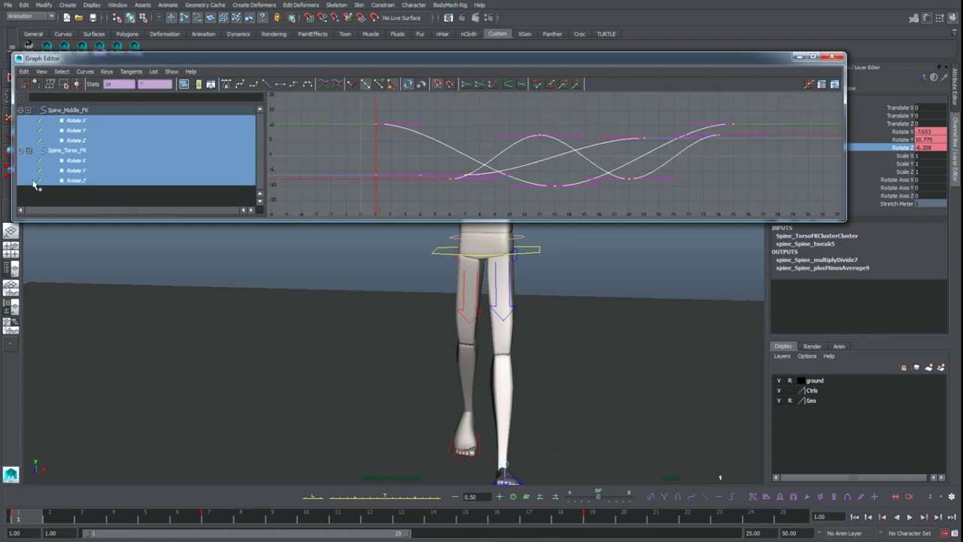
Step: Delete the frame 1 key from the torso control's Rotate Z curve and select the keys at frames 7 and 19
{"action": "left_click", "coordinate": [89, 181]}
{"action": "left_click_drag", "start_coordinate": [449, 152], "coordinate": [476, 179]}
{"action": "key", "text": "Delete"}
{"action": "left_click", "coordinate": [615, 190]}
{"action": "left_click_drag", "start_coordinate": [519, 146], "coordinate": [653, 200]}
Step: Check the torso poses at the remaining keys, then set the Rotate Z curve's pre- and post-infinity to cycle
{"action": "key", "text": "period"}
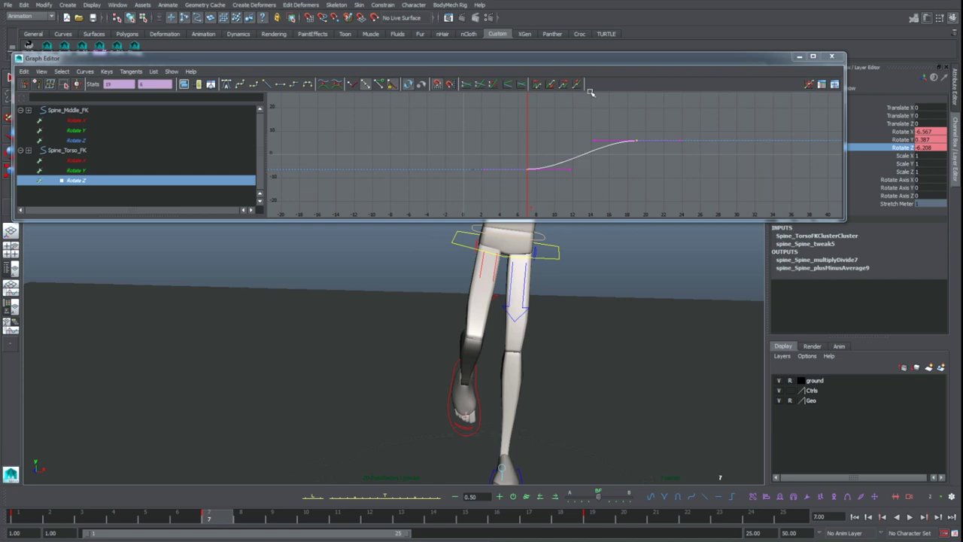
{"action": "left_click_drag", "start_coordinate": [561, 61], "coordinate": [567, 360]}
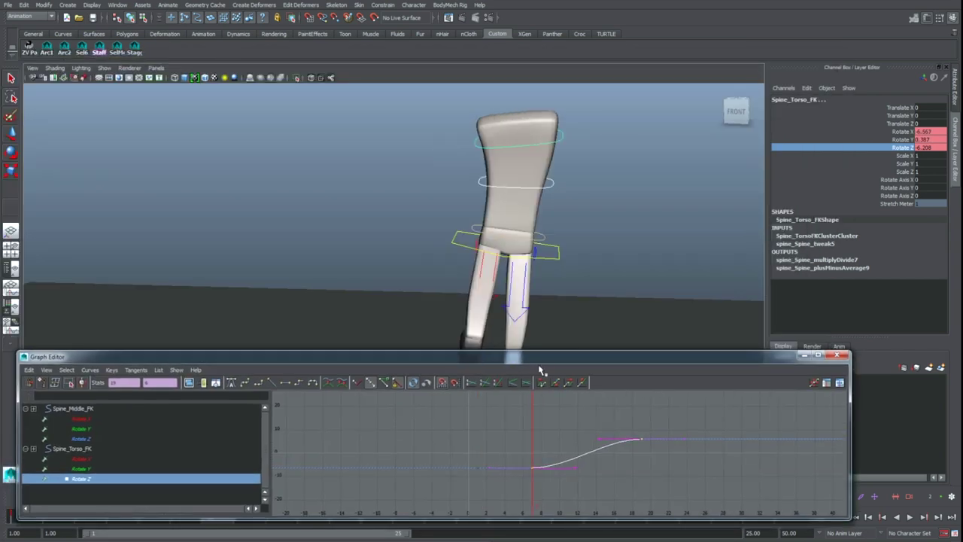
{"action": "key", "text": "period"}
{"action": "key", "text": "comma"}
{"action": "key", "text": "period"}
{"action": "key", "text": "comma"}
{"action": "left_click_drag", "start_coordinate": [552, 362], "coordinate": [533, 188]}
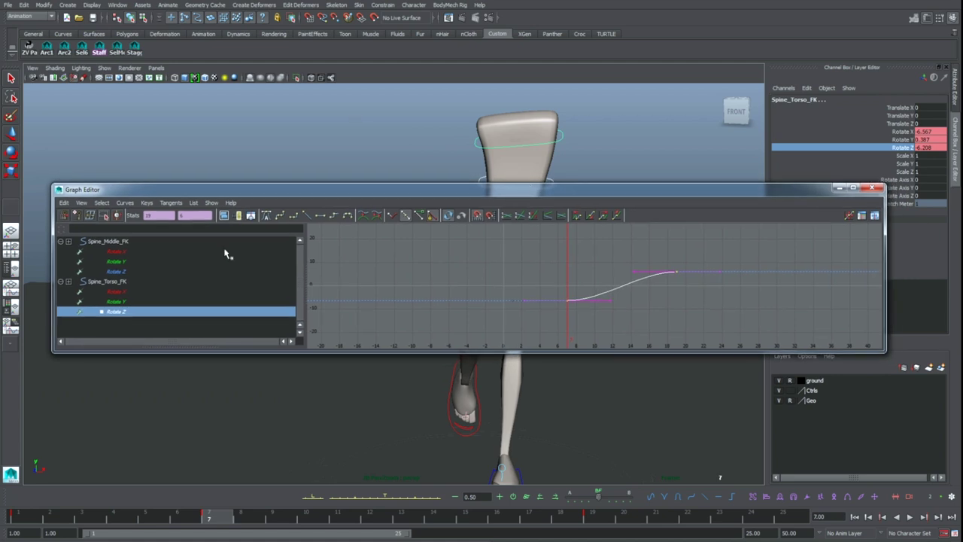
{"action": "right_click_drag", "start_coordinate": [584, 246], "coordinate": [559, 260], "text": "alt"}
{"action": "middle_click_drag", "start_coordinate": [559, 260], "coordinate": [544, 262], "text": "alt"}
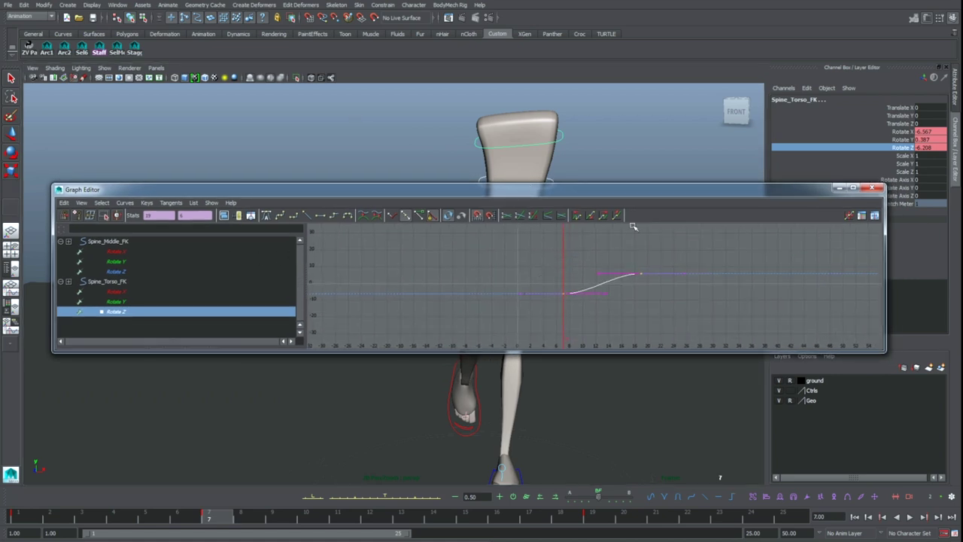
{"action": "left_click", "coordinate": [607, 217]}
{"action": "left_click", "coordinate": [577, 216]}
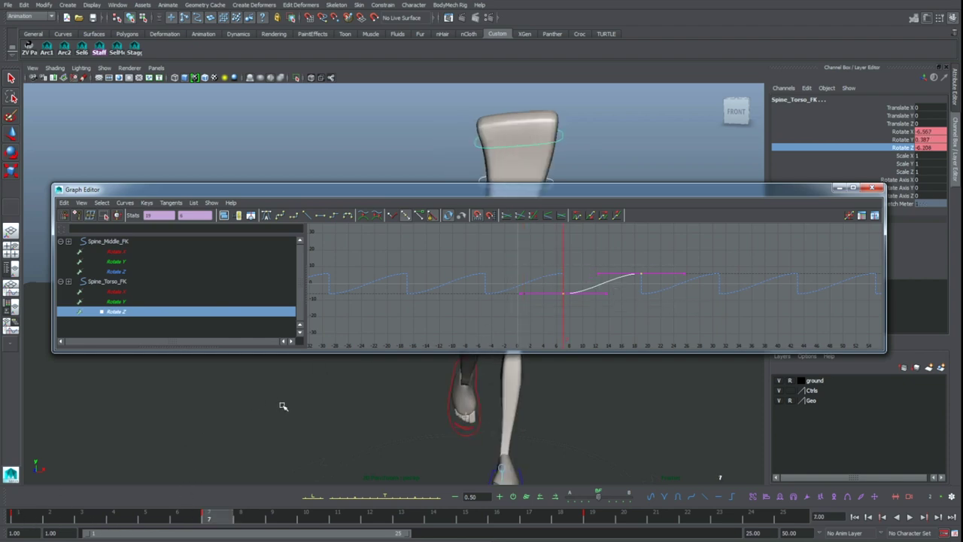
Step: Shift the torso's Rotate Z keys six frames earlier so they sit at frames 1 and 13
{"action": "left_click", "coordinate": [37, 519]}
{"action": "key", "text": "f"}
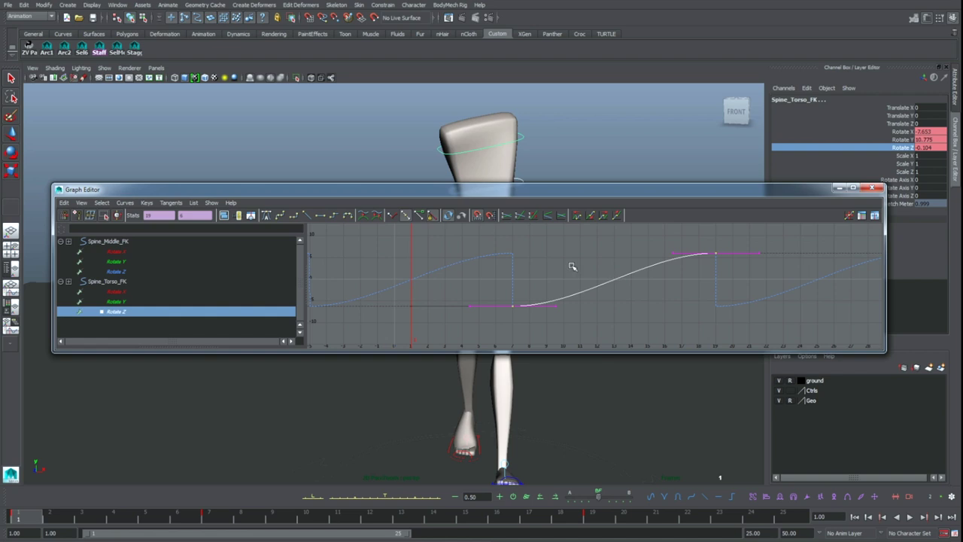
{"action": "key", "text": "w"}
{"action": "middle_click_drag", "start_coordinate": [611, 278], "coordinate": [513, 279], "text": "shift"}
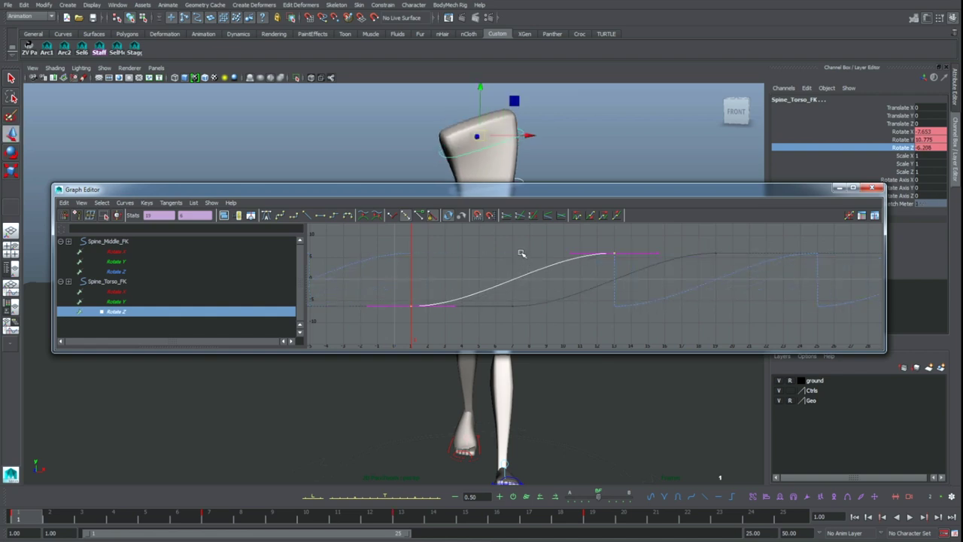
{"action": "left_click", "coordinate": [658, 239]}
Step: Copy the torso's frame 1 Rotate Z value to frame 25, keying only that channel
{"action": "left_click_drag", "start_coordinate": [387, 290], "coordinate": [452, 337]}
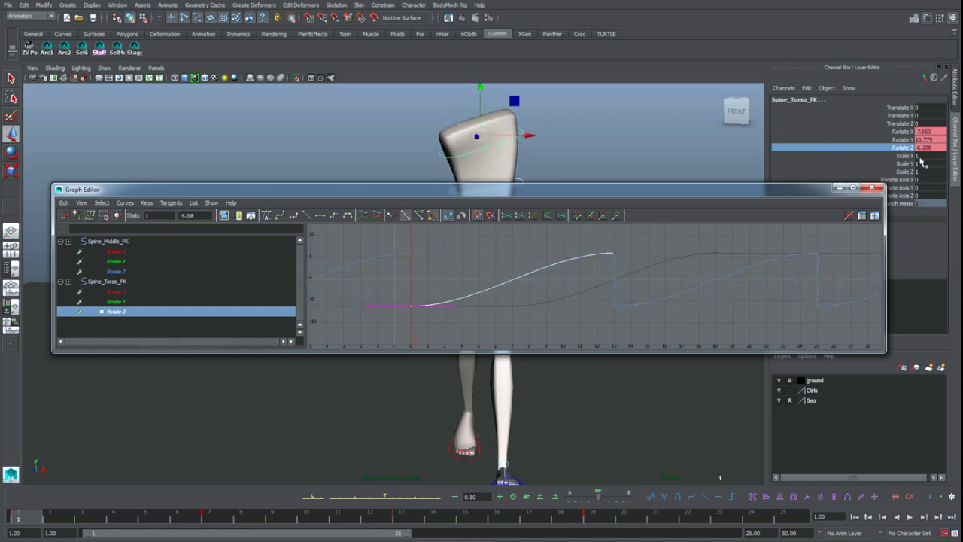
{"action": "left_click", "coordinate": [903, 150]}
{"action": "right_click", "coordinate": [904, 149]}
{"action": "left_click", "coordinate": [904, 163]}
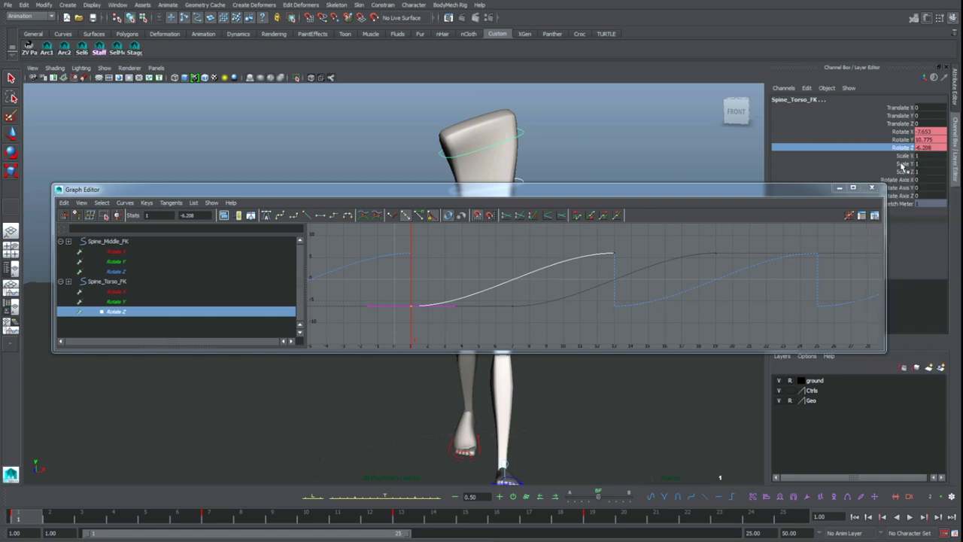
{"action": "left_click_drag", "start_coordinate": [21, 515], "coordinate": [803, 441]}
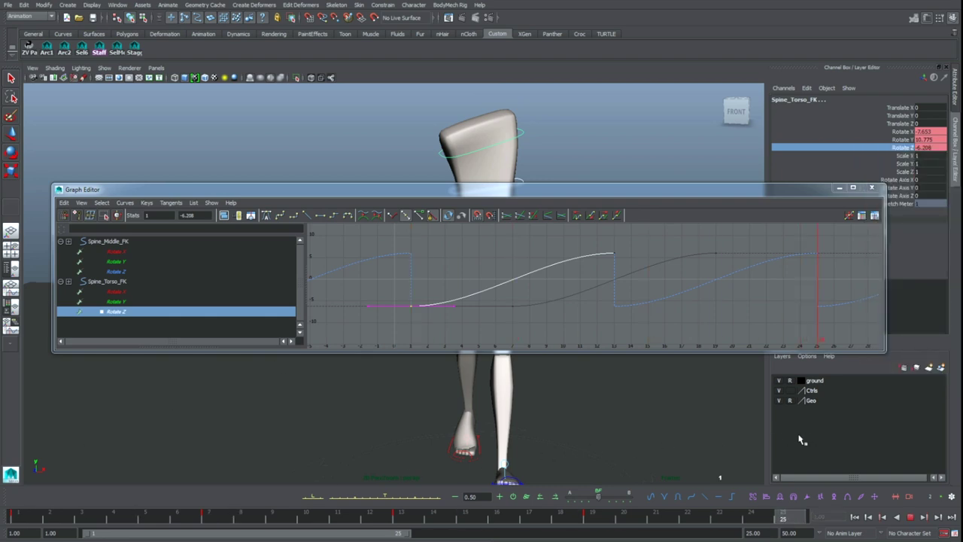
{"action": "right_click", "coordinate": [905, 151]}
{"action": "left_click", "coordinate": [906, 164]}
{"action": "left_click_drag", "start_coordinate": [50, 513], "coordinate": [21, 518]}
{"action": "middle_click_drag", "start_coordinate": [21, 519], "coordinate": [830, 403]}
{"action": "key", "text": "period"}
Step: Shift all three torso Rotate Z keys six frames later so the curve starts at frame 7
{"action": "right_click_drag", "start_coordinate": [701, 281], "coordinate": [648, 278], "text": "alt"}
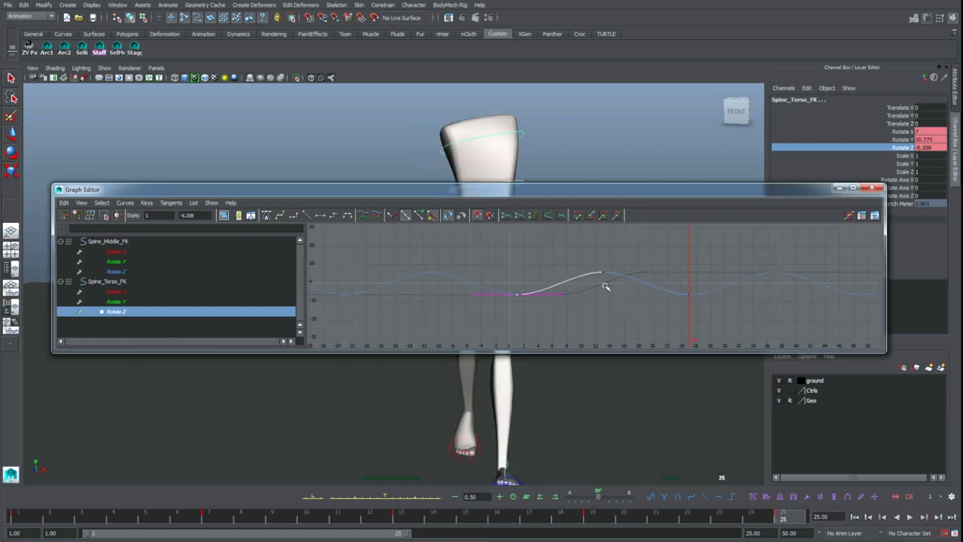
{"action": "left_click_drag", "start_coordinate": [512, 268], "coordinate": [738, 303]}
{"action": "left_click", "coordinate": [213, 521]}
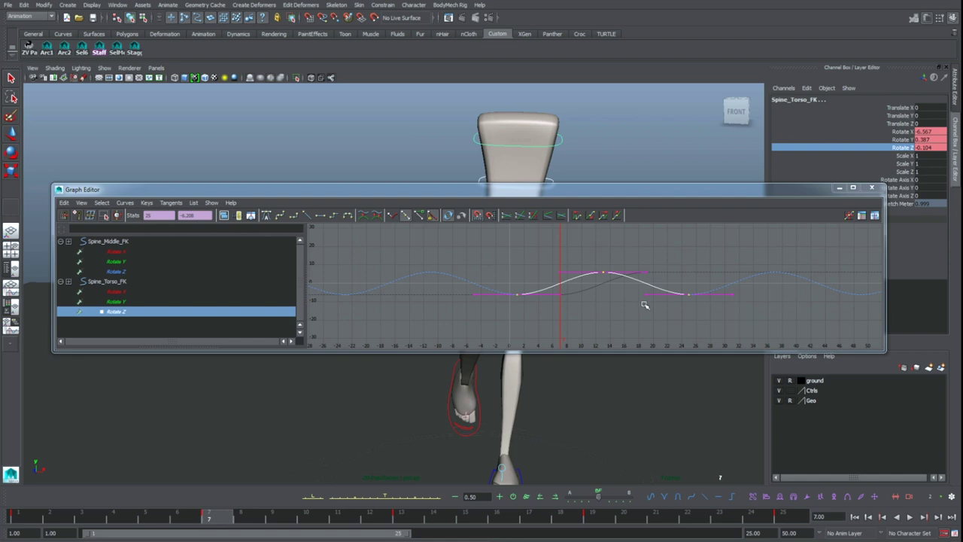
{"action": "key", "text": "w"}
{"action": "middle_click_drag", "start_coordinate": [592, 310], "coordinate": [645, 310], "text": "shift"}
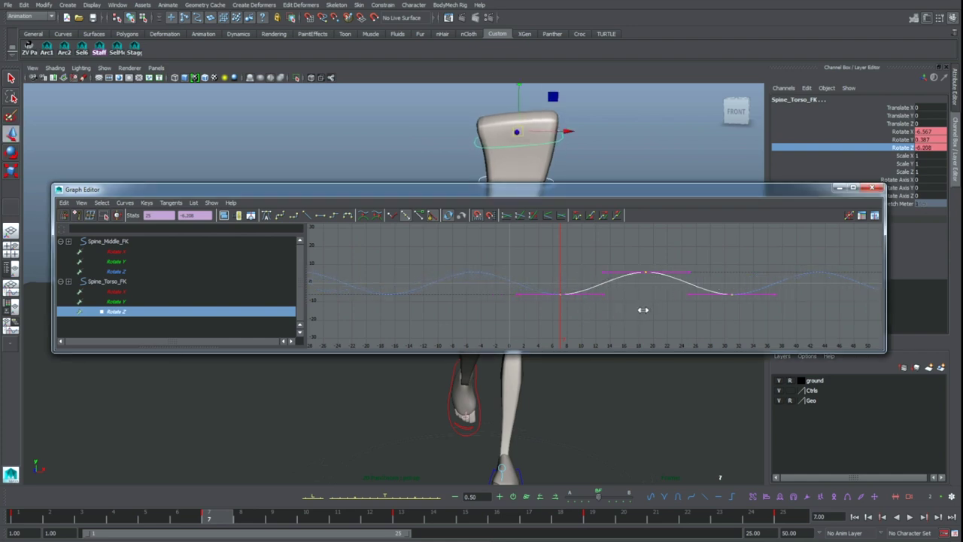
{"action": "scroll", "coordinate": [612, 313], "scroll_direction": "up", "scroll_amount": 5}
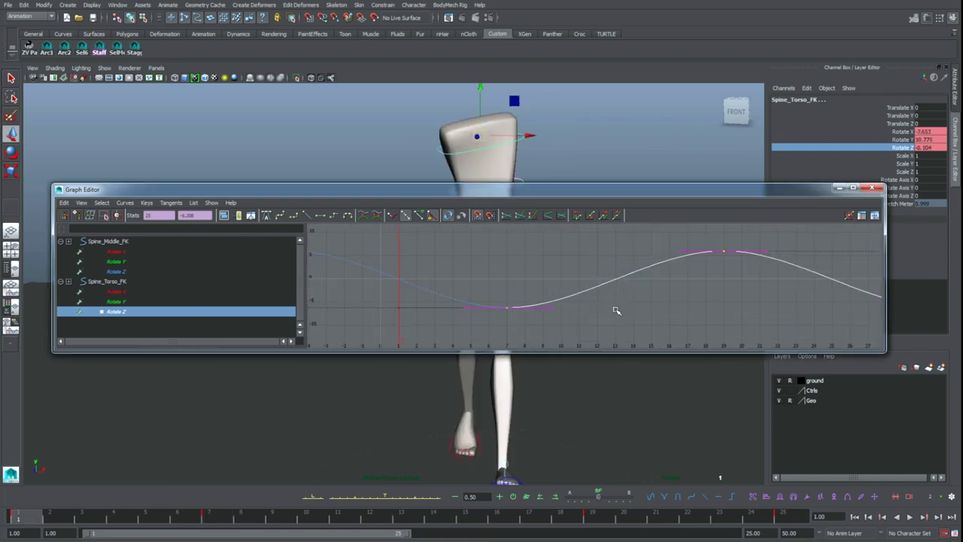
Step: Examine the torso's cycling Rotate Z curve beyond its keys, comparing frames 1 and 25 and playing the animation
{"action": "left_click", "coordinate": [672, 307]}
{"action": "scroll", "coordinate": [627, 305], "scroll_direction": "down", "scroll_amount": 7}
{"action": "scroll", "coordinate": [630, 298], "scroll_direction": "up", "scroll_amount": 3}
{"action": "left_click_drag", "start_coordinate": [471, 265], "coordinate": [811, 338]}
{"action": "key", "text": "comma"}
{"action": "key", "text": "period"}
{"action": "key", "text": "comma"}
{"action": "key", "text": "alt+v"}
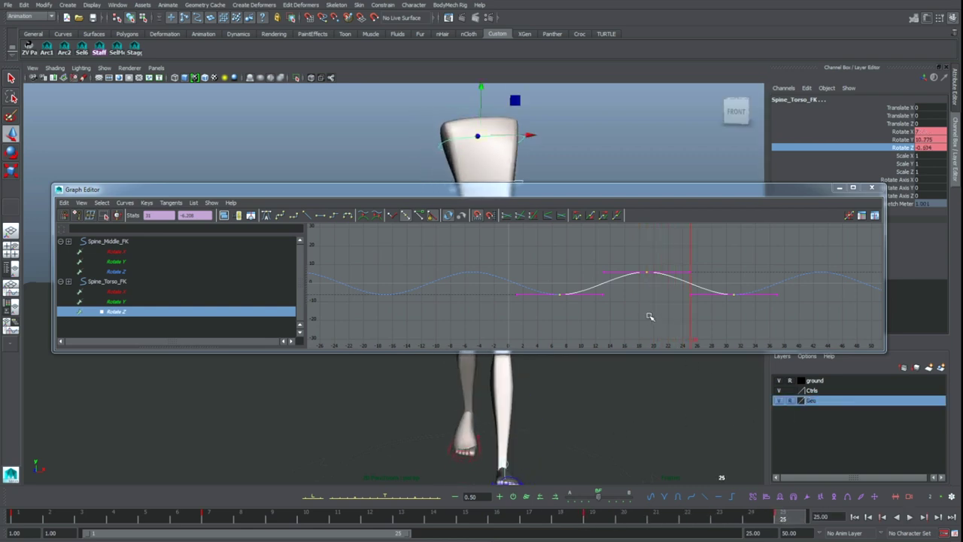
Step: Set the pre- and post-infinity of the torso's Rotate Y curve to cycle
{"action": "left_click", "coordinate": [179, 293]}
{"action": "left_click", "coordinate": [153, 304]}
{"action": "scroll", "coordinate": [420, 292], "scroll_direction": "down", "scroll_amount": 5}
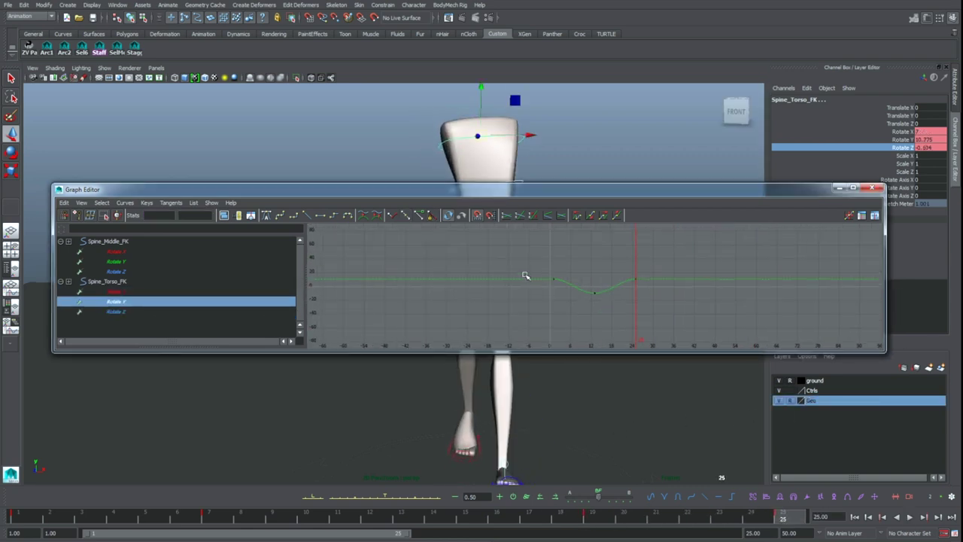
{"action": "left_click_drag", "start_coordinate": [526, 272], "coordinate": [652, 318]}
{"action": "key", "text": "f"}
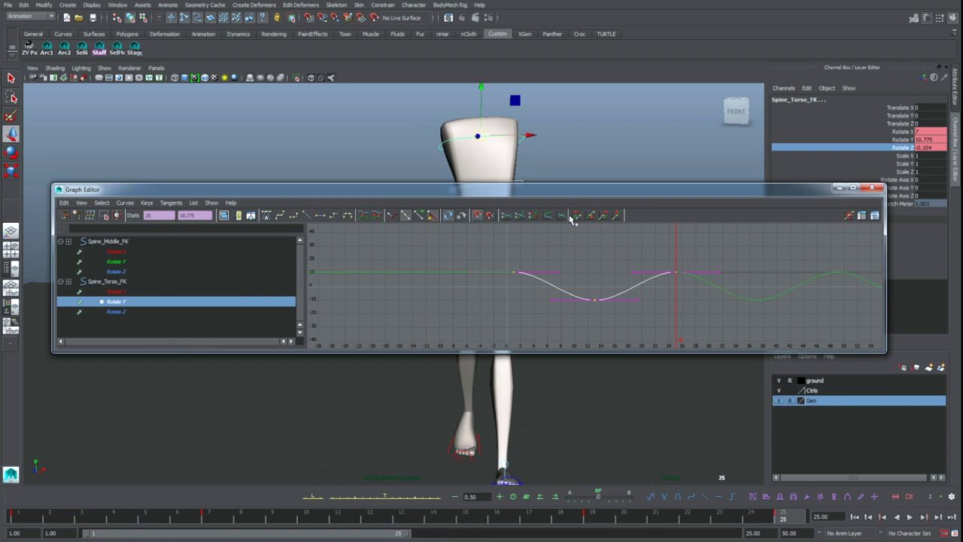
{"action": "left_click", "coordinate": [489, 269]}
Step: Examine the torso's Rotate X curve and the middle spine control's rotation curves, stepping through the keys to compare poses
{"action": "left_click", "coordinate": [134, 291]}
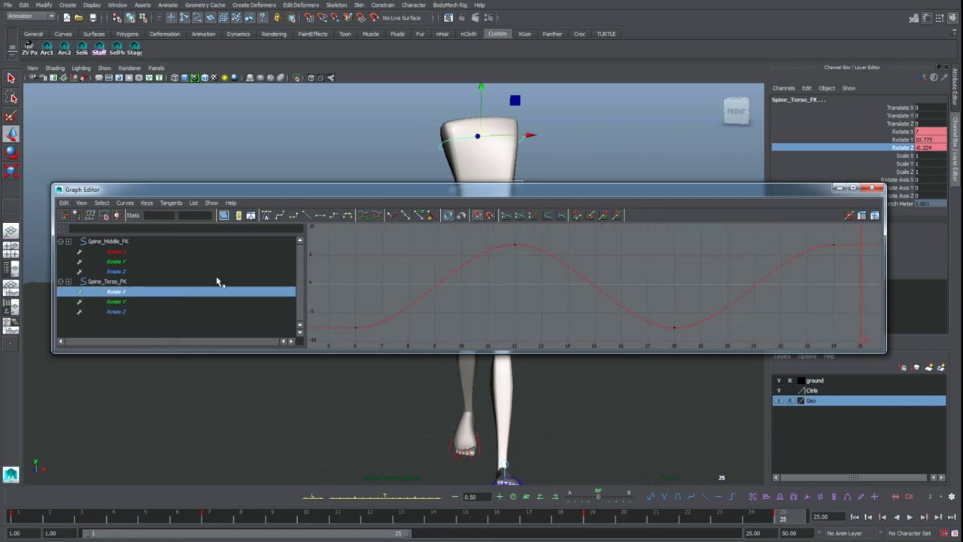
{"action": "left_click", "coordinate": [140, 253]}
{"action": "left_click", "coordinate": [129, 272], "text": "shift"}
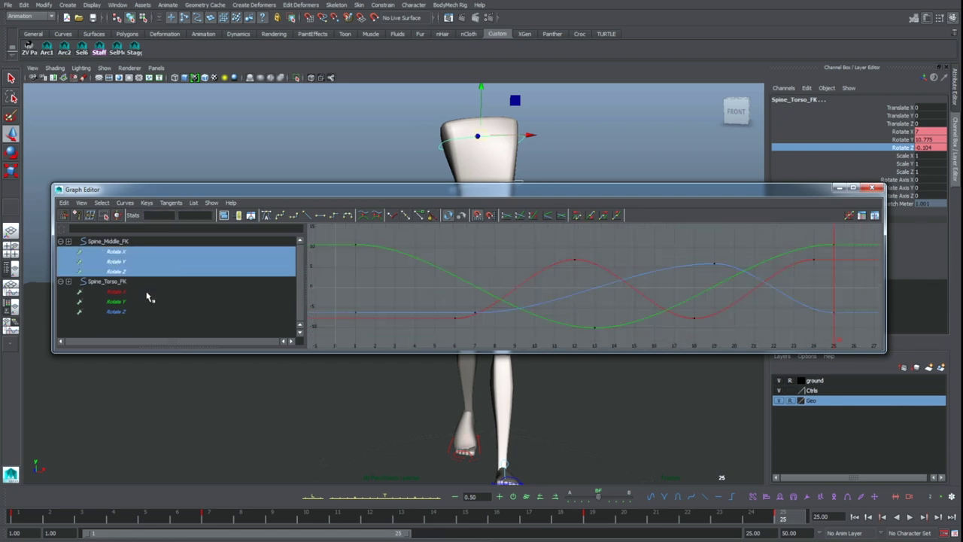
{"action": "left_click", "coordinate": [157, 272]}
{"action": "scroll", "coordinate": [509, 294], "scroll_direction": "down", "scroll_amount": 5}
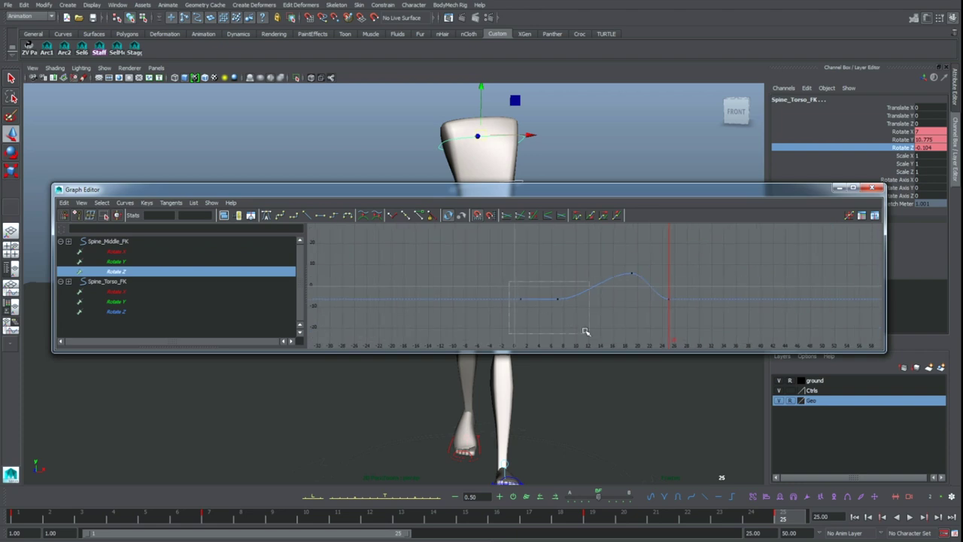
{"action": "key", "text": "comma"}
{"action": "key", "text": "comma"}
{"action": "key", "text": "comma"}
{"action": "key", "text": "period"}
{"action": "key", "text": "comma"}
Step: Delete the middle spine control's Rotate Z keys at frames 1 and 25
{"action": "left_click_drag", "start_coordinate": [500, 282], "coordinate": [542, 326]}
{"action": "key", "text": "Delete"}
{"action": "left_click_drag", "start_coordinate": [634, 290], "coordinate": [688, 316]}
{"action": "key", "text": "Delete"}
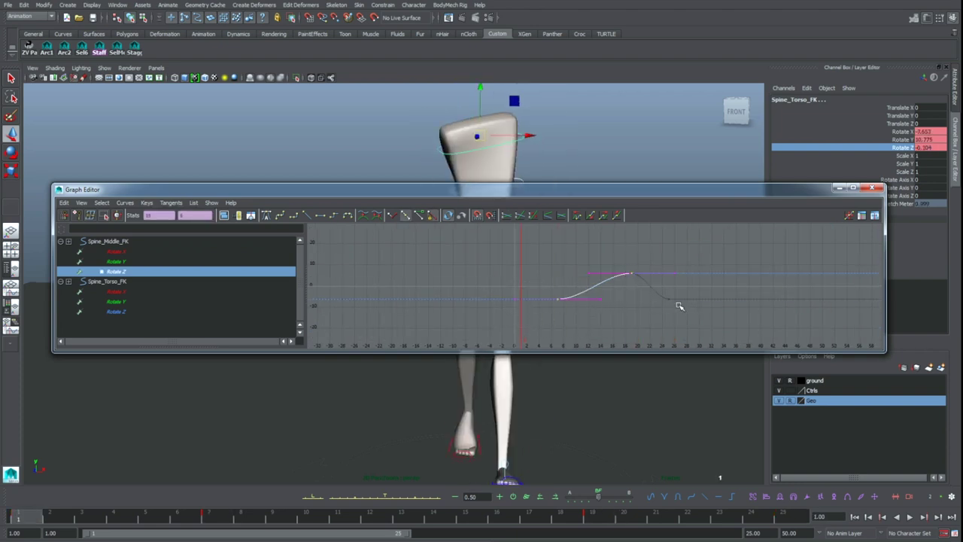
{"action": "key", "text": "period"}
{"action": "left_click", "coordinate": [539, 266]}
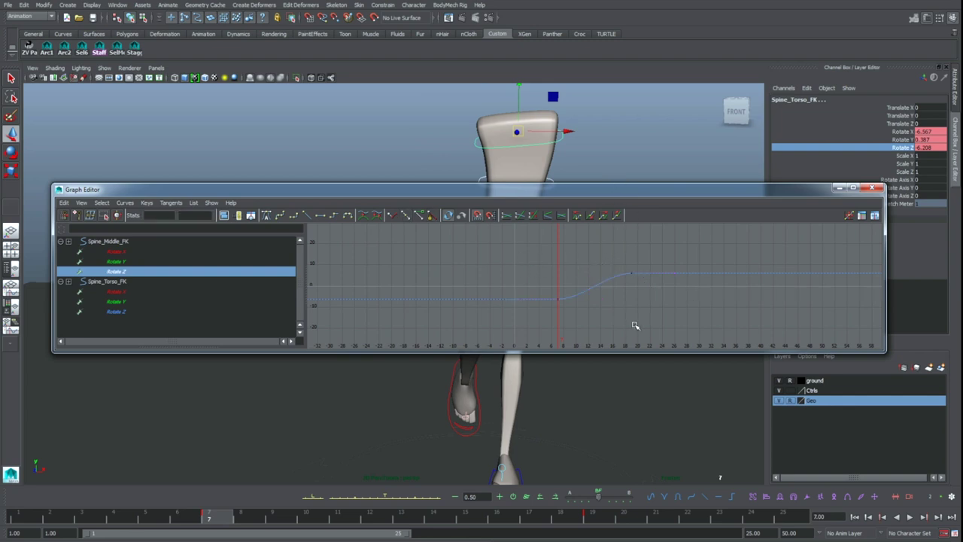
Step: Select only the middle spine control and shift its two Rotate Z keys six frames earlier, to frames 1 and 13
{"action": "left_click_drag", "start_coordinate": [602, 139], "coordinate": [560, 140]}
{"action": "left_click", "coordinate": [900, 148]}
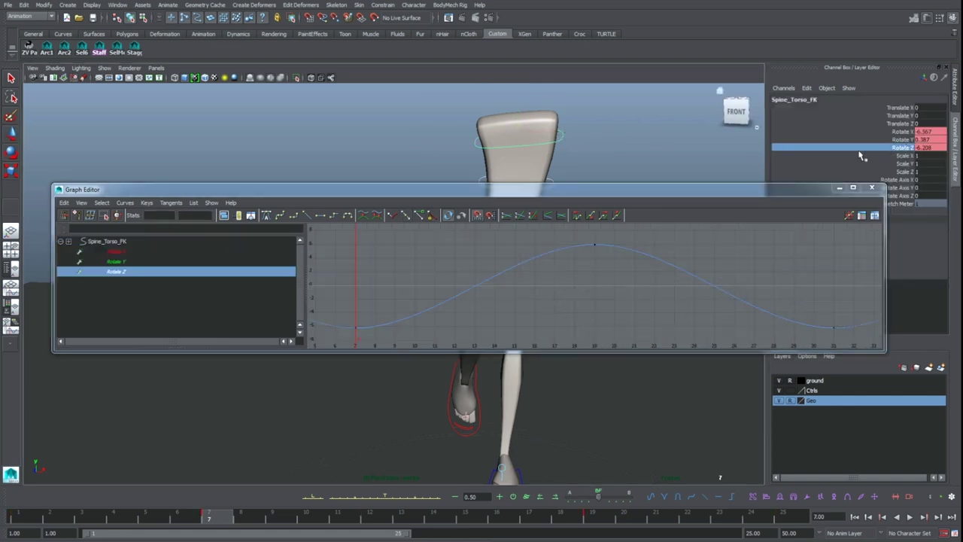
{"action": "scroll", "coordinate": [482, 309], "scroll_direction": "down", "scroll_amount": 3}
{"action": "middle_click_drag", "start_coordinate": [655, 147], "coordinate": [683, 114], "text": "alt"}
{"action": "left_click", "coordinate": [581, 151]}
{"action": "left_click", "coordinate": [156, 273]}
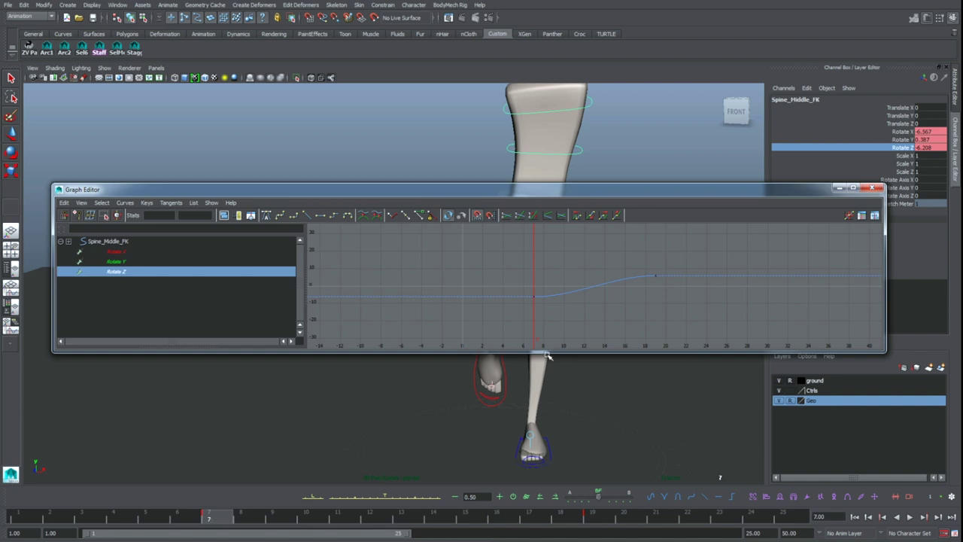
{"action": "left_click_drag", "start_coordinate": [591, 301], "coordinate": [665, 334]}
{"action": "key", "text": "w"}
{"action": "middle_click_drag", "start_coordinate": [648, 332], "coordinate": [589, 326], "text": "shift"}
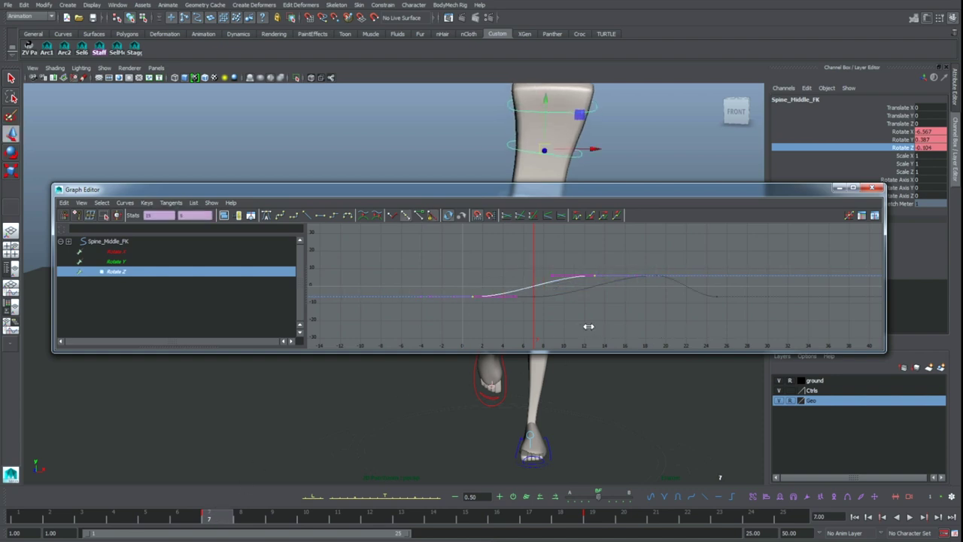
Step: Copy the middle spine control's frame 1 pose to frame 25 and key it there
{"action": "left_click", "coordinate": [24, 518]}
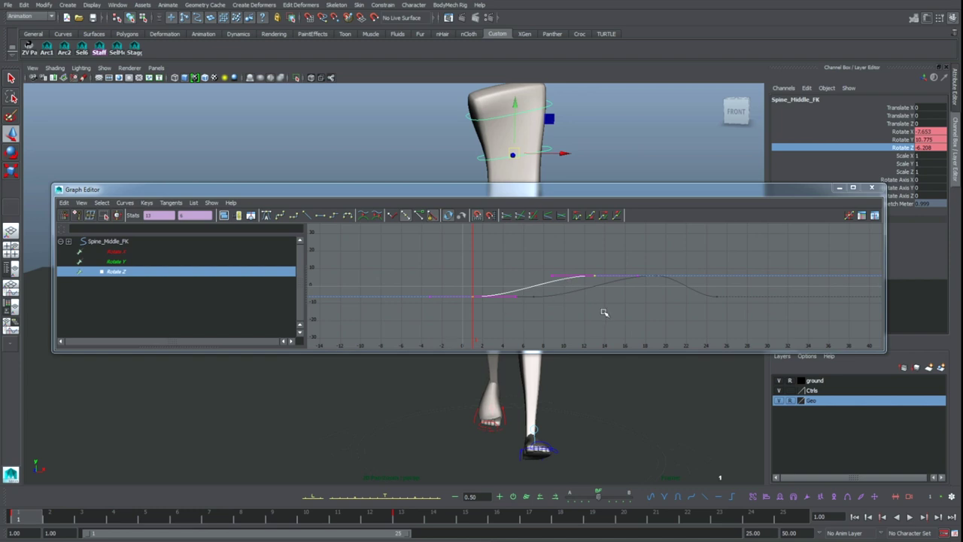
{"action": "left_click", "coordinate": [273, 379]}
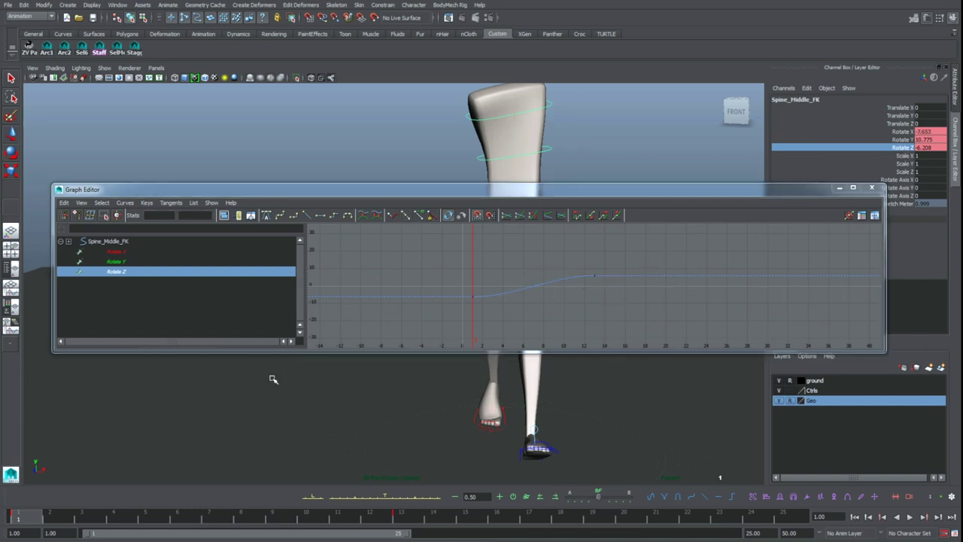
{"action": "middle_click_drag", "start_coordinate": [30, 519], "coordinate": [783, 518]}
{"action": "key", "text": "s"}
{"action": "key", "text": "comma"}
Step: Set the middle spine's Rotate Z curve to cycle in both directions and shift its three keys six frames later, starting at frame 7
{"action": "left_click_drag", "start_coordinate": [434, 240], "coordinate": [753, 313]}
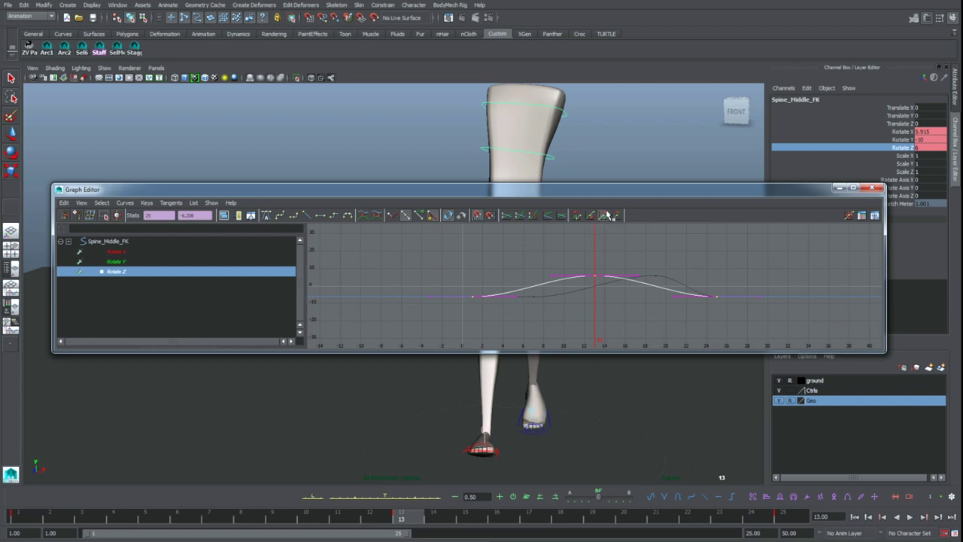
{"action": "left_click", "coordinate": [604, 215]}
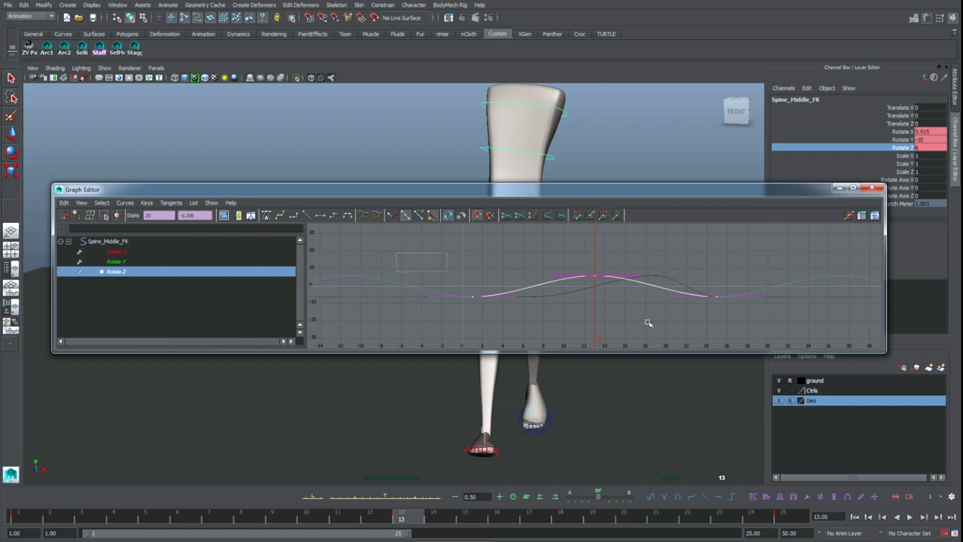
{"action": "key", "text": "w"}
{"action": "middle_click_drag", "start_coordinate": [572, 333], "coordinate": [647, 331], "text": "shift"}
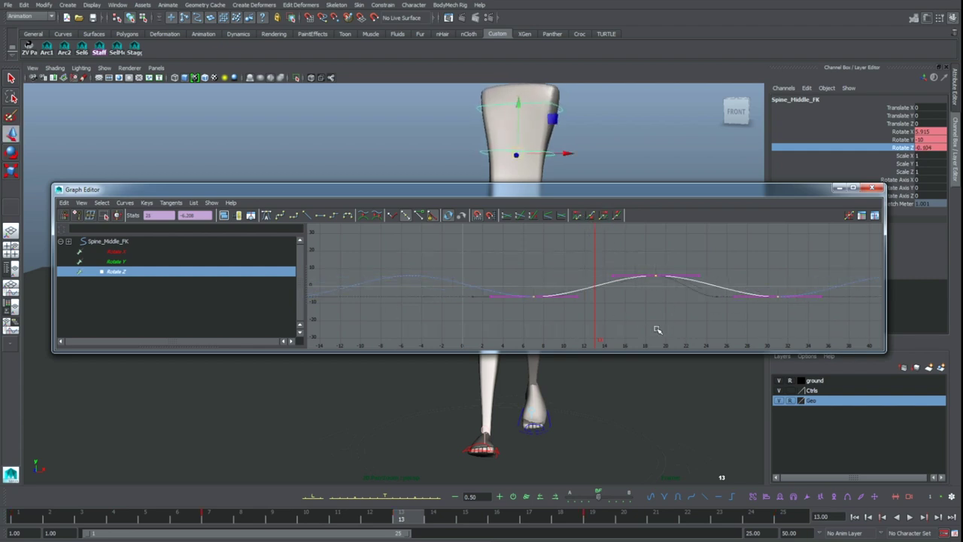
{"action": "left_click", "coordinate": [636, 332]}
Step: Set the pre- and post-infinity of the middle spine's Rotate X, Y and Z curves to cycle
{"action": "left_click", "coordinate": [154, 262]}
{"action": "scroll", "coordinate": [334, 269], "scroll_direction": "down", "scroll_amount": 6}
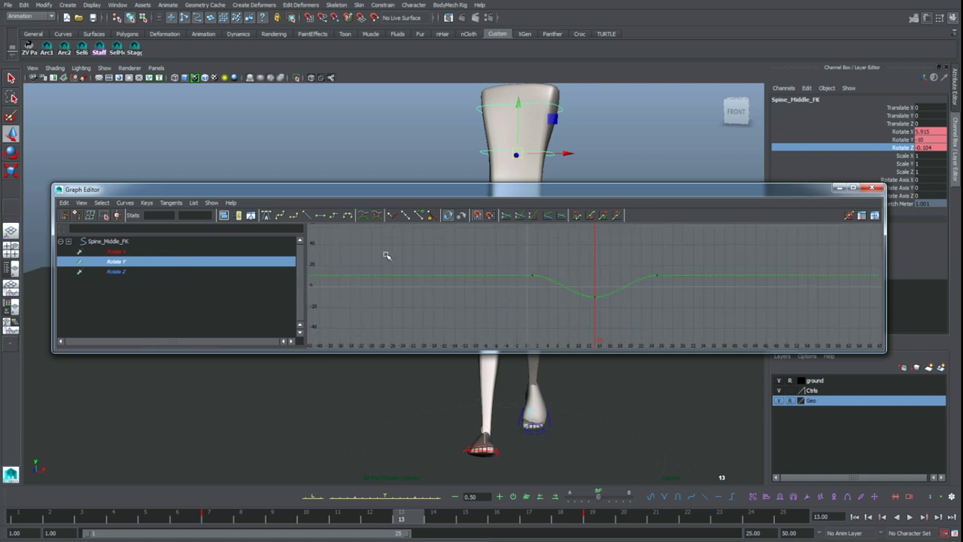
{"action": "left_click_drag", "start_coordinate": [387, 254], "coordinate": [709, 317]}
{"action": "left_click", "coordinate": [150, 252]}
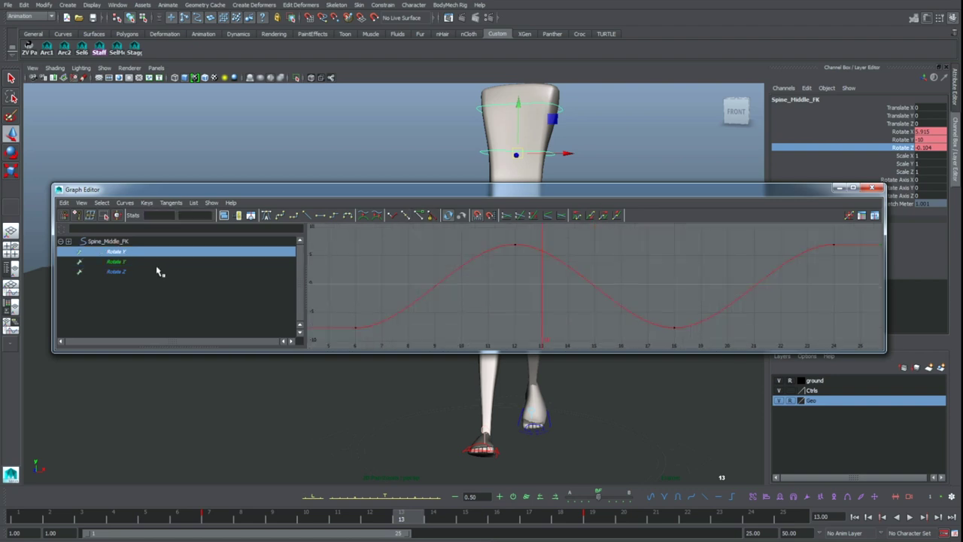
{"action": "left_click", "coordinate": [156, 272], "text": "shift"}
{"action": "scroll", "coordinate": [466, 279], "scroll_direction": "down", "scroll_amount": 6}
{"action": "left_click_drag", "start_coordinate": [432, 256], "coordinate": [793, 342]}
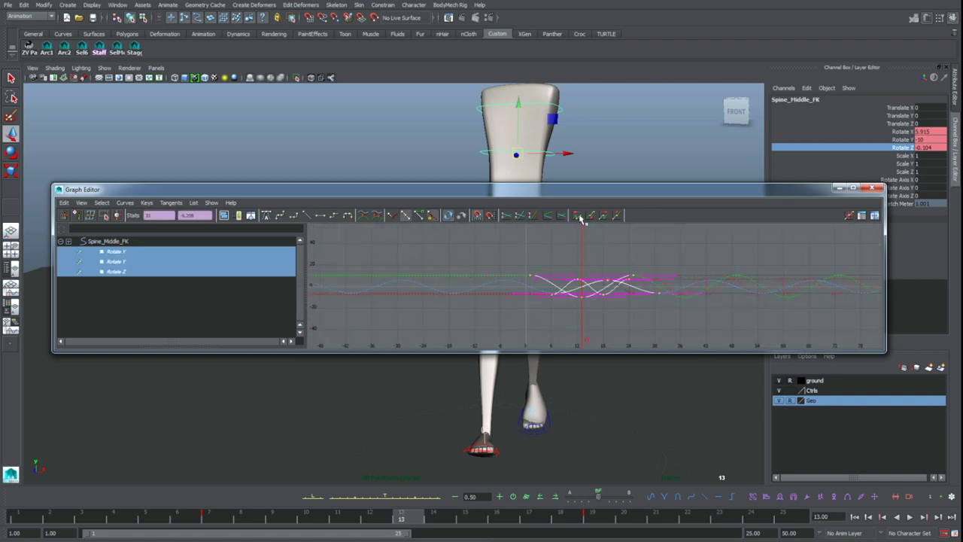
{"action": "left_click", "coordinate": [382, 267]}
Step: Select the torso control and set the pre- and post-infinity of all its rotation curves to cycle
{"action": "left_click", "coordinate": [151, 264]}
{"action": "left_click", "coordinate": [175, 252]}
{"action": "middle_click_drag", "start_coordinate": [570, 147], "coordinate": [566, 154], "text": "alt"}
{"action": "left_click", "coordinate": [593, 137]}
{"action": "left_click", "coordinate": [556, 119]}
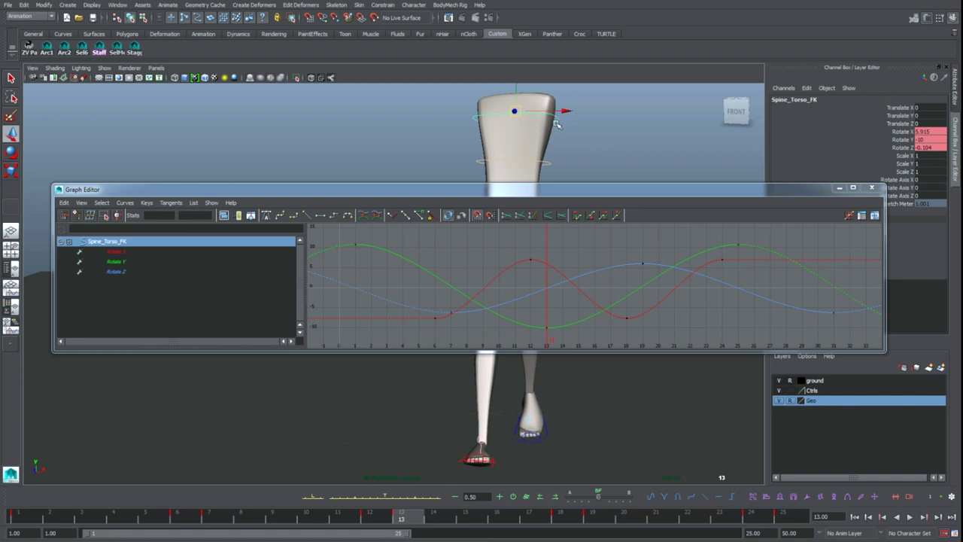
{"action": "right_click_drag", "start_coordinate": [497, 254], "coordinate": [433, 263], "text": "alt"}
{"action": "left_click_drag", "start_coordinate": [433, 264], "coordinate": [645, 314]}
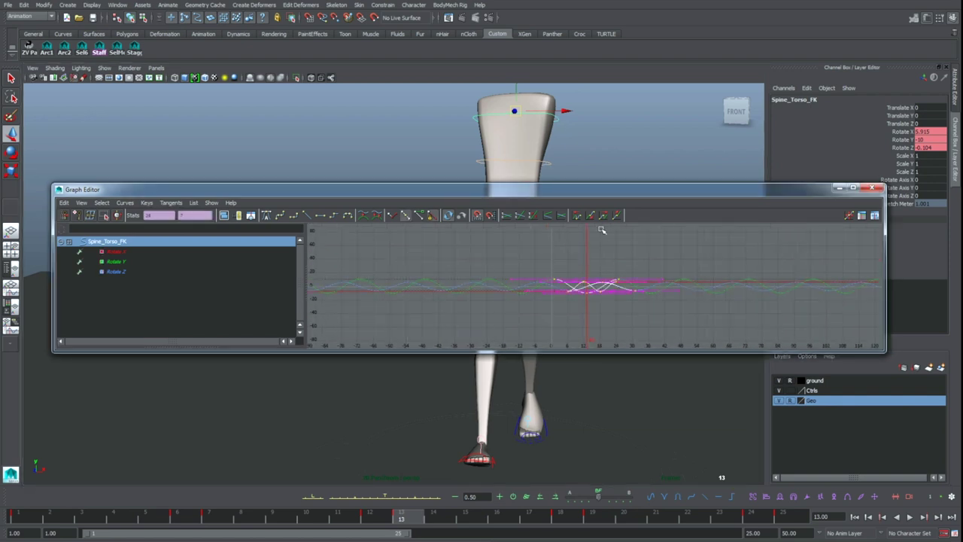
Step: Select both the torso and middle spine controls and display only their Rotate X curves
{"action": "left_click", "coordinate": [560, 153]}
{"action": "left_click", "coordinate": [557, 122]}
{"action": "key", "text": "q"}
{"action": "left_click", "coordinate": [555, 166], "text": "shift"}
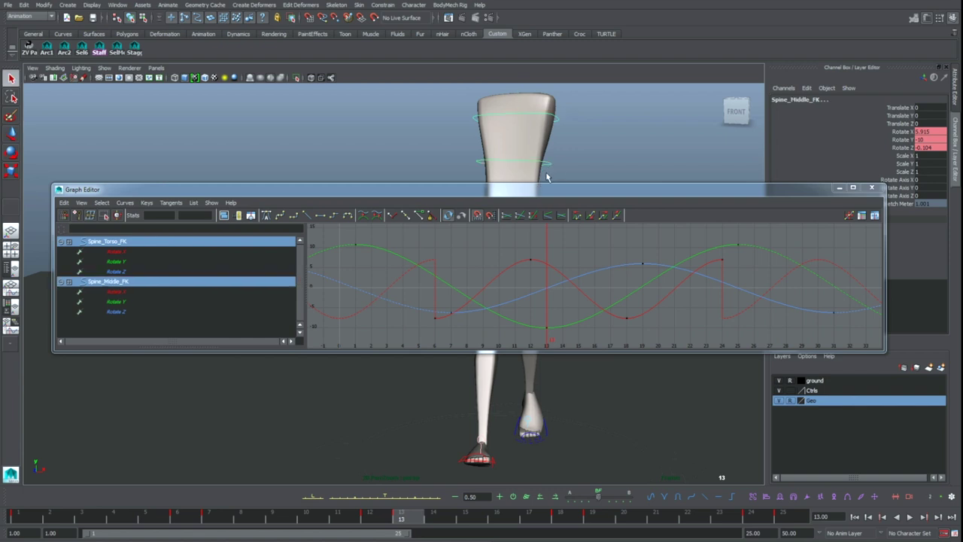
{"action": "left_click", "coordinate": [154, 251]}
{"action": "left_click", "coordinate": [128, 291], "text": "ctrl"}
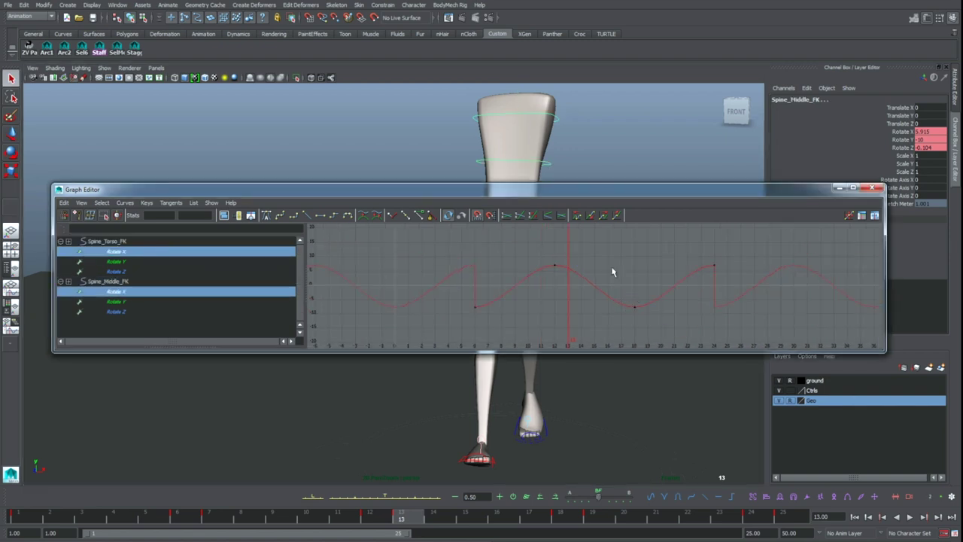
Step: Step from frame 12 to frame 18 and examine the spine's Rotate X curves around the last key at frame 24
{"action": "key", "text": "comma"}
{"action": "key", "text": "alt+period"}
{"action": "key", "text": "alt+period"}
{"action": "key", "text": "alt+period"}
{"action": "key", "text": "alt+period"}
{"action": "key", "text": "alt+period"}
{"action": "key", "text": "alt+period"}
{"action": "left_click_drag", "start_coordinate": [696, 250], "coordinate": [735, 272]}
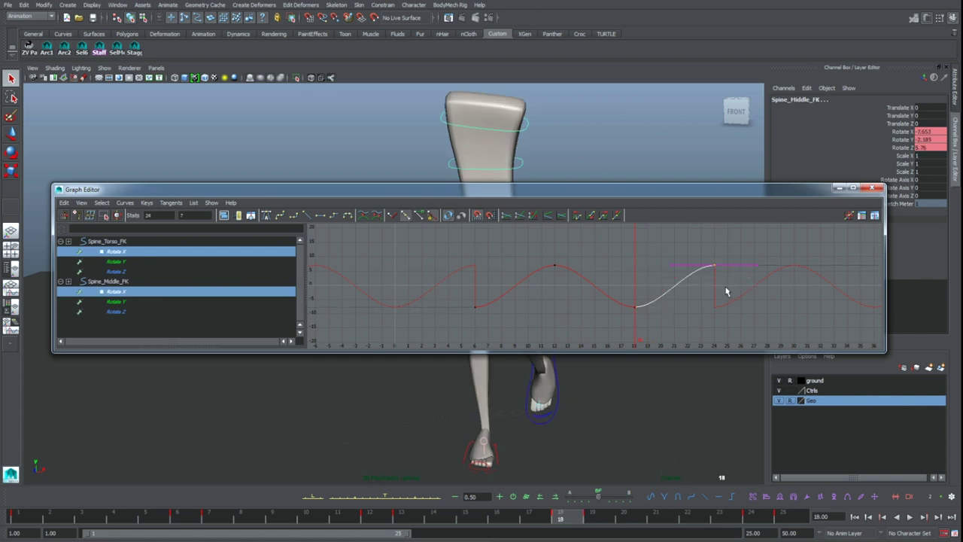
{"action": "left_click", "coordinate": [702, 296]}
Step: Shift all Rotate X keys of both spine controls five frames earlier so the curves start at frame 1
{"action": "left_click_drag", "start_coordinate": [409, 251], "coordinate": [757, 320]}
{"action": "left_click_drag", "start_coordinate": [184, 522], "coordinate": [215, 526]}
{"action": "key", "text": "w"}
{"action": "middle_click_drag", "start_coordinate": [539, 326], "coordinate": [458, 329], "text": "shift"}
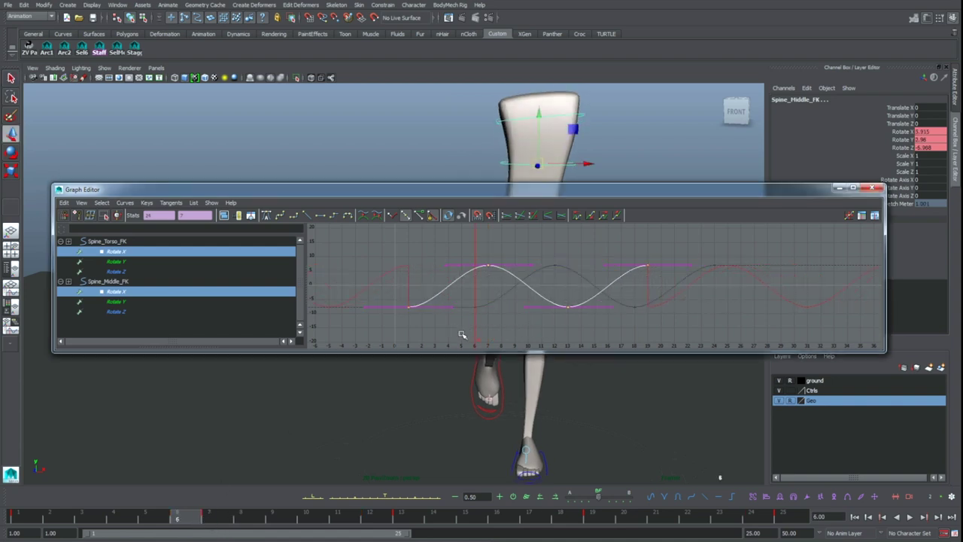
{"action": "key", "text": "comma"}
{"action": "key", "text": "comma"}
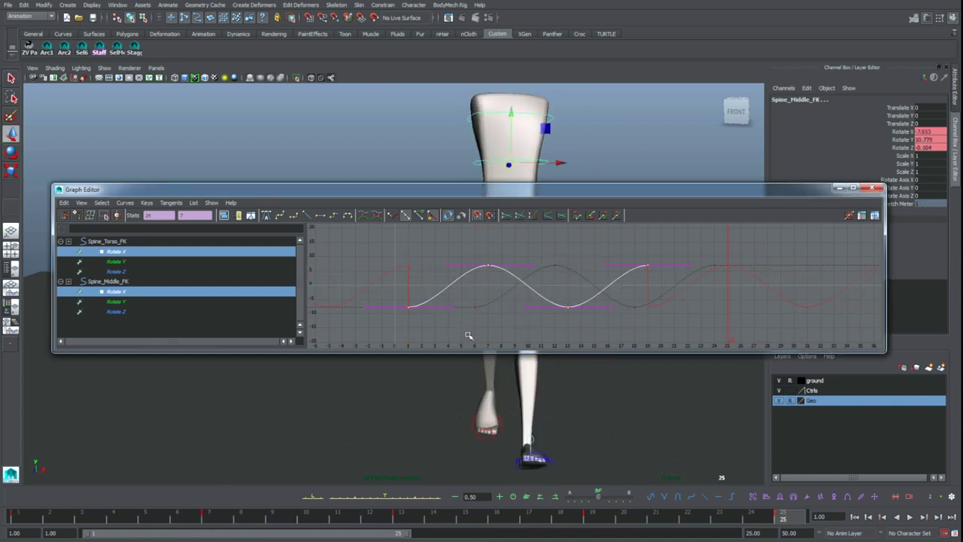
{"action": "key", "text": "period"}
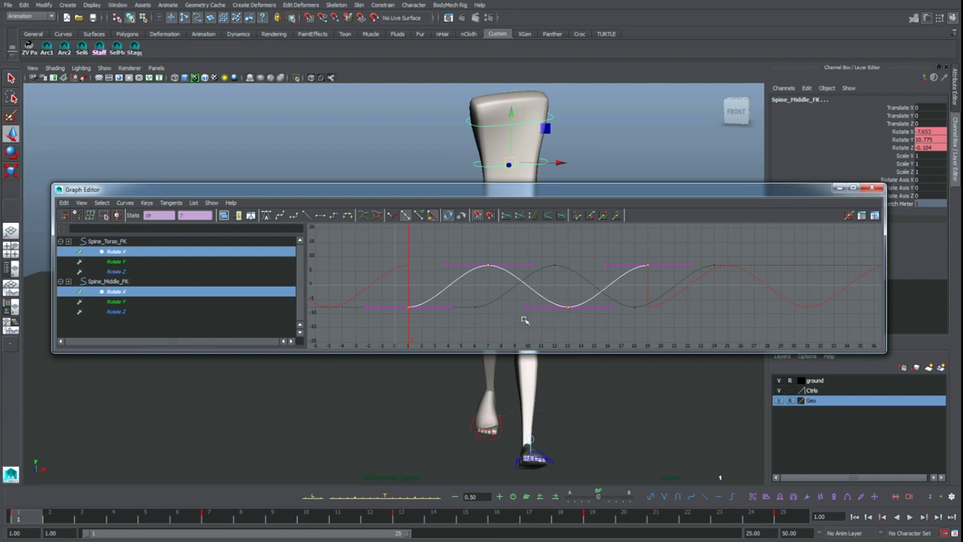
Step: Copy the frame 1 Rotate X value of both spine controls to frame 25, keying only that channel
{"action": "left_click", "coordinate": [495, 339]}
{"action": "left_click_drag", "start_coordinate": [370, 253], "coordinate": [673, 335]}
{"action": "left_click", "coordinate": [561, 331]}
{"action": "left_click", "coordinate": [897, 133]}
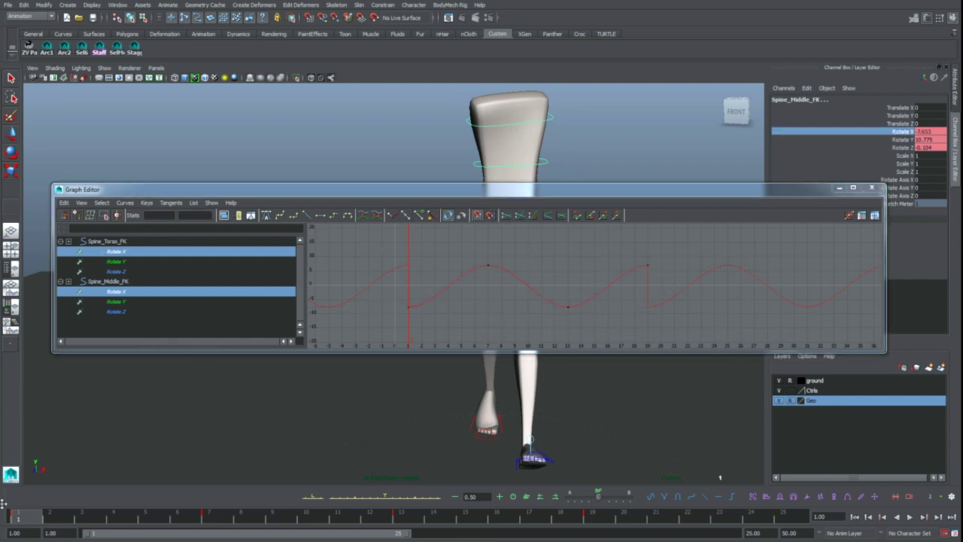
{"action": "key", "text": "alt+v"}
{"action": "key", "text": "comma"}
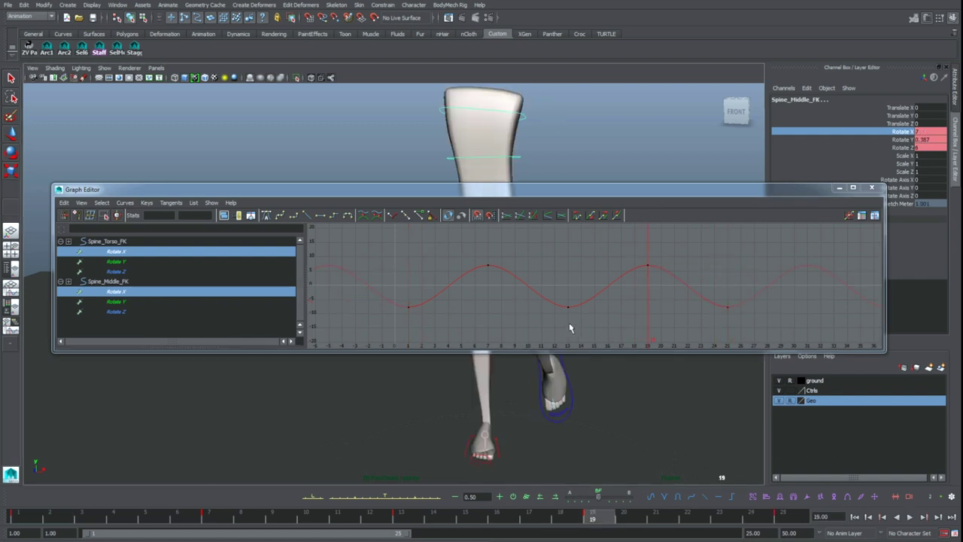
{"action": "key", "text": "period"}
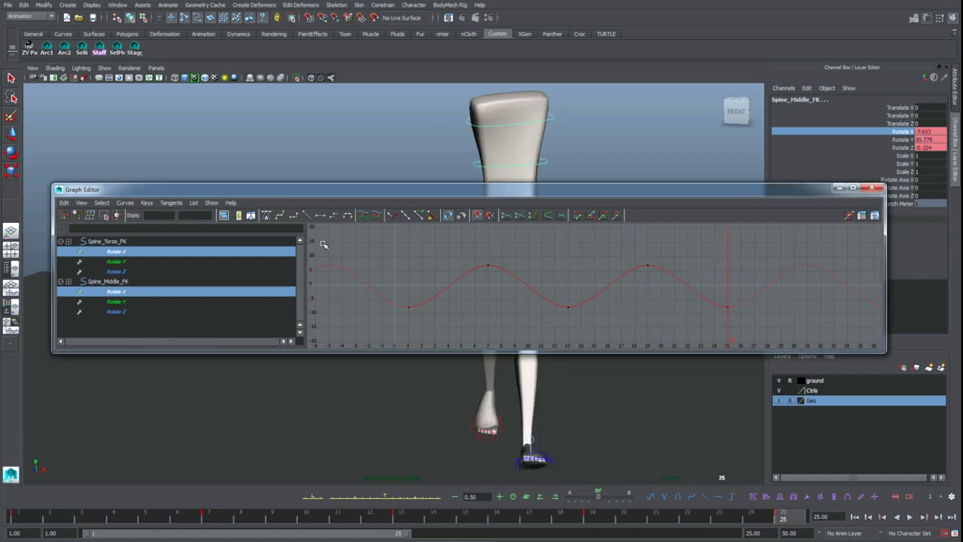
Step: Shift all Rotate X keys of both spine controls five frames later so the curves start at frame 6
{"action": "left_click_drag", "start_coordinate": [323, 245], "coordinate": [729, 311]}
{"action": "key", "text": "w"}
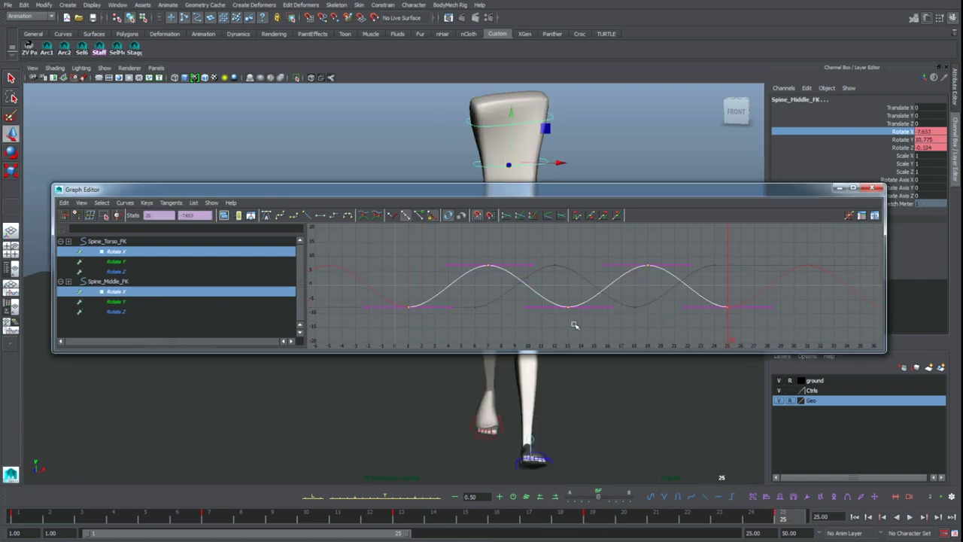
{"action": "middle_click_drag", "start_coordinate": [580, 308], "coordinate": [640, 323]}
{"action": "left_click", "coordinate": [746, 318]}
Step: Check the spine's Rotate X keys and poses across the timeline, then close the Graph Editor and play the walk cycle
{"action": "scroll", "coordinate": [723, 305], "scroll_direction": "down", "scroll_amount": 5}
{"action": "scroll", "coordinate": [696, 303], "scroll_direction": "up", "scroll_amount": 4}
{"action": "left_click_drag", "start_coordinate": [453, 255], "coordinate": [858, 326]}
{"action": "key", "text": "comma"}
{"action": "key", "text": "comma"}
{"action": "key", "text": "comma"}
{"action": "key", "text": "comma"}
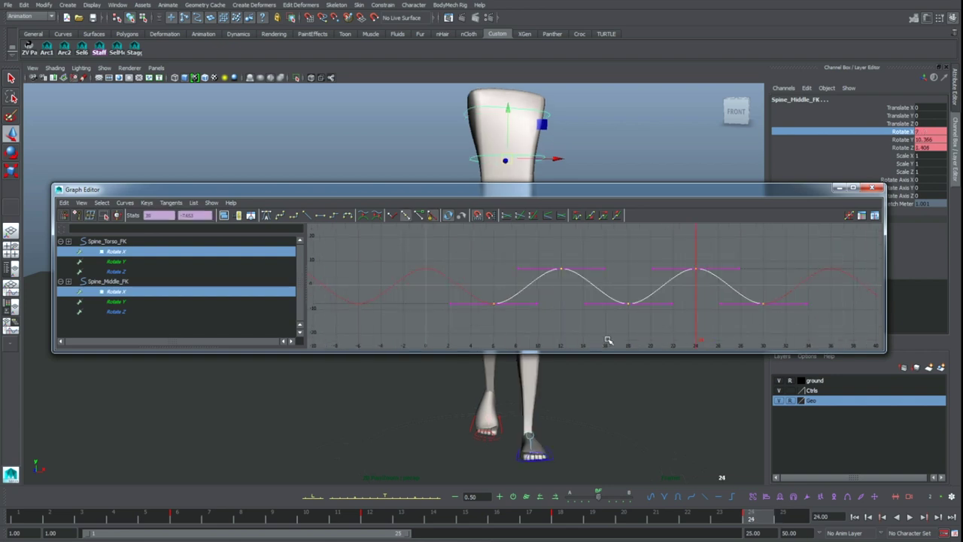
{"action": "left_click_drag", "start_coordinate": [200, 516], "coordinate": [624, 515]}
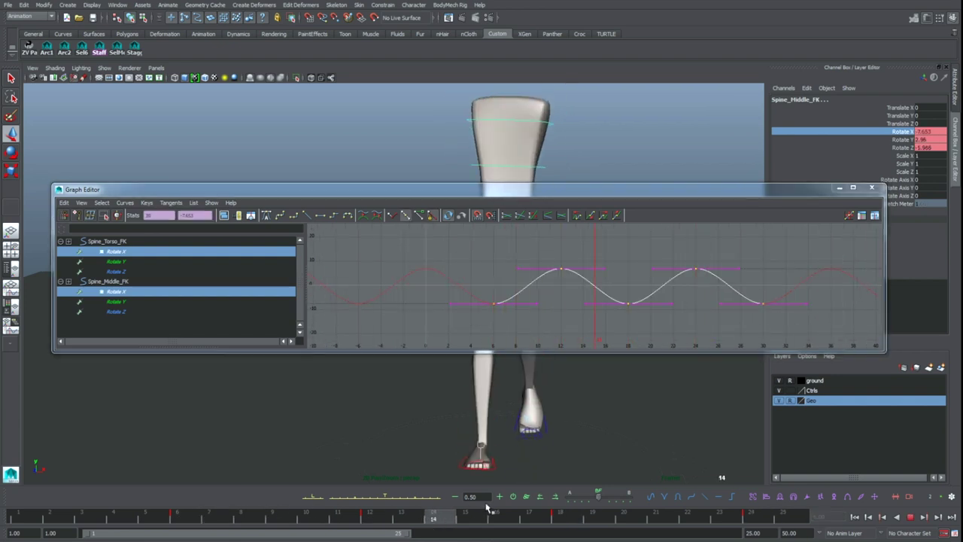
{"action": "left_click", "coordinate": [872, 188]}
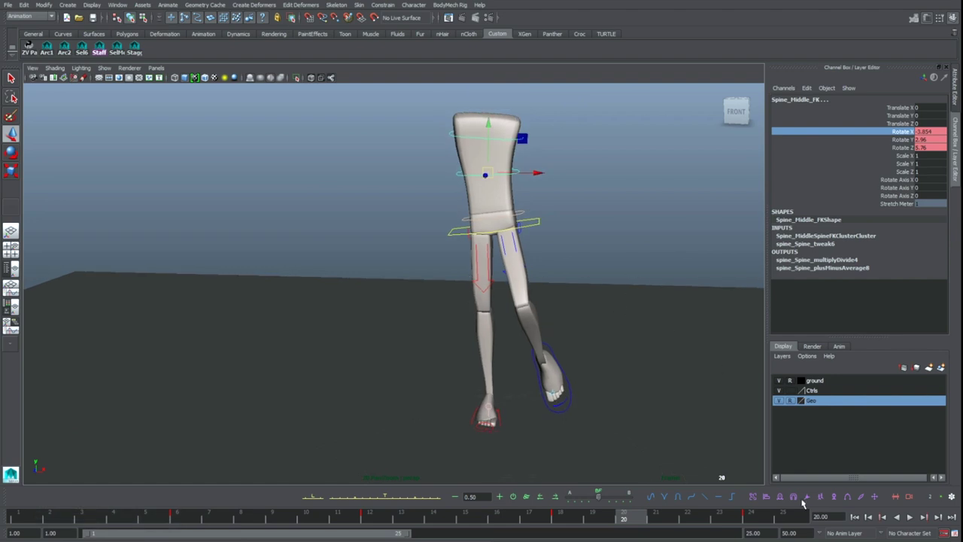
{"action": "left_click", "coordinate": [910, 517]}
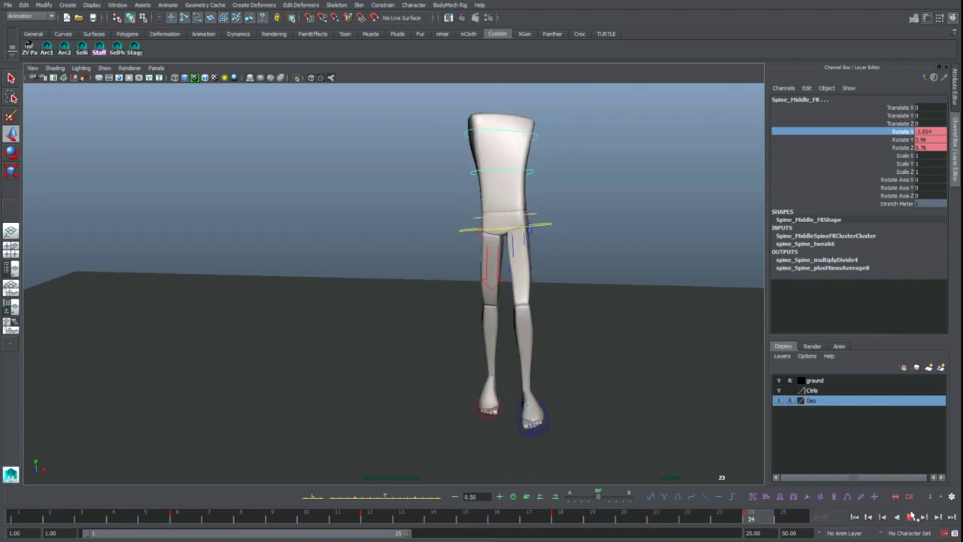
Step: Stop the playback, inspect the spine from the side, and reselect the middle spine and torso controls
{"action": "left_click_drag", "start_coordinate": [579, 381], "coordinate": [468, 333], "text": "alt"}
{"action": "left_click", "coordinate": [910, 518]}
{"action": "key", "text": "q"}
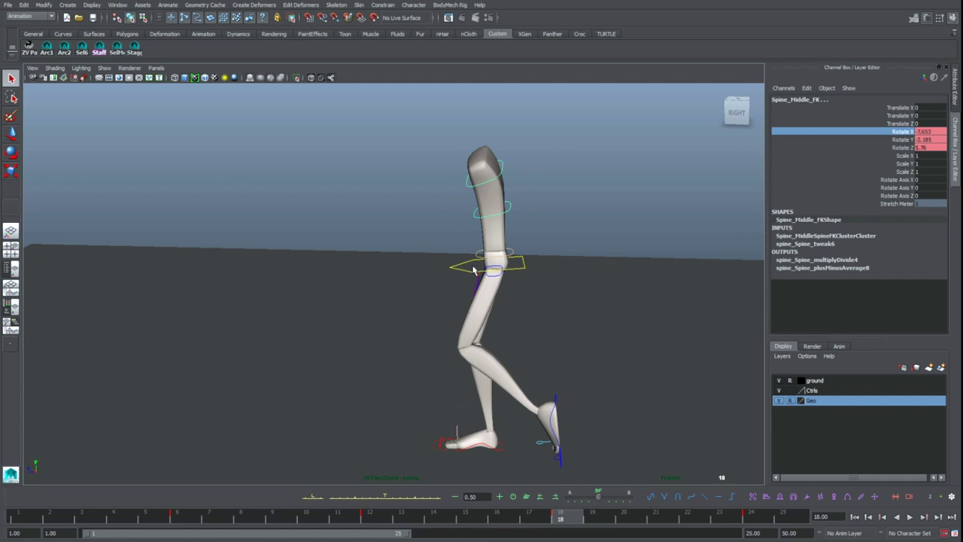
{"action": "left_click", "coordinate": [467, 276]}
{"action": "right_click_drag", "start_coordinate": [484, 281], "coordinate": [563, 316], "text": "alt"}
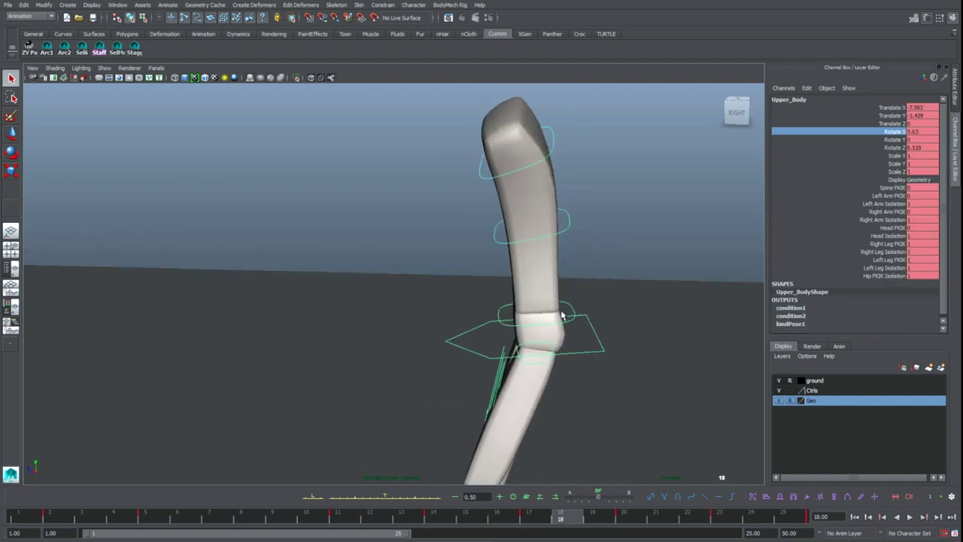
{"action": "left_click", "coordinate": [569, 324]}
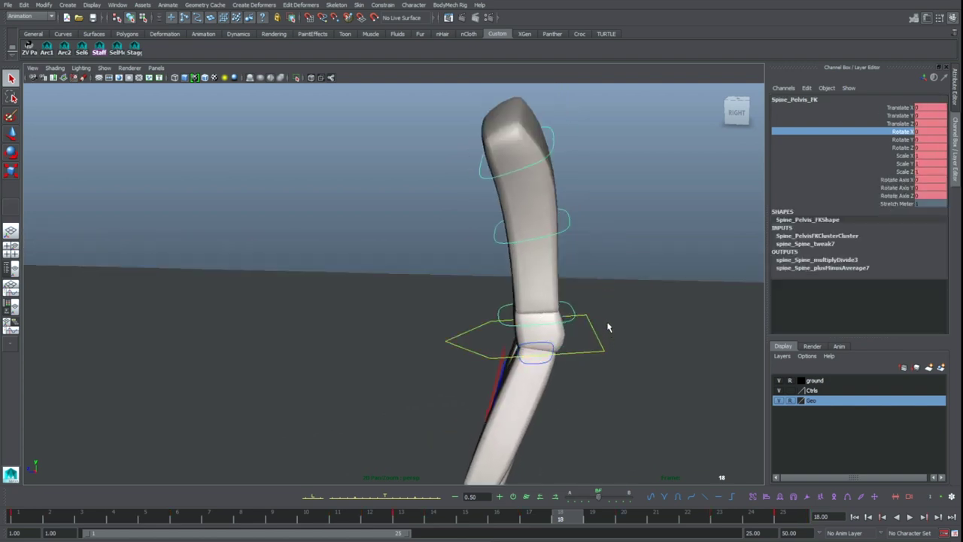
{"action": "right_click_drag", "start_coordinate": [608, 327], "coordinate": [572, 303], "text": "alt"}
{"action": "left_click", "coordinate": [575, 260]}
{"action": "left_click_drag", "start_coordinate": [539, 288], "coordinate": [556, 295], "text": "alt"}
{"action": "key", "text": "space"}
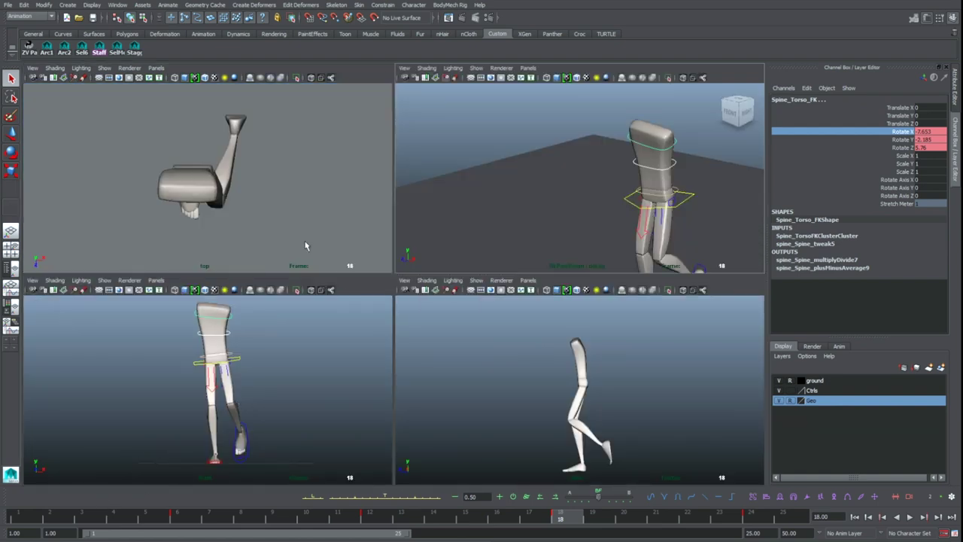
{"action": "key", "text": "space"}
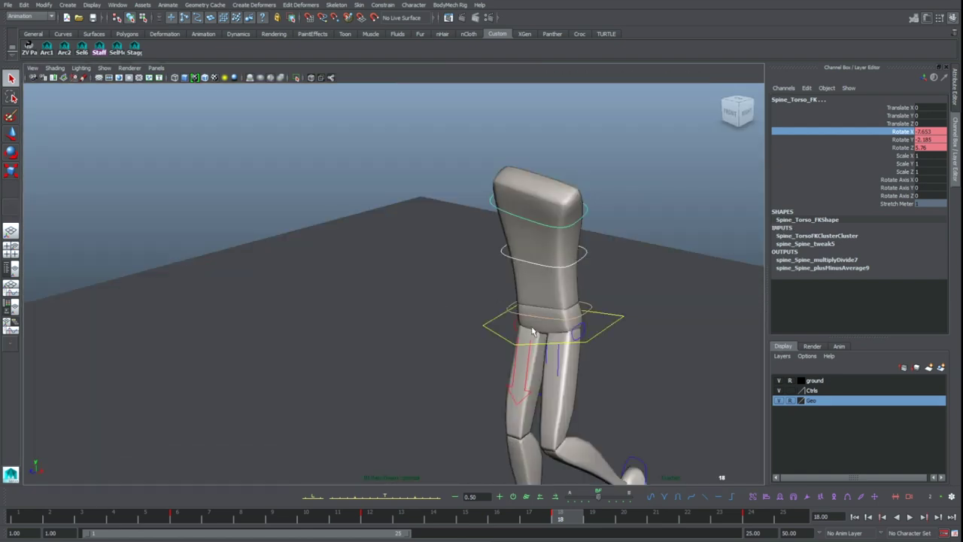
Step: Open the Graph Editor, select all Rotate X keys of the middle spine control, and review the motion over the first frames
{"action": "key", "text": "g"}
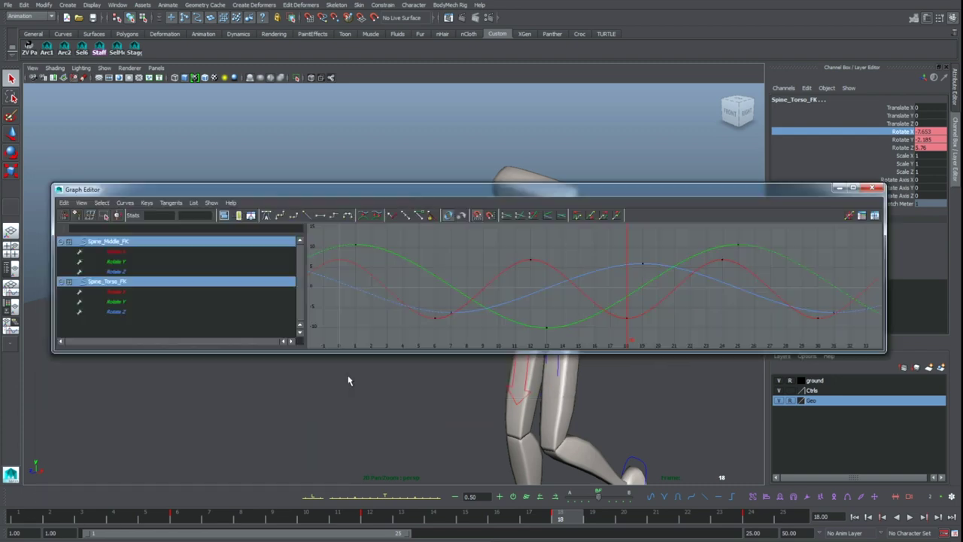
{"action": "scroll", "coordinate": [421, 288], "scroll_direction": "down", "scroll_amount": 5}
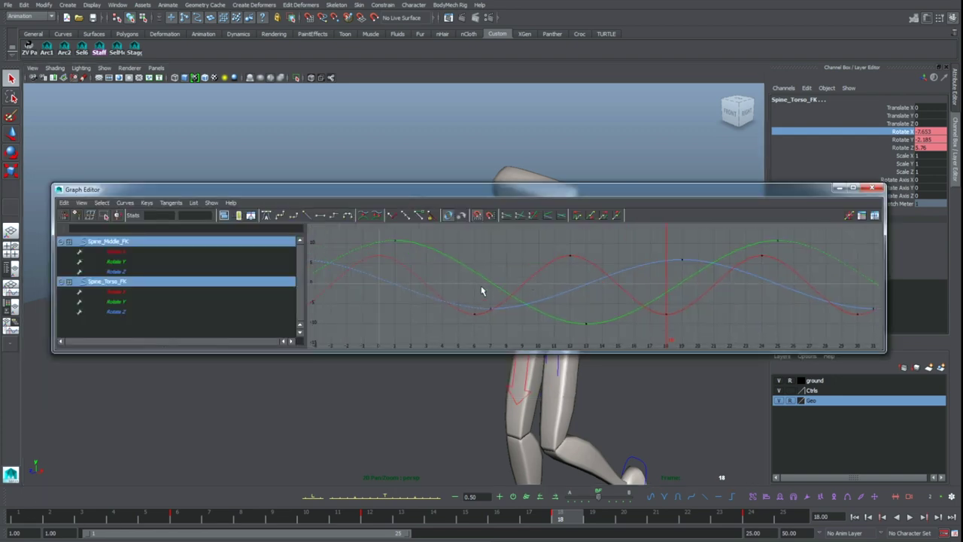
{"action": "left_click", "coordinate": [147, 262]}
{"action": "left_click", "coordinate": [158, 253]}
{"action": "scroll", "coordinate": [455, 290], "scroll_direction": "down", "scroll_amount": 5}
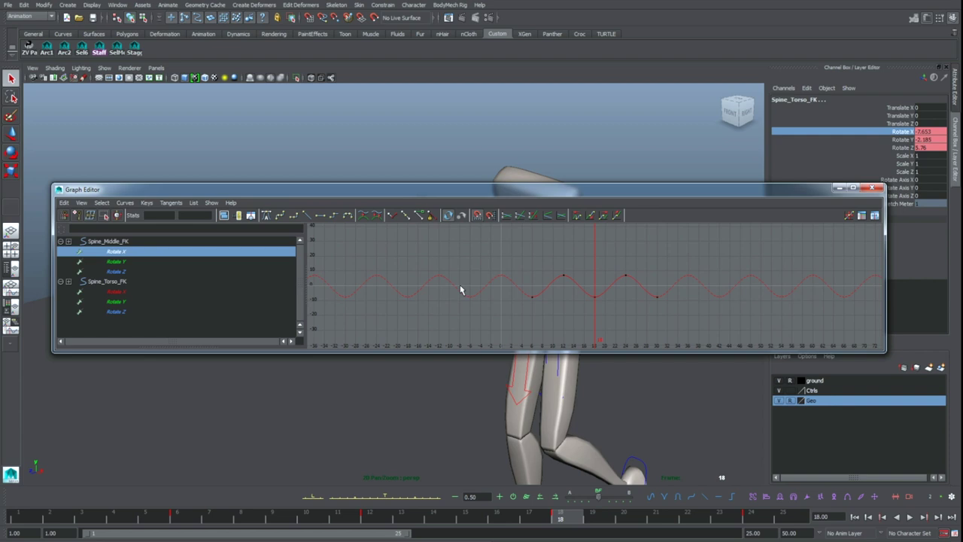
{"action": "left_click", "coordinate": [511, 284]}
{"action": "key", "text": "f"}
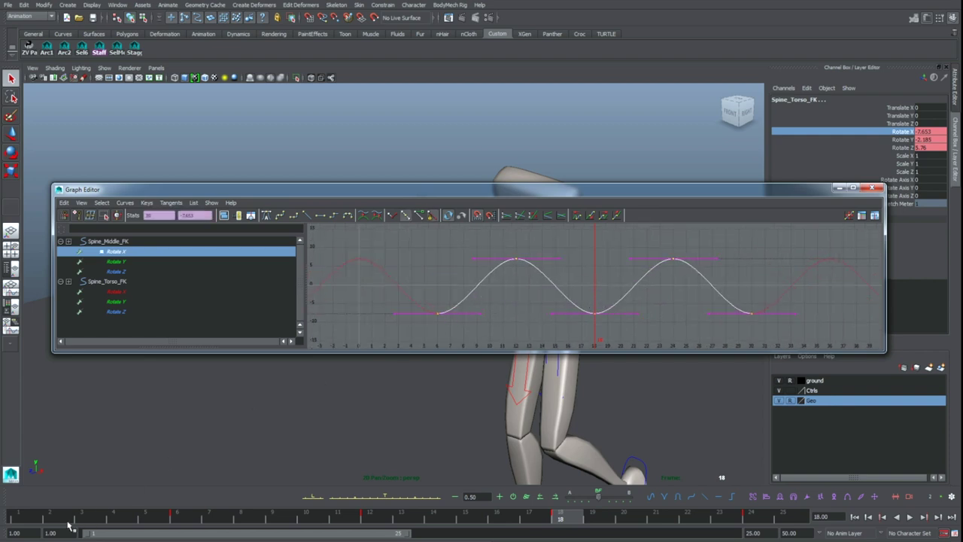
{"action": "left_click", "coordinate": [33, 519]}
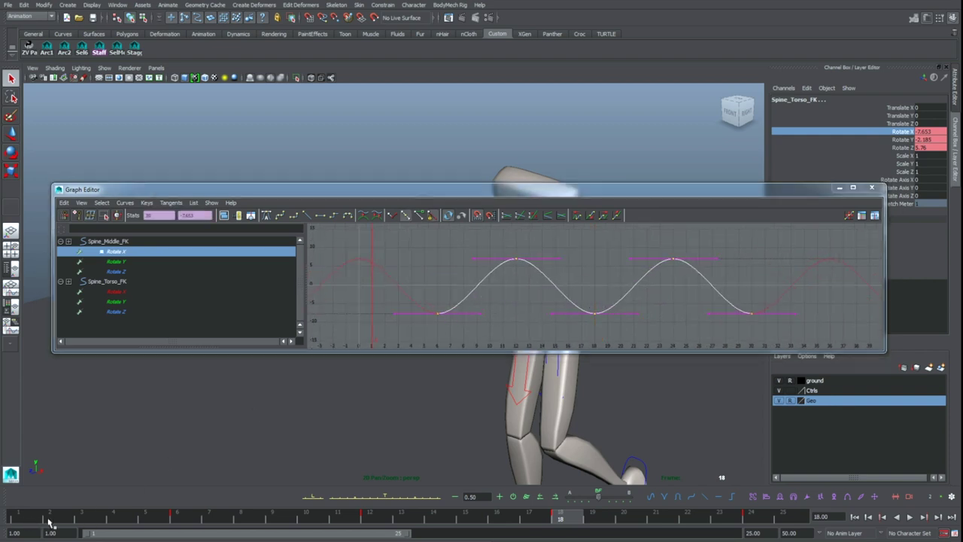
{"action": "key", "text": "alt+v"}
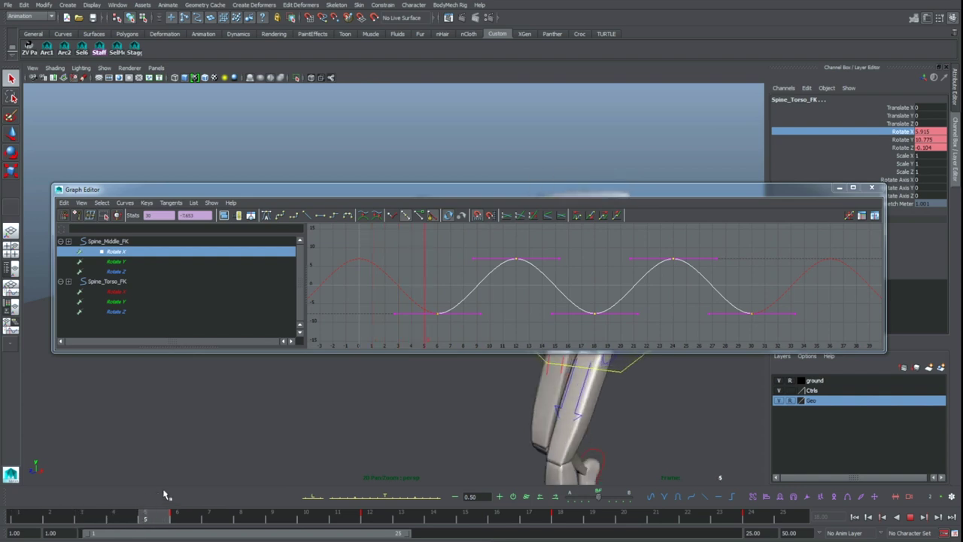
{"action": "key", "text": "alt+v"}
Step: Try shifting the middle spine's Rotate X keys one frame later, play the motion, and shift them back to frame 6
{"action": "scroll", "coordinate": [484, 293], "scroll_direction": "down", "scroll_amount": 3}
{"action": "key", "text": "w"}
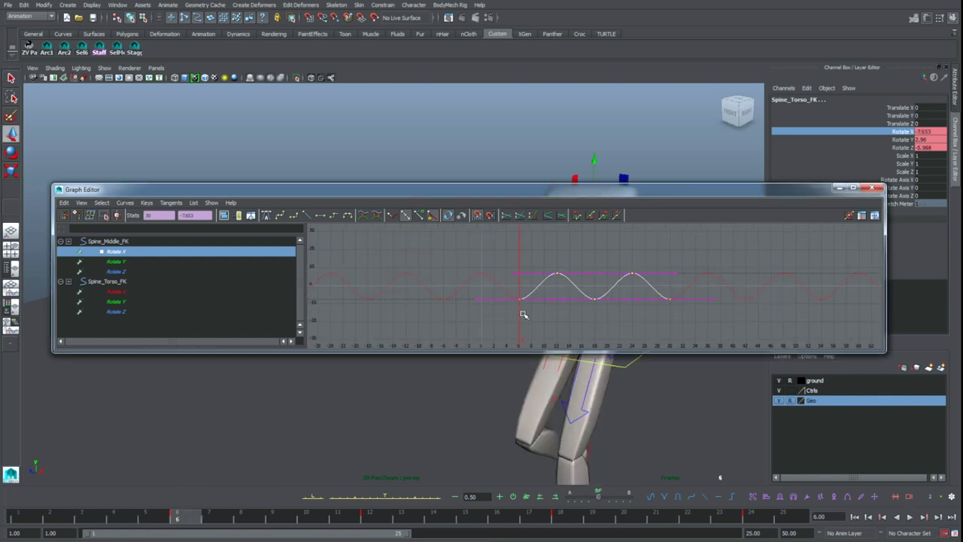
{"action": "middle_click_drag", "start_coordinate": [526, 312], "coordinate": [530, 313], "text": "shift"}
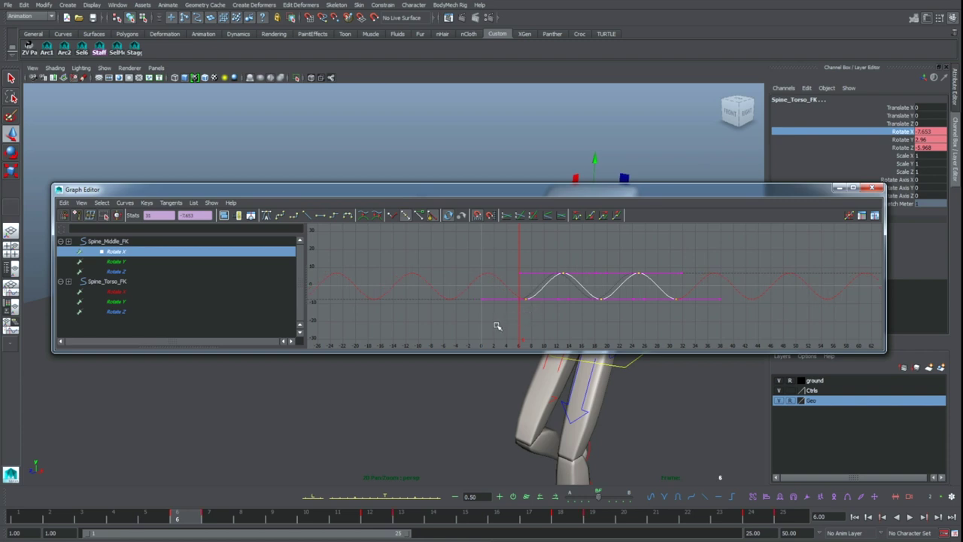
{"action": "key", "text": "alt+v"}
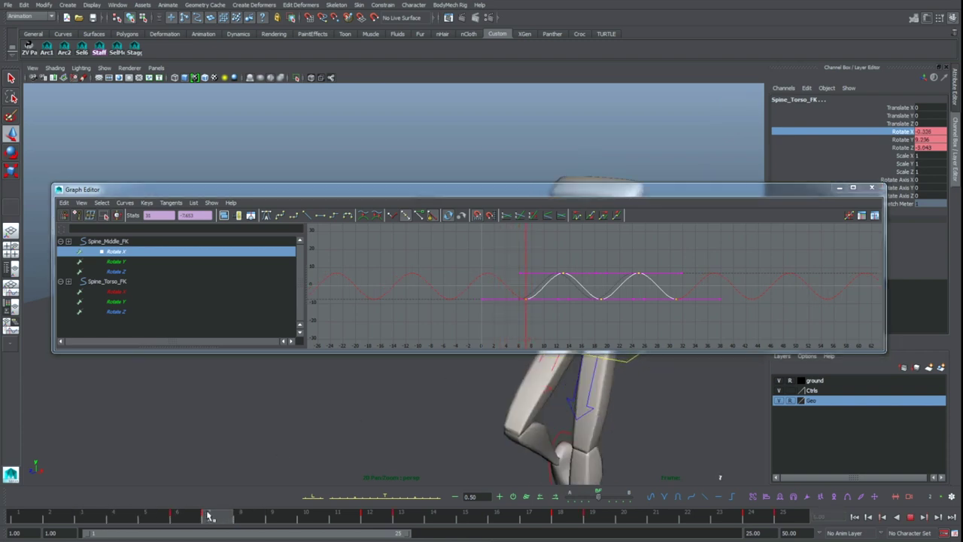
{"action": "key", "text": "alt+v"}
{"action": "middle_click_drag", "start_coordinate": [607, 327], "coordinate": [583, 329], "text": "shift"}
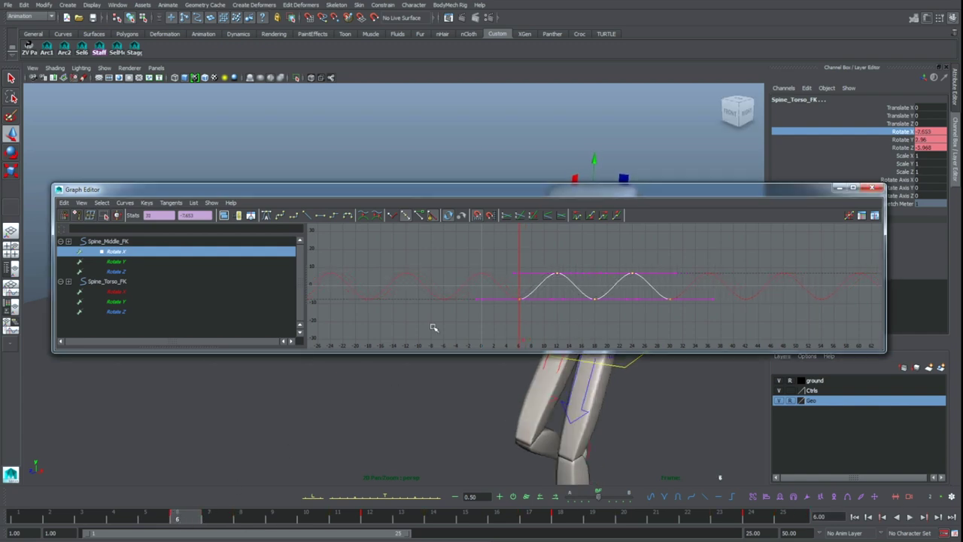
Step: Shift all Rotate Y keys of both spine controls one frame earlier
{"action": "left_click", "coordinate": [168, 263]}
{"action": "left_click", "coordinate": [164, 272]}
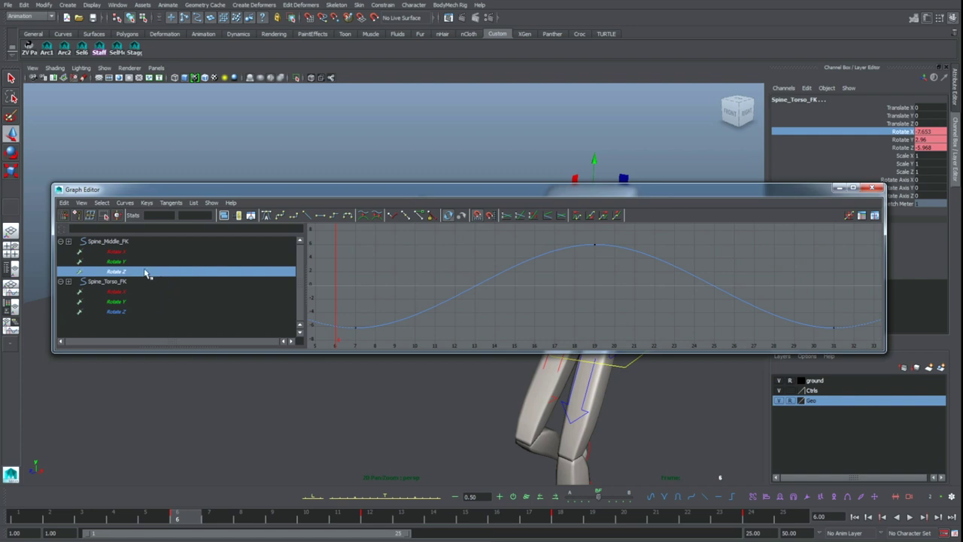
{"action": "left_click", "coordinate": [158, 262]}
{"action": "left_click", "coordinate": [133, 302], "text": "ctrl"}
{"action": "scroll", "coordinate": [530, 290], "scroll_direction": "down", "scroll_amount": 5}
{"action": "left_click_drag", "start_coordinate": [526, 262], "coordinate": [682, 322]}
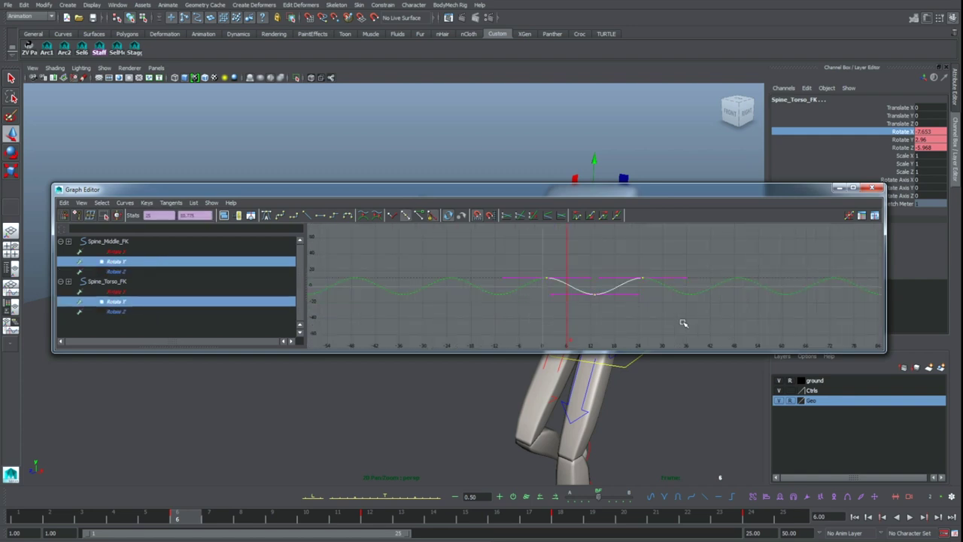
{"action": "key", "text": "f"}
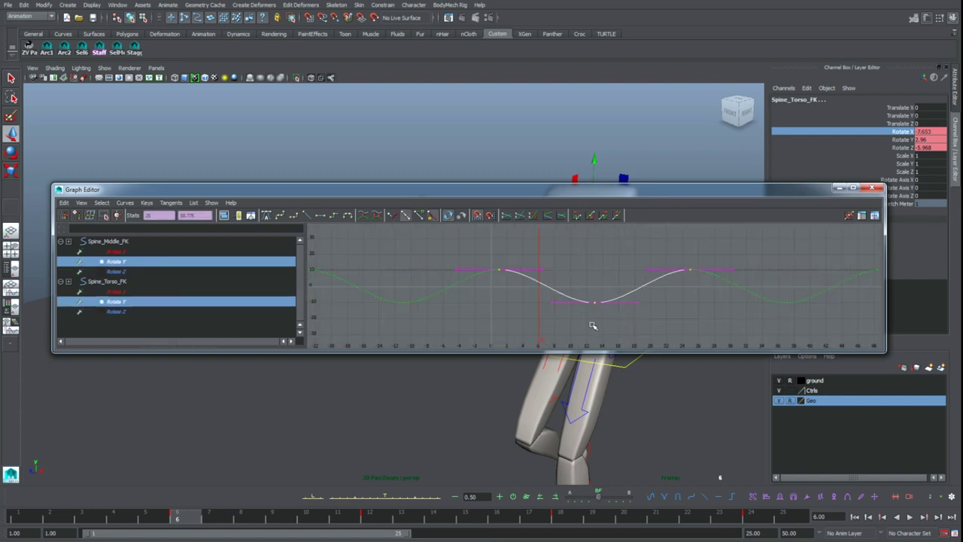
{"action": "left_click", "coordinate": [31, 518]}
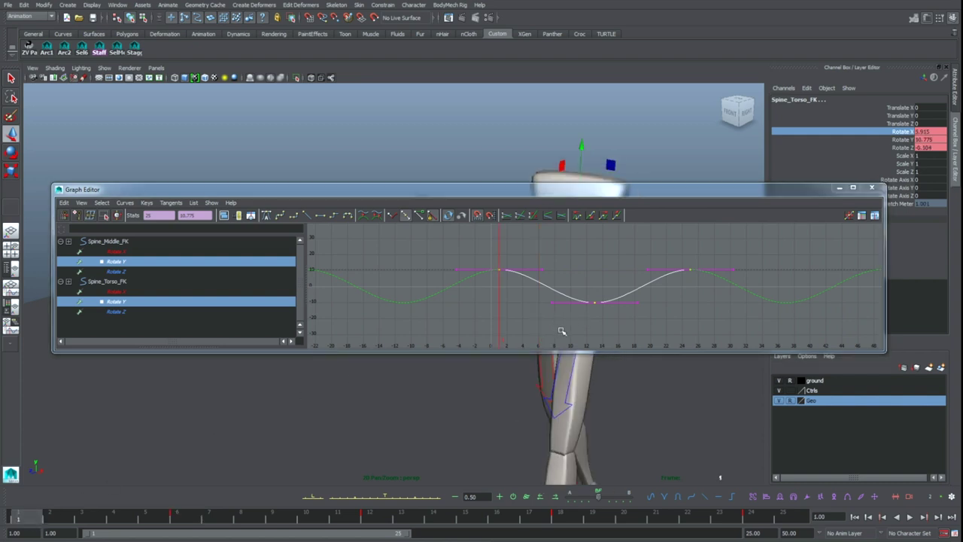
{"action": "middle_click_drag", "start_coordinate": [547, 328], "coordinate": [542, 327], "text": "shift"}
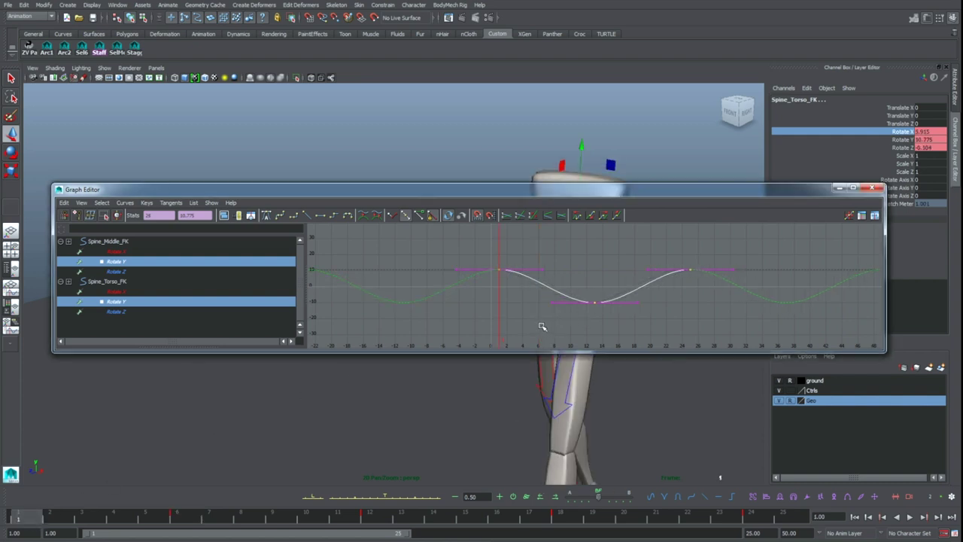
{"action": "middle_click_drag", "start_coordinate": [528, 328], "coordinate": [518, 327], "text": "shift"}
Step: Shift all Rotate Z keys of both spine controls one frame later so they start at frame 8, and check frames 6 to 8
{"action": "left_click", "coordinate": [118, 313]}
{"action": "left_click", "coordinate": [149, 273], "text": "ctrl"}
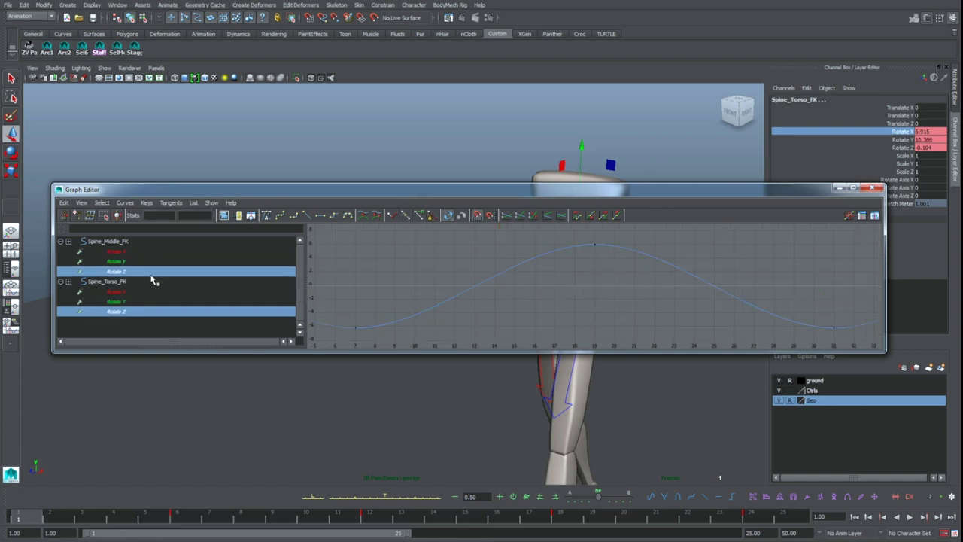
{"action": "left_click_drag", "start_coordinate": [511, 287], "coordinate": [799, 330]}
{"action": "middle_click_drag", "start_coordinate": [577, 327], "coordinate": [569, 328], "text": "shift"}
{"action": "left_click_drag", "start_coordinate": [43, 517], "coordinate": [179, 516]}
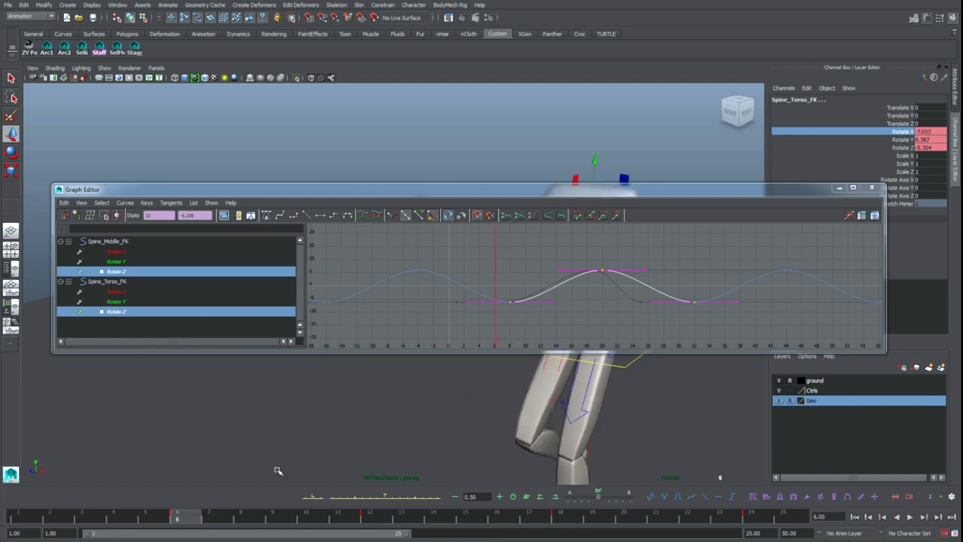
{"action": "left_click", "coordinate": [210, 519]}
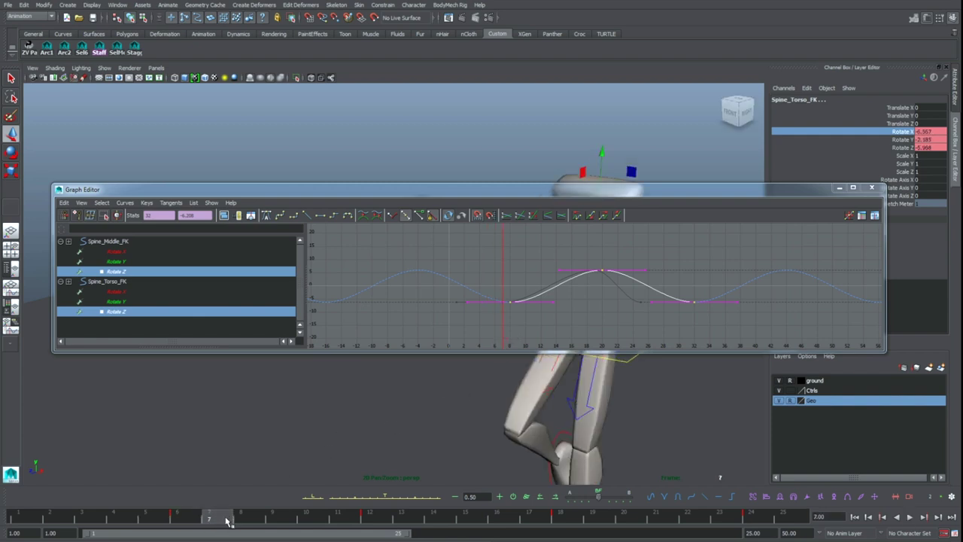
{"action": "left_click", "coordinate": [254, 519]}
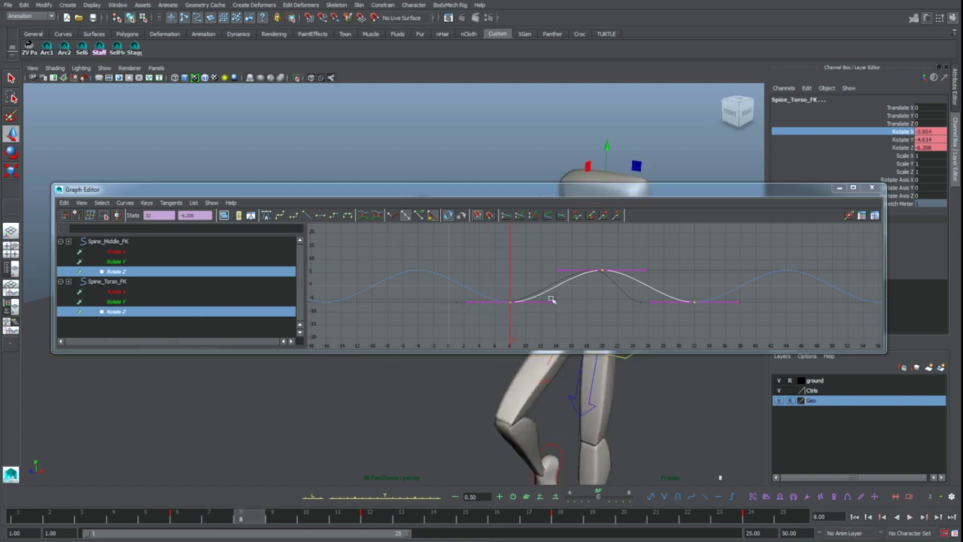
Step: Put away the Graph Editor, then play and scrub the walk cycle in the front view to check the spine overlap
{"action": "left_click", "coordinate": [567, 315]}
{"action": "left_click", "coordinate": [839, 187]}
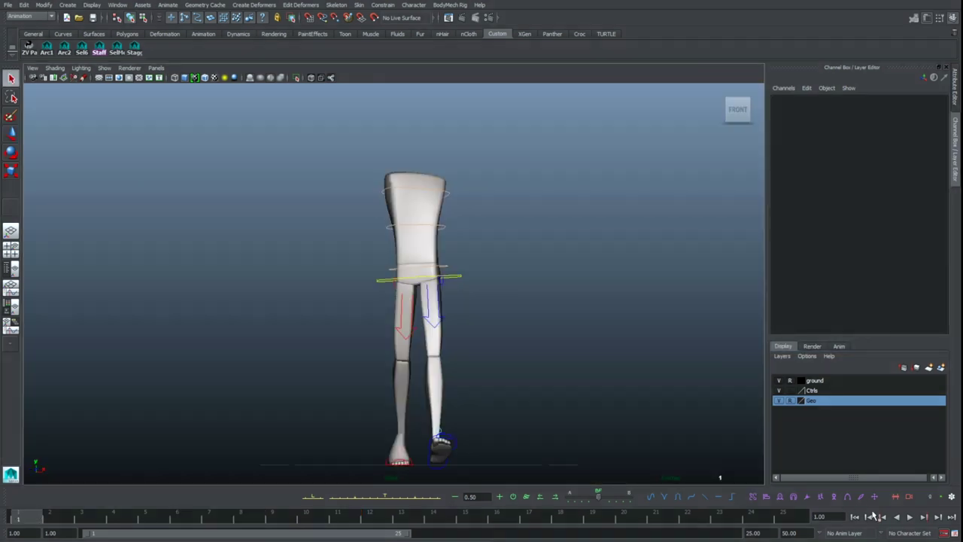
{"action": "left_click", "coordinate": [910, 517]}
{"action": "left_click", "coordinate": [910, 517]}
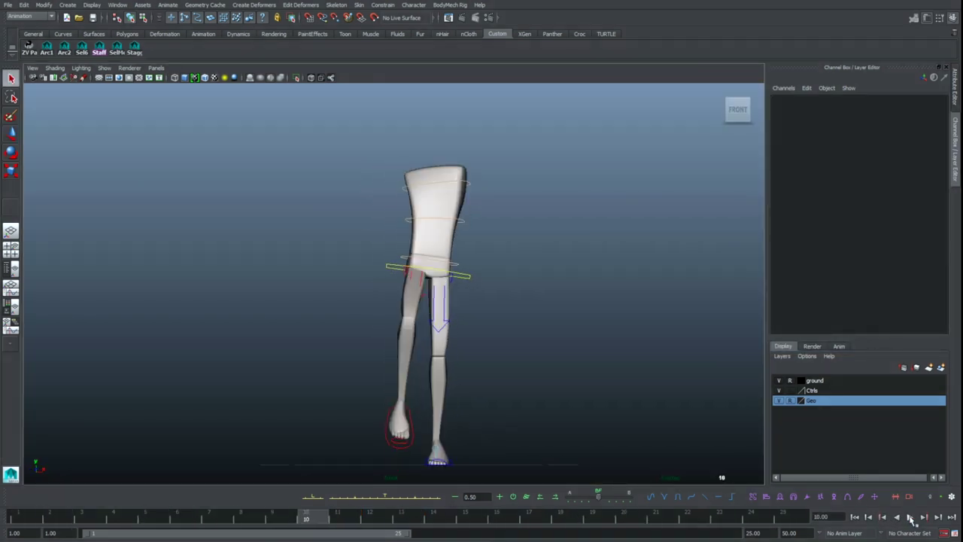
{"action": "left_click_drag", "start_coordinate": [47, 517], "coordinate": [461, 521]}
Step: Turn on the Neck and Head visibility attributes of the main character control
{"action": "left_click", "coordinate": [516, 464]}
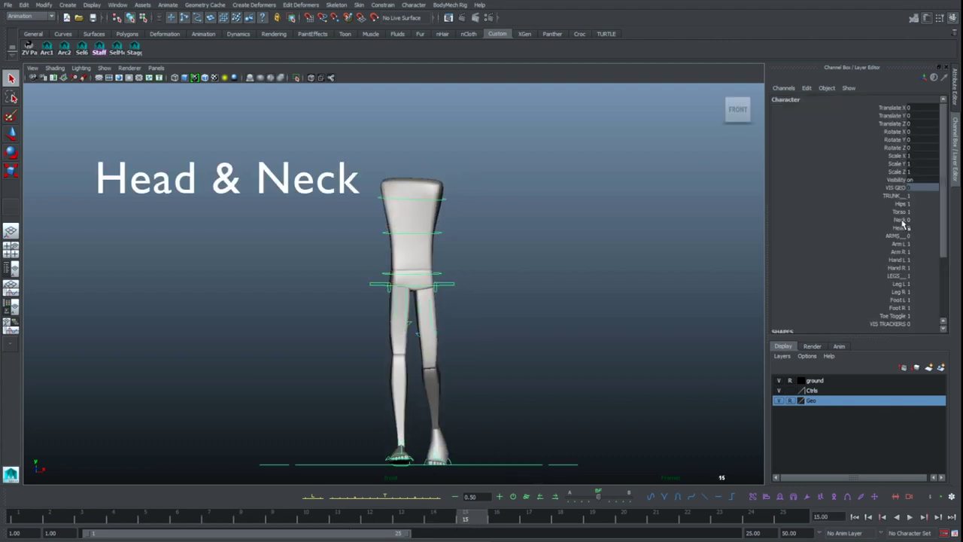
{"action": "left_click_drag", "start_coordinate": [902, 220], "coordinate": [900, 228]}
{"action": "middle_click_drag", "start_coordinate": [713, 238], "coordinate": [774, 257]}
{"action": "left_click", "coordinate": [516, 229]}
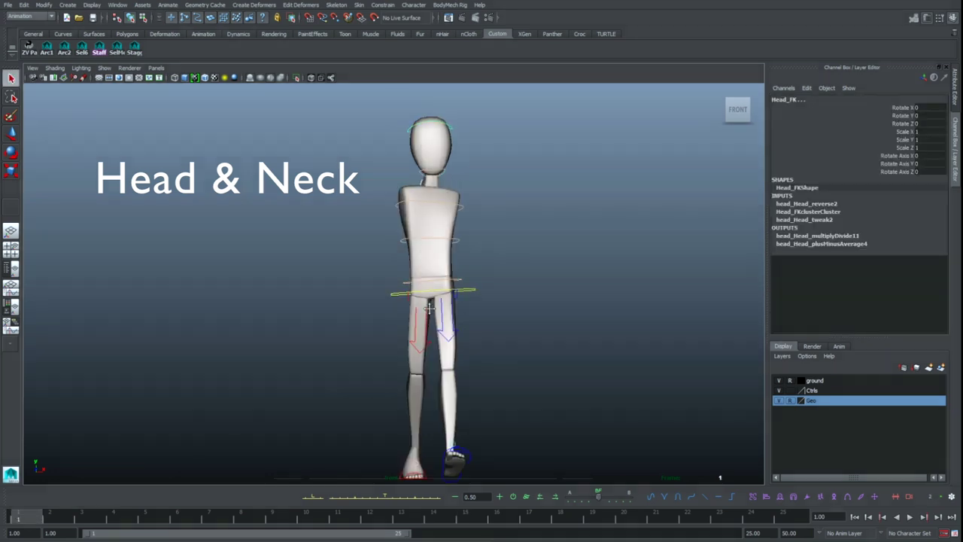
Step: Rotate the selected head controls to a Rotate X of -7.371 at frame 1 and key only that channel
{"action": "middle_click_drag", "start_coordinate": [431, 289], "coordinate": [427, 294], "text": "alt"}
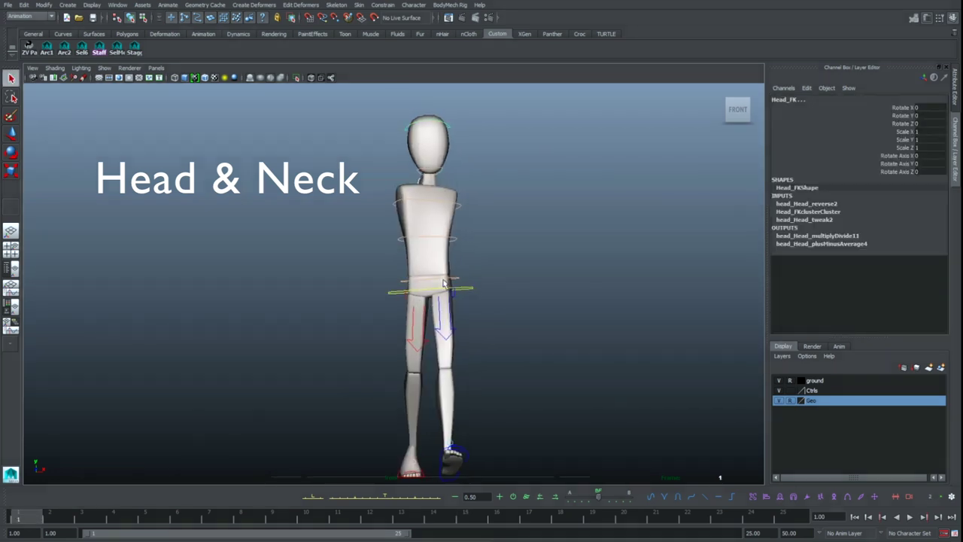
{"action": "key", "text": "e"}
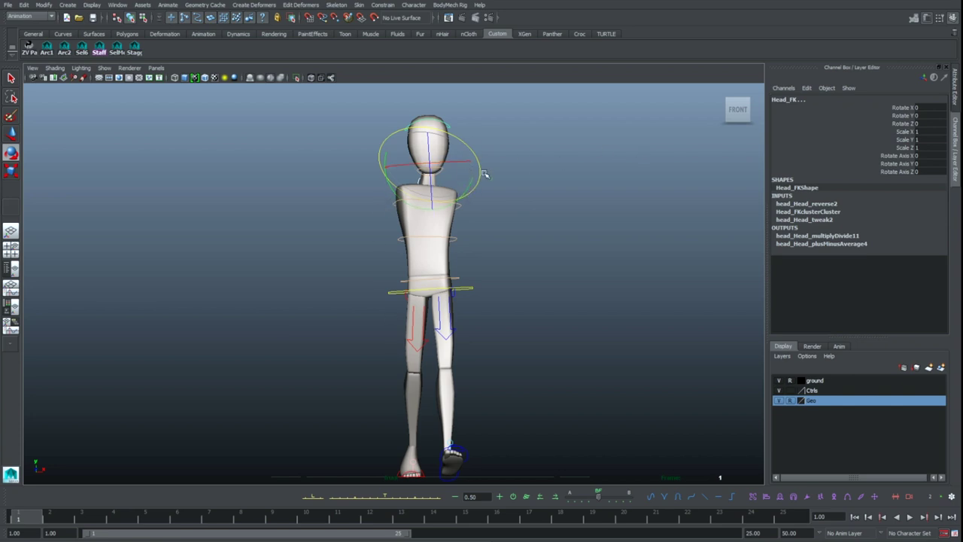
{"action": "left_click_drag", "start_coordinate": [461, 163], "coordinate": [458, 162]}
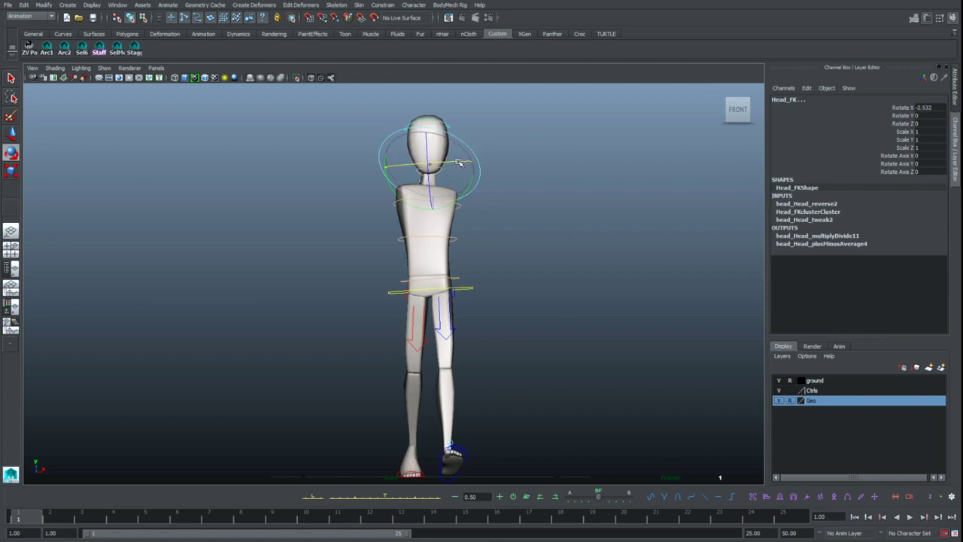
{"action": "mouse_move", "coordinate": [458, 162]}
{"action": "left_mouse_down"}
{"action": "mouse_move", "coordinate": [441, 168]}
{"action": "mouse_move", "coordinate": [458, 162]}
{"action": "left_mouse_up"}
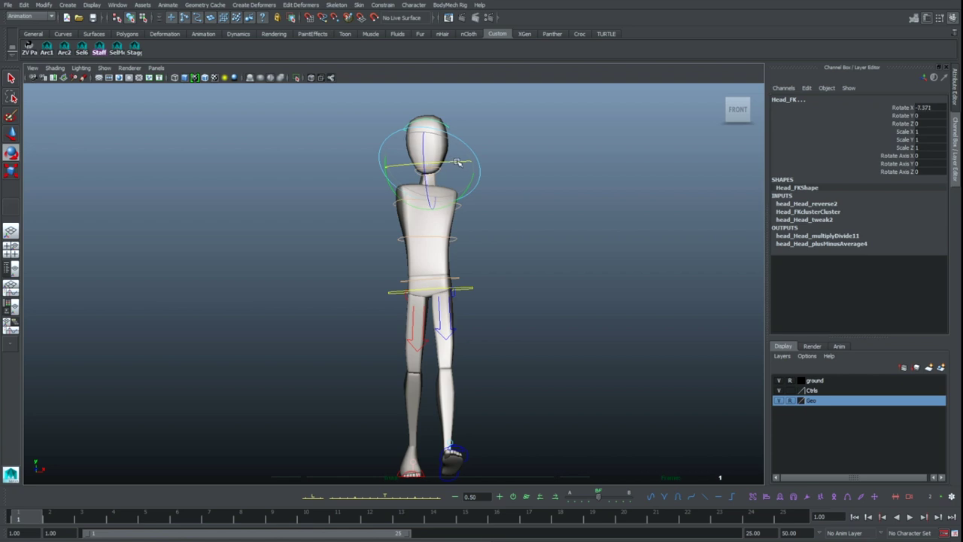
{"action": "left_click", "coordinate": [903, 108]}
{"action": "right_click", "coordinate": [899, 107]}
{"action": "left_click", "coordinate": [896, 123]}
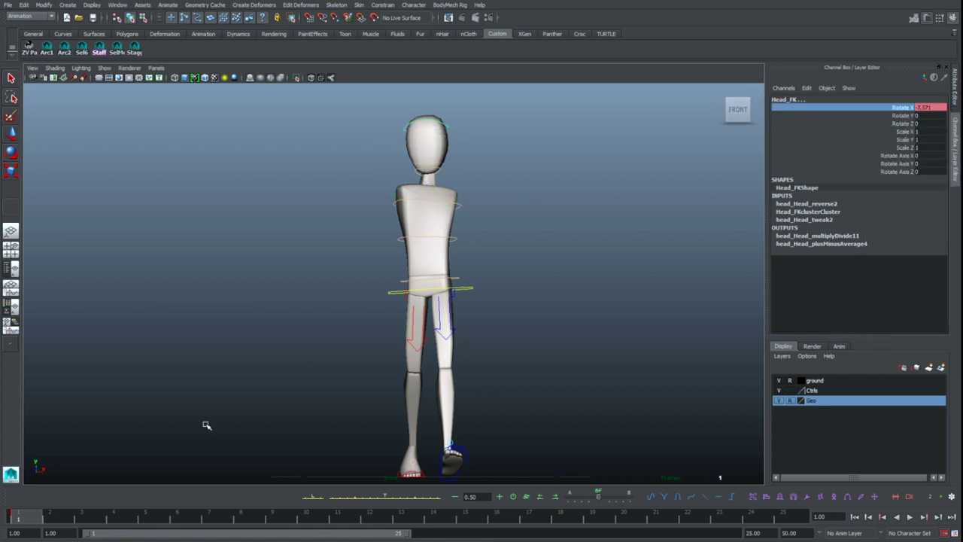
Step: Copy the head controls' frame 1 Rotate X value to frame 25 as a key, and move to frame 13
{"action": "middle_click_drag", "start_coordinate": [37, 517], "coordinate": [797, 505]}
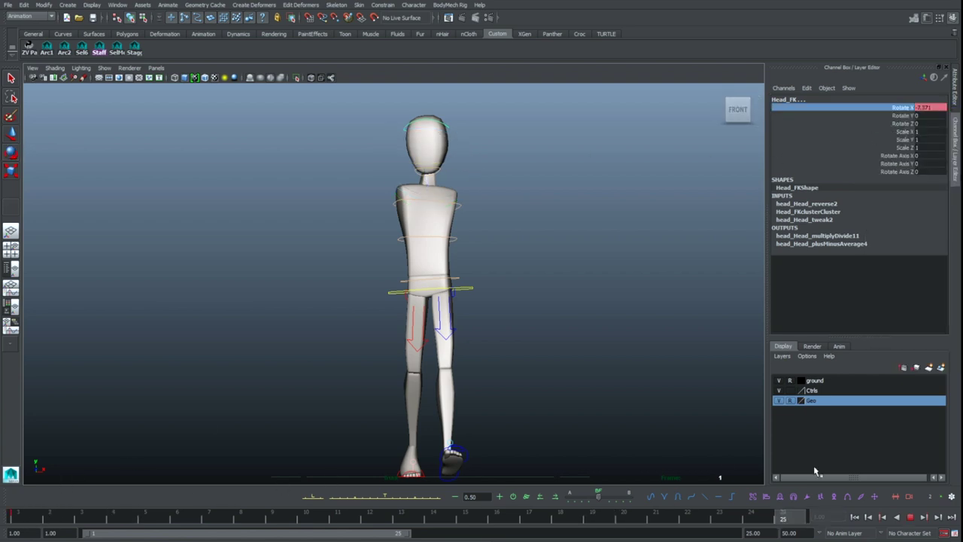
{"action": "key", "text": "s"}
{"action": "key", "text": "comma"}
{"action": "key", "text": "period"}
{"action": "left_click_drag", "start_coordinate": [369, 519], "coordinate": [406, 520]}
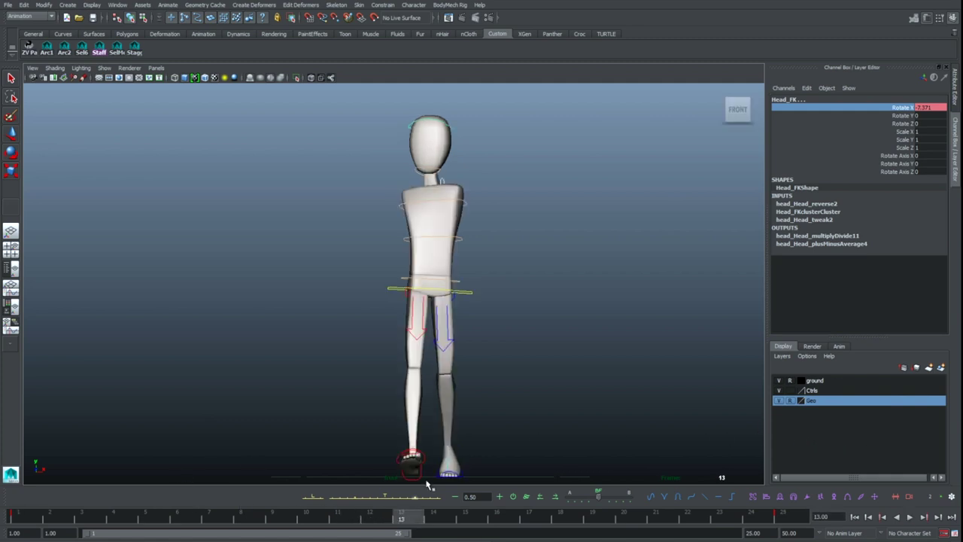
Step: Counter-tilt the head controls at frame 13 by setting Rotate X to 7, then easing it back to 3.562
{"action": "left_click", "coordinate": [931, 108]}
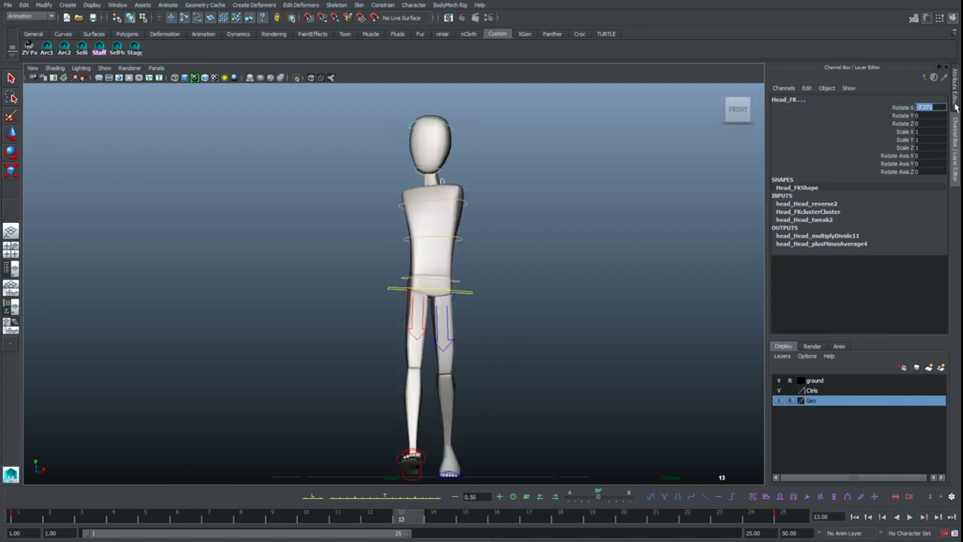
{"action": "type", "text": "7"}
{"action": "key", "text": "Return"}
{"action": "left_click", "coordinate": [577, 265]}
{"action": "key", "text": "e"}
{"action": "key", "text": "ctrl+z"}
{"action": "key", "text": "q"}
{"action": "key", "text": "e"}
{"action": "key", "text": "q"}
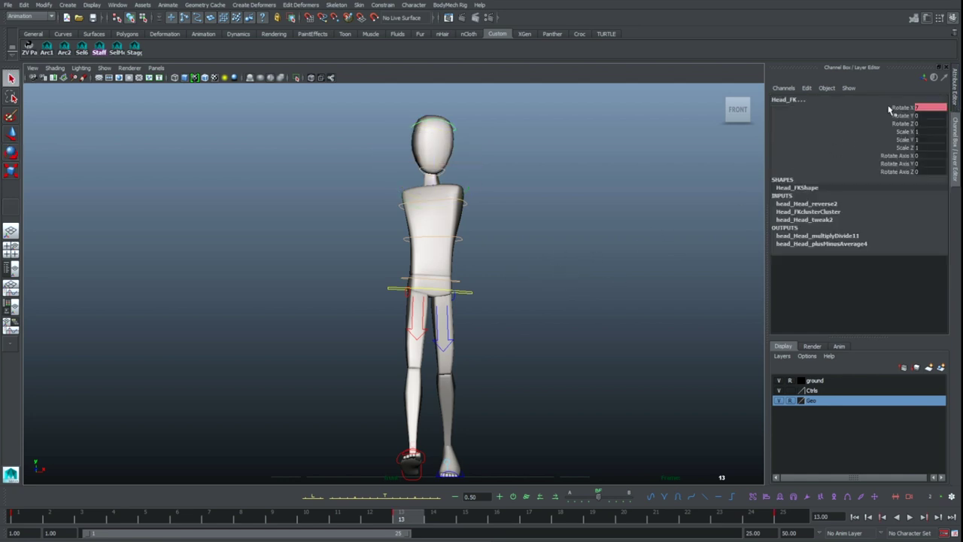
{"action": "left_click", "coordinate": [902, 108]}
{"action": "middle_click_drag", "start_coordinate": [572, 249], "coordinate": [613, 251]}
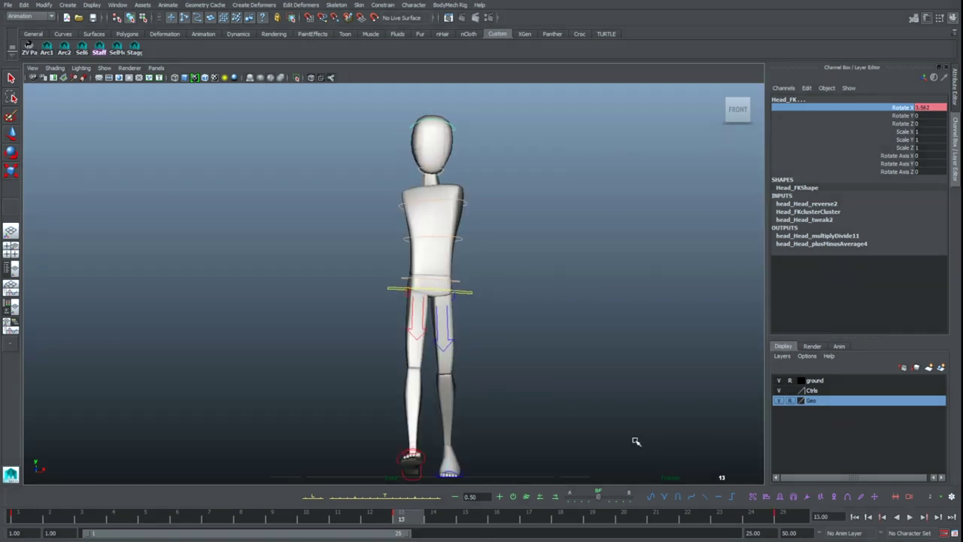
Step: Play and scrub the walk cycle around frames 7 to 10 to study the head's side-to-side motion, stopping at frame 10
{"action": "key", "text": "period"}
{"action": "key", "text": "period"}
{"action": "key", "text": "period"}
{"action": "key", "text": "period"}
{"action": "key", "text": "comma"}
{"action": "left_click_drag", "start_coordinate": [38, 525], "coordinate": [216, 520]}
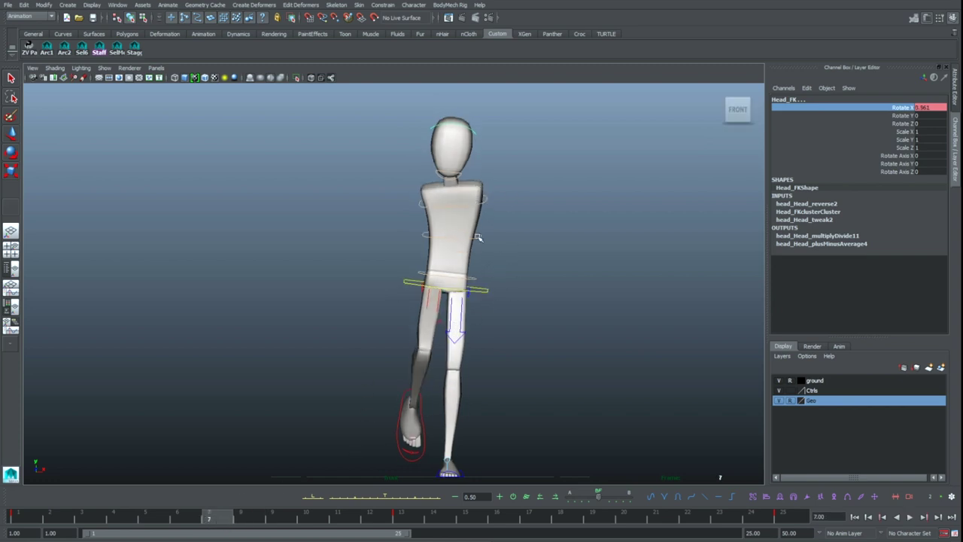
{"action": "left_click", "coordinate": [272, 521]}
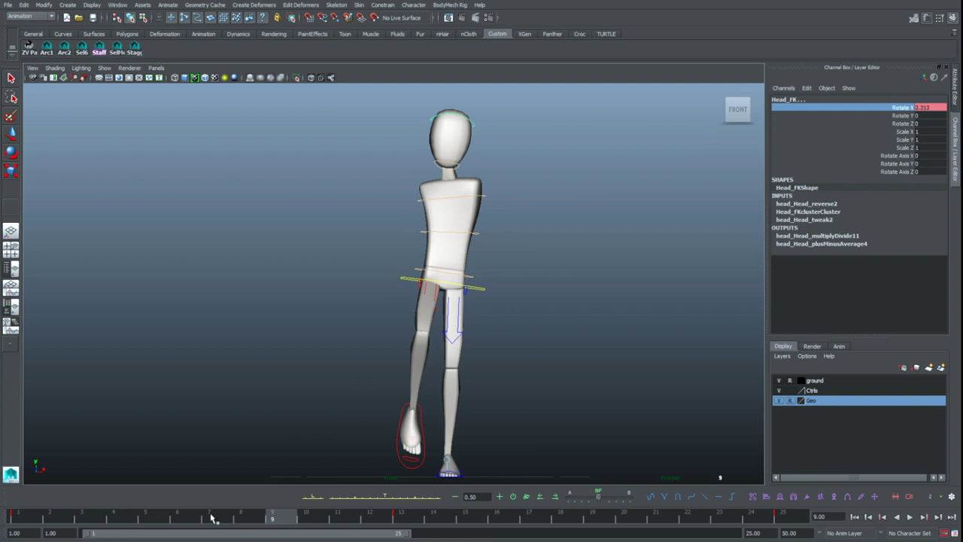
{"action": "left_click", "coordinate": [212, 517]}
{"action": "left_click", "coordinate": [244, 525]}
{"action": "left_click", "coordinate": [215, 520]}
{"action": "left_click", "coordinate": [255, 521]}
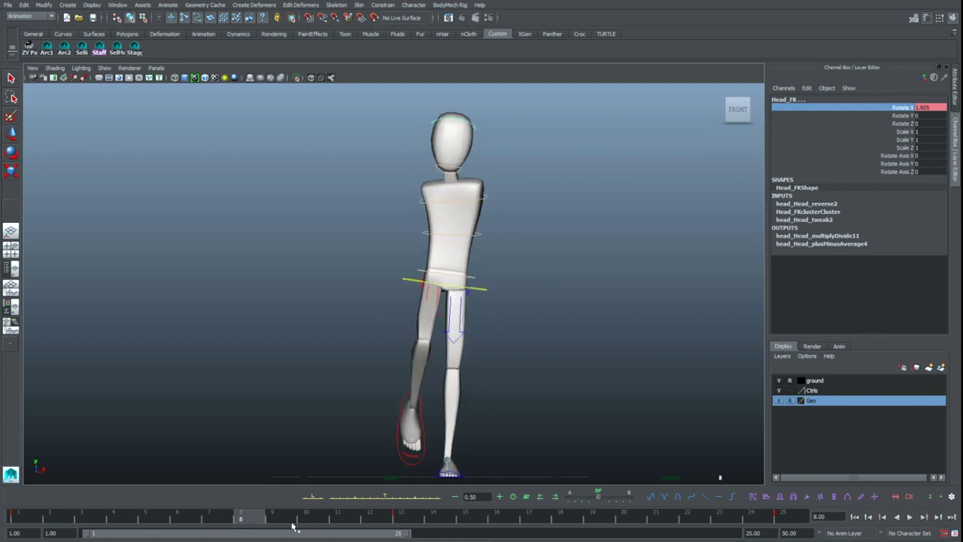
{"action": "left_click_drag", "start_coordinate": [292, 523], "coordinate": [298, 525]}
{"action": "left_click", "coordinate": [249, 521]}
{"action": "left_click", "coordinate": [285, 523]}
{"action": "left_click", "coordinate": [240, 524]}
{"action": "left_click", "coordinate": [219, 523]}
{"action": "left_click", "coordinate": [251, 522]}
{"action": "left_click_drag", "start_coordinate": [235, 528], "coordinate": [288, 531]}
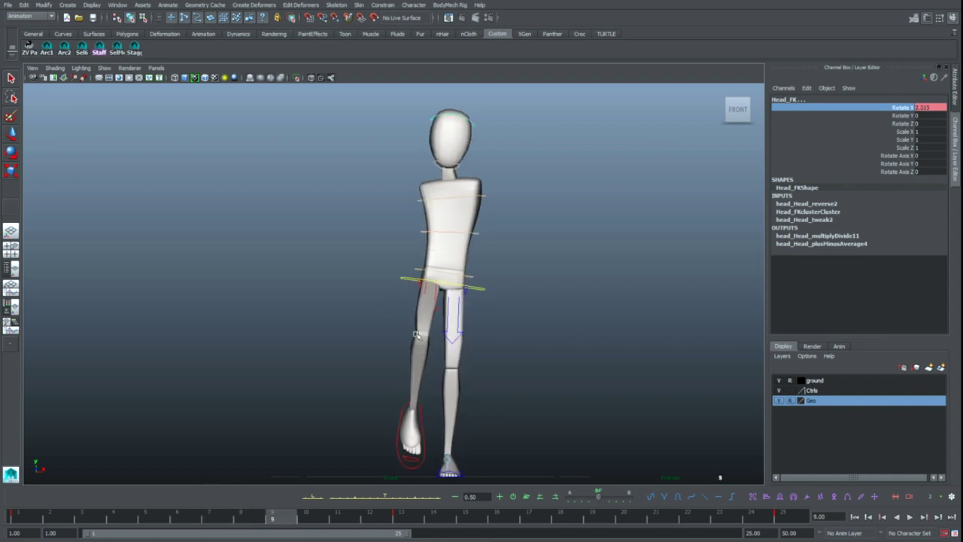
{"action": "left_click", "coordinate": [306, 520]}
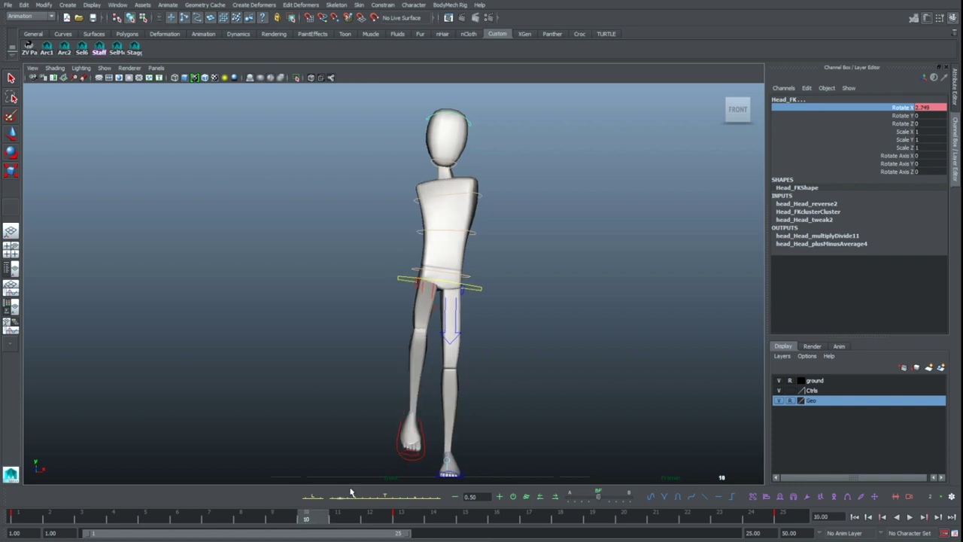
{"action": "left_click", "coordinate": [903, 123]}
{"action": "middle_click_drag", "start_coordinate": [647, 210], "coordinate": [676, 211]}
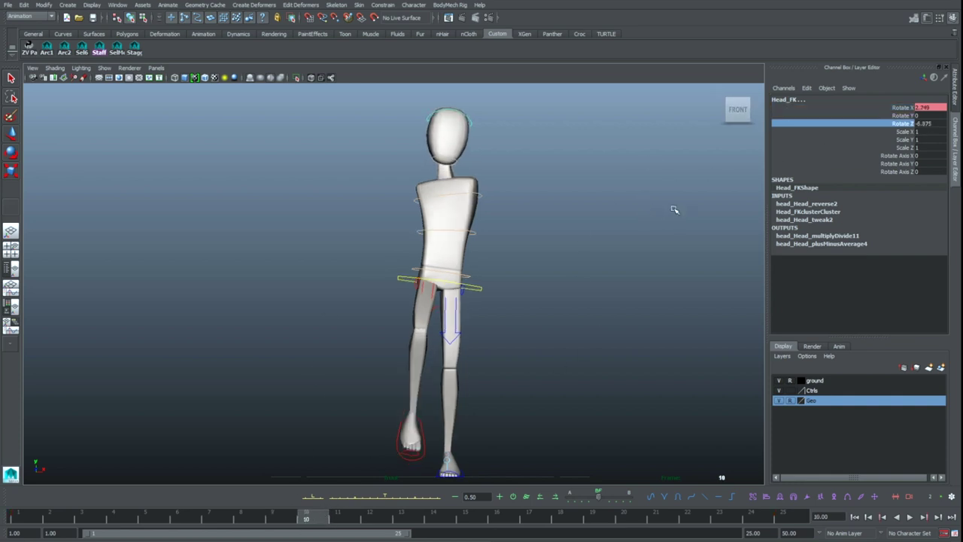
{"action": "key", "text": "ctrl+z"}
{"action": "key", "text": "e"}
Step: Turn the head controls to a Rotate Y of 4.584 at frame 10, then rotate the head control alone further to 11.054
{"action": "left_click", "coordinate": [903, 115]}
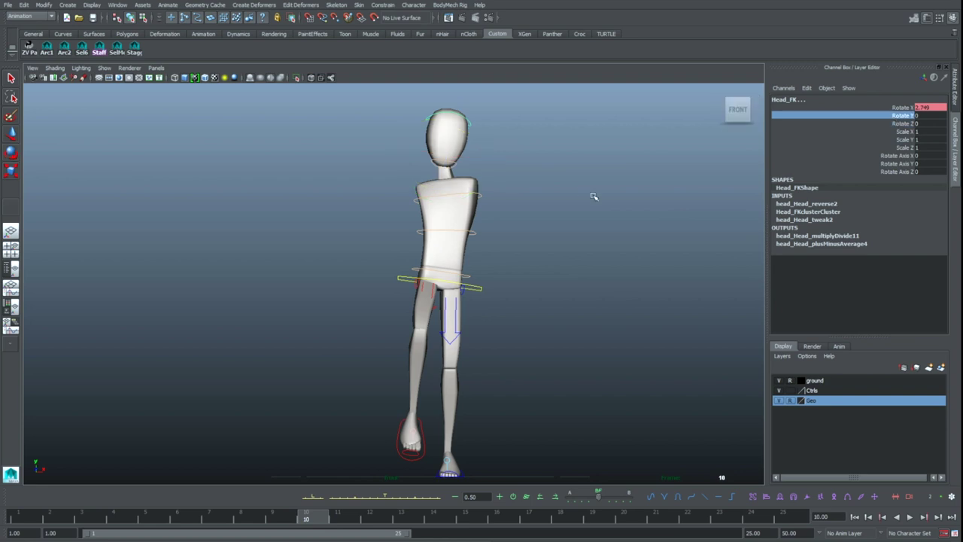
{"action": "middle_click_drag", "start_coordinate": [619, 191], "coordinate": [623, 191]}
{"action": "key", "text": "space"}
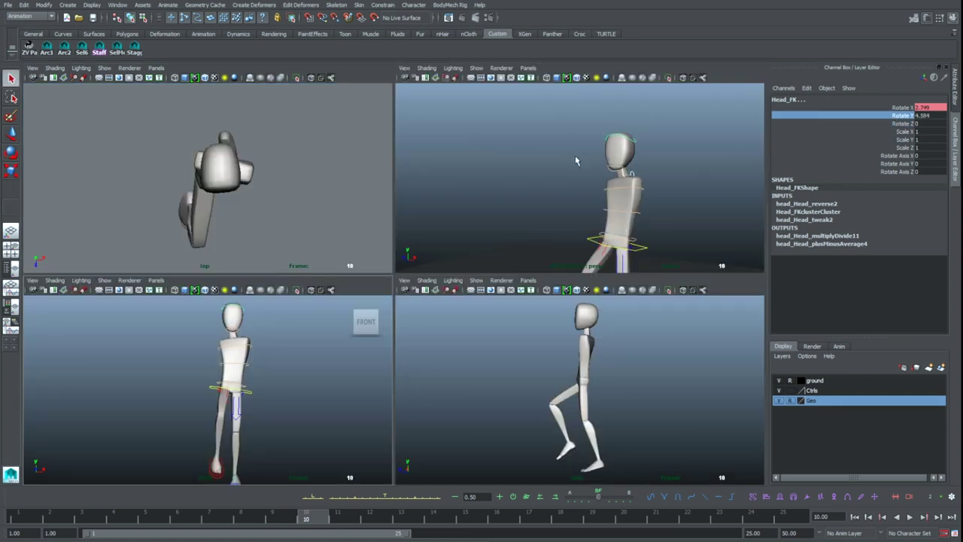
{"action": "key", "text": "space"}
{"action": "left_click_drag", "start_coordinate": [589, 168], "coordinate": [473, 197], "text": "alt"}
{"action": "right_click_drag", "start_coordinate": [472, 198], "coordinate": [542, 206], "text": "alt"}
{"action": "left_click_drag", "start_coordinate": [542, 207], "coordinate": [528, 214], "text": "alt"}
{"action": "key", "text": "e"}
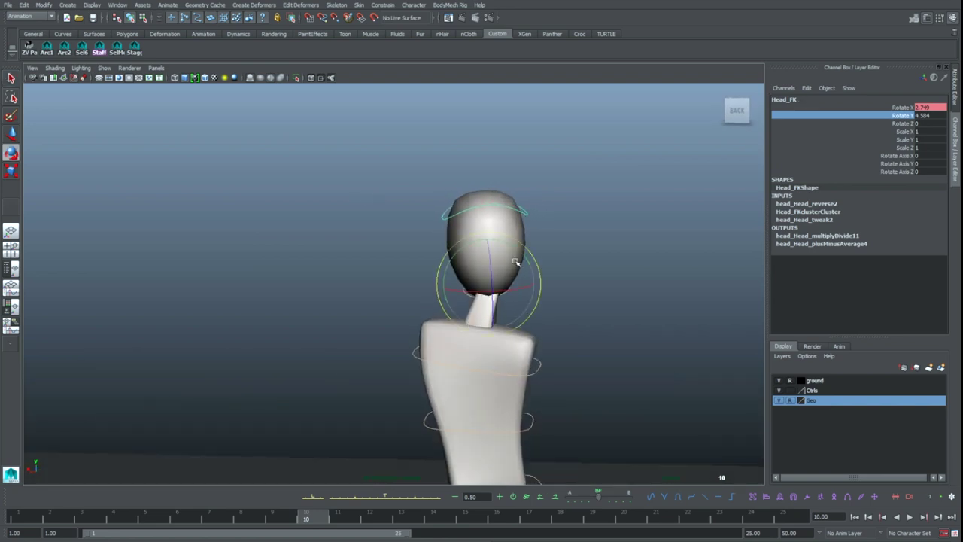
{"action": "left_click_drag", "start_coordinate": [519, 250], "coordinate": [520, 260]}
{"action": "key", "text": "q"}
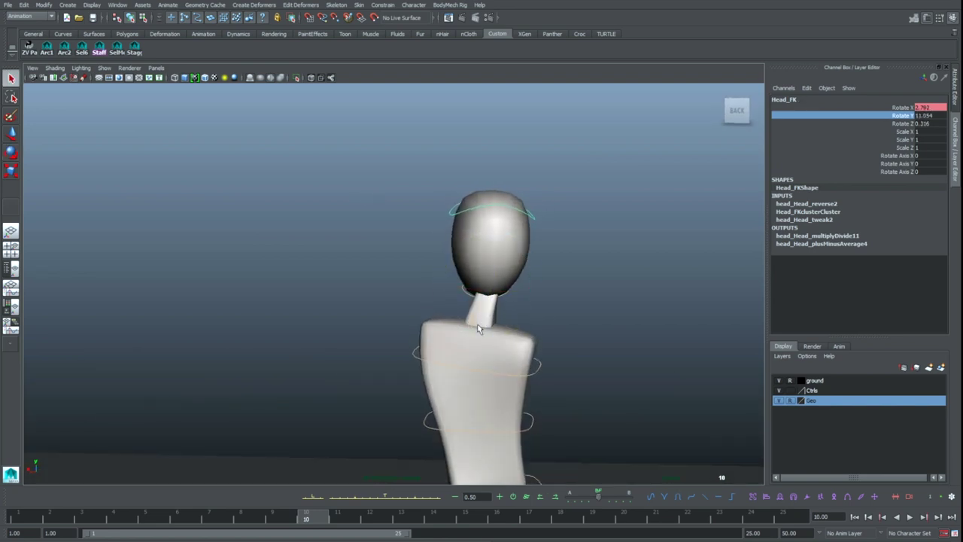
Step: Include the neck control in the selection and key only the Rotate Y channel at frame 10
{"action": "left_click", "coordinate": [474, 322]}
{"action": "key", "text": "e"}
{"action": "left_click_drag", "start_coordinate": [509, 290], "coordinate": [549, 273]}
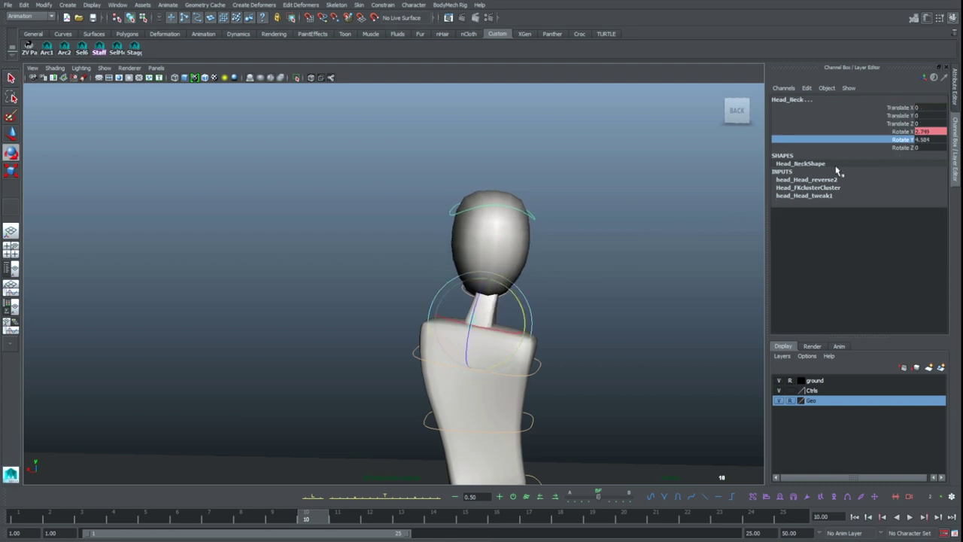
{"action": "key", "text": "q"}
{"action": "right_click", "coordinate": [896, 140]}
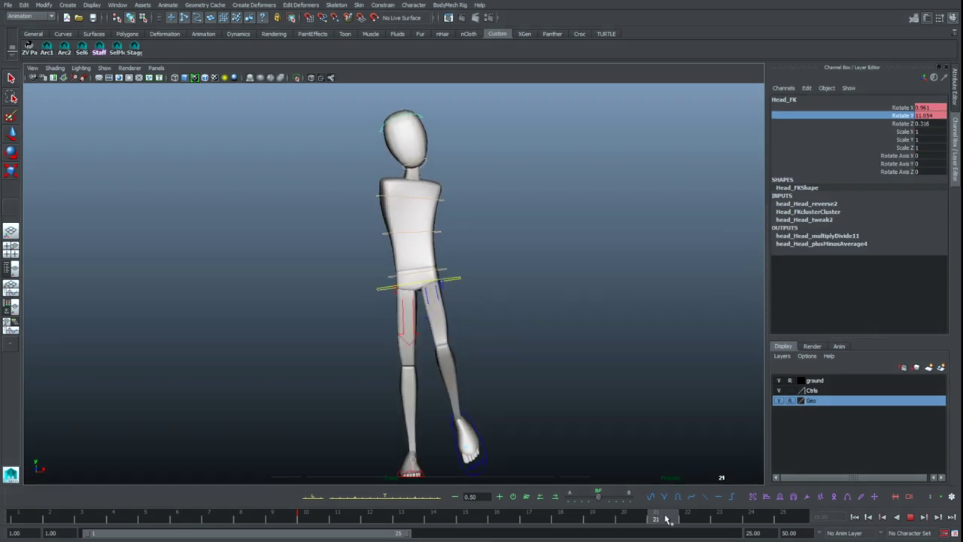
Step: Place a copy of the head's frame 10 Rotate Y key at frame 22 and change its value to -6.426
{"action": "left_click_drag", "start_coordinate": [665, 519], "coordinate": [301, 519]}
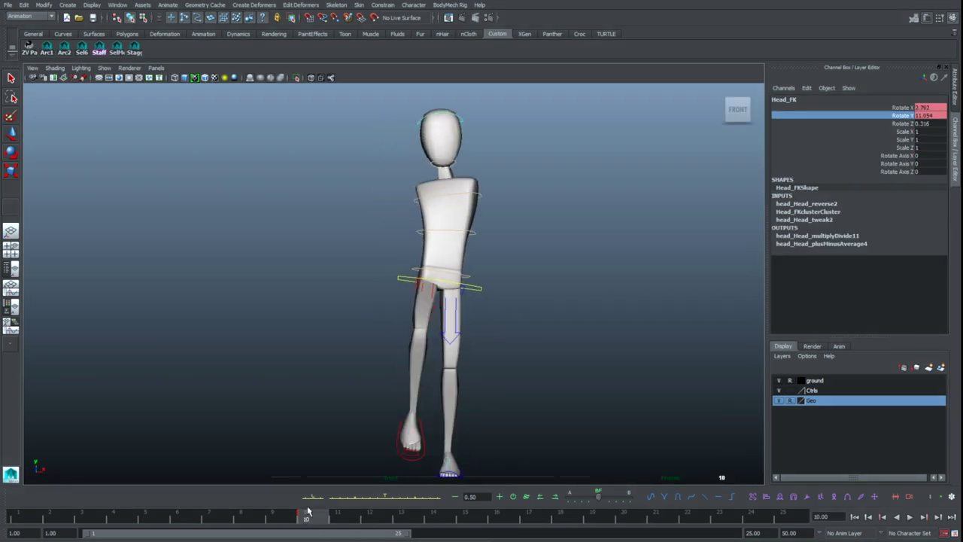
{"action": "key", "text": "alt+v"}
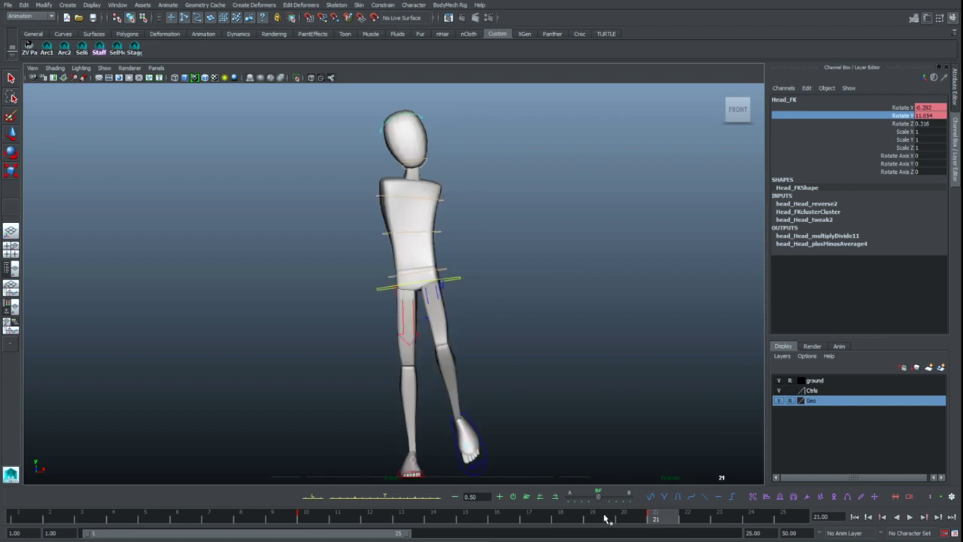
{"action": "left_click_drag", "start_coordinate": [633, 515], "coordinate": [688, 522]}
{"action": "left_click", "coordinate": [664, 524], "text": "shift"}
{"action": "left_click_drag", "start_coordinate": [600, 517], "coordinate": [704, 517]}
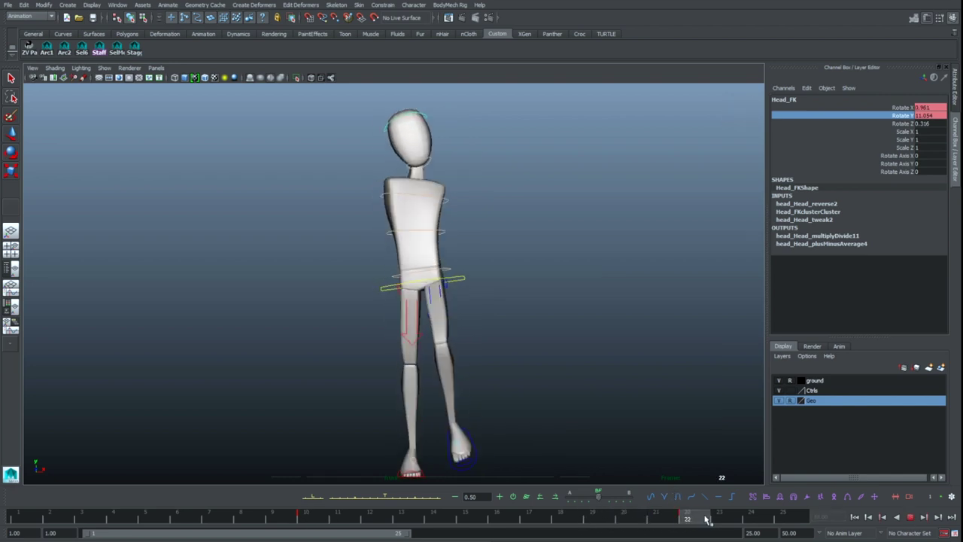
{"action": "middle_click_drag", "start_coordinate": [635, 245], "coordinate": [633, 244]}
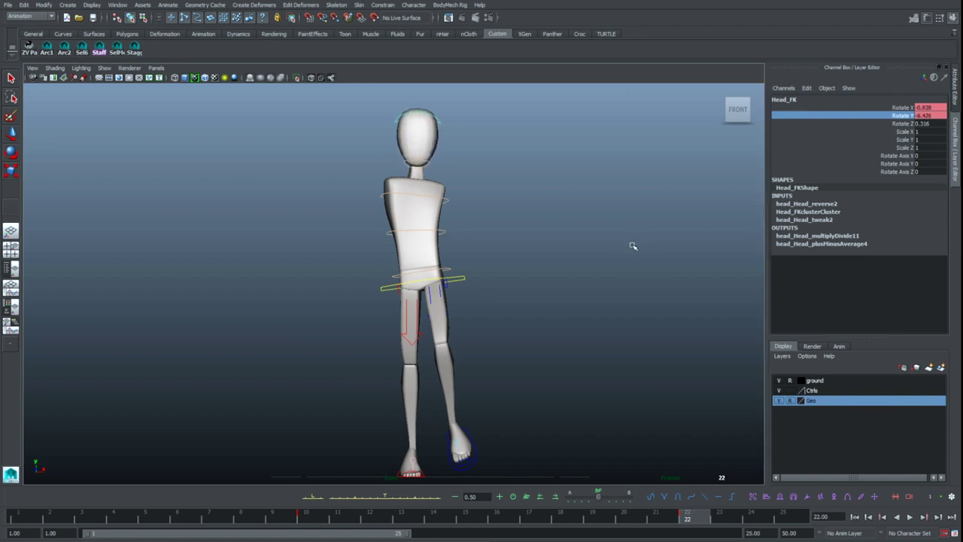
Step: Play and scrub the walk cycle in the front, perspective and side views to check the head motion
{"action": "key", "text": "alt+v"}
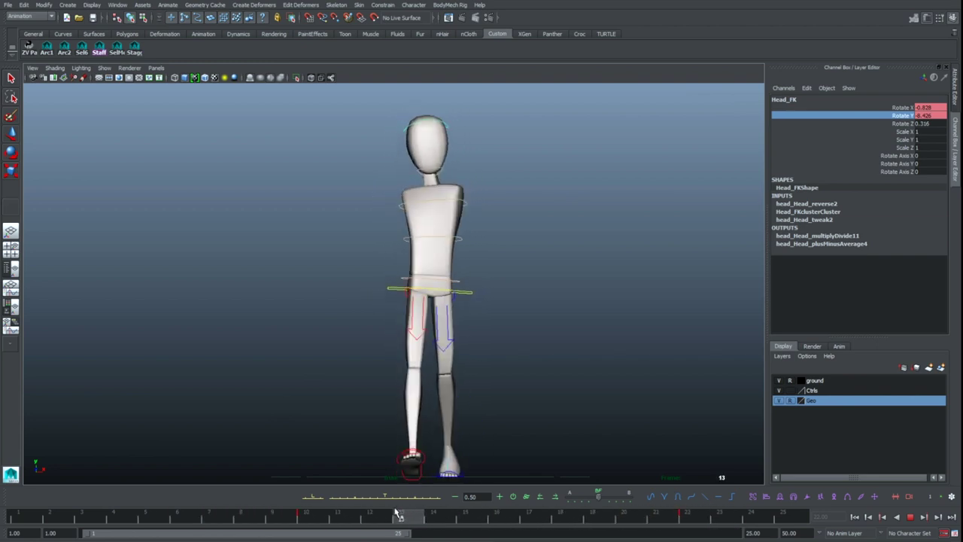
{"action": "key", "text": "alt+v"}
{"action": "key", "text": "space"}
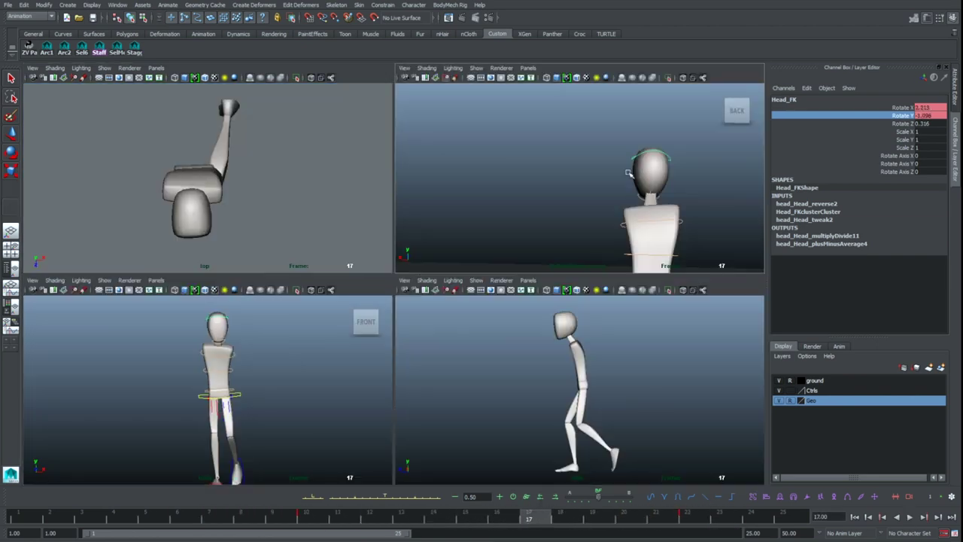
{"action": "key", "text": "space"}
{"action": "key", "text": "alt+v"}
{"action": "left_click_drag", "start_coordinate": [109, 527], "coordinate": [185, 454]}
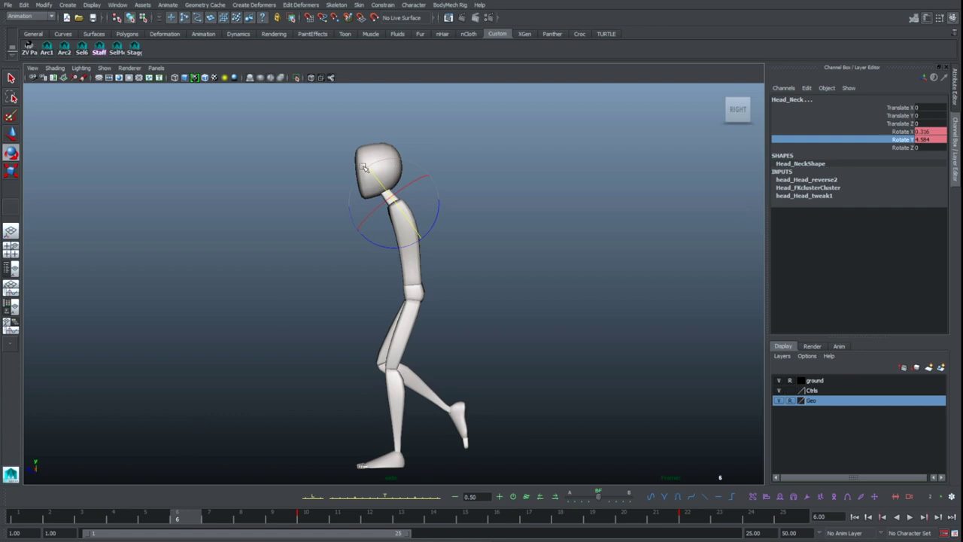
{"action": "mouse_move", "coordinate": [205, 515]}
{"action": "left_mouse_down"}
{"action": "mouse_move", "coordinate": [113, 517]}
{"action": "mouse_move", "coordinate": [208, 518]}
{"action": "left_mouse_up"}
Step: Check the key timing of the middle spine control's rotation around frames 6 and 7, and clear the selection
{"action": "key", "text": "space"}
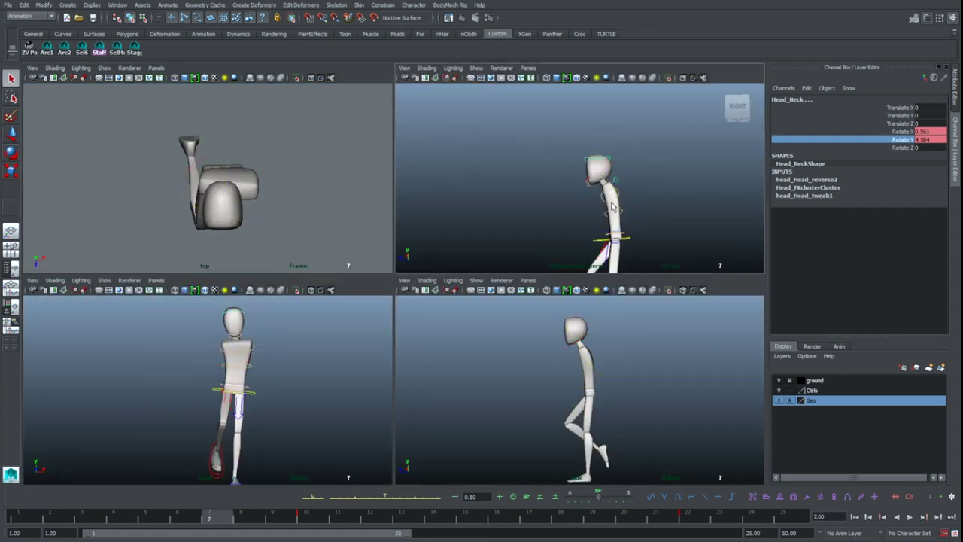
{"action": "scroll", "coordinate": [638, 218], "scroll_direction": "up", "scroll_amount": 5}
{"action": "left_click", "coordinate": [637, 226]}
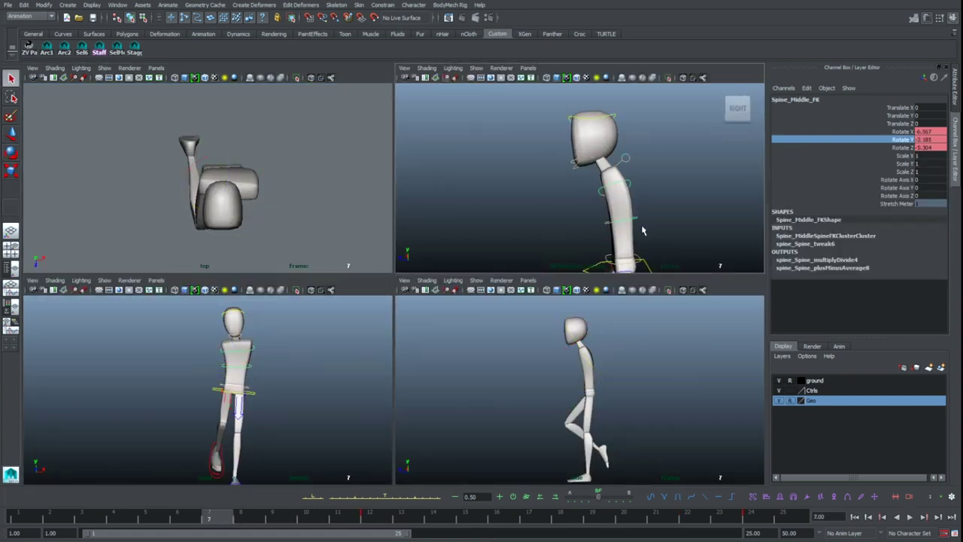
{"action": "left_click", "coordinate": [901, 132]}
{"action": "key", "text": "alt+comma"}
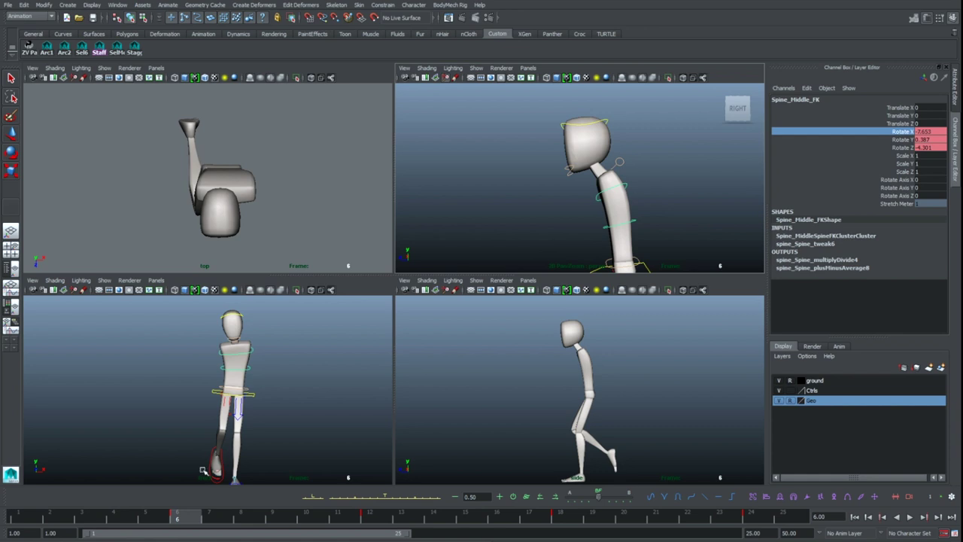
{"action": "left_click", "coordinate": [642, 167]}
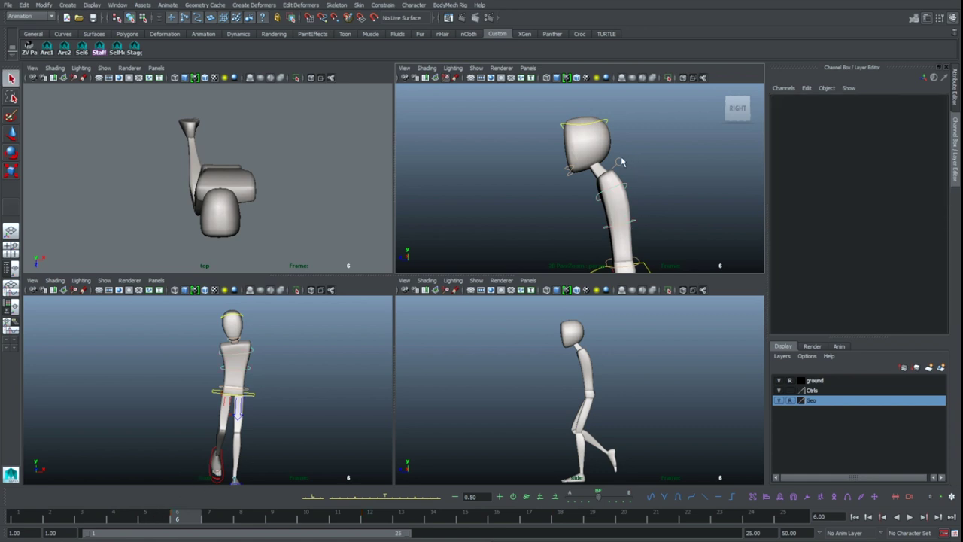
Step: Tip the head and neck controls forward to a Rotate Z of 12.847 at frame 7 and key only that channel
{"action": "left_click", "coordinate": [619, 156]}
{"action": "left_click", "coordinate": [607, 122]}
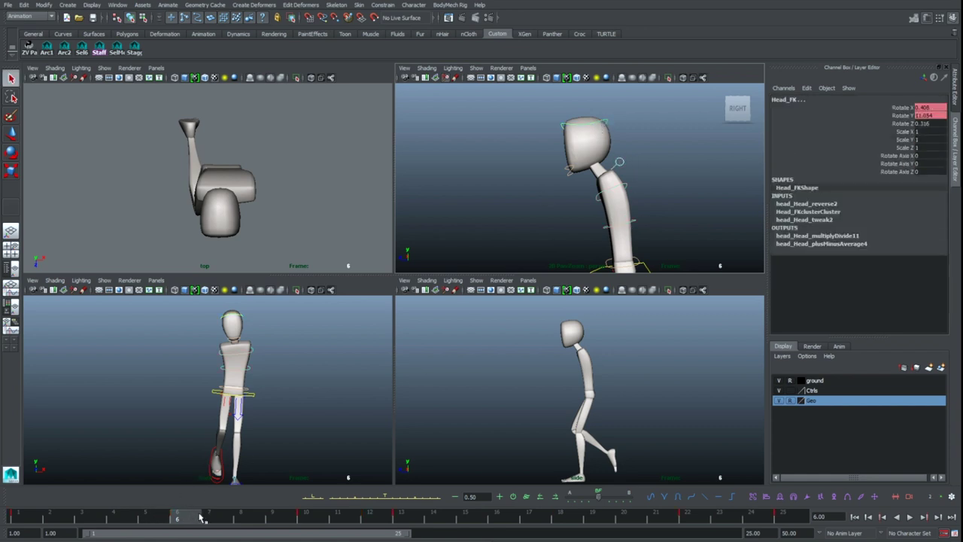
{"action": "left_click", "coordinate": [203, 517]}
{"action": "key", "text": "space"}
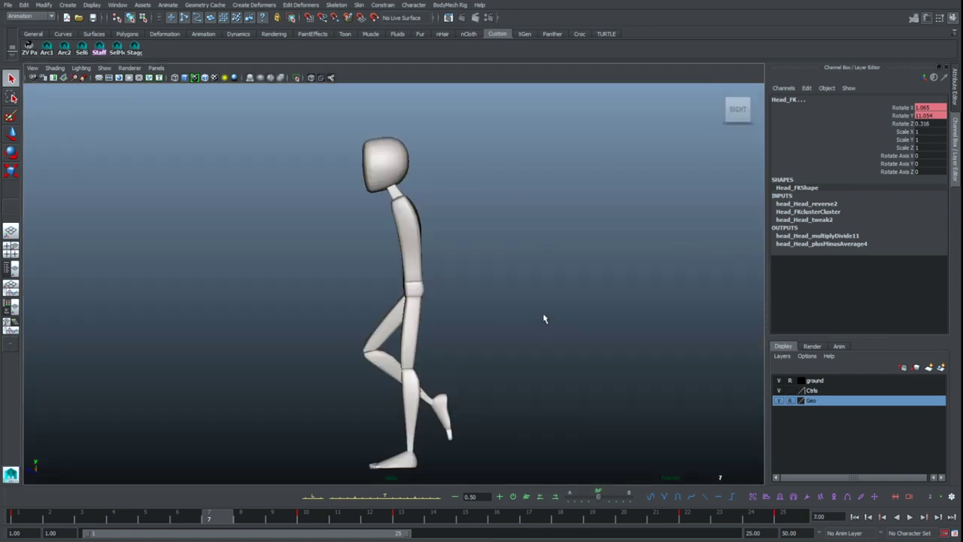
{"action": "left_click", "coordinate": [902, 108]}
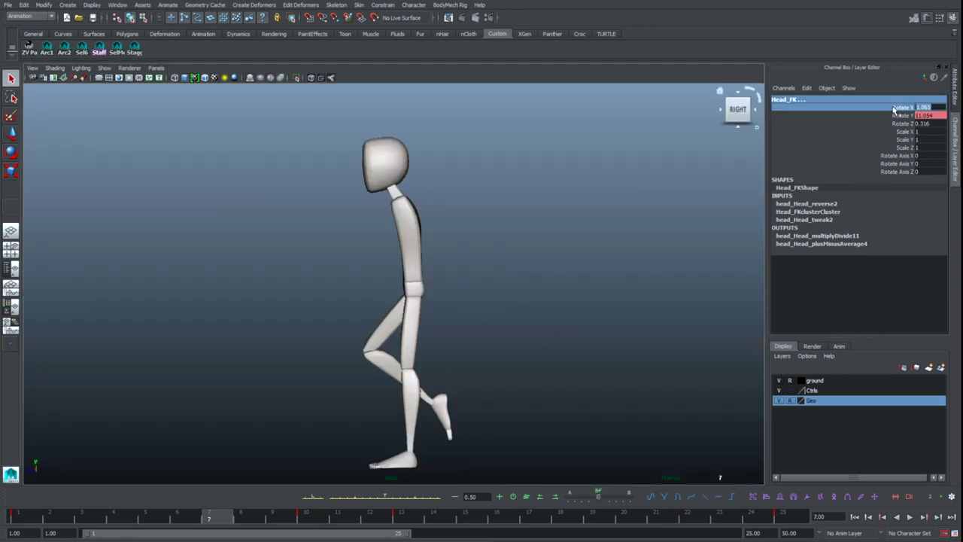
{"action": "left_click", "coordinate": [853, 145]}
{"action": "left_click", "coordinate": [888, 125]}
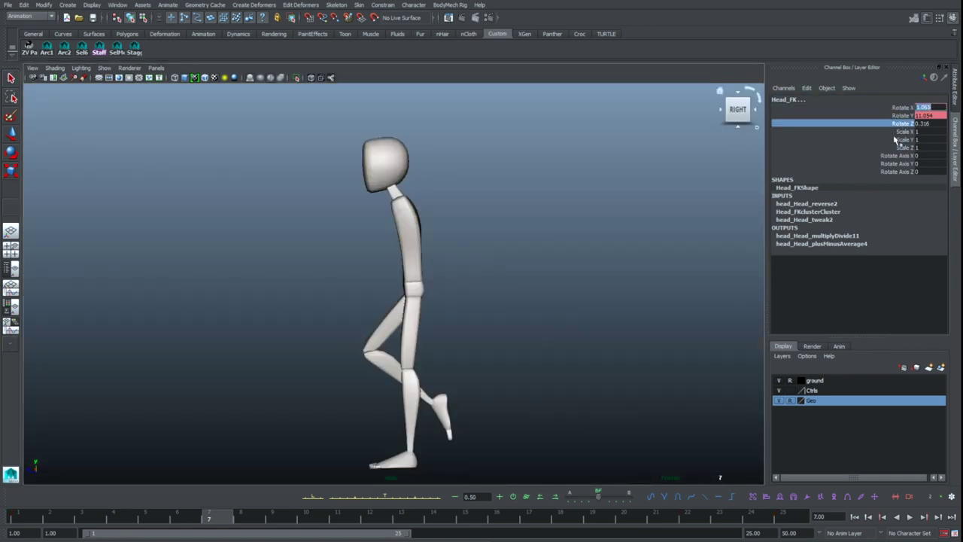
{"action": "right_click", "coordinate": [896, 125]}
{"action": "left_click", "coordinate": [889, 137]}
{"action": "key", "text": "e"}
{"action": "left_click_drag", "start_coordinate": [420, 216], "coordinate": [424, 211]}
{"action": "left_click_drag", "start_coordinate": [145, 524], "coordinate": [206, 520]}
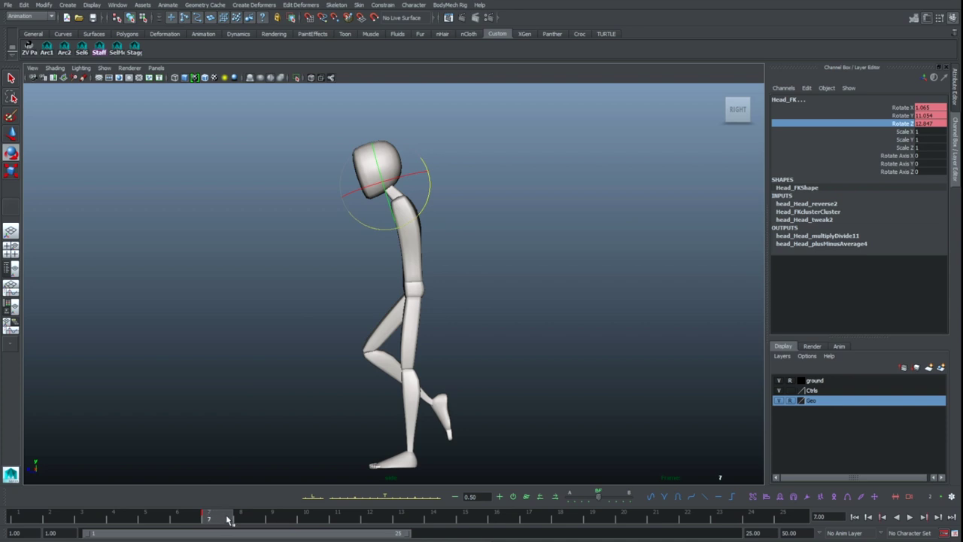
Step: Copy the head controls' frame 7 Rotate Z value to frame 16 as a key, and move that key to frame 19
{"action": "key", "text": "alt+v"}
{"action": "key", "text": "Escape"}
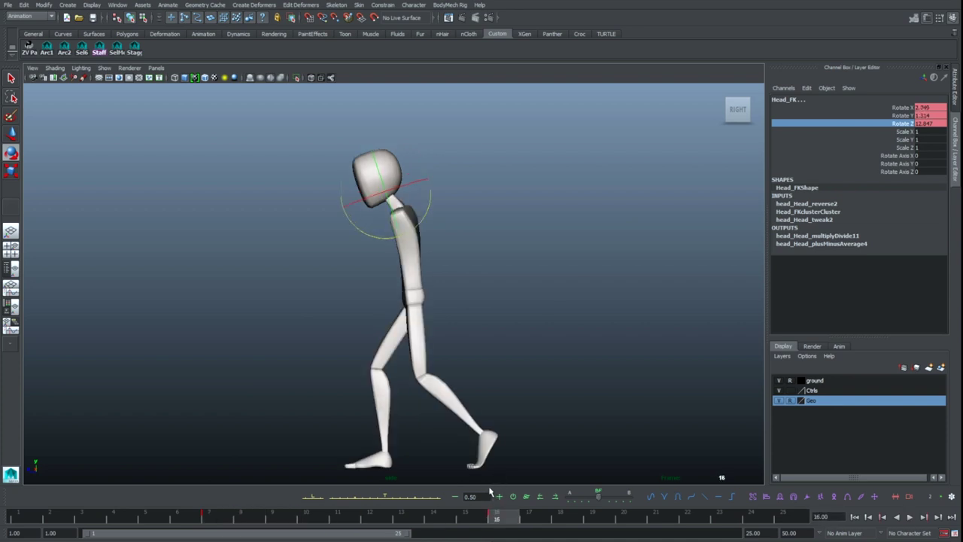
{"action": "key", "text": "."}
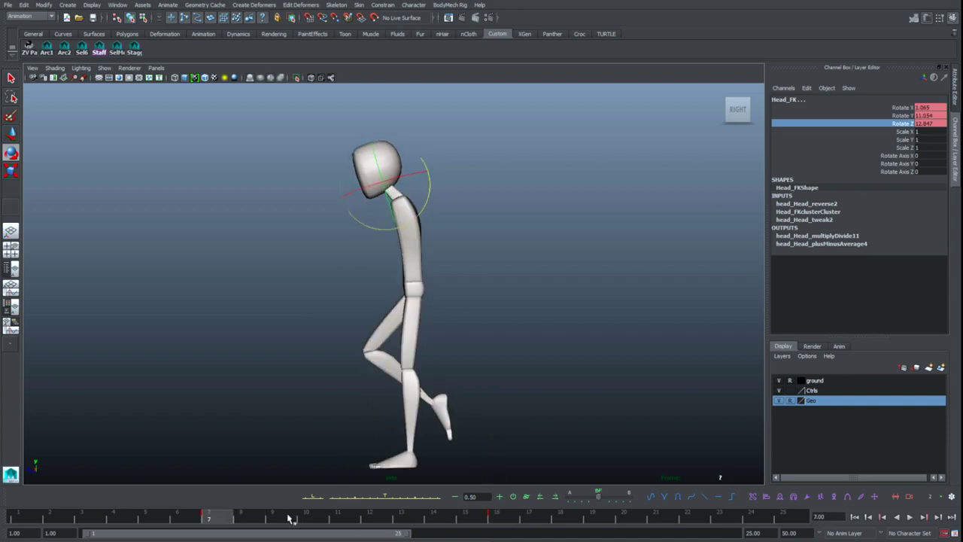
{"action": "left_click_drag", "start_coordinate": [407, 518], "coordinate": [561, 528]}
{"action": "left_click", "coordinate": [499, 520], "text": "shift"}
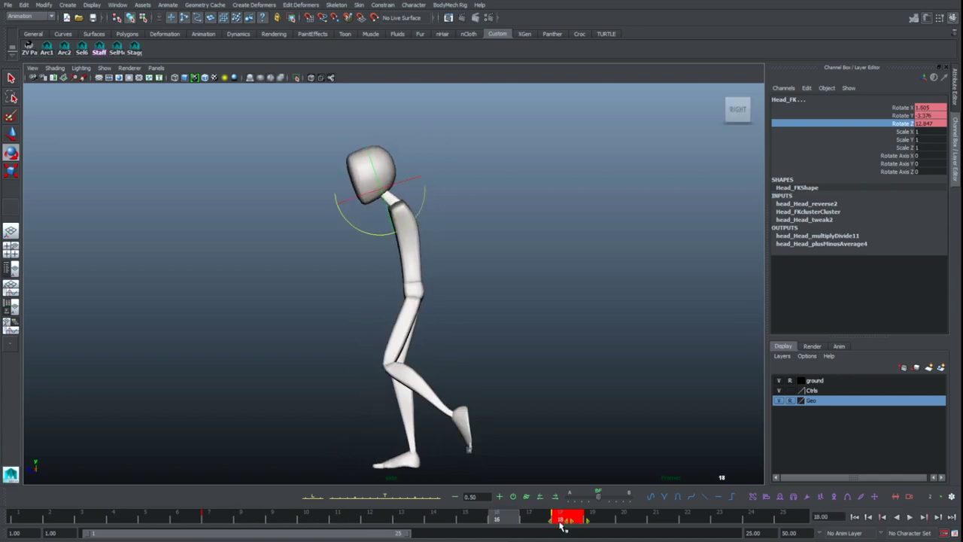
{"action": "left_click_drag", "start_coordinate": [569, 523], "coordinate": [591, 518]}
{"action": "left_click", "coordinate": [536, 359]}
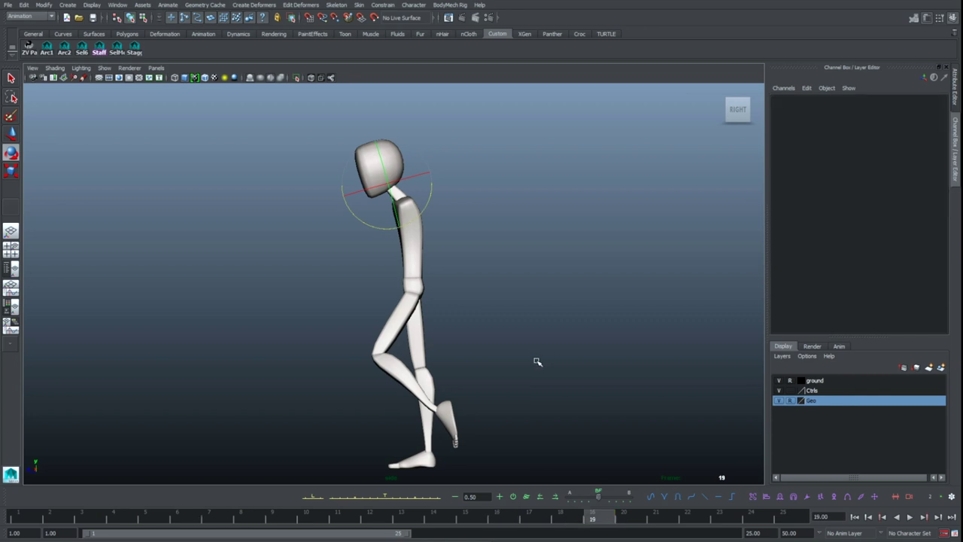
Step: Select the neck and head FK controls in the close-up side view and activate the Rotate tool
{"action": "key", "text": "space"}
{"action": "key", "text": "q"}
{"action": "left_click", "coordinate": [629, 194]}
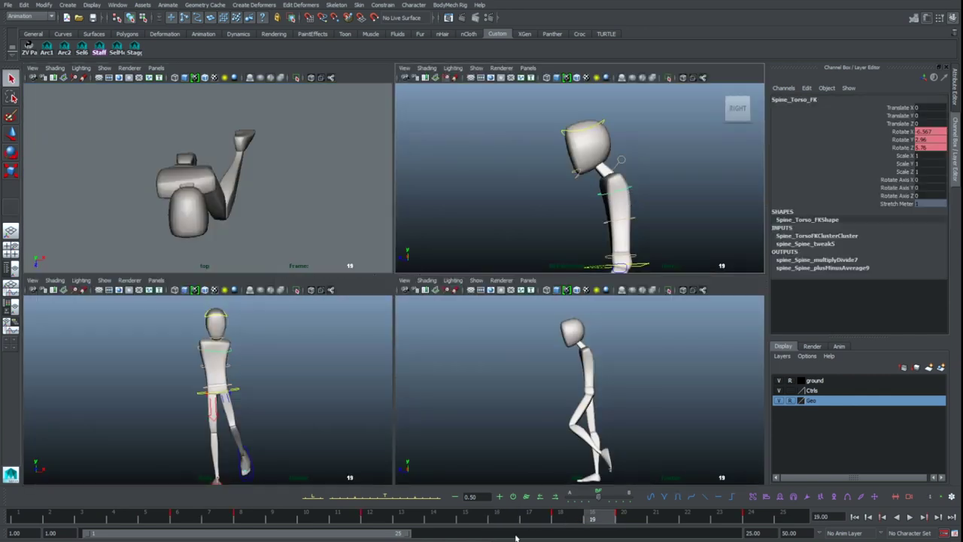
{"action": "left_click", "coordinate": [636, 151]}
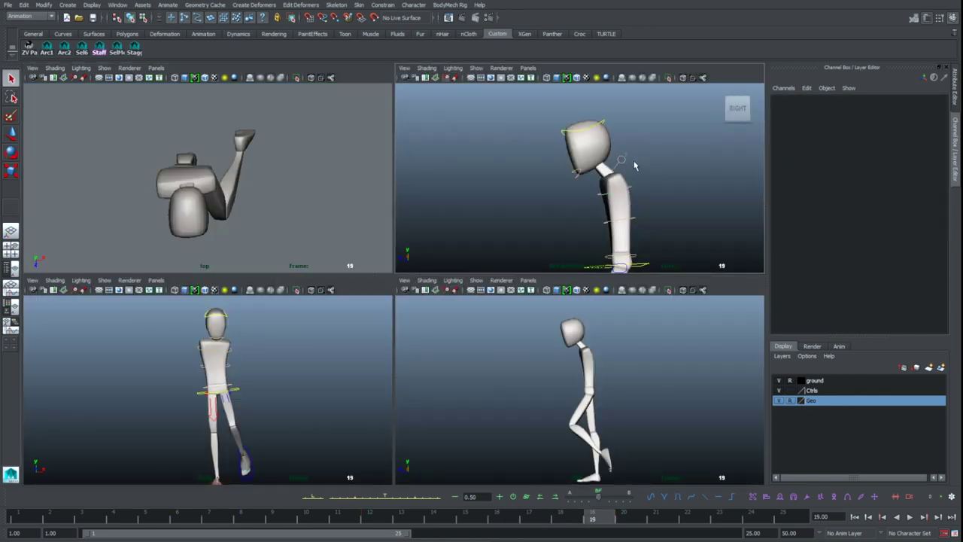
{"action": "left_click", "coordinate": [626, 158]}
{"action": "left_click", "coordinate": [602, 121]}
{"action": "key", "text": "space"}
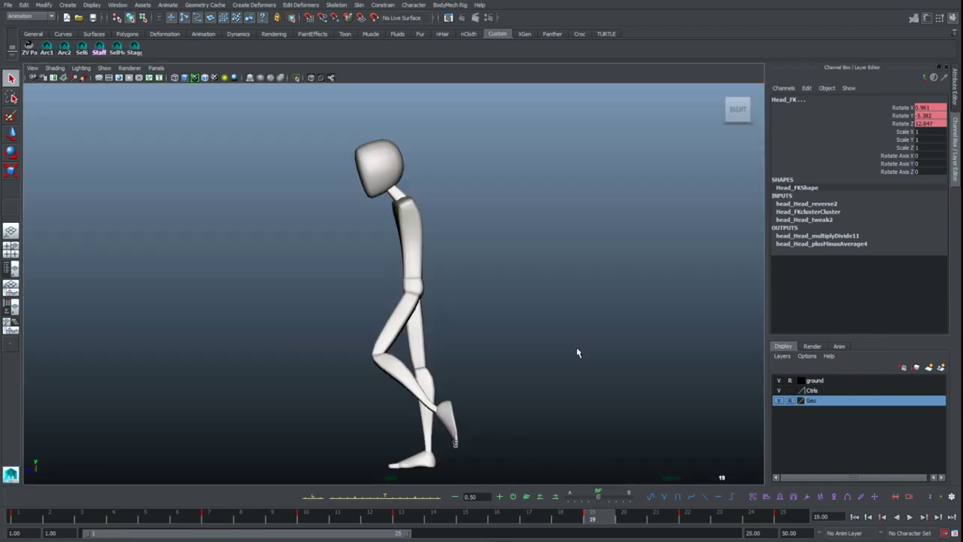
{"action": "key", "text": "e"}
Step: Tip the head and neck controls back at frame 13 to a Rotate Z of 0.929
{"action": "key", "text": "alt+v"}
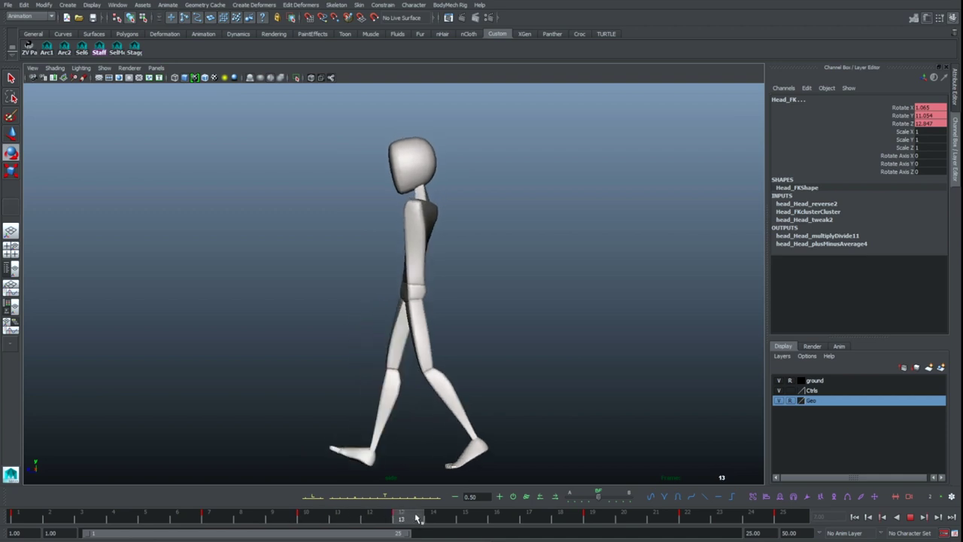
{"action": "key", "text": "alt+v"}
{"action": "left_click", "coordinate": [899, 108]}
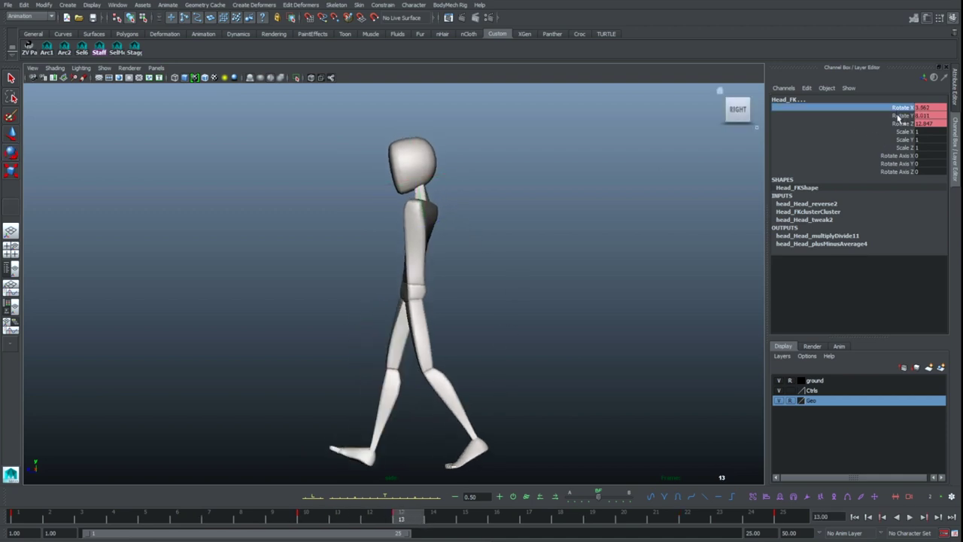
{"action": "left_click", "coordinate": [903, 124]}
{"action": "middle_click_drag", "start_coordinate": [589, 230], "coordinate": [540, 223]}
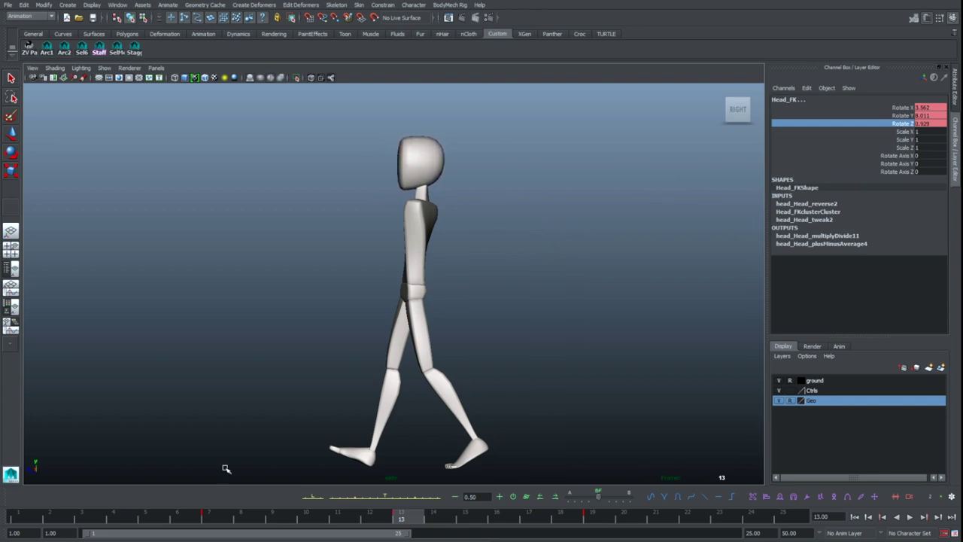
Step: Copy the head and neck controls' frame 13 Rotate Z value to frame 25 as a key
{"action": "key", "text": "alt+v"}
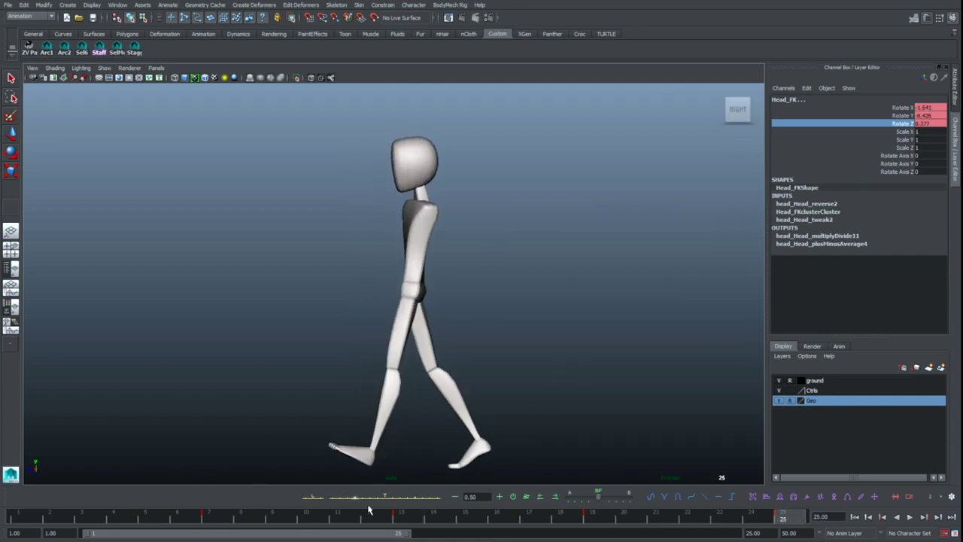
{"action": "left_click", "coordinate": [398, 518]}
{"action": "middle_click_drag", "start_coordinate": [403, 517], "coordinate": [787, 451]}
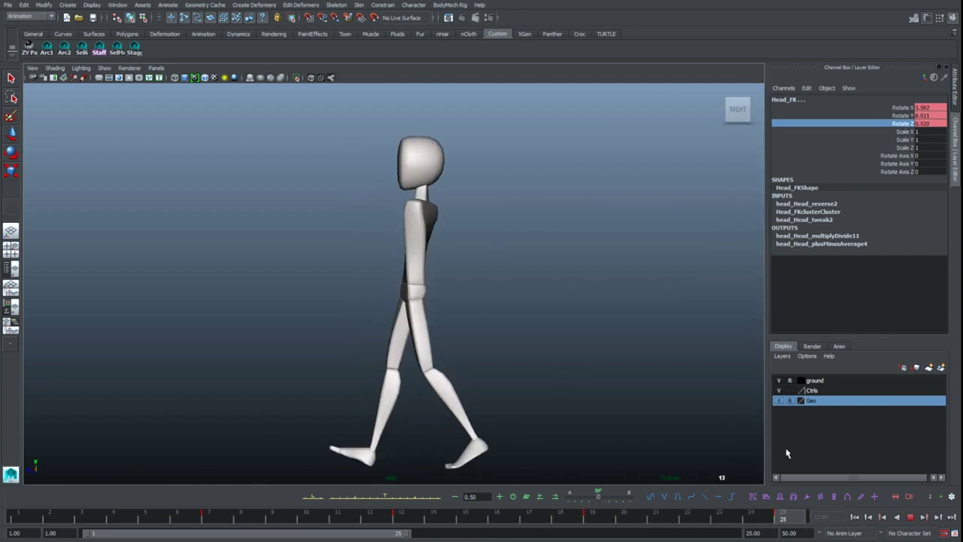
{"action": "key", "text": "comma"}
{"action": "key", "text": "period"}
{"action": "key", "text": "alt+v"}
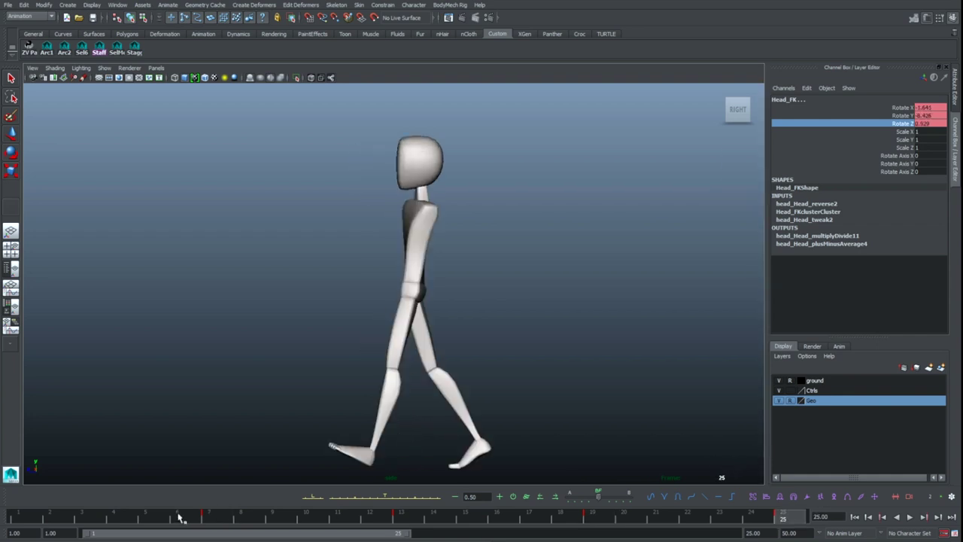
Step: Play and scrub the walk cycle in the side view to check the head's forward and back nod
{"action": "mouse_move", "coordinate": [461, 518]}
{"action": "left_mouse_down"}
{"action": "mouse_move", "coordinate": [830, 520]}
{"action": "mouse_move", "coordinate": [801, 521]}
{"action": "left_mouse_up"}
{"action": "left_click", "coordinate": [911, 518]}
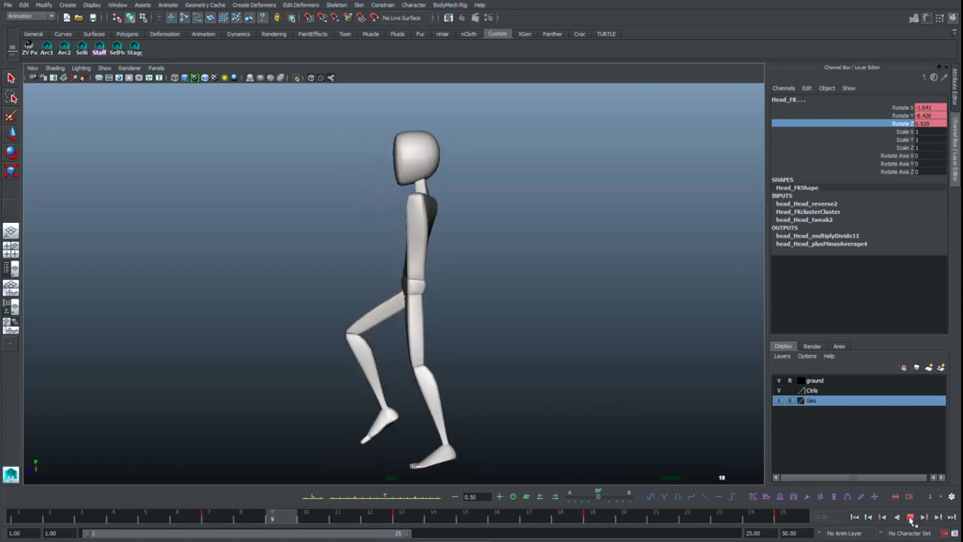
{"action": "left_click", "coordinate": [911, 519]}
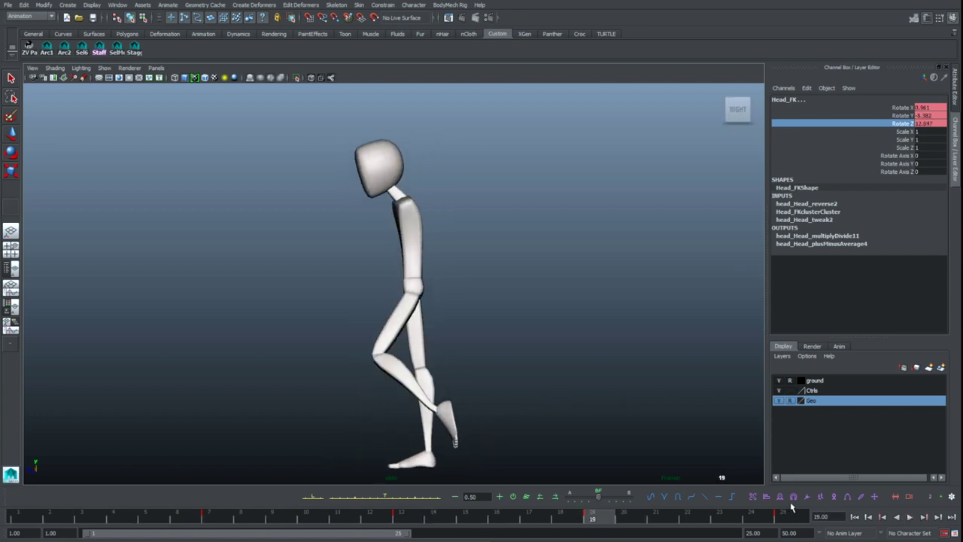
{"action": "key", "text": "comma"}
{"action": "key", "text": "comma"}
{"action": "key", "text": "period"}
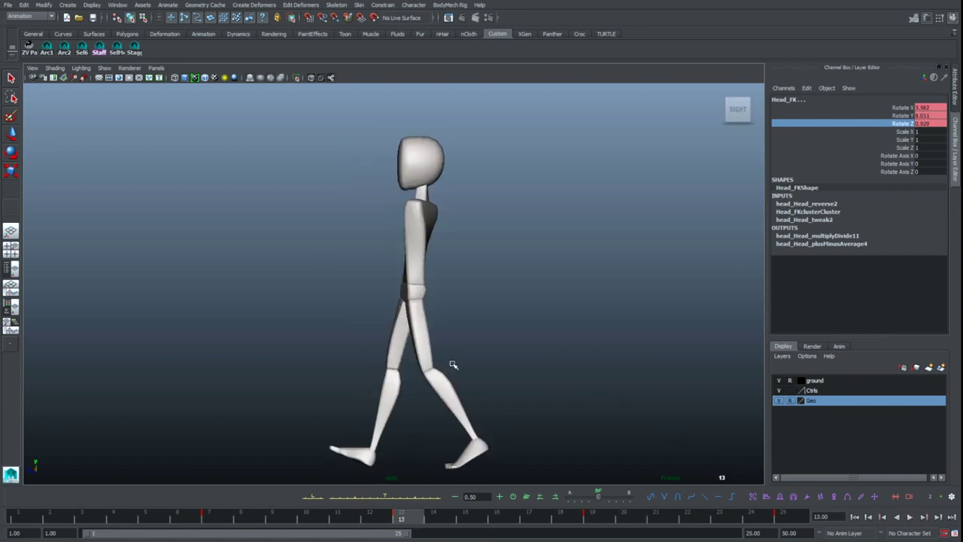
{"action": "left_click", "coordinate": [910, 518]}
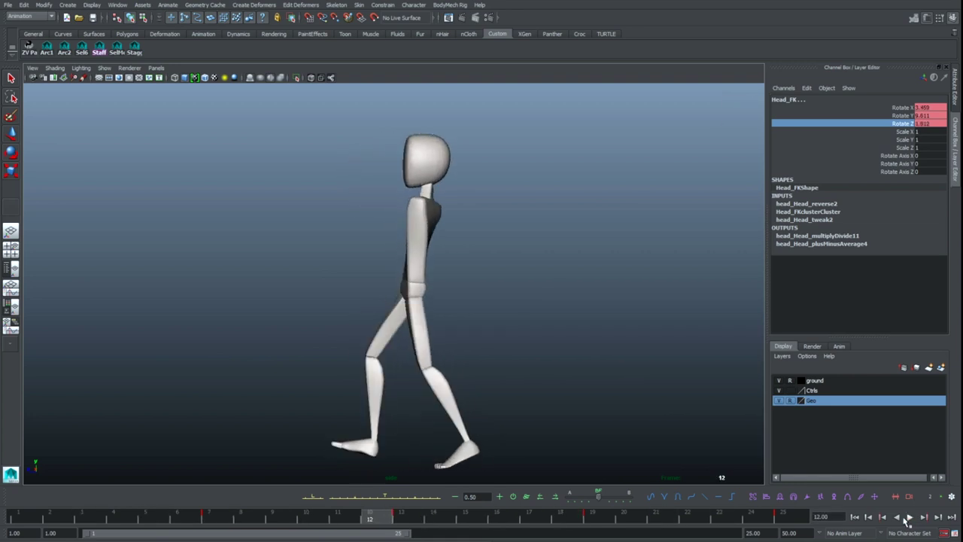
{"action": "left_click", "coordinate": [910, 518]}
{"action": "mouse_move", "coordinate": [229, 525]}
{"action": "left_mouse_down"}
{"action": "mouse_move", "coordinate": [254, 520]}
{"action": "mouse_move", "coordinate": [188, 520]}
{"action": "left_mouse_up"}
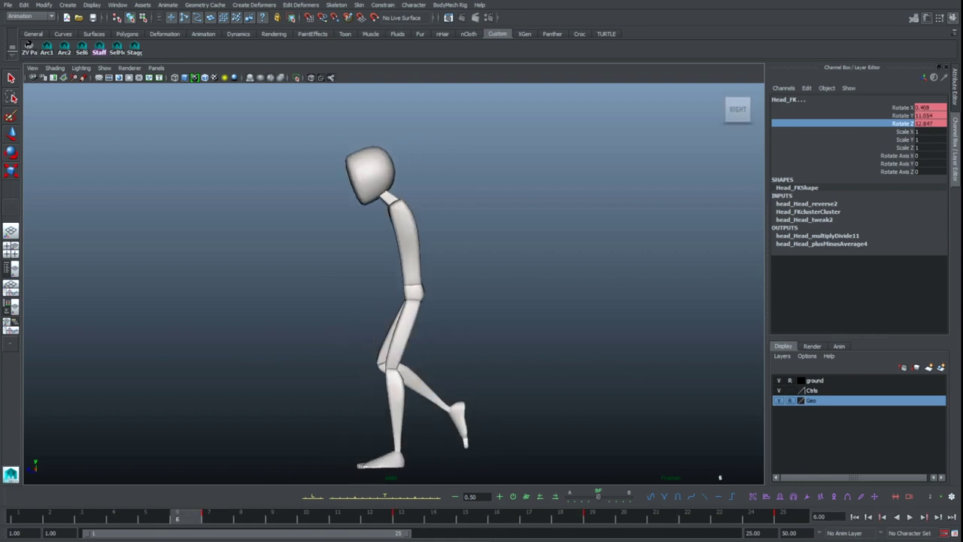
Step: Open the Graph Editor and frame the head and neck controls' animation curves
{"action": "key", "text": "ctrl+g"}
{"action": "right_click_drag", "start_coordinate": [623, 307], "coordinate": [535, 293], "text": "alt"}
{"action": "middle_click_drag", "start_coordinate": [567, 312], "coordinate": [563, 266], "text": "alt"}
{"action": "key", "text": "a"}
{"action": "right_click_drag", "start_coordinate": [606, 278], "coordinate": [461, 258], "text": "alt"}
Step: Set the pre and post infinity of all neck and head rotation curves to cycle
{"action": "left_click", "coordinate": [115, 264]}
{"action": "left_click", "coordinate": [152, 253]}
{"action": "left_click", "coordinate": [138, 270], "text": "shift"}
{"action": "scroll", "coordinate": [224, 272], "scroll_direction": "down", "scroll_amount": 1}
{"action": "left_click", "coordinate": [125, 308], "text": "shift"}
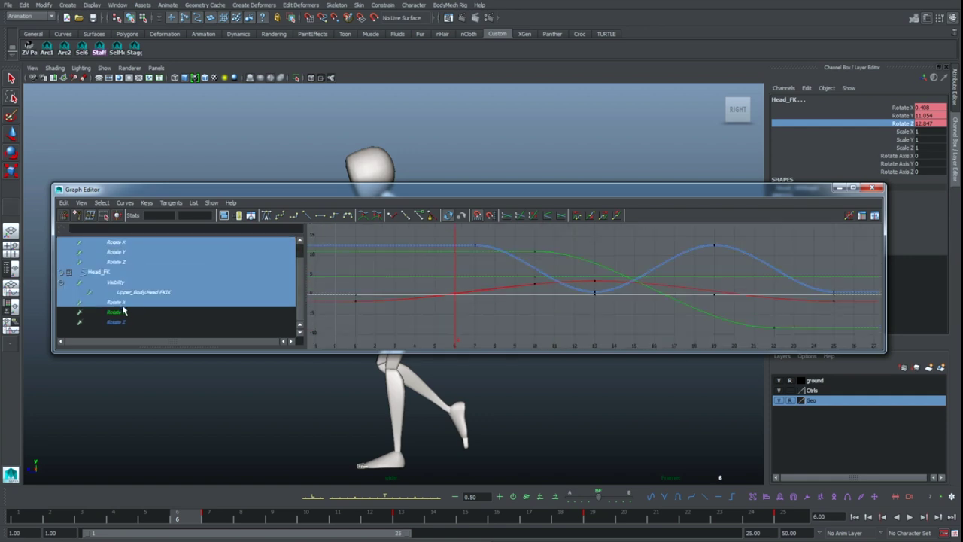
{"action": "left_click", "coordinate": [123, 323], "text": "shift"}
{"action": "right_click_drag", "start_coordinate": [500, 267], "coordinate": [465, 260], "text": "alt"}
{"action": "left_click_drag", "start_coordinate": [465, 260], "coordinate": [710, 308]}
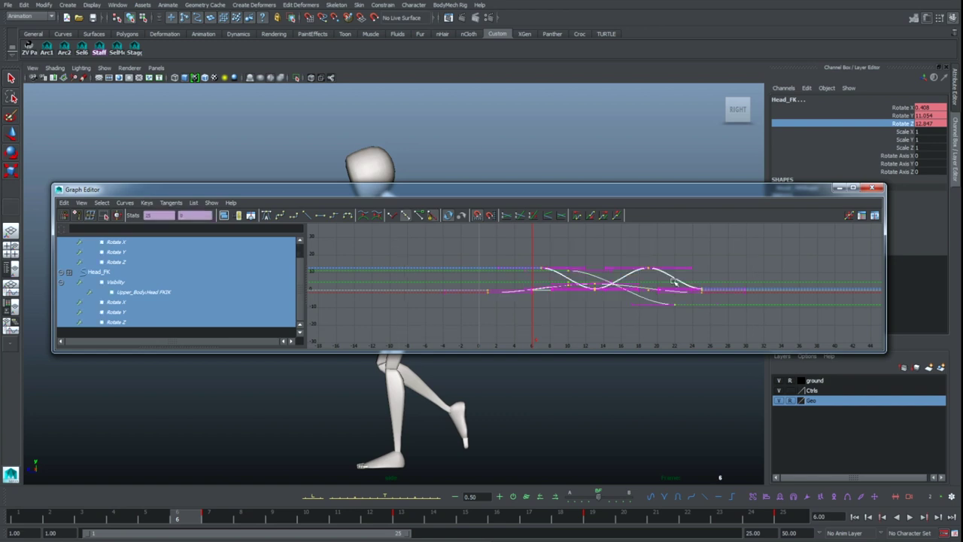
{"action": "left_click", "coordinate": [605, 216]}
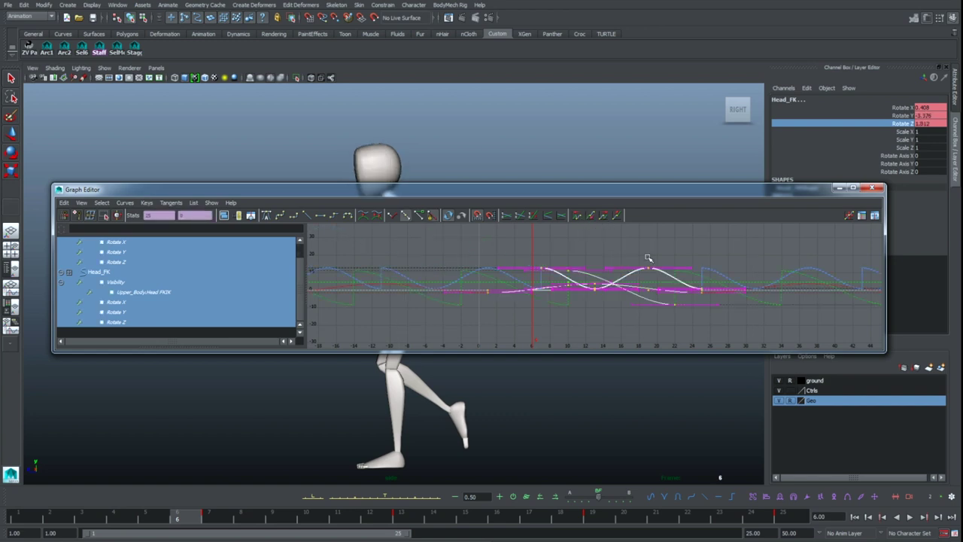
{"action": "left_click", "coordinate": [574, 296]}
Step: Try to shift the neck control's Rotate Z keys earlier in time and undo the move
{"action": "left_click", "coordinate": [175, 263]}
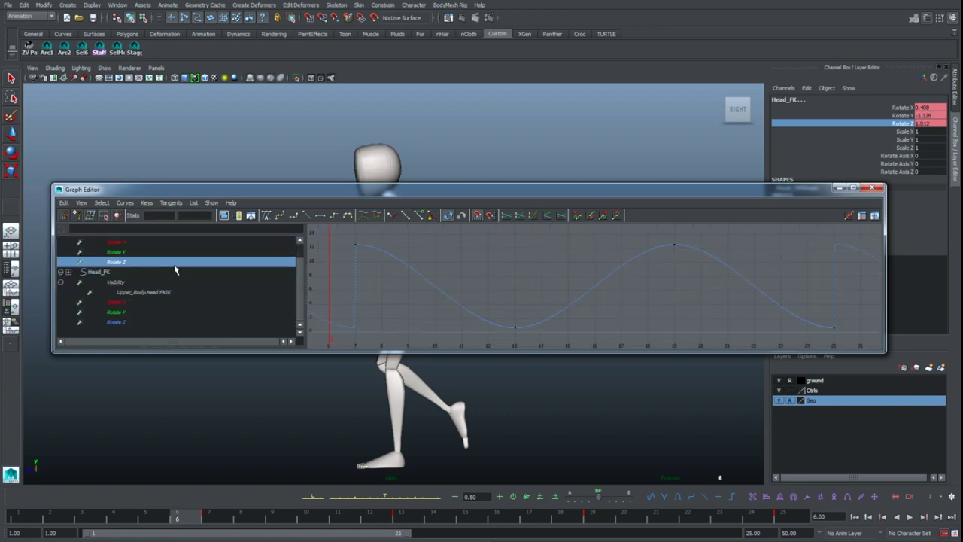
{"action": "right_click_drag", "start_coordinate": [602, 307], "coordinate": [557, 312], "text": "alt"}
{"action": "left_click_drag", "start_coordinate": [458, 255], "coordinate": [700, 320]}
{"action": "key", "text": "alt+v"}
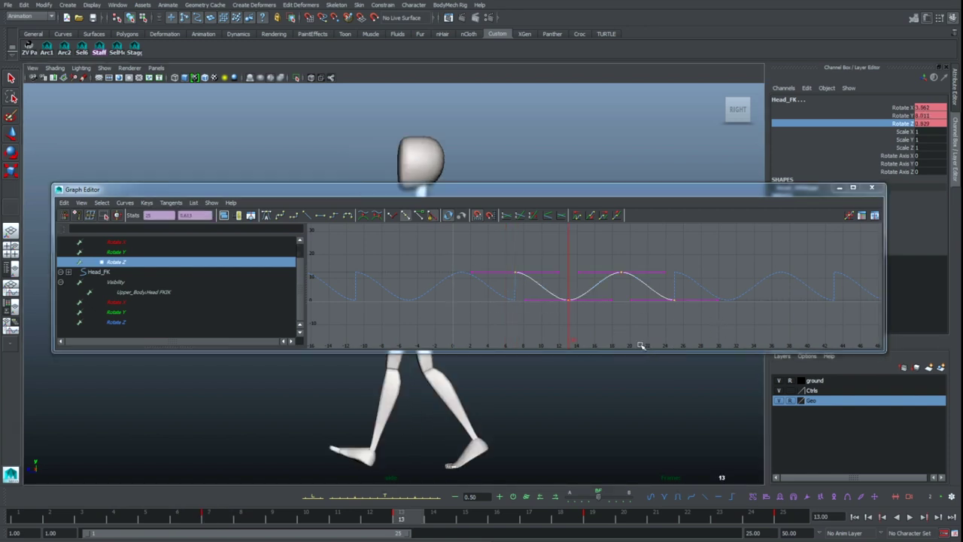
{"action": "left_click", "coordinate": [786, 518]}
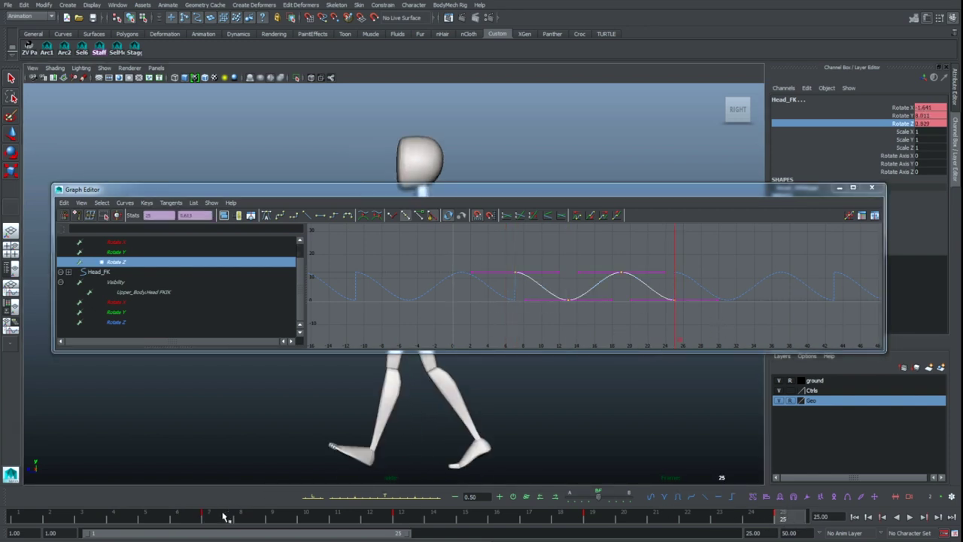
{"action": "left_click", "coordinate": [224, 517]}
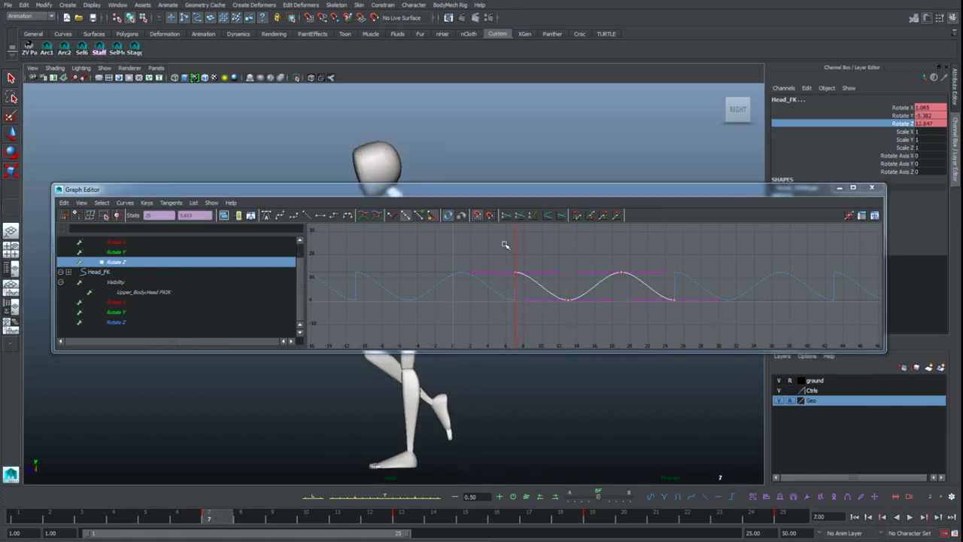
{"action": "key", "text": "e"}
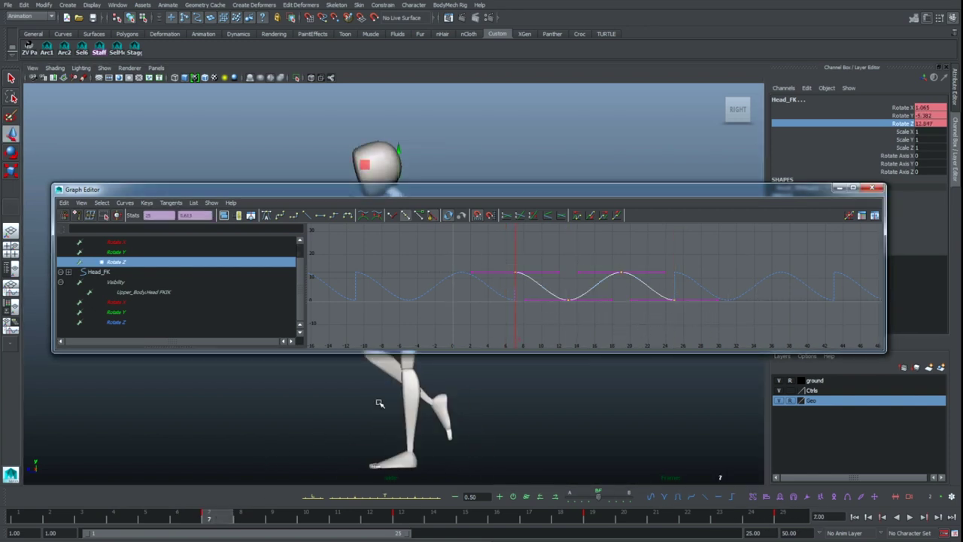
{"action": "middle_click_drag", "start_coordinate": [582, 317], "coordinate": [518, 310], "text": "shift"}
{"action": "key", "text": "ctrl+z"}
Step: Shift all neck and head Rotate Z keys 6 frames earlier, putting the first key on frame 1
{"action": "left_click", "coordinate": [113, 321]}
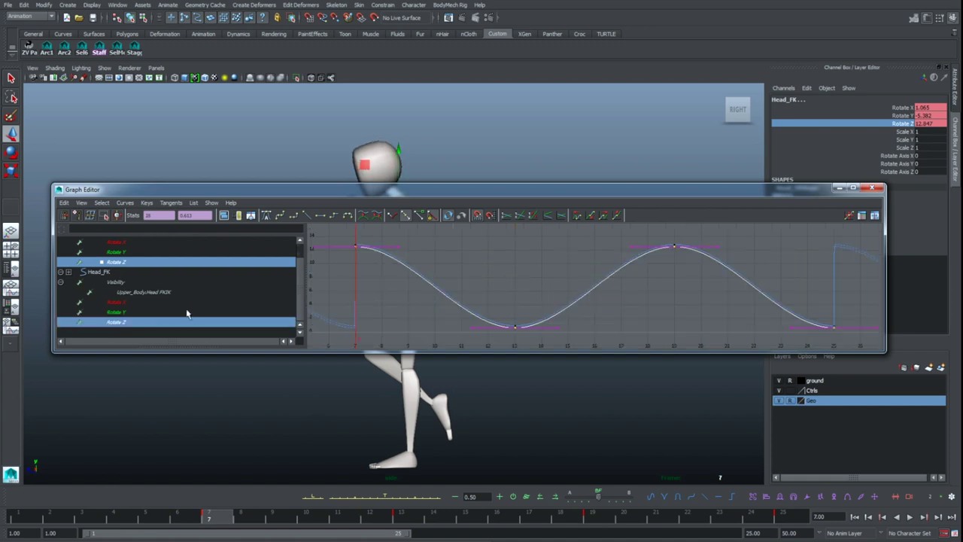
{"action": "key", "text": "f"}
{"action": "middle_click_drag", "start_coordinate": [605, 320], "coordinate": [559, 319], "text": "shift"}
{"action": "scroll", "coordinate": [587, 312], "scroll_direction": "down", "scroll_amount": 3}
Step: Copy the neck and head Rotate Z values from frame 1 to frame 25 as a key
{"action": "left_click", "coordinate": [31, 515]}
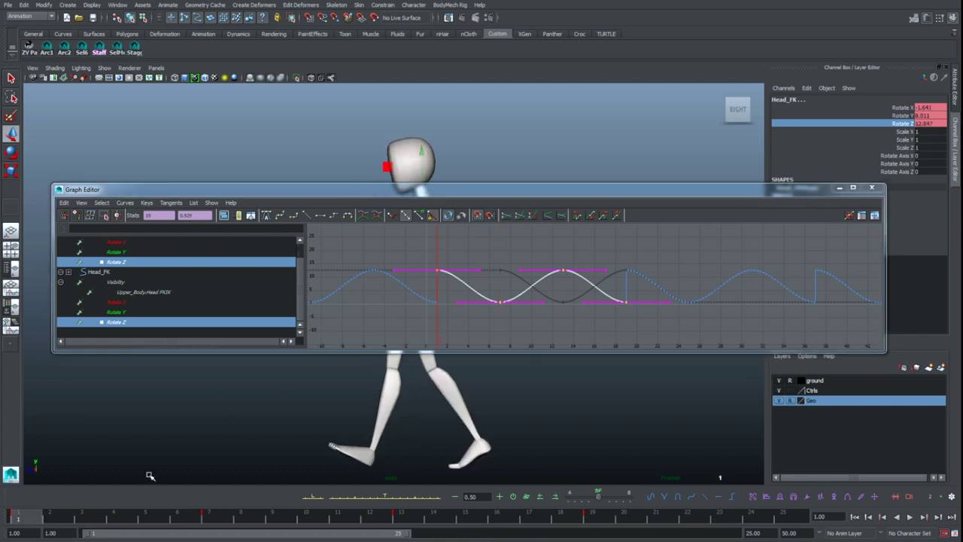
{"action": "left_click", "coordinate": [494, 335]}
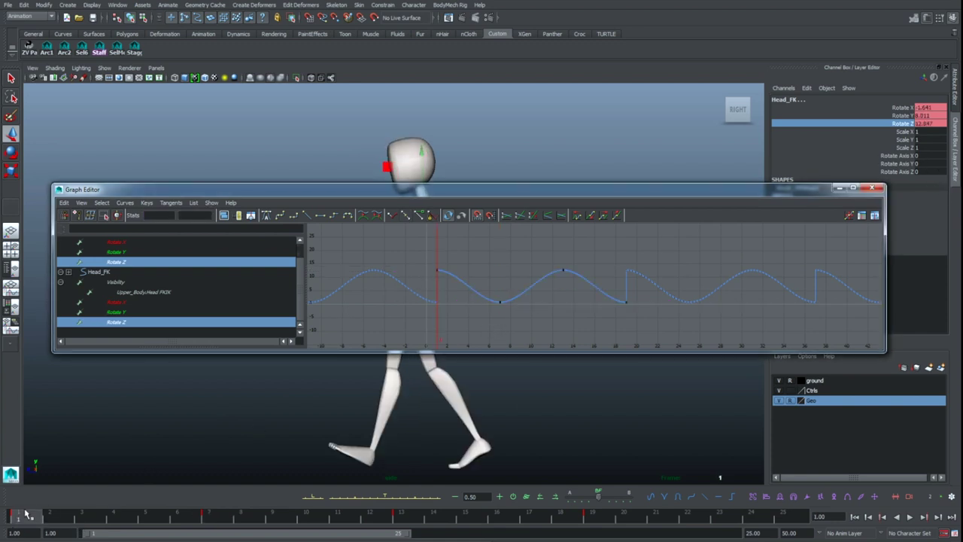
{"action": "key", "text": "alt+v"}
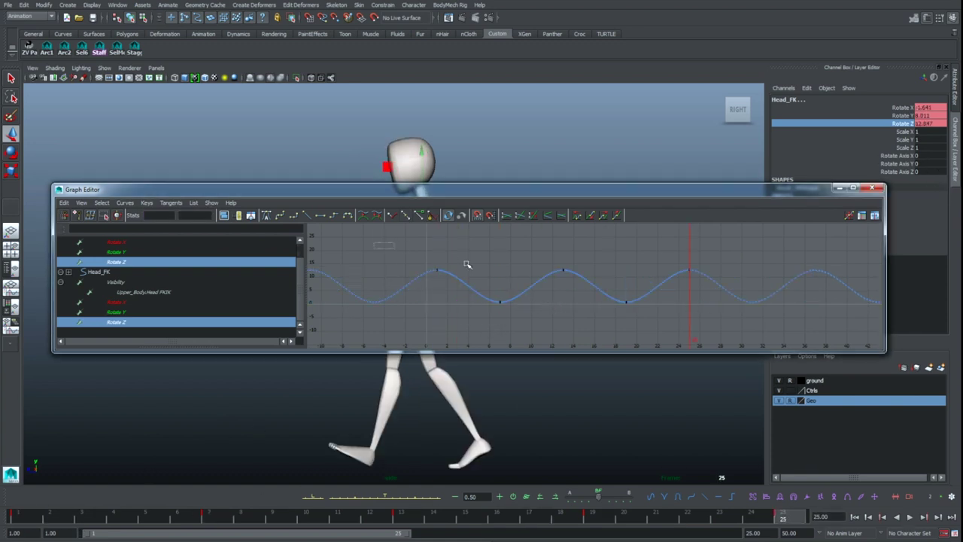
Step: Shift all neck and head Rotate Z keys 6 frames later, putting the first key on frame 7
{"action": "left_click_drag", "start_coordinate": [404, 252], "coordinate": [700, 316]}
{"action": "middle_click_drag", "start_coordinate": [568, 333], "coordinate": [640, 331], "text": "shift"}
{"action": "left_click", "coordinate": [632, 333]}
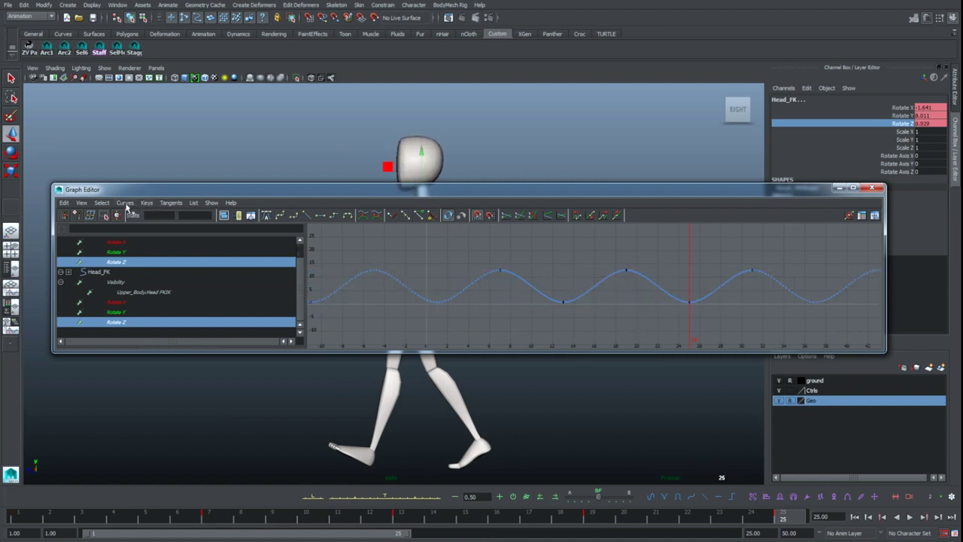
Step: Take a buffer curve snapshot of the neck and head Rotate Z curves
{"action": "left_click", "coordinate": [82, 202]}
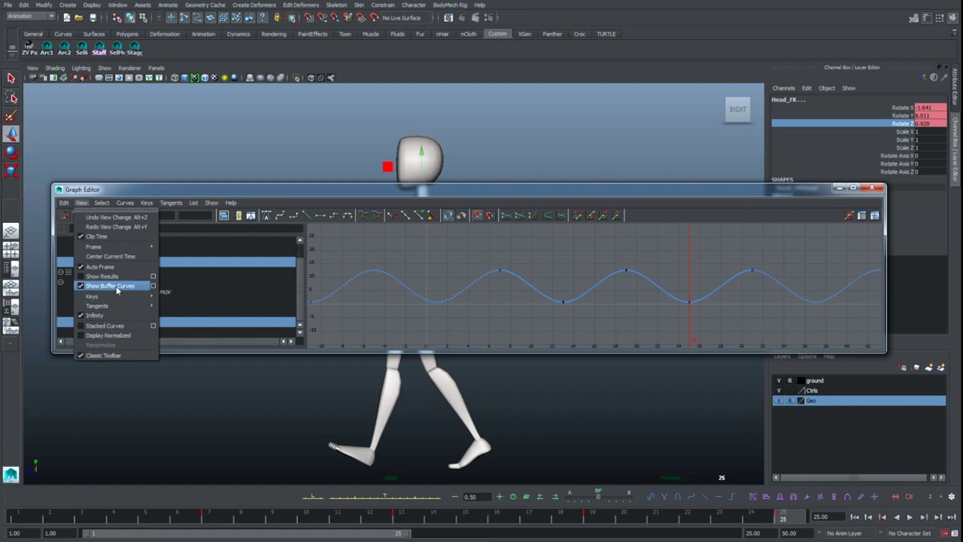
{"action": "left_click", "coordinate": [122, 204]}
{"action": "left_click", "coordinate": [125, 202]}
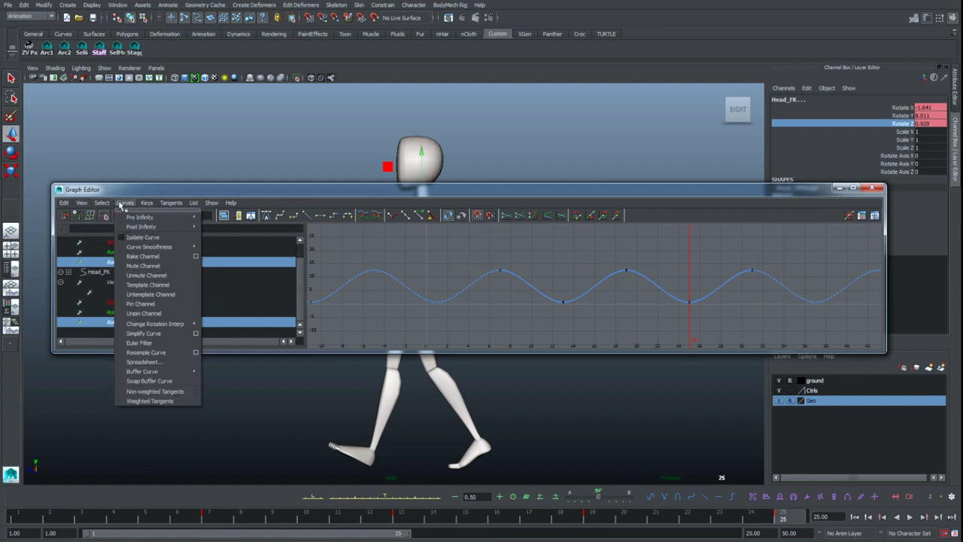
{"action": "mouse_move", "coordinate": [146, 372]}
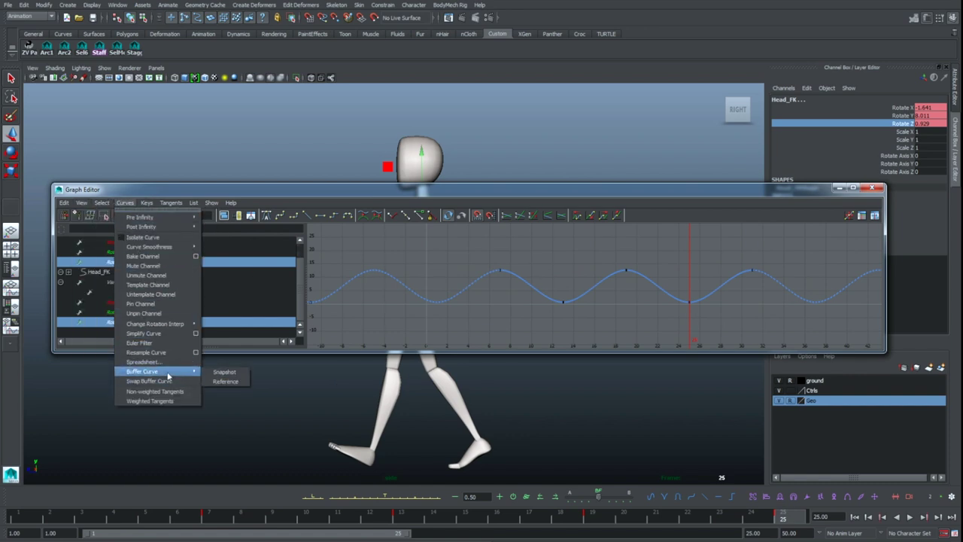
{"action": "left_click", "coordinate": [223, 372]}
Step: Try offsetting the neck and head Rotate Z keys 4 frames earlier against the buffer curves
{"action": "left_click_drag", "start_coordinate": [446, 251], "coordinate": [882, 332]}
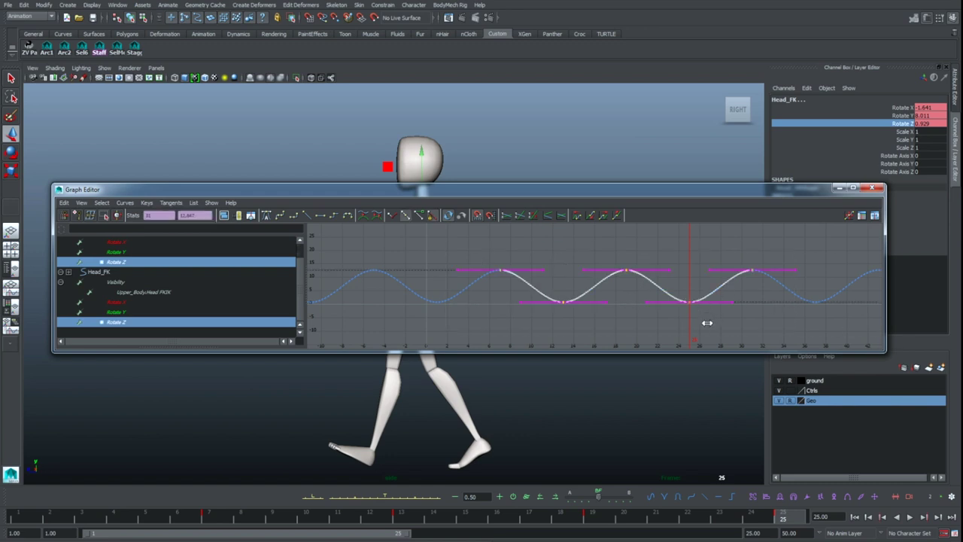
{"action": "middle_click_drag", "start_coordinate": [708, 323], "coordinate": [668, 321], "text": "shift"}
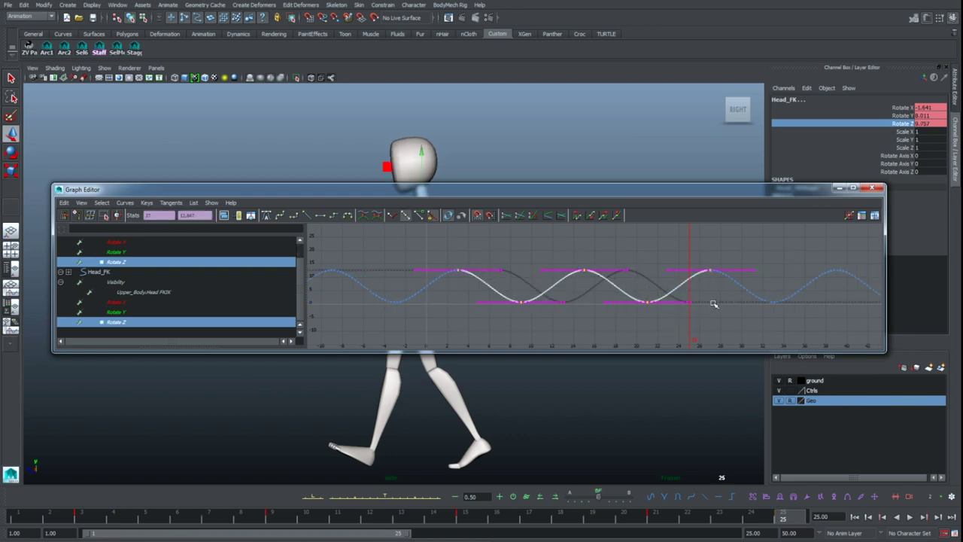
{"action": "left_click", "coordinate": [633, 328]}
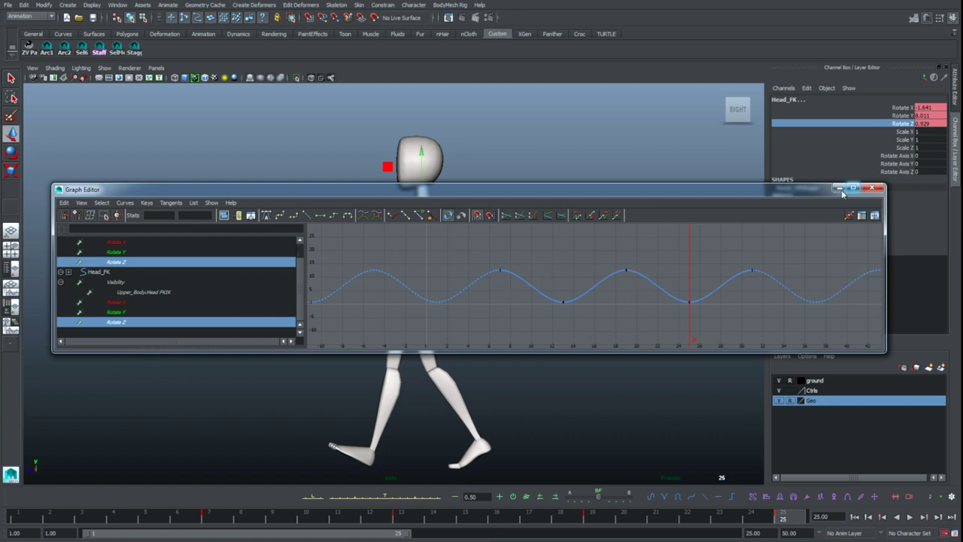
Step: Bring up the neck and head Rotate Y curves together in the Graph Editor, with the current time on frame 10
{"action": "left_click", "coordinate": [872, 187]}
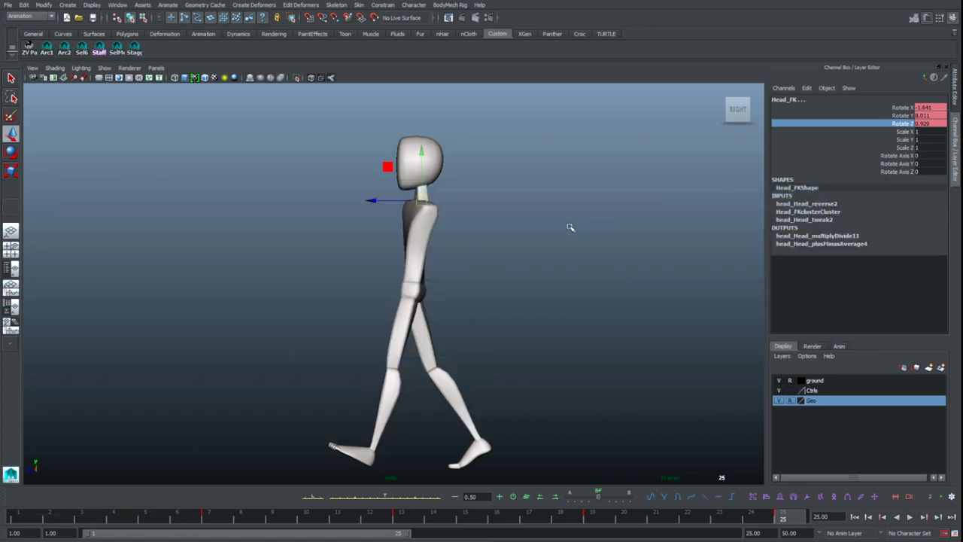
{"action": "left_click", "coordinate": [903, 117]}
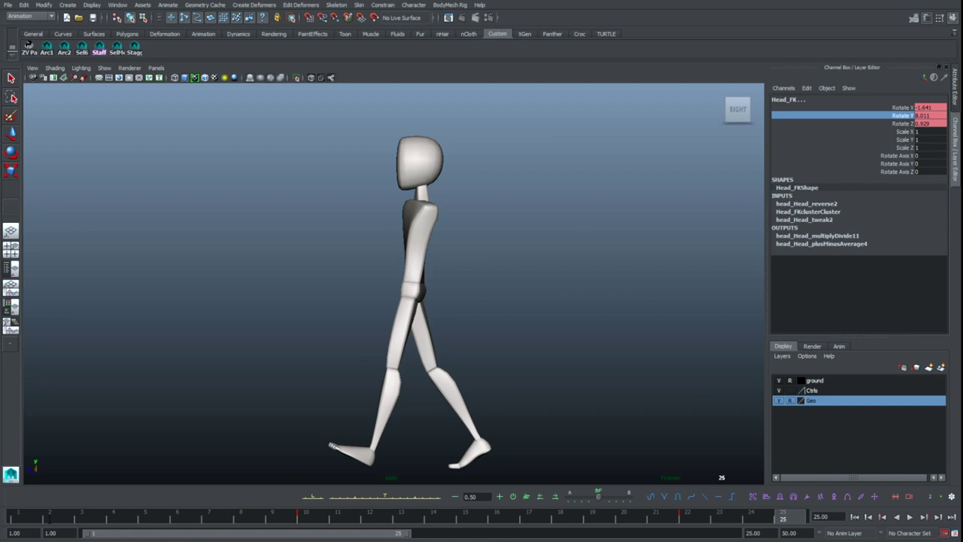
{"action": "key", "text": "alt+Tab"}
{"action": "mouse_move", "coordinate": [566, 286]}
{"action": "right_mouse_down", "text": "alt"}
{"action": "mouse_move", "coordinate": [547, 291]}
{"action": "mouse_move", "coordinate": [560, 283]}
{"action": "right_mouse_up", "text": "alt"}
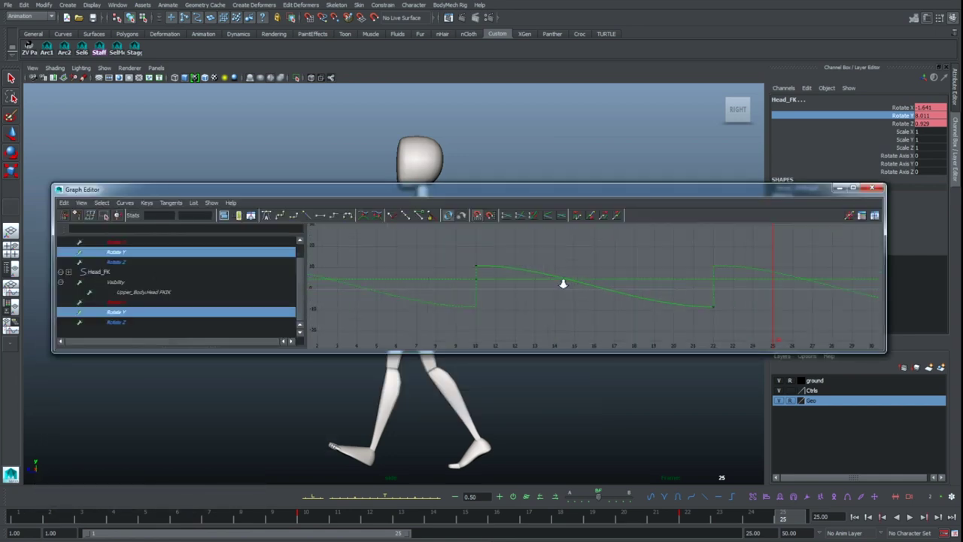
{"action": "key", "text": "comma"}
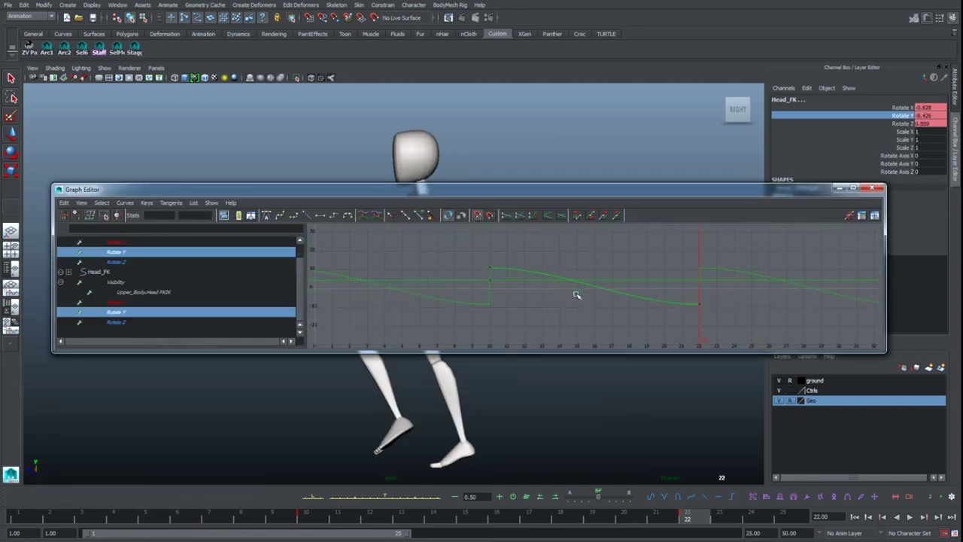
{"action": "key", "text": "comma"}
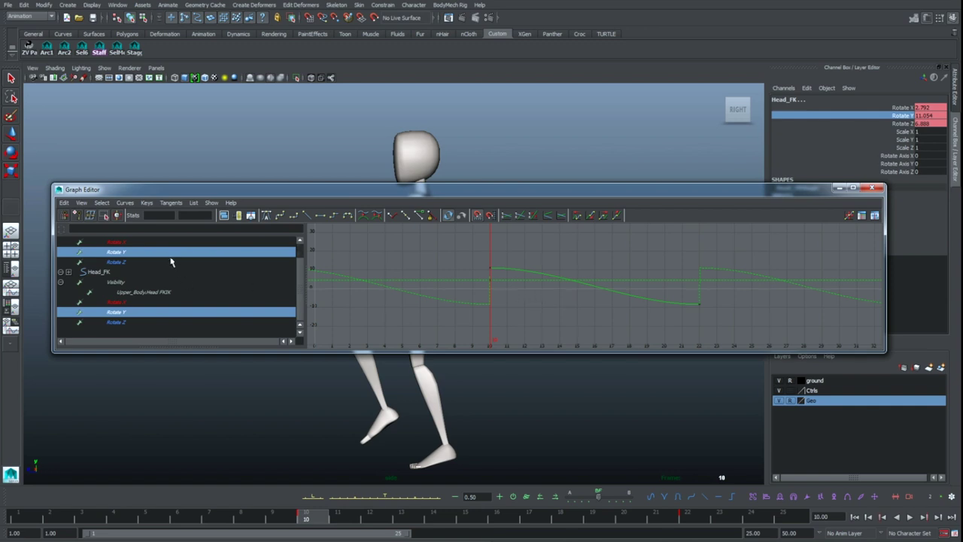
{"action": "left_click", "coordinate": [167, 256]}
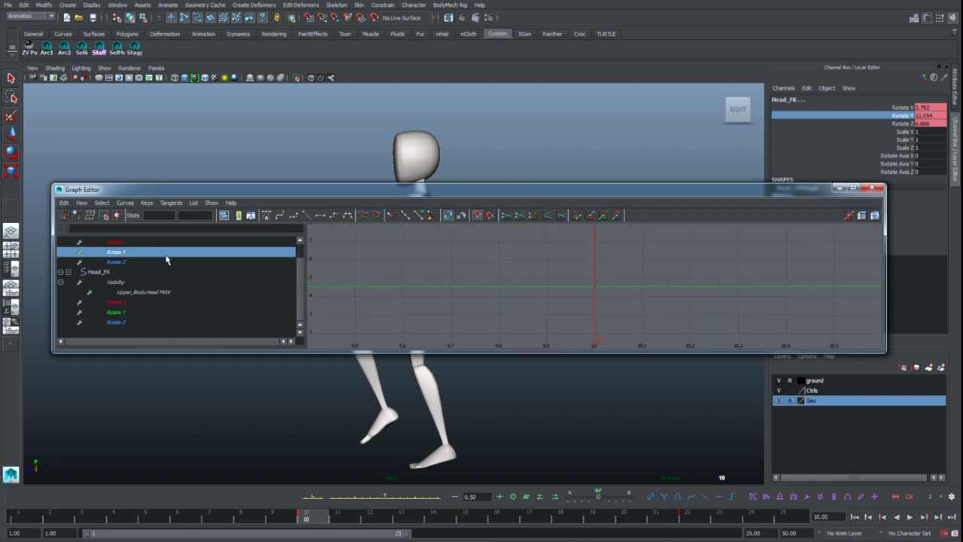
{"action": "scroll", "coordinate": [455, 275], "scroll_direction": "down", "scroll_amount": 4}
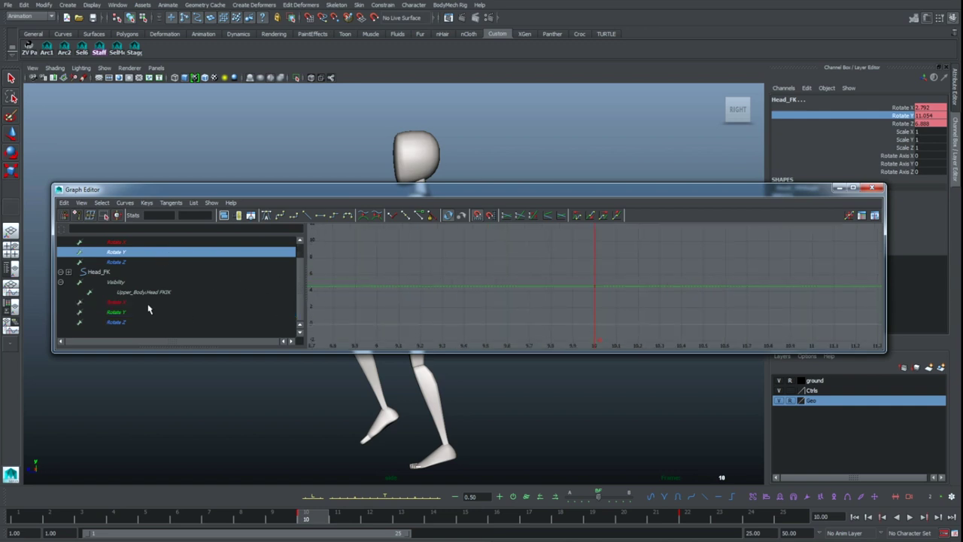
{"action": "left_click", "coordinate": [128, 315], "text": "ctrl"}
{"action": "scroll", "coordinate": [411, 271], "scroll_direction": "down", "scroll_amount": 4}
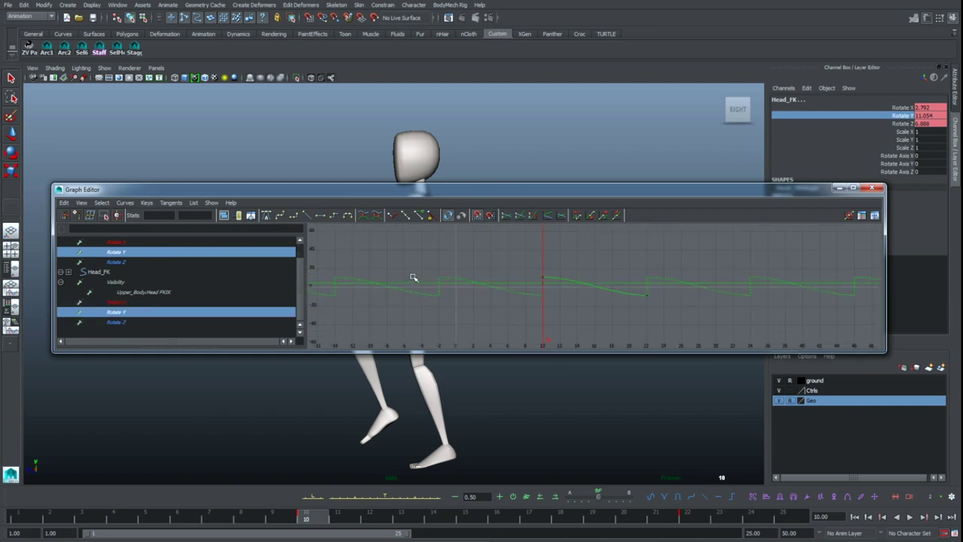
Step: Key Rotate Y on frame 10 and raise the neck's key to about 10.9, matching the head curve's peak
{"action": "right_click", "coordinate": [909, 115]}
{"action": "left_click", "coordinate": [912, 131]}
{"action": "left_click_drag", "start_coordinate": [492, 289], "coordinate": [514, 276]}
{"action": "key", "text": "w"}
{"action": "middle_click_drag", "start_coordinate": [524, 302], "coordinate": [530, 290], "text": "shift"}
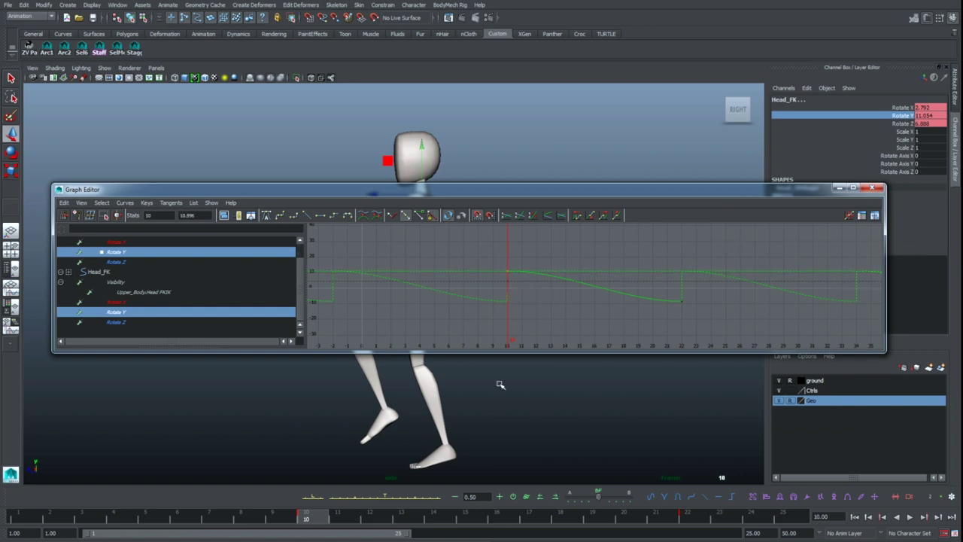
Step: Key Rotate Y on frame 22 and lower the neck's key to match the head curve's low point
{"action": "left_click", "coordinate": [689, 517]}
{"action": "right_click", "coordinate": [879, 120]}
{"action": "left_click", "coordinate": [884, 133]}
{"action": "middle_click_drag", "start_coordinate": [697, 267], "coordinate": [688, 301]}
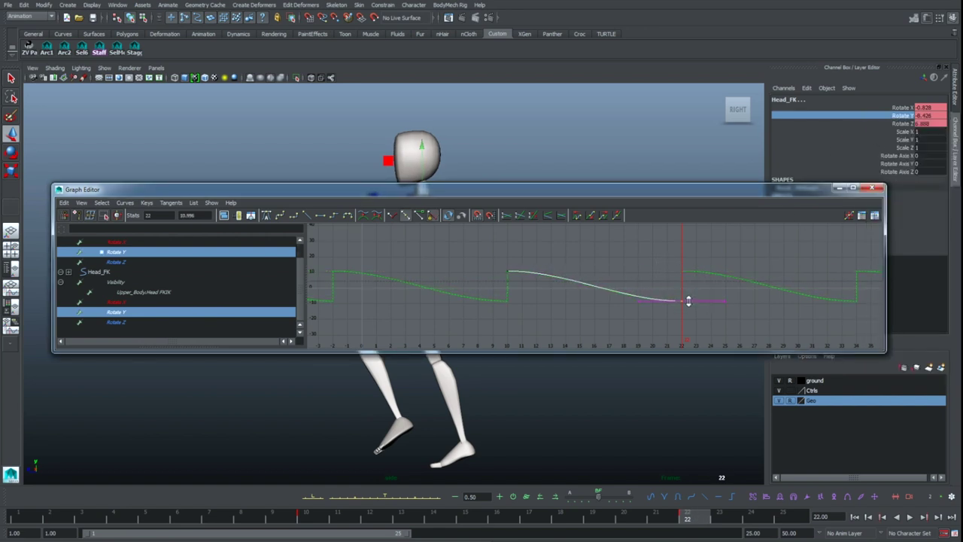
Step: Shift all neck and head Rotate Y keys 9 frames earlier, putting the first key on frame 1
{"action": "left_click", "coordinate": [662, 320]}
{"action": "left_click_drag", "start_coordinate": [478, 247], "coordinate": [702, 317]}
{"action": "left_click", "coordinate": [682, 304], "text": "shift"}
{"action": "left_click", "coordinate": [315, 516]}
{"action": "middle_click_drag", "start_coordinate": [597, 324], "coordinate": [478, 329], "text": "shift"}
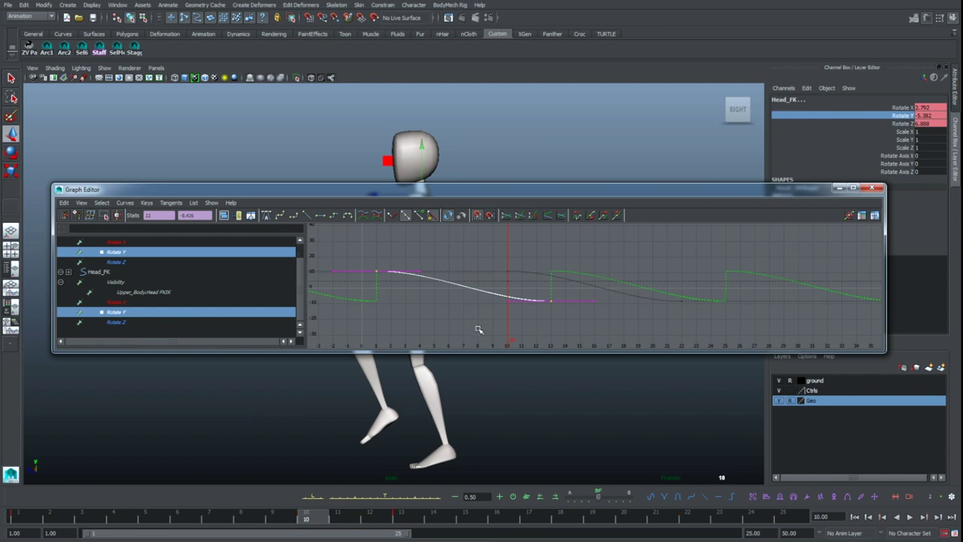
Step: Copy the neck and head Rotate Y values from frame 1 to frame 25 as a key
{"action": "left_click", "coordinate": [28, 522]}
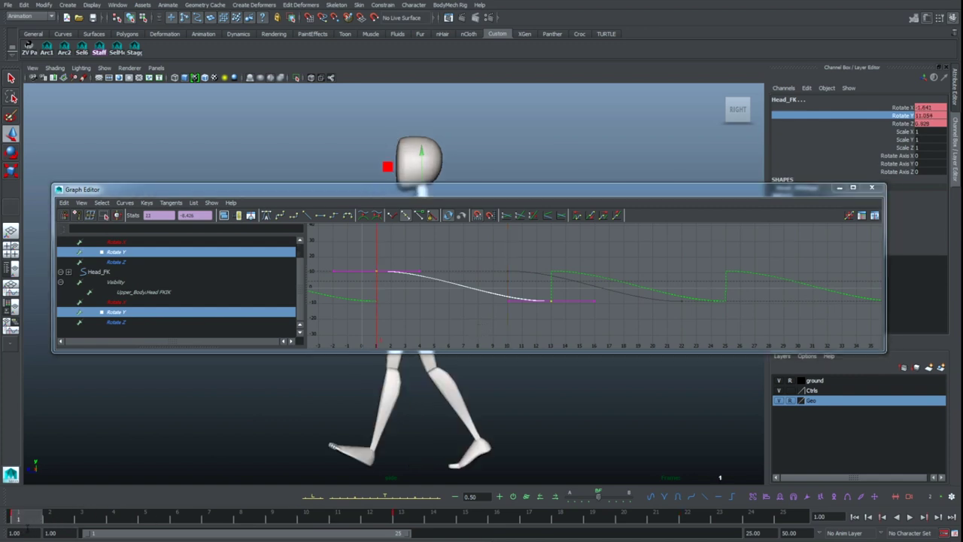
{"action": "middle_click_drag", "start_coordinate": [34, 522], "coordinate": [832, 448]}
{"action": "key", "text": "s"}
Step: Shift all neck and head Rotate Y keys 9 frames later, putting the first key back on frame 10
{"action": "left_click_drag", "start_coordinate": [362, 257], "coordinate": [743, 325]}
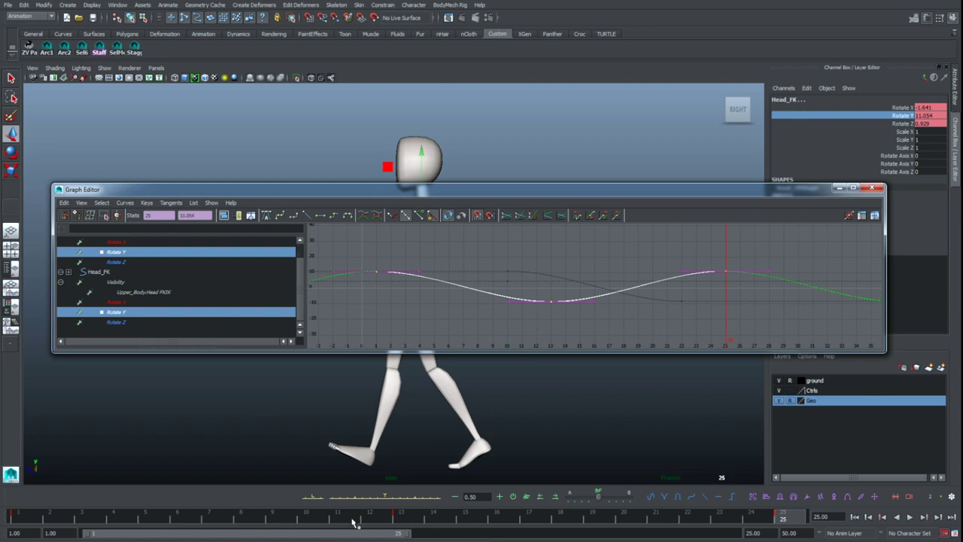
{"action": "left_click", "coordinate": [321, 518]}
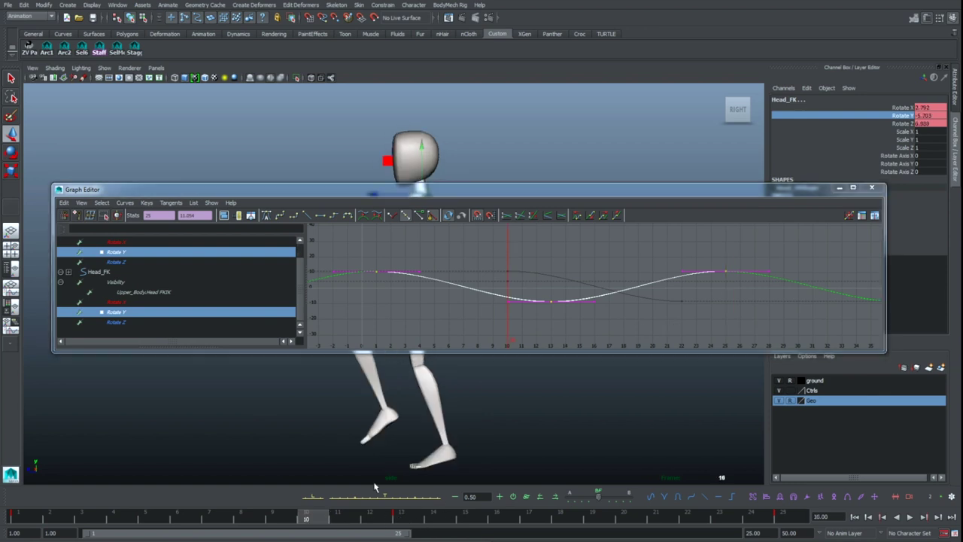
{"action": "middle_click_drag", "start_coordinate": [601, 327], "coordinate": [716, 326], "text": "shift"}
{"action": "left_click", "coordinate": [666, 337]}
{"action": "right_click_drag", "start_coordinate": [701, 322], "coordinate": [659, 319], "text": "alt"}
{"action": "key", "text": "f"}
Step: Check the neck's Rotate Z curve and the neck and head Rotate X curves for seamless cycling
{"action": "left_click", "coordinate": [136, 263]}
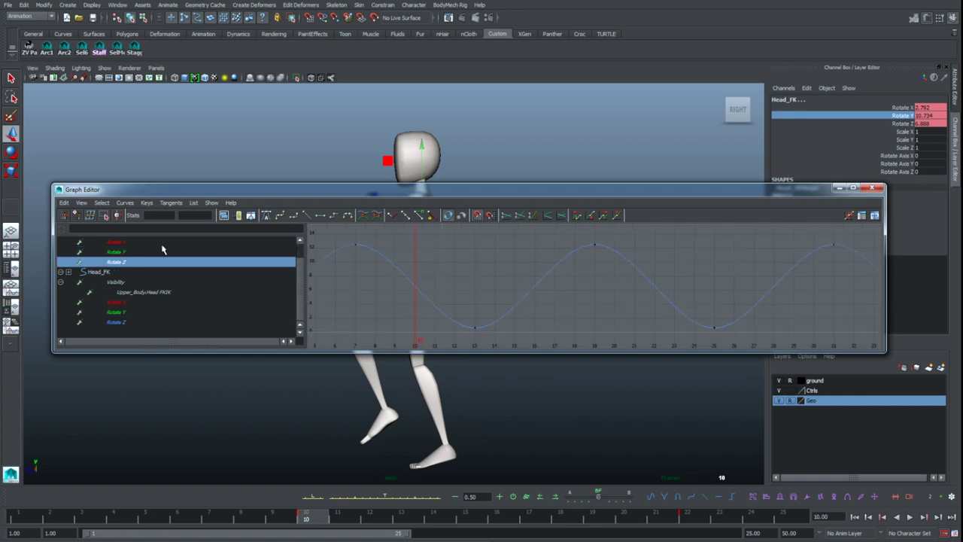
{"action": "left_click", "coordinate": [161, 242]}
{"action": "left_click", "coordinate": [151, 302], "text": "ctrl"}
{"action": "key", "text": "f"}
{"action": "left_click_drag", "start_coordinate": [486, 273], "coordinate": [749, 343]}
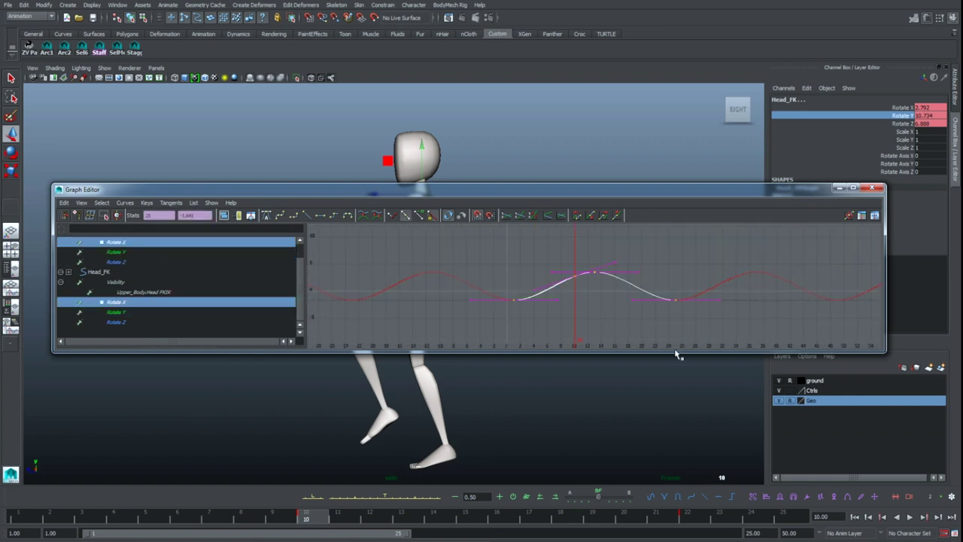
{"action": "left_click", "coordinate": [631, 343]}
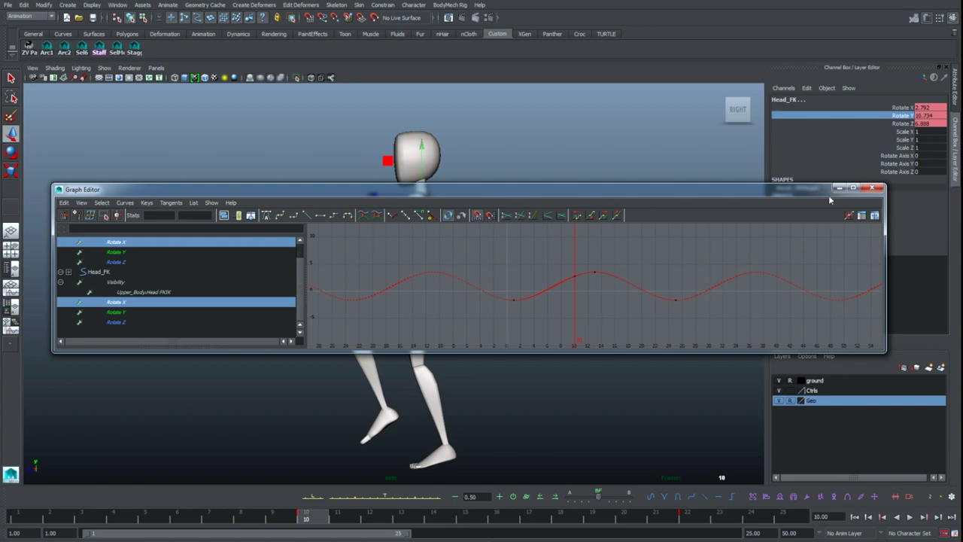
Step: Play back the walk cycle in the front view to check the head and neck rotation
{"action": "left_click", "coordinate": [872, 188]}
{"action": "key", "text": "space"}
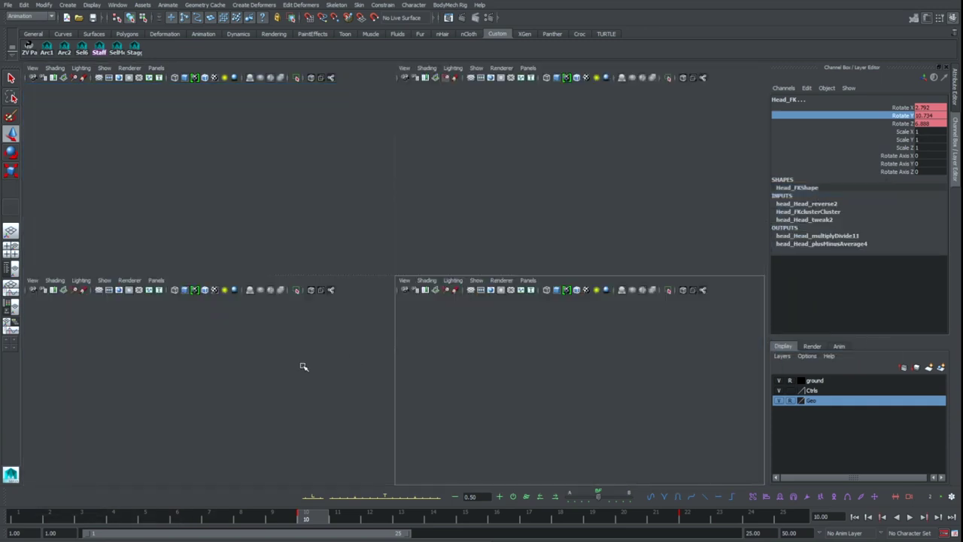
{"action": "key", "text": "space"}
{"action": "key", "text": "alt+v"}
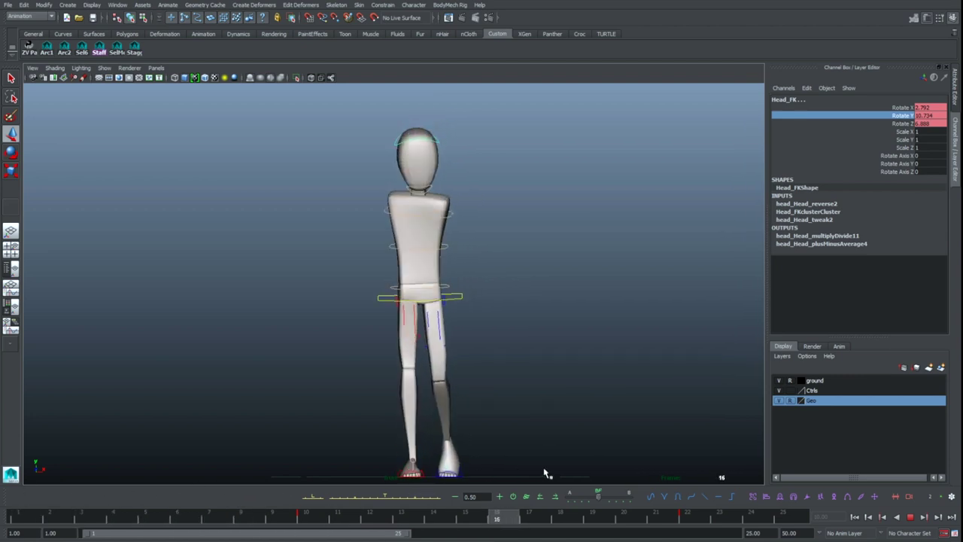
{"action": "key", "text": "alt+v"}
{"action": "key", "text": "e"}
{"action": "key", "text": "alt+v"}
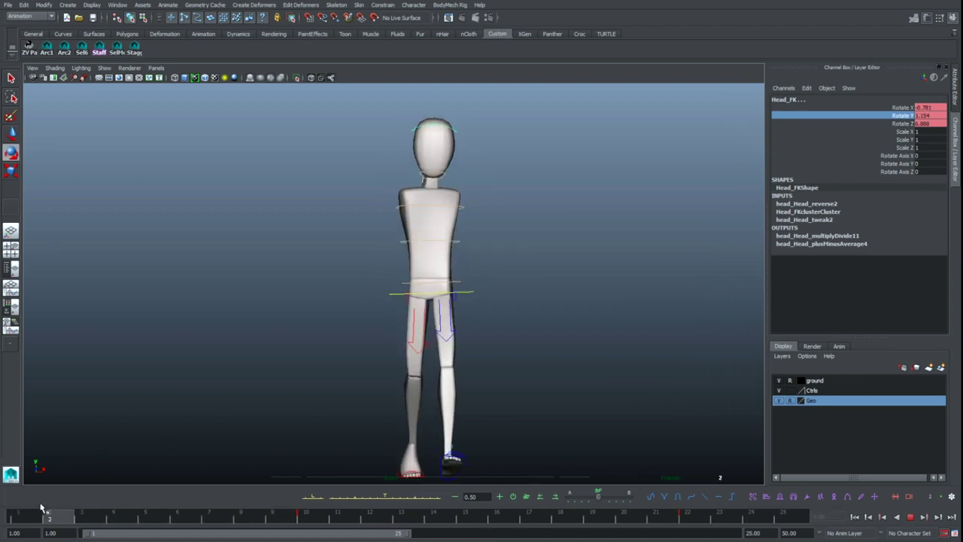
{"action": "key", "text": "space"}
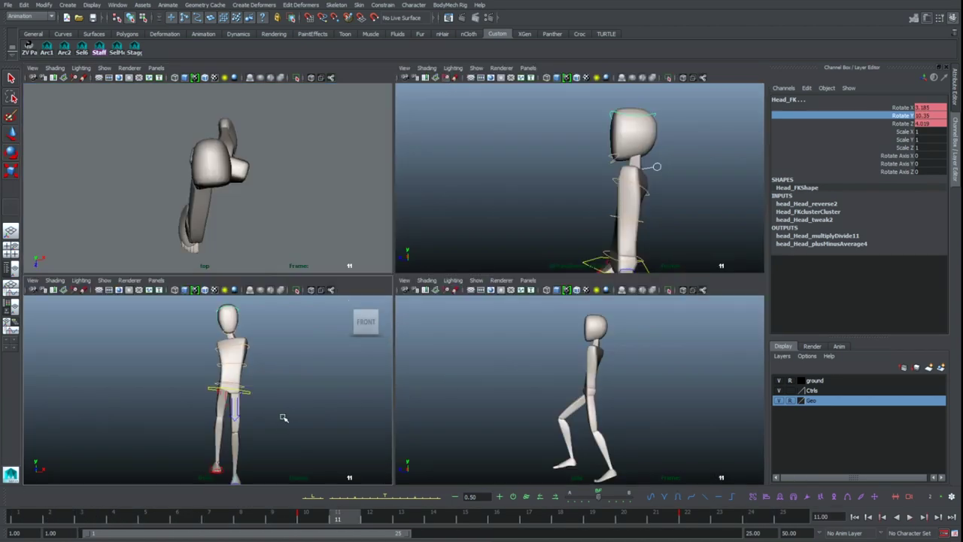
{"action": "key", "text": "space"}
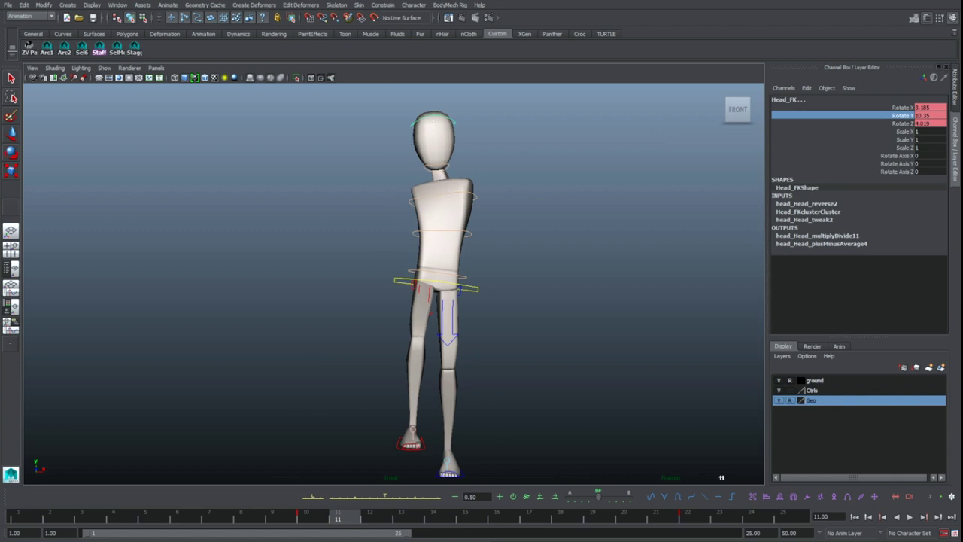
Step: Halve the values of all the neck's Rotate Y keys with /=2
{"action": "key", "text": "alt+Tab"}
{"action": "left_click", "coordinate": [166, 300]}
{"action": "scroll", "coordinate": [454, 317], "scroll_direction": "down", "scroll_amount": 8}
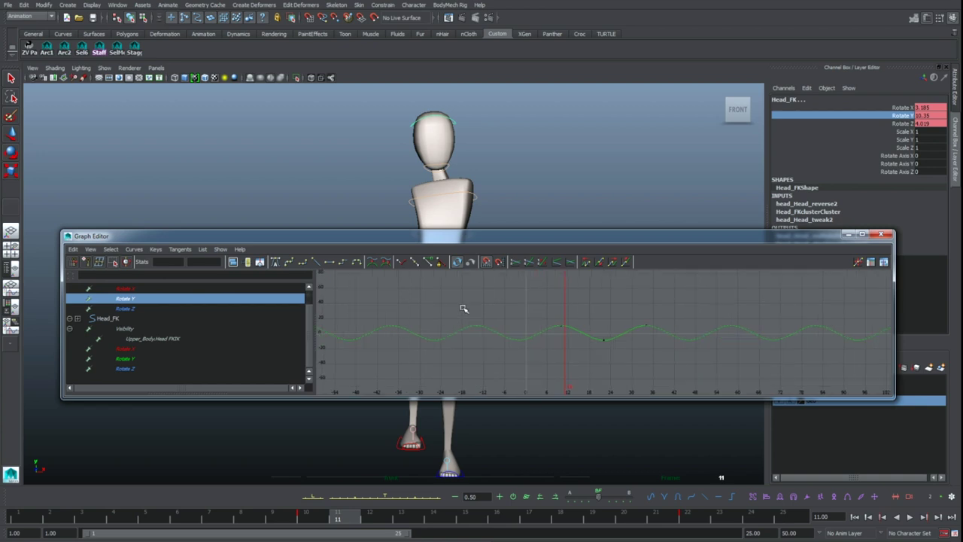
{"action": "left_click_drag", "start_coordinate": [607, 351], "coordinate": [594, 315]}
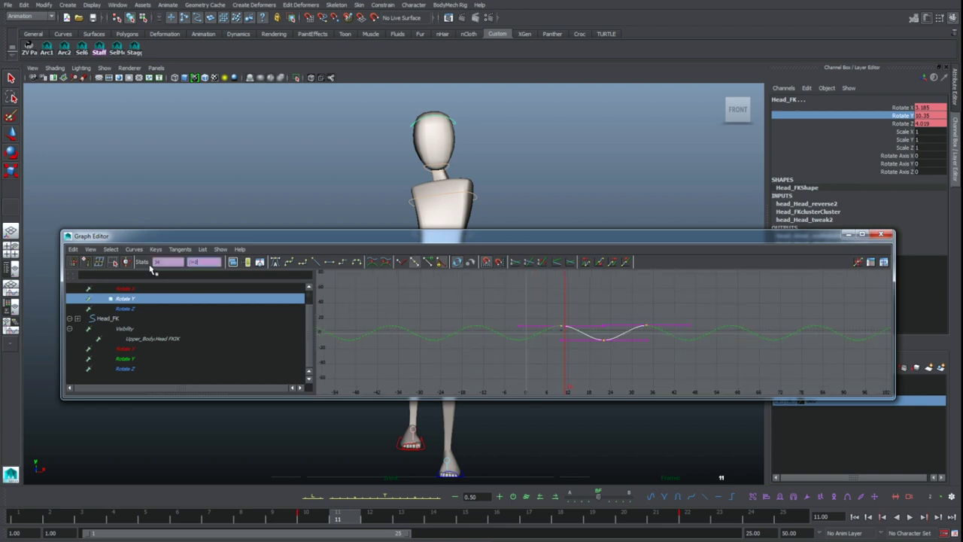
{"action": "key", "text": "Return"}
Step: Shift all the neck's Rotate Y keys down slightly so the curve centres around zero
{"action": "scroll", "coordinate": [591, 312], "scroll_direction": "up", "scroll_amount": 5}
{"action": "scroll", "coordinate": [591, 311], "scroll_direction": "up", "scroll_amount": 2}
{"action": "left_click", "coordinate": [598, 299]}
{"action": "left_click_drag", "start_coordinate": [425, 312], "coordinate": [759, 369]}
{"action": "key", "text": "w"}
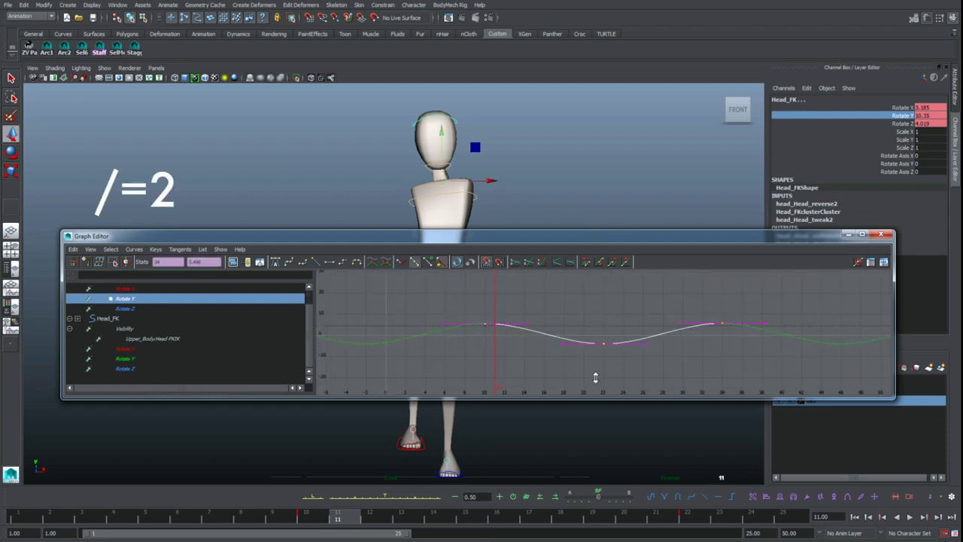
{"action": "middle_click_drag", "start_coordinate": [595, 378], "coordinate": [593, 382], "text": "shift"}
{"action": "left_click", "coordinate": [553, 331]}
Step: Try lowering all the head's Rotate Y keys slightly to centre the curve around zero
{"action": "left_click", "coordinate": [142, 358]}
{"action": "scroll", "coordinate": [490, 308], "scroll_direction": "down", "scroll_amount": 4}
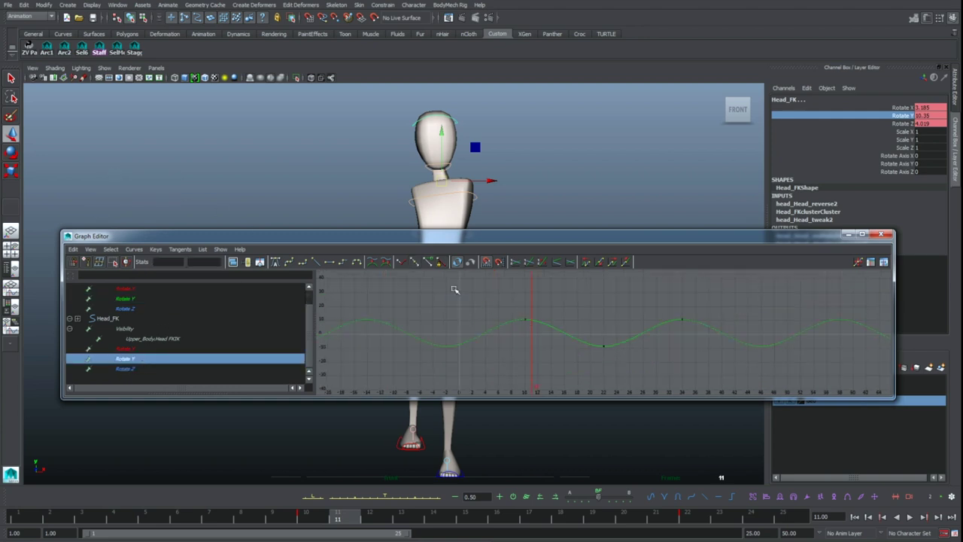
{"action": "left_click_drag", "start_coordinate": [490, 307], "coordinate": [715, 363]}
{"action": "mouse_move", "coordinate": [543, 343]}
{"action": "middle_mouse_down"}
{"action": "mouse_move", "coordinate": [546, 354]}
{"action": "mouse_move", "coordinate": [538, 348]}
{"action": "middle_mouse_up"}
Step: Lower all neck and head Rotate Z keys so they peak at about 7.5, and halve their values with /=2
{"action": "left_click", "coordinate": [170, 368]}
{"action": "left_click_drag", "start_coordinate": [529, 322], "coordinate": [756, 373]}
{"action": "middle_click_drag", "start_coordinate": [556, 331], "coordinate": [570, 369], "text": "shift"}
{"action": "key", "text": "ctrl+z"}
{"action": "left_click", "coordinate": [131, 309], "text": "ctrl"}
{"action": "key", "text": "f"}
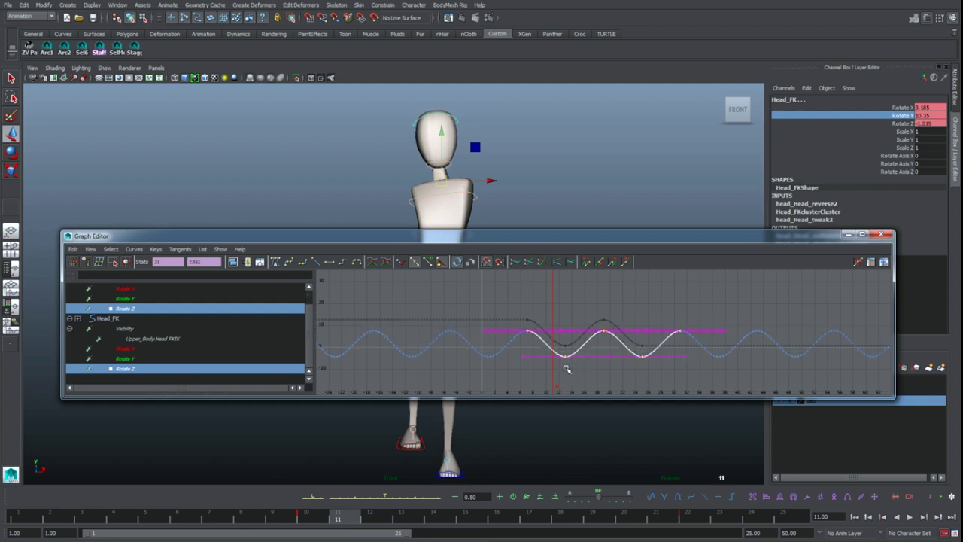
{"action": "type", "text": "/=2"}
{"action": "key", "text": "Return"}
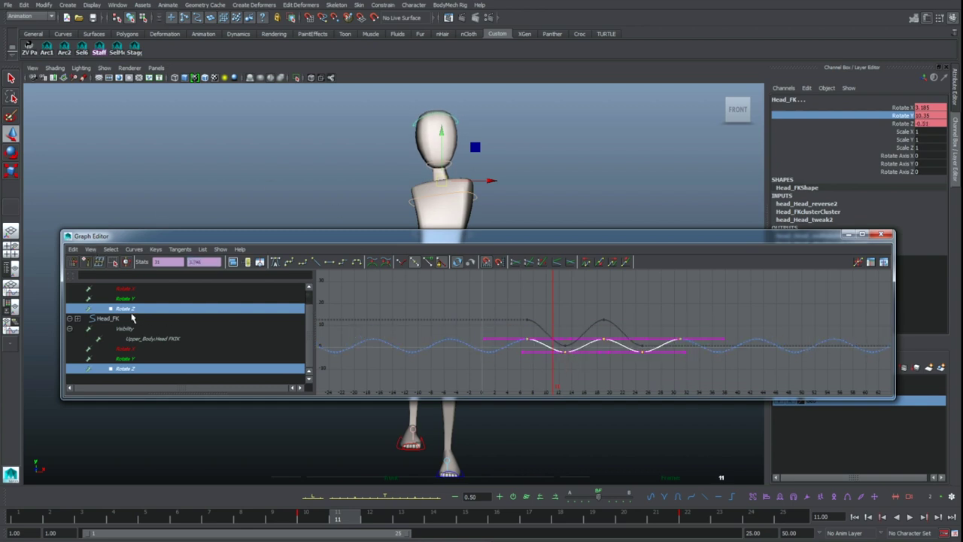
Step: Delete the stray key near frame 10 from the neck and head Rotate X curves
{"action": "left_click", "coordinate": [169, 292]}
{"action": "left_click", "coordinate": [149, 350], "text": "ctrl"}
{"action": "scroll", "coordinate": [553, 325], "scroll_direction": "down", "scroll_amount": 3}
{"action": "left_click_drag", "start_coordinate": [423, 291], "coordinate": [693, 383]}
{"action": "left_click_drag", "start_coordinate": [527, 295], "coordinate": [589, 351]}
{"action": "key", "text": "Delete"}
Step: Halve the values of all neck and head Rotate X keys with /=2, and shift the keys down slightly
{"action": "left_click", "coordinate": [426, 305]}
{"action": "left_click_drag", "start_coordinate": [426, 305], "coordinate": [711, 333]}
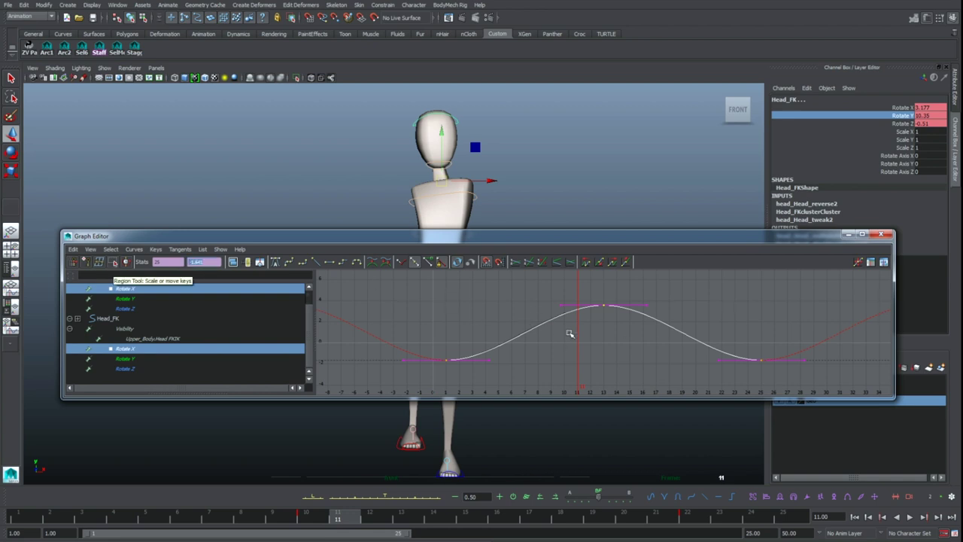
{"action": "type", "text": "/=2"}
{"action": "key", "text": "Return"}
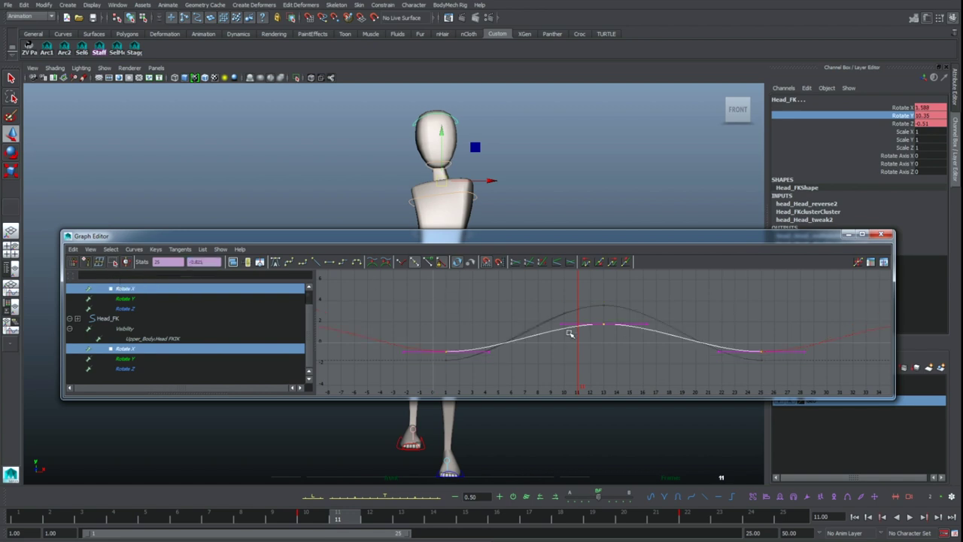
{"action": "left_click", "coordinate": [554, 299]}
{"action": "left_click_drag", "start_coordinate": [367, 319], "coordinate": [859, 393]}
{"action": "middle_click_drag", "start_coordinate": [707, 318], "coordinate": [705, 325], "text": "shift"}
{"action": "left_click", "coordinate": [849, 234]}
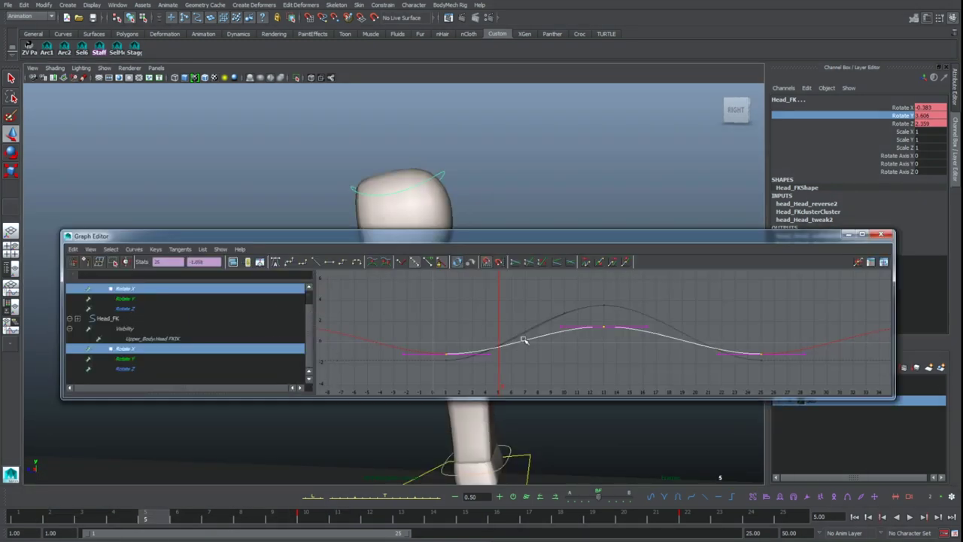
Step: Try scaling the values of all the neck's Rotate Z keys, undo it, and close the Graph Editor
{"action": "left_click", "coordinate": [124, 369]}
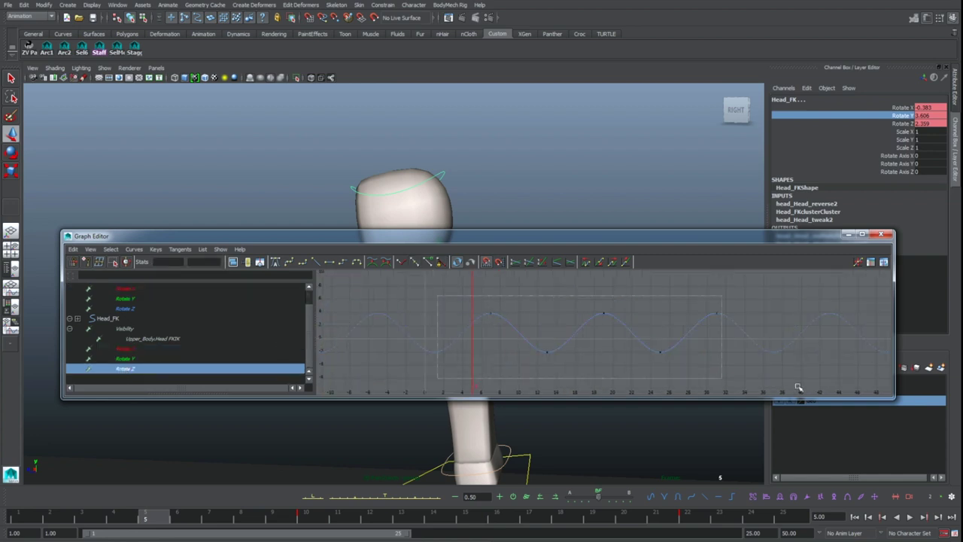
{"action": "left_click", "coordinate": [126, 311]}
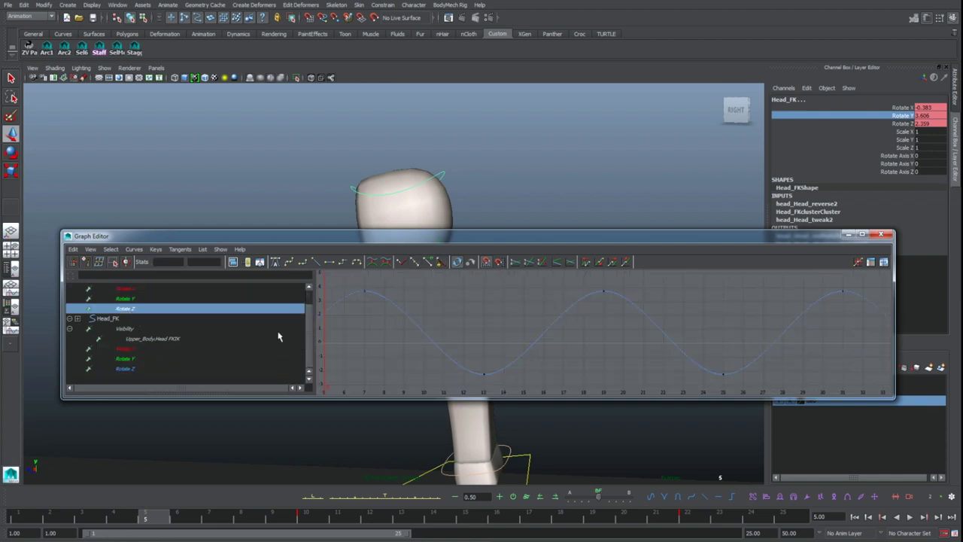
{"action": "scroll", "coordinate": [493, 339], "scroll_direction": "down", "scroll_amount": 5}
{"action": "left_click_drag", "start_coordinate": [453, 298], "coordinate": [689, 358]}
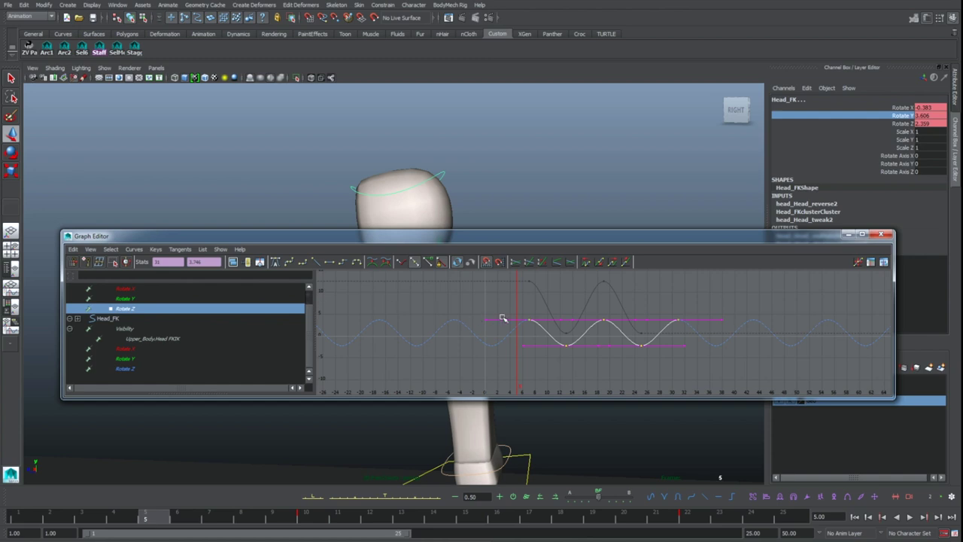
{"action": "key", "text": "r"}
{"action": "middle_click_drag", "start_coordinate": [566, 338], "coordinate": [565, 353]}
{"action": "key", "text": "ctrl+z"}
{"action": "left_click", "coordinate": [881, 235]}
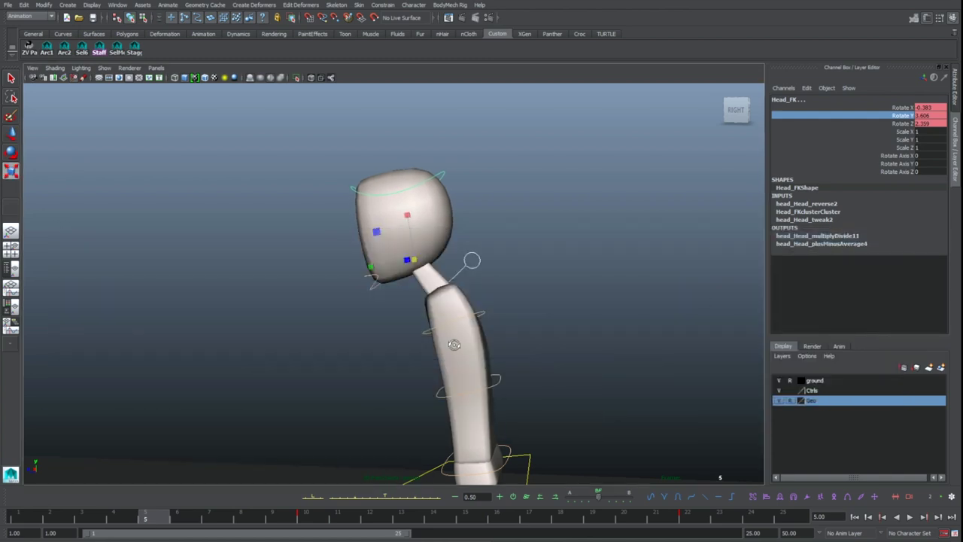
Step: Play back and scrub the walk in the side view to examine the torso and head motion
{"action": "left_click", "coordinate": [469, 309]}
{"action": "left_click_drag", "start_coordinate": [42, 518], "coordinate": [433, 508]}
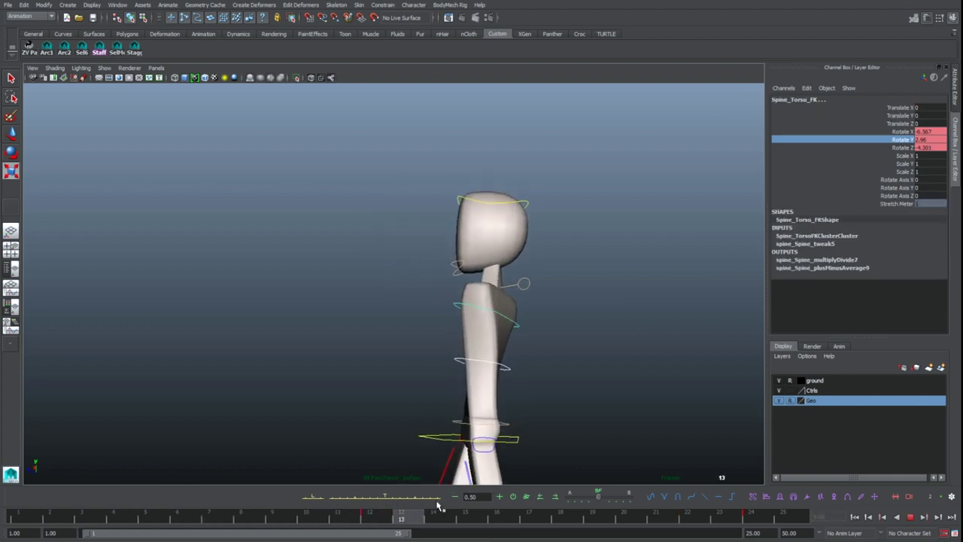
{"action": "key", "text": "alt+v"}
{"action": "left_click", "coordinate": [911, 517]}
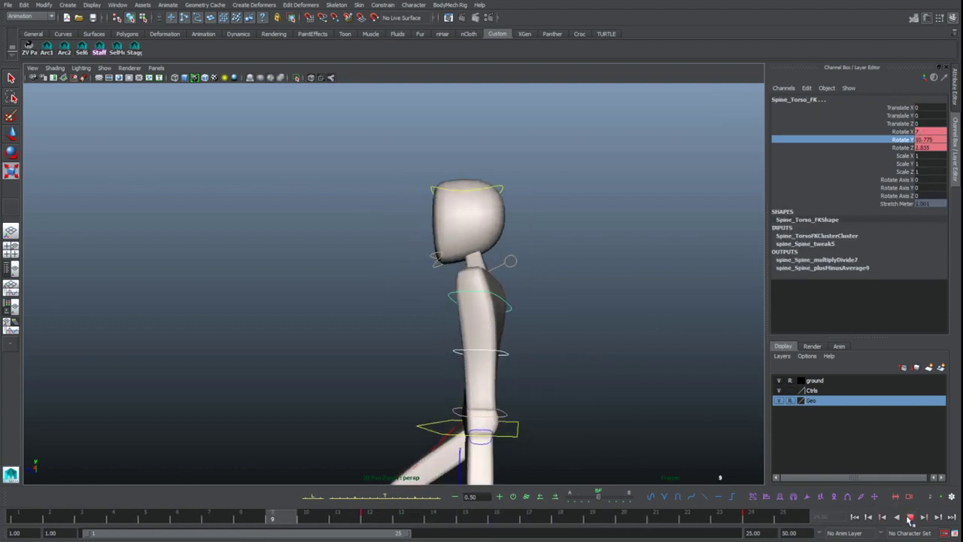
{"action": "scroll", "coordinate": [481, 400], "scroll_direction": "down", "scroll_amount": 3}
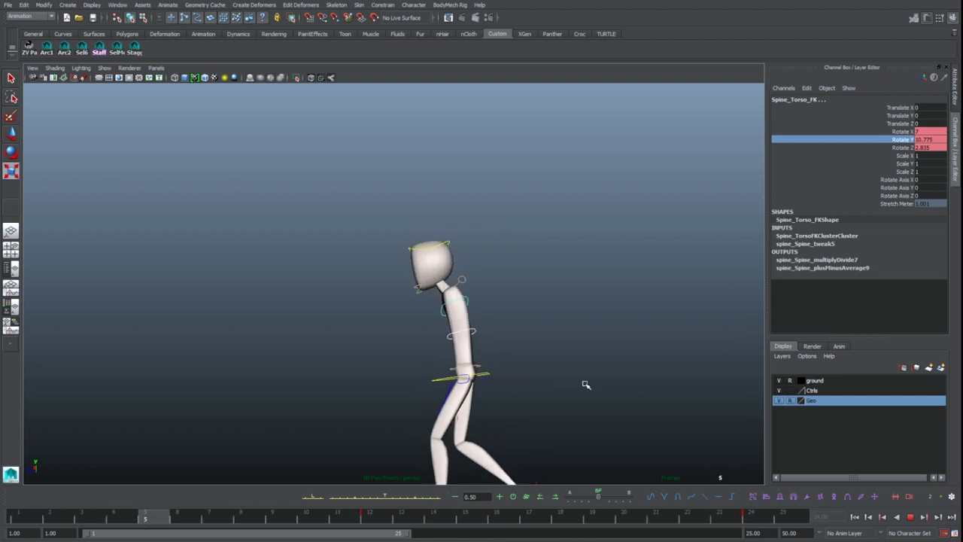
{"action": "left_click", "coordinate": [910, 517]}
Step: Halve the values of all Rotate X keys on the middle spine control with /=2
{"action": "key", "text": "q"}
{"action": "left_click", "coordinate": [499, 345]}
{"action": "left_click", "coordinate": [479, 331]}
{"action": "key", "text": "e"}
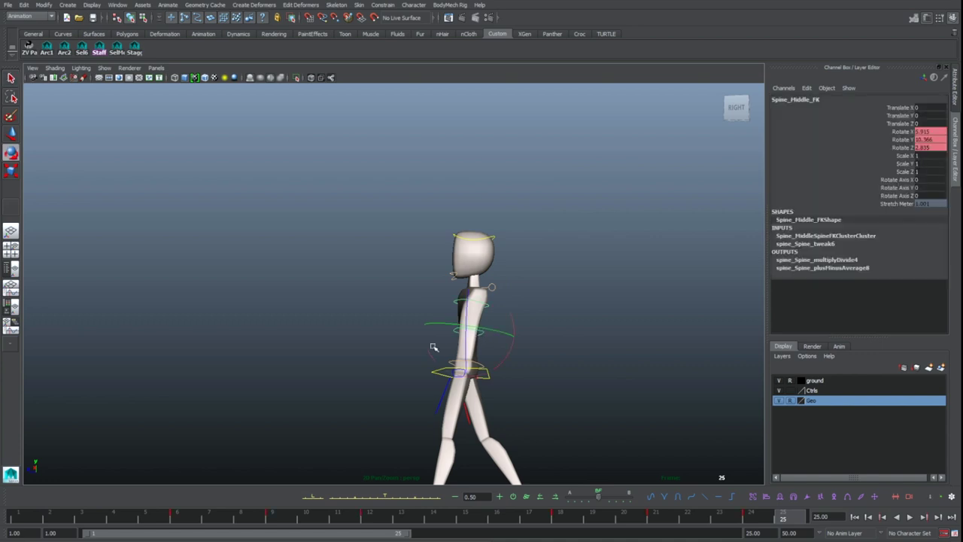
{"action": "mouse_move", "coordinate": [502, 360]}
{"action": "left_mouse_down"}
{"action": "mouse_move", "coordinate": [477, 365]}
{"action": "mouse_move", "coordinate": [506, 350]}
{"action": "left_mouse_up"}
{"action": "key", "text": "space"}
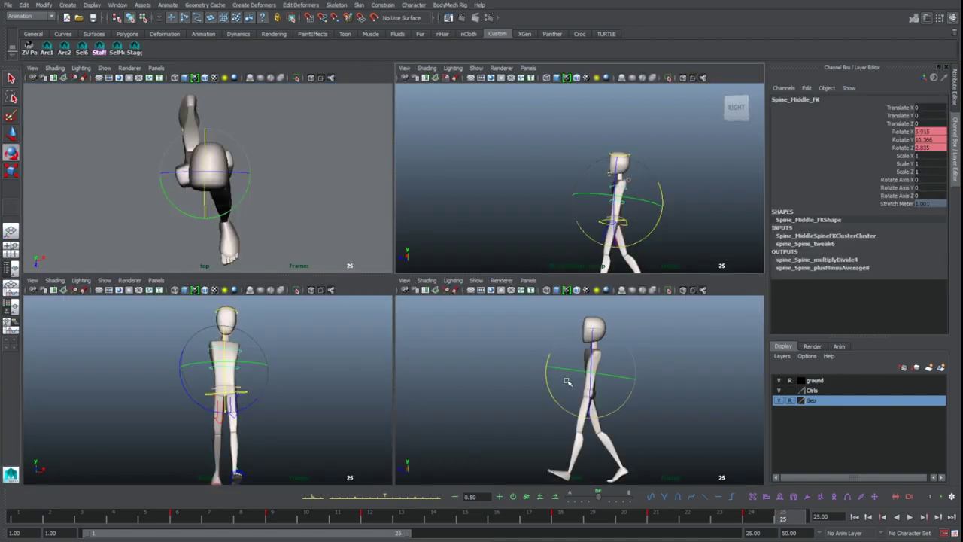
{"action": "left_click", "coordinate": [226, 515]}
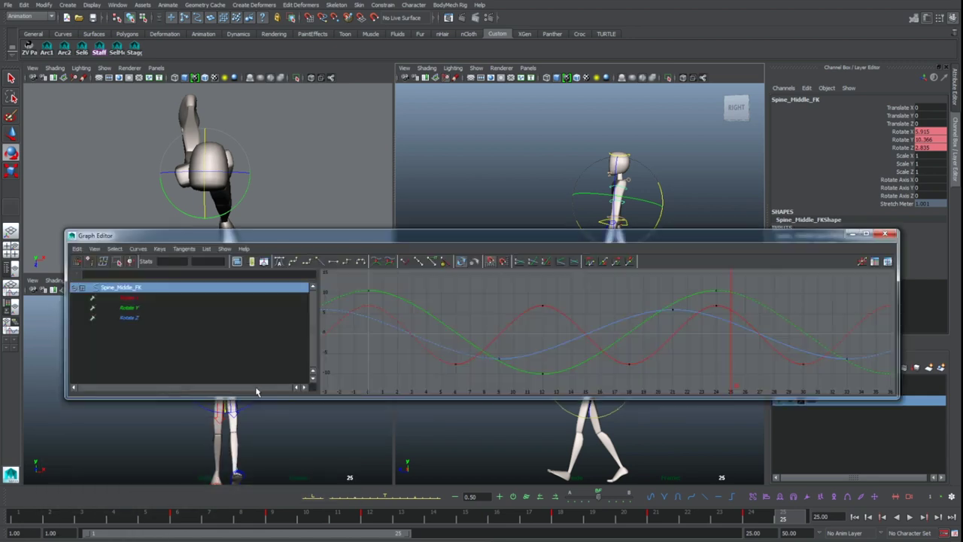
{"action": "left_click", "coordinate": [181, 297]}
{"action": "left_click", "coordinate": [580, 327]}
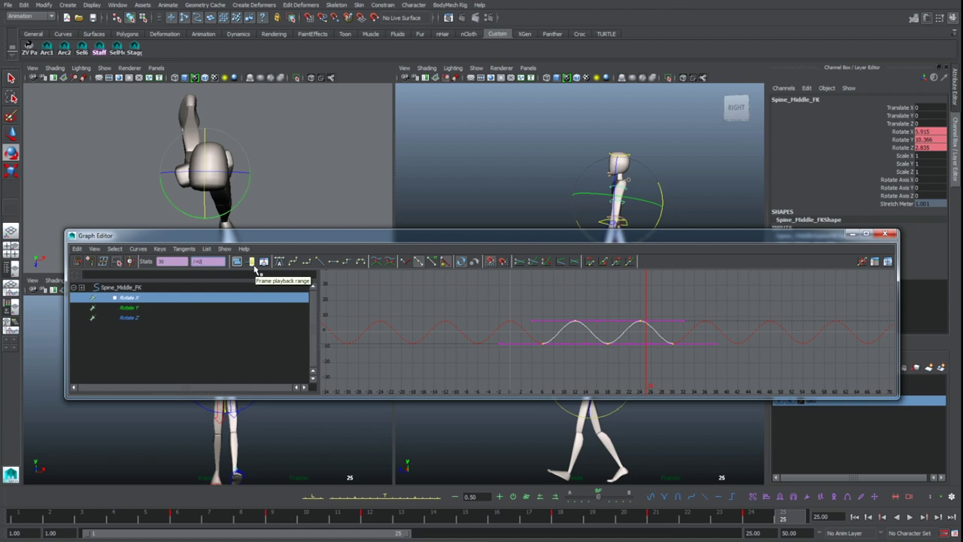
{"action": "type", "text": "2"}
{"action": "key", "text": "Return"}
Step: Delete the intermediate keys between the peaks of the Upper_Body control's Rotate X curve
{"action": "mouse_move", "coordinate": [578, 192]}
{"action": "middle_mouse_down", "text": "alt"}
{"action": "mouse_move", "coordinate": [564, 179]}
{"action": "mouse_move", "coordinate": [594, 184]}
{"action": "middle_mouse_up", "text": "alt"}
{"action": "left_click_drag", "start_coordinate": [594, 185], "coordinate": [570, 189], "text": "alt"}
{"action": "scroll", "coordinate": [570, 188], "scroll_direction": "up", "scroll_amount": 3}
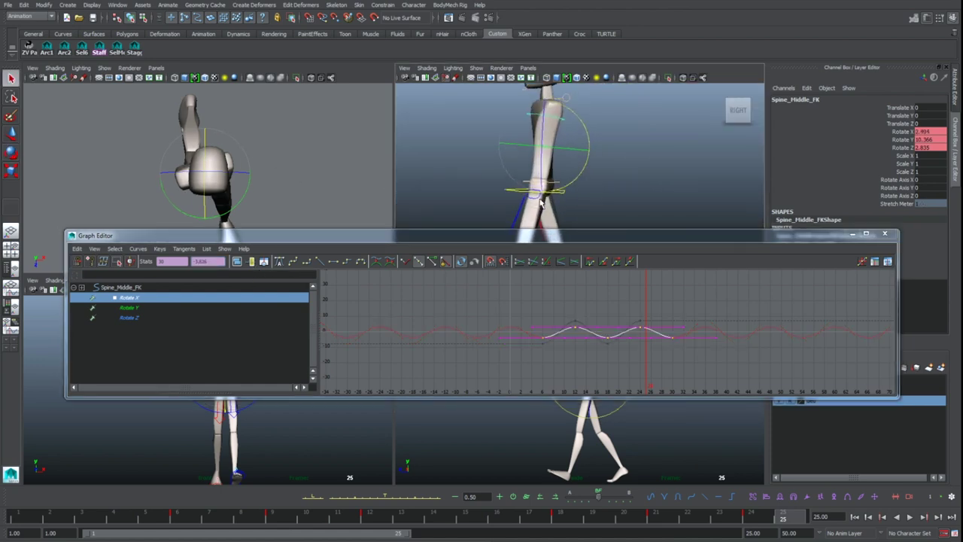
{"action": "key", "text": "q"}
{"action": "left_click", "coordinate": [535, 189]}
{"action": "left_click", "coordinate": [143, 329]}
{"action": "key", "text": "f"}
{"action": "scroll", "coordinate": [518, 311], "scroll_direction": "down", "scroll_amount": 4}
{"action": "left_click_drag", "start_coordinate": [427, 293], "coordinate": [751, 382]}
{"action": "key", "text": "f"}
{"action": "left_click", "coordinate": [653, 345]}
{"action": "left_click_drag", "start_coordinate": [582, 328], "coordinate": [779, 357]}
{"action": "key", "text": "Delete"}
Step: Divide the values of all Upper_Body Rotate X keys with /=2.5 and minimize the Graph Editor
{"action": "left_click", "coordinate": [651, 351]}
{"action": "scroll", "coordinate": [589, 325], "scroll_direction": "down", "scroll_amount": 4}
{"action": "left_click_drag", "start_coordinate": [427, 297], "coordinate": [742, 359]}
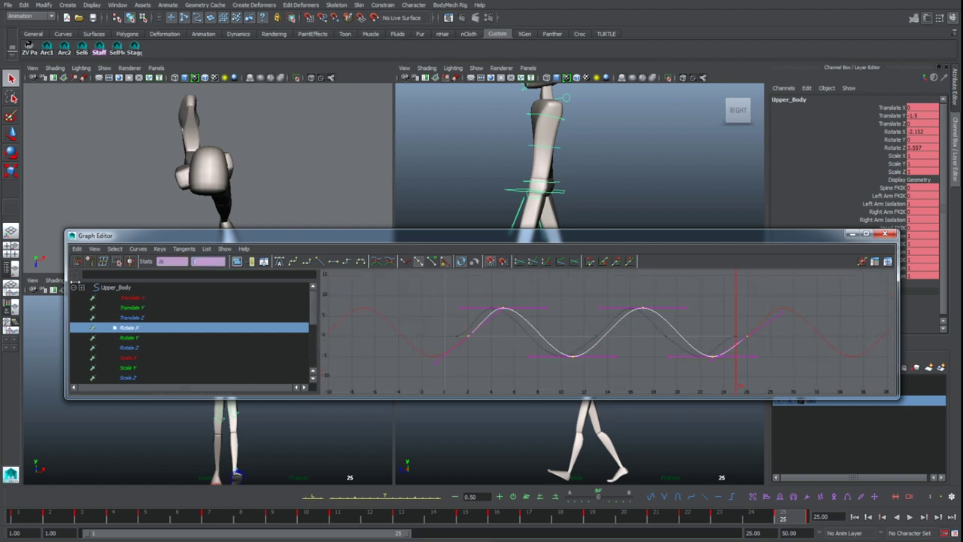
{"action": "type", "text": "/=2.5"}
{"action": "key", "text": "Return"}
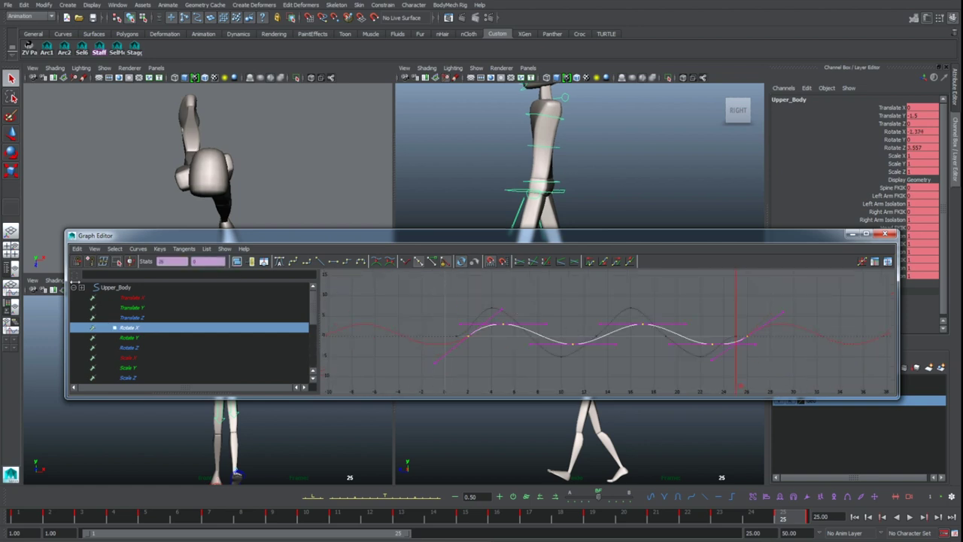
{"action": "left_click", "coordinate": [718, 323]}
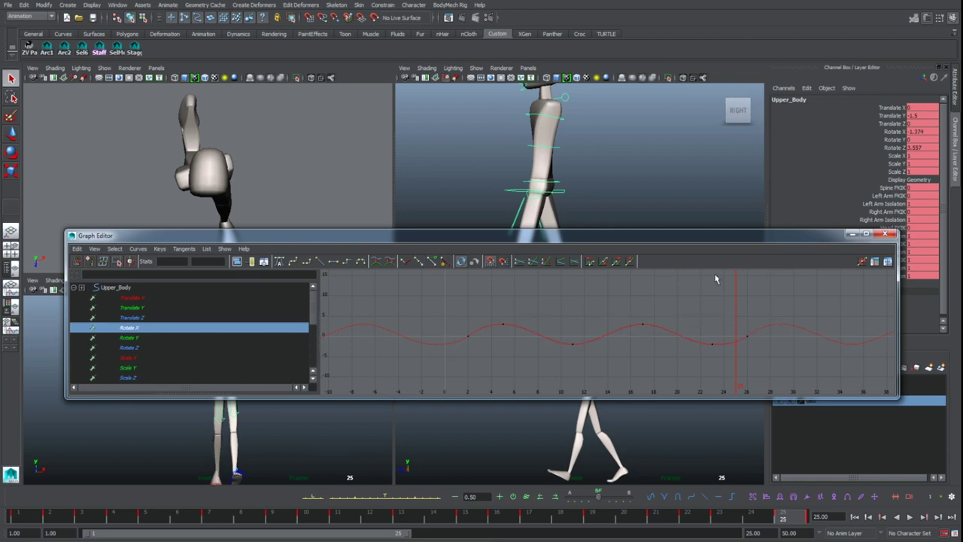
{"action": "left_click", "coordinate": [853, 234]}
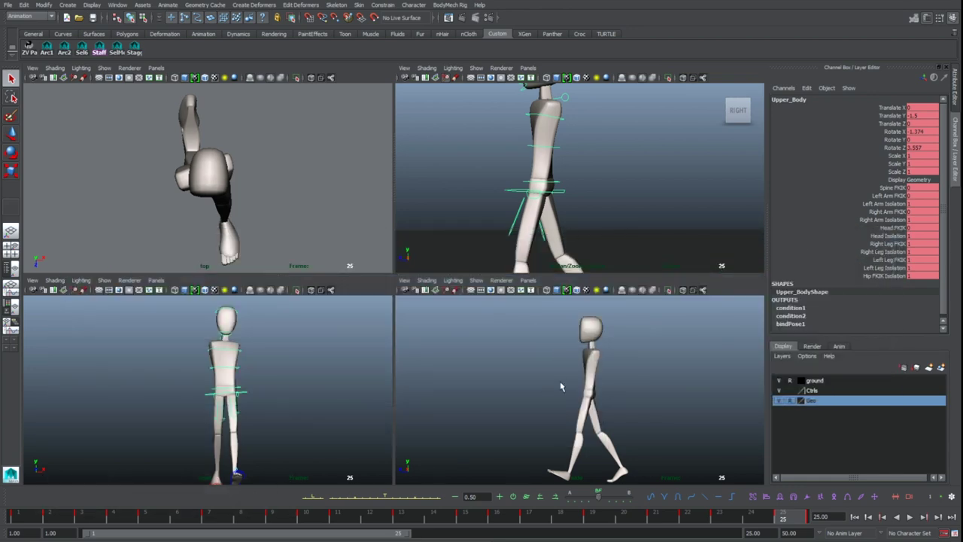
Step: Play back the walk cycle from the side and the front to examine the overall body movement
{"action": "key", "text": "space"}
{"action": "left_click", "coordinate": [908, 516]}
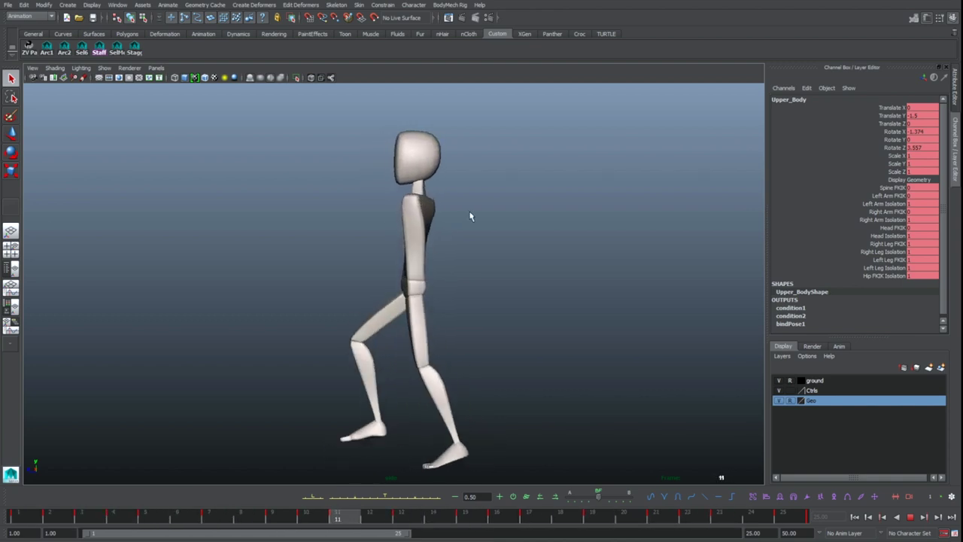
{"action": "left_click", "coordinate": [898, 517]}
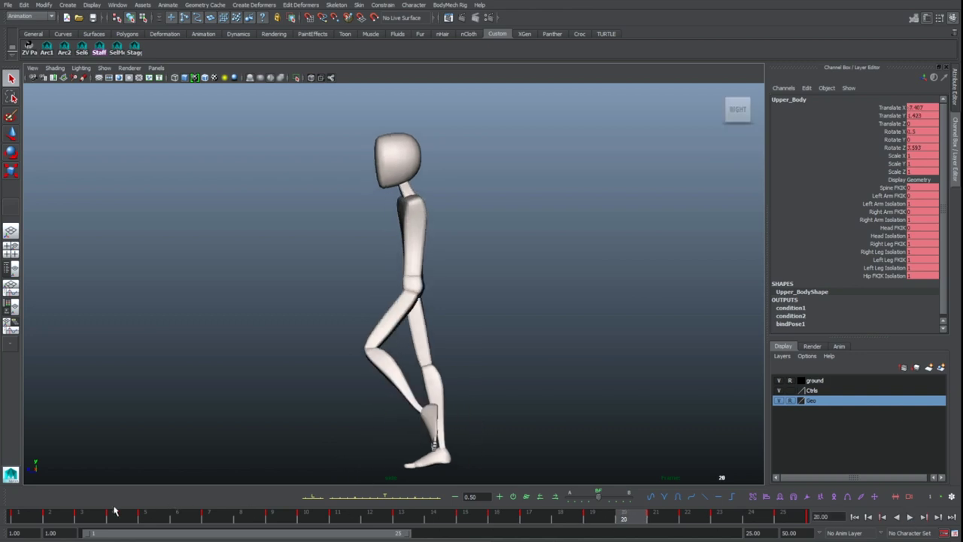
{"action": "key", "text": "alt+v"}
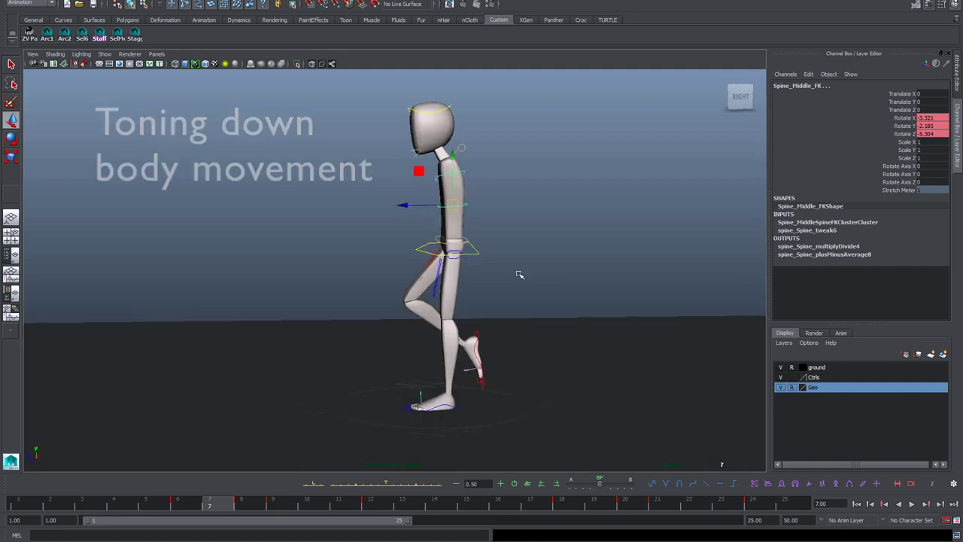
{"action": "left_click", "coordinate": [910, 504]}
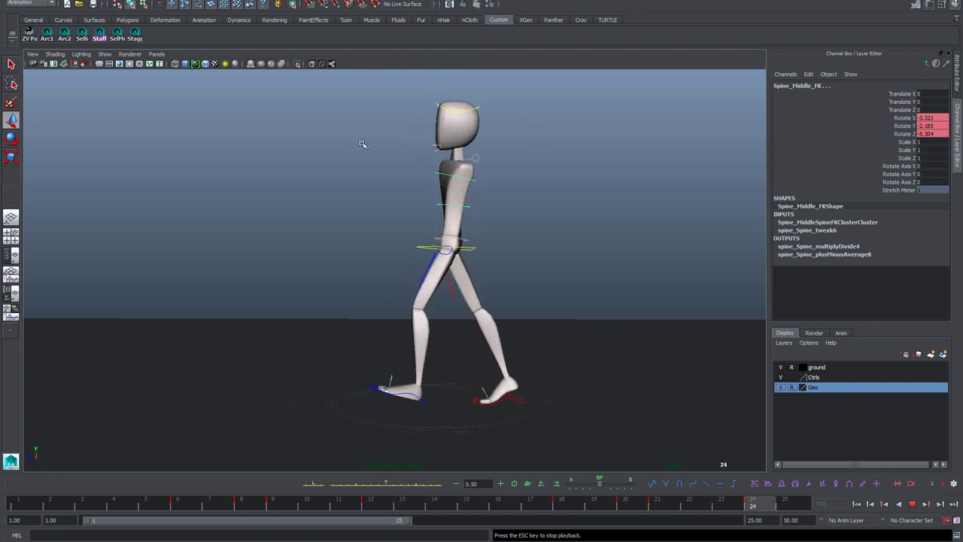
{"action": "left_click_drag", "start_coordinate": [523, 240], "coordinate": [525, 278], "text": "alt"}
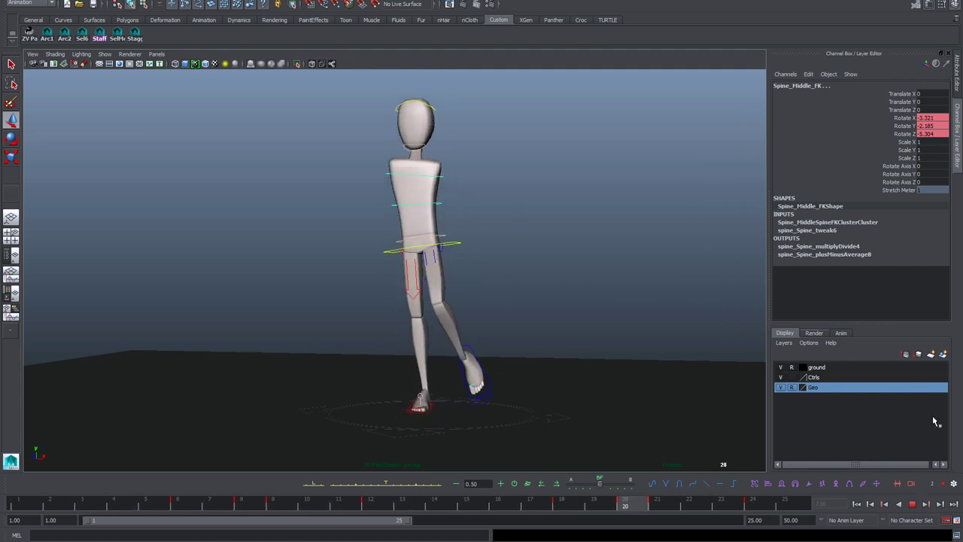
{"action": "key", "text": "Escape"}
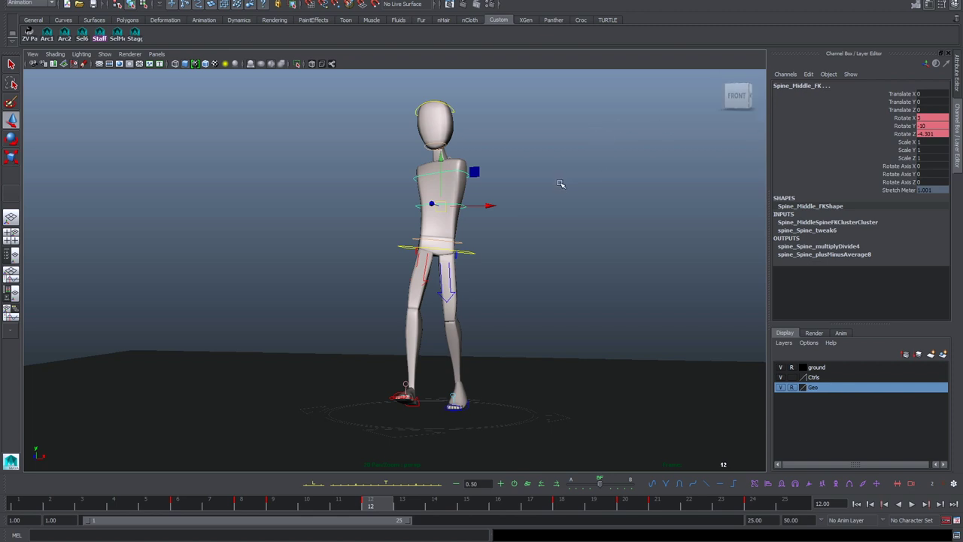
Step: Select the Upper_Body control, maximize the front view at frame 1, and turn on its grid
{"action": "left_click_drag", "start_coordinate": [544, 209], "coordinate": [569, 228], "text": "alt"}
{"action": "left_click", "coordinate": [490, 246]}
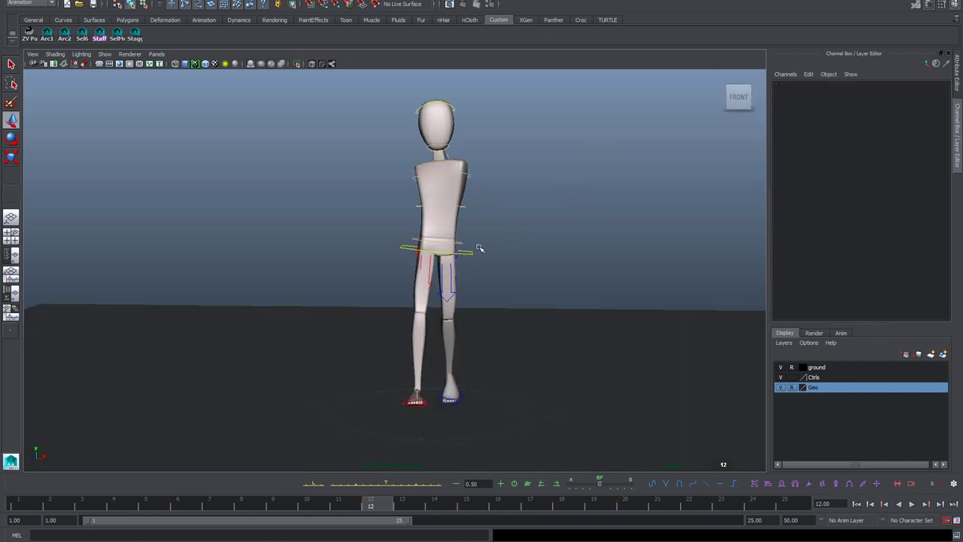
{"action": "left_click", "coordinate": [472, 249]}
{"action": "key", "text": "space"}
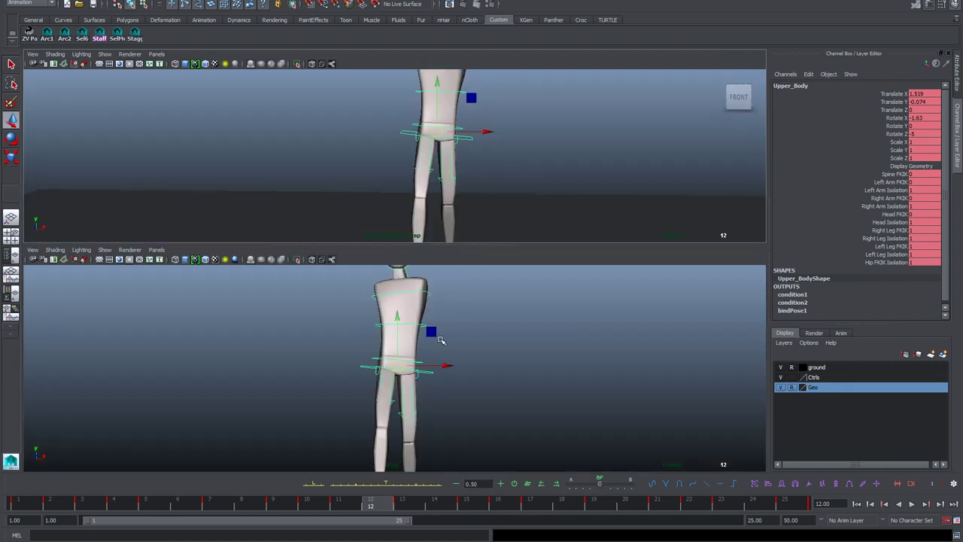
{"action": "key", "text": "space"}
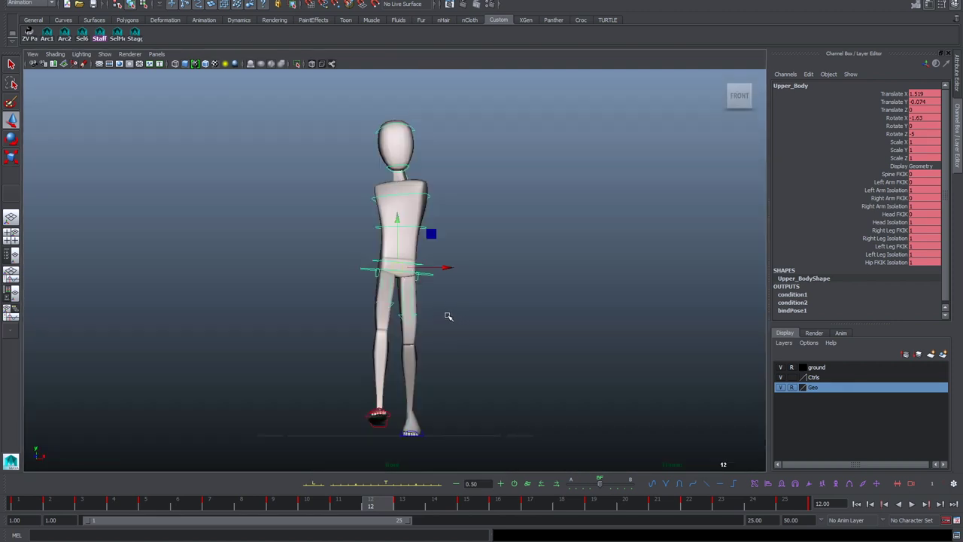
{"action": "left_click", "coordinate": [24, 494]}
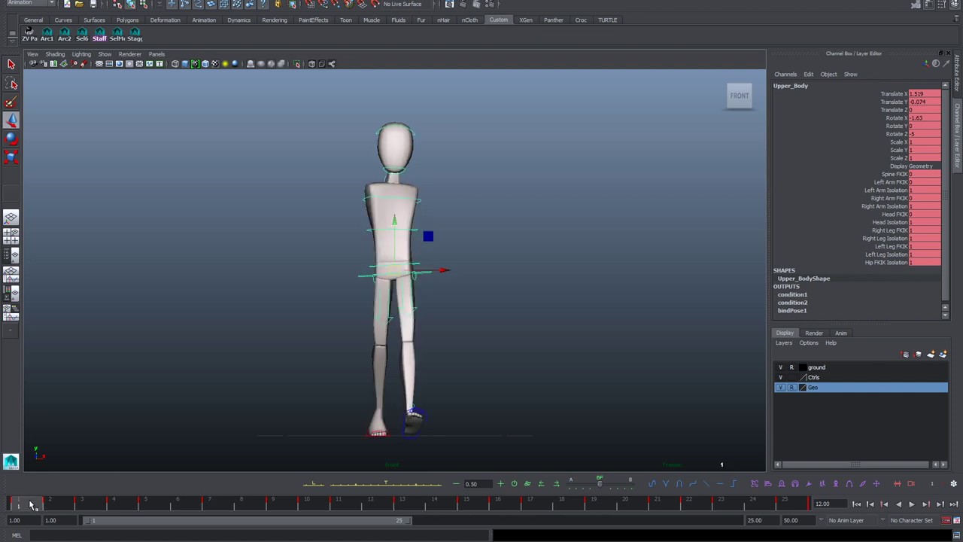
{"action": "left_click", "coordinate": [140, 64]}
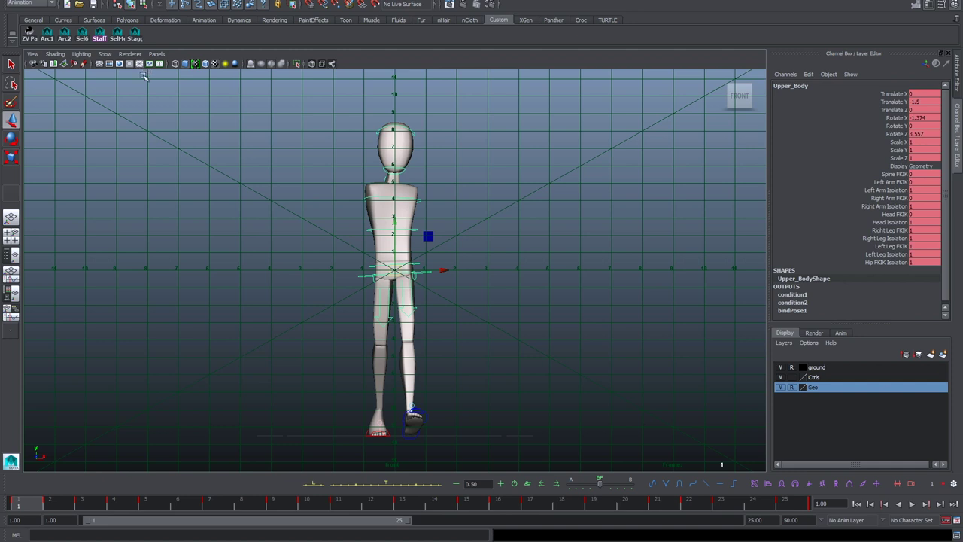
Step: Play and scrub the walk in the front view to examine the body's side-to-side sway against the grid's centre line
{"action": "key", "text": "alt+v"}
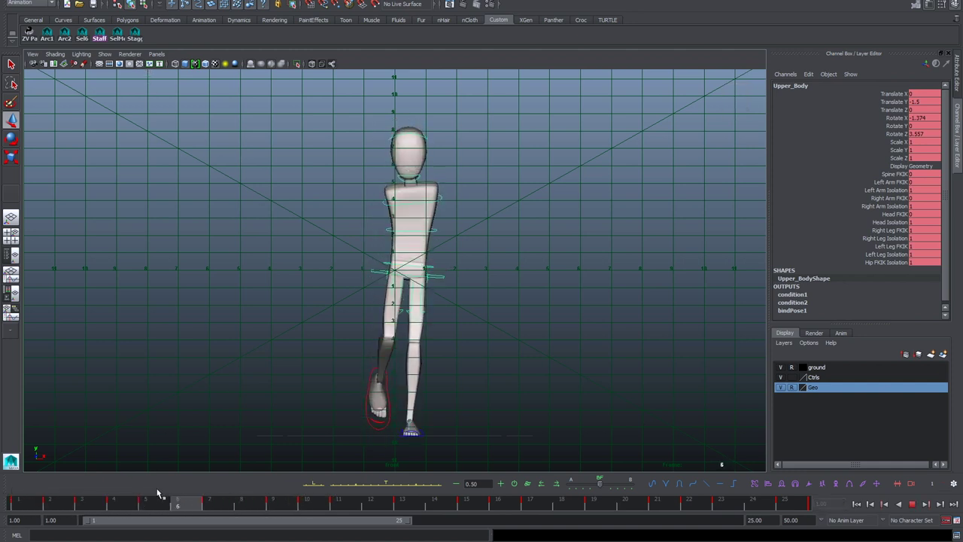
{"action": "left_click_drag", "start_coordinate": [184, 488], "coordinate": [1, 503]}
{"action": "left_click_drag", "start_coordinate": [118, 497], "coordinate": [17, 502]}
{"action": "key", "text": "Up"}
{"action": "key", "text": "Down"}
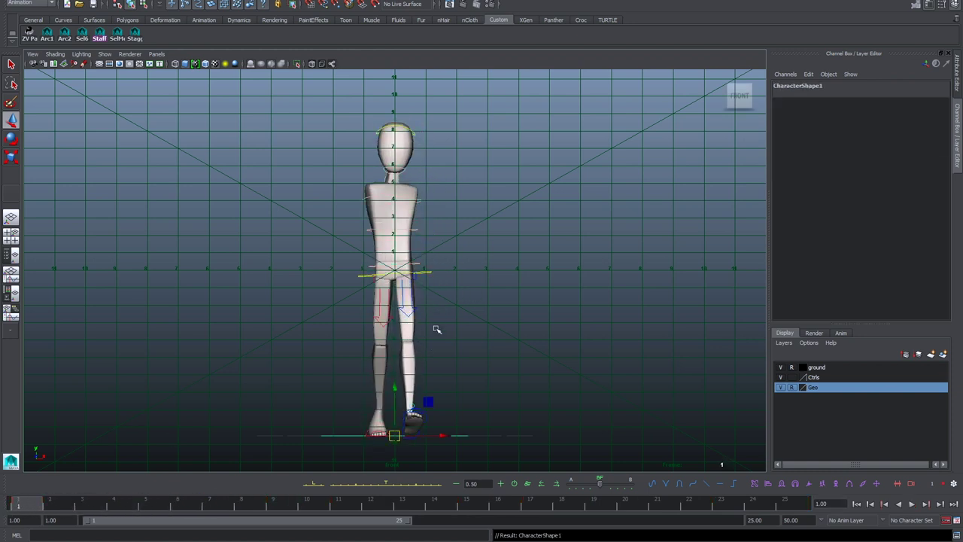
{"action": "left_click", "coordinate": [436, 268]}
{"action": "left_click_drag", "start_coordinate": [32, 504], "coordinate": [875, 502]}
{"action": "left_click", "coordinate": [913, 503]}
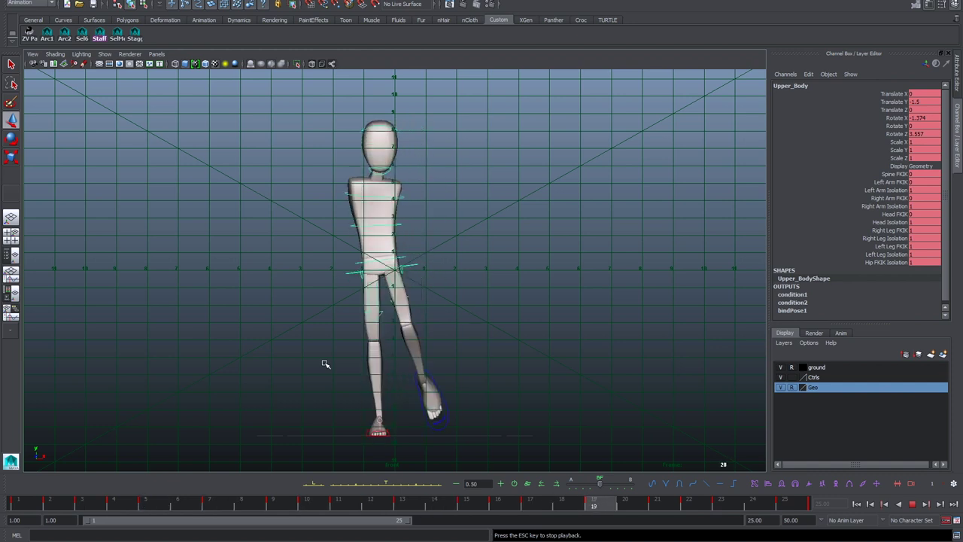
{"action": "left_click", "coordinate": [912, 503]}
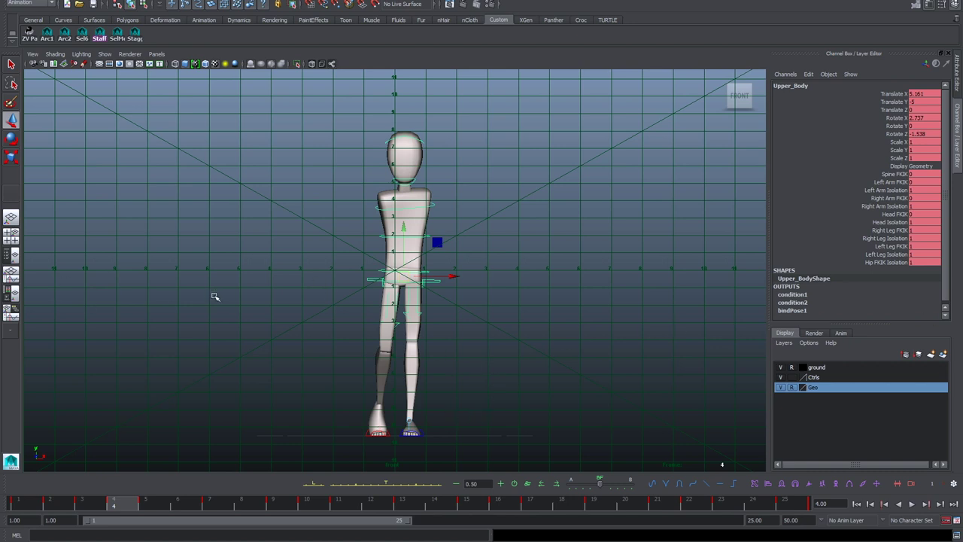
Step: Show Upper_Body's Translate X curve in a Graph Editor below the front view, then try moving the body sideways at frame 6 and undo it
{"action": "left_click", "coordinate": [241, 297]}
{"action": "key", "text": "space"}
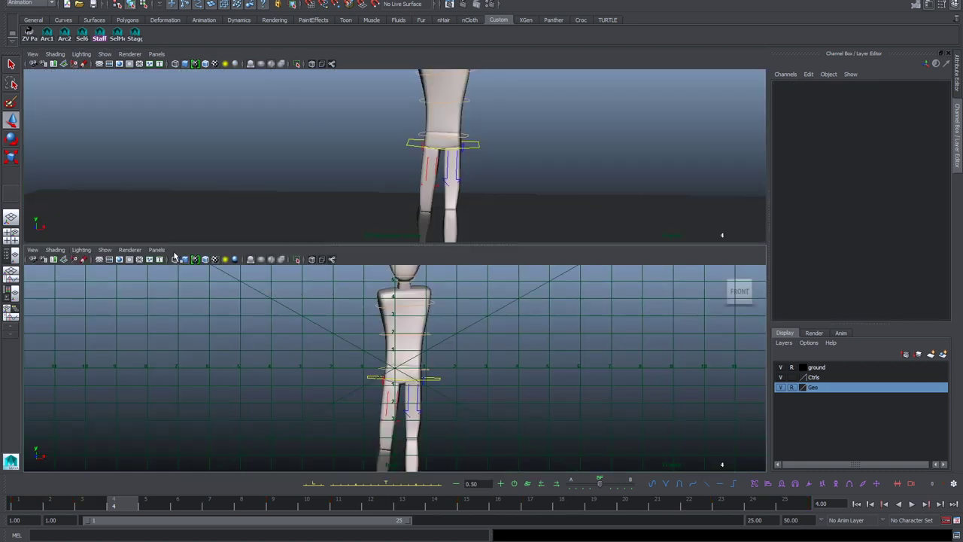
{"action": "left_click", "coordinate": [157, 250]}
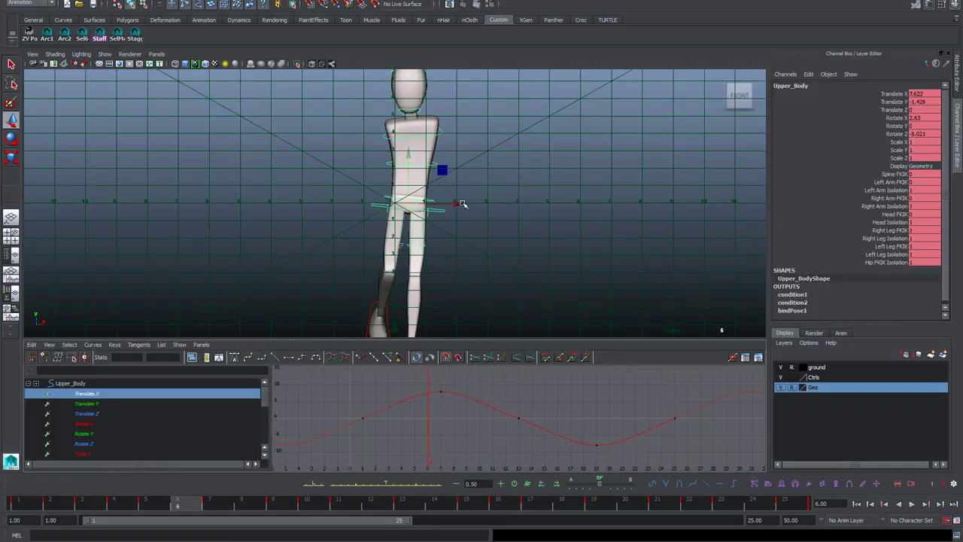
{"action": "left_click_drag", "start_coordinate": [462, 204], "coordinate": [453, 205]}
{"action": "key", "text": "ctrl+z"}
Step: Halve the values of all Upper_Body Translate X keys with /=2 and play back the reduced sway
{"action": "scroll", "coordinate": [491, 409], "scroll_direction": "down", "scroll_amount": 3}
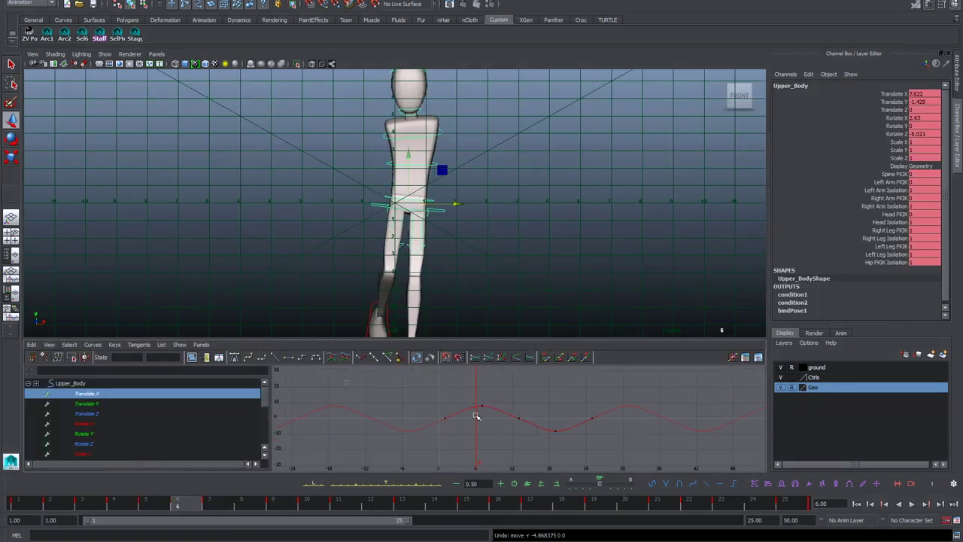
{"action": "left_click_drag", "start_coordinate": [386, 395], "coordinate": [613, 440]}
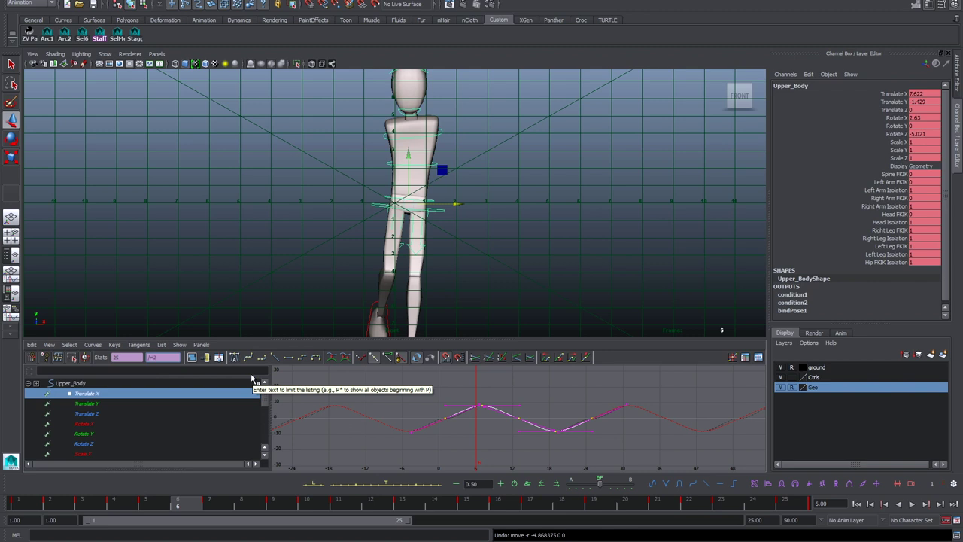
{"action": "key", "text": "Return"}
{"action": "key", "text": "f"}
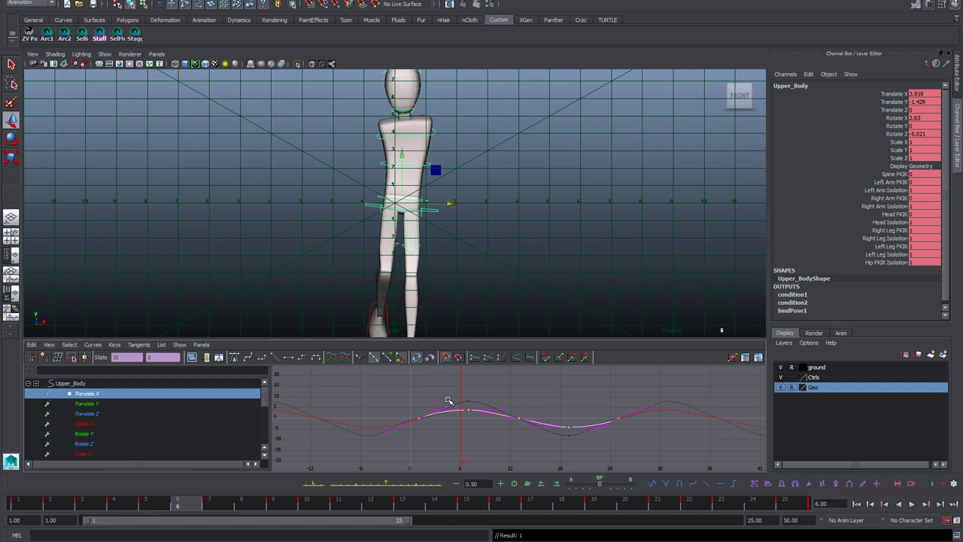
{"action": "left_click", "coordinate": [595, 391]}
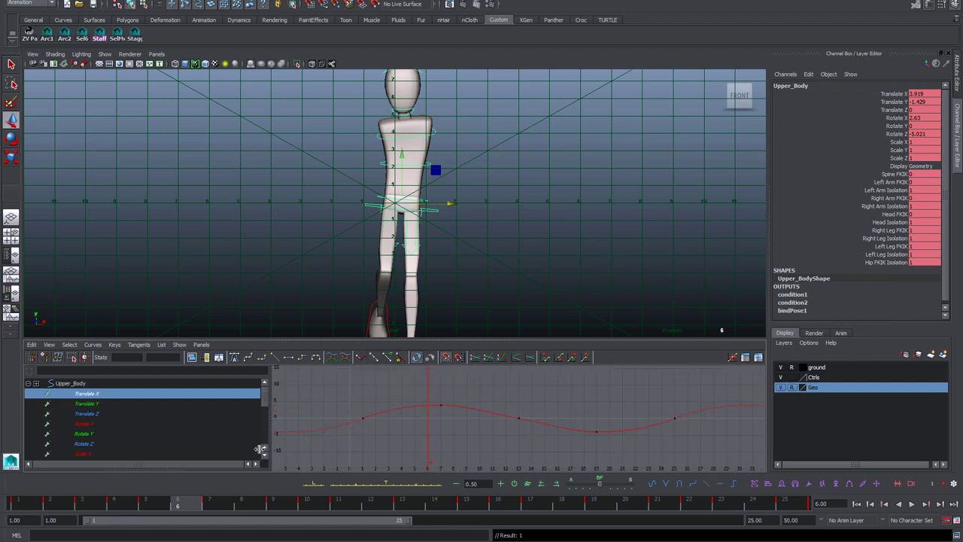
{"action": "key", "text": "alt+v"}
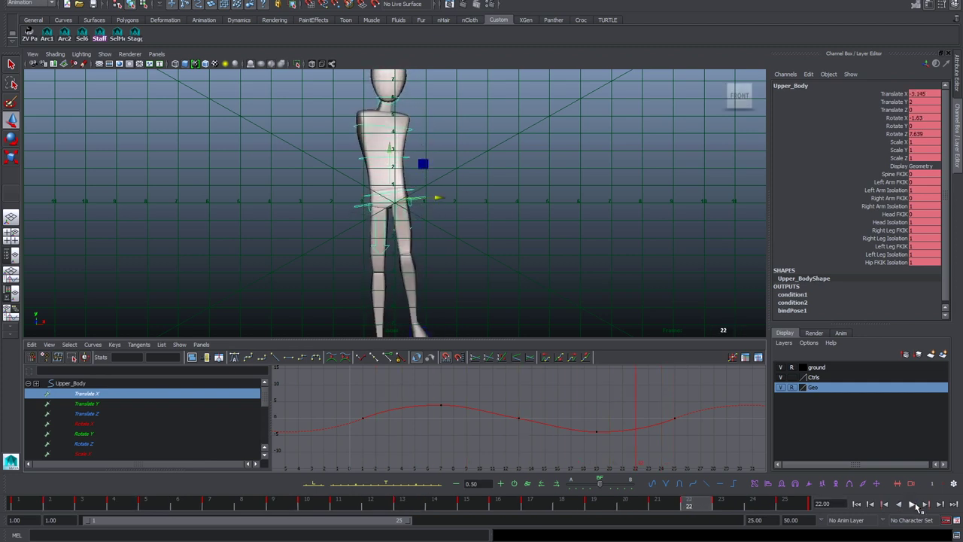
{"action": "left_click", "coordinate": [914, 506]}
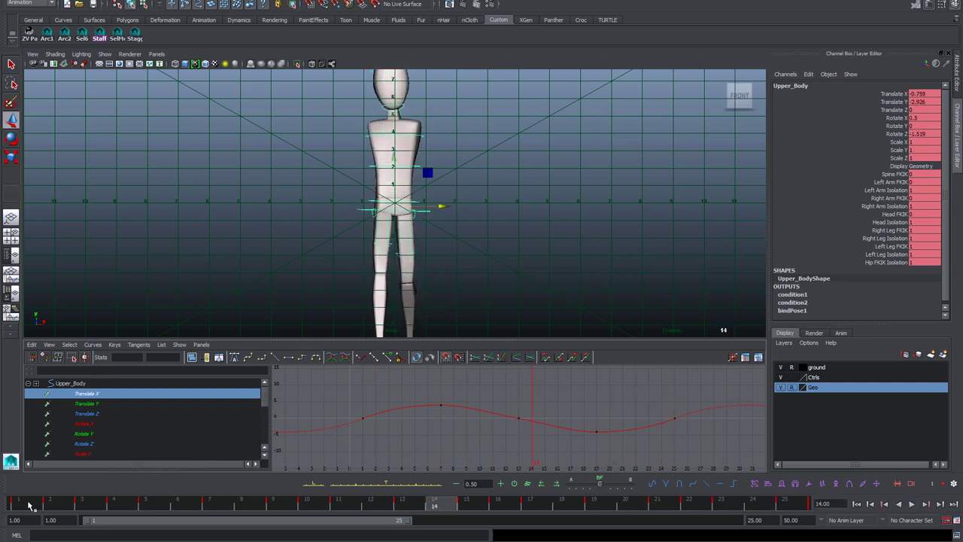
Step: Halve the values of all Upper_Body Rotate Z keys
{"action": "left_click_drag", "start_coordinate": [30, 505], "coordinate": [178, 503]}
{"action": "left_click", "coordinate": [104, 444]}
{"action": "left_click_drag", "start_coordinate": [403, 386], "coordinate": [602, 441]}
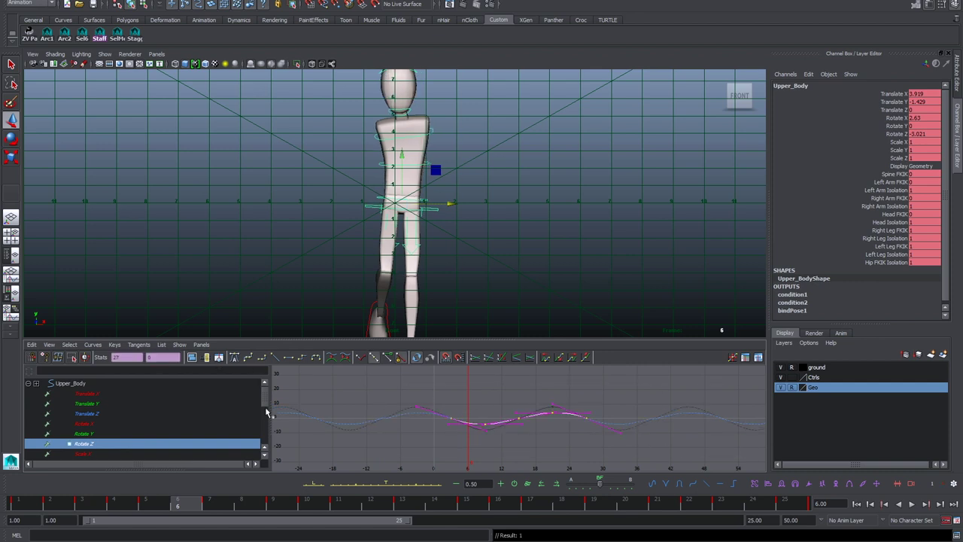
{"action": "right_click_drag", "start_coordinate": [470, 410], "coordinate": [597, 423], "text": "alt"}
{"action": "left_click", "coordinate": [620, 421]}
Step: Play and scrub the walk in the front view, first beside the curves and then maximized, to examine the body's side-to-side tilt
{"action": "left_click_drag", "start_coordinate": [28, 508], "coordinate": [853, 505]}
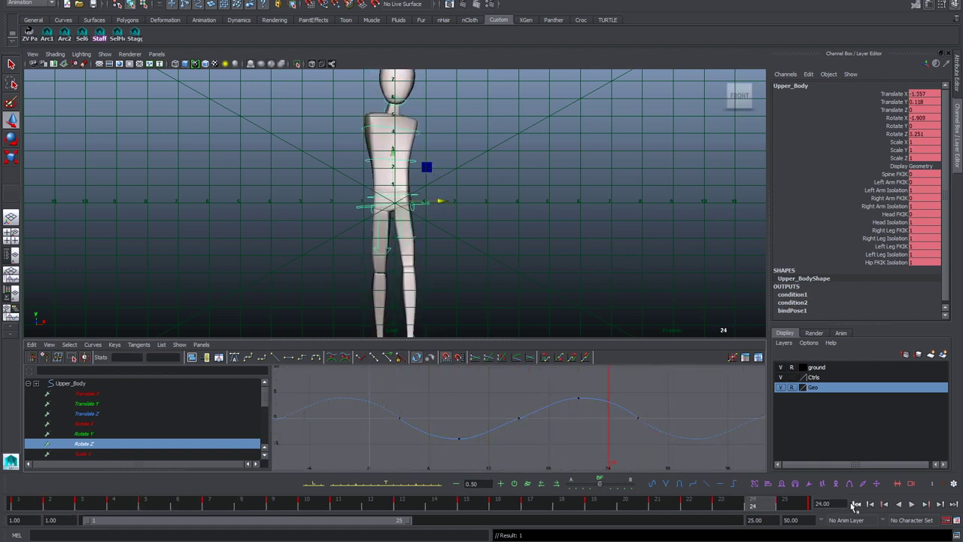
{"action": "left_click", "coordinate": [910, 506]}
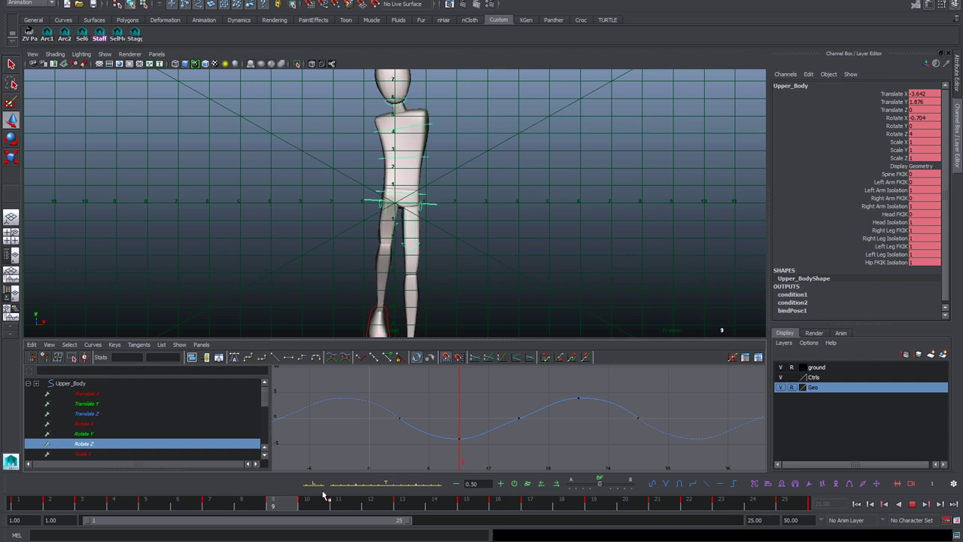
{"action": "key", "text": "Escape"}
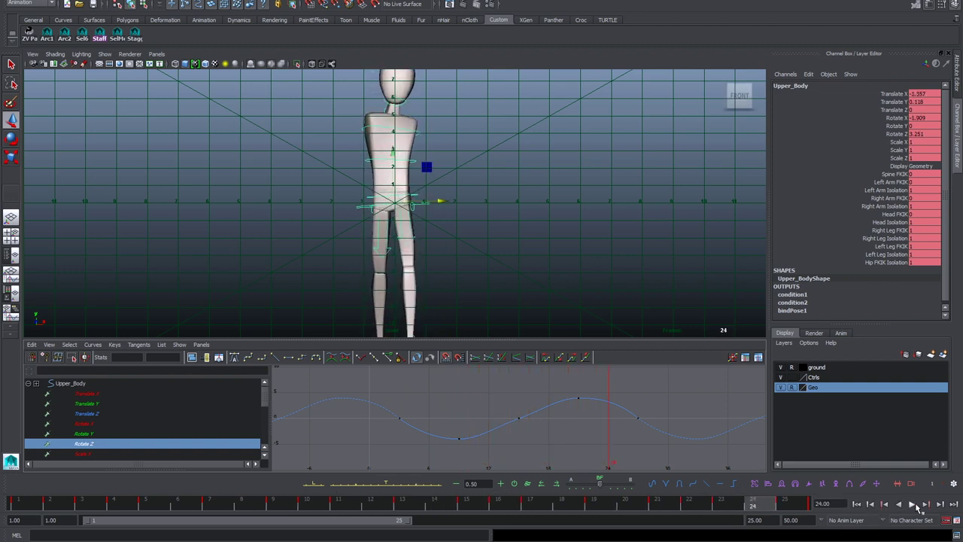
{"action": "left_click", "coordinate": [913, 505]}
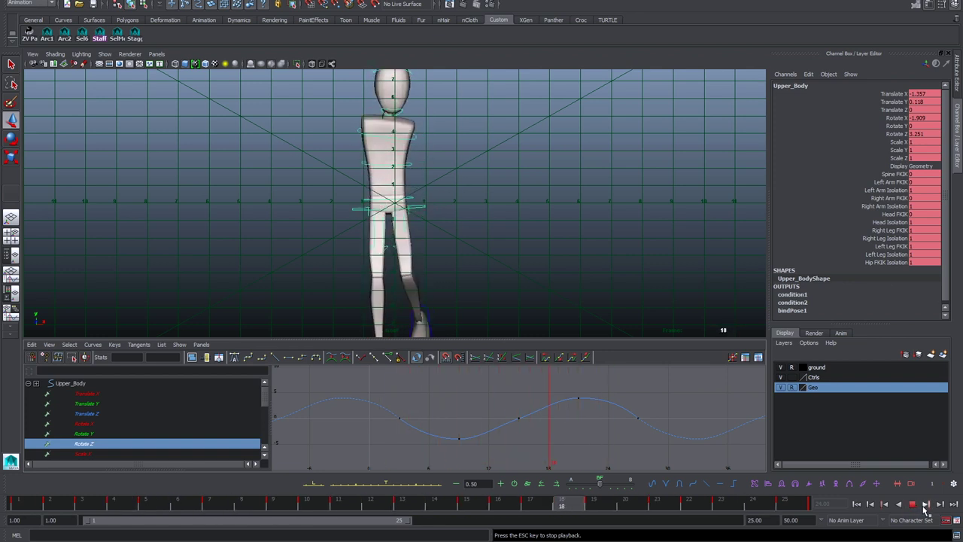
{"action": "left_click", "coordinate": [914, 507]}
{"action": "left_click", "coordinate": [38, 508]}
{"action": "mouse_move", "coordinate": [38, 508]}
{"action": "left_mouse_down"}
{"action": "mouse_move", "coordinate": [273, 493]}
{"action": "mouse_move", "coordinate": [256, 493]}
{"action": "left_mouse_up"}
{"action": "key", "text": "space"}
{"action": "middle_click_drag", "start_coordinate": [559, 323], "coordinate": [560, 325], "text": "alt"}
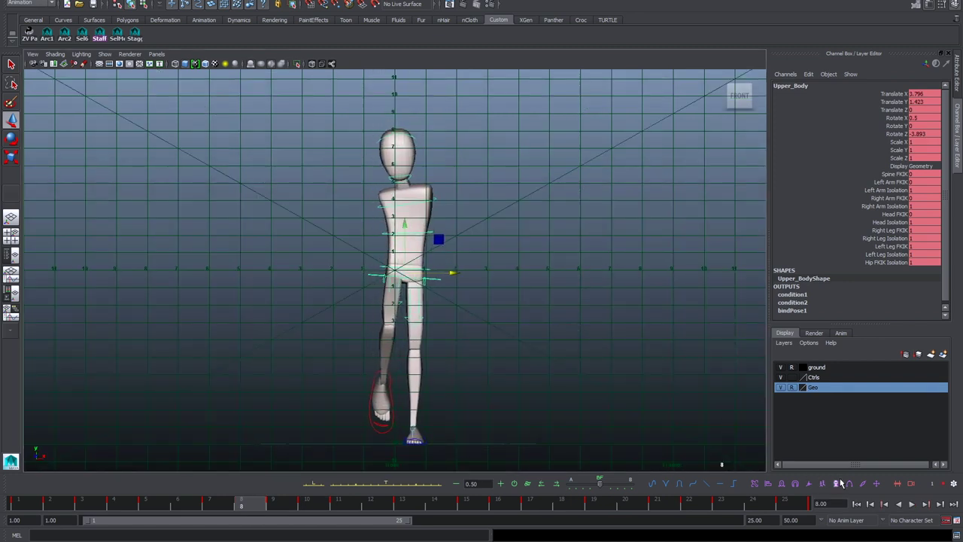
{"action": "left_click", "coordinate": [918, 508]}
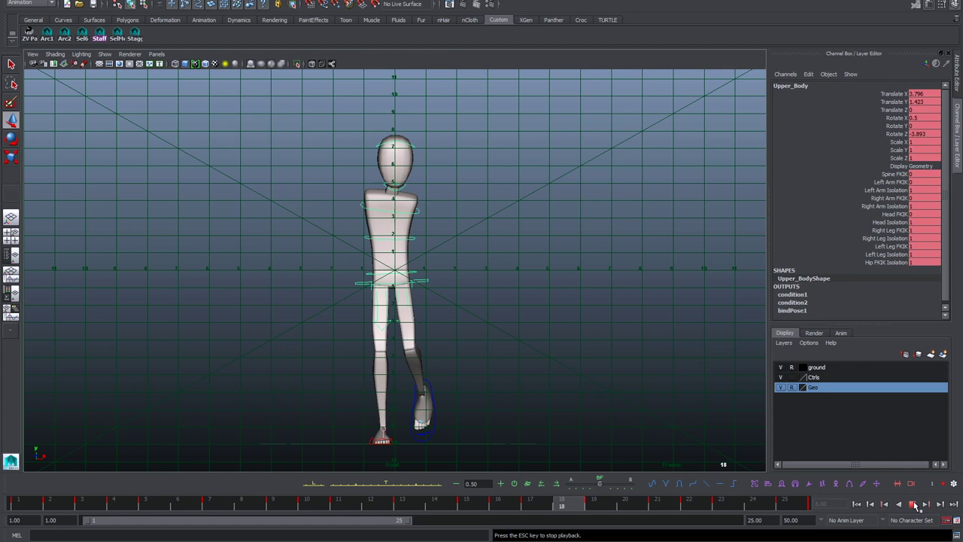
{"action": "left_click", "coordinate": [913, 505]}
Step: Select the Spine_Torso_FK and Spine_Middle_FK controls together at frame 8
{"action": "left_click", "coordinate": [431, 204]}
{"action": "left_click", "coordinate": [438, 243]}
{"action": "key", "text": "ctrl+z"}
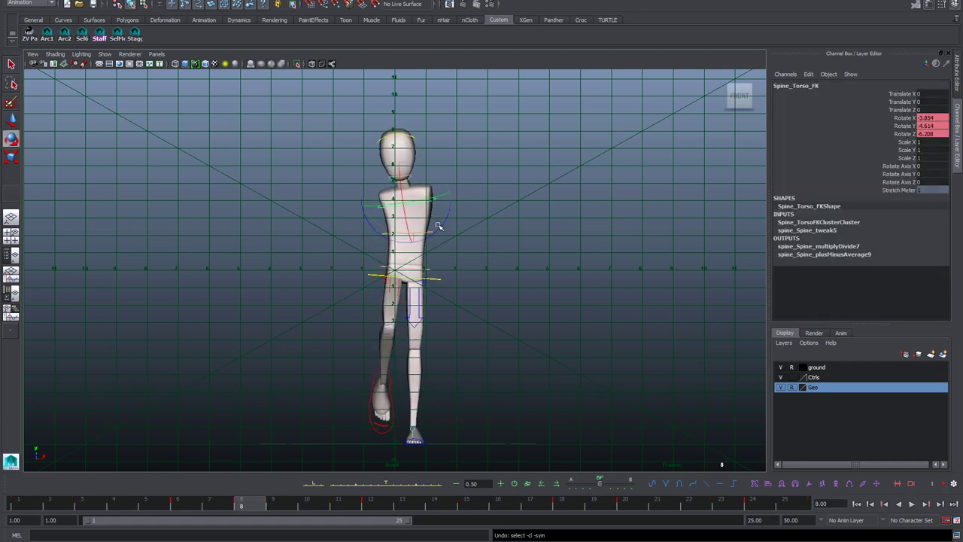
{"action": "key", "text": "ctrl+z"}
{"action": "key", "text": "q"}
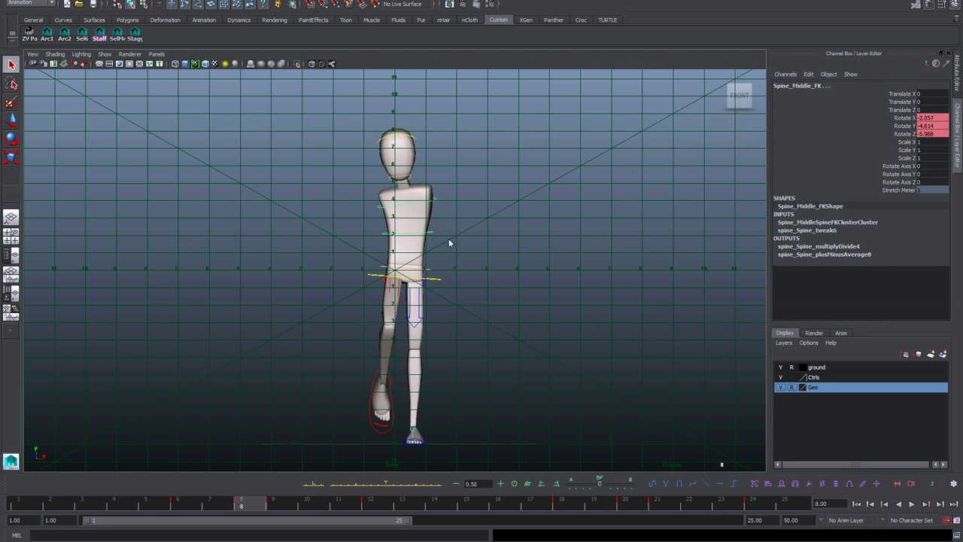
Step: Show only the Rotate Z curves of Spine_Torso_FK and Spine_Middle_FK in the Graph Editor below the front view
{"action": "key", "text": "space"}
{"action": "left_click", "coordinate": [108, 426]}
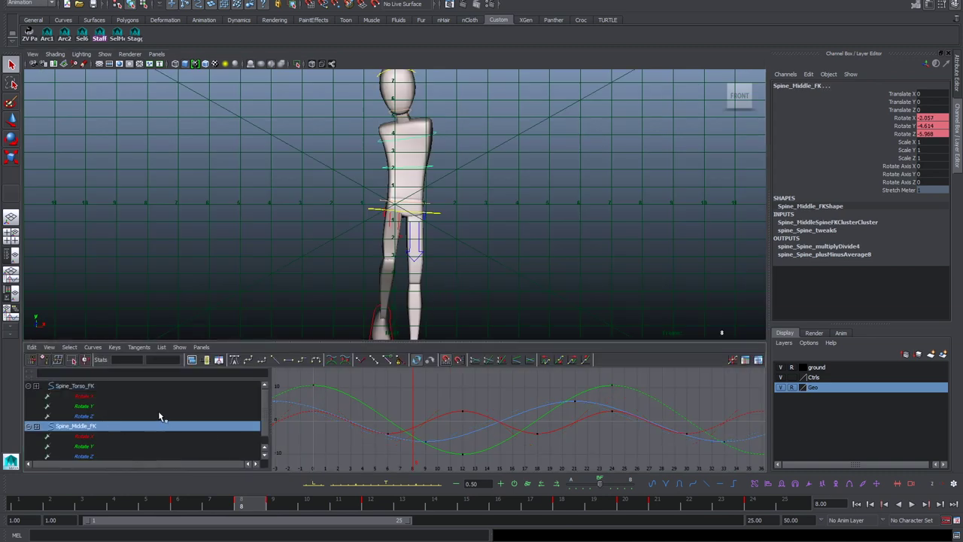
{"action": "left_click", "coordinate": [159, 415]}
{"action": "left_click_drag", "start_coordinate": [267, 414], "coordinate": [267, 423]}
{"action": "left_click", "coordinate": [159, 437], "text": "ctrl"}
{"action": "left_click", "coordinate": [157, 437], "text": "ctrl"}
{"action": "left_click", "coordinate": [173, 445], "text": "ctrl"}
{"action": "scroll", "coordinate": [537, 414], "scroll_direction": "down", "scroll_amount": 3}
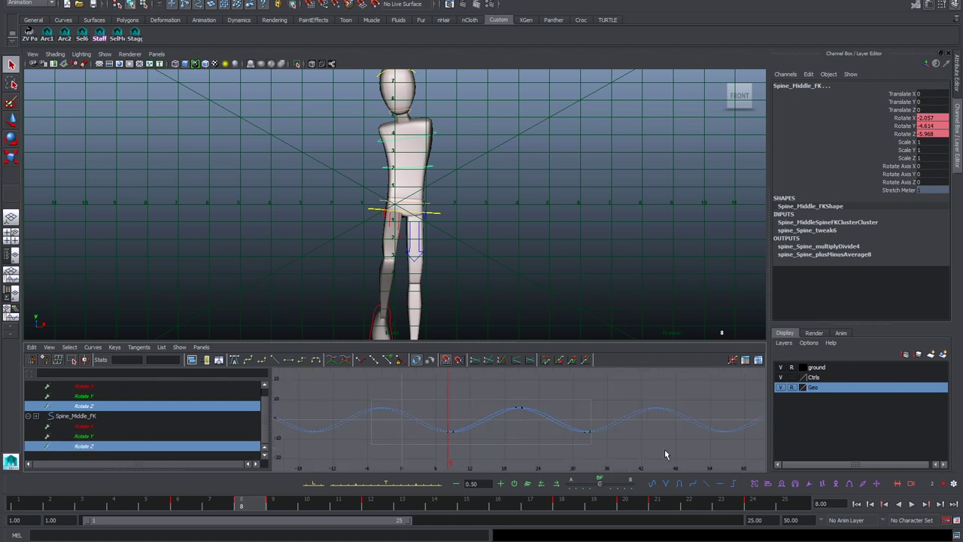
Step: Halve the values of all Rotate Z keys on both spine controls with /=2
{"action": "left_click_drag", "start_coordinate": [607, 450], "coordinate": [441, 398]}
{"action": "key", "text": "e"}
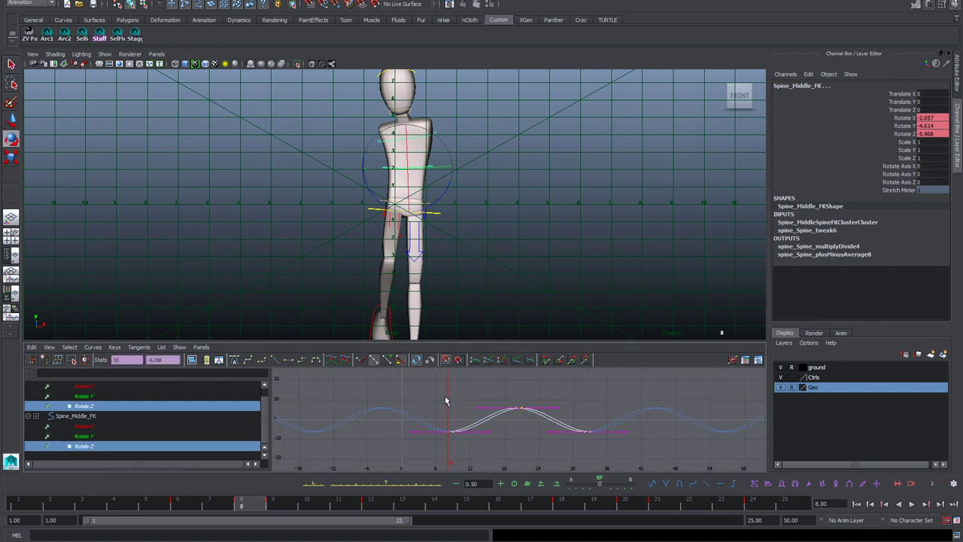
{"action": "left_click", "coordinate": [150, 360]}
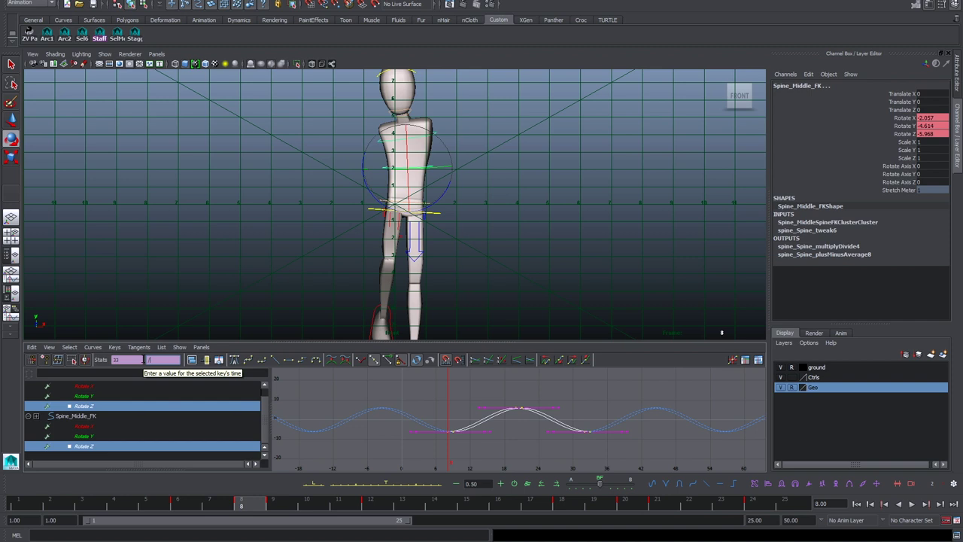
{"action": "type", "text": "/=2"}
{"action": "key", "text": "Return"}
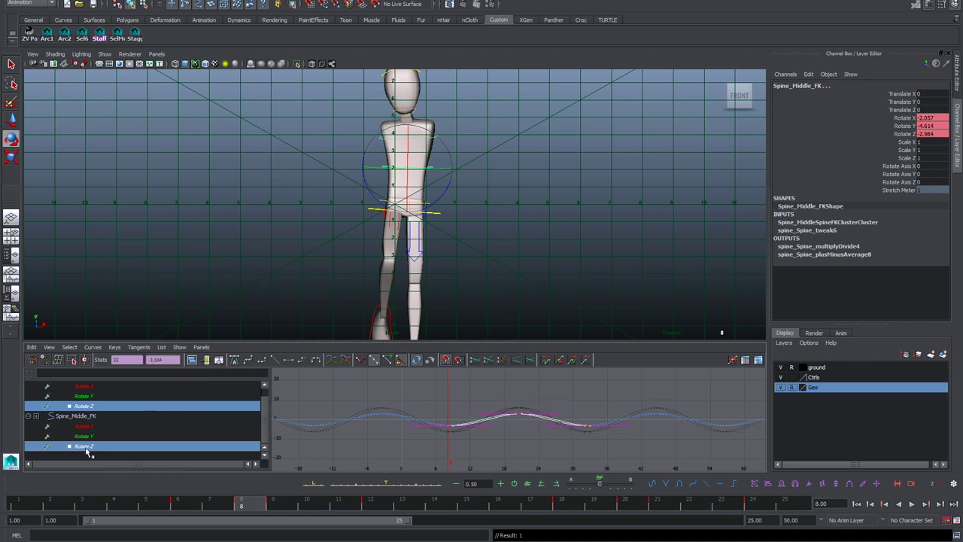
Step: Deselect the controls and play the walk from frame 1 in the maximized front view to check the spine's side tilt
{"action": "left_click", "coordinate": [27, 506]}
{"action": "left_click", "coordinate": [526, 197]}
{"action": "key", "text": "space"}
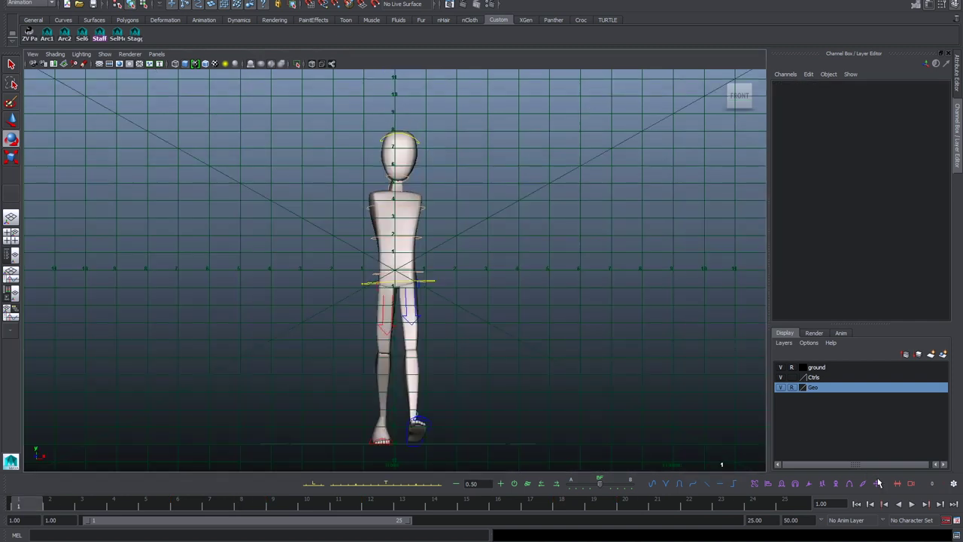
{"action": "left_click", "coordinate": [914, 504]}
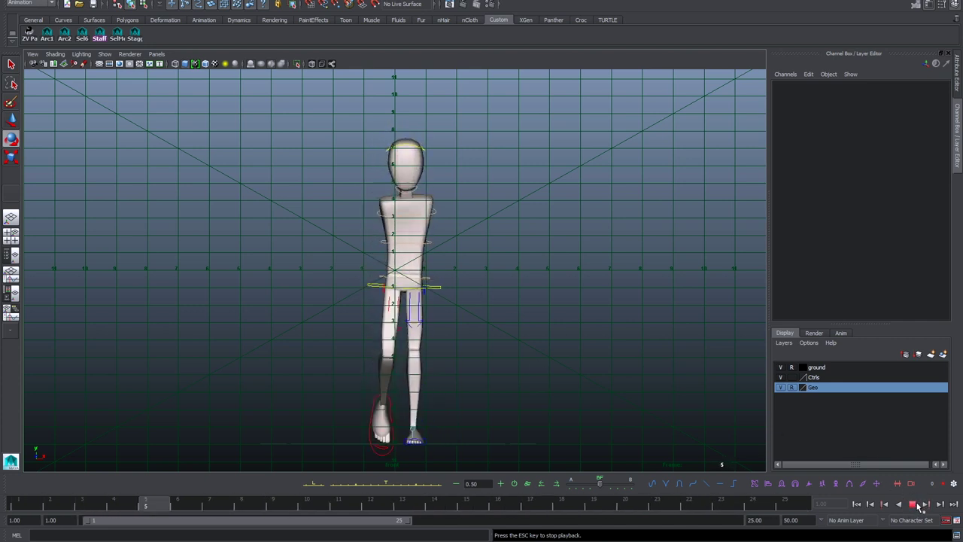
{"action": "key", "text": "Escape"}
Step: Select the Head_Neck and Head_FK controls and bring the Graph Editor back below the front view
{"action": "left_click", "coordinate": [405, 184]}
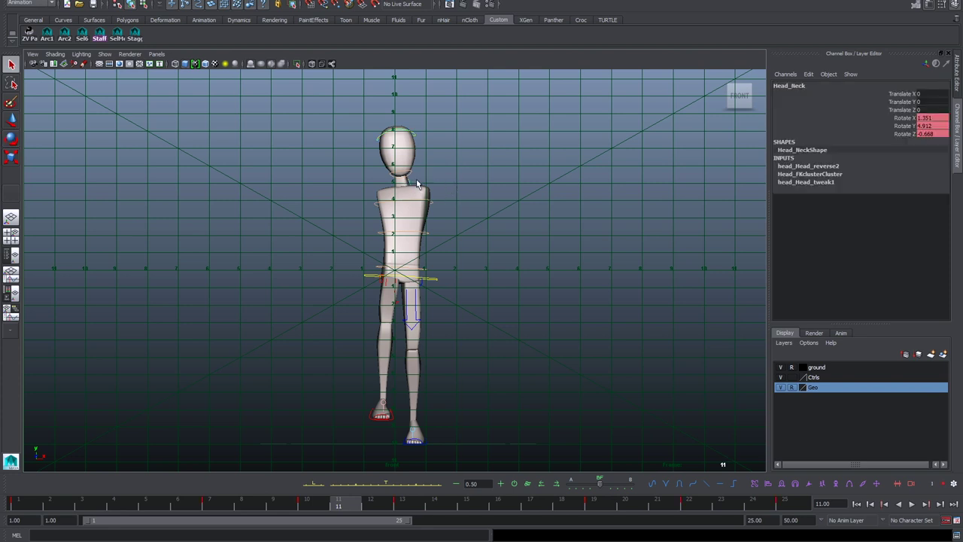
{"action": "left_click", "coordinate": [413, 138]}
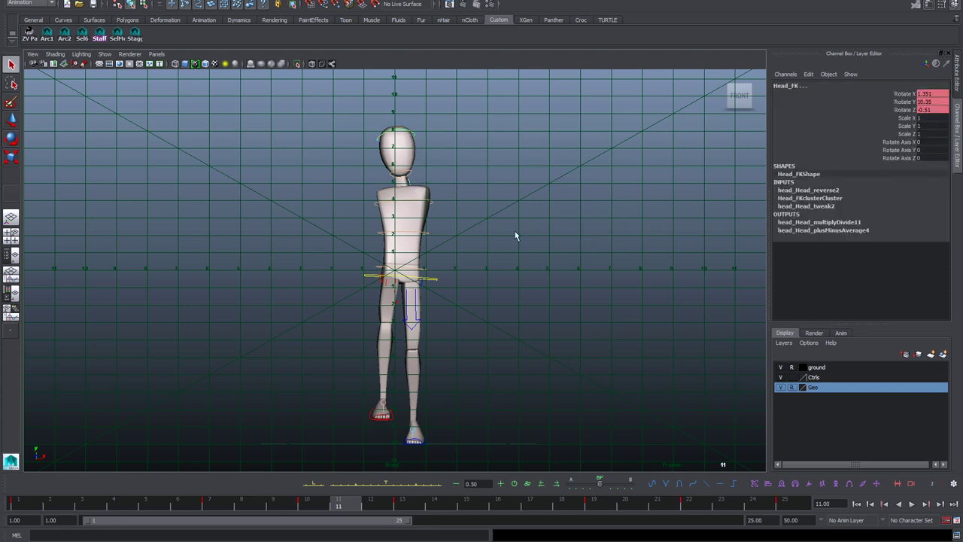
{"action": "left_click", "coordinate": [418, 188]}
{"action": "left_click", "coordinate": [412, 185]}
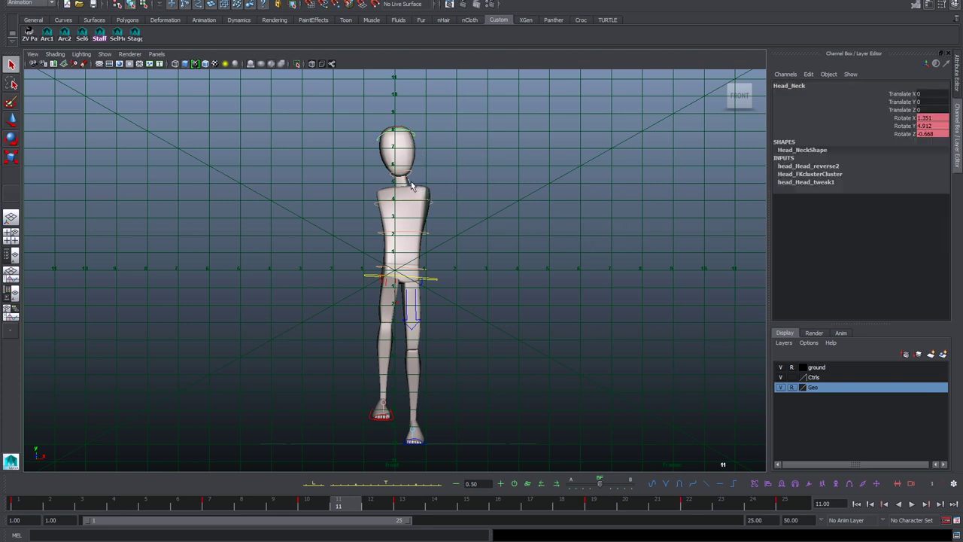
{"action": "left_click", "coordinate": [418, 140]}
{"action": "key", "text": "space"}
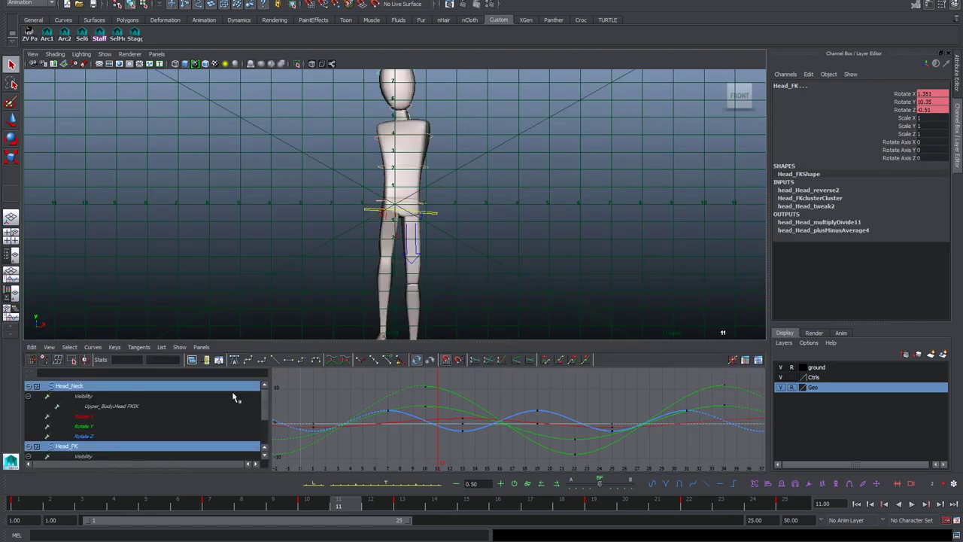
Step: Isolate the Rotate Z curves of Head_Neck and Head_FK to examine the head's side tilt
{"action": "scroll", "coordinate": [267, 410], "scroll_direction": "down", "scroll_amount": 1}
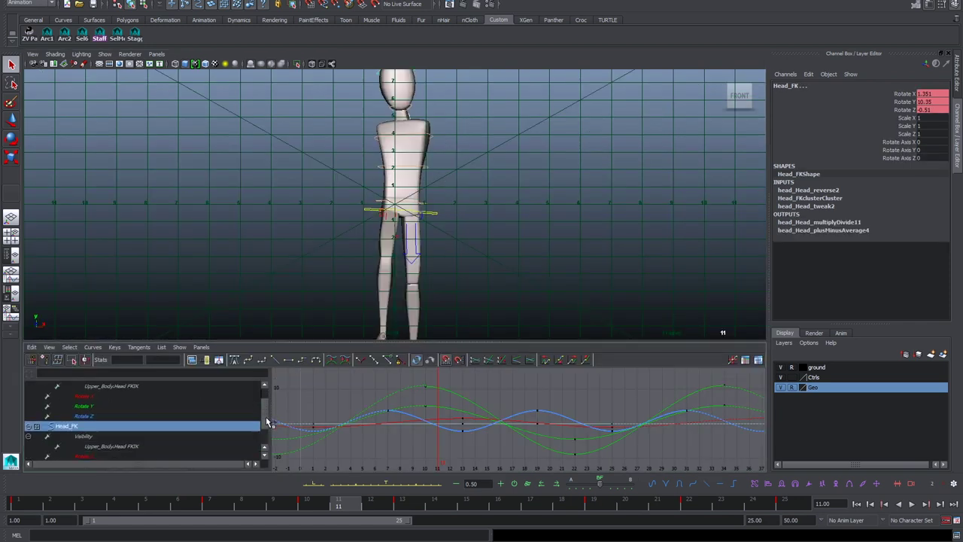
{"action": "left_click", "coordinate": [156, 408]}
{"action": "left_click", "coordinate": [225, 416]}
{"action": "scroll", "coordinate": [264, 416], "scroll_direction": "down", "scroll_amount": 1}
{"action": "left_click", "coordinate": [185, 445], "text": "ctrl"}
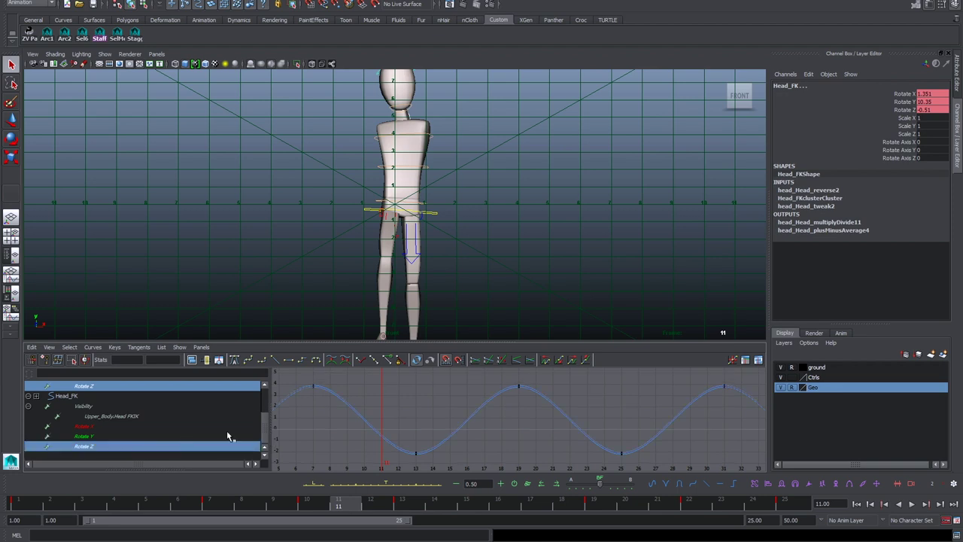
Step: Halve the values of all Rotate Y keys on Head_Neck and Head_FK with /=2, keeping the head controls selected
{"action": "key", "text": "e"}
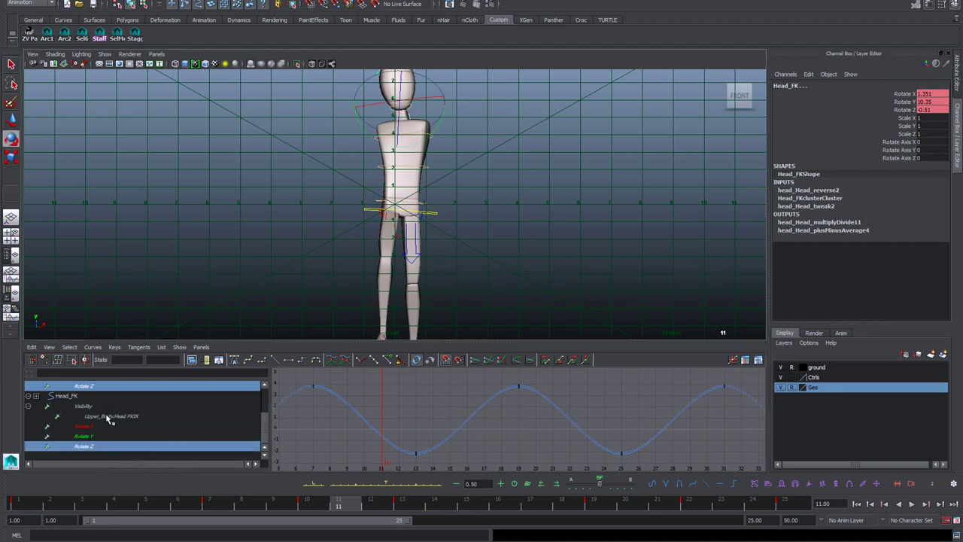
{"action": "left_click", "coordinate": [254, 435]}
{"action": "left_click_drag", "start_coordinate": [265, 430], "coordinate": [266, 395]}
{"action": "left_click", "coordinate": [123, 426]}
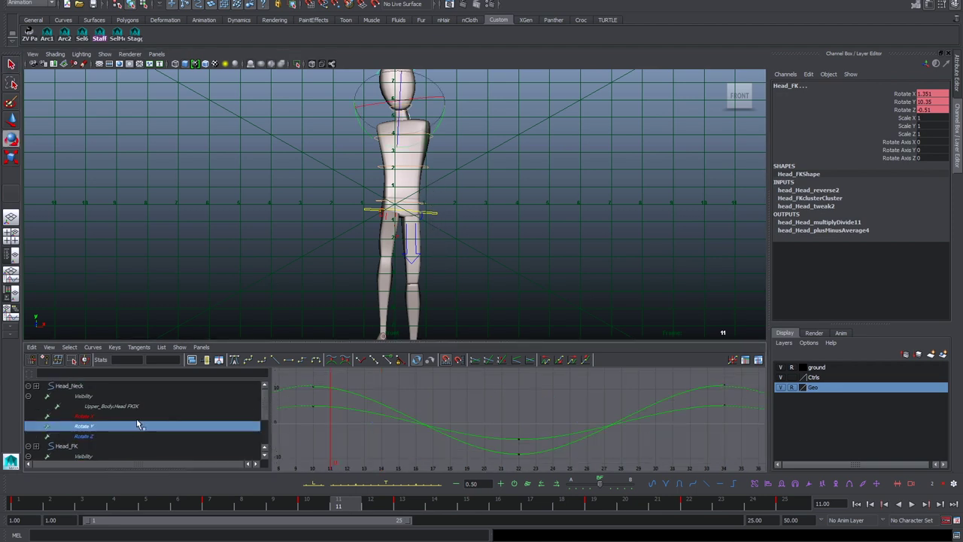
{"action": "left_click", "coordinate": [541, 429]}
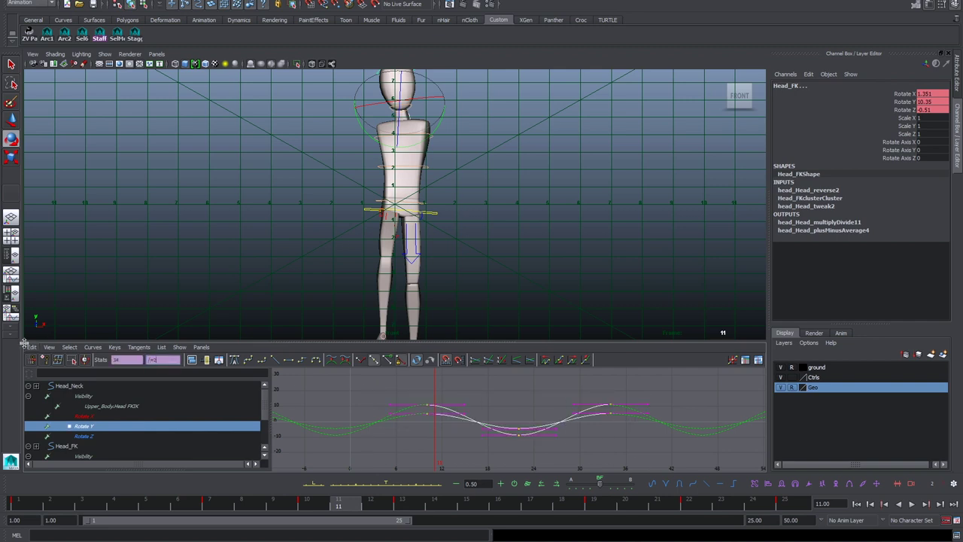
{"action": "key", "text": "Return"}
{"action": "left_click", "coordinate": [516, 236]}
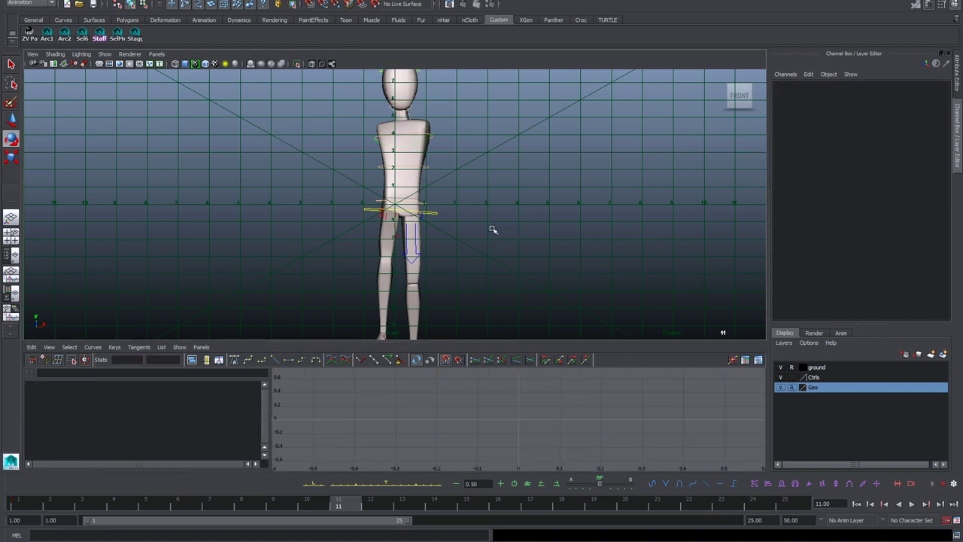
{"action": "key", "text": "ctrl+z"}
Step: Play and scrub the walk in the maximized front view, and play it in the right view, to examine head and spine motion
{"action": "key", "text": "space"}
{"action": "key", "text": "alt+v"}
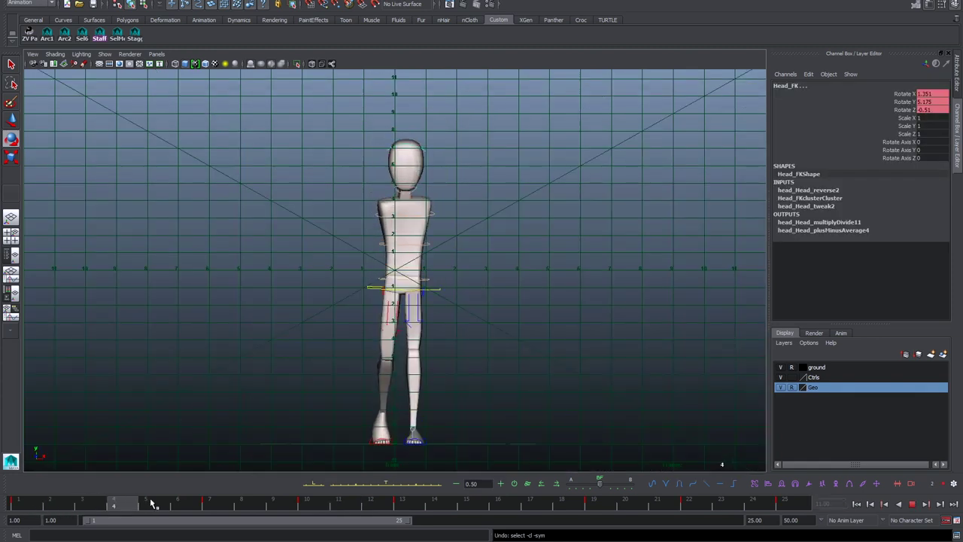
{"action": "key", "text": "alt+v"}
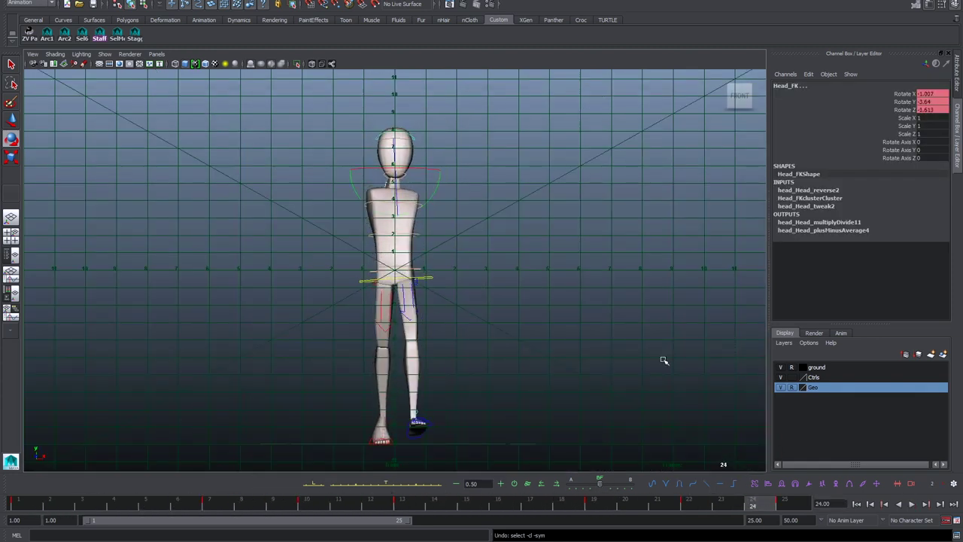
{"action": "left_click", "coordinate": [918, 504]}
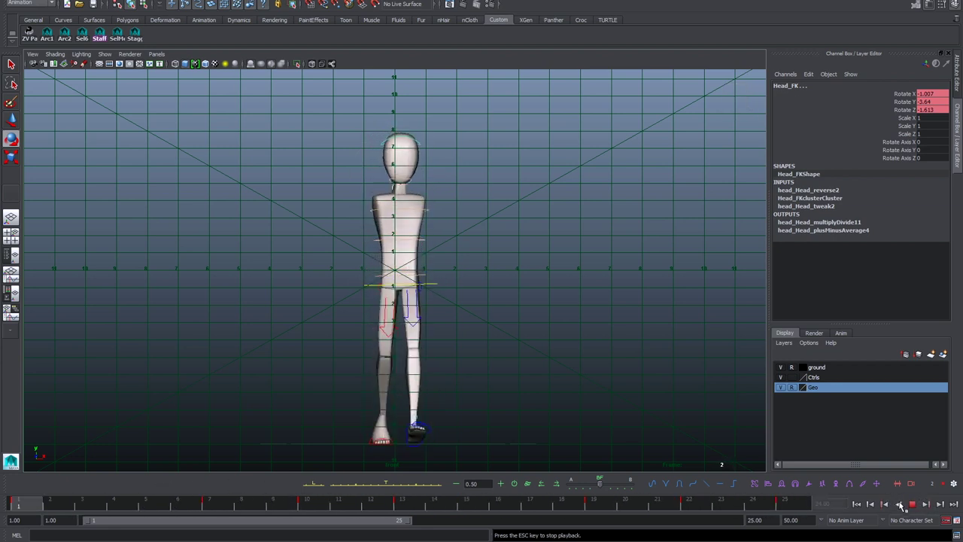
{"action": "left_click", "coordinate": [331, 499]}
{"action": "left_click_drag", "start_coordinate": [36, 503], "coordinate": [75, 503]}
{"action": "left_click", "coordinate": [912, 505]}
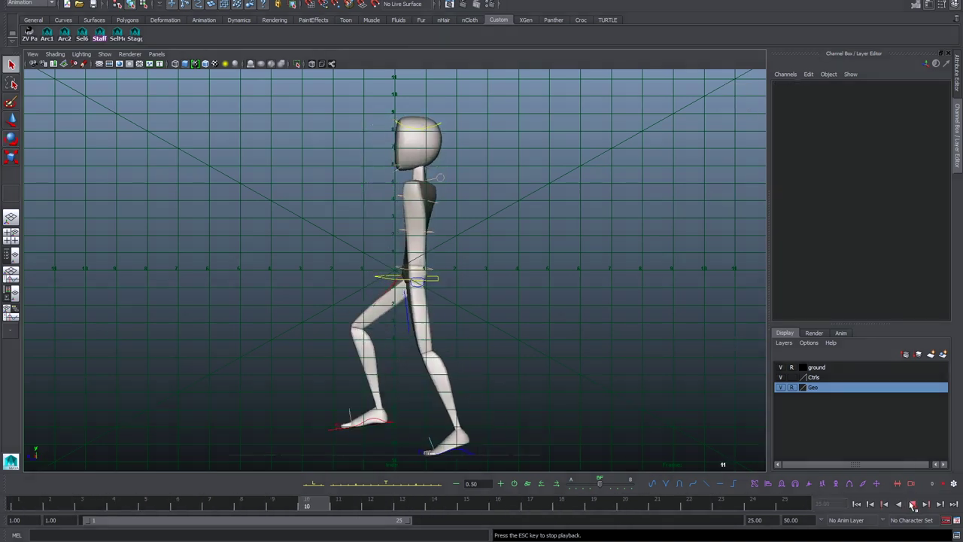
{"action": "left_click", "coordinate": [911, 504]}
Step: Select Spine_Torso_FK and Spine_Middle_FK and show only their Rotate X curves in the Graph Editor below the right view
{"action": "left_click", "coordinate": [399, 200]}
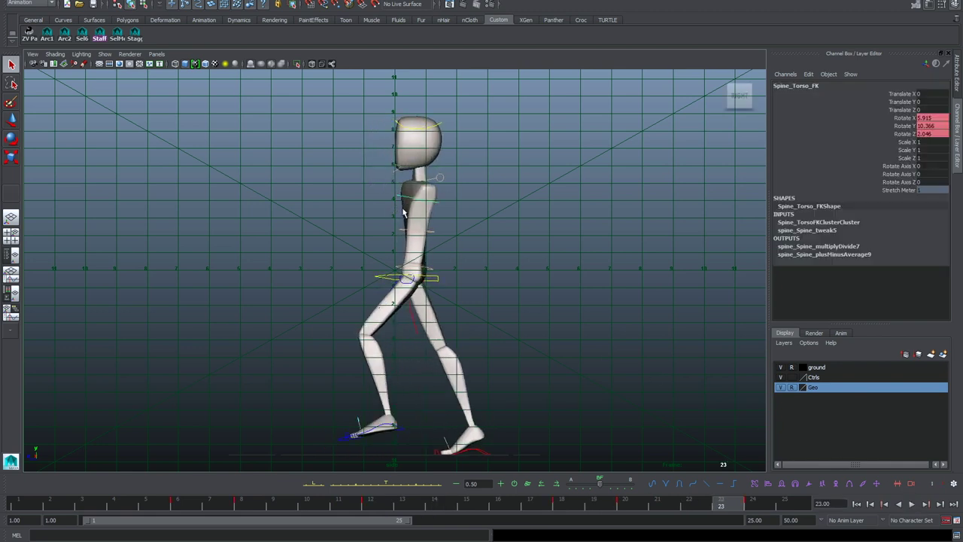
{"action": "key", "text": "space"}
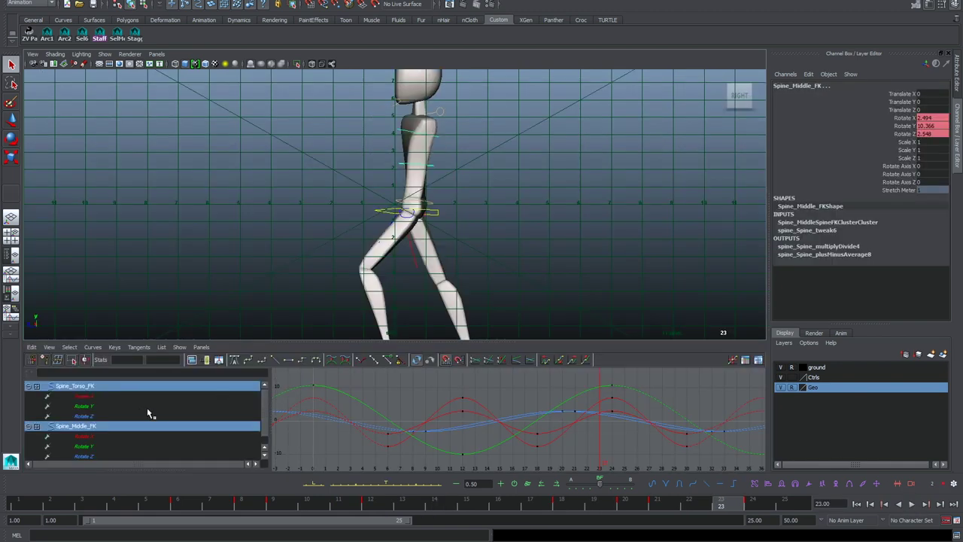
{"action": "left_click", "coordinate": [146, 397]}
{"action": "left_click", "coordinate": [118, 437], "text": "ctrl"}
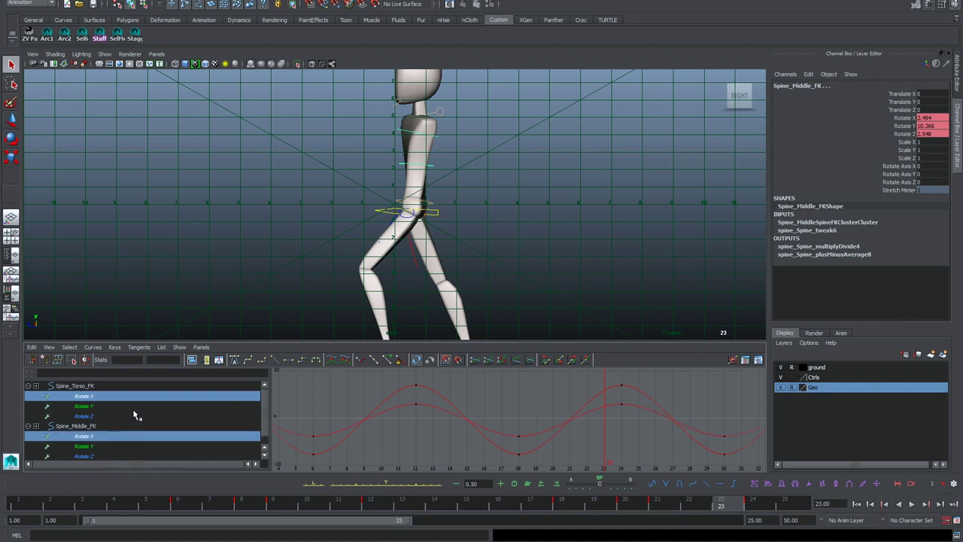
Step: Halve the values of all spine Rotate X keys with /=2, then maximize the right view with nothing selected
{"action": "left_click_drag", "start_coordinate": [417, 392], "coordinate": [625, 444]}
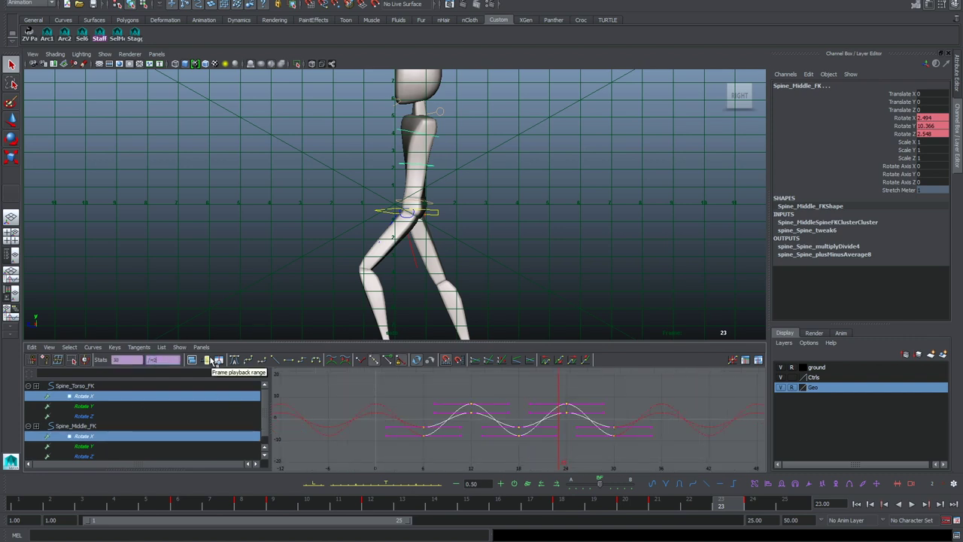
{"action": "key", "text": "Return"}
{"action": "left_click", "coordinate": [506, 257]}
{"action": "key", "text": "ctrl+z"}
{"action": "key", "text": "space"}
{"action": "left_click", "coordinate": [561, 277]}
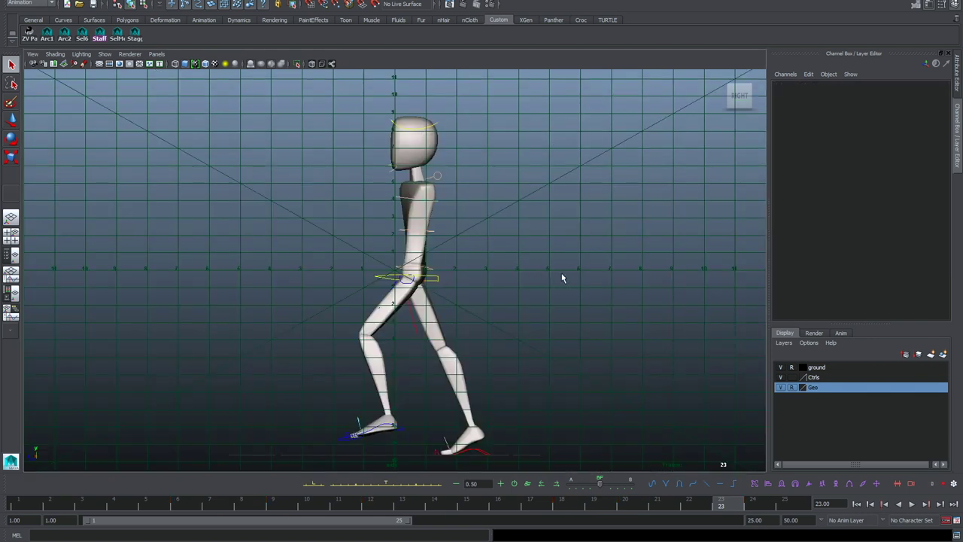
Step: Play the walk in the right view, stop it and scrub back to frame 1 to examine the toned-down body motion
{"action": "left_click", "coordinate": [912, 505]}
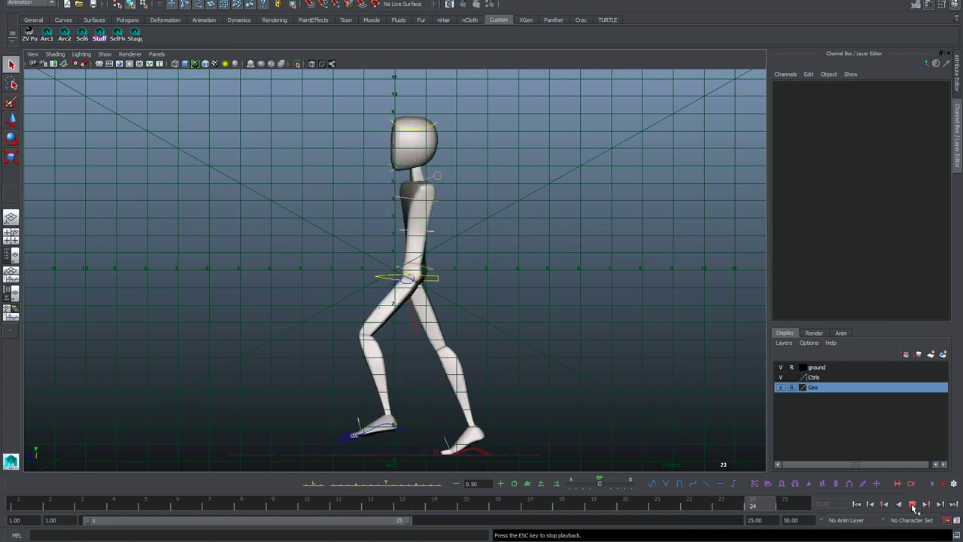
{"action": "left_click", "coordinate": [914, 505]}
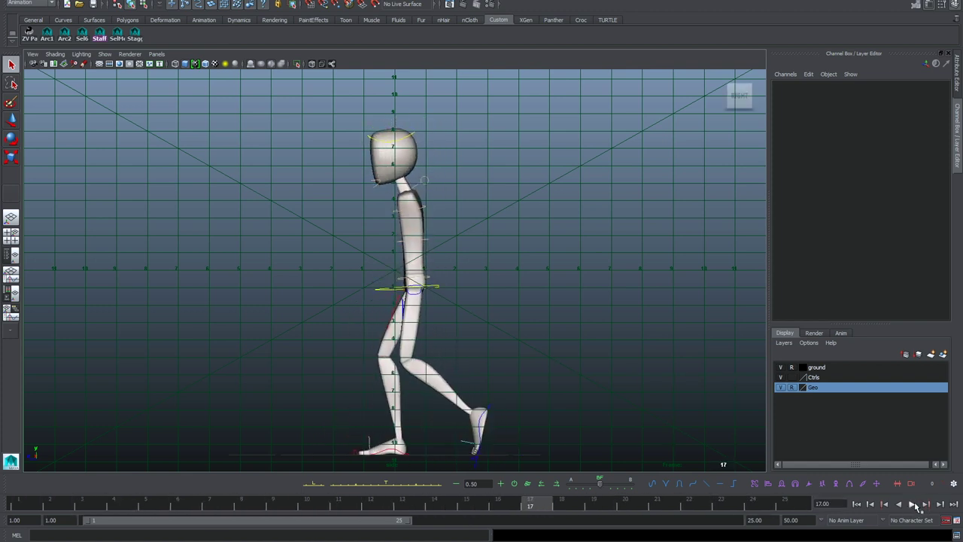
{"action": "left_click_drag", "start_coordinate": [542, 510], "coordinate": [3, 493]}
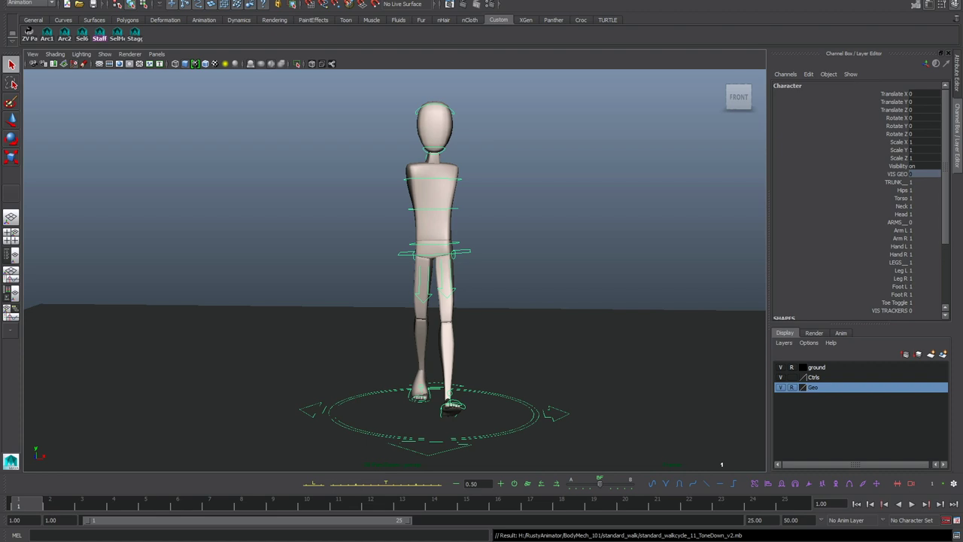
Step: Make the rig's arms visible through the Character control's ARMS__ attribute, then clear the selection
{"action": "left_click", "coordinate": [473, 341]}
{"action": "left_click", "coordinate": [483, 389]}
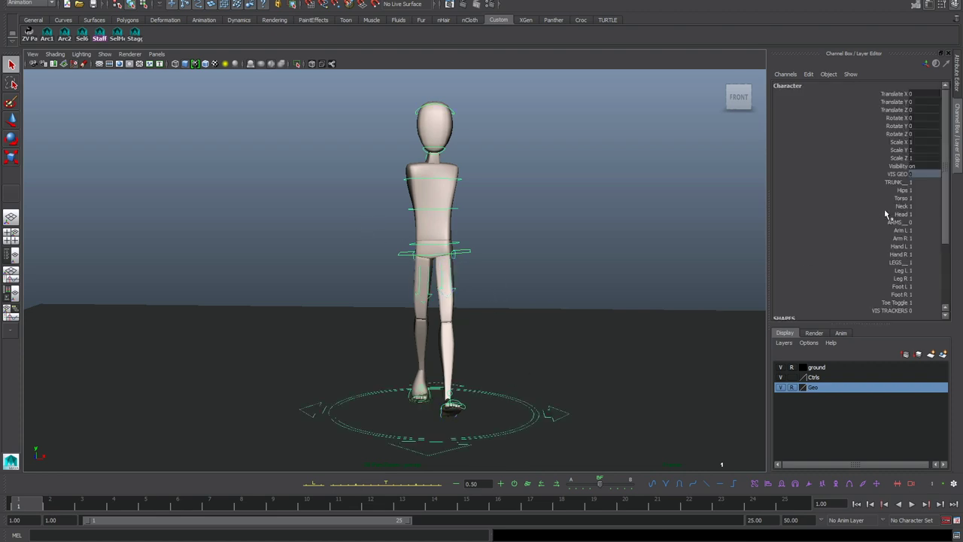
{"action": "left_click", "coordinate": [898, 222]}
{"action": "middle_click_drag", "start_coordinate": [702, 273], "coordinate": [721, 279]}
{"action": "left_click", "coordinate": [542, 218]}
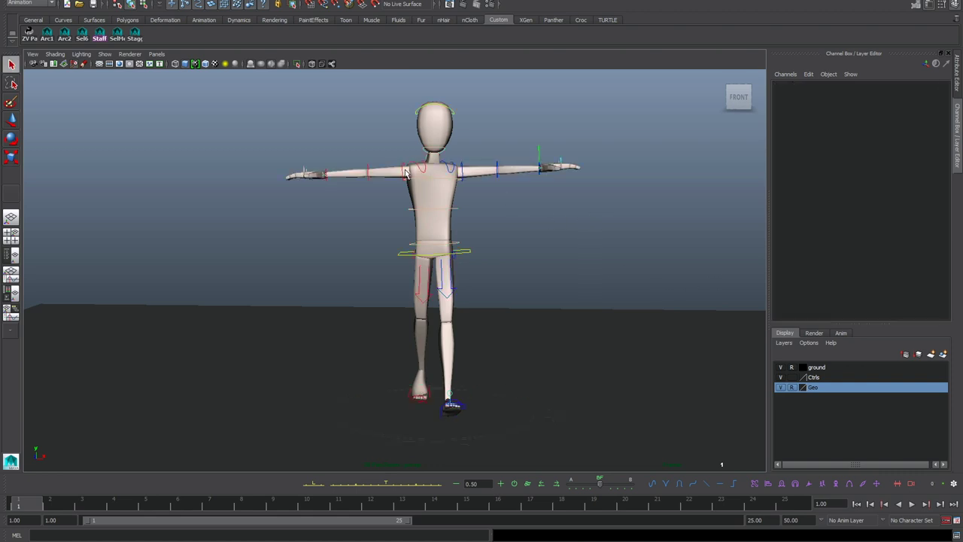
{"action": "left_click", "coordinate": [405, 174]}
{"action": "key", "text": "e"}
{"action": "left_click_drag", "start_coordinate": [444, 145], "coordinate": [397, 174]}
{"action": "key", "text": "ctrl+z"}
{"action": "key", "text": "q"}
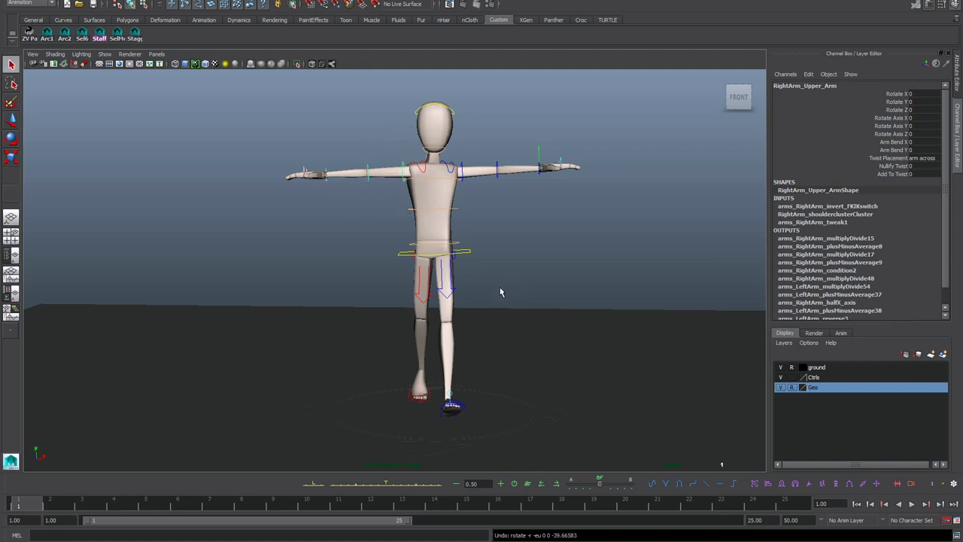
{"action": "left_click_drag", "start_coordinate": [430, 202], "coordinate": [447, 184], "text": "alt"}
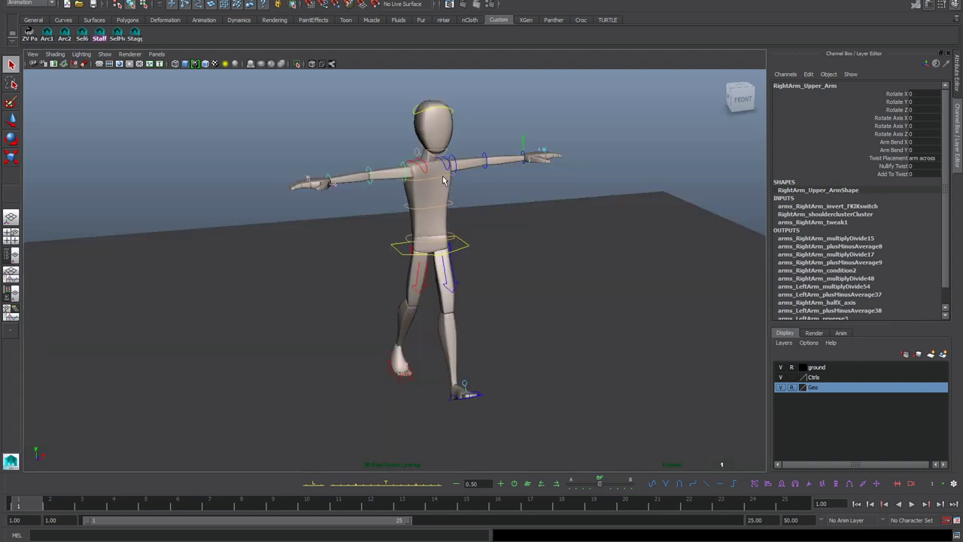
{"action": "left_click", "coordinate": [445, 180]}
{"action": "key", "text": "e"}
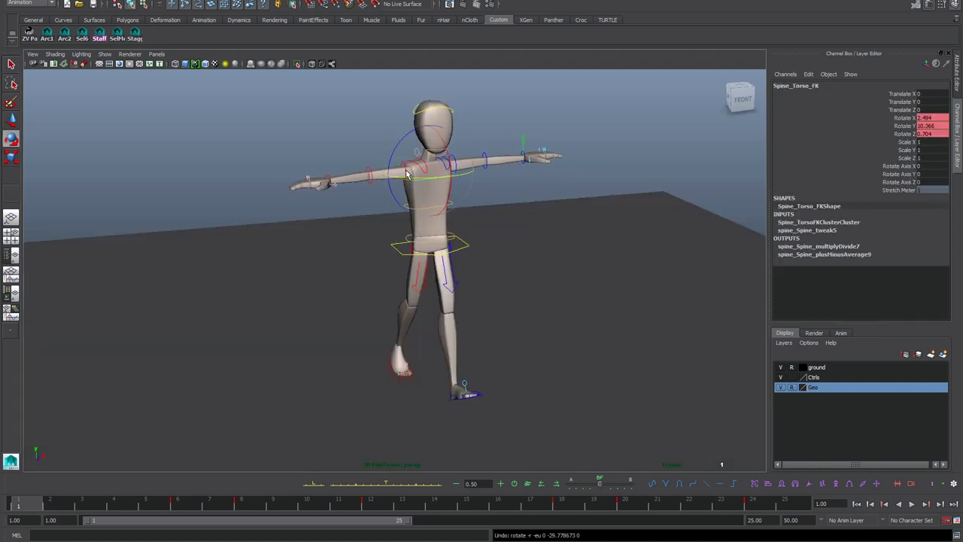
{"action": "key", "text": "q"}
Step: At frame 4, rotate RightArm_Upper_Arm down beside the body to Rotate Z -87.374 and show the Graph Editor below the view
{"action": "left_click", "coordinate": [420, 185]}
{"action": "key", "text": "e"}
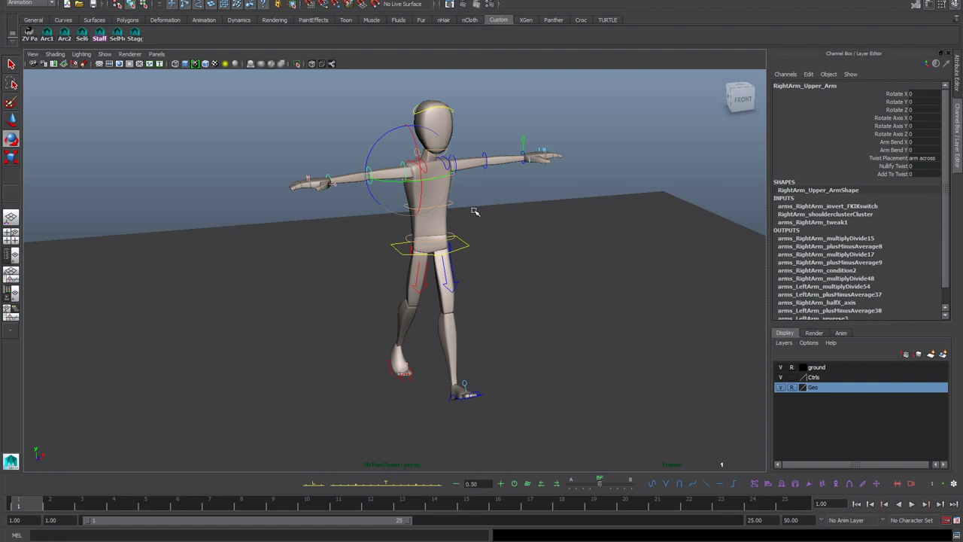
{"action": "left_click", "coordinate": [125, 502]}
{"action": "left_click_drag", "start_coordinate": [449, 367], "coordinate": [587, 374], "text": "alt"}
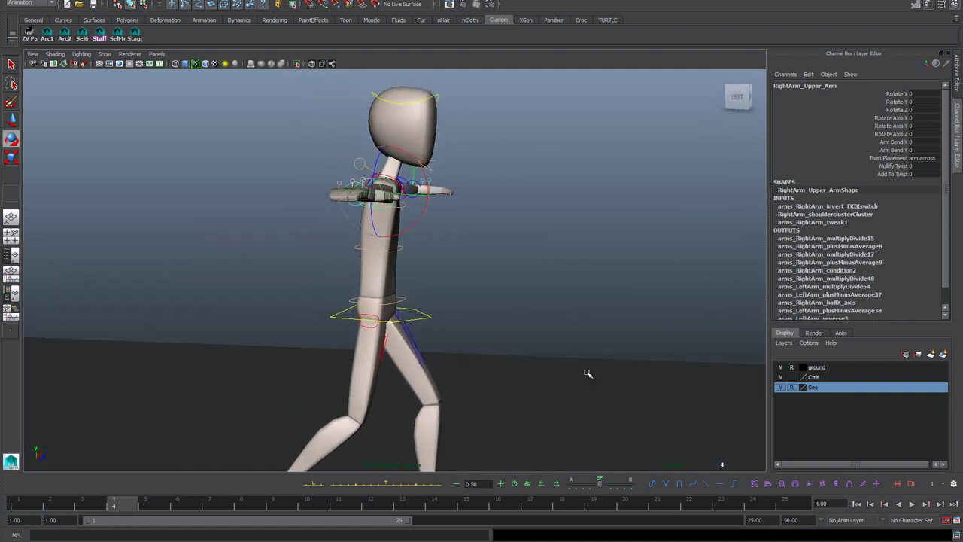
{"action": "left_click_drag", "start_coordinate": [380, 155], "coordinate": [367, 177]}
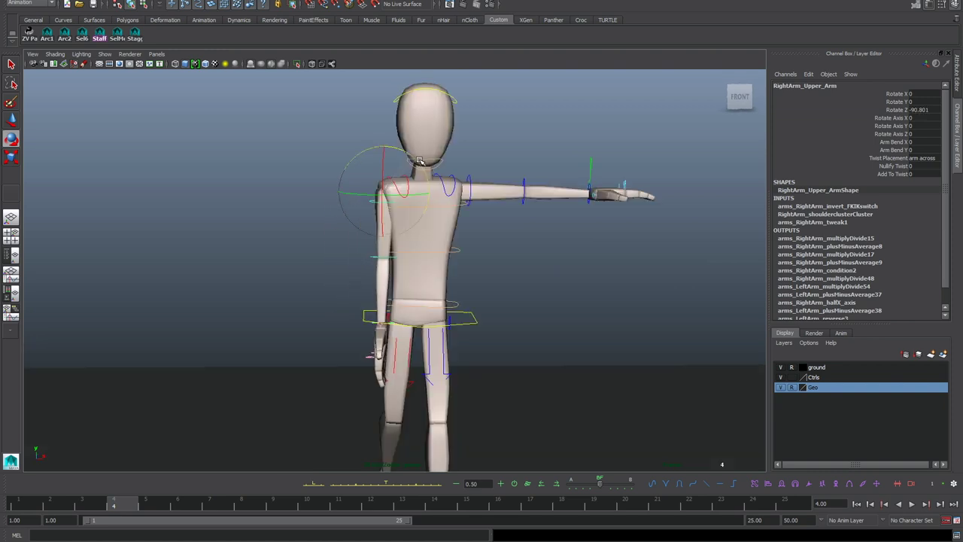
{"action": "left_click_drag", "start_coordinate": [421, 162], "coordinate": [420, 161]}
{"action": "left_click_drag", "start_coordinate": [511, 200], "coordinate": [539, 191], "text": "alt"}
{"action": "key", "text": "space"}
{"action": "key", "text": "ctrl+z"}
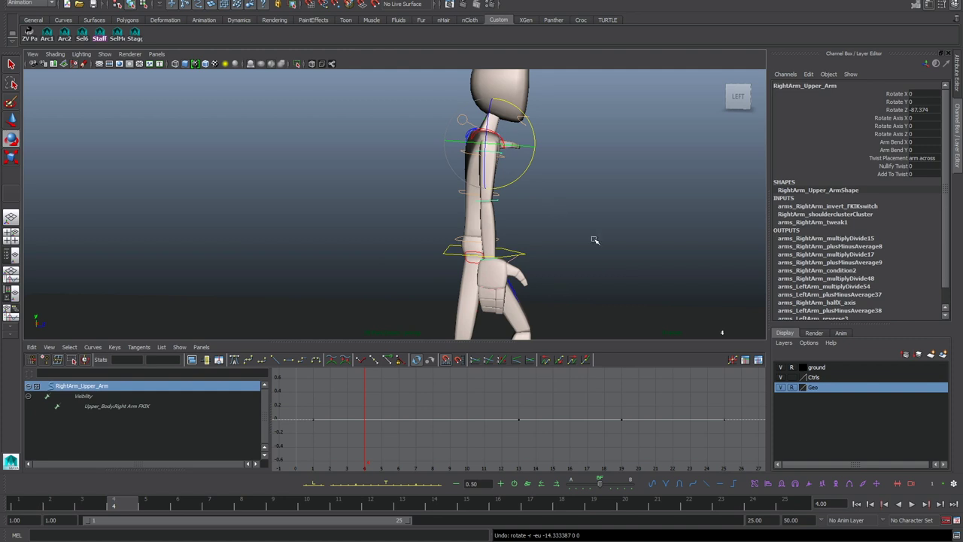
Step: Swing the right upper arm forward with Rotate X at -16 and key only that channel at frame 4
{"action": "middle_click_drag", "start_coordinate": [554, 214], "coordinate": [524, 204], "text": "alt"}
{"action": "right_click_drag", "start_coordinate": [524, 205], "coordinate": [489, 218], "text": "alt"}
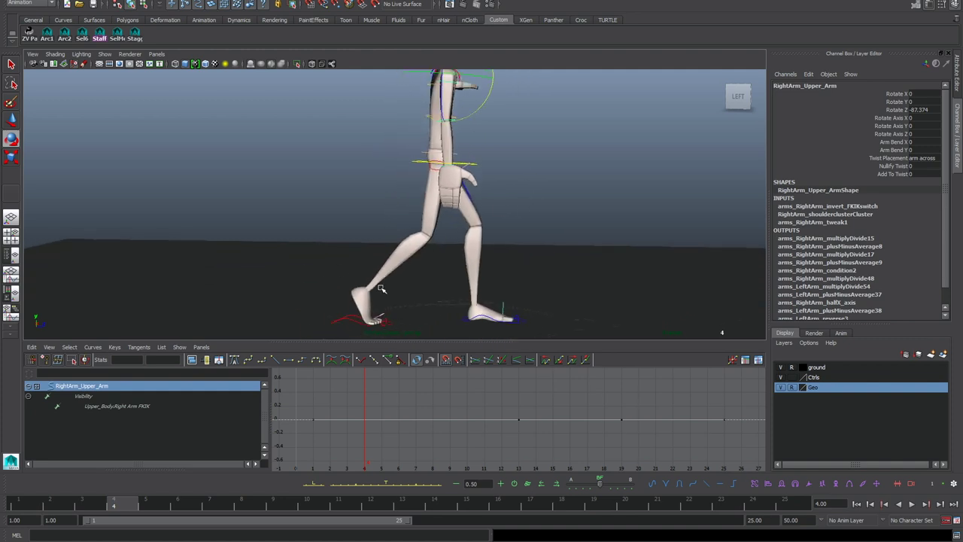
{"action": "middle_click_drag", "start_coordinate": [521, 318], "coordinate": [522, 369], "text": "alt"}
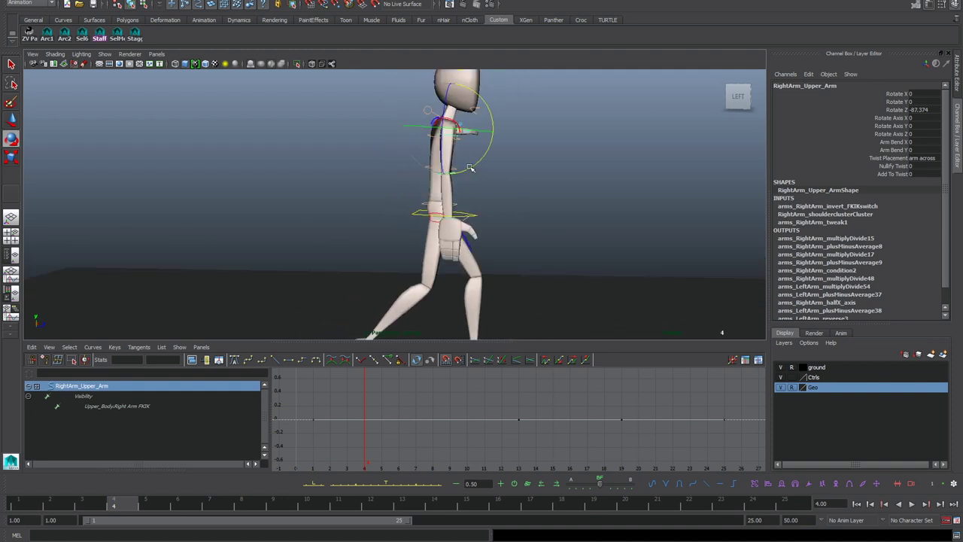
{"action": "left_click_drag", "start_coordinate": [472, 166], "coordinate": [486, 155]}
{"action": "mouse_move", "coordinate": [531, 219]}
{"action": "left_mouse_down", "text": "alt"}
{"action": "mouse_move", "coordinate": [439, 233]}
{"action": "mouse_move", "coordinate": [533, 232]}
{"action": "mouse_move", "coordinate": [519, 220]}
{"action": "left_mouse_up", "text": "alt"}
{"action": "mouse_move", "coordinate": [493, 131]}
{"action": "left_mouse_down"}
{"action": "mouse_move", "coordinate": [486, 135]}
{"action": "mouse_move", "coordinate": [511, 129]}
{"action": "left_mouse_up"}
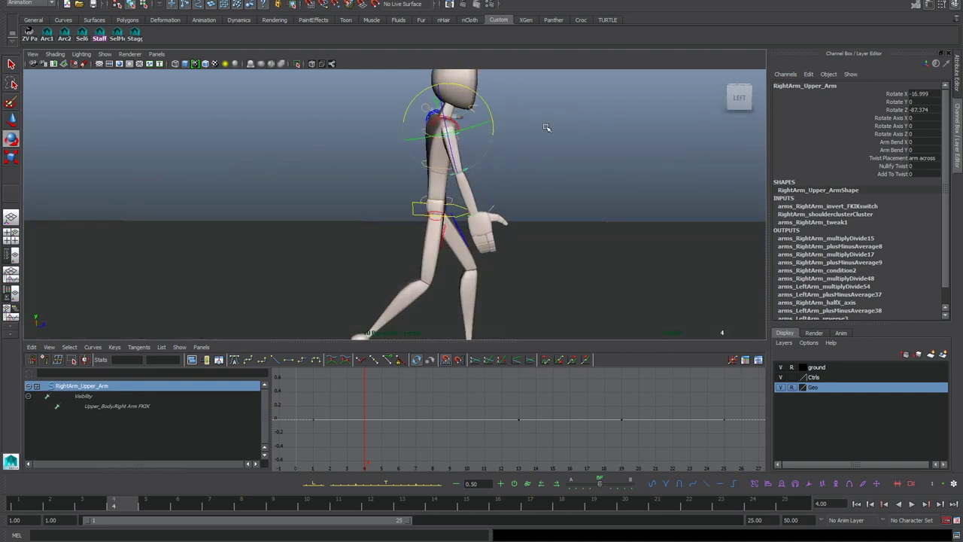
{"action": "left_click", "coordinate": [920, 95]}
{"action": "type", "text": "-16"}
{"action": "key", "text": "Return"}
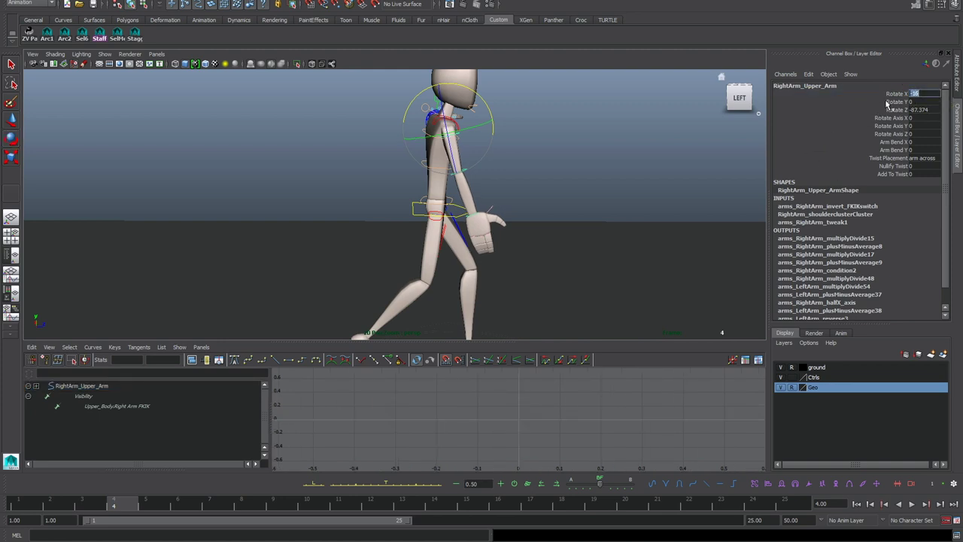
{"action": "left_click", "coordinate": [897, 94]}
{"action": "right_click", "coordinate": [898, 94]}
{"action": "left_click", "coordinate": [908, 105]}
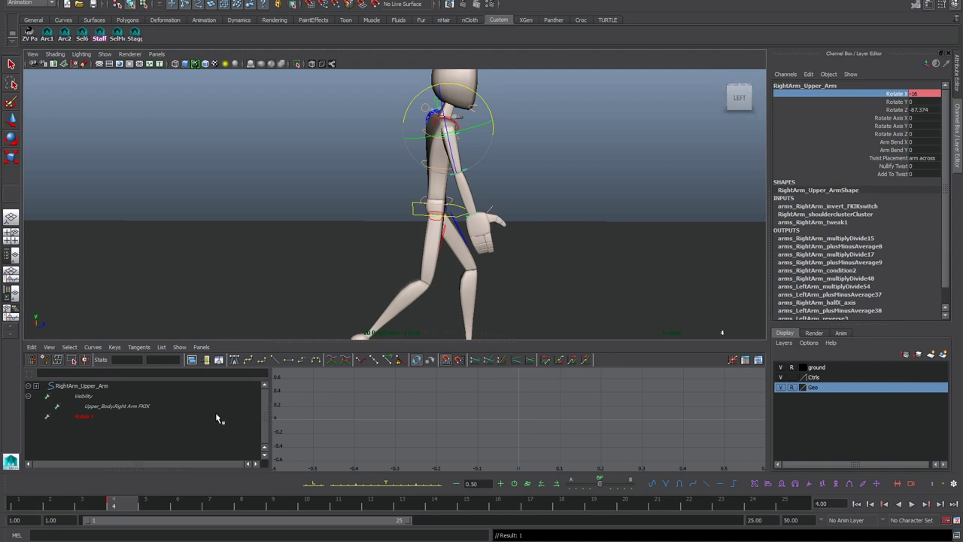
Step: Copy the right upper arm's Rotate X key from frame 4 to frame 16 and flip between the two keys
{"action": "key", "text": "alt+v"}
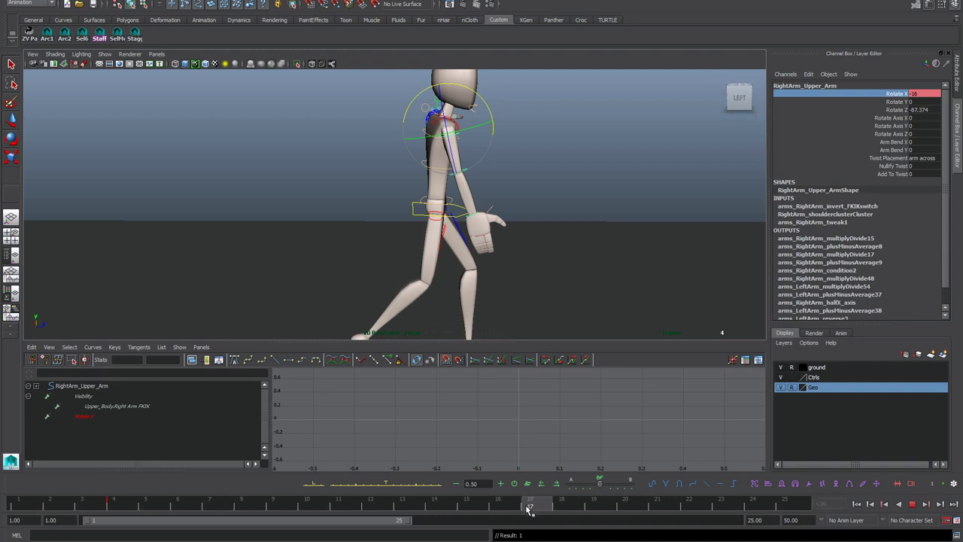
{"action": "left_click_drag", "start_coordinate": [133, 506], "coordinate": [491, 509]}
{"action": "right_click", "coordinate": [898, 93]}
{"action": "left_click", "coordinate": [905, 110]}
{"action": "middle_click_drag", "start_coordinate": [124, 506], "coordinate": [505, 497]}
{"action": "key", "text": "comma"}
{"action": "key", "text": "period"}
{"action": "key", "text": "comma"}
{"action": "key", "text": "period"}
{"action": "key", "text": "comma"}
{"action": "key", "text": "period"}
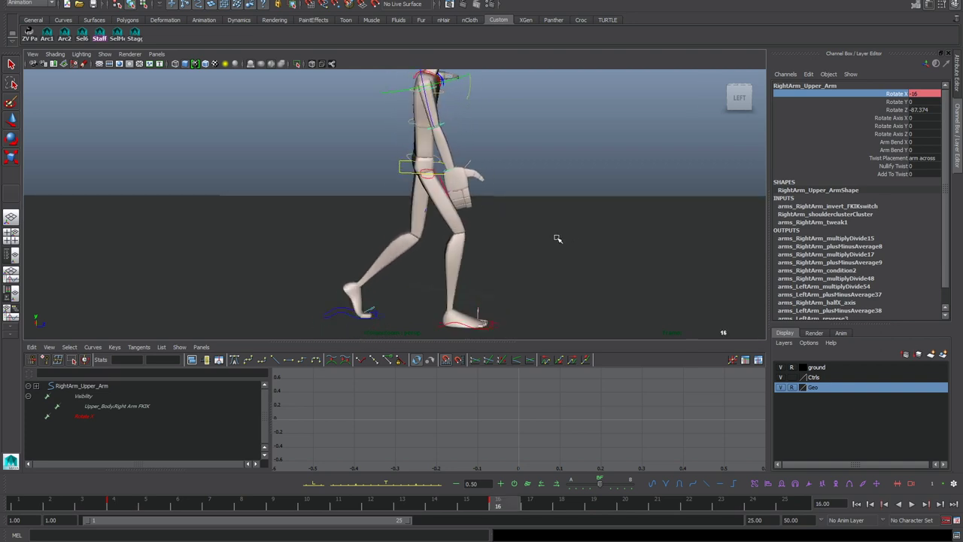
Step: Set the right upper arm's Rotate X to 16 at frame 16 and compare the back and forward swing poses
{"action": "middle_click_drag", "start_coordinate": [539, 246], "coordinate": [561, 301], "text": "alt"}
{"action": "left_click", "coordinate": [922, 95]}
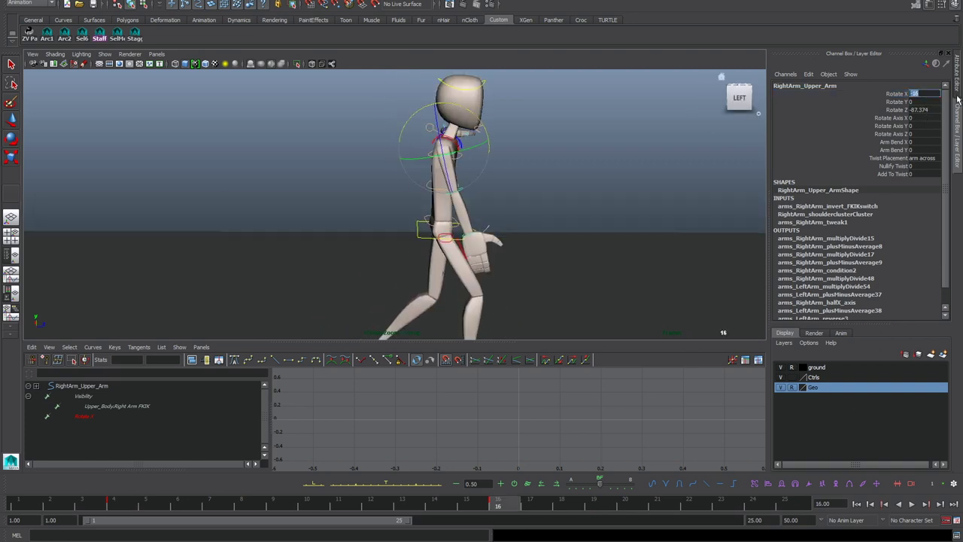
{"action": "type", "text": "16"}
{"action": "key", "text": "Return"}
{"action": "left_click", "coordinate": [575, 174]}
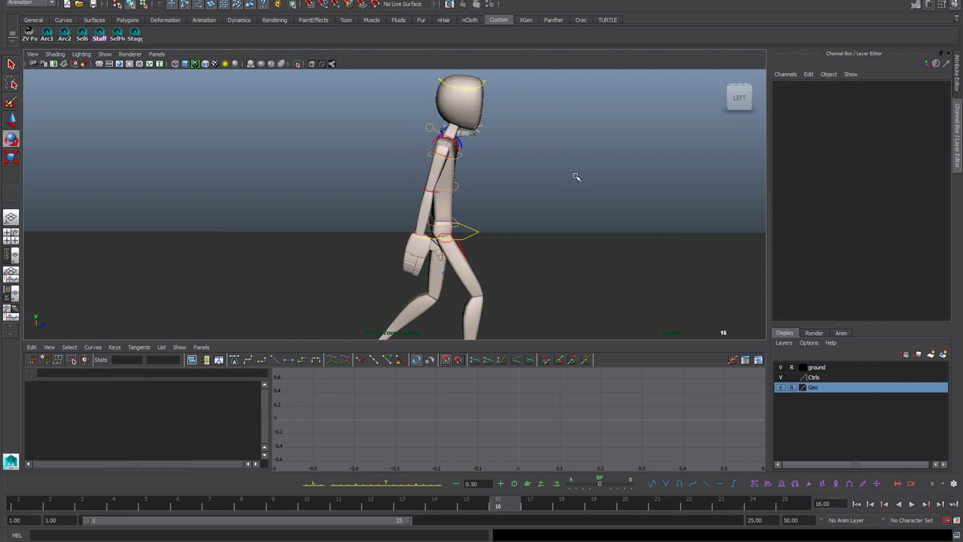
{"action": "key", "text": "ctrl+z"}
{"action": "key", "text": "comma"}
{"action": "key", "text": "period"}
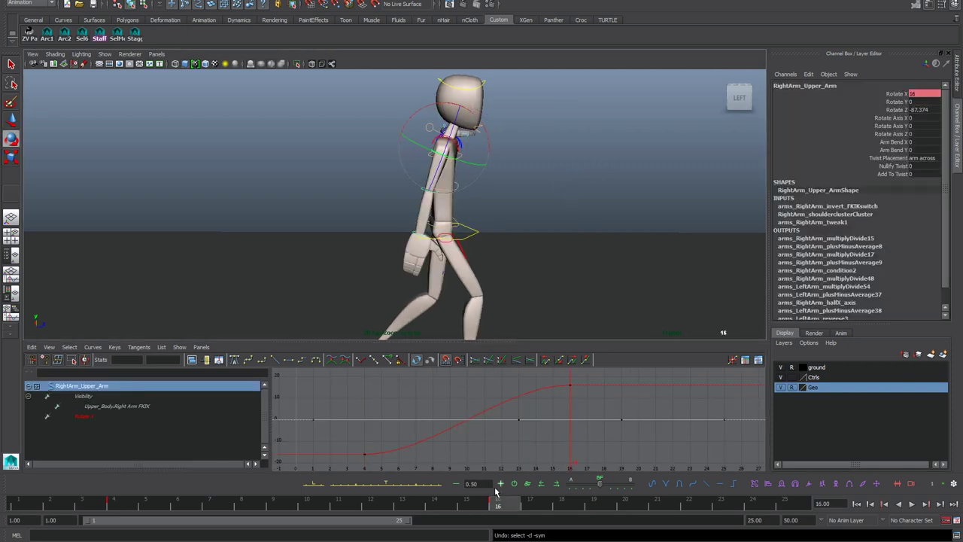
{"action": "key", "text": "comma"}
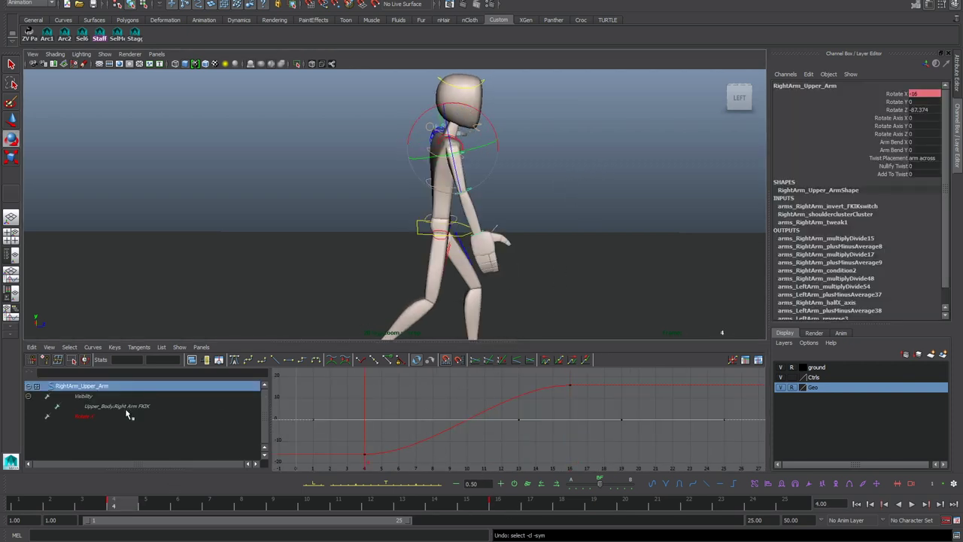
Step: Isolate the right upper arm's Rotate X curve and shift both its keys three frames earlier, to frames 1 and 13
{"action": "left_click", "coordinate": [107, 418]}
{"action": "scroll", "coordinate": [493, 424], "scroll_direction": "down", "scroll_amount": 5}
{"action": "left_click_drag", "start_coordinate": [415, 399], "coordinate": [656, 465]}
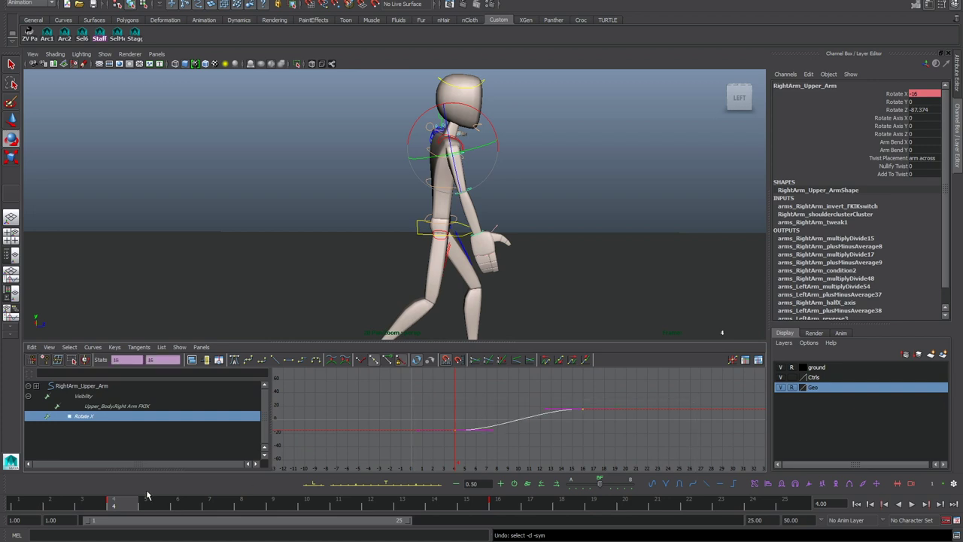
{"action": "key", "text": "alt+v"}
{"action": "mouse_move", "coordinate": [752, 502]}
{"action": "left_mouse_down"}
{"action": "mouse_move", "coordinate": [623, 504]}
{"action": "mouse_move", "coordinate": [788, 499]}
{"action": "mouse_move", "coordinate": [755, 493]}
{"action": "left_mouse_up"}
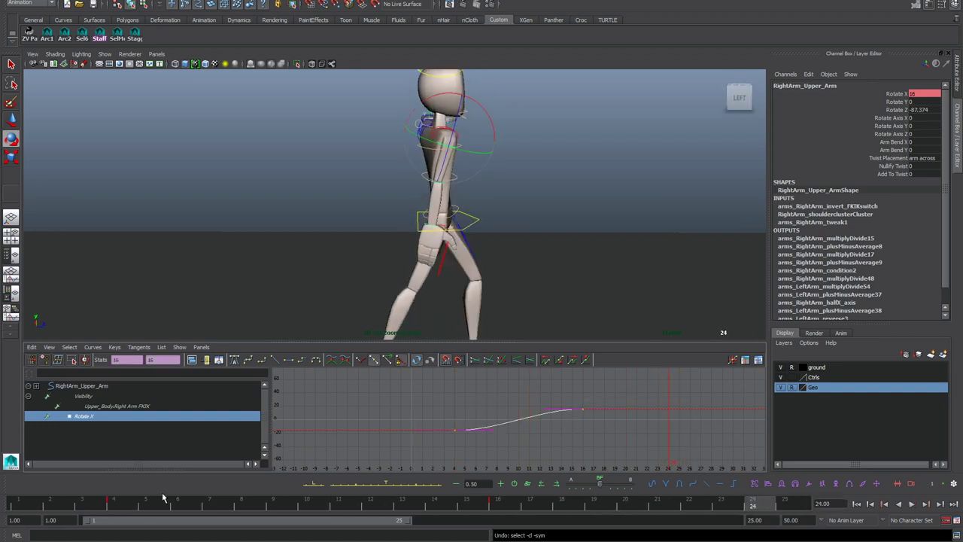
{"action": "left_click", "coordinate": [113, 502]}
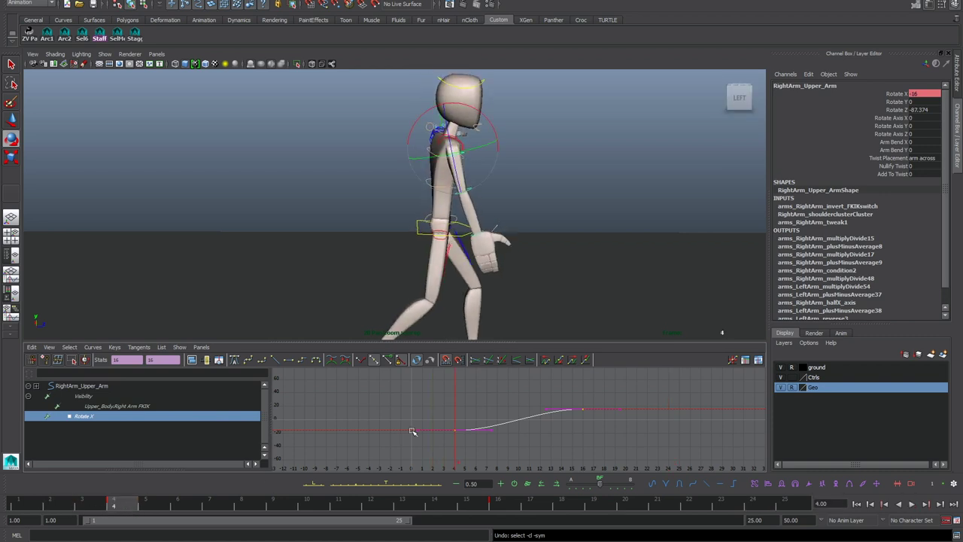
{"action": "key", "text": "w"}
{"action": "middle_click_drag", "start_coordinate": [445, 433], "coordinate": [409, 444], "text": "shift"}
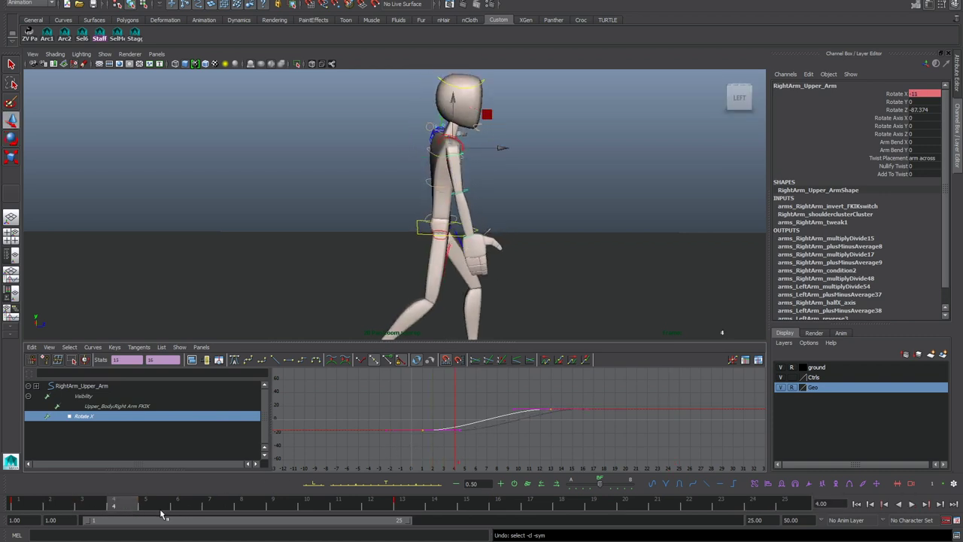
Step: Copy the right upper arm's frame 1 pose to frame 25 by keying all its channels there
{"action": "left_click", "coordinate": [28, 505]}
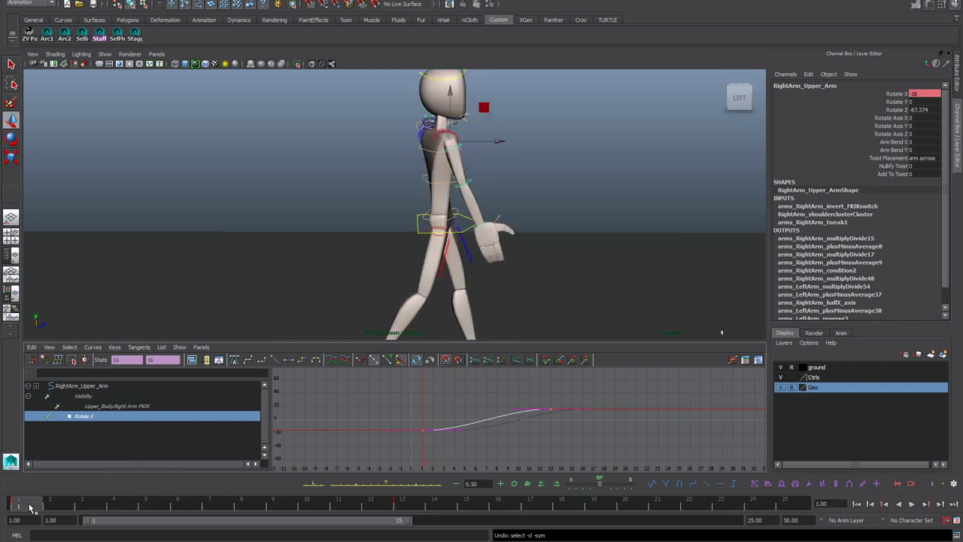
{"action": "middle_click_drag", "start_coordinate": [31, 508], "coordinate": [792, 458]}
{"action": "key", "text": "s"}
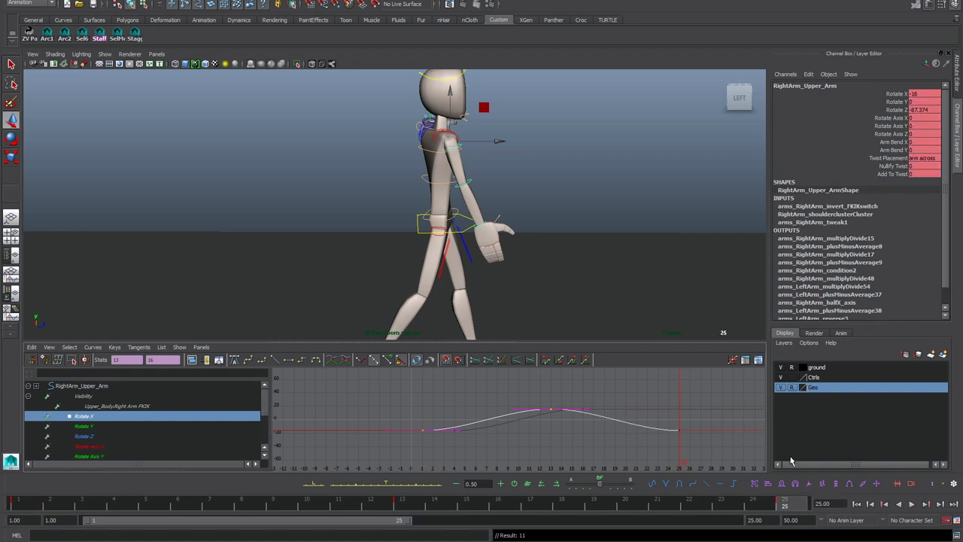
Step: Shift the Rotate X keys three frames later, to frames 4, 16 and 28, and set the curve's pre and post infinity to cycle
{"action": "middle_click_drag", "start_coordinate": [479, 449], "coordinate": [532, 452], "text": "shift"}
{"action": "key", "text": "alt+v"}
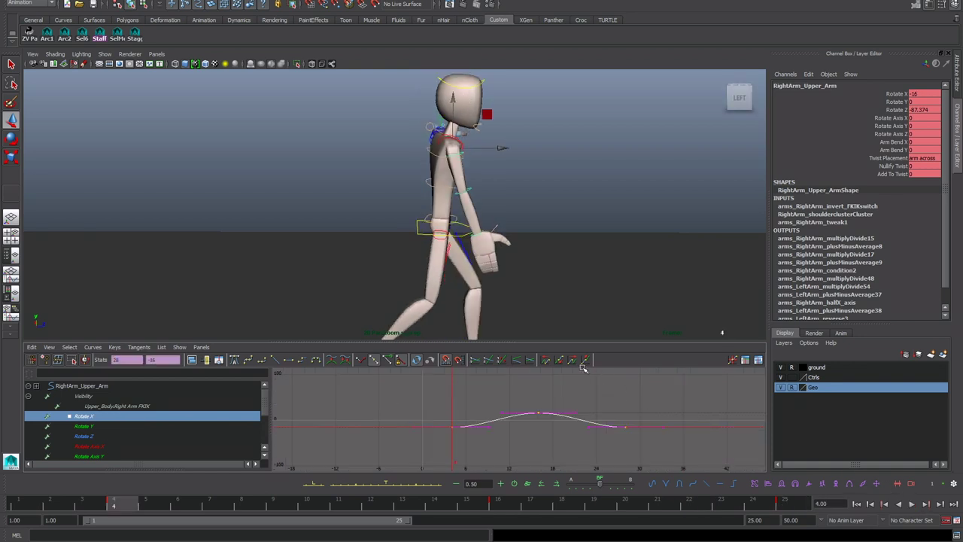
{"action": "left_click", "coordinate": [573, 361]}
{"action": "left_click", "coordinate": [545, 361]}
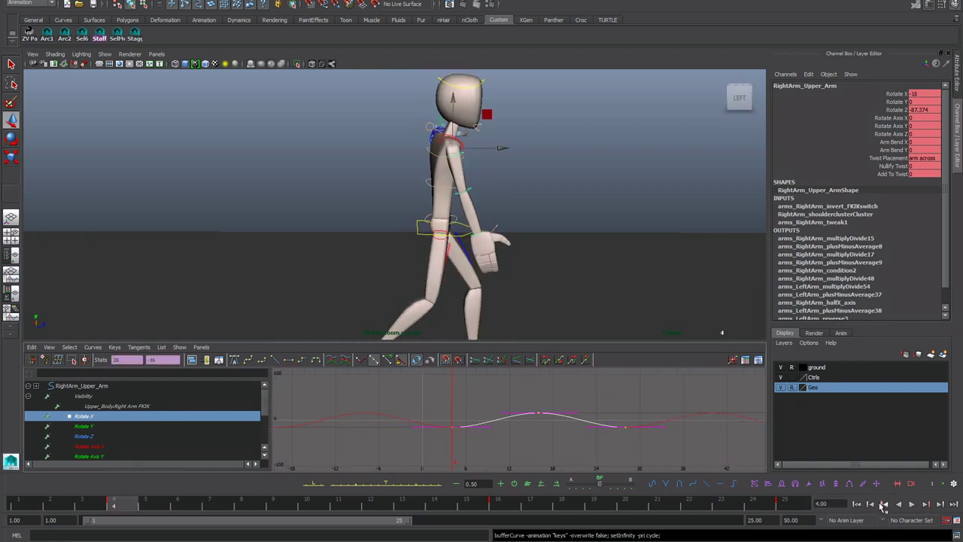
Step: Play the walk from the front and side to examine the right arm swing, then frame its cycling Rotate X curve
{"action": "left_click", "coordinate": [910, 503]}
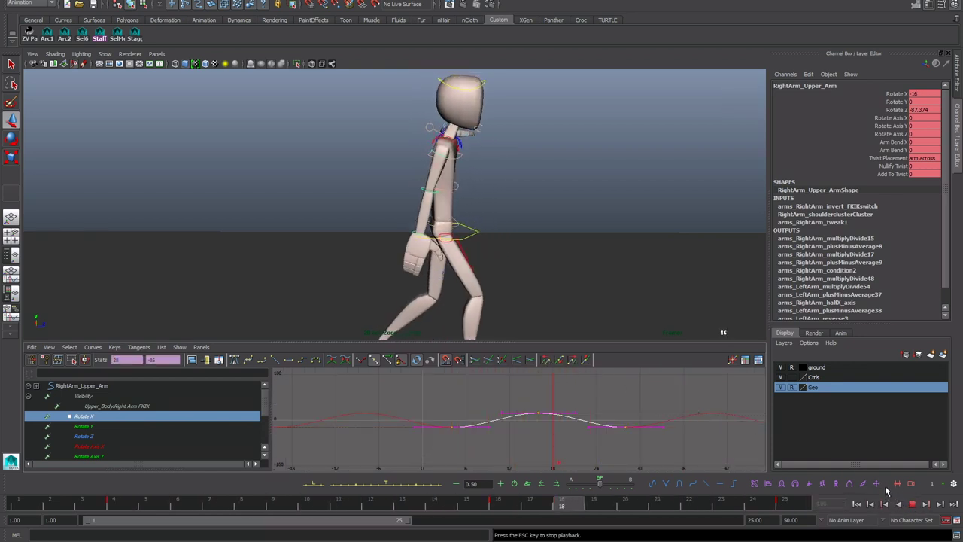
{"action": "left_click_drag", "start_coordinate": [565, 276], "coordinate": [475, 291], "text": "alt"}
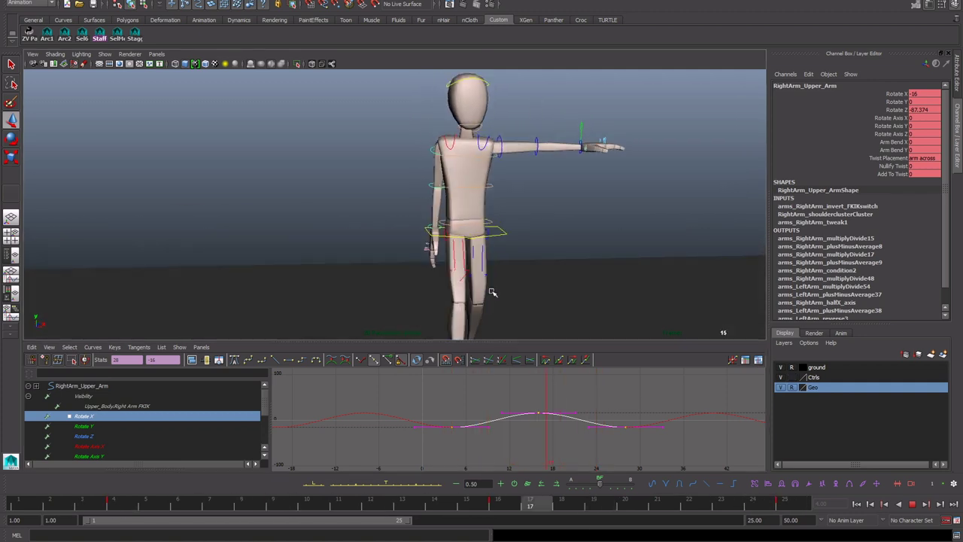
{"action": "left_click_drag", "start_coordinate": [507, 304], "coordinate": [630, 311], "text": "alt"}
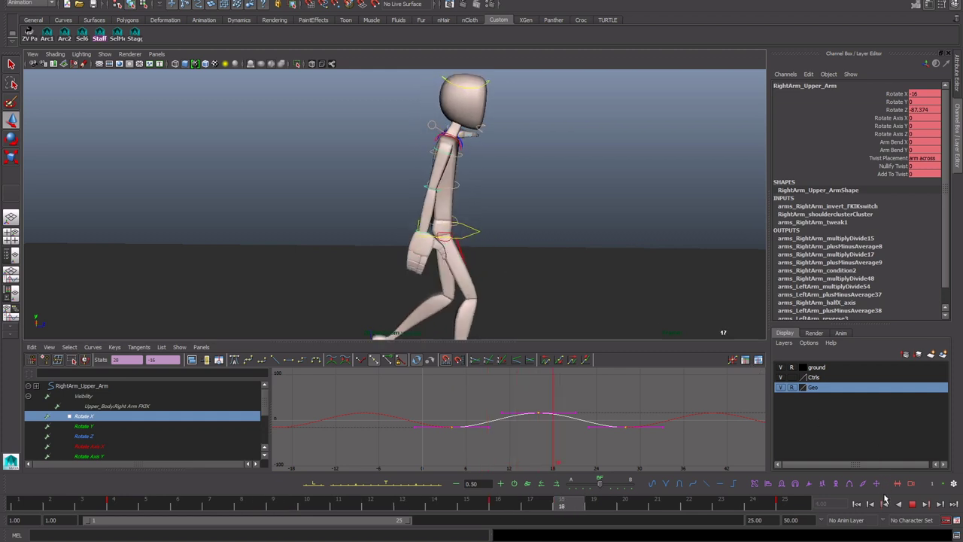
{"action": "key", "text": "Escape"}
{"action": "key", "text": "f"}
{"action": "scroll", "coordinate": [511, 388], "scroll_direction": "down", "scroll_amount": 5}
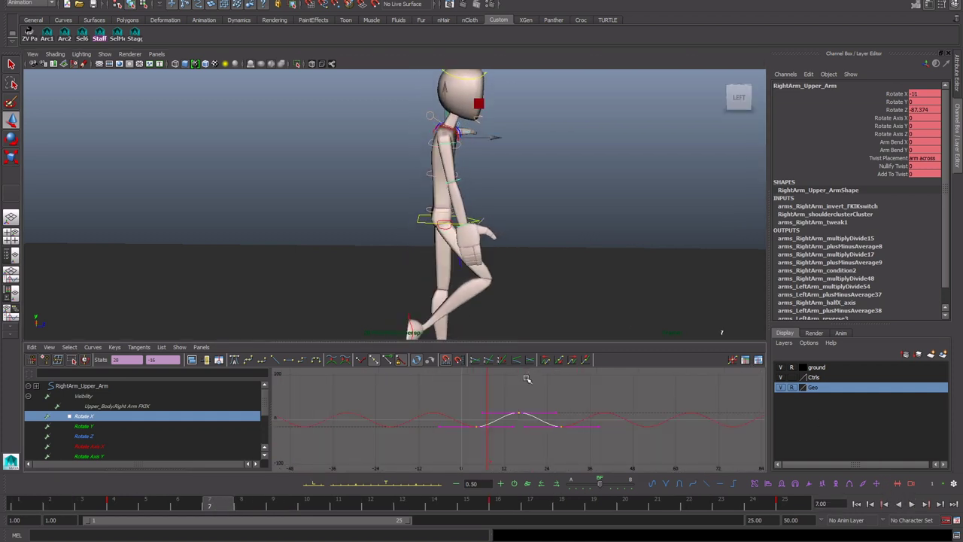
{"action": "middle_click_drag", "start_coordinate": [537, 401], "coordinate": [507, 426], "text": "shift"}
{"action": "key", "text": "ctrl+z"}
{"action": "key", "text": "ctrl+z"}
Step: Select the Rotate X keys at frames 4 and 28 and try to stretch their tangent handles
{"action": "left_click_drag", "start_coordinate": [453, 396], "coordinate": [390, 381]}
{"action": "left_click", "coordinate": [423, 403]}
{"action": "left_click_drag", "start_coordinate": [439, 404], "coordinate": [573, 434]}
{"action": "left_click", "coordinate": [444, 420]}
{"action": "left_click_drag", "start_coordinate": [438, 417], "coordinate": [626, 450]}
{"action": "middle_click_drag", "start_coordinate": [535, 406], "coordinate": [521, 368], "text": "shift"}
{"action": "key", "text": "q"}
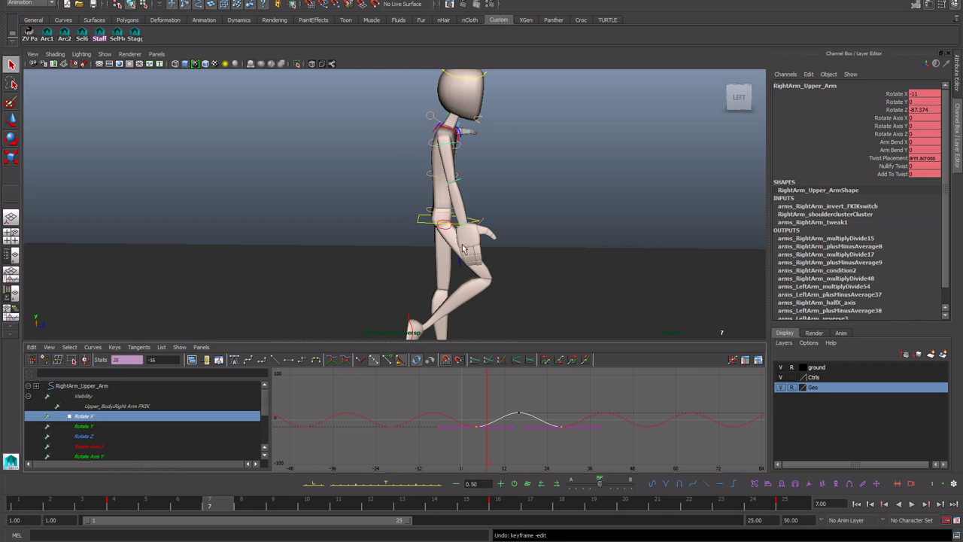
Step: Scrub and play between frames 1 and 4 to examine how the right arm's swing follows its Rotate X curve
{"action": "left_click", "coordinate": [39, 503]}
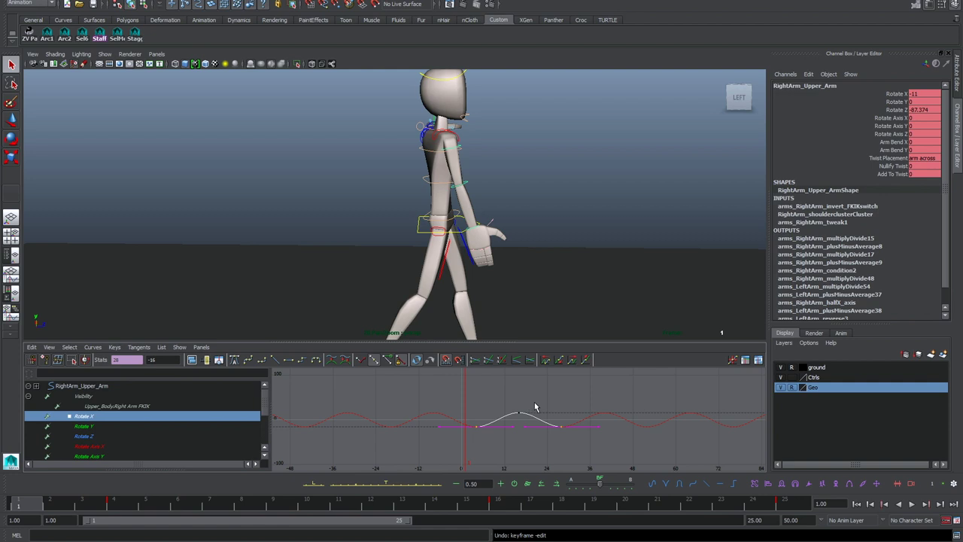
{"action": "scroll", "coordinate": [537, 407], "scroll_direction": "up", "scroll_amount": 5}
{"action": "middle_click_drag", "start_coordinate": [503, 420], "coordinate": [542, 417], "text": "alt"}
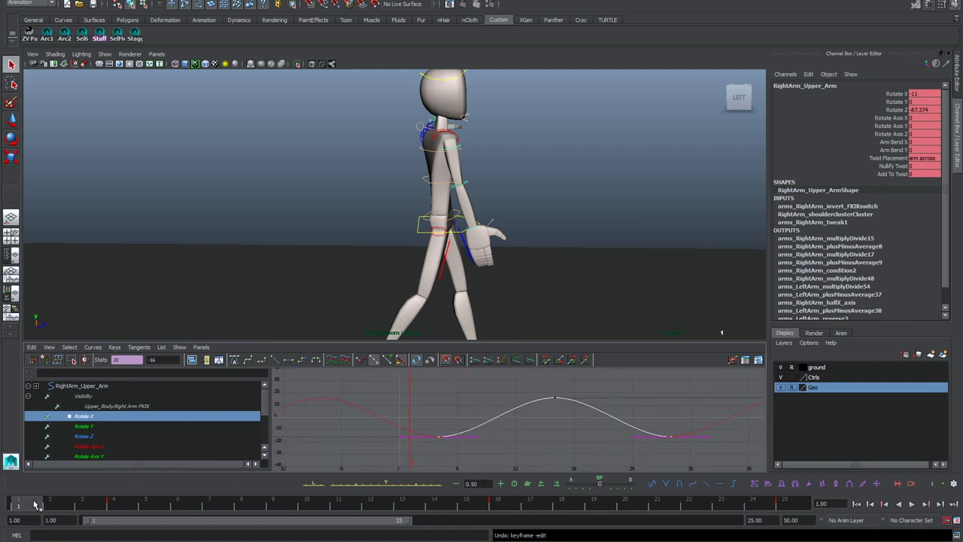
{"action": "left_click_drag", "start_coordinate": [39, 509], "coordinate": [4, 509]}
{"action": "left_click", "coordinate": [114, 506]}
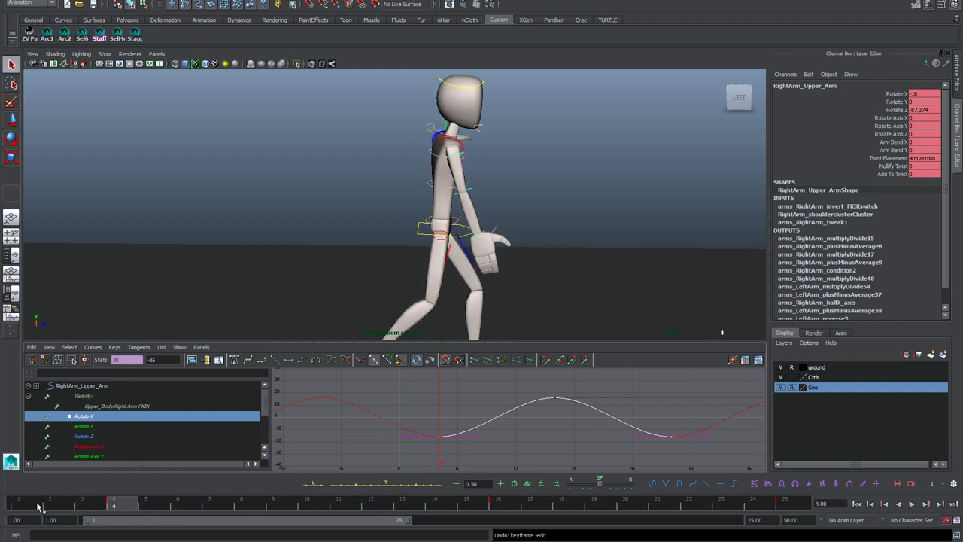
{"action": "key", "text": "alt+v"}
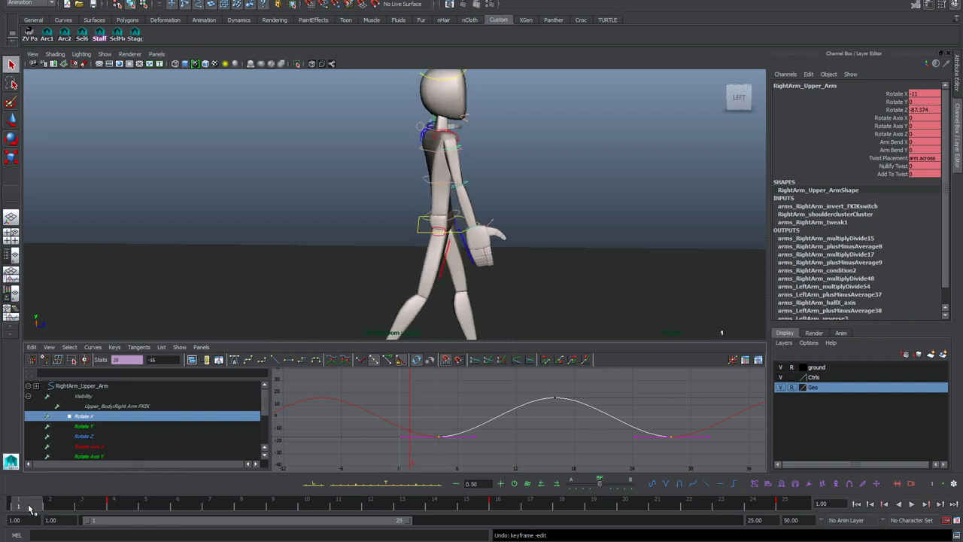
{"action": "key", "text": "alt+v"}
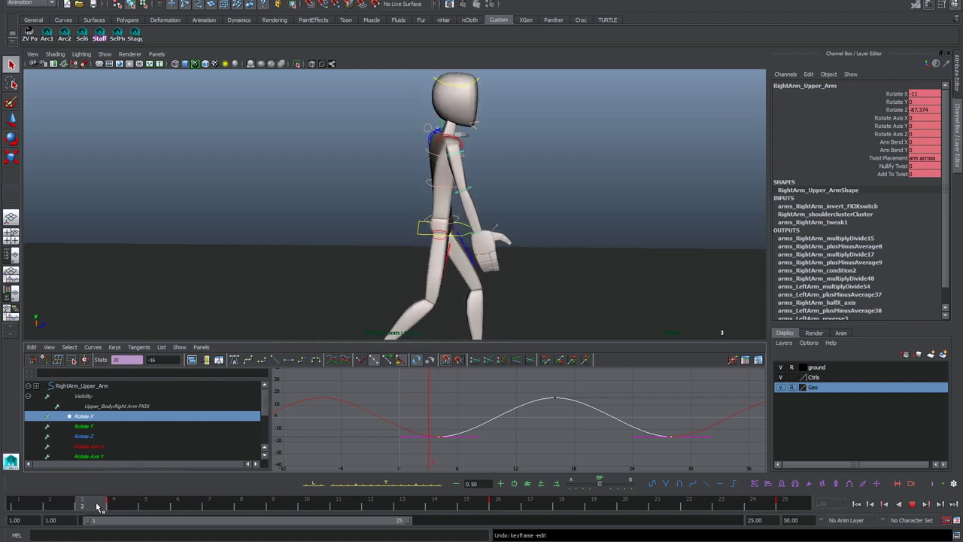
{"action": "scroll", "coordinate": [563, 432], "scroll_direction": "up", "scroll_amount": 3}
{"action": "scroll", "coordinate": [557, 438], "scroll_direction": "down", "scroll_amount": 1}
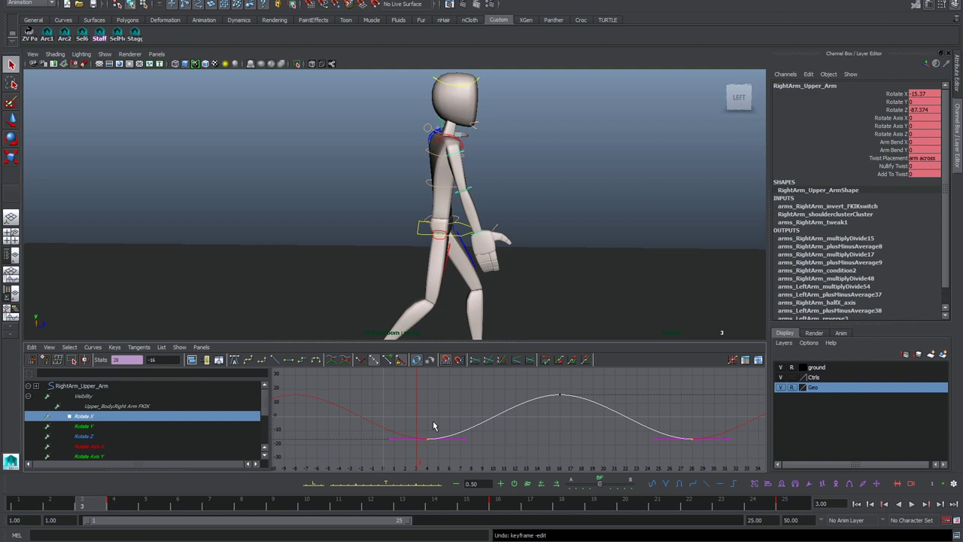
{"action": "left_click_drag", "start_coordinate": [140, 506], "coordinate": [113, 505]}
{"action": "scroll", "coordinate": [494, 444], "scroll_direction": "down", "scroll_amount": 1}
{"action": "scroll", "coordinate": [511, 440], "scroll_direction": "down", "scroll_amount": 2}
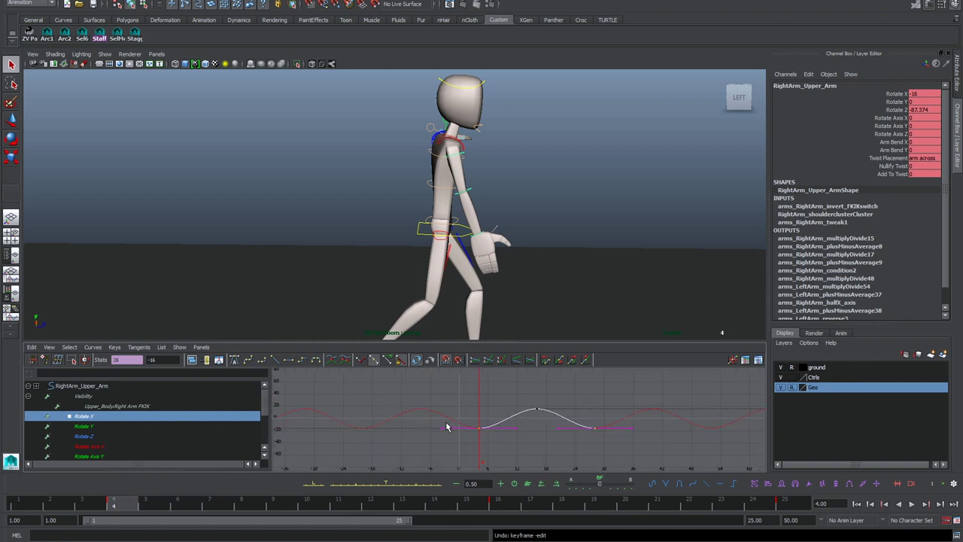
Step: Convert the right upper arm's Rotate X curve to weighted tangents, leaving the tangents of the frame 4 and 28 keys unified
{"action": "left_click", "coordinate": [389, 359]}
{"action": "left_click", "coordinate": [363, 361]}
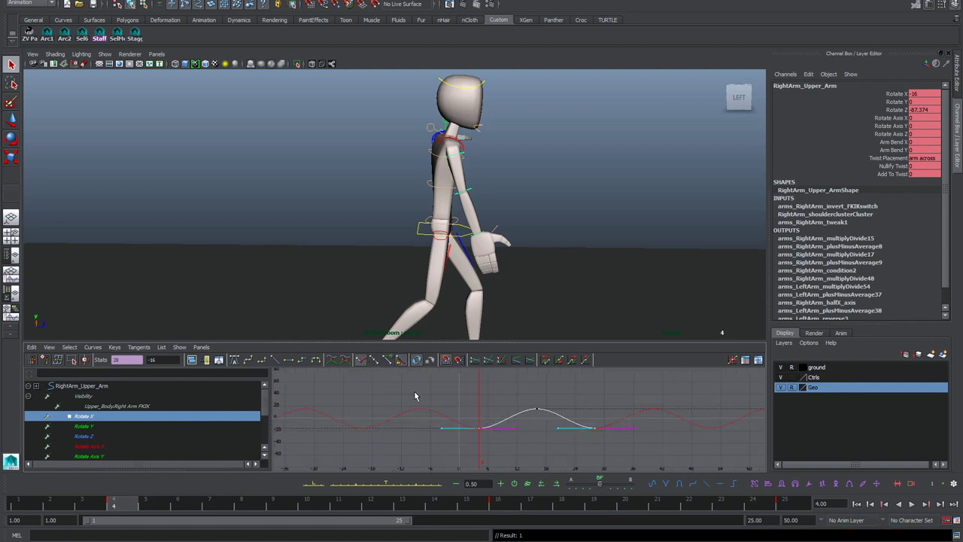
{"action": "left_click", "coordinate": [375, 361]}
{"action": "left_click", "coordinate": [93, 347]}
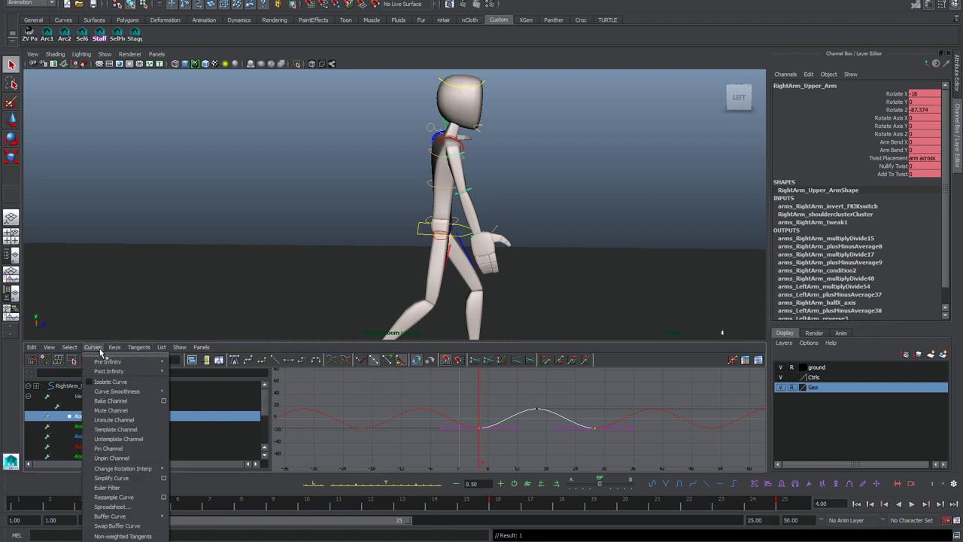
{"action": "left_click", "coordinate": [106, 536]}
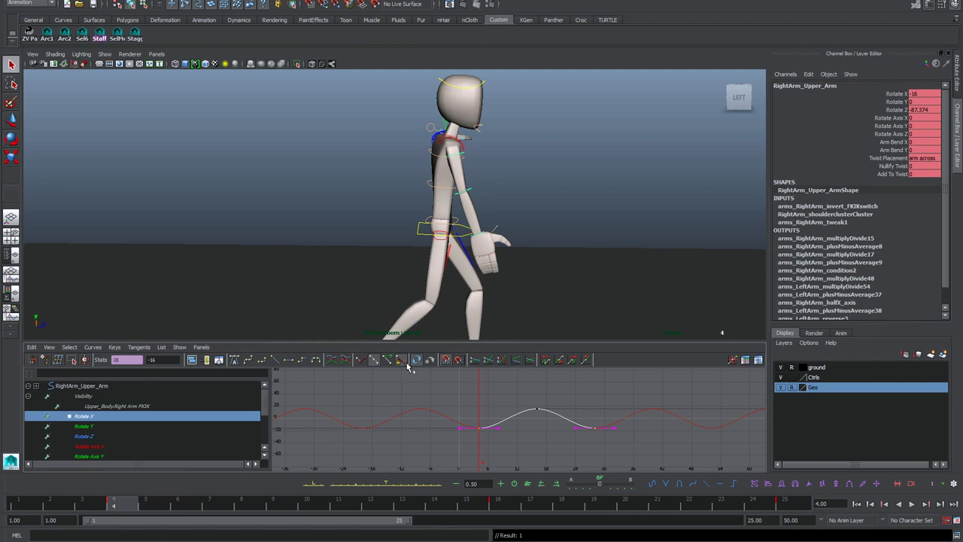
Step: Free the tangent weights and lengthen the outgoing handles of the Rotate X keys at frames 4 and 28
{"action": "scroll", "coordinate": [452, 398], "scroll_direction": "up", "scroll_amount": 3}
{"action": "left_click_drag", "start_coordinate": [481, 417], "coordinate": [508, 457]}
{"action": "key", "text": "w"}
{"action": "middle_click_drag", "start_coordinate": [520, 430], "coordinate": [527, 429]}
{"action": "key", "text": "ctrl+z"}
{"action": "left_click_drag", "start_coordinate": [617, 425], "coordinate": [669, 445], "text": "shift"}
{"action": "middle_click_drag", "start_coordinate": [666, 446], "coordinate": [694, 445], "text": "shift"}
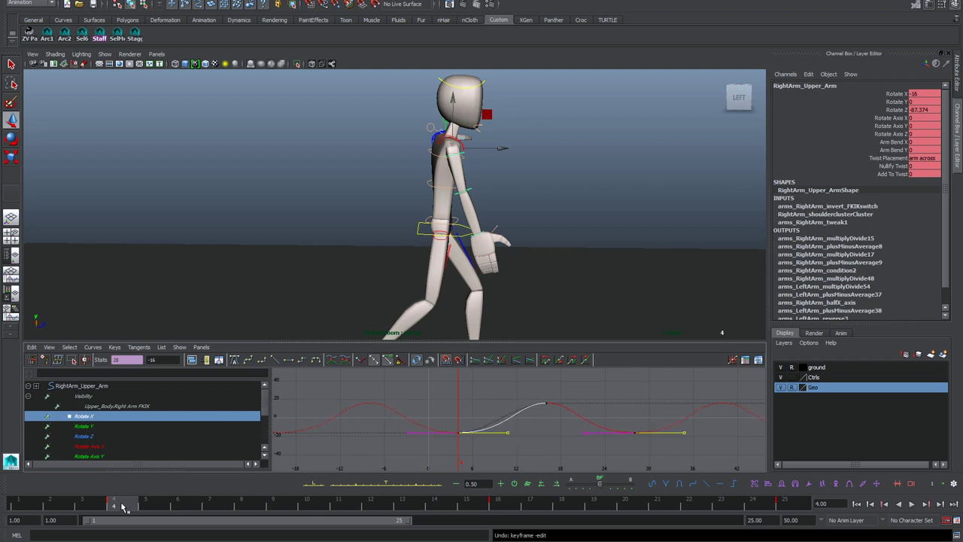
Step: Play the walk to judge the arm's easing, then shorten the outgoing handles at frames 4 and 28 slightly
{"action": "key", "text": "alt+v"}
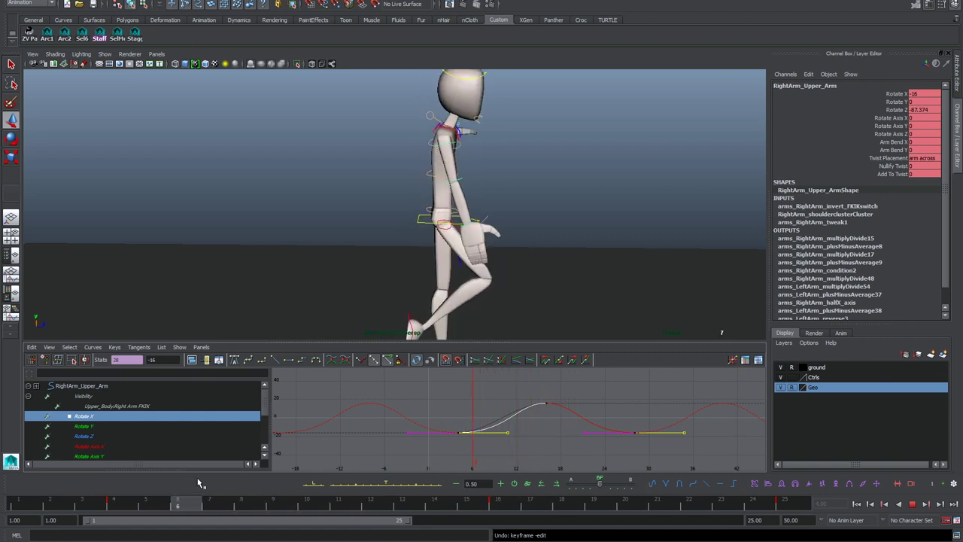
{"action": "key", "text": "alt+v"}
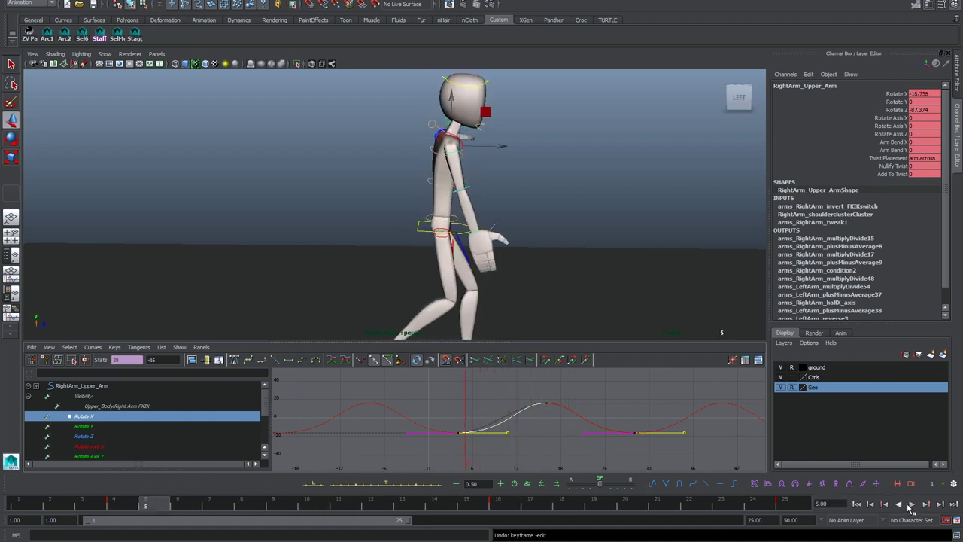
{"action": "left_click", "coordinate": [911, 505]}
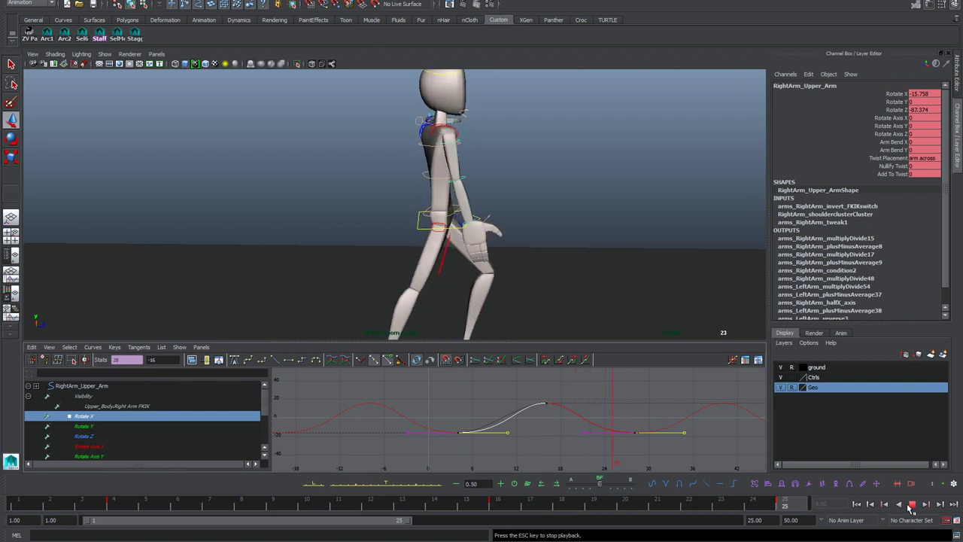
{"action": "left_click", "coordinate": [911, 505]}
{"action": "middle_click_drag", "start_coordinate": [627, 438], "coordinate": [615, 438], "text": "shift"}
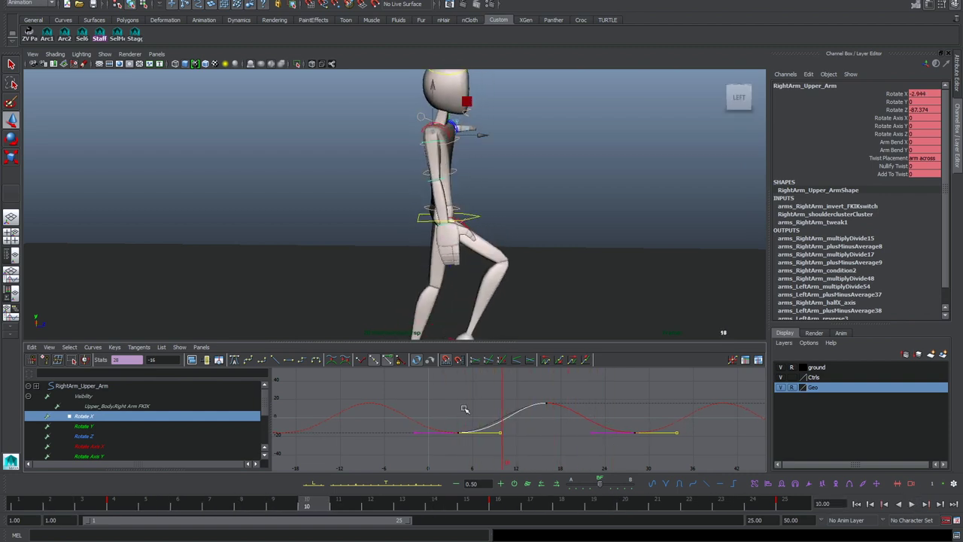
Step: Set all three Rotate X keys to auto tangents and play the walk to check the arm swing
{"action": "left_click_drag", "start_coordinate": [466, 409], "coordinate": [583, 426]}
{"action": "left_click", "coordinate": [389, 363]}
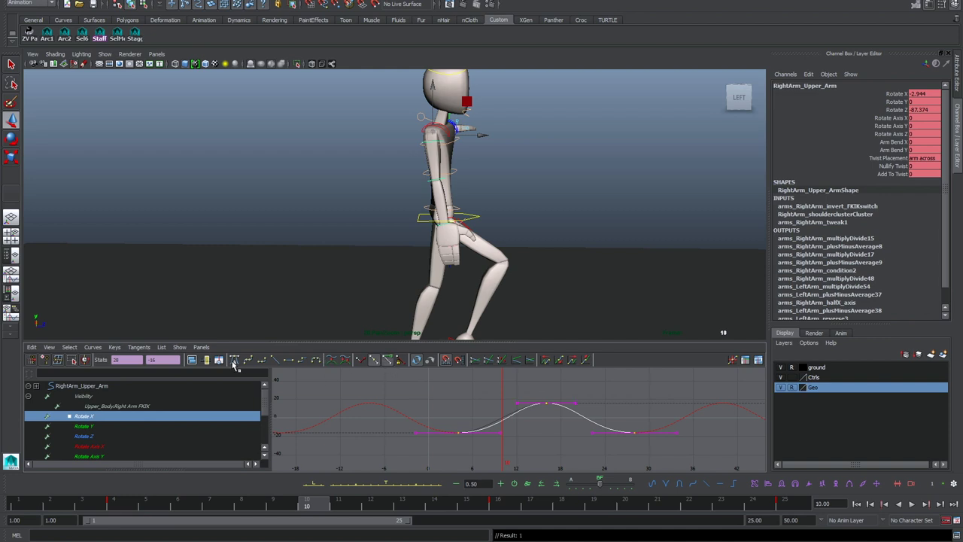
{"action": "left_click", "coordinate": [235, 362]}
{"action": "left_click_drag", "start_coordinate": [457, 397], "coordinate": [642, 433]}
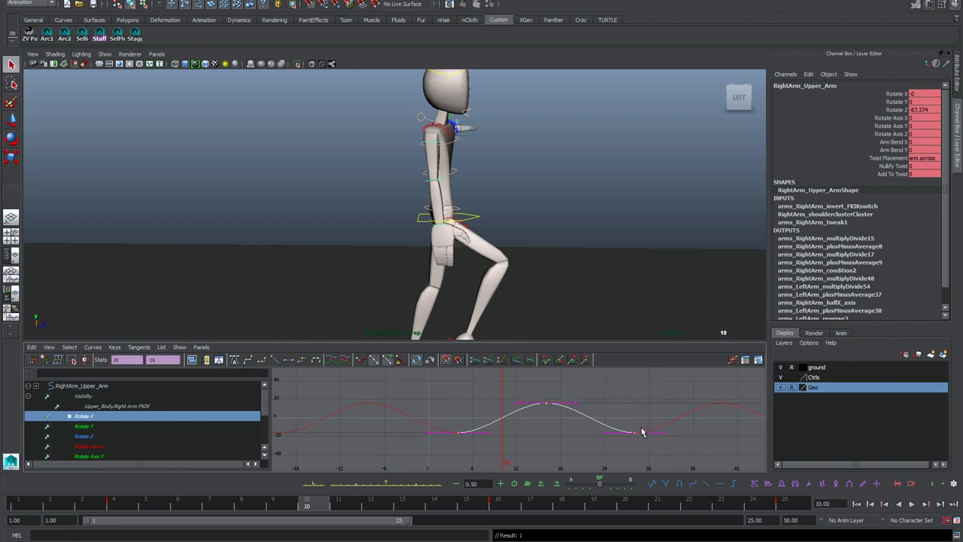
{"action": "left_click", "coordinate": [911, 502]}
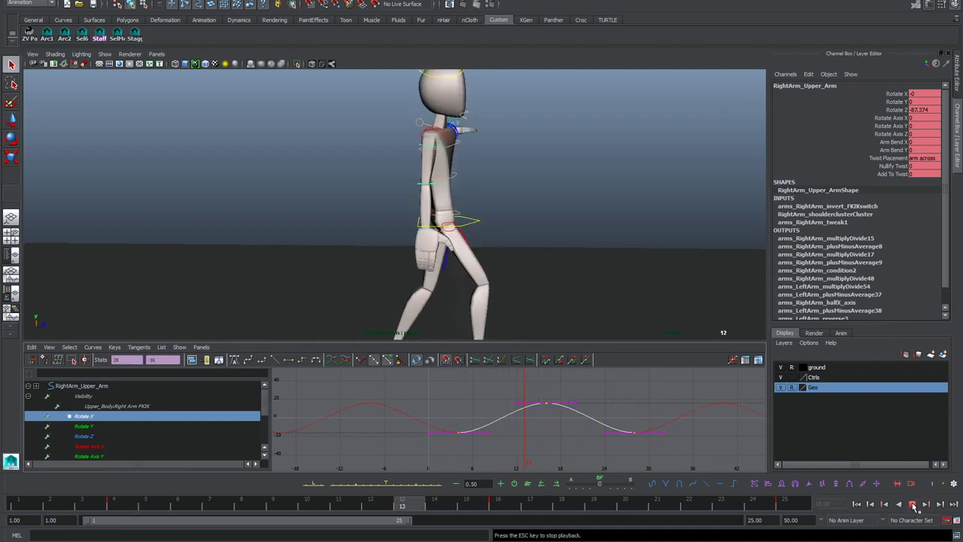
{"action": "left_click", "coordinate": [911, 503]}
{"action": "key", "text": "alt+v"}
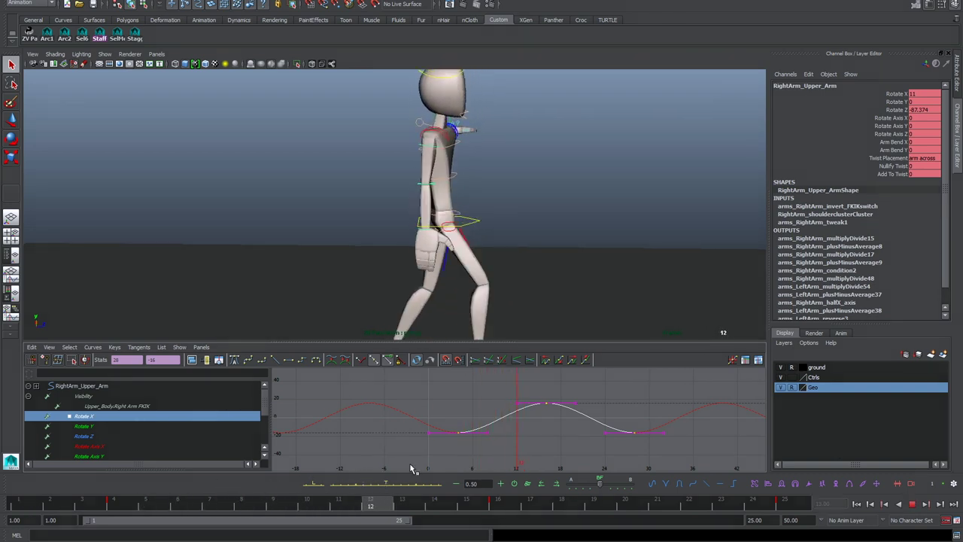
{"action": "key", "text": "alt+v"}
Step: Select the right upper arm control, try rotating it about X at frame 16, and undo the rotation
{"action": "left_click", "coordinate": [505, 183]}
{"action": "left_click_drag", "start_coordinate": [486, 180], "coordinate": [426, 174], "text": "alt"}
{"action": "left_click", "coordinate": [439, 156]}
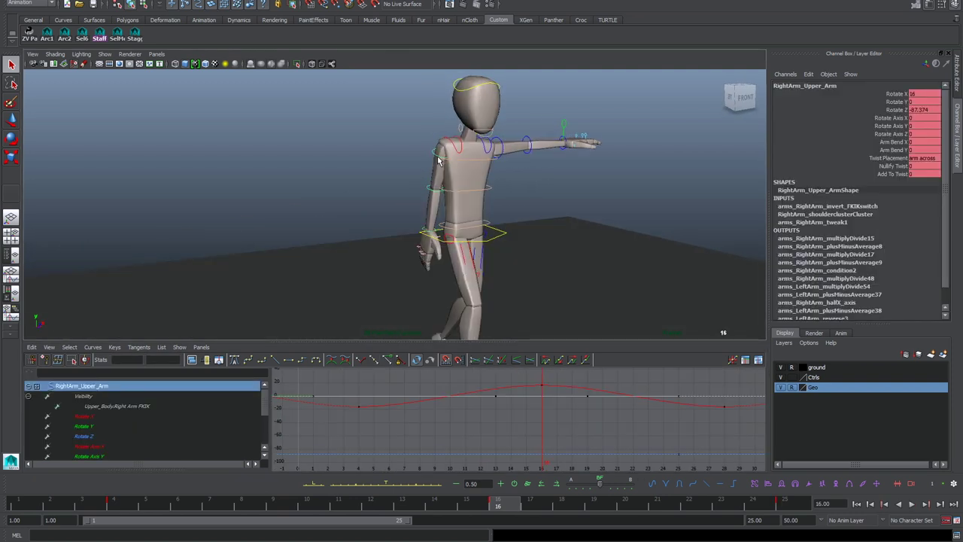
{"action": "key", "text": "e"}
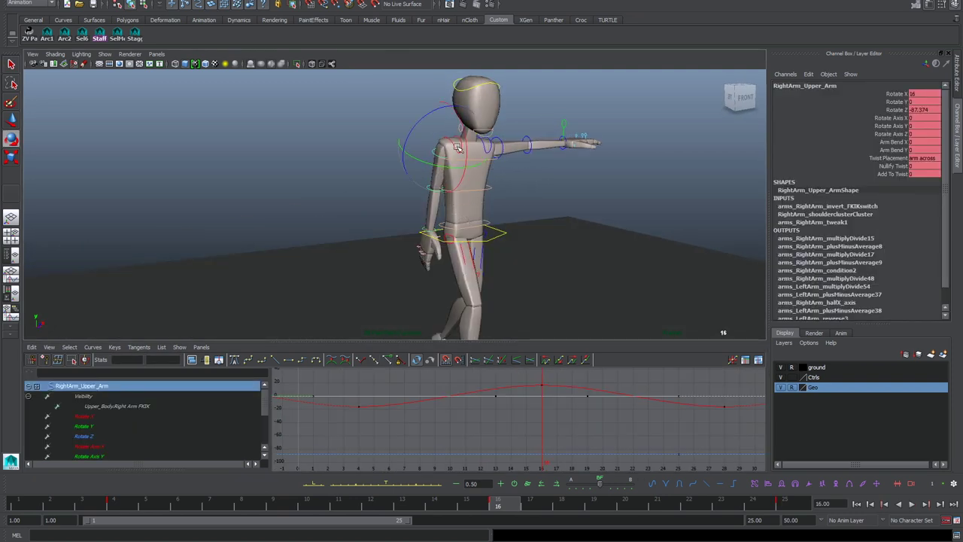
{"action": "left_click_drag", "start_coordinate": [478, 177], "coordinate": [550, 213], "text": "alt"}
{"action": "left_click_drag", "start_coordinate": [505, 247], "coordinate": [498, 215], "text": "alt"}
{"action": "left_click_drag", "start_coordinate": [470, 151], "coordinate": [478, 122]}
{"action": "key", "text": "ctrl+z"}
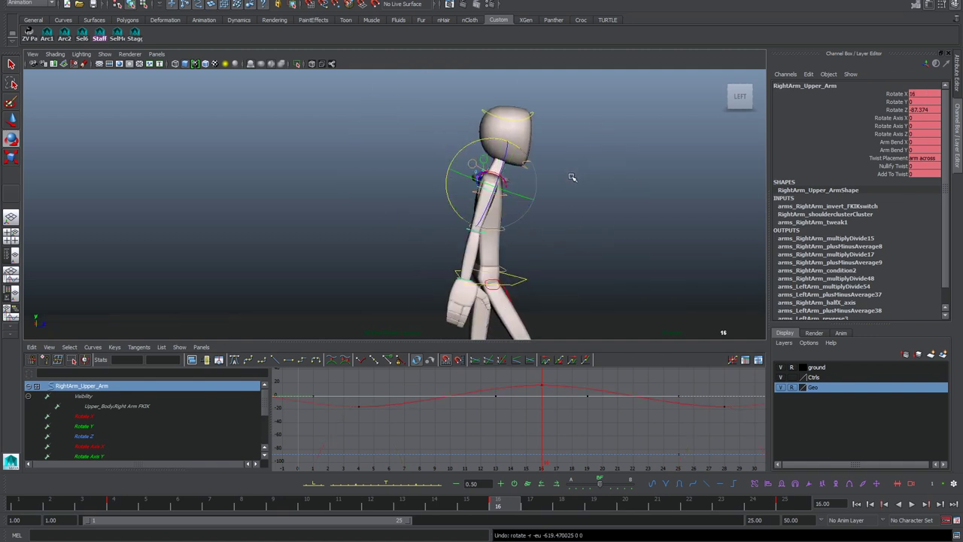
{"action": "left_click_drag", "start_coordinate": [613, 225], "coordinate": [592, 199], "text": "alt"}
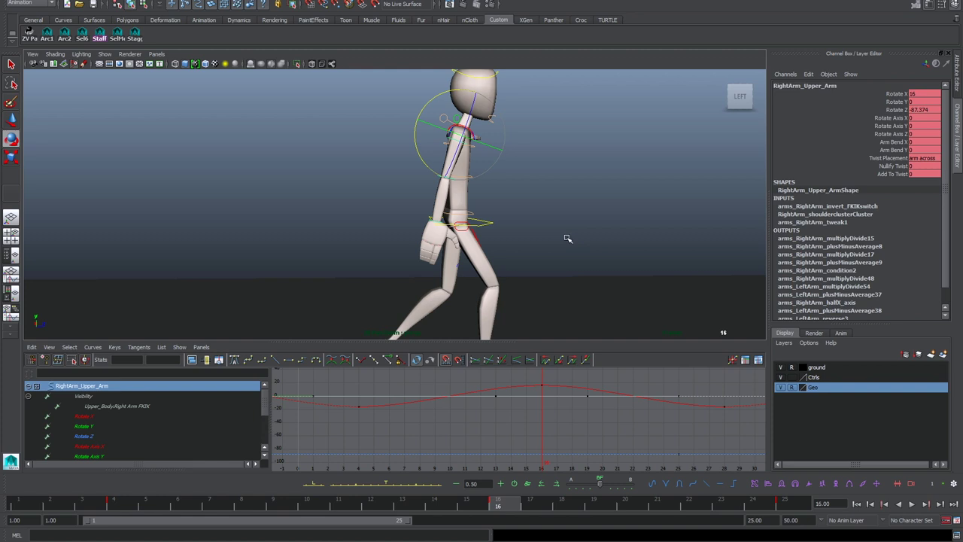
Step: Inspect the Rotate Order options in the right upper arm's transform attributes and pick zyx
{"action": "key", "text": "ctrl+a"}
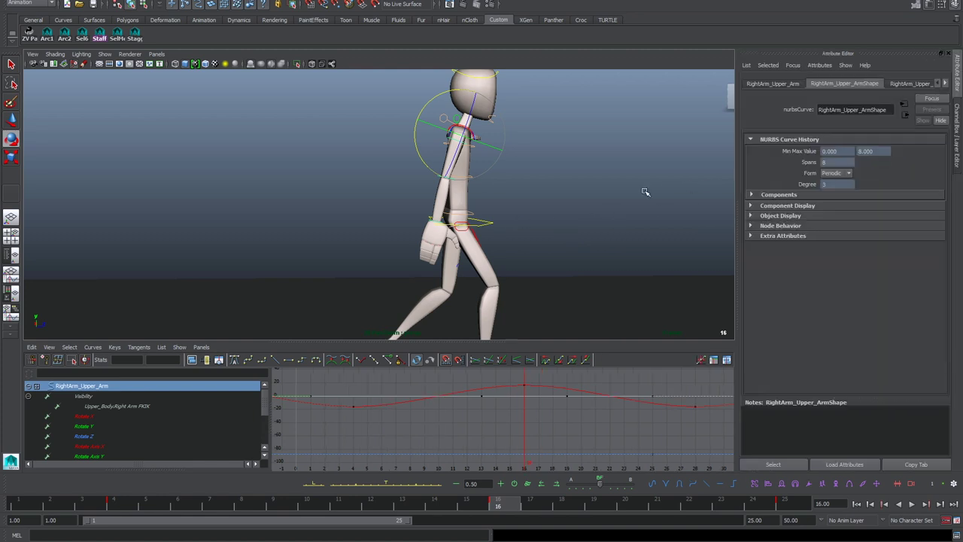
{"action": "left_click", "coordinate": [647, 190]}
{"action": "left_click", "coordinate": [960, 122]}
{"action": "left_click", "coordinate": [960, 90]}
{"action": "key", "text": "ctrl+a"}
{"action": "left_click_drag", "start_coordinate": [531, 121], "coordinate": [457, 142], "text": "alt"}
{"action": "key", "text": "q"}
{"action": "left_click", "coordinate": [457, 142]}
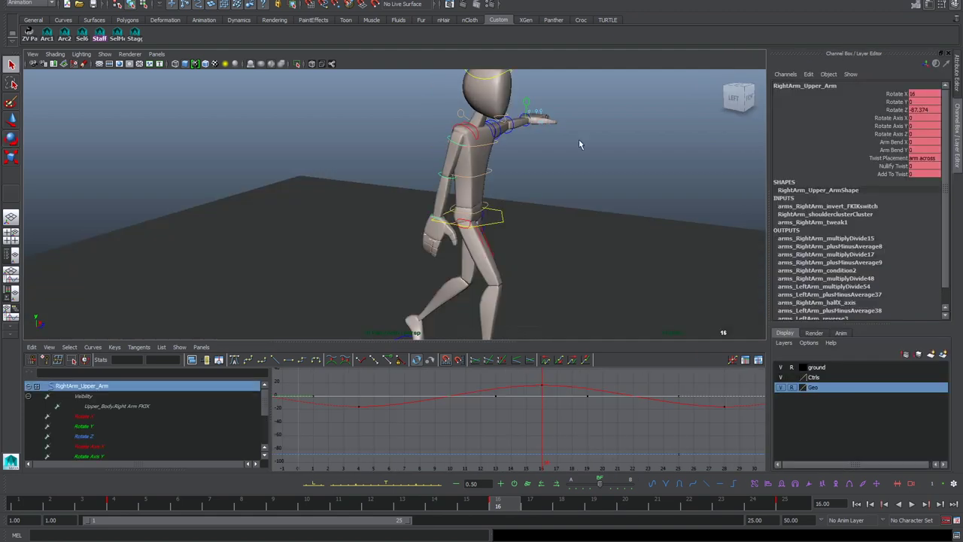
{"action": "key", "text": "ctrl+a"}
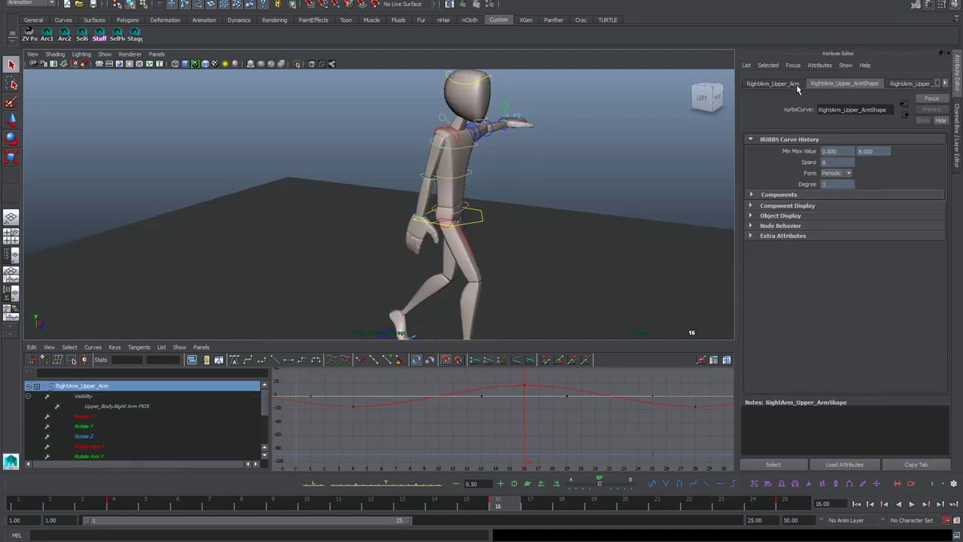
{"action": "left_click", "coordinate": [787, 84]}
{"action": "left_click", "coordinate": [834, 195]}
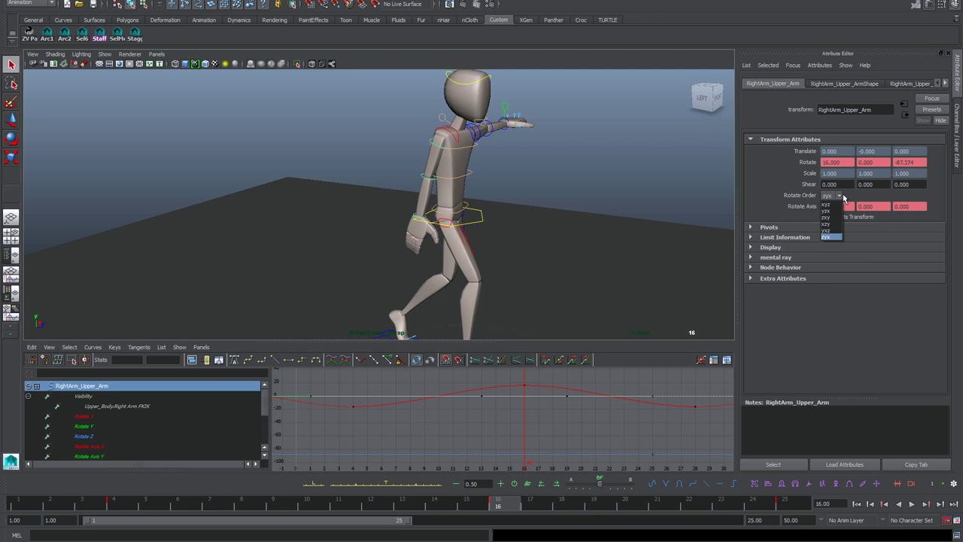
{"action": "left_click", "coordinate": [836, 239]}
Step: Reselect the right upper arm, try rotating it about Z at frame 16 from the front, and undo the test rotations
{"action": "left_click", "coordinate": [577, 248]}
{"action": "left_click", "coordinate": [444, 150]}
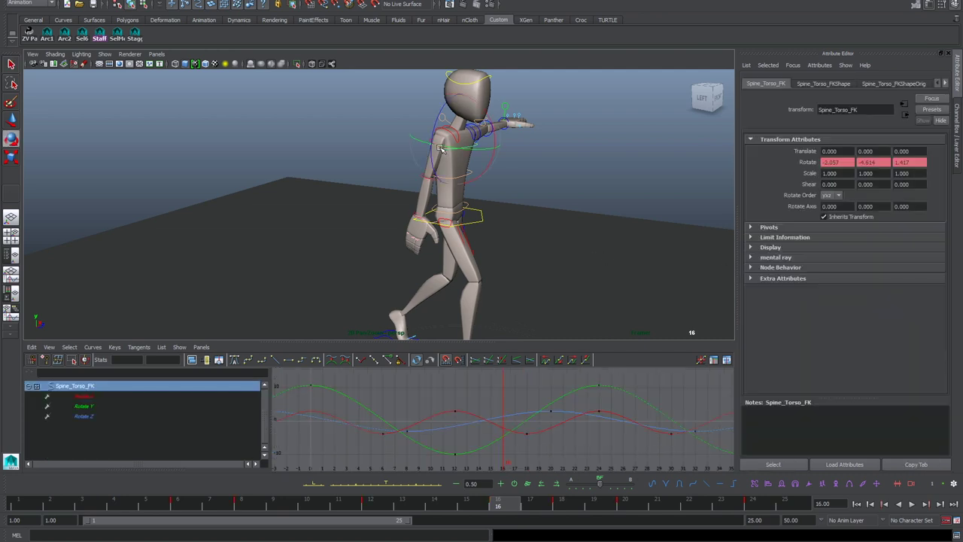
{"action": "left_click", "coordinate": [567, 194]}
{"action": "left_click", "coordinate": [441, 148]}
{"action": "key", "text": "e"}
{"action": "left_click_drag", "start_coordinate": [436, 119], "coordinate": [495, 155]}
{"action": "key", "text": "ctrl+z"}
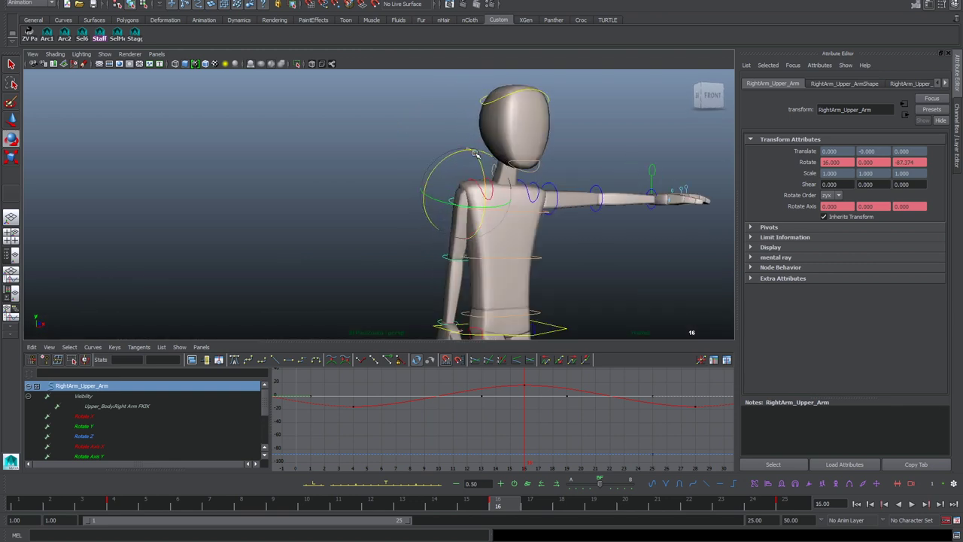
{"action": "key", "text": "ctrl+z"}
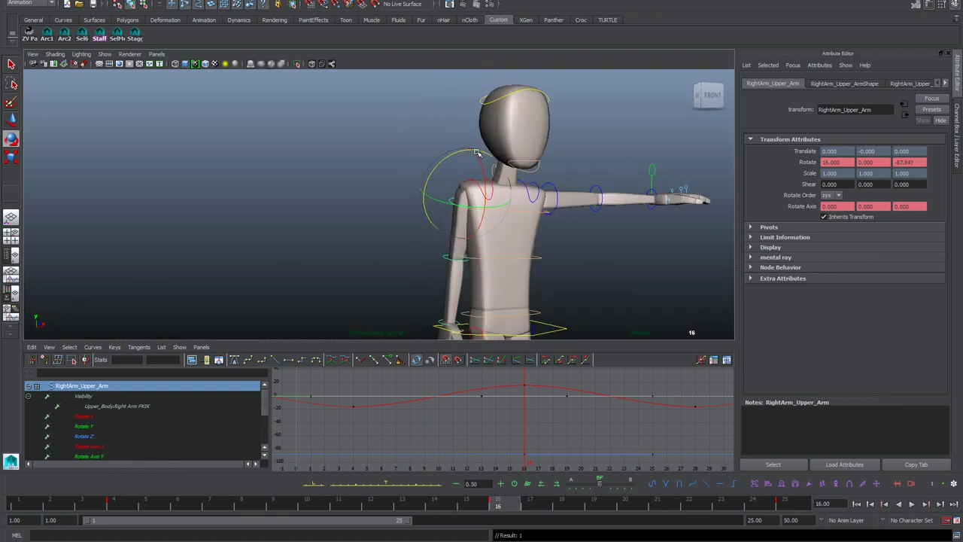
{"action": "key", "text": "ctrl+z"}
{"action": "key", "text": "ctrl+z"}
{"action": "key", "text": "ctrl+z"}
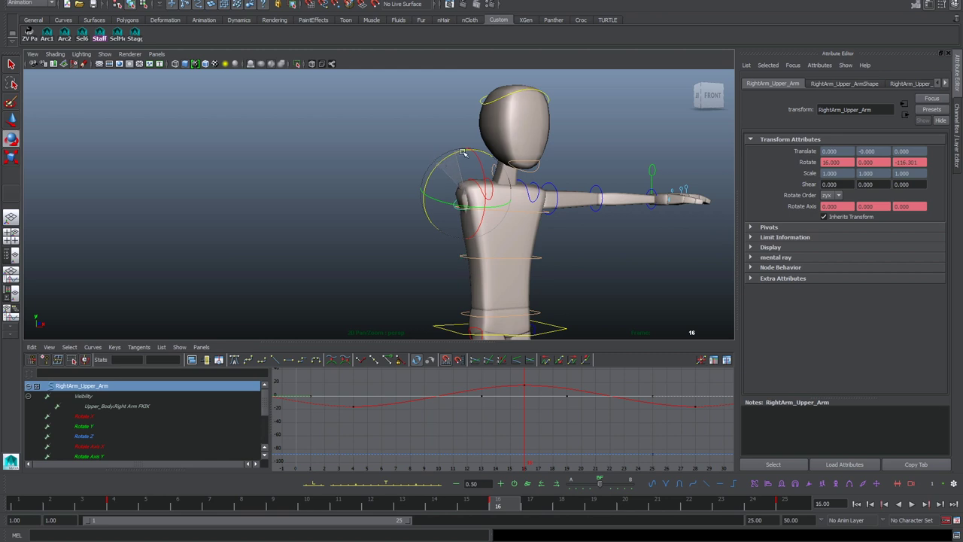
Step: Try swinging the right upper arm forward about X from the side at frame 16, then undo back to the keyed pose
{"action": "left_click_drag", "start_coordinate": [449, 165], "coordinate": [525, 201], "text": "alt"}
{"action": "key", "text": "ctrl+z"}
{"action": "key", "text": "ctrl+z"}
{"action": "key", "text": "ctrl+z"}
{"action": "key", "text": "ctrl+z"}
{"action": "key", "text": "ctrl+z"}
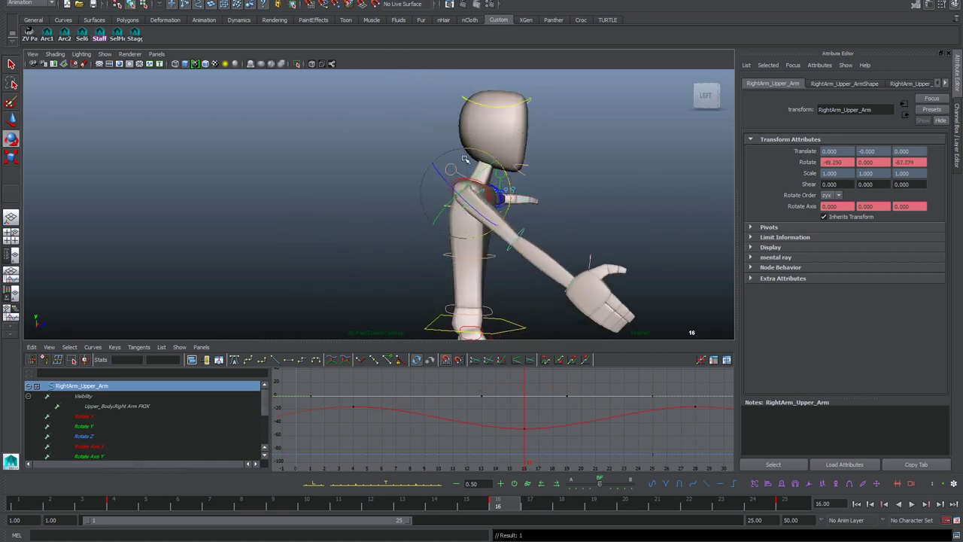
{"action": "left_click_drag", "start_coordinate": [477, 274], "coordinate": [544, 179], "text": "alt"}
{"action": "key", "text": "ctrl+z"}
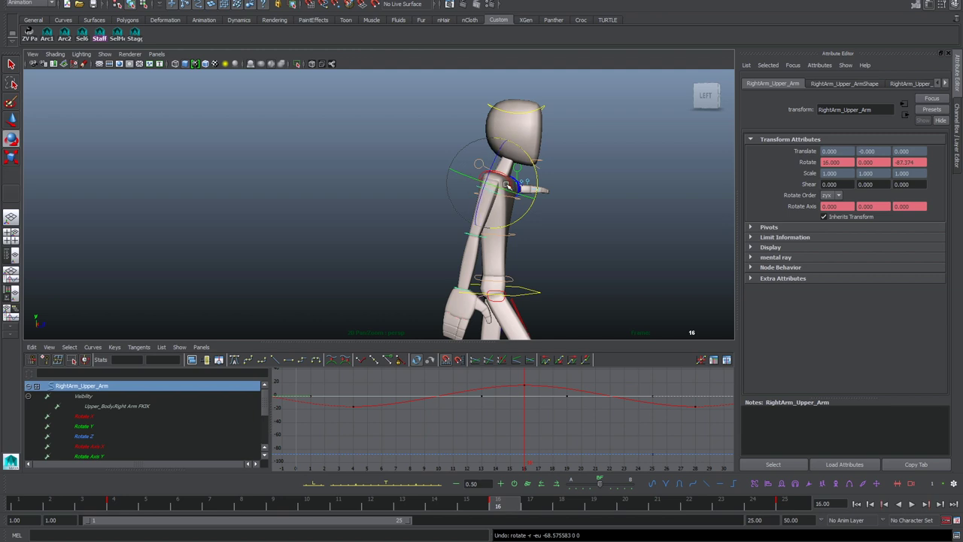
{"action": "left_click_drag", "start_coordinate": [518, 224], "coordinate": [579, 199], "text": "alt"}
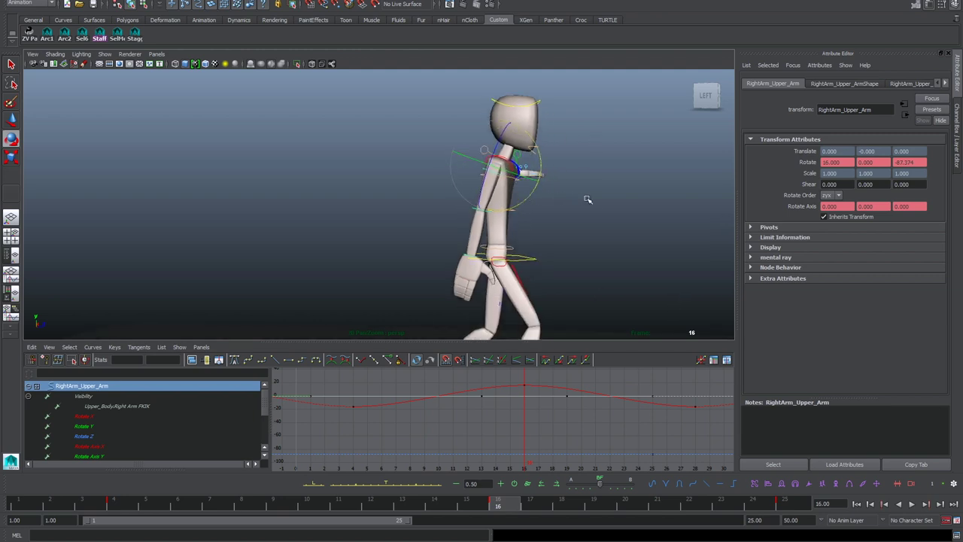
Step: Review the right upper arm's rotation channels and examine its Rotate Order options in the transform attributes
{"action": "key", "text": "ctrl+a"}
{"action": "left_click_drag", "start_coordinate": [619, 245], "coordinate": [600, 218], "text": "alt"}
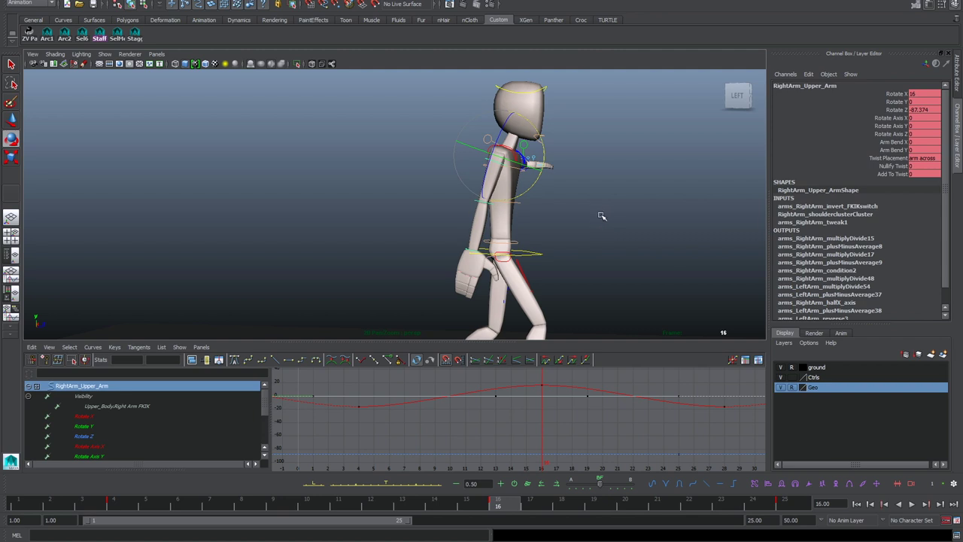
{"action": "left_click_drag", "start_coordinate": [549, 199], "coordinate": [593, 207], "text": "alt"}
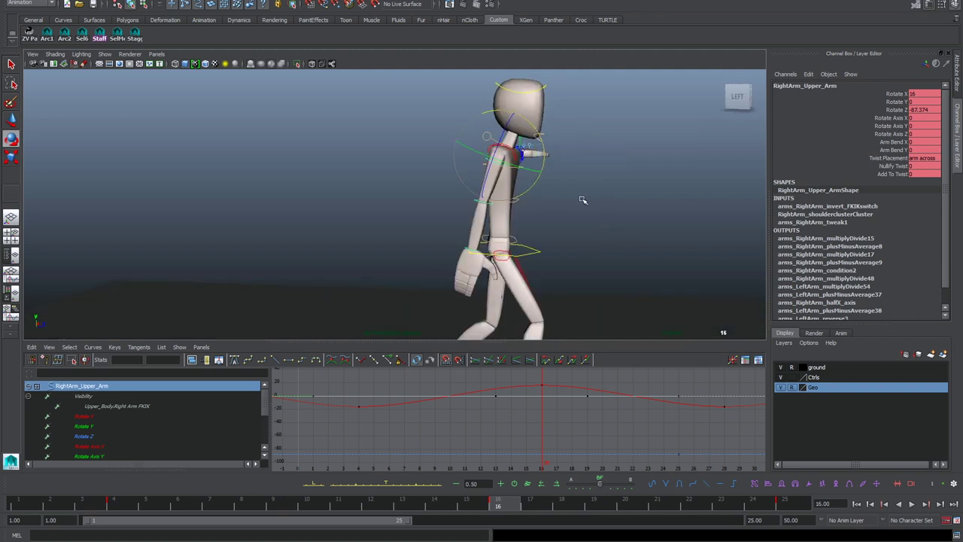
{"action": "key", "text": "ctrl+a"}
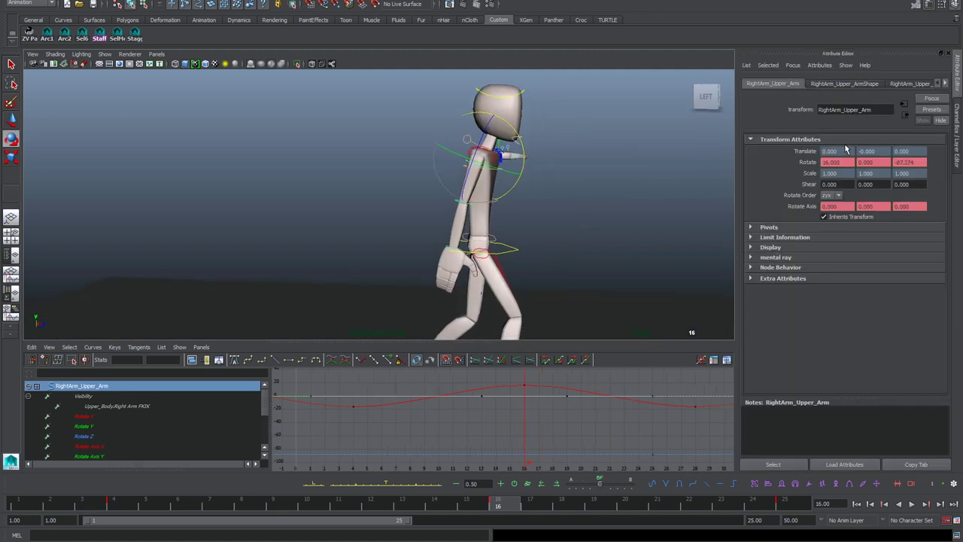
{"action": "left_click", "coordinate": [834, 195]}
{"action": "left_click", "coordinate": [835, 237]}
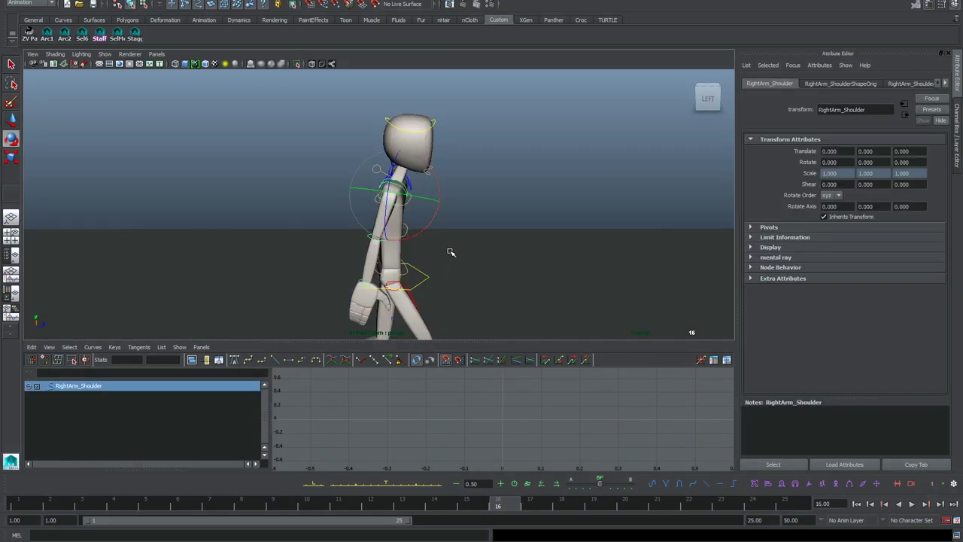
Step: Play and scrub the walk from the side to check the right shoulder's motion around frame 7
{"action": "left_click_drag", "start_coordinate": [449, 251], "coordinate": [438, 227], "text": "alt"}
{"action": "left_click_drag", "start_coordinate": [38, 504], "coordinate": [216, 488]}
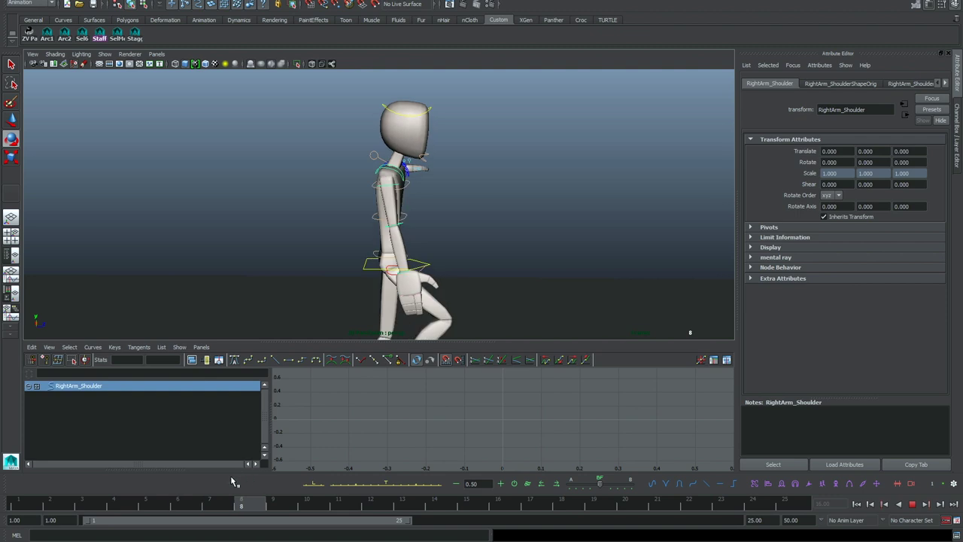
{"action": "key", "text": "alt+v"}
{"action": "left_click_drag", "start_coordinate": [244, 508], "coordinate": [221, 501]}
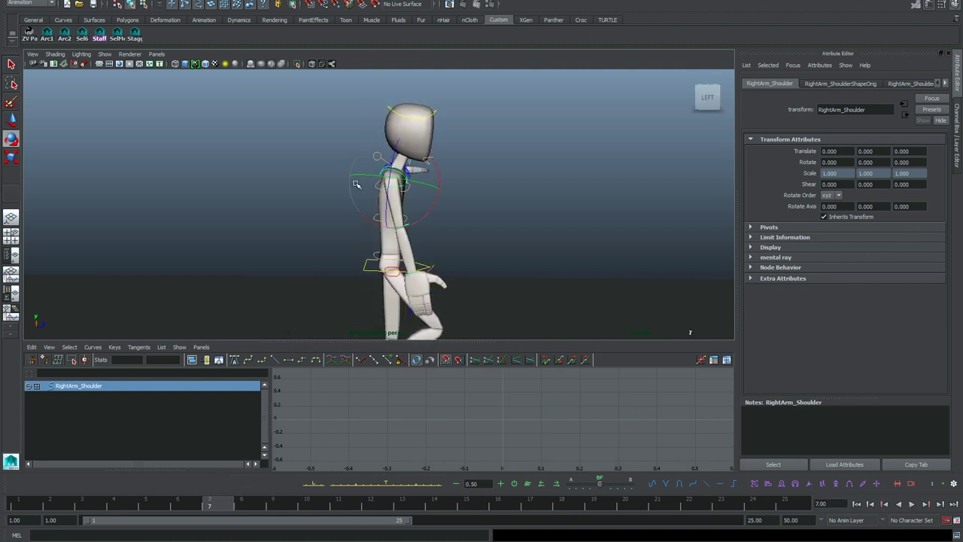
{"action": "right_click_drag", "start_coordinate": [474, 175], "coordinate": [511, 183]}
{"action": "left_click_drag", "start_coordinate": [511, 183], "coordinate": [471, 175], "text": "alt"}
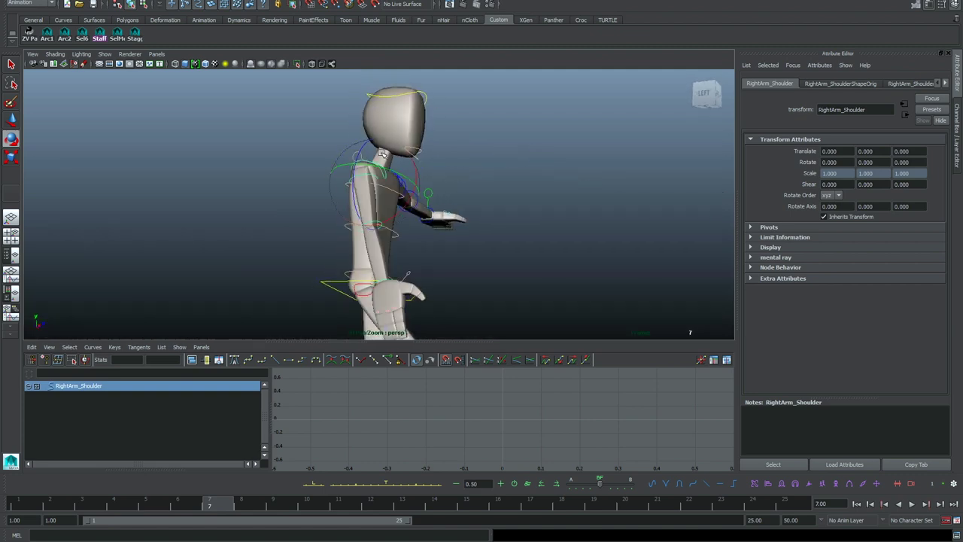
{"action": "left_click_drag", "start_coordinate": [384, 154], "coordinate": [576, 165], "text": "alt"}
Step: Key only the right shoulder's Rotate Z channel at frame 7
{"action": "key", "text": "ctrl+a"}
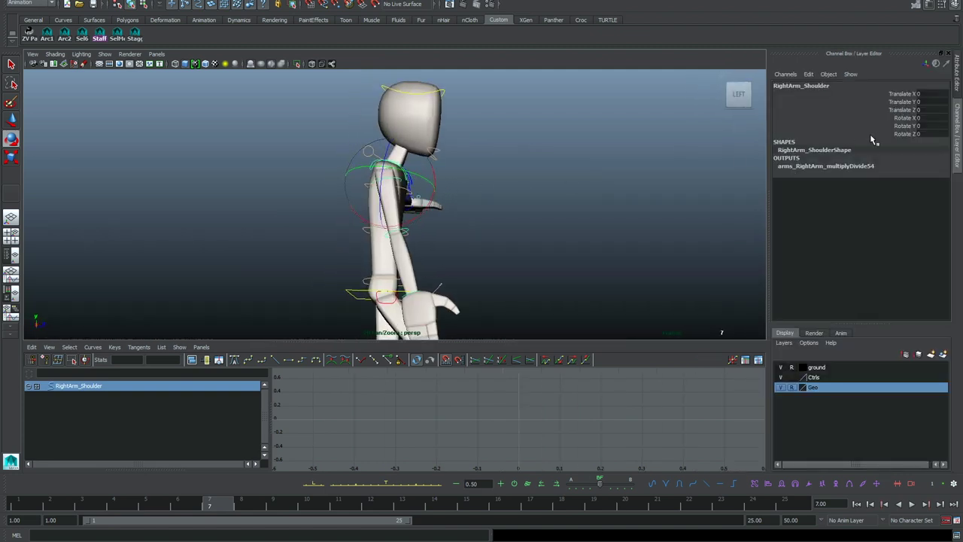
{"action": "left_click", "coordinate": [898, 134]}
{"action": "right_click", "coordinate": [897, 135]}
{"action": "left_click", "coordinate": [901, 147]}
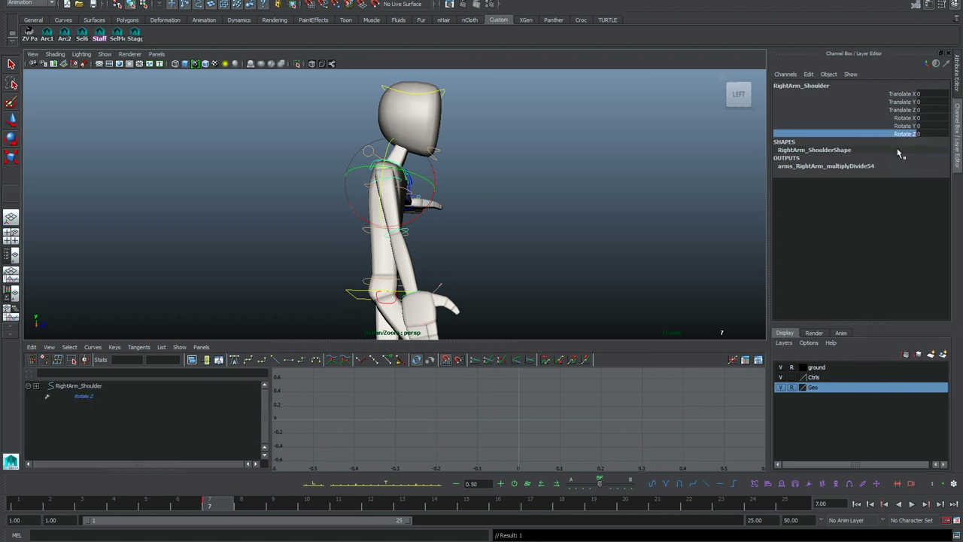
Step: Key the right shoulder's Rotate Z at 0 on frames 1, 13 and 25
{"action": "left_click", "coordinate": [40, 505]}
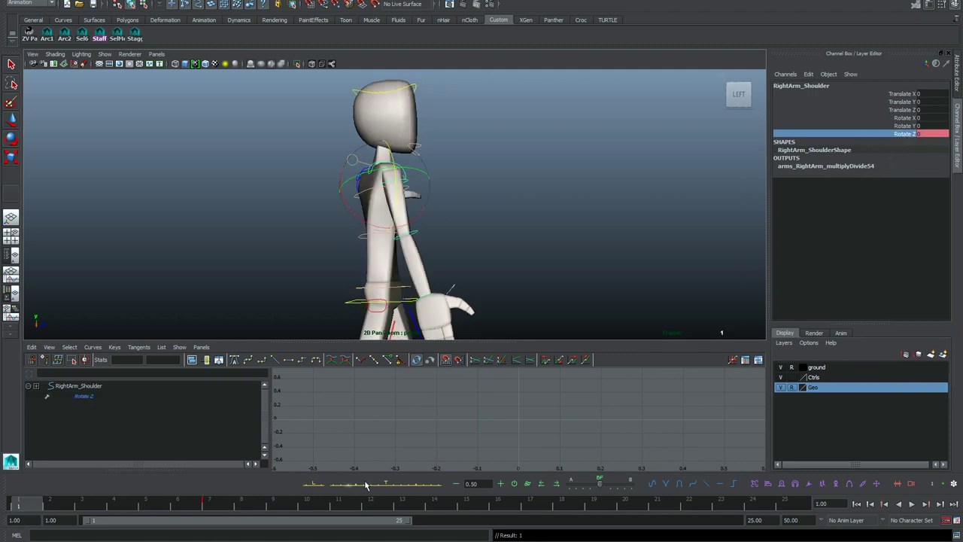
{"action": "right_click", "coordinate": [901, 134]}
{"action": "left_click", "coordinate": [920, 151]}
{"action": "middle_click_drag", "start_coordinate": [46, 505], "coordinate": [873, 465]}
{"action": "key", "text": "s"}
{"action": "key", "text": "s"}
Step: Rotate the right shoulder to -10.846 in Z at frame 7 and copy that key to frame 19
{"action": "left_click", "coordinate": [234, 505]}
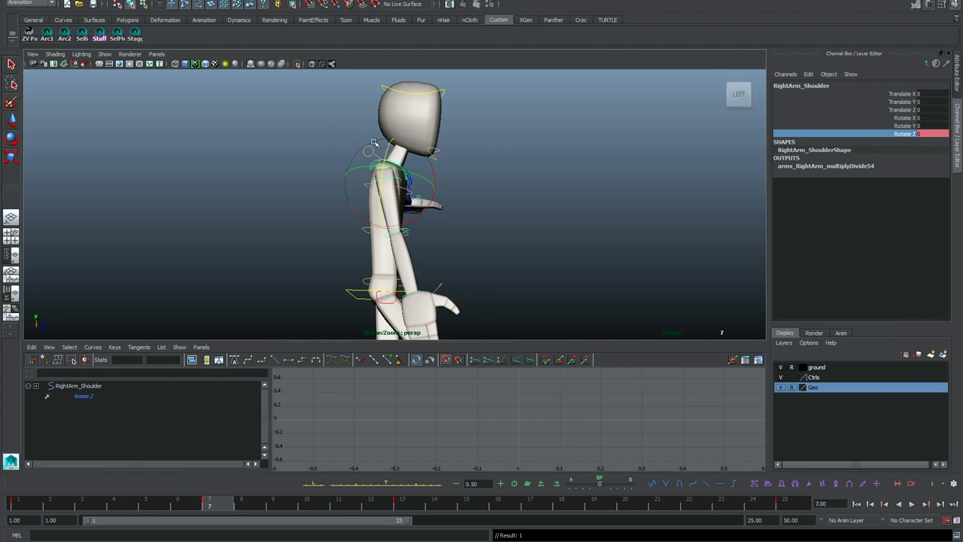
{"action": "left_click_drag", "start_coordinate": [389, 144], "coordinate": [388, 149]}
{"action": "scroll", "coordinate": [493, 174], "scroll_direction": "down", "scroll_amount": 2}
{"action": "middle_click_drag", "start_coordinate": [536, 207], "coordinate": [565, 162], "text": "alt"}
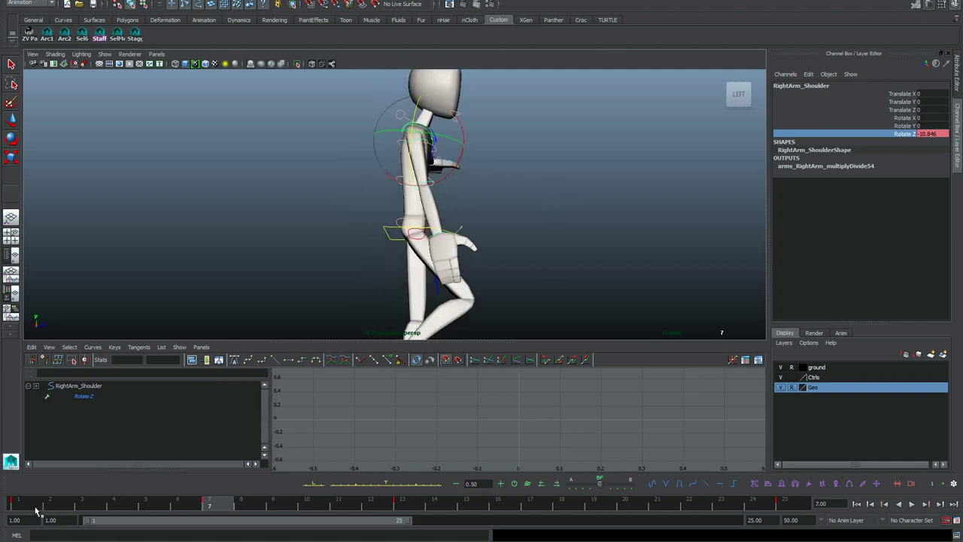
{"action": "key", "text": "alt+v"}
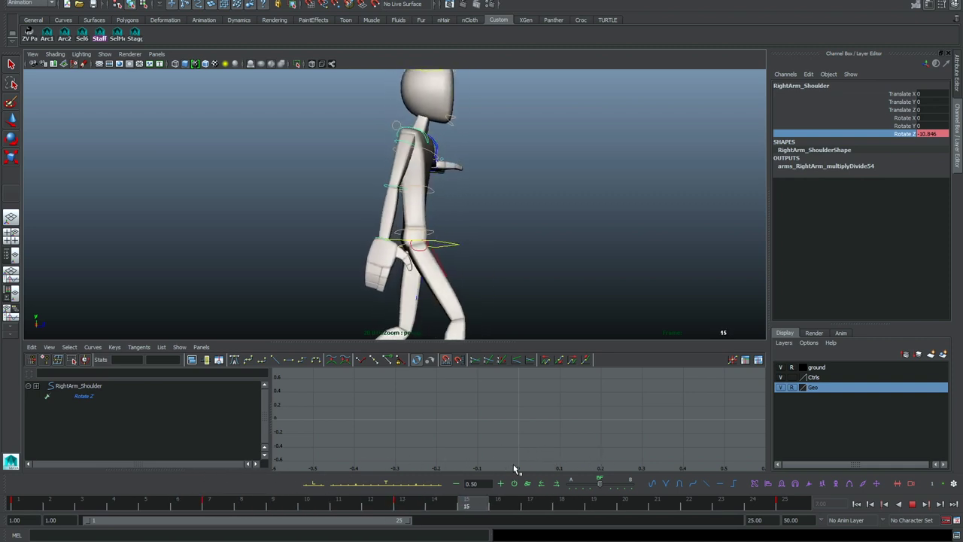
{"action": "key", "text": "Escape"}
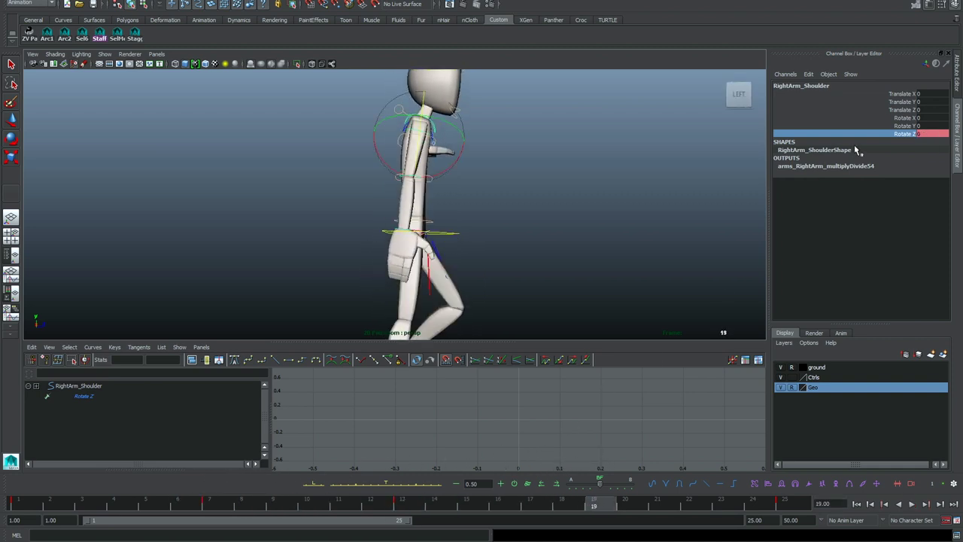
{"action": "left_click", "coordinate": [209, 503]}
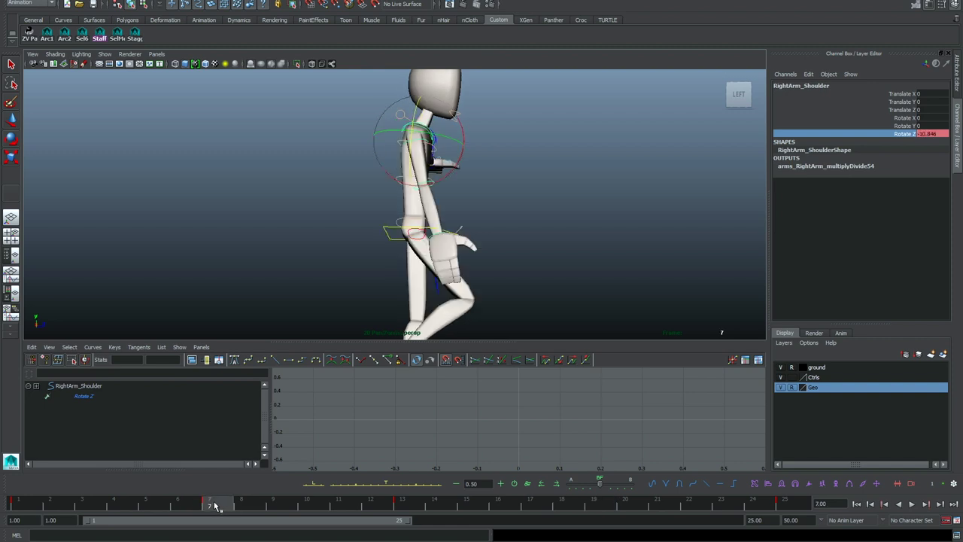
{"action": "left_click_drag", "start_coordinate": [213, 503], "coordinate": [594, 502]}
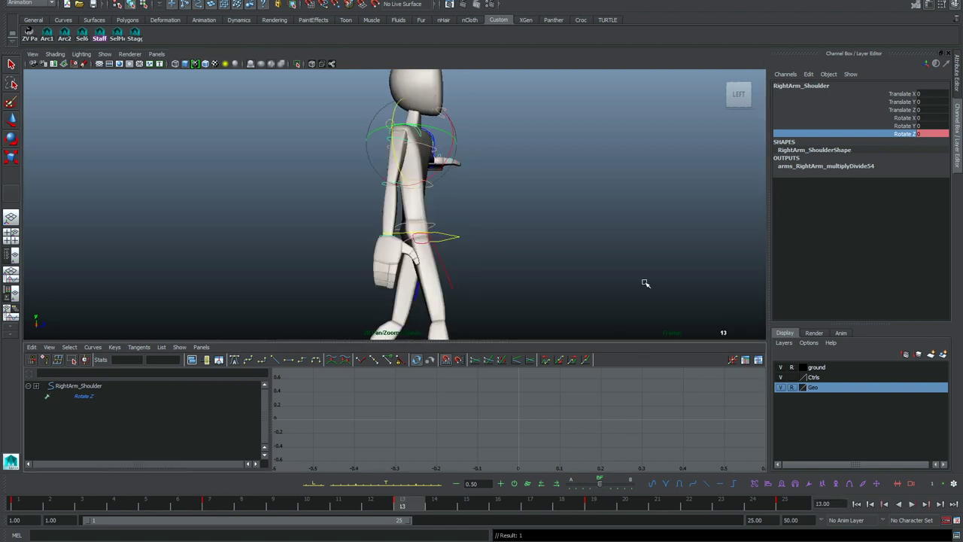
Step: Rotate the right shoulder to -16.21 in Z at frame 7 from the front and copy that key to frame 19
{"action": "left_click_drag", "start_coordinate": [572, 243], "coordinate": [529, 264], "text": "alt"}
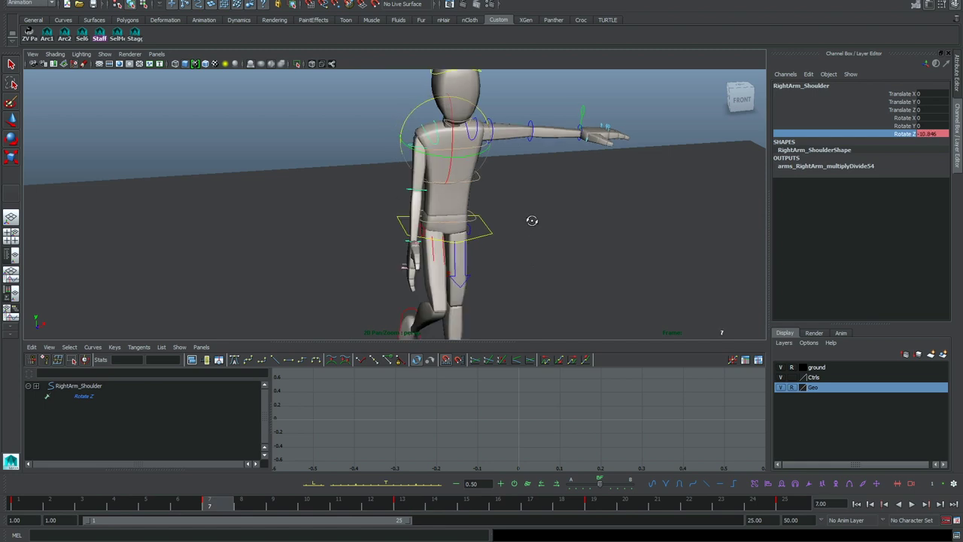
{"action": "left_click_drag", "start_coordinate": [533, 221], "coordinate": [514, 142], "text": "alt"}
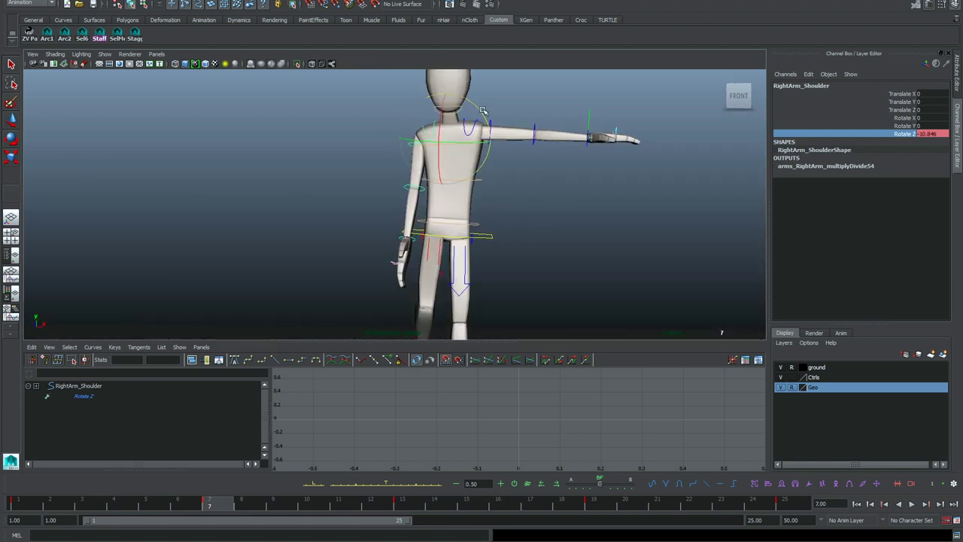
{"action": "key", "text": "s"}
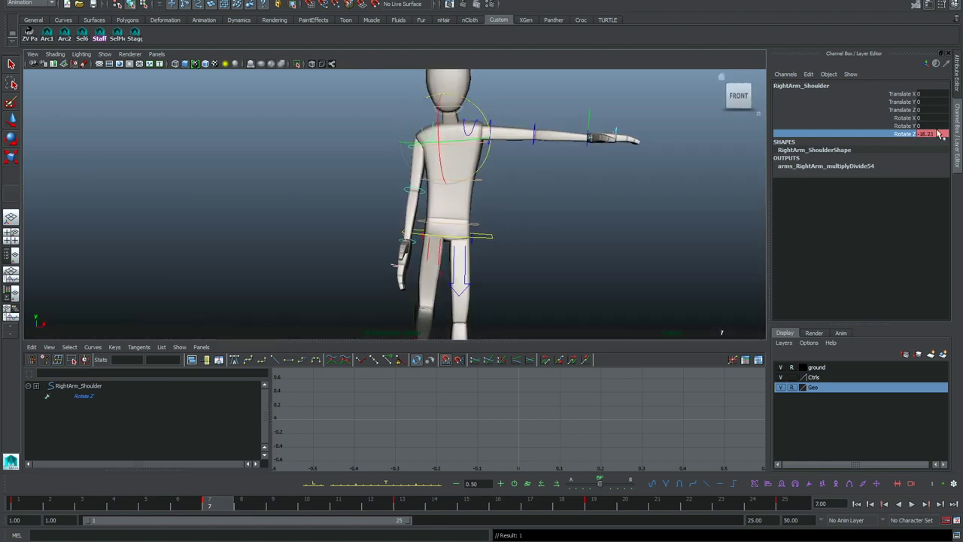
{"action": "left_click_drag", "start_coordinate": [226, 501], "coordinate": [595, 486]}
{"action": "key", "text": "."}
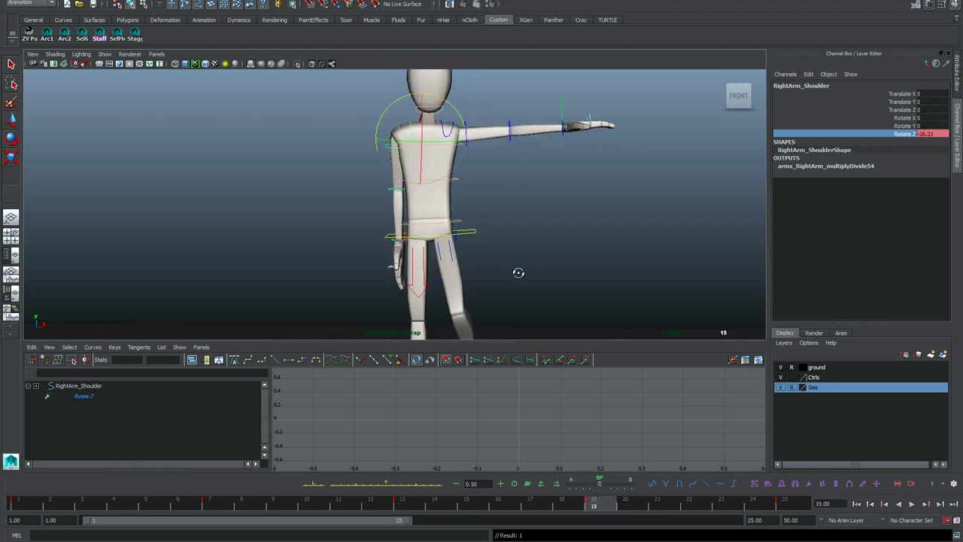
Step: Play back the walk cycle from the side to check the right shoulder's rotation
{"action": "left_click_drag", "start_coordinate": [519, 273], "coordinate": [722, 331], "text": "alt"}
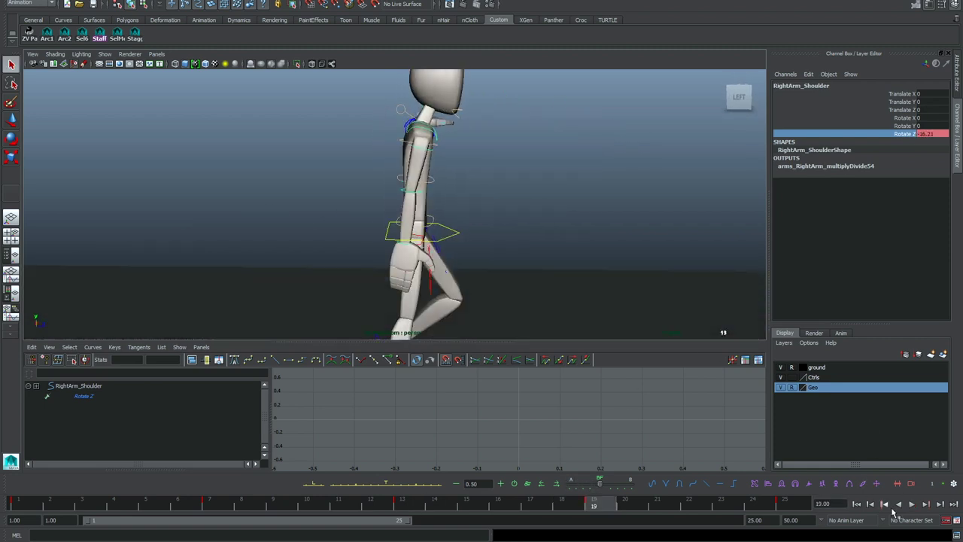
{"action": "left_click", "coordinate": [911, 504]}
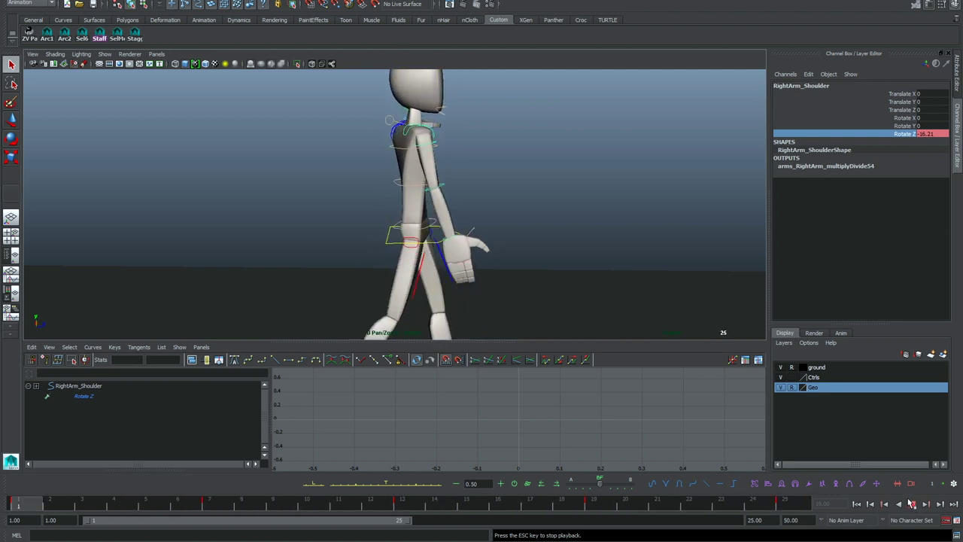
{"action": "left_click", "coordinate": [911, 504]}
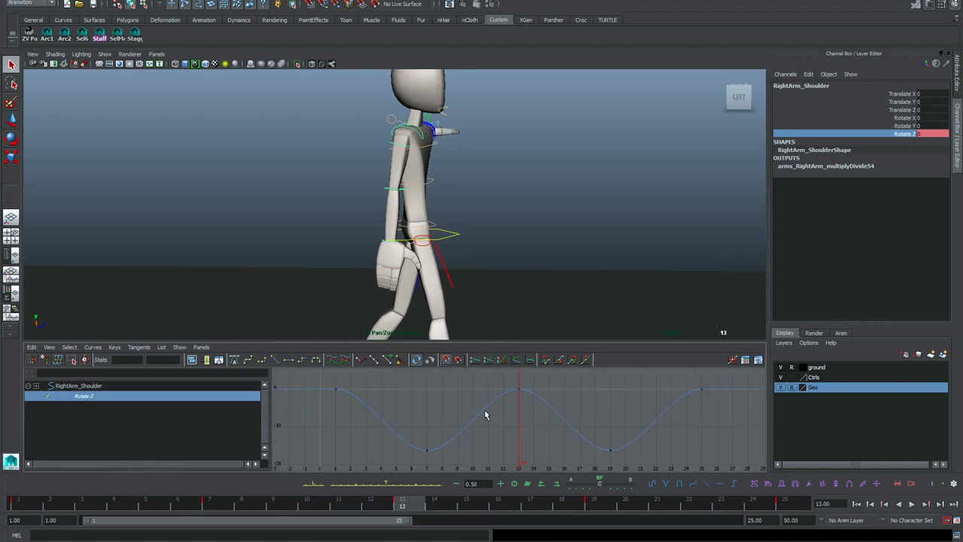
Step: Select all keys of the right shoulder's Rotate Z curve and set the curve to cycle beyond its keyed range
{"action": "scroll", "coordinate": [486, 415], "scroll_direction": "down", "scroll_amount": 4}
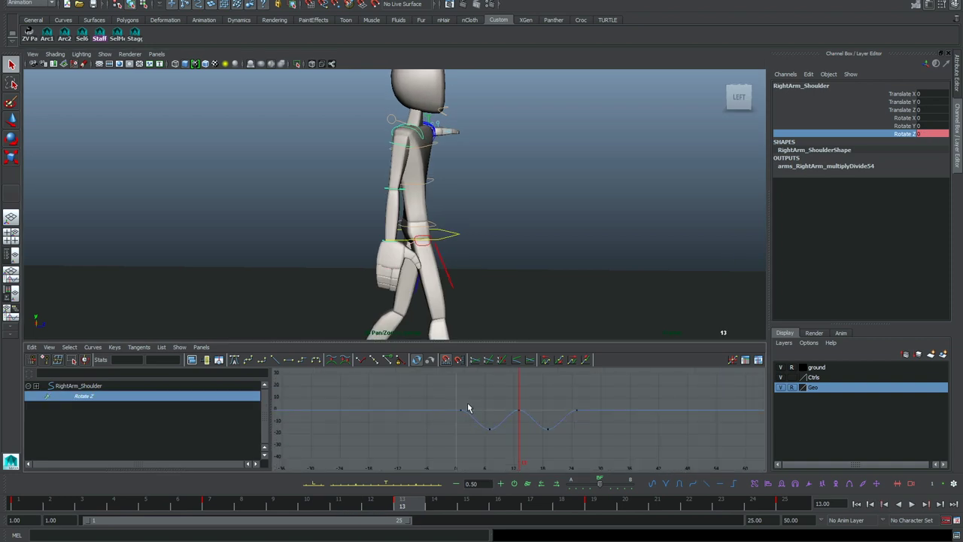
{"action": "left_click_drag", "start_coordinate": [434, 401], "coordinate": [603, 460]}
{"action": "left_click", "coordinate": [574, 361]}
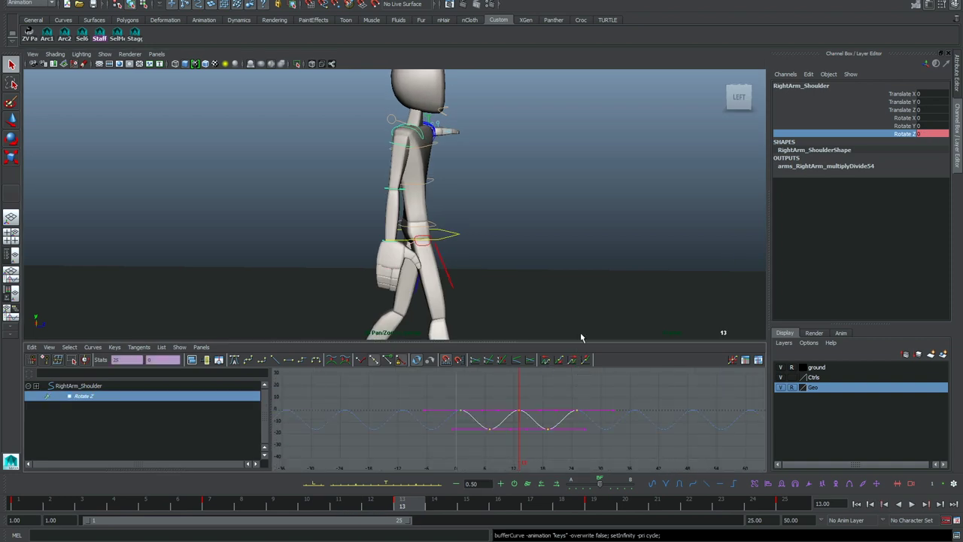
Step: Select the right lower arm control at frame 4 and activate the Rotate tool on it
{"action": "left_click", "coordinate": [446, 191]}
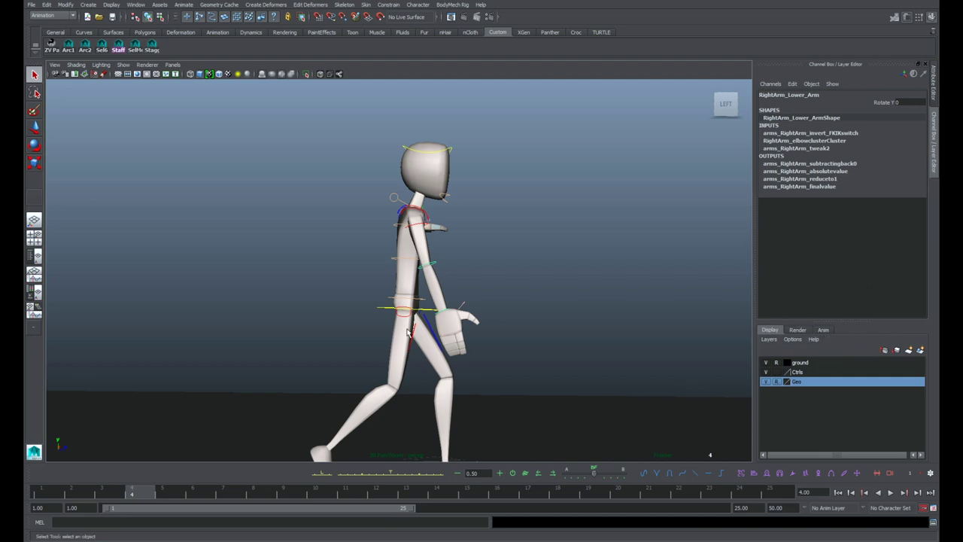
{"action": "key", "text": "e"}
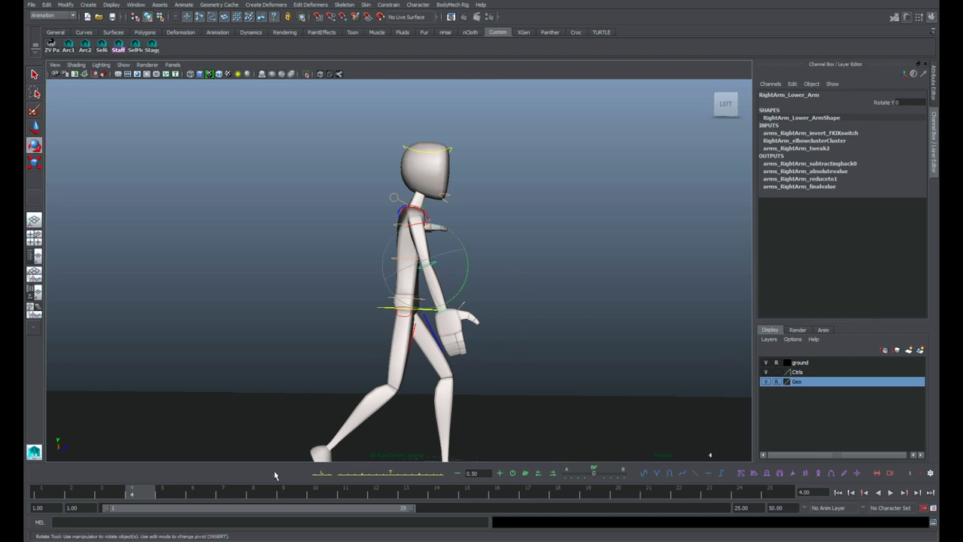
Step: Select the right upper arm control and check its keyed swing poses on frames 4 and 16
{"action": "key", "text": "q"}
{"action": "left_click", "coordinate": [503, 216]}
{"action": "left_click", "coordinate": [414, 225]}
{"action": "key", "text": "e"}
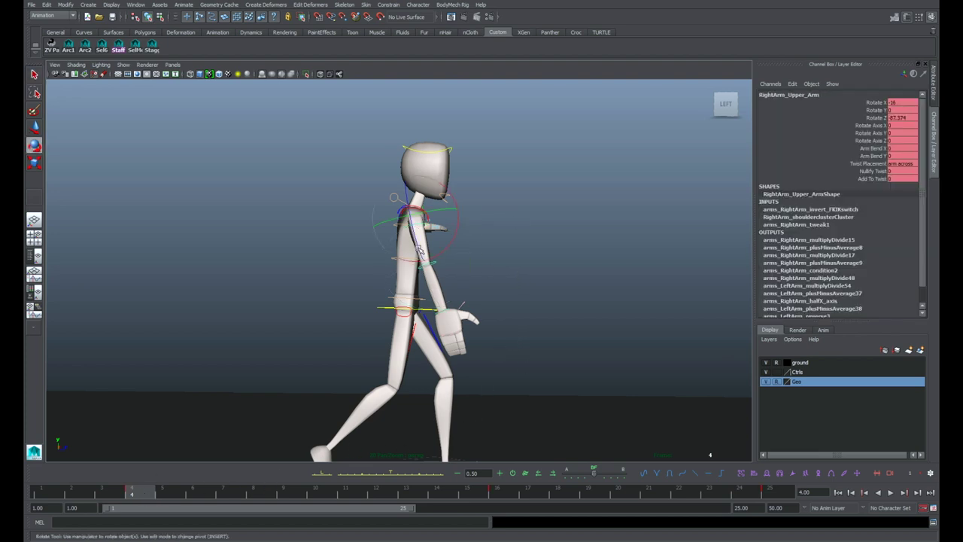
{"action": "left_click", "coordinate": [496, 490]}
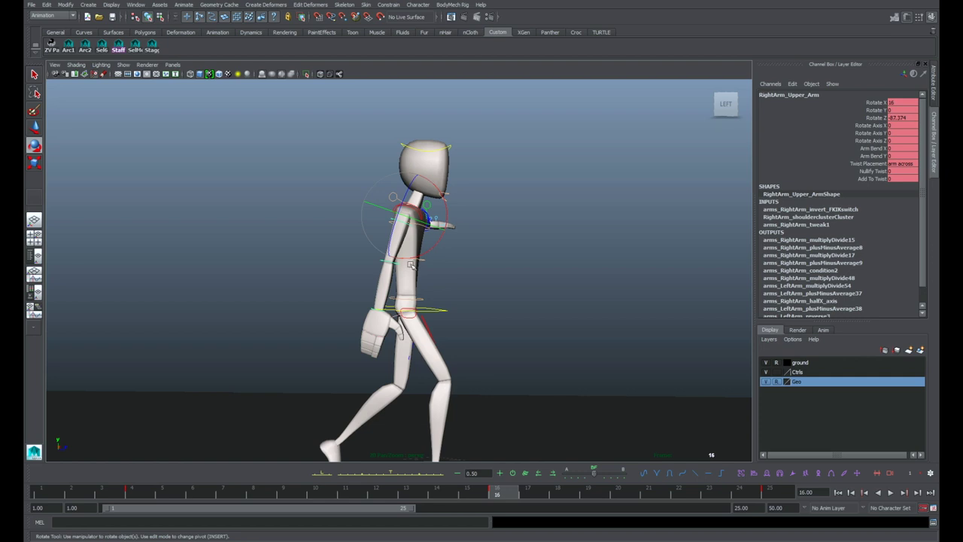
Step: On frame 6, bend the right lower arm forward to a Rotate Y of about -19.6 and key only that channel
{"action": "key", "text": "q"}
{"action": "left_click", "coordinate": [381, 263]}
{"action": "key", "text": "e"}
{"action": "left_click_drag", "start_coordinate": [164, 496], "coordinate": [202, 493]}
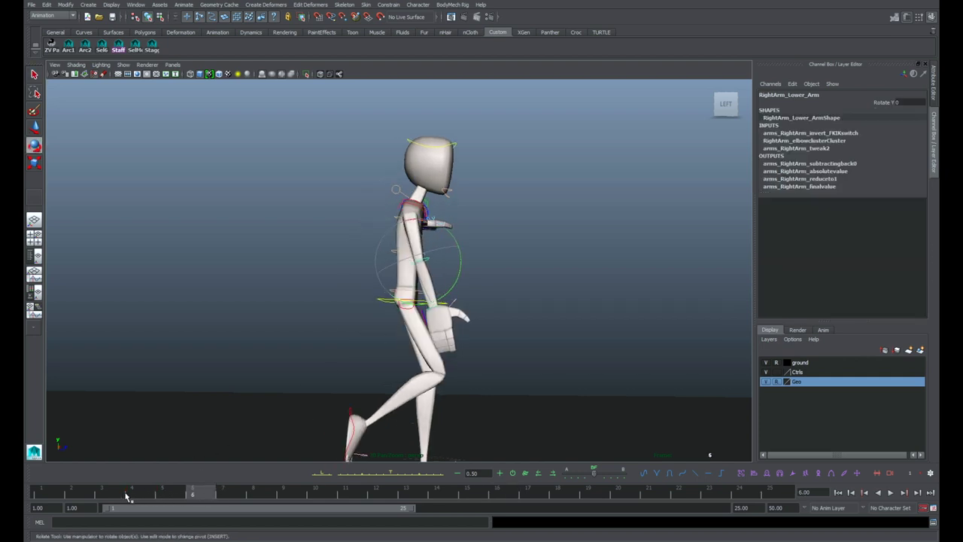
{"action": "key", "text": "alt+v"}
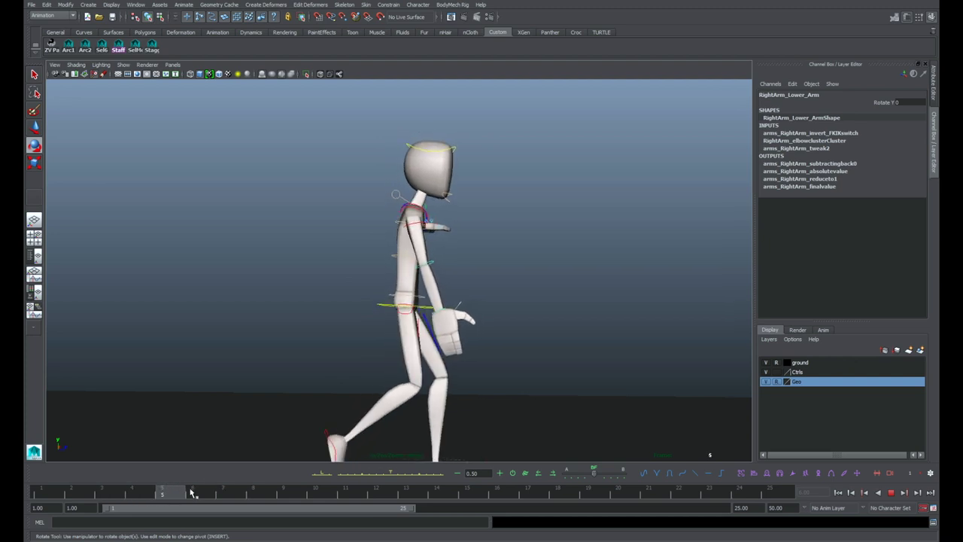
{"action": "left_click", "coordinate": [188, 492]}
{"action": "left_click_drag", "start_coordinate": [448, 298], "coordinate": [461, 283]}
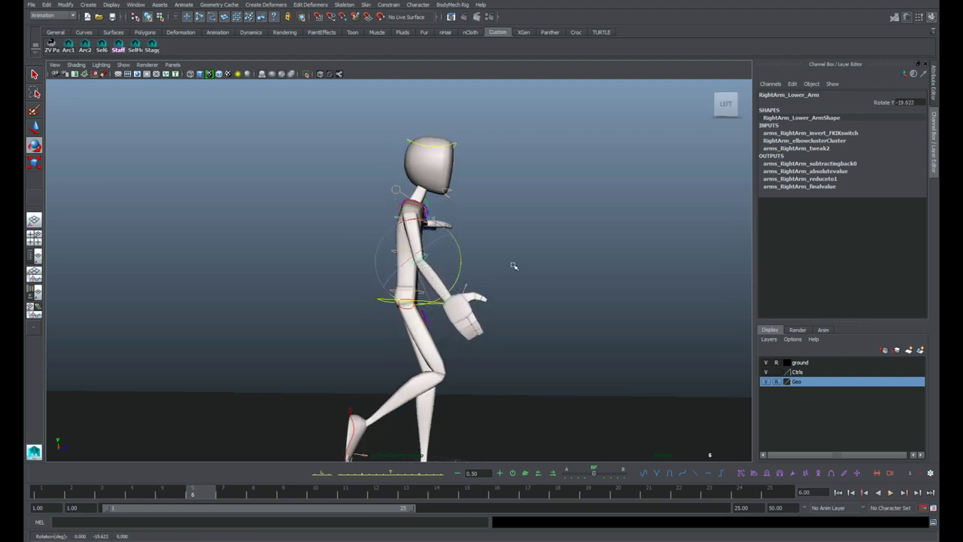
{"action": "left_click", "coordinate": [888, 102]}
{"action": "right_click", "coordinate": [888, 102]}
{"action": "left_click", "coordinate": [877, 114]}
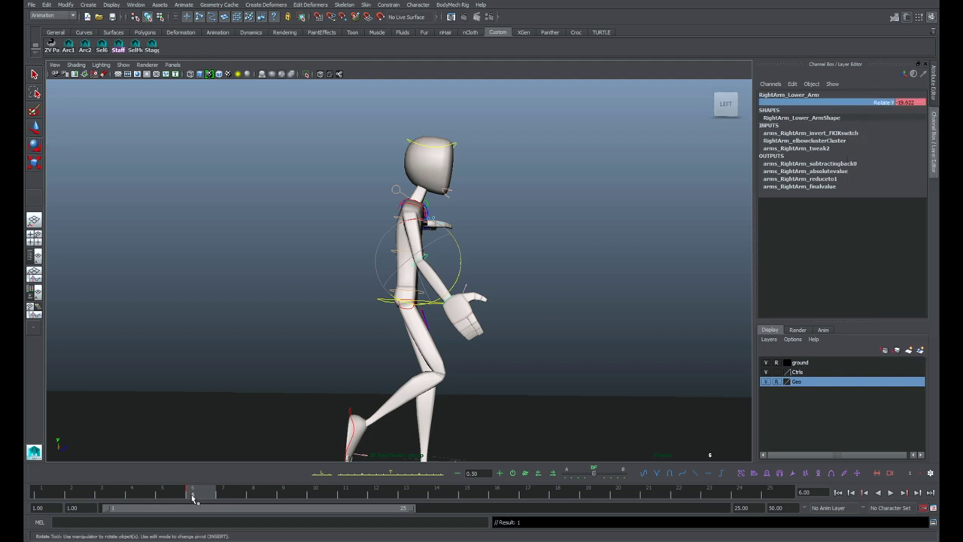
Step: Carry the right lower arm's frame 6 pose to frame 18 and set Rotate Y there to 19
{"action": "left_click_drag", "start_coordinate": [197, 500], "coordinate": [558, 493]}
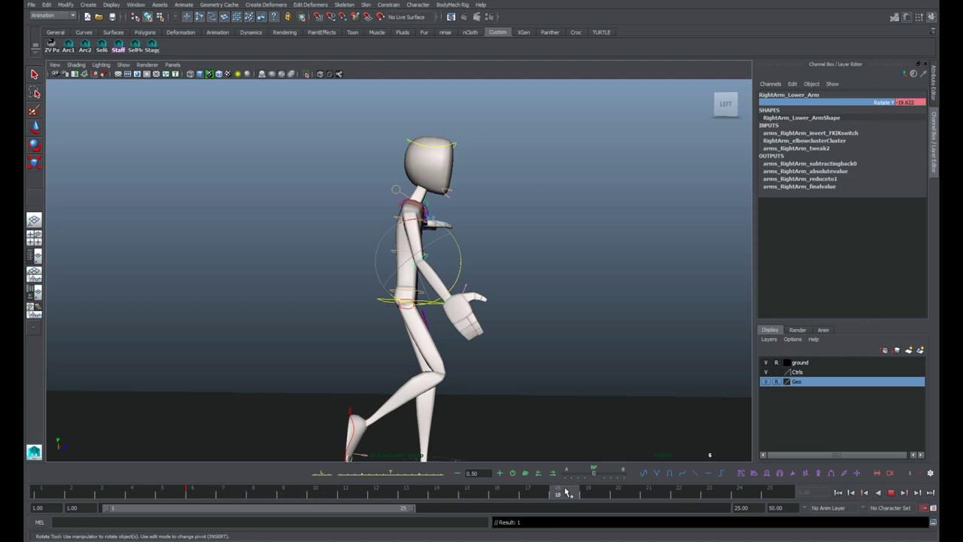
{"action": "key", "text": "ctrl+z"}
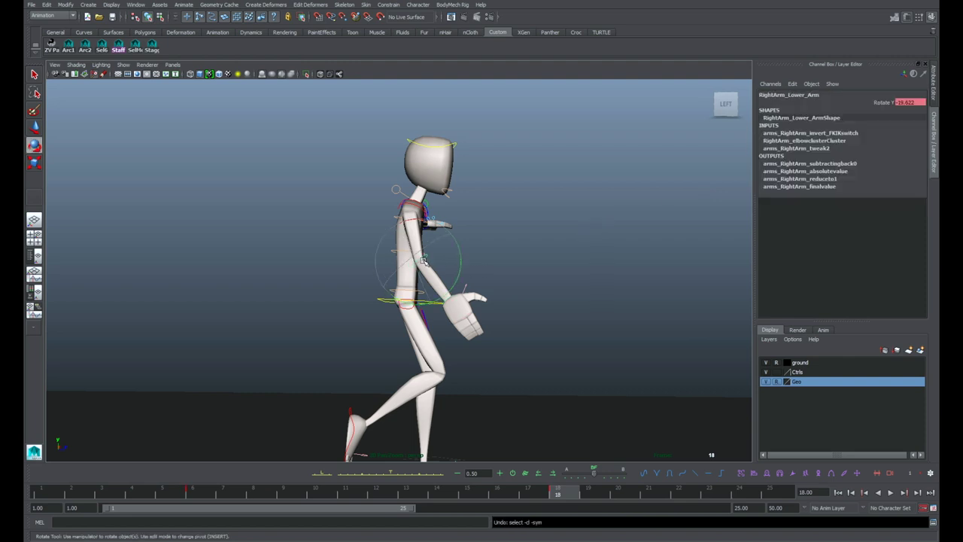
{"action": "key", "text": "comma"}
{"action": "key", "text": "period"}
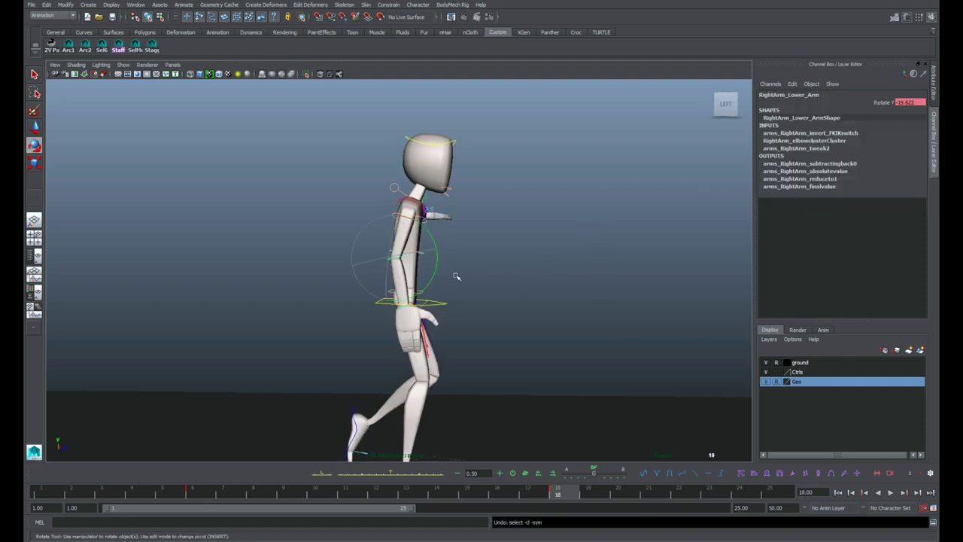
{"action": "left_click", "coordinate": [911, 102]}
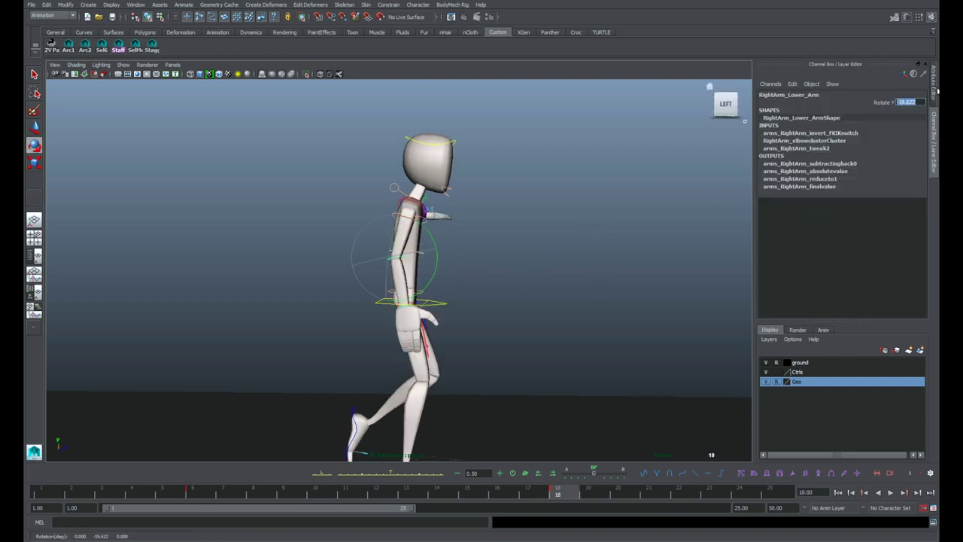
{"action": "type", "text": "19"}
{"action": "key", "text": "Return"}
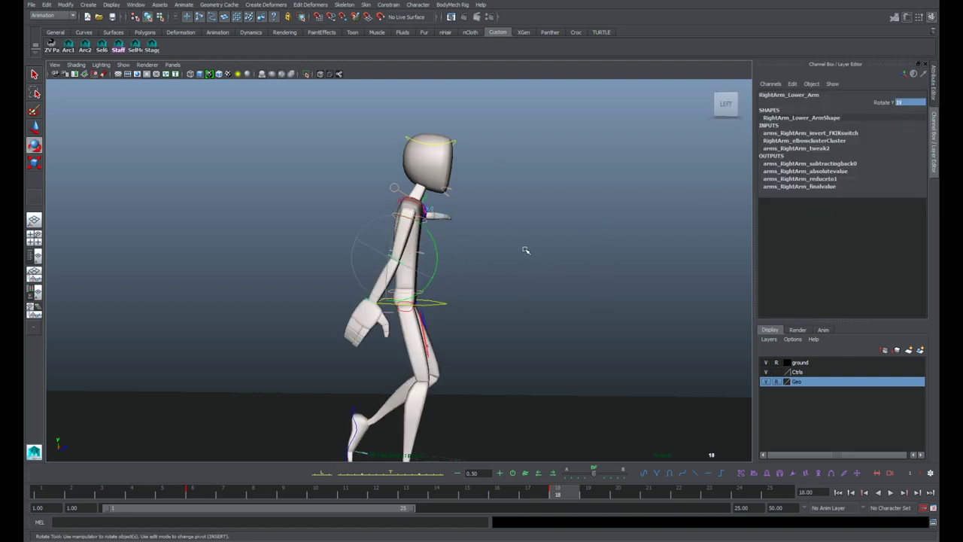
Step: Reduce the right lower arm's Rotate Y on frame 18 to about 5.5
{"action": "left_click", "coordinate": [522, 249]}
{"action": "key", "text": "e"}
{"action": "left_click", "coordinate": [408, 265]}
{"action": "left_click", "coordinate": [883, 103]}
{"action": "middle_click_drag", "start_coordinate": [571, 221], "coordinate": [557, 219]}
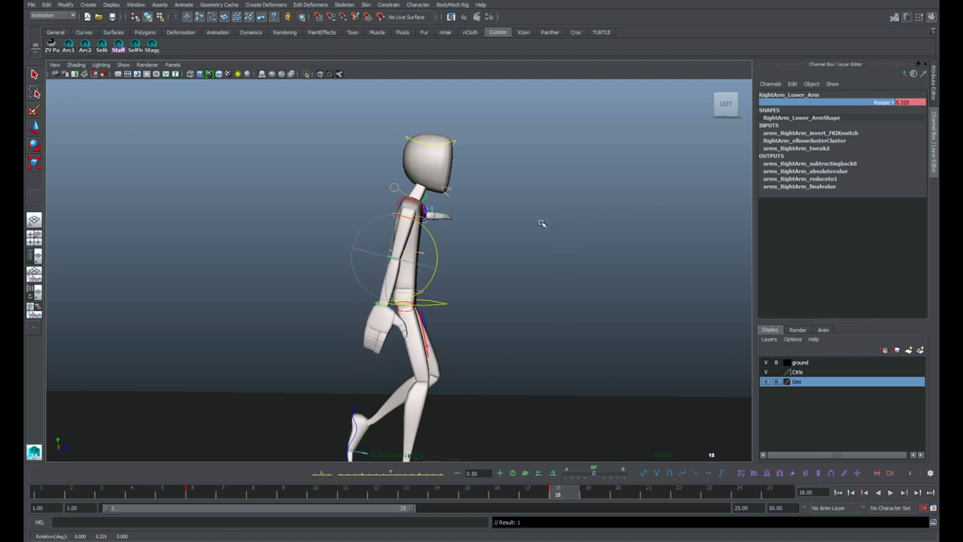
{"action": "middle_click_drag", "start_coordinate": [548, 221], "coordinate": [545, 220]}
Step: Return to frame 6 and play the animation to review the right forearm's swing
{"action": "left_click", "coordinate": [195, 493]}
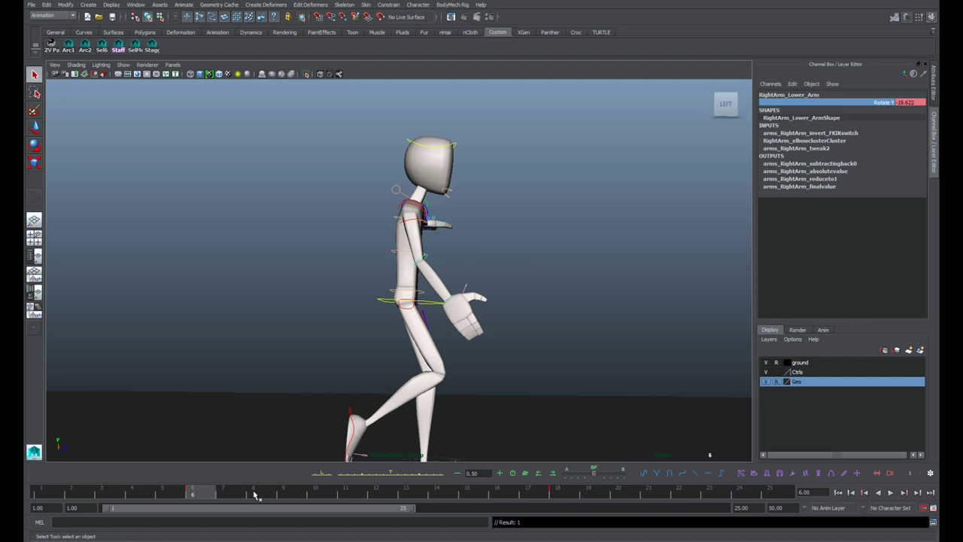
{"action": "key", "text": "alt+v"}
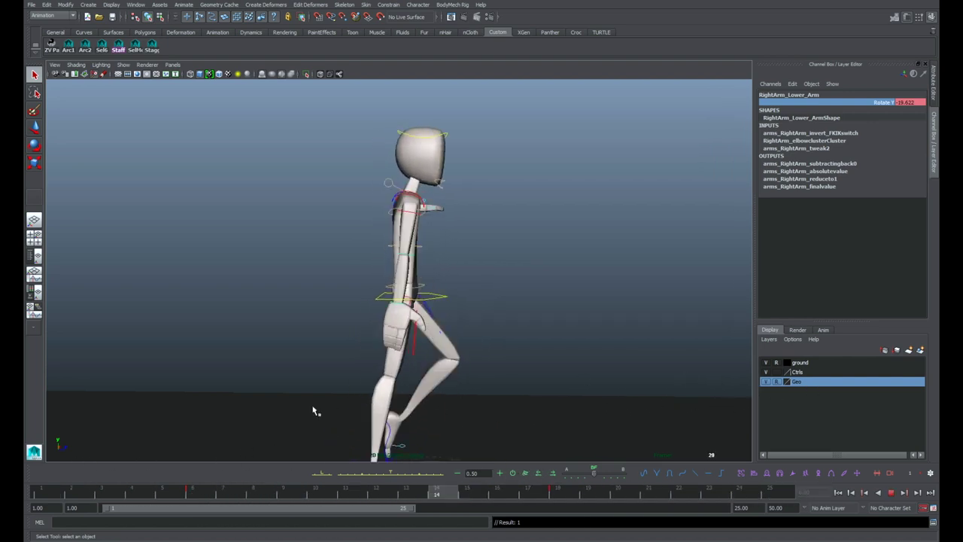
{"action": "key", "text": "alt+v"}
Step: In the Graph Editor, set the right lower arm's Rotate Y curve to cycle before its first and after its last key
{"action": "key", "text": "space"}
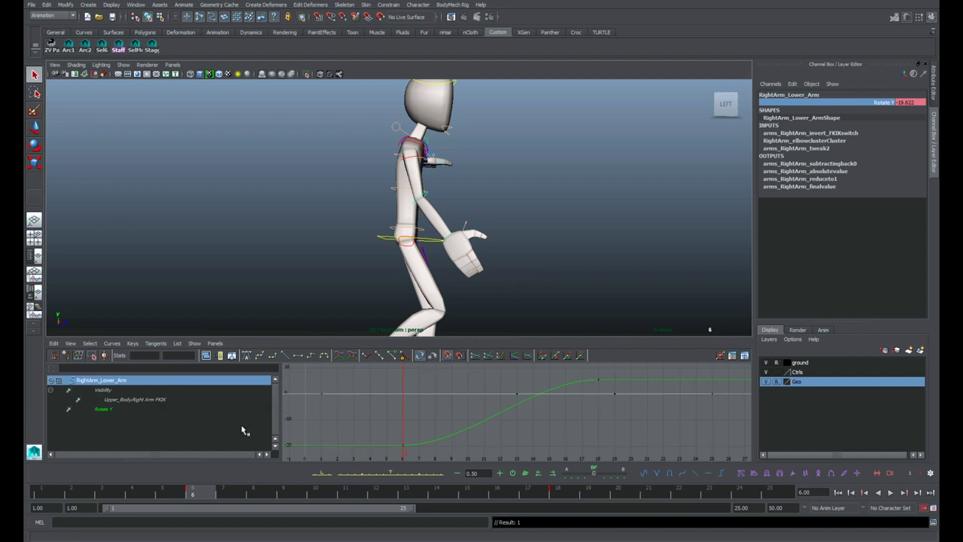
{"action": "left_click", "coordinate": [149, 406]}
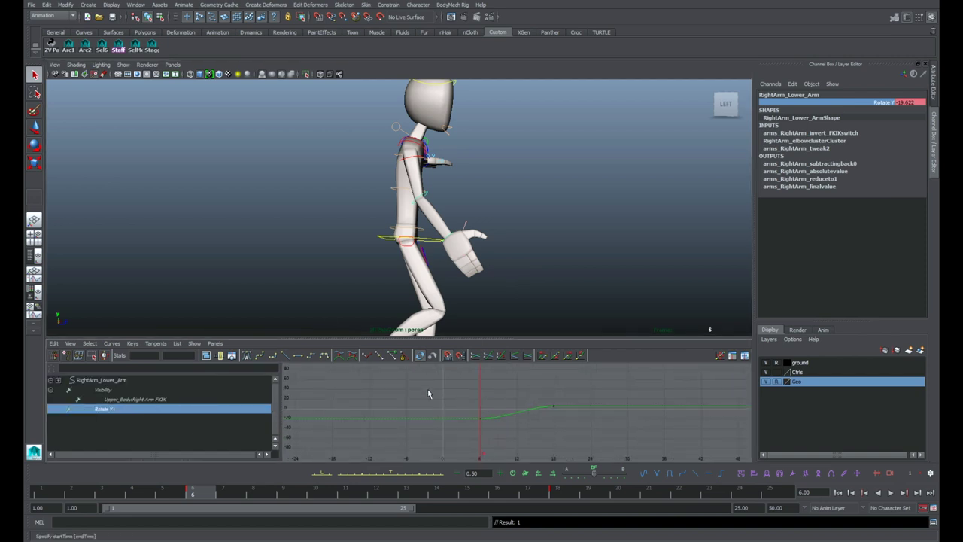
{"action": "left_click_drag", "start_coordinate": [399, 388], "coordinate": [586, 433]}
{"action": "left_click", "coordinate": [570, 358]}
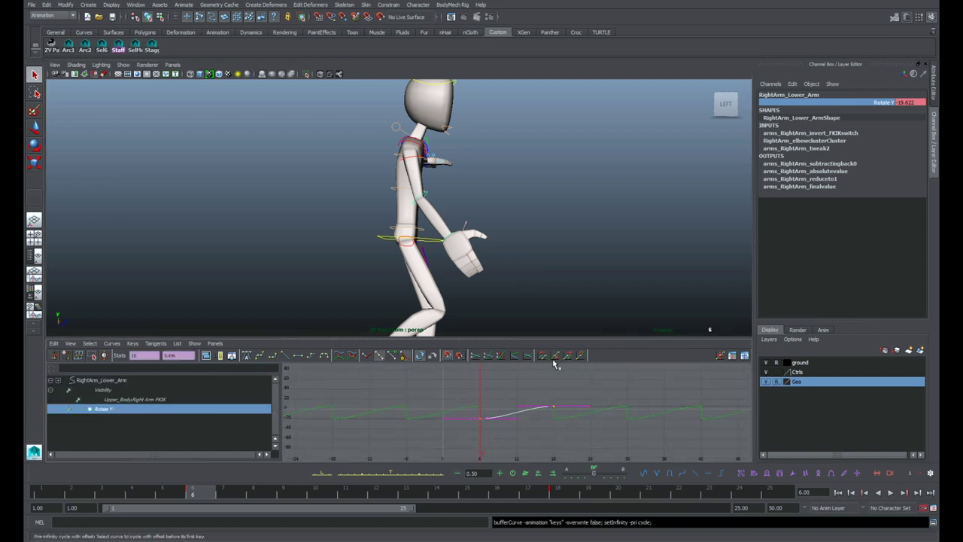
Step: Shift the Rotate Y keys 5 frames earlier to start on frame 1 and add a matching key on frame 25
{"action": "key", "text": "alt+shift+v"}
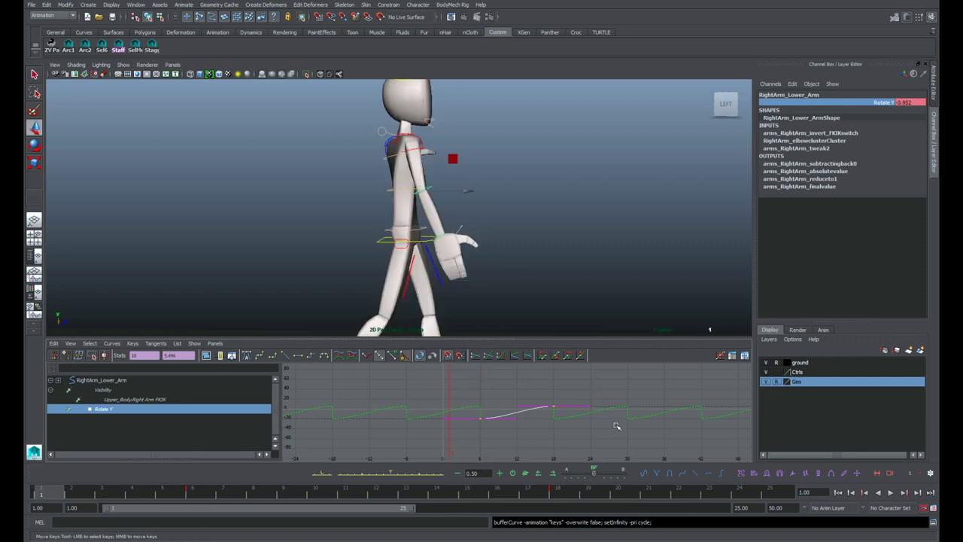
{"action": "middle_click_drag", "start_coordinate": [616, 426], "coordinate": [567, 425]}
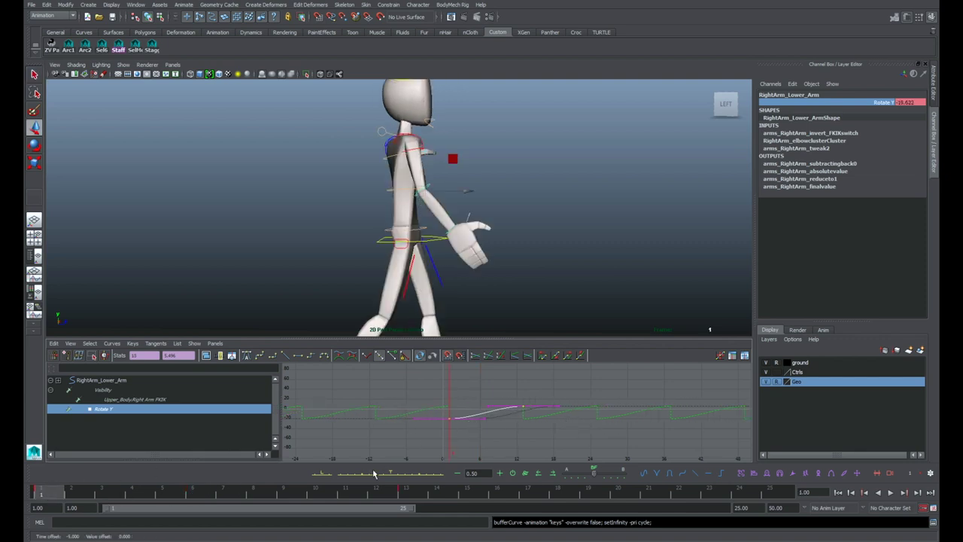
{"action": "left_click_drag", "start_coordinate": [54, 493], "coordinate": [769, 493]}
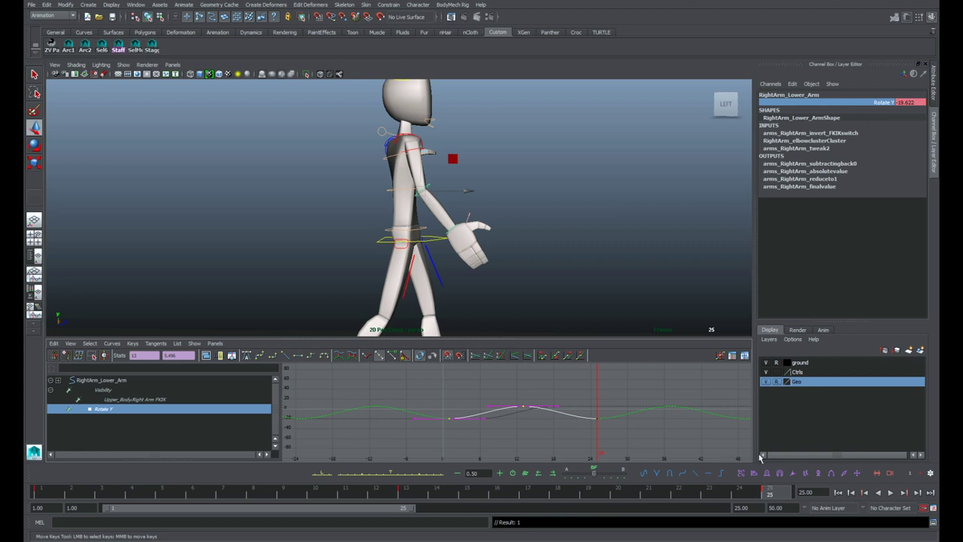
Step: Move all three Rotate Y keys 5 frames later so the curve starts on frame 6
{"action": "left_click", "coordinate": [549, 402]}
{"action": "left_click_drag", "start_coordinate": [692, 452], "coordinate": [704, 453]}
{"action": "mouse_move", "coordinate": [514, 435]}
{"action": "middle_mouse_down"}
{"action": "mouse_move", "coordinate": [542, 439]}
{"action": "mouse_move", "coordinate": [520, 439]}
{"action": "middle_mouse_up"}
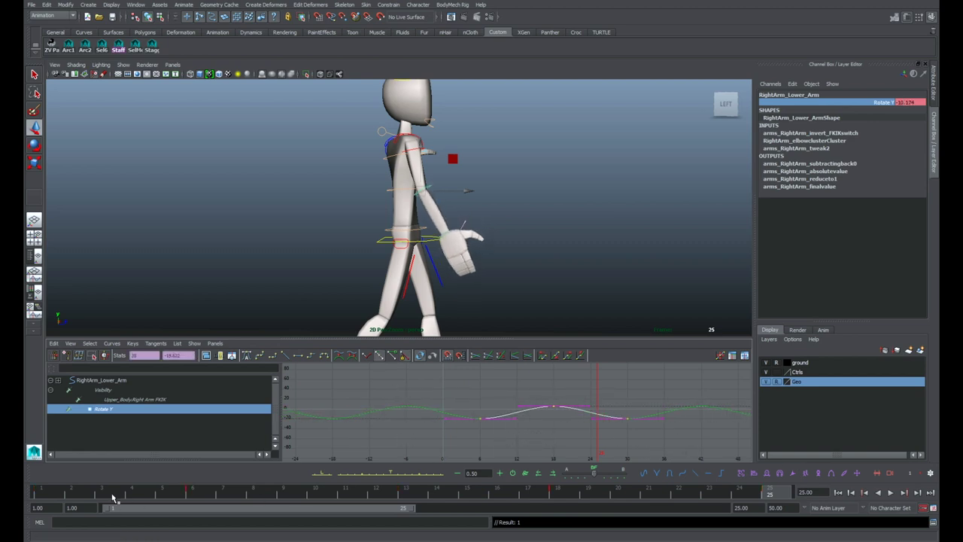
Step: Close the Graph Editor, deselect the arm and play the walk cycle to review the forearm motion
{"action": "left_click_drag", "start_coordinate": [68, 495], "coordinate": [47, 481]}
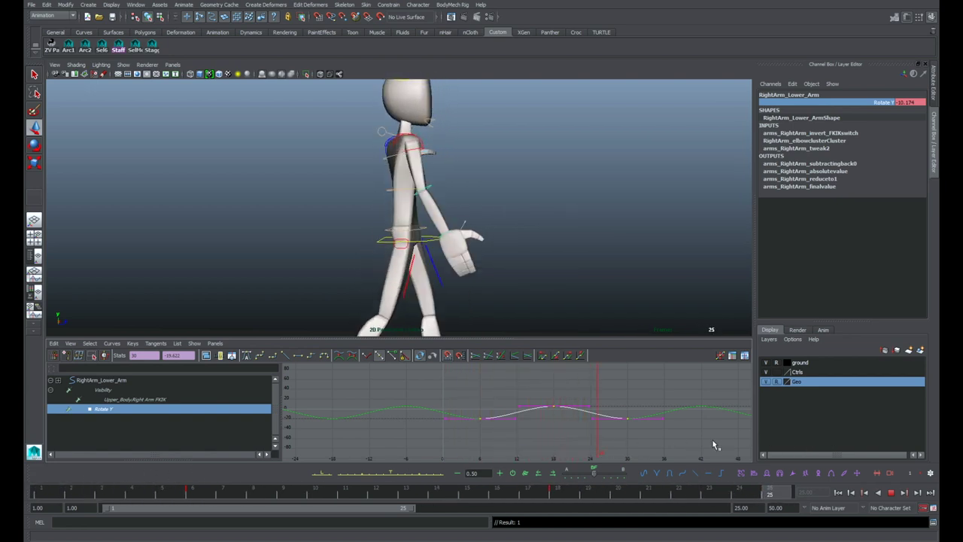
{"action": "key", "text": "alt+v"}
{"action": "key", "text": "space"}
{"action": "key", "text": "q"}
{"action": "left_click", "coordinate": [637, 314]}
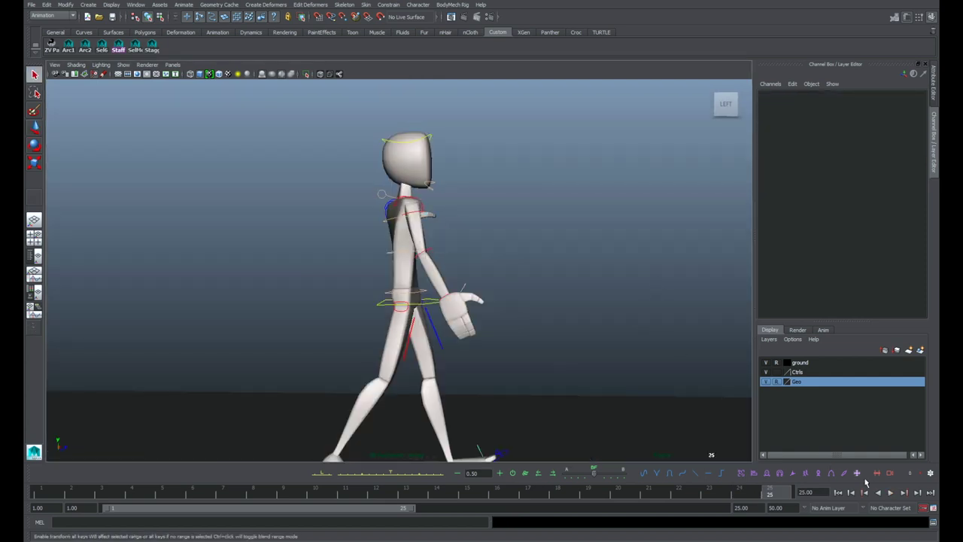
{"action": "left_click", "coordinate": [890, 493]}
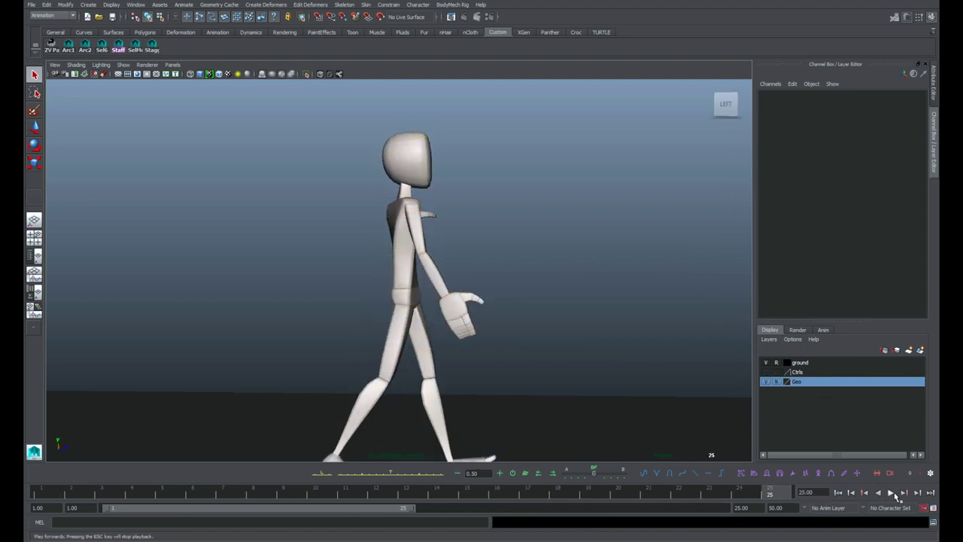
{"action": "left_click", "coordinate": [892, 493]}
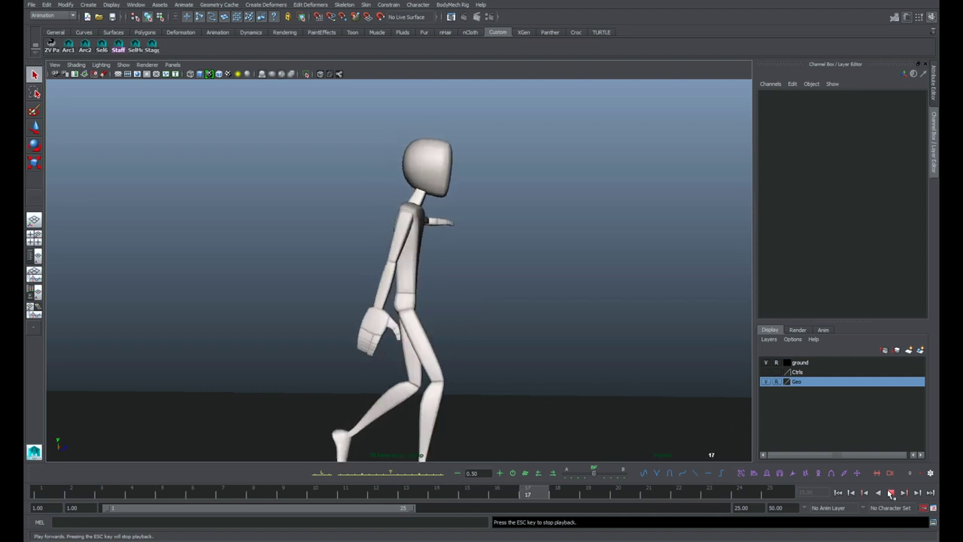
{"action": "left_click", "coordinate": [892, 493]}
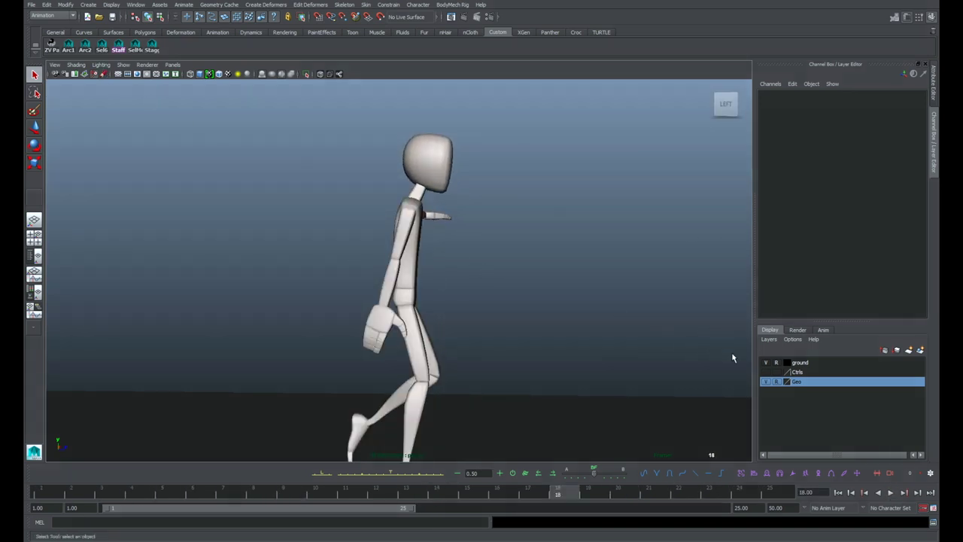
Step: Select the right hand control for rotation and save the scene
{"action": "left_click", "coordinate": [382, 309]}
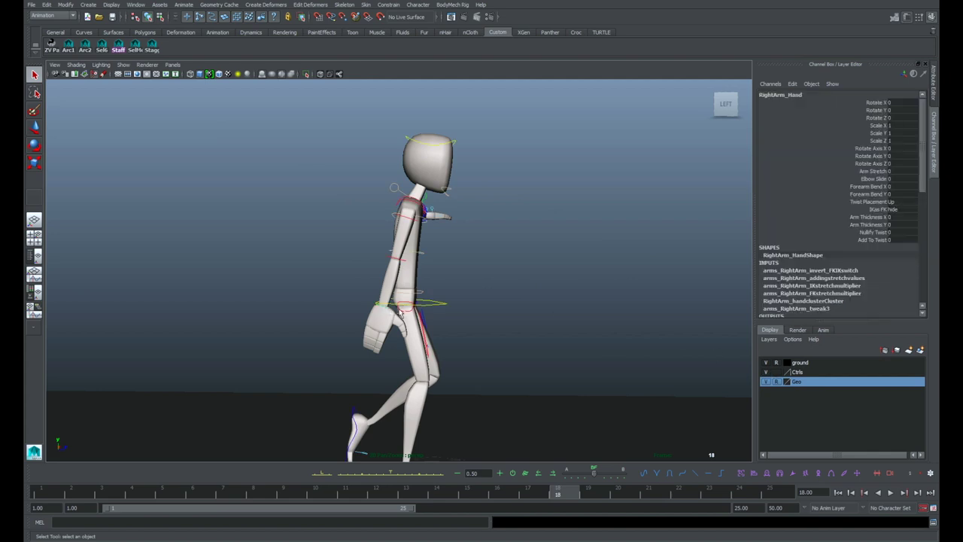
{"action": "key", "text": "e"}
{"action": "key", "text": "ctrl+s"}
Step: On frame 8, rotate the right hand to a Rotate Y of about -22.3 and key only that channel
{"action": "left_click_drag", "start_coordinate": [200, 493], "coordinate": [136, 500]}
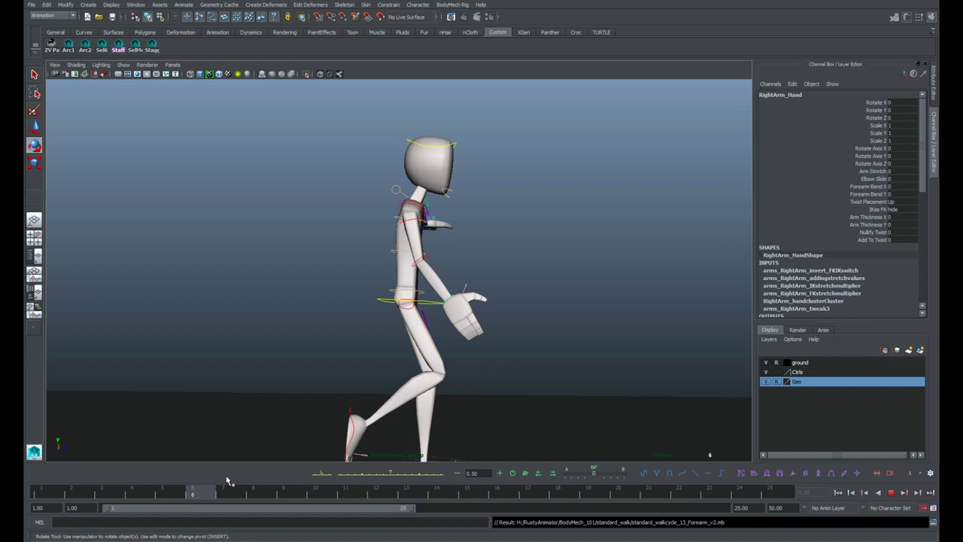
{"action": "mouse_move", "coordinate": [268, 470]}
{"action": "left_mouse_down"}
{"action": "mouse_move", "coordinate": [206, 480]}
{"action": "mouse_move", "coordinate": [271, 485]}
{"action": "left_mouse_up"}
{"action": "left_click_drag", "start_coordinate": [468, 317], "coordinate": [472, 310]}
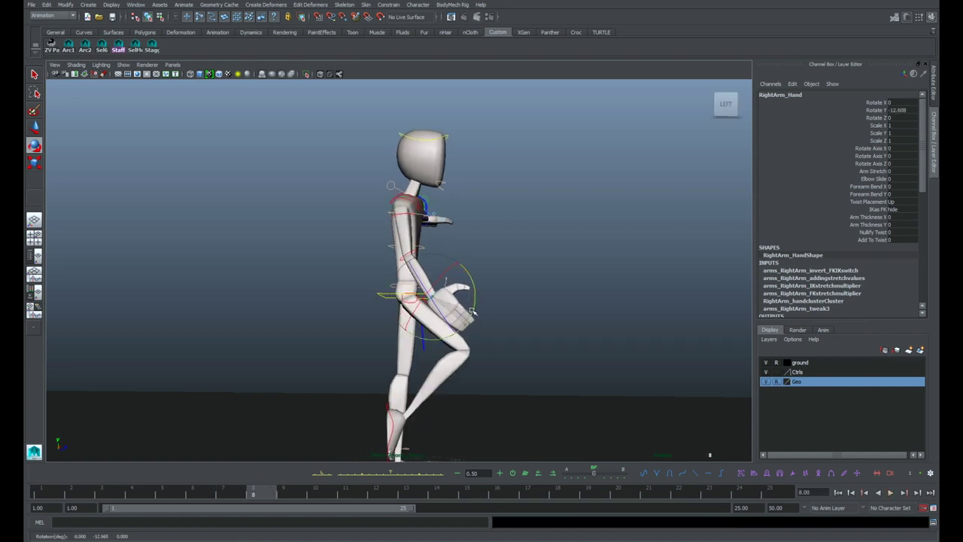
{"action": "left_click", "coordinate": [879, 110]}
{"action": "right_click", "coordinate": [879, 110]}
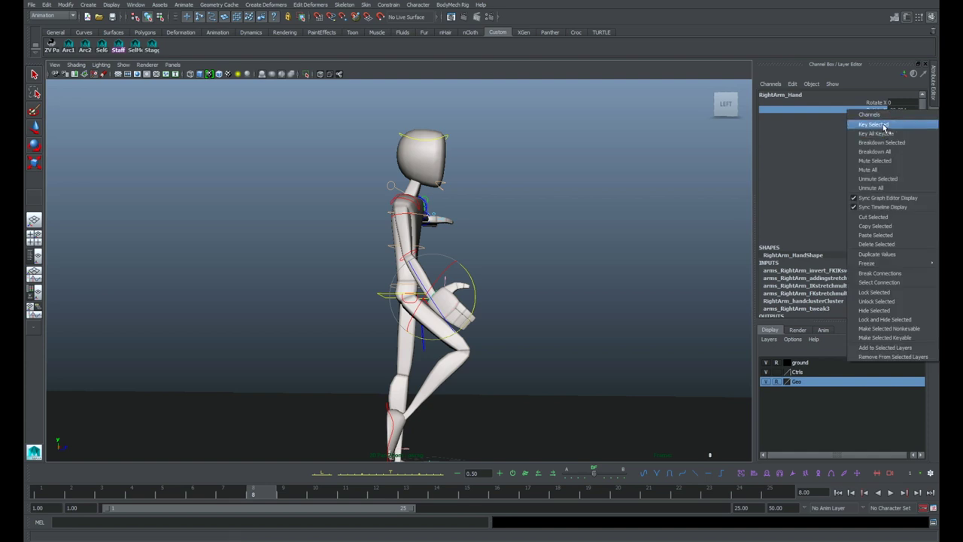
{"action": "left_click", "coordinate": [877, 123]}
Step: Play and scrub through the early frames to review the right hand's pose against the forearm swing
{"action": "key", "text": "alt+v"}
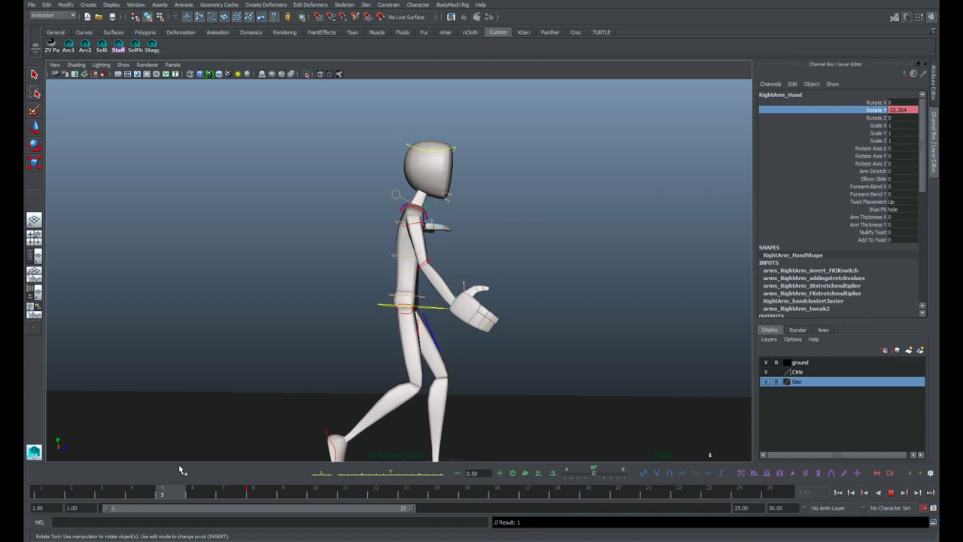
{"action": "key", "text": "Escape"}
{"action": "left_click_drag", "start_coordinate": [208, 497], "coordinate": [150, 495]}
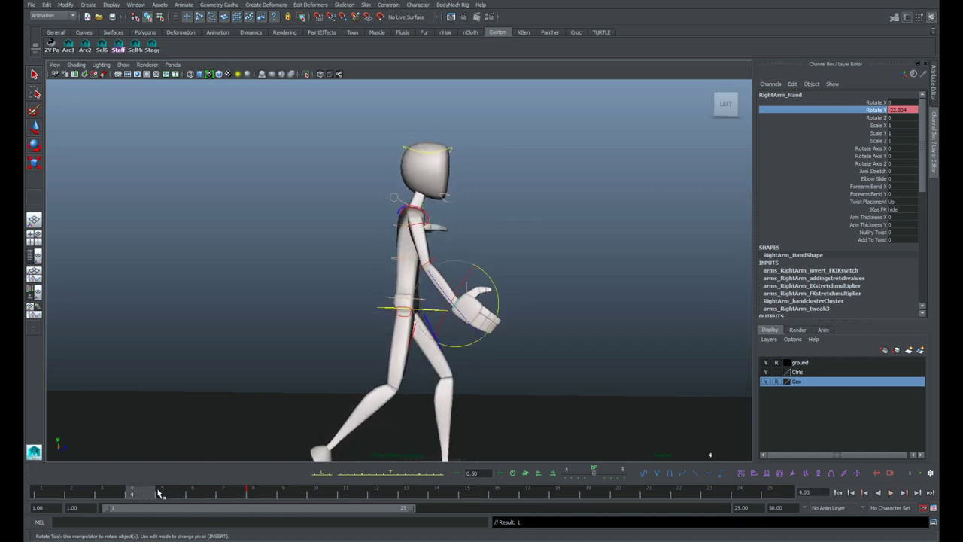
{"action": "key", "text": "alt+v"}
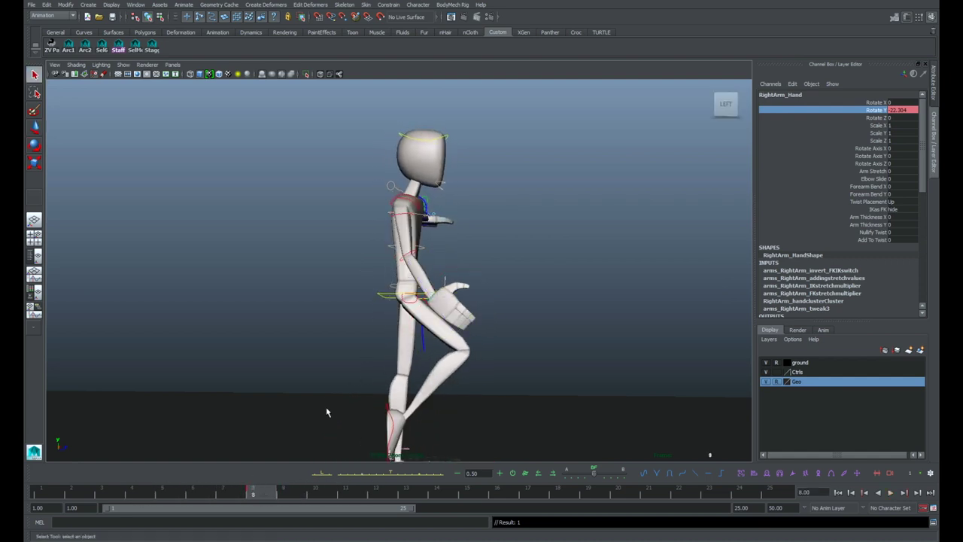
Step: On frame 20, rotate the right hand to a Rotate Y of about 20.8, key only that channel and check it in playback
{"action": "key", "text": "e"}
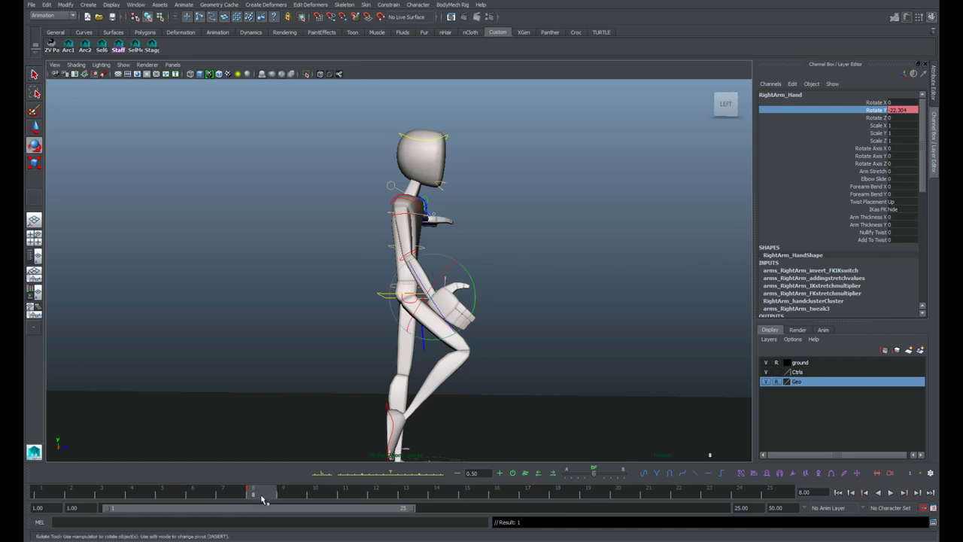
{"action": "left_click_drag", "start_coordinate": [221, 494], "coordinate": [259, 495]}
{"action": "middle_click_drag", "start_coordinate": [264, 492], "coordinate": [568, 490]}
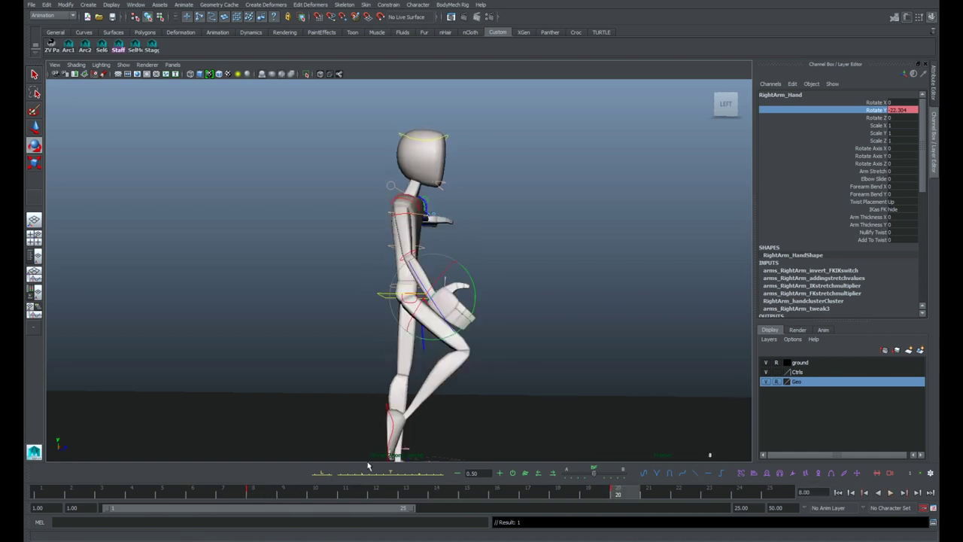
{"action": "left_click_drag", "start_coordinate": [867, 102], "coordinate": [866, 107]}
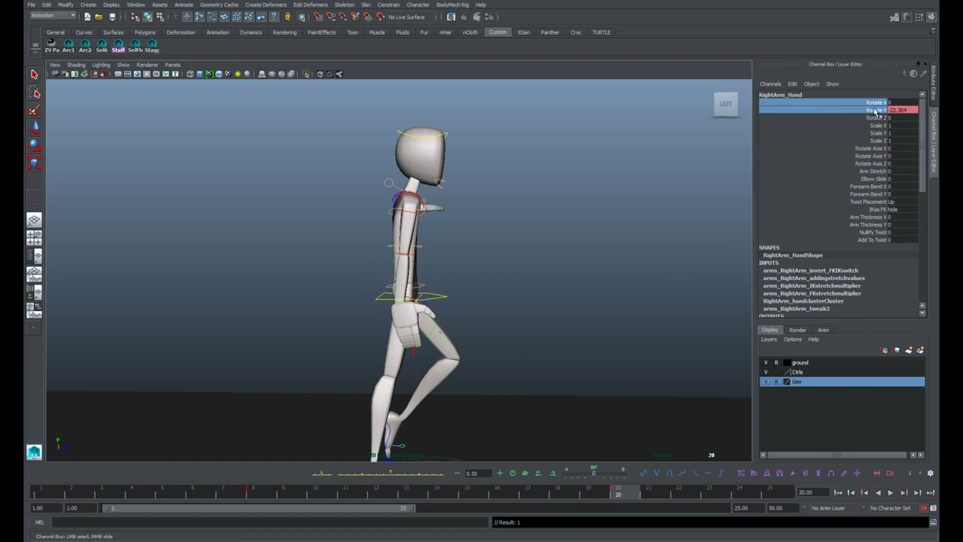
{"action": "left_click", "coordinate": [875, 111]}
{"action": "key", "text": "comma"}
{"action": "left_click_drag", "start_coordinate": [465, 495], "coordinate": [618, 492]}
{"action": "middle_click_drag", "start_coordinate": [576, 423], "coordinate": [658, 424]}
{"action": "middle_click_drag", "start_coordinate": [623, 487], "coordinate": [379, 467]}
{"action": "key", "text": "alt+v"}
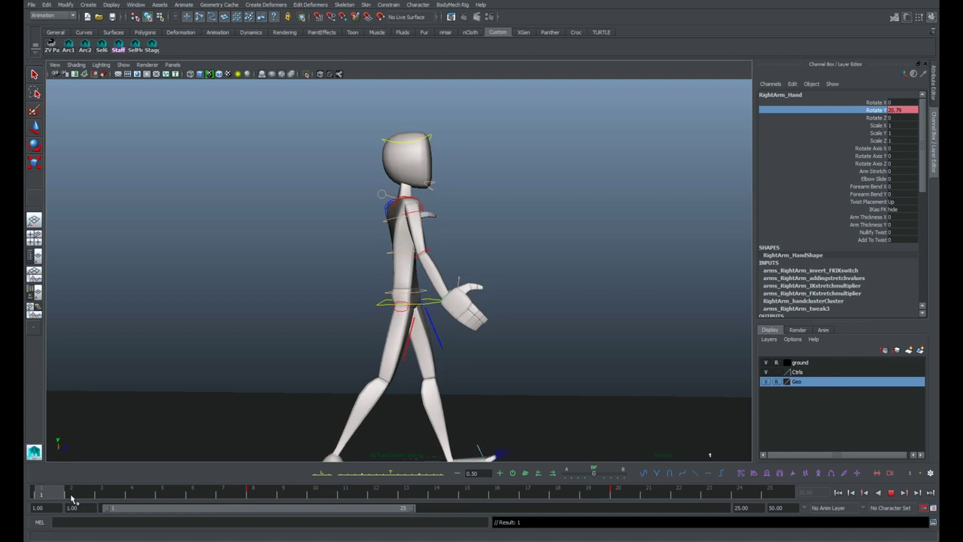
{"action": "left_click", "coordinate": [619, 492]}
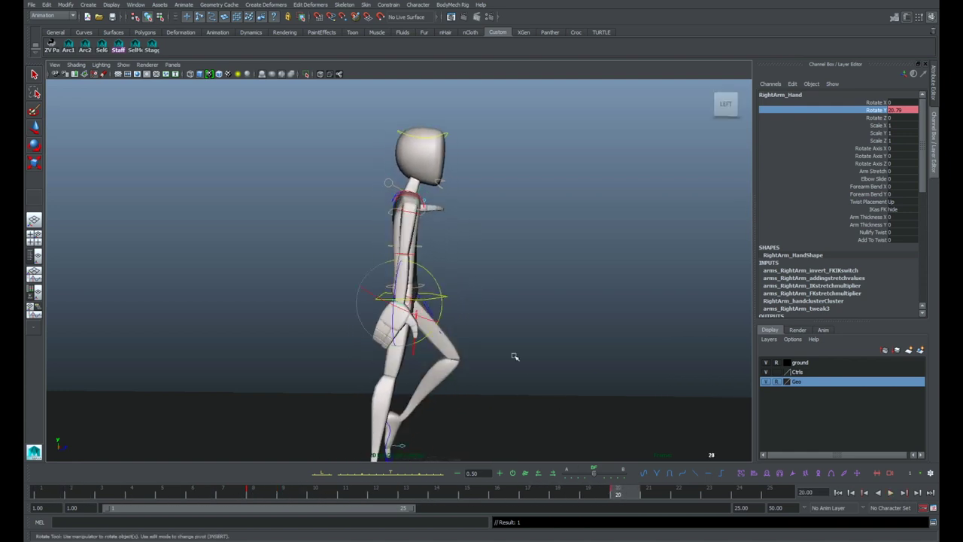
Step: In the Graph Editor, isolate the right hand's Rotate Y curve and set its pre- and post-infinity to cycle
{"action": "key", "text": "space"}
{"action": "right_click_drag", "start_coordinate": [546, 399], "coordinate": [468, 393], "text": "alt"}
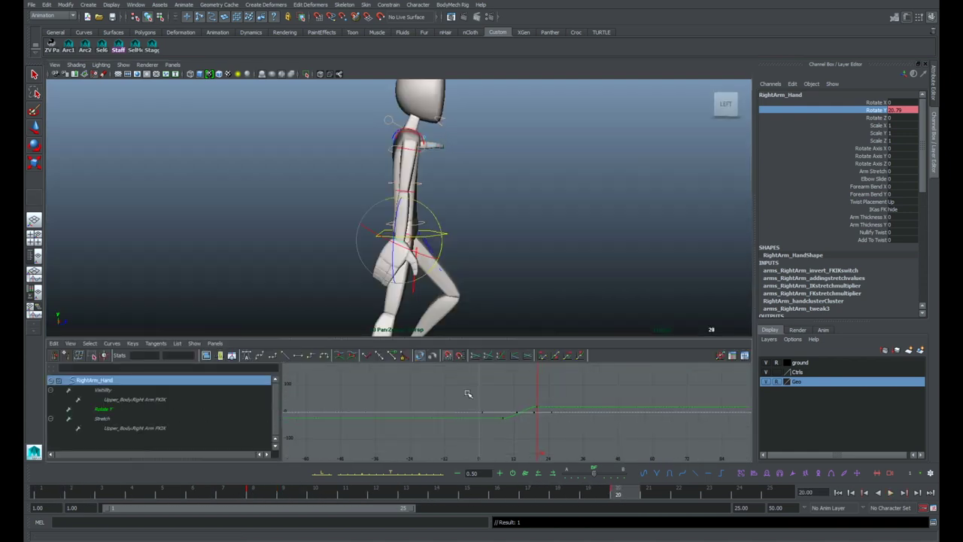
{"action": "left_click", "coordinate": [102, 409]}
{"action": "key", "text": "f"}
{"action": "left_click", "coordinate": [561, 406]}
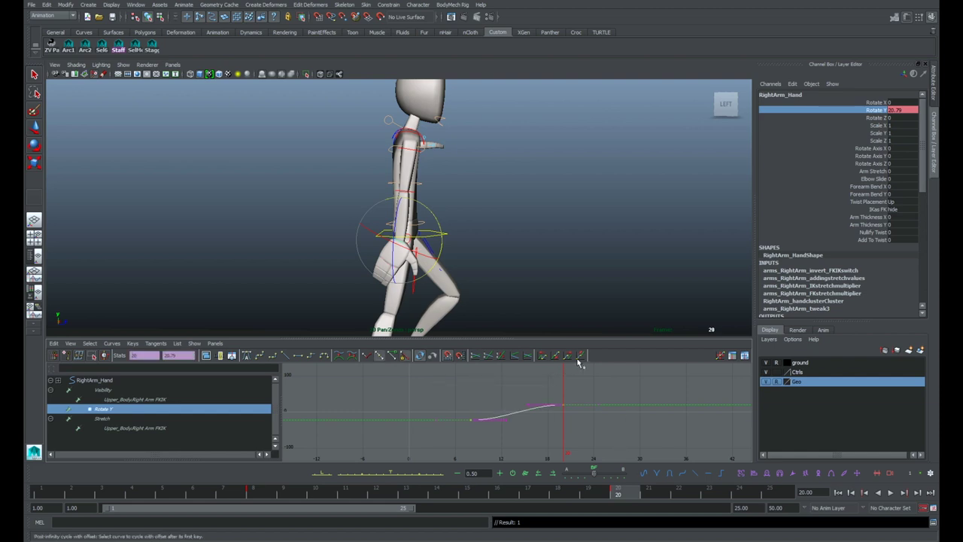
{"action": "left_click", "coordinate": [568, 359]}
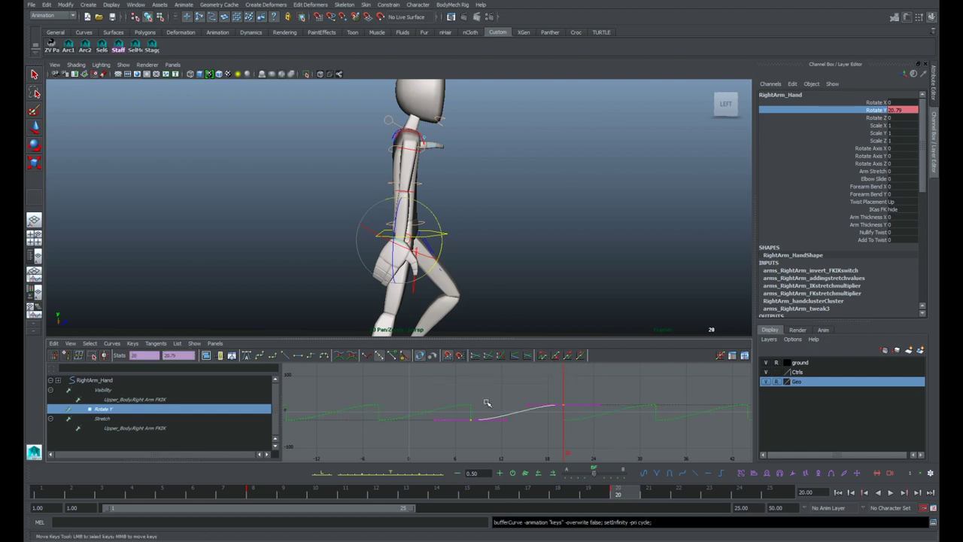
Step: Shift the hand's Rotate Y keys earlier to frames 1 and 13, and copy the frame 1 pose to a key on frame 25
{"action": "left_click", "coordinate": [39, 496]}
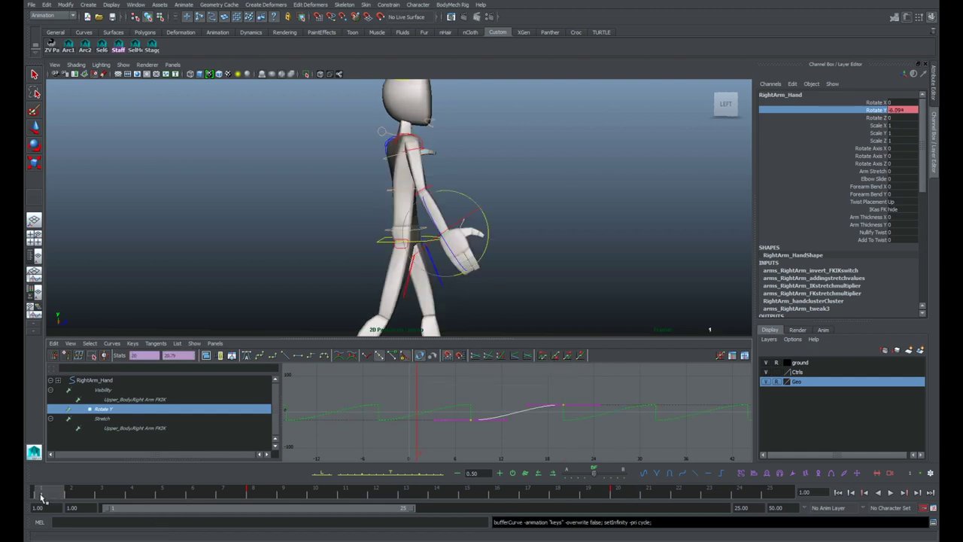
{"action": "key", "text": "w"}
{"action": "middle_click_drag", "start_coordinate": [588, 444], "coordinate": [523, 447], "text": "shift"}
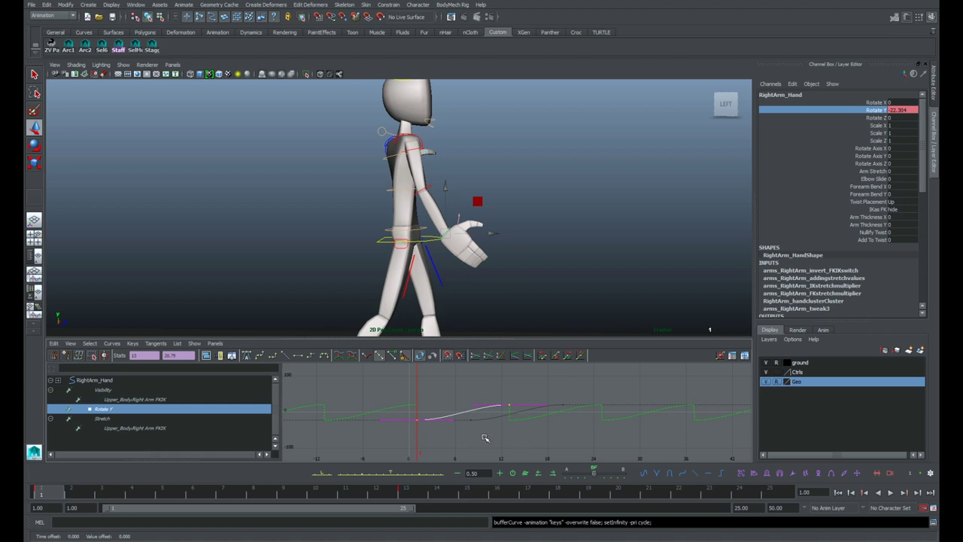
{"action": "left_click", "coordinate": [337, 448]}
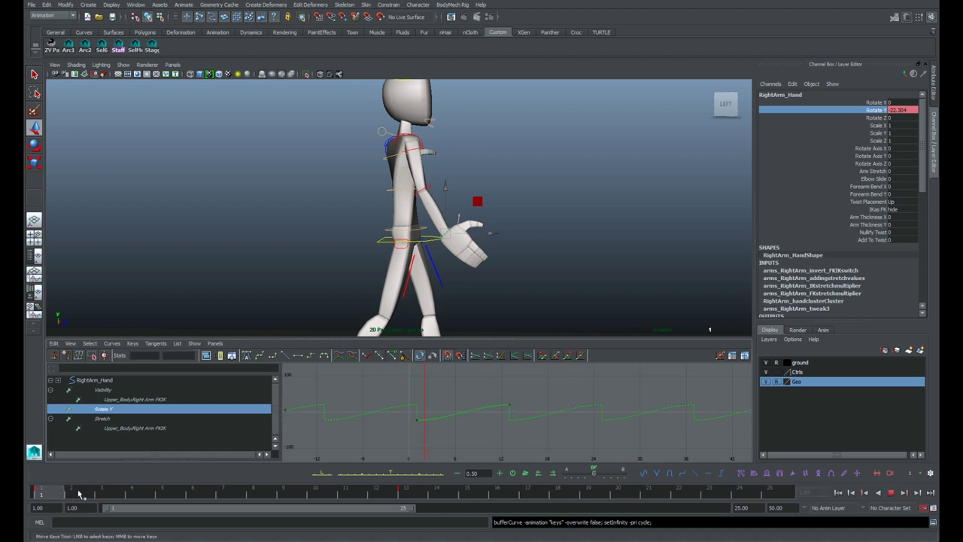
{"action": "middle_click_drag", "start_coordinate": [79, 493], "coordinate": [787, 489]}
{"action": "key", "text": "s"}
Step: Offset all the hand's Rotate Y keys so the first one sits on frame 8, and close the Graph Editor
{"action": "left_click_drag", "start_coordinate": [351, 388], "coordinate": [761, 449]}
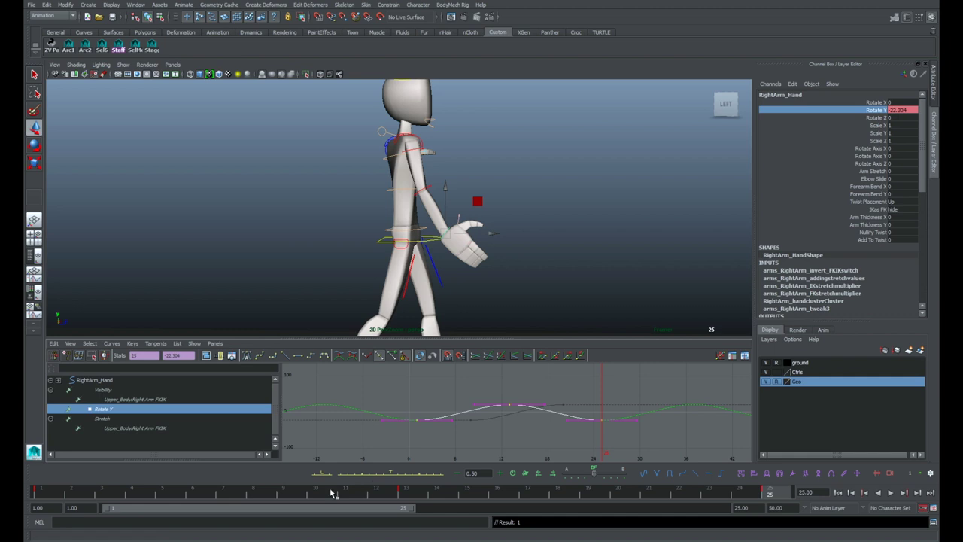
{"action": "left_click", "coordinate": [254, 496]}
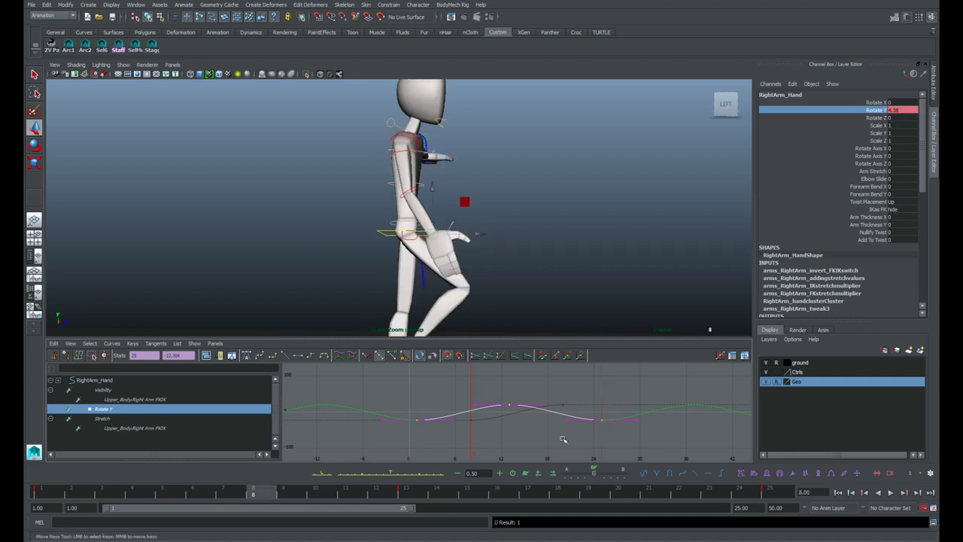
{"action": "middle_click_drag", "start_coordinate": [561, 439], "coordinate": [586, 439], "text": "shift"}
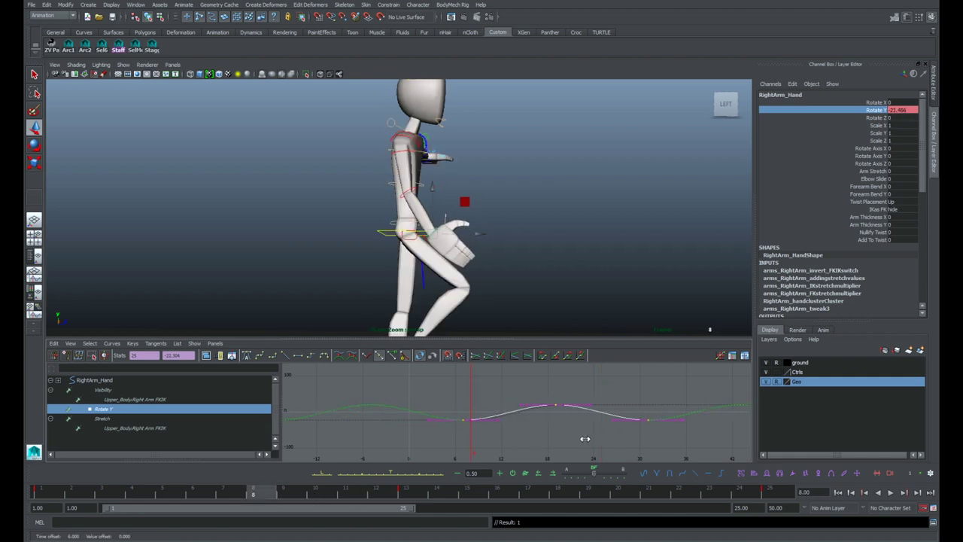
{"action": "key", "text": "space"}
Step: Scrub and play the walk cycle from the side to review the hand's drag
{"action": "left_click_drag", "start_coordinate": [52, 495], "coordinate": [747, 494]}
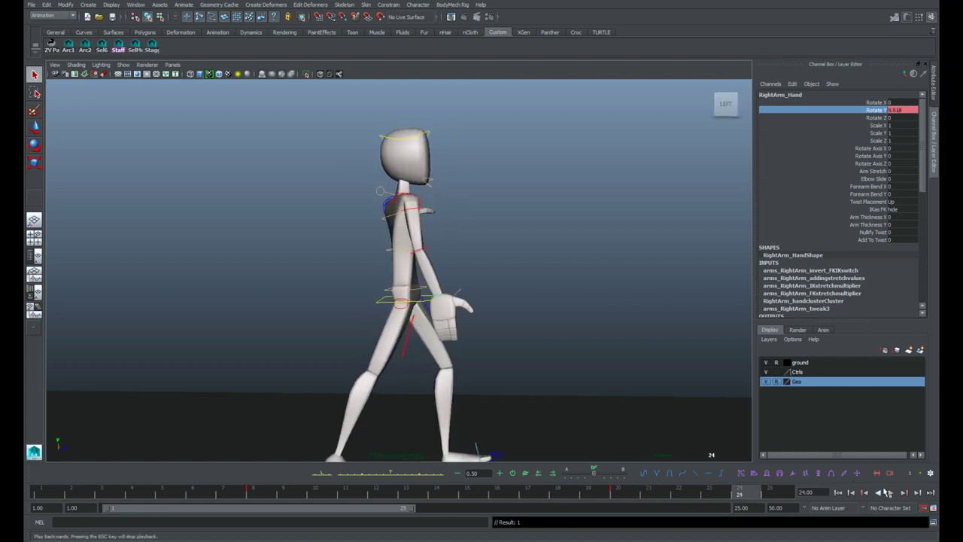
{"action": "left_click", "coordinate": [891, 492]}
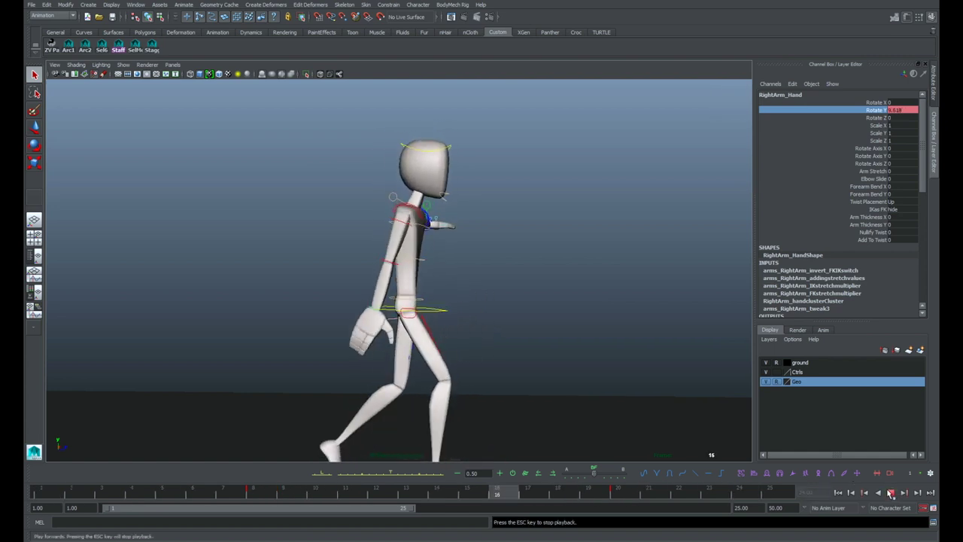
{"action": "left_click", "coordinate": [892, 492]}
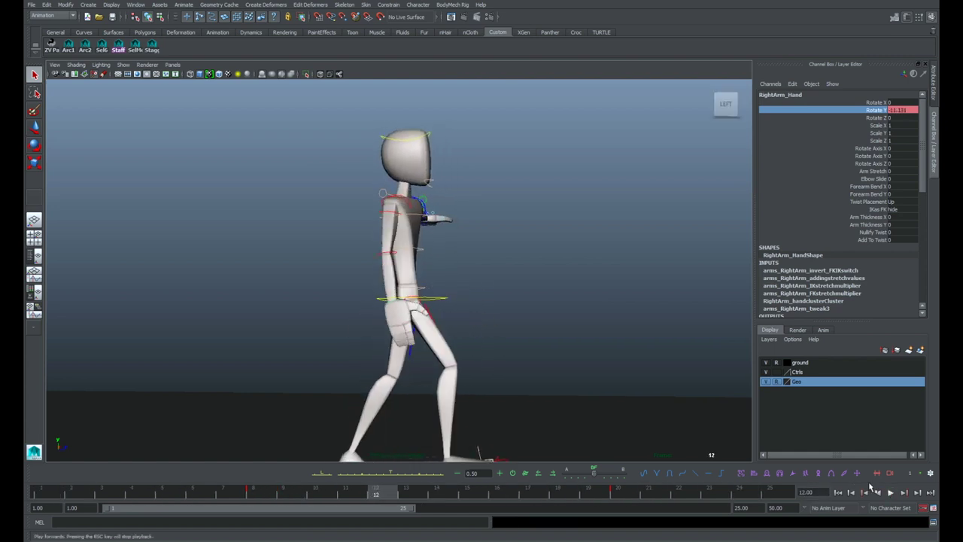
Step: Rotate the right thumb control in toward the palm, to about Rotate X 1.7, Rotate Y -9.5 and Rotate Z 38.4
{"action": "key", "text": "f"}
{"action": "left_click_drag", "start_coordinate": [622, 387], "coordinate": [493, 343], "text": "alt"}
{"action": "middle_click_drag", "start_coordinate": [493, 253], "coordinate": [551, 302], "text": "alt"}
{"action": "left_click", "coordinate": [443, 237]}
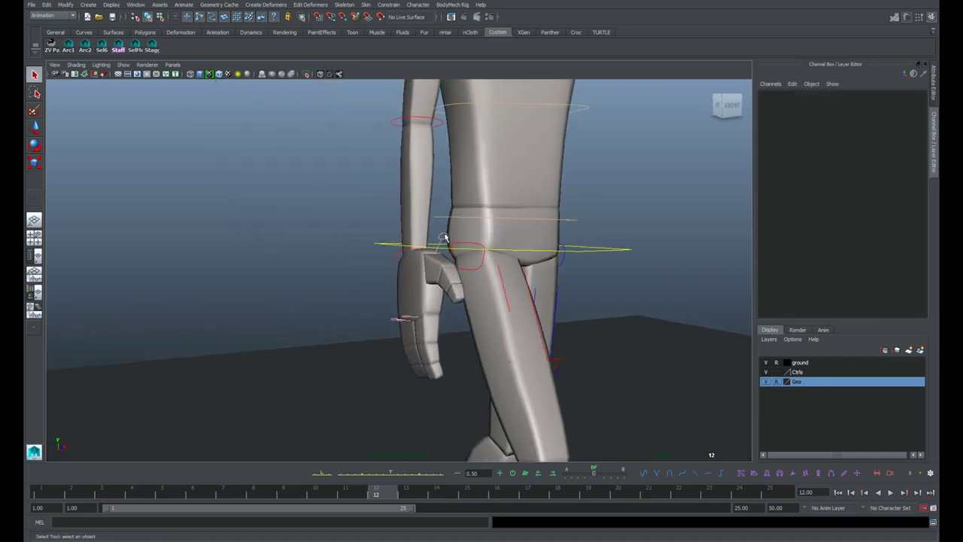
{"action": "left_click", "coordinate": [444, 240]}
{"action": "key", "text": "e"}
{"action": "right_click_drag", "start_coordinate": [395, 251], "coordinate": [439, 240], "text": "alt"}
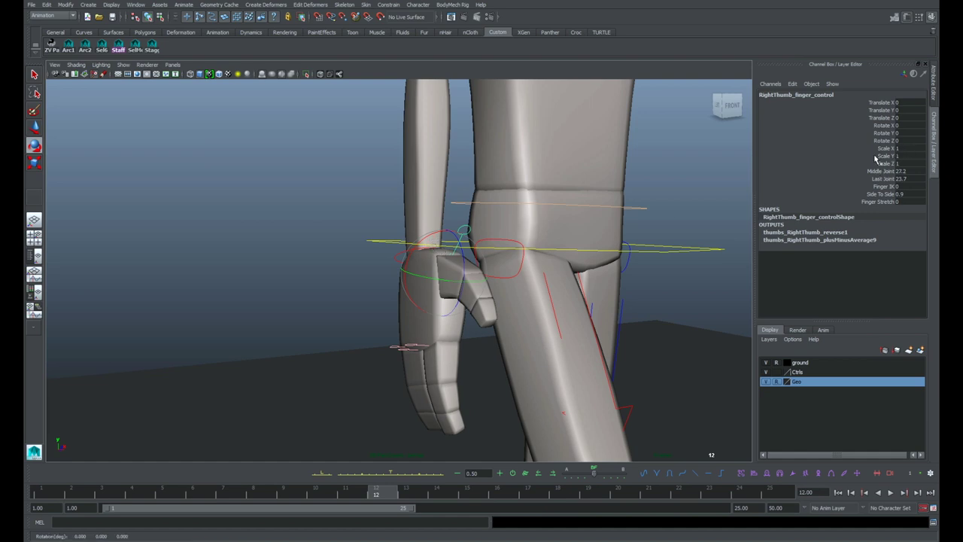
{"action": "key", "text": "e"}
{"action": "left_click_drag", "start_coordinate": [438, 261], "coordinate": [520, 287]}
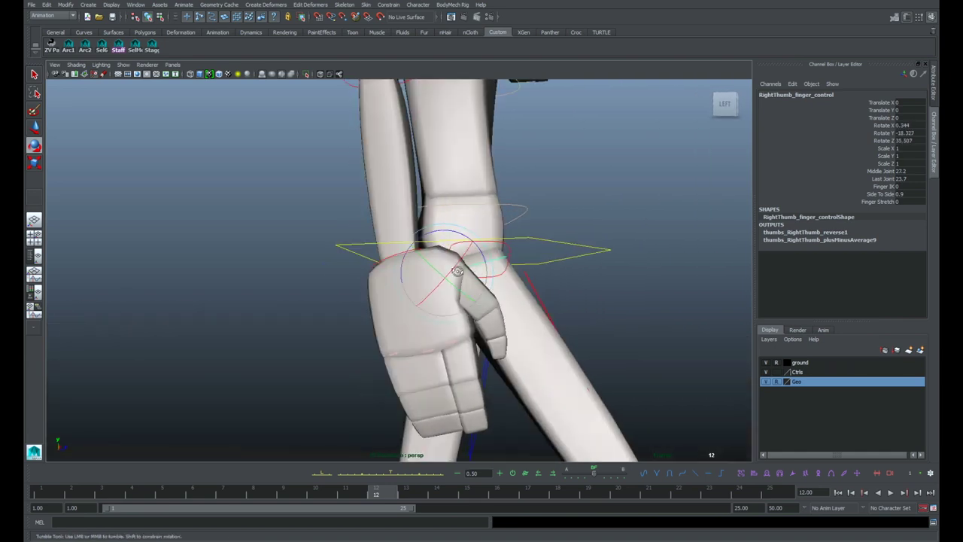
{"action": "key", "text": "bracketleft"}
{"action": "left_click_drag", "start_coordinate": [464, 272], "coordinate": [459, 276]}
{"action": "left_click_drag", "start_coordinate": [871, 173], "coordinate": [873, 179]}
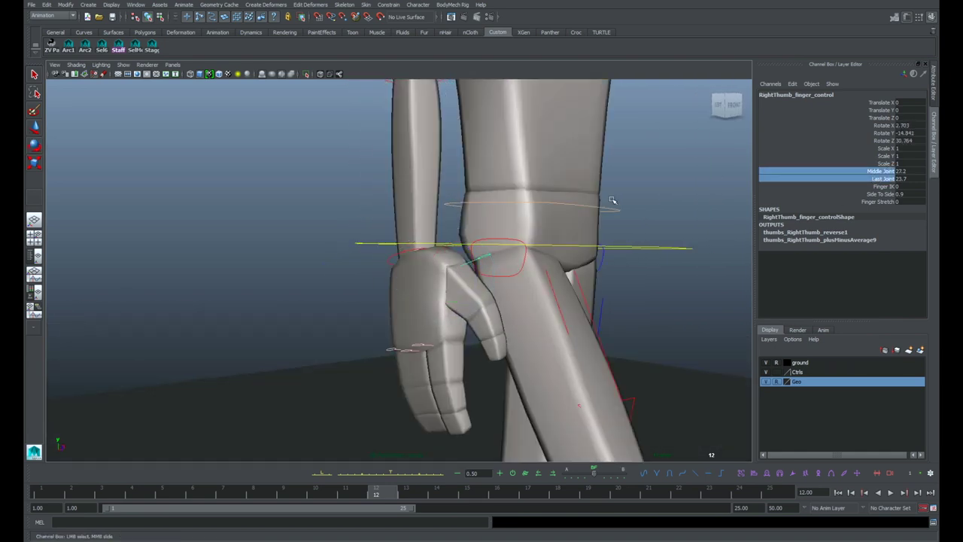
{"action": "left_click_drag", "start_coordinate": [576, 210], "coordinate": [527, 322], "text": "alt"}
{"action": "key", "text": "e"}
{"action": "key", "text": "q"}
Step: Rotate the three right finger controls one after another to curl the fingers slightly inward in a staggered, relaxed pose
{"action": "left_click", "coordinate": [451, 348]}
{"action": "left_click_drag", "start_coordinate": [451, 346], "coordinate": [670, 283], "text": "alt"}
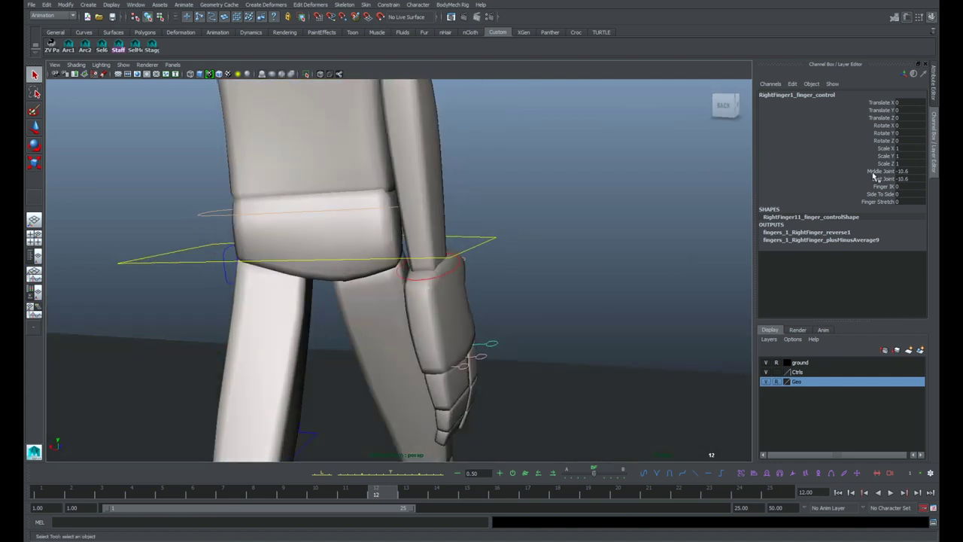
{"action": "left_click_drag", "start_coordinate": [875, 172], "coordinate": [877, 179]}
{"action": "left_click_drag", "start_coordinate": [640, 208], "coordinate": [536, 209], "text": "alt"}
{"action": "key", "text": "e"}
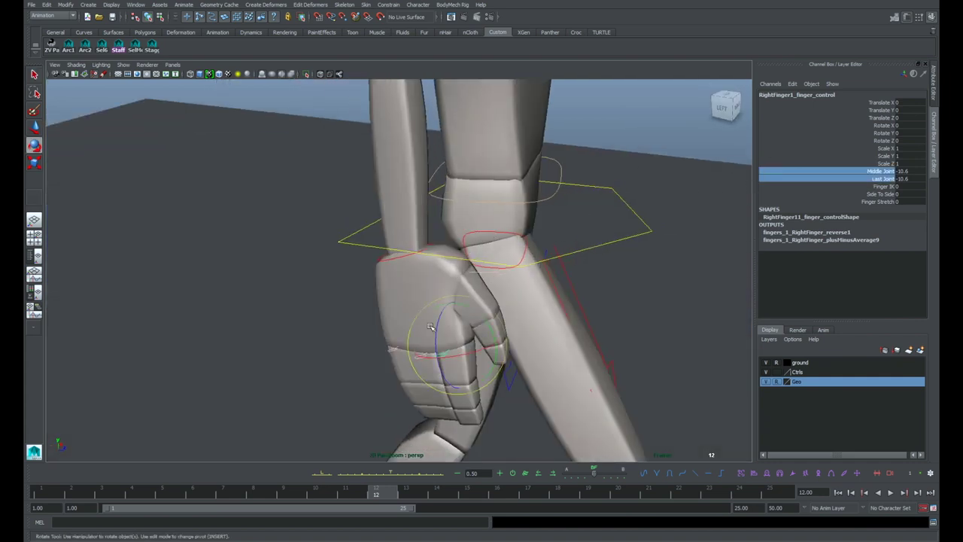
{"action": "key", "text": "q"}
{"action": "left_click", "coordinate": [419, 352]}
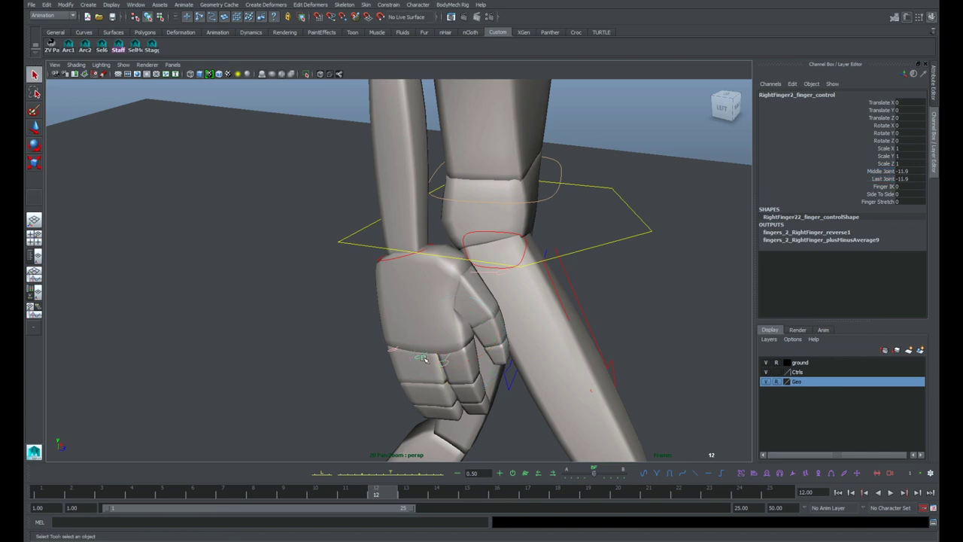
{"action": "key", "text": "e"}
{"action": "left_click_drag", "start_coordinate": [418, 340], "coordinate": [406, 353]}
{"action": "key", "text": "q"}
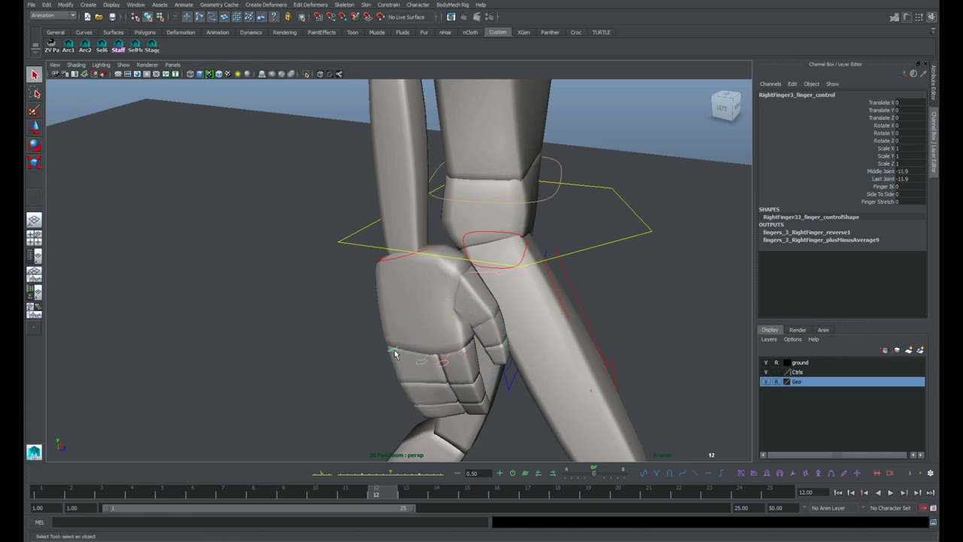
{"action": "key", "text": "e"}
{"action": "left_click_drag", "start_coordinate": [378, 323], "coordinate": [374, 338]}
Step: Adjust the Middle Joint and Last Joint bends on all three right fingers, and set the thumb's to about 21.8 and 18.1
{"action": "left_click_drag", "start_coordinate": [880, 179], "coordinate": [879, 171]}
{"action": "middle_click_drag", "start_coordinate": [606, 209], "coordinate": [622, 218]}
{"action": "left_click", "coordinate": [442, 362]}
{"action": "key", "text": "r"}
{"action": "left_click_drag", "start_coordinate": [879, 171], "coordinate": [879, 179]}
{"action": "middle_click_drag", "start_coordinate": [574, 217], "coordinate": [564, 215]}
{"action": "left_click", "coordinate": [422, 362]}
{"action": "left_click_drag", "start_coordinate": [879, 172], "coordinate": [877, 181]}
{"action": "middle_click_drag", "start_coordinate": [703, 232], "coordinate": [692, 232]}
{"action": "left_click", "coordinate": [493, 272]}
{"action": "left_click_drag", "start_coordinate": [879, 171], "coordinate": [879, 180]}
{"action": "middle_click_drag", "start_coordinate": [614, 202], "coordinate": [626, 201]}
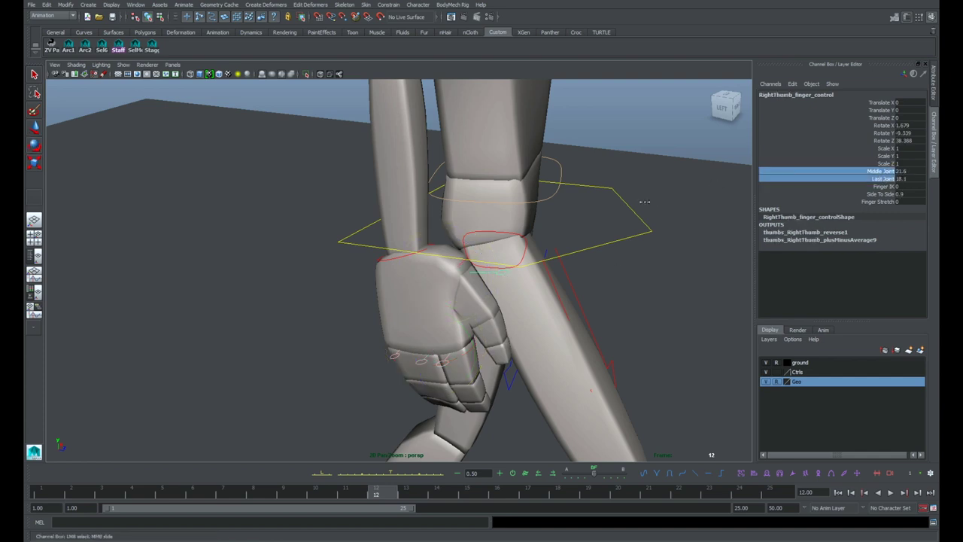
Step: Reselect the right hand control and play the walk cycle to review the relaxed hand pose from the side
{"action": "right_click_drag", "start_coordinate": [657, 196], "coordinate": [479, 206], "text": "alt"}
{"action": "left_click_drag", "start_coordinate": [480, 206], "coordinate": [560, 193], "text": "alt"}
{"action": "right_click_drag", "start_coordinate": [560, 192], "coordinate": [639, 189], "text": "alt"}
{"action": "middle_click_drag", "start_coordinate": [639, 189], "coordinate": [591, 213], "text": "alt"}
{"action": "key", "text": "q"}
{"action": "left_click", "coordinate": [493, 261]}
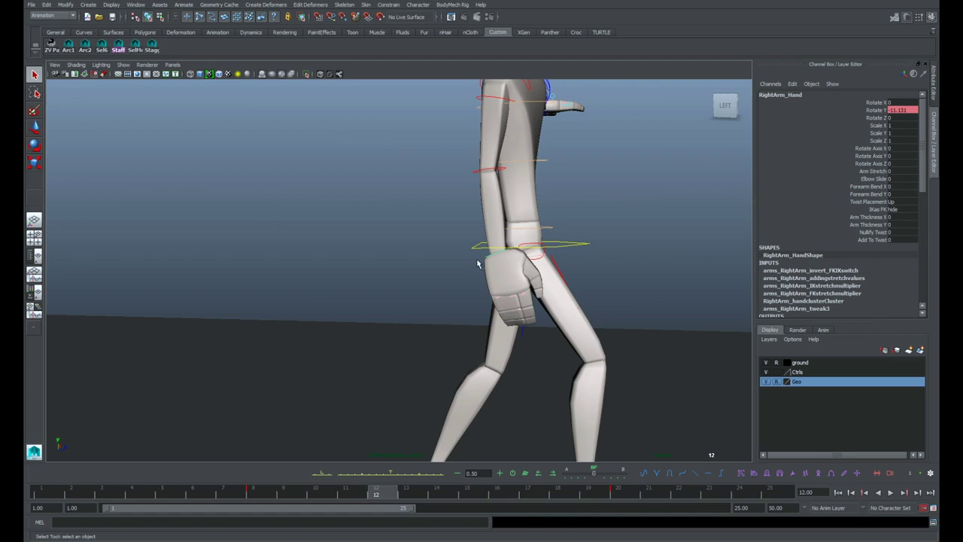
{"action": "right_click_drag", "start_coordinate": [556, 327], "coordinate": [520, 329], "text": "alt"}
{"action": "left_click_drag", "start_coordinate": [520, 329], "coordinate": [481, 331], "text": "alt"}
{"action": "middle_click_drag", "start_coordinate": [482, 331], "coordinate": [416, 385], "text": "alt"}
{"action": "key", "text": "e"}
{"action": "key", "text": "alt+v"}
{"action": "key", "text": "alt+v"}
{"action": "left_click_drag", "start_coordinate": [514, 427], "coordinate": [486, 383], "text": "alt"}
{"action": "key", "text": "q"}
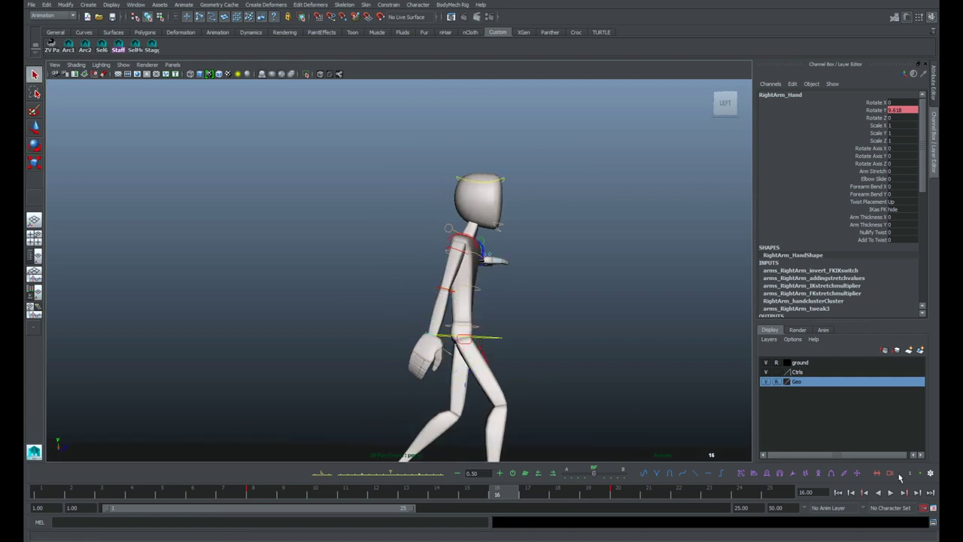
Step: Play the walk cycle from above and around the character to examine the right arm's swing
{"action": "left_click", "coordinate": [891, 493]}
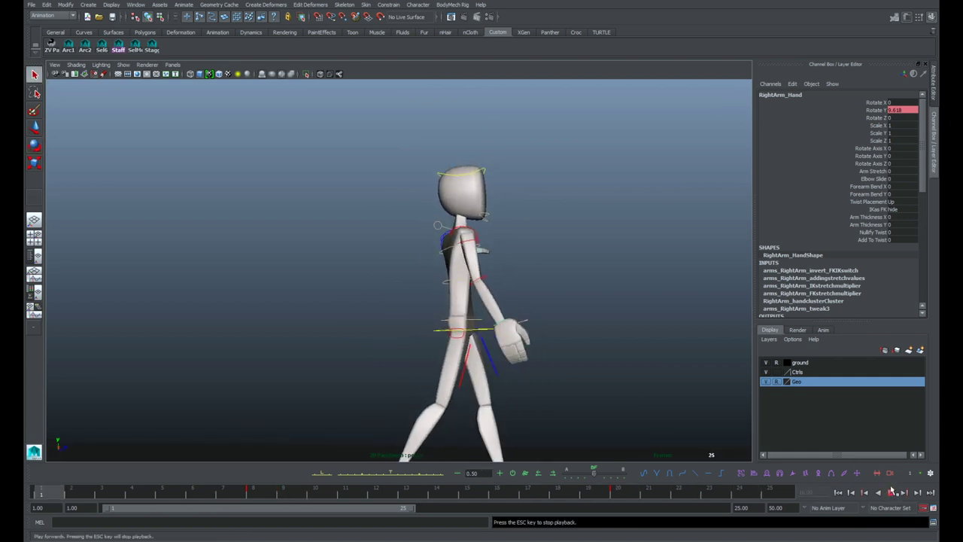
{"action": "left_click_drag", "start_coordinate": [676, 403], "coordinate": [609, 385], "text": "alt"}
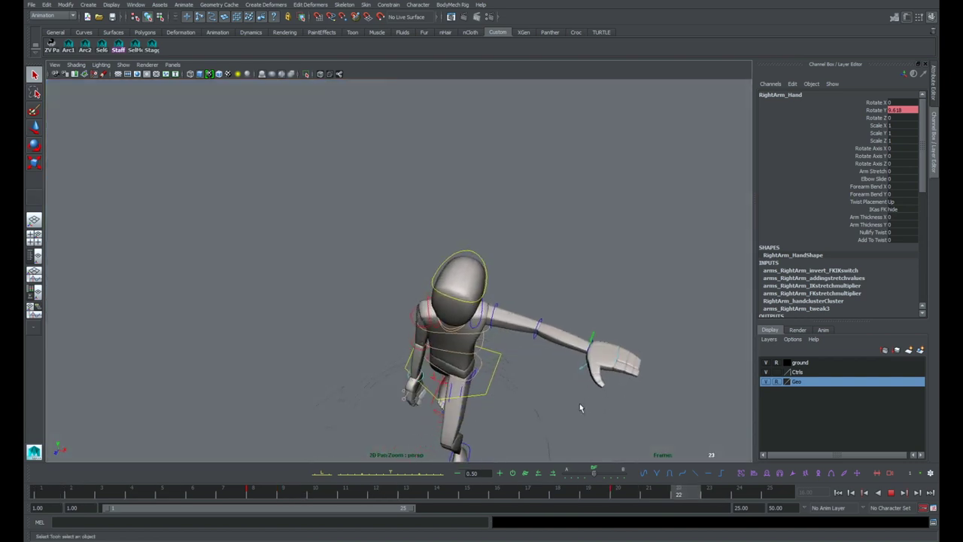
{"action": "key", "text": "alt+b"}
{"action": "left_click_drag", "start_coordinate": [643, 401], "coordinate": [670, 357], "text": "alt"}
{"action": "left_click", "coordinate": [891, 493]}
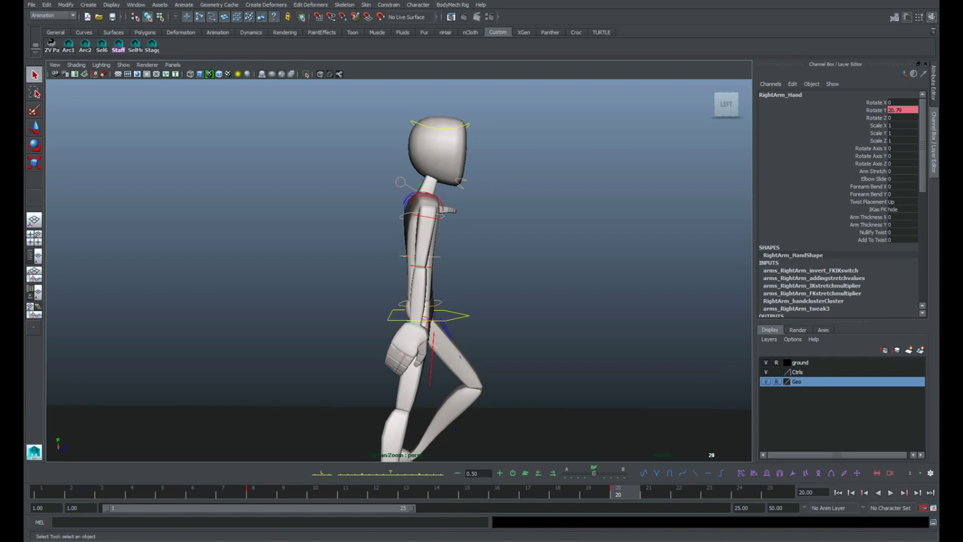
Step: Play the walk cycle from the side and the front to compare the right arm's path with the body
{"action": "left_click", "coordinate": [892, 492]}
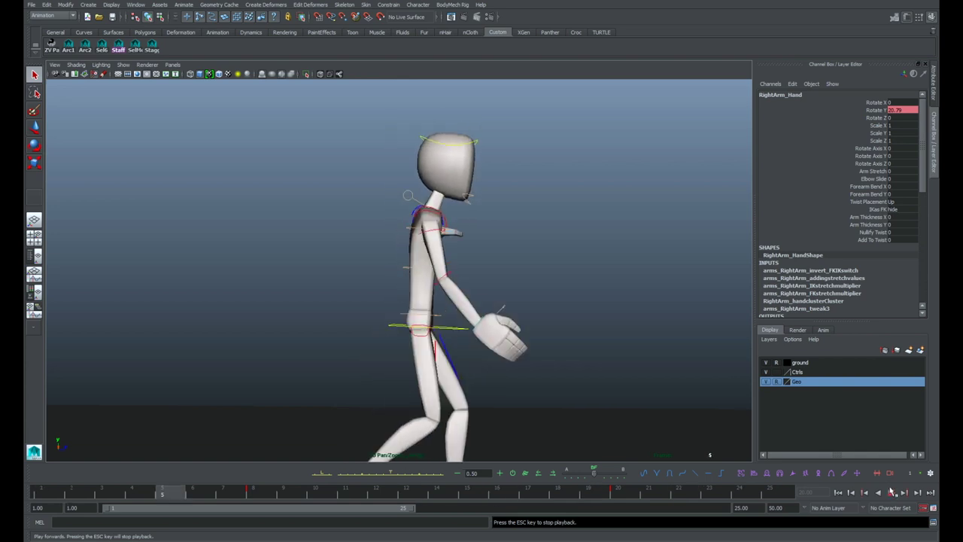
{"action": "left_click", "coordinate": [892, 493]}
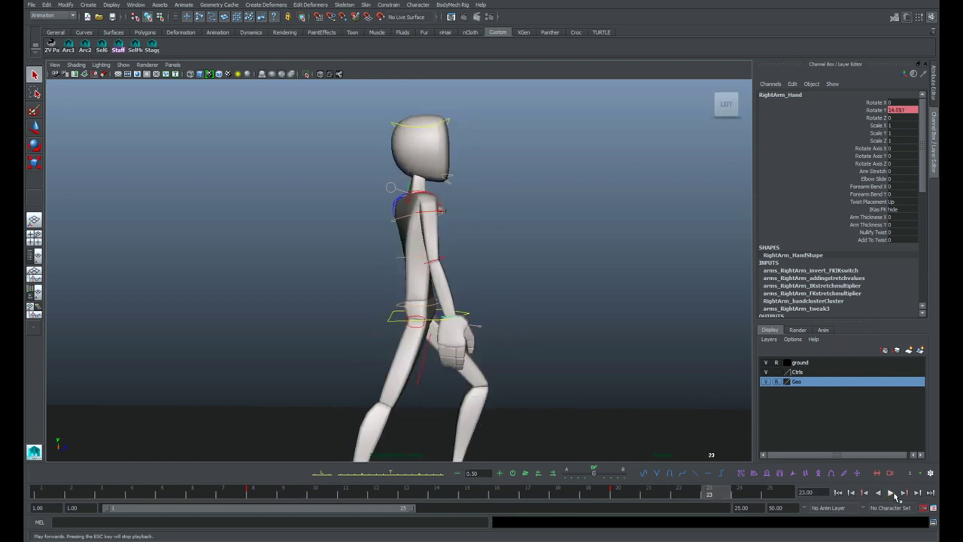
{"action": "left_click_drag", "start_coordinate": [547, 355], "coordinate": [410, 375], "text": "alt"}
{"action": "left_click", "coordinate": [892, 493]}
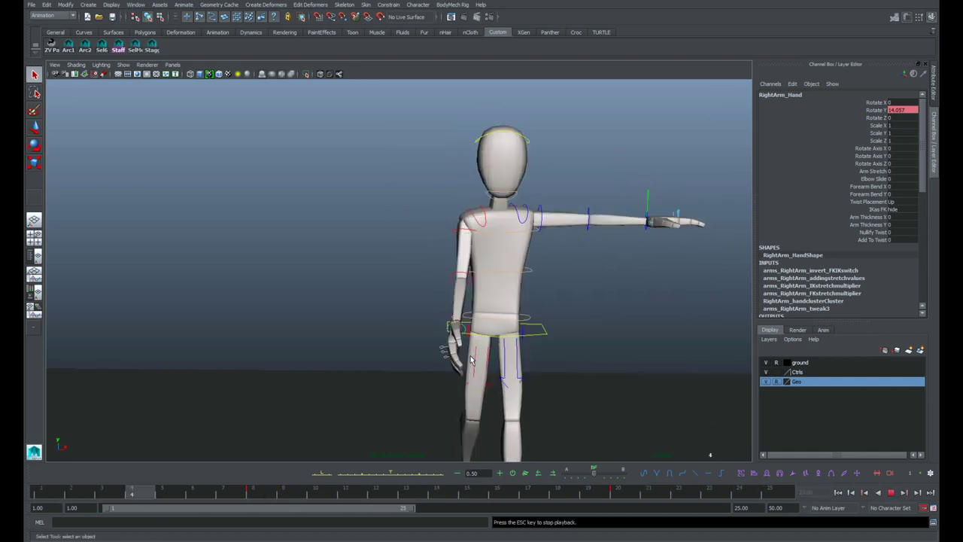
{"action": "left_click", "coordinate": [892, 493]}
Step: Try rotating the right upper arm sideways at frame 16 from the front, and undo the rotation
{"action": "left_click", "coordinate": [440, 234]}
{"action": "key", "text": "e"}
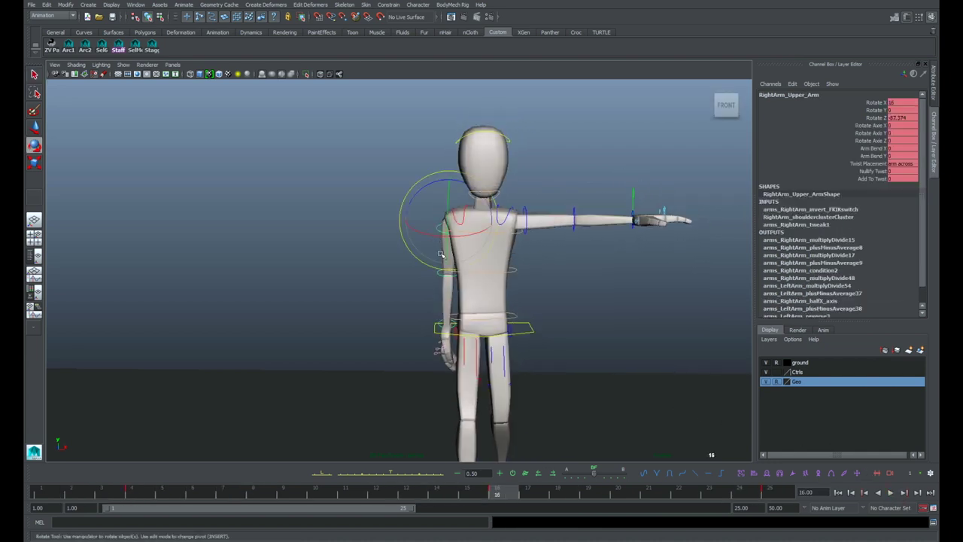
{"action": "left_click_drag", "start_coordinate": [448, 254], "coordinate": [492, 233]}
{"action": "key", "text": "ctrl+z"}
{"action": "key", "text": "ctrl+z"}
{"action": "key", "text": "ctrl+z"}
{"action": "key", "text": "q"}
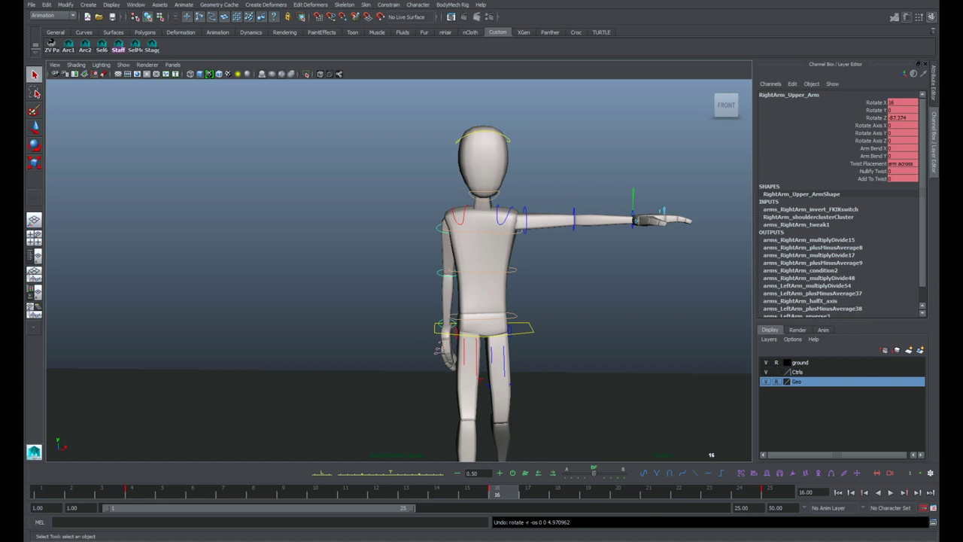
Step: Try rotating the right upper arm at frame 6 from the side, and undo the rotation
{"action": "left_click_drag", "start_coordinate": [433, 355], "coordinate": [595, 354], "text": "alt"}
{"action": "left_click", "coordinate": [193, 492]}
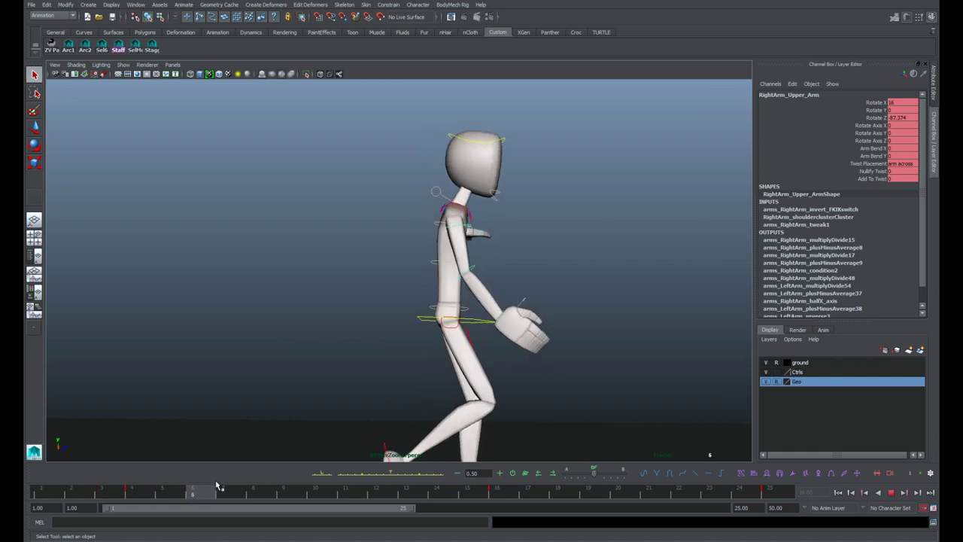
{"action": "key", "text": "e"}
{"action": "left_click_drag", "start_coordinate": [473, 214], "coordinate": [488, 210]}
{"action": "key", "text": "ctrl+z"}
{"action": "key", "text": "ctrl+z"}
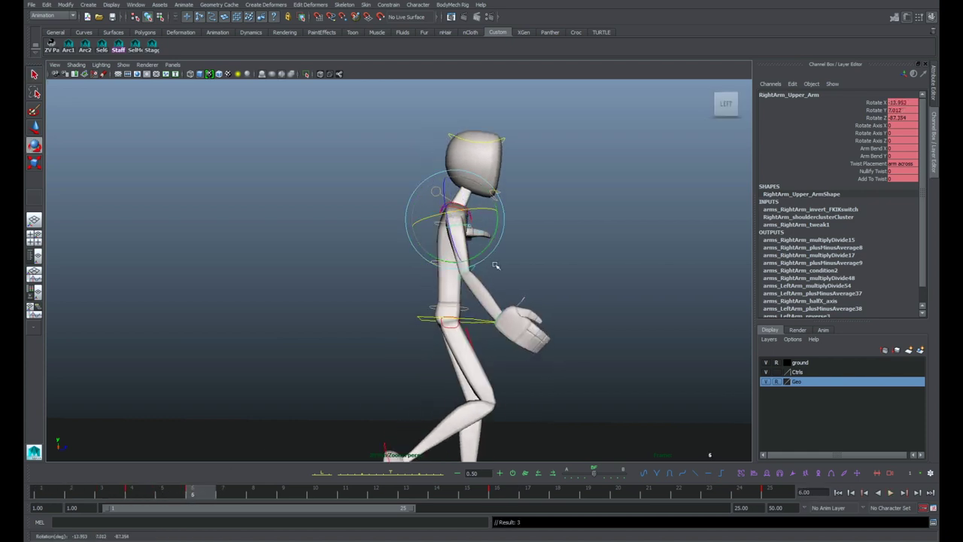
{"action": "key", "text": "q"}
{"action": "key", "text": "e"}
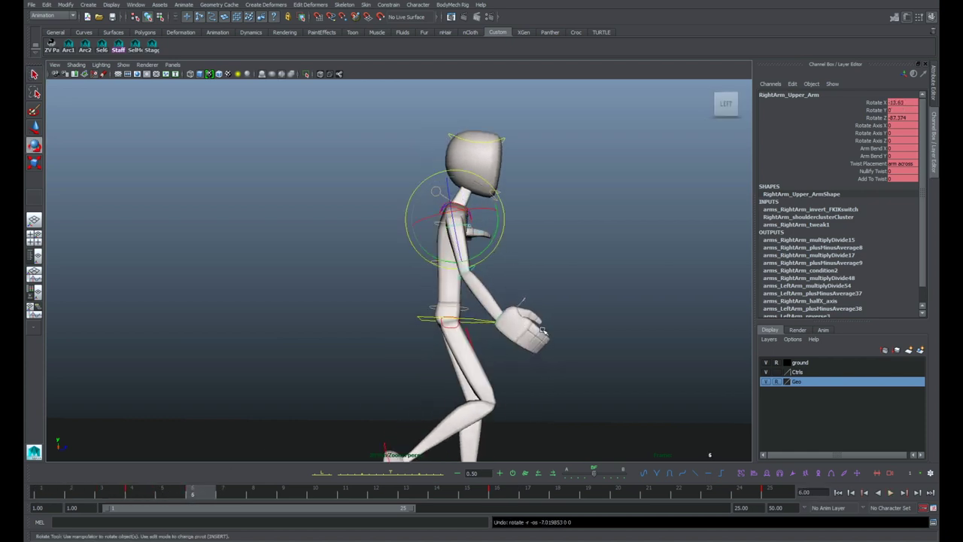
Step: Select the right hand control at frame 16 and create a motion trail for it
{"action": "left_click_drag", "start_coordinate": [542, 361], "coordinate": [518, 382], "text": "alt"}
{"action": "key", "text": "period"}
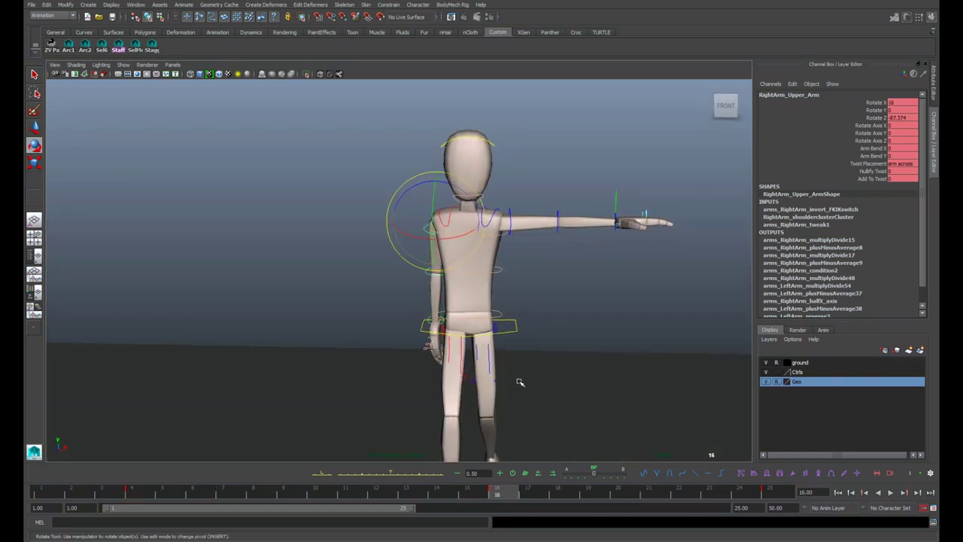
{"action": "middle_click_drag", "start_coordinate": [518, 382], "coordinate": [486, 340], "text": "alt"}
{"action": "right_click_drag", "start_coordinate": [487, 339], "coordinate": [532, 377], "text": "alt"}
{"action": "key", "text": "q"}
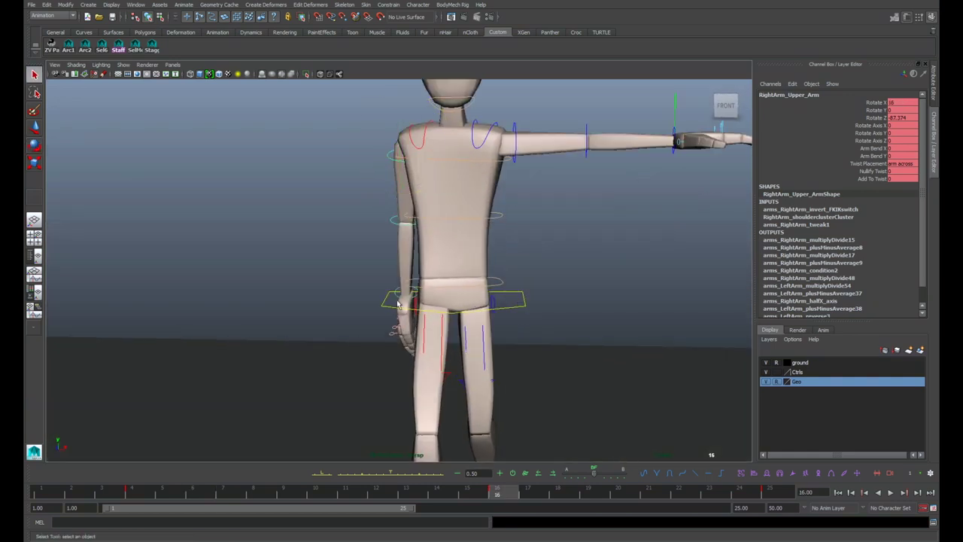
{"action": "middle_click_drag", "start_coordinate": [427, 302], "coordinate": [478, 336], "text": "alt"}
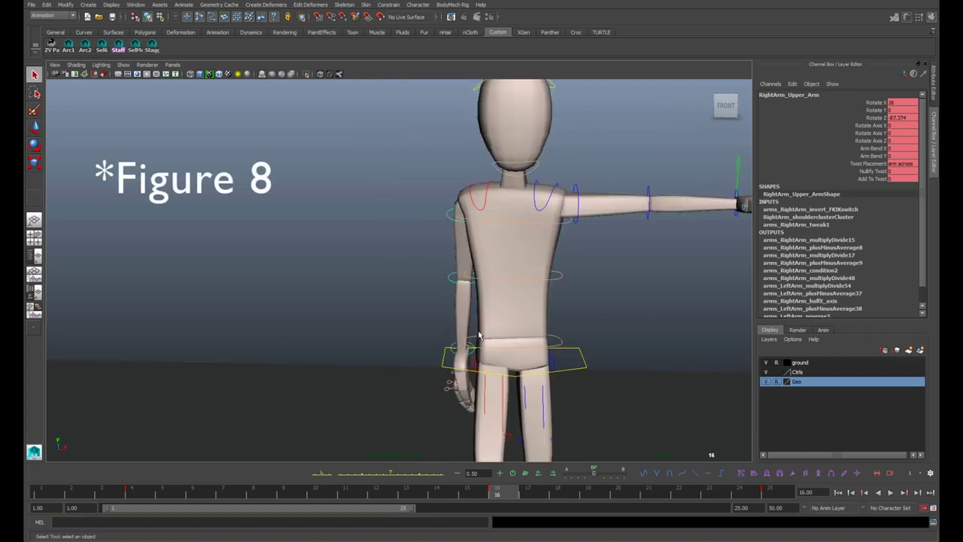
{"action": "left_click", "coordinate": [452, 355]}
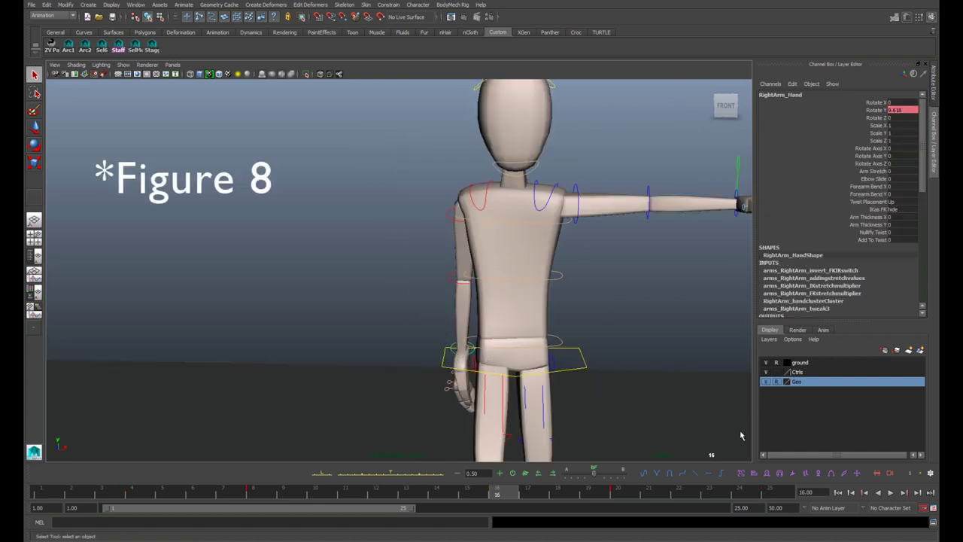
{"action": "left_click", "coordinate": [833, 474]}
{"action": "left_click_drag", "start_coordinate": [462, 383], "coordinate": [464, 382], "text": "alt"}
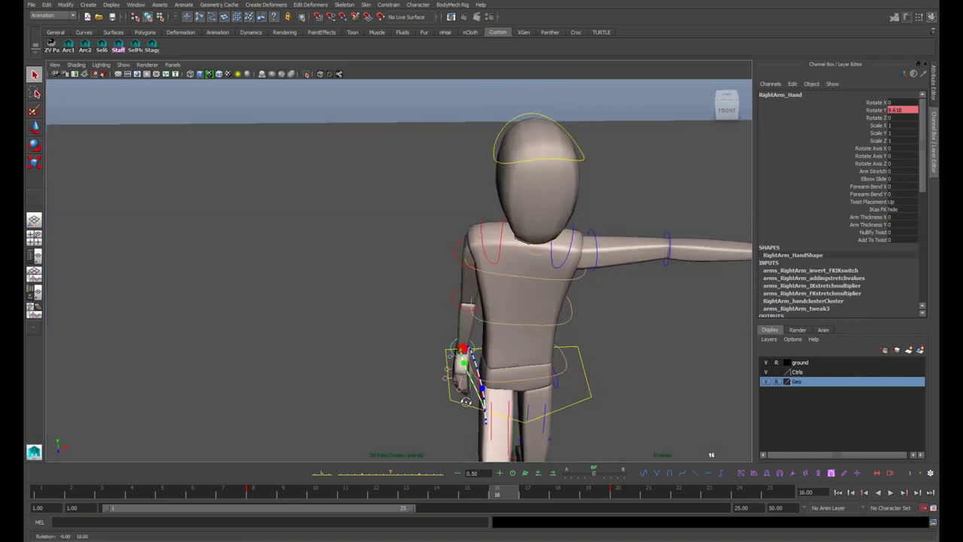
{"action": "left_click_drag", "start_coordinate": [459, 371], "coordinate": [466, 380], "text": "alt"}
Step: Select the right upper arm and examine the hand's motion trail from above and the side while scrubbing and playing the cycle
{"action": "left_click", "coordinate": [460, 304]}
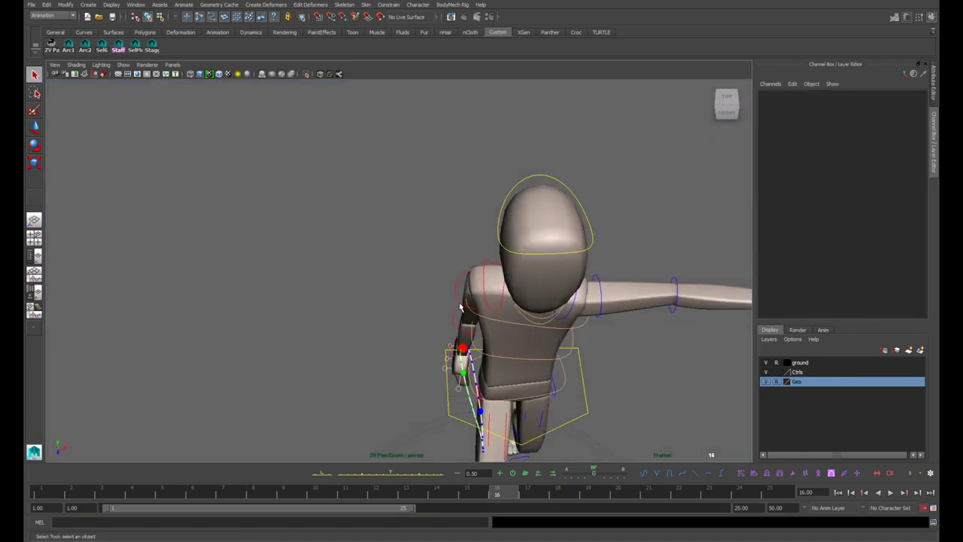
{"action": "left_click", "coordinate": [463, 303]}
{"action": "key", "text": "w"}
{"action": "middle_click_drag", "start_coordinate": [491, 352], "coordinate": [474, 331], "text": "alt"}
{"action": "right_click_drag", "start_coordinate": [474, 332], "coordinate": [476, 392], "text": "alt"}
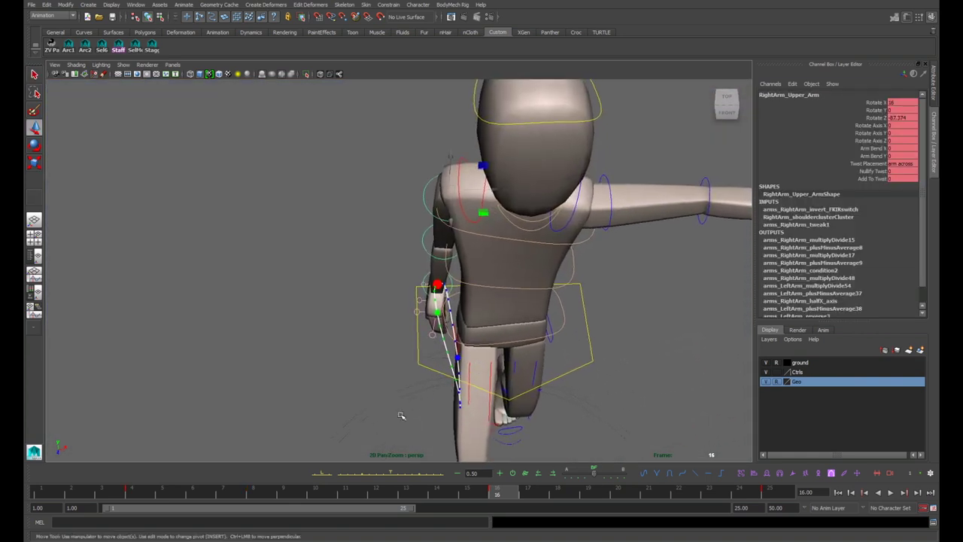
{"action": "left_click_drag", "start_coordinate": [70, 493], "coordinate": [376, 493]}
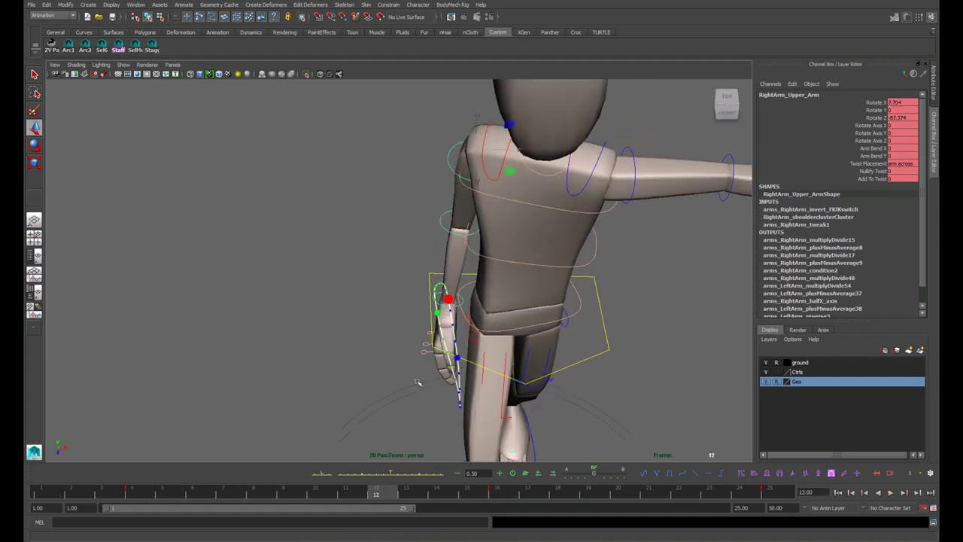
{"action": "left_click_drag", "start_coordinate": [479, 367], "coordinate": [592, 347], "text": "alt"}
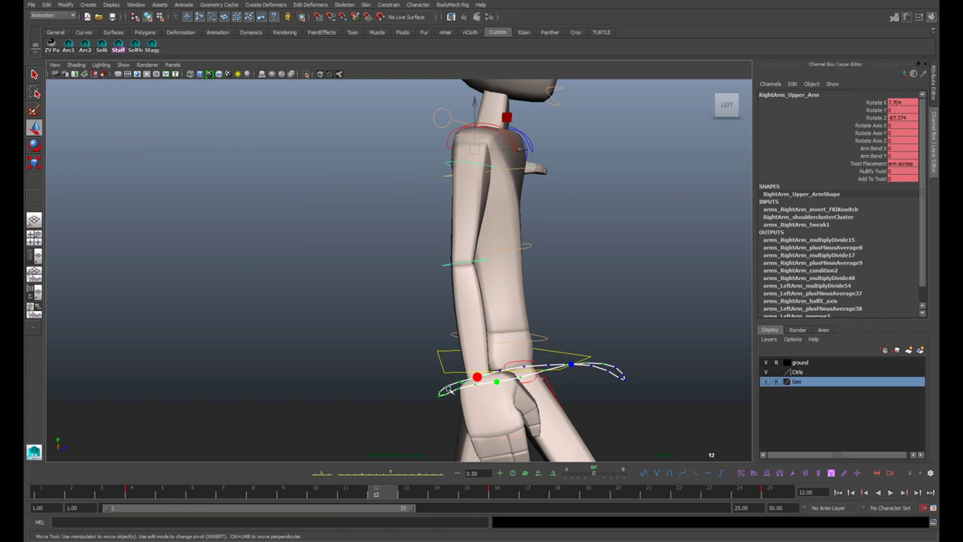
{"action": "middle_click_drag", "start_coordinate": [591, 367], "coordinate": [495, 343], "text": "alt"}
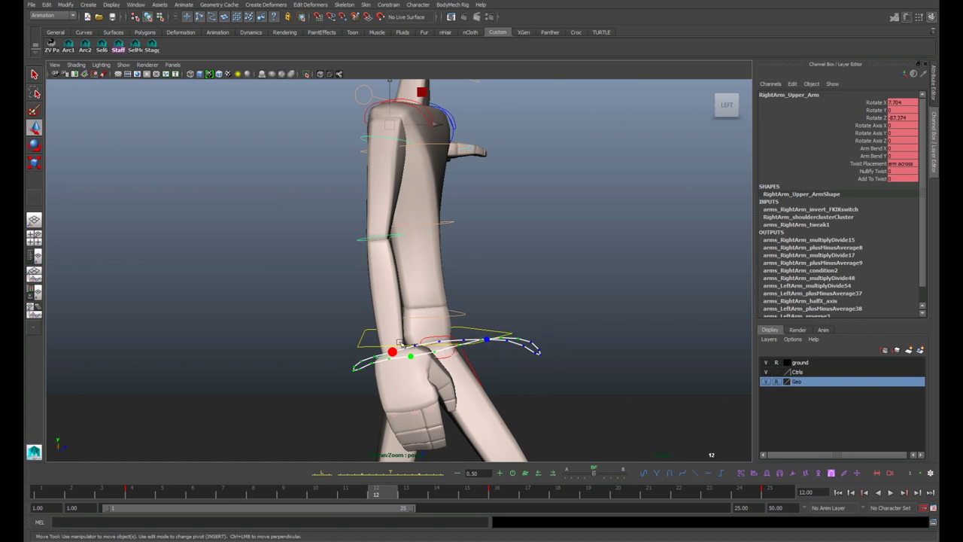
{"action": "left_click_drag", "start_coordinate": [511, 377], "coordinate": [452, 324], "text": "alt"}
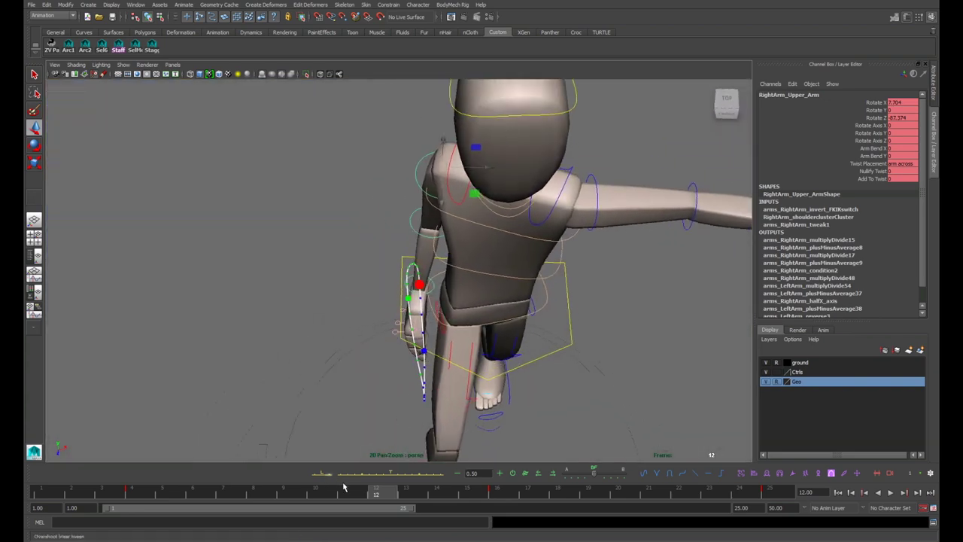
{"action": "left_click_drag", "start_coordinate": [452, 433], "coordinate": [341, 450], "text": "alt"}
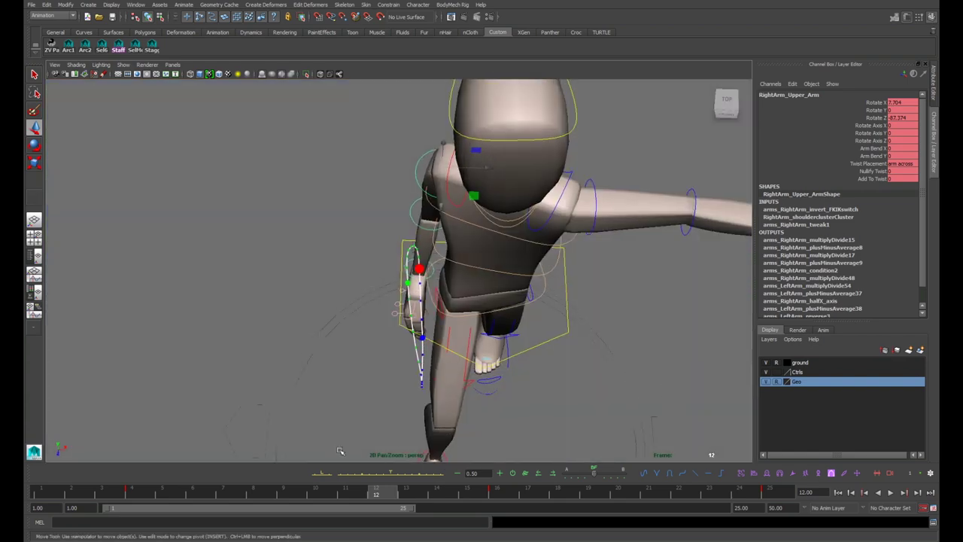
{"action": "mouse_move", "coordinate": [57, 494]}
{"action": "left_mouse_down"}
{"action": "mouse_move", "coordinate": [185, 500]}
{"action": "mouse_move", "coordinate": [779, 455]}
{"action": "left_mouse_up"}
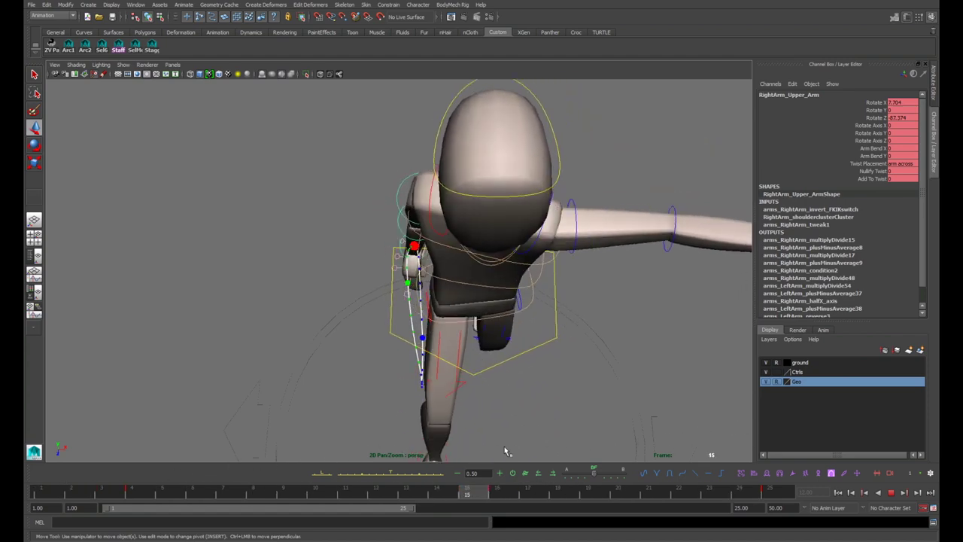
{"action": "key", "text": "alt+v"}
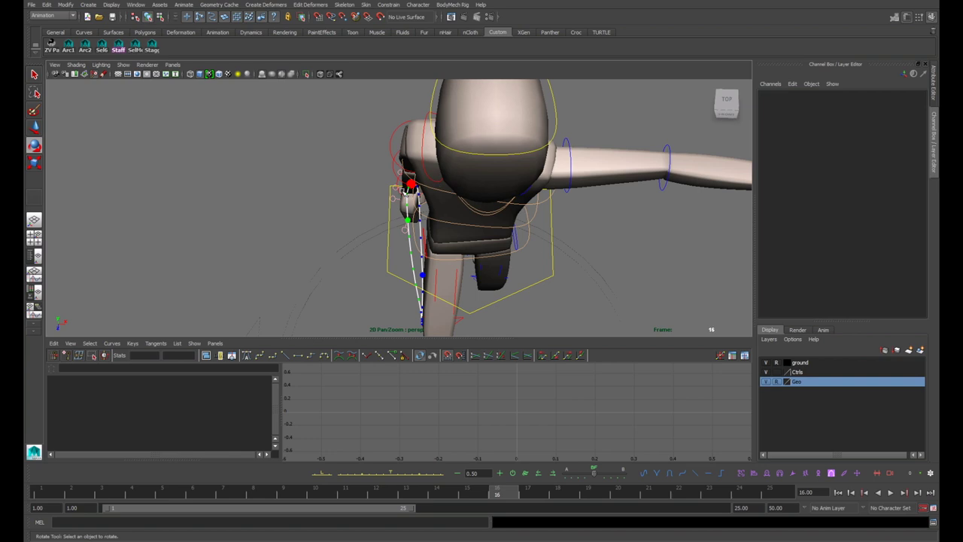
Step: Isolate the right upper arm's Rotate Z curve in the Graph Editor and delete its key at frame 25
{"action": "left_click", "coordinate": [405, 192]}
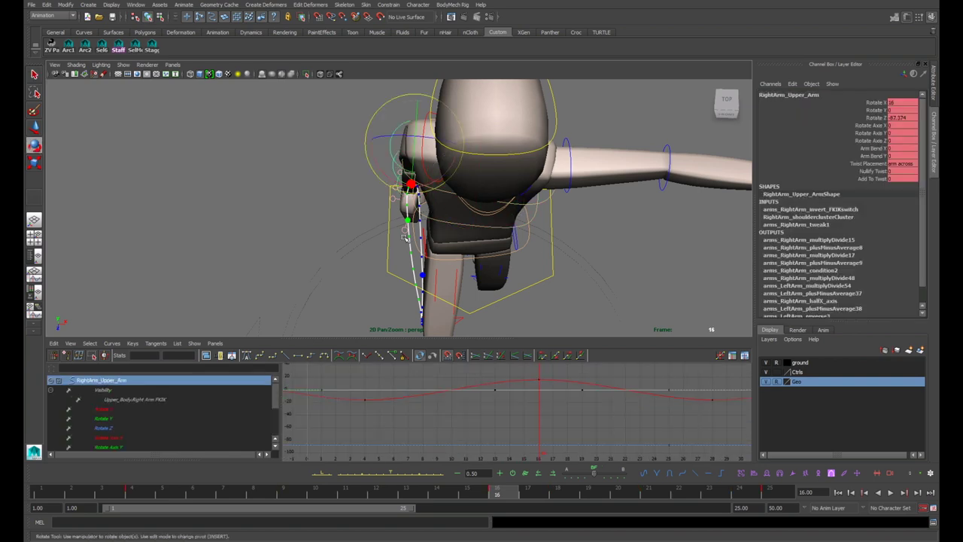
{"action": "left_click_drag", "start_coordinate": [370, 258], "coordinate": [443, 160], "text": "alt"}
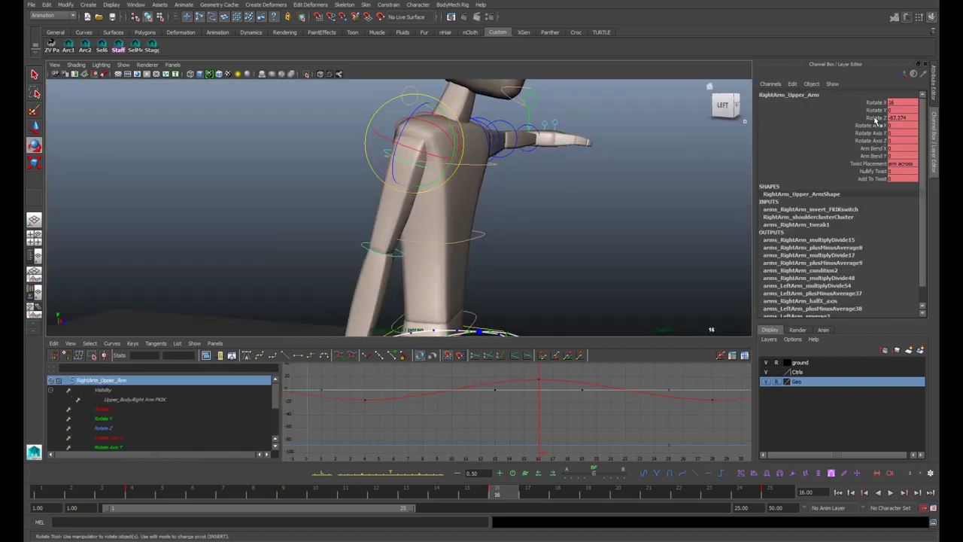
{"action": "left_click", "coordinate": [875, 119]}
{"action": "left_click_drag", "start_coordinate": [645, 179], "coordinate": [598, 199], "text": "alt"}
{"action": "right_click_drag", "start_coordinate": [538, 265], "coordinate": [536, 356], "text": "alt"}
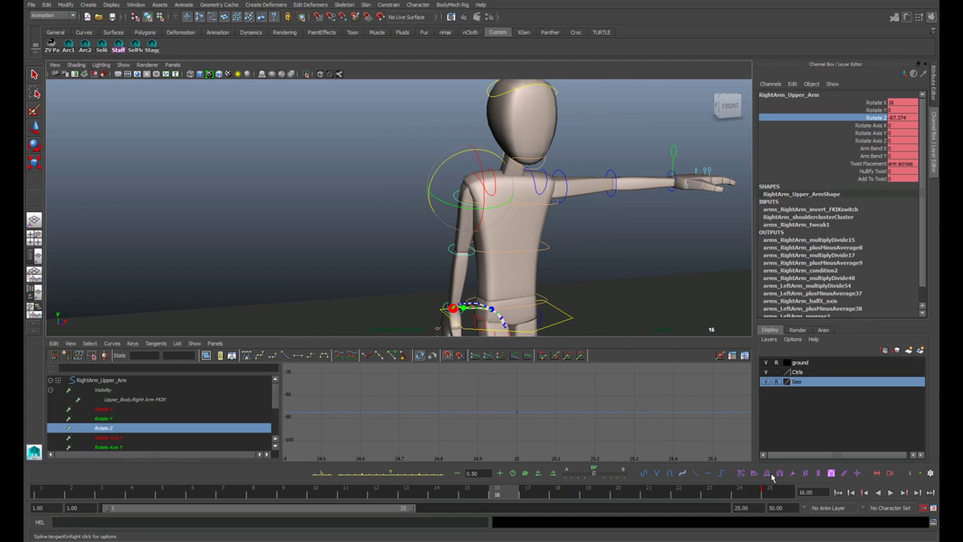
{"action": "left_click", "coordinate": [771, 495]}
{"action": "left_click_drag", "start_coordinate": [608, 243], "coordinate": [694, 272], "text": "alt"}
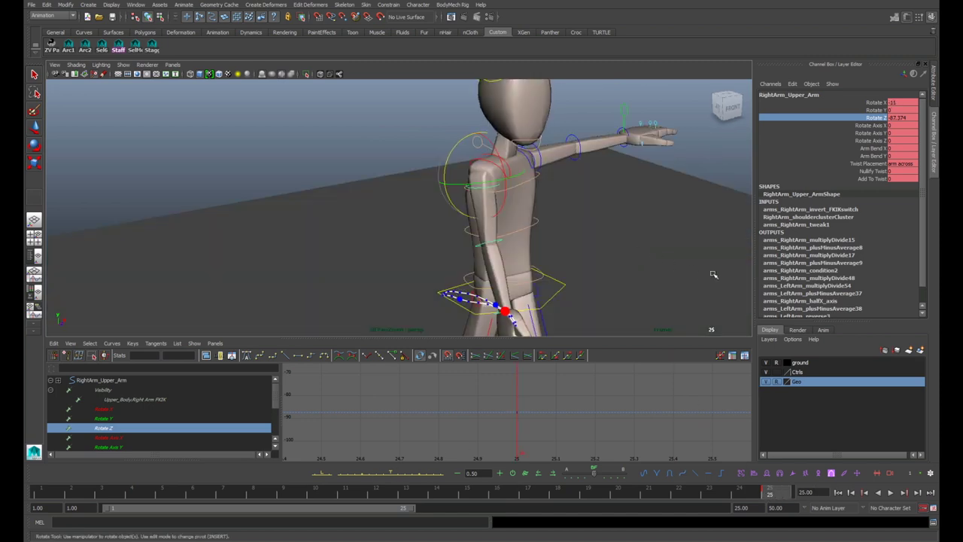
{"action": "scroll", "coordinate": [519, 395], "scroll_direction": "down", "scroll_amount": 5}
{"action": "left_click_drag", "start_coordinate": [495, 402], "coordinate": [541, 423]}
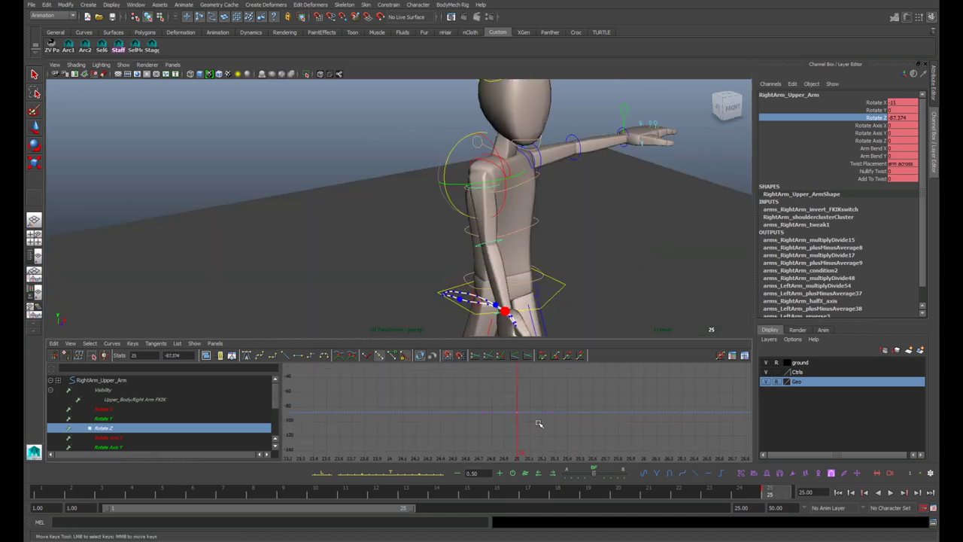
{"action": "key", "text": "Delete"}
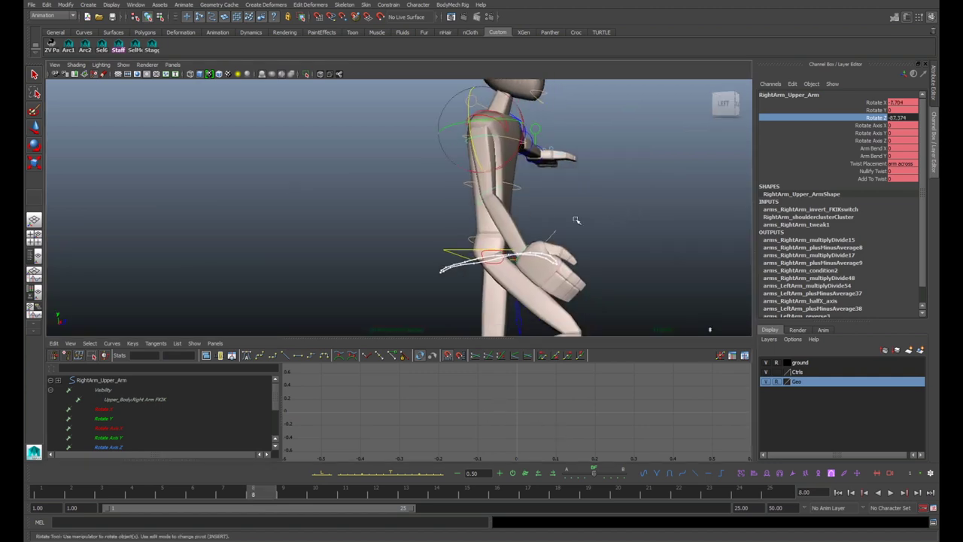
Step: Try to adjust the right hand's motion trail at frame 7 from the front, and undo the attempt
{"action": "left_click_drag", "start_coordinate": [559, 236], "coordinate": [477, 239], "text": "alt"}
{"action": "left_click_drag", "start_coordinate": [550, 246], "coordinate": [460, 255], "text": "alt"}
{"action": "mouse_move", "coordinate": [232, 490]}
{"action": "left_mouse_down"}
{"action": "mouse_move", "coordinate": [263, 493]}
{"action": "mouse_move", "coordinate": [230, 489]}
{"action": "left_mouse_up"}
{"action": "left_click", "coordinate": [552, 246]}
{"action": "key", "text": "w"}
{"action": "left_click", "coordinate": [556, 244]}
{"action": "left_click_drag", "start_coordinate": [560, 238], "coordinate": [560, 238]}
{"action": "key", "text": "ctrl+z"}
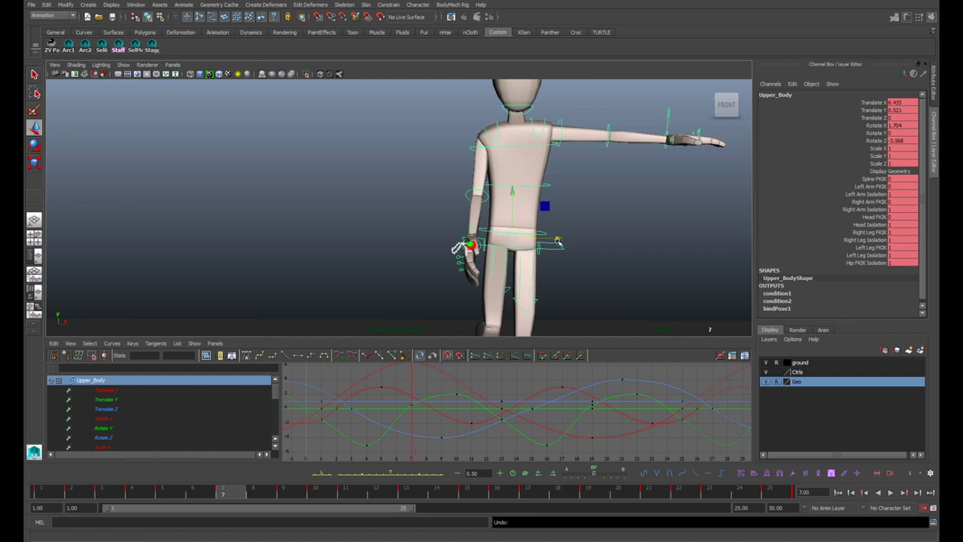
Step: Turn off the motion trail, then rotate the right upper arm outward at frame 8 and key its Rotate Z at -82.556
{"action": "left_click", "coordinate": [834, 475]}
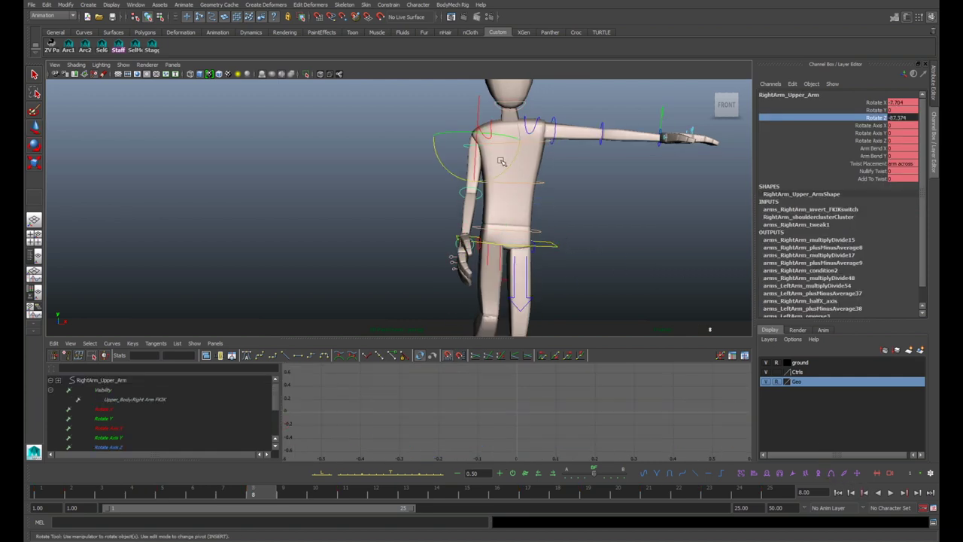
{"action": "left_click_drag", "start_coordinate": [591, 204], "coordinate": [466, 186], "text": "alt"}
{"action": "middle_click_drag", "start_coordinate": [466, 186], "coordinate": [463, 186]}
{"action": "right_click", "coordinate": [869, 119]}
{"action": "left_click", "coordinate": [873, 129]}
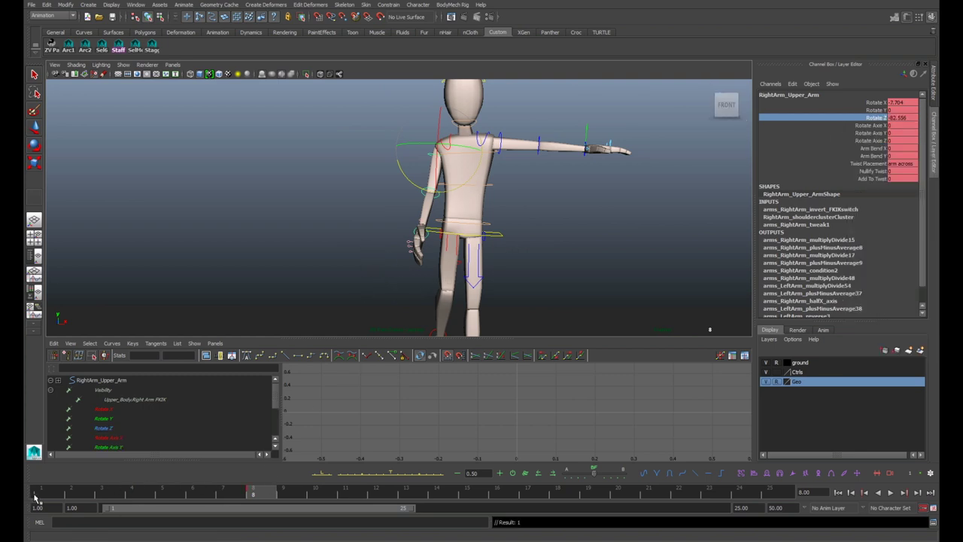
Step: Play the walk cycle from the front to check the arm's distance from the body, undoing the extra Z rotation
{"action": "key", "text": "alt+v"}
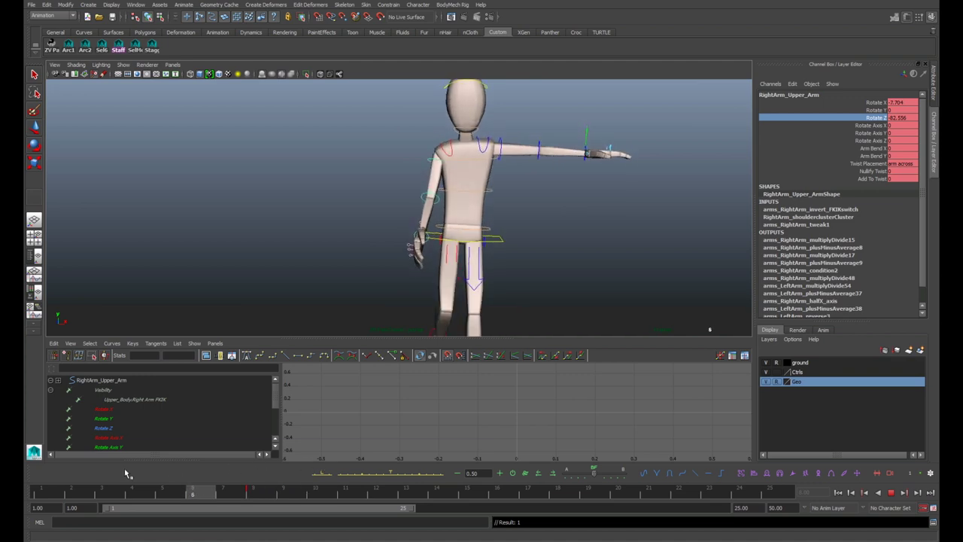
{"action": "key", "text": "alt+v"}
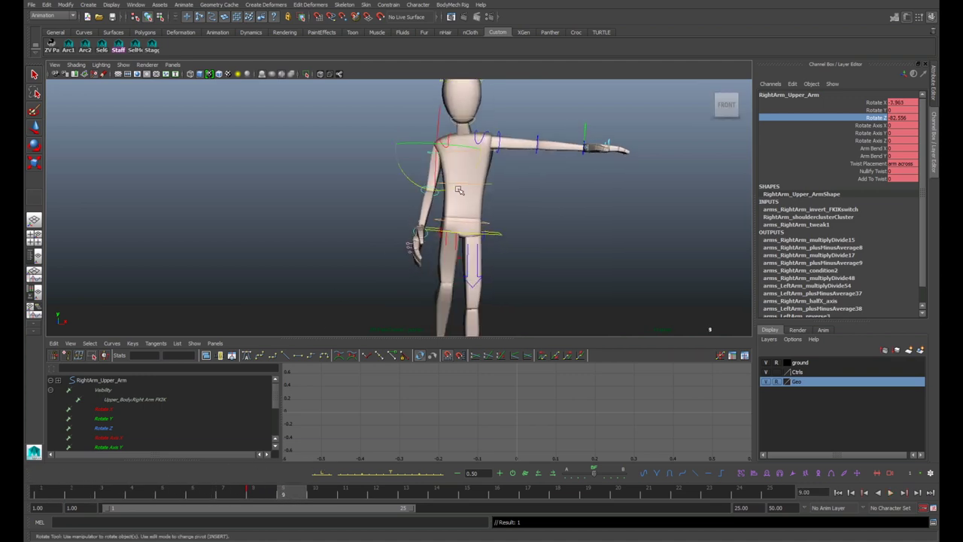
{"action": "key", "text": "ctrl+z"}
{"action": "key", "text": "alt+v"}
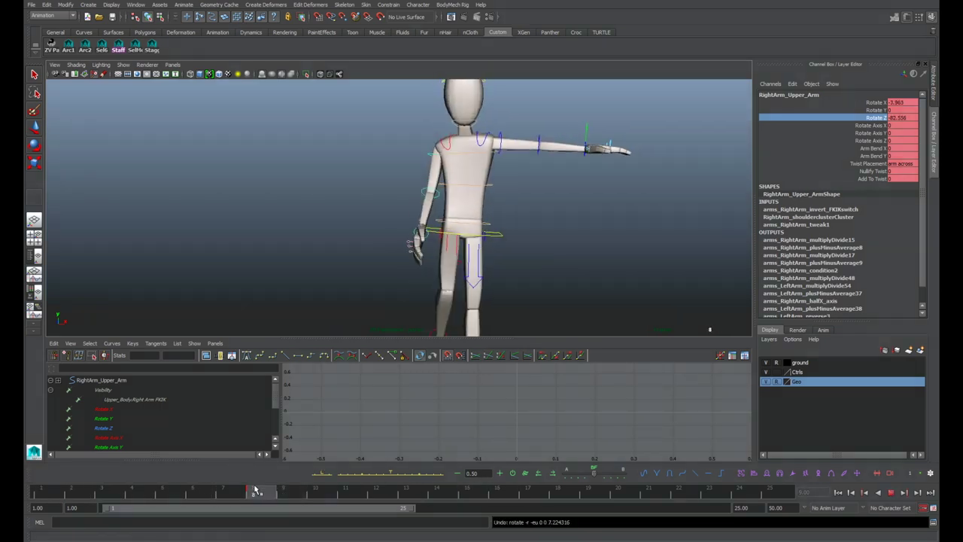
{"action": "key", "text": "alt+v"}
Step: Key the right upper arm's Rotate Z at -82.556 on frame 20 and review the arm swing from the side
{"action": "left_click", "coordinate": [591, 494]}
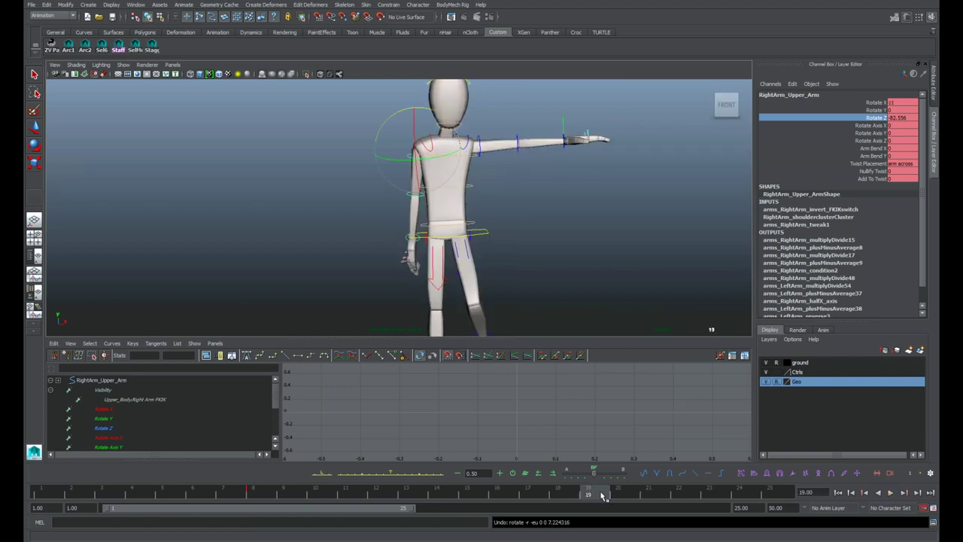
{"action": "left_click", "coordinate": [624, 491]}
{"action": "right_click", "coordinate": [863, 117]}
{"action": "left_click", "coordinate": [860, 134]}
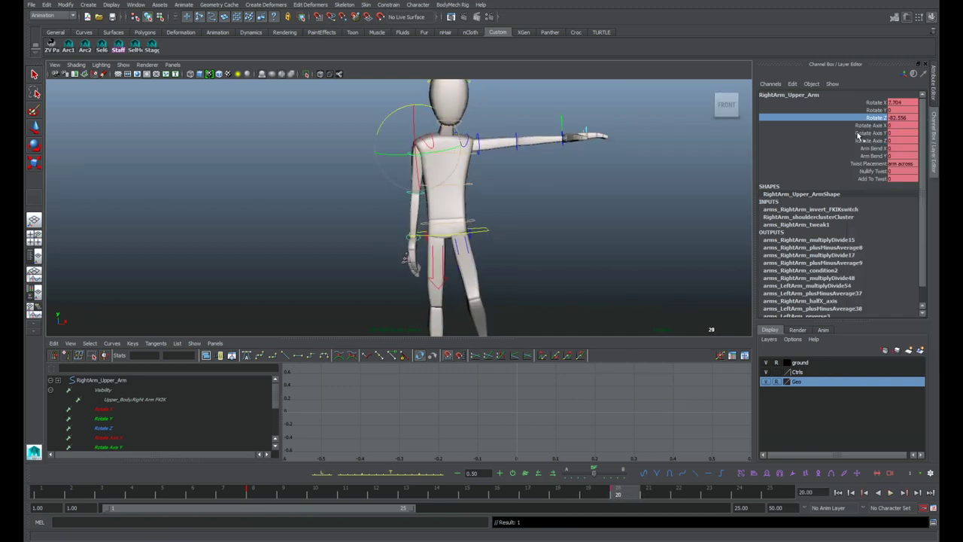
{"action": "left_click_drag", "start_coordinate": [294, 492], "coordinate": [679, 494]}
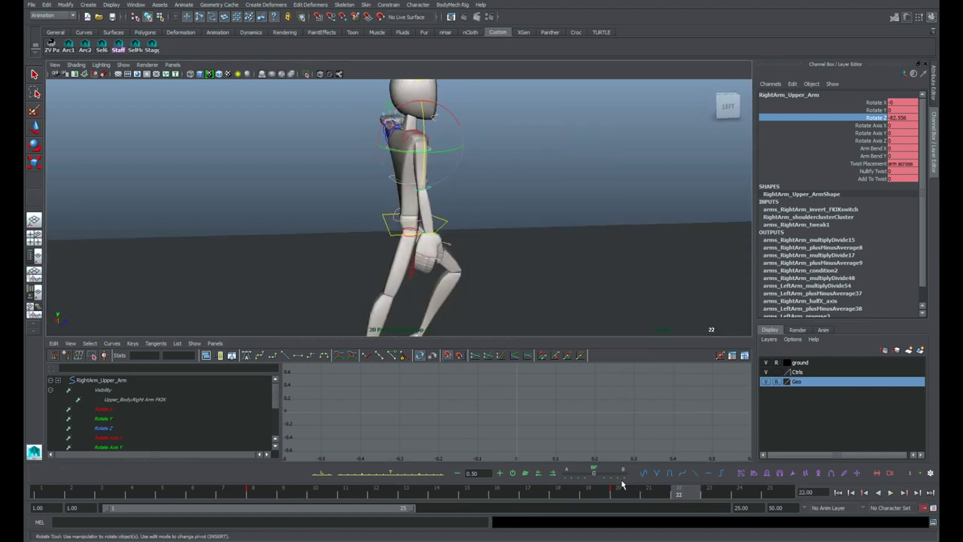
{"action": "key", "text": "alt+v"}
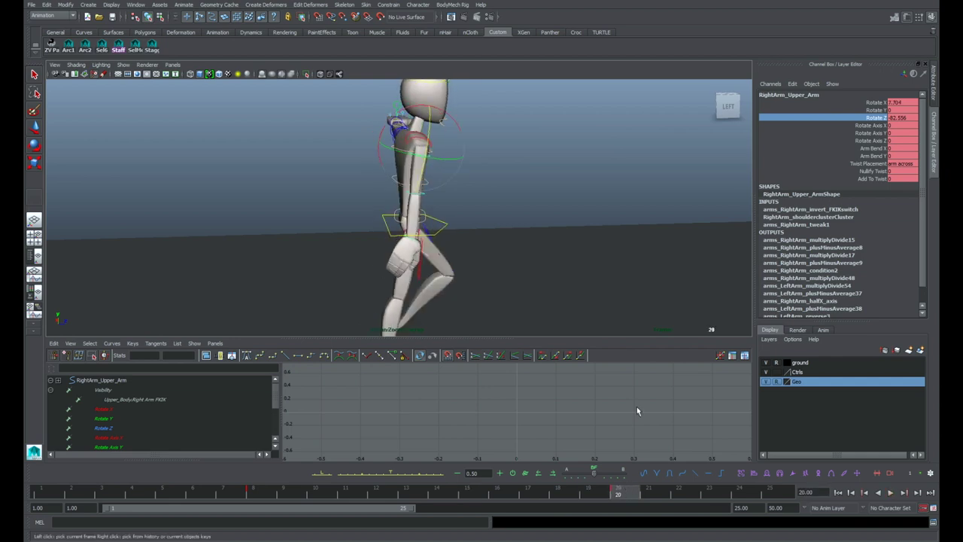
Step: Rotate the right upper arm closer to the body at frame 13 and key its Rotate Z at -85.796
{"action": "left_click", "coordinate": [273, 500]}
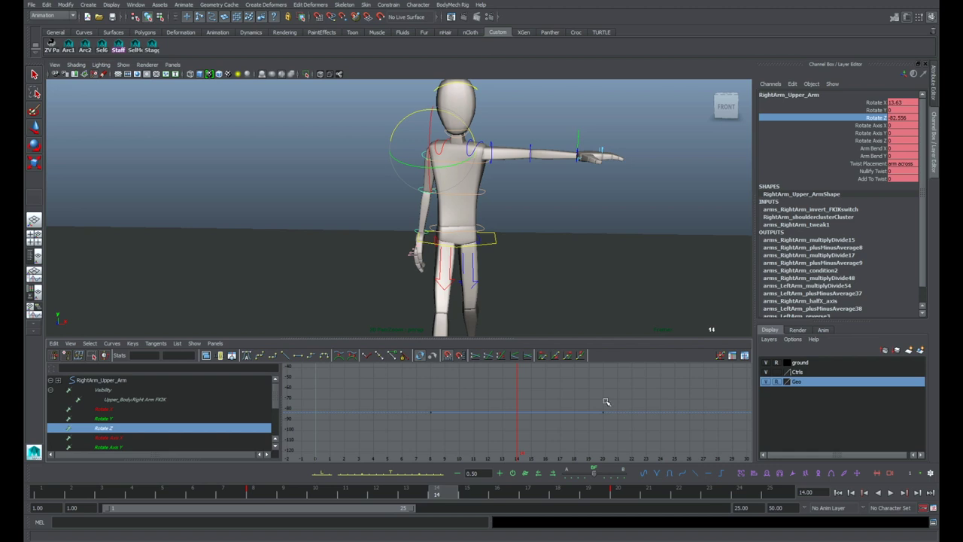
{"action": "key", "text": "alt+v"}
{"action": "mouse_move", "coordinate": [644, 491]}
{"action": "left_mouse_down"}
{"action": "mouse_move", "coordinate": [262, 491]}
{"action": "mouse_move", "coordinate": [415, 486]}
{"action": "left_mouse_up"}
{"action": "middle_click_drag", "start_coordinate": [575, 226], "coordinate": [575, 226]}
{"action": "key", "text": "s"}
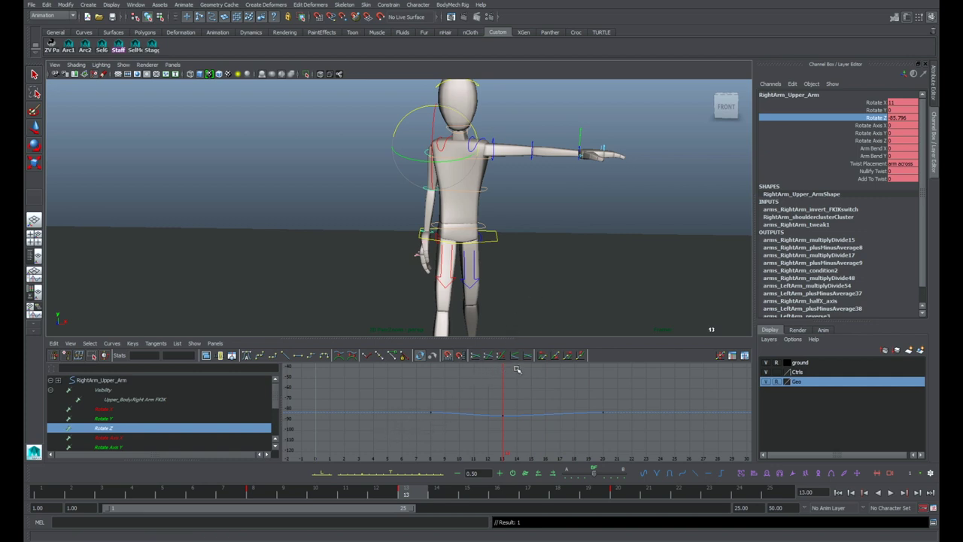
Step: Isolate the right upper arm's Rotate Z curve and move its frame 13 key to frame 14
{"action": "left_click", "coordinate": [437, 145]}
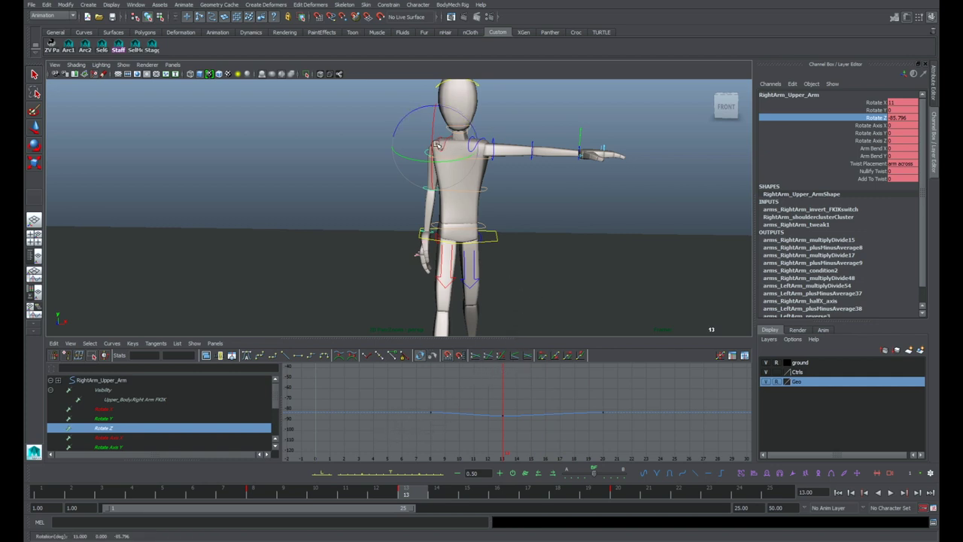
{"action": "key", "text": "q"}
{"action": "left_click", "coordinate": [429, 236]}
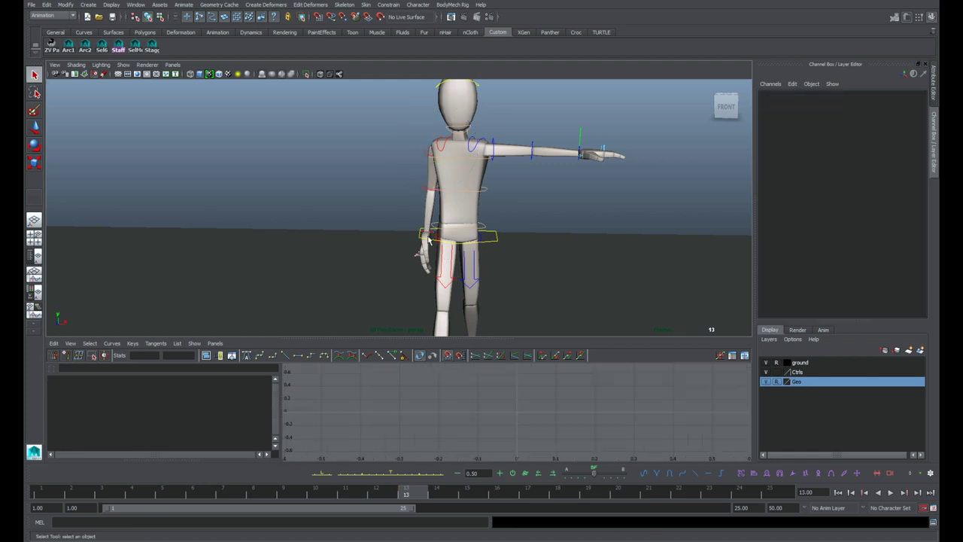
{"action": "left_click", "coordinate": [428, 235]}
{"action": "left_click", "coordinate": [429, 155]}
{"action": "left_click", "coordinate": [429, 155]}
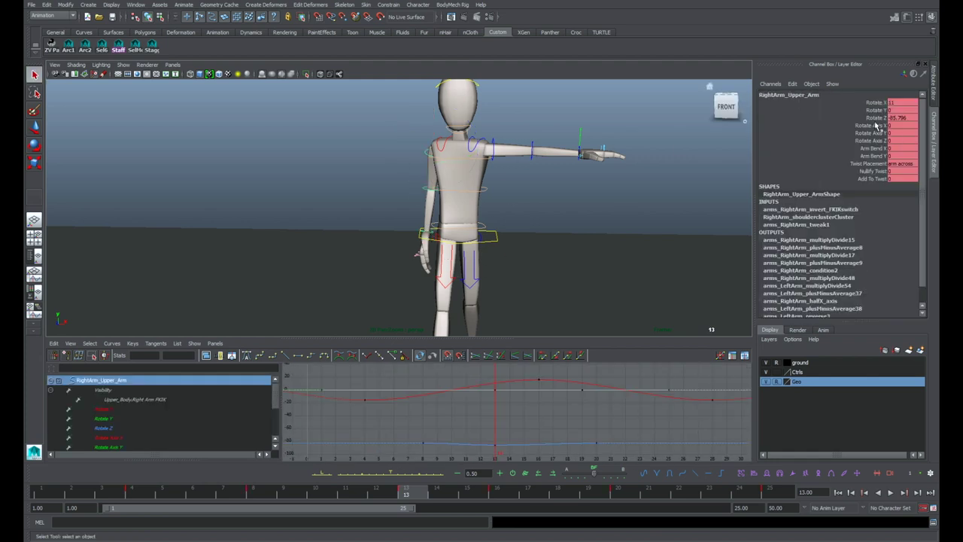
{"action": "left_click", "coordinate": [877, 117]}
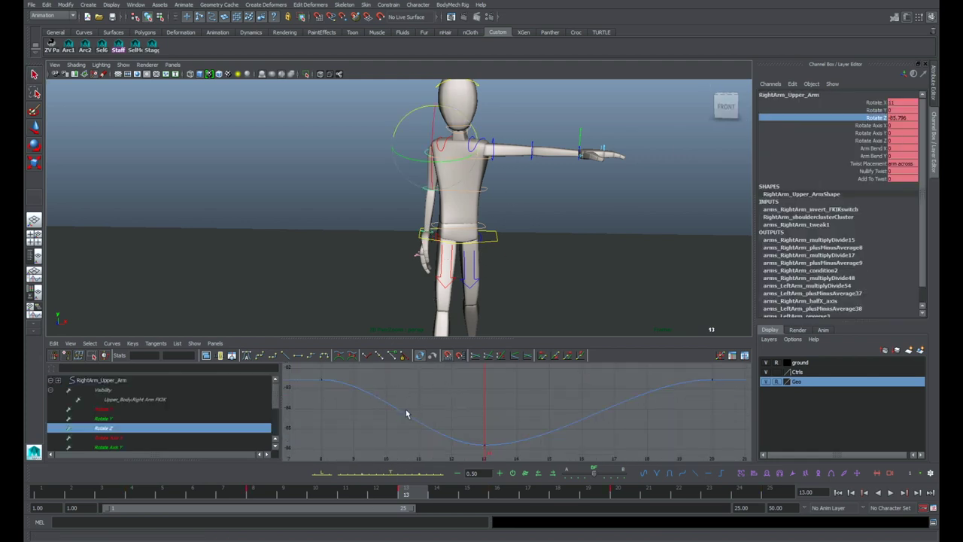
{"action": "left_click_drag", "start_coordinate": [450, 418], "coordinate": [509, 457]}
{"action": "left_click", "coordinate": [409, 495], "text": "shift"}
{"action": "left_click_drag", "start_coordinate": [431, 496], "coordinate": [445, 495]}
{"action": "mouse_move", "coordinate": [384, 493]}
{"action": "left_mouse_down"}
{"action": "mouse_move", "coordinate": [312, 491]}
{"action": "mouse_move", "coordinate": [497, 487]}
{"action": "mouse_move", "coordinate": [268, 492]}
{"action": "mouse_move", "coordinate": [493, 488]}
{"action": "mouse_move", "coordinate": [273, 492]}
{"action": "mouse_move", "coordinate": [490, 493]}
{"action": "mouse_move", "coordinate": [436, 493]}
{"action": "left_mouse_up"}
{"action": "scroll", "coordinate": [581, 407], "scroll_direction": "down", "scroll_amount": 4}
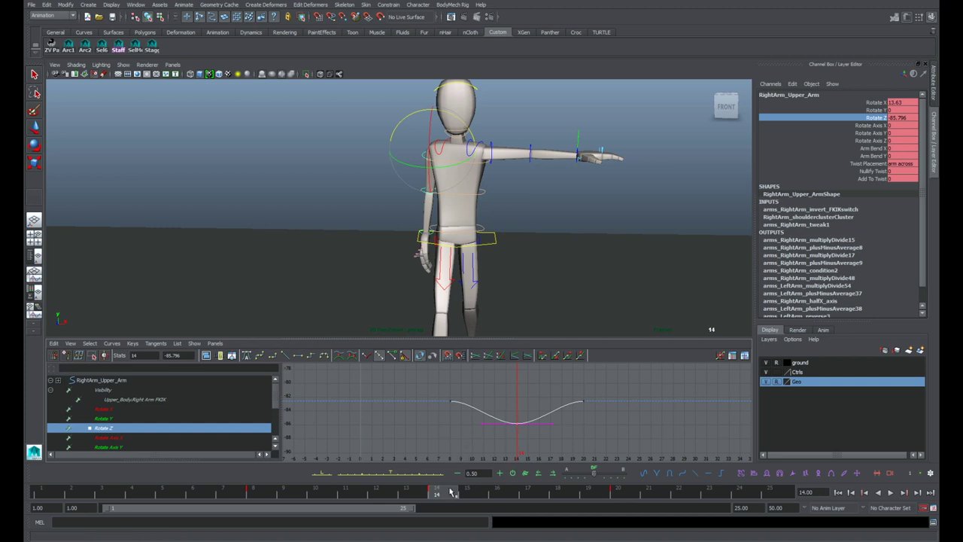
Step: Key the right upper arm's Rotate Z on frame 23 and adjust it to -85.729, level with the frame 14 key
{"action": "key", "text": "alt+v"}
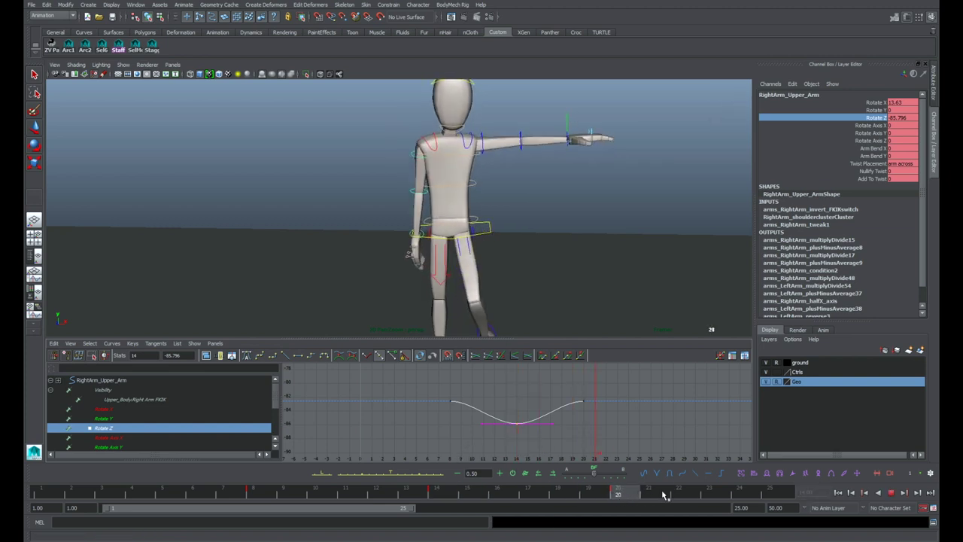
{"action": "left_click", "coordinate": [710, 495]}
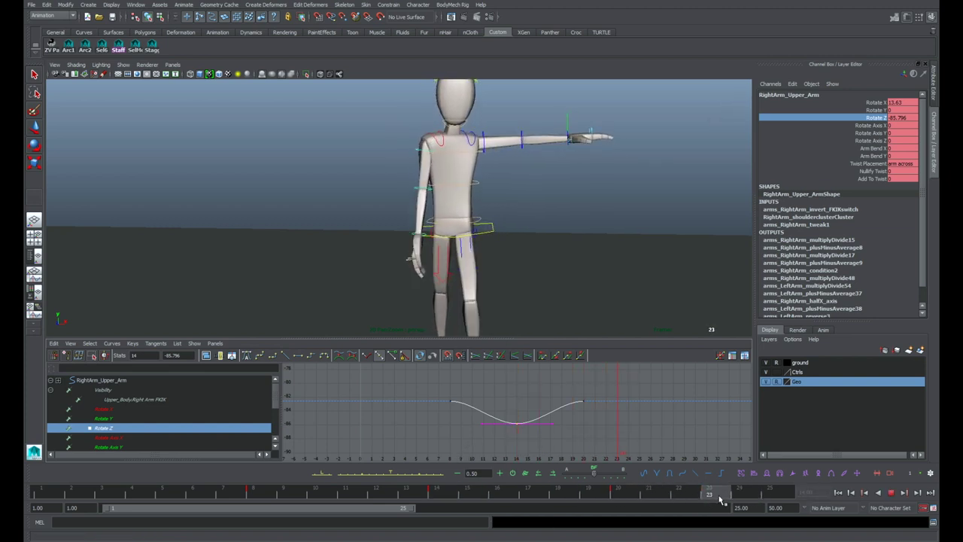
{"action": "middle_click_drag", "start_coordinate": [603, 284], "coordinate": [613, 288]}
{"action": "key", "text": "s"}
{"action": "left_click_drag", "start_coordinate": [591, 453], "coordinate": [624, 403]}
{"action": "key", "text": "w"}
{"action": "middle_click_drag", "start_coordinate": [624, 398], "coordinate": [621, 378], "text": "shift"}
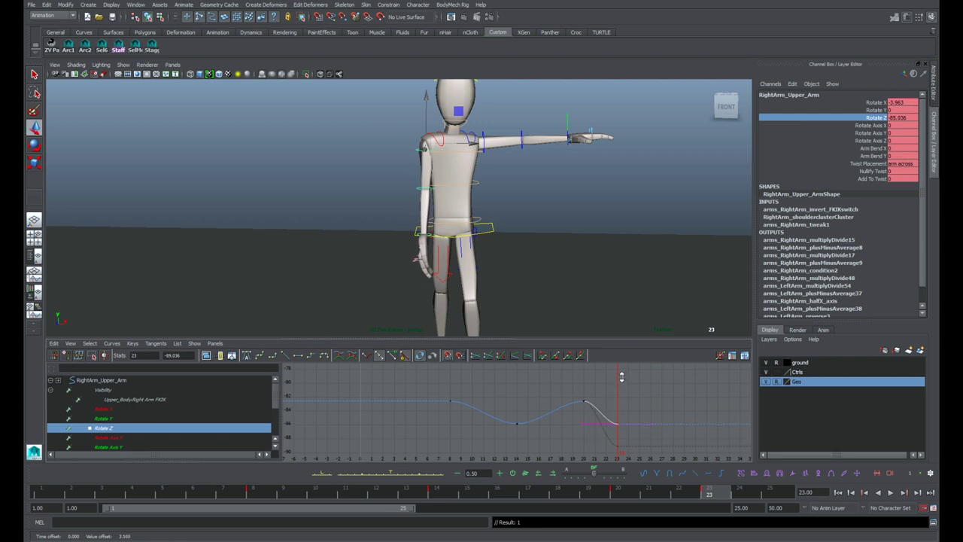
{"action": "left_click_drag", "start_coordinate": [497, 396], "coordinate": [540, 429]}
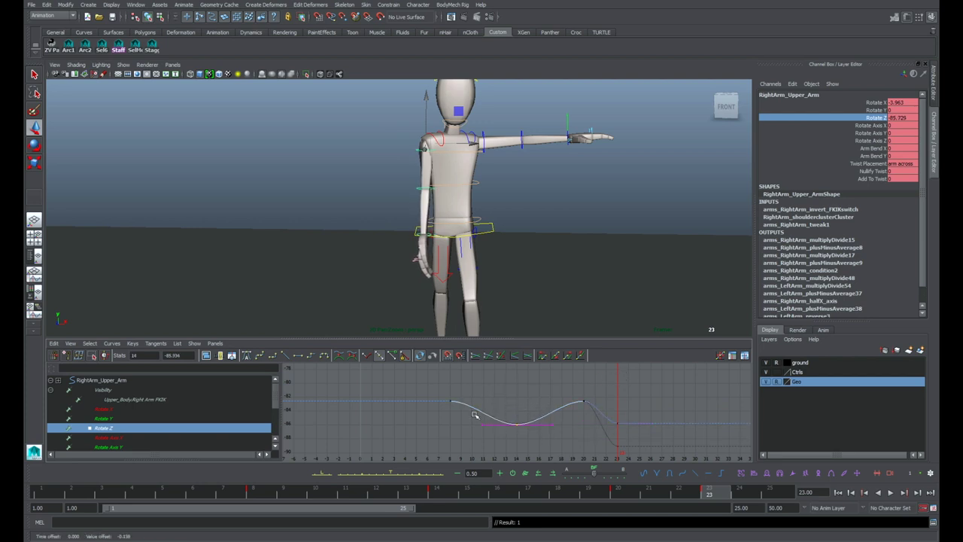
{"action": "left_click_drag", "start_coordinate": [599, 407], "coordinate": [643, 436], "text": "shift"}
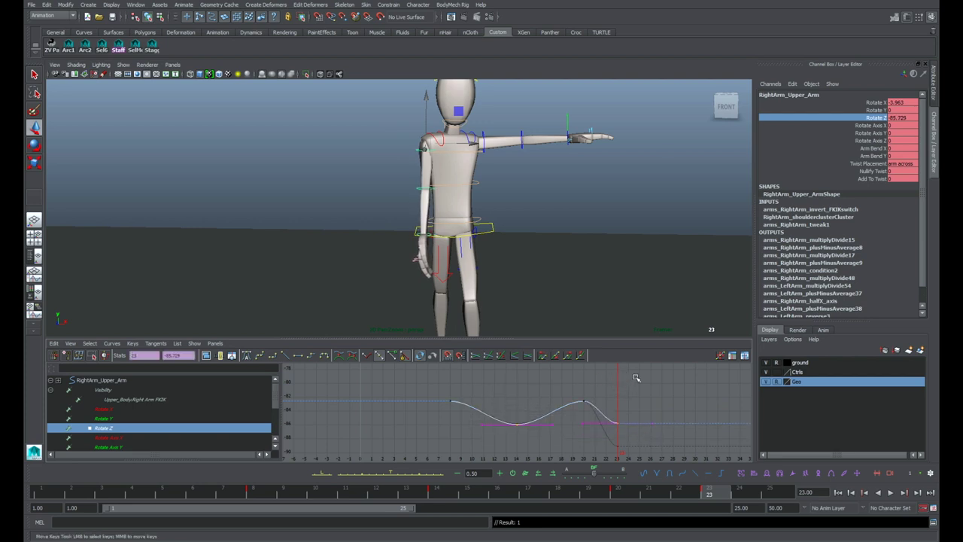
Step: Try to move the Rotate Z key at frame 23 one frame forward, and undo the move
{"action": "scroll", "coordinate": [501, 390], "scroll_direction": "down", "scroll_amount": 2}
{"action": "left_click_drag", "start_coordinate": [704, 495], "coordinate": [718, 492]}
{"action": "middle_click_drag", "start_coordinate": [627, 411], "coordinate": [613, 431]}
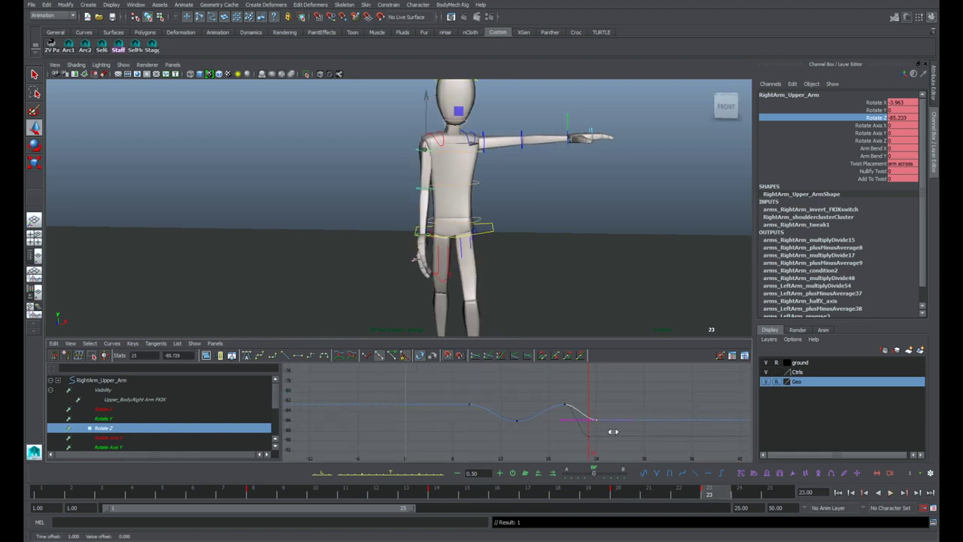
{"action": "key", "text": "ctrl+z"}
{"action": "double_click", "coordinate": [712, 497]}
{"action": "left_click", "coordinate": [711, 495]}
{"action": "double_click", "coordinate": [711, 496]}
{"action": "left_click", "coordinate": [662, 497]}
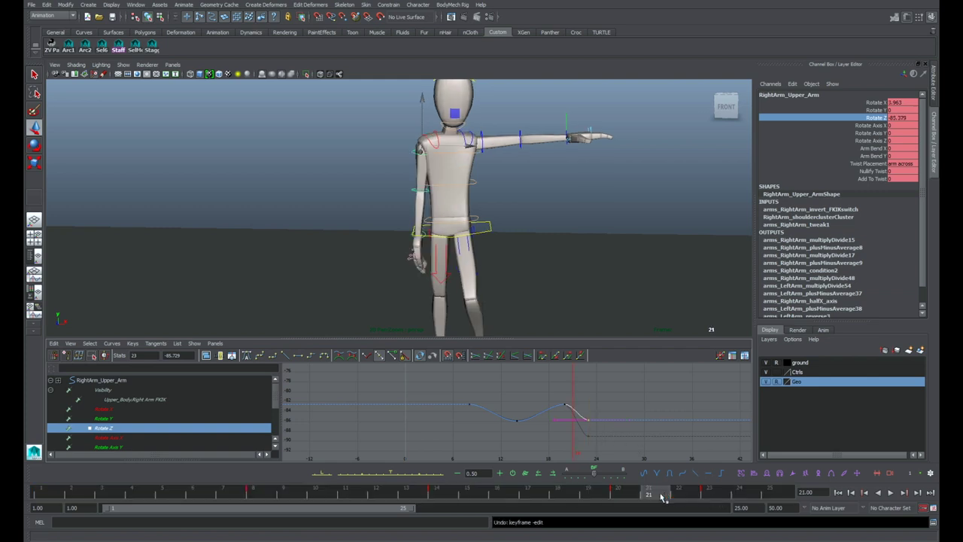
Step: Set the Rotate Z curve to cycle, shift its keys back to start on frame 1, and key frame 25 at -82.556
{"action": "left_click_drag", "start_coordinate": [439, 397], "coordinate": [619, 432]}
{"action": "left_click", "coordinate": [563, 358]}
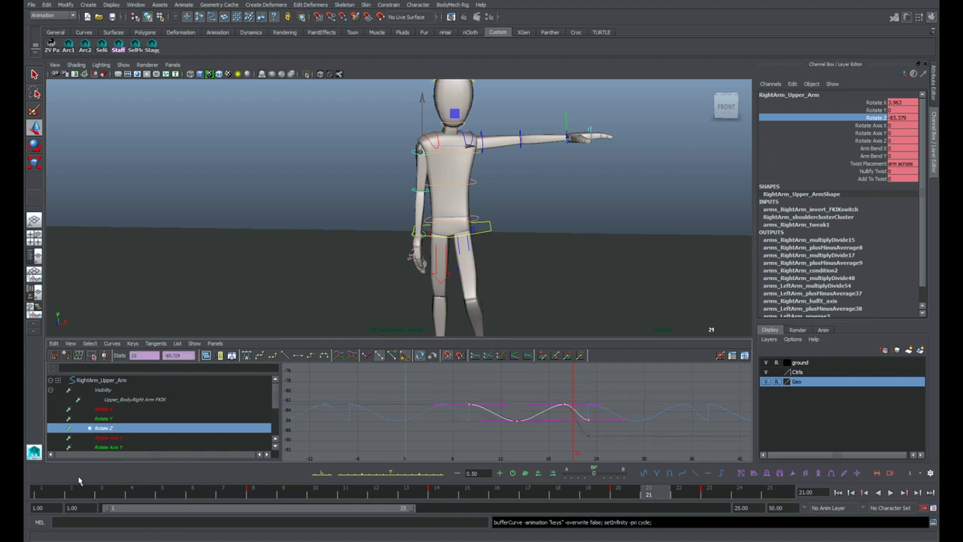
{"action": "key", "text": "alt+shift+v"}
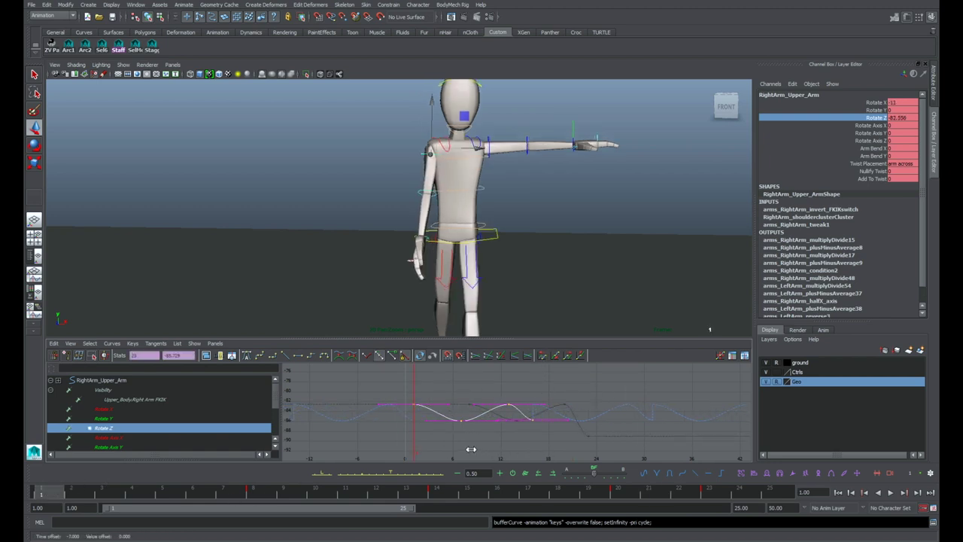
{"action": "left_click", "coordinate": [469, 451]}
{"action": "left_click_drag", "start_coordinate": [55, 497], "coordinate": [769, 493]}
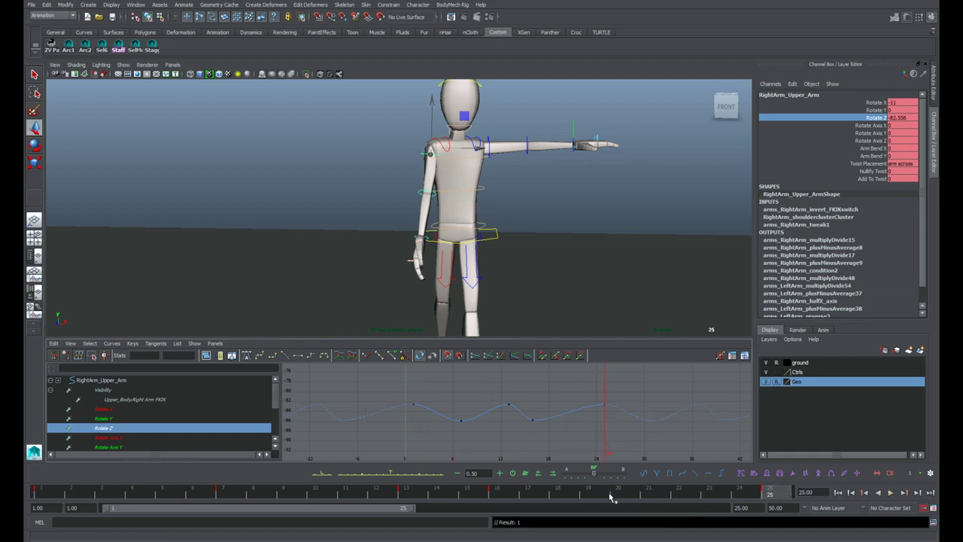
Step: Shift all the Rotate Z keys forward in time so the first one sits on frame 8 again
{"action": "mouse_move", "coordinate": [507, 492]}
{"action": "left_mouse_down"}
{"action": "mouse_move", "coordinate": [521, 493]}
{"action": "mouse_move", "coordinate": [508, 493]}
{"action": "left_mouse_up"}
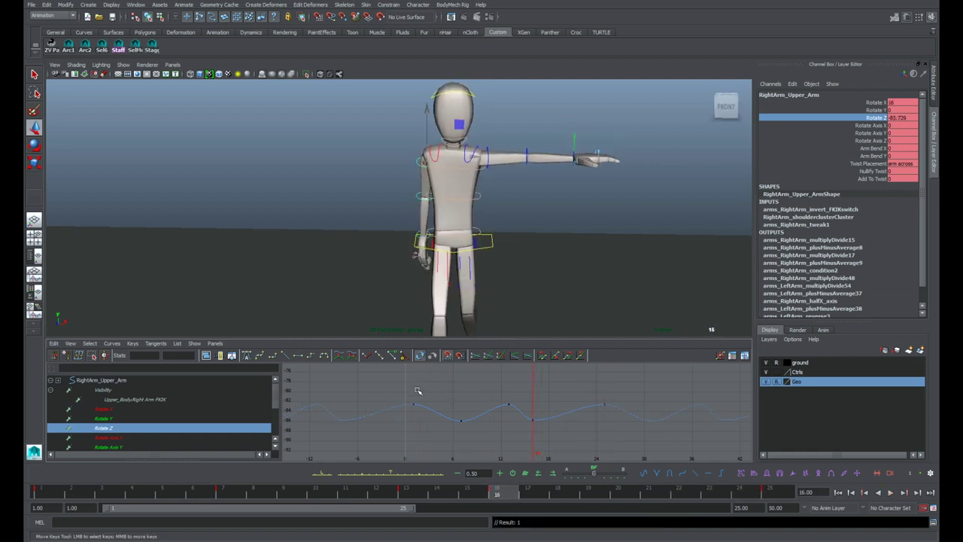
{"action": "left_click_drag", "start_coordinate": [417, 388], "coordinate": [515, 454]}
{"action": "left_click_drag", "start_coordinate": [237, 493], "coordinate": [253, 494]}
{"action": "middle_click_drag", "start_coordinate": [542, 444], "coordinate": [598, 444], "text": "shift"}
{"action": "left_click", "coordinate": [586, 447]}
Step: Compare the arm poses on the Rotate Z keys and move the frame 23 key to frame 26 for even spacing
{"action": "key", "text": "period"}
{"action": "key", "text": "period"}
{"action": "key", "text": "period"}
{"action": "key", "text": "comma"}
{"action": "key", "text": "period"}
{"action": "key", "text": "comma"}
{"action": "key", "text": "period"}
{"action": "key", "text": "comma"}
{"action": "key", "text": "period"}
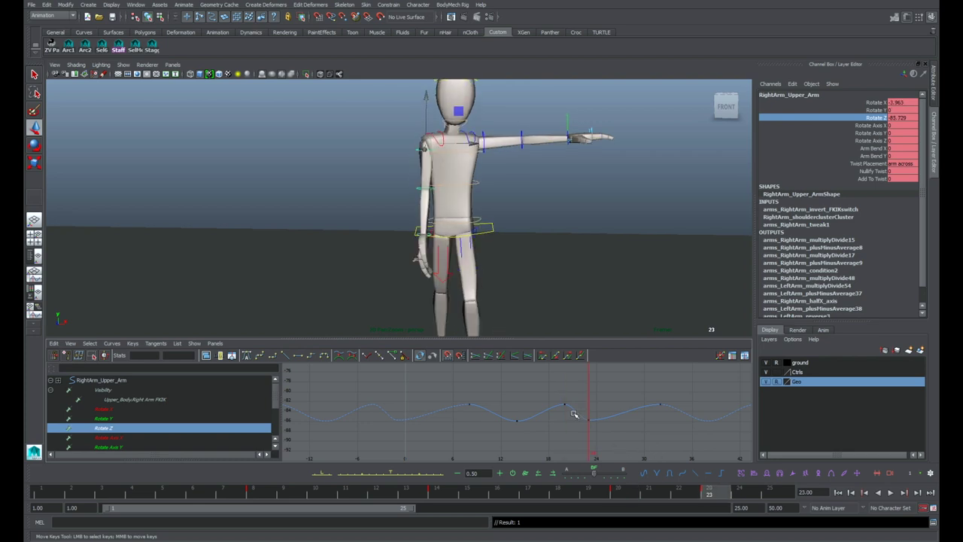
{"action": "left_click_drag", "start_coordinate": [576, 414], "coordinate": [605, 433]}
{"action": "key", "text": "comma"}
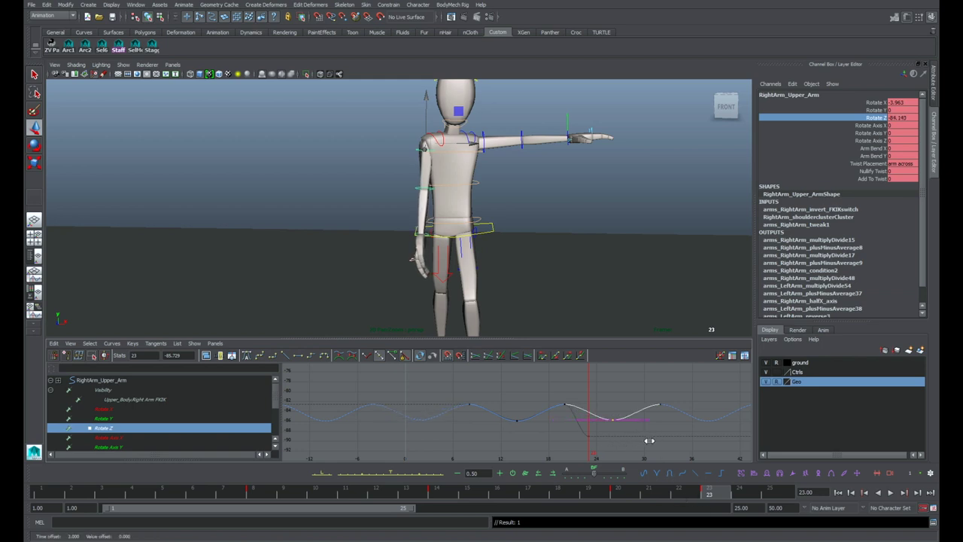
{"action": "scroll", "coordinate": [636, 443], "scroll_direction": "up", "scroll_amount": 2}
{"action": "middle_click_drag", "start_coordinate": [663, 443], "coordinate": [662, 442], "text": "shift"}
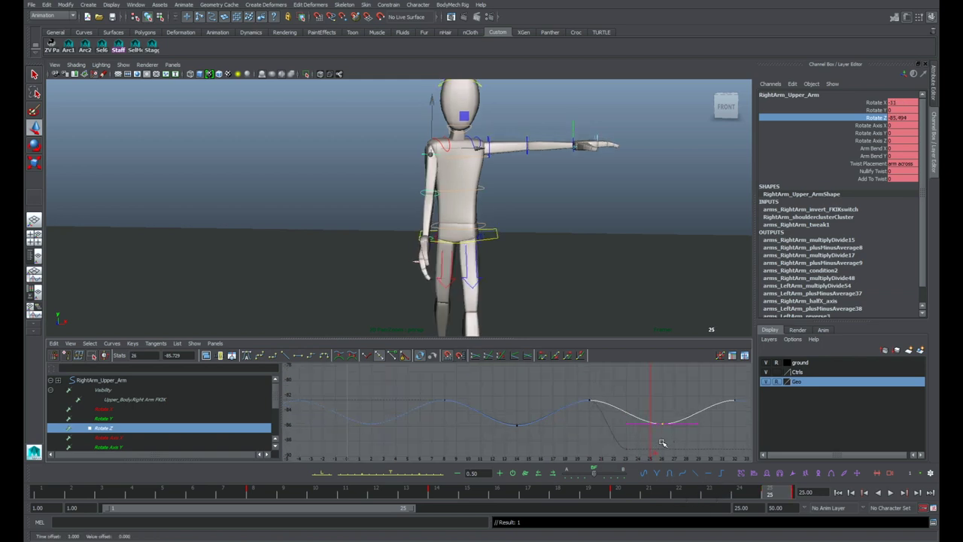
{"action": "left_click", "coordinate": [703, 403]}
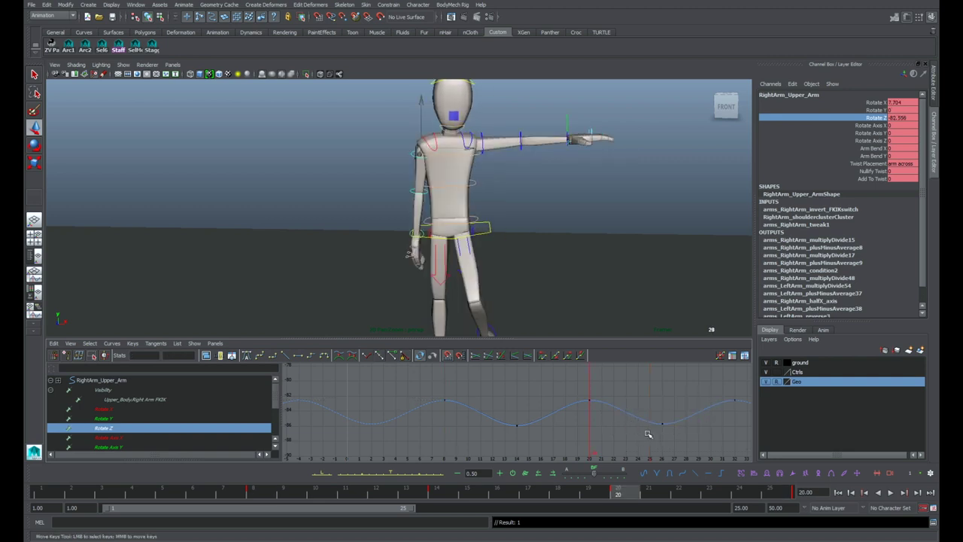
Step: Select the right hand control and create a motion trail for it in a maximized perspective view
{"action": "left_click", "coordinate": [832, 476]}
{"action": "key", "text": "q"}
{"action": "left_click", "coordinate": [712, 329]}
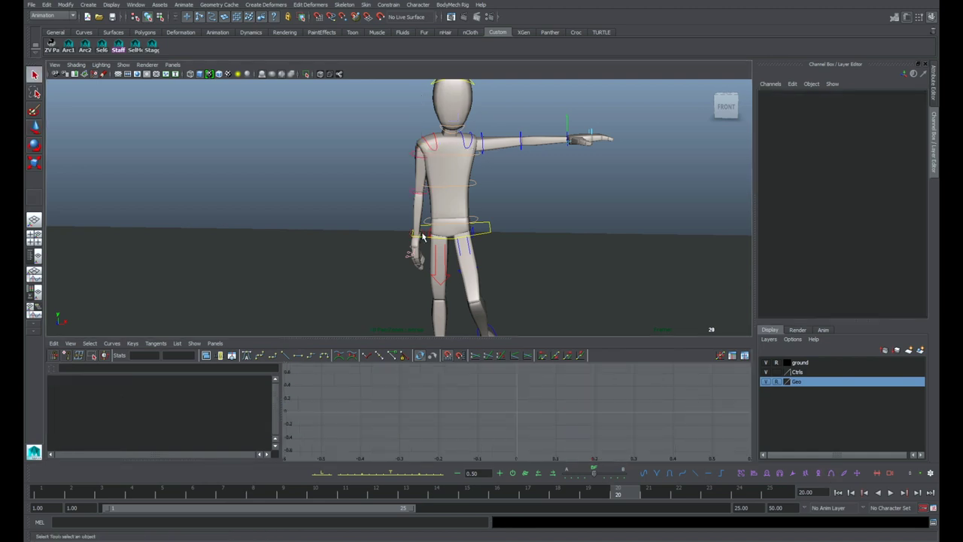
{"action": "left_click", "coordinate": [422, 236]}
{"action": "key", "text": "w"}
{"action": "right_click_drag", "start_coordinate": [433, 263], "coordinate": [515, 267], "text": "alt"}
{"action": "key", "text": "space"}
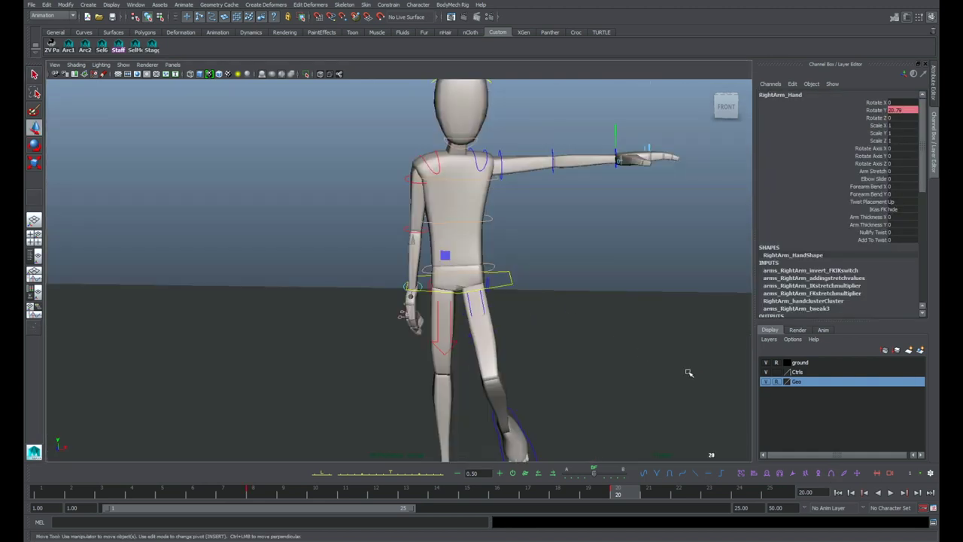
{"action": "left_click", "coordinate": [831, 475]}
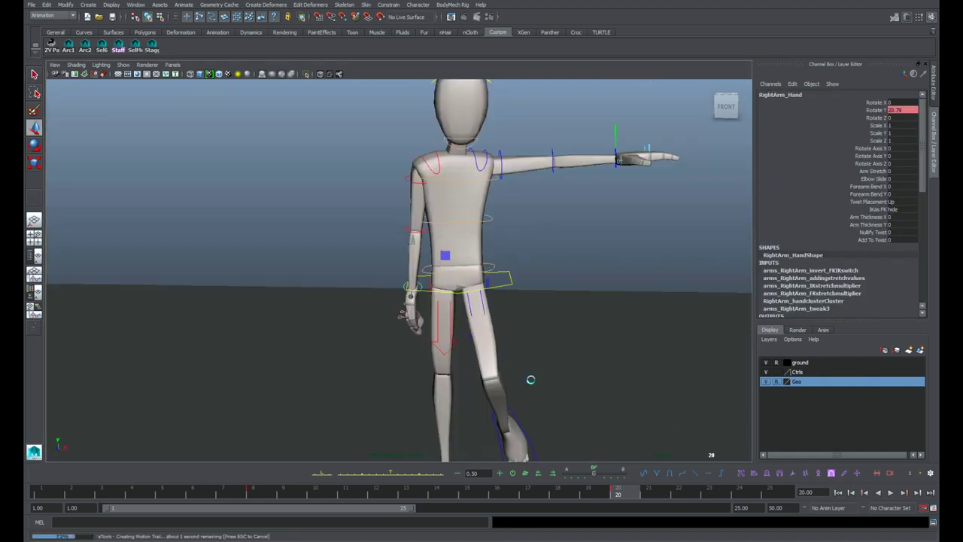
Step: Examine the shape of the hand's motion trail from above, and play the cycle with the right upper arm selected
{"action": "left_click", "coordinate": [388, 347]}
{"action": "left_click_drag", "start_coordinate": [409, 342], "coordinate": [416, 413], "text": "alt"}
{"action": "right_click_drag", "start_coordinate": [419, 352], "coordinate": [531, 331], "text": "alt"}
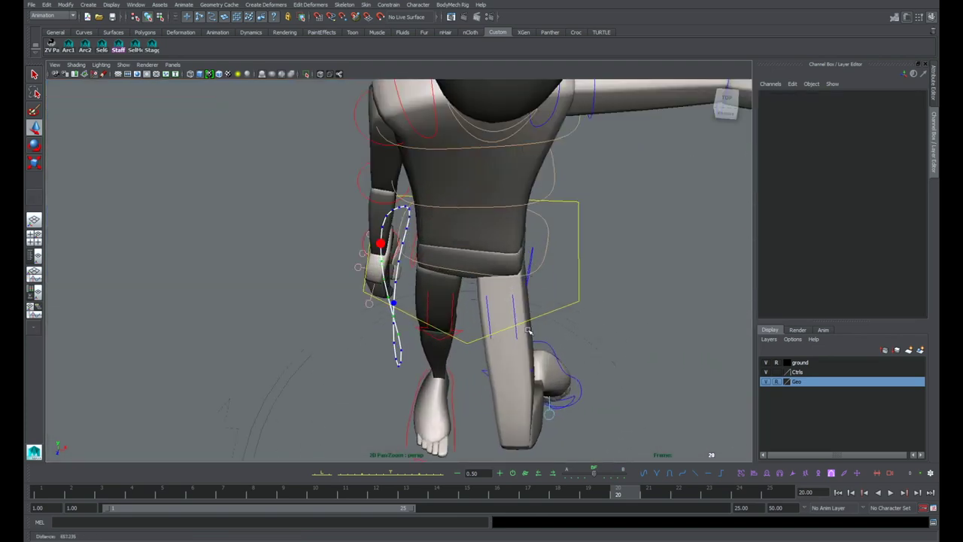
{"action": "left_click_drag", "start_coordinate": [498, 443], "coordinate": [465, 316], "text": "alt"}
{"action": "middle_click_drag", "start_coordinate": [453, 240], "coordinate": [479, 346], "text": "alt"}
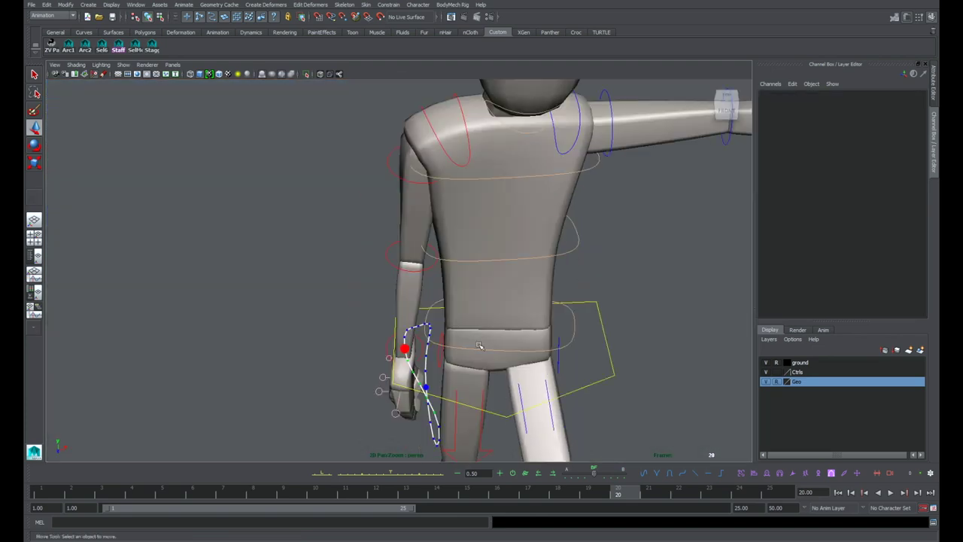
{"action": "left_click", "coordinate": [426, 187]}
{"action": "key", "text": "e"}
{"action": "left_click_drag", "start_coordinate": [426, 187], "coordinate": [401, 413], "text": "alt"}
{"action": "key", "text": "alt+v"}
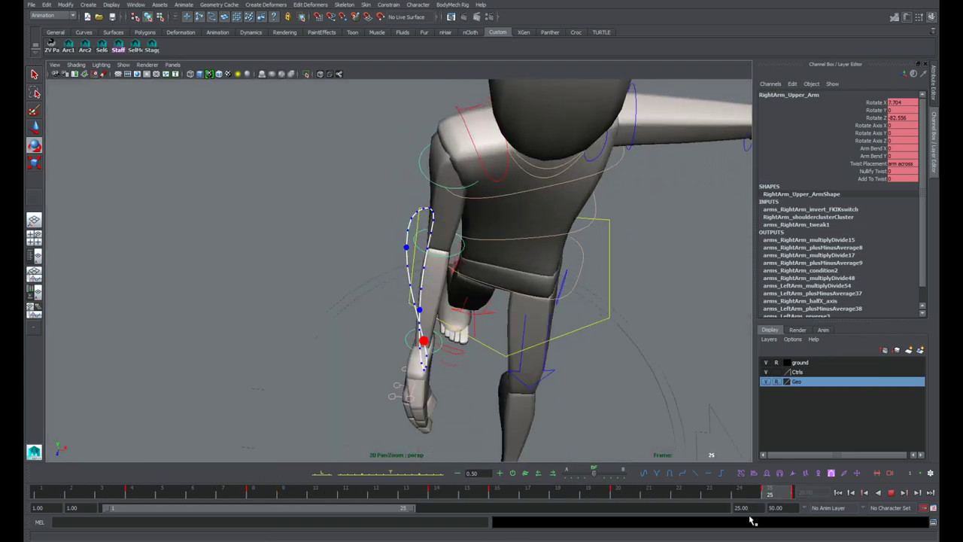
{"action": "key", "text": "alt+v"}
Step: Scrub and play the walk cycle from the front to check the hand's arc and the arm's distance from the body
{"action": "left_click_drag", "start_coordinate": [525, 435], "coordinate": [566, 380], "text": "alt"}
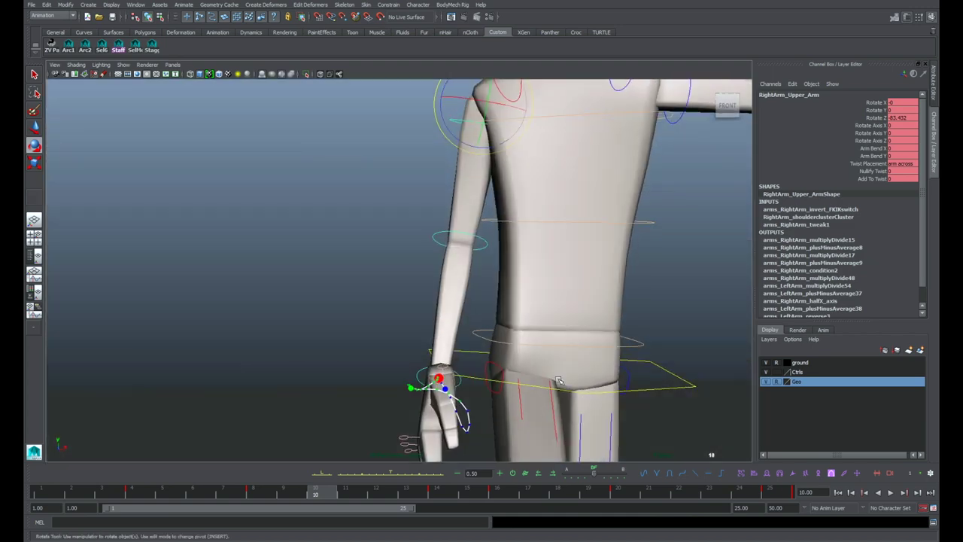
{"action": "scroll", "coordinate": [566, 379], "scroll_direction": "down", "scroll_amount": 3}
{"action": "middle_click_drag", "start_coordinate": [568, 390], "coordinate": [561, 380], "text": "alt"}
{"action": "left_click_drag", "start_coordinate": [561, 381], "coordinate": [566, 373], "text": "alt"}
{"action": "mouse_move", "coordinate": [87, 496]}
{"action": "left_mouse_down"}
{"action": "mouse_move", "coordinate": [785, 504]}
{"action": "mouse_move", "coordinate": [170, 444]}
{"action": "left_mouse_up"}
{"action": "scroll", "coordinate": [542, 377], "scroll_direction": "down", "scroll_amount": 4}
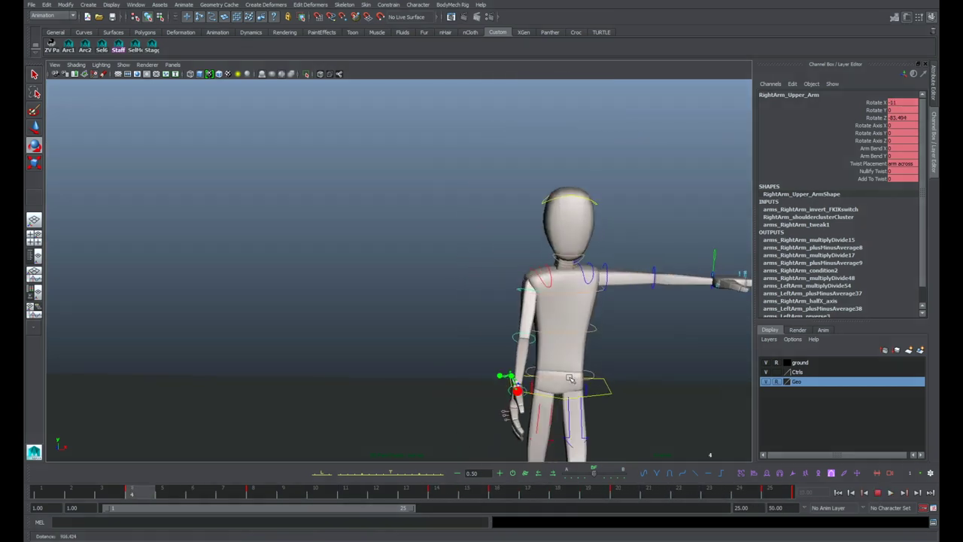
{"action": "middle_click_drag", "start_coordinate": [614, 393], "coordinate": [542, 370], "text": "alt"}
{"action": "left_click", "coordinate": [878, 494]}
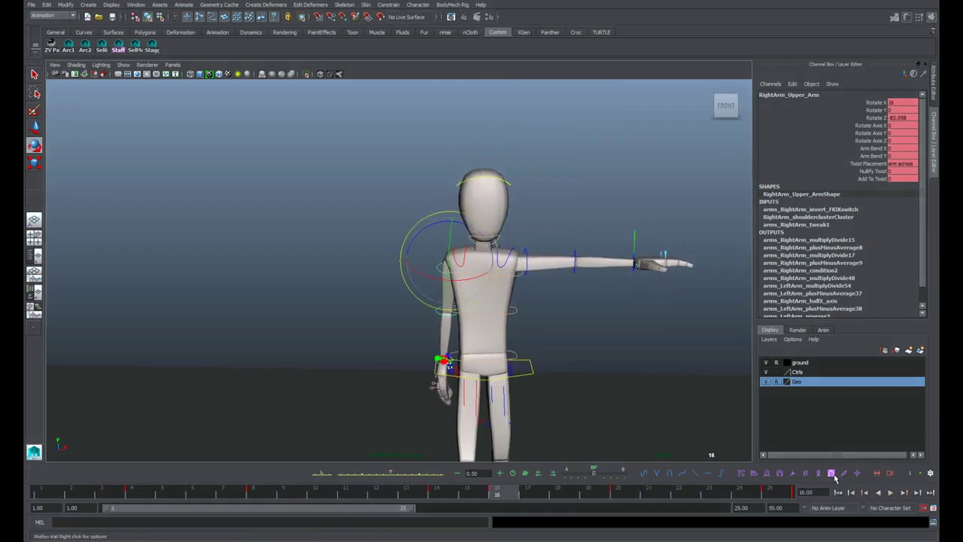
Step: Play the walk cycle in the orthographic front view with the Ctrls layer hidden to check the arm's silhouette
{"action": "left_click", "coordinate": [174, 65]}
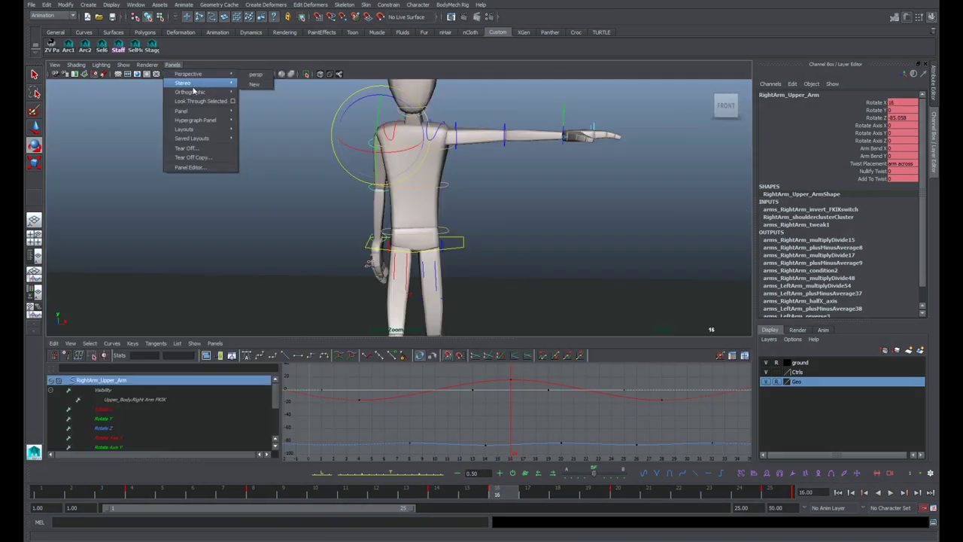
{"action": "mouse_move", "coordinate": [224, 93]}
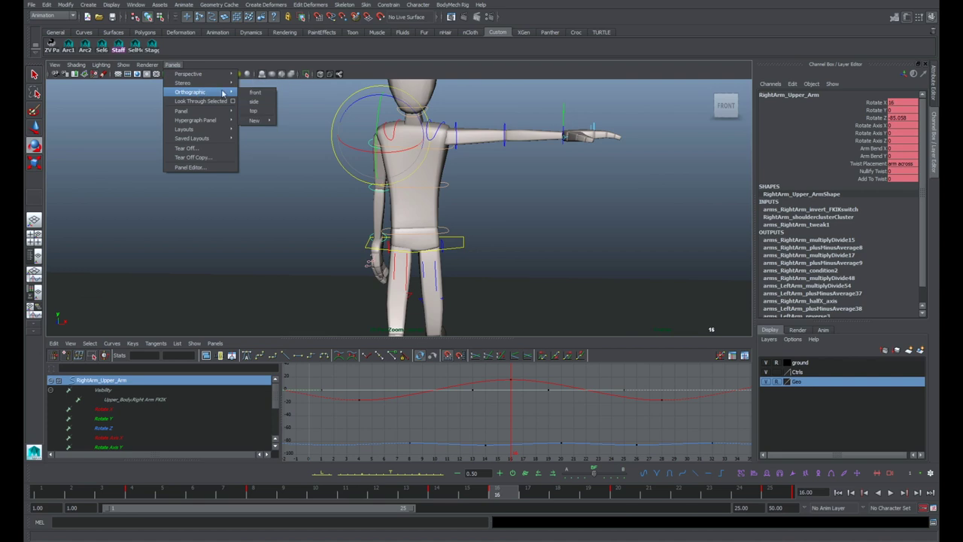
{"action": "left_click", "coordinate": [258, 92]}
{"action": "key", "text": "space"}
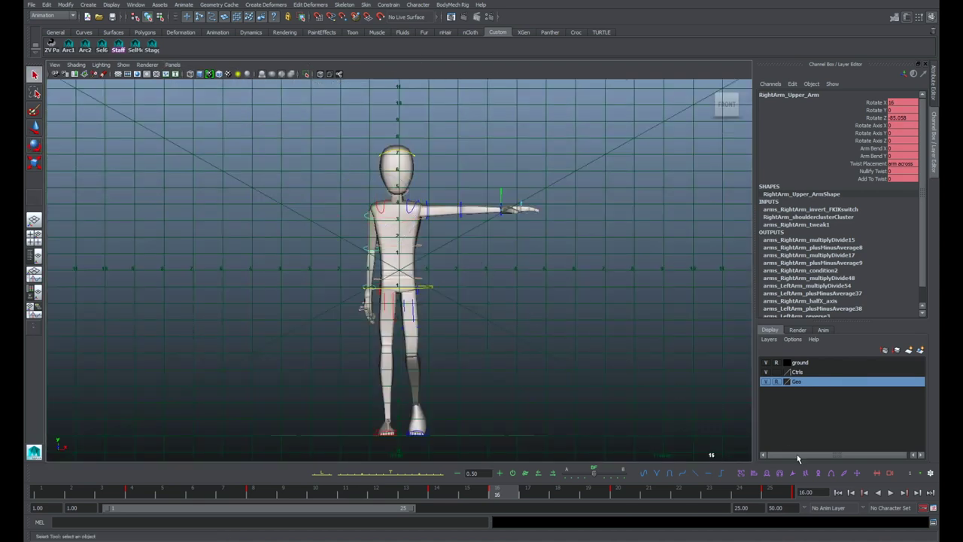
{"action": "double_click", "coordinate": [771, 372]}
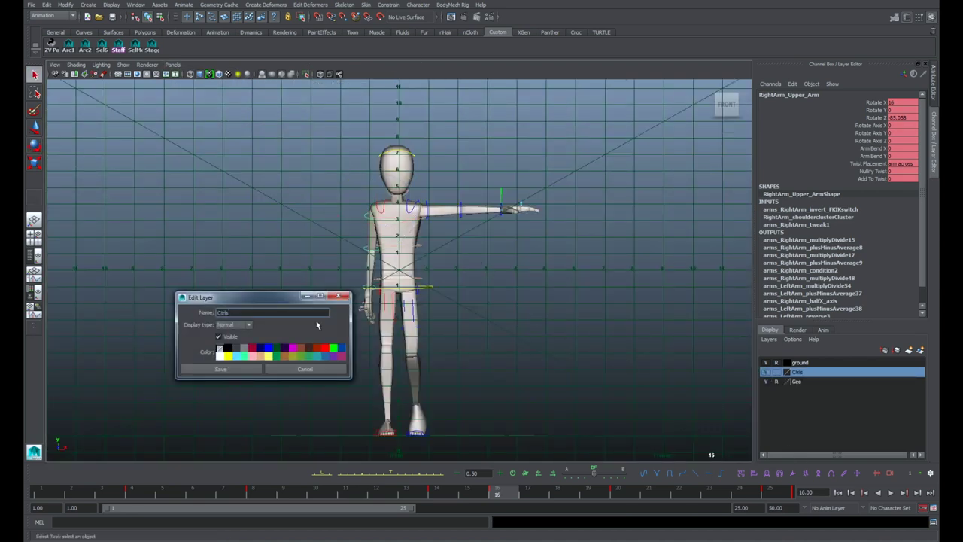
{"action": "left_click", "coordinate": [343, 298]}
{"action": "left_click", "coordinate": [766, 372]}
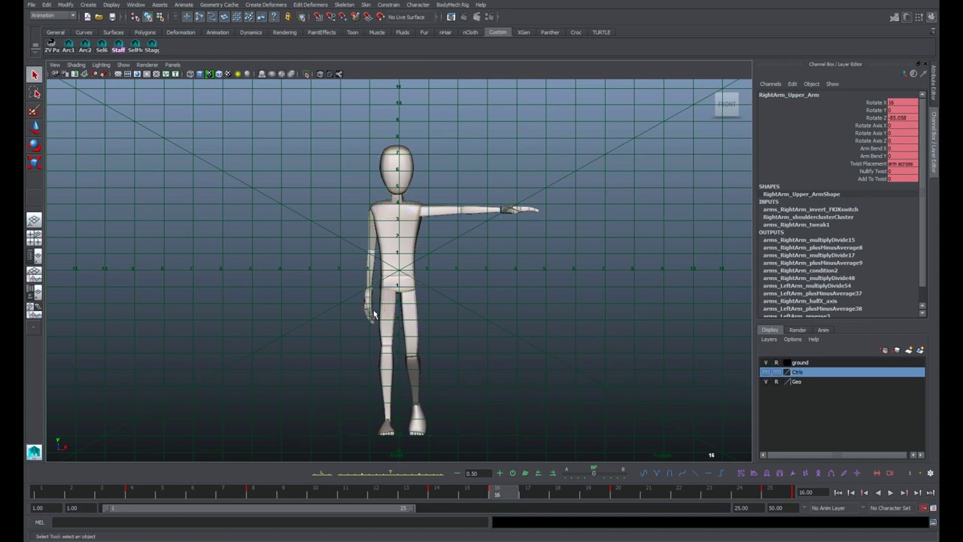
{"action": "left_click", "coordinate": [891, 493]}
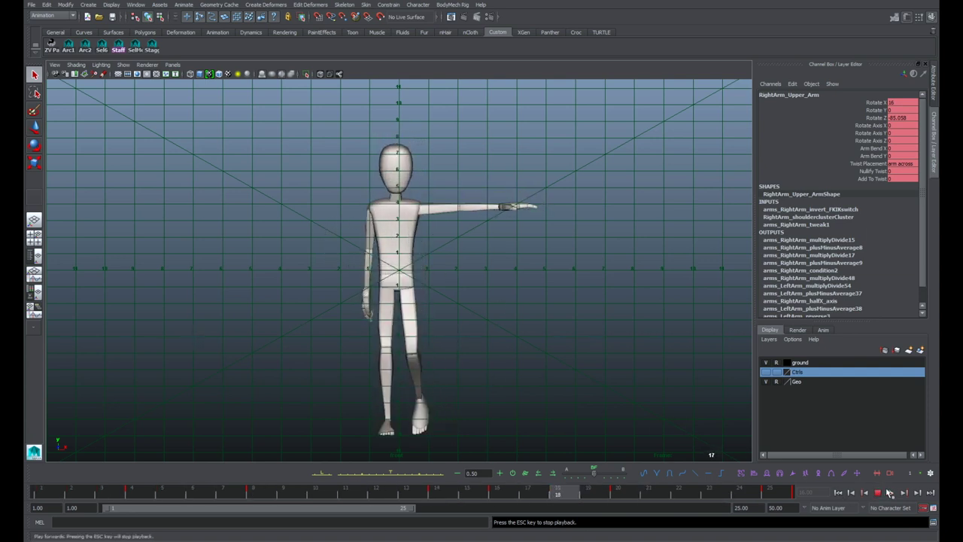
{"action": "key", "text": "Escape"}
{"action": "key", "text": "space"}
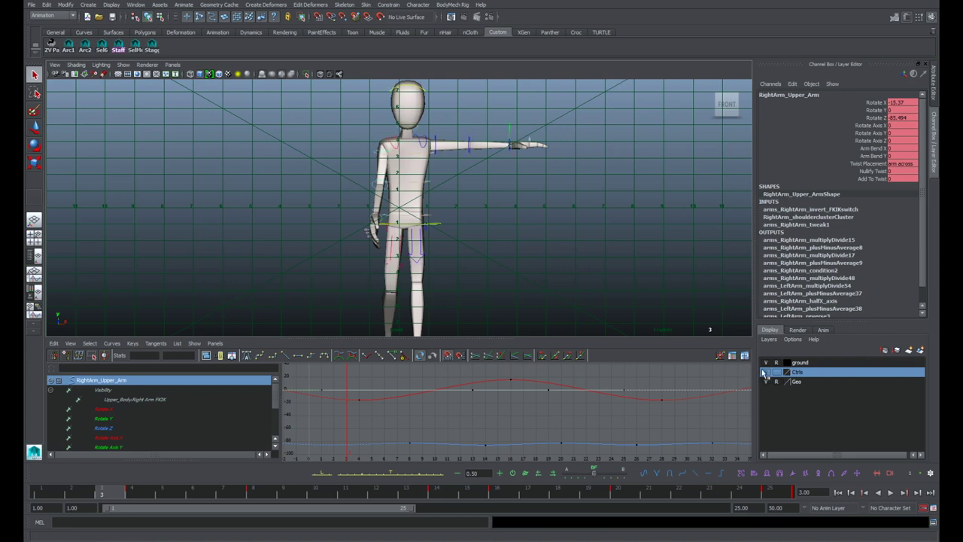
Step: Lower the trough keys at frames 14 and 26 on the right upper arm's Rotate Z curve in the Graph Editor
{"action": "left_click", "coordinate": [369, 154]}
{"action": "left_click", "coordinate": [376, 154]}
{"action": "key", "text": "e"}
{"action": "left_click", "coordinate": [114, 427]}
{"action": "left_click", "coordinate": [568, 410]}
{"action": "key", "text": "f"}
{"action": "left_click", "coordinate": [436, 417]}
{"action": "key", "text": "period"}
{"action": "key", "text": "period"}
{"action": "key", "text": "period"}
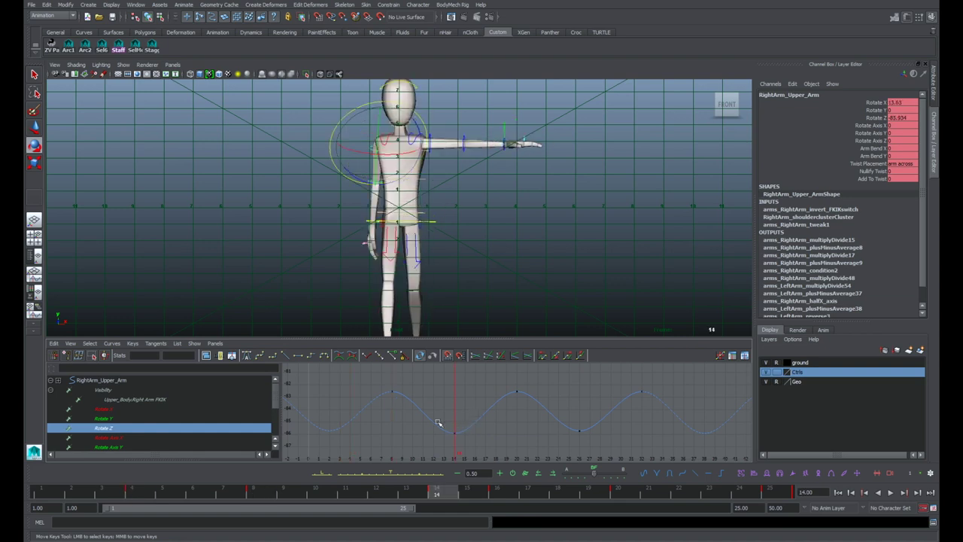
{"action": "left_click_drag", "start_coordinate": [457, 428], "coordinate": [605, 450]}
{"action": "key", "text": "w"}
{"action": "middle_click_drag", "start_coordinate": [546, 411], "coordinate": [544, 441]}
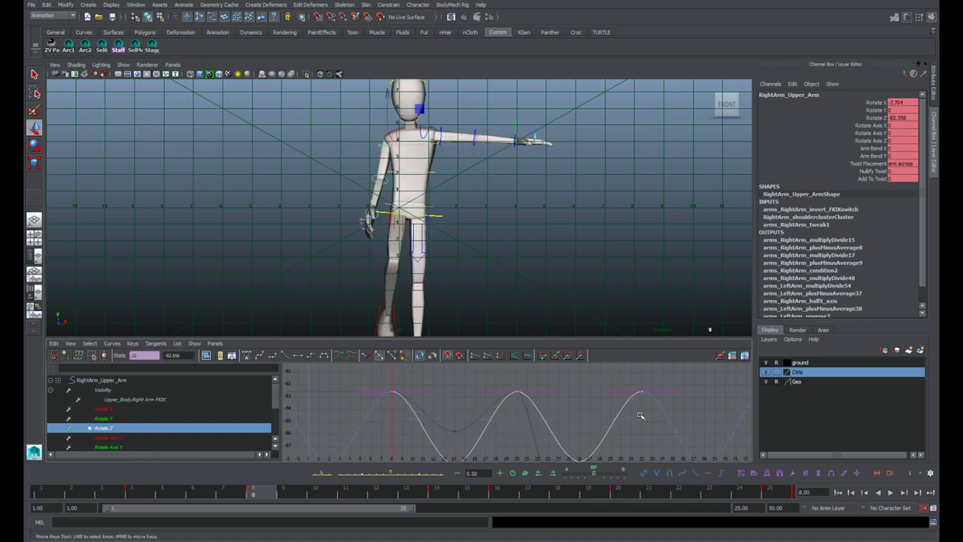
Step: Lower the peak keys of the upper arm's Rotate Z curve to -84.517 and play the cycle
{"action": "middle_click_drag", "start_coordinate": [572, 390], "coordinate": [578, 419]}
{"action": "key", "text": "space"}
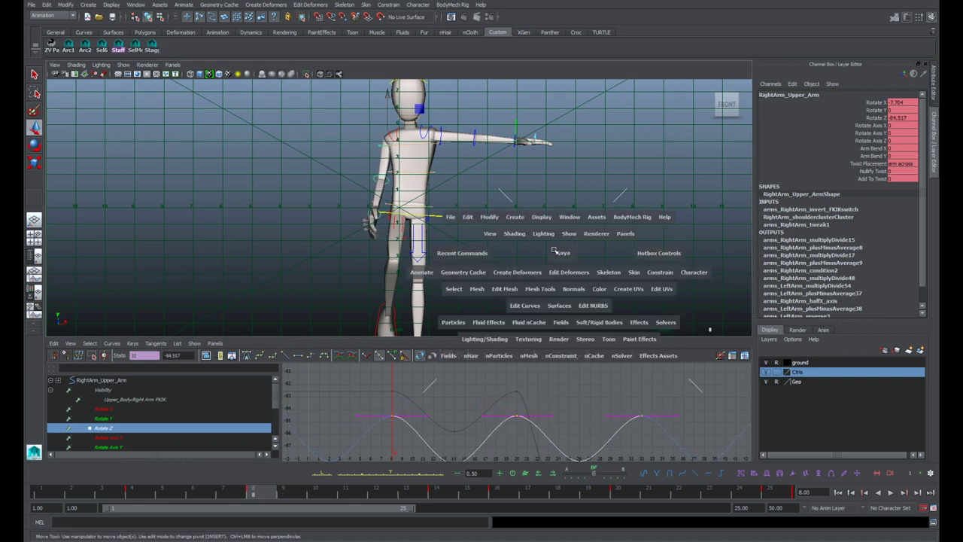
{"action": "left_click", "coordinate": [892, 492]}
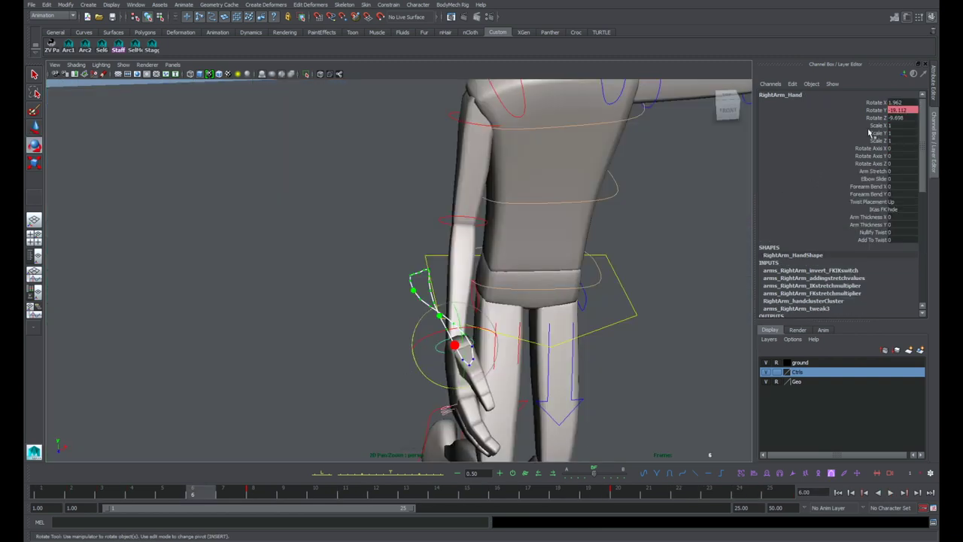
Step: Adjust the right hand's Rotate Z to -12.177 on frame 6 and key only that channel
{"action": "left_click", "coordinate": [867, 118]}
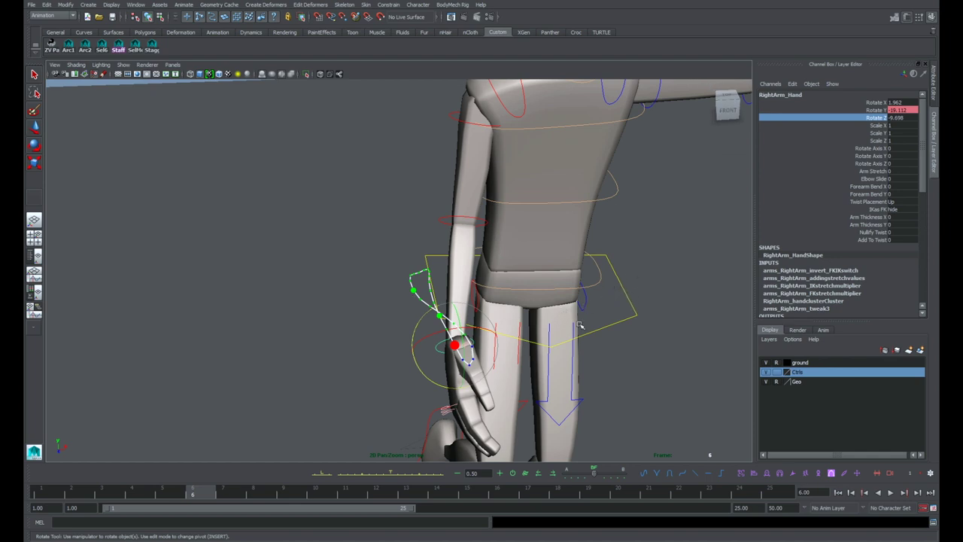
{"action": "left_click_drag", "start_coordinate": [515, 332], "coordinate": [540, 333], "text": "alt"}
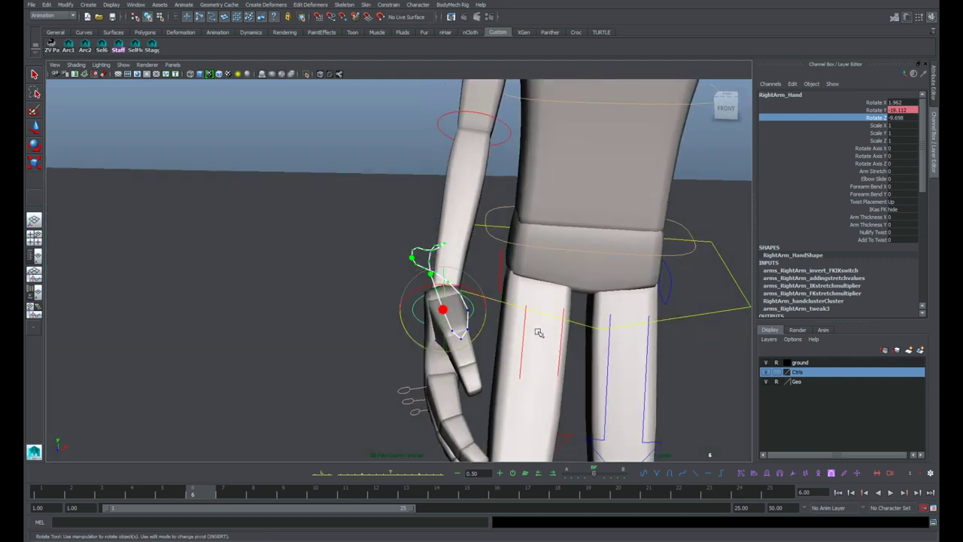
{"action": "left_click", "coordinate": [182, 497]}
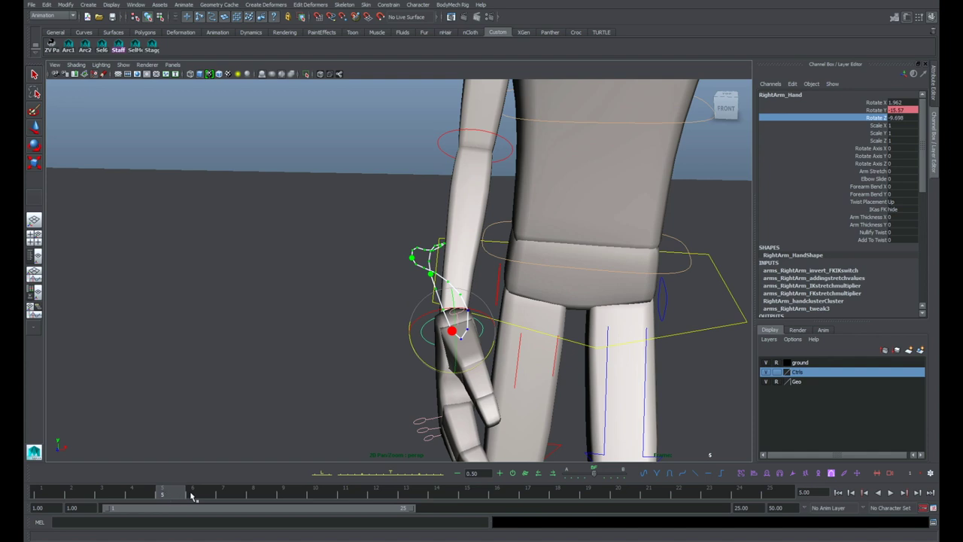
{"action": "left_click_drag", "start_coordinate": [192, 496], "coordinate": [229, 493]}
{"action": "left_click", "coordinate": [193, 492]}
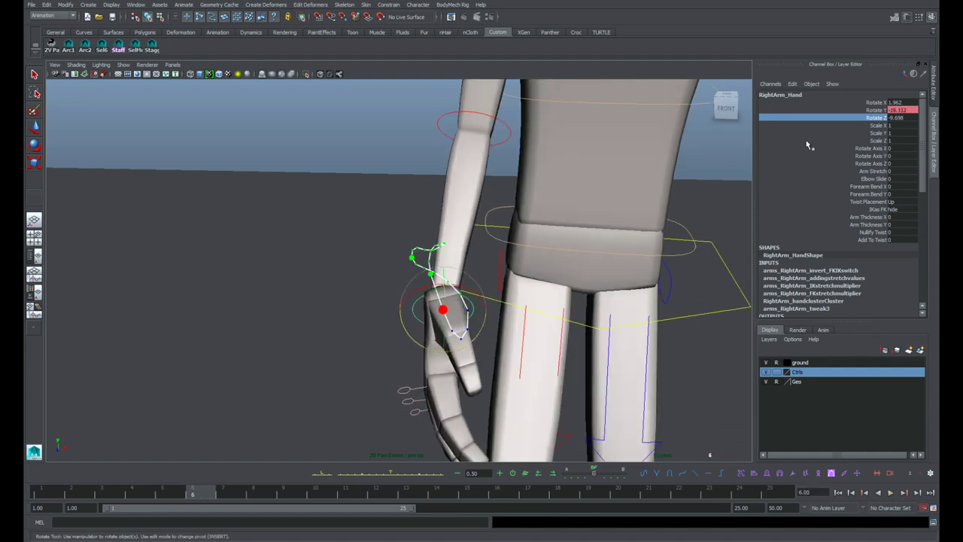
{"action": "mouse_move", "coordinate": [659, 229]}
{"action": "middle_mouse_down"}
{"action": "mouse_move", "coordinate": [672, 230]}
{"action": "mouse_move", "coordinate": [655, 229]}
{"action": "middle_mouse_up"}
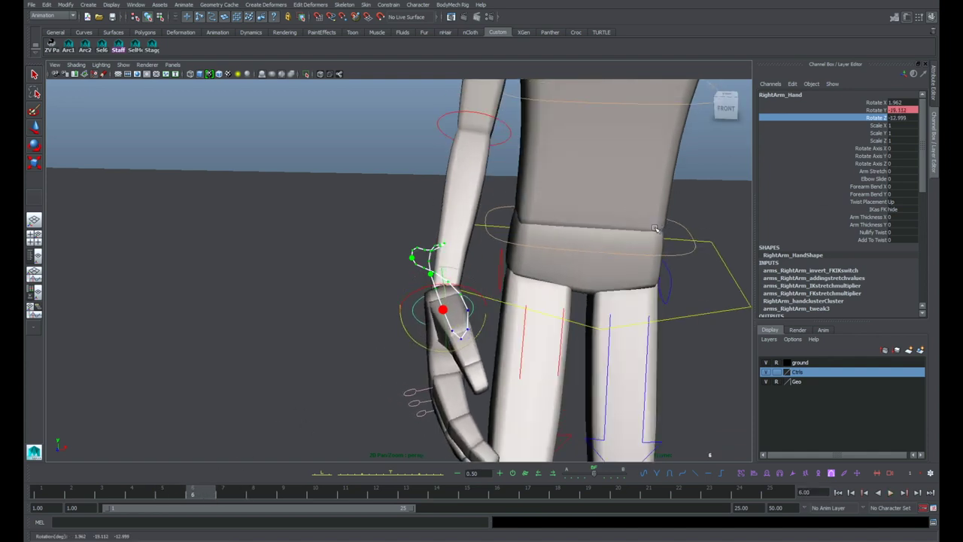
{"action": "right_click_drag", "start_coordinate": [573, 227], "coordinate": [612, 245], "text": "alt"}
{"action": "middle_click_drag", "start_coordinate": [577, 283], "coordinate": [535, 310], "text": "alt"}
{"action": "left_click_drag", "start_coordinate": [521, 302], "coordinate": [509, 300], "text": "alt"}
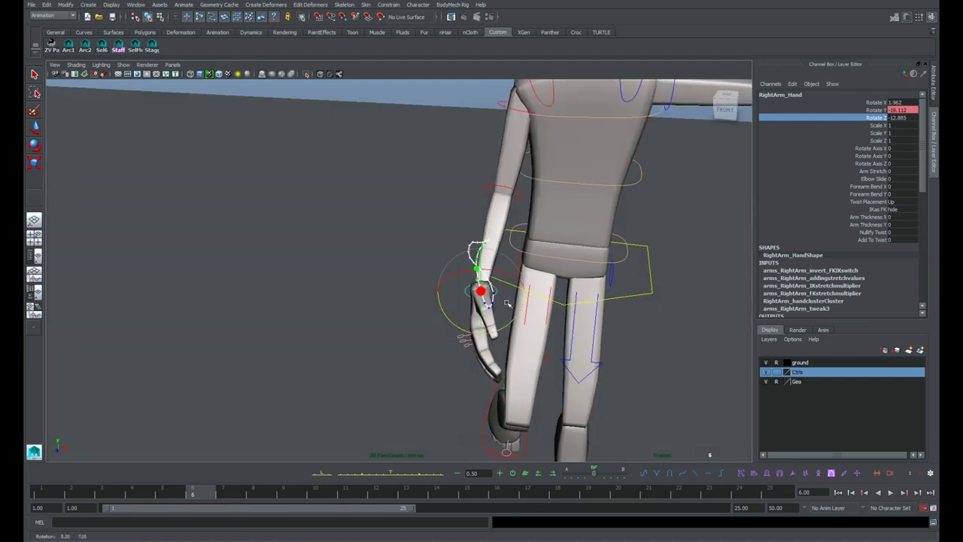
{"action": "middle_click_drag", "start_coordinate": [495, 328], "coordinate": [501, 329]}
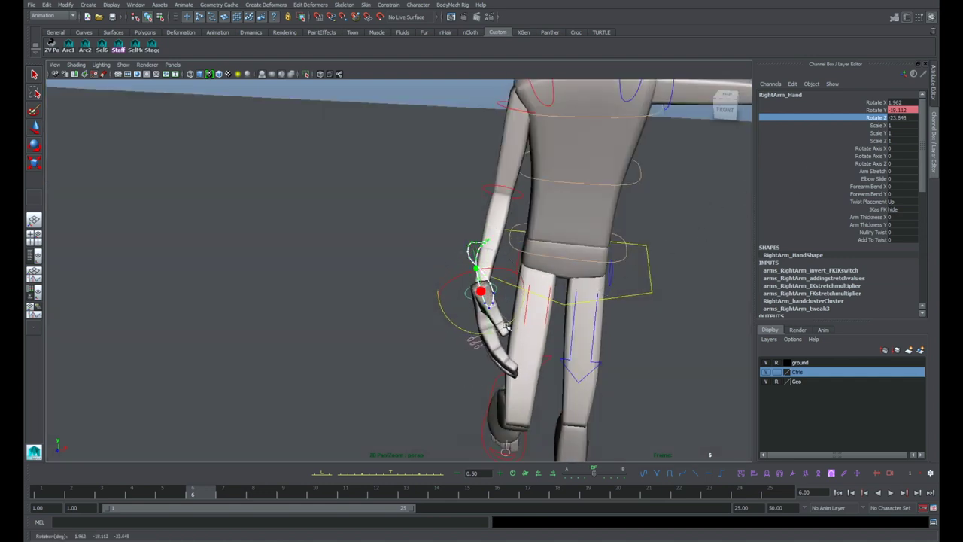
{"action": "right_click", "coordinate": [868, 116]}
{"action": "left_click", "coordinate": [873, 129]}
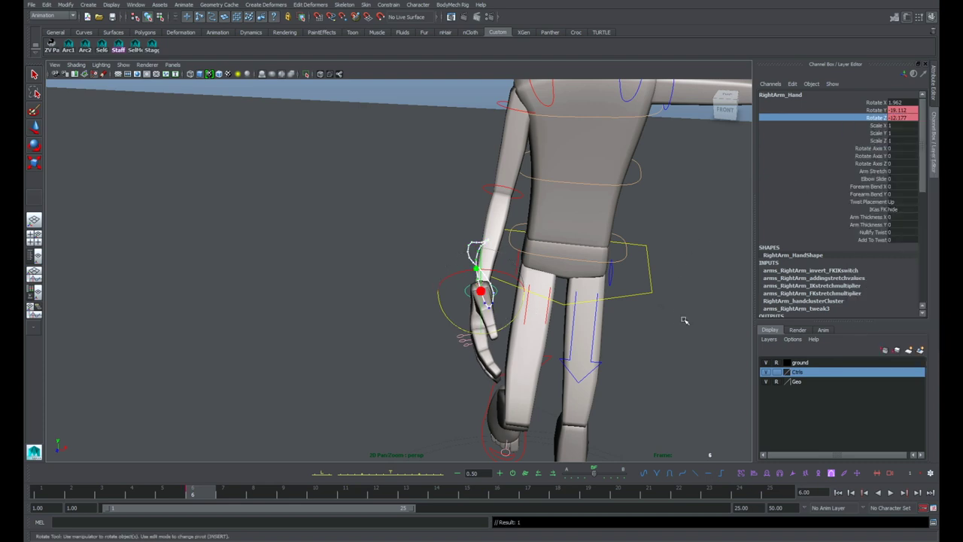
Step: Key the right hand's Rotate Z at 3.292 on frame 14 and scrub the hand along its motion trail
{"action": "key", "text": "period"}
{"action": "left_click_drag", "start_coordinate": [678, 324], "coordinate": [569, 311], "text": "alt"}
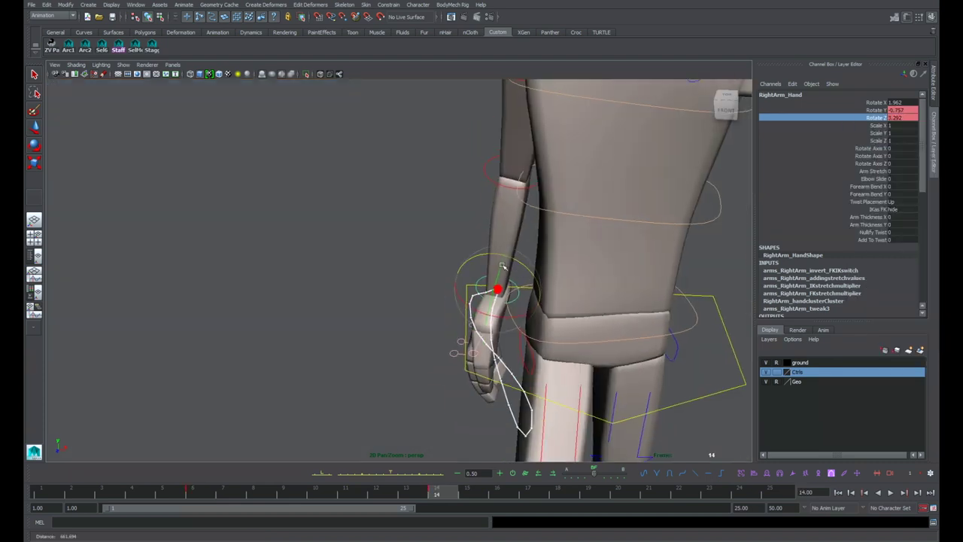
{"action": "middle_click_drag", "start_coordinate": [566, 306], "coordinate": [488, 270], "text": "alt"}
{"action": "left_click_drag", "start_coordinate": [446, 274], "coordinate": [410, 292], "text": "alt"}
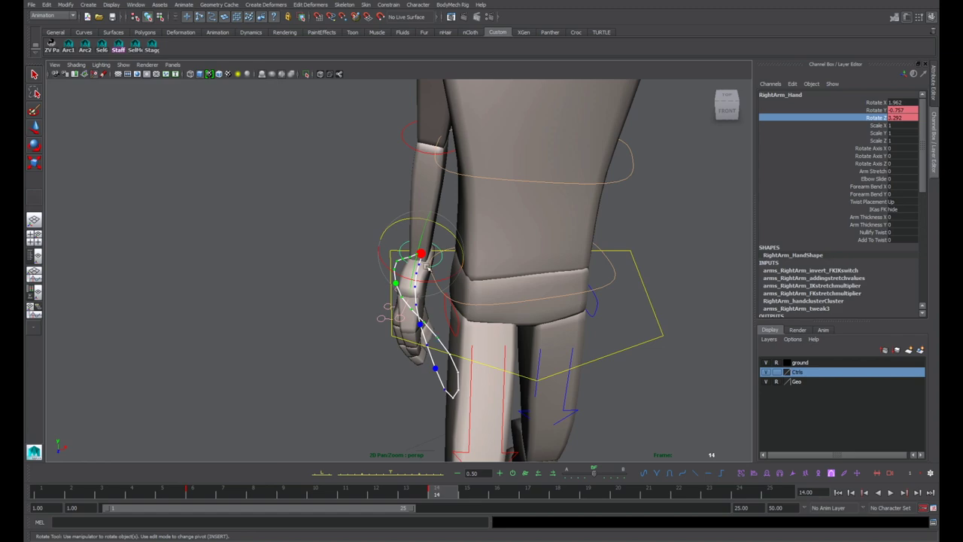
{"action": "left_click_drag", "start_coordinate": [214, 494], "coordinate": [176, 488]}
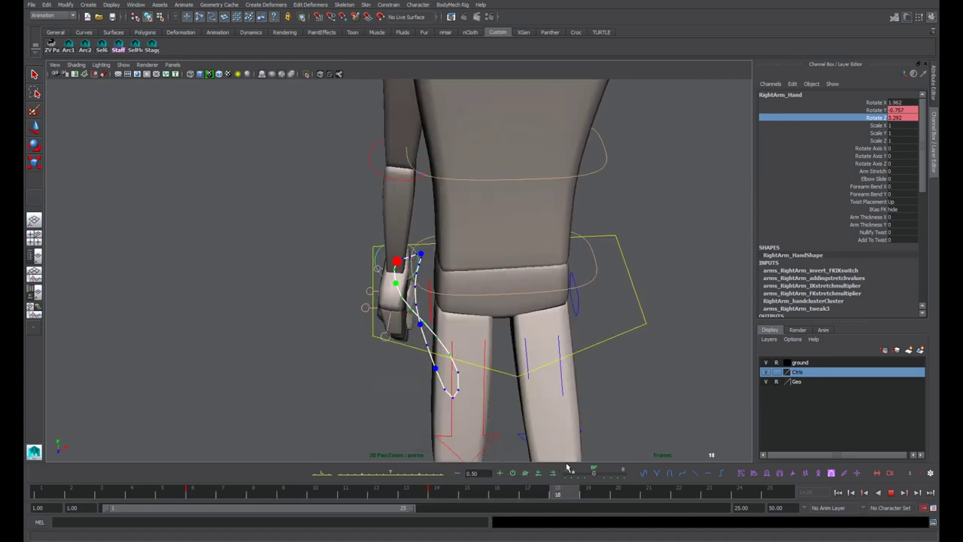
Step: Rotate the right hand to a keyed Rotate Z of -17.789 on frame 18 and play the cycle
{"action": "key", "text": "e"}
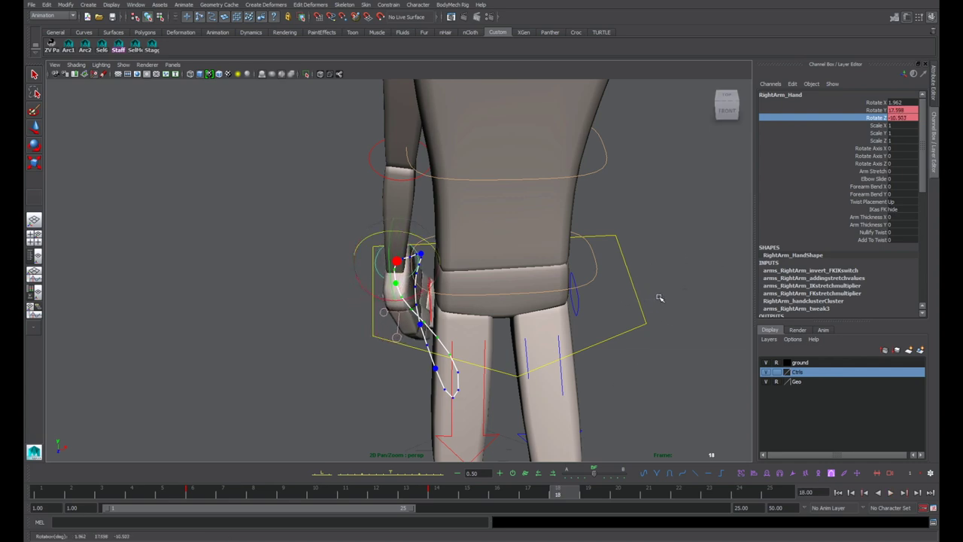
{"action": "middle_click_drag", "start_coordinate": [657, 298], "coordinate": [588, 312]}
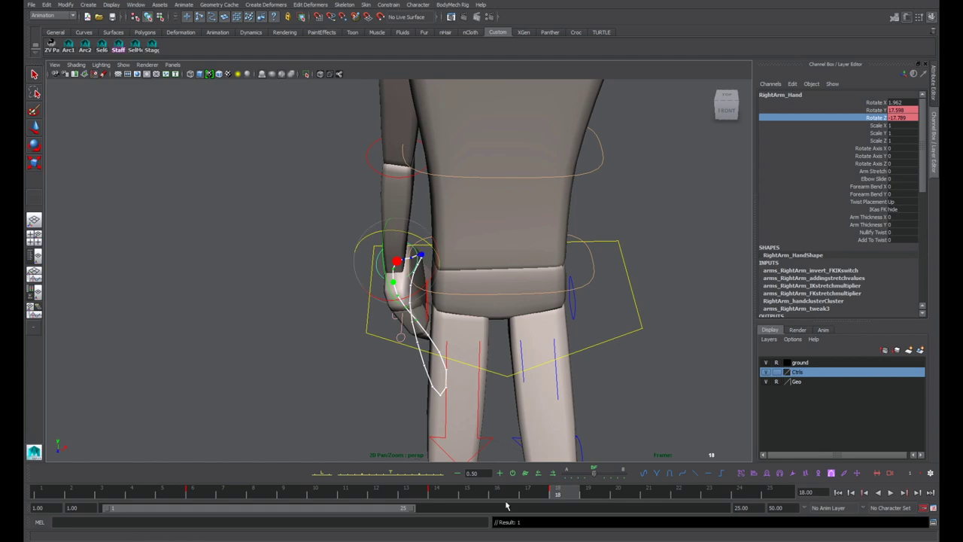
{"action": "key", "text": "alt+v"}
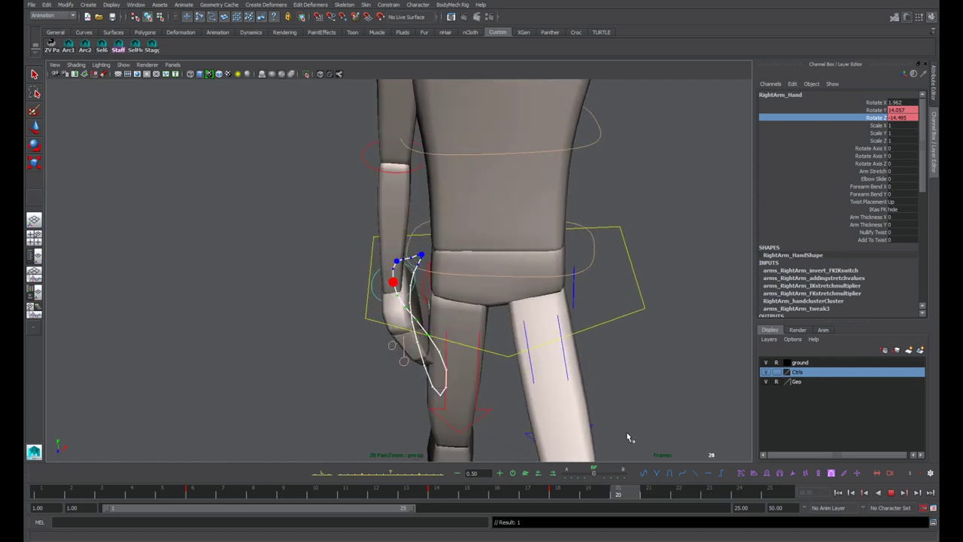
Step: Key the right hand's Rotate Z at 7.971 on frame 23 and play the cycle to check the wrist motion
{"action": "key", "text": "alt+v"}
{"action": "middle_click_drag", "start_coordinate": [551, 367], "coordinate": [525, 369]}
{"action": "key", "text": "s"}
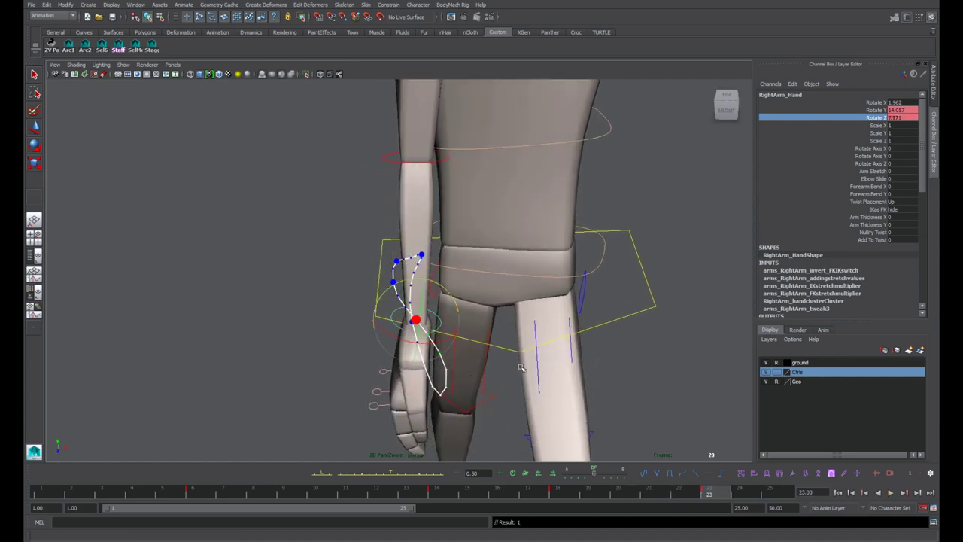
{"action": "scroll", "coordinate": [529, 368], "scroll_direction": "down", "scroll_amount": 3}
{"action": "left_click_drag", "start_coordinate": [540, 364], "coordinate": [546, 348], "text": "alt"}
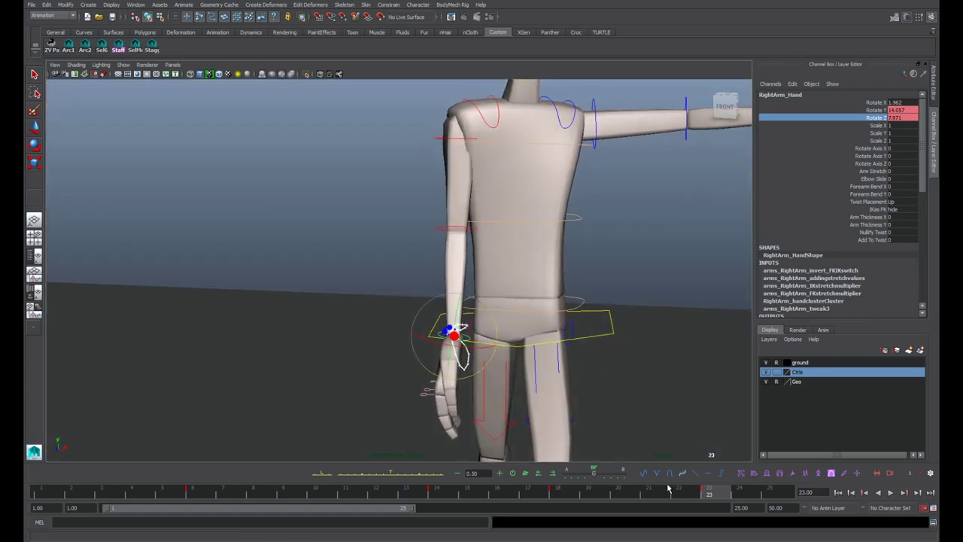
{"action": "key", "text": "alt+v"}
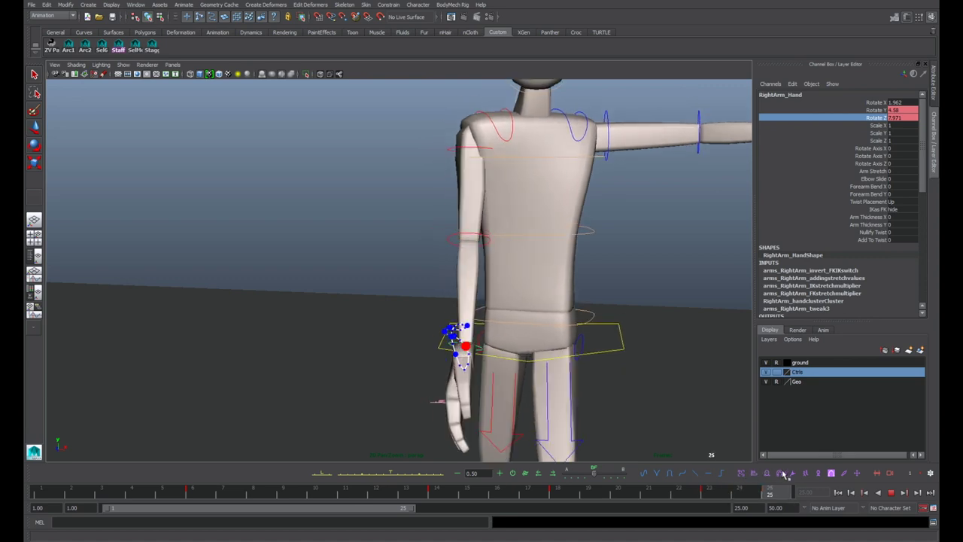
{"action": "key", "text": "alt+v"}
{"action": "key", "text": "alt+v"}
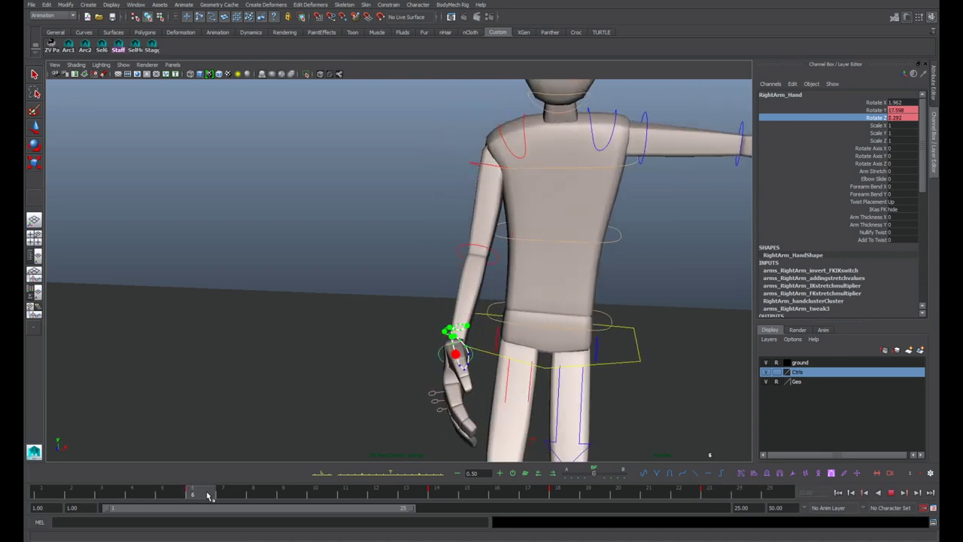
Step: Select all keys of the hand's Rotate Z curve in the Graph Editor and set its pre- and post-infinity to Cycle
{"action": "key", "text": "space"}
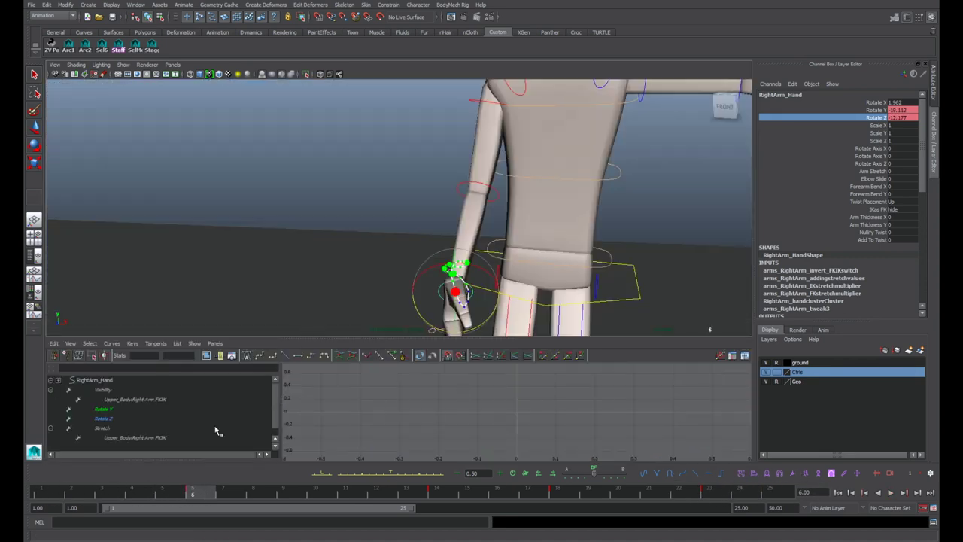
{"action": "left_click", "coordinate": [125, 420]}
{"action": "scroll", "coordinate": [416, 413], "scroll_direction": "down", "scroll_amount": 5}
{"action": "left_click_drag", "start_coordinate": [578, 448], "coordinate": [500, 371]}
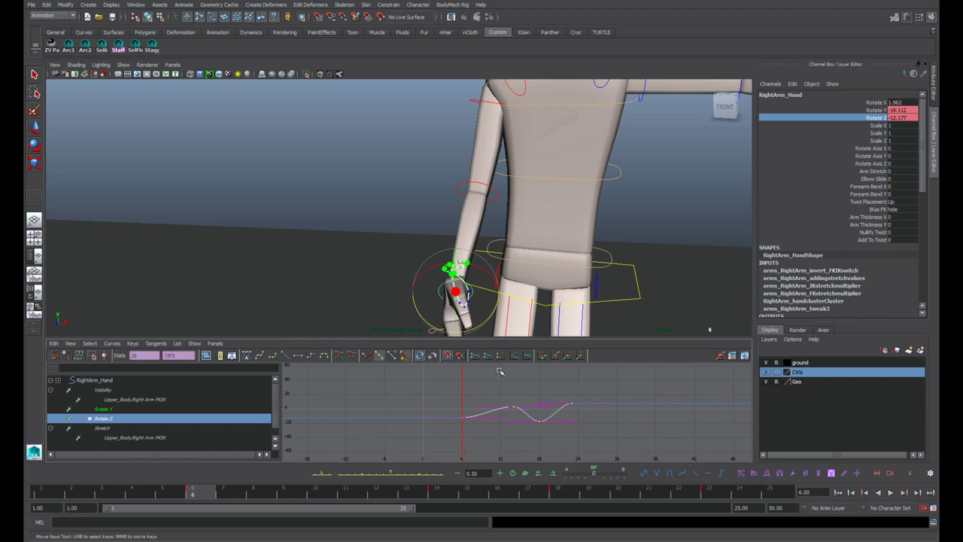
{"action": "left_click", "coordinate": [571, 357]}
{"action": "left_click", "coordinate": [543, 355]}
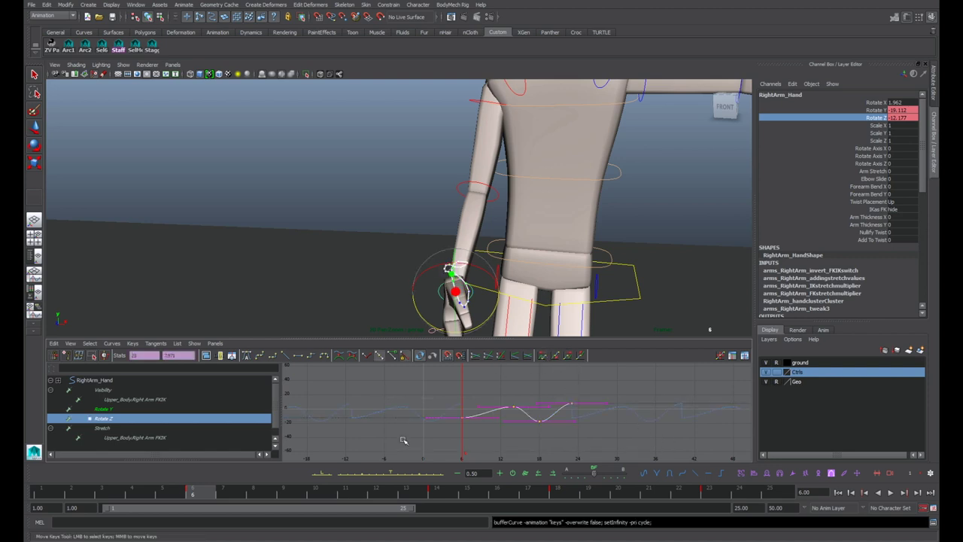
Step: Shift all of the hand's Rotate Z keys five frames earlier so that the first key sits on frame 1
{"action": "left_click", "coordinate": [41, 494]}
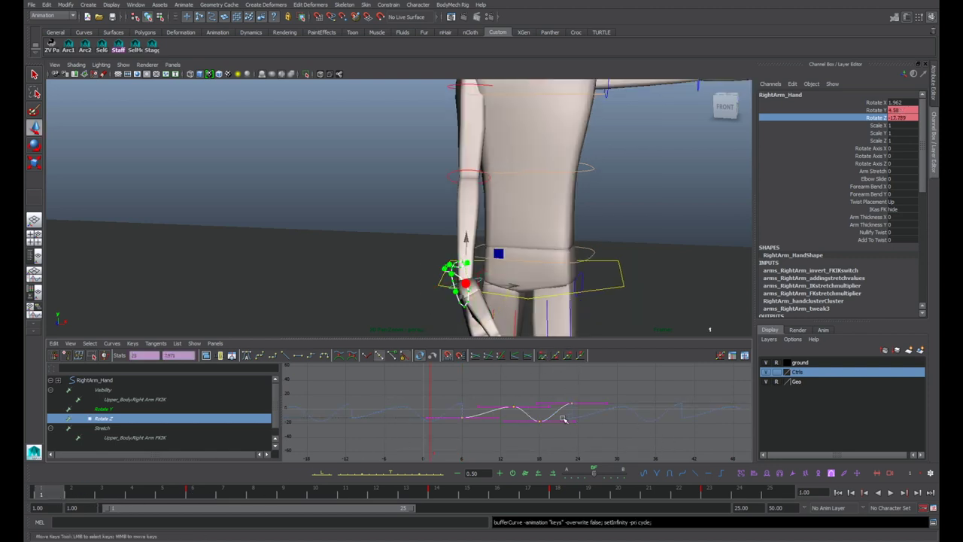
{"action": "middle_click_drag", "start_coordinate": [533, 422], "coordinate": [495, 430]}
{"action": "left_click", "coordinate": [469, 425]}
{"action": "scroll", "coordinate": [456, 426], "scroll_direction": "up", "scroll_amount": 2}
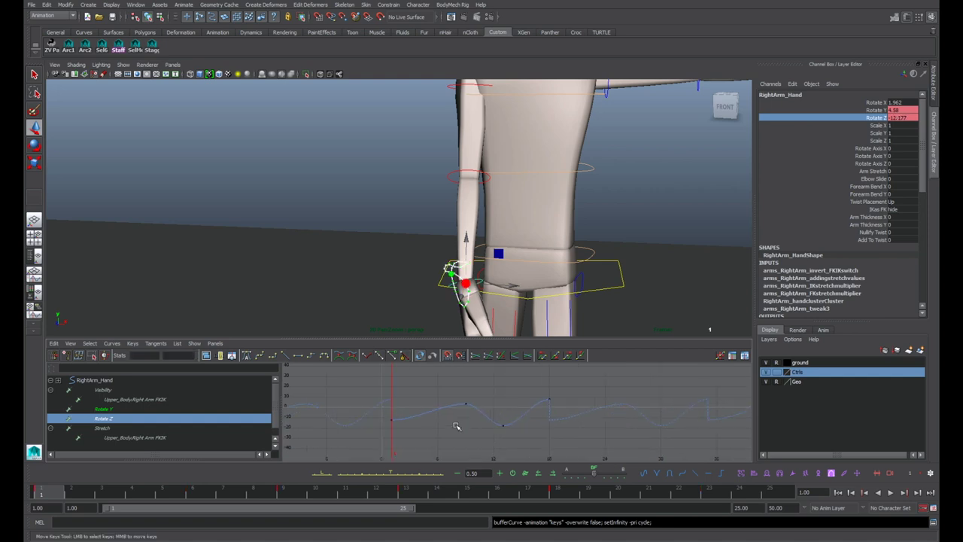
{"action": "left_click_drag", "start_coordinate": [599, 442], "coordinate": [602, 443]}
{"action": "left_click", "coordinate": [457, 445]}
{"action": "key", "text": "e"}
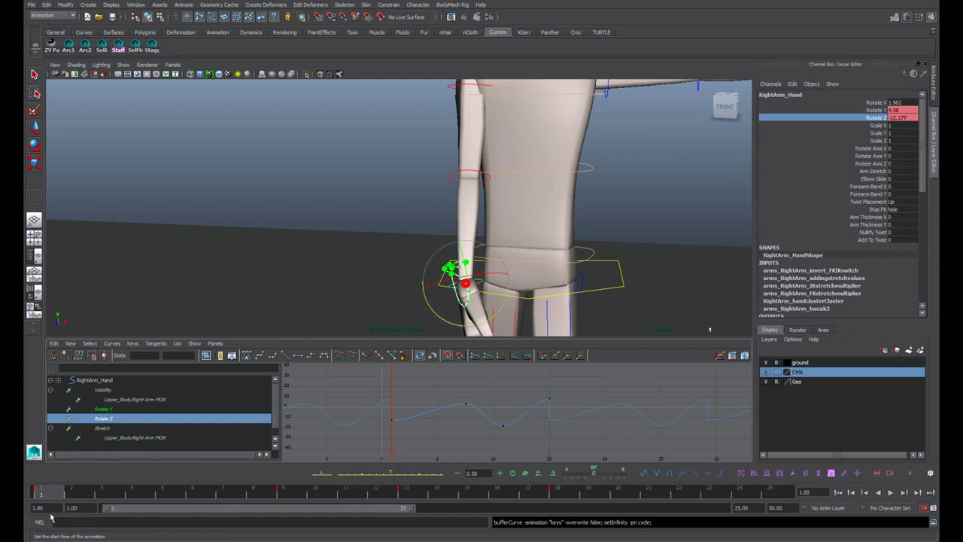
Step: Shift all of the hand's Rotate Z keys five frames later so the first key sits on frame 6, and play the cycle
{"action": "key", "text": "alt+v"}
{"action": "left_click", "coordinate": [779, 474]}
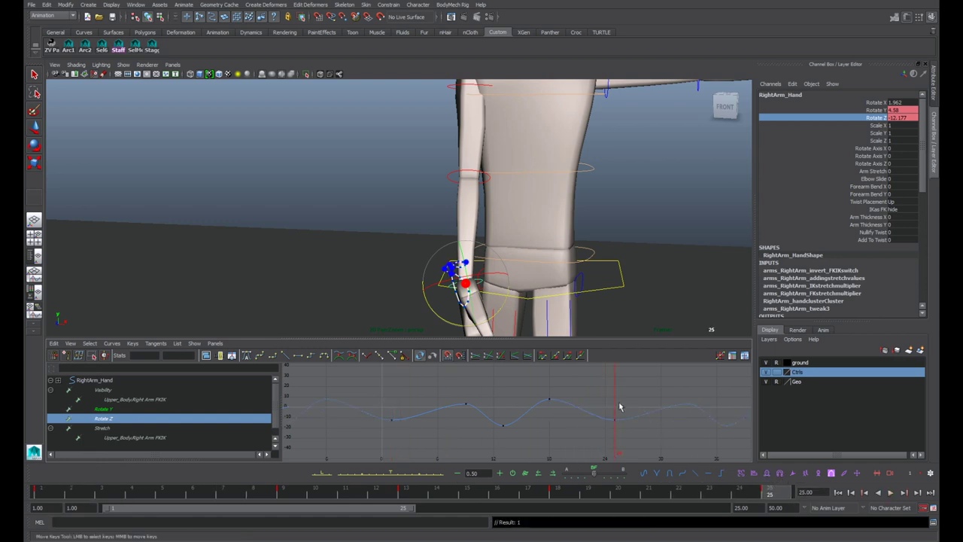
{"action": "left_click_drag", "start_coordinate": [716, 466], "coordinate": [719, 467]}
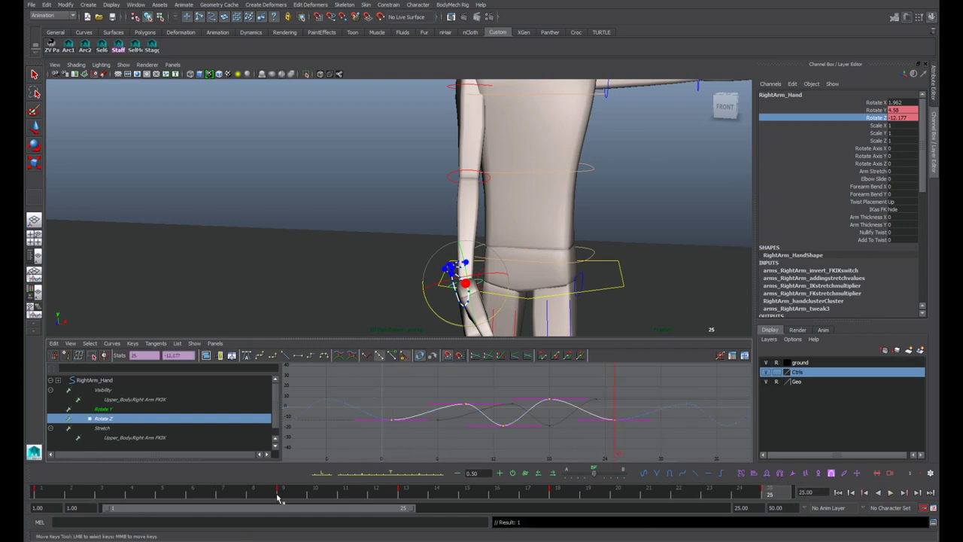
{"action": "left_click", "coordinate": [192, 494]}
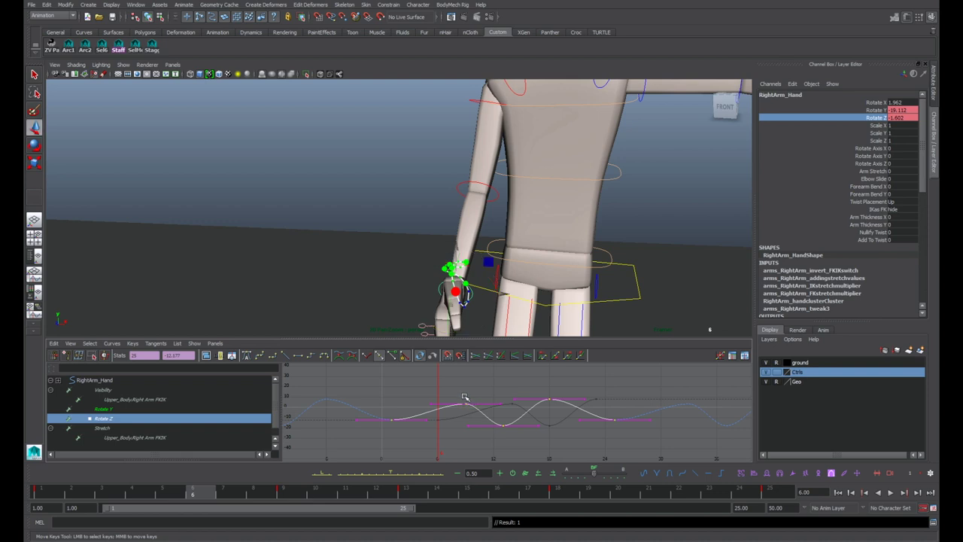
{"action": "middle_click_drag", "start_coordinate": [478, 423], "coordinate": [511, 420]}
{"action": "left_click", "coordinate": [583, 383]}
{"action": "scroll", "coordinate": [565, 396], "scroll_direction": "down", "scroll_amount": 3}
{"action": "middle_click_drag", "start_coordinate": [565, 395], "coordinate": [548, 392], "text": "alt"}
{"action": "key", "text": "alt+v"}
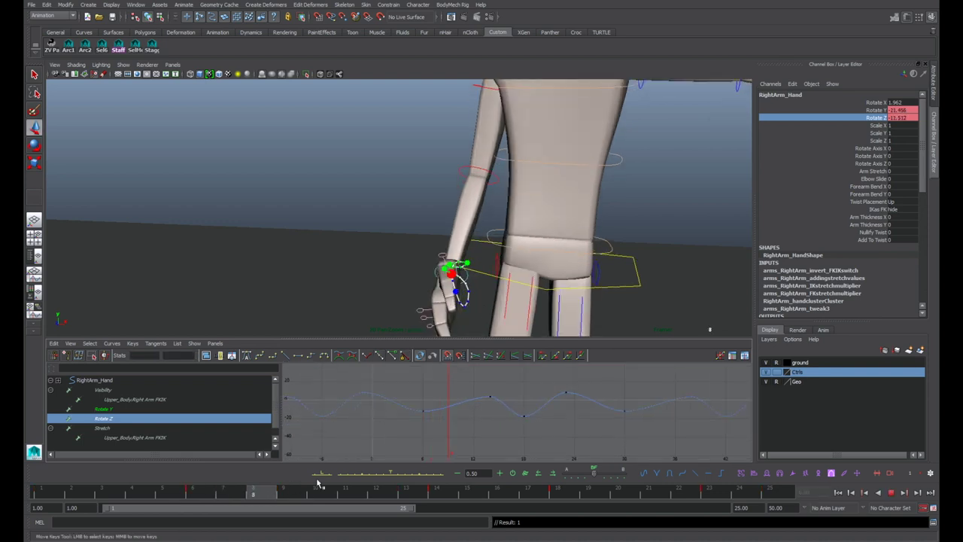
{"action": "left_click_drag", "start_coordinate": [48, 493], "coordinate": [114, 492]}
{"action": "key", "text": "space"}
{"action": "left_click", "coordinate": [892, 494]}
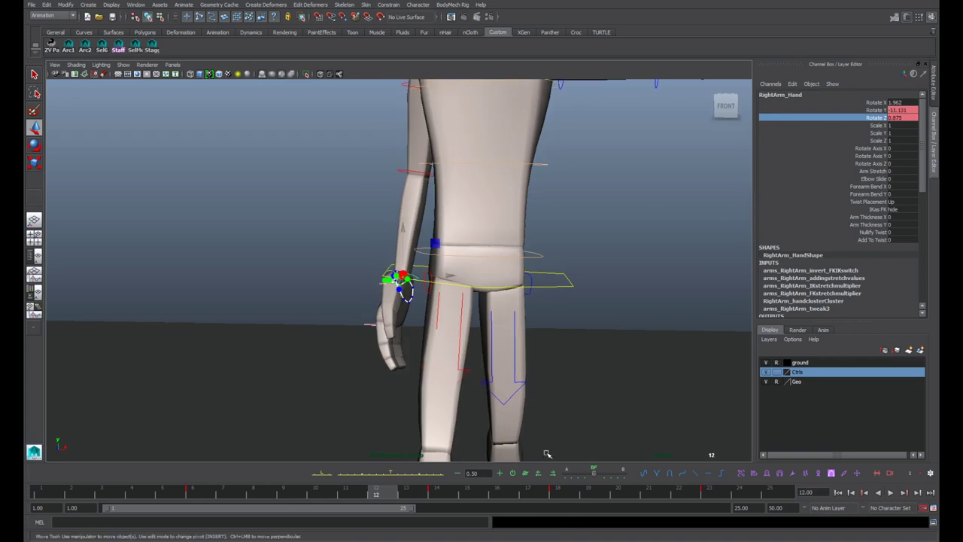
Step: Rotate the right hand slightly to a Rotate X of 0.466 on frame 6 and key only that channel
{"action": "left_click", "coordinate": [202, 494]}
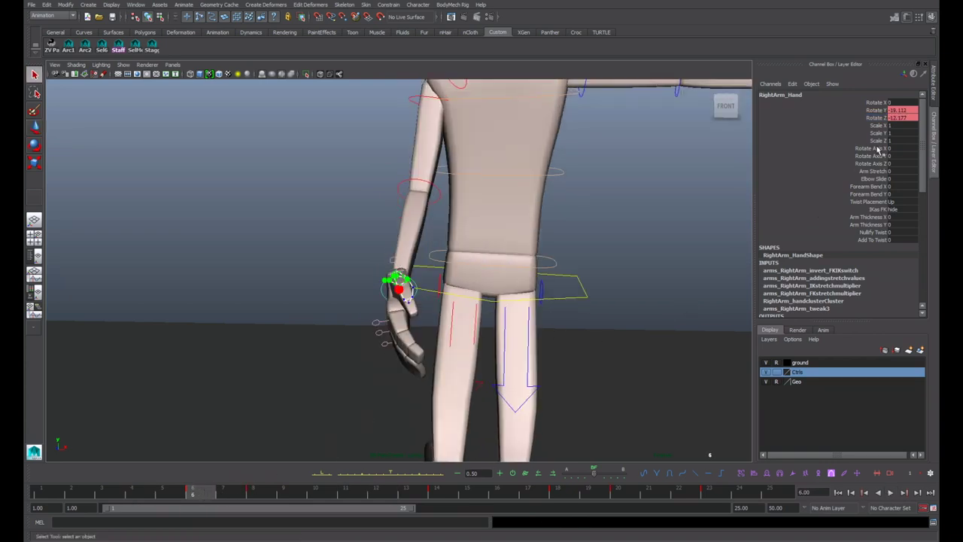
{"action": "left_click", "coordinate": [876, 102]}
{"action": "mouse_move", "coordinate": [462, 296]}
{"action": "middle_mouse_down"}
{"action": "mouse_move", "coordinate": [443, 290]}
{"action": "mouse_move", "coordinate": [482, 280]}
{"action": "mouse_move", "coordinate": [465, 283]}
{"action": "middle_mouse_up"}
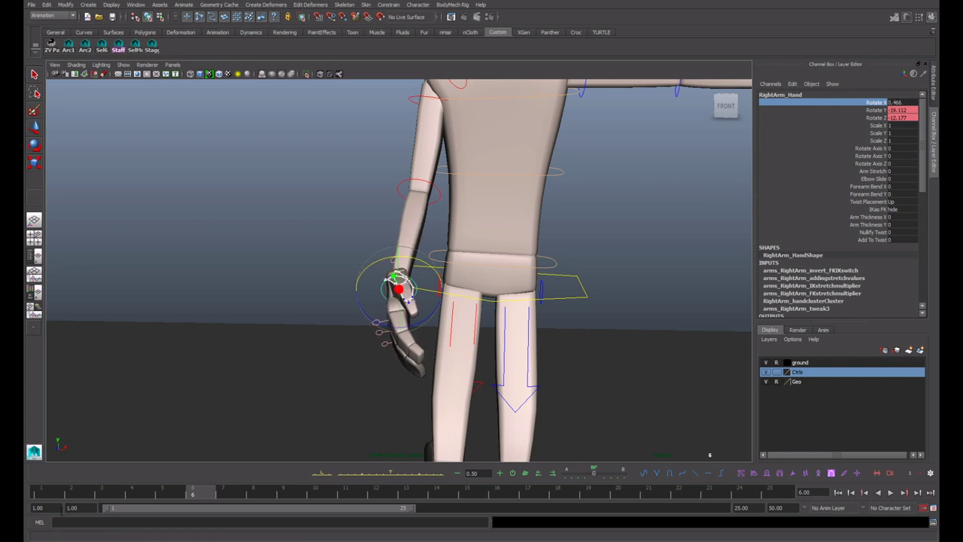
{"action": "key", "text": "space"}
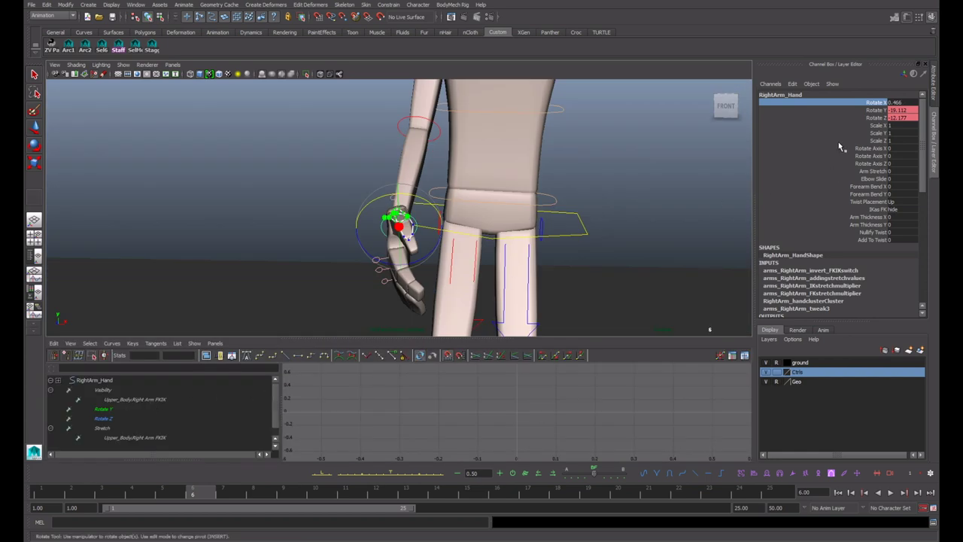
{"action": "right_click", "coordinate": [873, 103]}
{"action": "left_click", "coordinate": [877, 106]}
{"action": "key", "text": "f"}
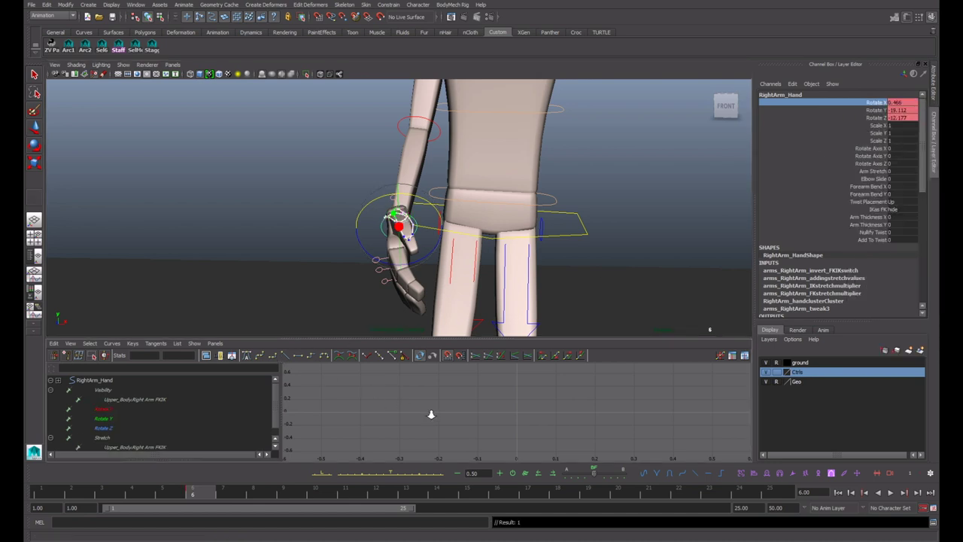
Step: Compare the hand's Rotate X and Rotate Z curves, raise the frame 6 Rotate X key to 35.827, and play the cycle
{"action": "left_click", "coordinate": [120, 410]}
{"action": "left_click", "coordinate": [124, 428], "text": "ctrl"}
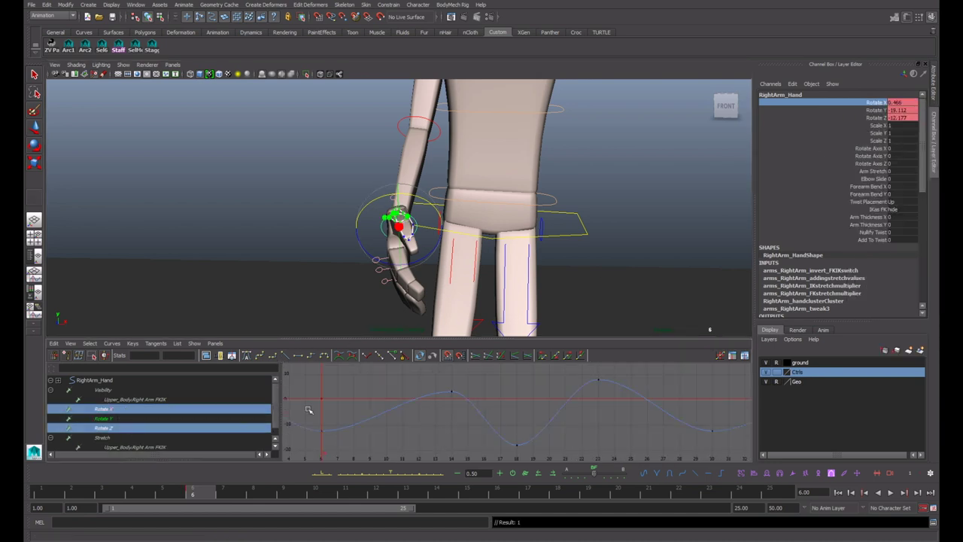
{"action": "middle_click_drag", "start_coordinate": [467, 405], "coordinate": [515, 399], "text": "alt"}
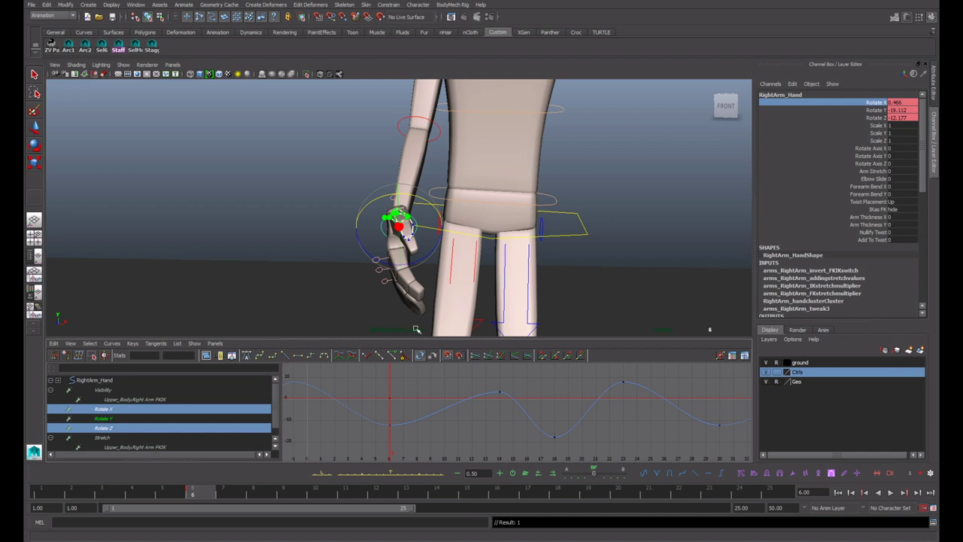
{"action": "left_click_drag", "start_coordinate": [94, 497], "coordinate": [208, 497]}
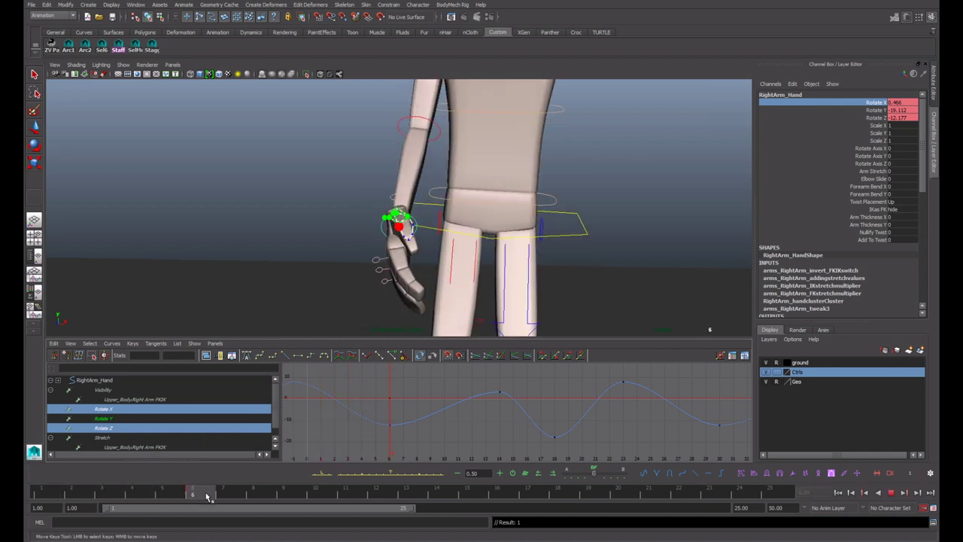
{"action": "middle_click_drag", "start_coordinate": [520, 252], "coordinate": [472, 248]}
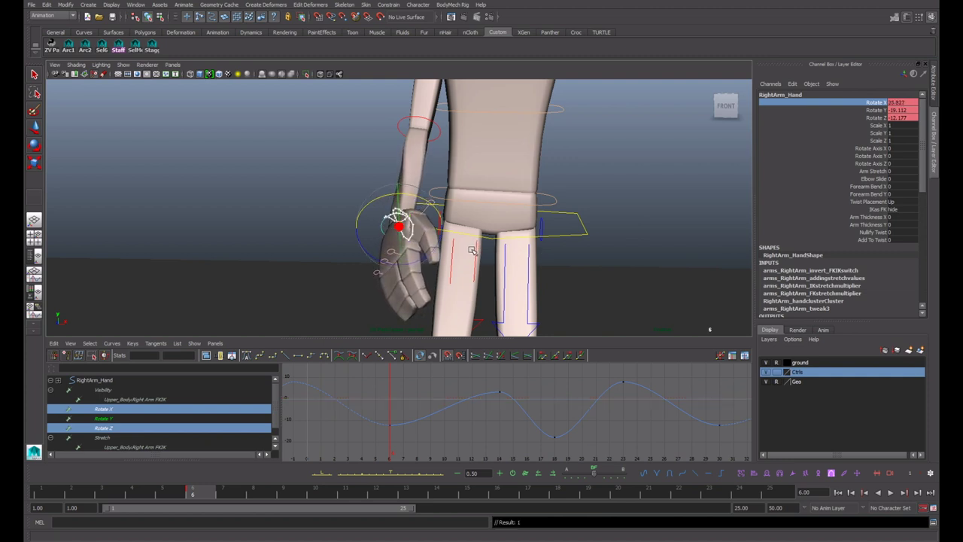
{"action": "left_click", "coordinate": [102, 410]}
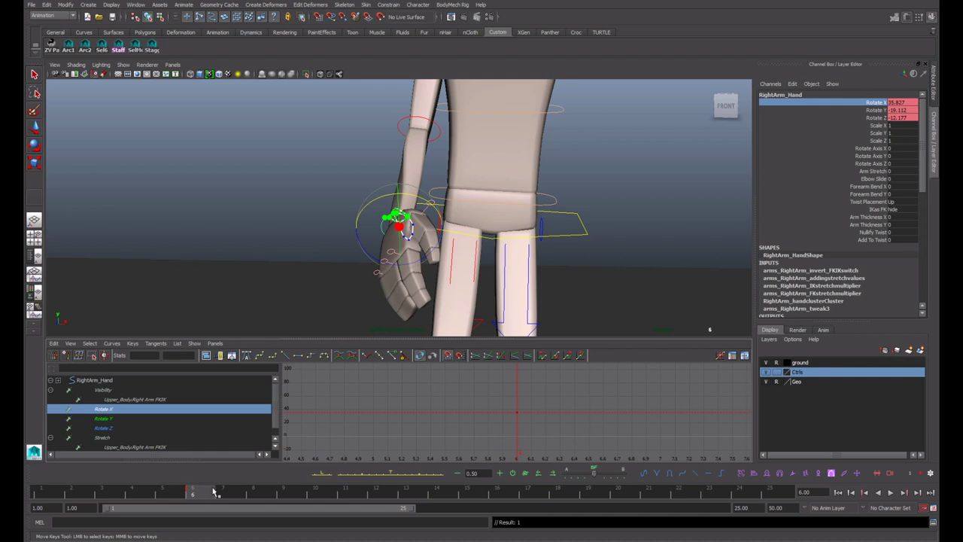
{"action": "key", "text": "alt+v"}
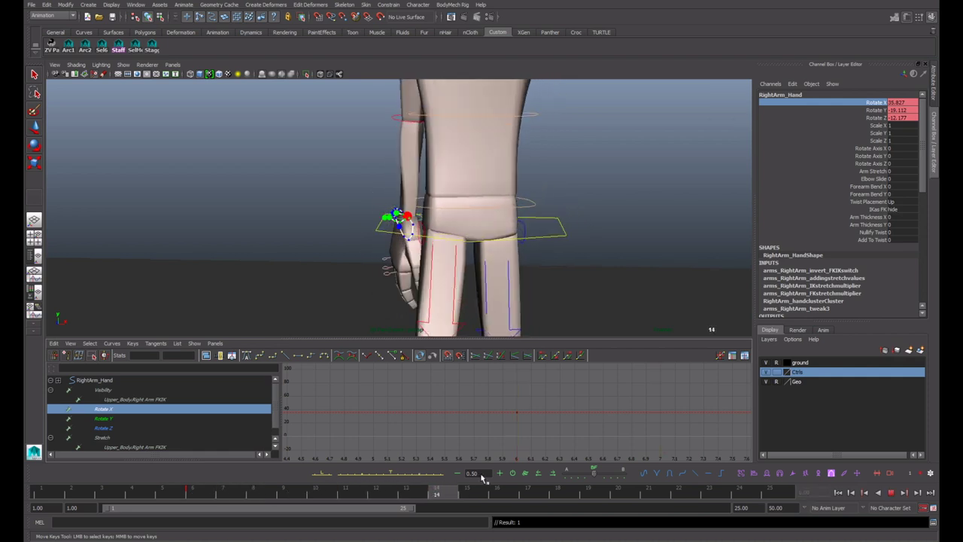
{"action": "key", "text": "alt+v"}
Step: Rotate the right hand back to a keyed Rotate X of about 3 on frame 18, with the Rotate Z curve shown for comparison
{"action": "left_click", "coordinate": [151, 428], "text": "ctrl"}
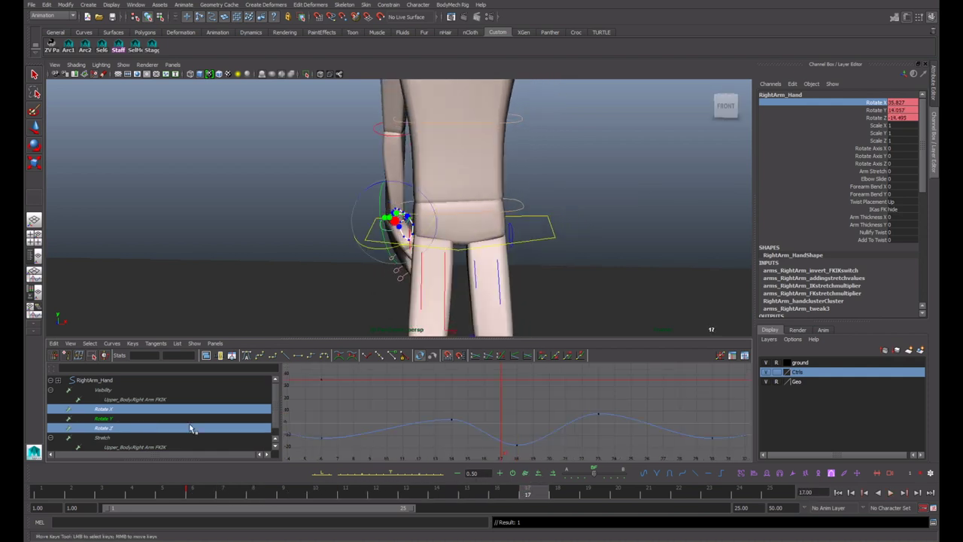
{"action": "left_click", "coordinate": [561, 493]}
{"action": "middle_click_drag", "start_coordinate": [612, 208], "coordinate": [554, 211]}
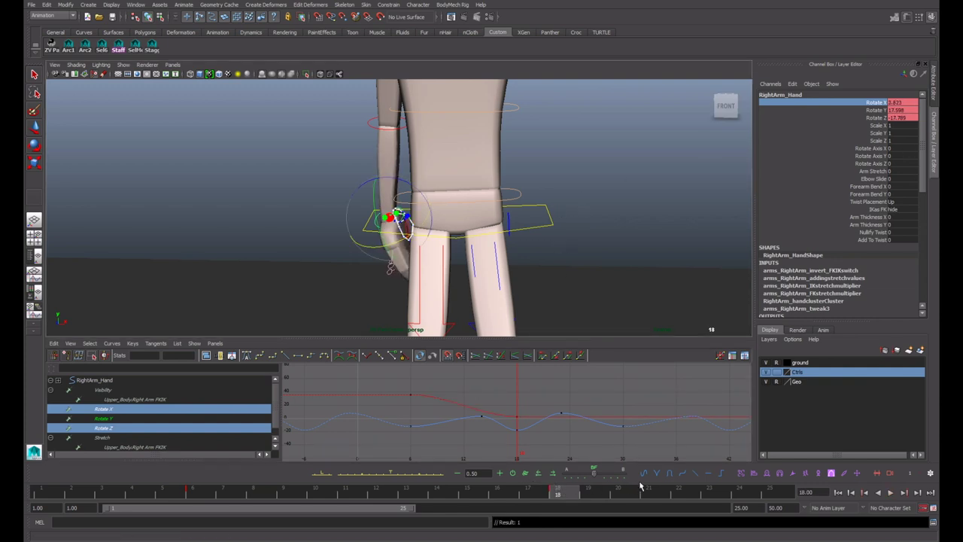
Step: Shift the hand's two Rotate X keys to frames 1 and 13, and copy the frame 1 key to frame 25
{"action": "left_click", "coordinate": [203, 493]}
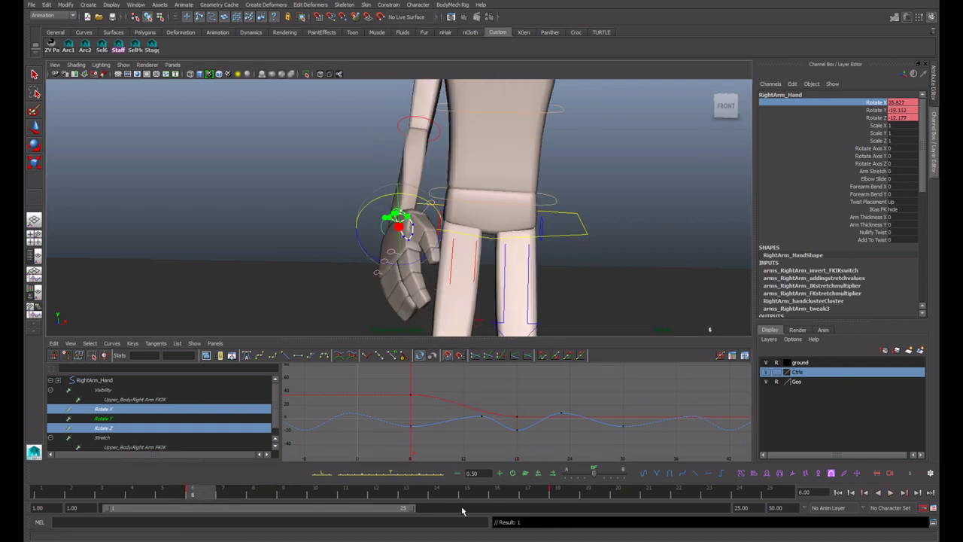
{"action": "left_click_drag", "start_coordinate": [199, 493], "coordinate": [579, 494], "text": "shift"}
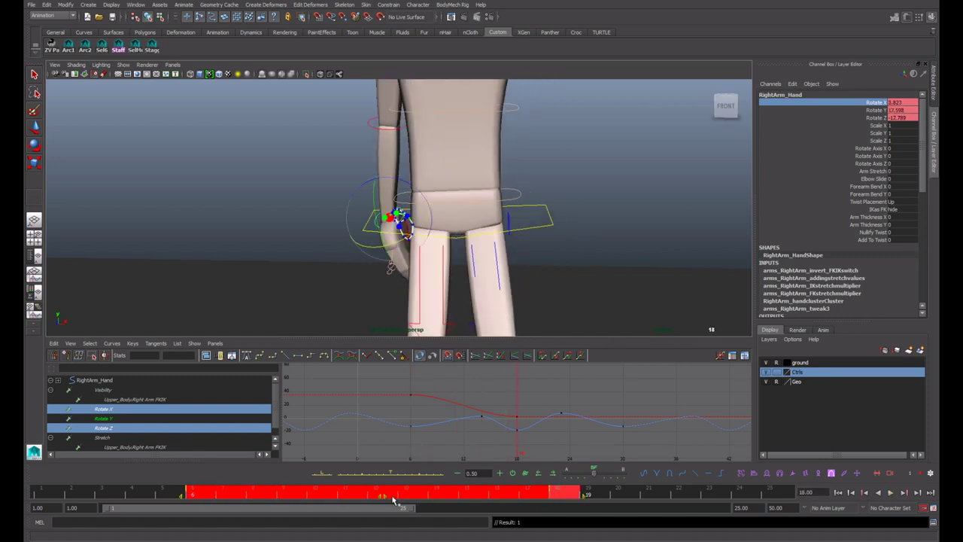
{"action": "left_click_drag", "start_coordinate": [378, 498], "coordinate": [232, 500]}
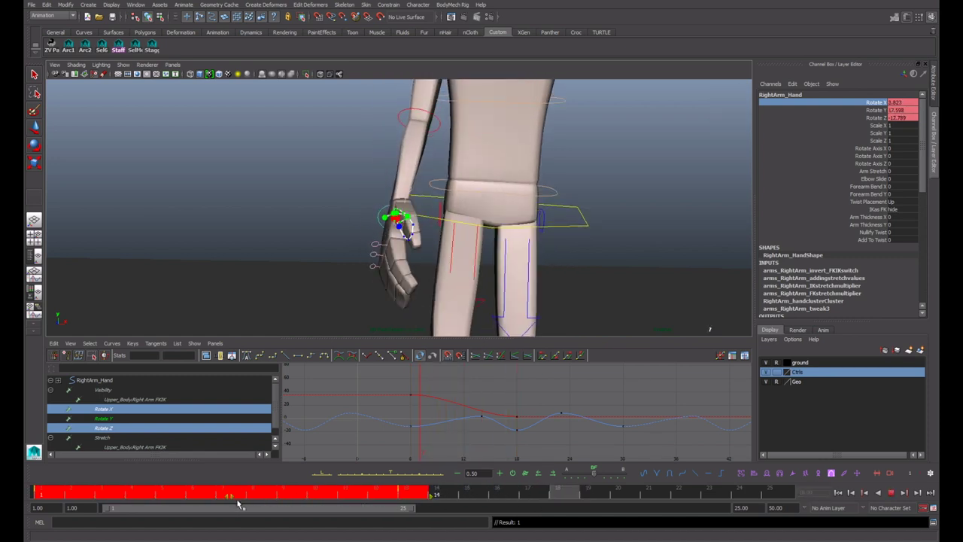
{"action": "left_click", "coordinate": [509, 496]}
{"action": "left_click_drag", "start_coordinate": [42, 492], "coordinate": [851, 499]}
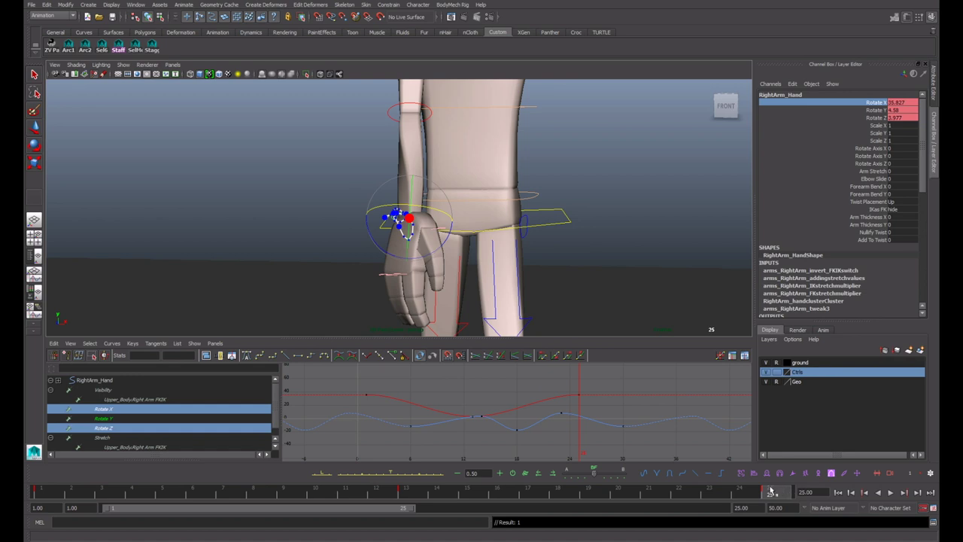
Step: Shift the hand's three Rotate X keys later so they sit on frames 6, 18 and 30
{"action": "left_click_drag", "start_coordinate": [47, 494], "coordinate": [780, 496], "text": "shift"}
{"action": "left_click_drag", "start_coordinate": [417, 496], "coordinate": [615, 500]}
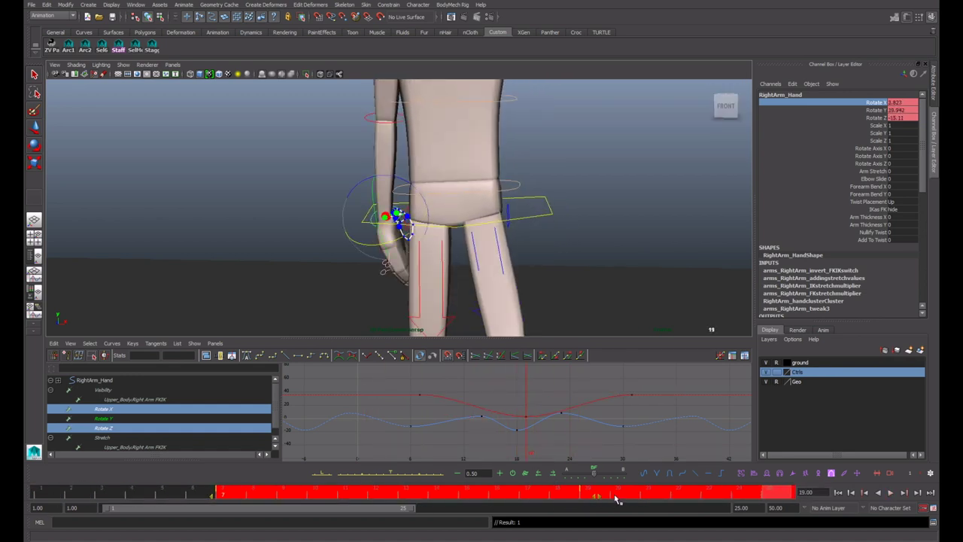
{"action": "left_click", "coordinate": [608, 500]}
{"action": "left_click_drag", "start_coordinate": [455, 401], "coordinate": [637, 402]}
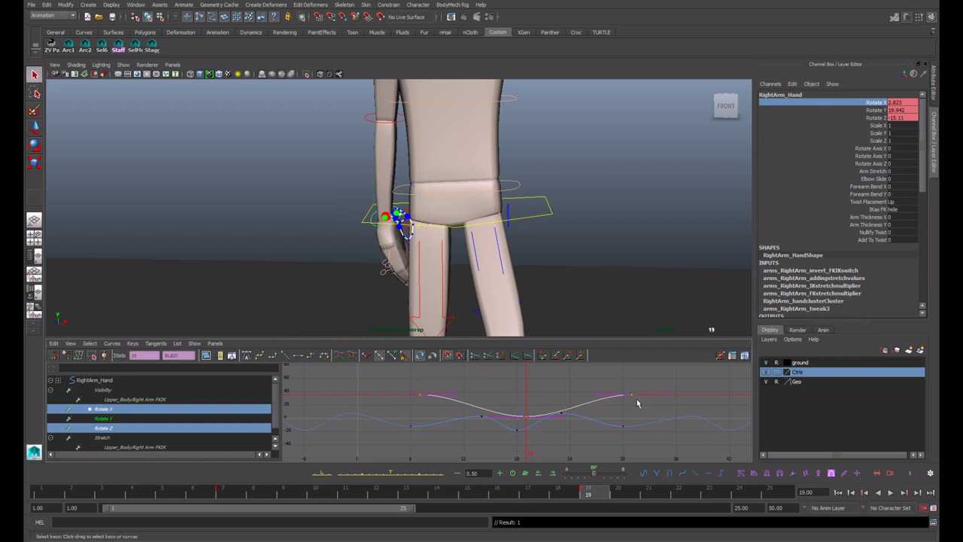
{"action": "key", "text": "w"}
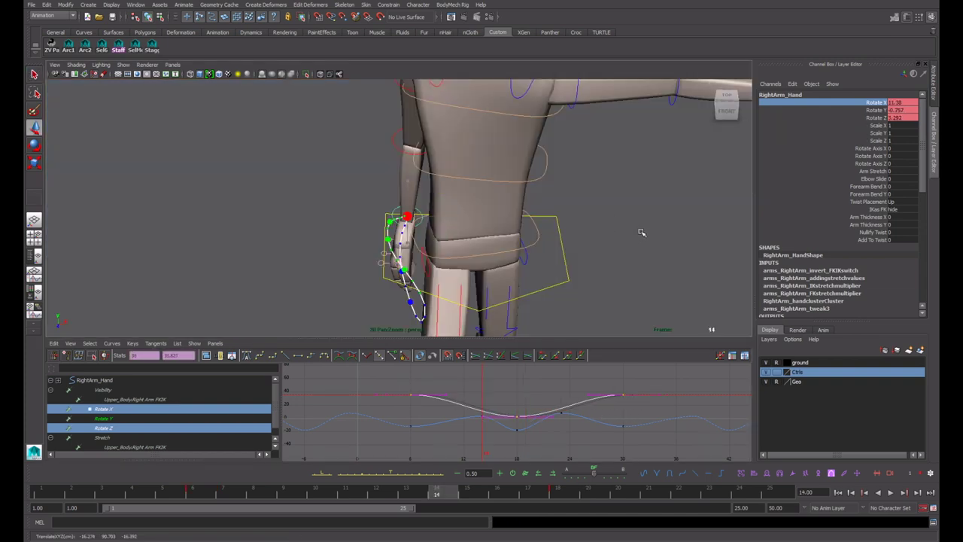
Step: Key the hand's Rotate X on frame 14, adjust that key to 7.22 in the Graph Editor, and play the cycle
{"action": "left_click", "coordinate": [862, 104]}
{"action": "middle_click_drag", "start_coordinate": [596, 328], "coordinate": [602, 306]}
{"action": "key", "text": "s"}
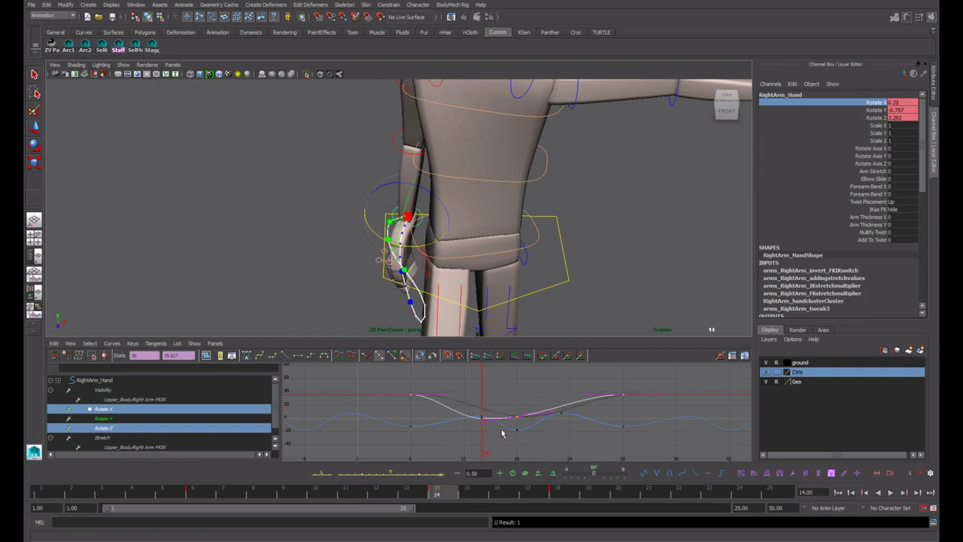
{"action": "left_click", "coordinate": [143, 410]}
{"action": "left_click_drag", "start_coordinate": [412, 452], "coordinate": [455, 431]}
{"action": "key", "text": "w"}
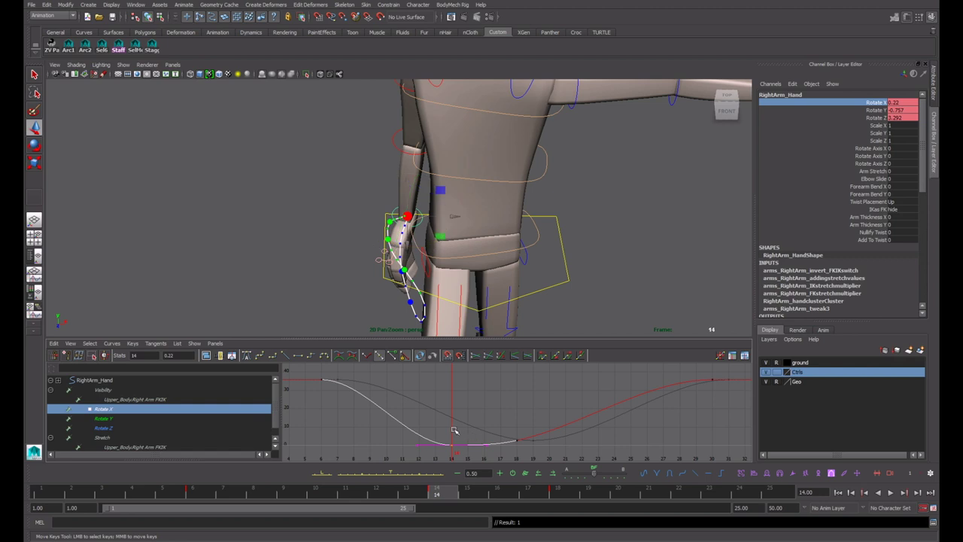
{"action": "middle_click_drag", "start_coordinate": [454, 419], "coordinate": [457, 405]}
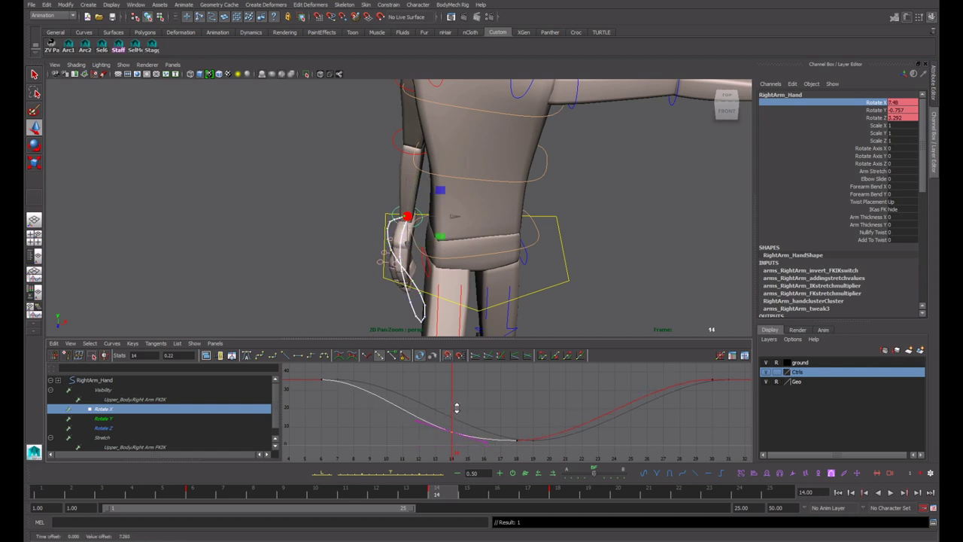
{"action": "key", "text": "alt+v"}
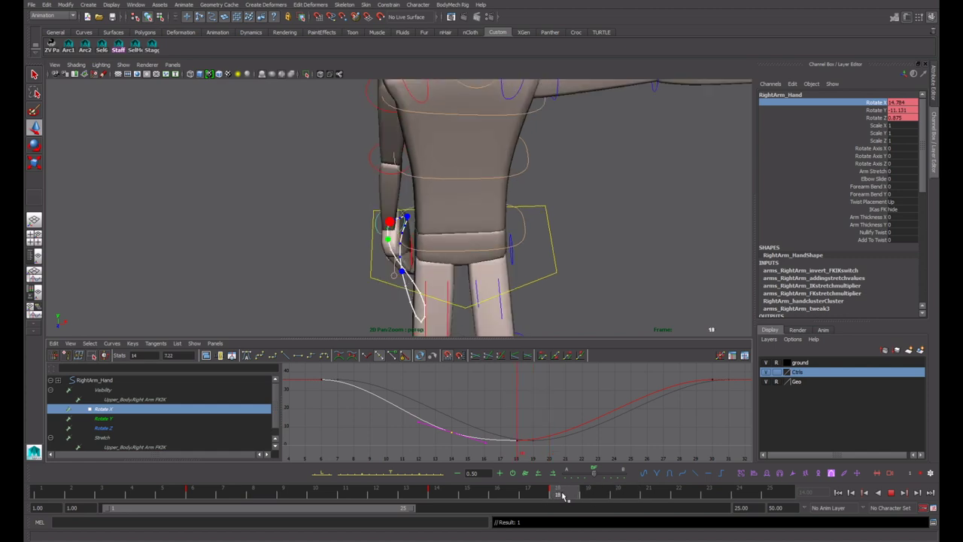
Step: Key a larger Rotate X on the hand at frame 23 and lower that key in the Graph Editor to about 27
{"action": "left_click_drag", "start_coordinate": [632, 497], "coordinate": [718, 495]}
{"action": "left_click_drag", "start_coordinate": [539, 259], "coordinate": [584, 295], "text": "alt"}
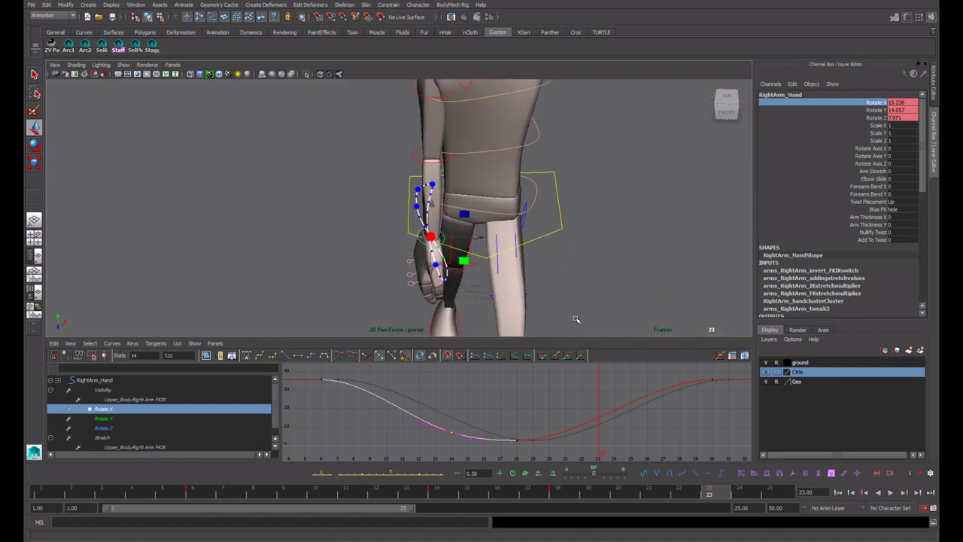
{"action": "key", "text": "e"}
{"action": "middle_click_drag", "start_coordinate": [529, 272], "coordinate": [585, 268]}
{"action": "key", "text": "s"}
{"action": "middle_click_drag", "start_coordinate": [624, 377], "coordinate": [594, 392], "text": "alt"}
{"action": "left_click_drag", "start_coordinate": [563, 375], "coordinate": [591, 398]}
{"action": "key", "text": "w"}
{"action": "middle_click_drag", "start_coordinate": [578, 408], "coordinate": [576, 429]}
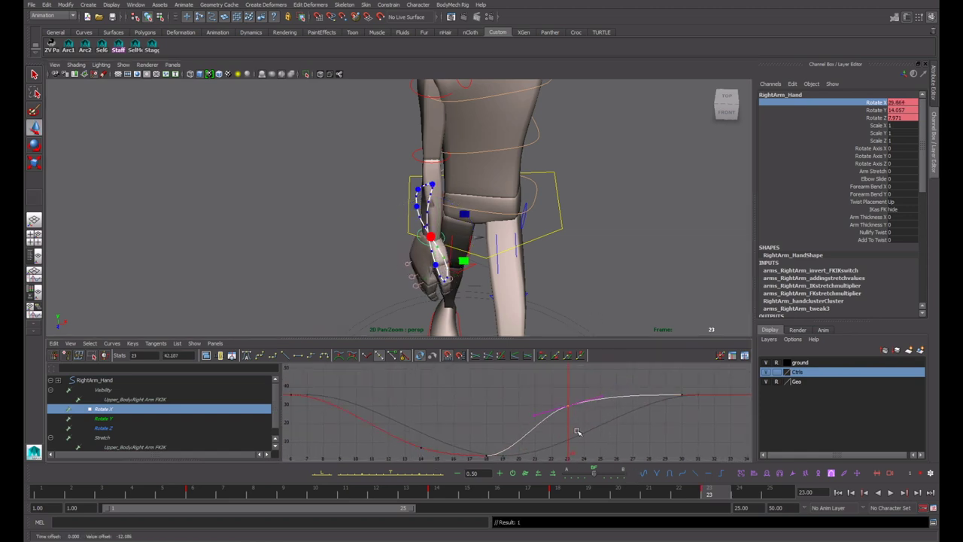
{"action": "scroll", "coordinate": [588, 423], "scroll_direction": "down", "scroll_amount": 4}
{"action": "scroll", "coordinate": [583, 425], "scroll_direction": "up", "scroll_amount": 1}
{"action": "middle_click_drag", "start_coordinate": [559, 431], "coordinate": [560, 435], "text": "shift"}
Step: Set the pre- and post-infinity of the hand's Rotate X curve to Cycle and frame the curve in the Graph Editor
{"action": "left_click_drag", "start_coordinate": [684, 501], "coordinate": [656, 491]}
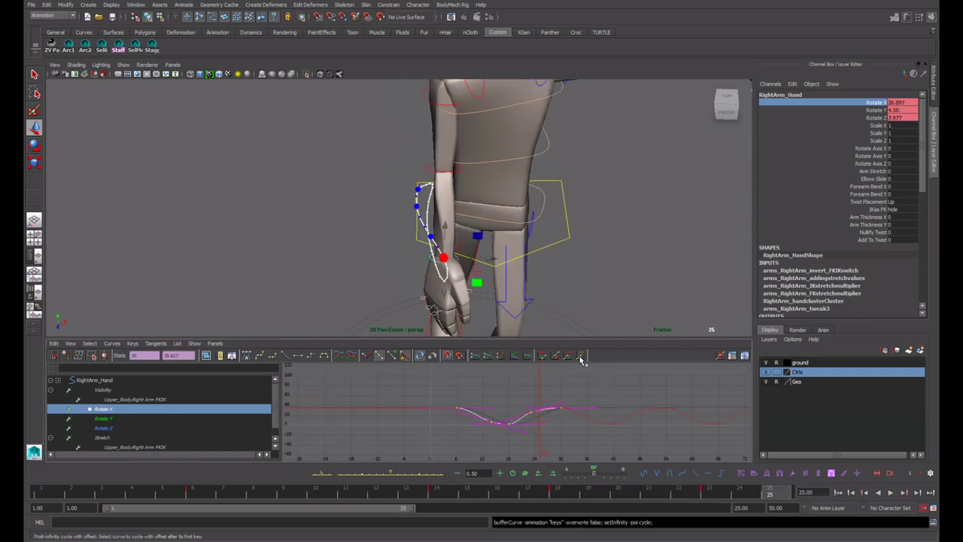
{"action": "left_click", "coordinate": [543, 356]}
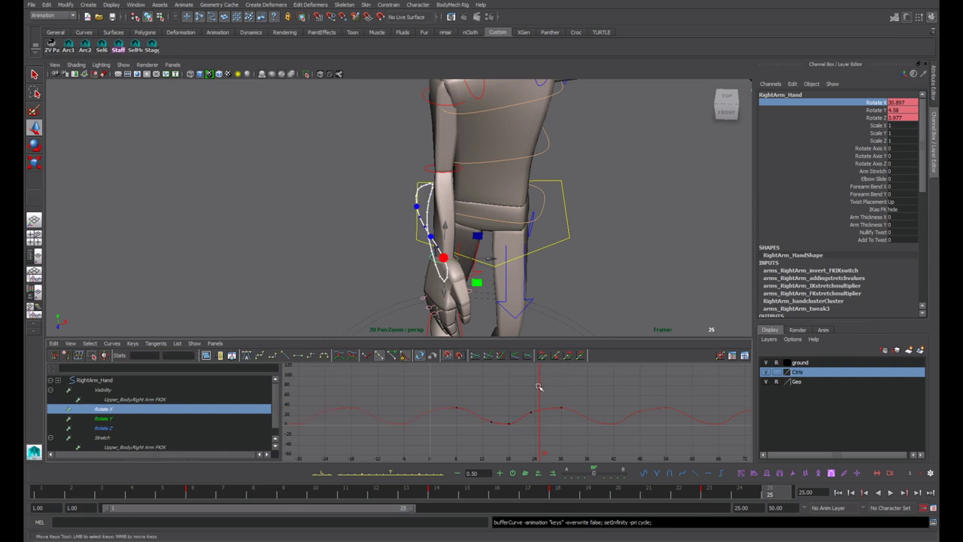
{"action": "key", "text": "f"}
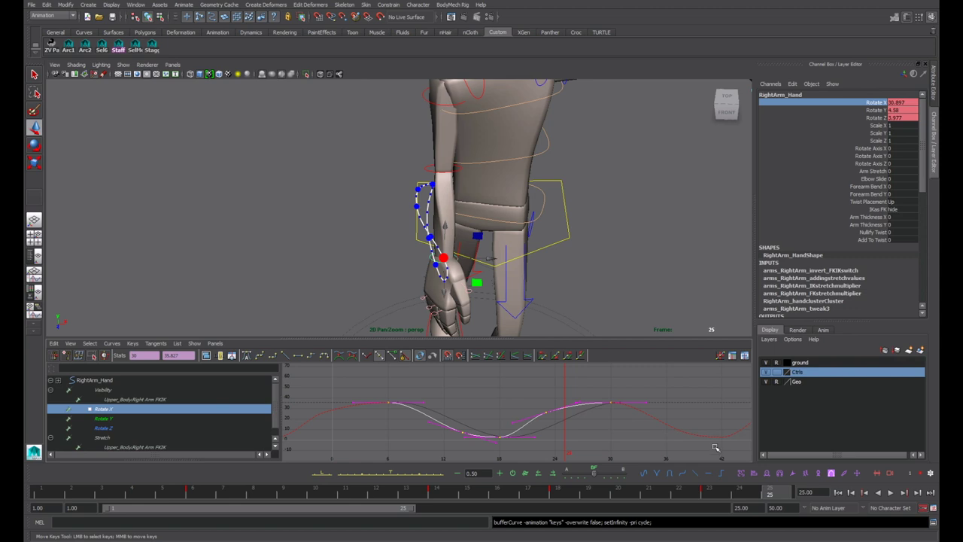
Step: Examine the right upper arm's Rotate X and Rotate Y curves while scrubbing through the first frames of the cycle
{"action": "mouse_move", "coordinate": [742, 496]}
{"action": "left_mouse_down"}
{"action": "mouse_move", "coordinate": [809, 494]}
{"action": "mouse_move", "coordinate": [115, 493]}
{"action": "mouse_move", "coordinate": [325, 484]}
{"action": "mouse_move", "coordinate": [173, 475]}
{"action": "left_mouse_up"}
{"action": "key", "text": "q"}
{"action": "left_click", "coordinate": [439, 119]}
{"action": "left_click", "coordinate": [450, 126]}
{"action": "key", "text": "e"}
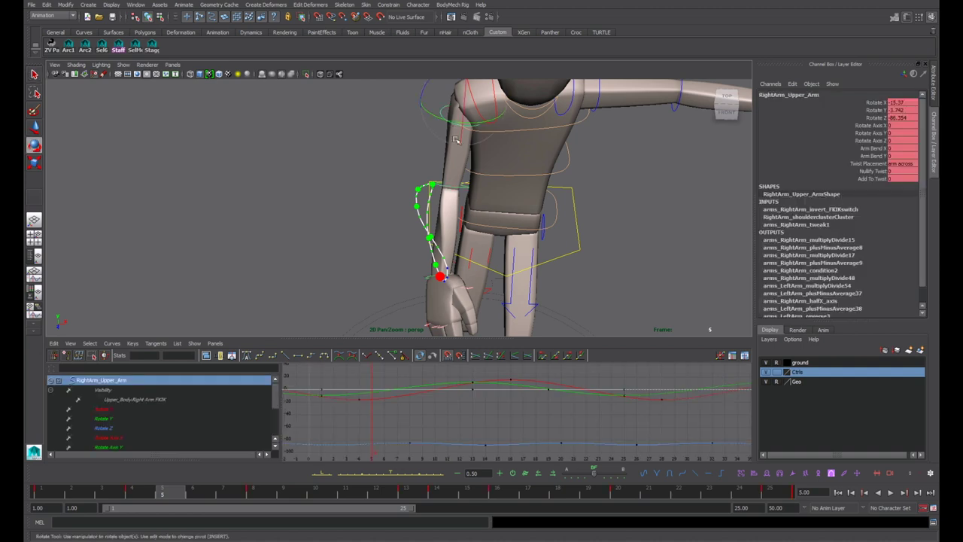
{"action": "left_click", "coordinate": [875, 102]}
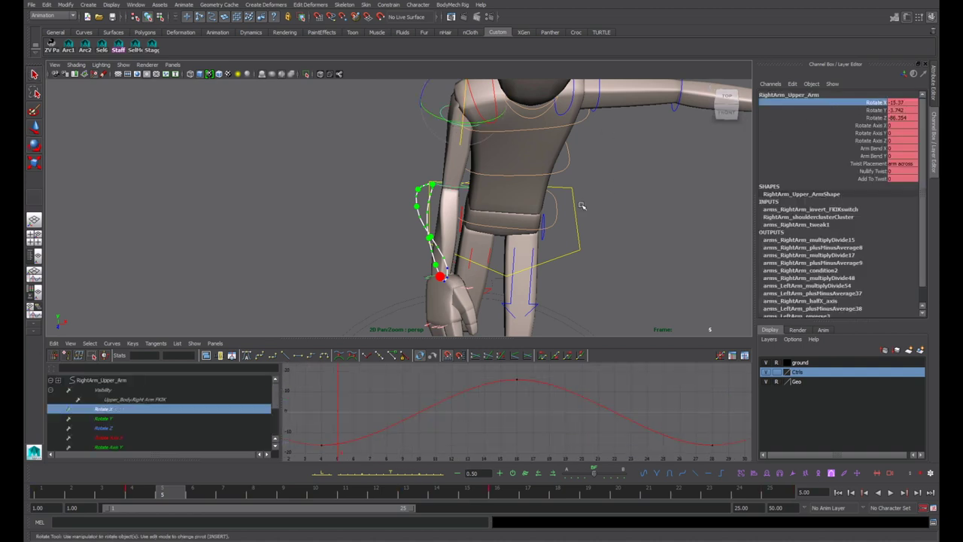
{"action": "left_click", "coordinate": [876, 110]}
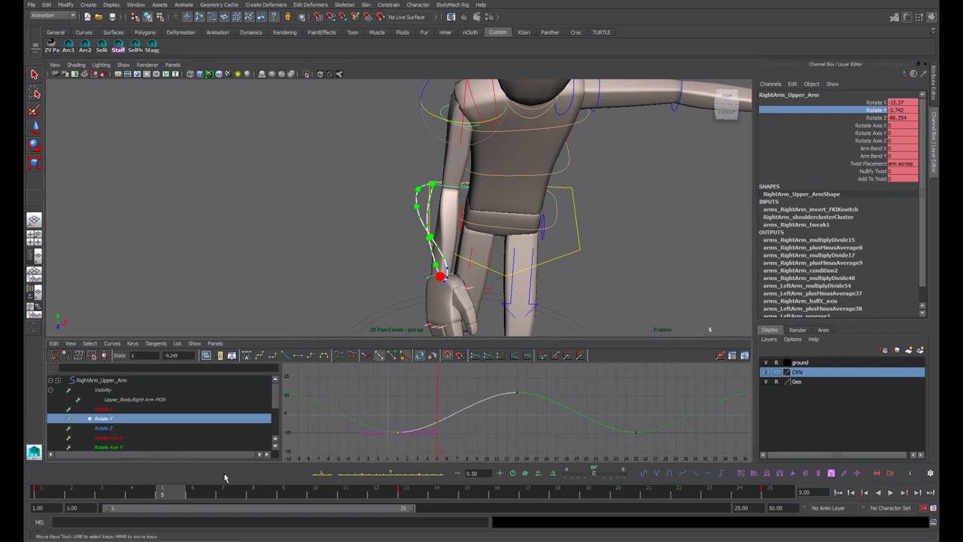
{"action": "left_click_drag", "start_coordinate": [70, 497], "coordinate": [39, 494]}
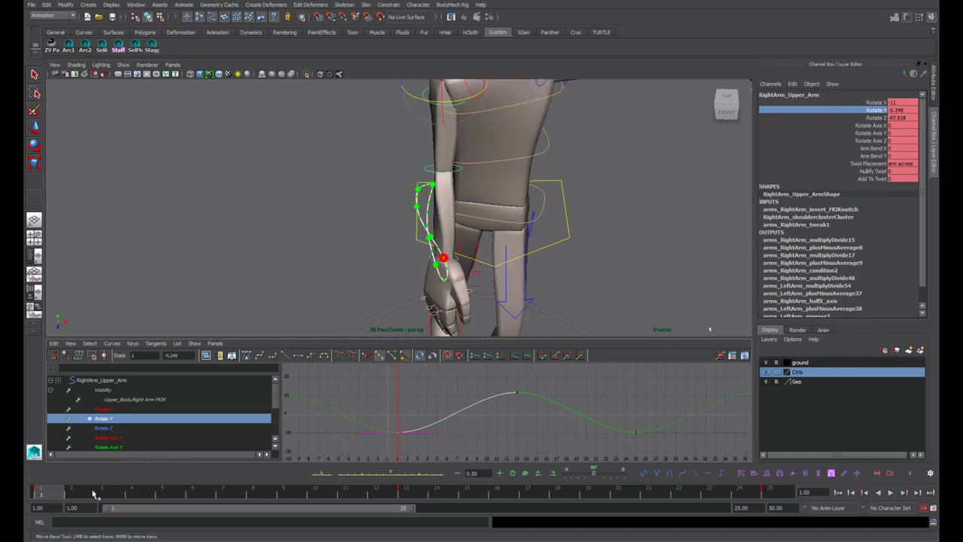
{"action": "left_click", "coordinate": [94, 494]}
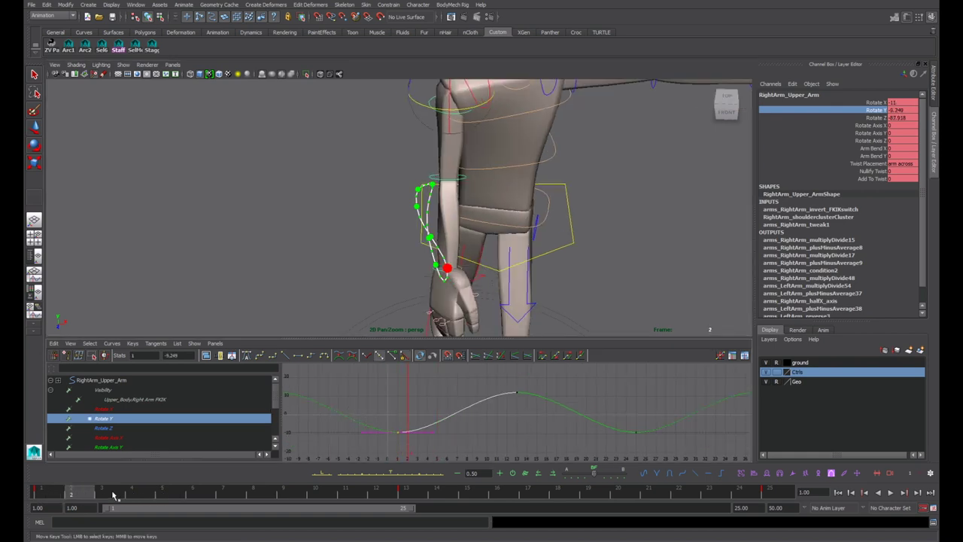
{"action": "left_click_drag", "start_coordinate": [135, 497], "coordinate": [116, 494]}
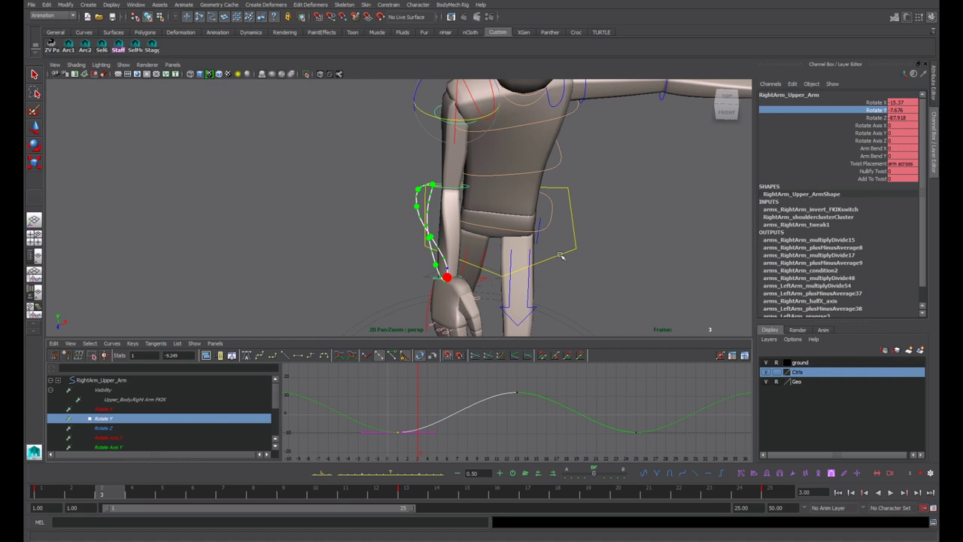
Step: Shift all the hand's Rotate X keys two frames later, so the first sits on frame 8, and play the cycle
{"action": "left_click", "coordinate": [483, 290]}
{"action": "left_click", "coordinate": [436, 281]}
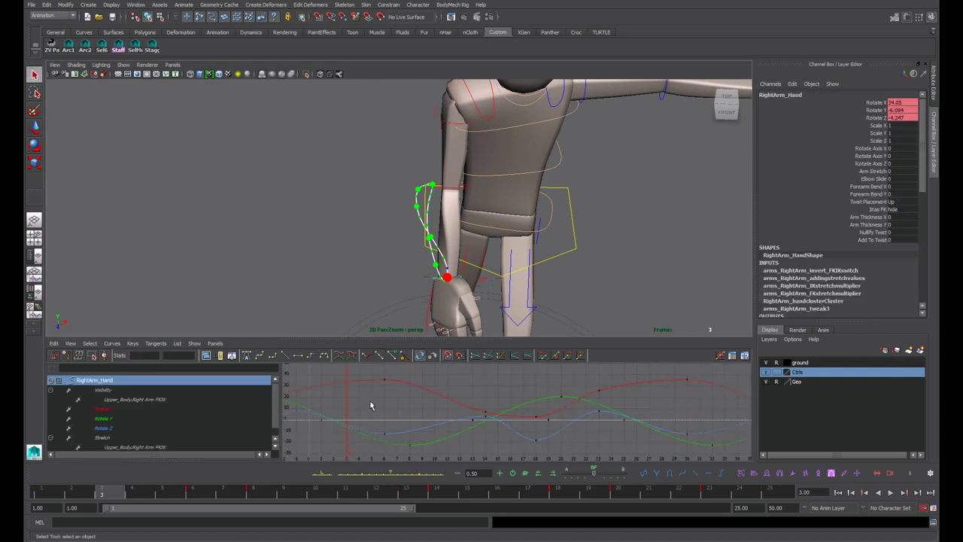
{"action": "left_click", "coordinate": [97, 411]}
{"action": "left_click_drag", "start_coordinate": [452, 406], "coordinate": [602, 438]}
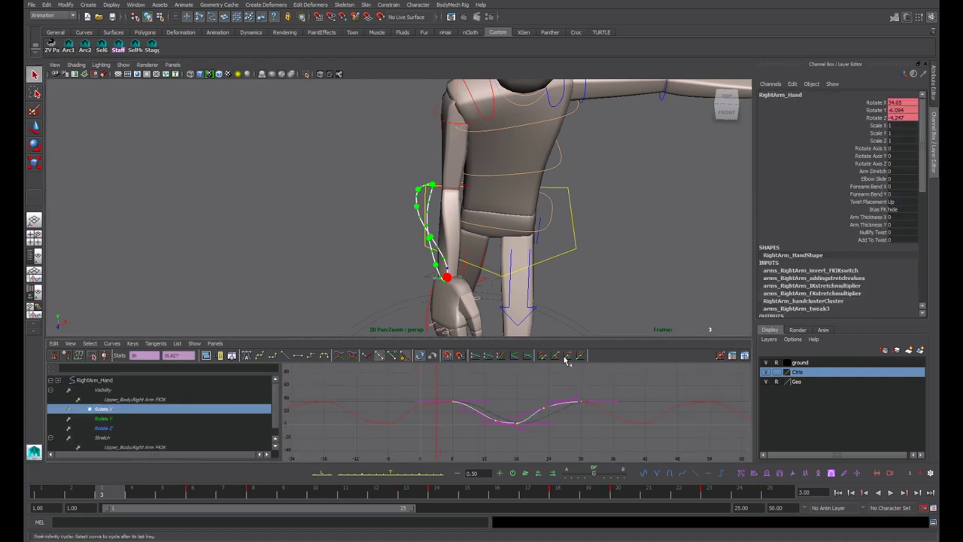
{"action": "key", "text": "w"}
{"action": "middle_click_drag", "start_coordinate": [477, 426], "coordinate": [483, 428], "text": "shift"}
{"action": "left_click", "coordinate": [470, 428]}
{"action": "scroll", "coordinate": [469, 428], "scroll_direction": "up", "scroll_amount": 3}
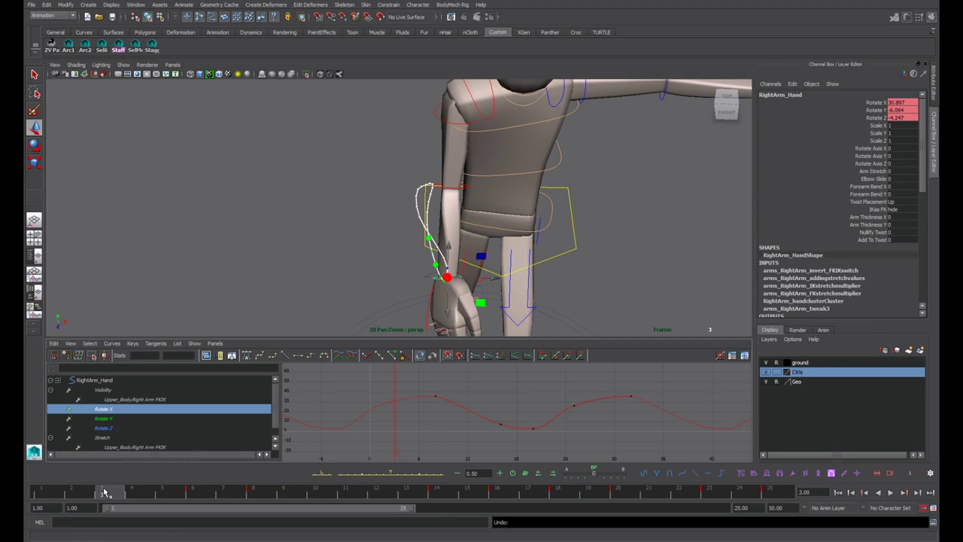
{"action": "left_click_drag", "start_coordinate": [108, 497], "coordinate": [310, 500]}
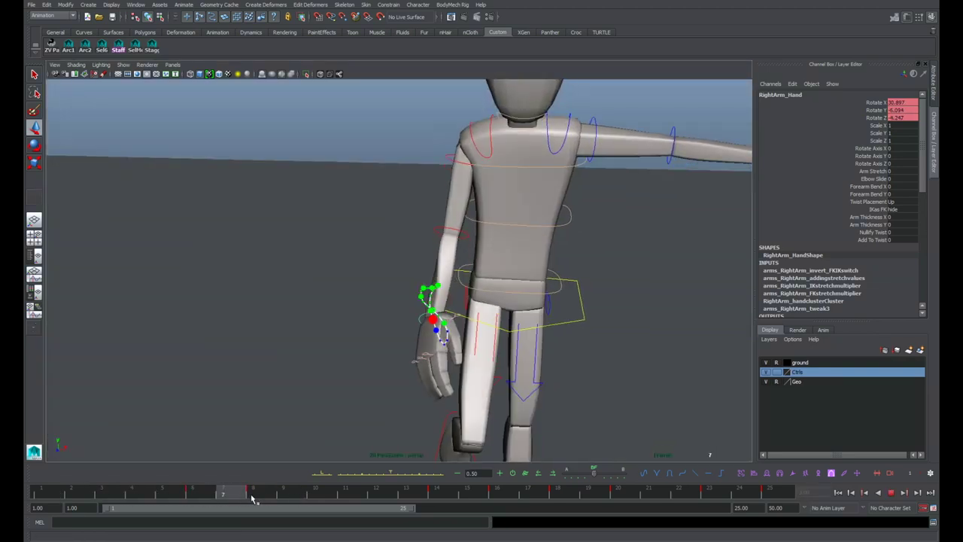
{"action": "left_click_drag", "start_coordinate": [249, 499], "coordinate": [434, 503]}
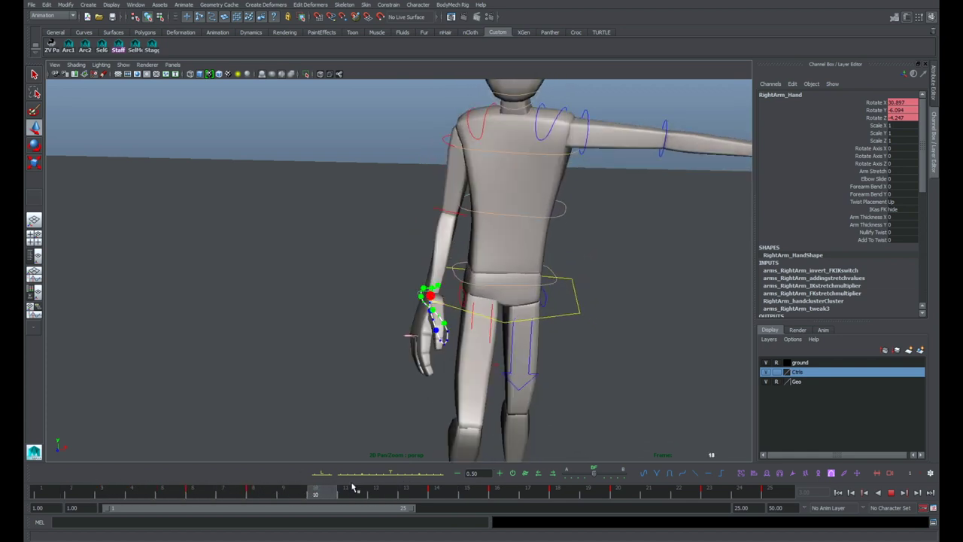
{"action": "left_click", "coordinate": [892, 493]}
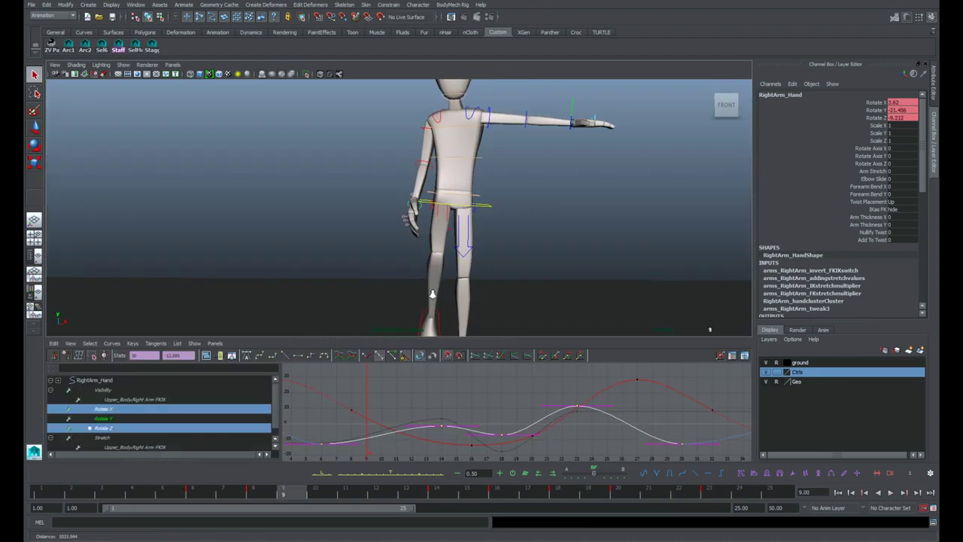
Step: Play the walk cycle from the front with most of the character in view to check the right hand's swing
{"action": "right_click_drag", "start_coordinate": [433, 294], "coordinate": [407, 296], "text": "alt"}
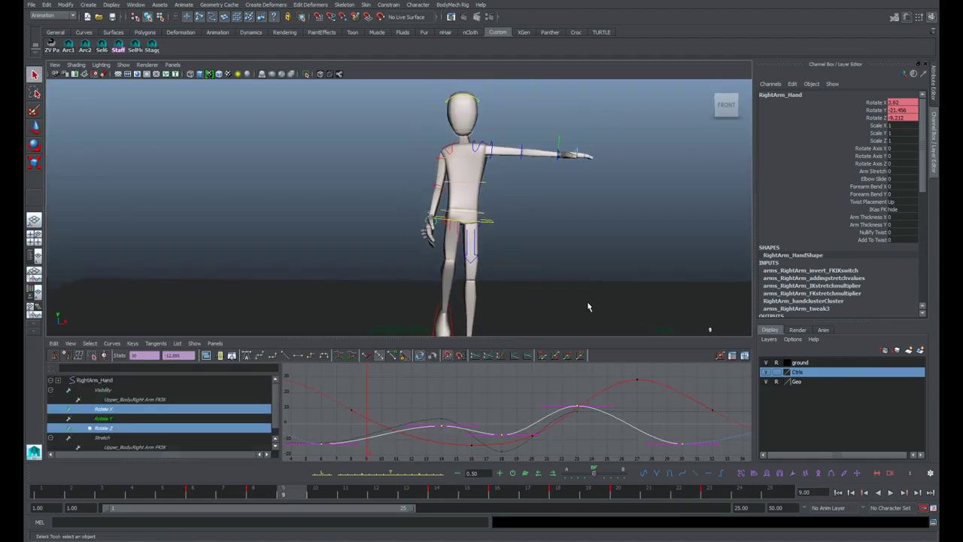
{"action": "middle_click_drag", "start_coordinate": [587, 303], "coordinate": [547, 247], "text": "alt"}
{"action": "right_click_drag", "start_coordinate": [543, 238], "coordinate": [551, 267], "text": "alt"}
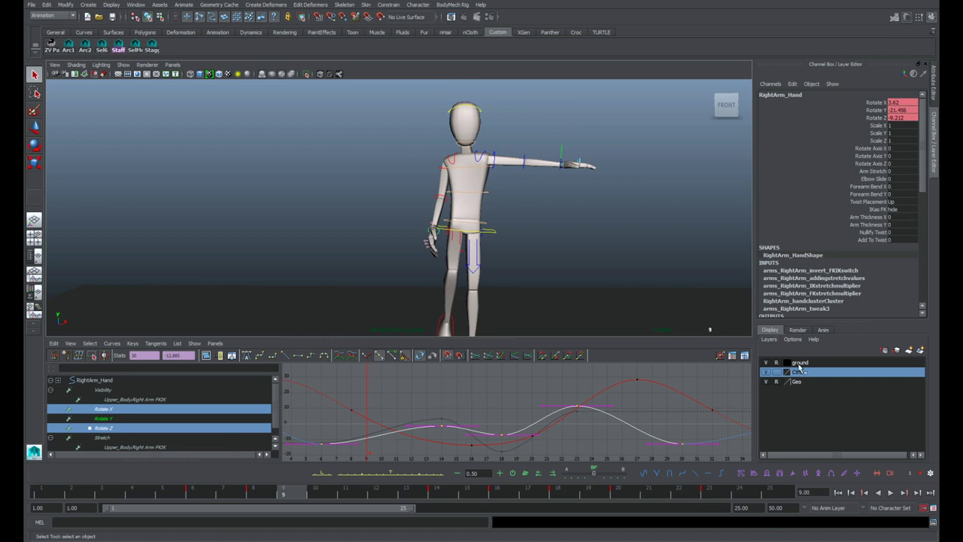
{"action": "left_click", "coordinate": [891, 492]}
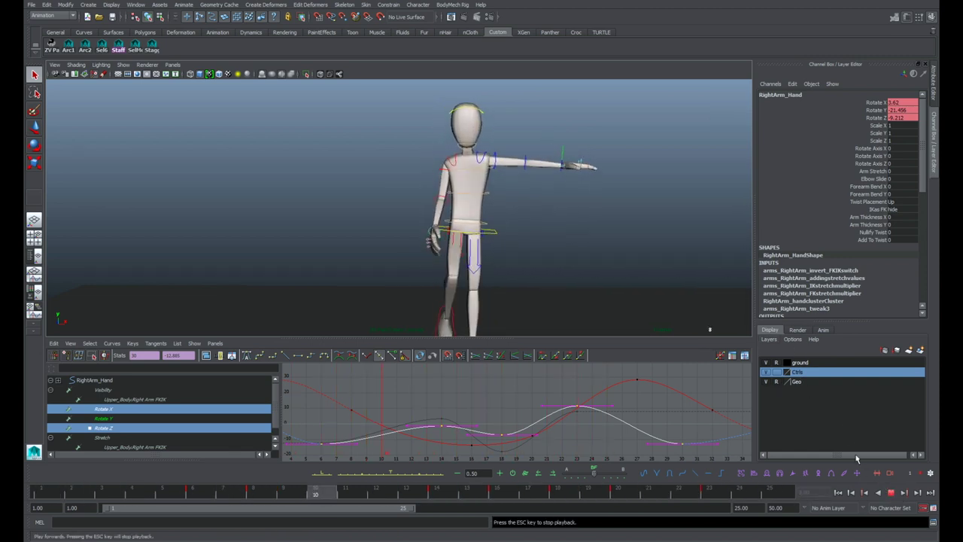
{"action": "right_click_drag", "start_coordinate": [516, 240], "coordinate": [634, 237], "text": "alt"}
{"action": "right_click_drag", "start_coordinate": [501, 241], "coordinate": [508, 236], "text": "alt"}
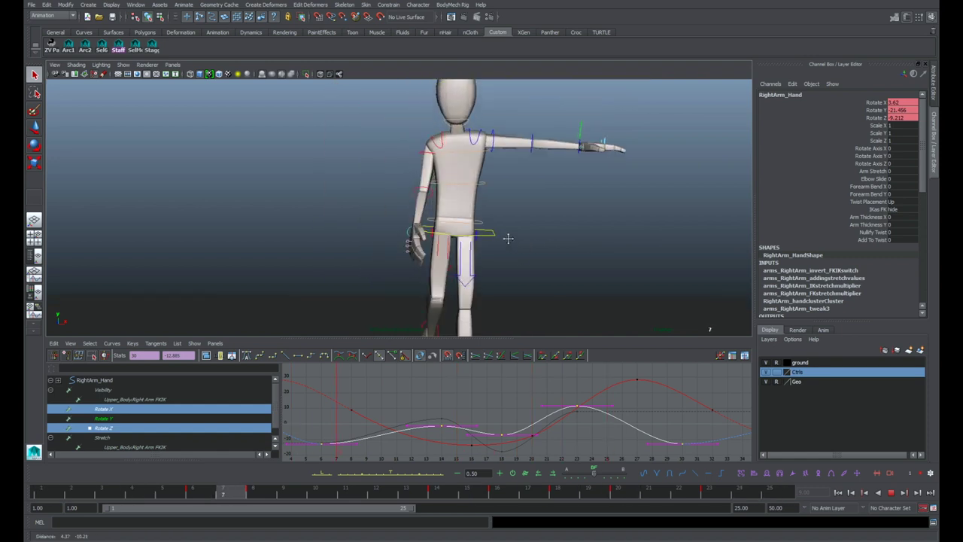
{"action": "middle_click_drag", "start_coordinate": [507, 237], "coordinate": [510, 234], "text": "alt"}
{"action": "right_click_drag", "start_coordinate": [510, 230], "coordinate": [505, 237], "text": "alt"}
{"action": "middle_click_drag", "start_coordinate": [529, 239], "coordinate": [541, 246], "text": "alt"}
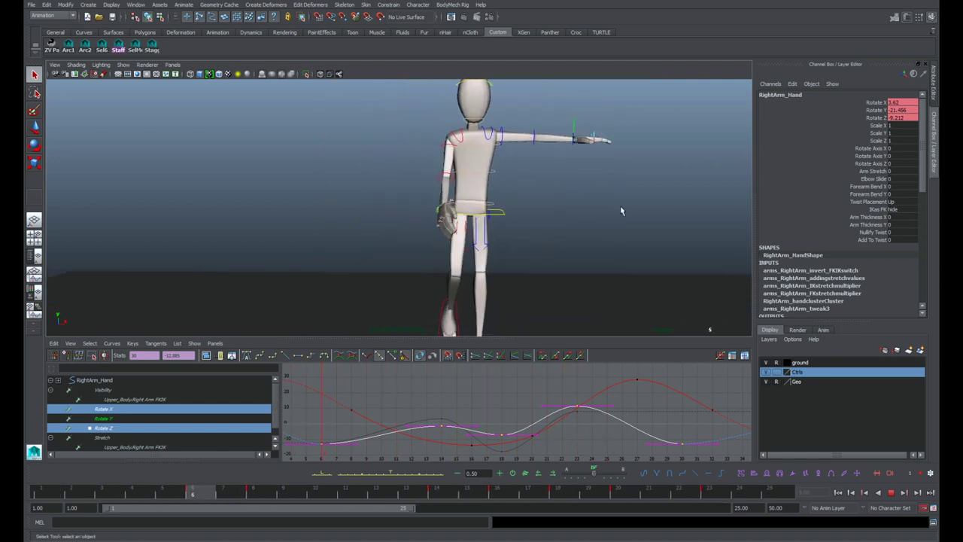
{"action": "left_click", "coordinate": [890, 493]}
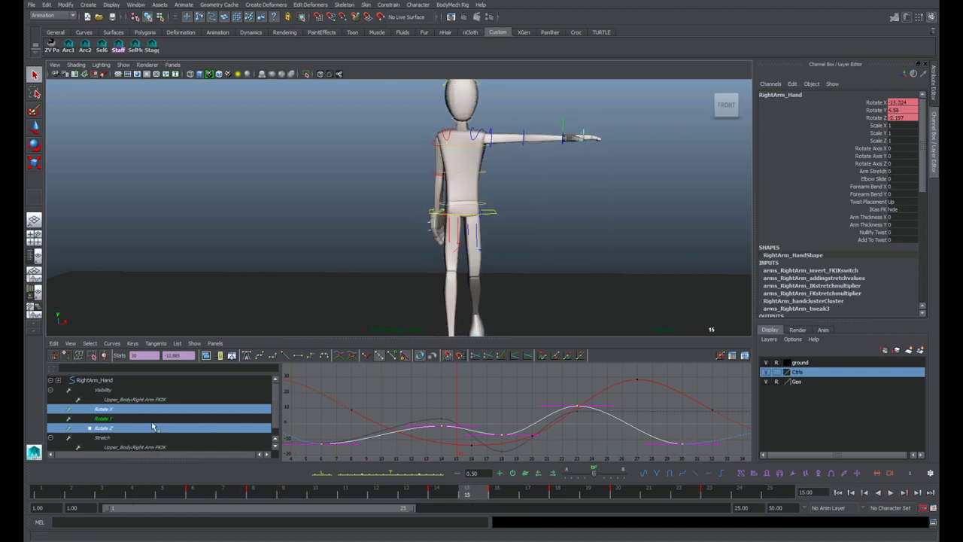
Step: Lower the hand's Rotate Z key at frame 18 to about -19, raise the frame 14 key to 3.382, and play the result
{"action": "left_click", "coordinate": [163, 428]}
{"action": "scroll", "coordinate": [501, 407], "scroll_direction": "down", "scroll_amount": 5}
{"action": "left_click", "coordinate": [414, 389]}
{"action": "left_click_drag", "start_coordinate": [389, 384], "coordinate": [590, 434]}
{"action": "left_click", "coordinate": [572, 449]}
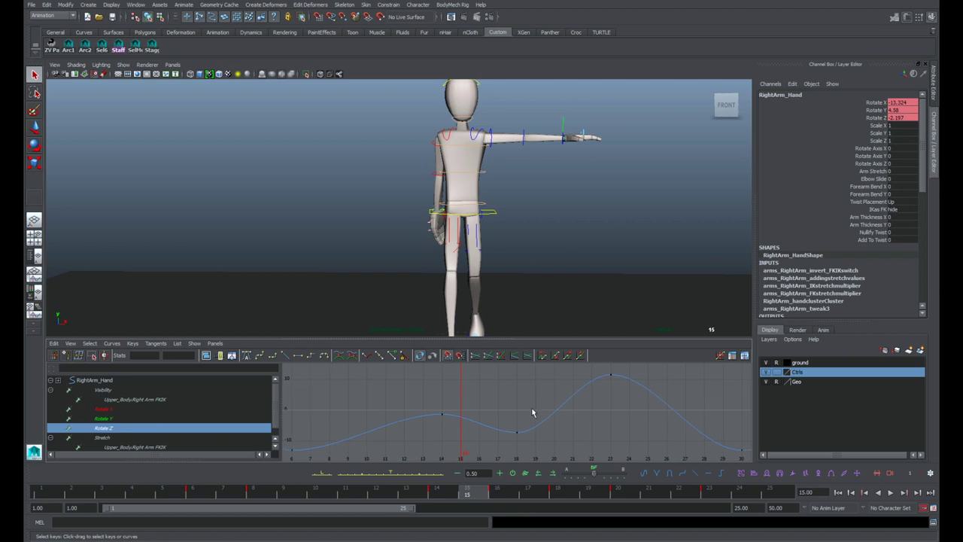
{"action": "left_click_drag", "start_coordinate": [494, 418], "coordinate": [533, 444]}
{"action": "key", "text": "w"}
{"action": "middle_click_drag", "start_coordinate": [513, 412], "coordinate": [487, 417], "text": "alt"}
{"action": "scroll", "coordinate": [514, 405], "scroll_direction": "down", "scroll_amount": 4}
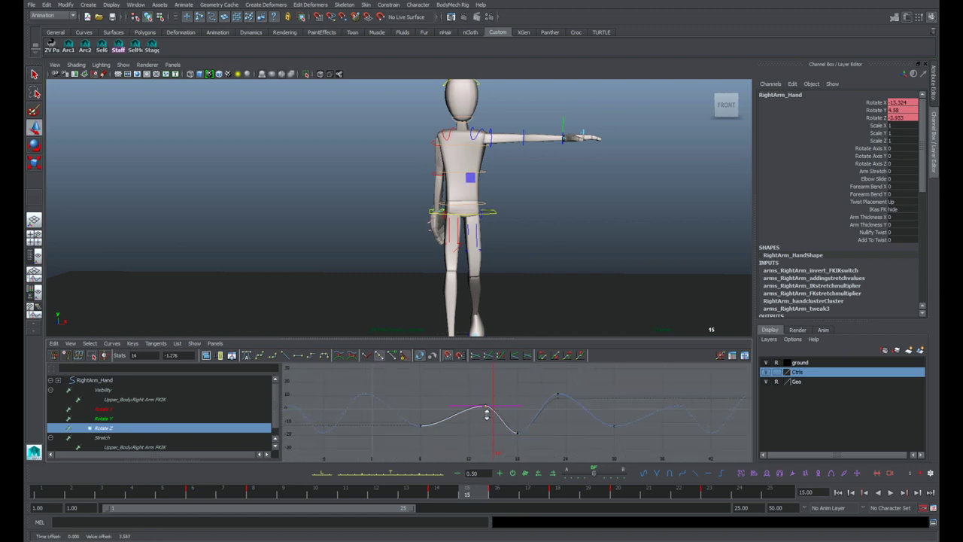
{"action": "left_click_drag", "start_coordinate": [464, 492], "coordinate": [557, 484]}
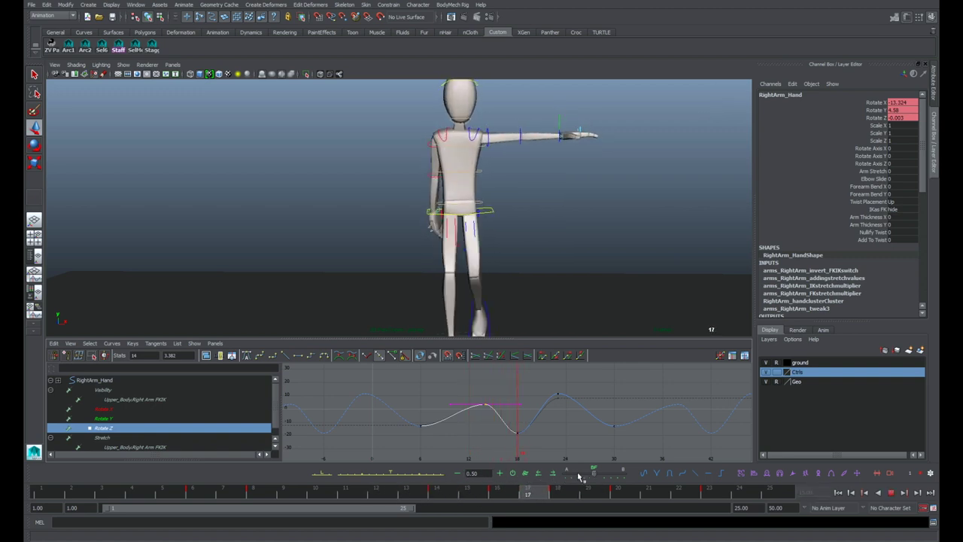
{"action": "left_click", "coordinate": [892, 493]}
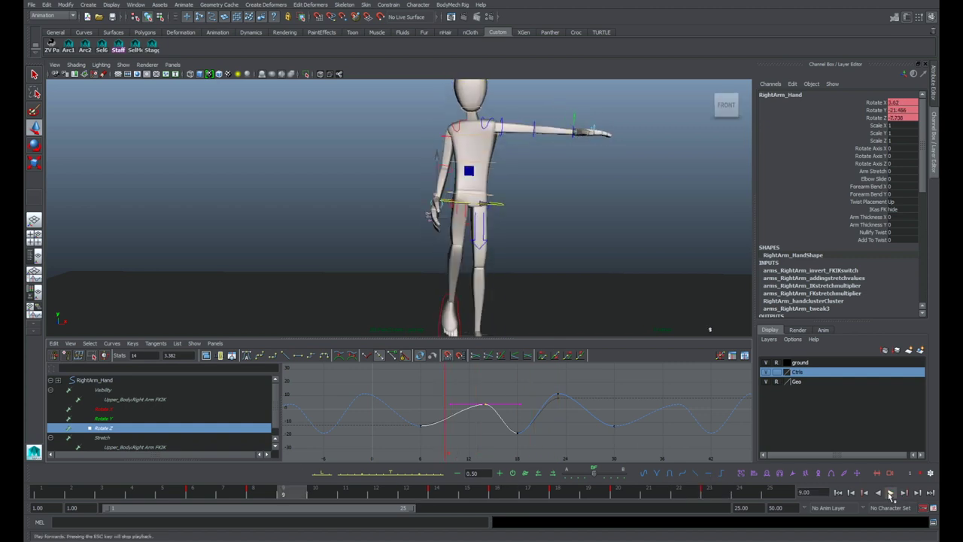
{"action": "left_click", "coordinate": [890, 492]}
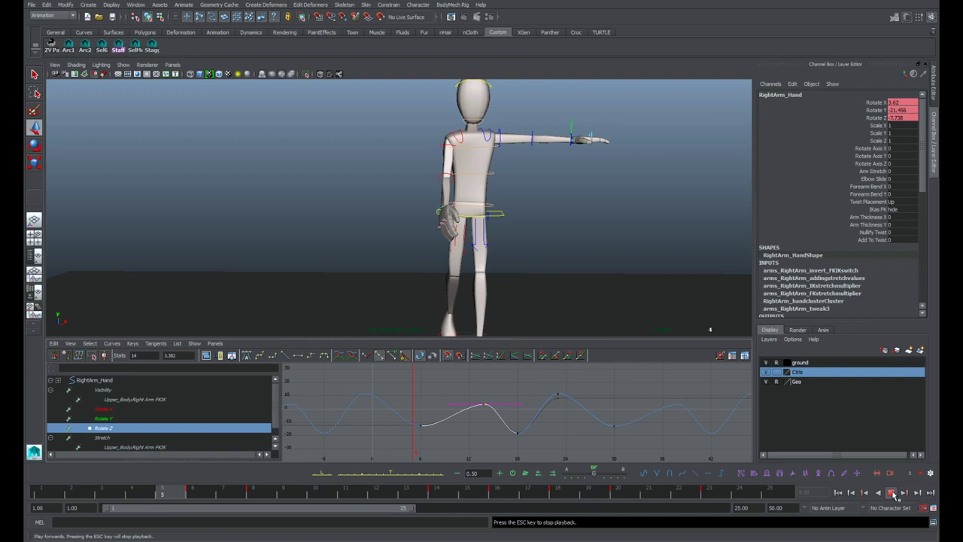
{"action": "left_click", "coordinate": [893, 494]}
Step: Raise the hand's Rotate Z key at frame 18 to about -9 and lower the frame 14 key to 1.59
{"action": "key", "text": "period"}
{"action": "key", "text": "period"}
{"action": "key", "text": "period"}
{"action": "left_click", "coordinate": [516, 435]}
{"action": "middle_click_drag", "start_coordinate": [514, 445], "coordinate": [511, 421]}
{"action": "left_click", "coordinate": [485, 408]}
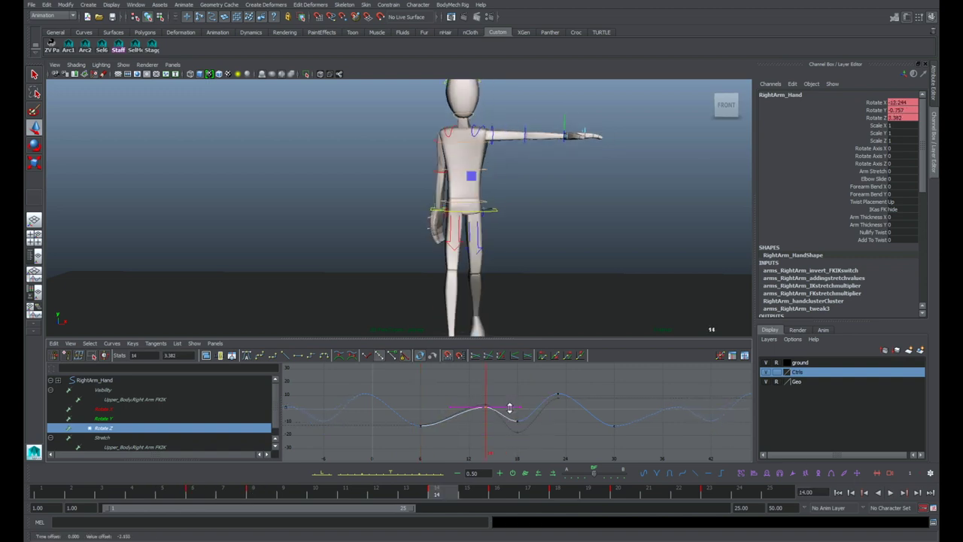
{"action": "left_click", "coordinate": [537, 381]}
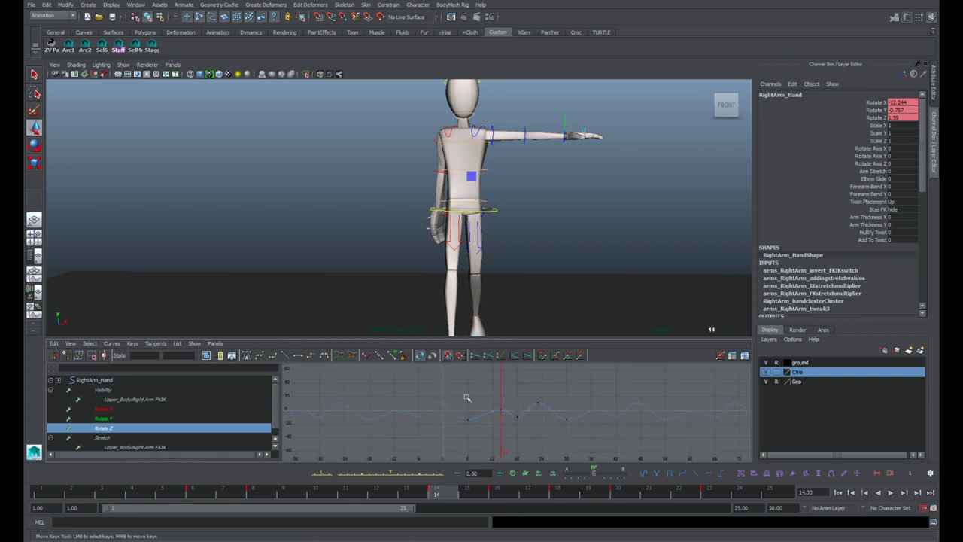
Step: Raise all the hand's Rotate Z keys together until the frame 14 key reads 7.157
{"action": "left_click_drag", "start_coordinate": [467, 397], "coordinate": [579, 432]}
{"action": "mouse_move", "coordinate": [523, 430]}
{"action": "middle_mouse_down"}
{"action": "mouse_move", "coordinate": [519, 444]}
{"action": "mouse_move", "coordinate": [525, 437]}
{"action": "middle_mouse_up"}
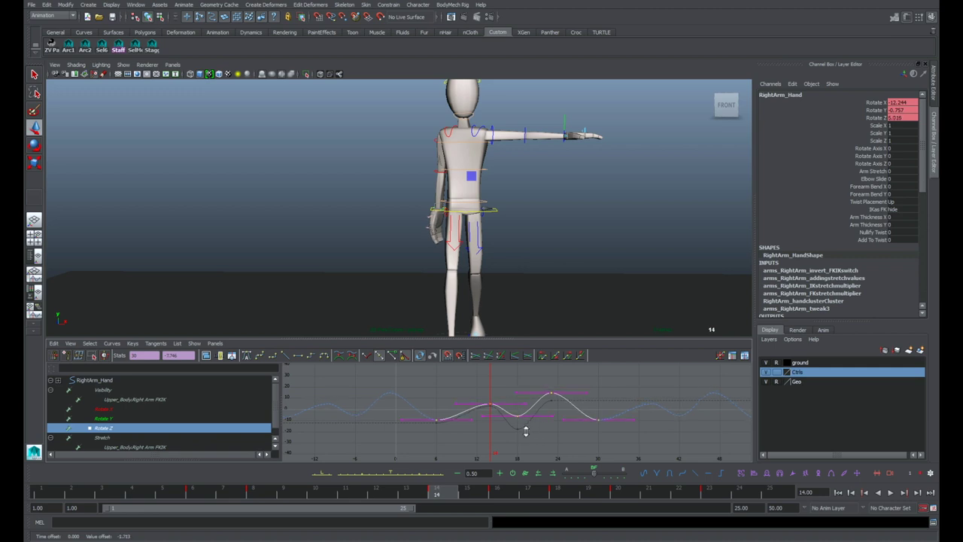
{"action": "left_click", "coordinate": [509, 387]}
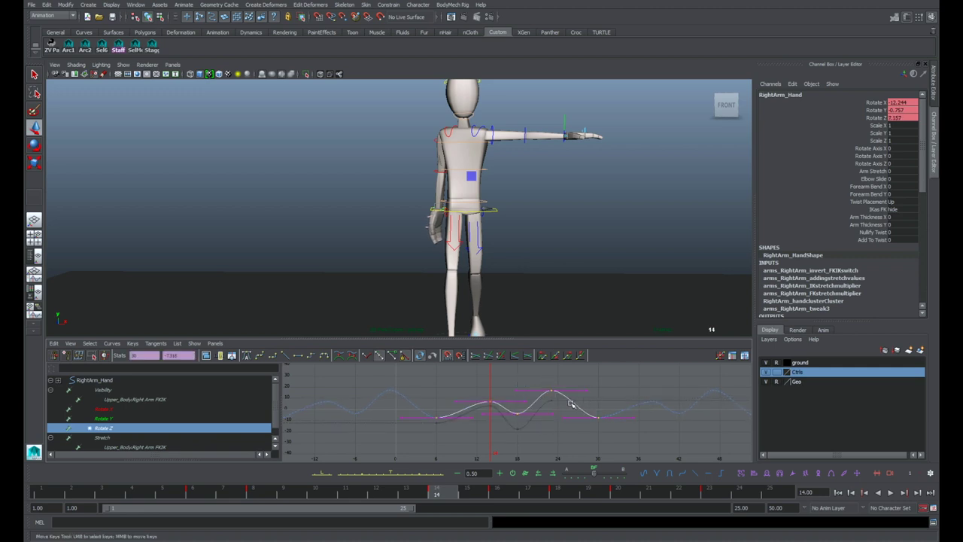
Step: Scale the values of all the hand's Rotate Z keys to half and play the cycle
{"action": "left_click_drag", "start_coordinate": [653, 439], "coordinate": [654, 440]}
{"action": "key", "text": "Return"}
{"action": "key", "text": "f"}
{"action": "right_click_drag", "start_coordinate": [562, 420], "coordinate": [523, 426], "text": "alt"}
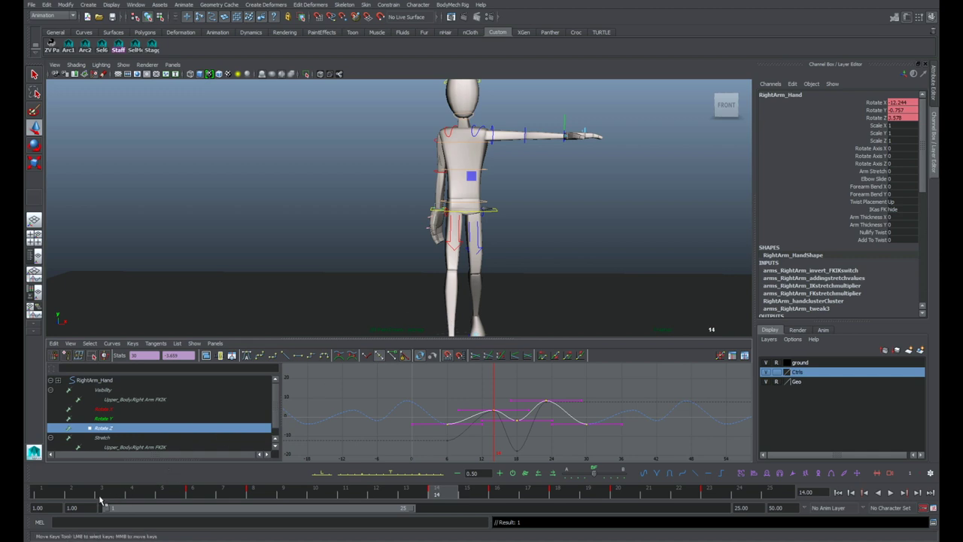
{"action": "key", "text": "alt+v"}
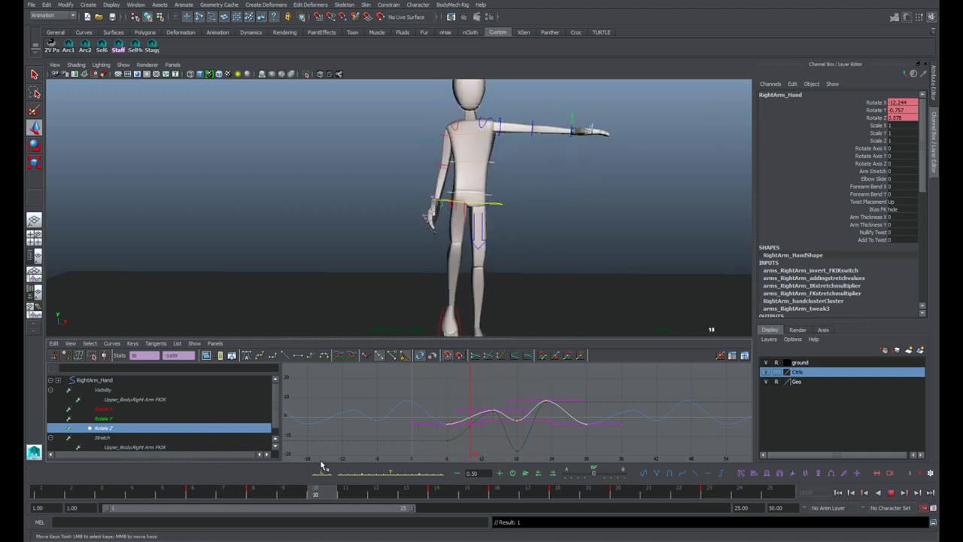
{"action": "key", "text": "alt+v"}
Step: Try rotating the right hand up close at frame 10
{"action": "right_click_drag", "start_coordinate": [437, 202], "coordinate": [519, 221], "text": "alt"}
{"action": "key", "text": "e"}
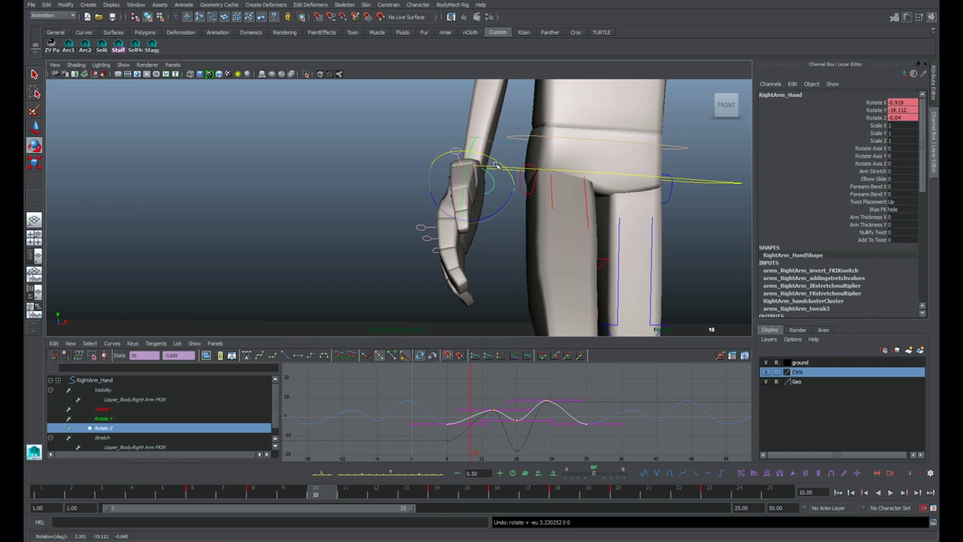
{"action": "scroll", "coordinate": [434, 211], "scroll_direction": "down", "scroll_amount": 6}
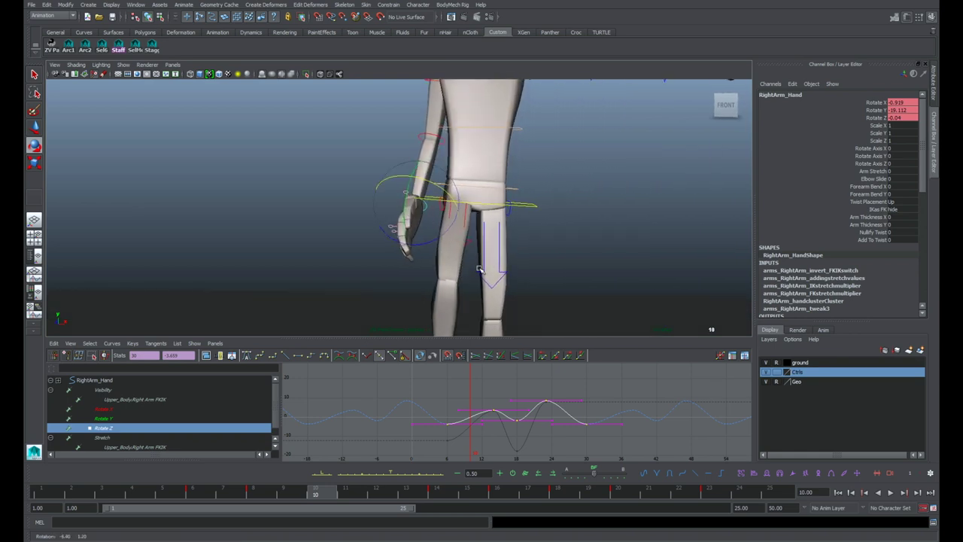
{"action": "scroll", "coordinate": [431, 269], "scroll_direction": "down", "scroll_amount": 3}
{"action": "key", "text": "q"}
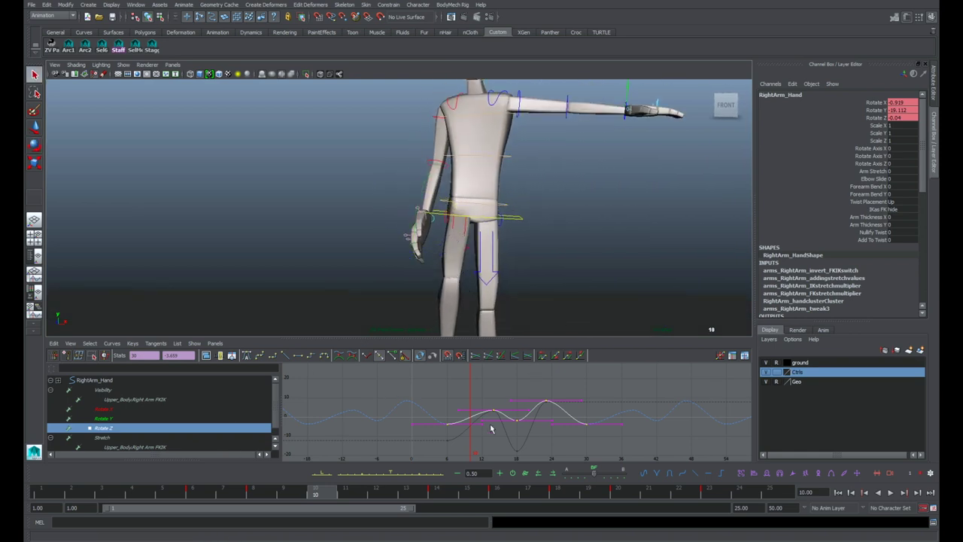
Step: Play the walk cycle and view it from the character's side in the enlarged perspective view
{"action": "key", "text": "alt+v"}
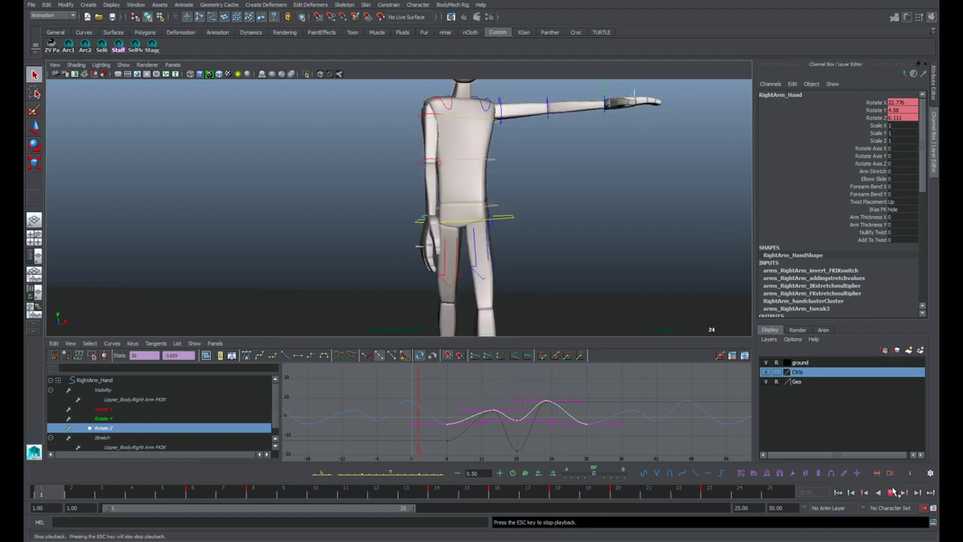
{"action": "left_click_drag", "start_coordinate": [472, 324], "coordinate": [527, 299], "text": "alt"}
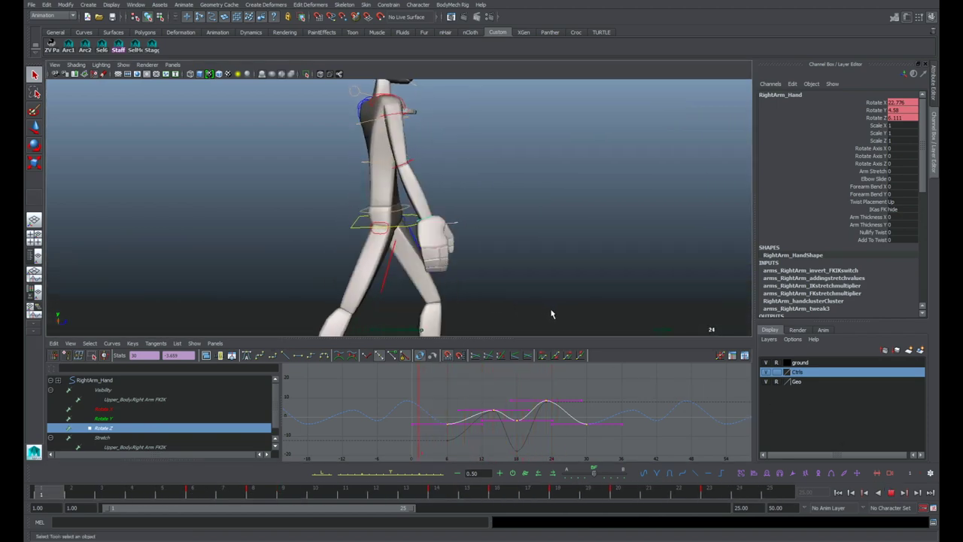
{"action": "key", "text": "space"}
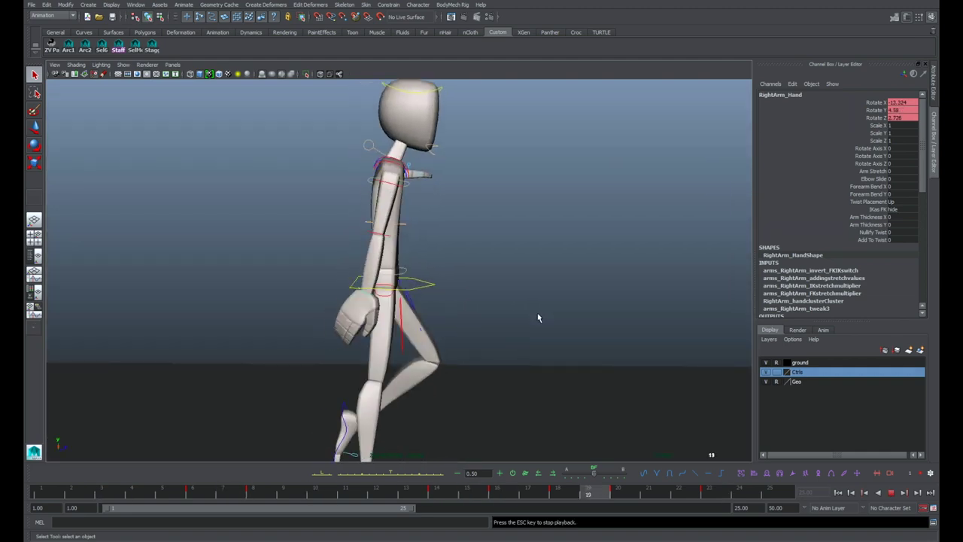
Step: Examine the character's pose and hanging right arm at frame 18 from the front and from the side
{"action": "left_click_drag", "start_coordinate": [539, 317], "coordinate": [486, 332], "text": "alt"}
{"action": "scroll", "coordinate": [486, 329], "scroll_direction": "down", "scroll_amount": 4}
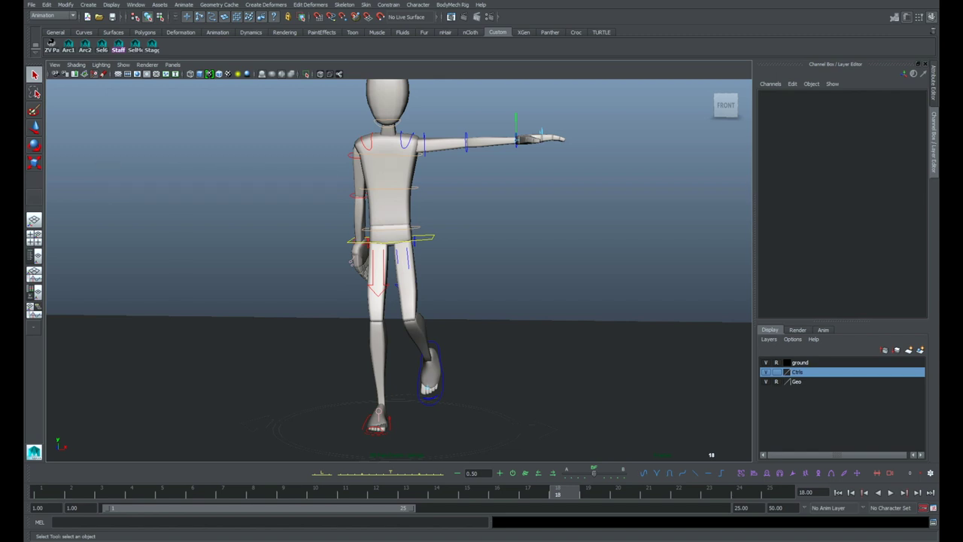
{"action": "left_click_drag", "start_coordinate": [419, 352], "coordinate": [521, 198], "text": "alt"}
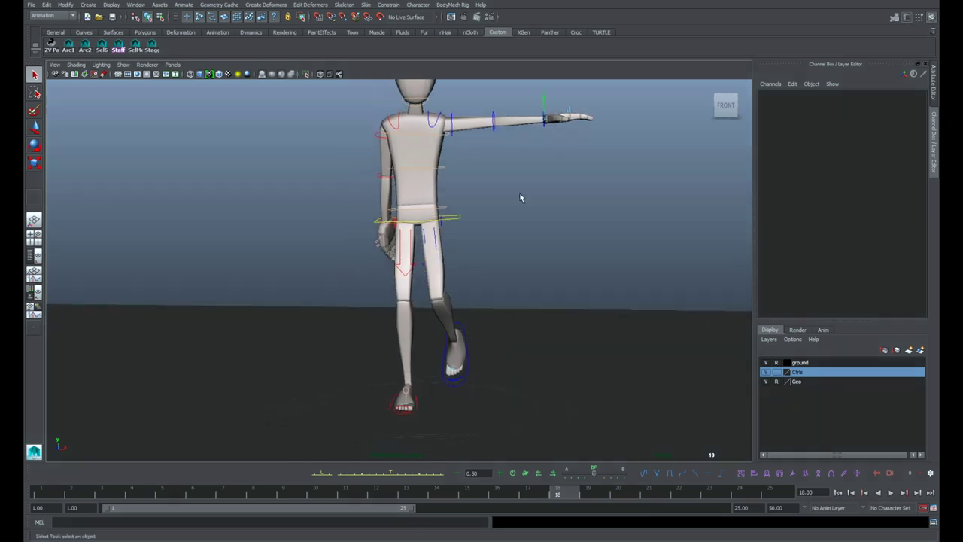
{"action": "left_click", "coordinate": [457, 325]}
{"action": "key", "text": "w"}
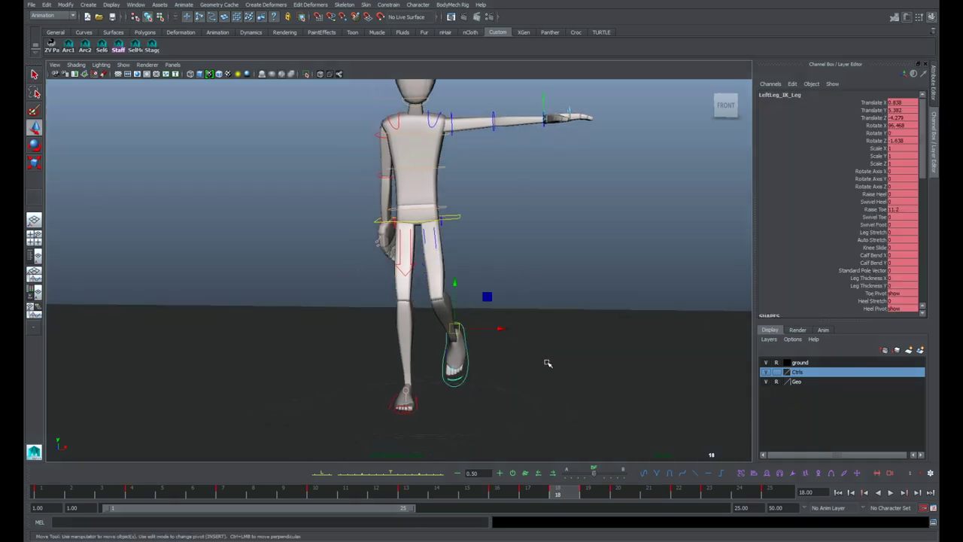
{"action": "left_click", "coordinate": [561, 324]}
{"action": "key", "text": "q"}
{"action": "right_click_drag", "start_coordinate": [576, 332], "coordinate": [552, 358], "text": "alt"}
{"action": "middle_click_drag", "start_coordinate": [552, 357], "coordinate": [586, 413], "text": "alt"}
{"action": "right_click_drag", "start_coordinate": [670, 382], "coordinate": [651, 371], "text": "alt"}
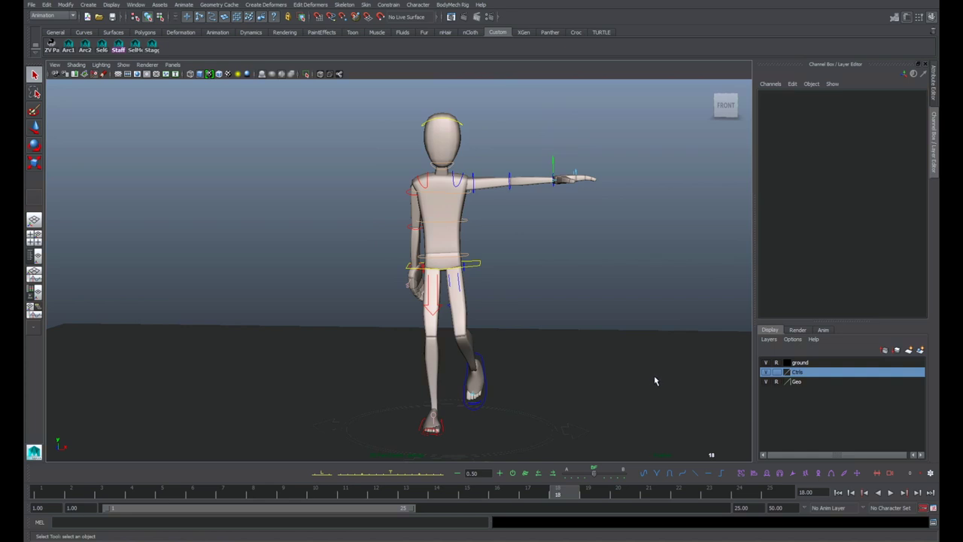
{"action": "left_click_drag", "start_coordinate": [655, 383], "coordinate": [594, 387], "text": "alt"}
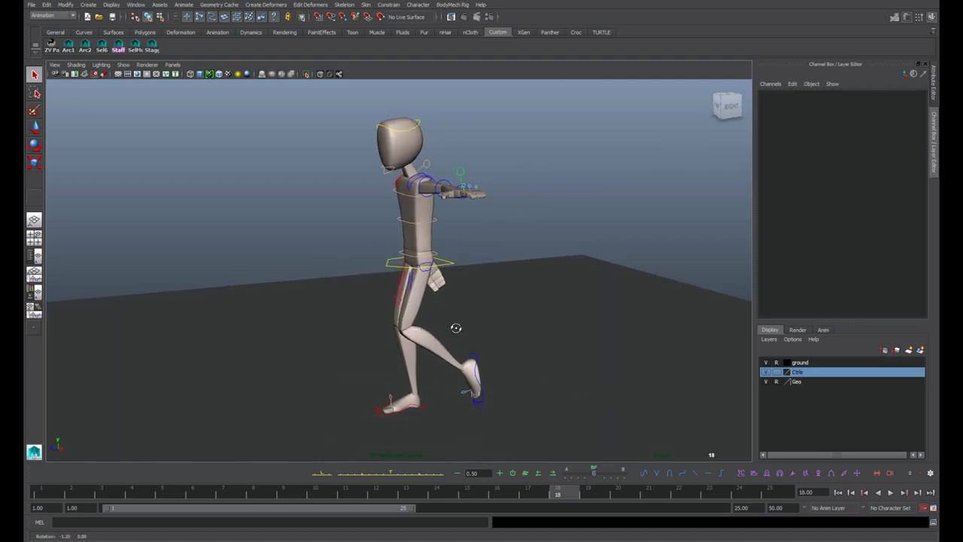
{"action": "left_click_drag", "start_coordinate": [425, 328], "coordinate": [459, 322], "text": "alt"}
{"action": "left_click_drag", "start_coordinate": [505, 386], "coordinate": [482, 341], "text": "alt"}
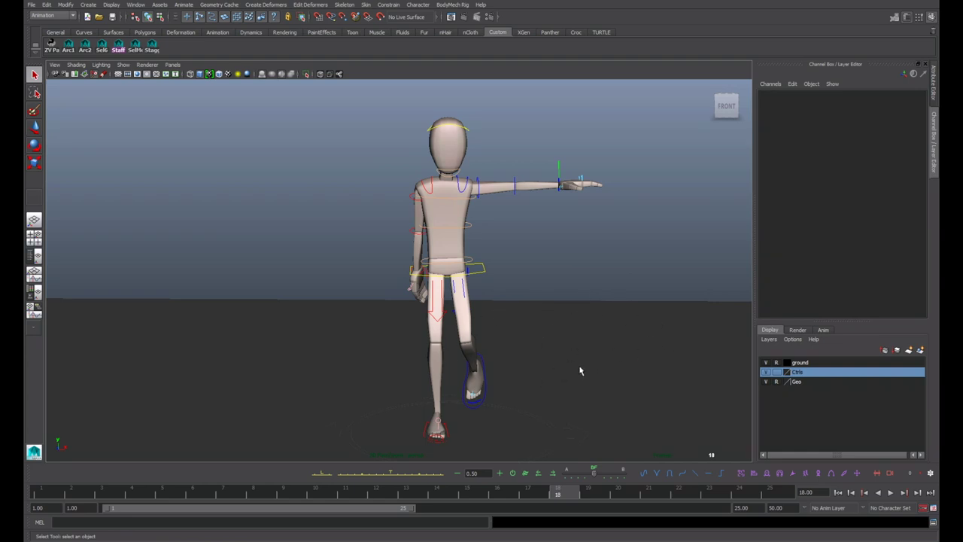
{"action": "scroll", "coordinate": [493, 308], "scroll_direction": "up", "scroll_amount": 2}
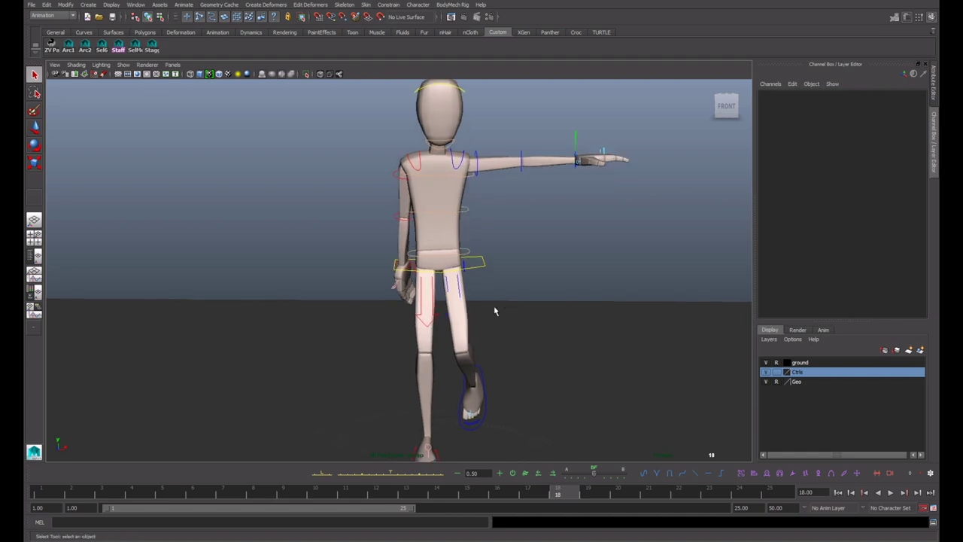
{"action": "left_click", "coordinate": [392, 183]}
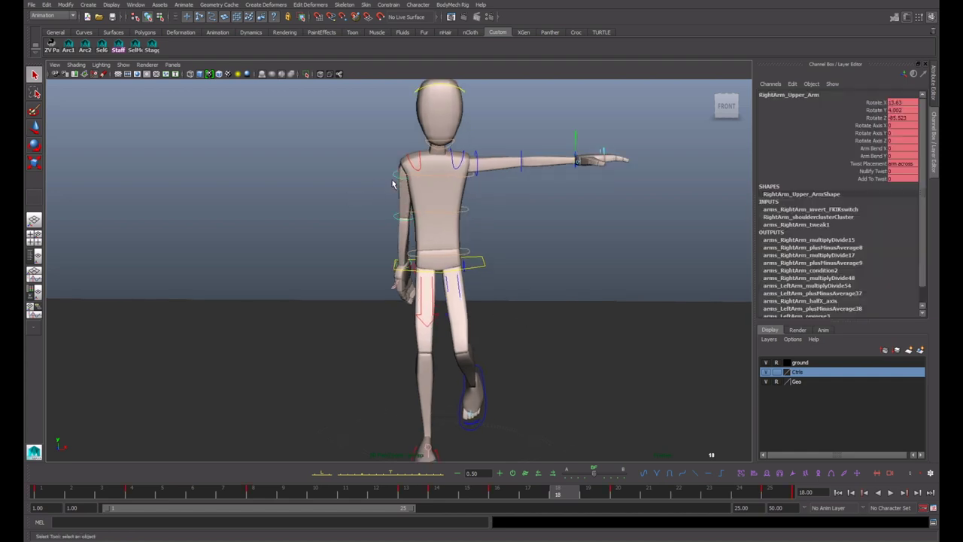
{"action": "scroll", "coordinate": [508, 316], "scroll_direction": "down", "scroll_amount": 3}
{"action": "left_click", "coordinate": [525, 319]}
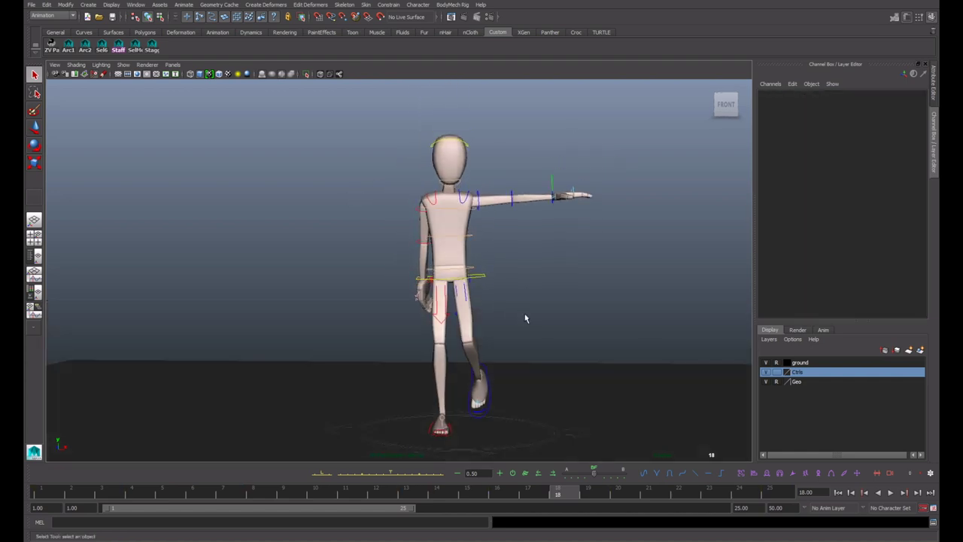
Step: Play the walk cycle and check the right arm's swing from the front and from the side
{"action": "left_click", "coordinate": [894, 493]}
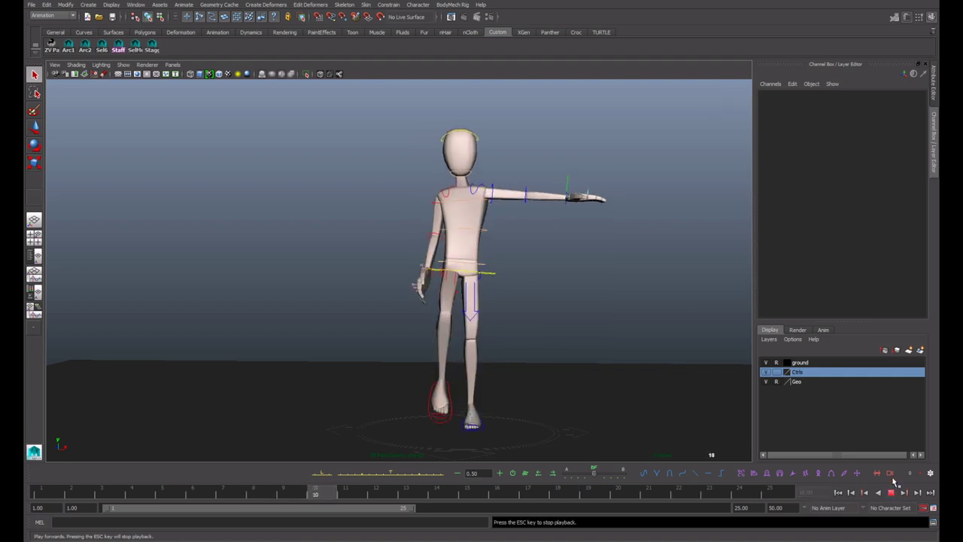
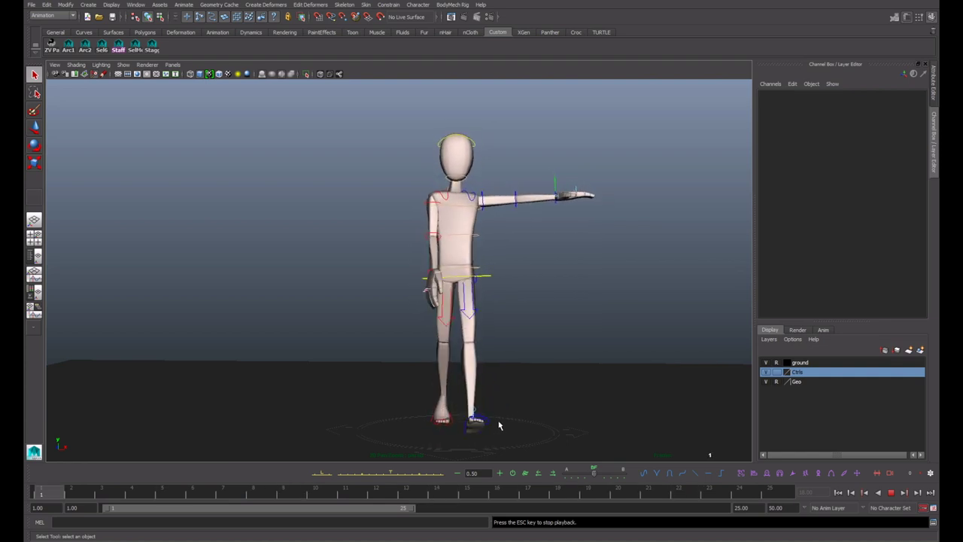
{"action": "left_click_drag", "start_coordinate": [591, 387], "coordinate": [437, 426], "text": "alt"}
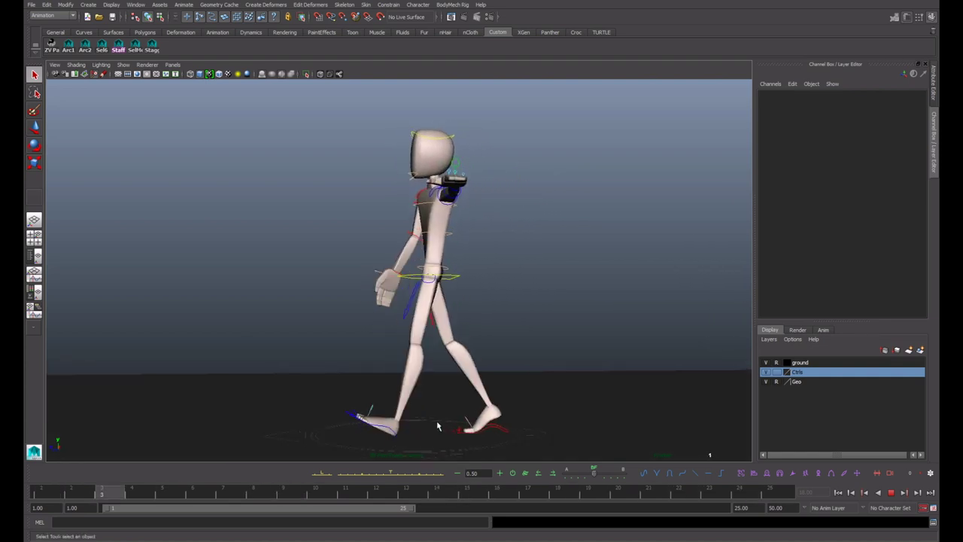
{"action": "left_click", "coordinate": [892, 493]}
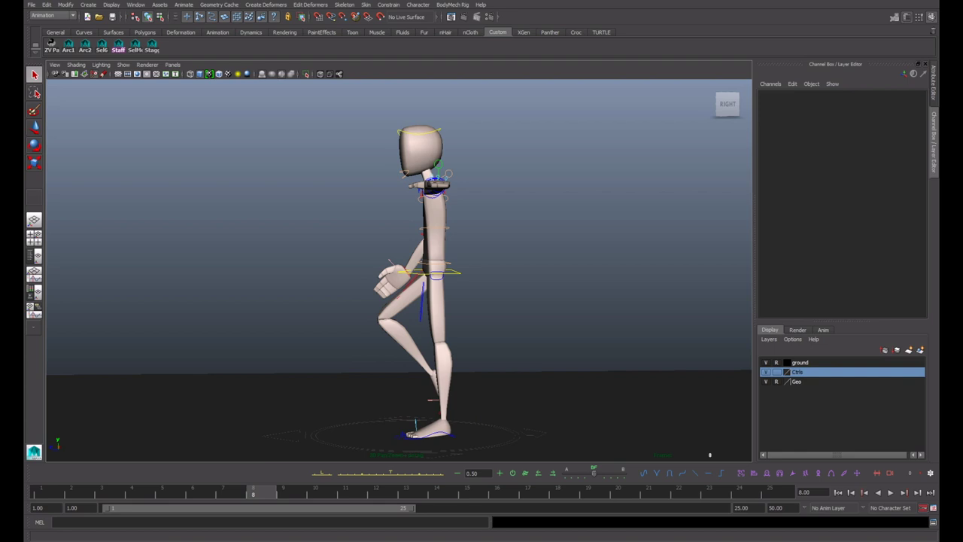
Step: Select the right upper arm control from the front and show only its Rotate Z curve, framed in the graph
{"action": "left_click_drag", "start_coordinate": [420, 317], "coordinate": [511, 307], "text": "alt"}
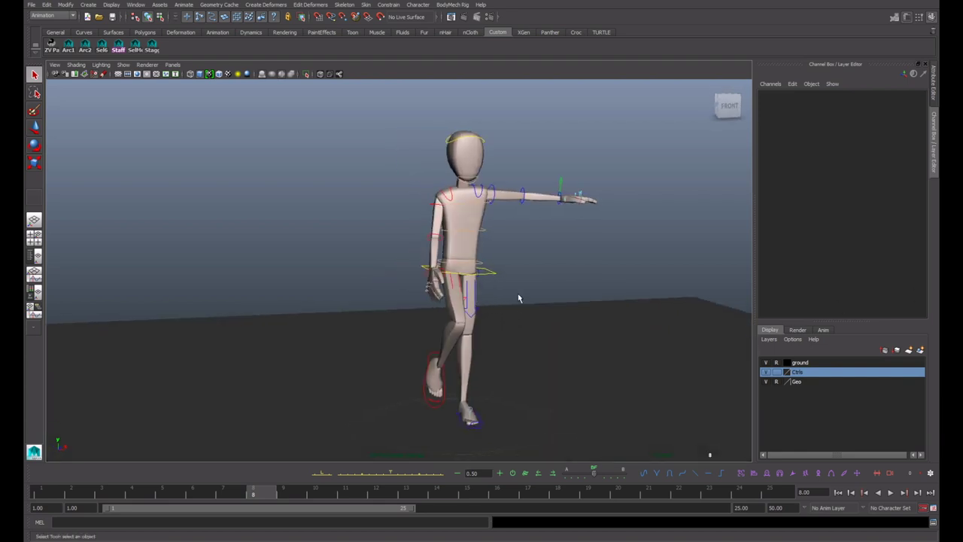
{"action": "scroll", "coordinate": [519, 297], "scroll_direction": "up", "scroll_amount": 3}
{"action": "left_click", "coordinate": [406, 191]}
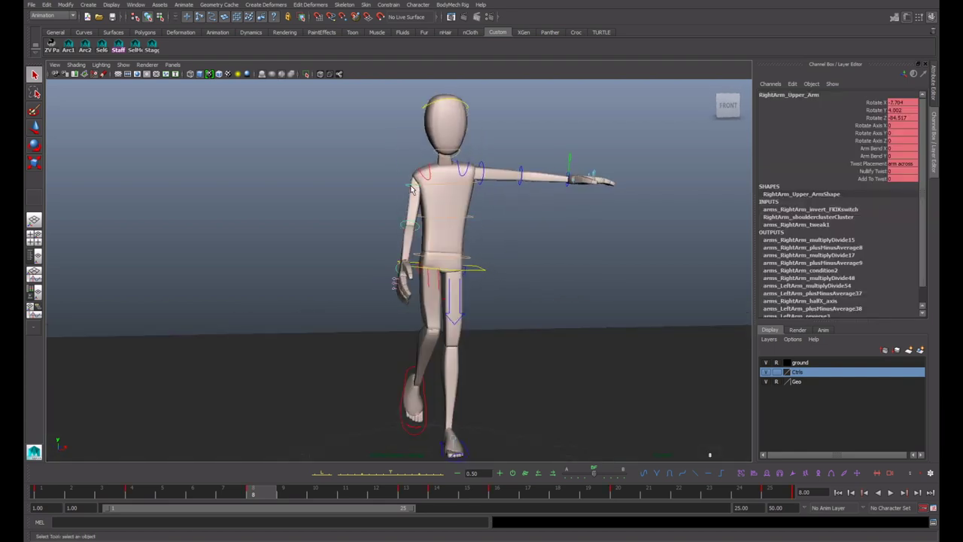
{"action": "key", "text": "space"}
{"action": "left_click", "coordinate": [152, 336]}
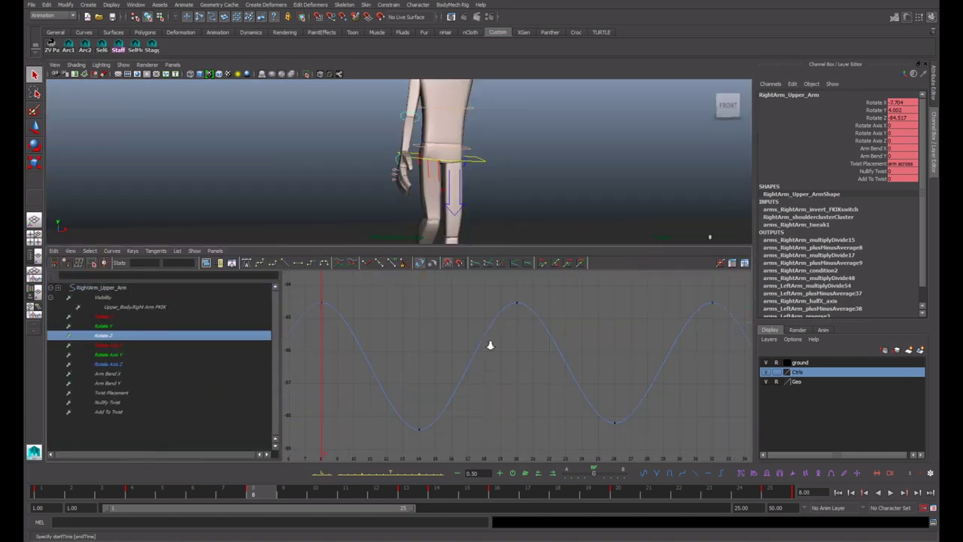
{"action": "key", "text": "f"}
Step: Lower the right upper arm's Rotate Z keys at frames 8 and 32 together to -86.258 and play the cycle
{"action": "left_click", "coordinate": [615, 309]}
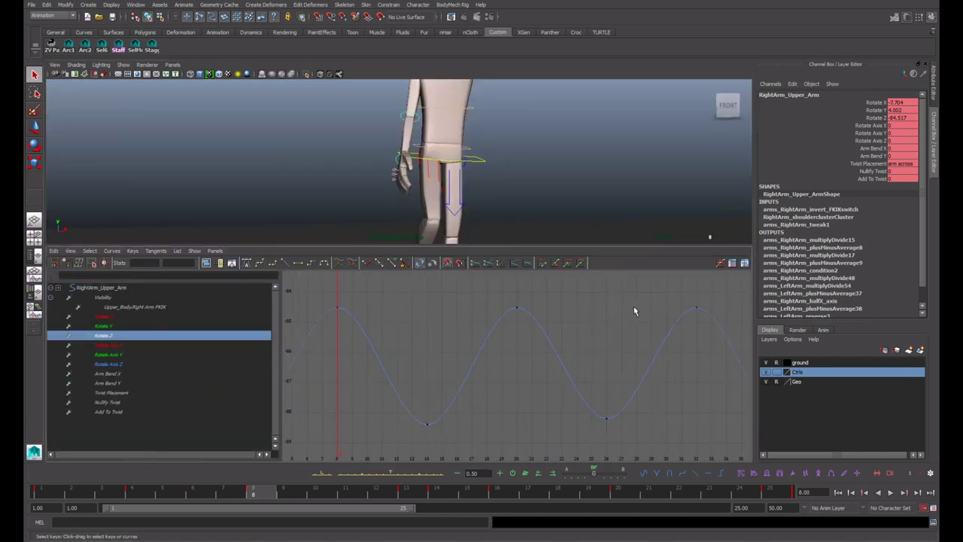
{"action": "left_click", "coordinate": [694, 308]}
{"action": "key", "text": "w"}
{"action": "right_click_drag", "start_coordinate": [474, 219], "coordinate": [456, 274], "text": "alt"}
{"action": "key", "text": "alt+v"}
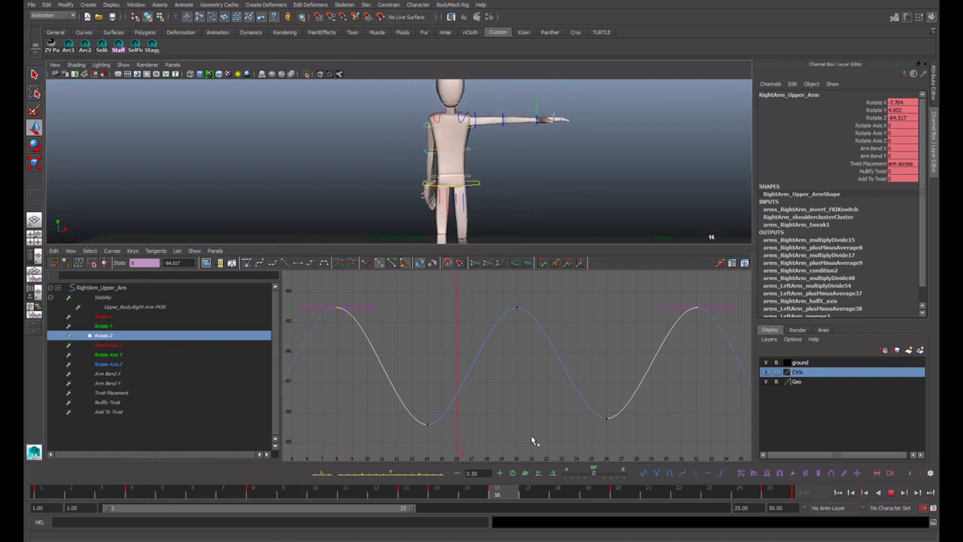
{"action": "left_click", "coordinate": [255, 494]}
{"action": "middle_click_drag", "start_coordinate": [444, 381], "coordinate": [444, 444], "text": "shift"}
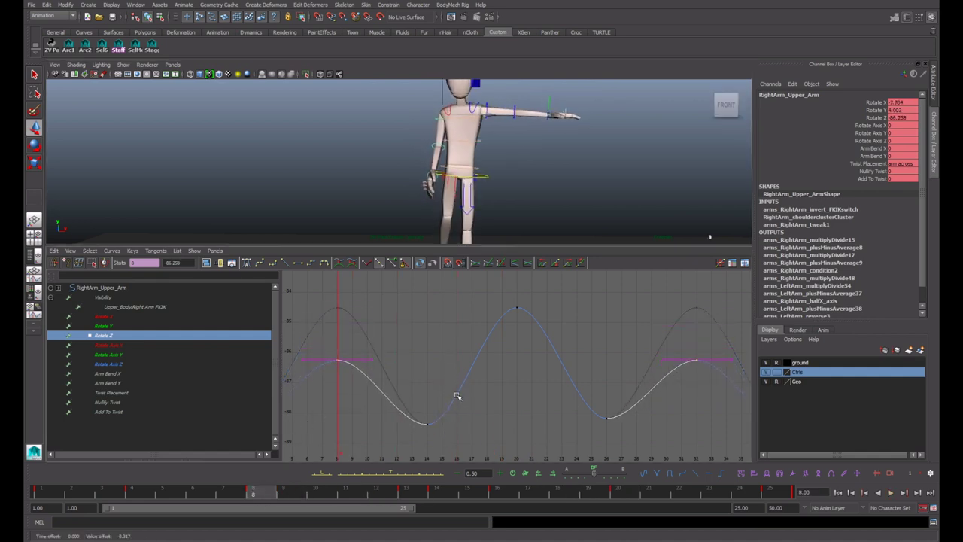
{"action": "left_click", "coordinate": [890, 492]}
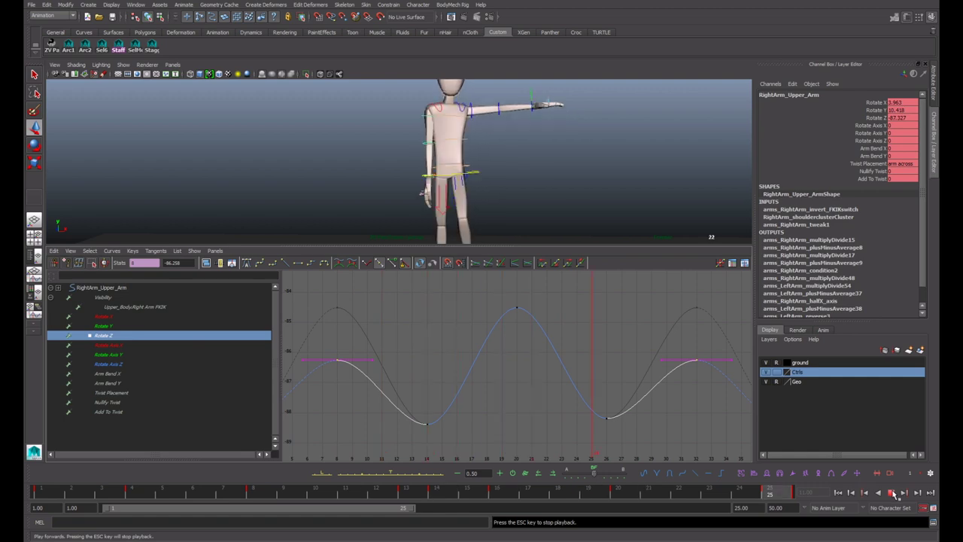
{"action": "left_click", "coordinate": [892, 492]}
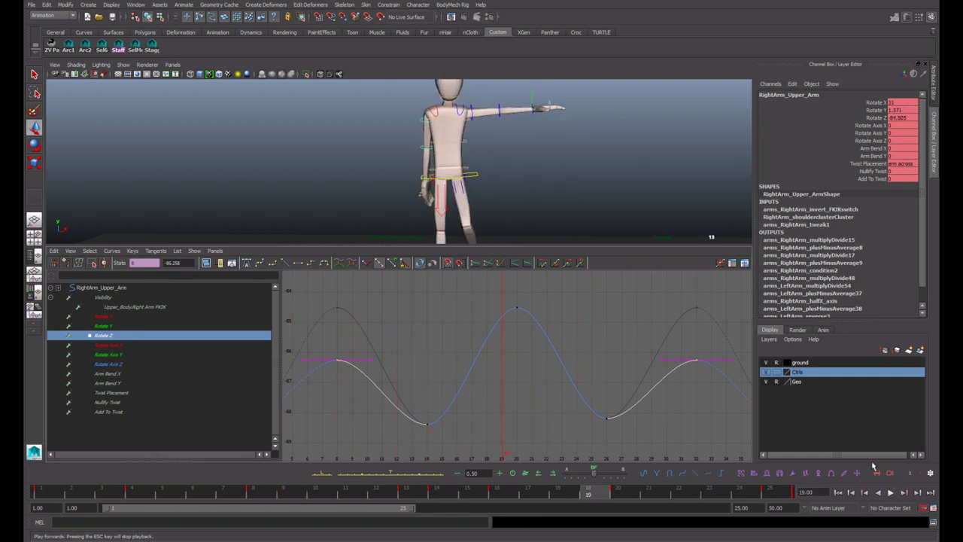
Step: Scale the values of all the right hand's Rotate X keys to half
{"action": "left_click", "coordinate": [433, 189]}
{"action": "scroll", "coordinate": [432, 188], "scroll_direction": "up", "scroll_amount": 5}
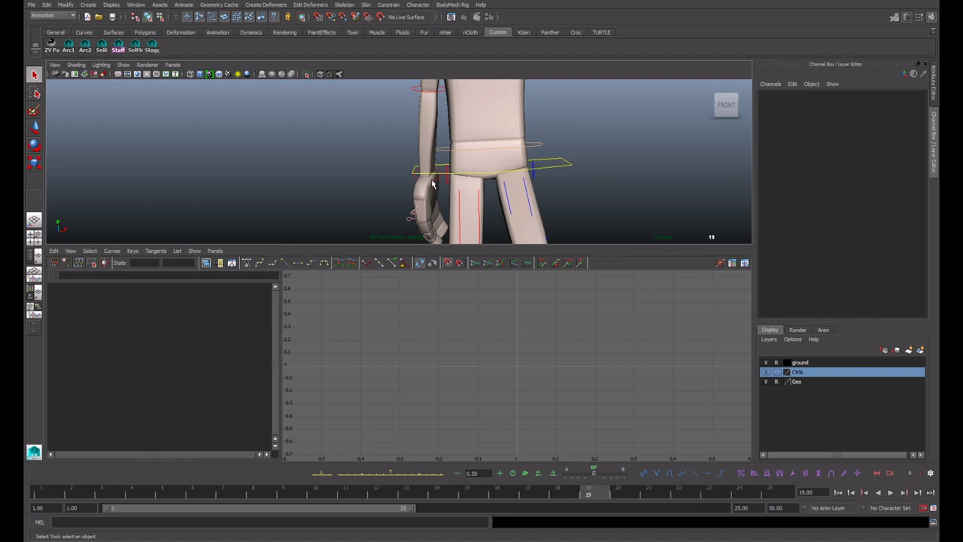
{"action": "left_click", "coordinate": [433, 184]}
{"action": "left_click", "coordinate": [121, 317]}
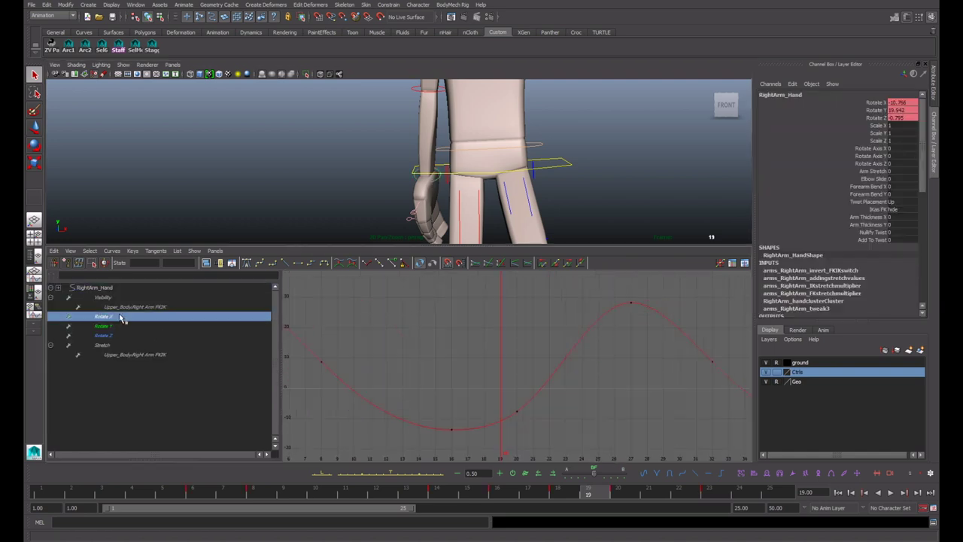
{"action": "left_click_drag", "start_coordinate": [736, 430], "coordinate": [738, 432]}
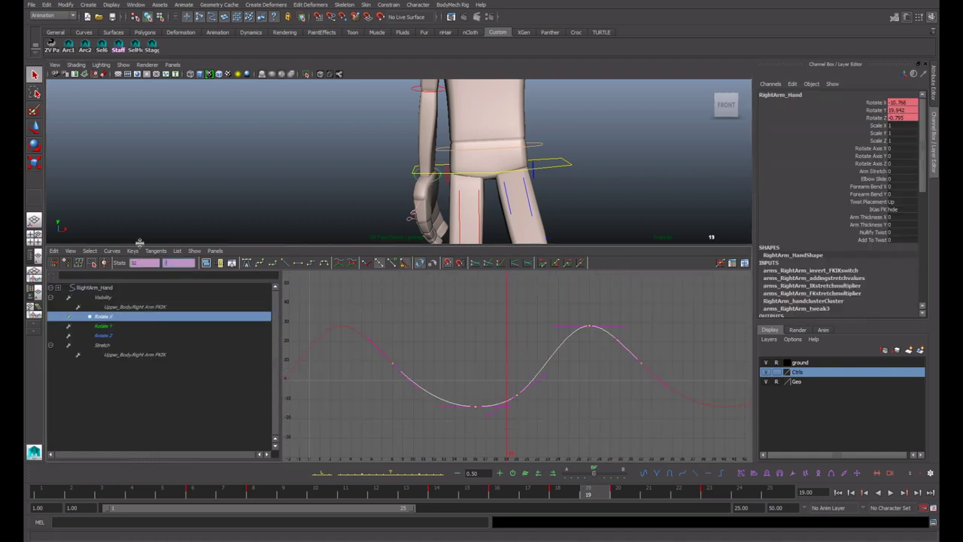
{"action": "key", "text": "Return"}
Step: Adjust the tangent of the hand's Rotate X key at frame 8 and play the cycle in the enlarged view
{"action": "left_click", "coordinate": [392, 369]}
{"action": "key", "text": "w"}
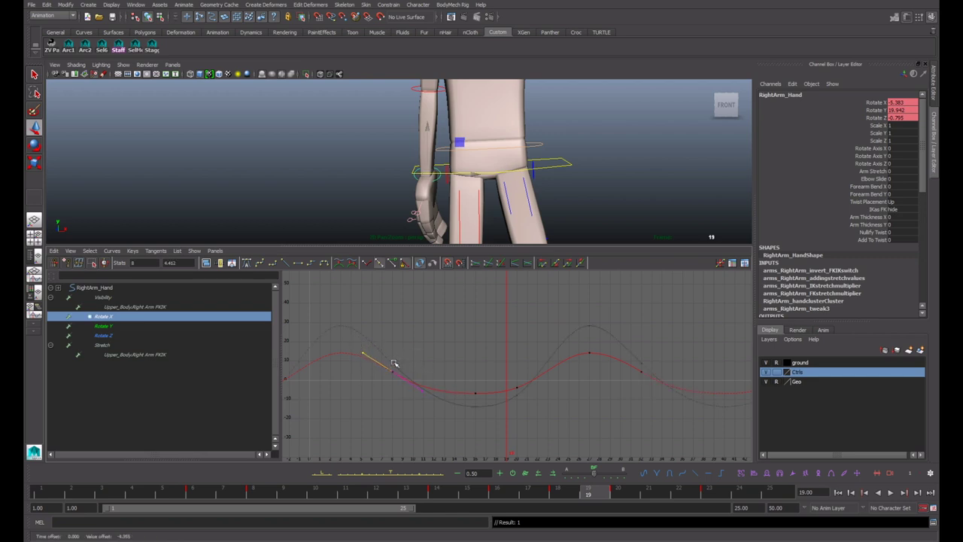
{"action": "key", "text": "space"}
{"action": "left_click", "coordinate": [891, 492]}
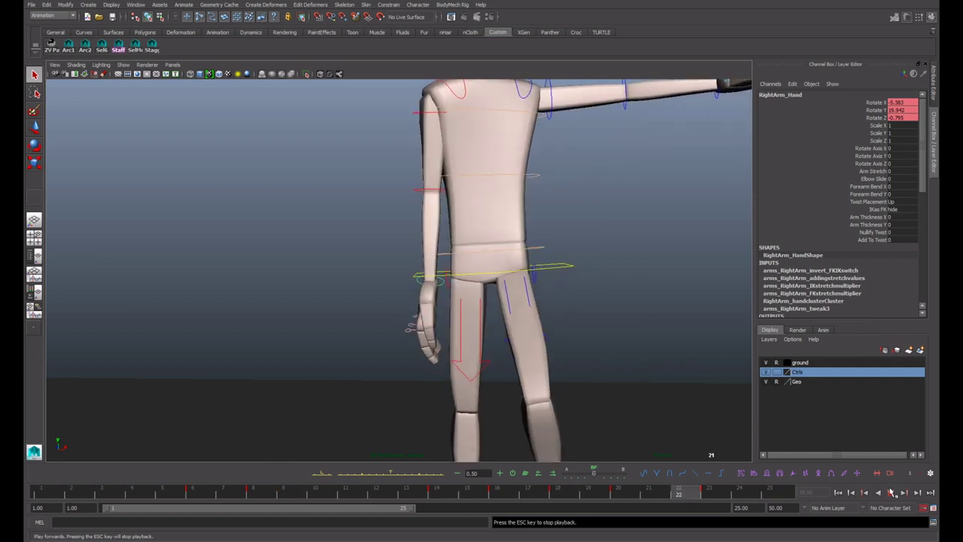
{"action": "left_click", "coordinate": [891, 492]}
Step: Raise the hand's Rotate X key at frame 27 to 16.787 and play the cycle from the front
{"action": "key", "text": "space"}
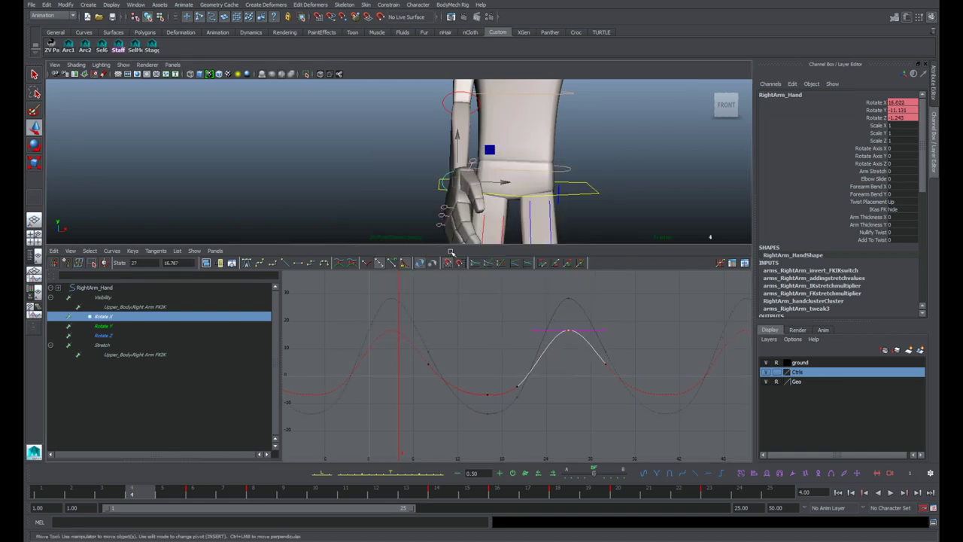
{"action": "key", "text": "space"}
{"action": "key", "text": "alt+v"}
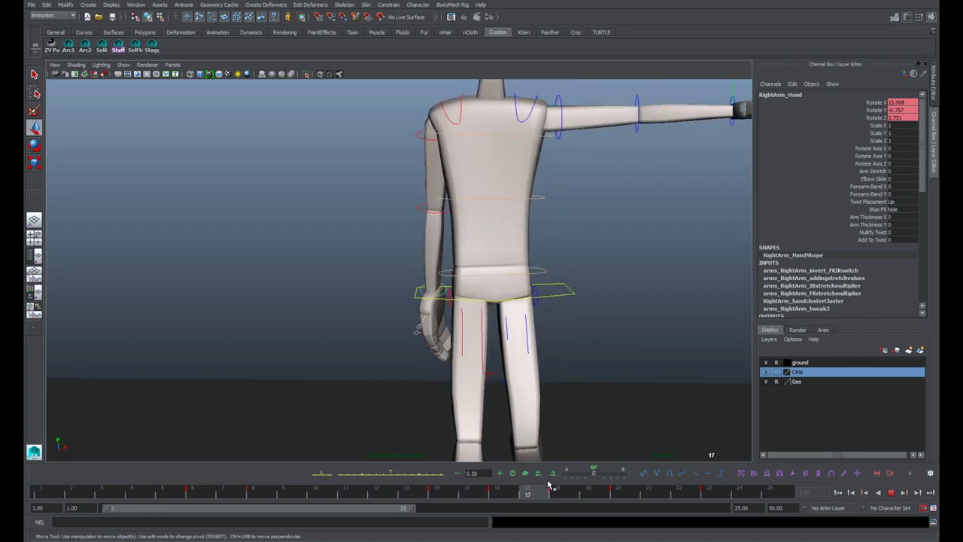
{"action": "key", "text": "alt+v"}
{"action": "left_click", "coordinate": [891, 493]}
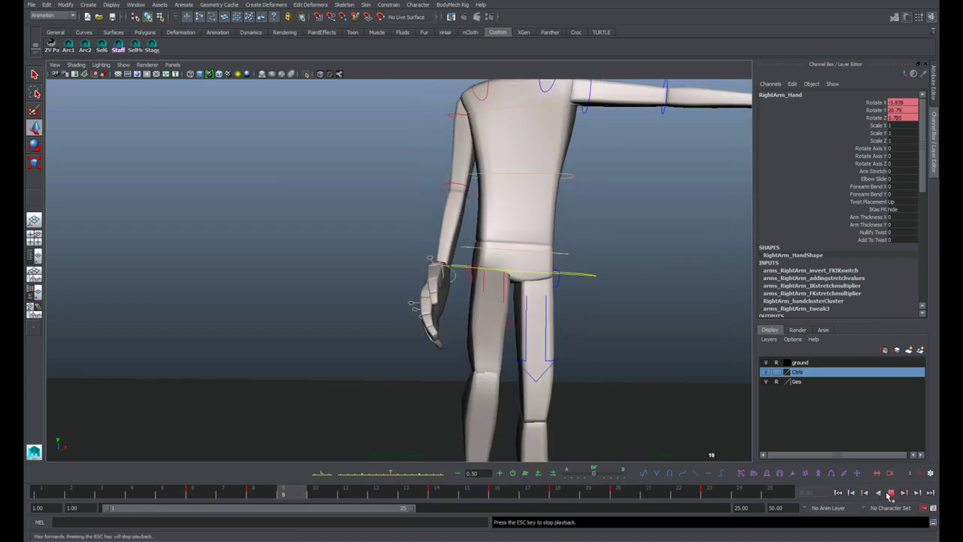
{"action": "right_click_drag", "start_coordinate": [667, 375], "coordinate": [611, 367], "text": "alt"}
{"action": "middle_click_drag", "start_coordinate": [611, 368], "coordinate": [527, 332], "text": "alt"}
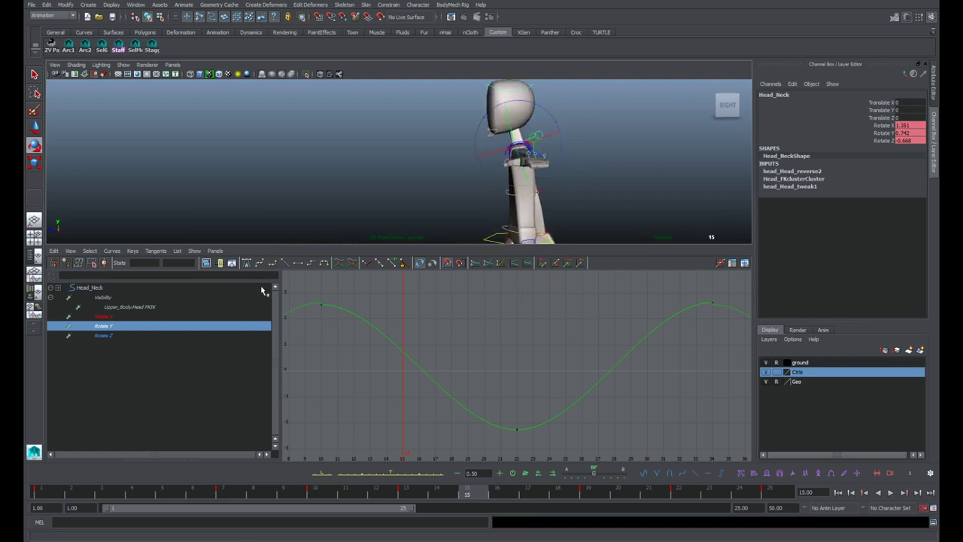
Step: Deselect the neck control and play the walk cycle from the side in the enlarged view
{"action": "left_click", "coordinate": [630, 264]}
{"action": "key", "text": "space"}
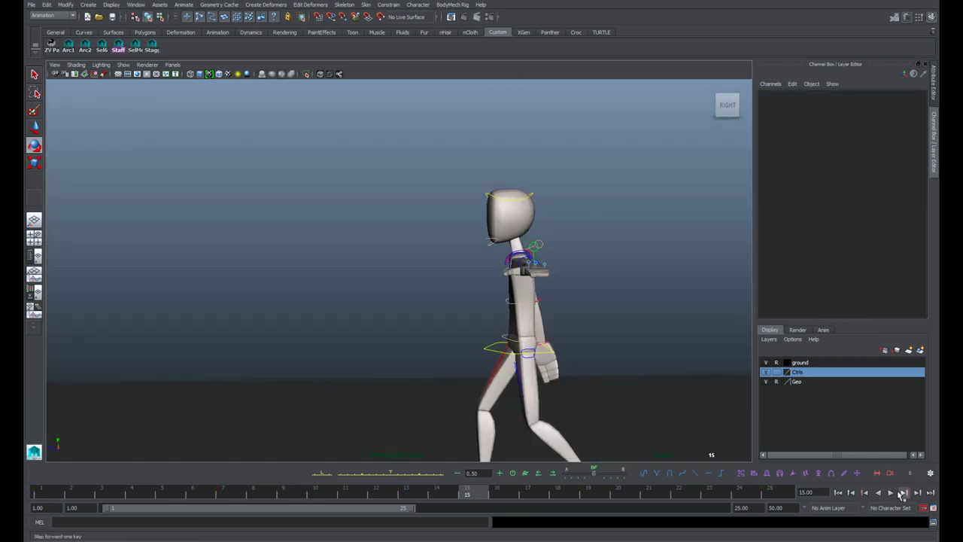
{"action": "left_click", "coordinate": [891, 493]}
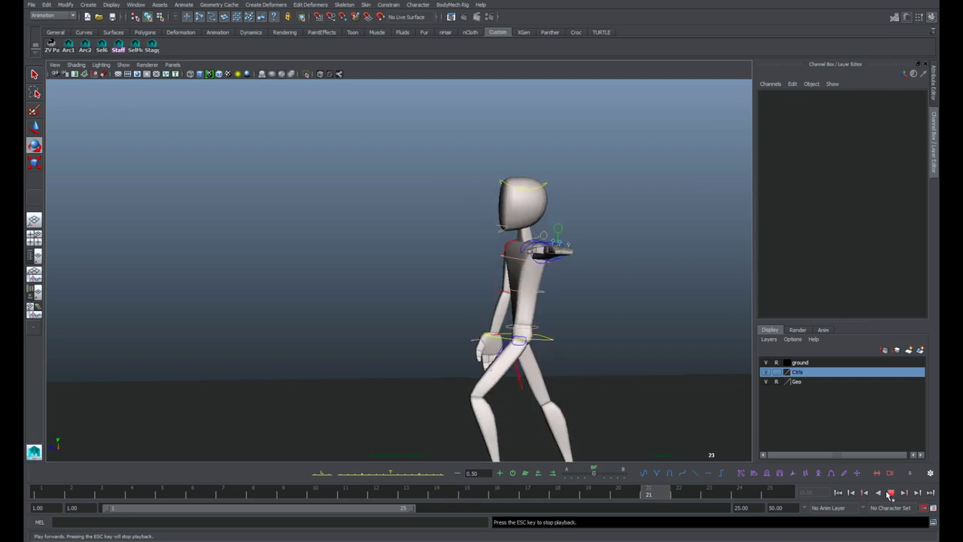
{"action": "key", "text": "Escape"}
Step: Stop playback, select the neck and head controls and isolate their Rotate Z curves
{"action": "key", "text": "space"}
{"action": "key", "text": "q"}
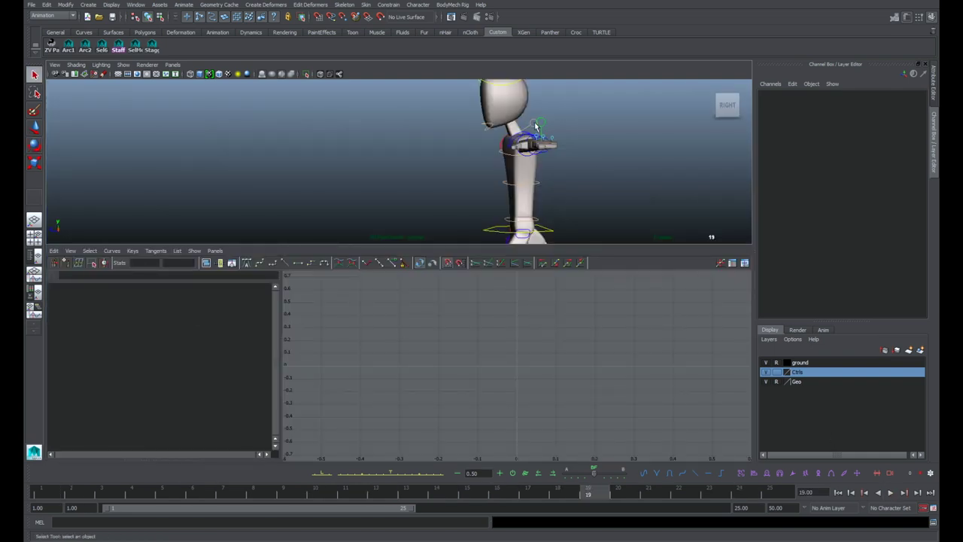
{"action": "left_click", "coordinate": [528, 125]}
{"action": "left_click", "coordinate": [504, 82], "text": "shift"}
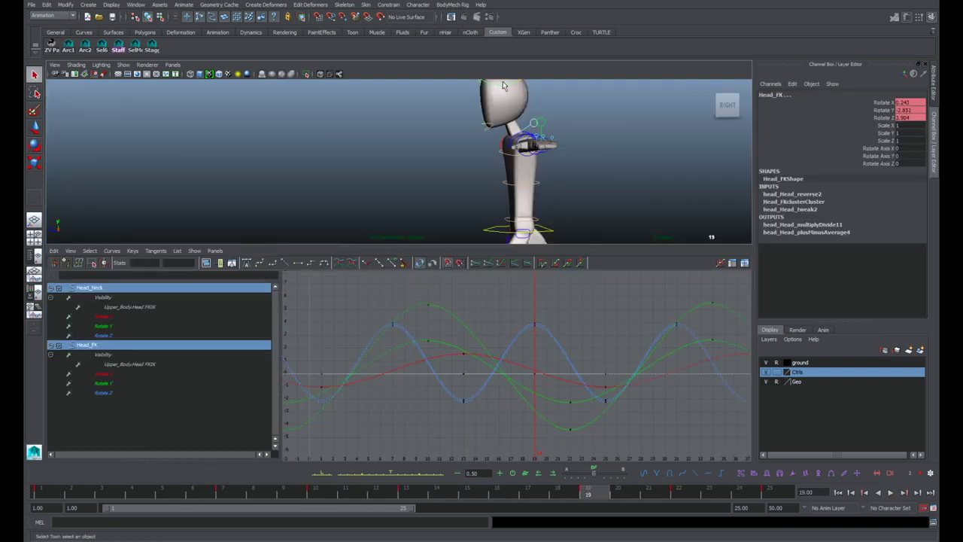
{"action": "left_click", "coordinate": [128, 335]}
{"action": "left_click", "coordinate": [104, 392], "text": "ctrl"}
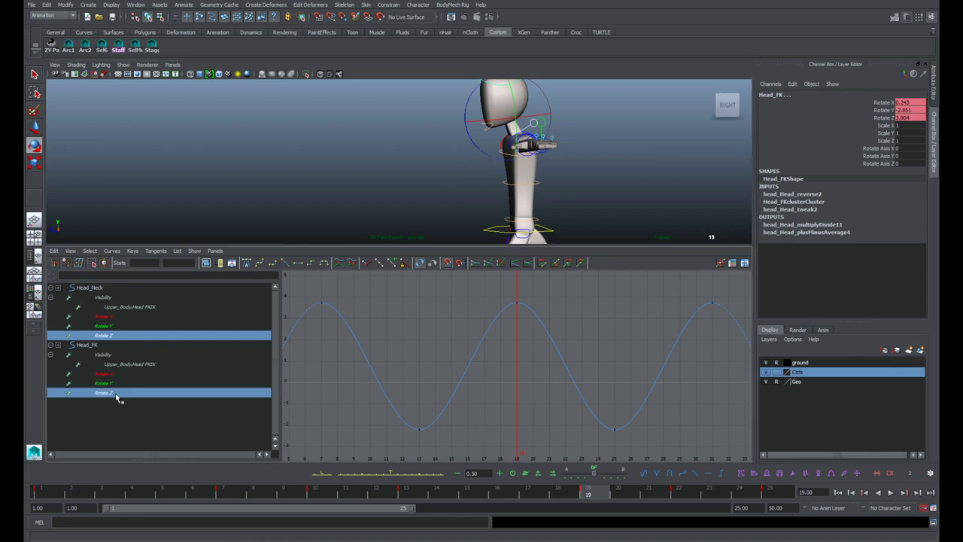
Step: Lower the peak Rotate Z keys of the neck and head by 1.764 and play the walk cycle
{"action": "key", "text": "space"}
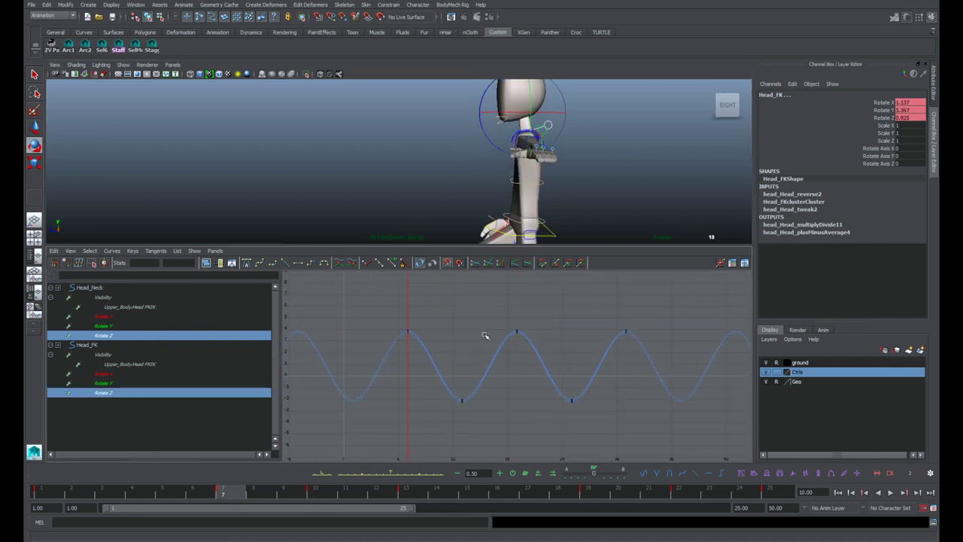
{"action": "left_click_drag", "start_coordinate": [664, 354], "coordinate": [662, 352]}
{"action": "middle_click_drag", "start_coordinate": [542, 319], "coordinate": [550, 355], "text": "shift"}
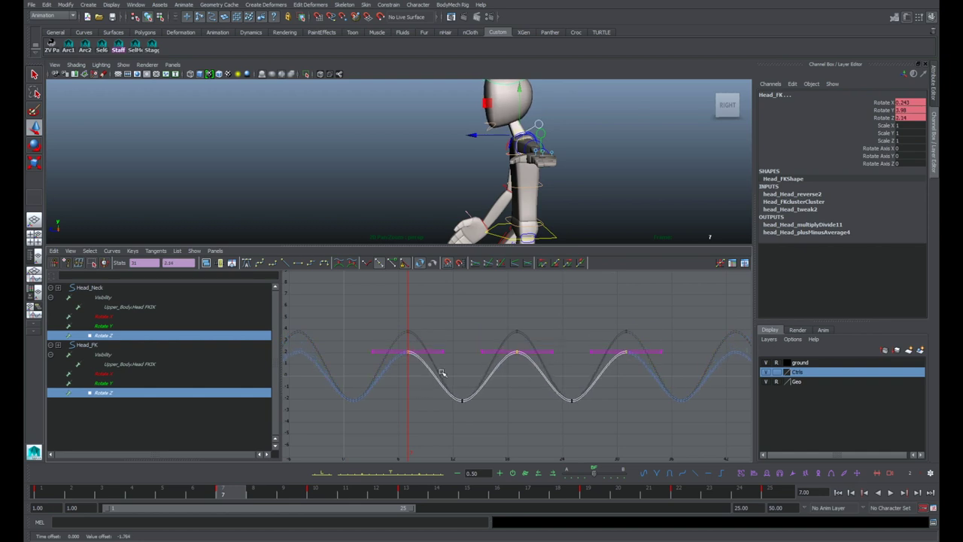
{"action": "key", "text": "space"}
{"action": "left_click", "coordinate": [890, 492]}
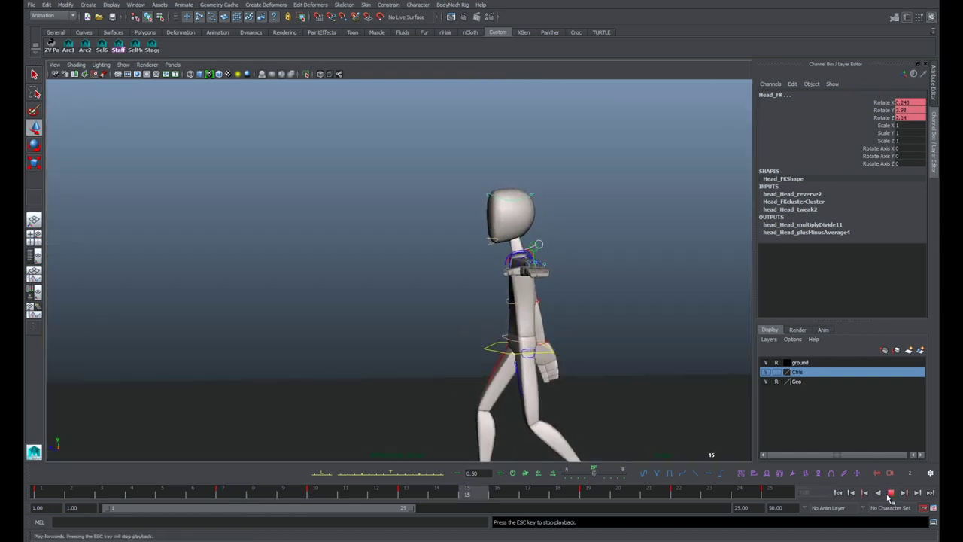
{"action": "key", "text": "Escape"}
Step: Try raising the lowest Rotate Z keys of the neck and head slightly
{"action": "key", "text": "space"}
{"action": "left_click_drag", "start_coordinate": [439, 381], "coordinate": [596, 422]}
{"action": "middle_click_drag", "start_coordinate": [547, 412], "coordinate": [549, 402], "text": "shift"}
{"action": "left_click", "coordinate": [426, 355]}
{"action": "left_click_drag", "start_coordinate": [425, 356], "coordinate": [391, 331]}
{"action": "left_click", "coordinate": [383, 325]}
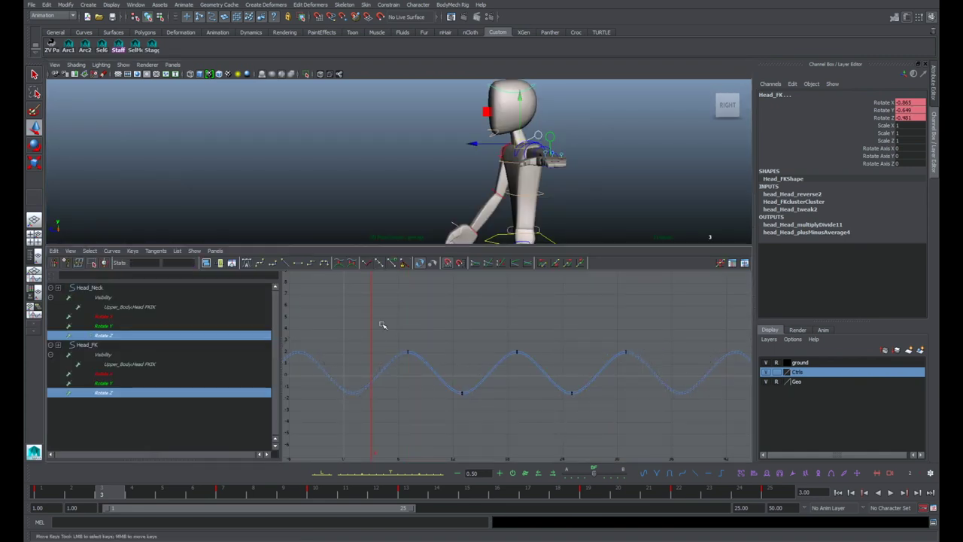
{"action": "key", "text": "ctrl+z"}
{"action": "key", "text": "ctrl+z"}
{"action": "key", "text": "ctrl+z"}
Step: Play the walk cycle from the side in the enlarged view to check the head's nod
{"action": "key", "text": "space"}
{"action": "left_click", "coordinate": [891, 493]}
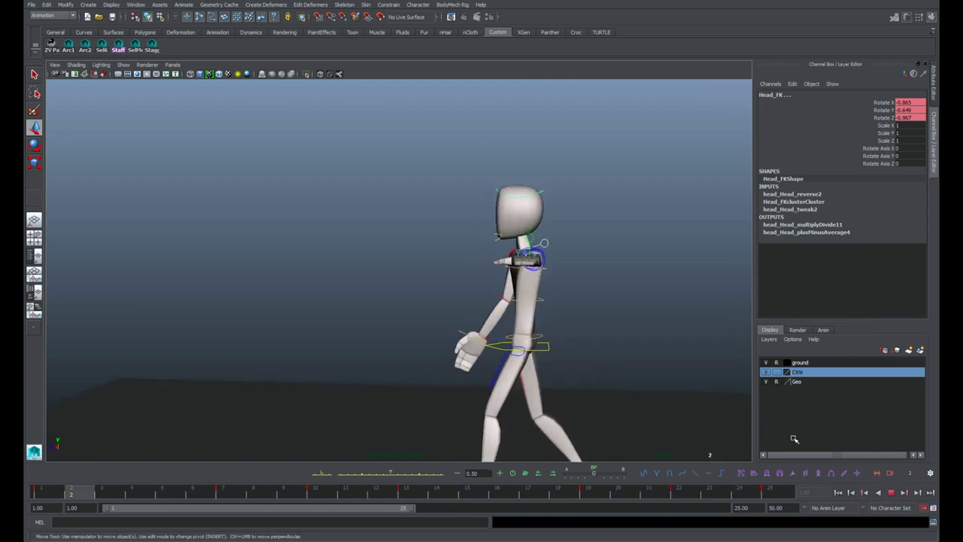
{"action": "left_click", "coordinate": [891, 493]}
{"action": "key", "text": "space"}
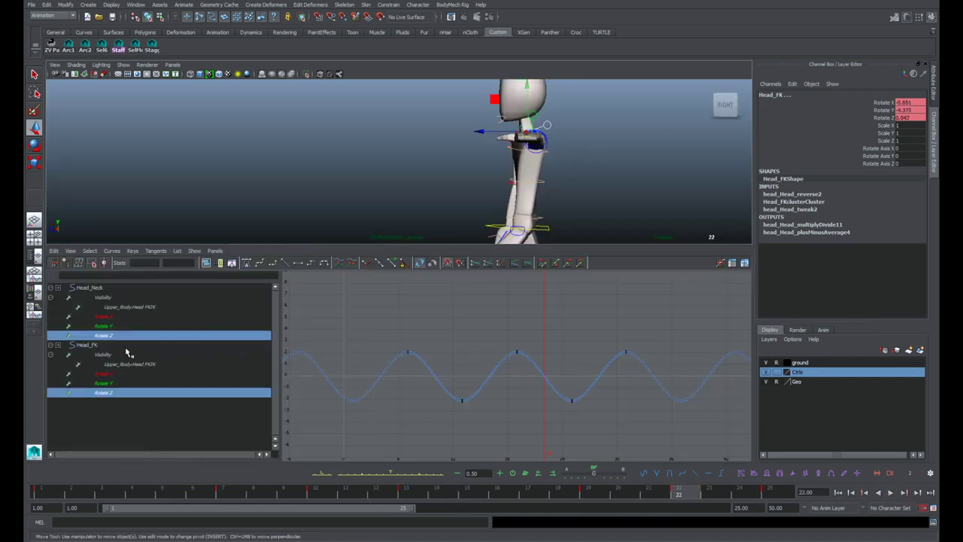
Step: Scale the values of all the neck's Rotate Z keys to half and play the walk cycle
{"action": "left_click", "coordinate": [131, 335]}
{"action": "right_click_drag", "start_coordinate": [551, 323], "coordinate": [486, 319], "text": "alt"}
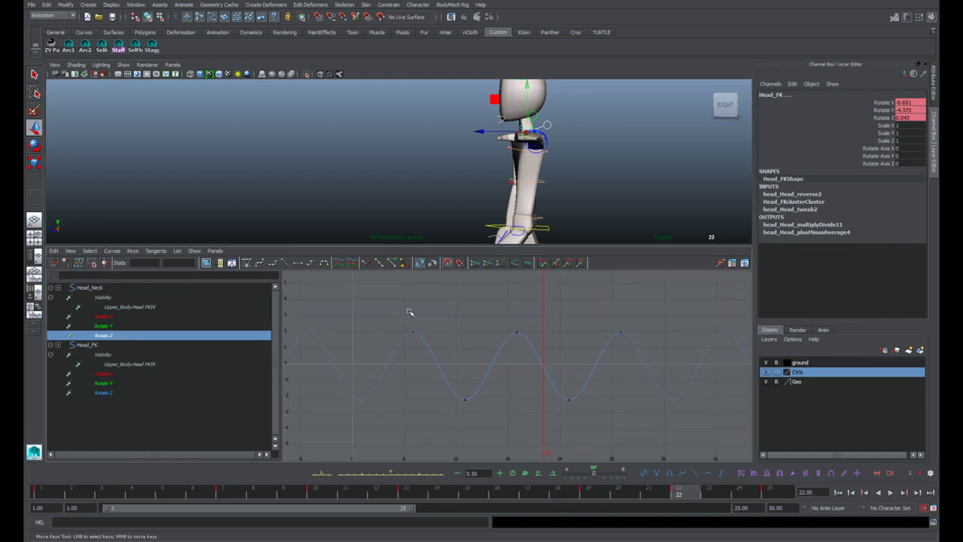
{"action": "left_click_drag", "start_coordinate": [409, 310], "coordinate": [640, 413]}
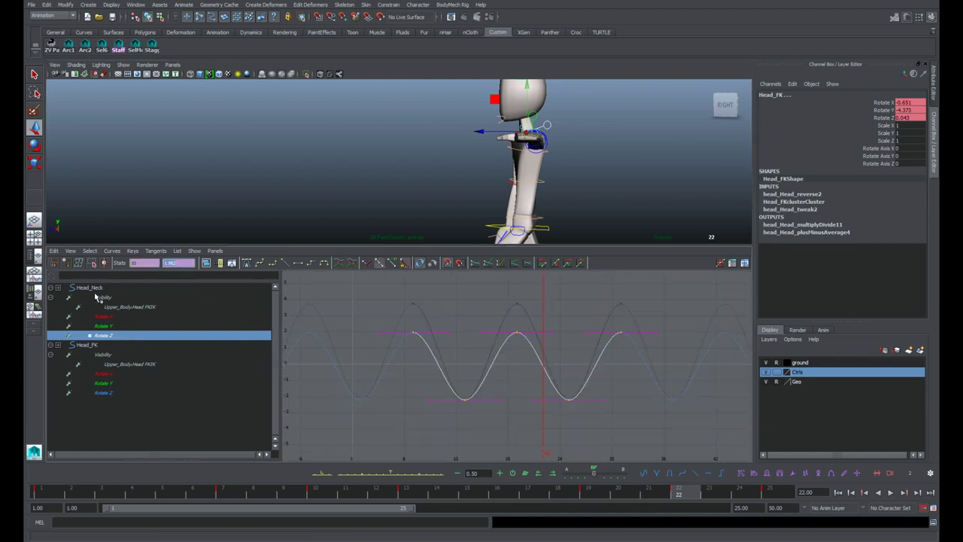
{"action": "key", "text": "Return"}
{"action": "left_click", "coordinate": [452, 324]}
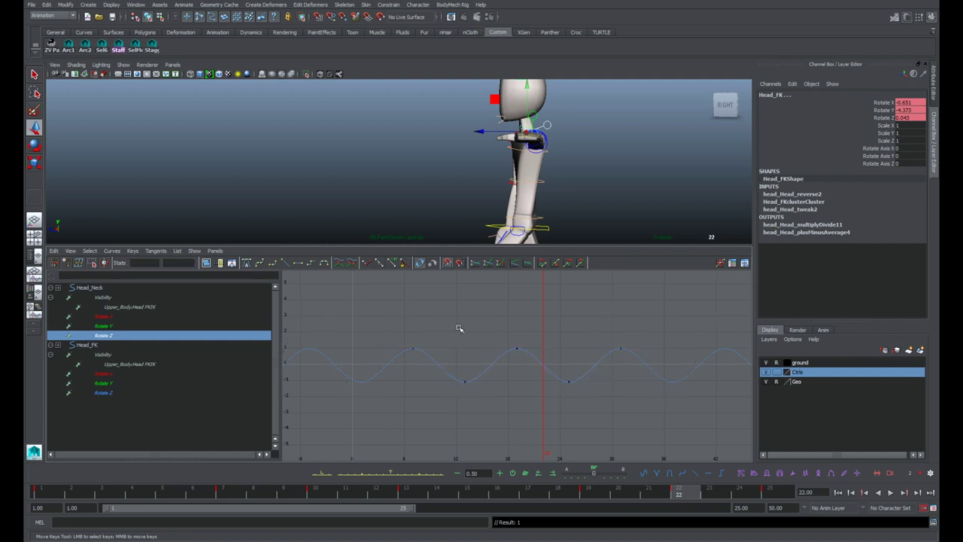
{"action": "key", "text": "space"}
{"action": "left_click", "coordinate": [889, 493]}
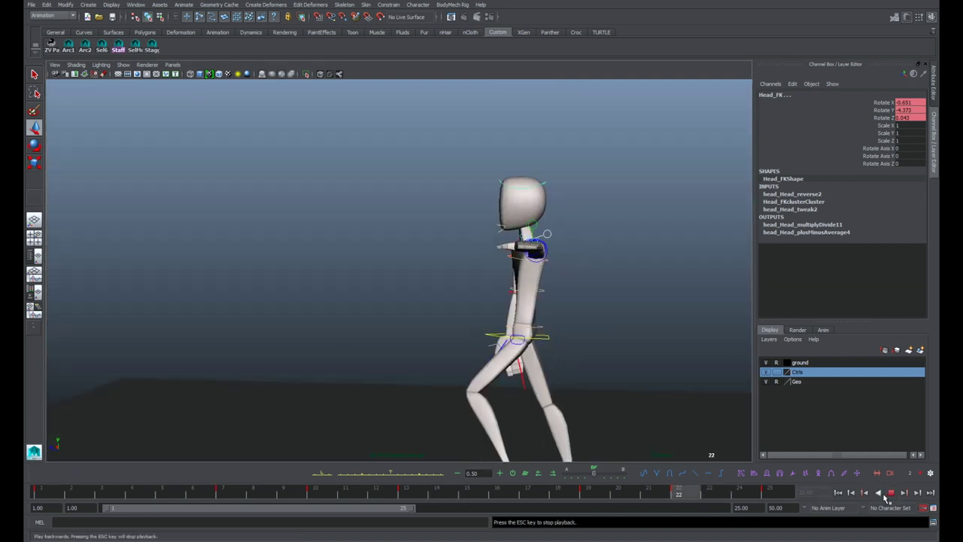
{"action": "left_click", "coordinate": [891, 493]}
Step: Show the head and neck curves together, keeping only the head's Rotate Z curve in view
{"action": "key", "text": "q"}
{"action": "key", "text": "space"}
{"action": "left_click", "coordinate": [123, 318]}
{"action": "left_click", "coordinate": [118, 336]}
{"action": "scroll", "coordinate": [440, 335], "scroll_direction": "down", "scroll_amount": 5}
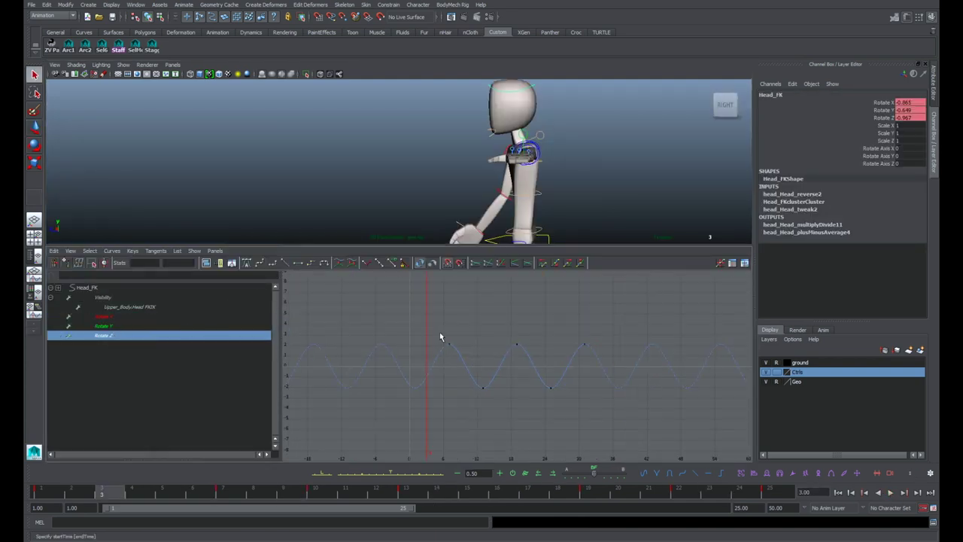
{"action": "left_click", "coordinate": [542, 138], "text": "shift"}
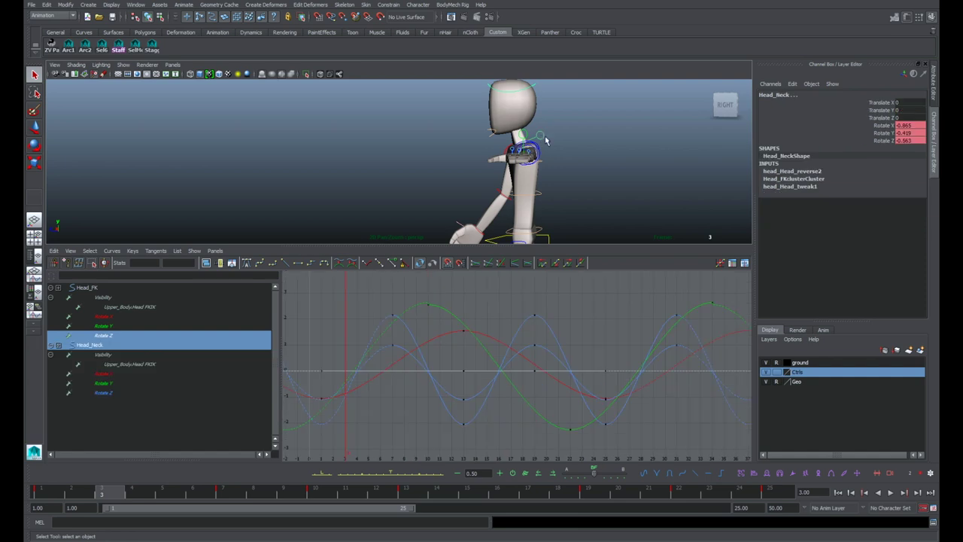
{"action": "left_click", "coordinate": [113, 392], "text": "ctrl"}
{"action": "left_click", "coordinate": [151, 336]}
{"action": "key", "text": "f"}
Step: Shift all the head's Rotate Z keys one frame later and play the walk cycle
{"action": "left_click_drag", "start_coordinate": [383, 319], "coordinate": [639, 441]}
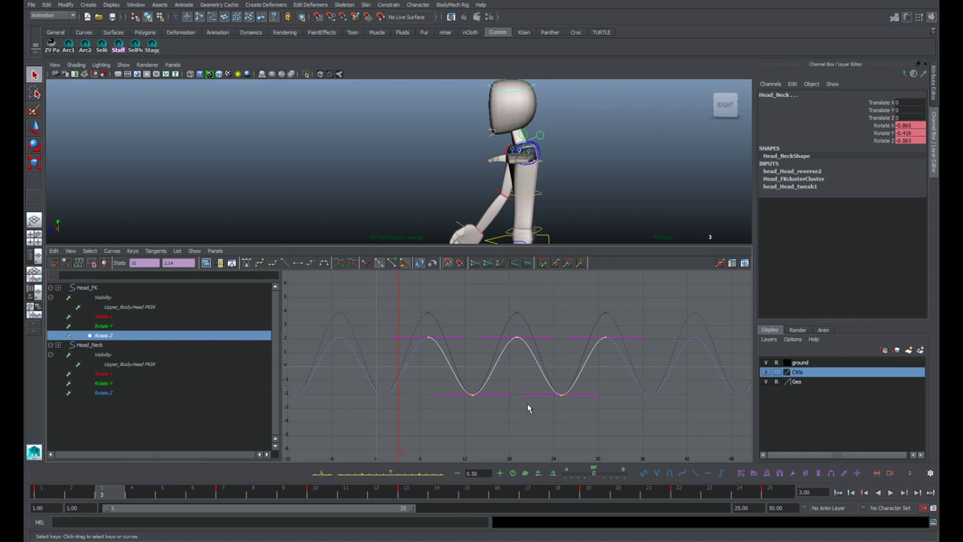
{"action": "key", "text": "w"}
{"action": "middle_click_drag", "start_coordinate": [532, 402], "coordinate": [533, 405]}
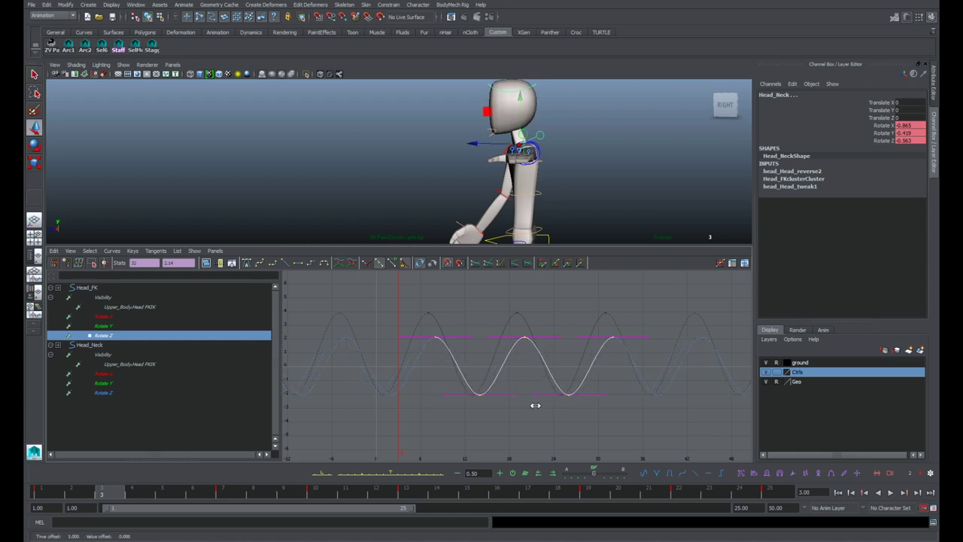
{"action": "key", "text": "space"}
{"action": "left_click", "coordinate": [892, 493]}
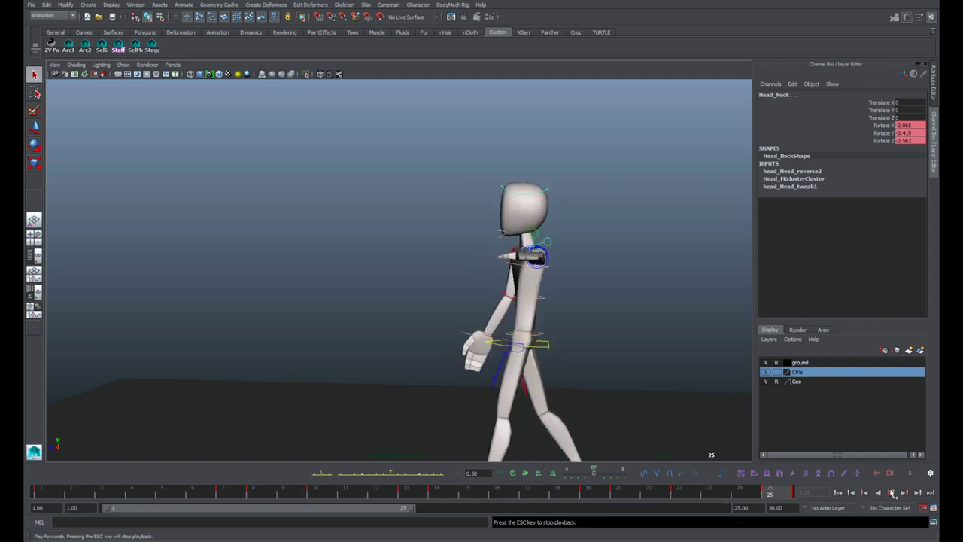
{"action": "left_click", "coordinate": [892, 493]}
Step: Examine the walking character from the front and clear the selection
{"action": "key", "text": "space"}
{"action": "key", "text": "space"}
{"action": "left_click_drag", "start_coordinate": [482, 310], "coordinate": [509, 342], "text": "alt"}
{"action": "middle_click_drag", "start_coordinate": [509, 337], "coordinate": [538, 322], "text": "alt"}
{"action": "right_click_drag", "start_coordinate": [421, 317], "coordinate": [427, 334], "text": "alt"}
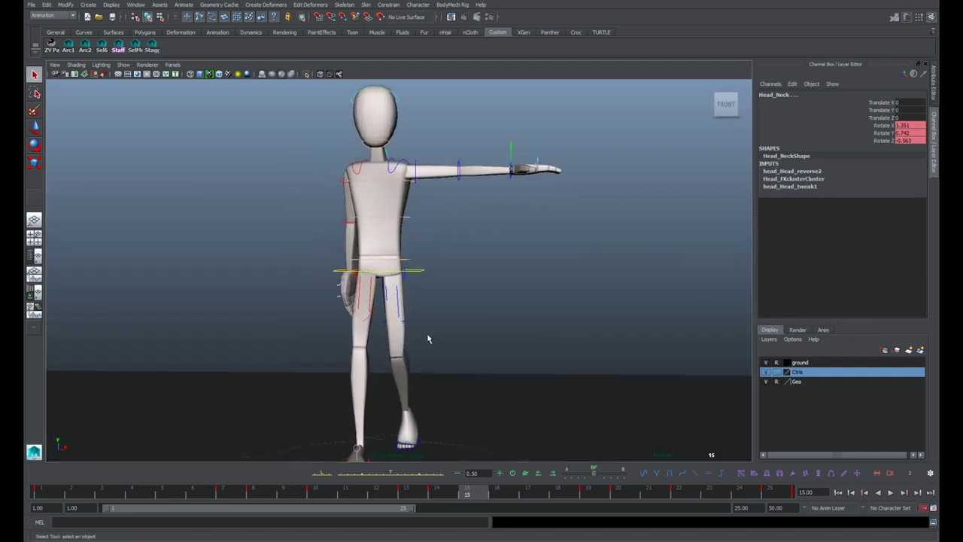
{"action": "middle_click_drag", "start_coordinate": [456, 328], "coordinate": [478, 308], "text": "alt"}
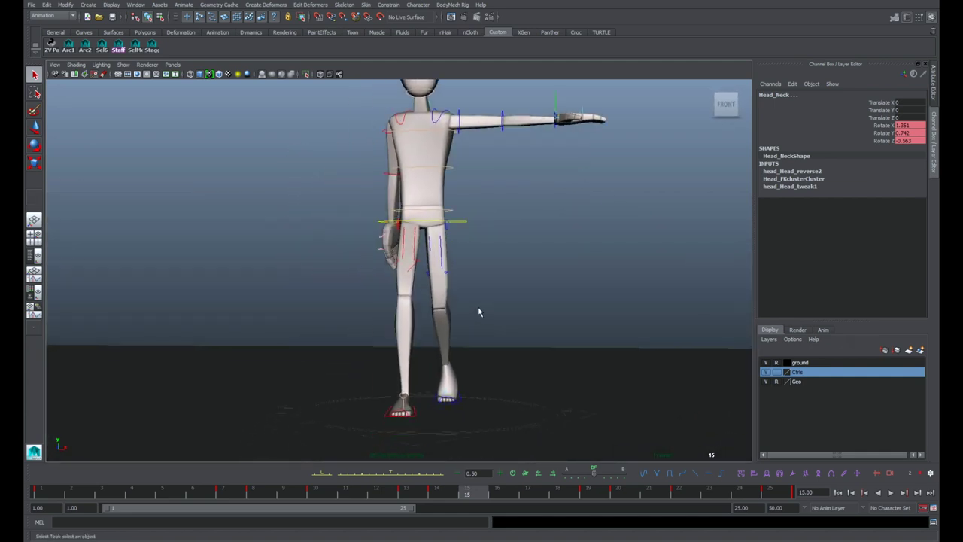
{"action": "left_click_drag", "start_coordinate": [479, 310], "coordinate": [459, 355], "text": "alt"}
{"action": "middle_click_drag", "start_coordinate": [567, 278], "coordinate": [552, 221], "text": "alt"}
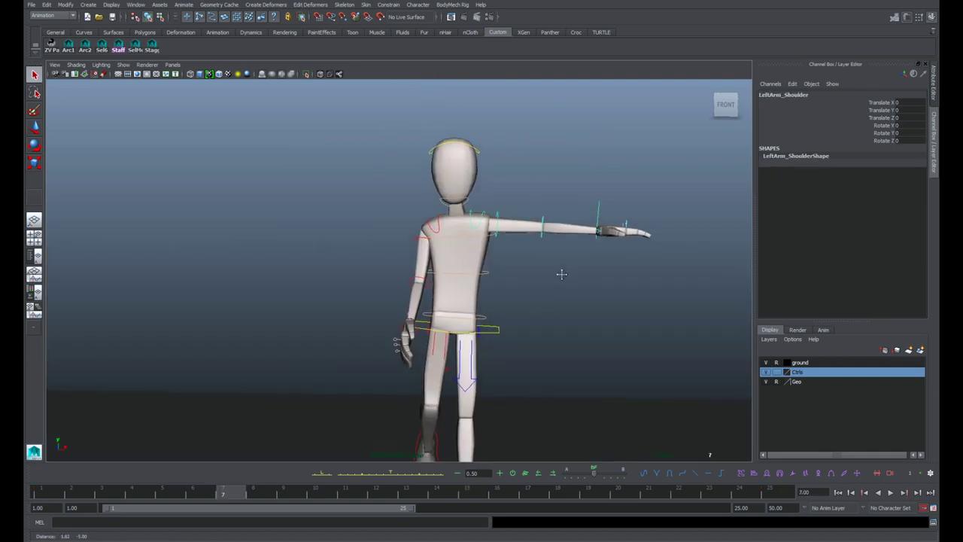
{"action": "right_click_drag", "start_coordinate": [527, 265], "coordinate": [512, 267], "text": "alt"}
{"action": "middle_click_drag", "start_coordinate": [559, 268], "coordinate": [581, 269], "text": "alt"}
{"action": "left_click", "coordinate": [594, 256]}
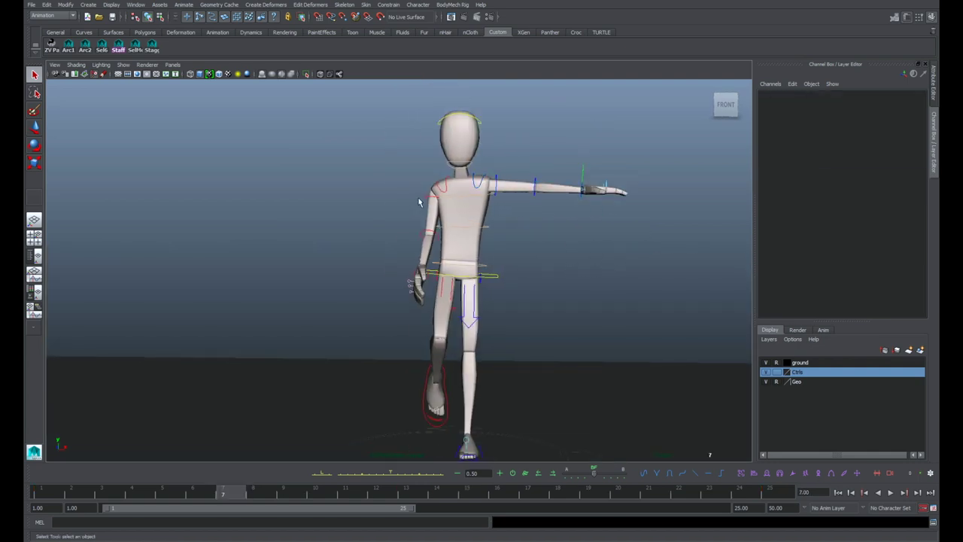
Step: Select the right arm's shoulder, upper arm, lower arm and hand controls and show their curves
{"action": "left_click", "coordinate": [433, 198]}
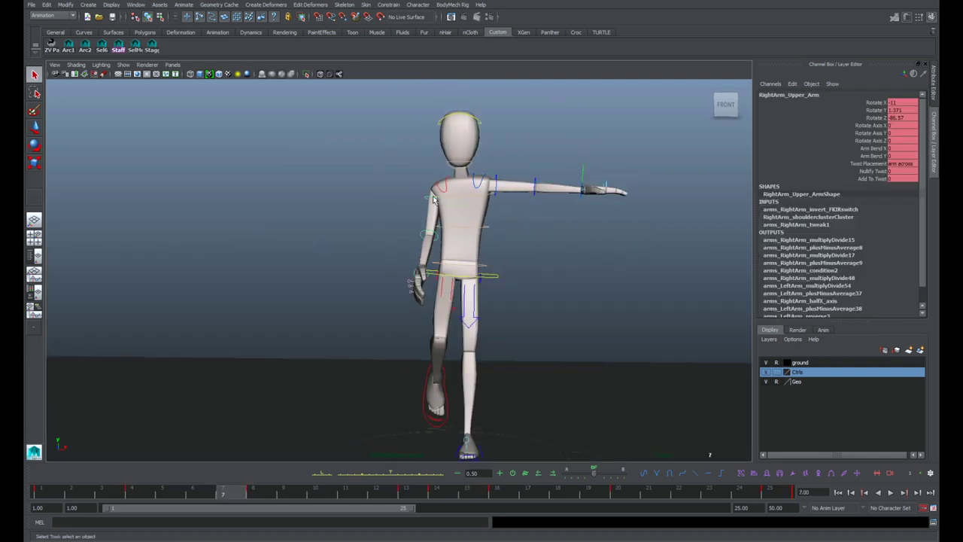
{"action": "left_click", "coordinate": [423, 238]}
{"action": "left_click", "coordinate": [438, 190]}
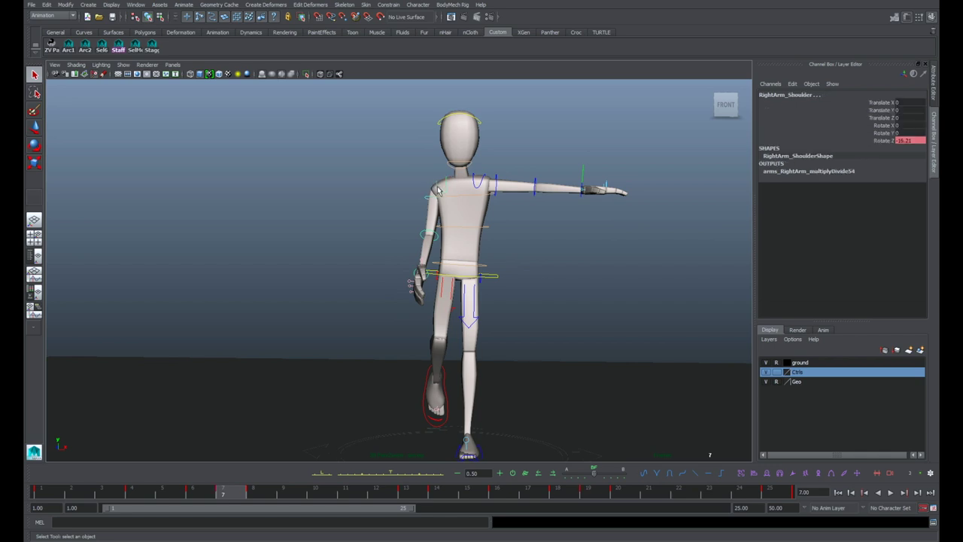
{"action": "left_click", "coordinate": [421, 268], "text": "shift"}
{"action": "key", "text": "space"}
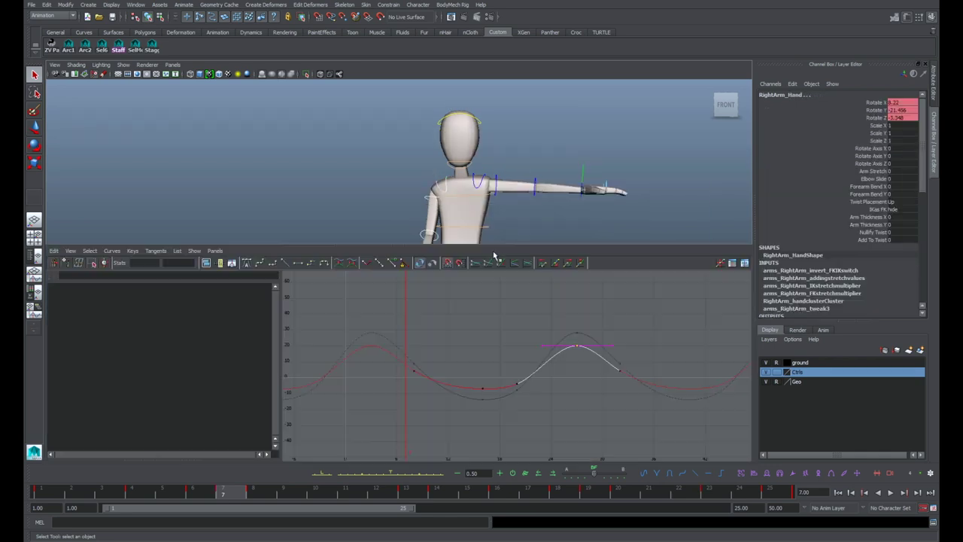
Step: Select all the right arm's keys and set the curves' pre-infinity to cycle
{"action": "right_click_drag", "start_coordinate": [464, 356], "coordinate": [454, 329], "text": "alt"}
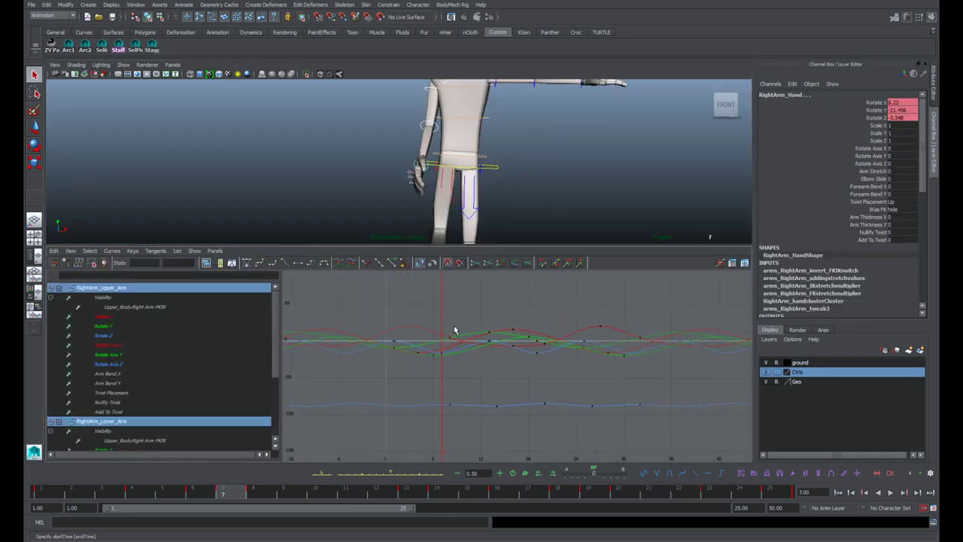
{"action": "scroll", "coordinate": [440, 331], "scroll_direction": "down", "scroll_amount": 3}
{"action": "left_click_drag", "start_coordinate": [417, 311], "coordinate": [608, 412]}
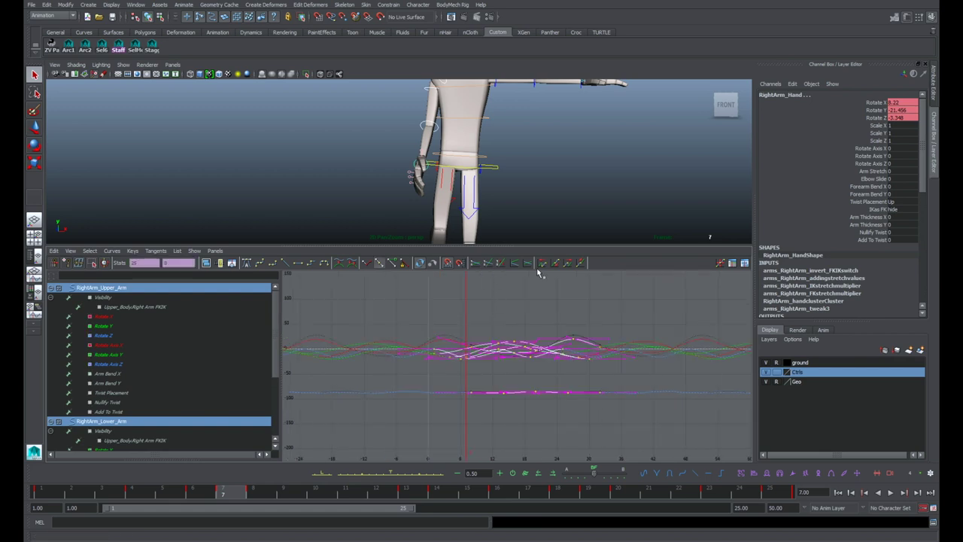
{"action": "left_click", "coordinate": [570, 266]}
{"action": "key", "text": "f"}
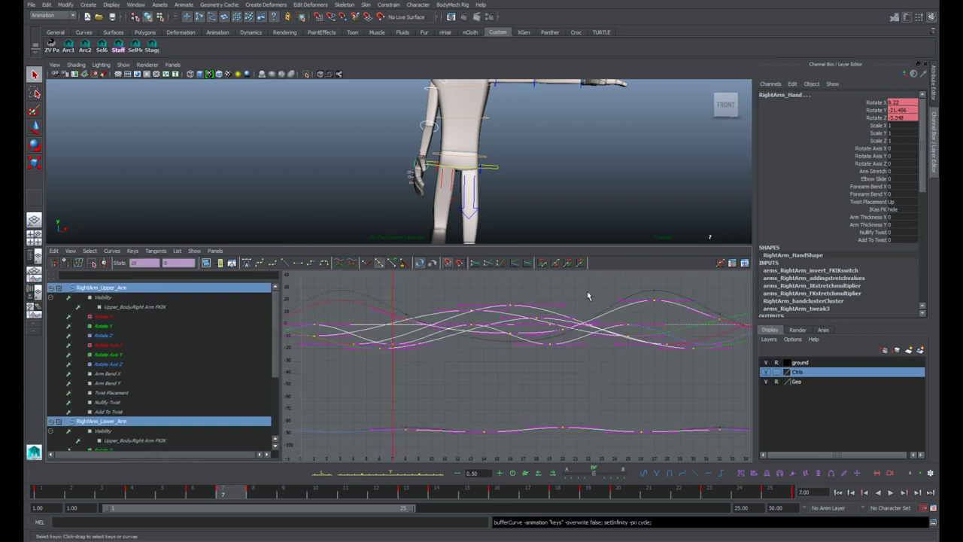
Step: Compare the right upper arm's Rotate X, Rotate Y and Rotate Z curves, then clear the selection
{"action": "left_click", "coordinate": [164, 317]}
{"action": "left_click", "coordinate": [153, 328], "text": "shift"}
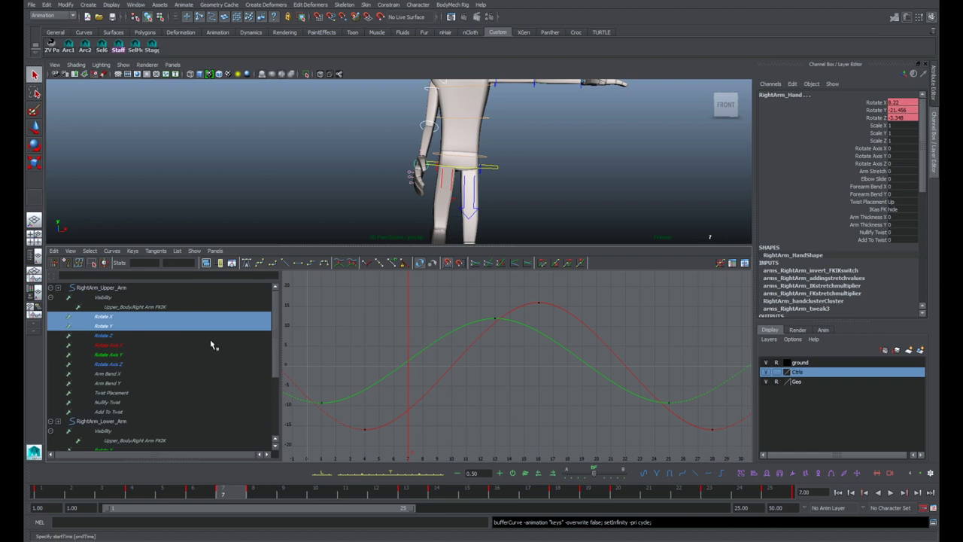
{"action": "left_click", "coordinate": [164, 336], "text": "shift"}
{"action": "scroll", "coordinate": [520, 321], "scroll_direction": "down", "scroll_amount": 5}
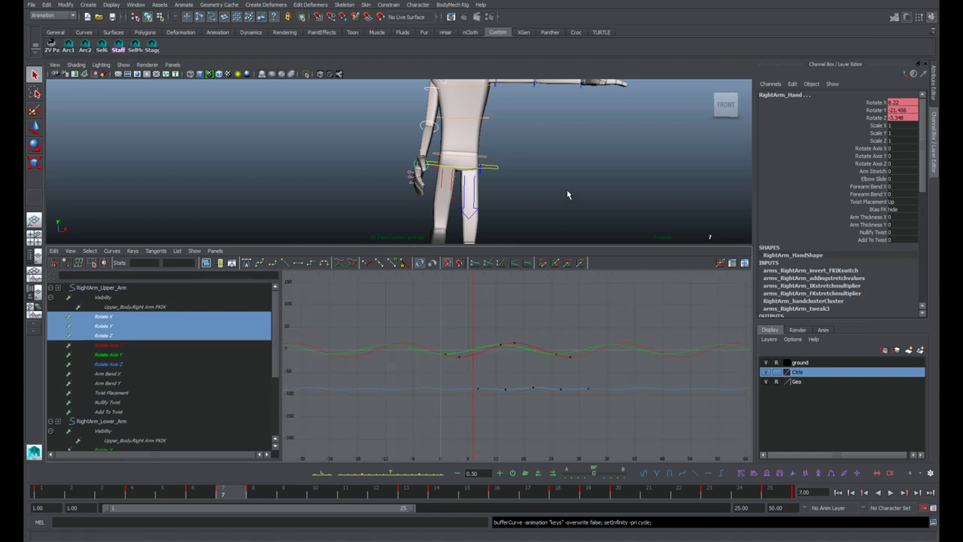
{"action": "left_click", "coordinate": [565, 198]}
{"action": "key", "text": "space"}
Step: Set the left upper arm control's rotate order to zyx and deselect the controls
{"action": "left_click_drag", "start_coordinate": [536, 219], "coordinate": [537, 235], "text": "alt"}
{"action": "right_click_drag", "start_coordinate": [461, 298], "coordinate": [644, 269], "text": "alt"}
{"action": "middle_click_drag", "start_coordinate": [545, 273], "coordinate": [490, 251], "text": "alt"}
{"action": "left_click_drag", "start_coordinate": [359, 255], "coordinate": [399, 248], "text": "alt"}
{"action": "right_click_drag", "start_coordinate": [475, 245], "coordinate": [413, 238], "text": "alt"}
{"action": "left_click", "coordinate": [391, 230]}
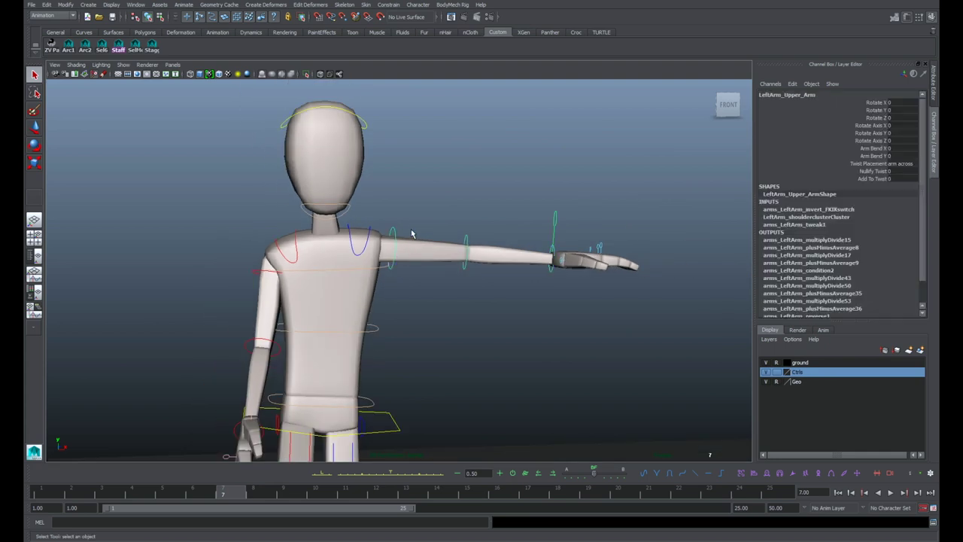
{"action": "key", "text": "ctrl+a"}
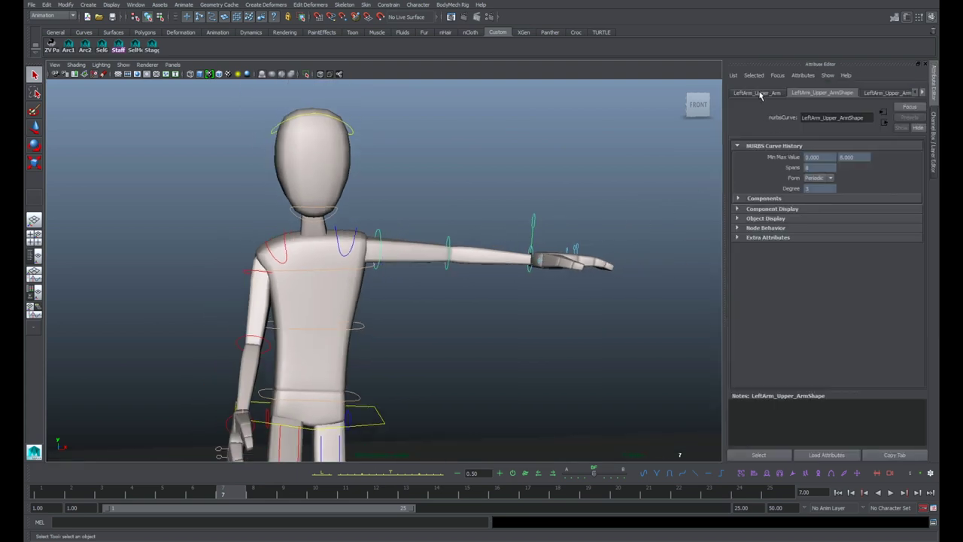
{"action": "left_click", "coordinate": [759, 92]}
{"action": "left_click", "coordinate": [821, 199]}
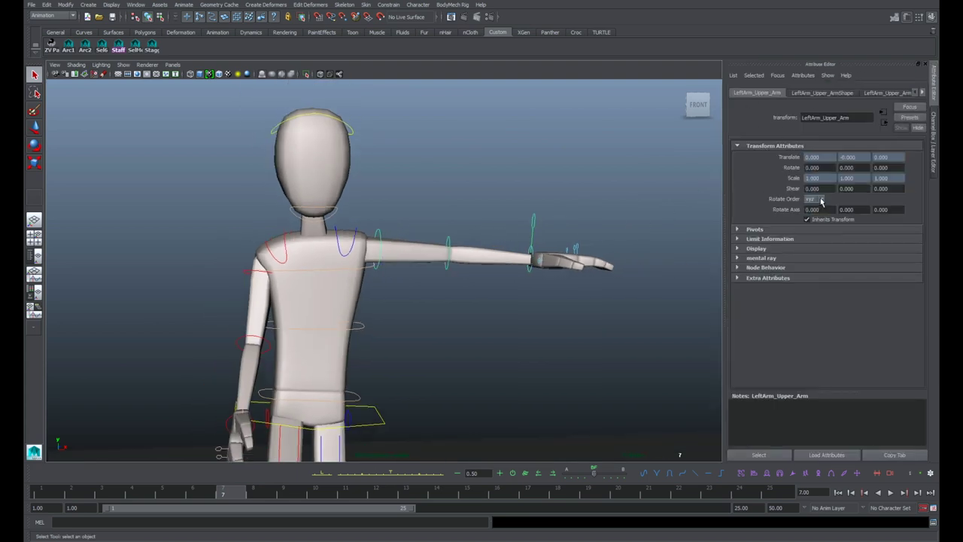
{"action": "left_click", "coordinate": [810, 239]}
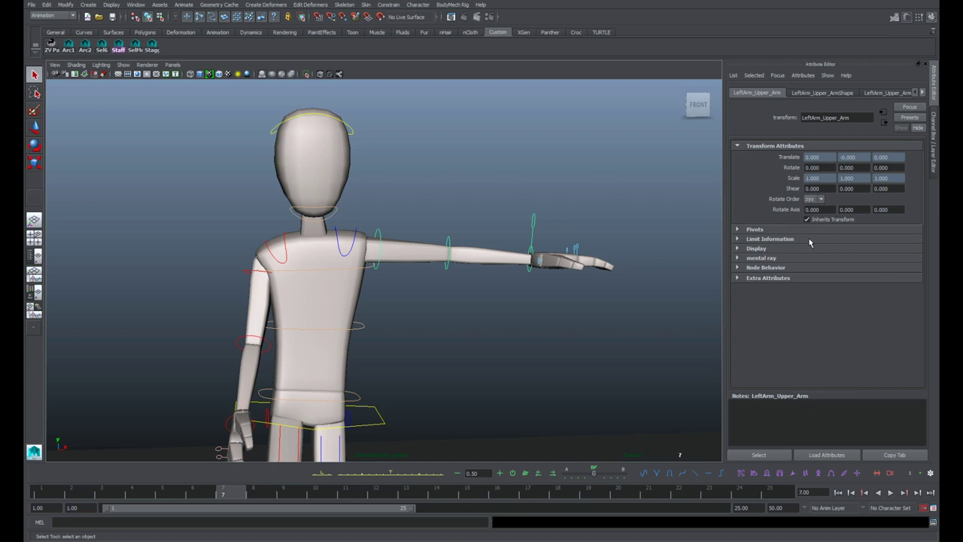
{"action": "left_click", "coordinate": [250, 272]}
{"action": "left_click", "coordinate": [435, 218]}
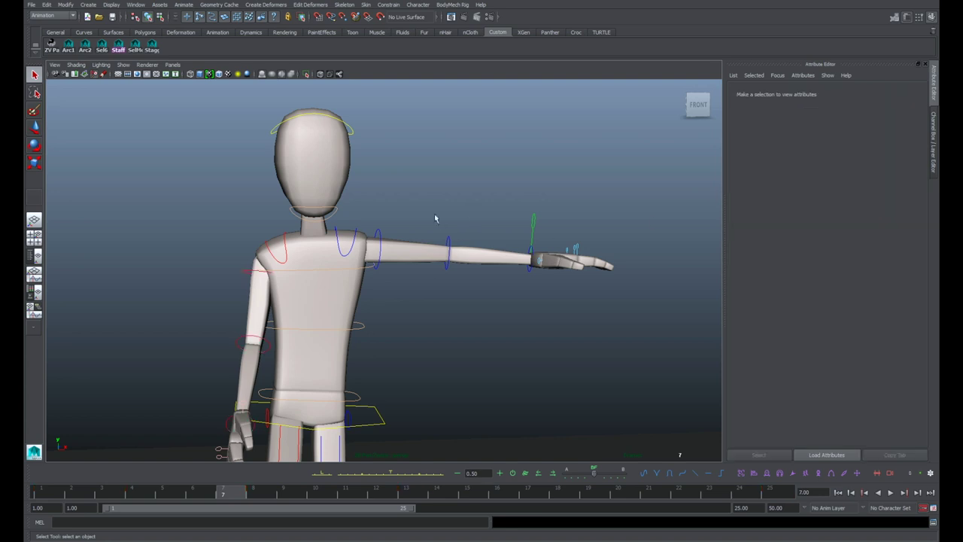
Step: Select the right shoulder control, show its channels in the Channel Box and pick its Rotate Z channel
{"action": "left_click", "coordinate": [269, 253]}
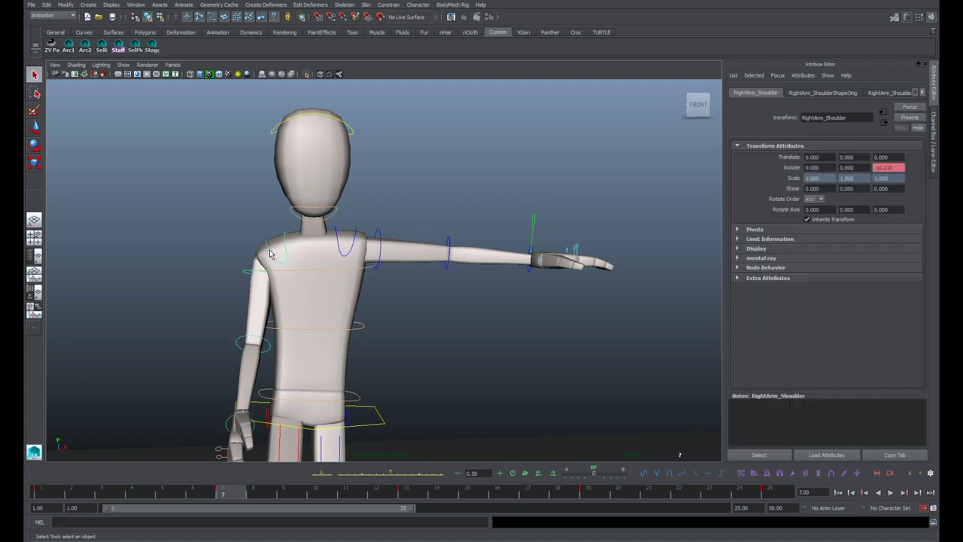
{"action": "key", "text": "ctrl+a"}
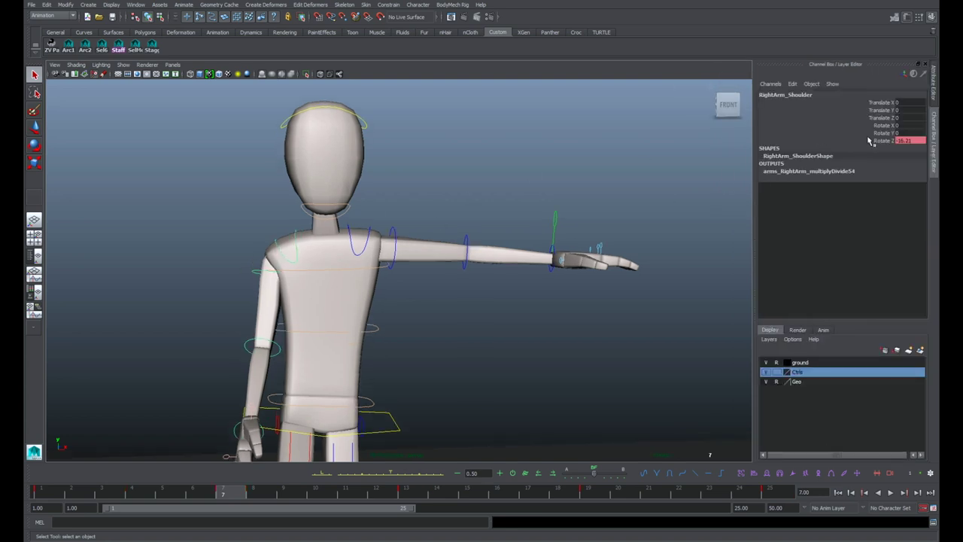
{"action": "left_click", "coordinate": [874, 140]}
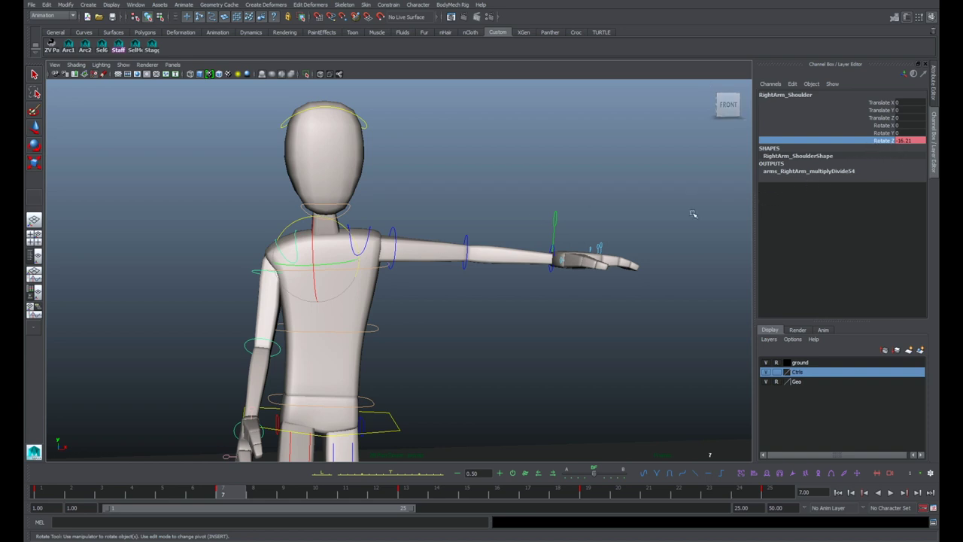
{"action": "key", "text": "q"}
{"action": "left_click", "coordinate": [393, 234]}
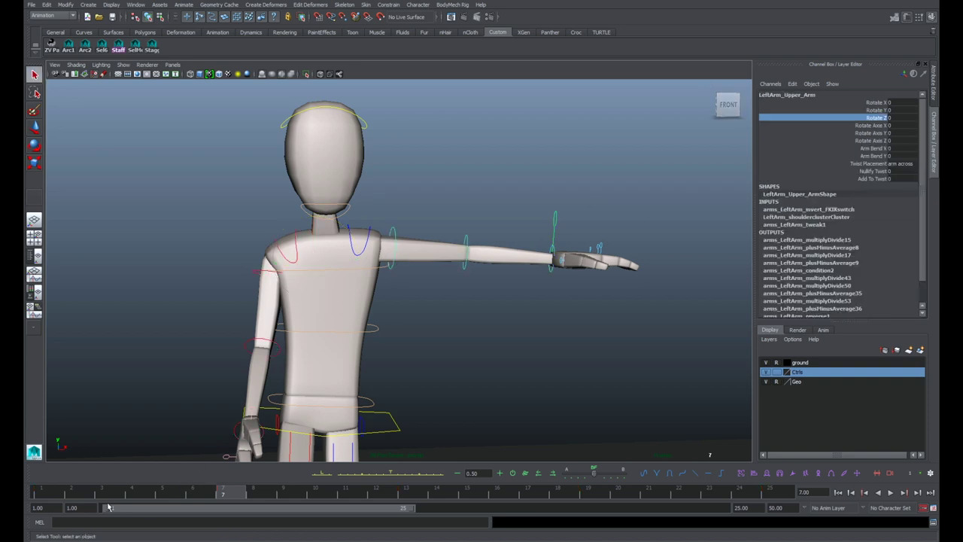
{"action": "left_click", "coordinate": [56, 494]}
{"action": "key", "text": "s"}
{"action": "key", "text": "period"}
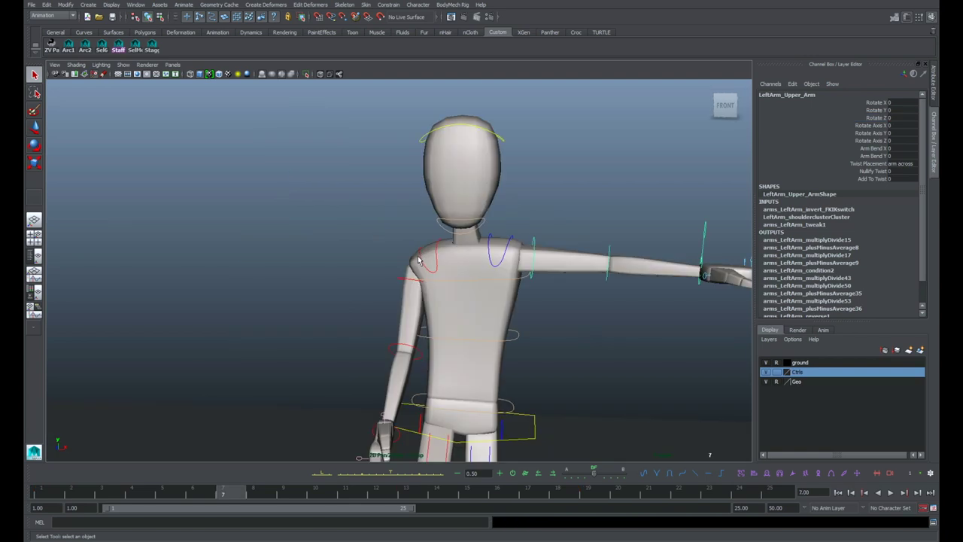
Step: Copy the right shoulder's Rotate Z keys from frame 1 onto the left shoulder control and check frame 7
{"action": "left_click", "coordinate": [420, 260]}
{"action": "key", "text": "comma"}
{"action": "key", "text": "e"}
{"action": "left_click", "coordinate": [858, 142]}
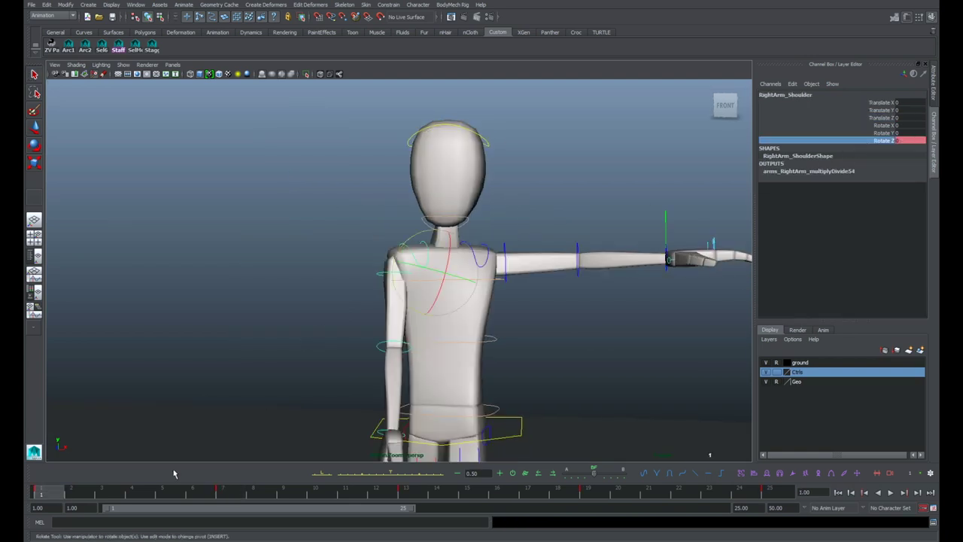
{"action": "key", "text": "s"}
{"action": "key", "text": "q"}
{"action": "left_click", "coordinate": [509, 247]}
{"action": "key", "text": "s"}
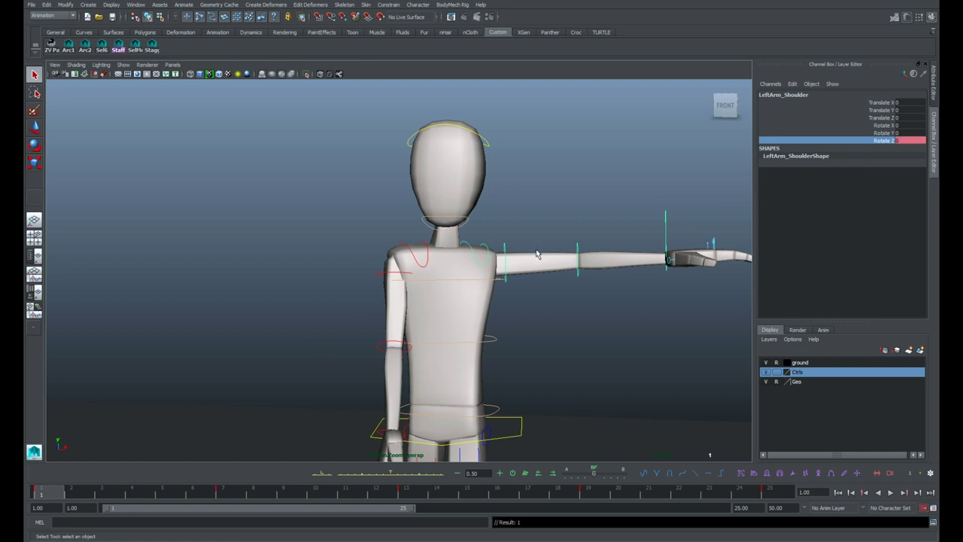
{"action": "key", "text": "period"}
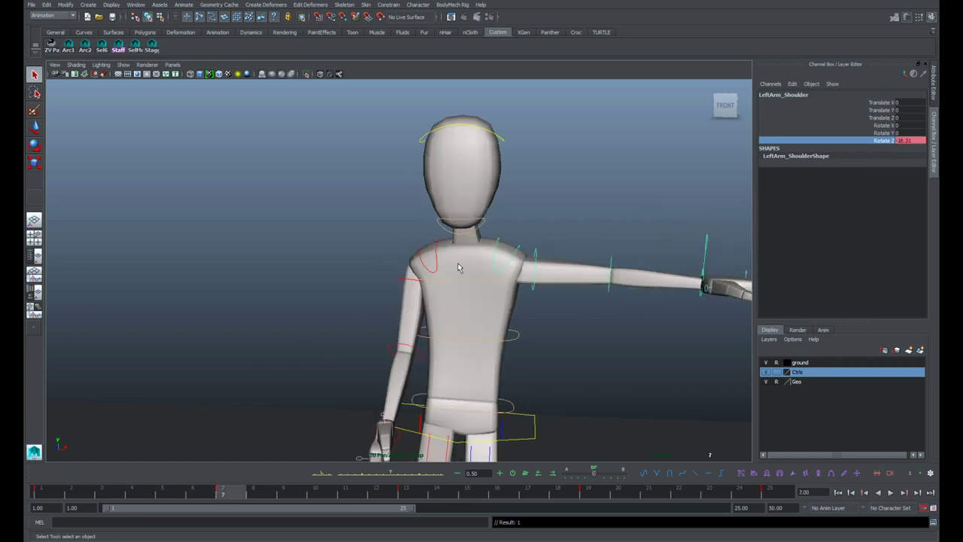
Step: Copy the right upper arm's Rotate X, Rotate Y and Rotate Z keys with the time at frame 1
{"action": "left_click_drag", "start_coordinate": [458, 268], "coordinate": [413, 267], "text": "alt"}
{"action": "left_click", "coordinate": [401, 282]}
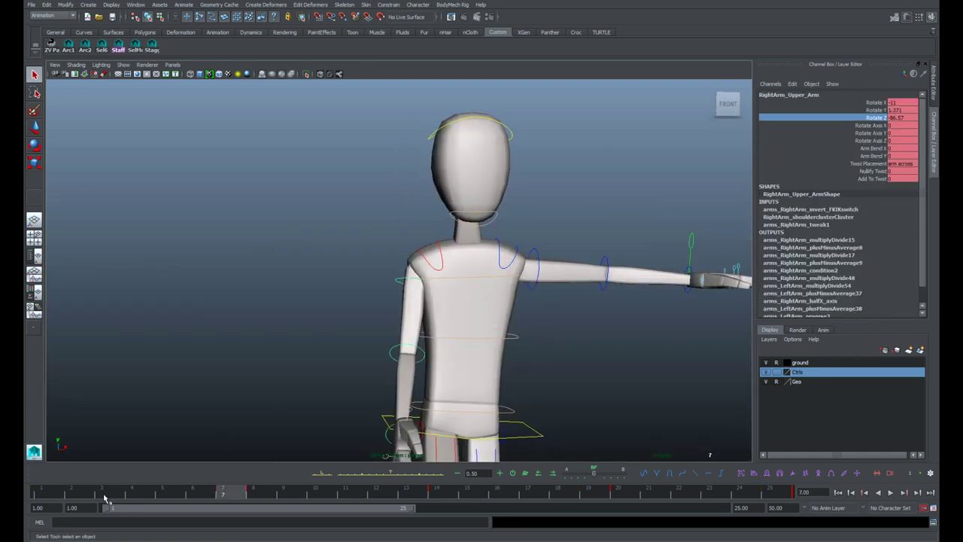
{"action": "left_click", "coordinate": [64, 489]}
{"action": "left_click_drag", "start_coordinate": [580, 253], "coordinate": [584, 263], "text": "alt"}
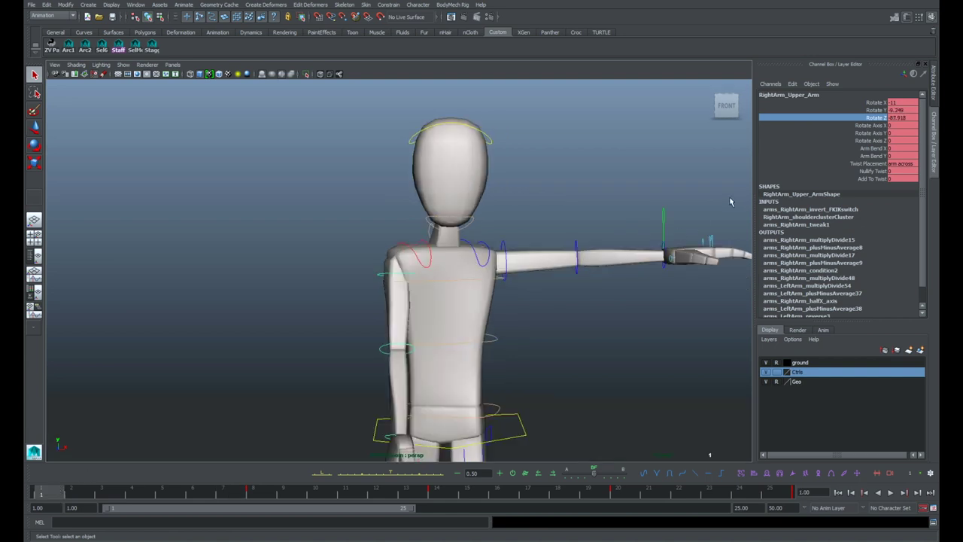
{"action": "left_click_drag", "start_coordinate": [875, 106], "coordinate": [874, 118]}
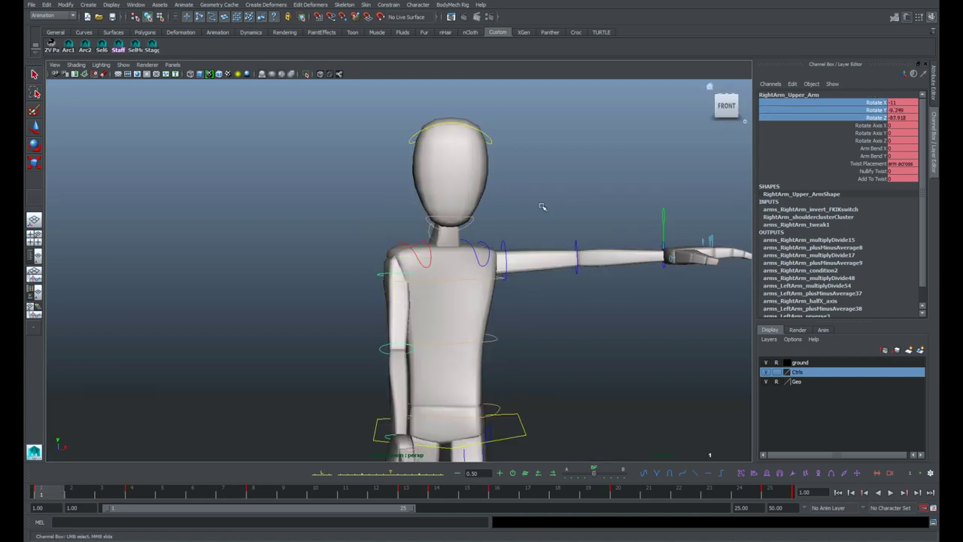
{"action": "scroll", "coordinate": [559, 215], "scroll_direction": "down", "scroll_amount": 3}
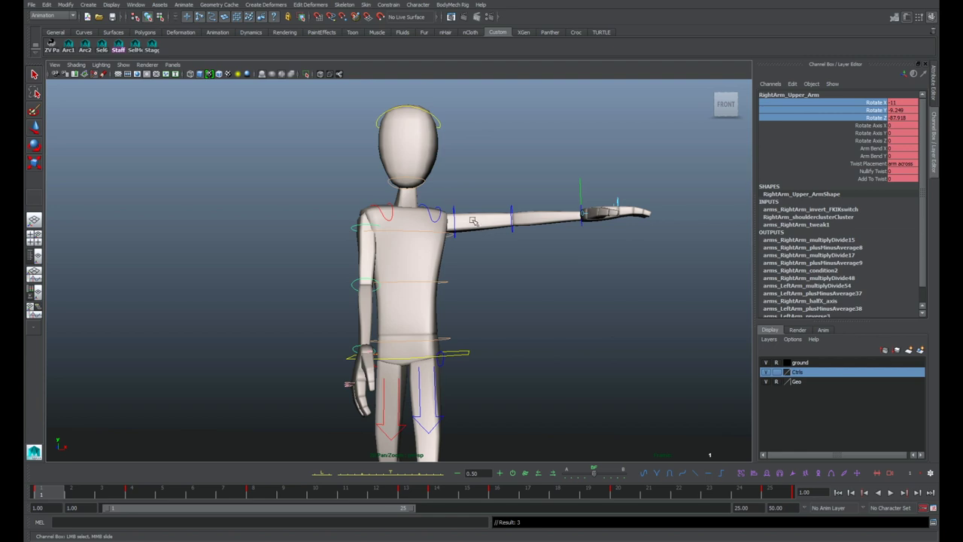
Step: Paste the copied keys onto the left upper arm's Rotate X, Y and Z channels and play back the walk
{"action": "left_click", "coordinate": [456, 213]}
{"action": "left_click", "coordinate": [457, 215]}
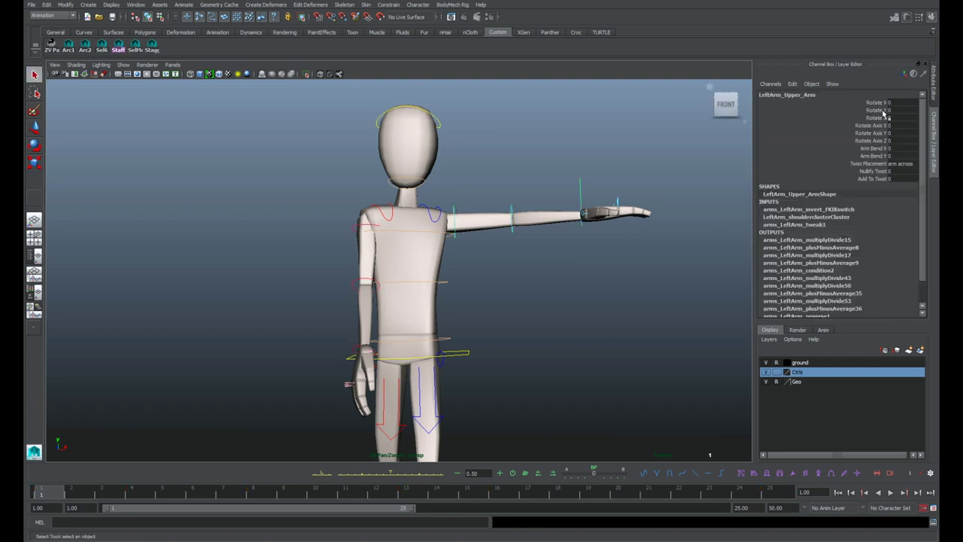
{"action": "left_click_drag", "start_coordinate": [873, 103], "coordinate": [873, 118]}
{"action": "key", "text": "ctrl+v"}
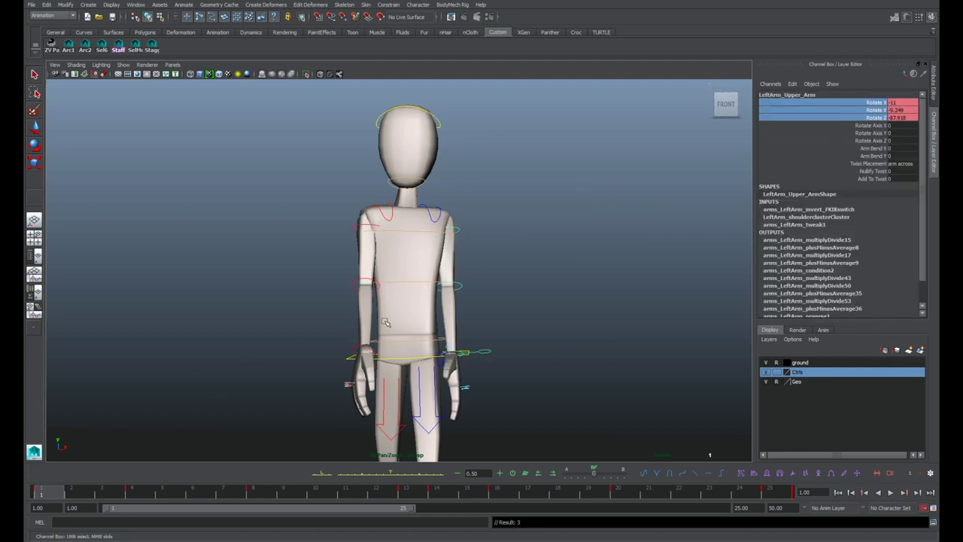
{"action": "left_click_drag", "start_coordinate": [534, 289], "coordinate": [508, 294], "text": "alt"}
{"action": "key", "text": "alt+v"}
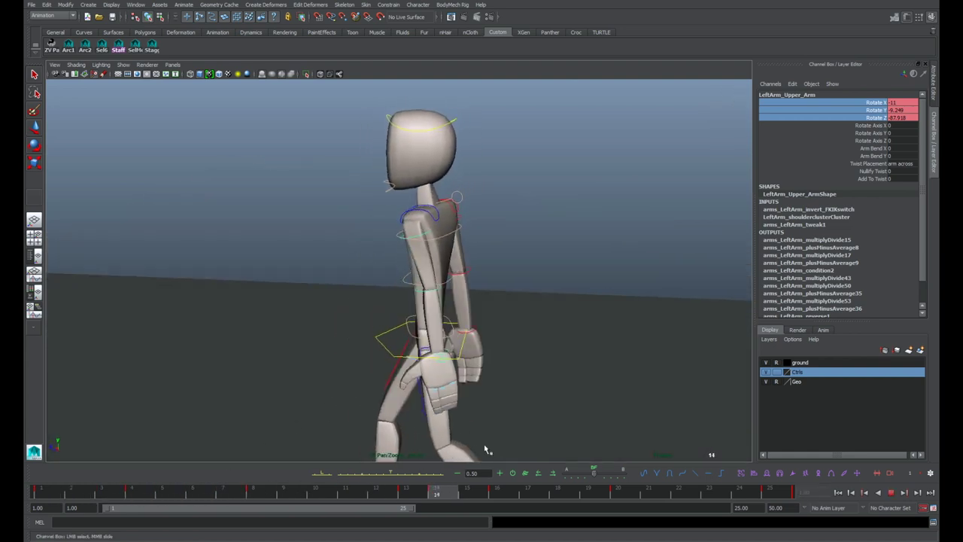
{"action": "key", "text": "alt+v"}
{"action": "left_click_drag", "start_coordinate": [356, 306], "coordinate": [384, 332], "text": "alt"}
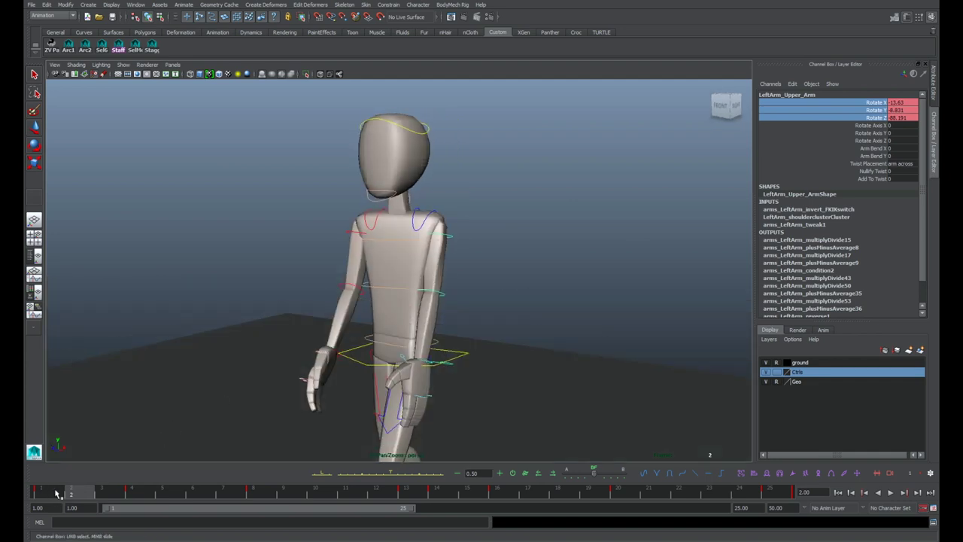
Step: Copy the right lower arm's Rotate Y keys at frame 1 and paste them onto the left lower arm
{"action": "left_click", "coordinate": [52, 494]}
{"action": "left_click_drag", "start_coordinate": [333, 361], "coordinate": [345, 294], "text": "alt"}
{"action": "left_click", "coordinate": [344, 294]}
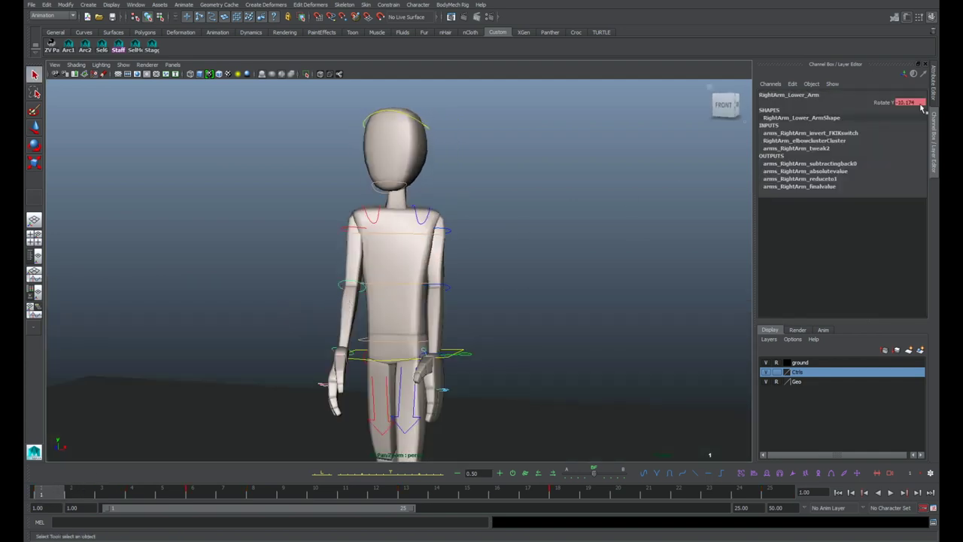
{"action": "left_click", "coordinate": [883, 102]}
{"action": "left_click", "coordinate": [449, 288]}
{"action": "middle_click_drag", "start_coordinate": [648, 240], "coordinate": [610, 251]}
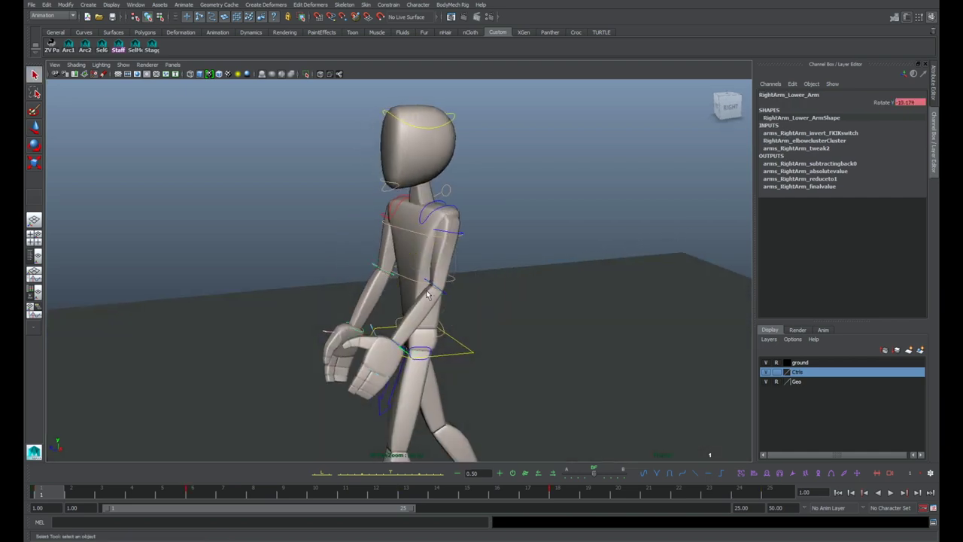
Step: Shift all the left lower arm's Rotate Y keys five frames later so the first key falls on frame 6
{"action": "left_click", "coordinate": [192, 493]}
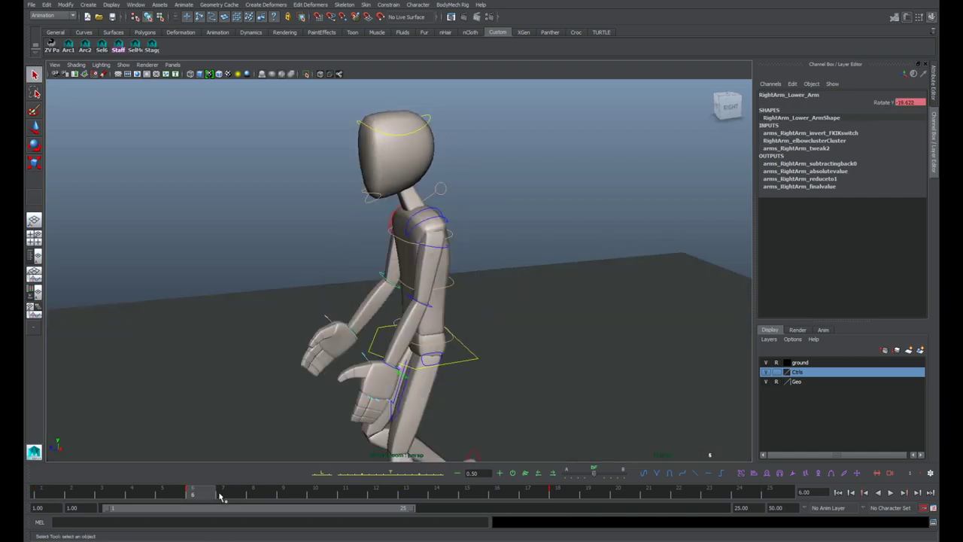
{"action": "left_click_drag", "start_coordinate": [445, 305], "coordinate": [367, 330], "text": "alt"}
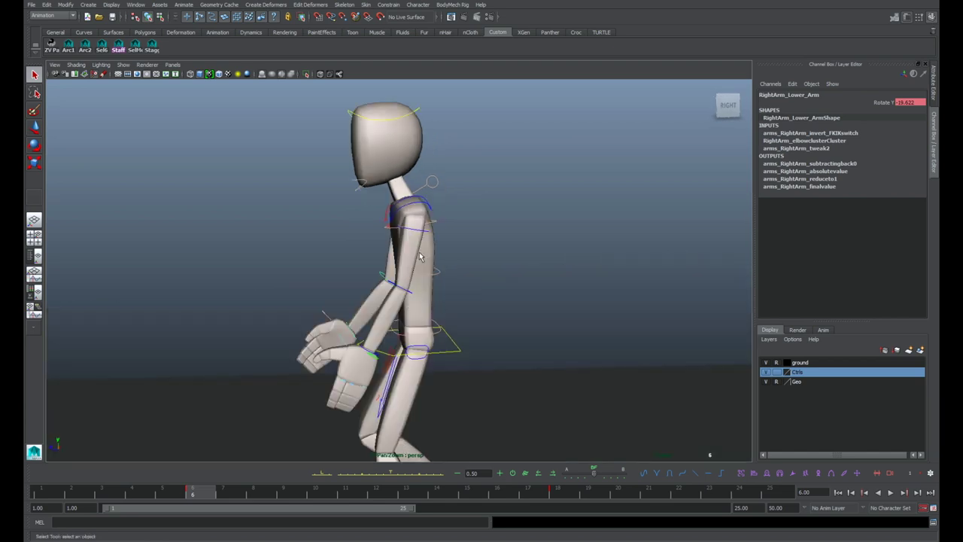
{"action": "left_click", "coordinate": [397, 288]}
{"action": "key", "text": "space"}
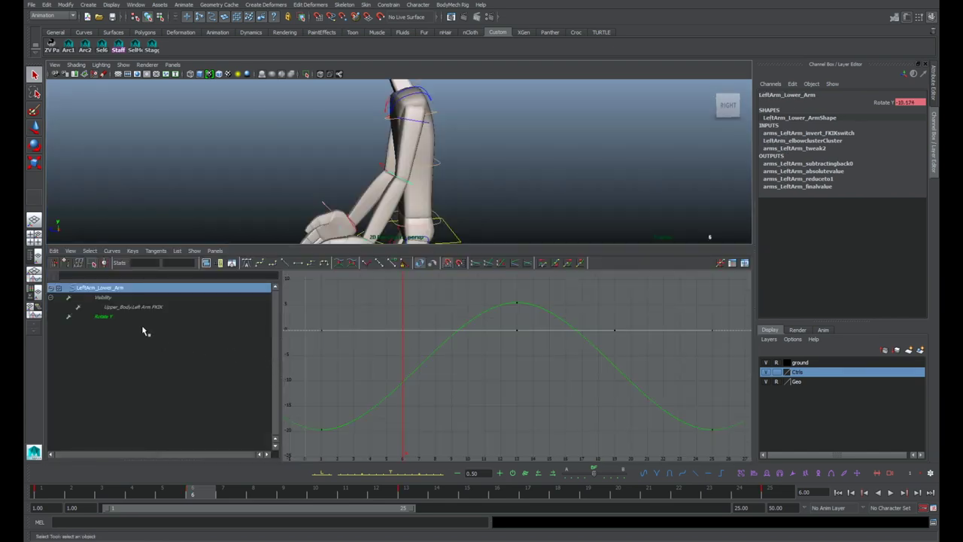
{"action": "left_click", "coordinate": [151, 316]}
{"action": "scroll", "coordinate": [366, 323], "scroll_direction": "down", "scroll_amount": 5}
{"action": "left_click_drag", "start_coordinate": [375, 323], "coordinate": [600, 399]}
{"action": "key", "text": "w"}
{"action": "middle_click_drag", "start_coordinate": [498, 411], "coordinate": [540, 403]}
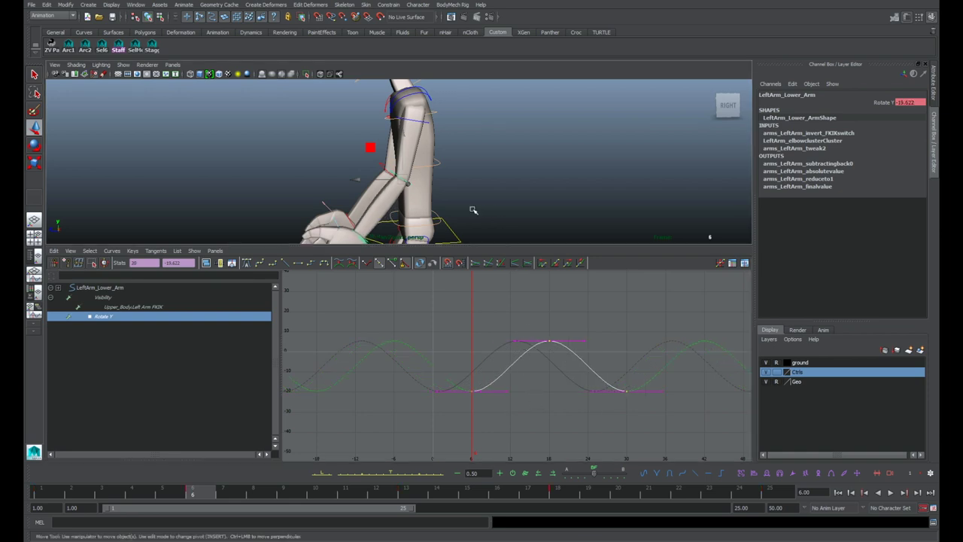
{"action": "key", "text": "space"}
{"action": "key", "text": "q"}
Step: Copy the right hand control's Rotate X, Rotate Y and Rotate Z keys at frame 6
{"action": "middle_click_drag", "start_coordinate": [338, 325], "coordinate": [413, 306], "text": "alt"}
{"action": "scroll", "coordinate": [413, 306], "scroll_direction": "up", "scroll_amount": 4}
{"action": "left_click", "coordinate": [472, 254]}
{"action": "left_click_drag", "start_coordinate": [433, 312], "coordinate": [501, 342], "text": "alt"}
{"action": "left_click", "coordinate": [440, 345]}
{"action": "middle_click_drag", "start_coordinate": [439, 346], "coordinate": [351, 256], "text": "alt"}
{"action": "left_click_drag", "start_coordinate": [877, 103], "coordinate": [872, 118]}
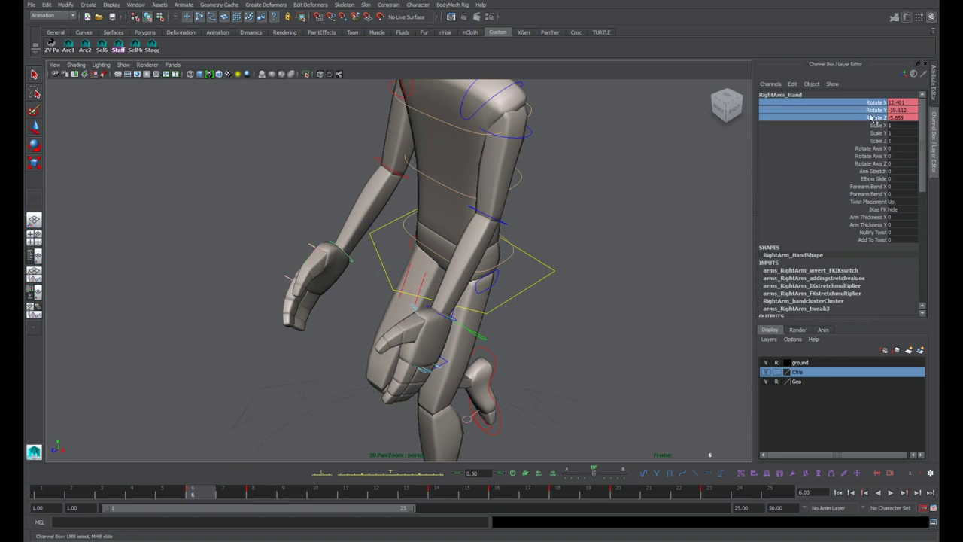
{"action": "key", "text": "space"}
{"action": "key", "text": "space"}
{"action": "key", "text": "q"}
Step: Paste the copied rotation keys onto the left hand control at frame 6
{"action": "left_click_drag", "start_coordinate": [448, 323], "coordinate": [490, 280], "text": "alt"}
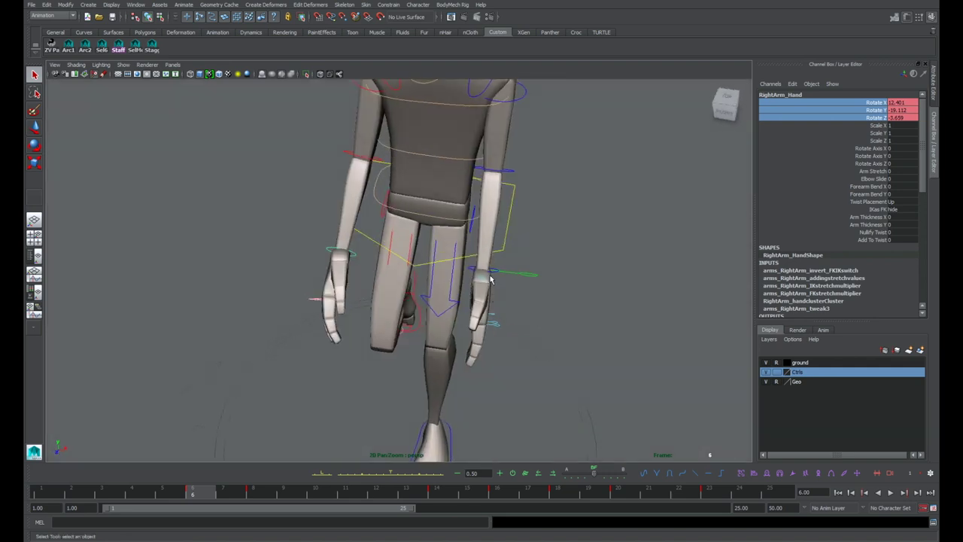
{"action": "left_click", "coordinate": [475, 271]}
{"action": "key", "text": "ctrl+v"}
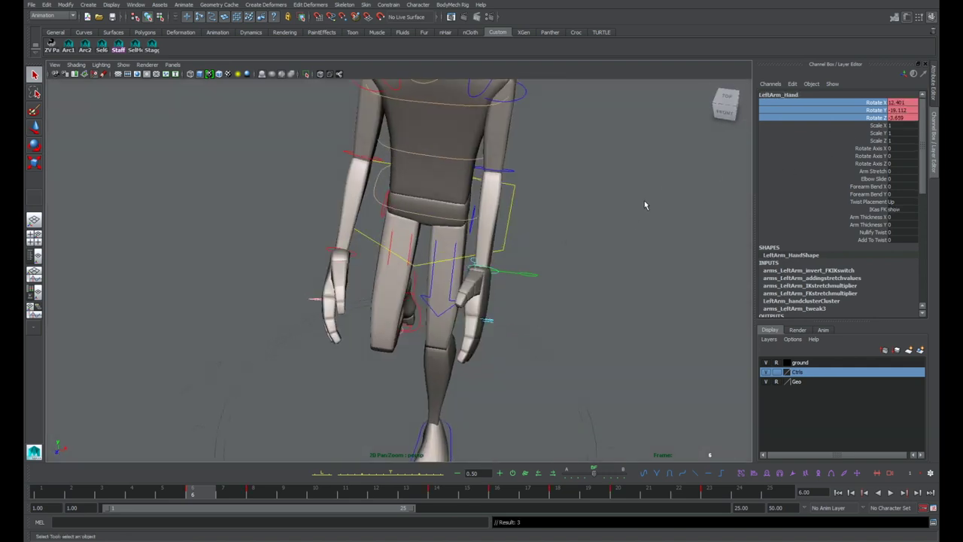
Step: Compare the left and right hands' Rotate X, Rotate Y and Rotate Z curves in the Graph Editor
{"action": "left_click_drag", "start_coordinate": [529, 293], "coordinate": [475, 274], "text": "alt"}
{"action": "left_click", "coordinate": [468, 191], "text": "shift"}
{"action": "key", "text": "space"}
{"action": "left_click", "coordinate": [113, 327]}
{"action": "left_click_drag", "start_coordinate": [119, 317], "coordinate": [125, 329]}
{"action": "left_click", "coordinate": [126, 334], "text": "shift"}
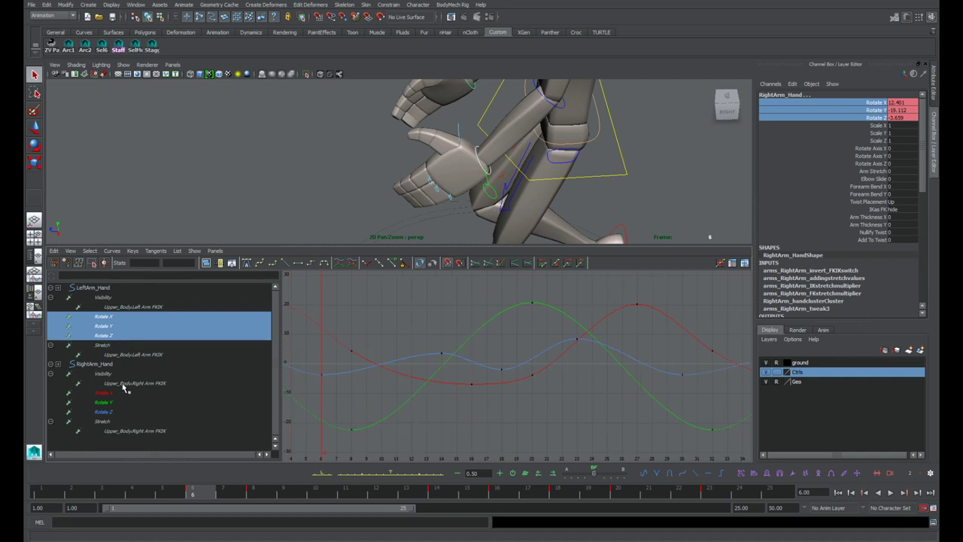
{"action": "left_click", "coordinate": [120, 392], "text": "ctrl"}
{"action": "left_click", "coordinate": [118, 402], "text": "shift"}
{"action": "left_click", "coordinate": [114, 412], "text": "shift"}
Step: Try moving the Rotate X key at frame 8 on the hand curves
{"action": "scroll", "coordinate": [436, 345], "scroll_direction": "down", "scroll_amount": 3}
{"action": "left_click_drag", "start_coordinate": [443, 346], "coordinate": [433, 363]}
{"action": "key", "text": "w"}
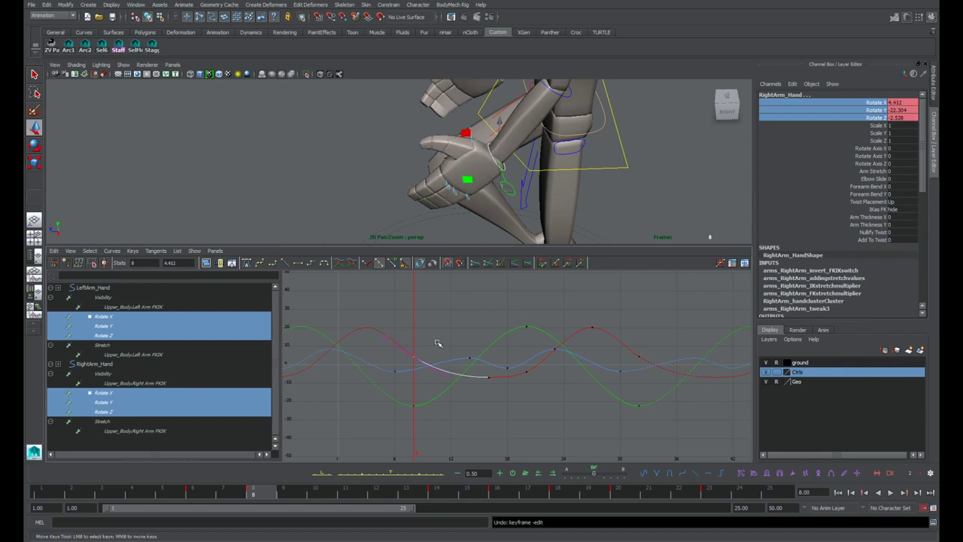
{"action": "scroll", "coordinate": [474, 338], "scroll_direction": "down", "scroll_amount": 5}
{"action": "key", "text": "space"}
Step: Examine both arms' poses from the front and side at frames 8 and 2
{"action": "left_click_drag", "start_coordinate": [515, 253], "coordinate": [632, 239], "text": "alt"}
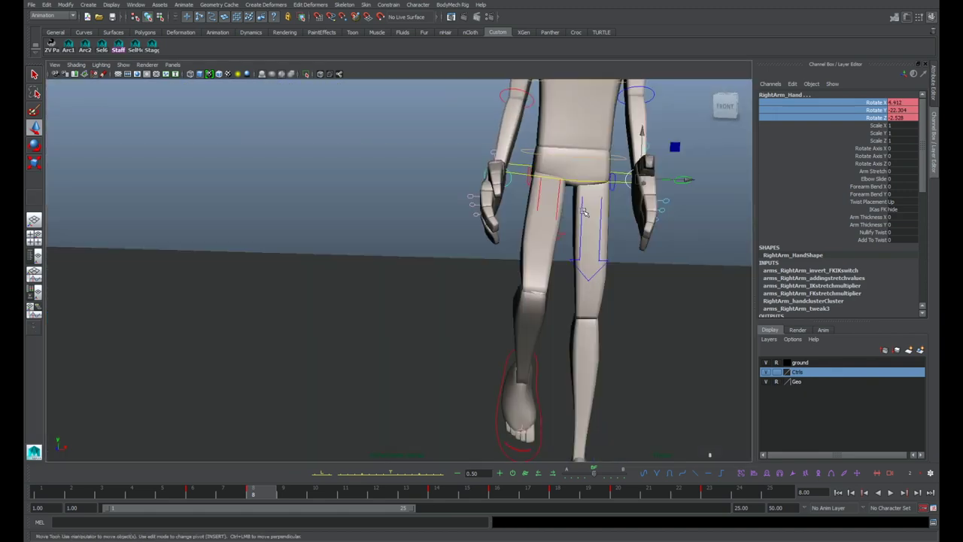
{"action": "scroll", "coordinate": [566, 143], "scroll_direction": "down", "scroll_amount": 3}
{"action": "middle_click_drag", "start_coordinate": [566, 143], "coordinate": [525, 303], "text": "alt"}
{"action": "scroll", "coordinate": [525, 303], "scroll_direction": "up", "scroll_amount": 3}
{"action": "left_click_drag", "start_coordinate": [551, 293], "coordinate": [497, 299], "text": "alt"}
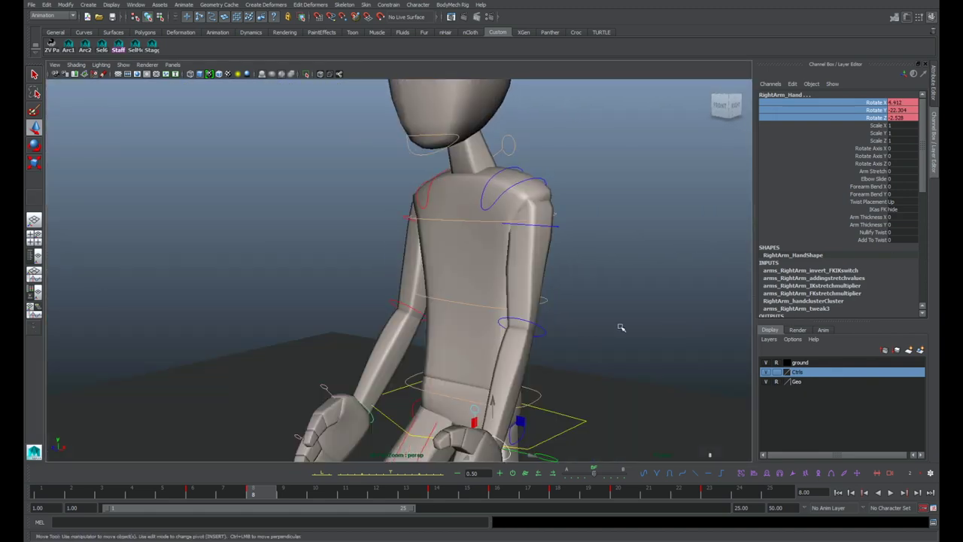
{"action": "right_click_drag", "start_coordinate": [621, 327], "coordinate": [382, 231], "text": "alt"}
{"action": "left_click_drag", "start_coordinate": [616, 301], "coordinate": [538, 296], "text": "alt"}
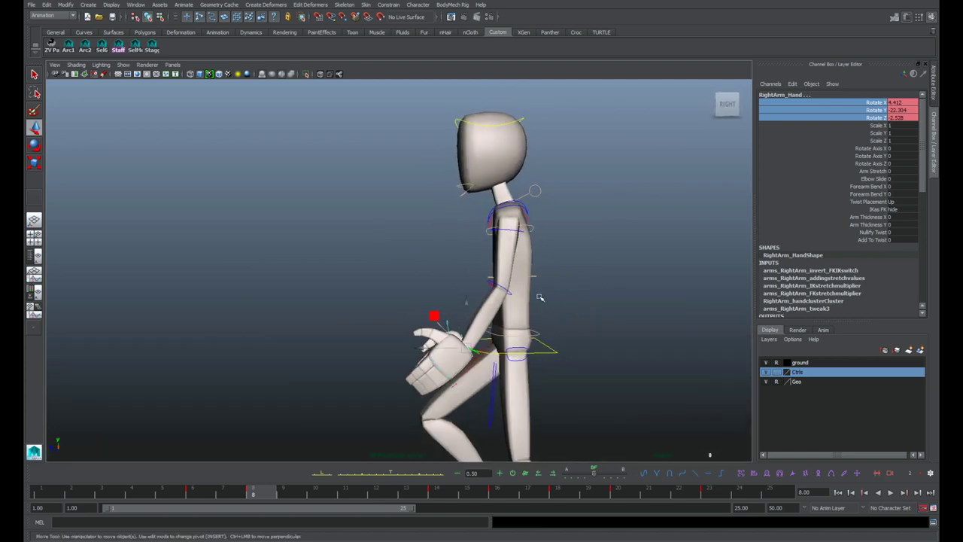
{"action": "right_click_drag", "start_coordinate": [537, 297], "coordinate": [520, 328], "text": "alt"}
{"action": "left_click_drag", "start_coordinate": [79, 495], "coordinate": [87, 495]}
{"action": "left_click", "coordinate": [87, 495]}
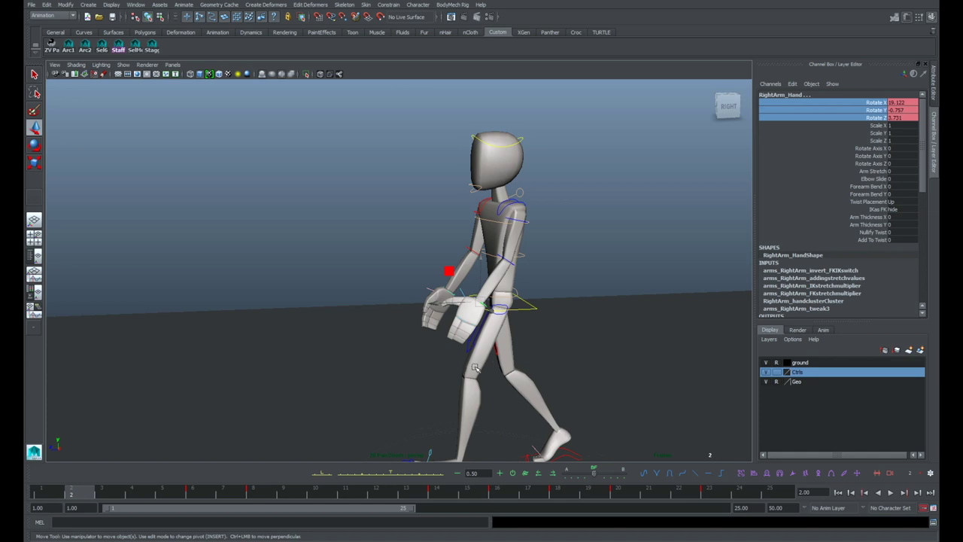
{"action": "left_click_drag", "start_coordinate": [475, 368], "coordinate": [497, 318], "text": "alt"}
{"action": "left_click_drag", "start_coordinate": [520, 270], "coordinate": [531, 272], "text": "alt"}
Step: Select the left arm's hand, lower arm, upper arm and shoulder controls together
{"action": "key", "text": "q"}
{"action": "right_click_drag", "start_coordinate": [522, 226], "coordinate": [536, 225], "text": "alt"}
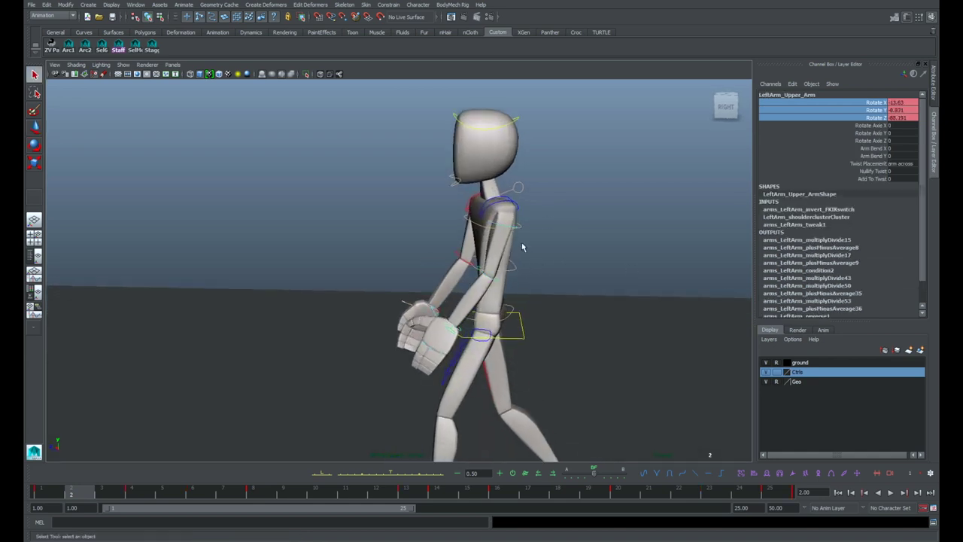
{"action": "left_click", "coordinate": [490, 281]}
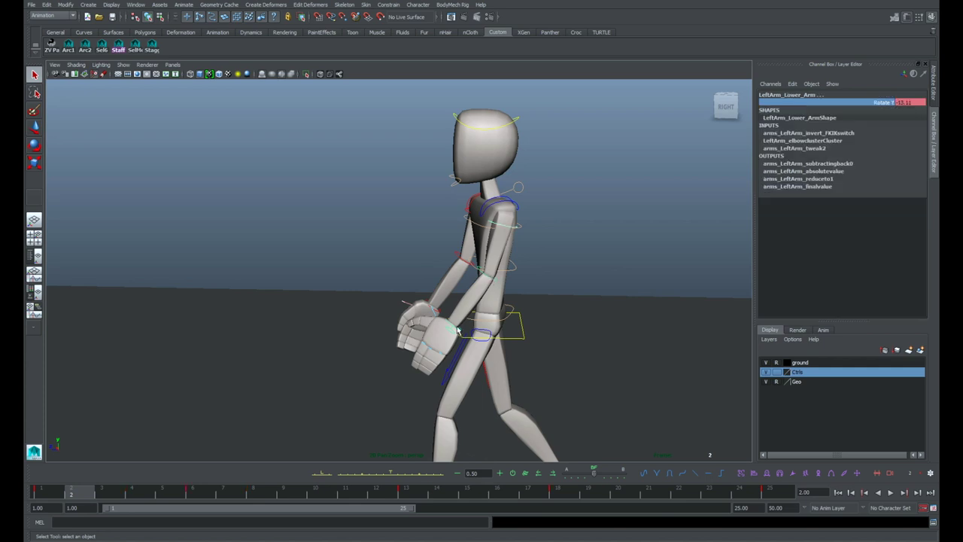
{"action": "left_click", "coordinate": [453, 325]}
{"action": "left_click_drag", "start_coordinate": [486, 314], "coordinate": [549, 301], "text": "alt"}
{"action": "left_click", "coordinate": [484, 272]}
{"action": "left_click", "coordinate": [498, 218]}
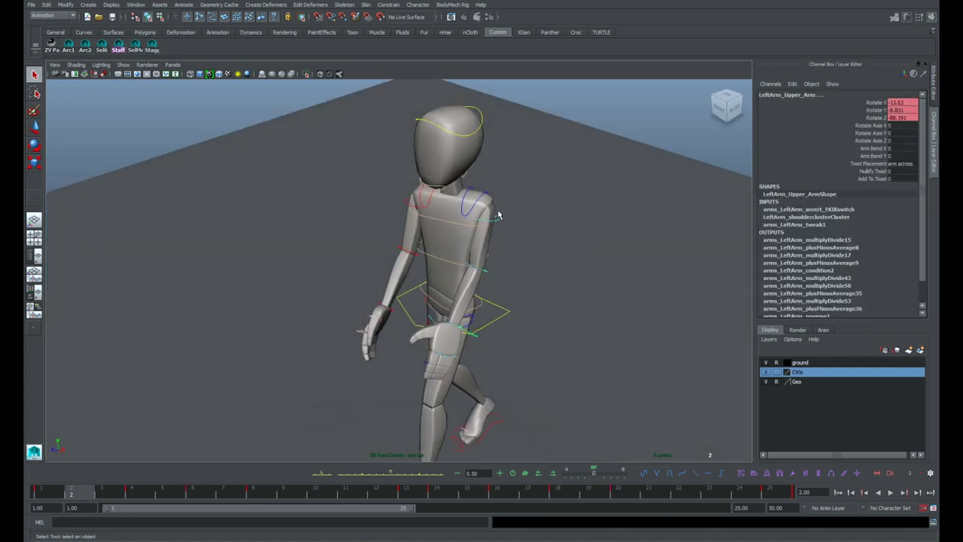
{"action": "left_click", "coordinate": [486, 196]}
{"action": "left_click_drag", "start_coordinate": [468, 332], "coordinate": [491, 302], "text": "alt"}
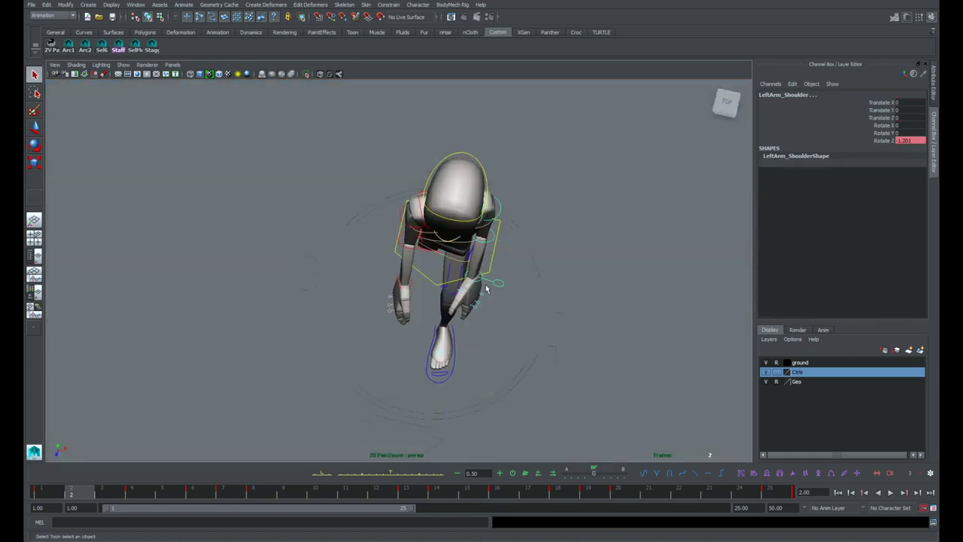
Step: Shift all keys on the left arm's hand, lower arm, upper arm and shoulder curves 12 frames earlier and play back the walk
{"action": "left_click", "coordinate": [483, 277]}
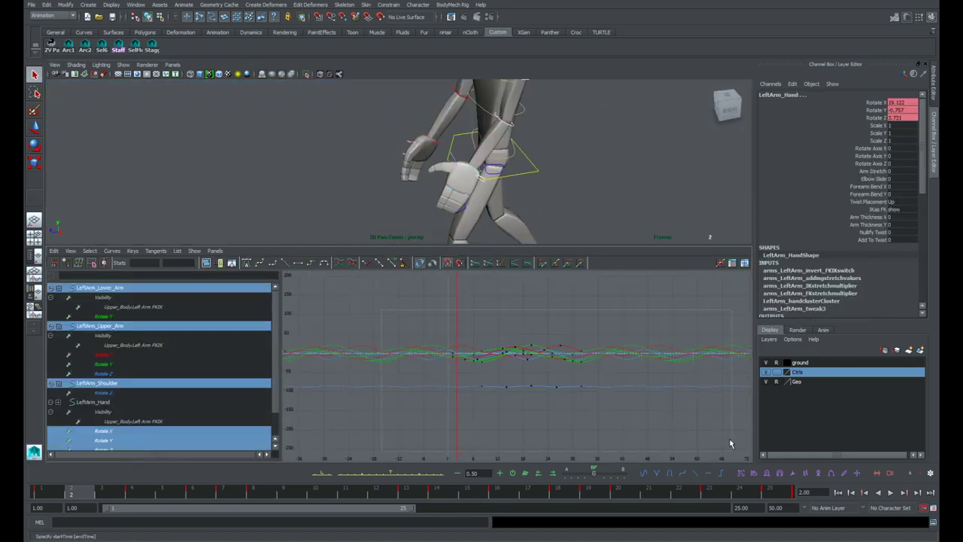
{"action": "left_click_drag", "start_coordinate": [730, 445], "coordinate": [730, 445]}
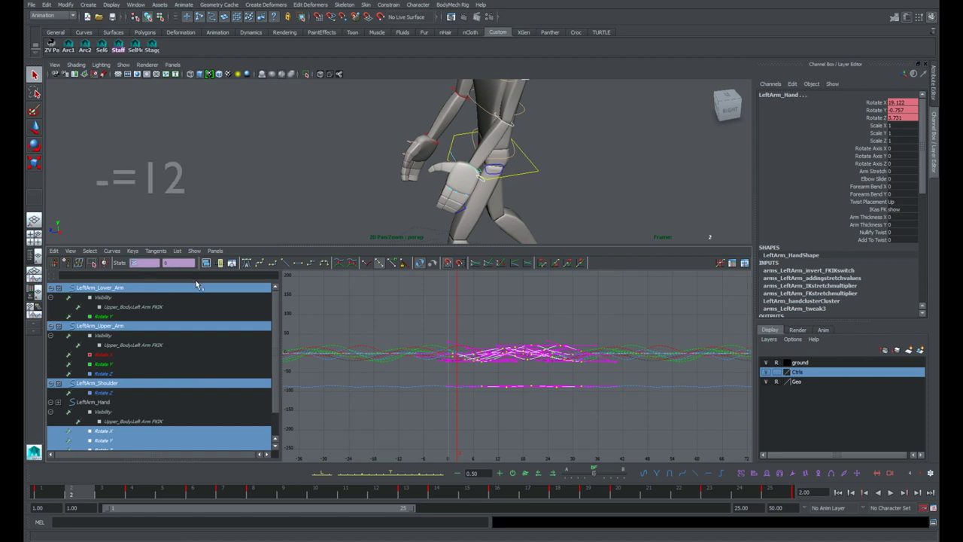
{"action": "key", "text": "Return"}
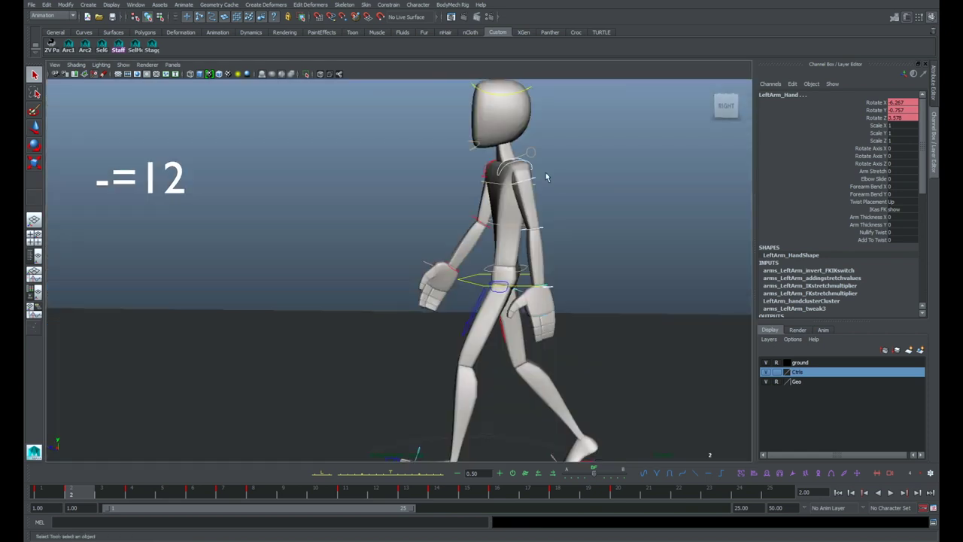
{"action": "left_click_drag", "start_coordinate": [369, 493], "coordinate": [64, 497]}
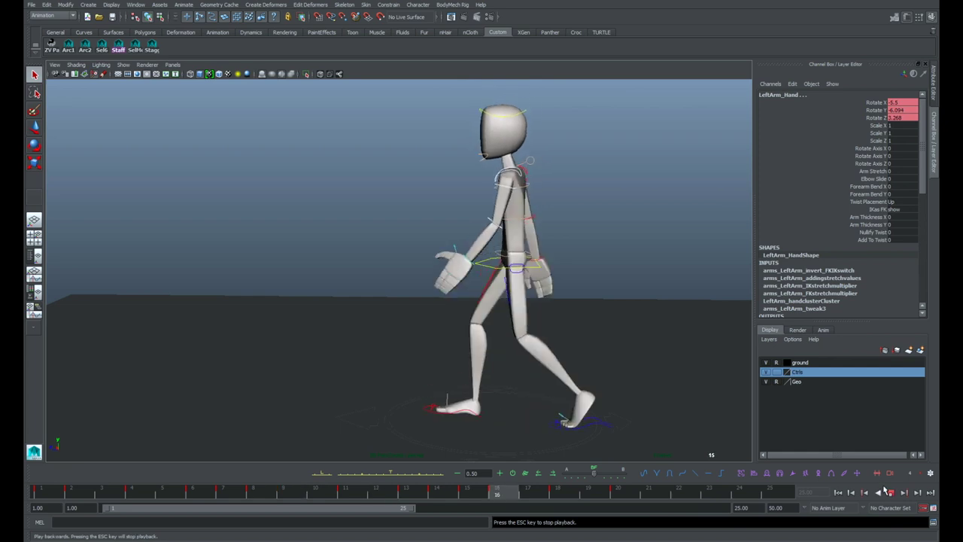
{"action": "left_click", "coordinate": [885, 490]}
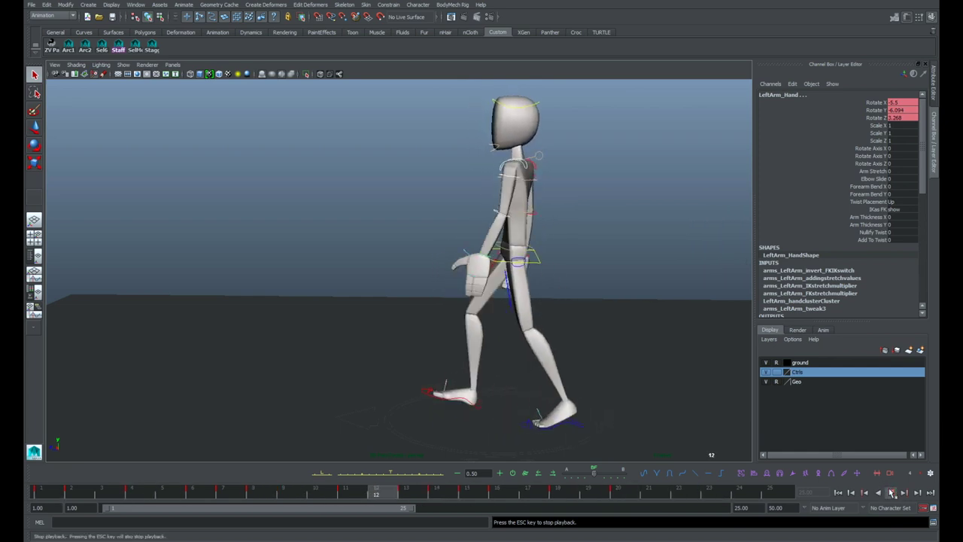
{"action": "left_click", "coordinate": [891, 493]}
Step: Rotate the left thumb control at frame 15 to bring the thumb closer to the palm
{"action": "left_click_drag", "start_coordinate": [542, 342], "coordinate": [499, 366], "text": "alt"}
{"action": "right_click_drag", "start_coordinate": [499, 365], "coordinate": [534, 365], "text": "alt"}
{"action": "middle_click_drag", "start_coordinate": [535, 366], "coordinate": [520, 351], "text": "alt"}
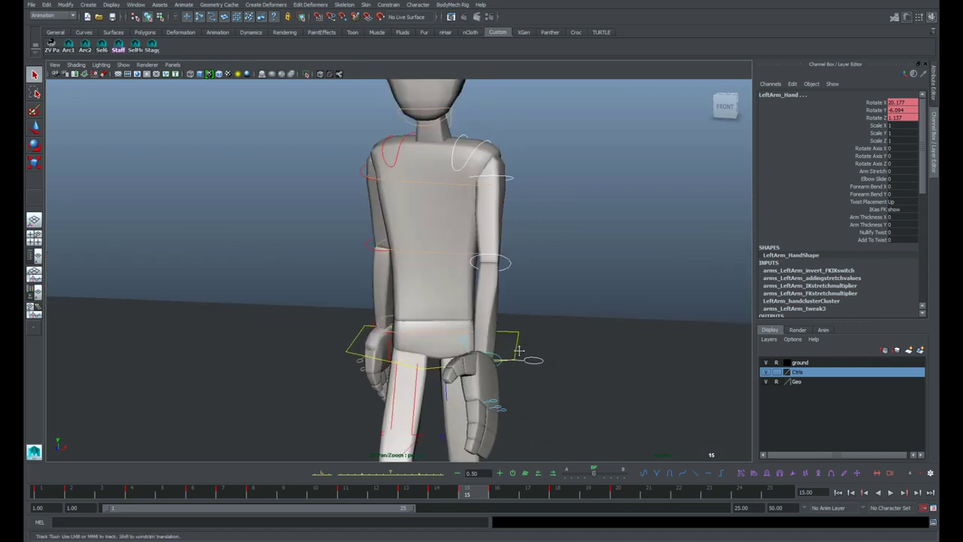
{"action": "left_click_drag", "start_coordinate": [520, 350], "coordinate": [533, 341], "text": "alt"}
{"action": "left_click", "coordinate": [602, 343]}
{"action": "left_click", "coordinate": [515, 305]}
{"action": "key", "text": "e"}
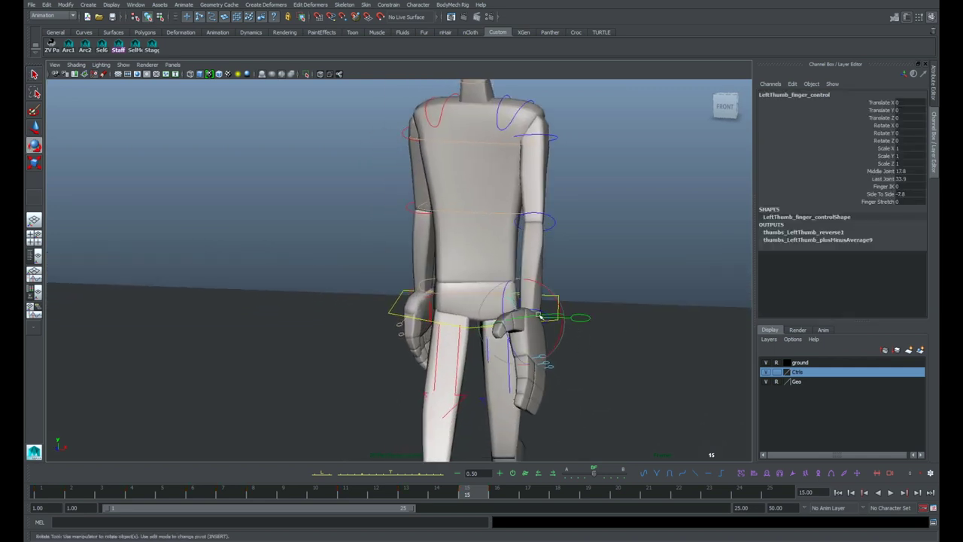
{"action": "scroll", "coordinate": [535, 312], "scroll_direction": "up", "scroll_amount": 3}
{"action": "key", "text": "e"}
{"action": "left_click_drag", "start_coordinate": [515, 311], "coordinate": [335, 313]}
{"action": "scroll", "coordinate": [435, 312], "scroll_direction": "down", "scroll_amount": 3}
{"action": "scroll", "coordinate": [562, 291], "scroll_direction": "up", "scroll_amount": 3}
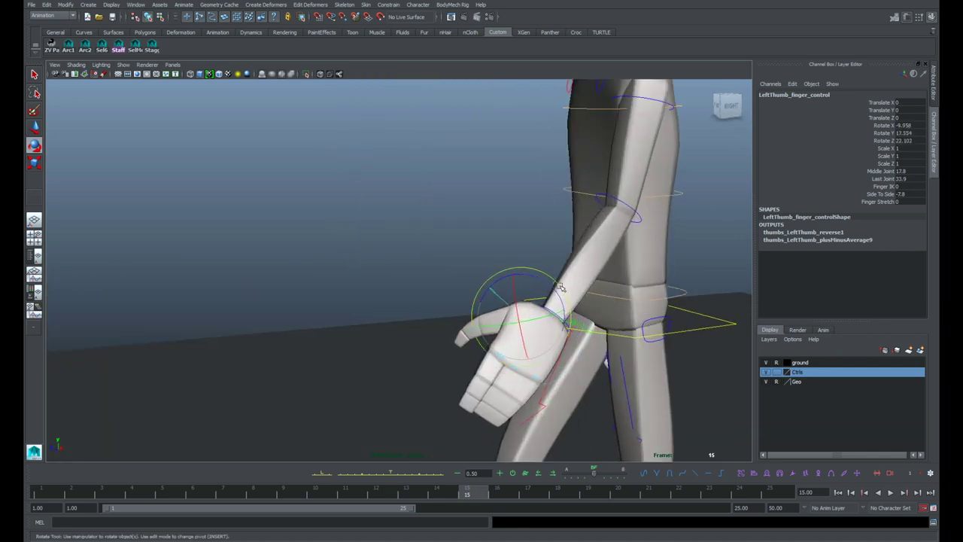
{"action": "left_click_drag", "start_coordinate": [543, 282], "coordinate": [485, 303]}
Step: Adjust the left thumb's Middle Joint and Last Joint bends and refine the thumb's rotation
{"action": "left_click", "coordinate": [882, 172]}
{"action": "middle_click_drag", "start_coordinate": [646, 258], "coordinate": [724, 271]}
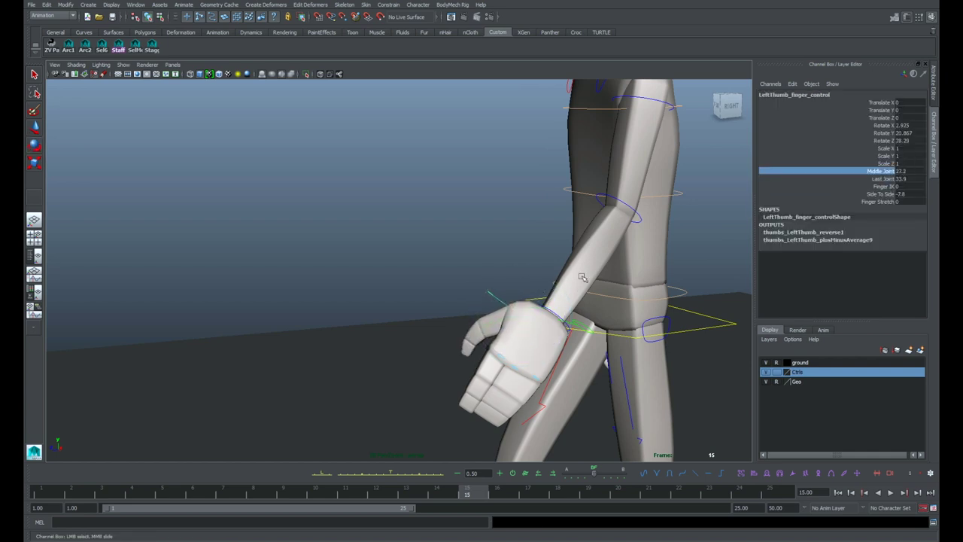
{"action": "left_click", "coordinate": [881, 179]}
{"action": "middle_click_drag", "start_coordinate": [639, 267], "coordinate": [654, 269]}
{"action": "left_click_drag", "start_coordinate": [568, 277], "coordinate": [662, 283], "text": "alt"}
{"action": "key", "text": "e"}
{"action": "left_click_drag", "start_coordinate": [450, 320], "coordinate": [527, 278]}
{"action": "mouse_move", "coordinate": [591, 234]}
{"action": "left_mouse_down"}
{"action": "mouse_move", "coordinate": [598, 229]}
{"action": "mouse_move", "coordinate": [585, 238]}
{"action": "left_mouse_up"}
{"action": "left_click", "coordinate": [873, 173]}
{"action": "middle_click_drag", "start_coordinate": [678, 252], "coordinate": [587, 255]}
{"action": "left_click", "coordinate": [877, 179]}
{"action": "left_click_drag", "start_coordinate": [632, 241], "coordinate": [520, 244], "text": "alt"}
Step: Rotate the left hand's individual finger controls so the fingers spread and curl naturally
{"action": "mouse_move", "coordinate": [519, 245]}
{"action": "middle_mouse_down", "text": "alt"}
{"action": "mouse_move", "coordinate": [548, 256]}
{"action": "mouse_move", "coordinate": [522, 254]}
{"action": "middle_mouse_up", "text": "alt"}
{"action": "right_click_drag", "start_coordinate": [536, 254], "coordinate": [623, 239], "text": "alt"}
{"action": "left_click_drag", "start_coordinate": [592, 274], "coordinate": [625, 274], "text": "alt"}
{"action": "left_click", "coordinate": [570, 337]}
{"action": "key", "text": "e"}
{"action": "left_click", "coordinate": [557, 339]}
{"action": "left_click_drag", "start_coordinate": [570, 332], "coordinate": [587, 348]}
{"action": "key", "text": "q"}
{"action": "left_click", "coordinate": [595, 349]}
{"action": "key", "text": "e"}
{"action": "left_click_drag", "start_coordinate": [602, 392], "coordinate": [590, 380]}
{"action": "left_click", "coordinate": [542, 319]}
{"action": "left_click_drag", "start_coordinate": [552, 301], "coordinate": [569, 347]}
Step: Adjust the left fingers' joint bends, setting the third finger's Middle Joint and Last Joint to about -18.7
{"action": "left_click", "coordinate": [558, 351]}
{"action": "key", "text": "q"}
{"action": "left_click", "coordinate": [883, 179]}
{"action": "middle_click_drag", "start_coordinate": [639, 241], "coordinate": [605, 224]}
{"action": "left_click", "coordinate": [881, 172]}
{"action": "left_click", "coordinate": [583, 364]}
{"action": "left_click_drag", "start_coordinate": [882, 172], "coordinate": [882, 179]}
{"action": "middle_click_drag", "start_coordinate": [648, 225], "coordinate": [626, 226]}
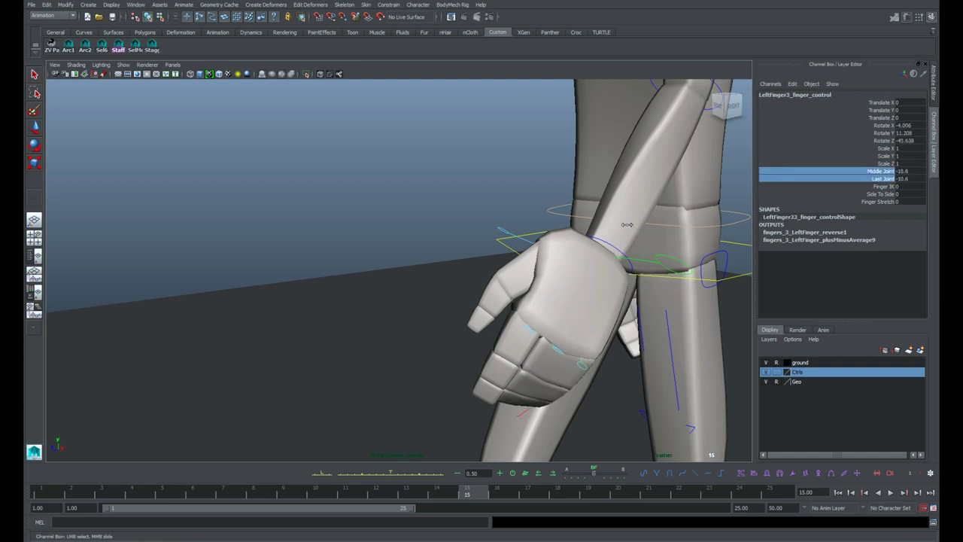
Step: Play back the full-body walk from the front and select the left foot's IK control
{"action": "right_click_drag", "start_coordinate": [572, 264], "coordinate": [402, 300], "text": "alt"}
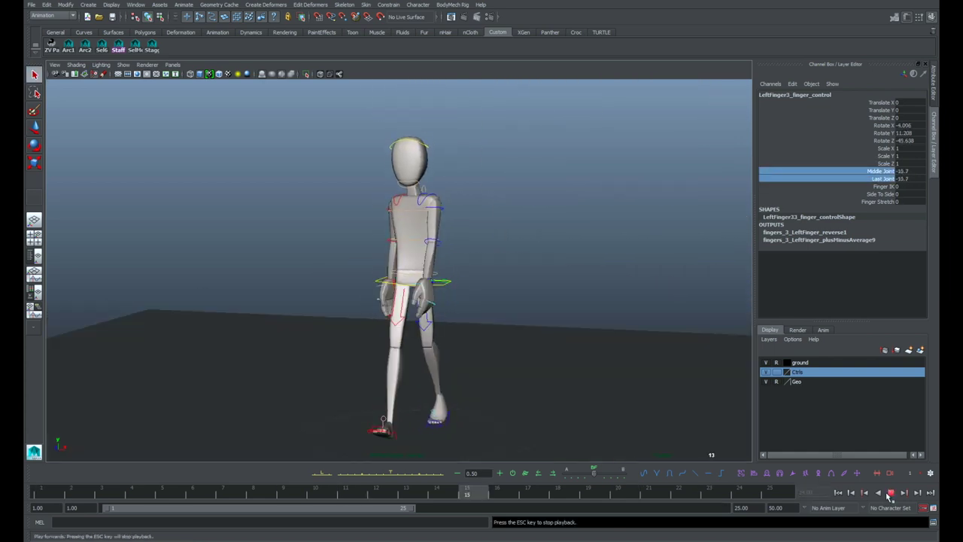
{"action": "key", "text": "alt+v"}
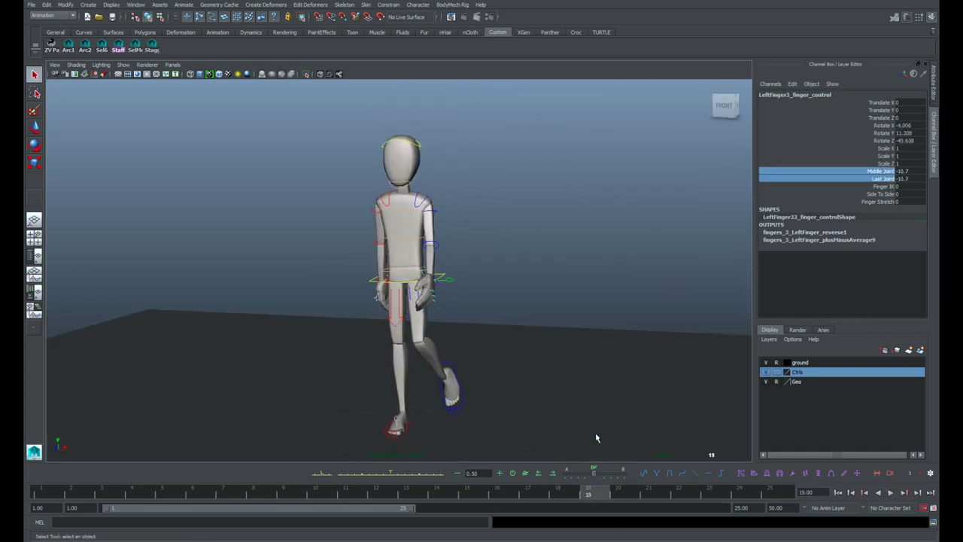
{"action": "middle_click_drag", "start_coordinate": [442, 329], "coordinate": [467, 337], "text": "alt"}
{"action": "left_click", "coordinate": [461, 372]}
{"action": "key", "text": "w"}
{"action": "key", "text": "q"}
{"action": "key", "text": "alt+v"}
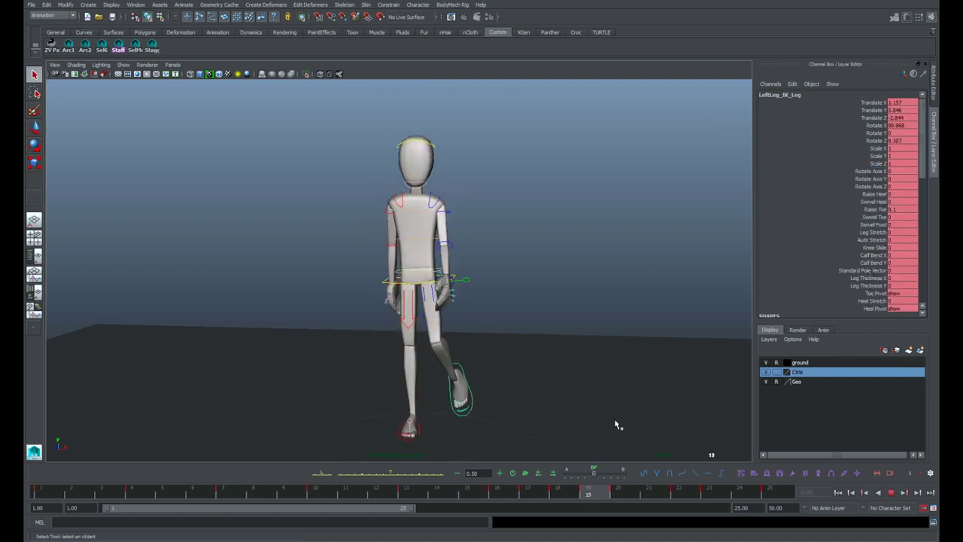
{"action": "key", "text": "Escape"}
Step: Examine the leg and foot motion from the front at frame 7 and in playback with the controls hidden
{"action": "middle_click_drag", "start_coordinate": [489, 360], "coordinate": [538, 316], "text": "alt"}
{"action": "right_click_drag", "start_coordinate": [538, 316], "coordinate": [589, 306], "text": "alt"}
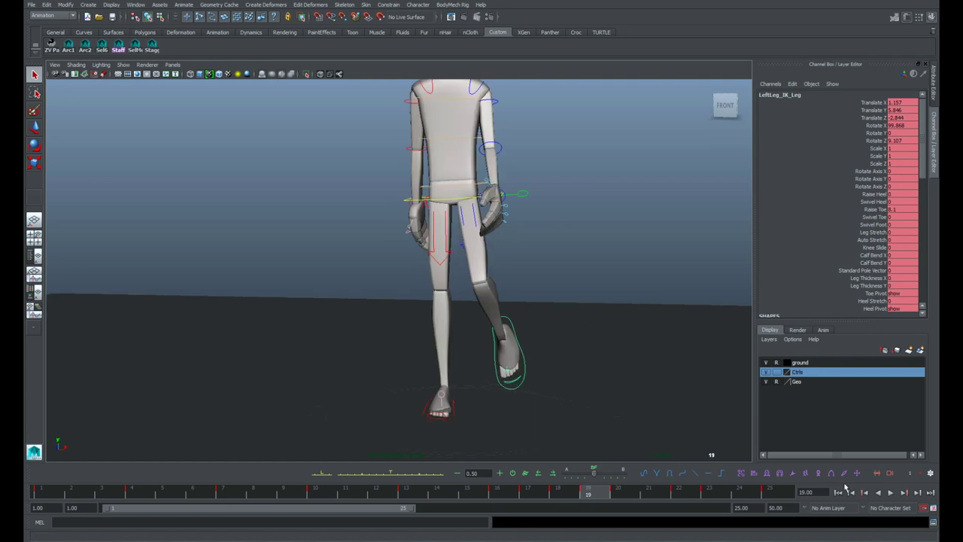
{"action": "key", "text": "space"}
{"action": "key", "text": "space"}
{"action": "right_click_drag", "start_coordinate": [519, 203], "coordinate": [486, 244], "text": "alt"}
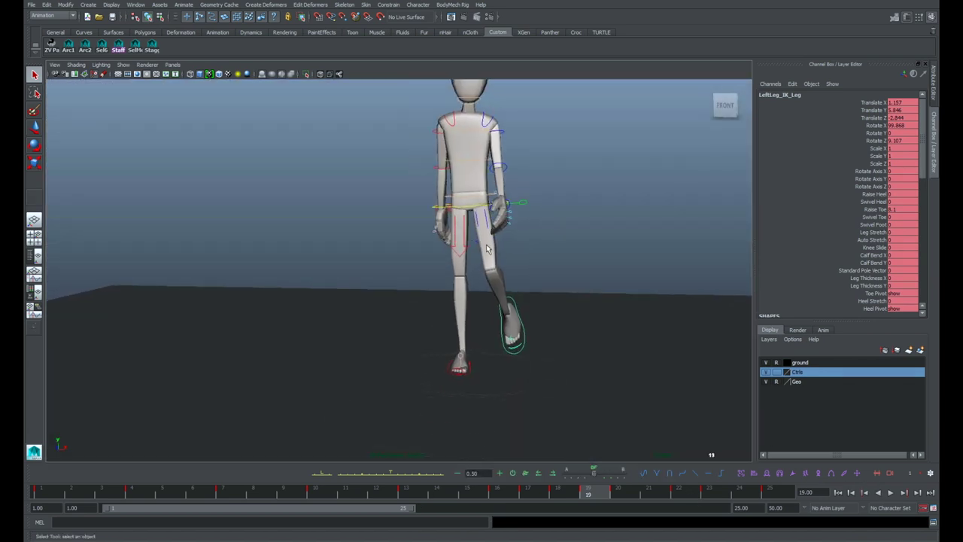
{"action": "middle_click_drag", "start_coordinate": [486, 244], "coordinate": [492, 286], "text": "alt"}
{"action": "left_click", "coordinate": [890, 493]}
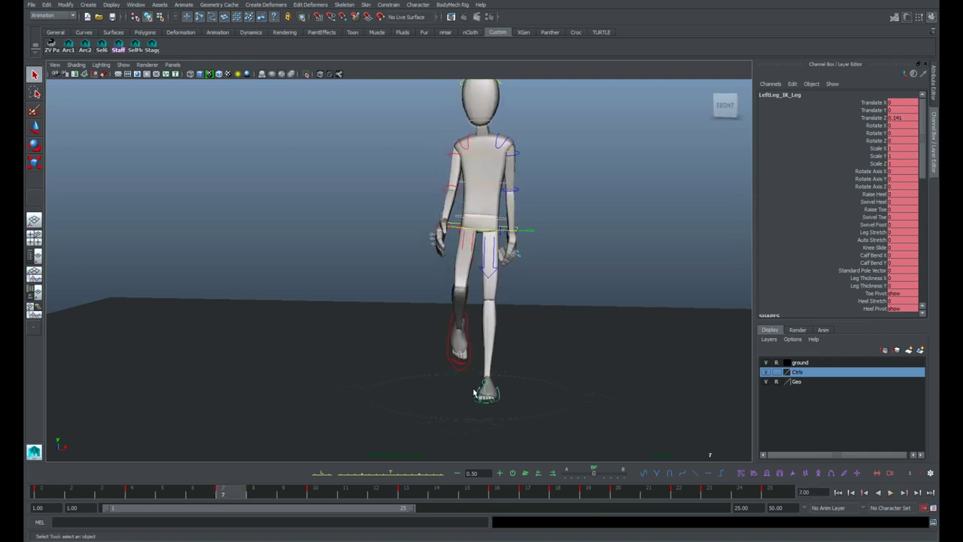
{"action": "left_click_drag", "start_coordinate": [238, 497], "coordinate": [202, 450]}
{"action": "key", "text": "alt+v"}
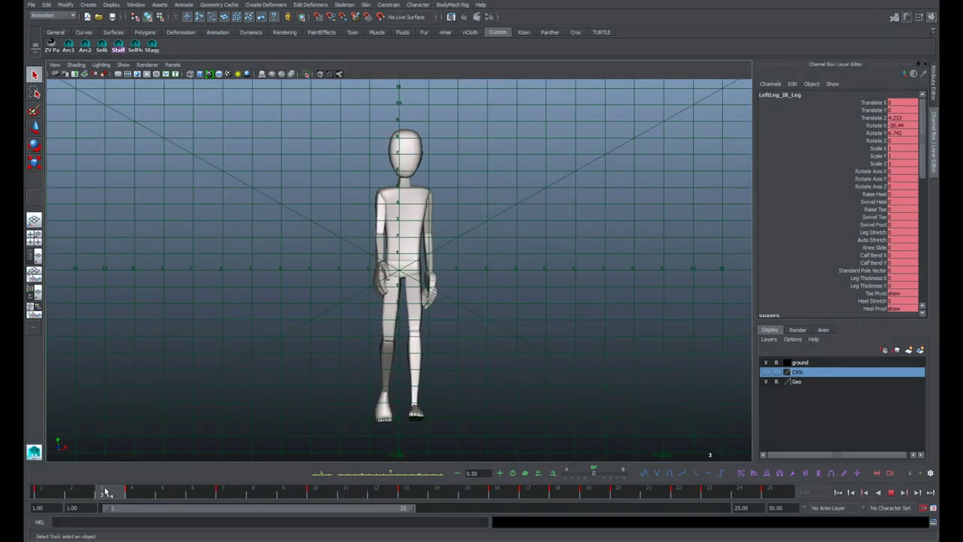
{"action": "key", "text": "alt+v"}
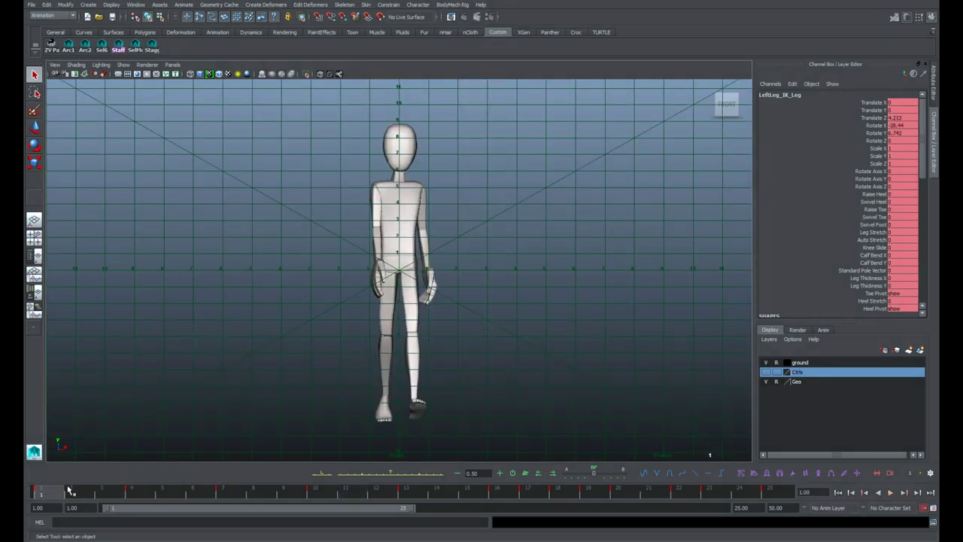
Step: Turn the left foot outward at frame 4 to a Rotate Y of about 8.9
{"action": "key", "text": "alt+period"}
{"action": "key", "text": "alt+period"}
{"action": "key", "text": "alt+period"}
{"action": "key", "text": "e"}
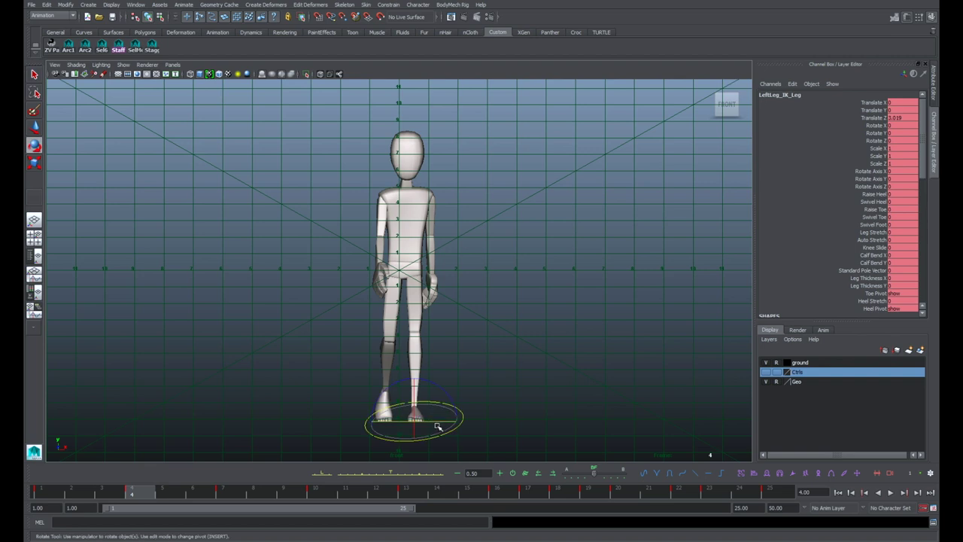
{"action": "left_click_drag", "start_coordinate": [438, 423], "coordinate": [445, 423]}
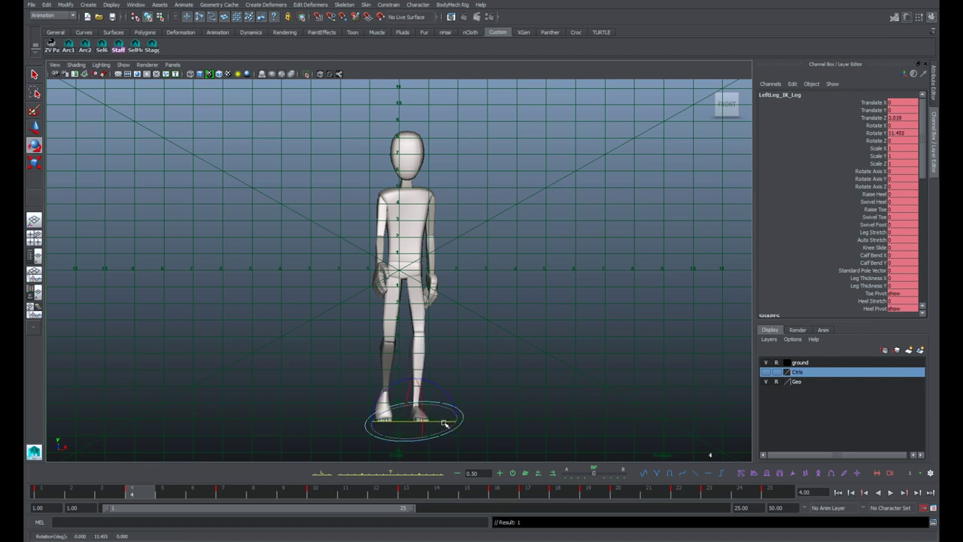
{"action": "key", "text": "ctrl+z"}
{"action": "left_click_drag", "start_coordinate": [437, 423], "coordinate": [444, 423]}
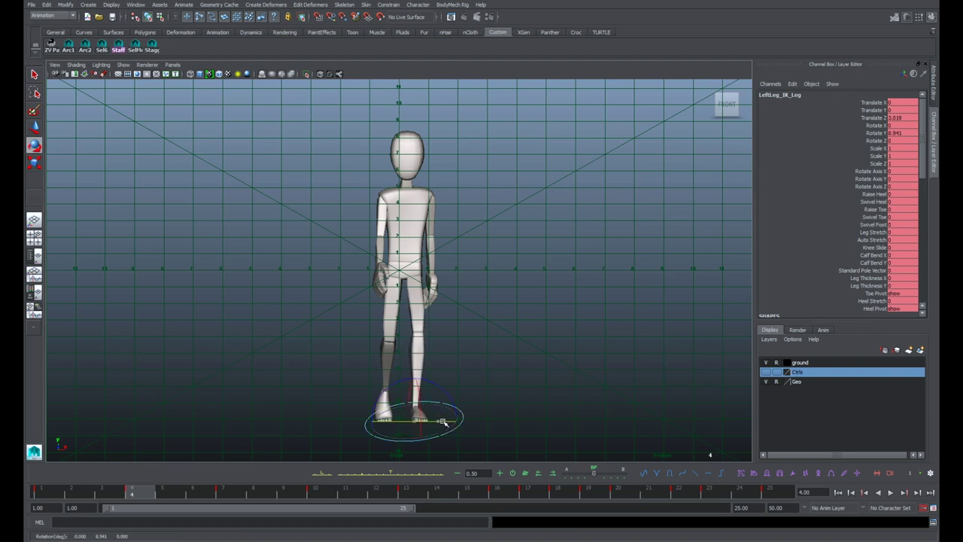
Step: Rotate the left foot at frame 1 to about -27.4 in X, 17.3 in Y and -8.9 in Z
{"action": "left_click", "coordinate": [53, 490]}
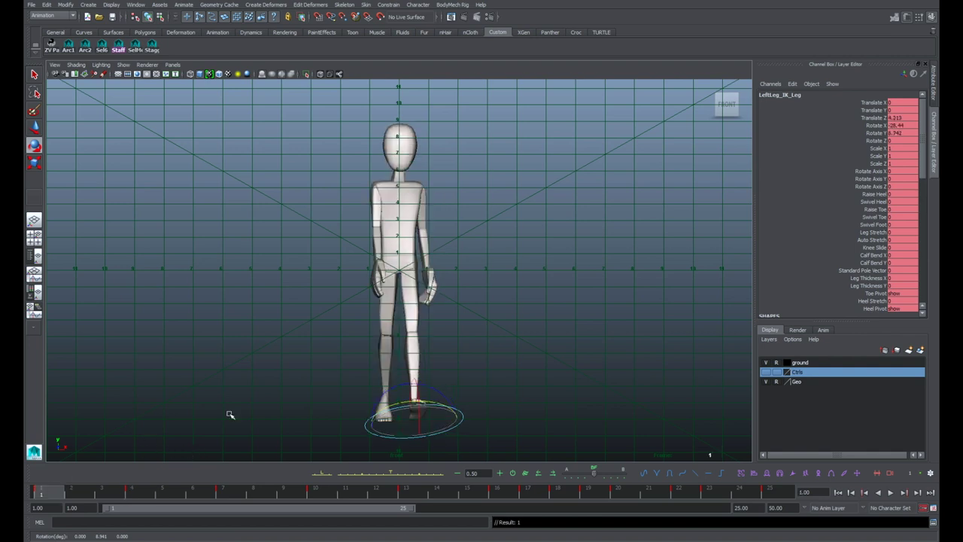
{"action": "left_click_drag", "start_coordinate": [435, 404], "coordinate": [441, 405]}
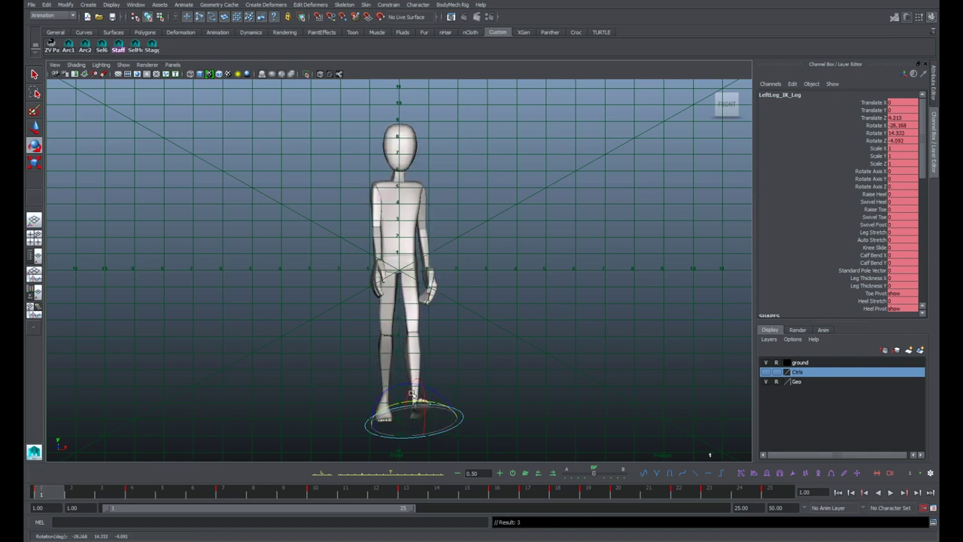
{"action": "mouse_move", "coordinate": [393, 386]}
{"action": "left_mouse_down"}
{"action": "mouse_move", "coordinate": [382, 394]}
{"action": "mouse_move", "coordinate": [392, 386]}
{"action": "left_mouse_up"}
{"action": "key", "text": "space"}
{"action": "left_click_drag", "start_coordinate": [333, 345], "coordinate": [334, 348]}
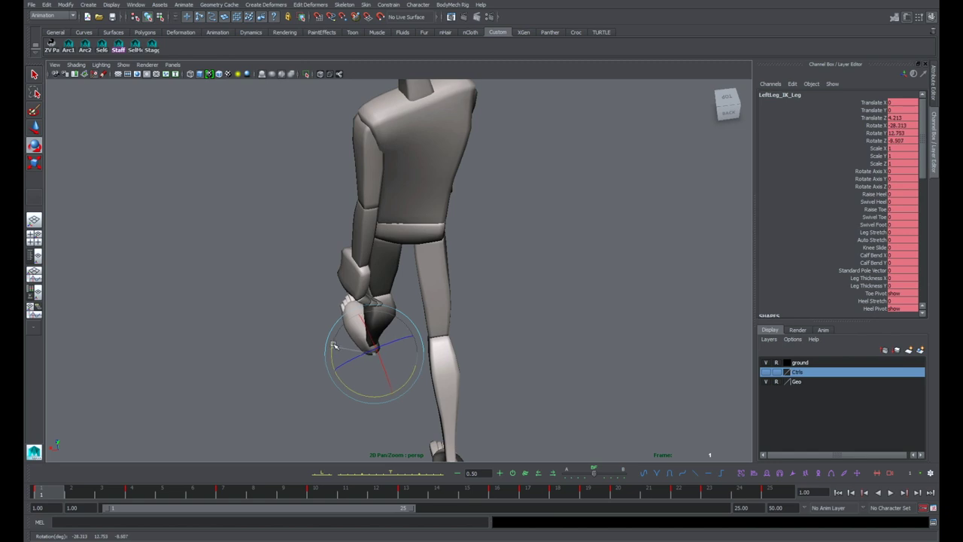
{"action": "left_click_drag", "start_coordinate": [357, 314], "coordinate": [393, 291], "text": "alt"}
{"action": "left_click_drag", "start_coordinate": [325, 326], "coordinate": [407, 307]}
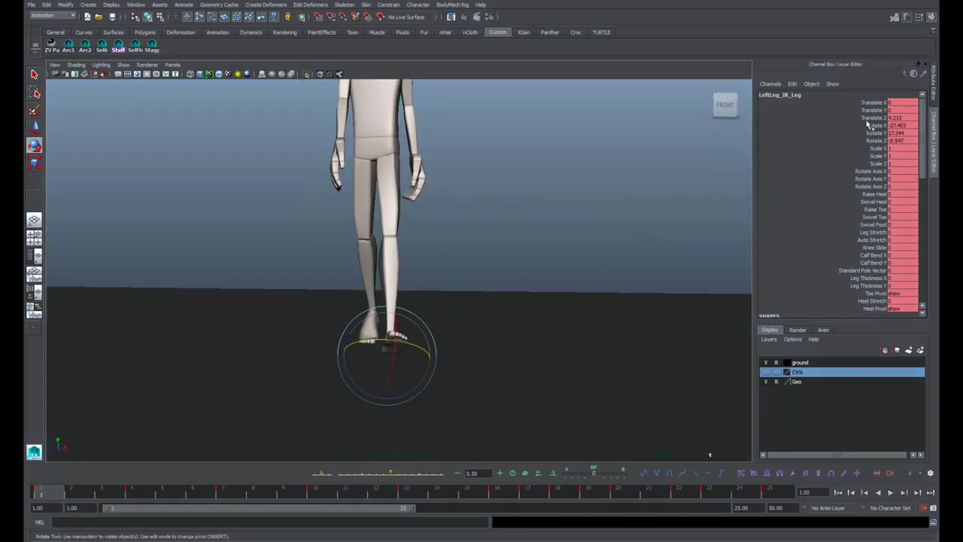
Step: Highlight the left foot's Rotate X, Y and Z channels and examine the feet from behind and in front through frame 13
{"action": "left_click_drag", "start_coordinate": [871, 125], "coordinate": [873, 143]}
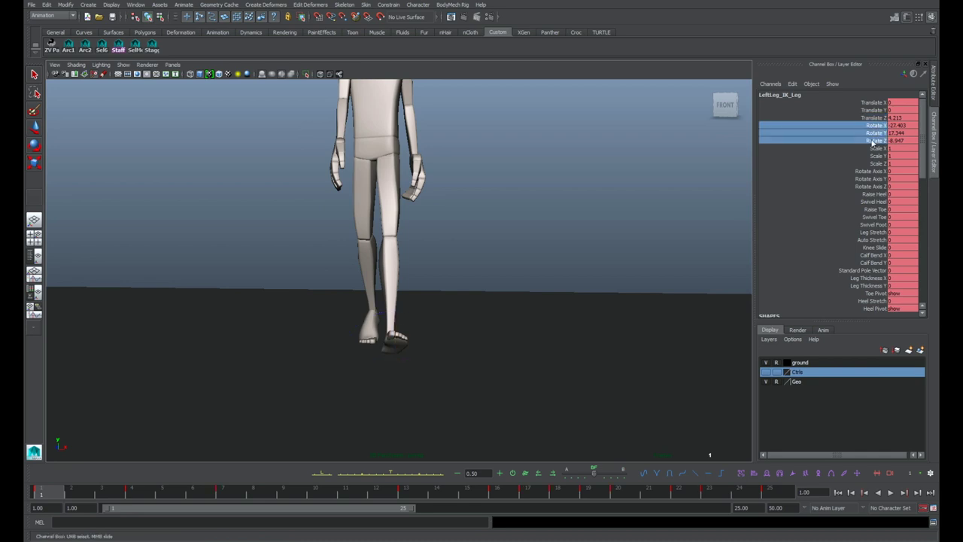
{"action": "key", "text": "alt+v"}
{"action": "left_click_drag", "start_coordinate": [445, 347], "coordinate": [376, 351], "text": "alt"}
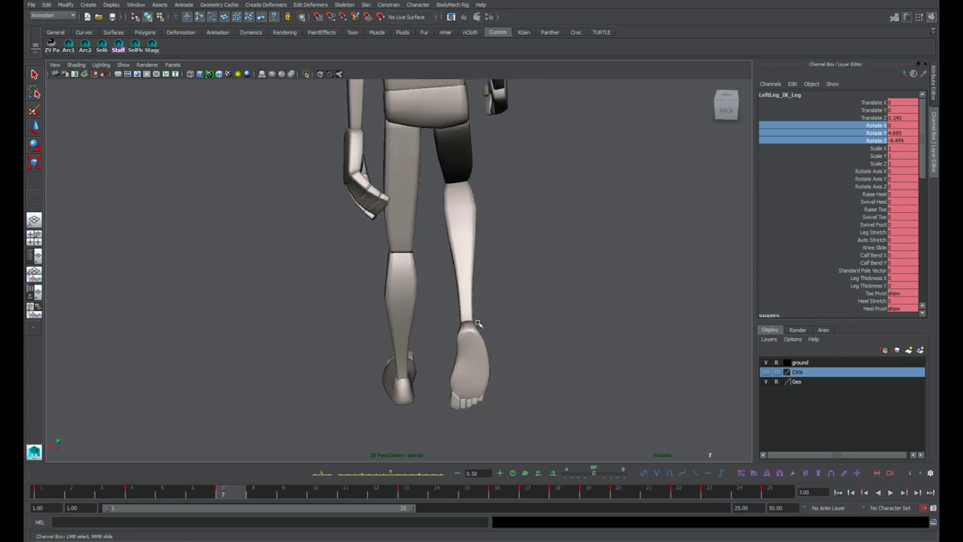
{"action": "key", "text": "period"}
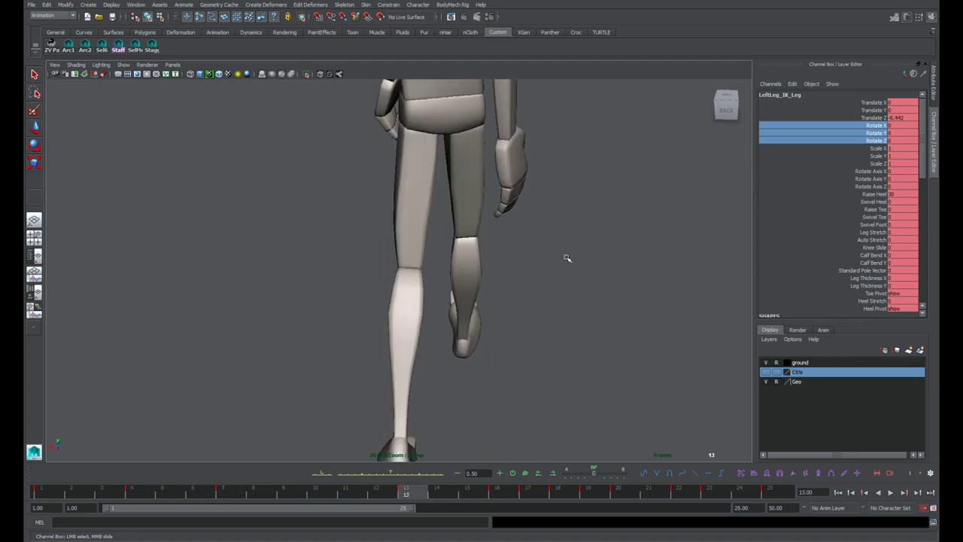
{"action": "right_click_drag", "start_coordinate": [566, 260], "coordinate": [445, 283], "text": "alt"}
{"action": "middle_click_drag", "start_coordinate": [445, 284], "coordinate": [477, 280], "text": "alt"}
{"action": "key", "text": "comma"}
{"action": "key", "text": "period"}
{"action": "key", "text": "comma"}
{"action": "key", "text": "period"}
{"action": "left_click_drag", "start_coordinate": [471, 387], "coordinate": [501, 356], "text": "alt"}
{"action": "right_click_drag", "start_coordinate": [501, 356], "coordinate": [522, 350], "text": "alt"}
{"action": "scroll", "coordinate": [493, 319], "scroll_direction": "up", "scroll_amount": 4}
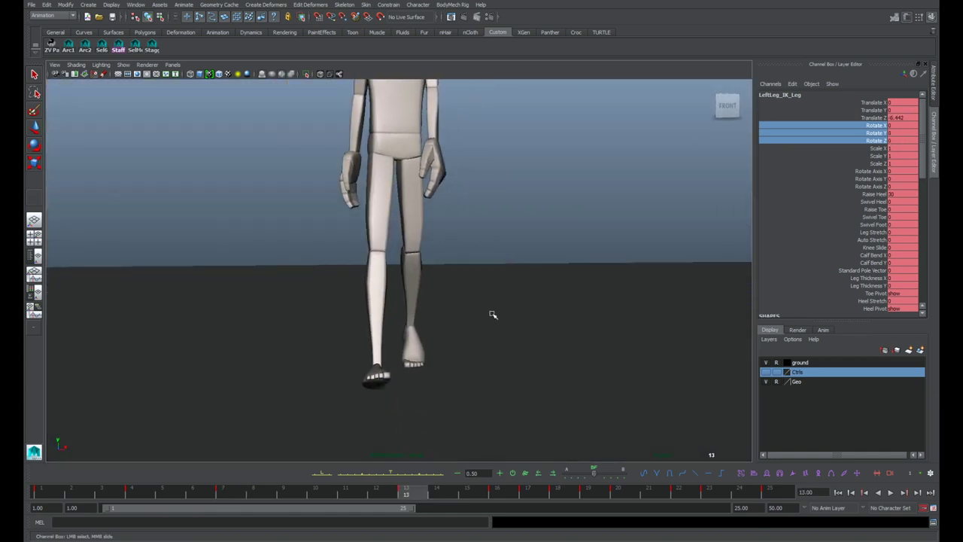
Step: Turn the left foot outward at frame 13 to a Rotate Y of about 6.8
{"action": "key", "text": "e"}
{"action": "left_click_drag", "start_coordinate": [420, 370], "coordinate": [426, 364]}
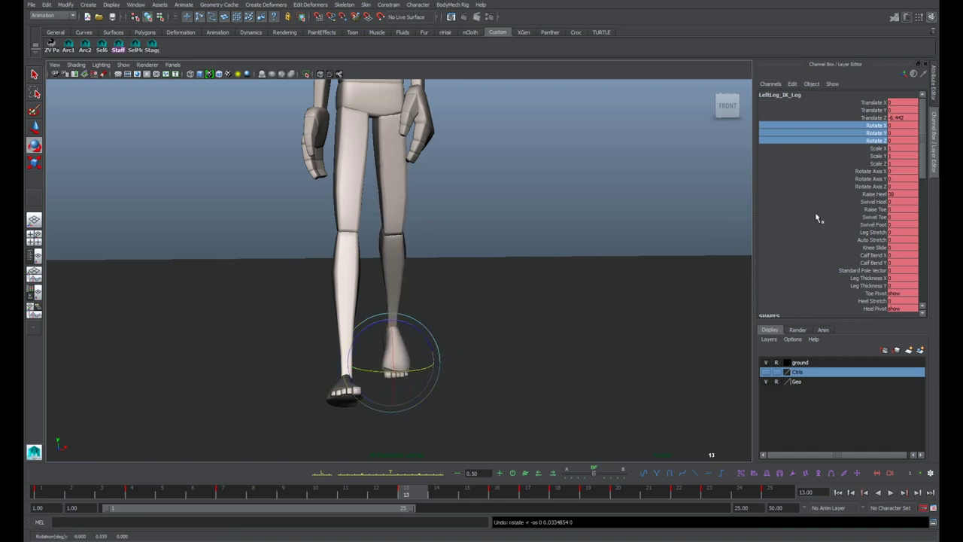
{"action": "left_click_drag", "start_coordinate": [530, 301], "coordinate": [512, 321], "text": "alt"}
{"action": "left_click_drag", "start_coordinate": [467, 364], "coordinate": [421, 338], "text": "alt"}
{"action": "mouse_move", "coordinate": [413, 390]}
{"action": "left_mouse_down"}
{"action": "mouse_move", "coordinate": [429, 390]}
{"action": "mouse_move", "coordinate": [407, 386]}
{"action": "left_mouse_up"}
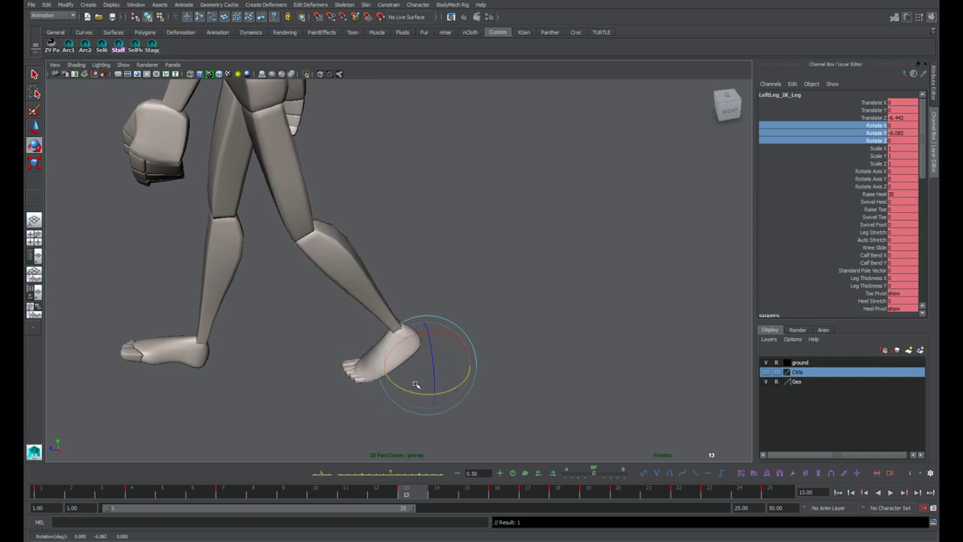
{"action": "key", "text": "ctrl+z"}
{"action": "key", "text": "q"}
Step: Compare the left foot's orientation at neighbouring keys around frame 13 and check its Swivel Heel and Raise Heel channels
{"action": "key", "text": "comma"}
{"action": "key", "text": "period"}
{"action": "left_click_drag", "start_coordinate": [407, 315], "coordinate": [529, 303], "text": "alt"}
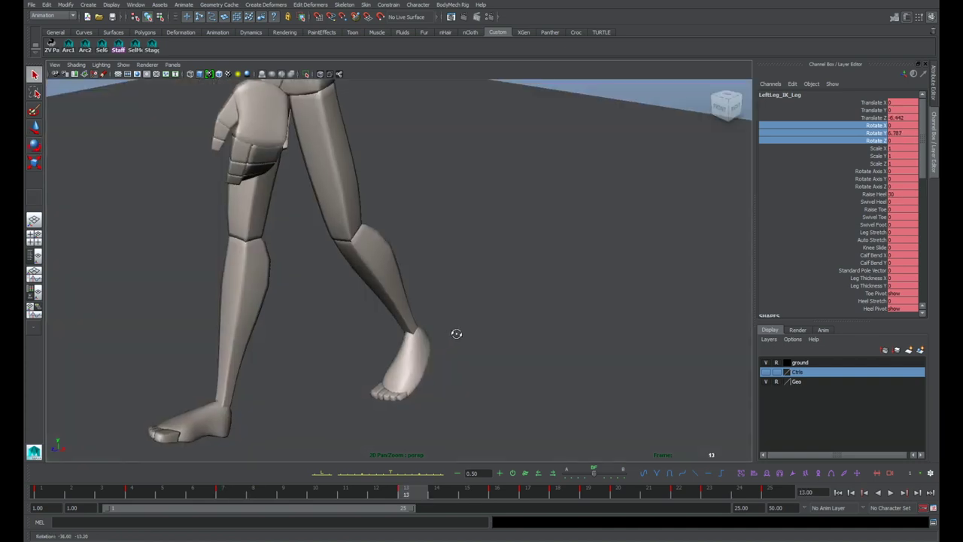
{"action": "right_click_drag", "start_coordinate": [529, 304], "coordinate": [490, 327], "text": "alt"}
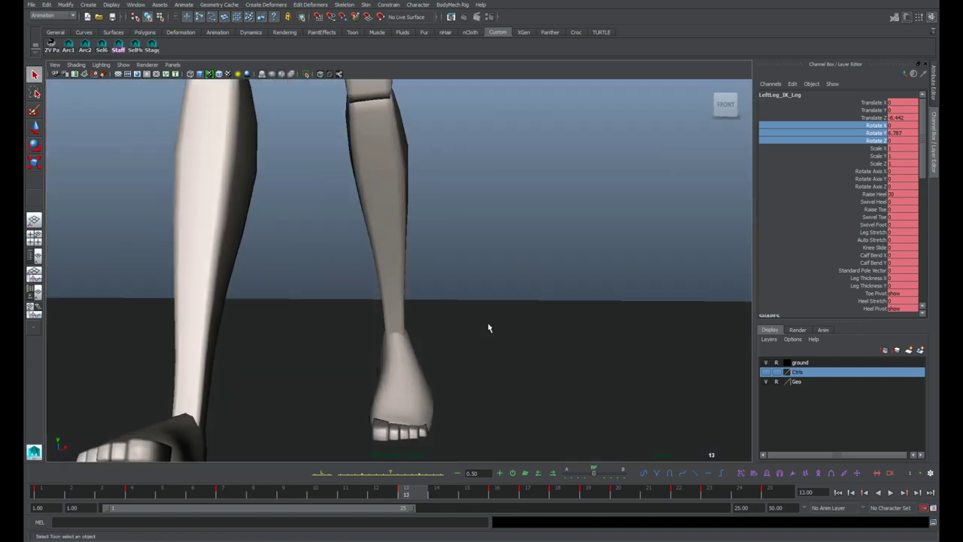
{"action": "middle_click_drag", "start_coordinate": [490, 328], "coordinate": [533, 292], "text": "alt"}
{"action": "key", "text": "comma"}
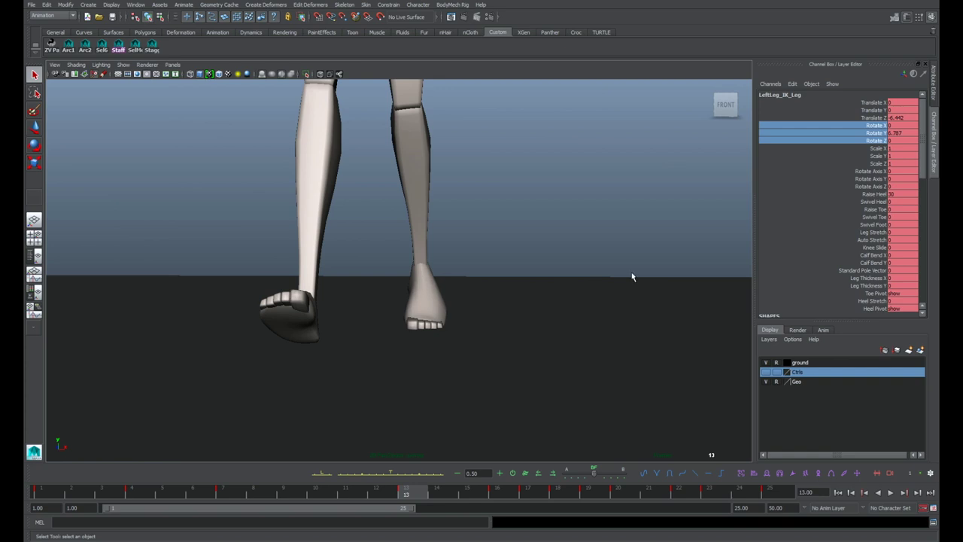
{"action": "left_click", "coordinate": [874, 202]}
{"action": "left_click", "coordinate": [872, 196]}
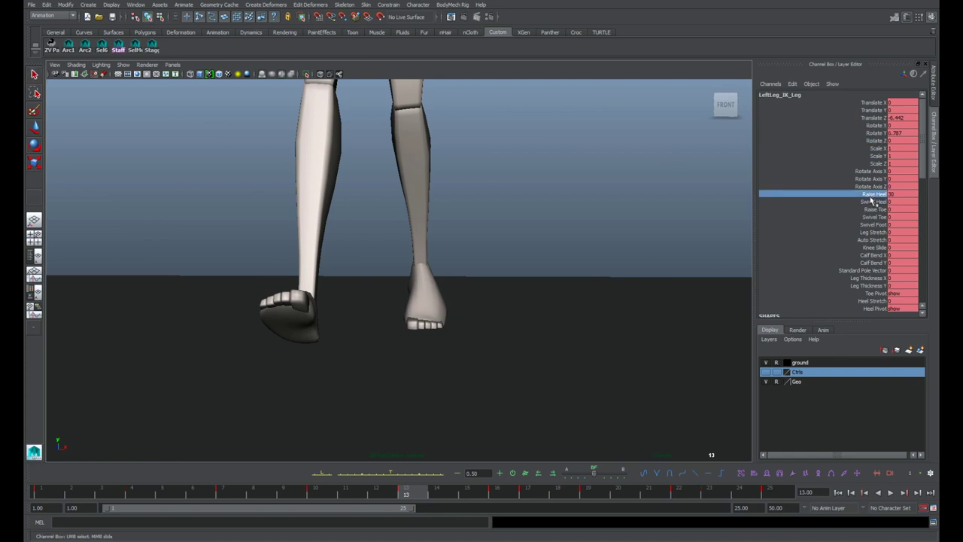
{"action": "left_click_drag", "start_coordinate": [581, 265], "coordinate": [540, 306], "text": "alt"}
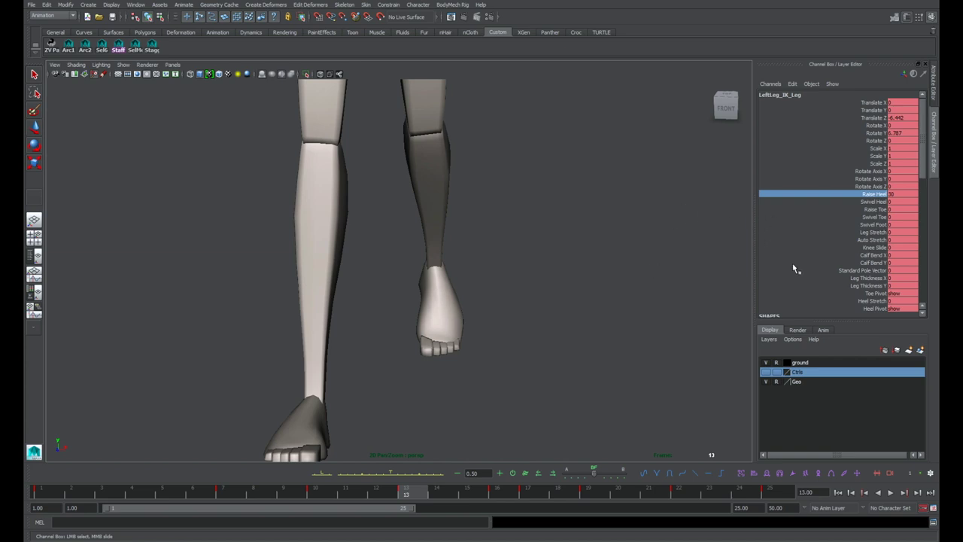
{"action": "key", "text": "comma"}
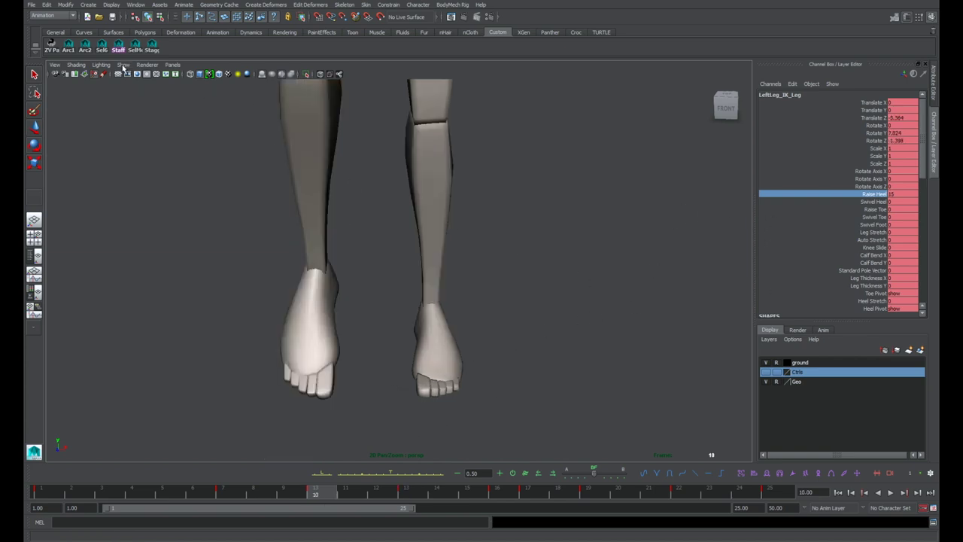
Step: Make the Ctrls layer visible and select the left leg's toe pivot control at frame 10
{"action": "left_click", "coordinate": [123, 66]}
{"action": "left_click", "coordinate": [768, 372]}
{"action": "left_click", "coordinate": [767, 372]}
{"action": "left_click", "coordinate": [442, 395]}
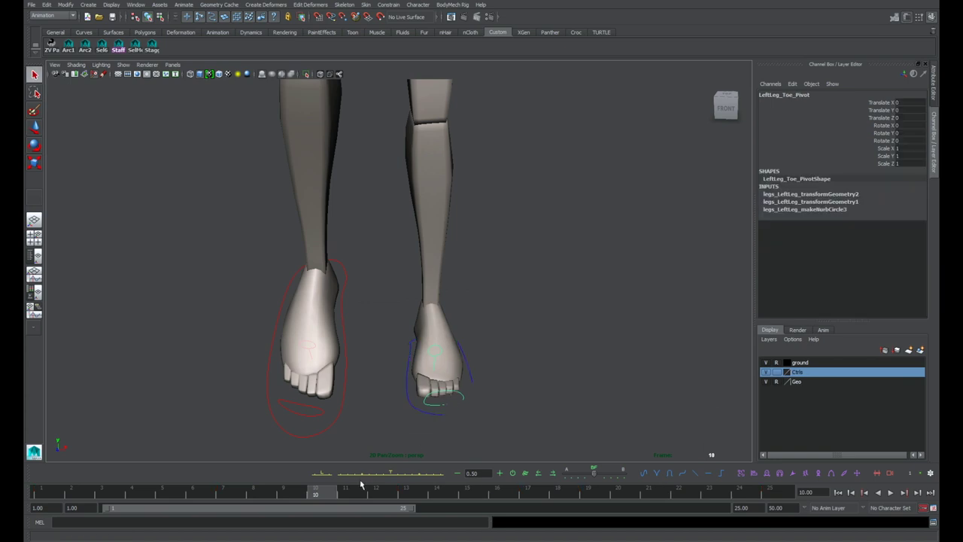
Step: Set keys on all channels of the left toe pivot control at frames 7, 10, 13 and 16
{"action": "key", "text": "s"}
{"action": "left_click_drag", "start_coordinate": [392, 493], "coordinate": [419, 494]}
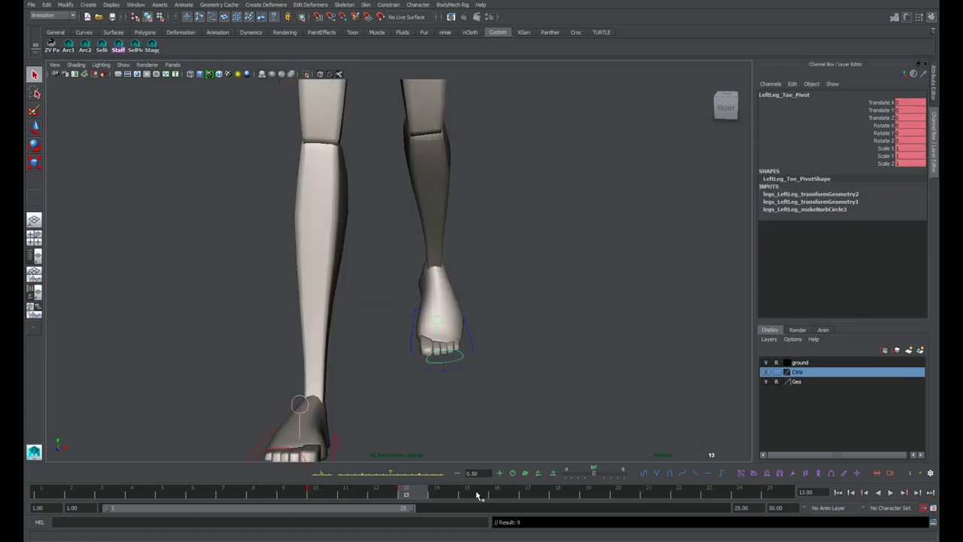
{"action": "left_click_drag", "start_coordinate": [478, 495], "coordinate": [504, 496]}
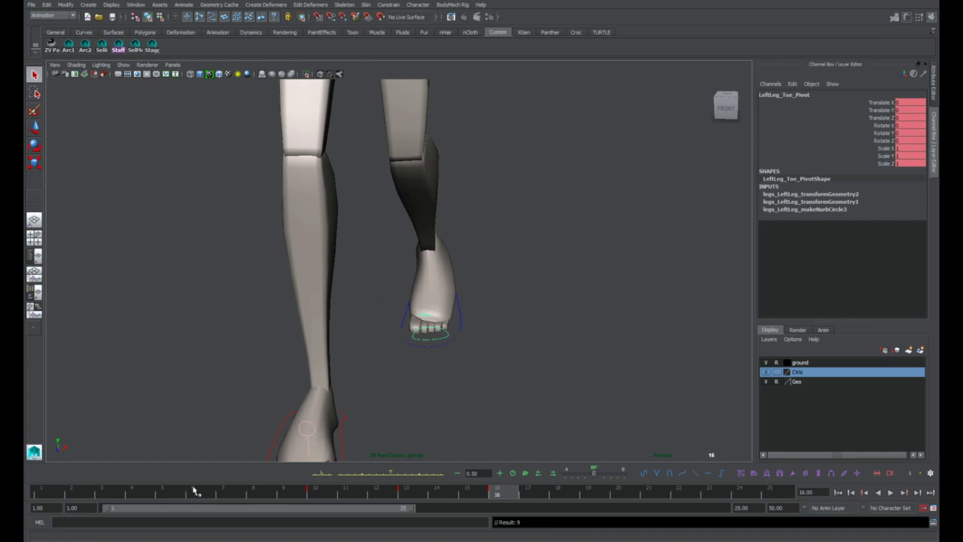
{"action": "left_click", "coordinate": [222, 494]}
Step: Examine the left foot IK control's pose and Raise Heel values from the side around frames 7 and 10
{"action": "left_click_drag", "start_coordinate": [463, 387], "coordinate": [495, 369], "text": "alt"}
{"action": "left_click", "coordinate": [518, 378]}
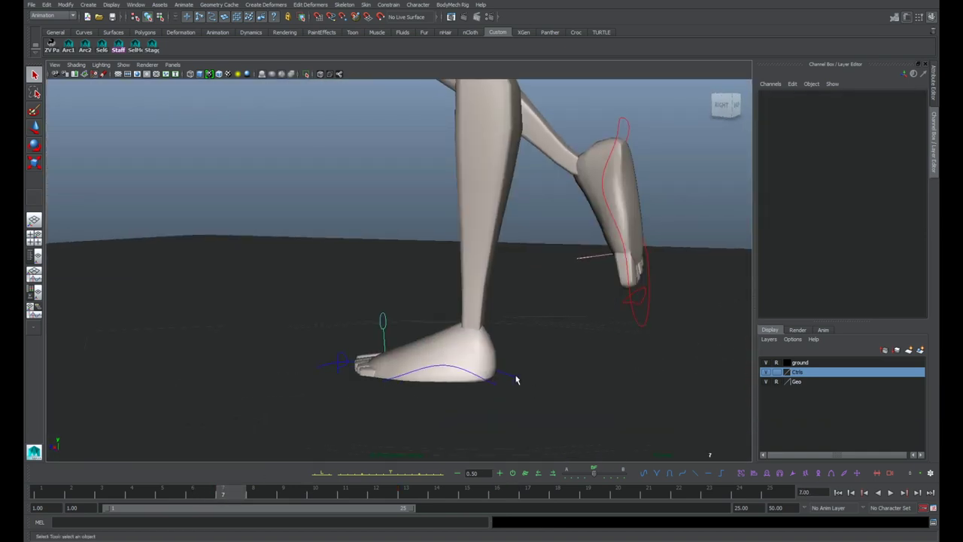
{"action": "left_click", "coordinate": [517, 378]}
{"action": "key", "text": "f"}
{"action": "key", "text": "period"}
{"action": "right_click_drag", "start_coordinate": [555, 359], "coordinate": [537, 341], "text": "alt"}
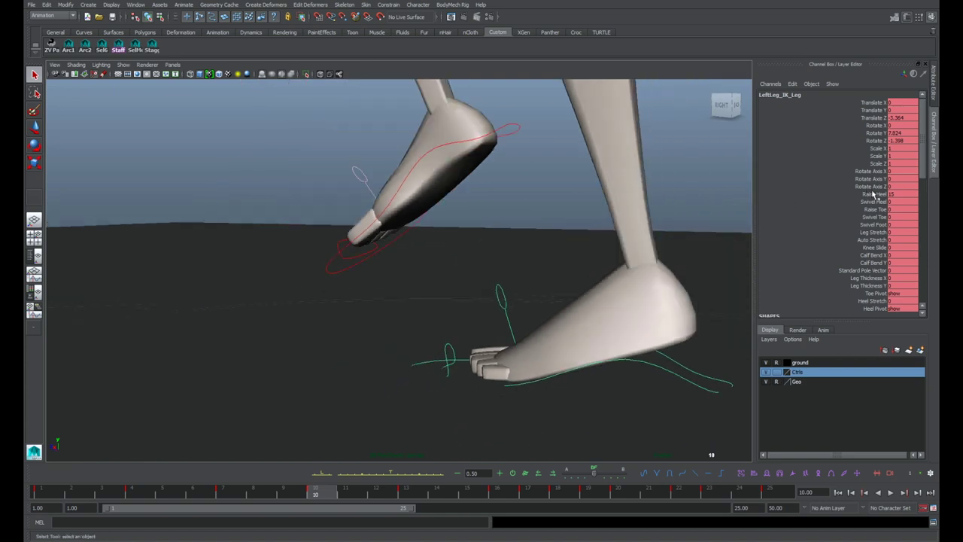
{"action": "key", "text": "comma"}
{"action": "key", "text": "period"}
{"action": "key", "text": "comma"}
Step: Select the left toe pivot control and rotate it to about 19 degrees in Y at frame 13
{"action": "left_click", "coordinate": [296, 338]}
{"action": "left_click", "coordinate": [297, 338]}
{"action": "left_click_drag", "start_coordinate": [345, 332], "coordinate": [329, 293], "text": "alt"}
{"action": "key", "text": "period"}
{"action": "key", "text": "period"}
{"action": "key", "text": "period"}
{"action": "key", "text": "period"}
{"action": "key", "text": "period"}
{"action": "key", "text": "period"}
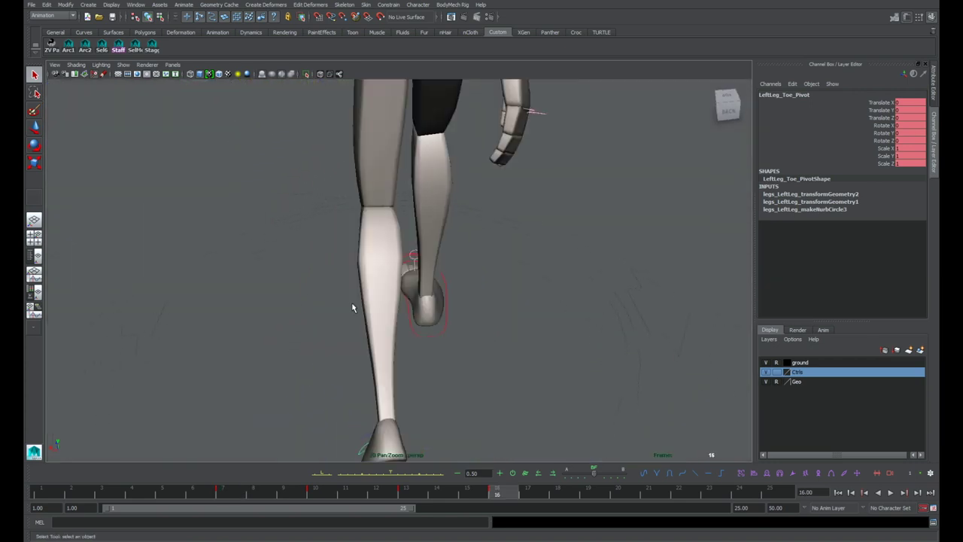
{"action": "key", "text": "e"}
{"action": "left_click_drag", "start_coordinate": [395, 291], "coordinate": [429, 300], "text": "alt"}
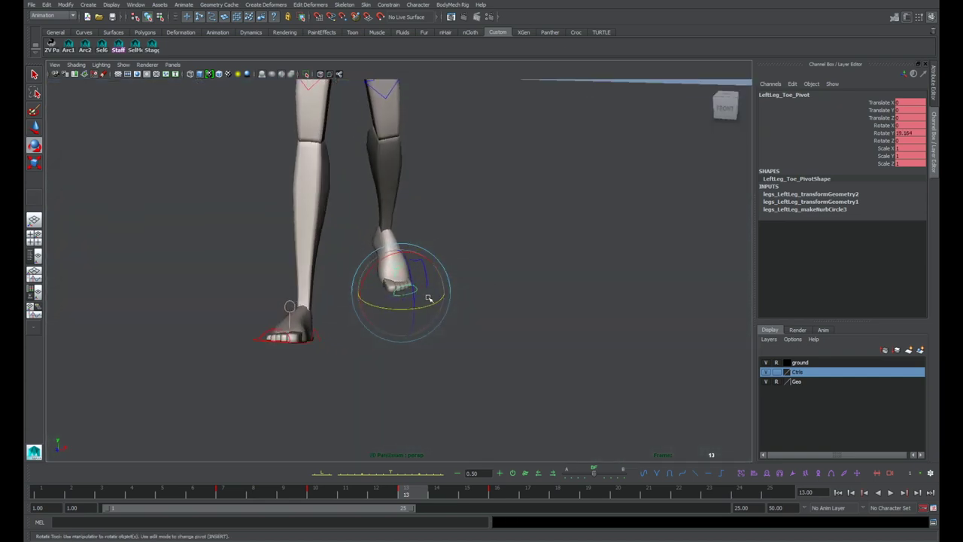
{"action": "key", "text": "comma"}
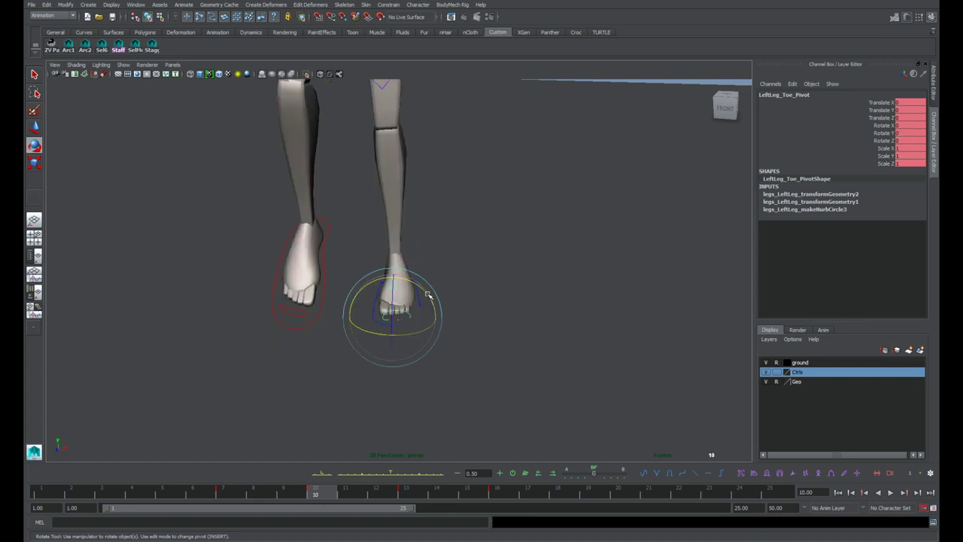
{"action": "key", "text": "period"}
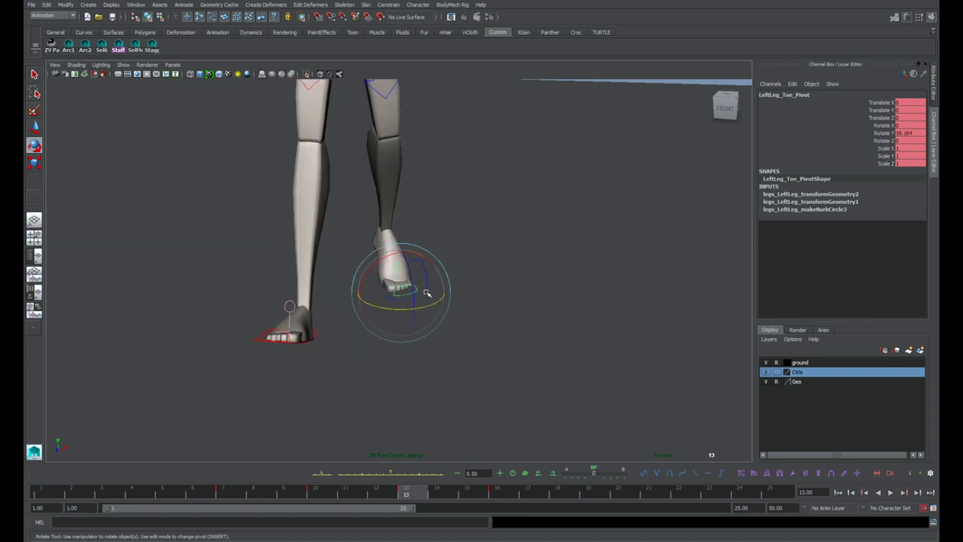
Step: Rotate the left toe pivot control to about 21.8 degrees in Y at frame 16
{"action": "key", "text": "period"}
{"action": "left_click_drag", "start_coordinate": [416, 291], "coordinate": [428, 290]}
{"action": "key", "text": "period"}
{"action": "key", "text": "comma"}
{"action": "key", "text": "comma"}
{"action": "key", "text": "period"}
{"action": "key", "text": "comma"}
Step: Refine the left toe pivot's Rotate Y at frame 13, setting its curve key to about 16.3
{"action": "left_click_drag", "start_coordinate": [430, 304], "coordinate": [426, 303]}
{"action": "key", "text": "period"}
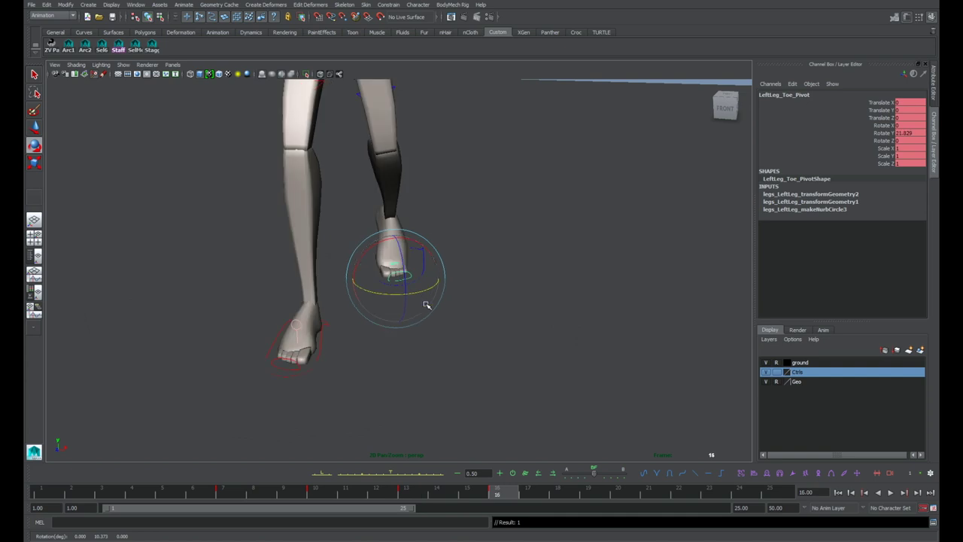
{"action": "key", "text": "comma"}
{"action": "key", "text": "space"}
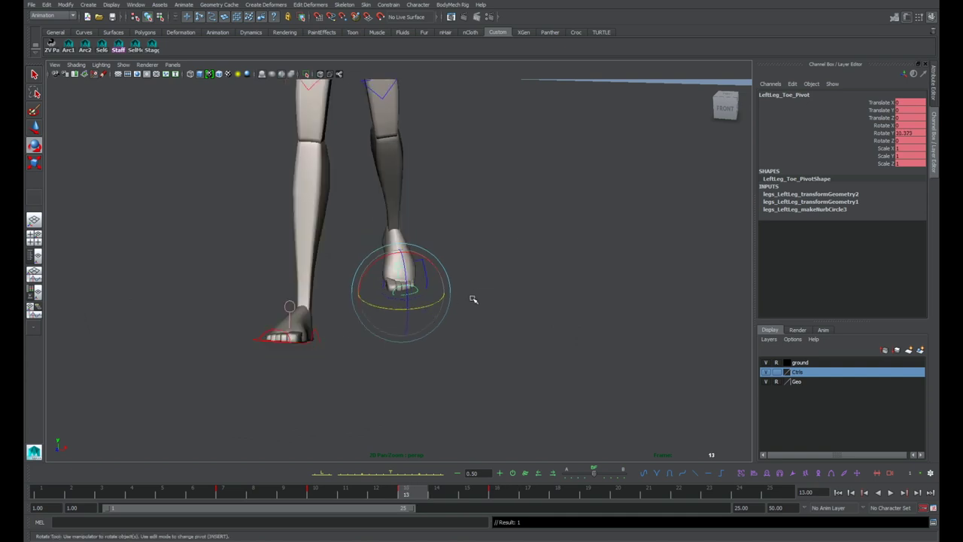
{"action": "left_click_drag", "start_coordinate": [503, 359], "coordinate": [532, 382]}
{"action": "middle_click_drag", "start_coordinate": [547, 364], "coordinate": [558, 330]}
{"action": "key", "text": "comma"}
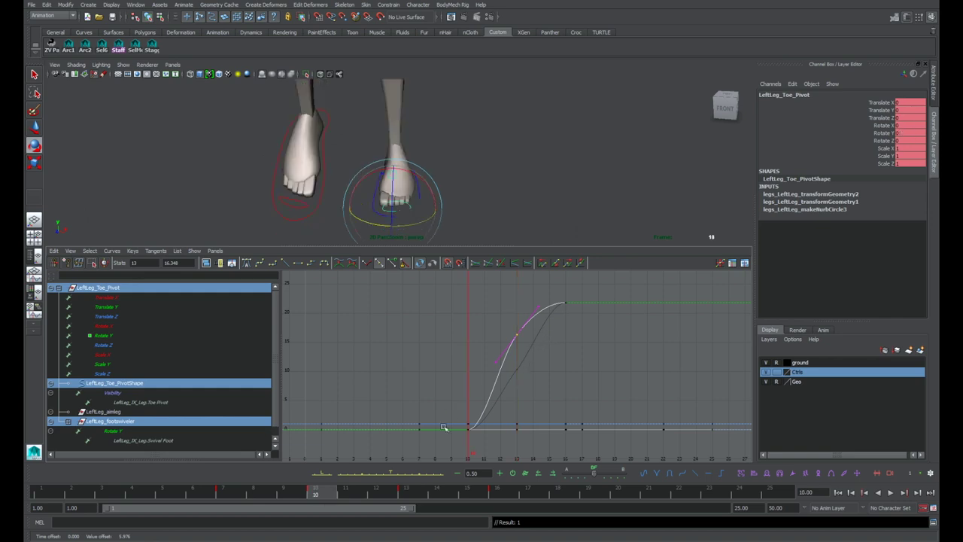
Step: Isolate the left toe pivot's Rotate Y curve and raise its frame 10 key to about 5.8
{"action": "left_click", "coordinate": [120, 431]}
{"action": "key", "text": "q"}
{"action": "key", "text": "e"}
{"action": "left_click", "coordinate": [168, 336]}
{"action": "left_click_drag", "start_coordinate": [456, 369], "coordinate": [500, 413]}
{"action": "key", "text": "w"}
{"action": "middle_click_drag", "start_coordinate": [506, 364], "coordinate": [499, 341], "text": "shift"}
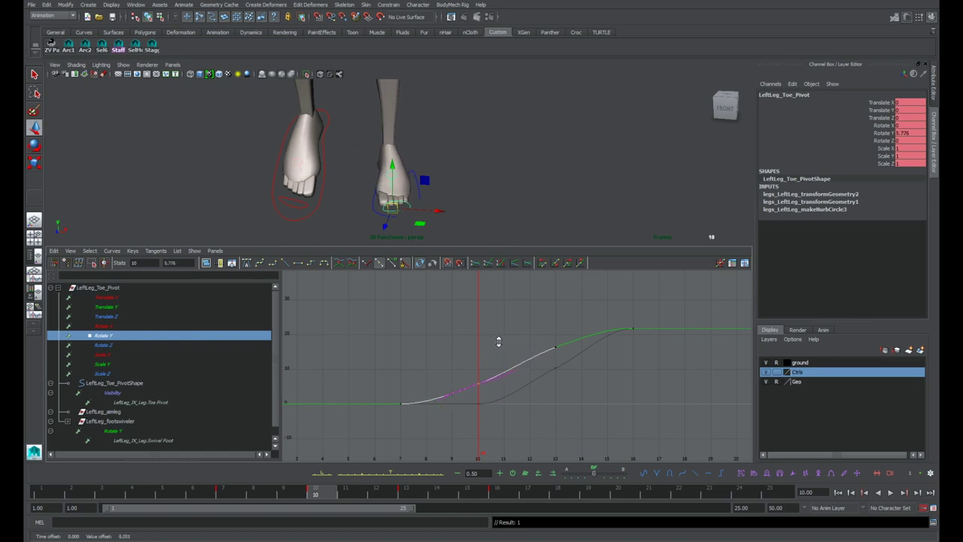
{"action": "key", "text": "comma"}
{"action": "key", "text": "period"}
{"action": "key", "text": "comma"}
{"action": "key", "text": "period"}
{"action": "key", "text": "period"}
Step: Play back the walk from the front and set the left toe pivot's Rotate Y to 0 at frame 17
{"action": "key", "text": "space"}
{"action": "right_click_drag", "start_coordinate": [478, 187], "coordinate": [414, 202], "text": "alt"}
{"action": "left_click_drag", "start_coordinate": [414, 202], "coordinate": [421, 169], "text": "alt"}
{"action": "key", "text": "alt+v"}
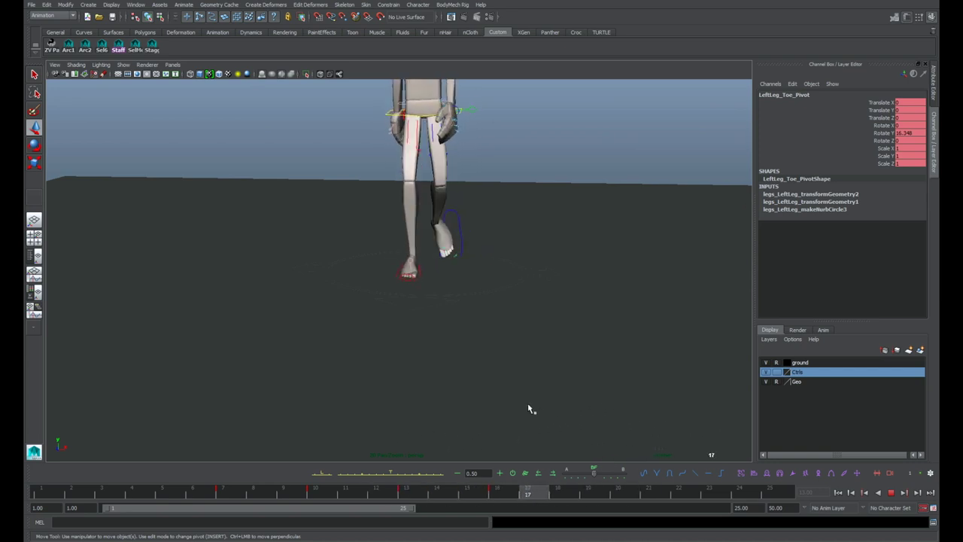
{"action": "key", "text": "alt+v"}
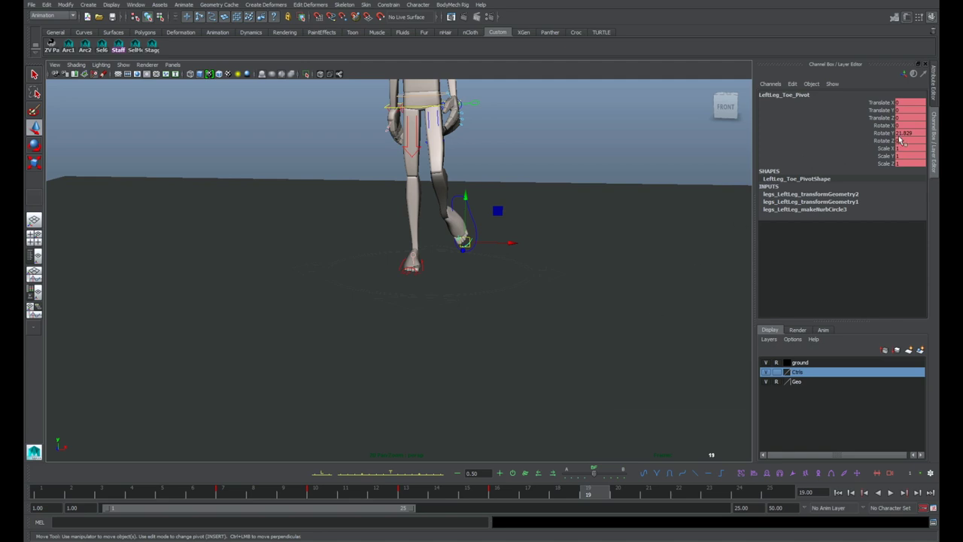
{"action": "key", "text": "alt+comma"}
{"action": "key", "text": "alt+comma"}
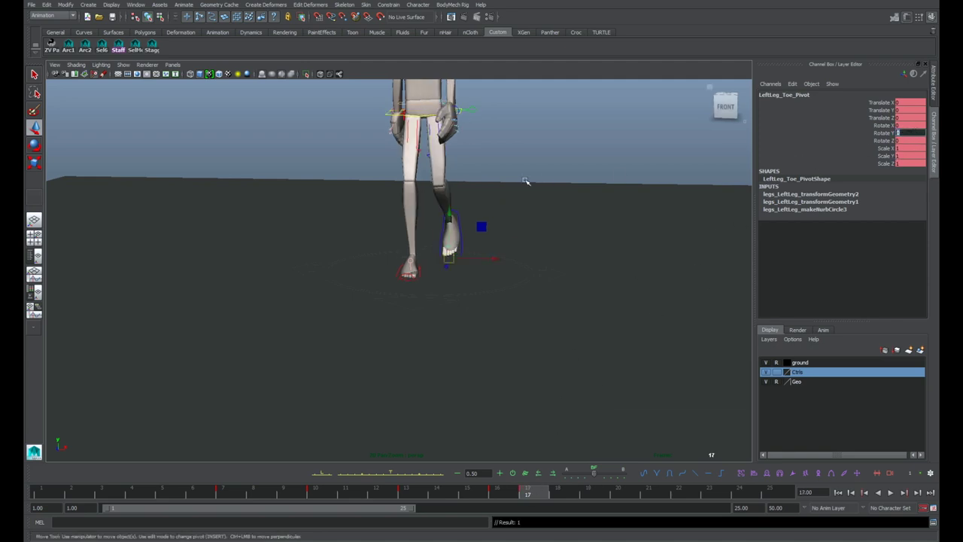
{"action": "left_click", "coordinate": [541, 208]}
Step: Try rotating the left foot IK control at frame 17 and undo the rotation
{"action": "scroll", "coordinate": [457, 231], "scroll_direction": "up", "scroll_amount": 2}
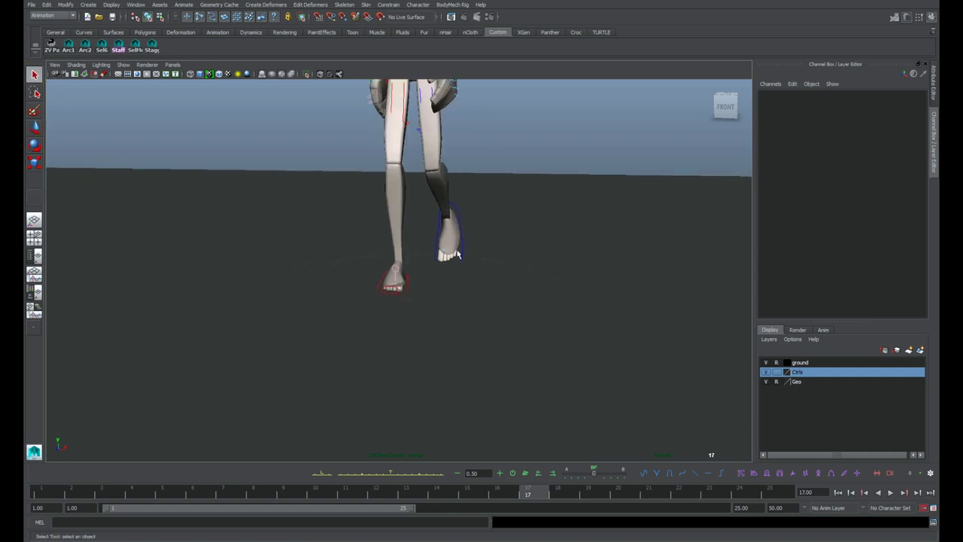
{"action": "scroll", "coordinate": [456, 255], "scroll_direction": "up", "scroll_amount": 3}
{"action": "key", "text": "4"}
{"action": "left_click", "coordinate": [454, 252]}
{"action": "key", "text": "5"}
{"action": "scroll", "coordinate": [449, 250], "scroll_direction": "down", "scroll_amount": 3}
{"action": "middle_click_drag", "start_coordinate": [456, 228], "coordinate": [457, 293], "text": "alt"}
{"action": "key", "text": "e"}
{"action": "left_click_drag", "start_coordinate": [462, 212], "coordinate": [456, 249]}
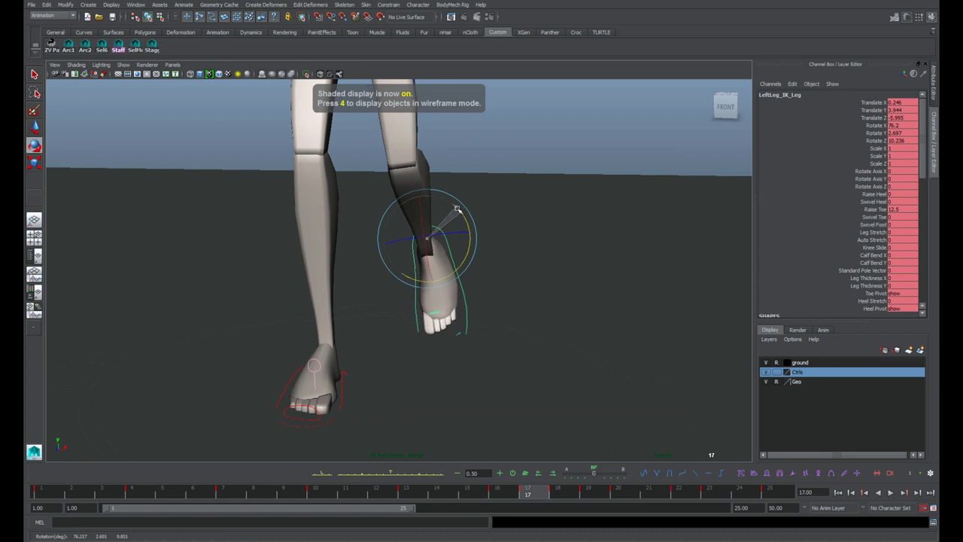
{"action": "key", "text": "ctrl+z"}
Step: Try a small Y rotation of the left toe pivot at frame 17 and undo it
{"action": "key", "text": "q"}
{"action": "key", "text": "4"}
{"action": "left_click", "coordinate": [432, 340]}
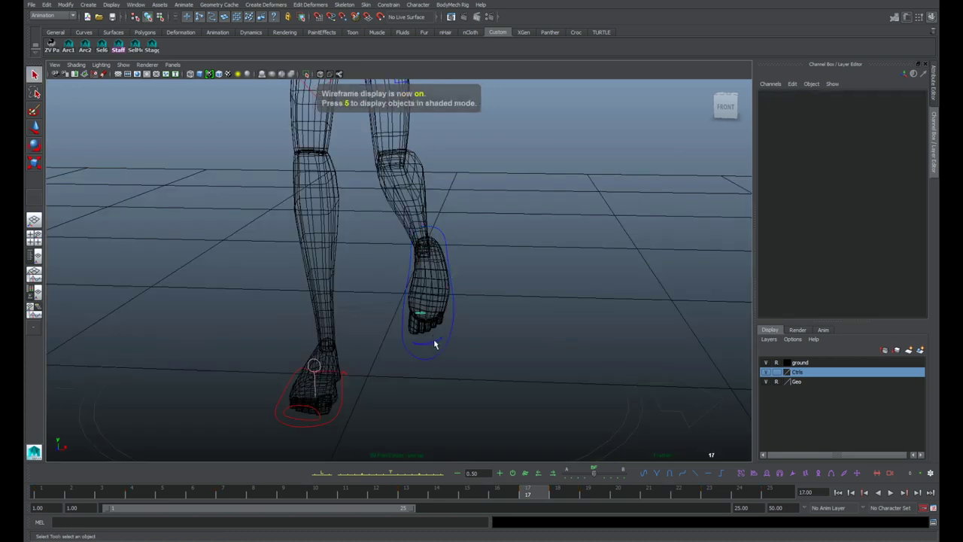
{"action": "key", "text": "e"}
{"action": "left_click_drag", "start_coordinate": [452, 304], "coordinate": [456, 305]}
{"action": "key", "text": "ctrl+z"}
{"action": "key", "text": "5"}
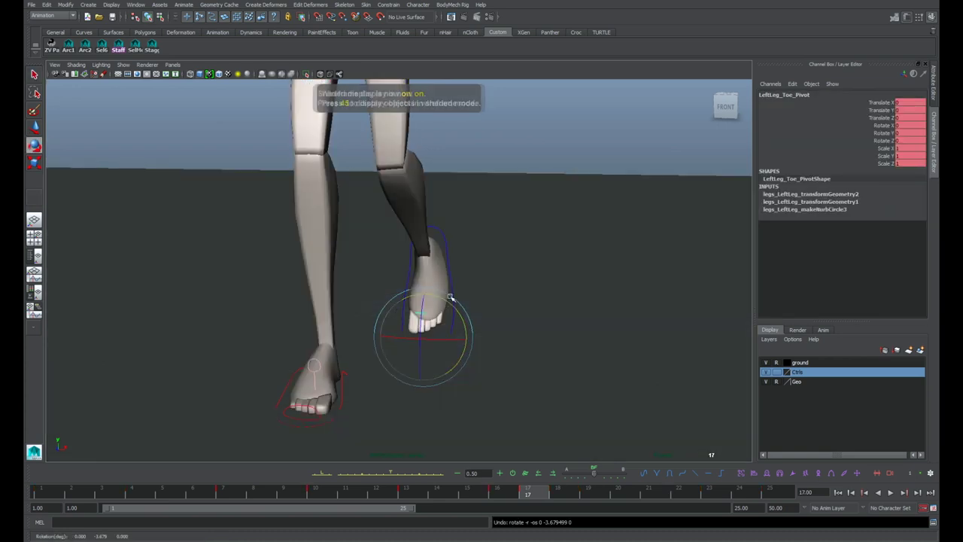
Step: Play back the walk with the left foot IK control selected and set its Rotate Z to 0 at frame 4
{"action": "key", "text": "q"}
{"action": "left_click", "coordinate": [451, 280]}
{"action": "key", "text": "w"}
{"action": "scroll", "coordinate": [477, 275], "scroll_direction": "down", "scroll_amount": 3}
{"action": "key", "text": "alt+comma"}
{"action": "key", "text": "alt+period"}
{"action": "left_click_drag", "start_coordinate": [502, 259], "coordinate": [506, 246], "text": "alt"}
{"action": "key", "text": "alt+comma"}
{"action": "key", "text": "alt+v"}
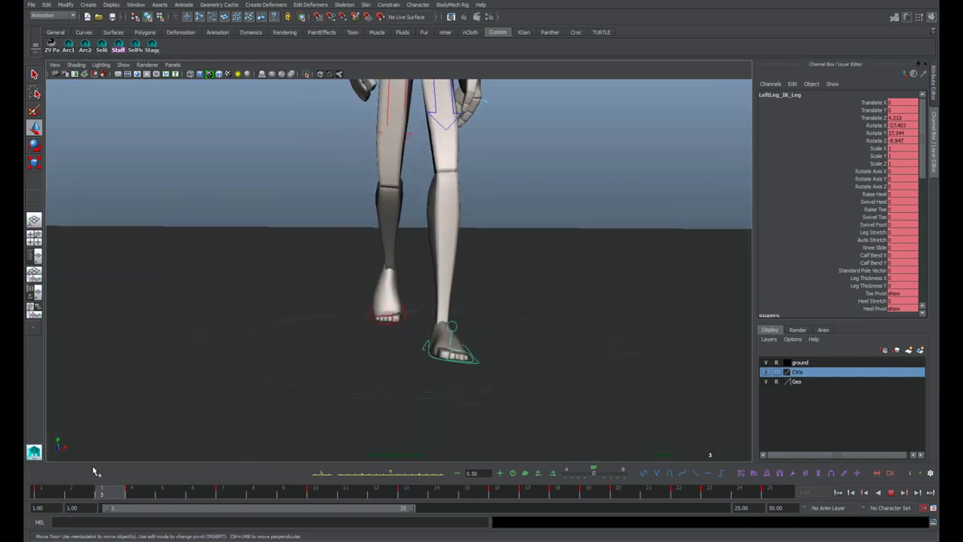
{"action": "key", "text": "alt+v"}
{"action": "key", "text": "q"}
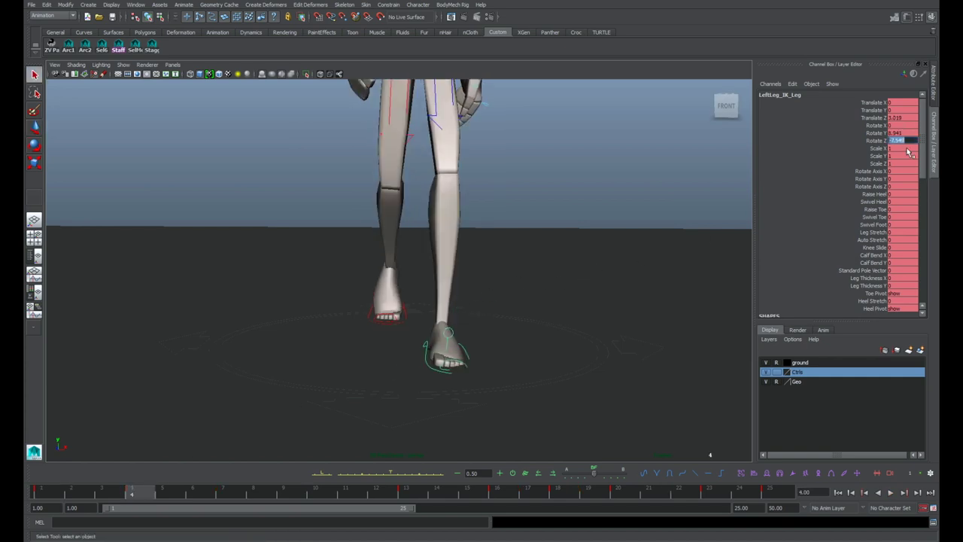
{"action": "key", "text": "Return"}
{"action": "left_click", "coordinate": [339, 301]}
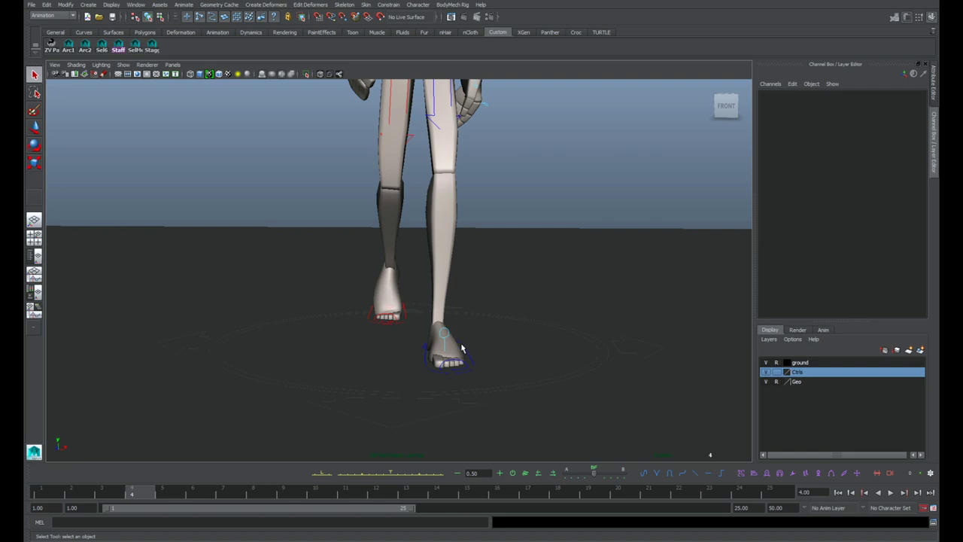
Step: Step through the keys from frame 1 to examine how the left foot lands and stays planted
{"action": "left_click", "coordinate": [468, 348]}
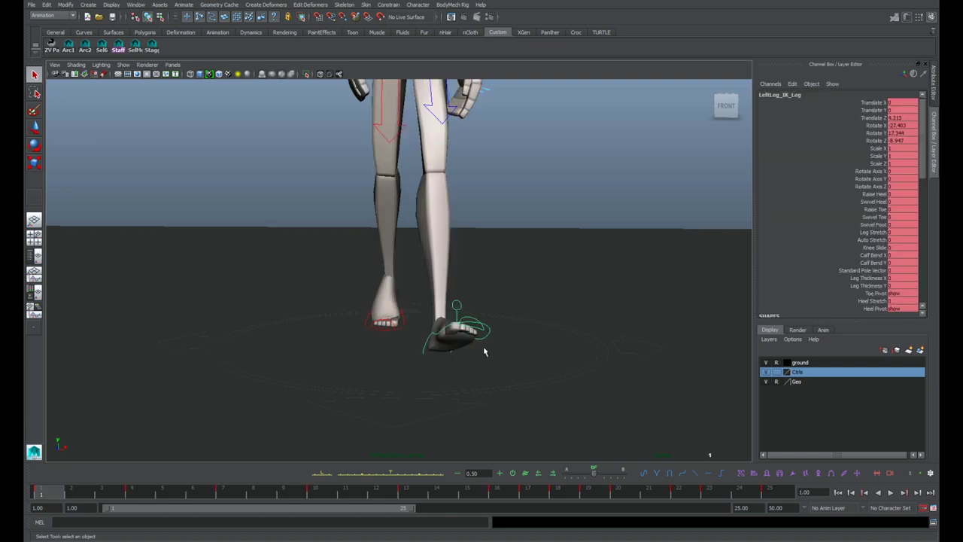
{"action": "left_click_drag", "start_coordinate": [504, 338], "coordinate": [401, 376], "text": "alt"}
{"action": "key", "text": "alt+."}
{"action": "left_click_drag", "start_coordinate": [305, 367], "coordinate": [350, 378], "text": "alt"}
{"action": "key", "text": "alt+."}
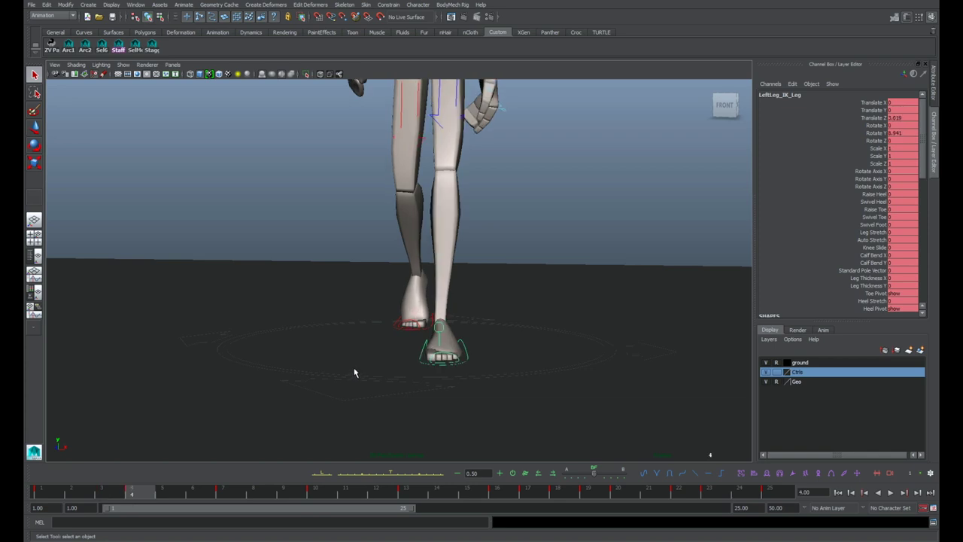
{"action": "key", "text": "alt+"}
{"action": "key", "text": "alt+"}
{"action": "key", "text": "alt+"}
{"action": "key", "text": "alt+."}
{"action": "key", "text": "alt+."}
{"action": "key", "text": "alt+."}
{"action": "key", "text": "alt+"}
{"action": "key", "text": "alt+"}
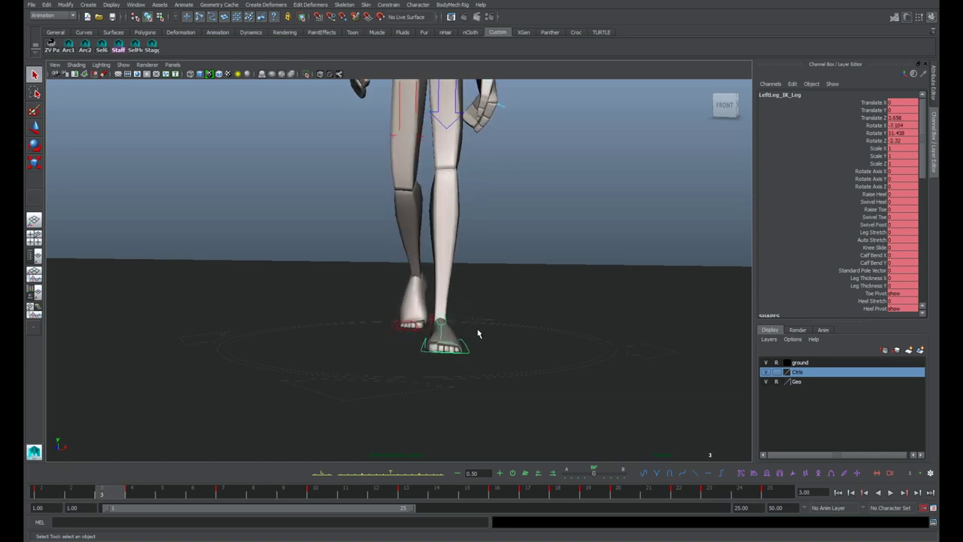
{"action": "key", "text": "alt+."}
{"action": "key", "text": "alt+."}
{"action": "key", "text": "alt+."}
{"action": "key", "text": "alt+period"}
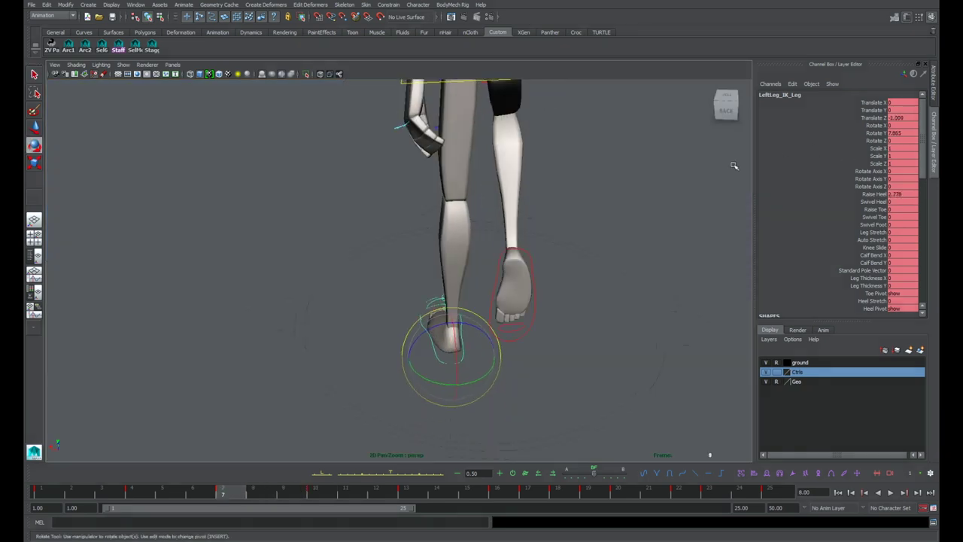
Step: Set the left foot IK control's Rotate Y to 0 at frame 10
{"action": "key", "text": "alt+comma"}
{"action": "key", "text": "alt+comma"}
{"action": "key", "text": "period"}
{"action": "key", "text": "period"}
{"action": "key", "text": "period"}
{"action": "key", "text": "period"}
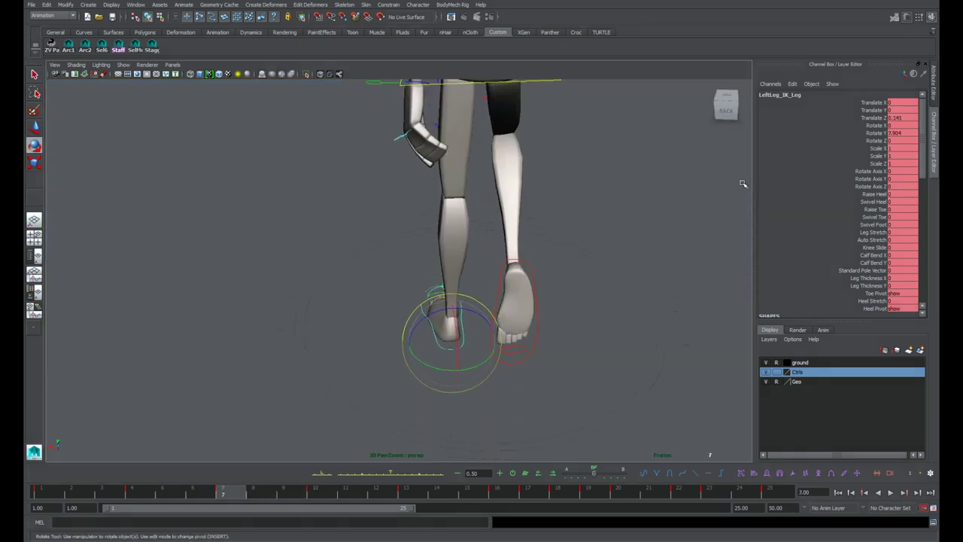
{"action": "key", "text": "comma"}
{"action": "key", "text": "comma"}
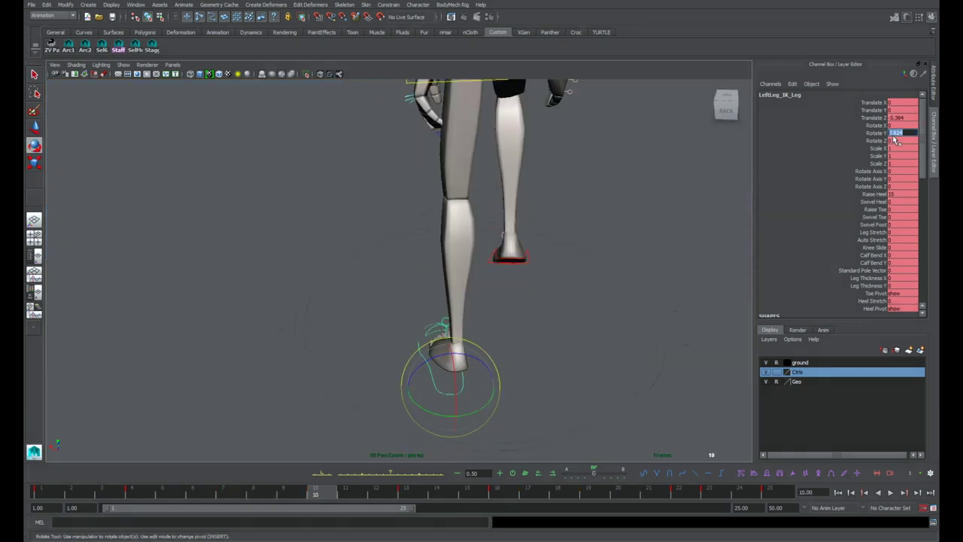
{"action": "type", "text": "0"}
{"action": "key", "text": "Return"}
{"action": "key", "text": "q"}
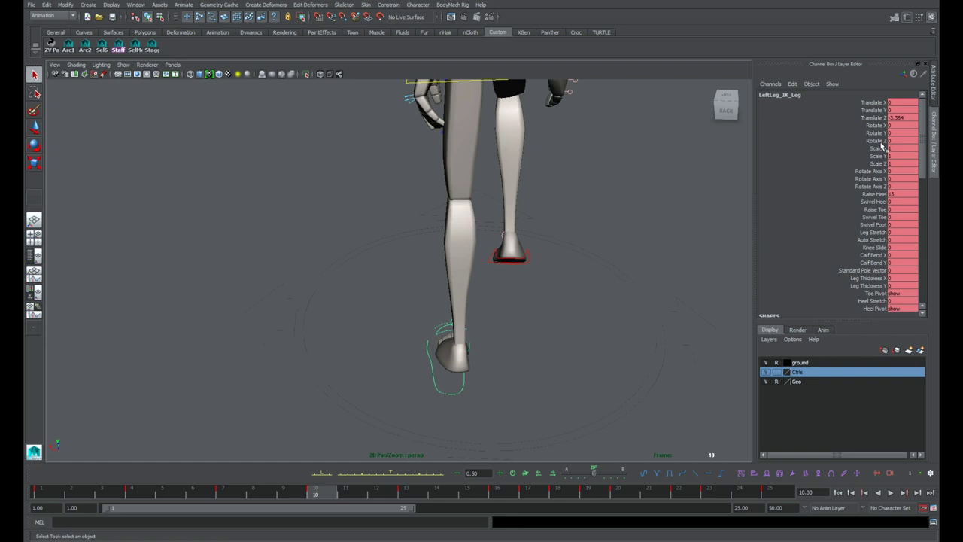
Step: Select the left foot IK control's Rotate Y channel and adjust its value at frame 7
{"action": "left_click", "coordinate": [884, 193]}
{"action": "left_click", "coordinate": [887, 134]}
{"action": "right_click", "coordinate": [887, 133]}
{"action": "left_click", "coordinate": [878, 149]}
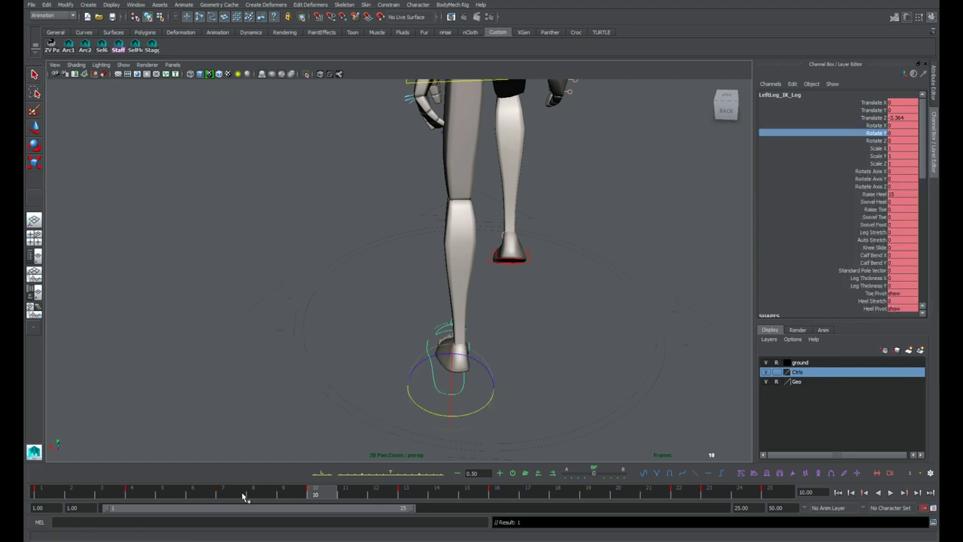
{"action": "left_click", "coordinate": [241, 495]}
{"action": "mouse_move", "coordinate": [641, 238]}
{"action": "middle_mouse_down"}
{"action": "mouse_move", "coordinate": [651, 250]}
{"action": "mouse_move", "coordinate": [630, 252]}
{"action": "middle_mouse_up"}
{"action": "key", "text": "comma"}
{"action": "key", "text": "comma"}
{"action": "key", "text": "comma"}
{"action": "key", "text": "period"}
Step: Isolate the left foot IK control's Rotate Y curve and raise its frame 4 key toward the frame 1 value
{"action": "key", "text": "w"}
{"action": "left_click_drag", "start_coordinate": [484, 340], "coordinate": [529, 331], "text": "alt"}
{"action": "key", "text": "period"}
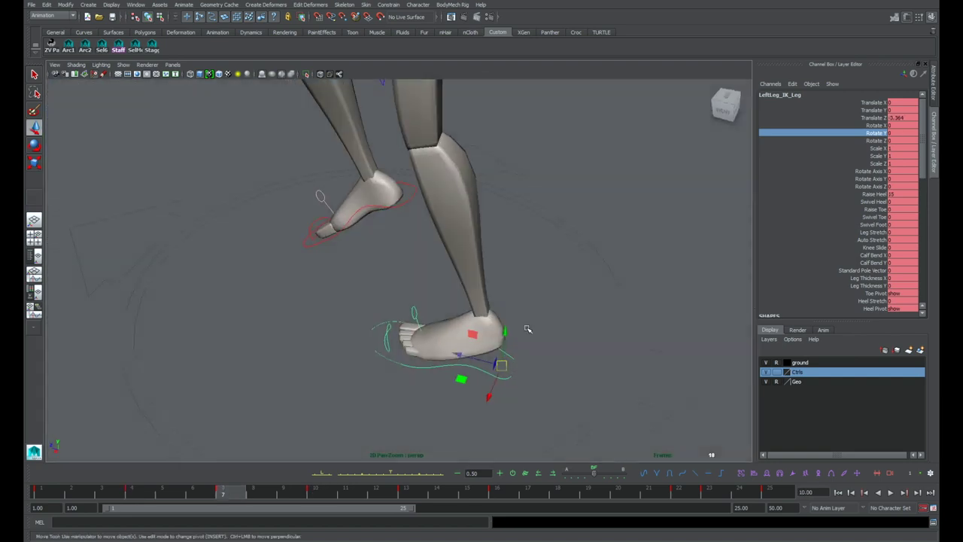
{"action": "key", "text": "comma"}
{"action": "key", "text": "comma"}
{"action": "key", "text": "space"}
{"action": "left_click", "coordinate": [179, 354]}
{"action": "middle_click_drag", "start_coordinate": [435, 342], "coordinate": [465, 340], "text": "alt"}
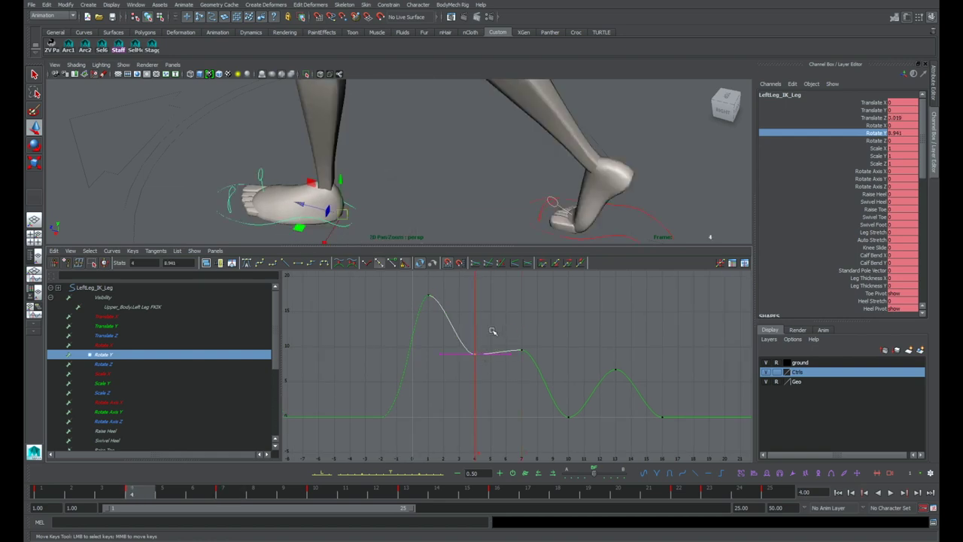
{"action": "middle_click_drag", "start_coordinate": [476, 367], "coordinate": [474, 319]}
Step: Step through the contact and planted frames from the front to examine the left foot's Y rotation
{"action": "key", "text": "space"}
{"action": "key", "text": "alt+period"}
{"action": "key", "text": "alt+period"}
{"action": "key", "text": "alt+period"}
{"action": "left_click_drag", "start_coordinate": [436, 253], "coordinate": [471, 258], "text": "alt"}
{"action": "key", "text": "alt+period"}
{"action": "key", "text": "alt+period"}
{"action": "key", "text": "alt+period"}
{"action": "key", "text": "alt+comma"}
{"action": "key", "text": "alt+comma"}
{"action": "key", "text": "alt+comma"}
{"action": "key", "text": "alt+comma"}
{"action": "key", "text": "alt+comma"}
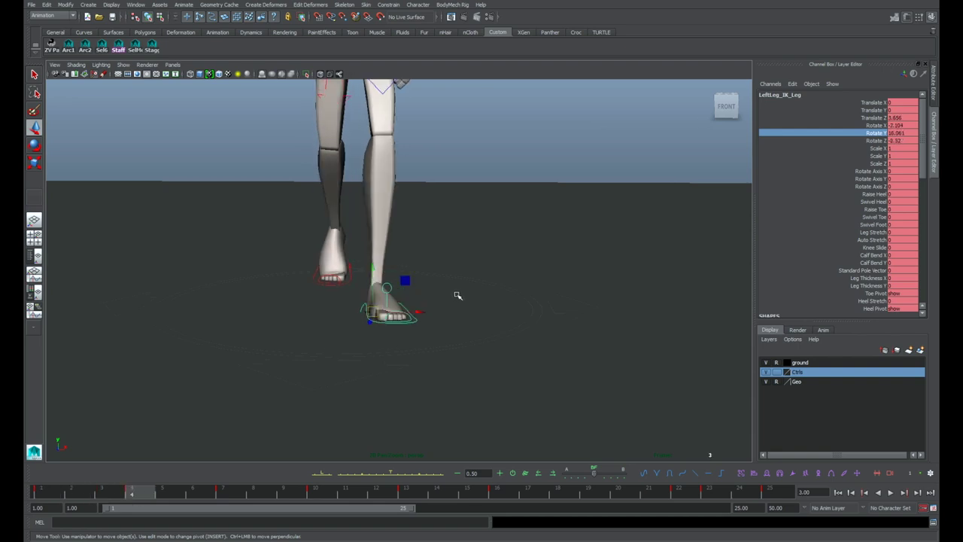
Step: Try rotating the left foot IK control to 7.499 in Y at frame 6
{"action": "key", "text": "alt+period"}
{"action": "key", "text": "alt+period"}
{"action": "key", "text": "alt+period"}
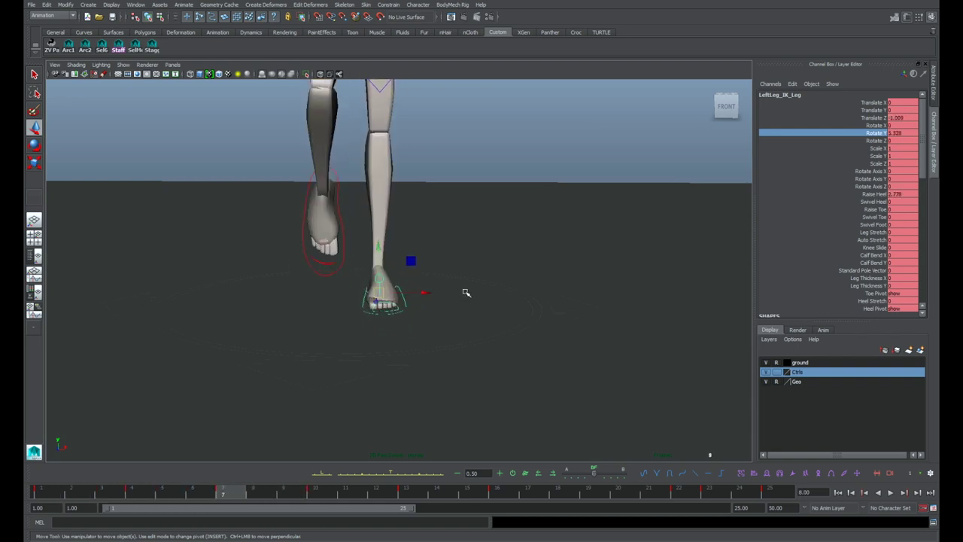
{"action": "key", "text": "alt+period"}
{"action": "key", "text": "e"}
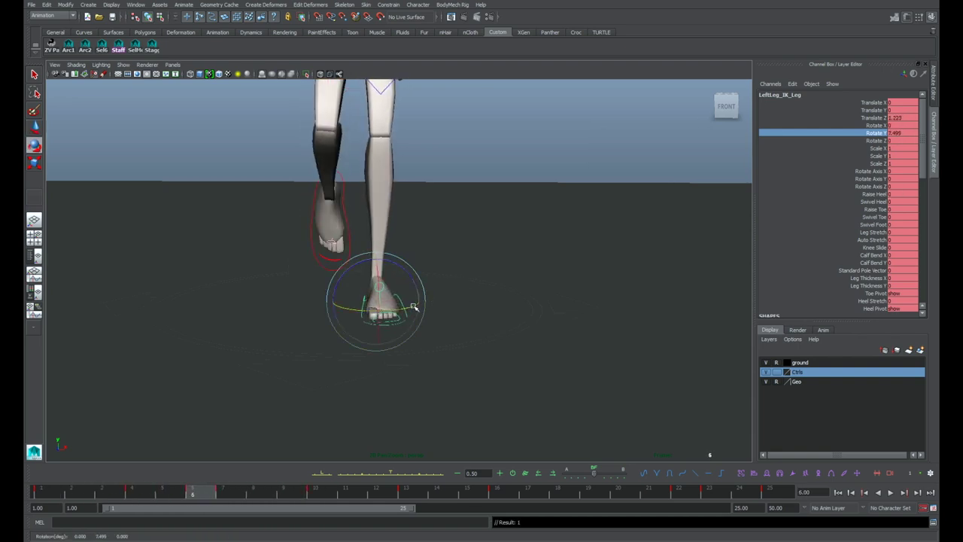
Step: Play the walk cycle and step through frames 7 to 13 from the front to examine the left foot's turn
{"action": "left_click", "coordinate": [62, 497]}
{"action": "key", "text": "alt+v"}
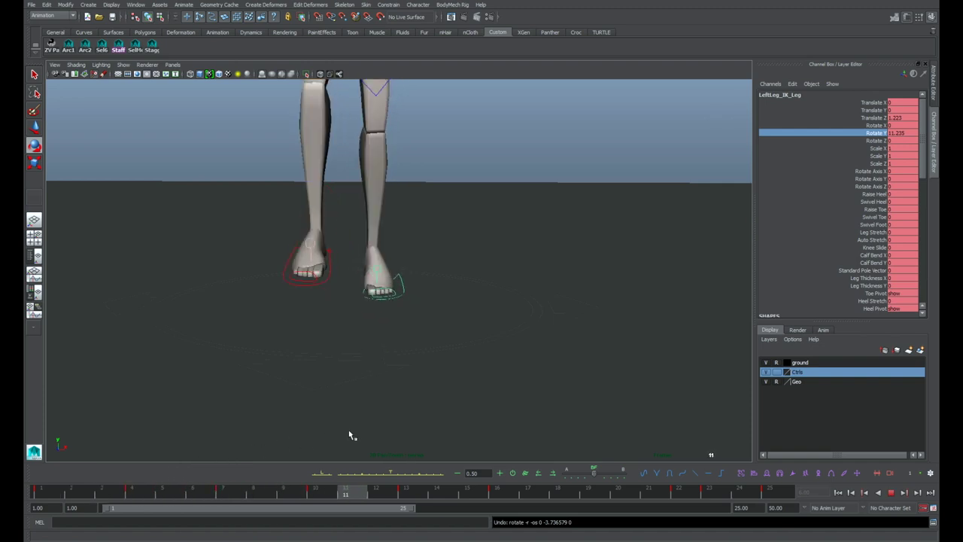
{"action": "key", "text": "alt+v"}
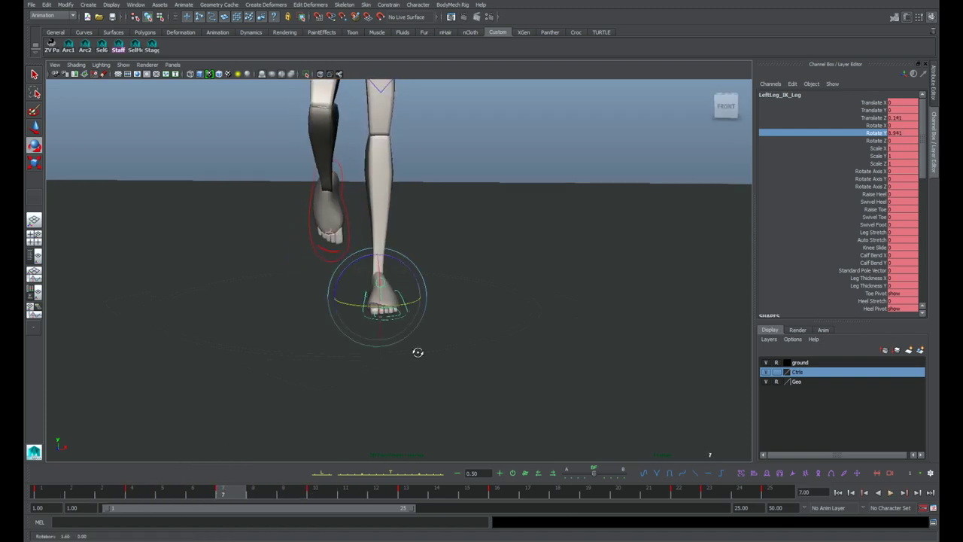
{"action": "left_click_drag", "start_coordinate": [417, 351], "coordinate": [423, 343], "text": "alt"}
{"action": "key", "text": "comma"}
{"action": "key", "text": "comma"}
{"action": "key", "text": "period"}
{"action": "key", "text": "period"}
{"action": "key", "text": "period"}
{"action": "key", "text": "period"}
{"action": "left_click_drag", "start_coordinate": [560, 313], "coordinate": [540, 323], "text": "alt"}
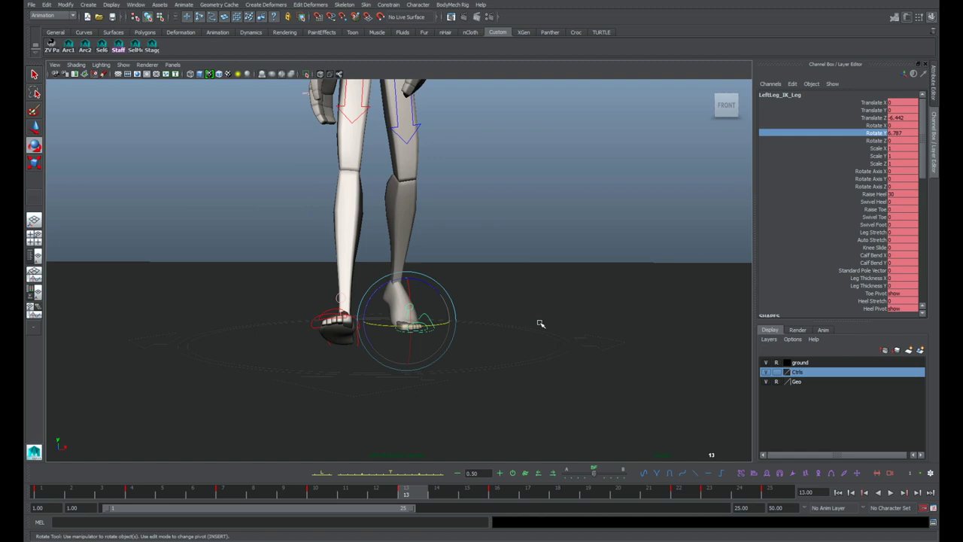
{"action": "key", "text": "comma"}
{"action": "key", "text": "comma"}
{"action": "key", "text": "period"}
{"action": "left_click", "coordinate": [212, 489]}
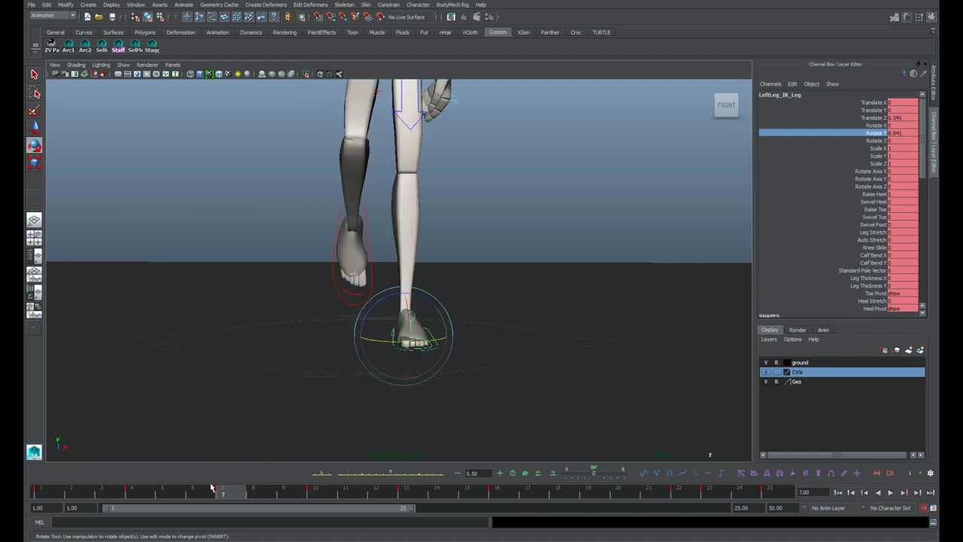
{"action": "key", "text": "alt+v"}
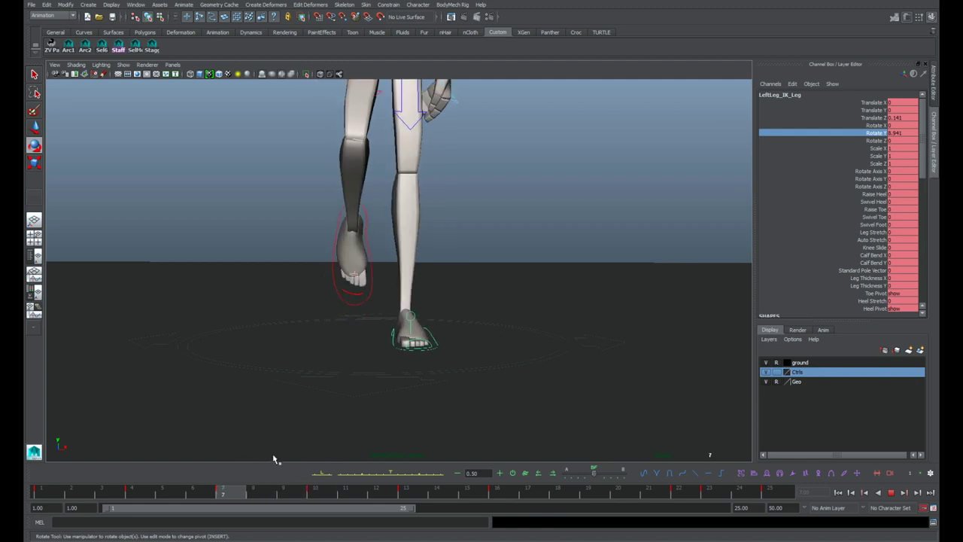
{"action": "left_click", "coordinate": [317, 489]}
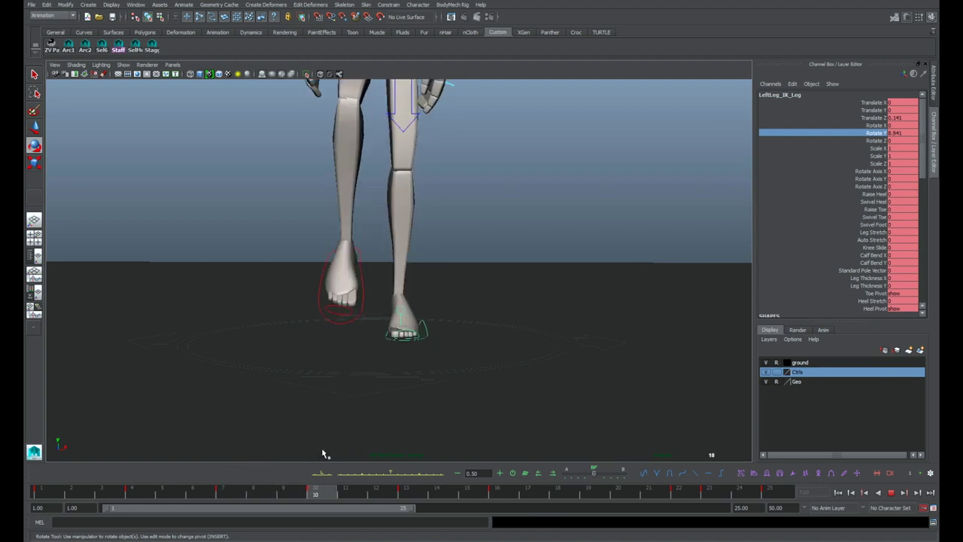
{"action": "key", "text": "w"}
{"action": "left_click_drag", "start_coordinate": [456, 340], "coordinate": [462, 330], "text": "alt"}
Step: Set the left foot IK control's Rotate Y to 0 at frame 8
{"action": "left_click", "coordinate": [233, 493]}
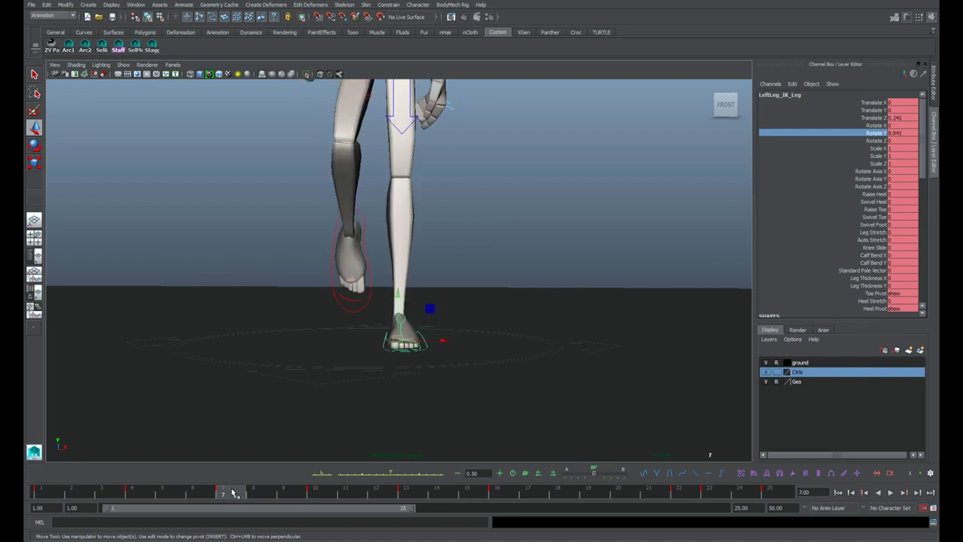
{"action": "left_click", "coordinate": [250, 489]}
{"action": "right_click_drag", "start_coordinate": [349, 384], "coordinate": [406, 370], "text": "alt"}
{"action": "left_click_drag", "start_coordinate": [406, 370], "coordinate": [323, 370], "text": "alt"}
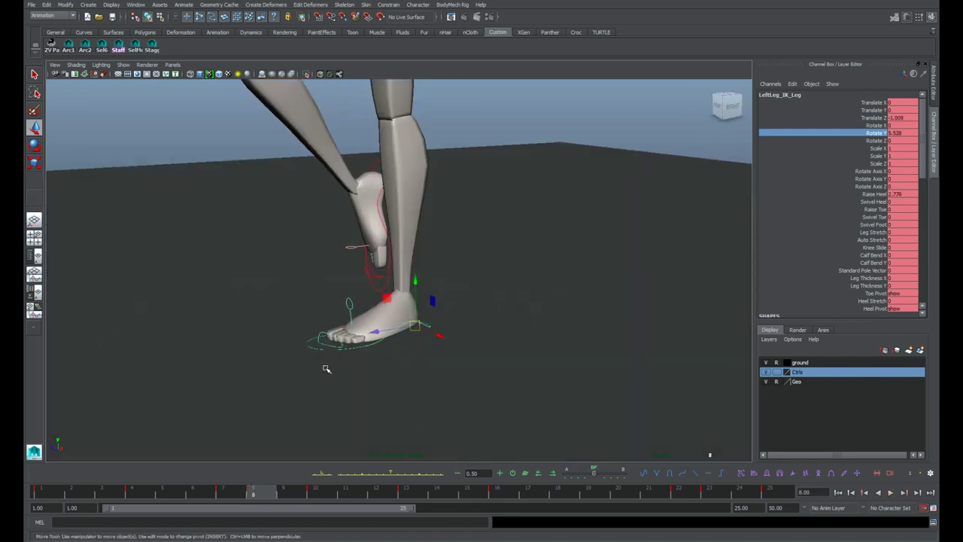
{"action": "right_click_drag", "start_coordinate": [323, 370], "coordinate": [429, 347], "text": "alt"}
{"action": "middle_click_drag", "start_coordinate": [429, 346], "coordinate": [553, 388], "text": "alt"}
{"action": "left_click_drag", "start_coordinate": [553, 389], "coordinate": [531, 395], "text": "alt"}
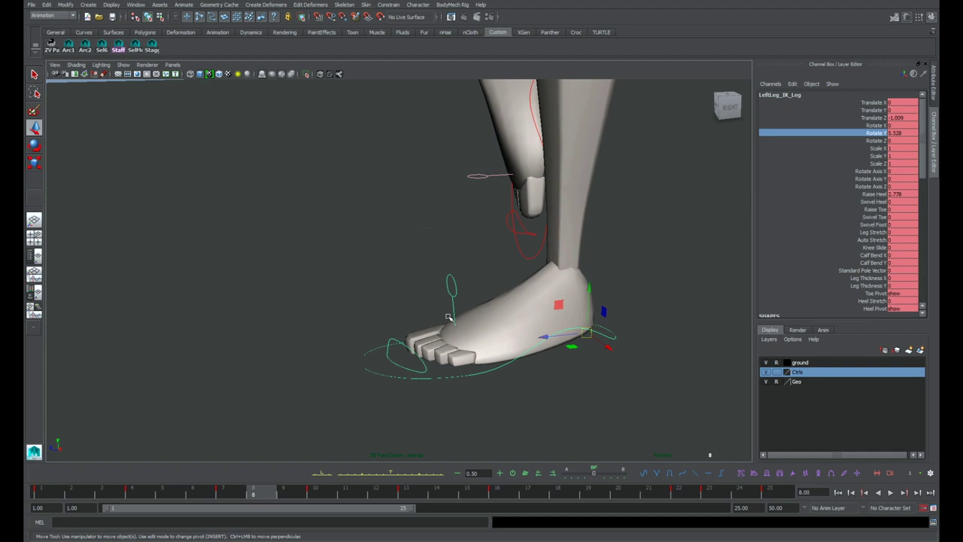
{"action": "key", "text": "q"}
{"action": "left_click", "coordinate": [413, 354]}
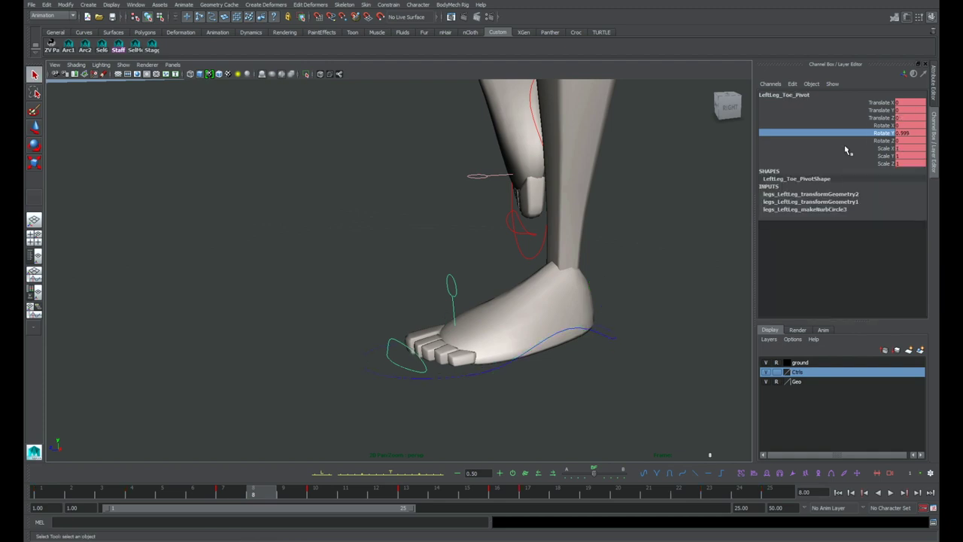
{"action": "left_click", "coordinate": [476, 373]}
{"action": "left_click", "coordinate": [487, 372]}
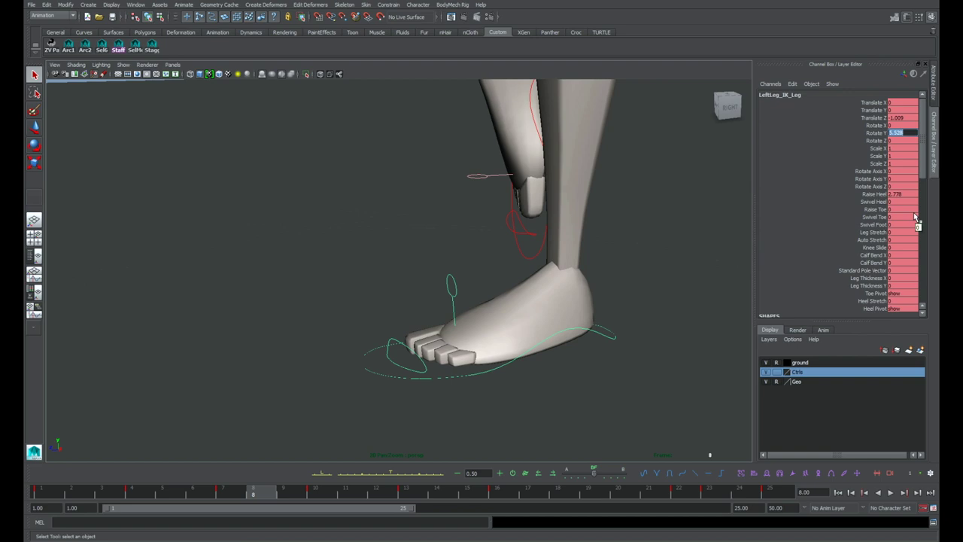
{"action": "type", "text": "0"}
{"action": "key", "text": "Return"}
{"action": "left_click", "coordinate": [338, 302]}
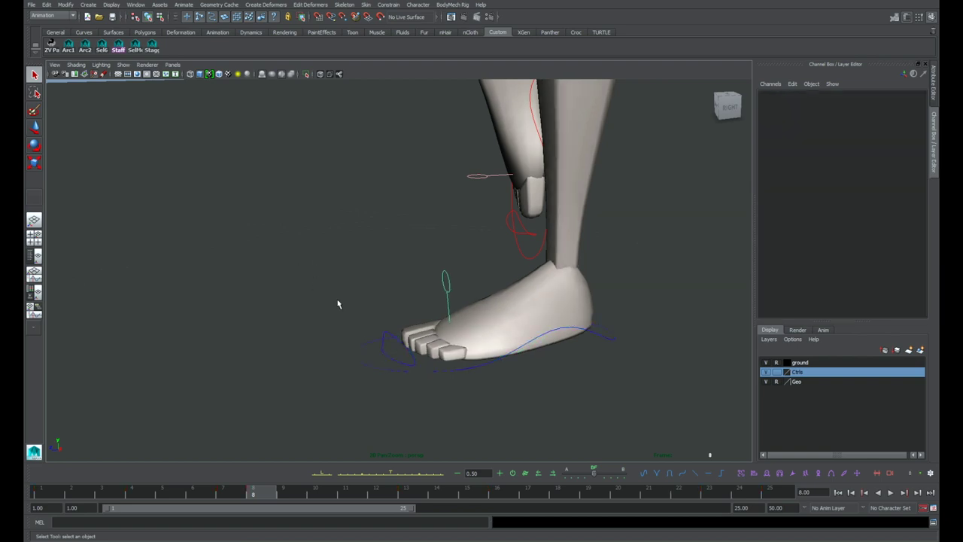
Step: Adjust the left toe pivot at frame 8, comparing the foot's pose against frame 7
{"action": "left_click", "coordinate": [391, 334]}
{"action": "left_click_drag", "start_coordinate": [392, 336], "coordinate": [425, 376], "text": "alt"}
{"action": "key", "text": "alt+comma"}
{"action": "key", "text": "alt+period"}
{"action": "key", "text": "alt+comma"}
{"action": "key", "text": "alt+period"}
{"action": "key", "text": "alt+comma"}
{"action": "key", "text": "alt+period"}
Step: Select the left foot IK control and set its Translate X to 0 at frame 7
{"action": "key", "text": "q"}
{"action": "left_click", "coordinate": [462, 325]}
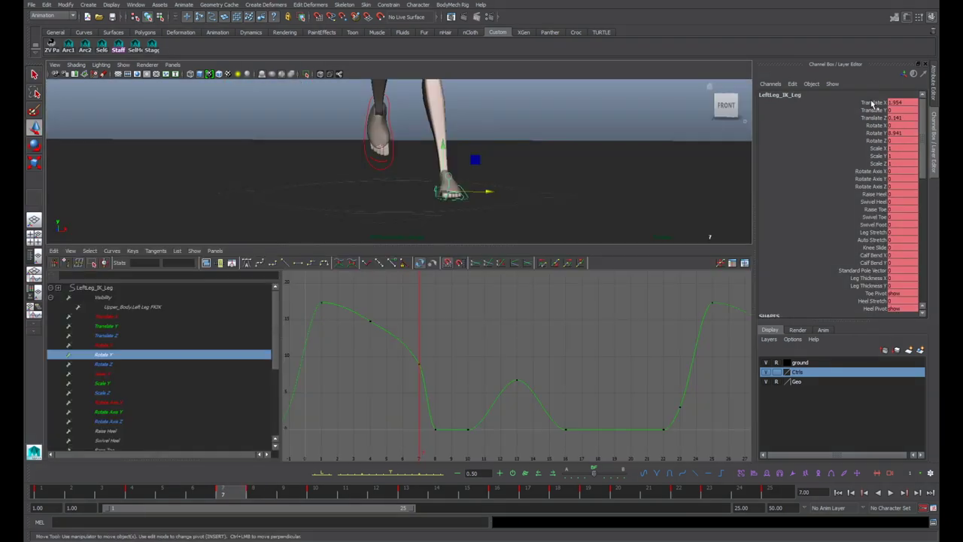
{"action": "left_click", "coordinate": [874, 103]}
{"action": "right_click", "coordinate": [873, 103]}
{"action": "left_click", "coordinate": [886, 115]}
{"action": "left_click", "coordinate": [904, 103]}
{"action": "type", "text": "0"}
{"action": "key", "text": "Return"}
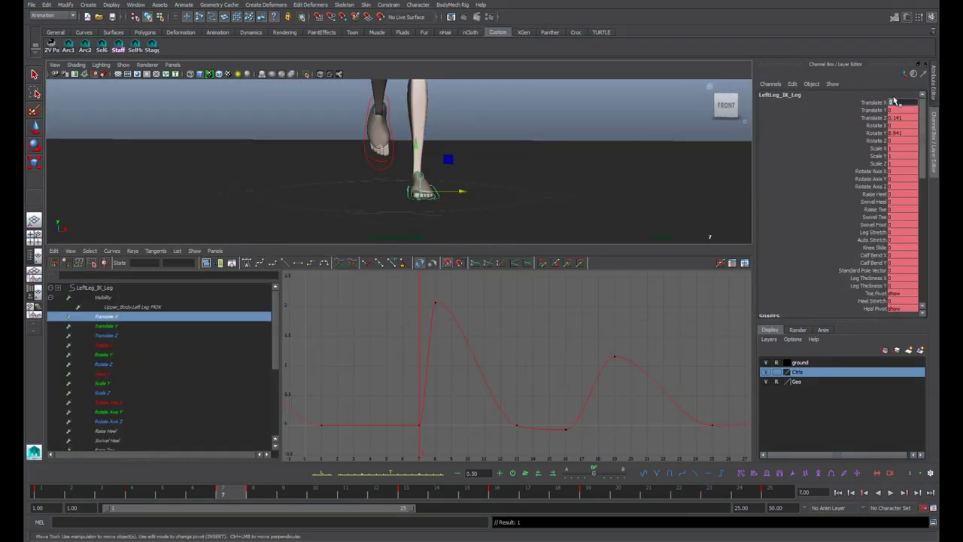
Step: Move the left foot IK control sideways to a Translate X of 0.663 at frame 8
{"action": "left_click", "coordinate": [531, 155]}
{"action": "key", "text": "q"}
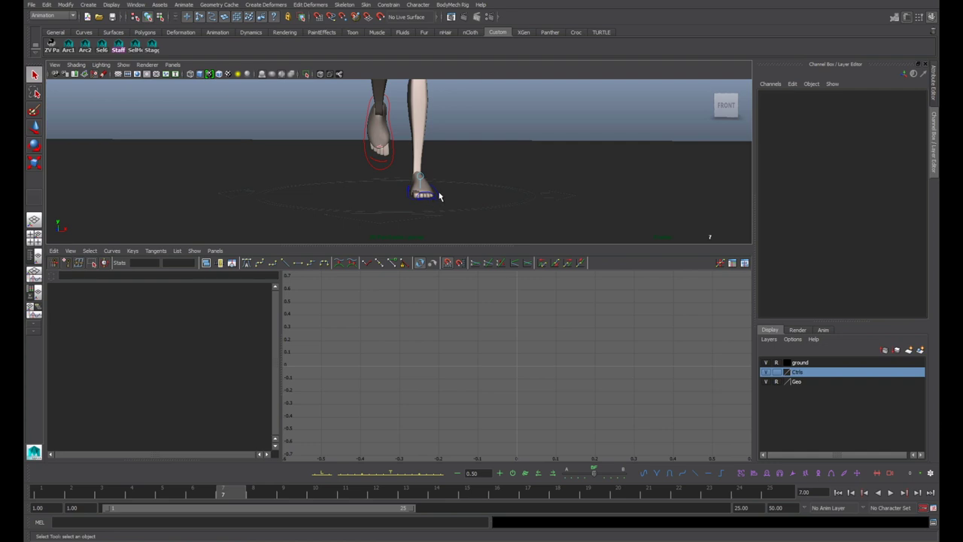
{"action": "left_click", "coordinate": [444, 196]}
{"action": "left_click", "coordinate": [895, 102]}
{"action": "key", "text": "w"}
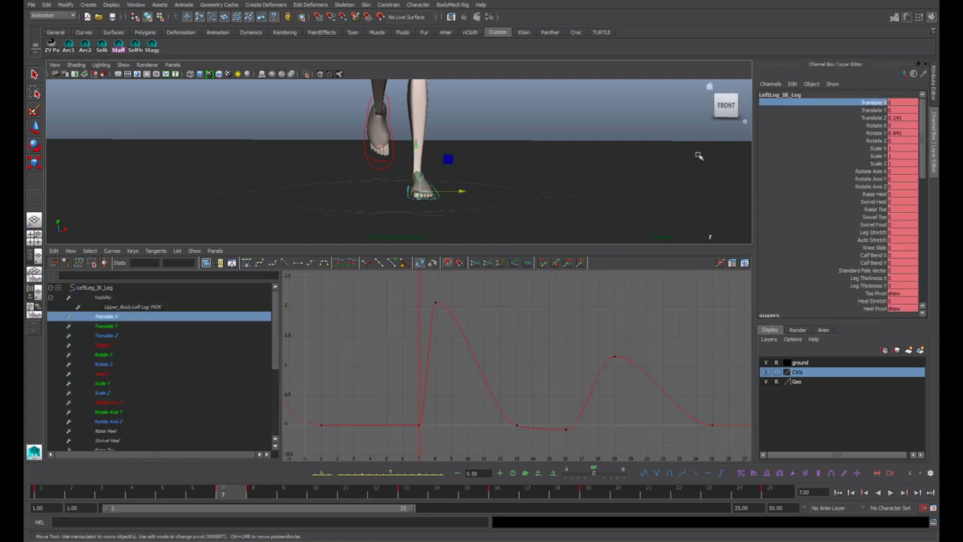
{"action": "key", "text": "period"}
{"action": "key", "text": "space"}
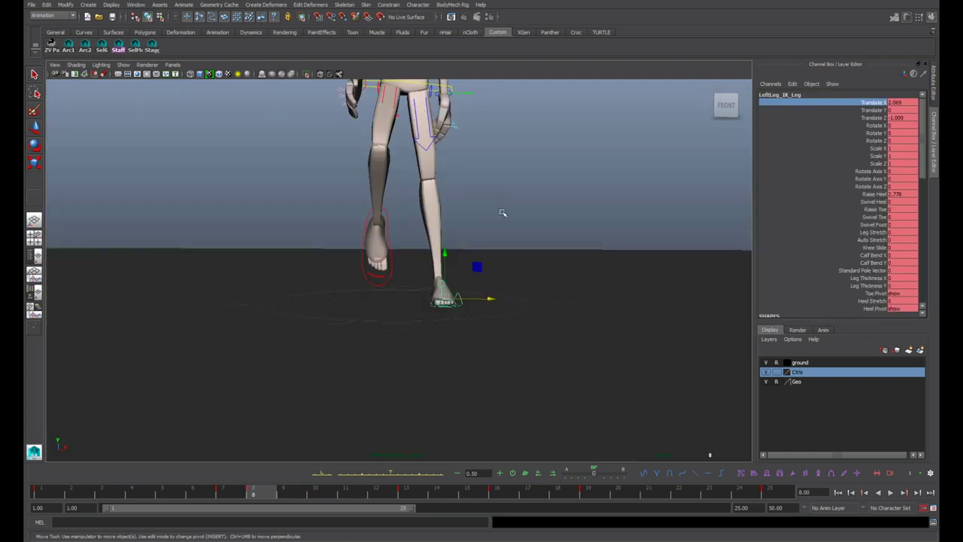
{"action": "left_click_drag", "start_coordinate": [501, 204], "coordinate": [517, 254], "text": "alt"}
{"action": "right_click_drag", "start_coordinate": [517, 254], "coordinate": [477, 294], "text": "alt"}
{"action": "left_click_drag", "start_coordinate": [477, 294], "coordinate": [453, 329], "text": "alt"}
{"action": "key", "text": "comma"}
{"action": "key", "text": "period"}
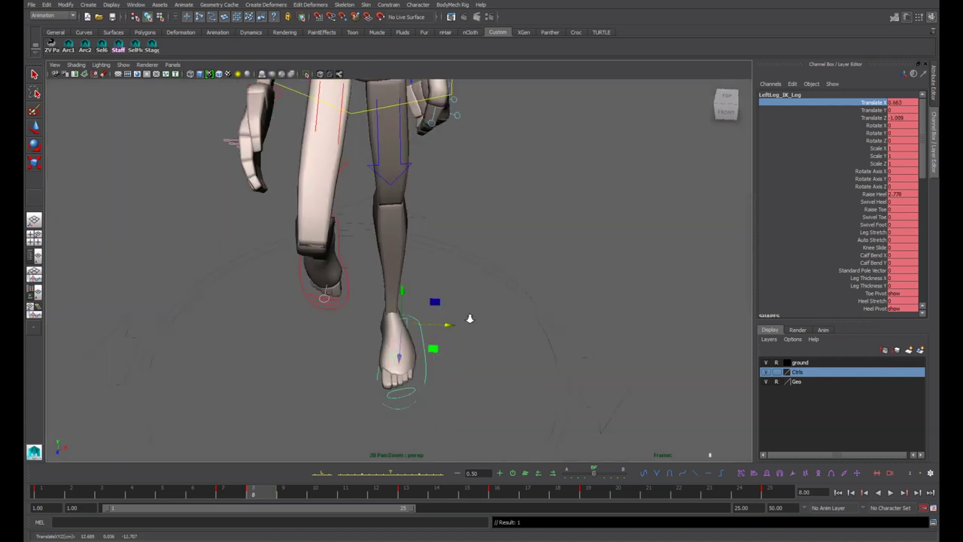
Step: Flip between frames 7 and 8 and step onward to examine the left foot's sideways position
{"action": "right_click_drag", "start_coordinate": [442, 326], "coordinate": [482, 263], "text": "alt"}
{"action": "middle_click_drag", "start_coordinate": [376, 387], "coordinate": [488, 263], "text": "alt"}
{"action": "key", "text": "comma"}
{"action": "left_click_drag", "start_coordinate": [488, 262], "coordinate": [564, 208], "text": "alt"}
{"action": "key", "text": "period"}
{"action": "key", "text": "alt+period"}
{"action": "key", "text": "alt+period"}
{"action": "key", "text": "alt+period"}
{"action": "key", "text": "alt+period"}
{"action": "key", "text": "alt+period"}
{"action": "key", "text": "alt+comma"}
Step: Shift the left foot IK control along X at frame 13 to keep the planted foot in line, and play the cycle
{"action": "left_click_drag", "start_coordinate": [486, 238], "coordinate": [441, 254], "text": "alt"}
{"action": "key", "text": "alt+period"}
{"action": "key", "text": "alt+comma"}
{"action": "key", "text": "alt+comma"}
{"action": "key", "text": "alt+period"}
{"action": "key", "text": "alt+comma"}
{"action": "key", "text": "alt+comma"}
{"action": "key", "text": "alt+period"}
{"action": "key", "text": "alt+period"}
{"action": "key", "text": "alt+period"}
{"action": "key", "text": "alt+period"}
{"action": "key", "text": "alt+period"}
{"action": "key", "text": "alt+period"}
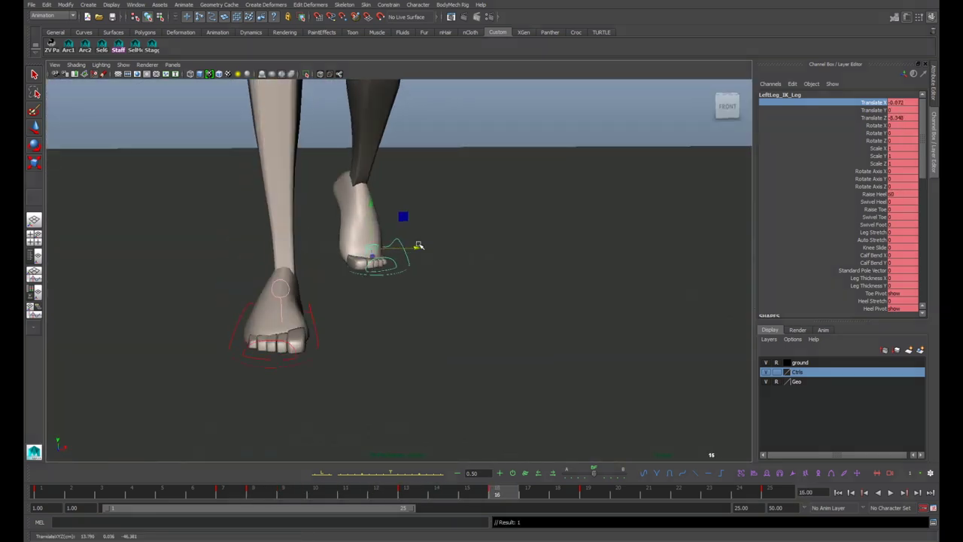
{"action": "key", "text": "alt+v"}
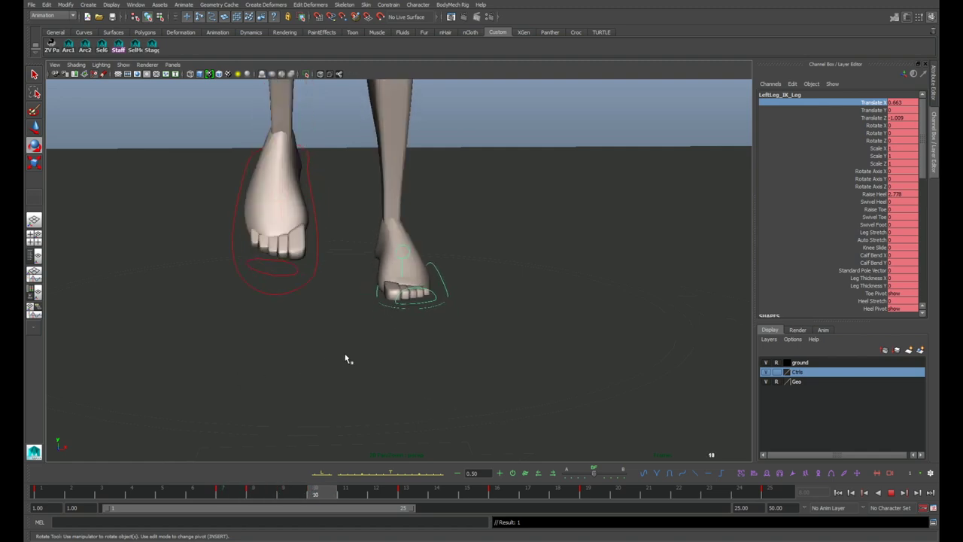
{"action": "key", "text": "alt+v"}
Step: Rotate the left toe pivot in Y across frames 8 to 13 so the heel turns inward as it lifts
{"action": "left_click", "coordinate": [436, 298]}
{"action": "key", "text": "comma"}
{"action": "left_click_drag", "start_coordinate": [436, 301], "coordinate": [429, 362], "text": "alt"}
{"action": "key", "text": "alt+period"}
{"action": "key", "text": "alt+period"}
{"action": "key", "text": "alt+period"}
{"action": "key", "text": "alt+period"}
{"action": "key", "text": "alt+period"}
{"action": "left_click_drag", "start_coordinate": [439, 320], "coordinate": [458, 283], "text": "alt"}
{"action": "key", "text": "alt+comma"}
{"action": "key", "text": "alt+comma"}
{"action": "key", "text": "alt+comma"}
{"action": "key", "text": "alt+comma"}
{"action": "key", "text": "alt+period"}
{"action": "key", "text": "alt+comma"}
{"action": "key", "text": "alt+comma"}
{"action": "left_click_drag", "start_coordinate": [353, 292], "coordinate": [358, 299], "text": "alt"}
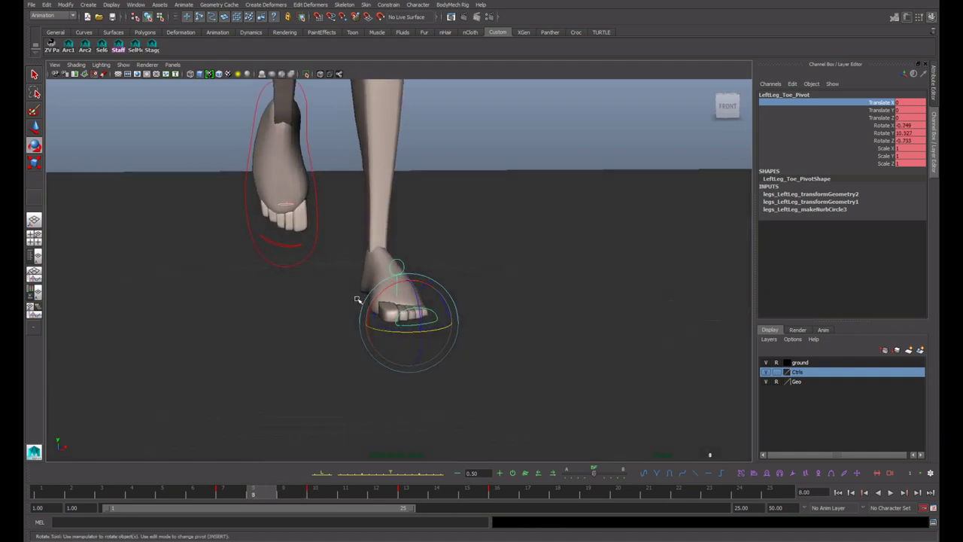
Step: Step back and forth between frames 8 and 13 to examine the toe pivot's rotation during the heel lift
{"action": "key", "text": "alt+comma"}
{"action": "key", "text": "alt+period"}
{"action": "key", "text": "alt+period"}
{"action": "key", "text": "alt+period"}
{"action": "key", "text": "alt+period"}
{"action": "key", "text": "alt+period"}
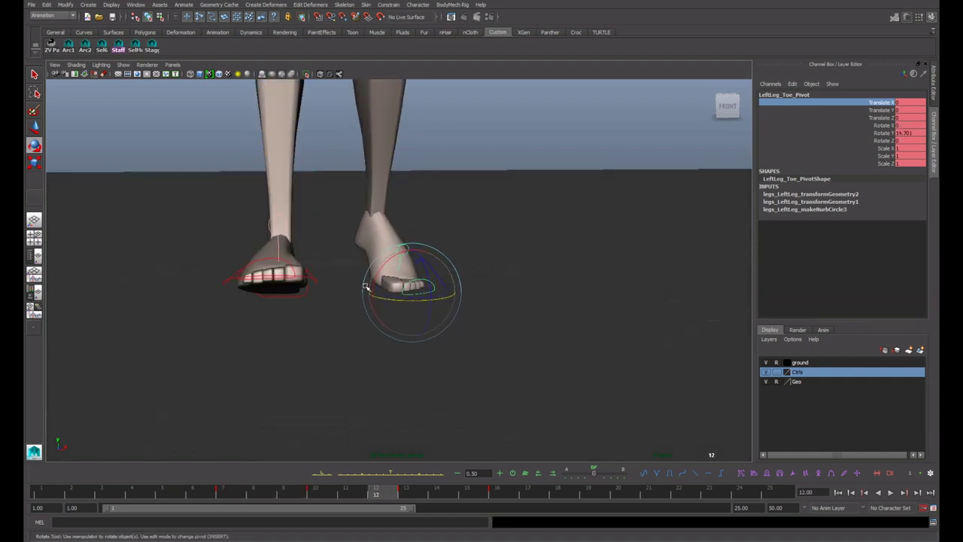
{"action": "key", "text": "alt+comma"}
{"action": "key", "text": "alt+comma"}
{"action": "key", "text": "alt+comma"}
{"action": "key", "text": "alt+comma"}
{"action": "key", "text": "alt+period"}
{"action": "key", "text": "alt+period"}
{"action": "key", "text": "alt+period"}
{"action": "key", "text": "alt+period"}
{"action": "key", "text": "alt+period"}
{"action": "key", "text": "alt+period"}
{"action": "key", "text": "alt+period"}
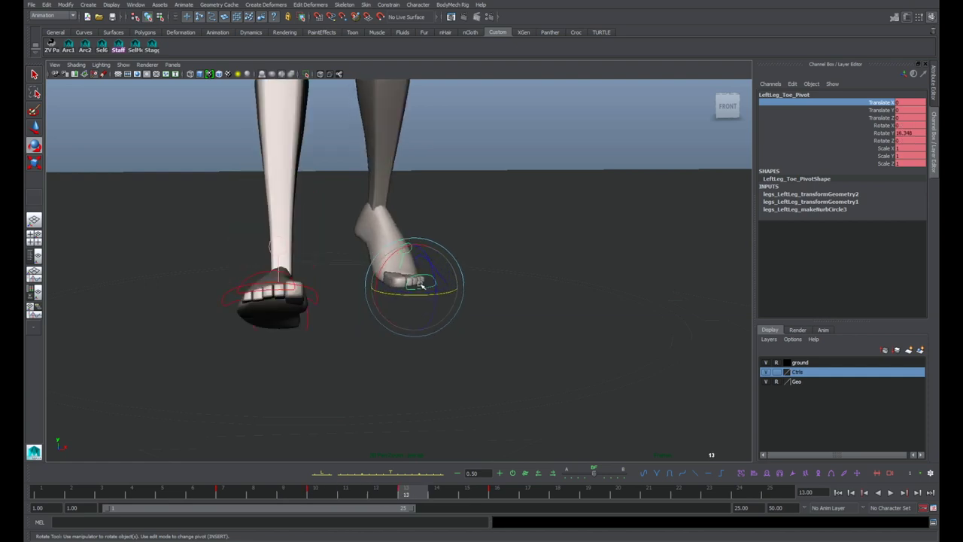
{"action": "key", "text": "alt+comma"}
{"action": "key", "text": "alt+comma"}
{"action": "key", "text": "alt+period"}
{"action": "key", "text": "alt+period"}
{"action": "key", "text": "alt+period"}
{"action": "key", "text": "alt+period"}
{"action": "key", "text": "alt+comma"}
{"action": "key", "text": "alt+comma"}
{"action": "key", "text": "alt+comma"}
{"action": "key", "text": "alt+comma"}
{"action": "key", "text": "alt+comma"}
{"action": "key", "text": "alt+comma"}
{"action": "key", "text": "alt+comma"}
{"action": "key", "text": "alt+period"}
{"action": "key", "text": "alt+period"}
Step: Move the left foot IK control to a Translate X of 1.016 at frame 16 and play the cycle
{"action": "key", "text": "q"}
{"action": "left_click", "coordinate": [443, 288]}
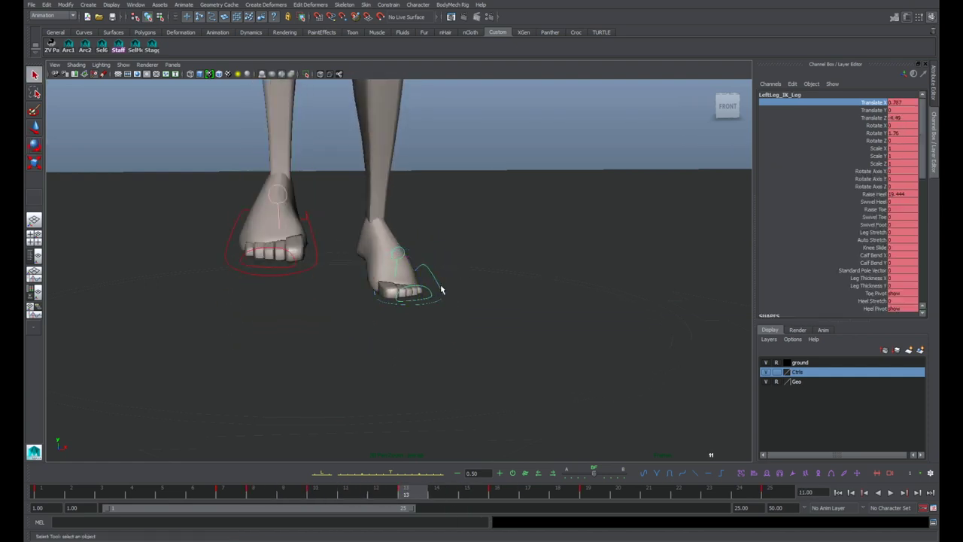
{"action": "key", "text": "alt+period"}
{"action": "key", "text": "alt+period"}
{"action": "key", "text": "alt+period"}
{"action": "key", "text": "w"}
{"action": "key", "text": "alt+v"}
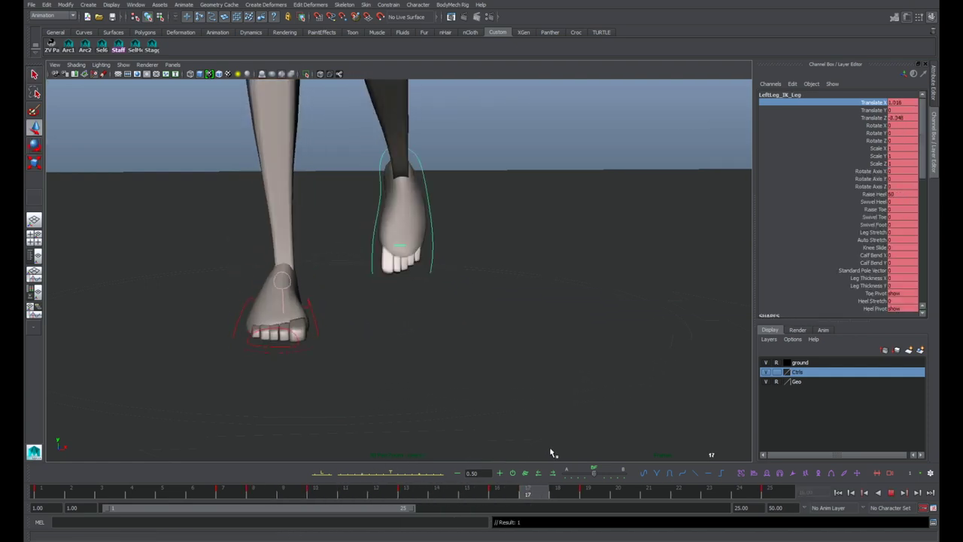
{"action": "key", "text": "alt+v"}
Step: Nudge the left foot IK control's Translate X to about 0.72 at frame 8 in the orthographic front view
{"action": "key", "text": "alt+period"}
{"action": "key", "text": "alt+period"}
{"action": "key", "text": "alt+period"}
{"action": "key", "text": "alt+period"}
{"action": "key", "text": "alt+comma"}
{"action": "key", "text": "alt+comma"}
{"action": "key", "text": "alt+comma"}
{"action": "key", "text": "alt+period"}
{"action": "key", "text": "alt+period"}
{"action": "left_click_drag", "start_coordinate": [466, 417], "coordinate": [462, 417]}
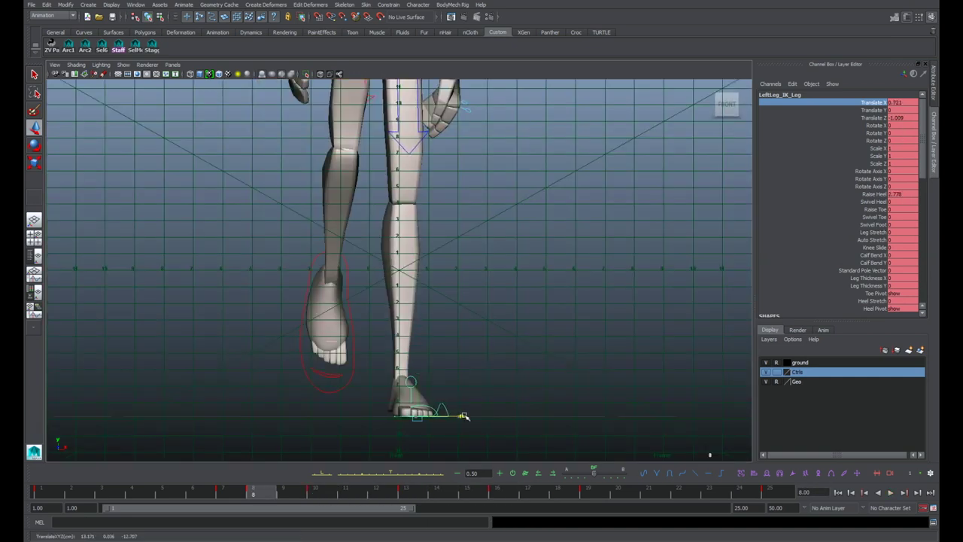
Step: Step through frames 8 to 16 and back to 13 to examine the left foot's sideways placement
{"action": "key", "text": "alt+period"}
{"action": "key", "text": "alt+period"}
{"action": "key", "text": "alt+period"}
{"action": "key", "text": "alt+period"}
{"action": "key", "text": "alt+comma"}
{"action": "key", "text": "alt+comma"}
{"action": "key", "text": "alt+period"}
{"action": "key", "text": "alt+period"}
{"action": "key", "text": "alt+period"}
{"action": "key", "text": "alt+period"}
{"action": "key", "text": "alt+period"}
{"action": "key", "text": "alt+period"}
{"action": "key", "text": "q"}
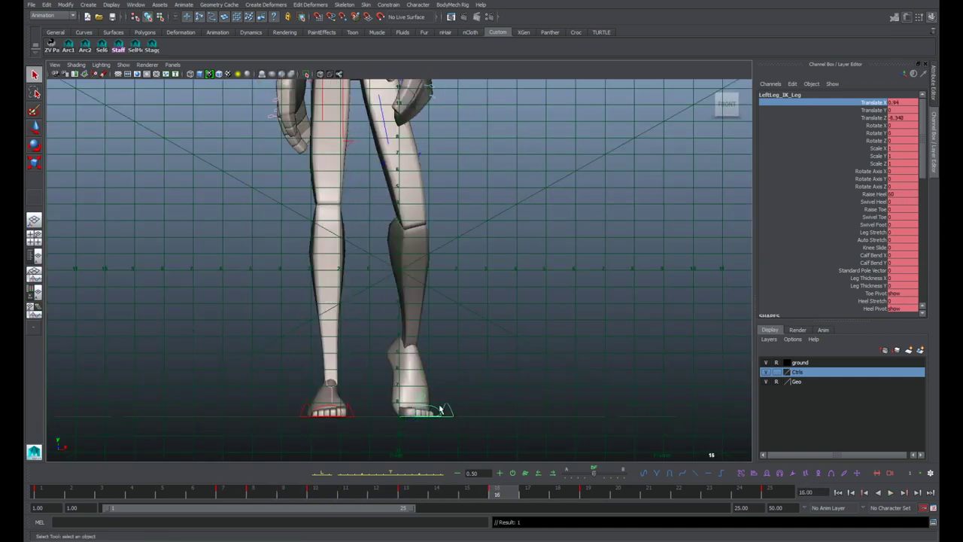
{"action": "key", "text": "alt+comma"}
{"action": "key", "text": "alt+comma"}
{"action": "key", "text": "alt+comma"}
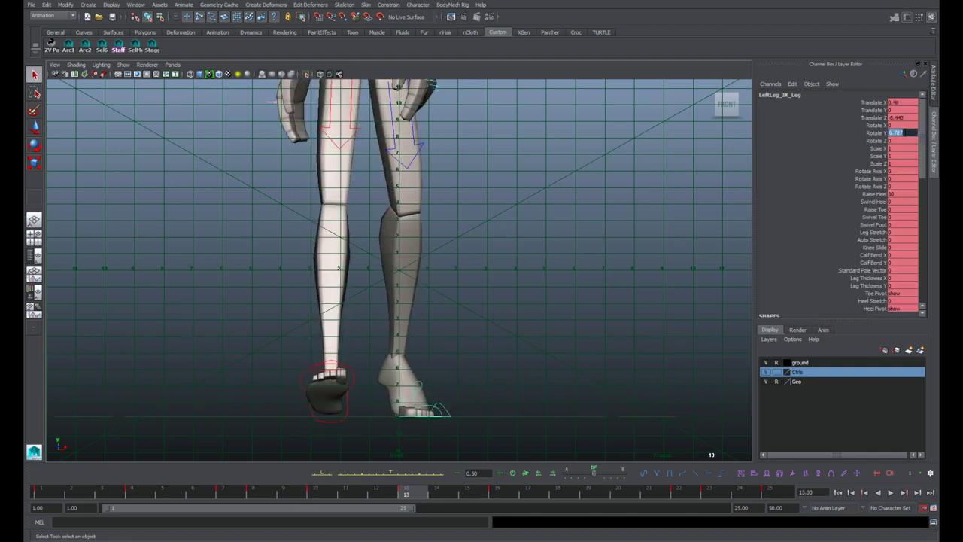
Step: At frame 13, set the left foot IK control's Rotate Y to 0 and move its Translate X to about 0.75
{"action": "key", "text": "Return"}
{"action": "left_click", "coordinate": [468, 361]}
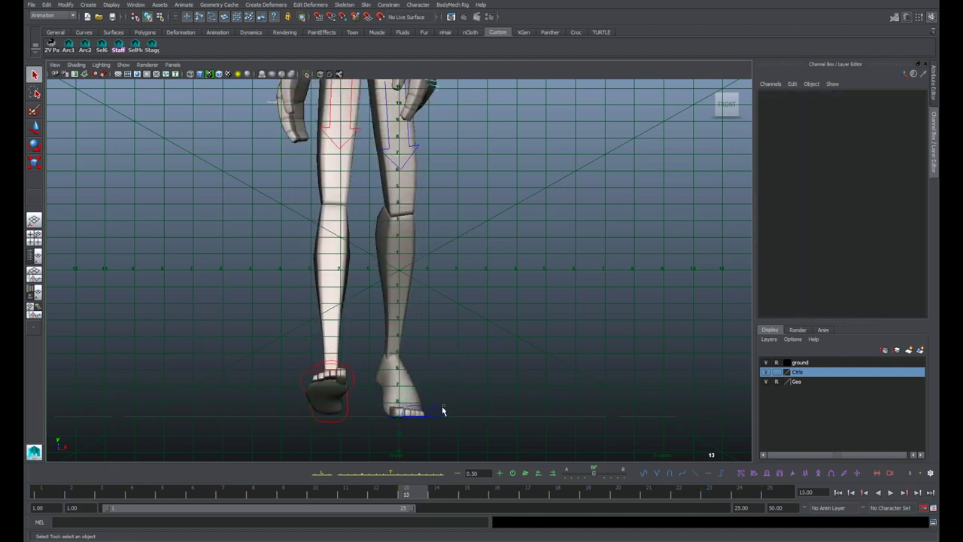
{"action": "left_click", "coordinate": [443, 412]}
{"action": "key", "text": "w"}
{"action": "left_click_drag", "start_coordinate": [456, 415], "coordinate": [465, 414]}
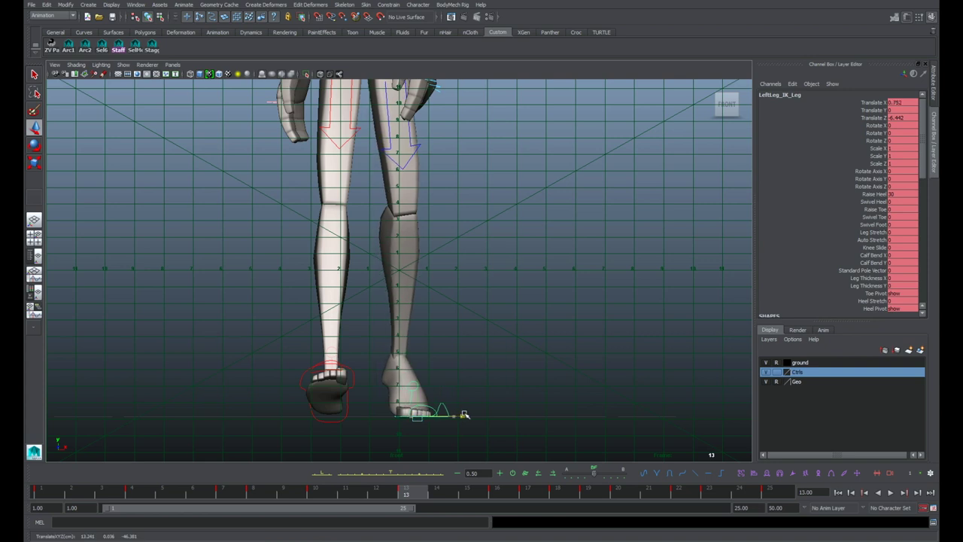
Step: Step between the keyed frames 10, 13 and 16 to examine the left foot's drift during heel lift
{"action": "key", "text": "comma"}
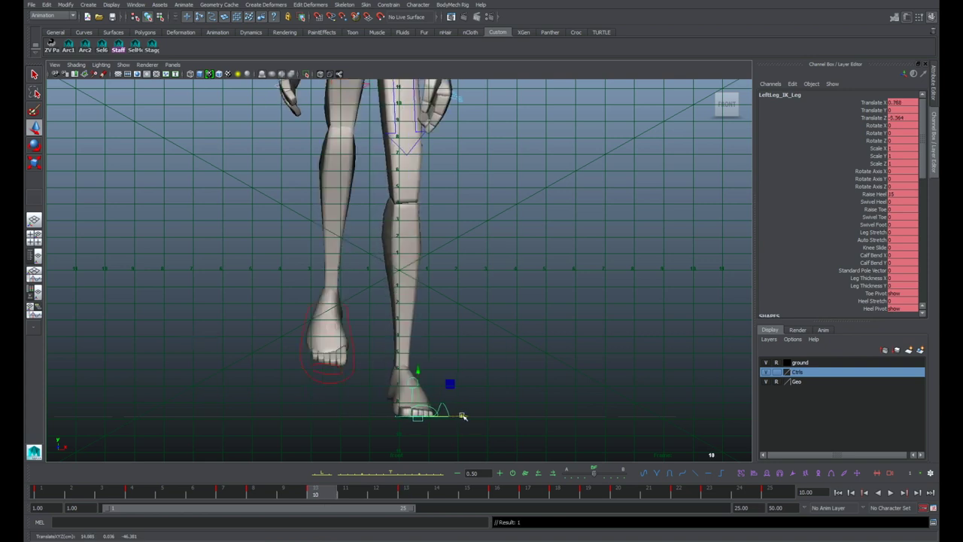
{"action": "key", "text": "period"}
{"action": "key", "text": "period"}
{"action": "key", "text": "comma"}
{"action": "key", "text": "comma"}
{"action": "left_click_drag", "start_coordinate": [319, 493], "coordinate": [376, 493]}
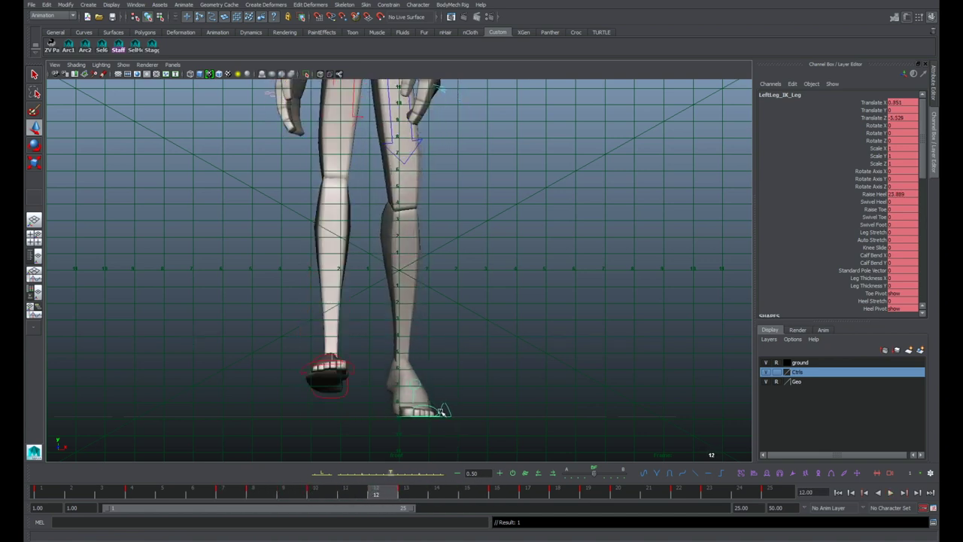
{"action": "key", "text": "w"}
{"action": "key", "text": "period"}
{"action": "key", "text": "period"}
{"action": "key", "text": "comma"}
{"action": "key", "text": "comma"}
{"action": "key", "text": "comma"}
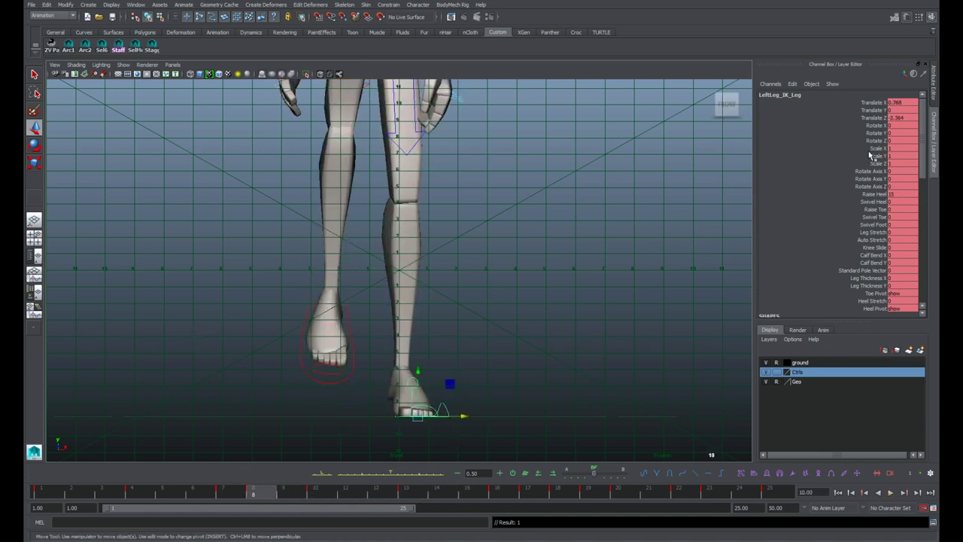
Step: Scrub around frames 8 to 10 and play the cycle to check whether the planted left foot slides
{"action": "left_click_drag", "start_coordinate": [229, 490], "coordinate": [235, 494]}
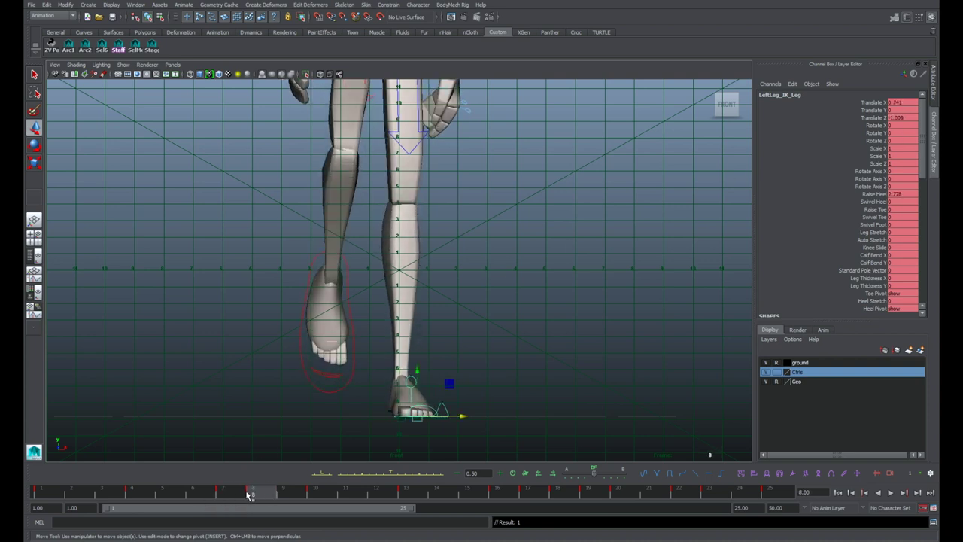
{"action": "left_click_drag", "start_coordinate": [325, 503], "coordinate": [256, 497]}
{"action": "key", "text": "comma"}
{"action": "key", "text": "period"}
{"action": "key", "text": "period"}
{"action": "key", "text": "period"}
{"action": "key", "text": "alt+v"}
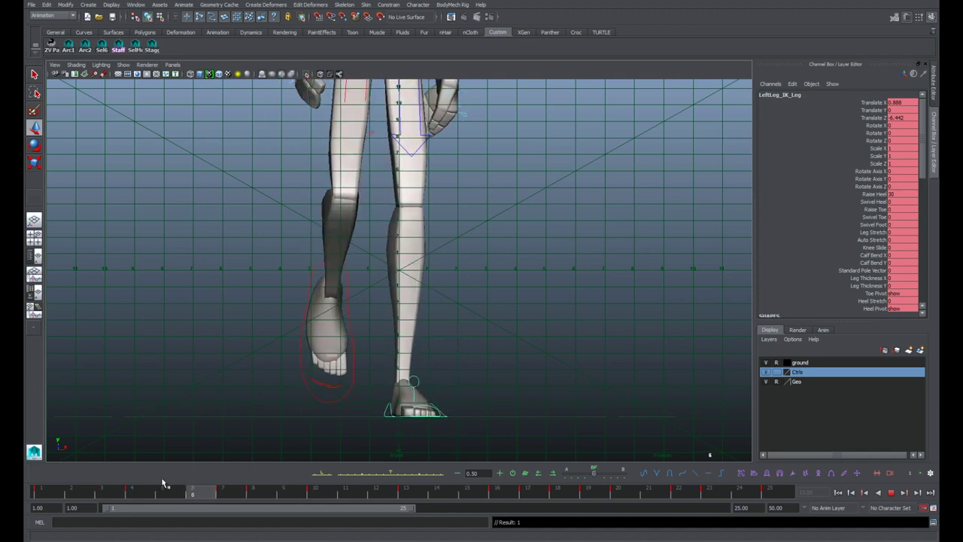
Step: Nudge the left foot IK control's Translate X to about 0.65 at frame 10 and play the cycle
{"action": "key", "text": "alt+v"}
{"action": "key", "text": "comma"}
{"action": "key", "text": "period"}
{"action": "key", "text": "period"}
{"action": "key", "text": "alt+v"}
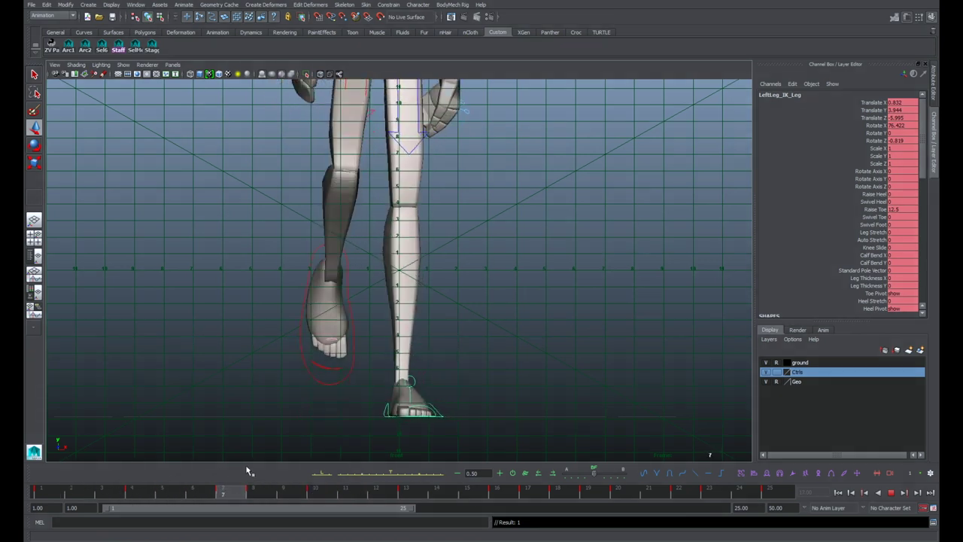
{"action": "key", "text": "alt+v"}
{"action": "key", "text": "w"}
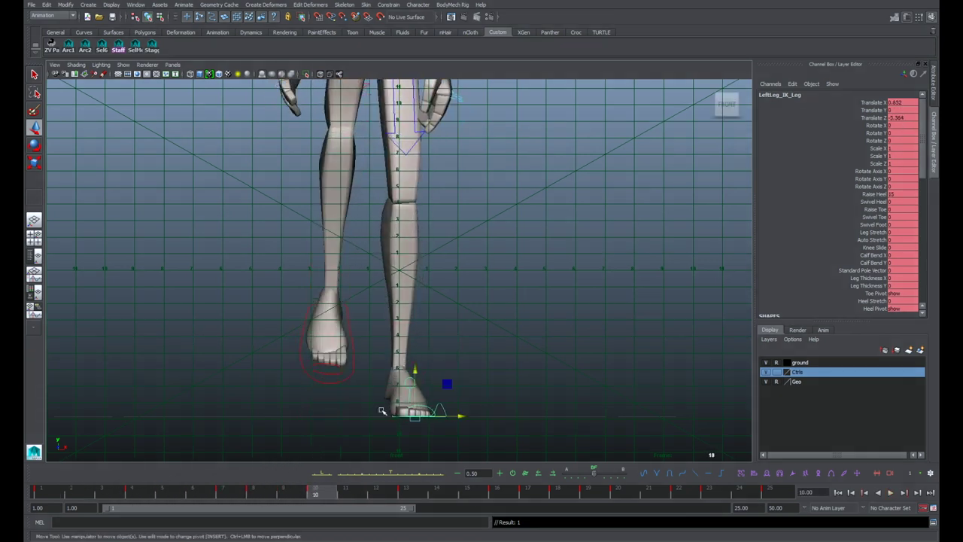
{"action": "key", "text": "alt+v"}
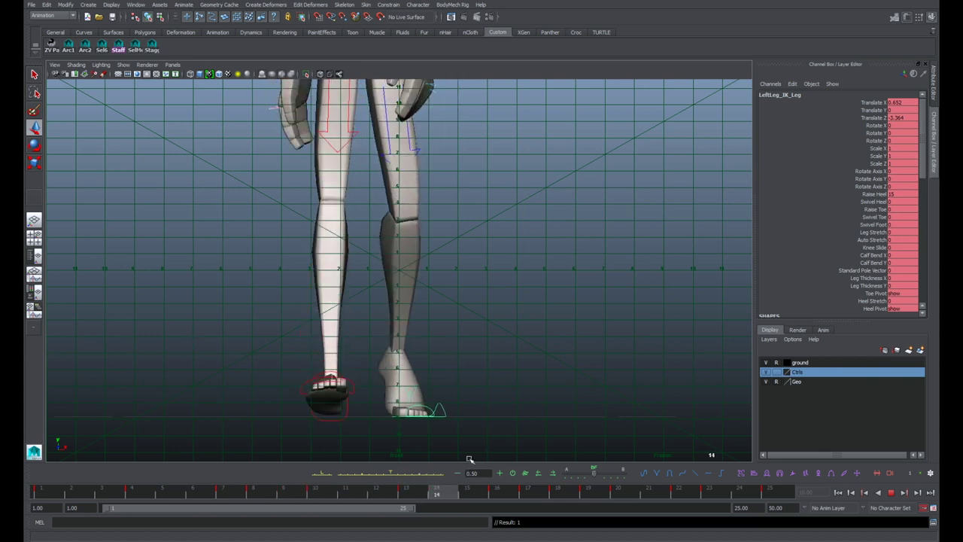
{"action": "key", "text": "alt+v"}
Step: Delete the left foot IK control's Translate X keys between frames 8 and 16 in the Graph Editor
{"action": "key", "text": "space"}
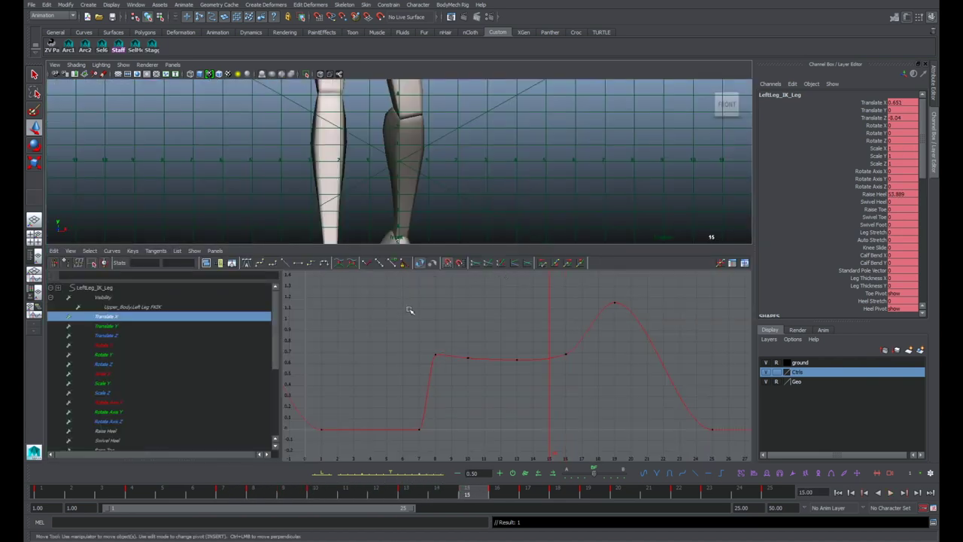
{"action": "key", "text": "comma"}
{"action": "key", "text": "comma"}
{"action": "key", "text": "comma"}
{"action": "key", "text": "period"}
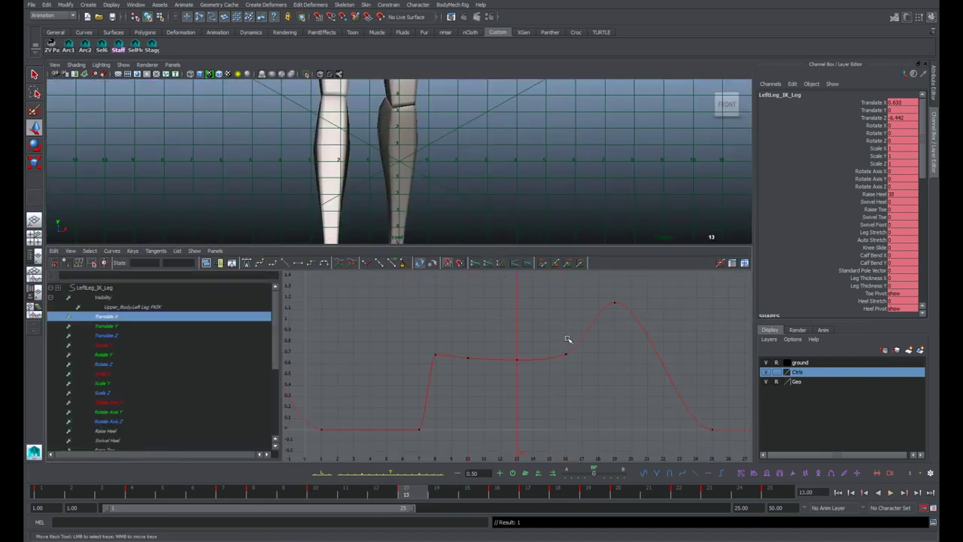
{"action": "right_click_drag", "start_coordinate": [568, 339], "coordinate": [592, 340], "text": "alt"}
{"action": "key", "text": "period"}
{"action": "middle_click_drag", "start_coordinate": [592, 340], "coordinate": [605, 374], "text": "alt"}
{"action": "right_click_drag", "start_coordinate": [606, 373], "coordinate": [587, 373], "text": "alt"}
{"action": "left_click_drag", "start_coordinate": [434, 355], "coordinate": [553, 382]}
{"action": "key", "text": "Delete"}
{"action": "left_click", "coordinate": [558, 347]}
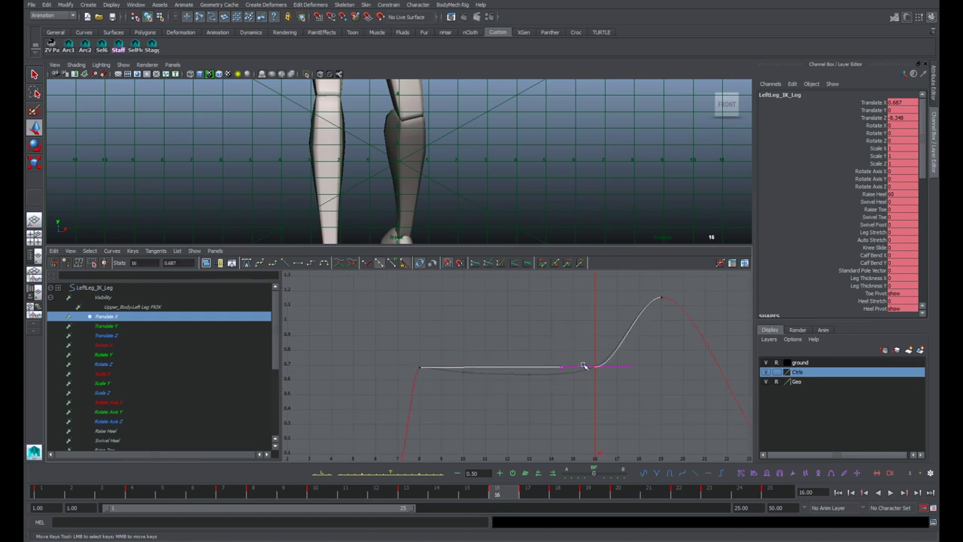
Step: Play the cycle in the front view and examine the left foot's placement relative to the whole body
{"action": "key", "text": "space"}
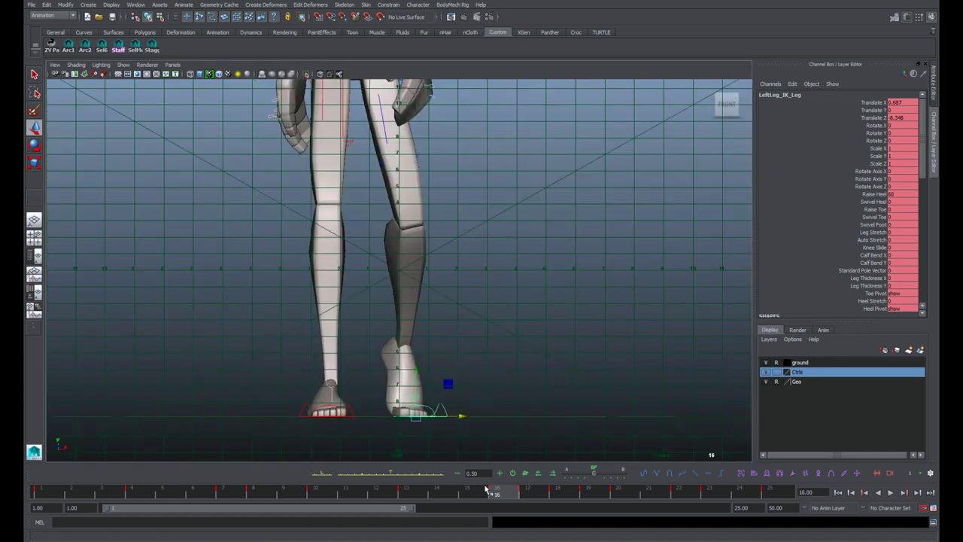
{"action": "key", "text": "alt+v"}
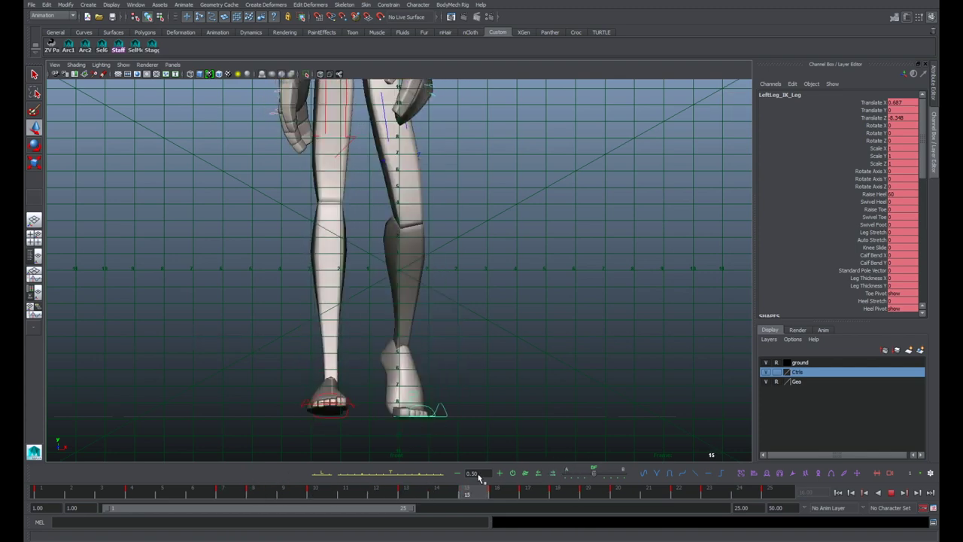
{"action": "key", "text": "alt+v"}
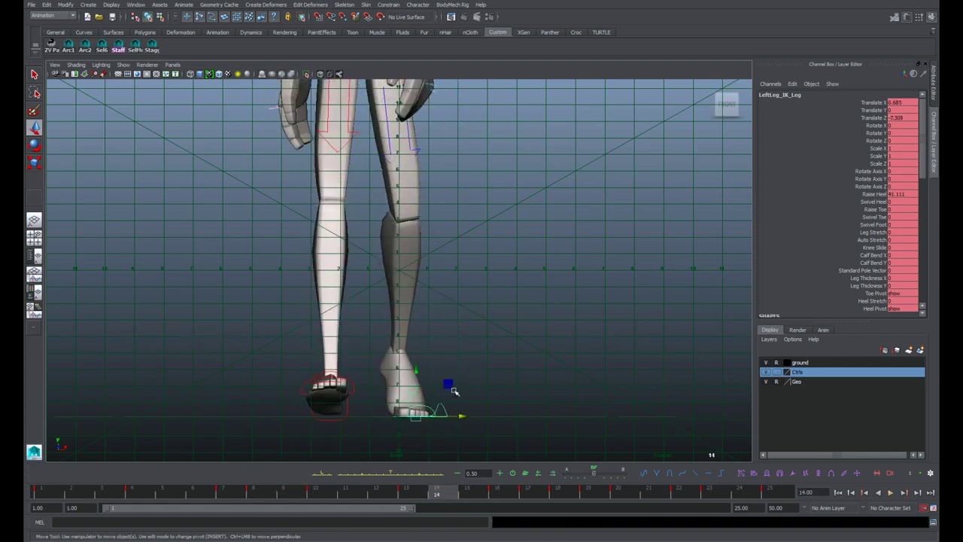
{"action": "right_click_drag", "start_coordinate": [470, 351], "coordinate": [462, 356], "text": "alt"}
{"action": "right_click_drag", "start_coordinate": [521, 386], "coordinate": [395, 349], "text": "alt"}
{"action": "right_click_drag", "start_coordinate": [489, 330], "coordinate": [469, 329], "text": "alt"}
{"action": "middle_click_drag", "start_coordinate": [469, 339], "coordinate": [469, 390], "text": "alt"}
{"action": "right_click_drag", "start_coordinate": [482, 369], "coordinate": [457, 342], "text": "alt"}
{"action": "middle_click_drag", "start_coordinate": [457, 342], "coordinate": [451, 356], "text": "alt"}
Step: Lower the left foot's Translate X keys at frames 8 and 16 to about 0.43 in the Graph Editor
{"action": "left_click_drag", "start_coordinate": [62, 494], "coordinate": [471, 429]}
{"action": "key", "text": "ctrl+z"}
{"action": "key", "text": "space"}
{"action": "left_click", "coordinate": [420, 368], "text": "shift"}
{"action": "middle_click_drag", "start_coordinate": [571, 413], "coordinate": [567, 411]}
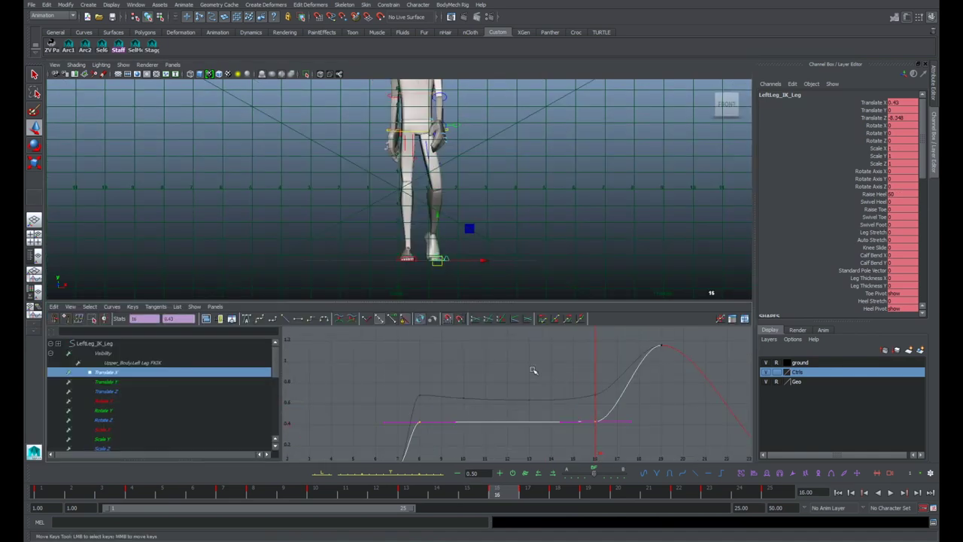
Step: Shift the left foot's whole Translate X curve down to -0.266 at frames 1, 7 and 25, and play the cycle
{"action": "key", "text": "alt+v"}
{"action": "middle_click_drag", "start_coordinate": [419, 413], "coordinate": [499, 355], "text": "shift"}
{"action": "scroll", "coordinate": [519, 373], "scroll_direction": "down", "scroll_amount": 5}
{"action": "left_click", "coordinate": [587, 391]}
{"action": "scroll", "coordinate": [519, 390], "scroll_direction": "up", "scroll_amount": 4}
{"action": "key", "text": "alt+shift+v"}
{"action": "scroll", "coordinate": [488, 388], "scroll_direction": "down", "scroll_amount": 2}
{"action": "middle_click_drag", "start_coordinate": [539, 271], "coordinate": [517, 275], "text": "alt"}
{"action": "middle_click_drag", "start_coordinate": [536, 406], "coordinate": [532, 421], "text": "shift"}
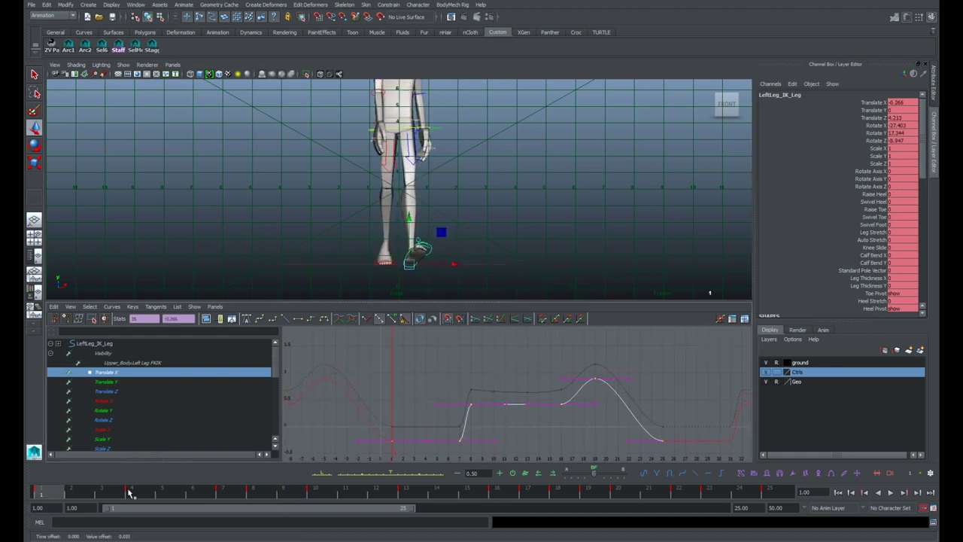
{"action": "key", "text": "alt+v"}
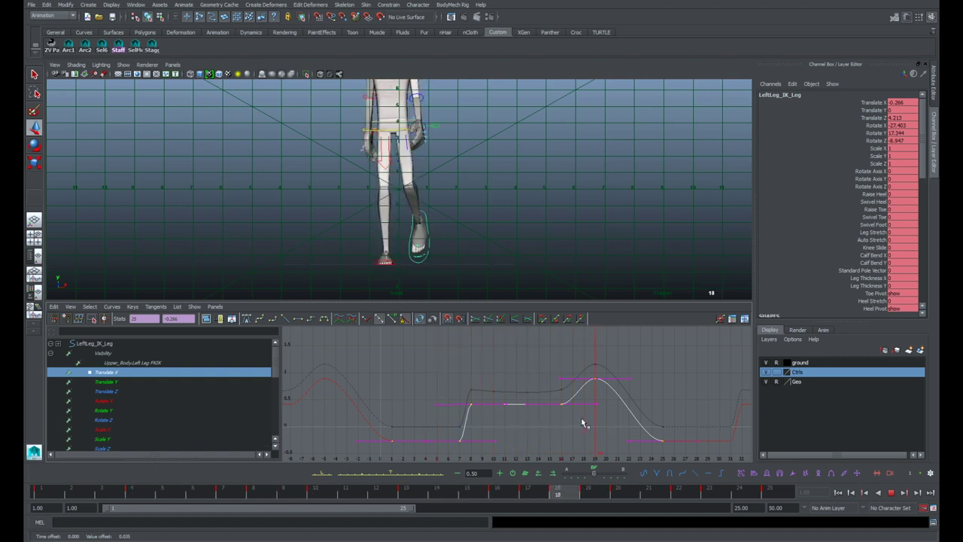
{"action": "key", "text": "Escape"}
{"action": "key", "text": "w"}
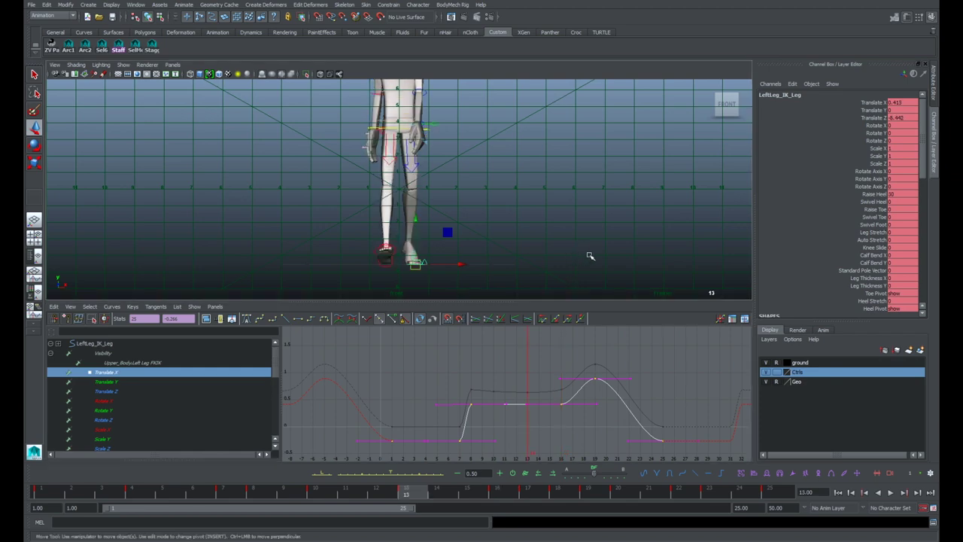
Step: Select the left foot IK control and compare the foot's pose between frames 16 and 17
{"action": "left_click", "coordinate": [478, 235]}
{"action": "key", "text": "q"}
{"action": "left_click", "coordinate": [426, 239]}
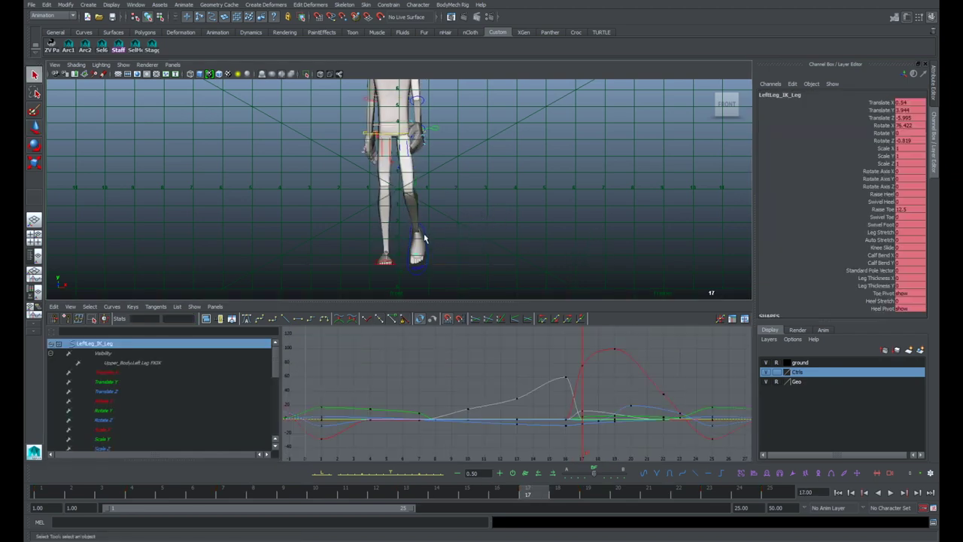
{"action": "key", "text": "space"}
{"action": "right_click_drag", "start_coordinate": [482, 269], "coordinate": [562, 271], "text": "alt"}
{"action": "middle_click_drag", "start_coordinate": [562, 271], "coordinate": [481, 282], "text": "alt"}
{"action": "key", "text": "alt+comma"}
{"action": "key", "text": "alt+period"}
{"action": "key", "text": "e"}
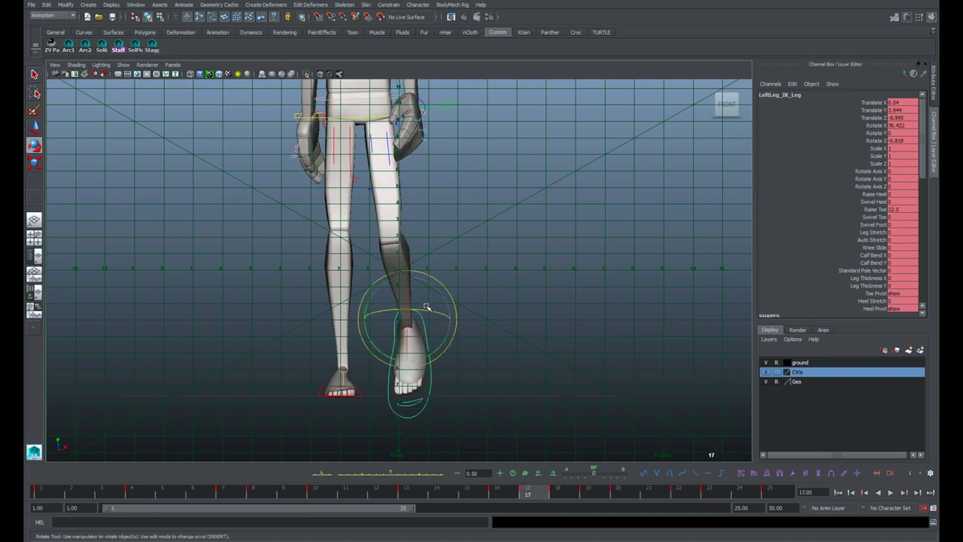
{"action": "key", "text": "alt+comma"}
{"action": "key", "text": "alt+period"}
{"action": "left_click", "coordinate": [555, 281]}
{"action": "key", "text": "ctrl+z"}
{"action": "key", "text": "alt+comma"}
{"action": "key", "text": "alt+period"}
{"action": "key", "text": "q"}
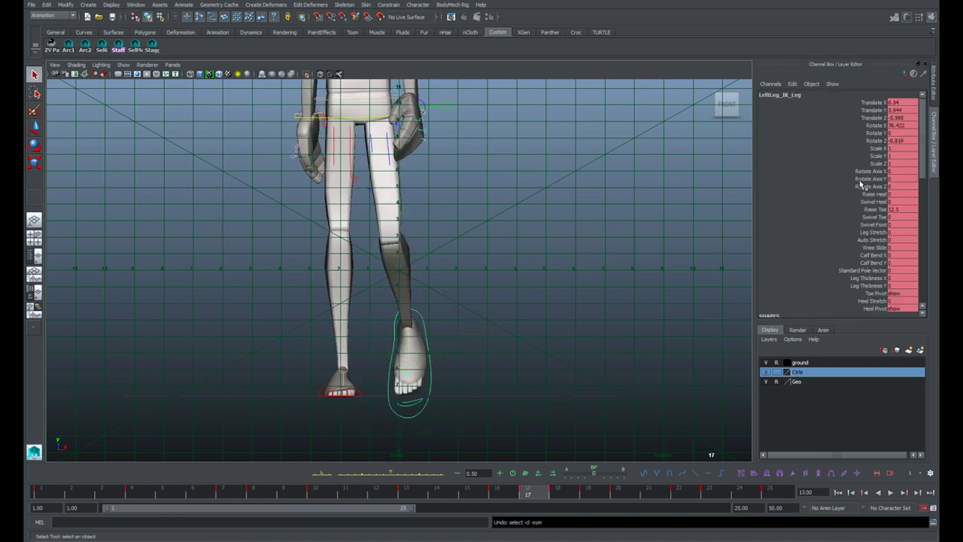
Step: Rotate the left foot IK control at frame 17 to about 75.5 in X, 23.9 in Y and 0.06 in Z
{"action": "key", "text": "e"}
{"action": "left_click_drag", "start_coordinate": [428, 305], "coordinate": [427, 352]}
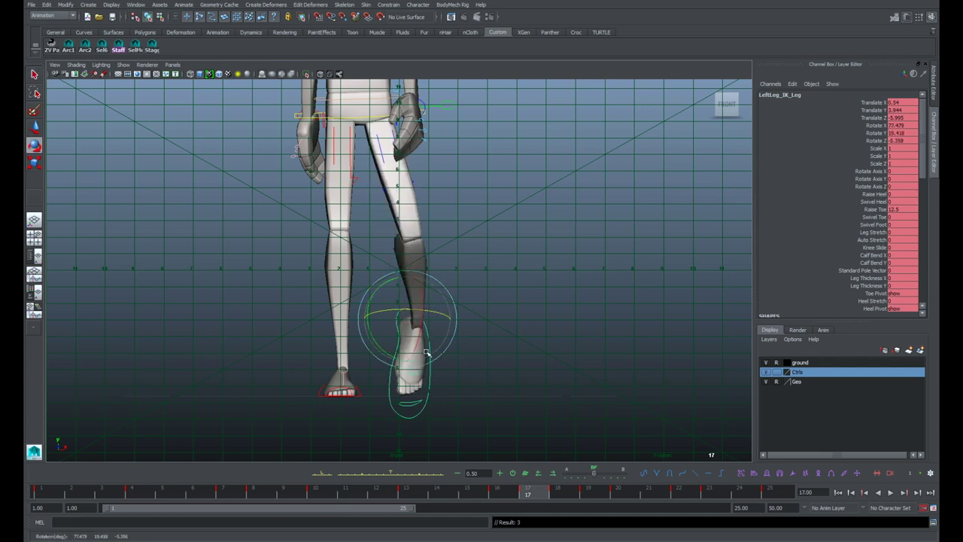
{"action": "left_click_drag", "start_coordinate": [422, 302], "coordinate": [375, 295]}
{"action": "key", "text": "alt+period"}
Step: Move the left foot IK control's Translate X to about -0.34 at frame 17, checking it against frame 16
{"action": "key", "text": "w"}
{"action": "left_click_drag", "start_coordinate": [452, 322], "coordinate": [435, 319]}
{"action": "key", "text": "alt+comma"}
{"action": "key", "text": "alt+period"}
{"action": "key", "text": "alt+comma"}
{"action": "key", "text": "alt+period"}
{"action": "key", "text": "alt+comma"}
{"action": "key", "text": "alt+period"}
Step: Switch to the perspective view and compare the left foot from the side between frames 16 and 17
{"action": "key", "text": "space"}
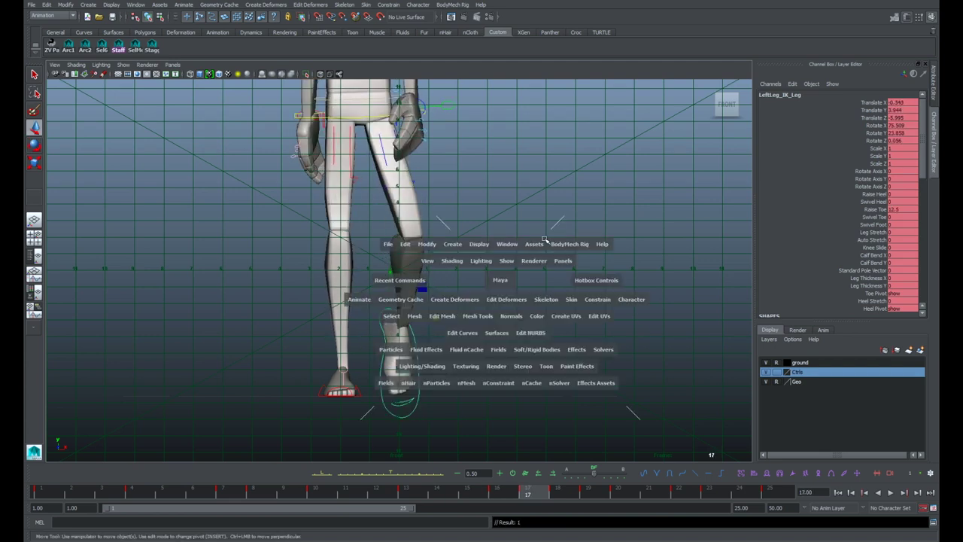
{"action": "left_click", "coordinate": [177, 65]}
{"action": "mouse_move", "coordinate": [194, 74]}
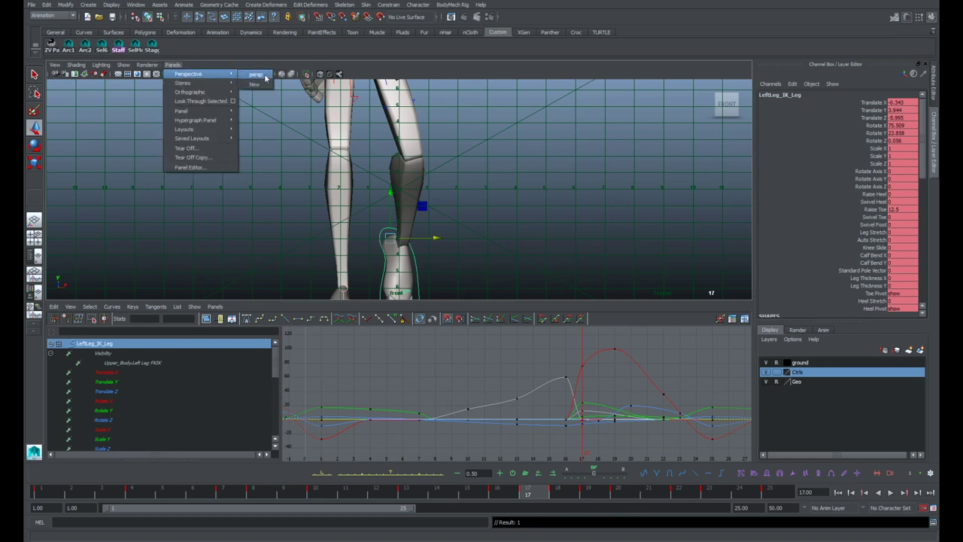
{"action": "left_click", "coordinate": [265, 76]}
{"action": "key", "text": "space"}
{"action": "left_click_drag", "start_coordinate": [550, 219], "coordinate": [415, 223], "text": "alt"}
{"action": "middle_click_drag", "start_coordinate": [415, 224], "coordinate": [544, 267], "text": "alt"}
{"action": "right_click_drag", "start_coordinate": [544, 267], "coordinate": [579, 254], "text": "alt"}
{"action": "middle_click_drag", "start_coordinate": [579, 254], "coordinate": [531, 216], "text": "alt"}
{"action": "key", "text": "alt+comma"}
{"action": "key", "text": "alt+period"}
{"action": "key", "text": "alt+comma"}
{"action": "key", "text": "alt+period"}
Step: Adjust the left foot IK control at frame 17 to about 3.91 in Translate Y and -5.95 in Translate Z
{"action": "left_click_drag", "start_coordinate": [467, 183], "coordinate": [487, 167]}
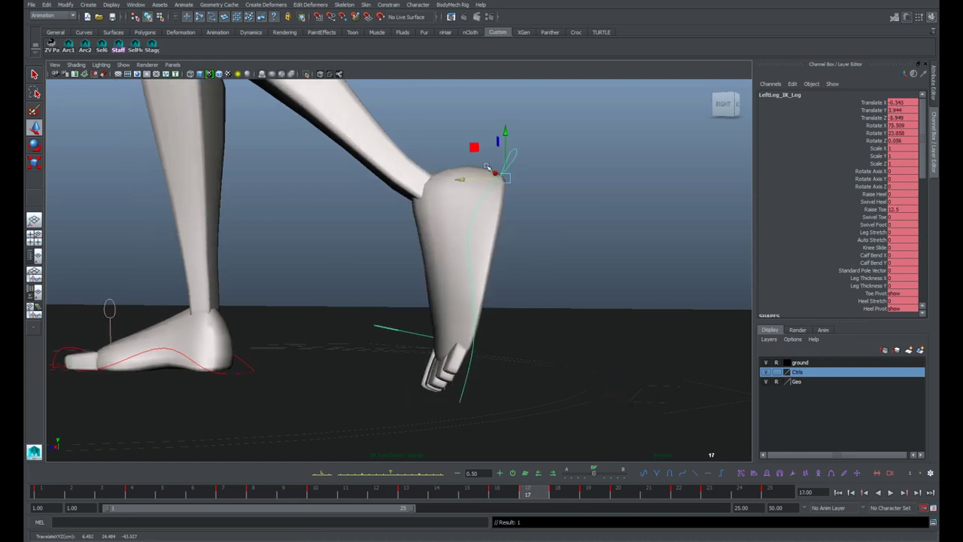
{"action": "left_click_drag", "start_coordinate": [504, 135], "coordinate": [509, 139]}
{"action": "key", "text": "alt+comma"}
{"action": "key", "text": "alt+period"}
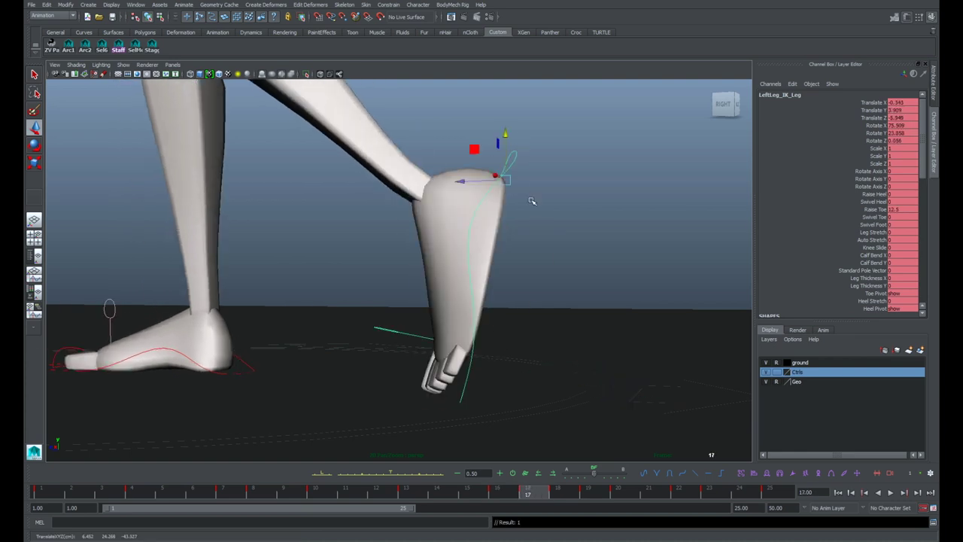
{"action": "key", "text": "alt+comma"}
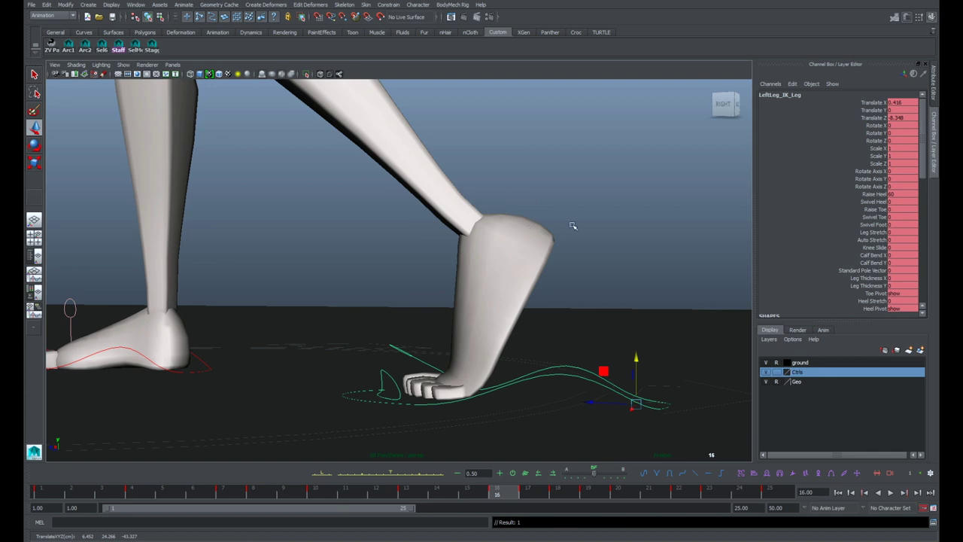
{"action": "key", "text": "alt+period"}
Step: Set the left foot's Raise Toe to 18.25 at frame 17 and rotate the foot control slightly
{"action": "left_click", "coordinate": [874, 209]}
{"action": "middle_click_drag", "start_coordinate": [555, 265], "coordinate": [627, 259]}
{"action": "key", "text": "e"}
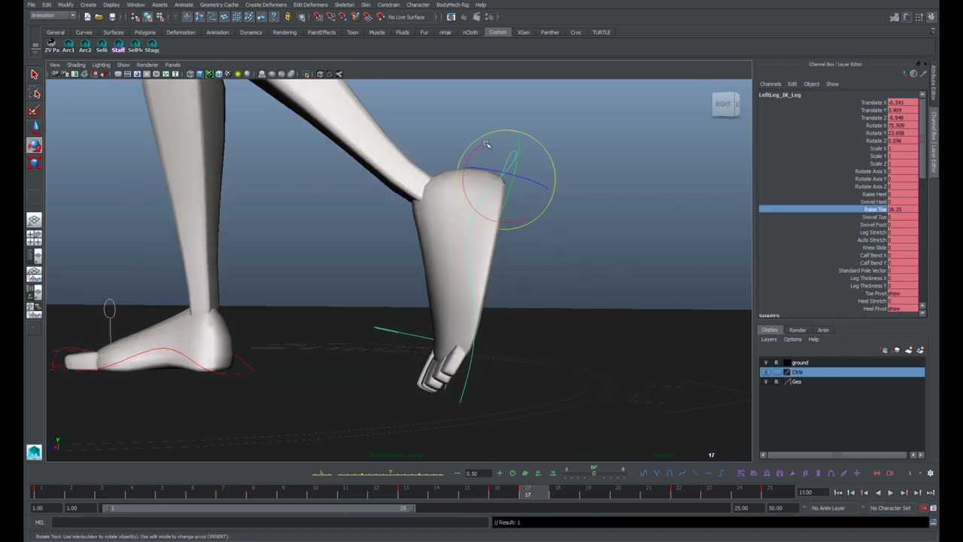
{"action": "left_click_drag", "start_coordinate": [480, 147], "coordinate": [505, 143]}
Step: Lower the left foot IK control slightly at frame 17 and compare it with frame 16
{"action": "key", "text": "w"}
{"action": "key", "text": "comma"}
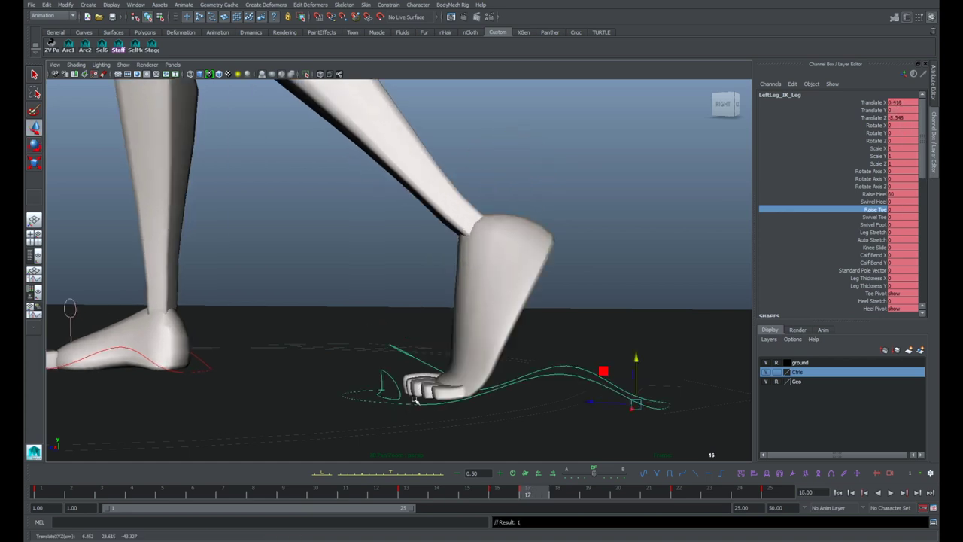
{"action": "key", "text": "period"}
{"action": "key", "text": "comma"}
{"action": "key", "text": "period"}
Step: Step between frames 16, 17 and 18 to examine the left foot's motion as it leaves the ground
{"action": "right_click_drag", "start_coordinate": [480, 298], "coordinate": [312, 277], "text": "alt"}
{"action": "key", "text": "comma"}
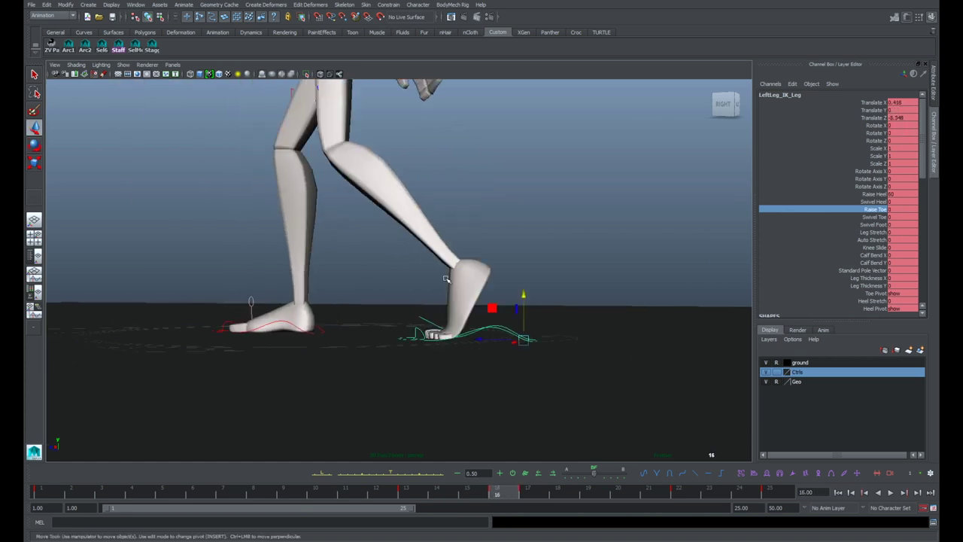
{"action": "key", "text": "period"}
{"action": "key", "text": "period"}
{"action": "key", "text": "comma"}
{"action": "key", "text": "comma"}
{"action": "key", "text": "period"}
{"action": "key", "text": "comma"}
{"action": "scroll", "coordinate": [597, 258], "scroll_direction": "up", "scroll_amount": 5}
{"action": "key", "text": "period"}
{"action": "scroll", "coordinate": [542, 253], "scroll_direction": "up", "scroll_amount": 3}
{"action": "middle_click_drag", "start_coordinate": [393, 322], "coordinate": [520, 240], "text": "alt"}
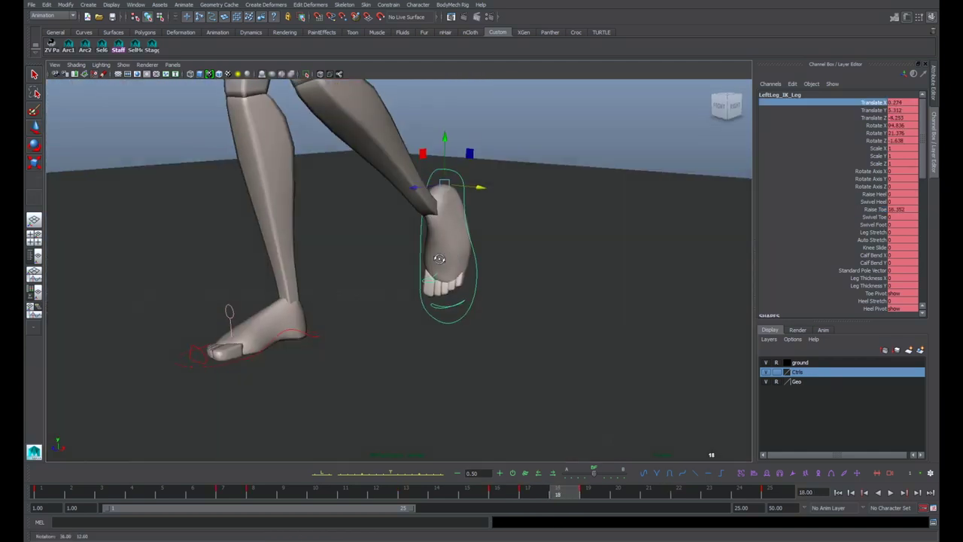
Step: Examine the left foot from the side and the front while stepping between frames 15 and 18
{"action": "left_click_drag", "start_coordinate": [441, 261], "coordinate": [399, 250], "text": "alt"}
{"action": "key", "text": "comma"}
{"action": "key", "text": "comma"}
{"action": "key", "text": "period"}
{"action": "key", "text": "comma"}
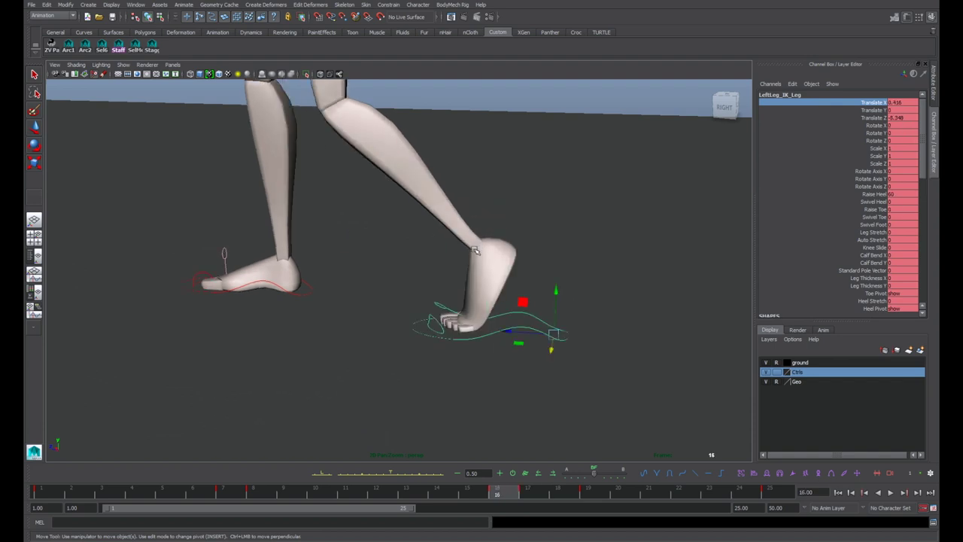
{"action": "scroll", "coordinate": [446, 243], "scroll_direction": "up", "scroll_amount": 4}
{"action": "left_click_drag", "start_coordinate": [466, 266], "coordinate": [578, 260], "text": "alt"}
{"action": "key", "text": "alt+comma"}
{"action": "key", "text": "alt+period"}
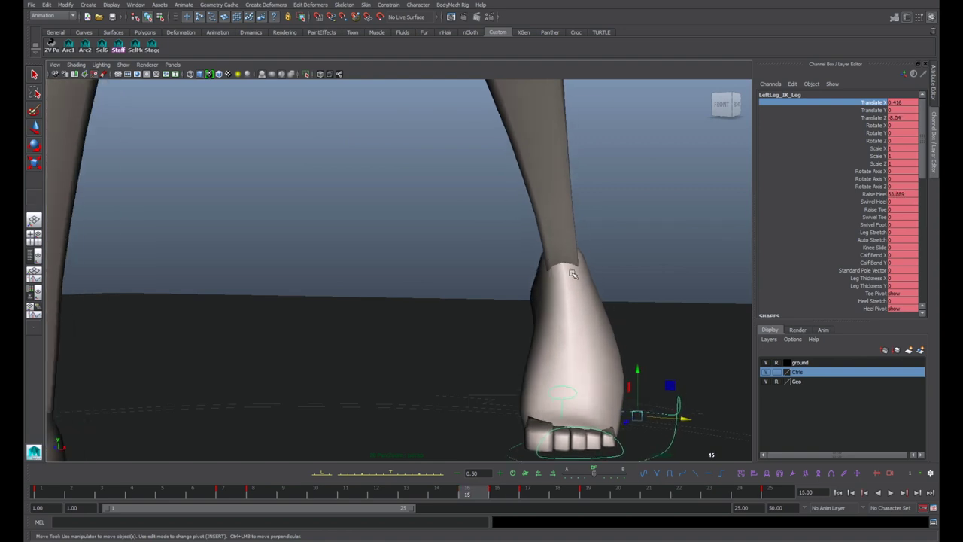
{"action": "key", "text": "period"}
{"action": "key", "text": "period"}
Step: Compare the left foot's toe-off pose across frames 16, 17 and 18 from the side
{"action": "left_click_drag", "start_coordinate": [612, 282], "coordinate": [455, 306], "text": "alt"}
{"action": "key", "text": "comma"}
{"action": "key", "text": "period"}
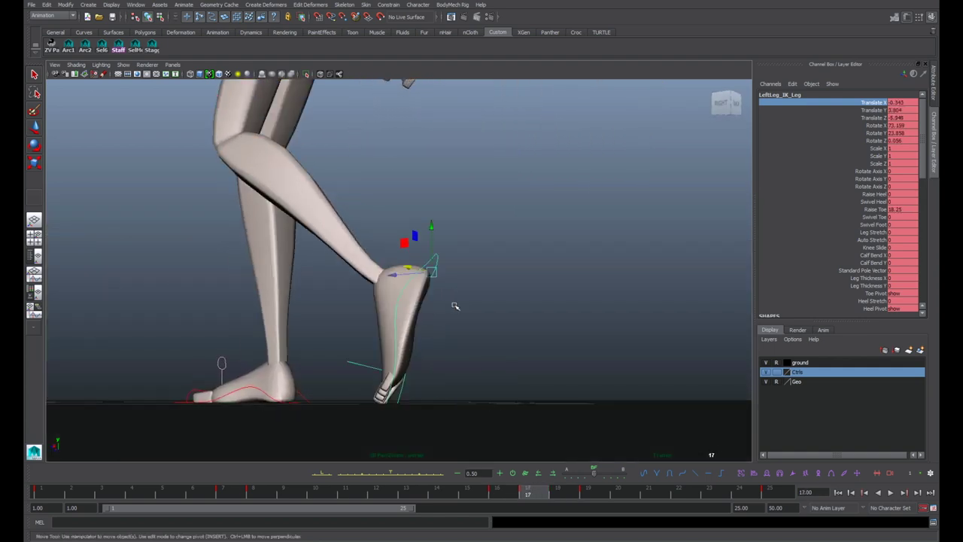
{"action": "key", "text": "comma"}
{"action": "key", "text": "period"}
{"action": "key", "text": "period"}
{"action": "key", "text": "comma"}
{"action": "key", "text": "alt+comma"}
{"action": "key", "text": "alt+period"}
{"action": "key", "text": "alt+period"}
{"action": "middle_click_drag", "start_coordinate": [455, 276], "coordinate": [493, 276], "text": "alt"}
{"action": "key", "text": "alt+comma"}
{"action": "key", "text": "alt+comma"}
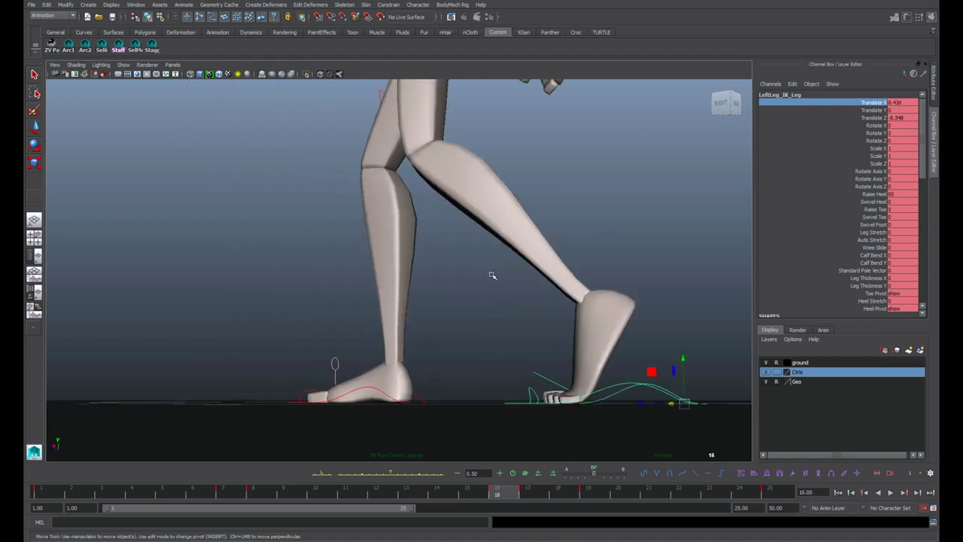
{"action": "key", "text": "period"}
{"action": "key", "text": "period"}
{"action": "key", "text": "period"}
Step: Compare the left foot's rotation at frames 17 and 18 from the front
{"action": "key", "text": "e"}
{"action": "left_click_drag", "start_coordinate": [488, 274], "coordinate": [430, 200], "text": "alt"}
{"action": "key", "text": "comma"}
{"action": "key", "text": "comma"}
{"action": "key", "text": "period"}
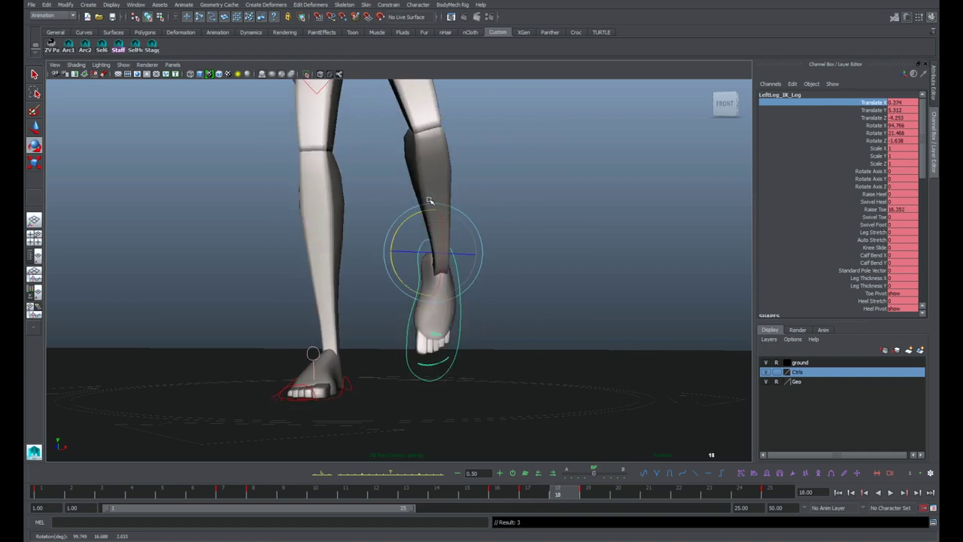
{"action": "key", "text": "comma"}
{"action": "key", "text": "period"}
{"action": "key", "text": "comma"}
{"action": "key", "text": "period"}
{"action": "key", "text": "comma"}
Step: Isolate the left foot's Rotate Y curve in the Graph Editor and check the pose around frame 16
{"action": "key", "text": "space"}
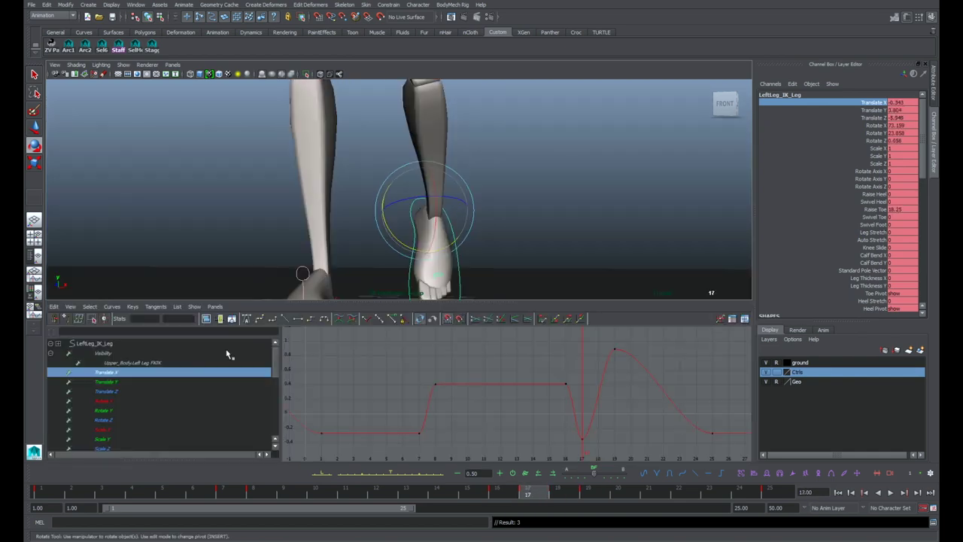
{"action": "left_click", "coordinate": [144, 382]}
{"action": "left_click", "coordinate": [138, 400]}
{"action": "left_click", "coordinate": [139, 410]}
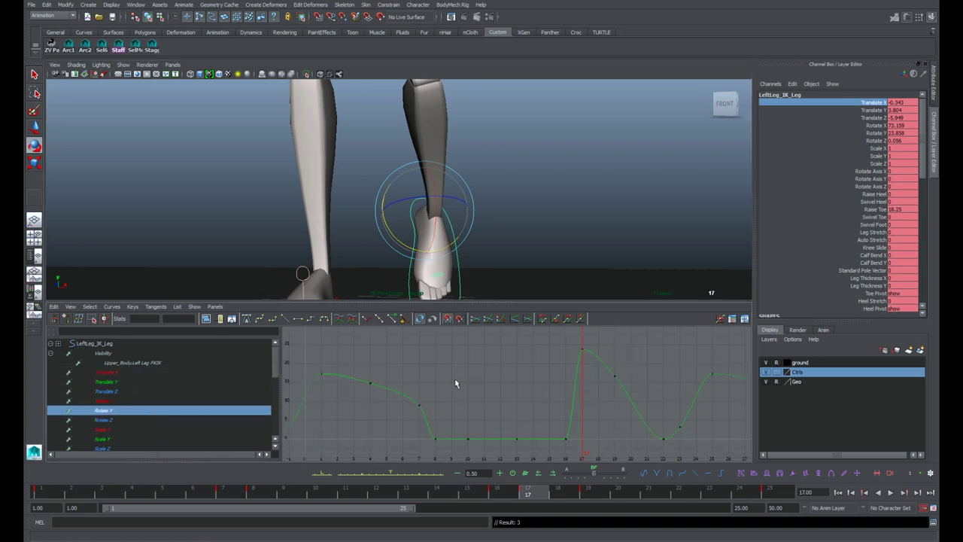
{"action": "key", "text": "comma"}
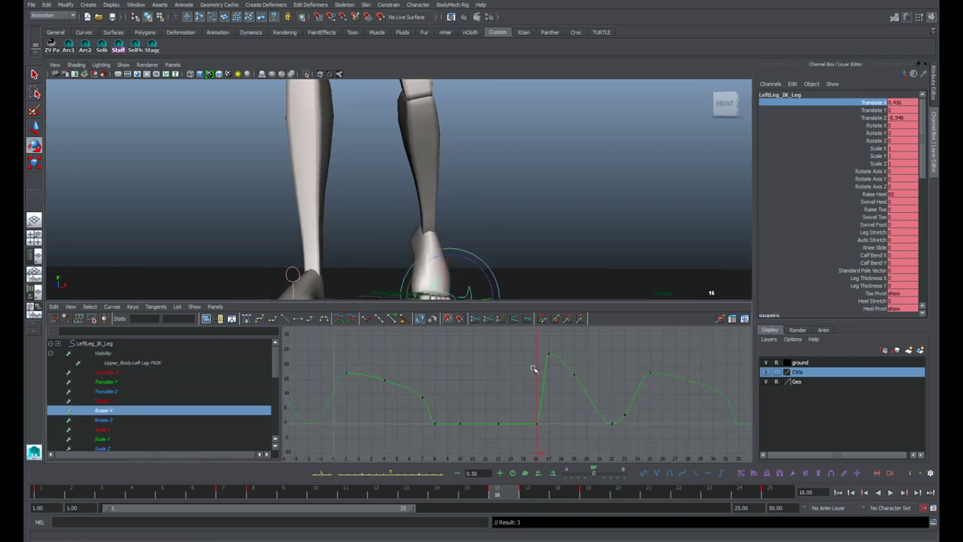
{"action": "key", "text": "alt+comma"}
{"action": "key", "text": "alt+period"}
{"action": "key", "text": "alt+period"}
{"action": "key", "text": "alt+comma"}
Step: Make the Rotate Y curve weighted, then break and free the frame 17 key's tangents and shorten its outgoing handle
{"action": "scroll", "coordinate": [596, 359], "scroll_direction": "up", "scroll_amount": 3}
{"action": "middle_click_drag", "start_coordinate": [596, 359], "coordinate": [556, 382], "text": "alt"}
{"action": "key", "text": "alt+period"}
{"action": "key", "text": "alt+comma"}
{"action": "left_click_drag", "start_coordinate": [520, 339], "coordinate": [565, 360]}
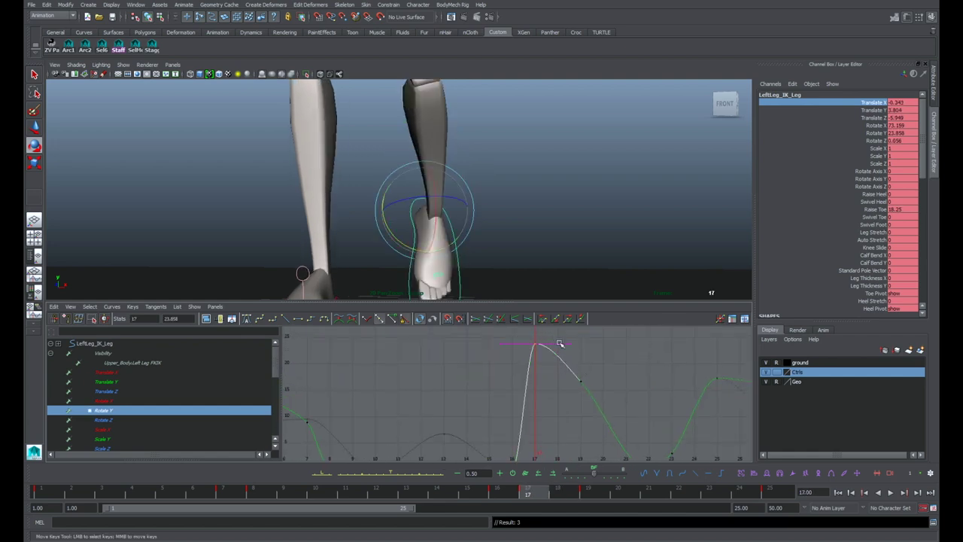
{"action": "right_click_drag", "start_coordinate": [572, 358], "coordinate": [557, 359], "text": "alt"}
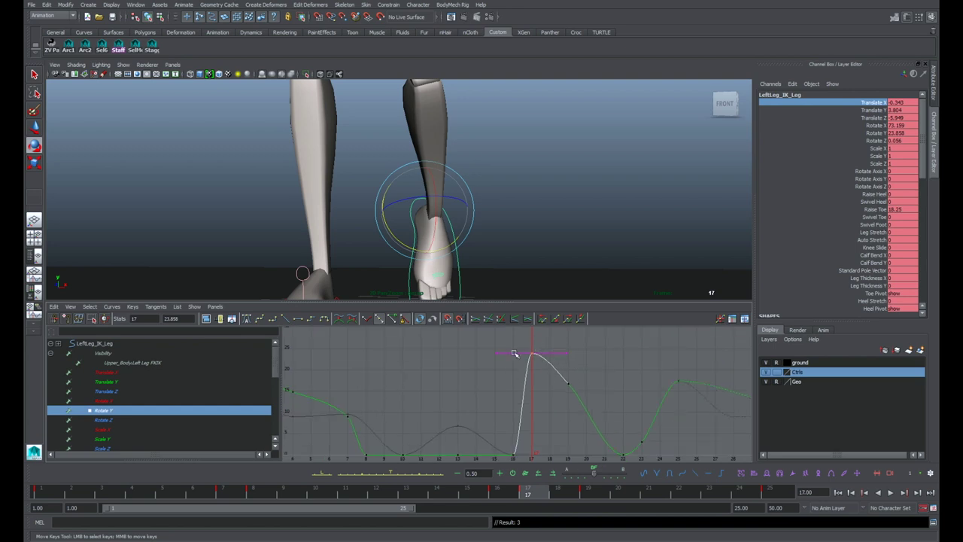
{"action": "right_click_drag", "start_coordinate": [567, 351], "coordinate": [545, 379], "text": "alt"}
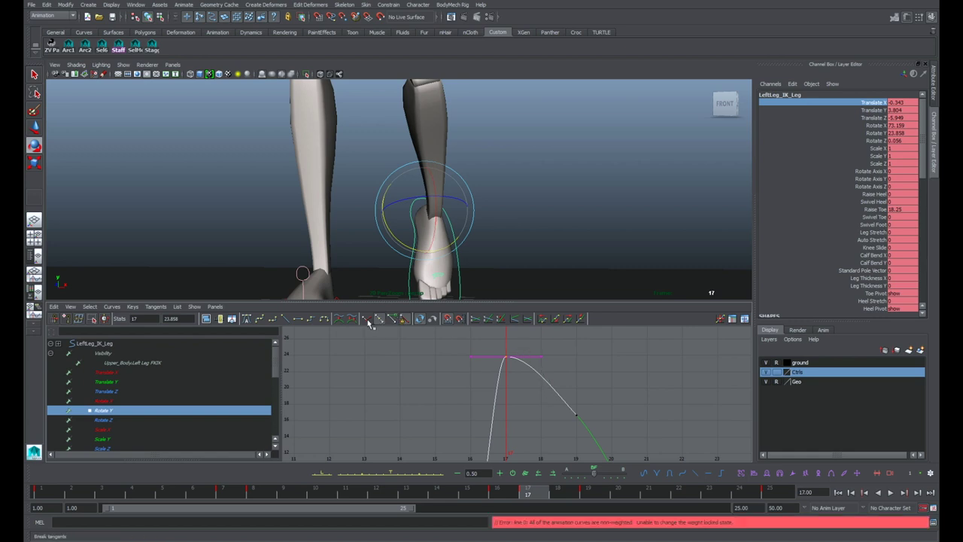
{"action": "key", "text": "w"}
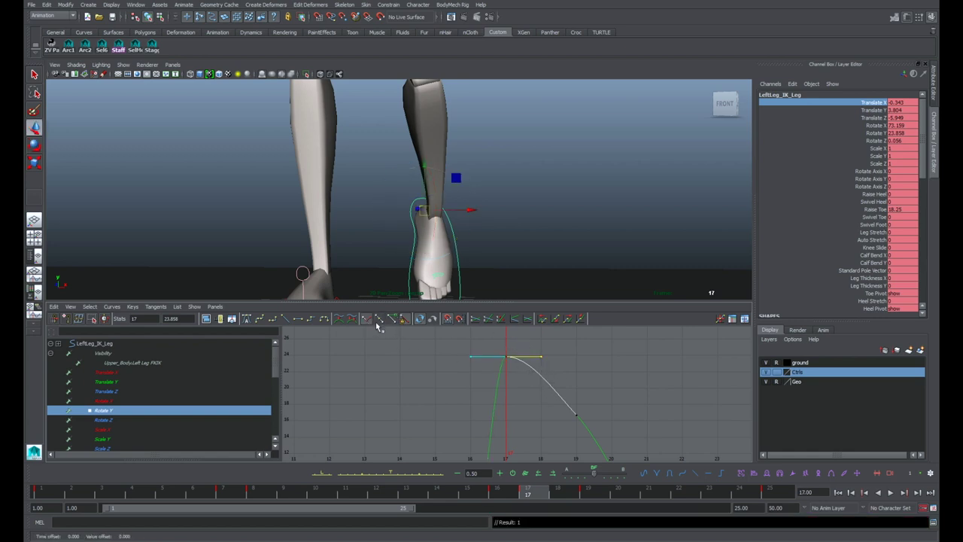
{"action": "left_click", "coordinate": [395, 322]}
{"action": "left_click", "coordinate": [380, 322]}
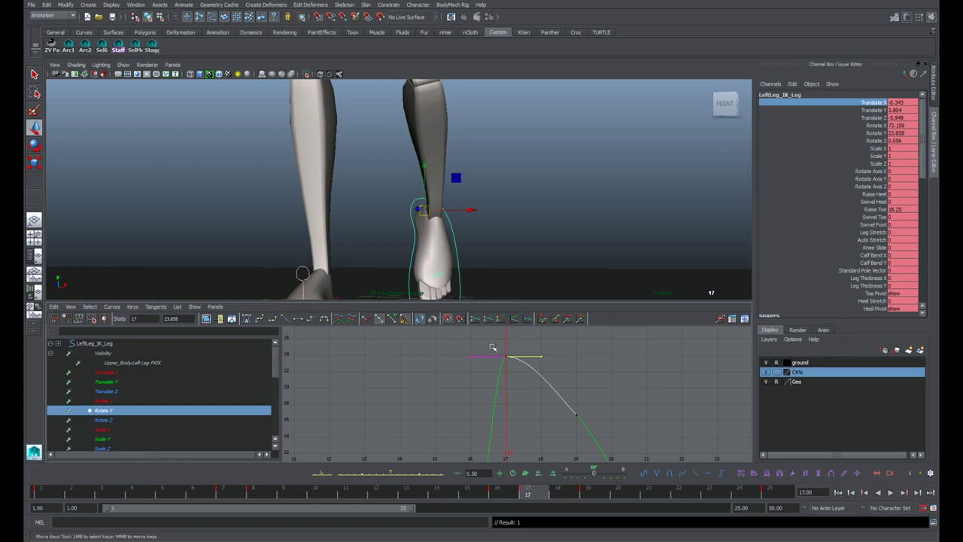
{"action": "left_click", "coordinate": [113, 308]}
{"action": "left_click", "coordinate": [141, 496]}
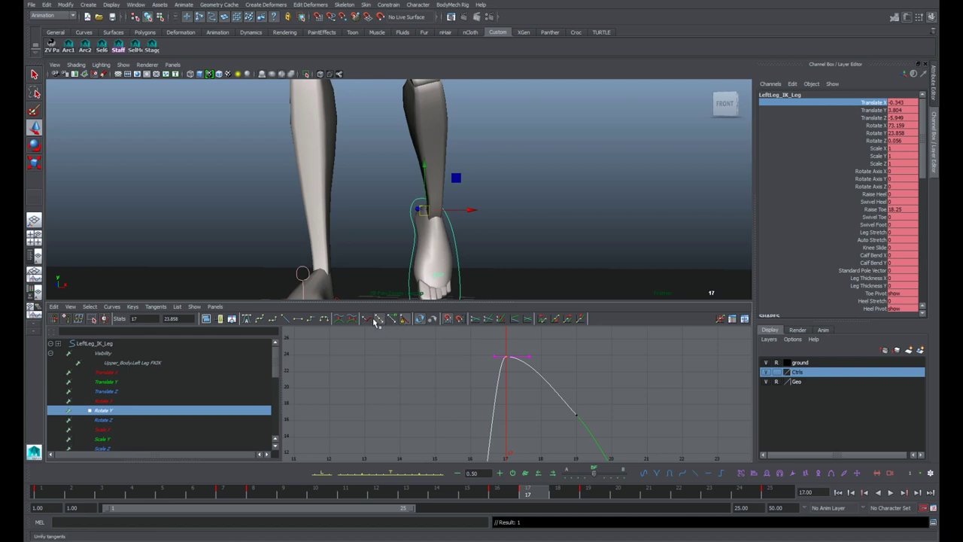
{"action": "left_click_drag", "start_coordinate": [509, 344], "coordinate": [543, 371]}
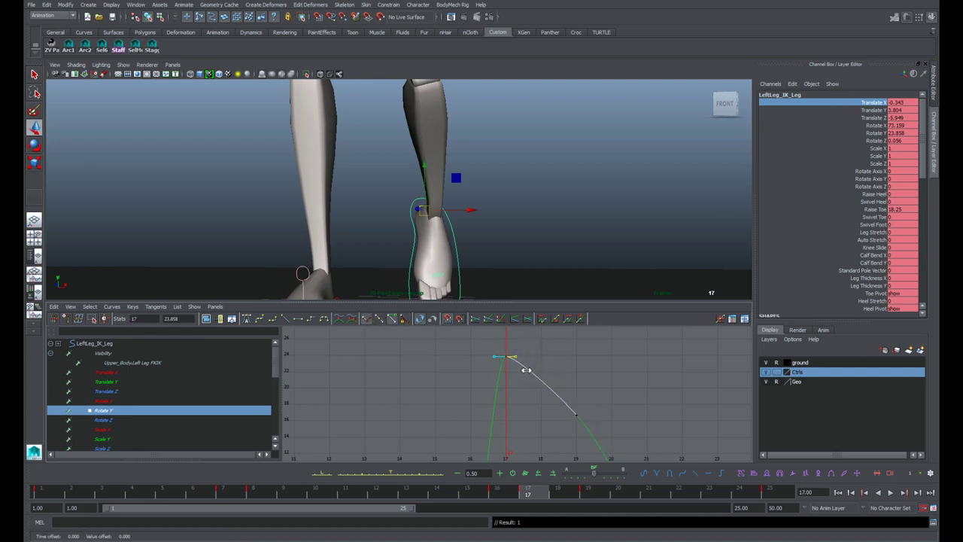
Step: Step back and forth through frames 16 to 19 to examine the left foot's rotation after the tangent change
{"action": "middle_click_drag", "start_coordinate": [552, 361], "coordinate": [545, 359], "text": "alt"}
{"action": "key", "text": "alt+period"}
{"action": "key", "text": "alt+comma"}
{"action": "key", "text": "alt+comma"}
{"action": "key", "text": "alt+period"}
{"action": "key", "text": "alt+period"}
{"action": "key", "text": "alt+period"}
{"action": "key", "text": "alt+comma"}
{"action": "key", "text": "alt+comma"}
{"action": "key", "text": "alt+period"}
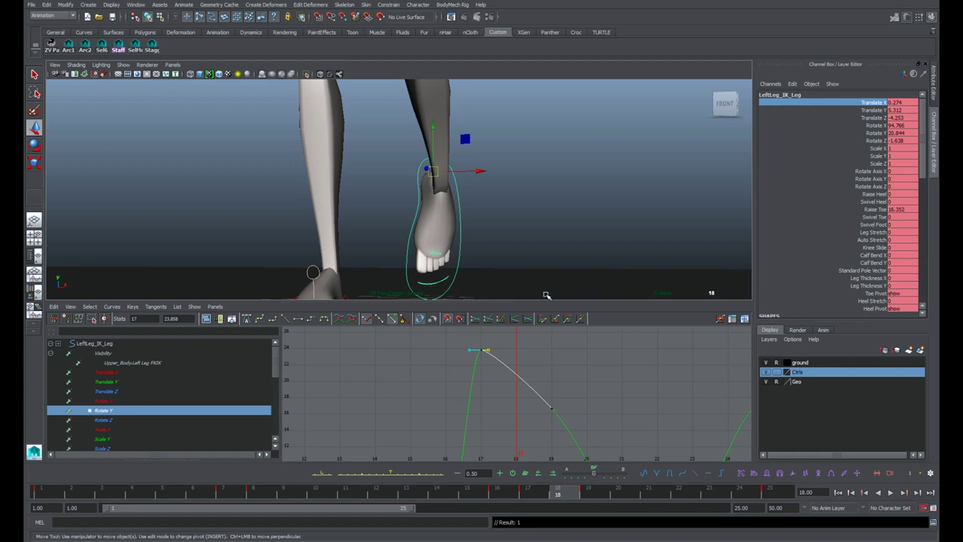
{"action": "key", "text": "alt+comma"}
{"action": "key", "text": "alt+period"}
{"action": "key", "text": "alt+comma"}
{"action": "key", "text": "alt+comma"}
{"action": "key", "text": "alt+period"}
{"action": "key", "text": "alt+period"}
{"action": "key", "text": "alt+comma"}
{"action": "key", "text": "alt+comma"}
{"action": "key", "text": "alt+period"}
{"action": "key", "text": "alt+period"}
{"action": "key", "text": "alt+period"}
{"action": "key", "text": "alt+comma"}
{"action": "key", "text": "alt+comma"}
{"action": "key", "text": "alt+period"}
{"action": "key", "text": "alt+period"}
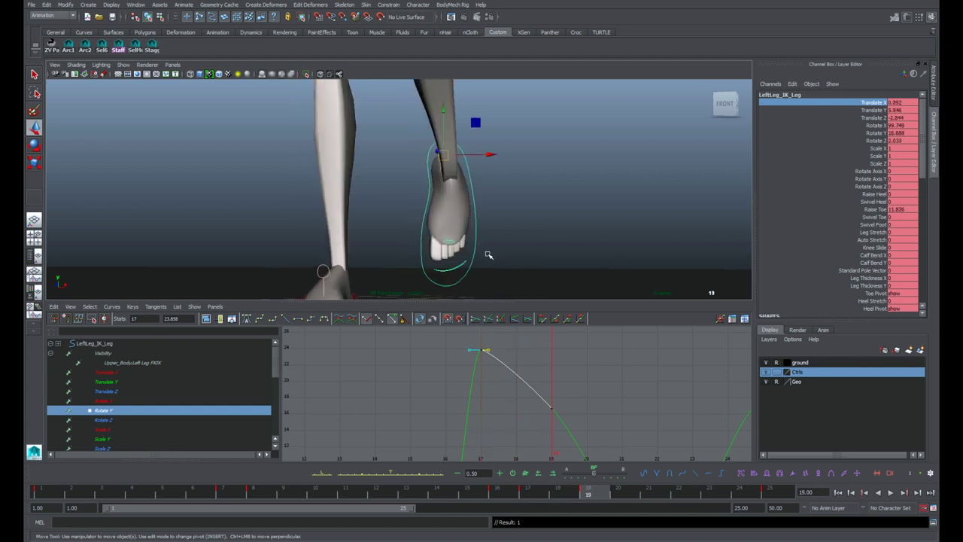
{"action": "key", "text": "alt+comma"}
{"action": "key", "text": "alt+comma"}
{"action": "key", "text": "alt+period"}
{"action": "key", "text": "alt+period"}
Step: Lower the left foot's Rotate Y key at frame 19 to about 14.1 and play the walk
{"action": "right_click_drag", "start_coordinate": [601, 375], "coordinate": [583, 369], "text": "alt"}
{"action": "middle_click_drag", "start_coordinate": [583, 368], "coordinate": [577, 337], "text": "alt"}
{"action": "mouse_move", "coordinate": [577, 337]}
{"action": "right_mouse_down", "text": "alt"}
{"action": "mouse_move", "coordinate": [546, 343]}
{"action": "mouse_move", "coordinate": [563, 345]}
{"action": "right_mouse_up", "text": "alt"}
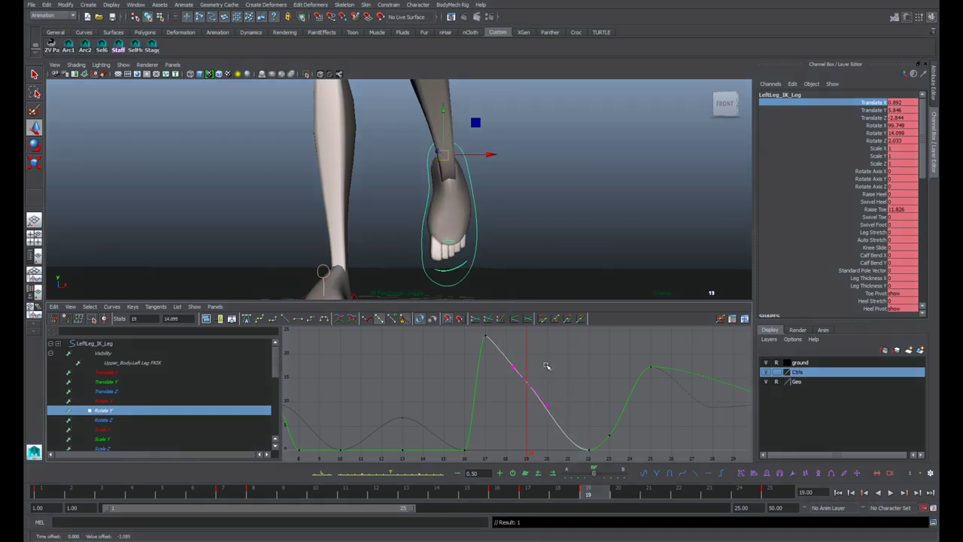
{"action": "key", "text": "alt+v"}
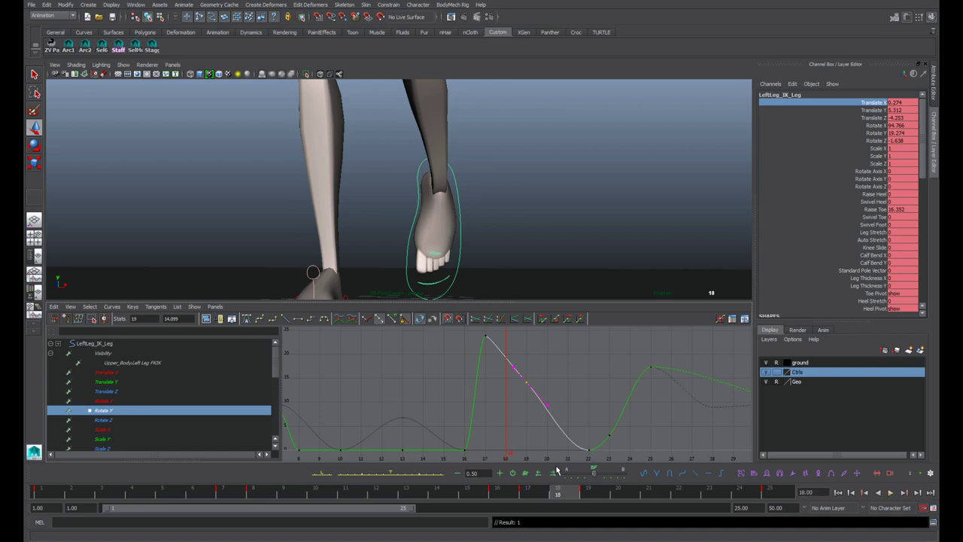
Step: Try to raise the left foot's Rotate Y key at frame 19
{"action": "key", "text": "e"}
{"action": "left_click", "coordinate": [526, 355]}
{"action": "left_click_drag", "start_coordinate": [533, 366], "coordinate": [518, 392]}
{"action": "key", "text": "w"}
{"action": "middle_click_drag", "start_coordinate": [516, 388], "coordinate": [514, 376]}
{"action": "key", "text": "ctrl+z"}
Step: Set the Rotate tool to Gimbal mode and raise the left foot's Rotate Z key at frame 18 slightly above zero
{"action": "key", "text": "e"}
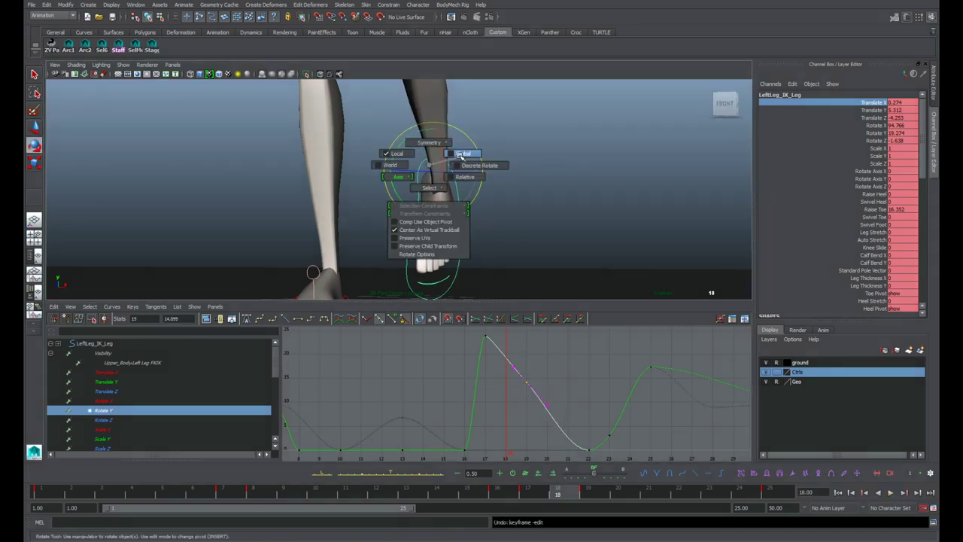
{"action": "left_click_drag", "start_coordinate": [461, 156], "coordinate": [464, 154]}
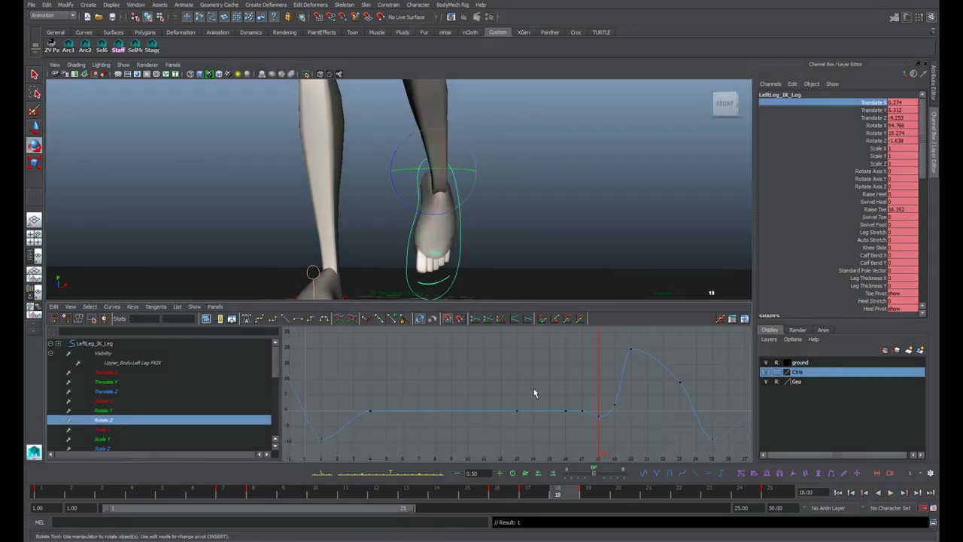
{"action": "right_click_drag", "start_coordinate": [536, 393], "coordinate": [600, 400], "text": "alt"}
{"action": "middle_click_drag", "start_coordinate": [600, 400], "coordinate": [580, 383], "text": "alt"}
{"action": "left_click_drag", "start_coordinate": [594, 411], "coordinate": [611, 432]}
{"action": "key", "text": "w"}
{"action": "key", "text": "z"}
{"action": "key", "text": "z"}
{"action": "left_click_drag", "start_coordinate": [596, 375], "coordinate": [616, 435]}
{"action": "middle_click_drag", "start_coordinate": [611, 403], "coordinate": [598, 385]}
Step: Raise the left foot's Rotate Z key at frame 19 to about 5
{"action": "key", "text": "alt+period"}
{"action": "key", "text": "alt+period"}
{"action": "scroll", "coordinate": [622, 372], "scroll_direction": "down", "scroll_amount": 4}
{"action": "key", "text": "alt+comma"}
{"action": "left_click_drag", "start_coordinate": [566, 416], "coordinate": [593, 394]}
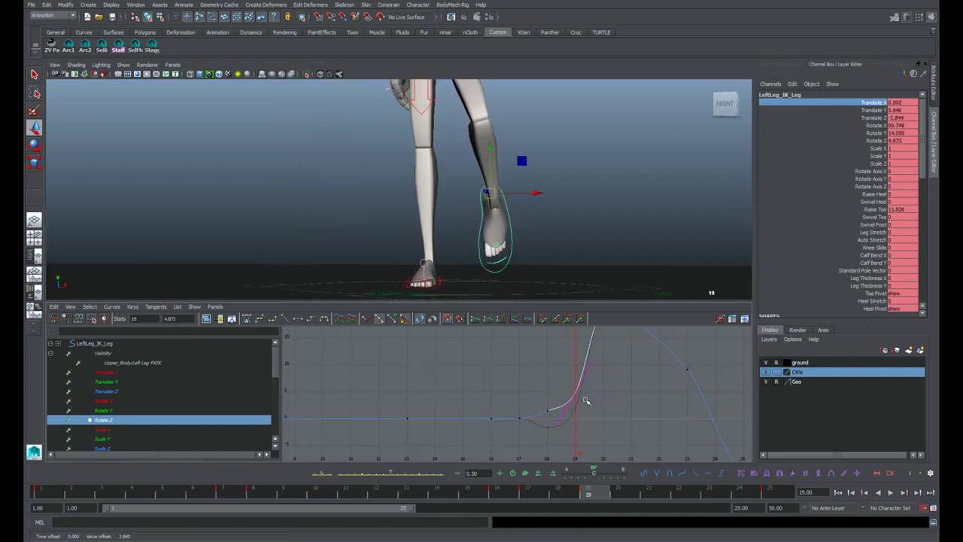
{"action": "middle_click_drag", "start_coordinate": [586, 401], "coordinate": [586, 396]}
{"action": "left_click", "coordinate": [587, 399]}
Step: Step through the frames around 19 and play the walk to review the left foot's Rotate Z changes
{"action": "key", "text": "alt+comma"}
{"action": "key", "text": "alt+period"}
{"action": "key", "text": "alt+period"}
{"action": "key", "text": "alt+comma"}
{"action": "key", "text": "alt+comma"}
{"action": "key", "text": "alt+comma"}
{"action": "key", "text": "alt+period"}
{"action": "key", "text": "alt+period"}
{"action": "key", "text": "alt+period"}
{"action": "key", "text": "alt+period"}
{"action": "left_click", "coordinate": [892, 493]}
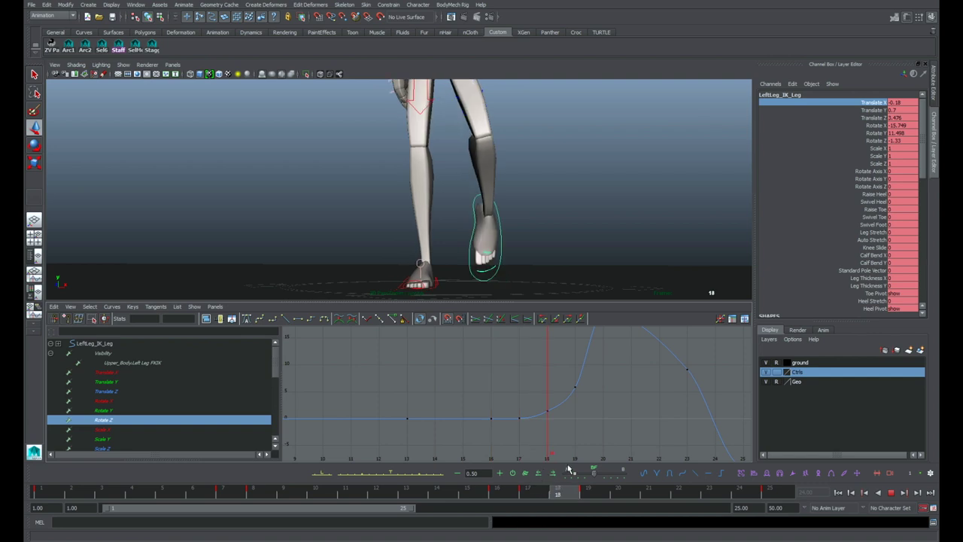
{"action": "left_click_drag", "start_coordinate": [567, 470], "coordinate": [585, 466]}
Step: Delete the left foot's Rotate Z key at frame 18 and lower the frame 19 key to nearly zero
{"action": "left_click_drag", "start_coordinate": [565, 402], "coordinate": [592, 383]}
{"action": "key", "text": "e"}
{"action": "left_click_drag", "start_coordinate": [480, 235], "coordinate": [477, 234]}
{"action": "left_click_drag", "start_coordinate": [542, 399], "coordinate": [558, 425]}
{"action": "key", "text": "Delete"}
{"action": "left_click", "coordinate": [574, 437]}
{"action": "mouse_move", "coordinate": [575, 491]}
{"action": "left_mouse_down"}
{"action": "mouse_move", "coordinate": [530, 491]}
{"action": "mouse_move", "coordinate": [567, 481]}
{"action": "left_mouse_up"}
{"action": "left_click_drag", "start_coordinate": [556, 433], "coordinate": [535, 389]}
Step: Shift the left foot's peak Rotate Z key from frame 20 to frame 21
{"action": "left_click_drag", "start_coordinate": [515, 489], "coordinate": [594, 480]}
{"action": "left_click", "coordinate": [595, 479]}
{"action": "left_click_drag", "start_coordinate": [595, 488], "coordinate": [649, 489]}
{"action": "scroll", "coordinate": [605, 372], "scroll_direction": "down", "scroll_amount": 4}
{"action": "left_click", "coordinate": [644, 357]}
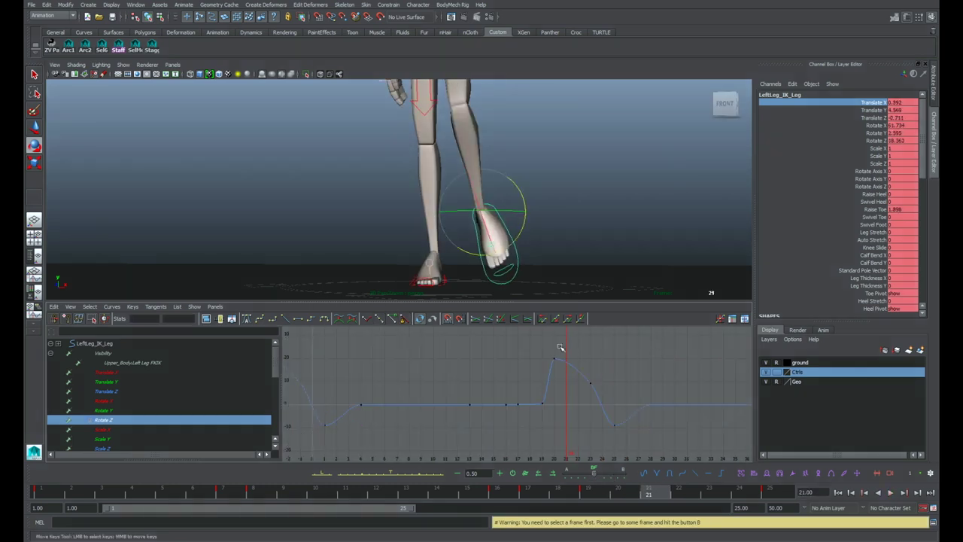
{"action": "left_click_drag", "start_coordinate": [568, 350], "coordinate": [547, 367]}
{"action": "key", "text": "w"}
{"action": "scroll", "coordinate": [578, 373], "scroll_direction": "up", "scroll_amount": 3}
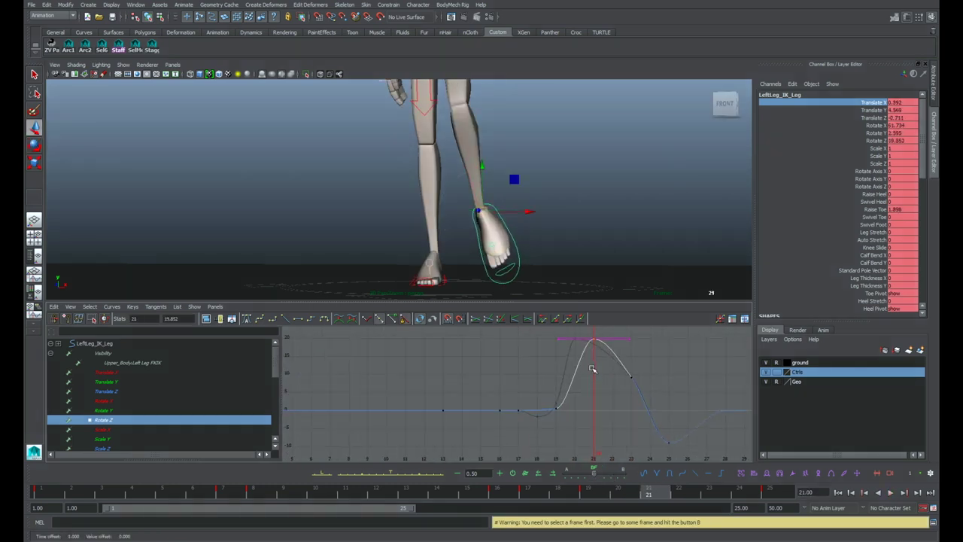
Step: Play the walk to review the shifted foot rotation, then inspect the left foot's Translate X curve
{"action": "key", "text": "alt+v"}
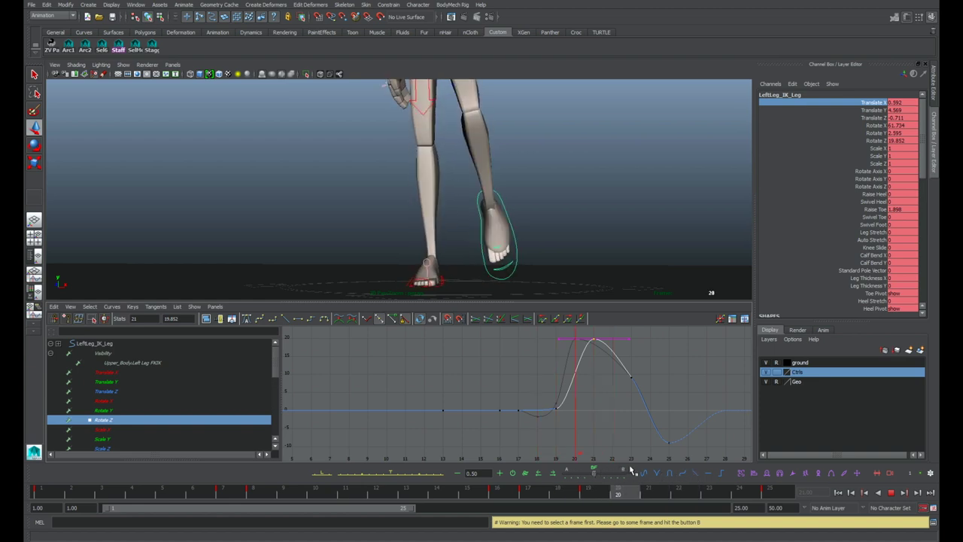
{"action": "key", "text": "alt+v"}
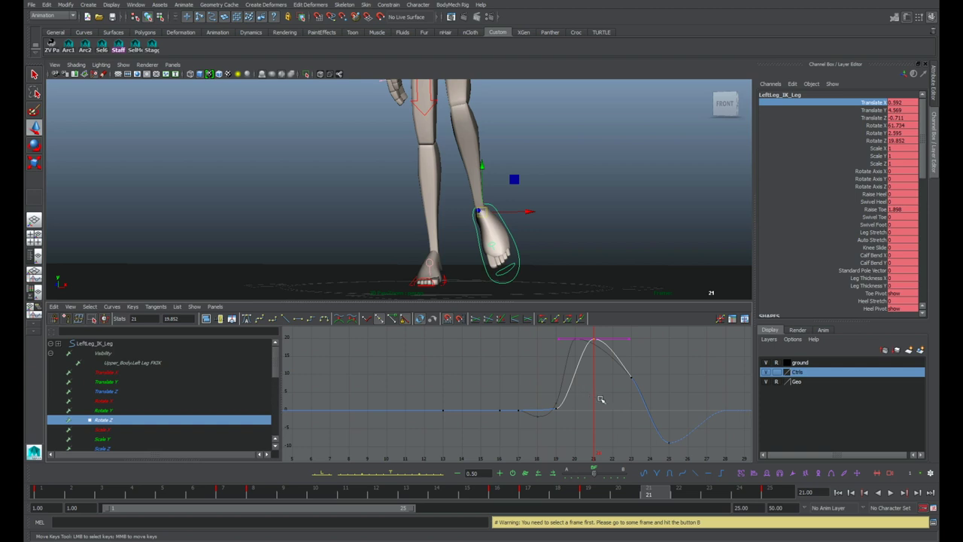
{"action": "key", "text": "alt+v"}
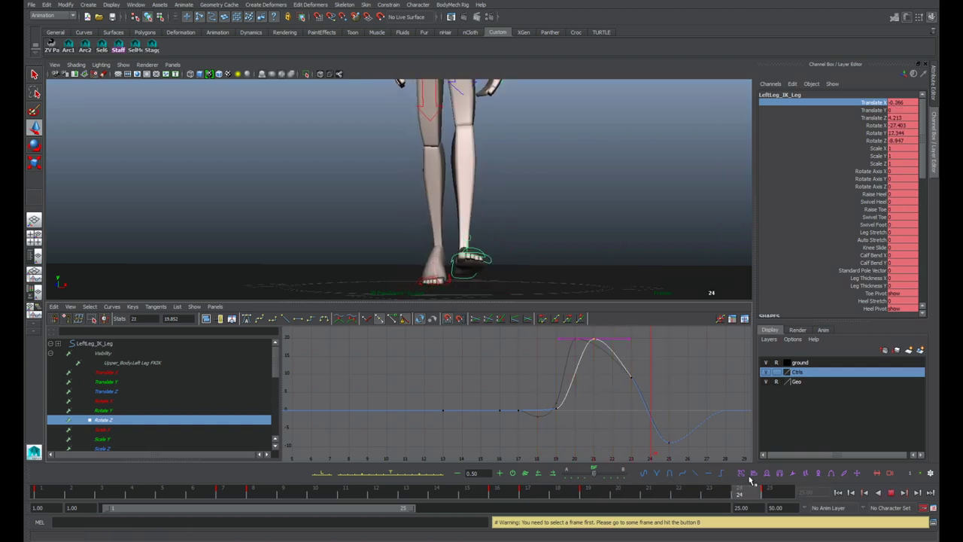
{"action": "key", "text": "alt+v"}
{"action": "left_click", "coordinate": [109, 372]}
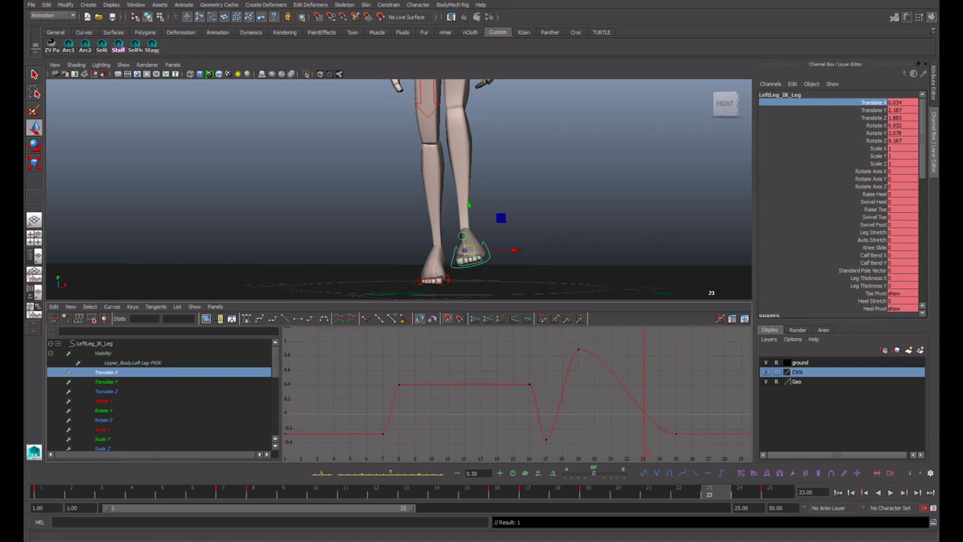
Step: Play the walk in the front view and display the left foot control's motion trail at frame 17
{"action": "left_click_drag", "start_coordinate": [541, 245], "coordinate": [516, 249], "text": "alt"}
{"action": "key", "text": "alt+v"}
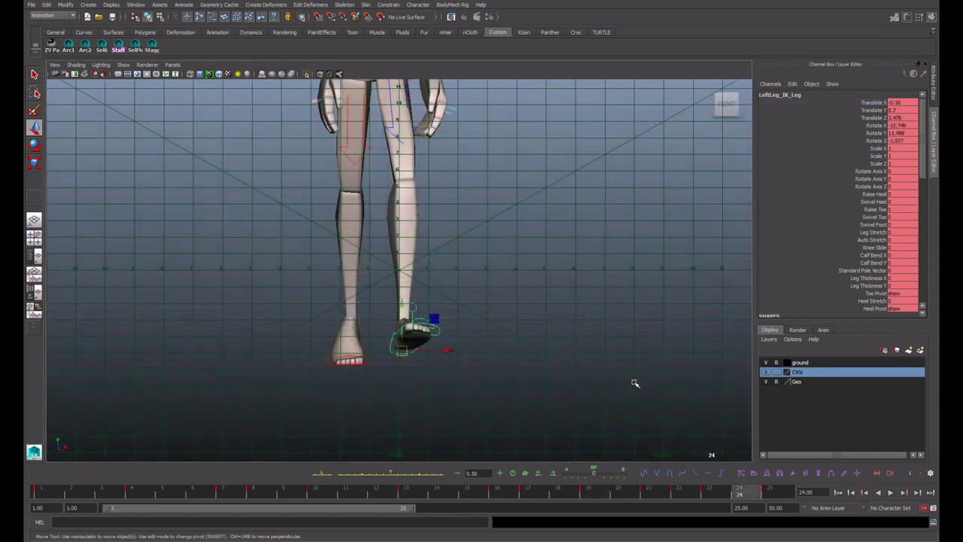
{"action": "key", "text": "alt+v"}
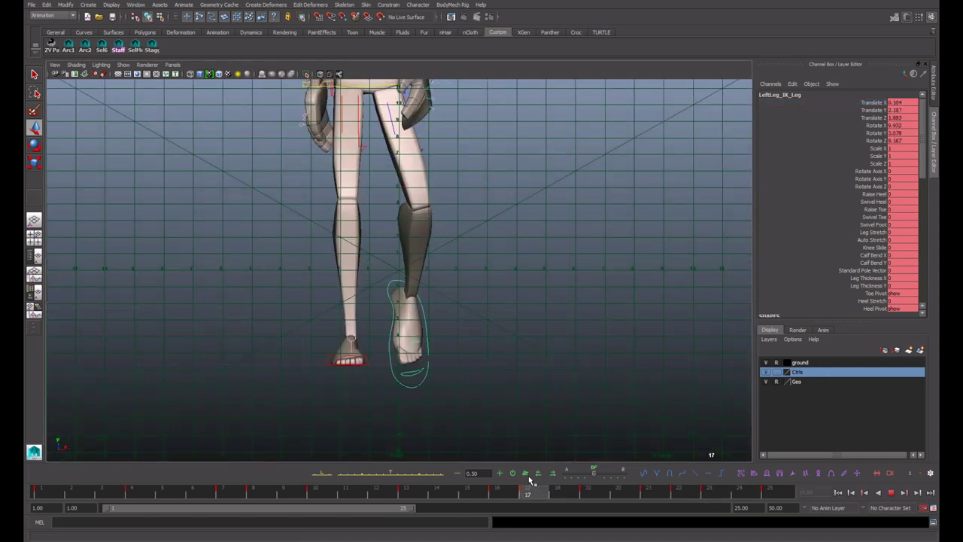
{"action": "key", "text": "alt+v"}
{"action": "left_click", "coordinate": [834, 473]}
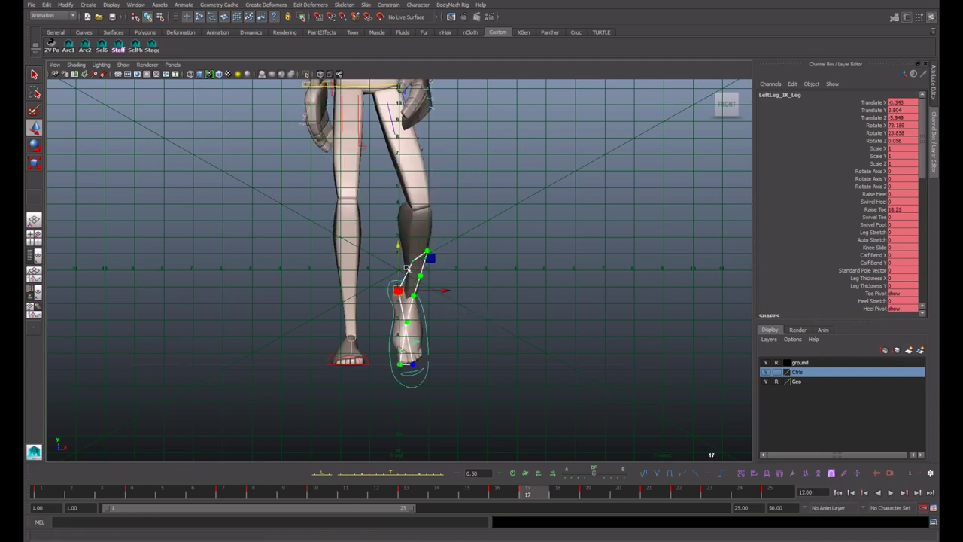
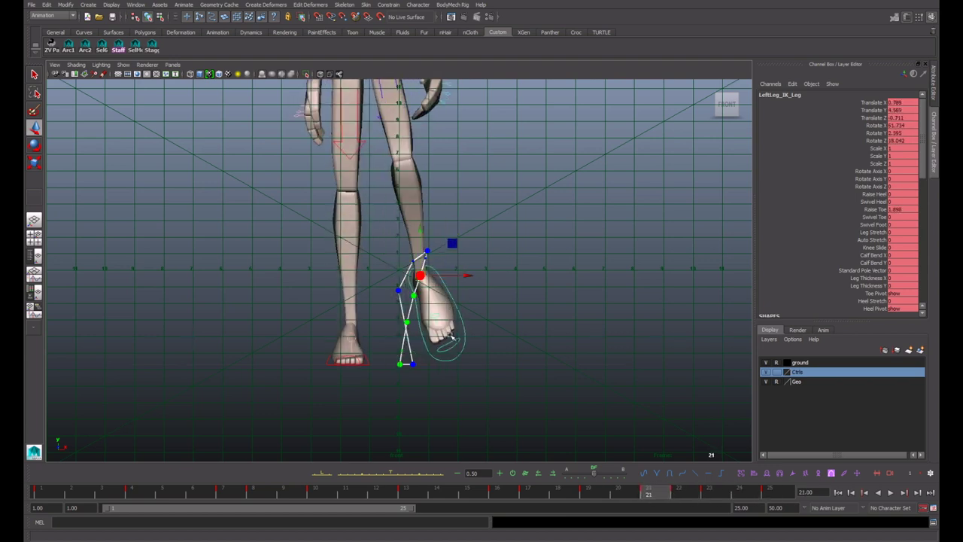
Step: Step through the left foot's swing frames in the front view to check the shape of its motion trail
{"action": "key", "text": "alt+comma"}
{"action": "key", "text": "alt+comma"}
{"action": "key", "text": "alt+comma"}
{"action": "key", "text": "alt+period"}
{"action": "key", "text": "alt+period"}
{"action": "key", "text": "alt+period"}
{"action": "key", "text": "alt+period"}
{"action": "key", "text": "alt+period"}
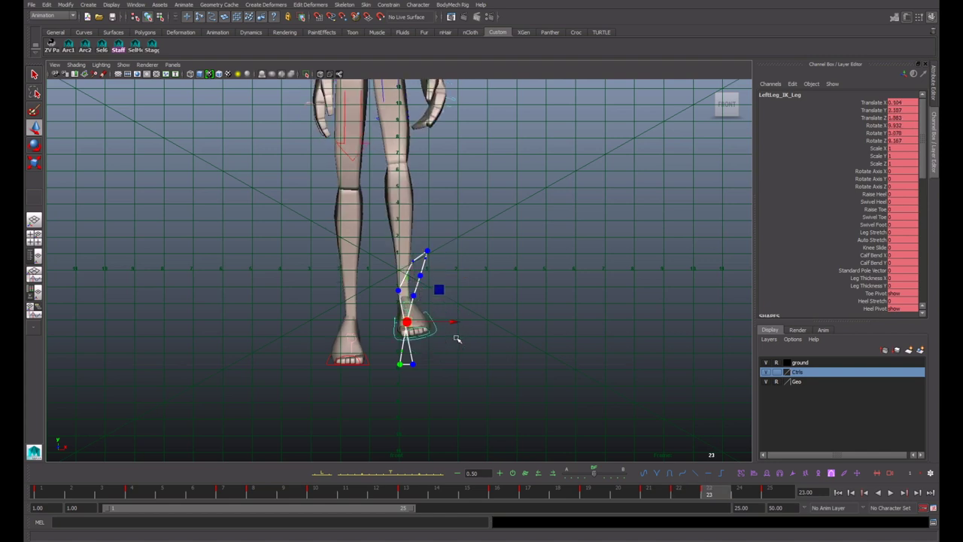
Step: Show the left foot's Translate X curve and move the foot outward to about 0.37 at frame 23
{"action": "key", "text": "space"}
{"action": "left_click", "coordinate": [125, 373]}
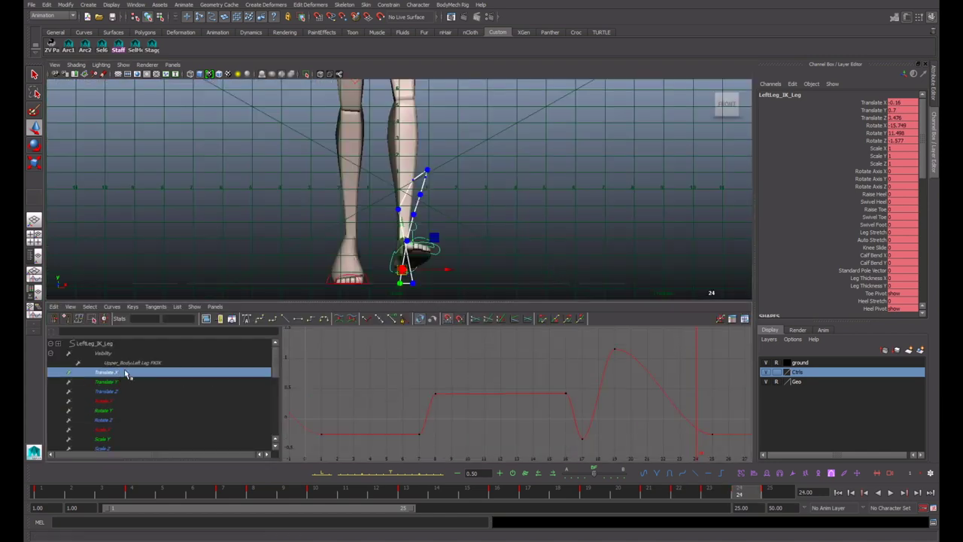
{"action": "scroll", "coordinate": [623, 377], "scroll_direction": "up", "scroll_amount": 3}
{"action": "middle_click_drag", "start_coordinate": [622, 376], "coordinate": [605, 383], "text": "alt"}
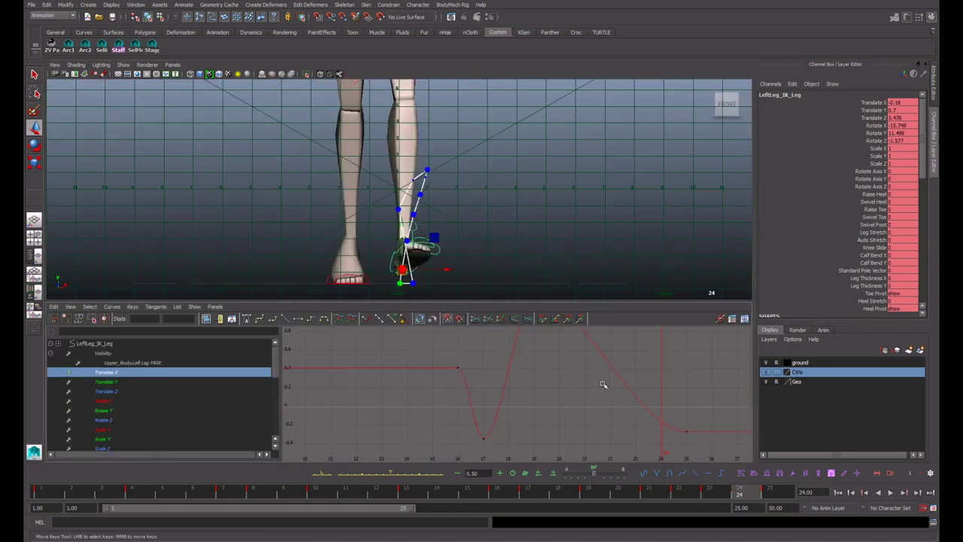
{"action": "key", "text": "alt+comma"}
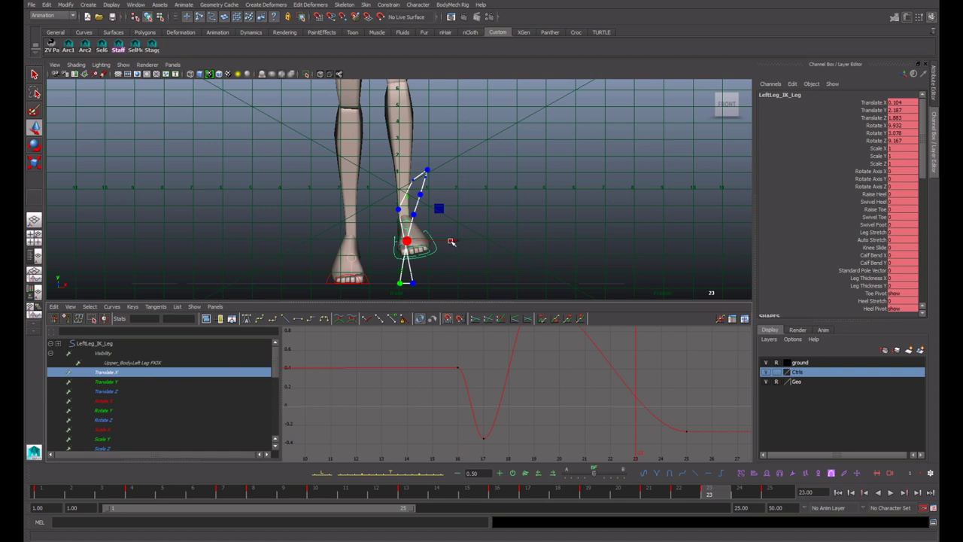
{"action": "left_click_drag", "start_coordinate": [452, 241], "coordinate": [456, 241]}
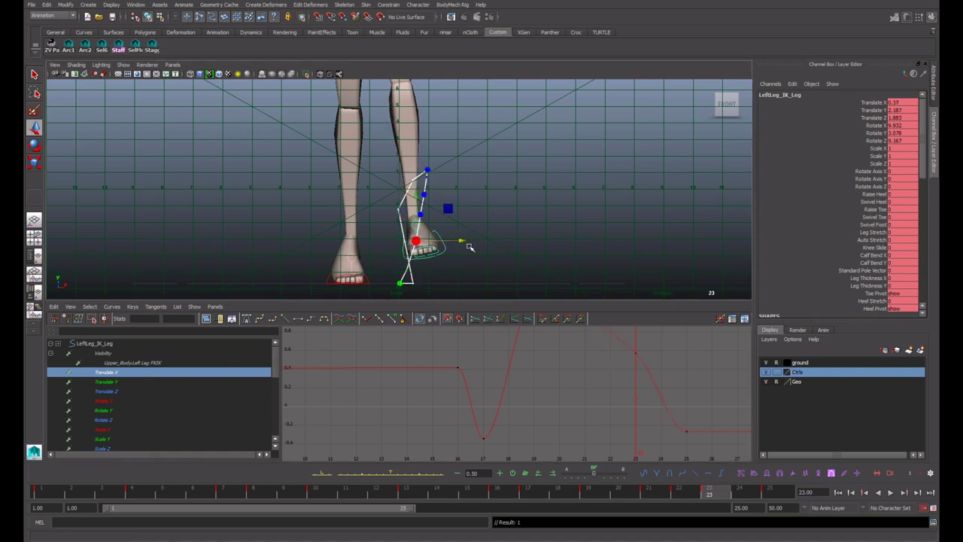
Step: Shift the left foot's peak Translate X key from frame 19 to frame 21
{"action": "key", "text": "alt+comma"}
{"action": "key", "text": "alt+comma"}
{"action": "key", "text": "alt+comma"}
{"action": "key", "text": "alt+comma"}
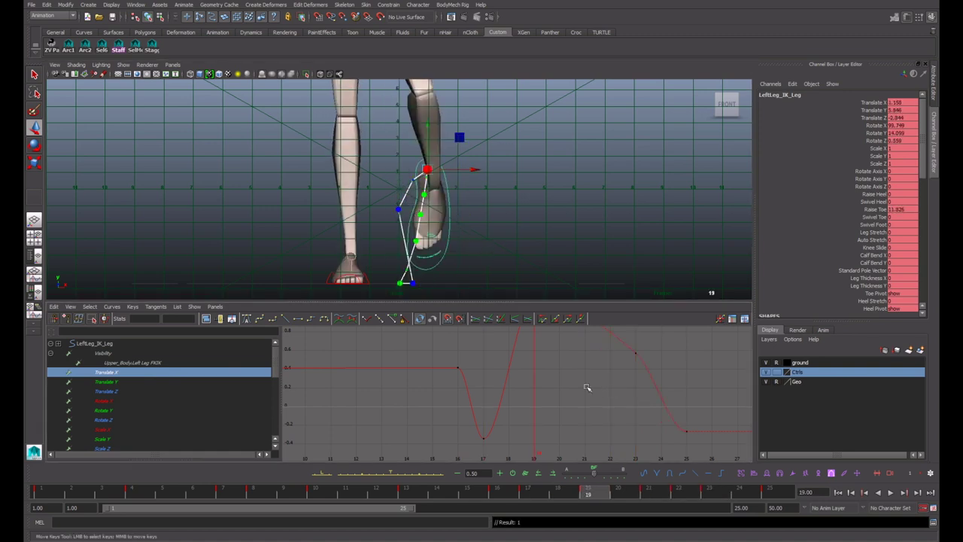
{"action": "left_click_drag", "start_coordinate": [516, 332], "coordinate": [544, 337]}
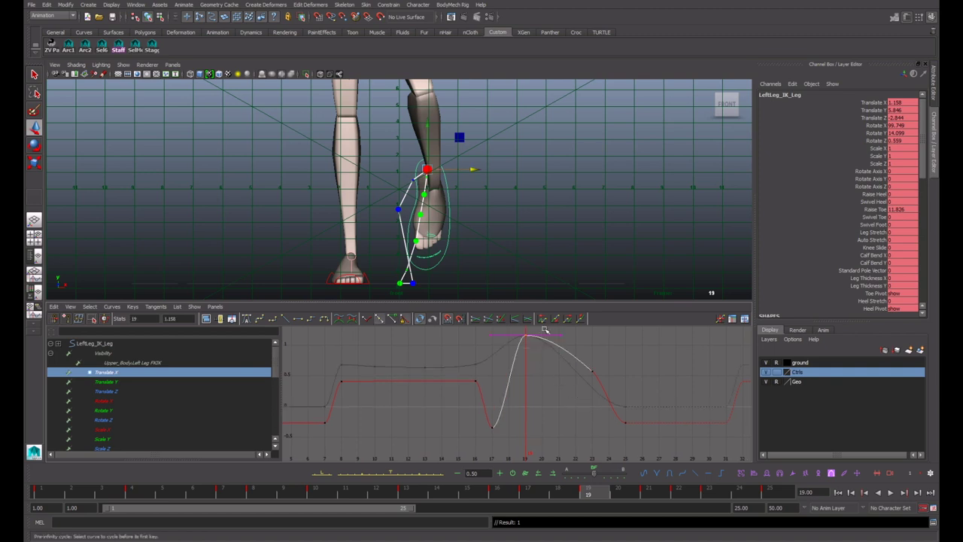
{"action": "middle_click_drag", "start_coordinate": [576, 362], "coordinate": [594, 361], "text": "shift"}
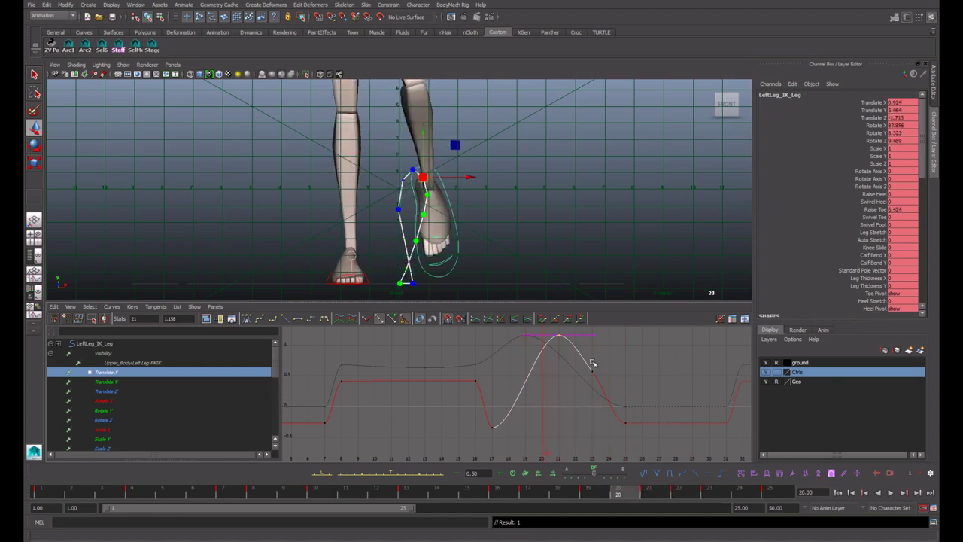
Step: Lower the left foot's Translate X keys to about 0.65 at frame 21 and 0.143 at frame 23, and play the walk
{"action": "left_click", "coordinate": [566, 347]}
{"action": "left_click_drag", "start_coordinate": [586, 351], "coordinate": [586, 352]}
{"action": "middle_click_drag", "start_coordinate": [586, 352], "coordinate": [576, 375]}
{"action": "left_click", "coordinate": [596, 382]}
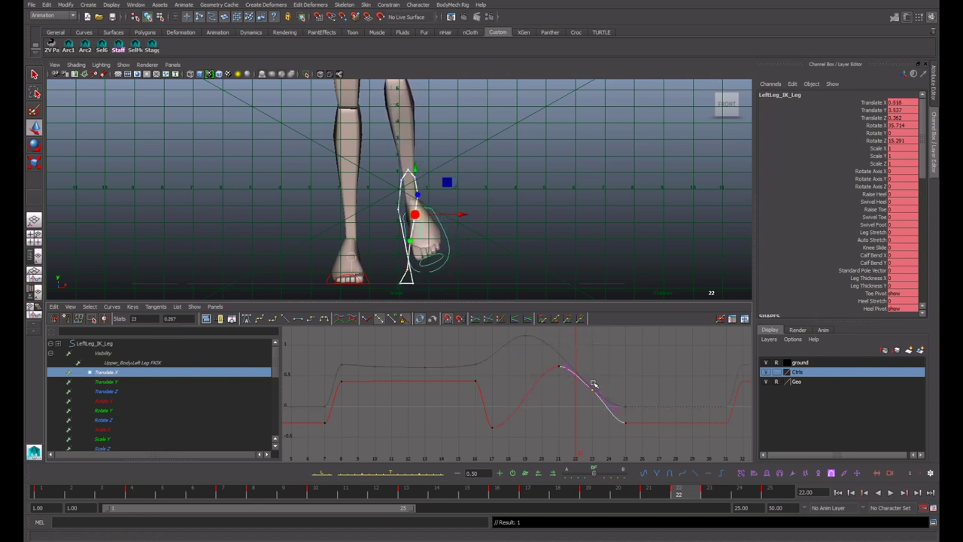
{"action": "mouse_move", "coordinate": [673, 490]}
{"action": "left_mouse_down"}
{"action": "mouse_move", "coordinate": [523, 477]}
{"action": "mouse_move", "coordinate": [576, 458]}
{"action": "mouse_move", "coordinate": [520, 460]}
{"action": "mouse_move", "coordinate": [562, 457]}
{"action": "left_mouse_up"}
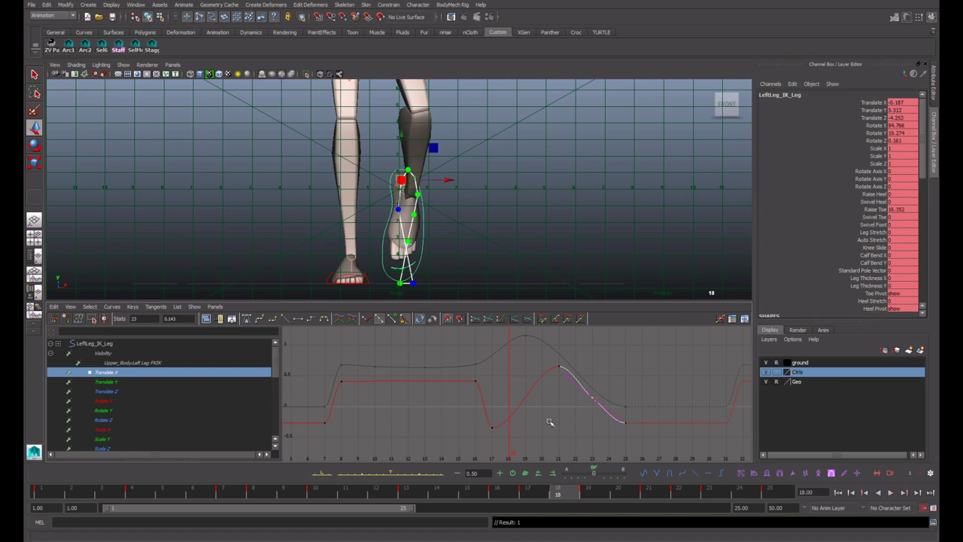
{"action": "key", "text": "alt+v"}
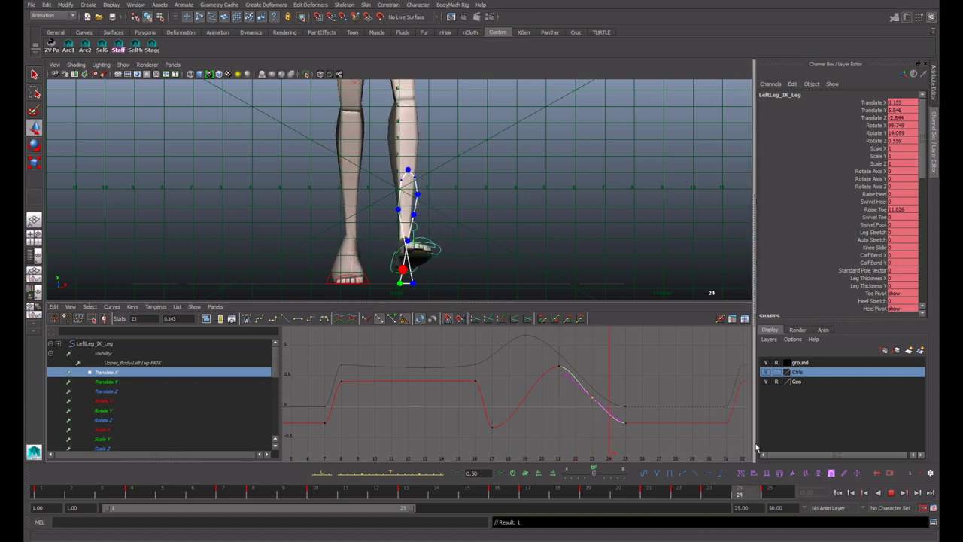
Step: Display the left foot's Rotate Y curve and step between its keys around frame 23 to examine the foot's turn
{"action": "left_click", "coordinate": [158, 413]}
{"action": "key", "text": "comma"}
{"action": "key", "text": "comma"}
{"action": "key", "text": "period"}
{"action": "key", "text": "period"}
{"action": "key", "text": "comma"}
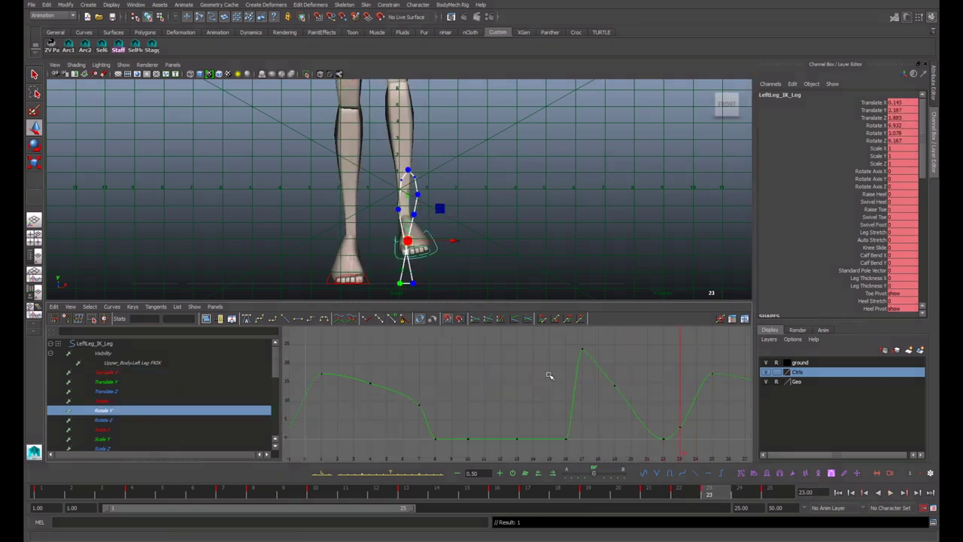
Step: Set the left foot's Rotate Z peak to about 13.9 at frame 22 and its following key to about -1.8 at frame 24
{"action": "left_click", "coordinate": [163, 419]}
{"action": "middle_click_drag", "start_coordinate": [676, 406], "coordinate": [649, 404], "text": "alt"}
{"action": "key", "text": "comma"}
{"action": "key", "text": "comma"}
{"action": "key", "text": "period"}
{"action": "key", "text": "period"}
{"action": "key", "text": "comma"}
{"action": "left_click_drag", "start_coordinate": [632, 339], "coordinate": [609, 369]}
{"action": "middle_click_drag", "start_coordinate": [619, 378], "coordinate": [619, 399], "text": "shift"}
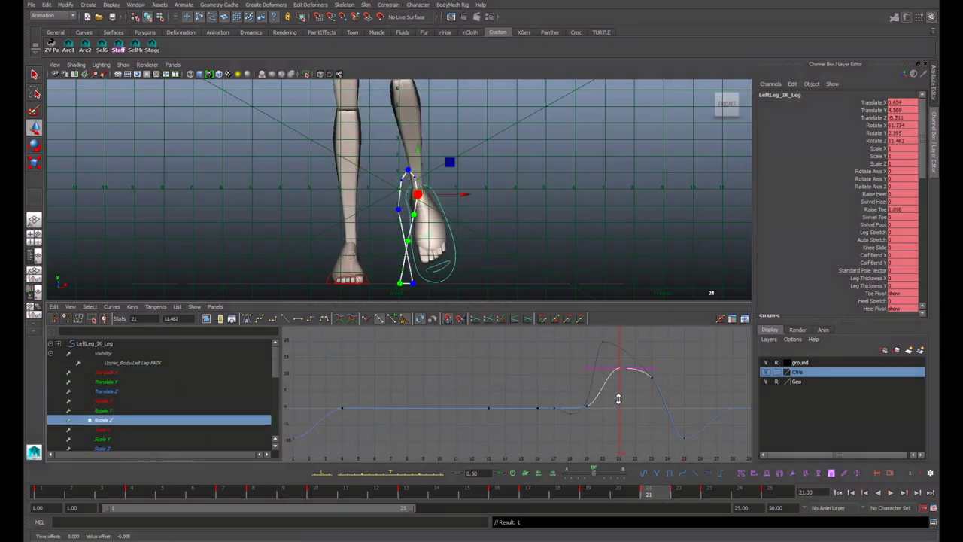
{"action": "left_click_drag", "start_coordinate": [636, 369], "coordinate": [665, 388]}
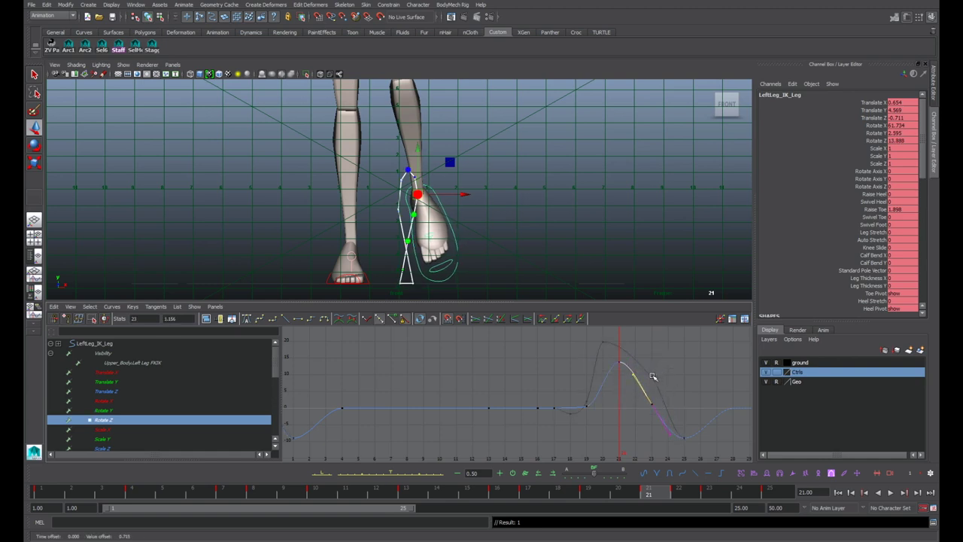
{"action": "key", "text": "alt+v"}
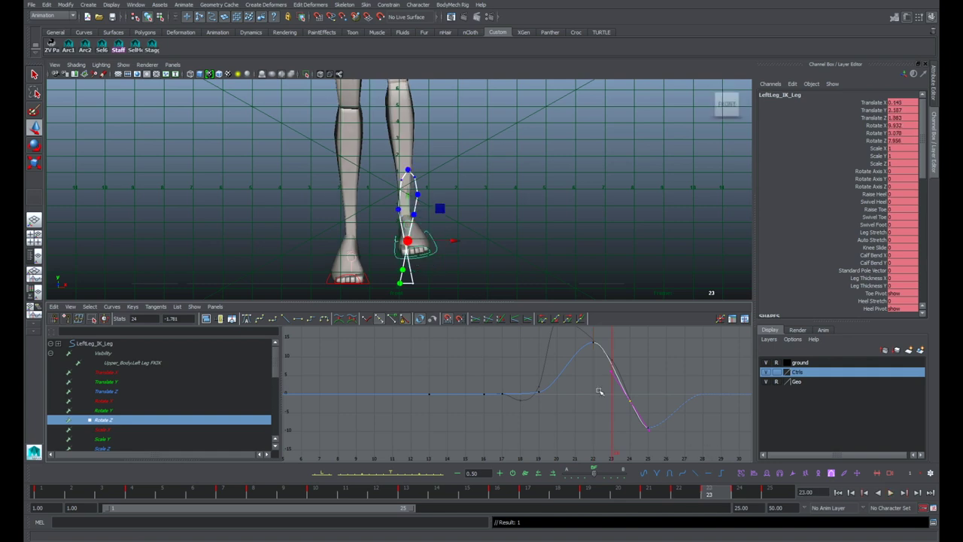
Step: Step back and forth through the left foot's swing between frames 19 and 23 to check its rotation
{"action": "key", "text": "alt+comma"}
{"action": "key", "text": "alt+comma"}
{"action": "key", "text": "alt+comma"}
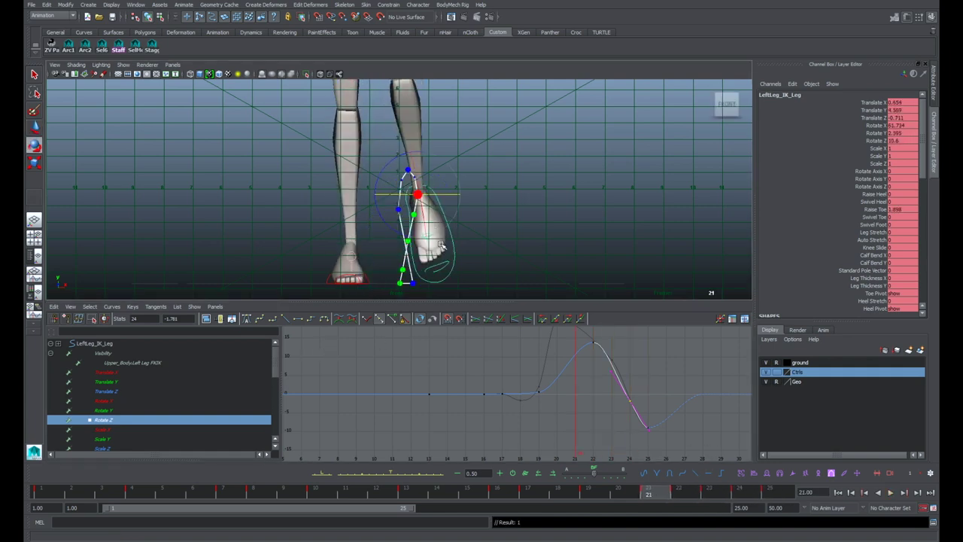
{"action": "key", "text": "alt+comma"}
{"action": "key", "text": "alt+comma"}
{"action": "key", "text": "alt+comma"}
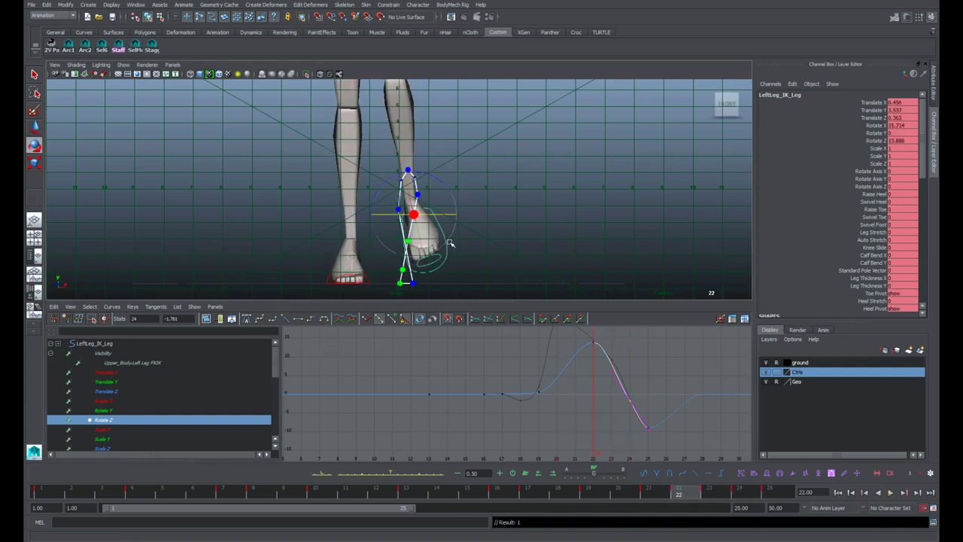
{"action": "key", "text": "alt+comma"}
{"action": "key", "text": "alt+comma"}
{"action": "key", "text": "alt+comma"}
{"action": "key", "text": "alt+comma"}
{"action": "key", "text": "alt+comma"}
{"action": "key", "text": "alt+comma"}
{"action": "key", "text": "alt+comma"}
{"action": "key", "text": "alt+comma"}
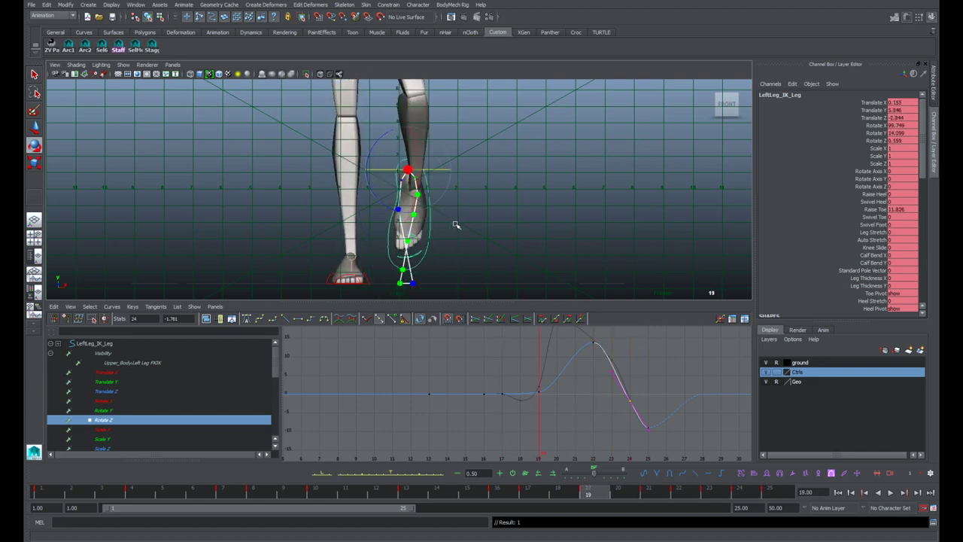
Step: Raise the left foot's Rotate Y key at frame 22 to about 3.4, and key its Rotate Z at about 4.8 on frame 18
{"action": "left_click", "coordinate": [106, 410]}
{"action": "left_click_drag", "start_coordinate": [569, 337], "coordinate": [615, 361]}
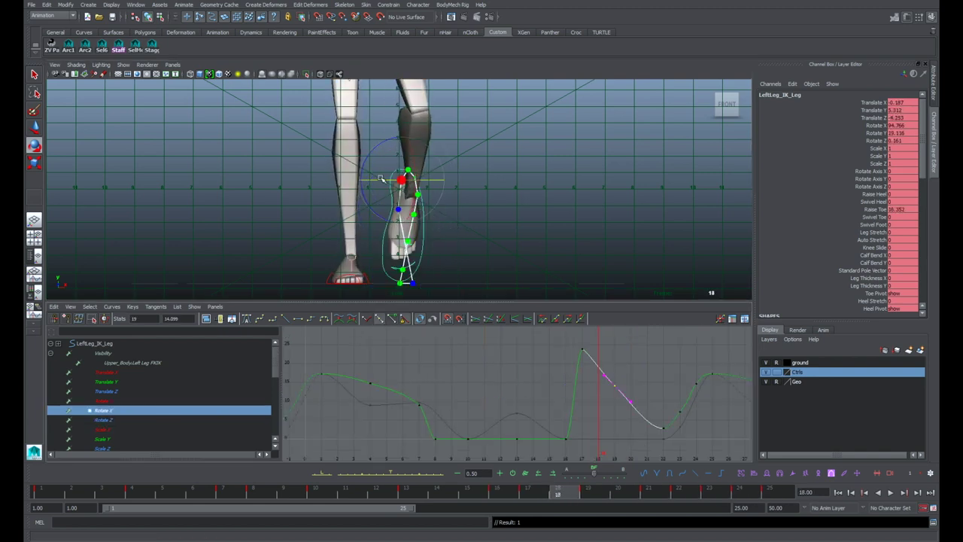
{"action": "left_click", "coordinate": [380, 179]}
{"action": "left_click", "coordinate": [373, 154]}
{"action": "key", "text": "alt+comma"}
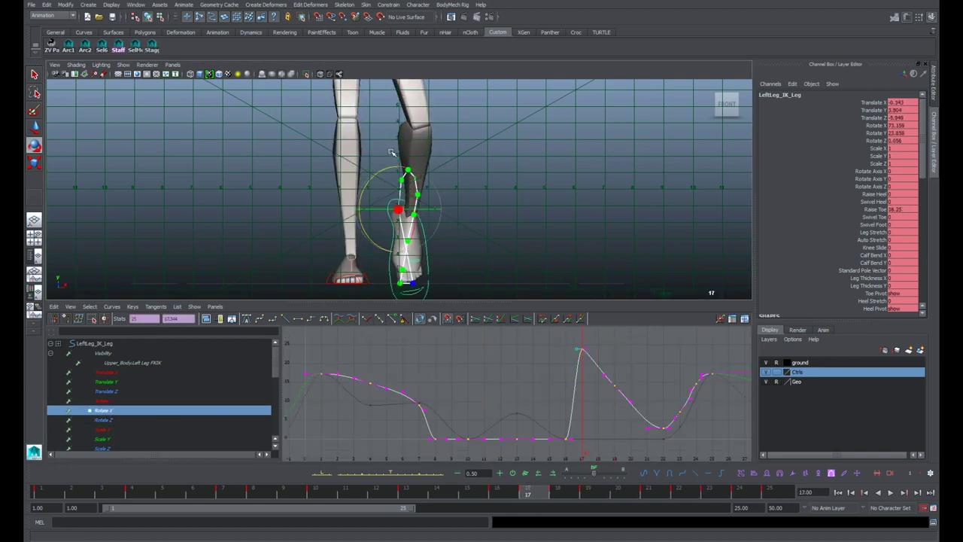
{"action": "key", "text": "Down"}
{"action": "key", "text": "alt+period"}
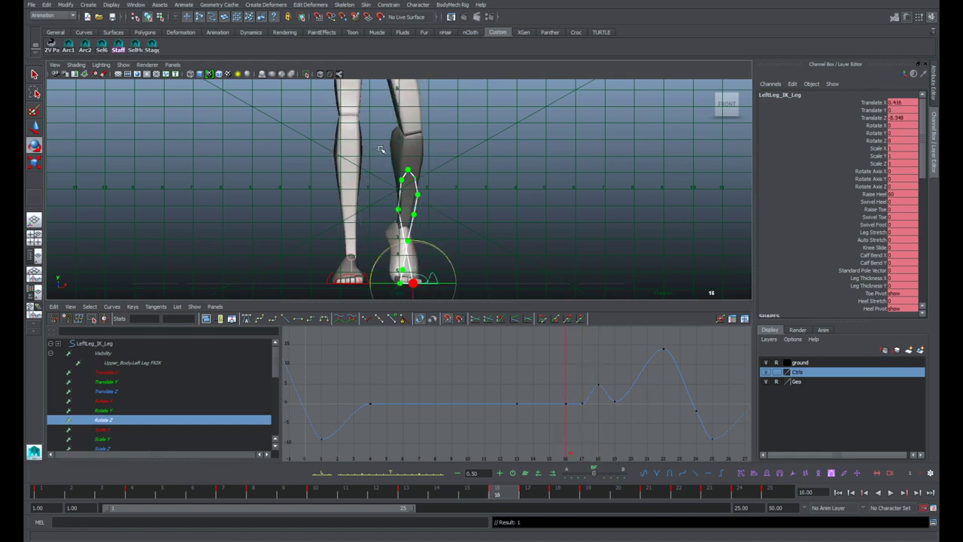
Step: Raise the left foot's Rotate Z key at frame 19 to about 8.3, checking the surrounding frames
{"action": "key", "text": "alt+period"}
{"action": "key", "text": "alt+period"}
{"action": "key", "text": "alt+period"}
{"action": "key", "text": "alt+period"}
{"action": "key", "text": "alt+comma"}
{"action": "key", "text": "alt+comma"}
{"action": "key", "text": "alt+period"}
{"action": "key", "text": "alt+period"}
{"action": "key", "text": "alt+comma"}
{"action": "left_click_drag", "start_coordinate": [607, 390], "coordinate": [622, 417]}
{"action": "middle_click_drag", "start_coordinate": [622, 418], "coordinate": [622, 398], "text": "shift"}
{"action": "left_click_drag", "start_coordinate": [633, 490], "coordinate": [615, 470]}
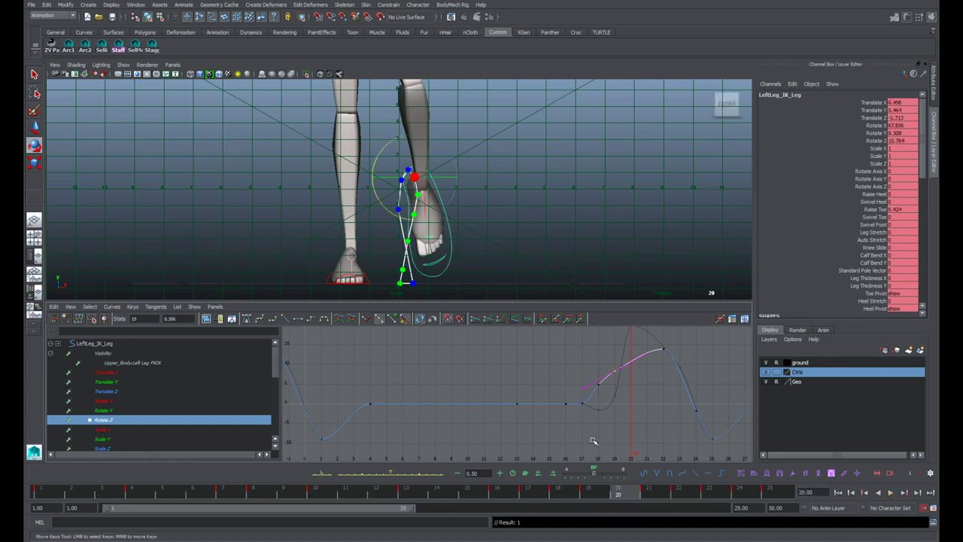
Step: Review the walk in perspective and raise the left foot's Rotate Y key at frame 22 to about 22.8
{"action": "left_click", "coordinate": [890, 492]}
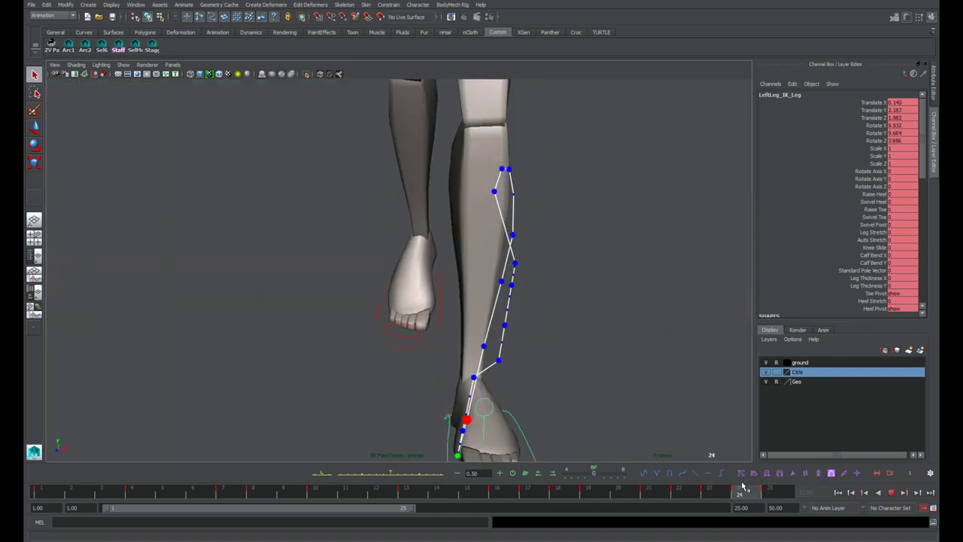
{"action": "mouse_move", "coordinate": [617, 488]}
{"action": "left_mouse_down"}
{"action": "mouse_move", "coordinate": [774, 486]}
{"action": "mouse_move", "coordinate": [662, 493]}
{"action": "mouse_move", "coordinate": [715, 490]}
{"action": "mouse_move", "coordinate": [693, 493]}
{"action": "left_mouse_up"}
{"action": "key", "text": "space"}
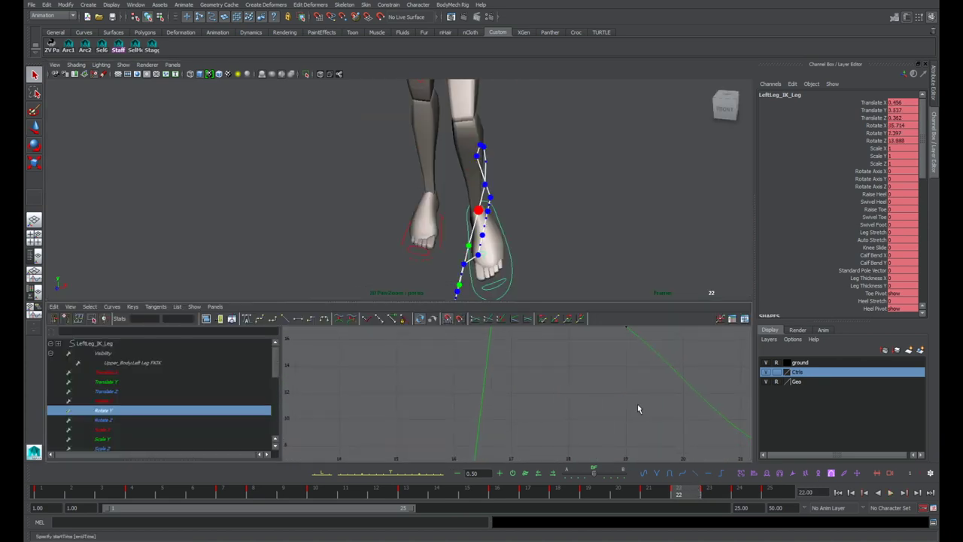
{"action": "scroll", "coordinate": [602, 406], "scroll_direction": "up", "scroll_amount": 3}
{"action": "key", "text": "w"}
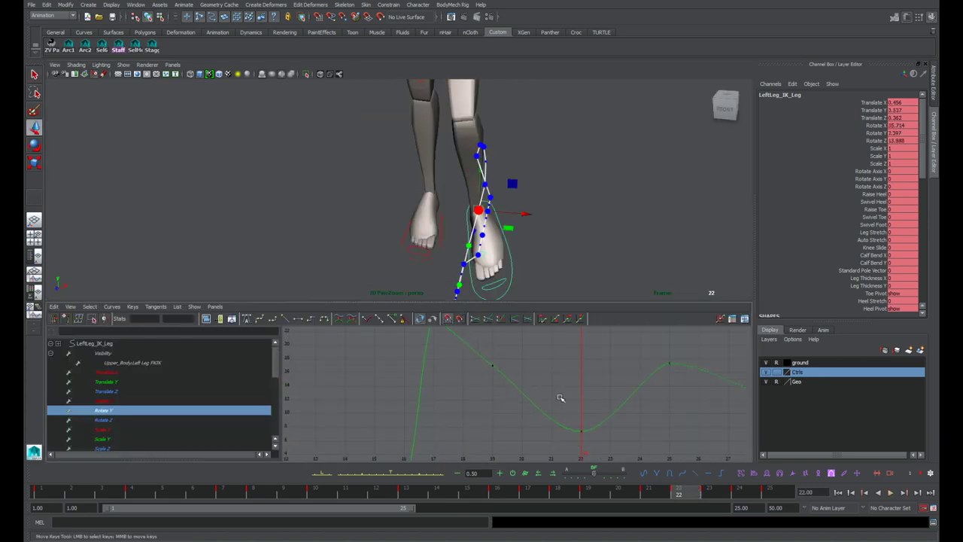
{"action": "middle_click_drag", "start_coordinate": [593, 447], "coordinate": [676, 412]}
{"action": "middle_click_drag", "start_coordinate": [611, 404], "coordinate": [632, 394], "text": "shift"}
Step: Angle the tangents of the left foot's Rotate Y keys at frames 25 and 1 into a matching downward slope
{"action": "left_click_drag", "start_coordinate": [694, 415], "coordinate": [654, 394]}
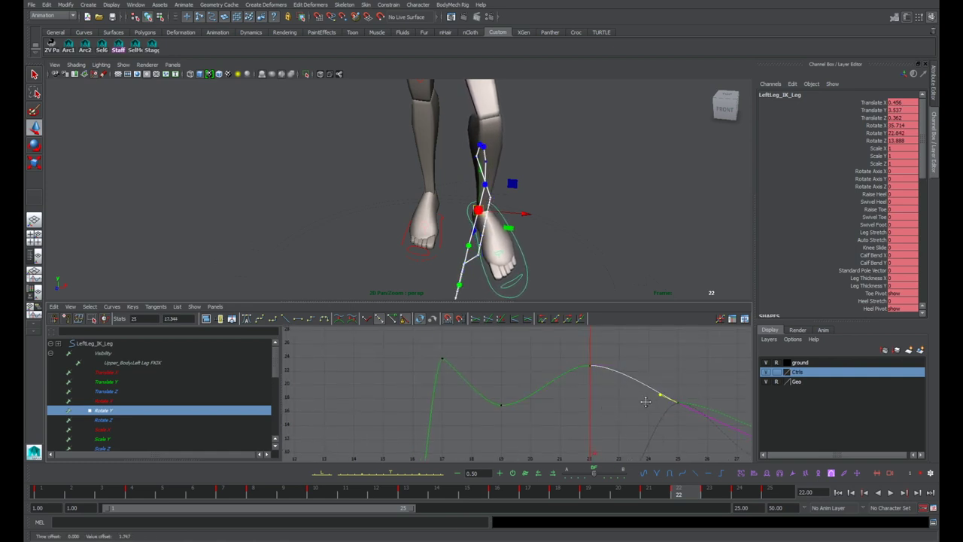
{"action": "right_click_drag", "start_coordinate": [587, 398], "coordinate": [549, 402], "text": "alt"}
{"action": "middle_click_drag", "start_coordinate": [548, 402], "coordinate": [585, 396], "text": "alt"}
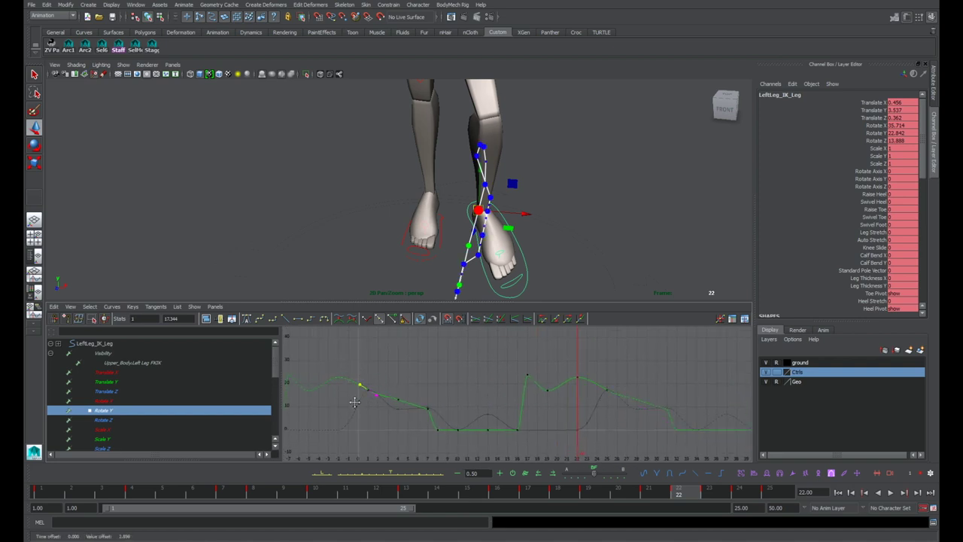
{"action": "left_click", "coordinate": [354, 405]}
{"action": "scroll", "coordinate": [512, 393], "scroll_direction": "up", "scroll_amount": 2}
{"action": "key", "text": "space"}
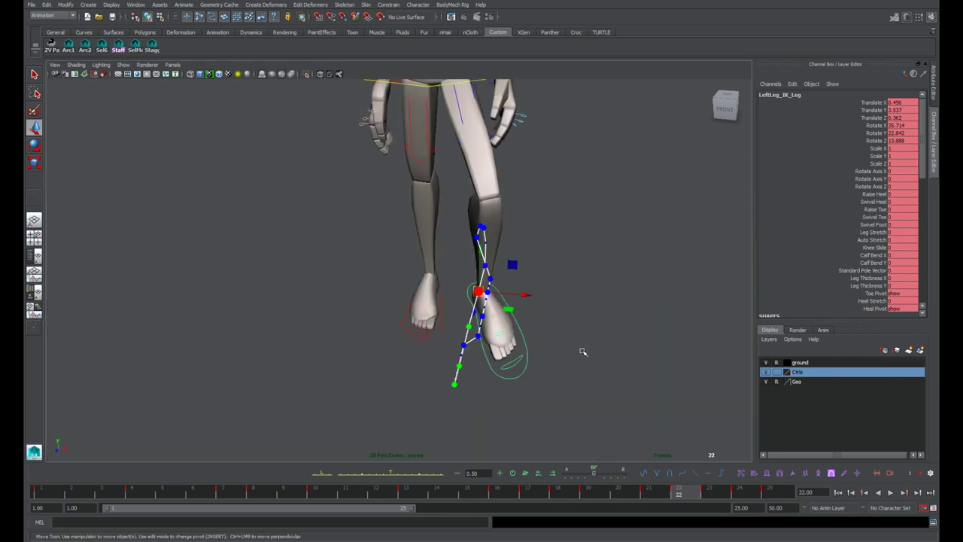
Step: Frame most of the character from the front in perspective and play the walk to review the foot's turn
{"action": "left_click_drag", "start_coordinate": [546, 399], "coordinate": [569, 396], "text": "alt"}
{"action": "left_click_drag", "start_coordinate": [633, 434], "coordinate": [629, 416], "text": "alt"}
{"action": "mouse_move", "coordinate": [543, 378]}
{"action": "right_mouse_down", "text": "alt"}
{"action": "mouse_move", "coordinate": [556, 381]}
{"action": "mouse_move", "coordinate": [527, 376]}
{"action": "right_mouse_up", "text": "alt"}
{"action": "middle_click_drag", "start_coordinate": [536, 369], "coordinate": [636, 421], "text": "alt"}
{"action": "left_click_drag", "start_coordinate": [636, 422], "coordinate": [649, 425], "text": "alt"}
{"action": "middle_click_drag", "start_coordinate": [649, 424], "coordinate": [611, 422], "text": "alt"}
{"action": "right_click_drag", "start_coordinate": [602, 422], "coordinate": [619, 424], "text": "alt"}
{"action": "key", "text": "alt+v"}
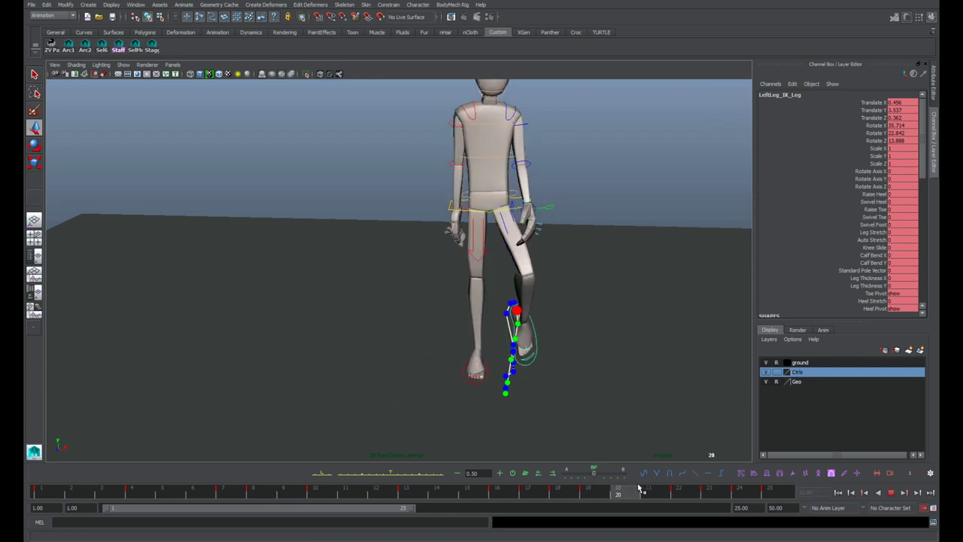
{"action": "key", "text": "alt+v"}
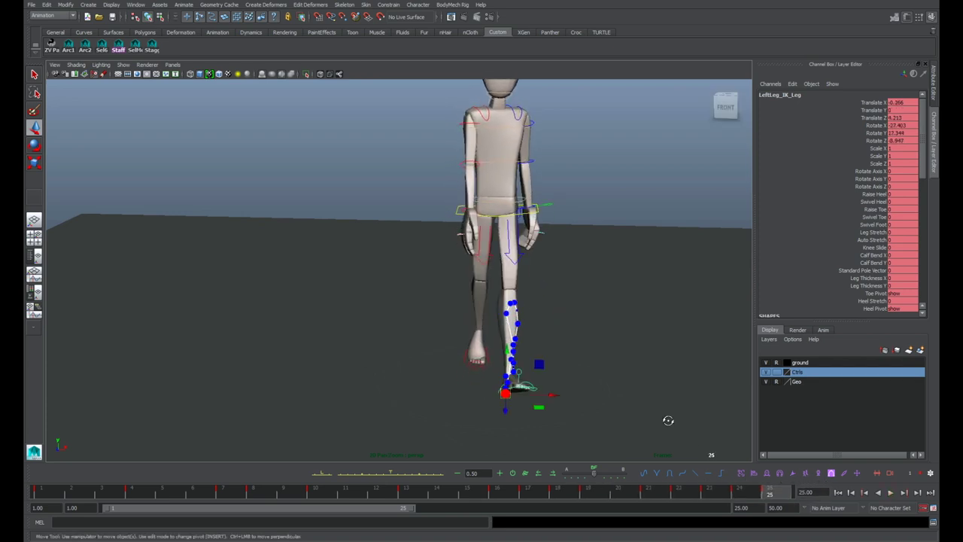
Step: Scrub the walk from different angles around the legs to examine the left foot's motion and trail
{"action": "left_click_drag", "start_coordinate": [667, 419], "coordinate": [664, 399], "text": "alt"}
{"action": "right_click_drag", "start_coordinate": [665, 405], "coordinate": [722, 429], "text": "alt"}
{"action": "middle_click_drag", "start_coordinate": [723, 430], "coordinate": [652, 404], "text": "alt"}
{"action": "left_click_drag", "start_coordinate": [614, 407], "coordinate": [452, 388], "text": "alt"}
{"action": "middle_click_drag", "start_coordinate": [533, 387], "coordinate": [419, 394], "text": "alt"}
{"action": "left_click_drag", "start_coordinate": [409, 494], "coordinate": [789, 479]}
{"action": "left_click_drag", "start_coordinate": [536, 423], "coordinate": [698, 437], "text": "alt"}
Step: Play the walk, hide the left foot's motion trail, and end the playback range at frame 24
{"action": "left_click", "coordinate": [891, 493]}
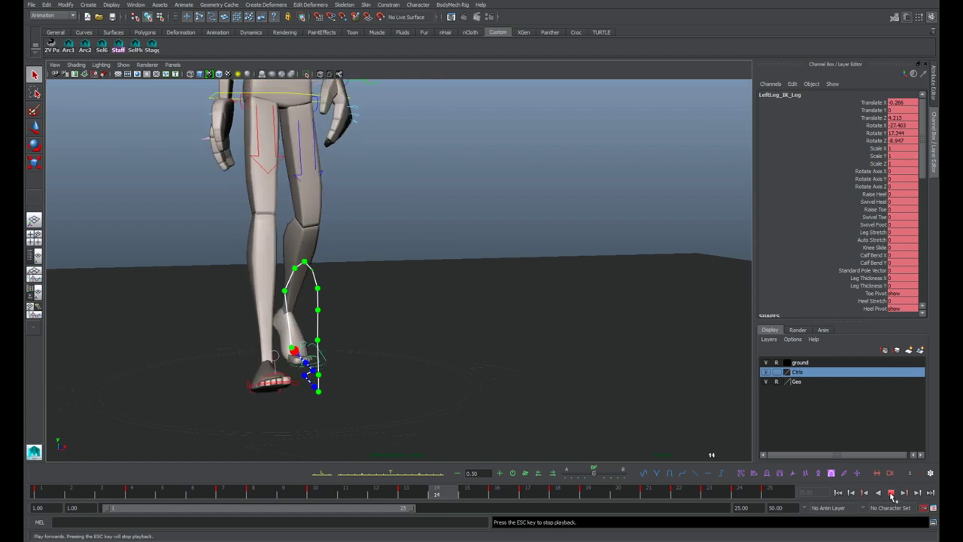
{"action": "left_click_drag", "start_coordinate": [598, 449], "coordinate": [639, 437], "text": "alt"}
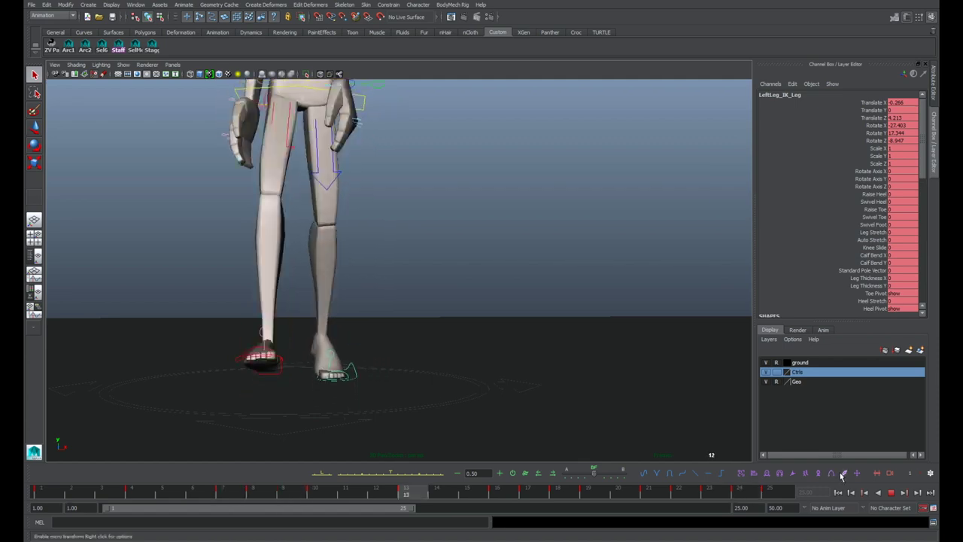
{"action": "left_click", "coordinate": [879, 494]}
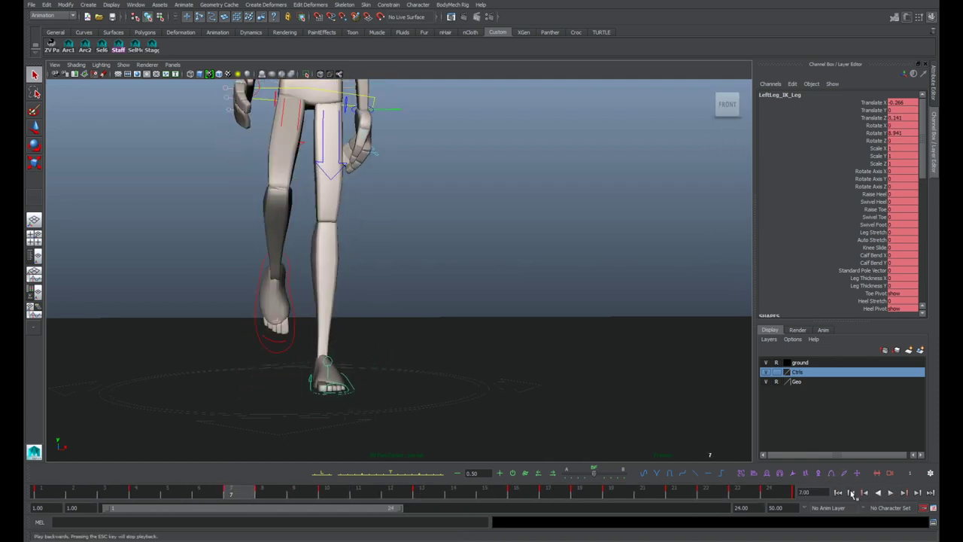
Step: Scrub the walk and step through frames 16 to 18 in a side view to examine the left foot's toe-off
{"action": "mouse_move", "coordinate": [65, 491]}
{"action": "left_mouse_down"}
{"action": "mouse_move", "coordinate": [710, 472]}
{"action": "mouse_move", "coordinate": [541, 475]}
{"action": "mouse_move", "coordinate": [688, 476]}
{"action": "mouse_move", "coordinate": [549, 479]}
{"action": "mouse_move", "coordinate": [615, 482]}
{"action": "left_mouse_up"}
{"action": "mouse_move", "coordinate": [507, 417]}
{"action": "left_mouse_down", "text": "alt"}
{"action": "mouse_move", "coordinate": [495, 417]}
{"action": "mouse_move", "coordinate": [509, 394]}
{"action": "mouse_move", "coordinate": [546, 428]}
{"action": "mouse_move", "coordinate": [557, 410]}
{"action": "mouse_move", "coordinate": [519, 412]}
{"action": "left_mouse_up", "text": "alt"}
{"action": "middle_click_drag", "start_coordinate": [520, 412], "coordinate": [492, 387], "text": "alt"}
{"action": "key", "text": "alt+comma"}
{"action": "key", "text": "alt+comma"}
{"action": "key", "text": "alt+comma"}
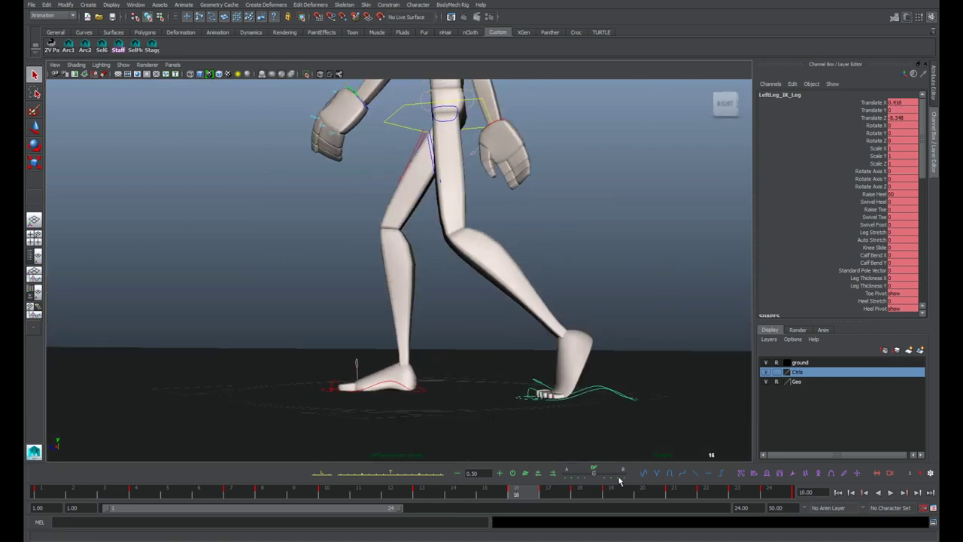
{"action": "key", "text": "alt+period"}
{"action": "right_click_drag", "start_coordinate": [600, 426], "coordinate": [611, 426], "text": "alt"}
{"action": "key", "text": "alt+period"}
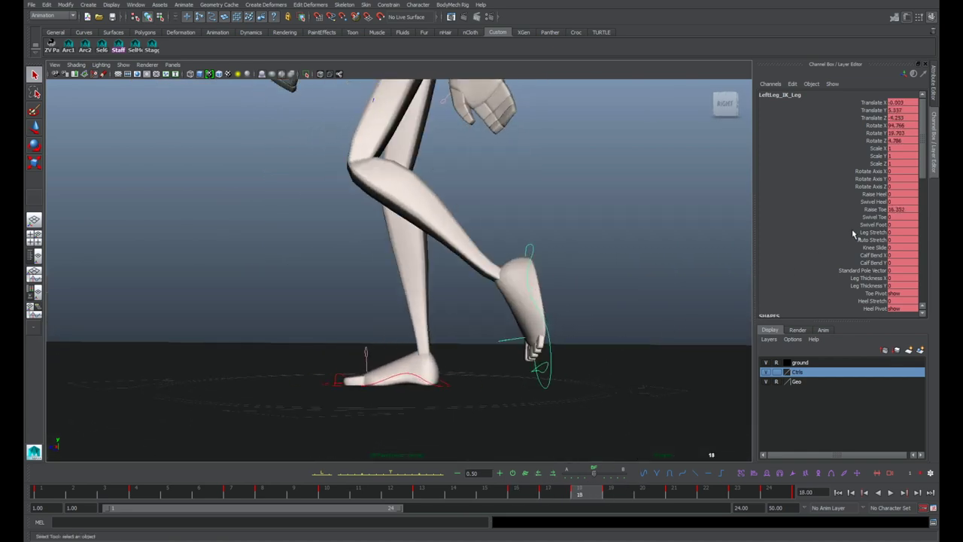
Step: Bend the left foot's toes at frame 19 by setting Raise Toe to about -29.7
{"action": "left_click", "coordinate": [871, 248]}
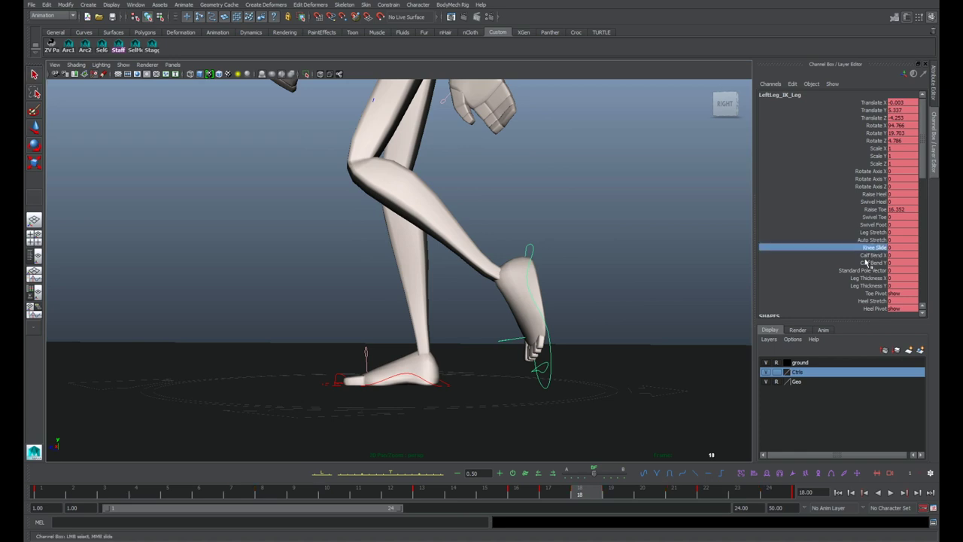
{"action": "left_click", "coordinate": [875, 210]}
{"action": "scroll", "coordinate": [529, 407], "scroll_direction": "up", "scroll_amount": 1}
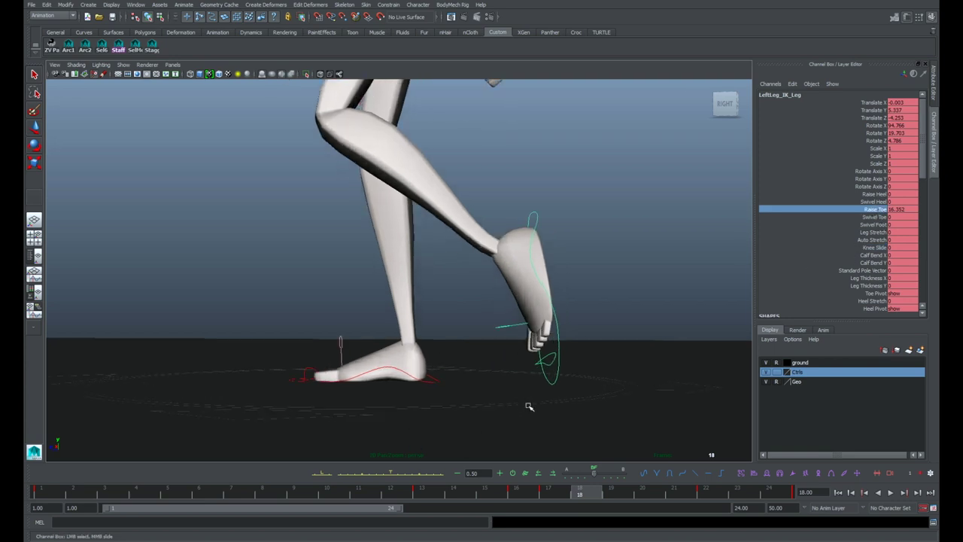
{"action": "key", "text": "alt+comma"}
{"action": "key", "text": "alt+comma"}
{"action": "left_click_drag", "start_coordinate": [548, 392], "coordinate": [542, 394], "text": "alt"}
{"action": "key", "text": "alt+period"}
{"action": "middle_click_drag", "start_coordinate": [546, 315], "coordinate": [616, 355], "text": "alt"}
{"action": "left_click_drag", "start_coordinate": [564, 487], "coordinate": [626, 488]}
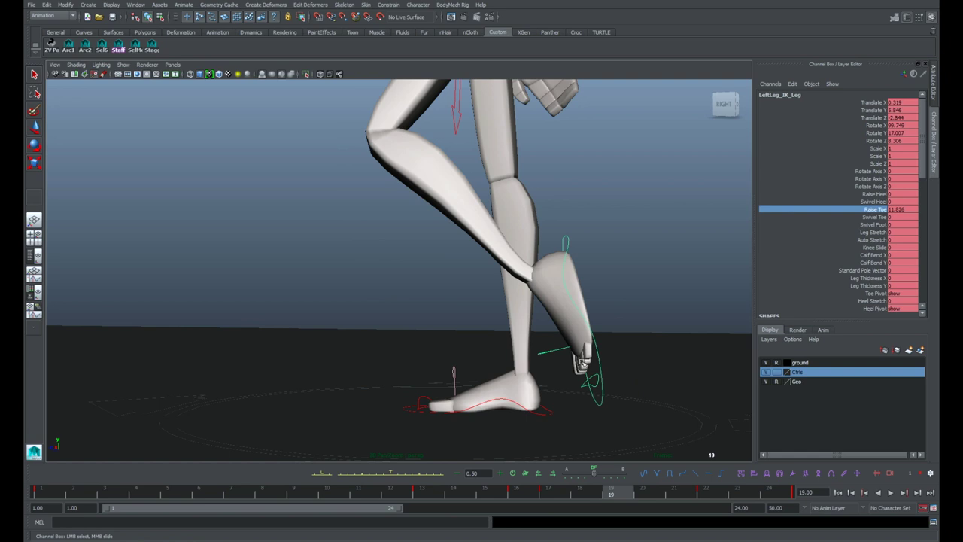
{"action": "left_click_drag", "start_coordinate": [581, 360], "coordinate": [564, 326], "text": "alt"}
{"action": "middle_click_drag", "start_coordinate": [551, 343], "coordinate": [393, 350]}
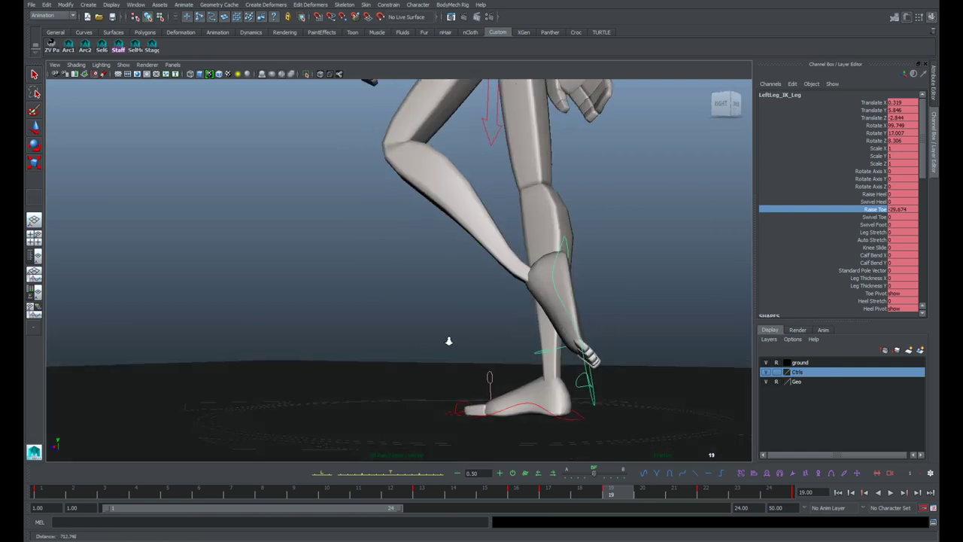
Step: Scrub the swing to frame 22 and lower the left foot's Raise Toe there to about -46
{"action": "right_click_drag", "start_coordinate": [449, 339], "coordinate": [425, 332], "text": "alt"}
{"action": "left_click_drag", "start_coordinate": [507, 353], "coordinate": [536, 380], "text": "alt"}
{"action": "key", "text": "comma"}
{"action": "left_click_drag", "start_coordinate": [554, 486], "coordinate": [728, 493]}
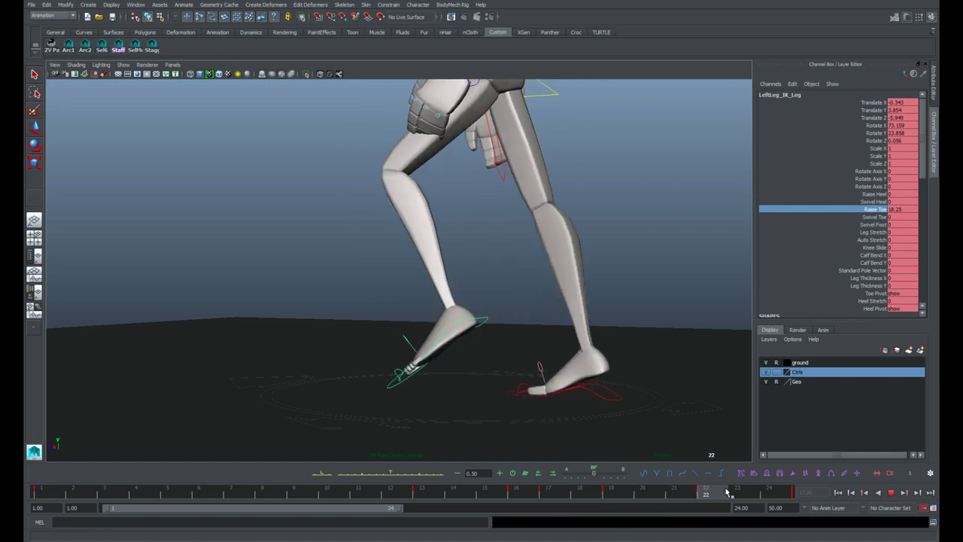
{"action": "left_click_drag", "start_coordinate": [531, 353], "coordinate": [577, 377], "text": "alt"}
{"action": "middle_click_drag", "start_coordinate": [581, 372], "coordinate": [554, 386]}
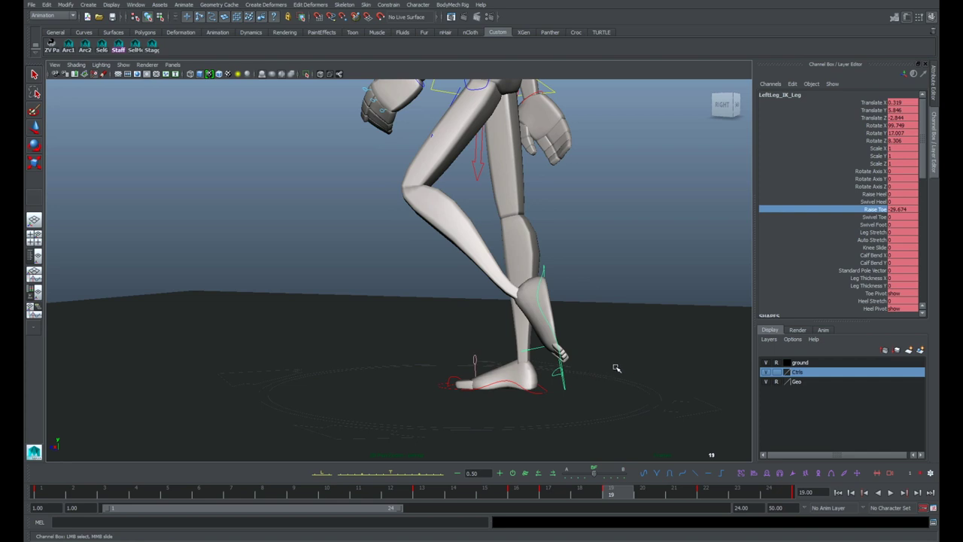
Step: Extend the playback range to frame 26 and set the left foot's Raise Toe to 25 at frame 25
{"action": "key", "text": "period"}
{"action": "key", "text": "comma"}
{"action": "key", "text": "period"}
{"action": "key", "text": "period"}
{"action": "key", "text": "comma"}
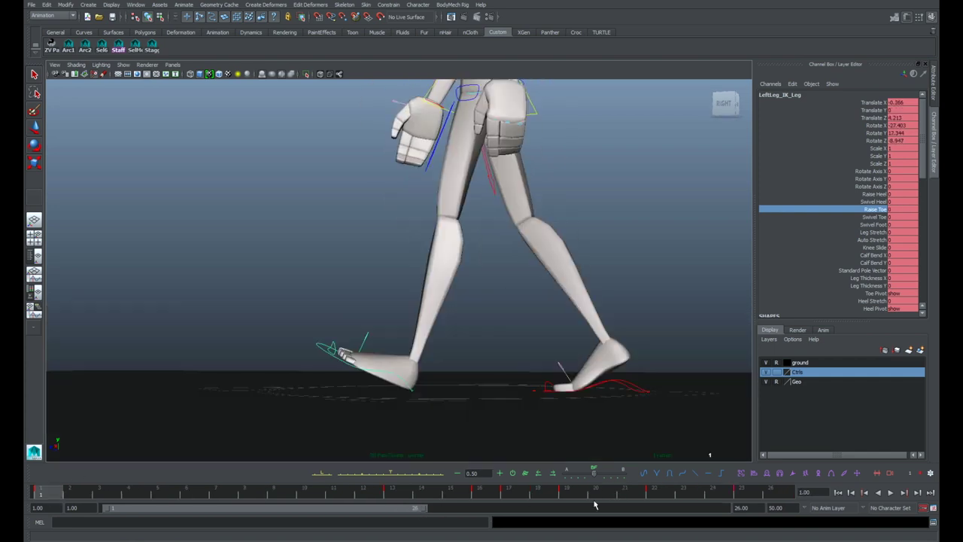
{"action": "left_click", "coordinate": [742, 493]}
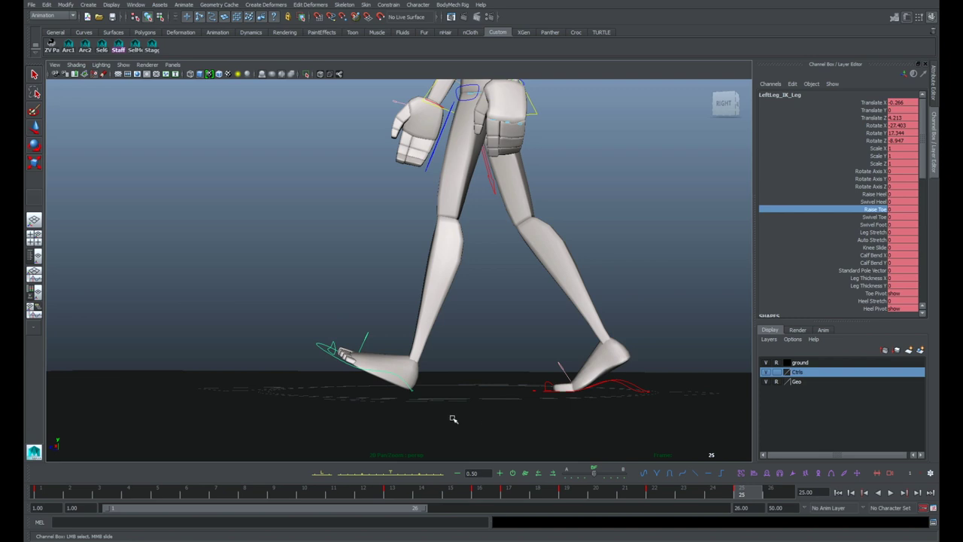
{"action": "middle_click_drag", "start_coordinate": [538, 395], "coordinate": [566, 393]}
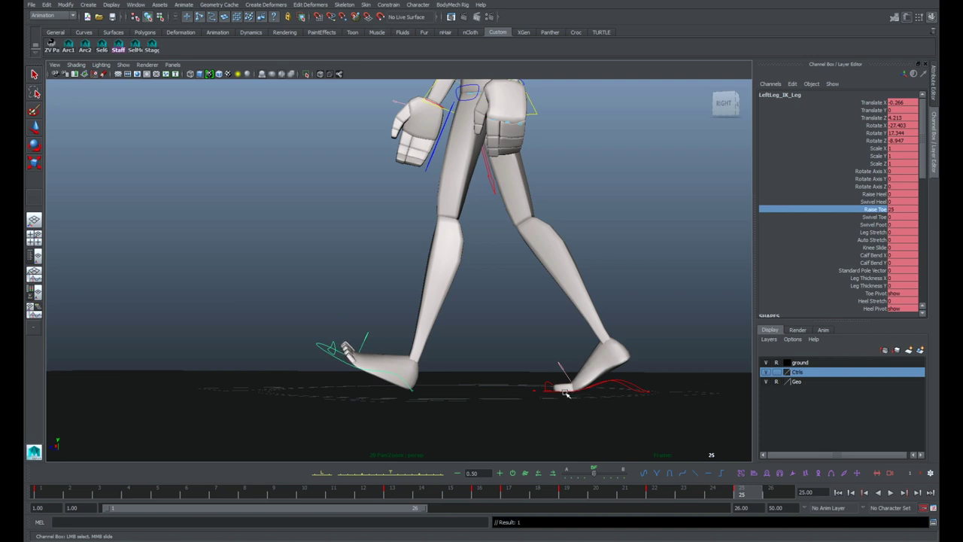
Step: Play the walk and key the left foot's Raise Toe at 0 on frames 4 and 5
{"action": "key", "text": "alt+v"}
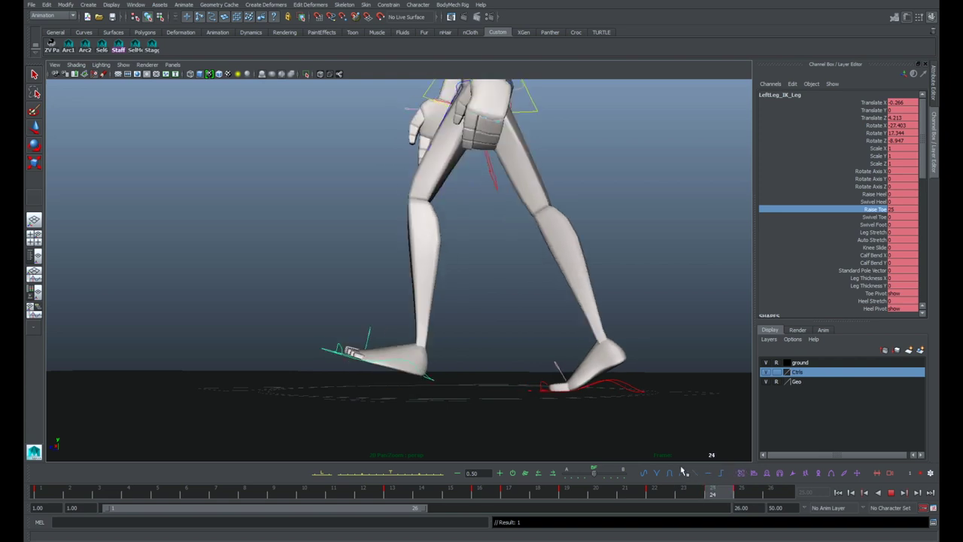
{"action": "key", "text": "Escape"}
{"action": "left_click_drag", "start_coordinate": [61, 496], "coordinate": [131, 495]}
{"action": "right_click", "coordinate": [864, 210]}
{"action": "left_click", "coordinate": [872, 225]}
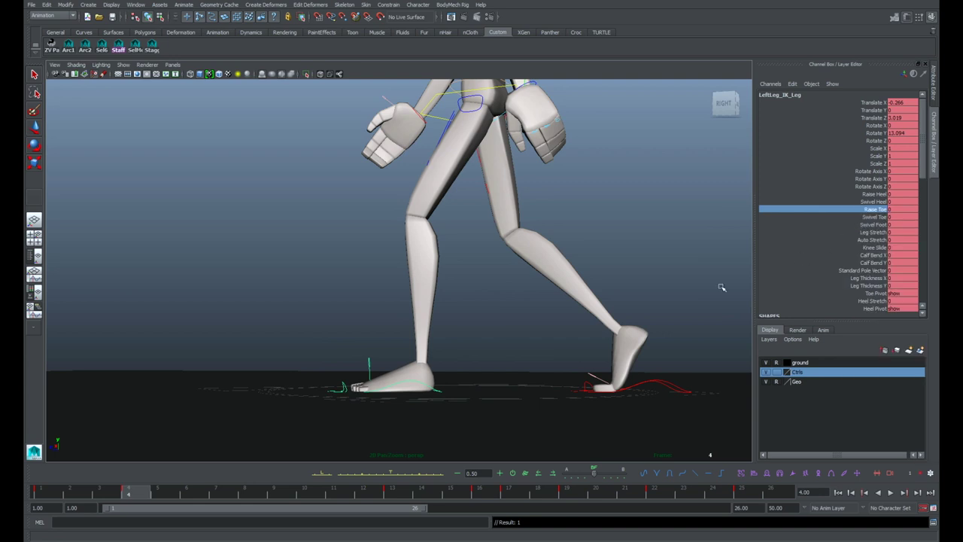
{"action": "left_click", "coordinate": [156, 493]}
{"action": "right_click", "coordinate": [871, 213]}
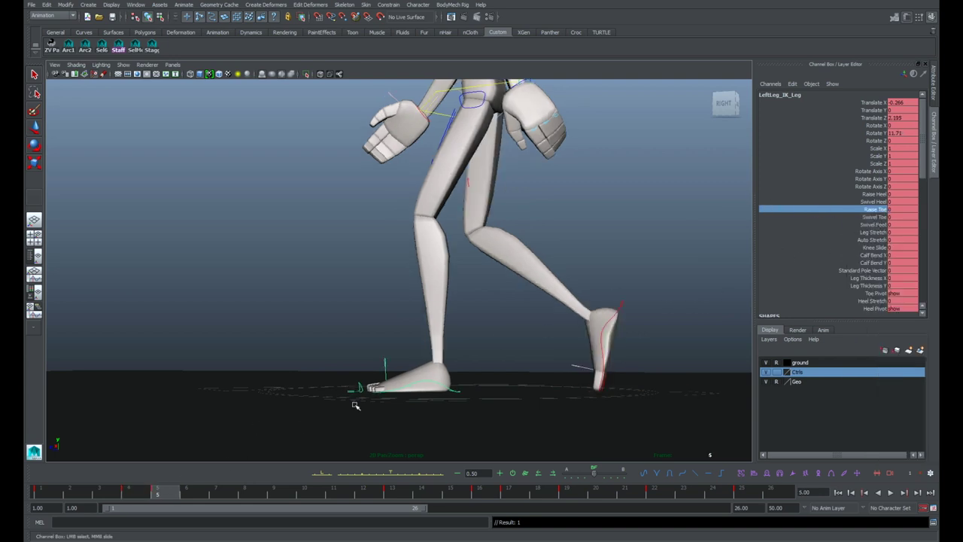
Step: Raise the left toes at frame 4 by setting Raise Toe to about 55.6, and play the walk
{"action": "left_click", "coordinate": [137, 497]}
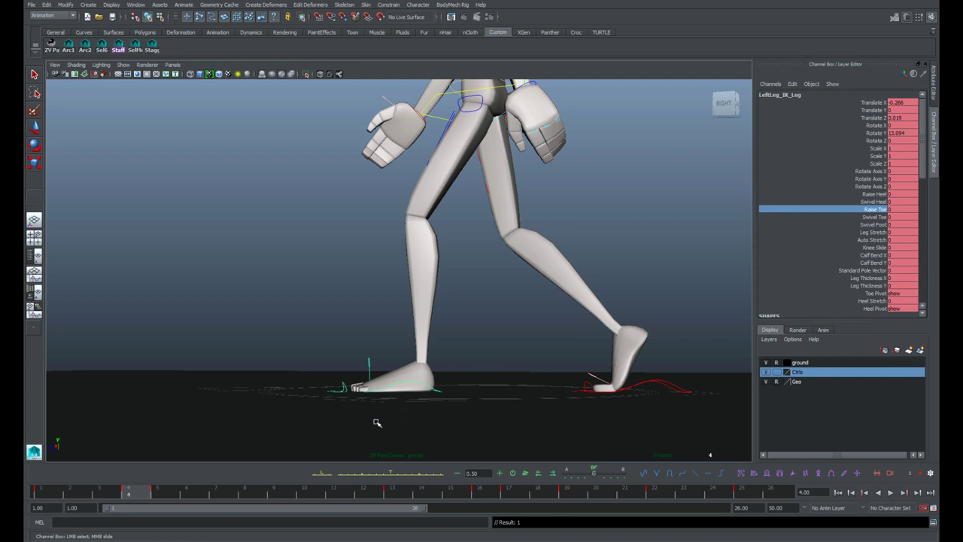
{"action": "left_click_drag", "start_coordinate": [160, 498], "coordinate": [137, 497]}
{"action": "middle_click_drag", "start_coordinate": [380, 423], "coordinate": [592, 374]}
{"action": "key", "text": "alt+v"}
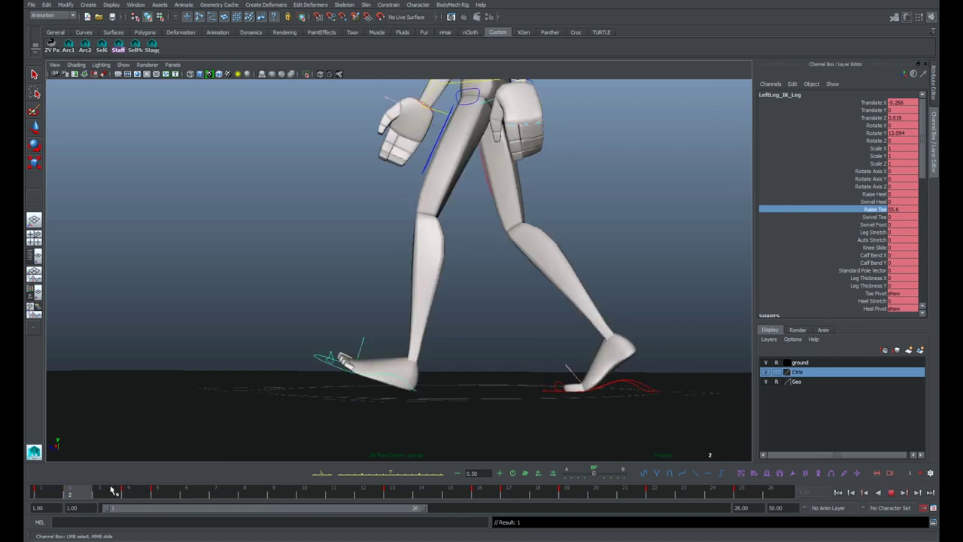
Step: Copy the Raise Toe value of 25 from frame 25 to frame 1 and end the playback range at frame 25
{"action": "key", "text": "alt+v"}
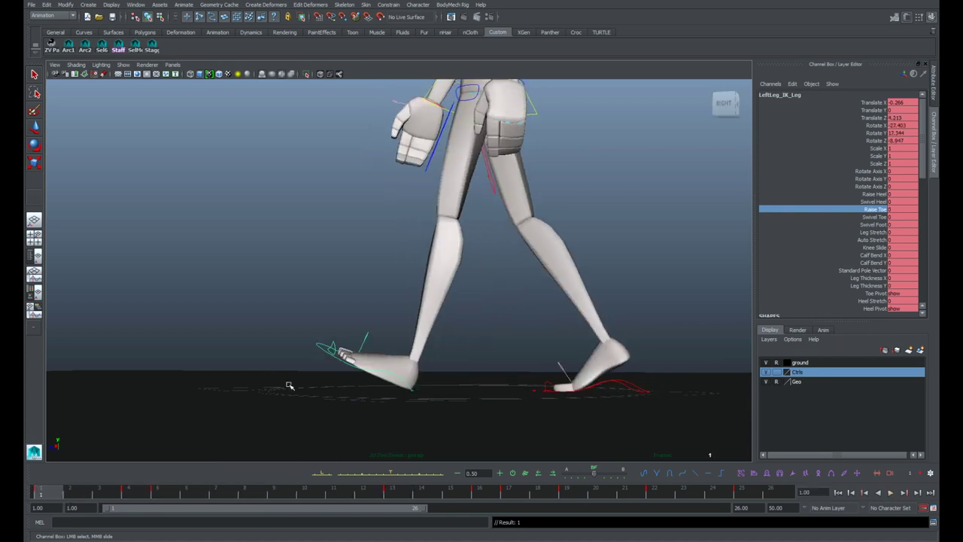
{"action": "key", "text": "alt+v"}
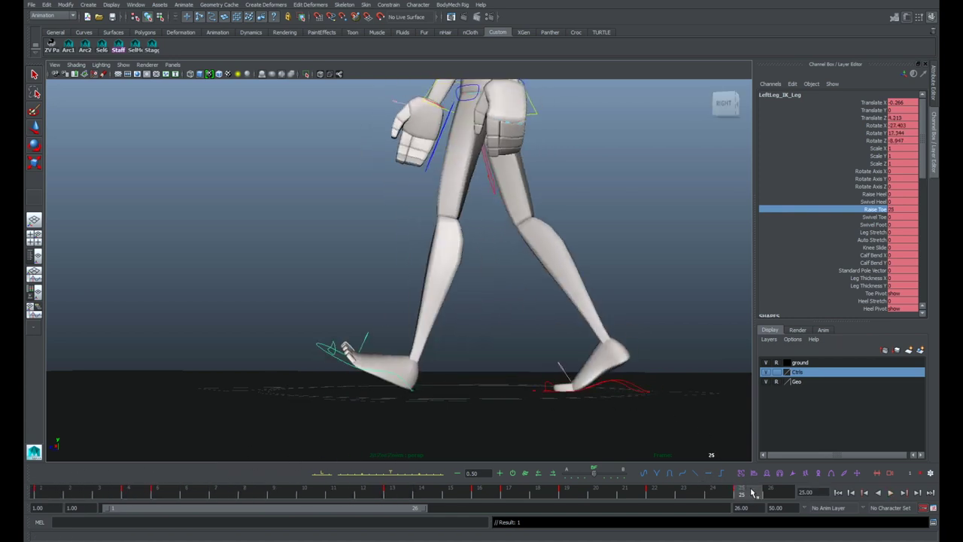
{"action": "key", "text": "alt+v"}
{"action": "key", "text": "alt+v"}
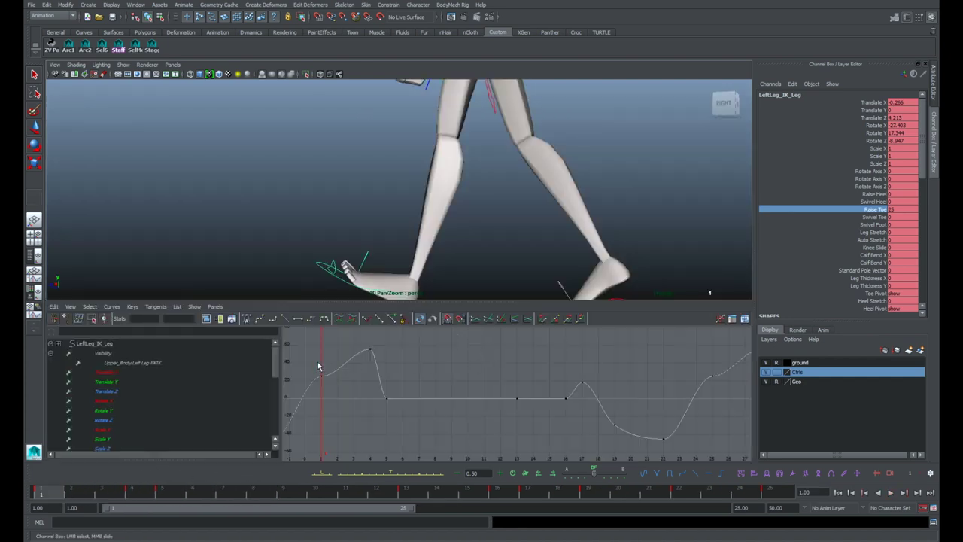
Step: Shift the Raise Toe curve's keys at frames 1 and 25 one frame later, to frames 2 and 26
{"action": "left_click_drag", "start_coordinate": [319, 366], "coordinate": [341, 381]}
{"action": "key", "text": "w"}
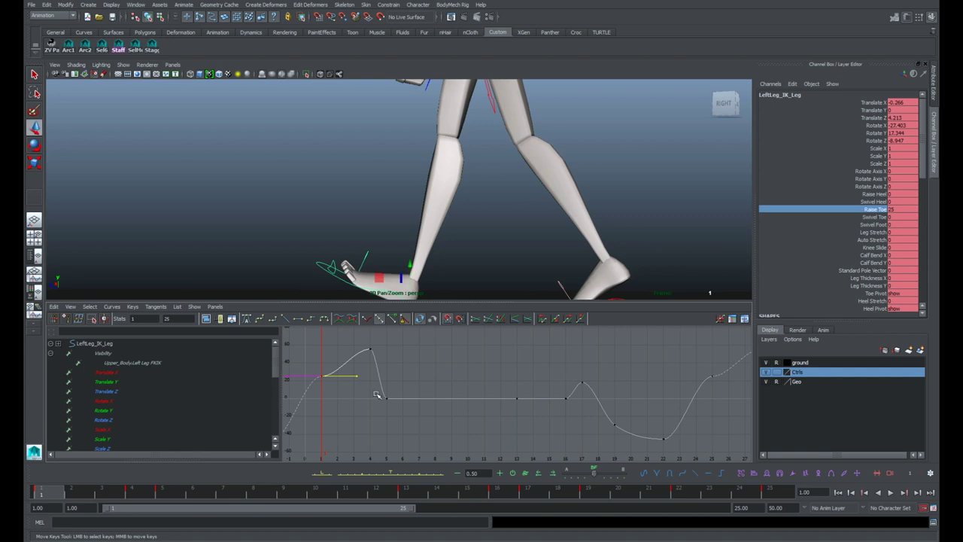
{"action": "left_click_drag", "start_coordinate": [685, 355], "coordinate": [694, 386]}
{"action": "middle_click_drag", "start_coordinate": [694, 389], "coordinate": [691, 426]}
{"action": "left_click_drag", "start_coordinate": [315, 359], "coordinate": [345, 388]}
{"action": "left_click_drag", "start_coordinate": [697, 358], "coordinate": [731, 387], "text": "shift"}
{"action": "mouse_move", "coordinate": [716, 389]}
{"action": "middle_mouse_down"}
{"action": "mouse_move", "coordinate": [714, 403]}
{"action": "mouse_move", "coordinate": [712, 389]}
{"action": "middle_mouse_up"}
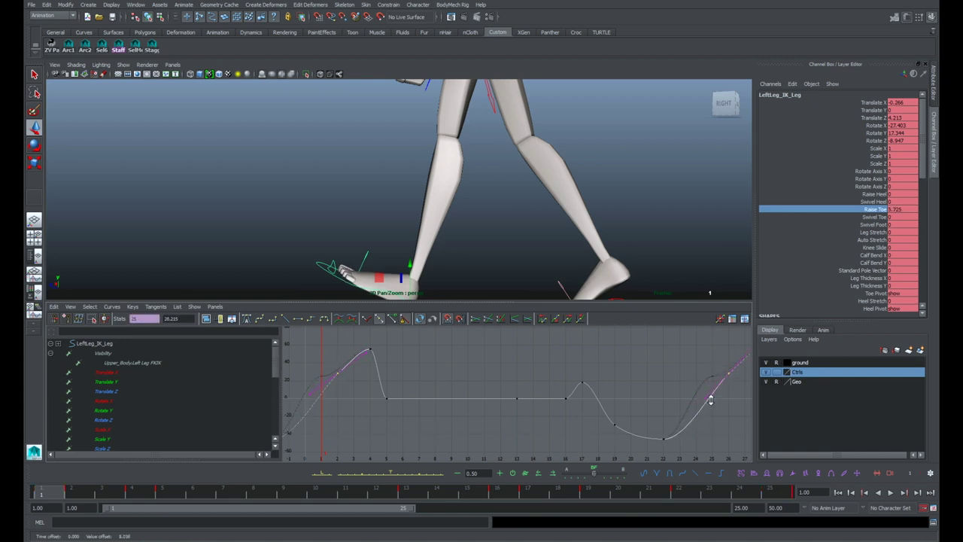
Step: Lower the Raise Toe keys at frames 2 and 26 to about 18.6 and play the walk to review the toes
{"action": "mouse_move", "coordinate": [102, 496]}
{"action": "left_mouse_down"}
{"action": "mouse_move", "coordinate": [663, 492]}
{"action": "mouse_move", "coordinate": [780, 472]}
{"action": "mouse_move", "coordinate": [30, 498]}
{"action": "mouse_move", "coordinate": [120, 495]}
{"action": "mouse_move", "coordinate": [71, 497]}
{"action": "mouse_move", "coordinate": [101, 495]}
{"action": "left_mouse_up"}
{"action": "mouse_move", "coordinate": [432, 392]}
{"action": "middle_mouse_down", "text": "alt"}
{"action": "mouse_move", "coordinate": [471, 392]}
{"action": "mouse_move", "coordinate": [438, 409]}
{"action": "middle_mouse_up", "text": "alt"}
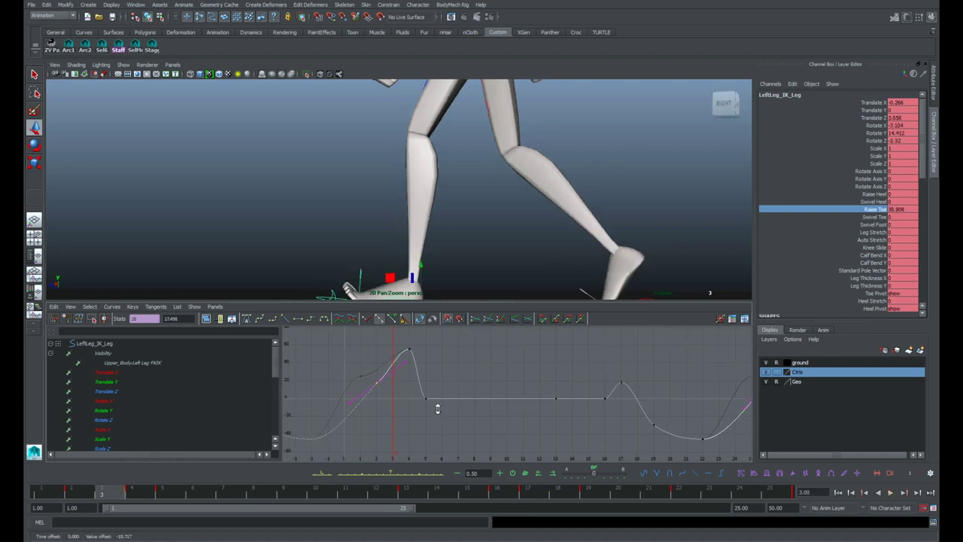
{"action": "left_click", "coordinate": [892, 493]}
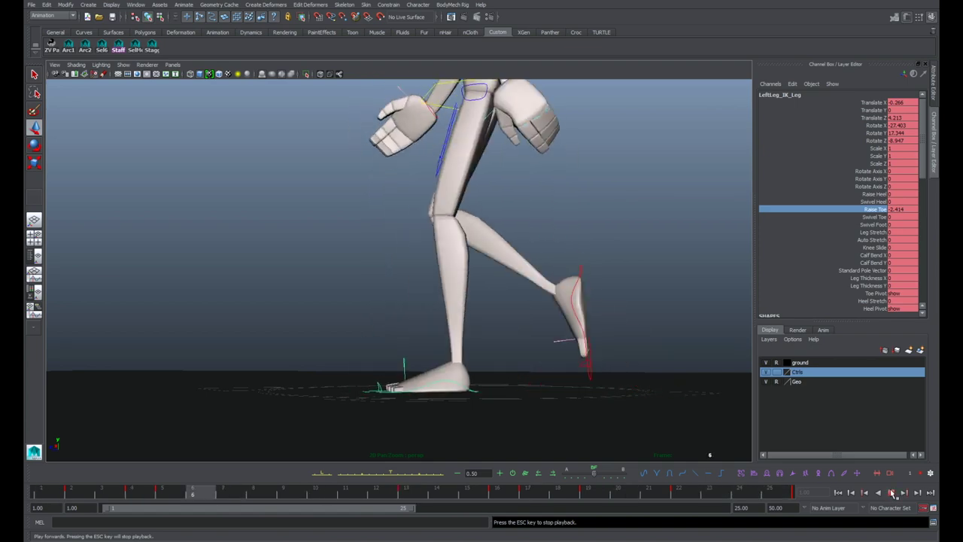
{"action": "left_click", "coordinate": [893, 493]}
Step: Frame more of the body from the side and select the left foot control
{"action": "key", "text": "q"}
{"action": "left_click", "coordinate": [585, 346]}
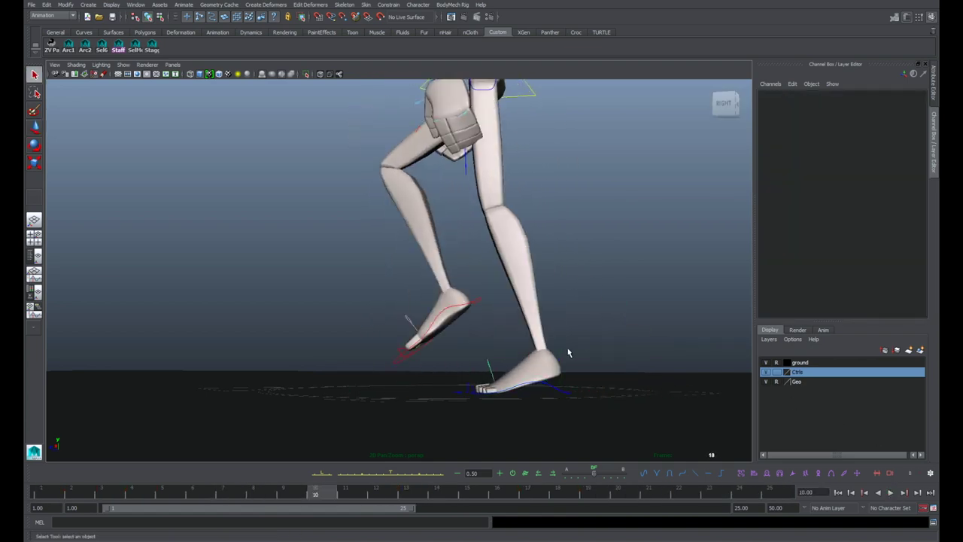
{"action": "scroll", "coordinate": [442, 343], "scroll_direction": "down", "scroll_amount": 3}
{"action": "middle_click_drag", "start_coordinate": [442, 343], "coordinate": [371, 379], "text": "alt"}
{"action": "left_click_drag", "start_coordinate": [370, 380], "coordinate": [460, 387], "text": "alt"}
{"action": "left_click", "coordinate": [435, 416]}
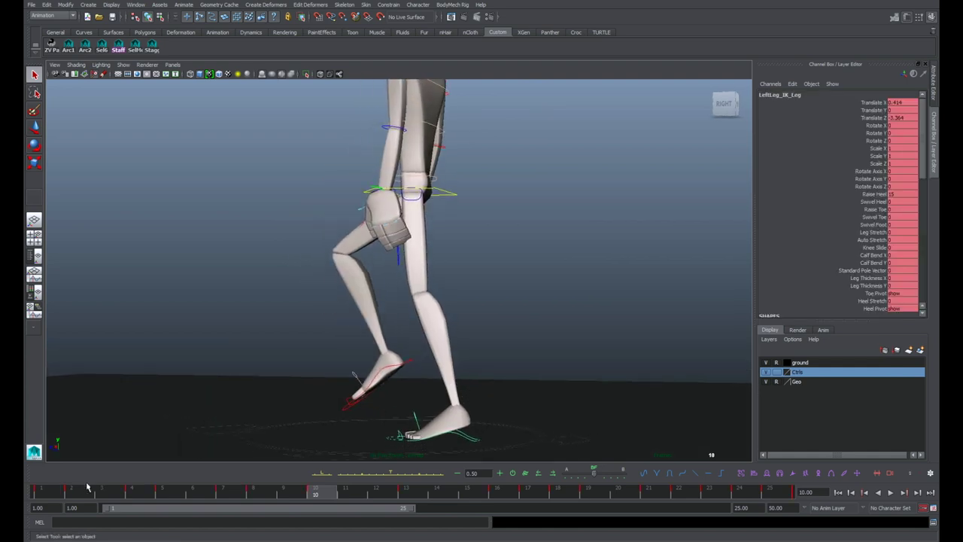
Step: Step through the opening frames and clear the left leg's Leg Stretch keys before frame 13
{"action": "left_click", "coordinate": [62, 488]}
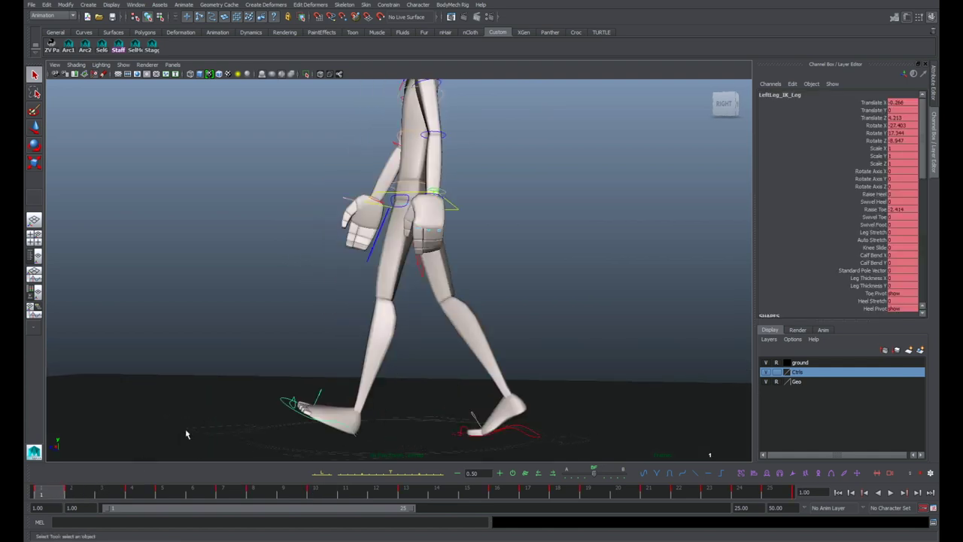
{"action": "key", "text": "alt+period"}
{"action": "left_click_drag", "start_coordinate": [260, 368], "coordinate": [315, 371], "text": "alt"}
{"action": "key", "text": "alt+period"}
{"action": "key", "text": "alt+period"}
{"action": "key", "text": "alt+period"}
{"action": "left_click", "coordinate": [63, 491]}
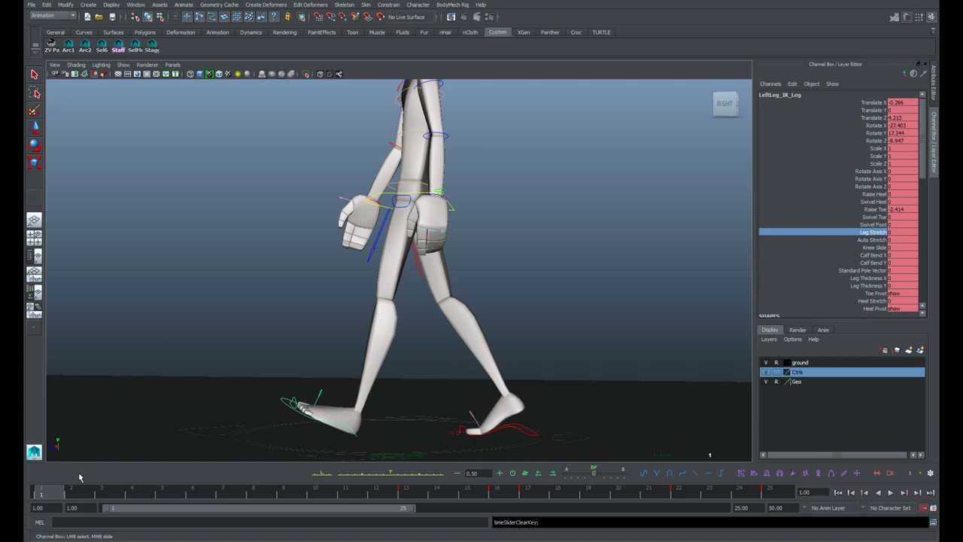
Step: Play the walk and step through its frames up to 16 to examine the left leg's stance and knee bend
{"action": "mouse_move", "coordinate": [65, 496]}
{"action": "left_mouse_down"}
{"action": "mouse_move", "coordinate": [93, 495]}
{"action": "mouse_move", "coordinate": [50, 497]}
{"action": "mouse_move", "coordinate": [87, 494]}
{"action": "mouse_move", "coordinate": [57, 493]}
{"action": "left_mouse_up"}
{"action": "key", "text": "alt+period"}
{"action": "key", "text": "alt+comma"}
{"action": "key", "text": "alt+v"}
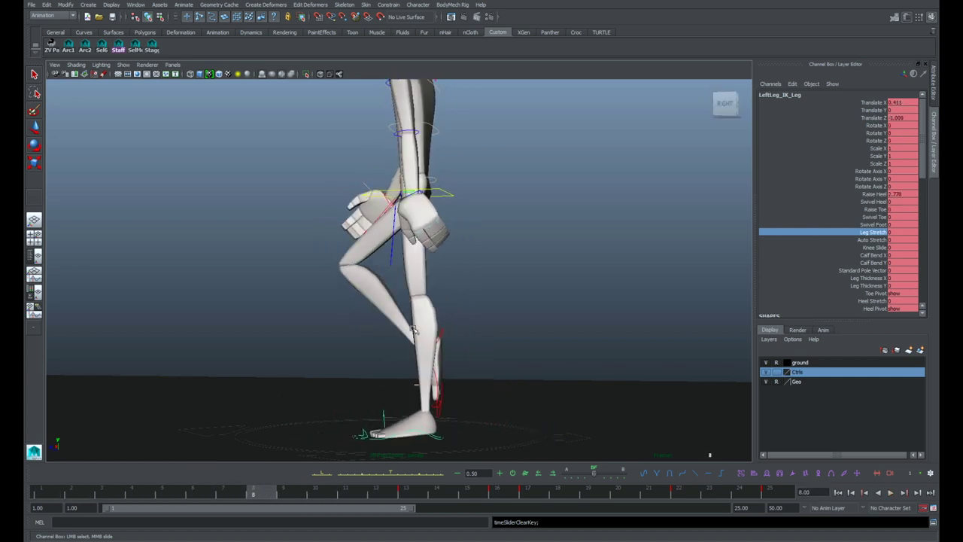
{"action": "key", "text": "alt+v"}
{"action": "key", "text": "alt+period"}
{"action": "key", "text": "alt+comma"}
{"action": "key", "text": "alt+comma"}
{"action": "key", "text": "alt+period"}
{"action": "key", "text": "alt+comma"}
{"action": "key", "text": "alt+period"}
{"action": "key", "text": "alt+period"}
{"action": "key", "text": "alt+period"}
{"action": "key", "text": "alt+comma"}
{"action": "key", "text": "alt+period"}
{"action": "key", "text": "alt+comma"}
{"action": "key", "text": "alt+period"}
{"action": "key", "text": "alt+comma"}
{"action": "key", "text": "alt+period"}
{"action": "key", "text": "alt+period"}
{"action": "key", "text": "alt+period"}
{"action": "key", "text": "alt+period"}
{"action": "key", "text": "alt+period"}
{"action": "key", "text": "alt+period"}
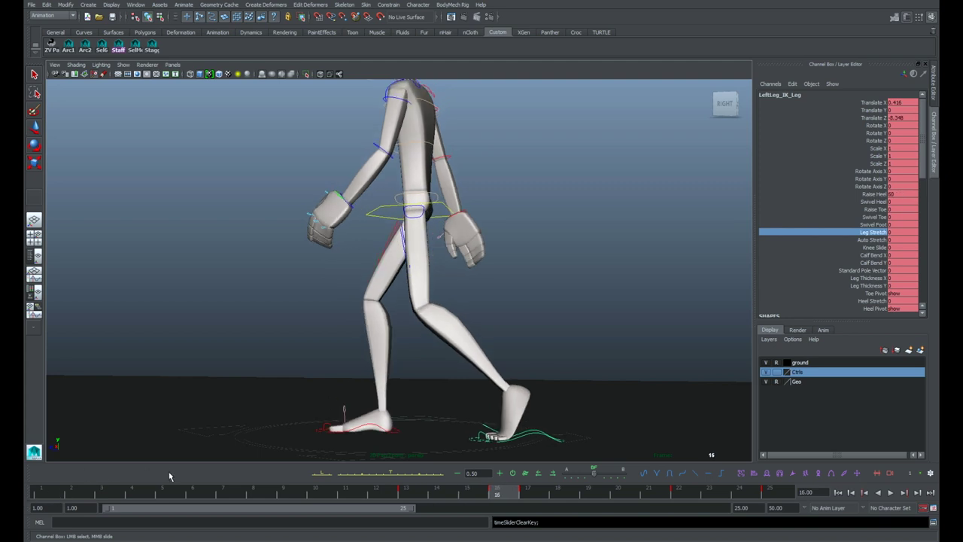
Step: Step back and forth between frames 1 and 2 and check frame 25 to examine the left knee at heel contact
{"action": "left_click", "coordinate": [42, 495]}
{"action": "key", "text": "alt+period"}
{"action": "key", "text": "alt+comma"}
{"action": "key", "text": "alt+period"}
{"action": "key", "text": "alt+comma"}
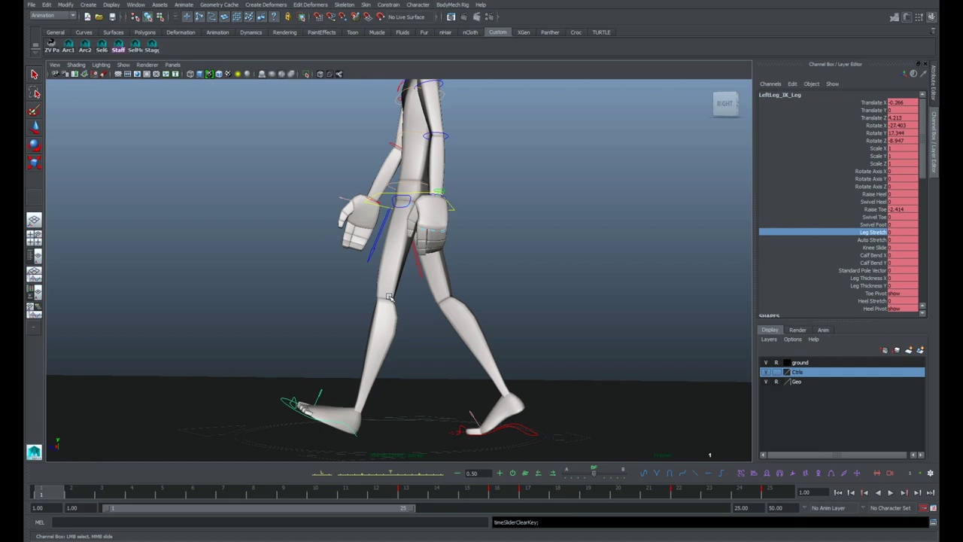
{"action": "key", "text": "alt+period"}
{"action": "key", "text": "alt+comma"}
{"action": "key", "text": "alt+period"}
{"action": "key", "text": "alt+comma"}
{"action": "key", "text": "alt+period"}
{"action": "key", "text": "alt+comma"}
{"action": "key", "text": "alt+period"}
{"action": "key", "text": "alt+comma"}
{"action": "key", "text": "alt+period"}
{"action": "key", "text": "alt+period"}
{"action": "key", "text": "alt+period"}
{"action": "key", "text": "alt+period"}
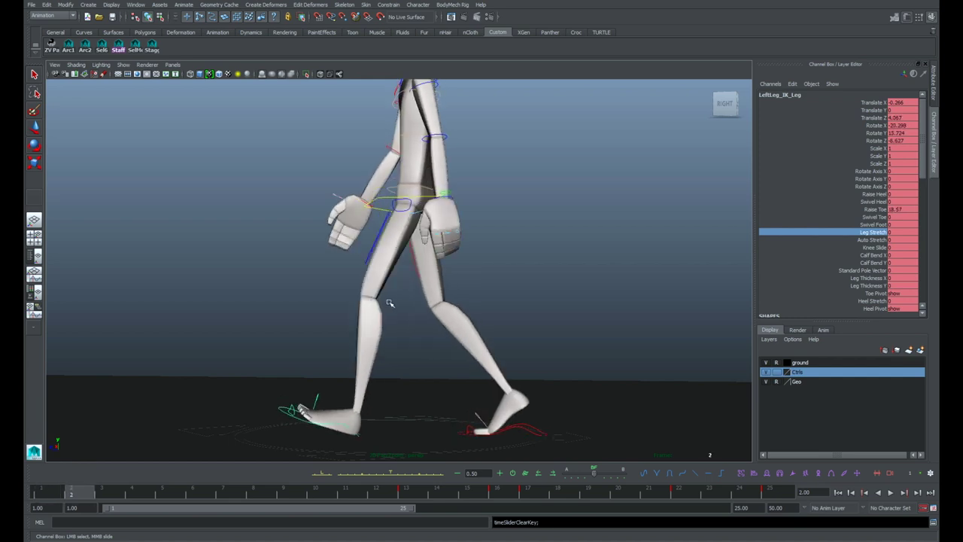
{"action": "key", "text": "alt+comma"}
{"action": "key", "text": "comma"}
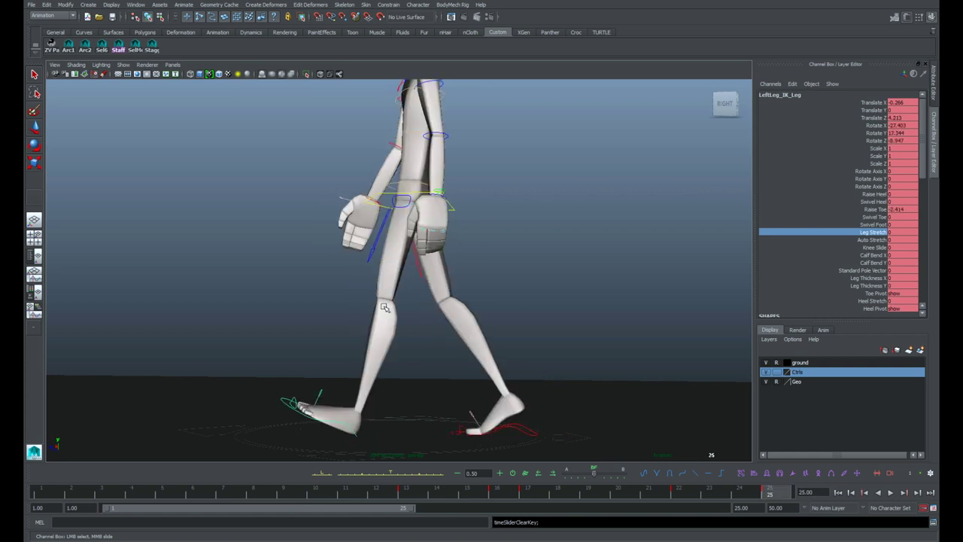
{"action": "key", "text": "period"}
{"action": "left_click", "coordinate": [60, 496]}
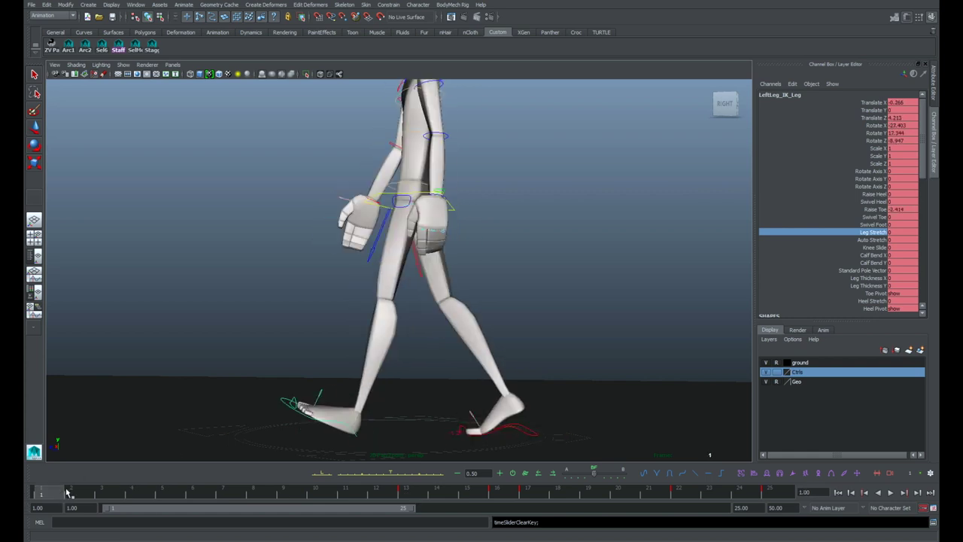
{"action": "key", "text": "alt+period"}
{"action": "key", "text": "alt+comma"}
{"action": "key", "text": "alt+period"}
{"action": "key", "text": "alt+comma"}
Step: Try lowering the Upper_Body control at frame 1 to test its effect on the left knee
{"action": "left_click", "coordinate": [382, 193]}
{"action": "key", "text": "w"}
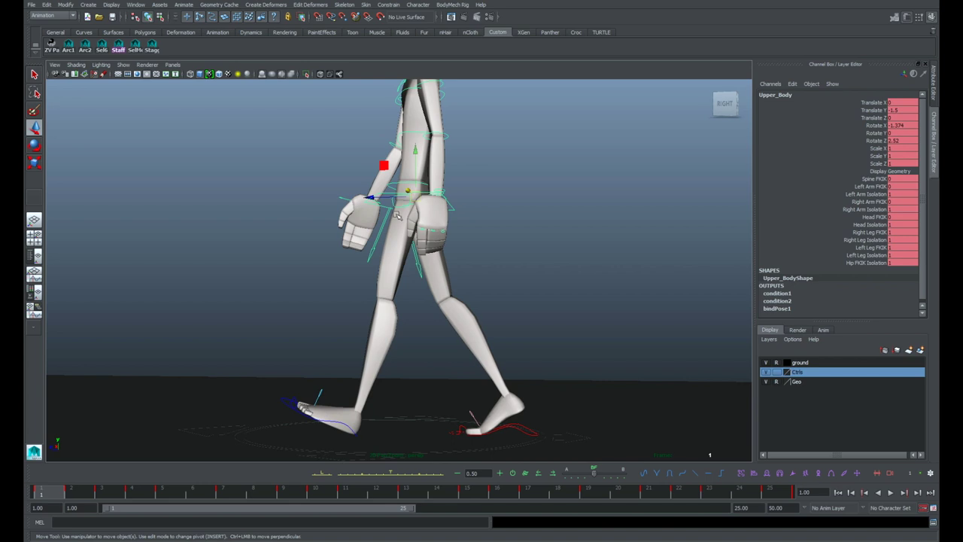
{"action": "left_click_drag", "start_coordinate": [415, 153], "coordinate": [417, 160]}
{"action": "key", "text": "ctrl+z"}
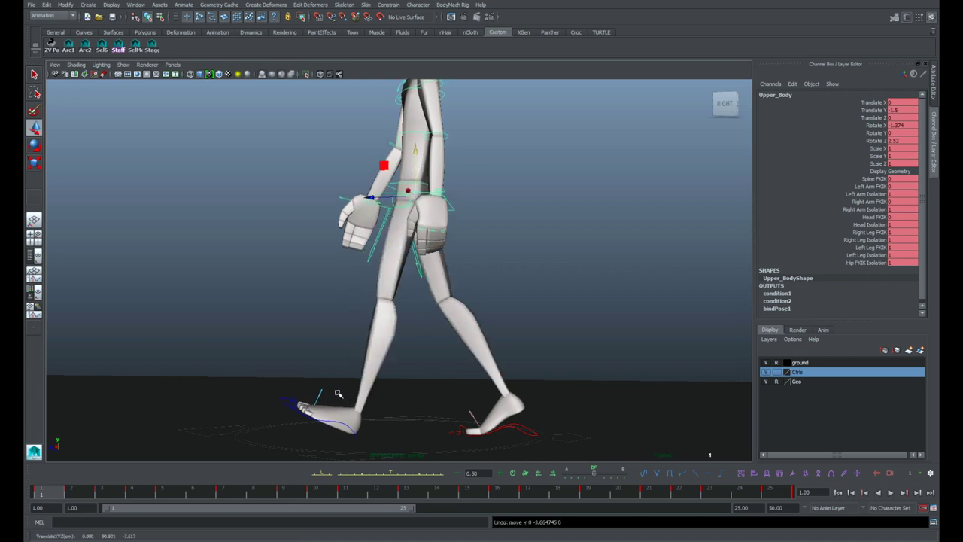
Step: Try moving the left foot control up and back at frame 1 to test the knee bend
{"action": "left_click", "coordinate": [340, 425]}
{"action": "left_click", "coordinate": [346, 425]}
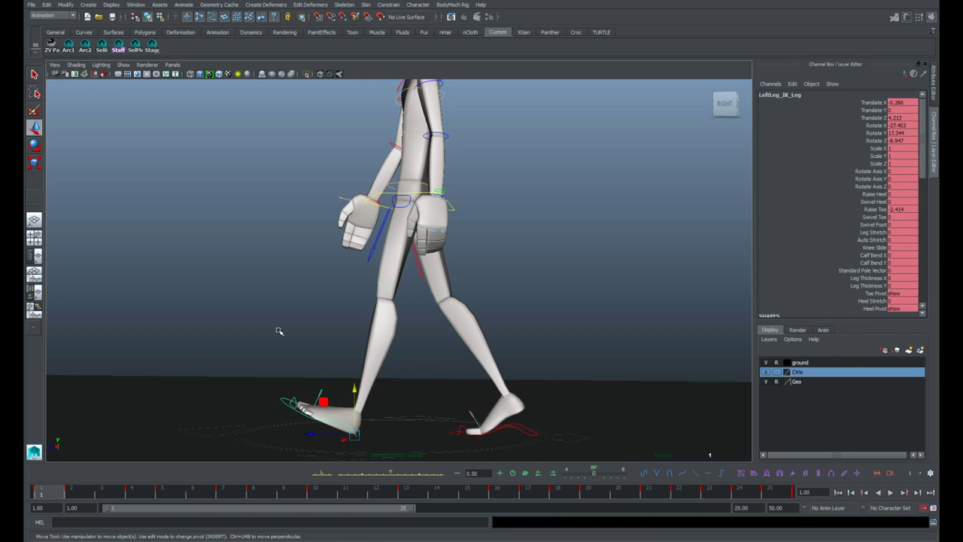
{"action": "left_click_drag", "start_coordinate": [356, 435], "coordinate": [390, 416]}
{"action": "key", "text": "ctrl+z"}
{"action": "key", "text": "q"}
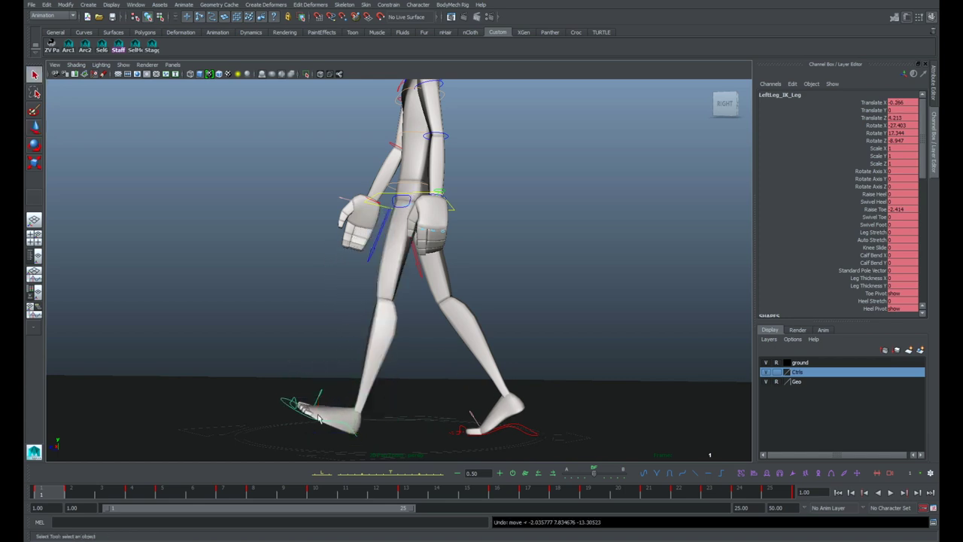
Step: Compare the left foot at frames 1 and 2 and select the Leg Stretch attribute of the left foot control
{"action": "left_click", "coordinate": [352, 394]}
{"action": "left_click", "coordinate": [341, 425]}
{"action": "key", "text": "period"}
{"action": "key", "text": "comma"}
{"action": "key", "text": "period"}
{"action": "left_click", "coordinate": [873, 211]}
{"action": "left_click", "coordinate": [866, 232]}
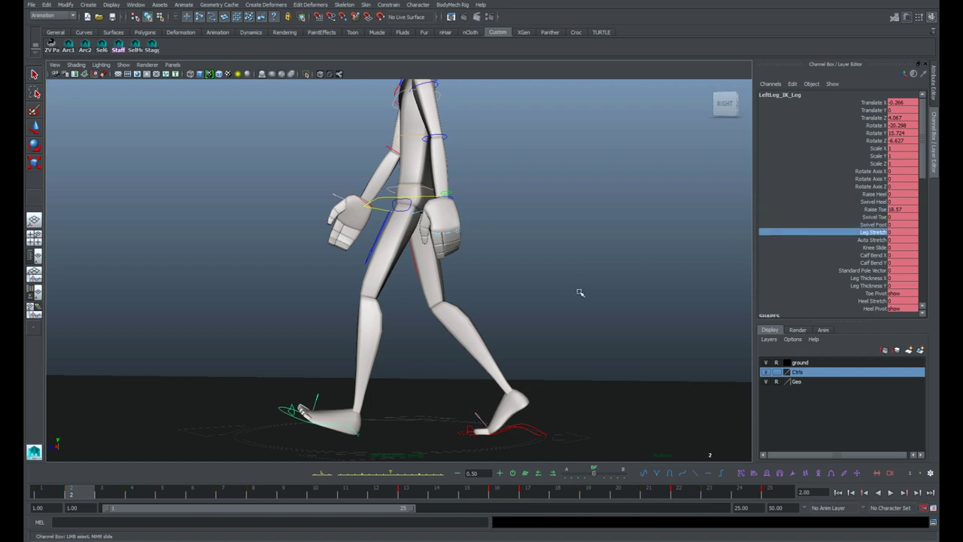
{"action": "key", "text": "alt+comma"}
{"action": "right_click", "coordinate": [816, 238]}
{"action": "left_click", "coordinate": [845, 248]}
{"action": "key", "text": "alt+comma"}
{"action": "left_click", "coordinate": [62, 494]}
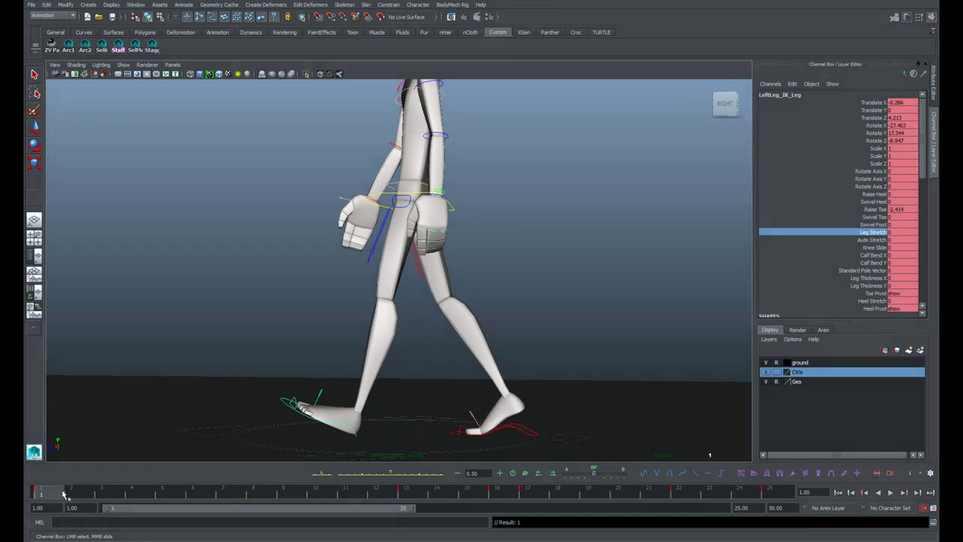
Step: Step back and forth through frames 1 to 5 to examine how the left knee bends after heel contact
{"action": "left_click_drag", "start_coordinate": [68, 493], "coordinate": [54, 495]}
{"action": "key", "text": "alt+period"}
{"action": "key", "text": "alt+comma"}
{"action": "key", "text": "alt+period"}
{"action": "key", "text": "alt+period"}
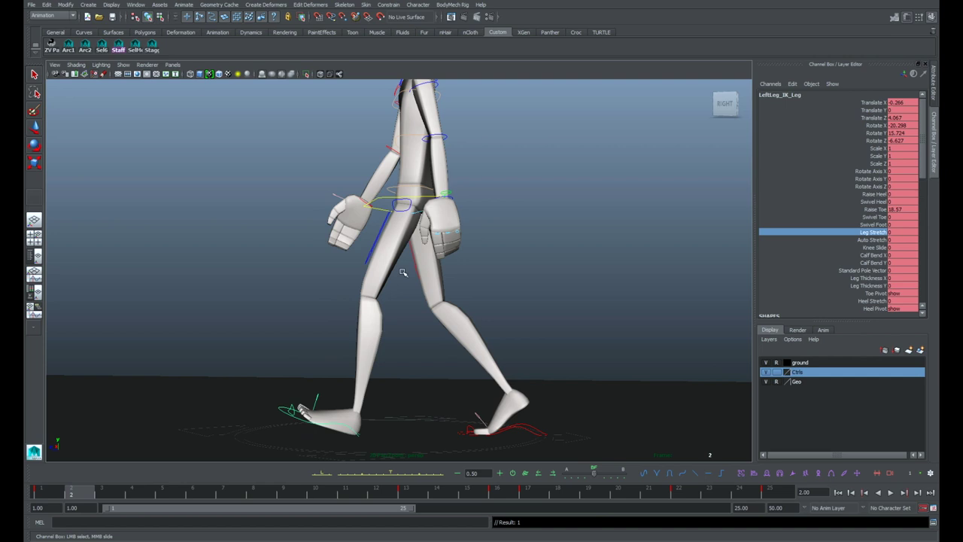
{"action": "key", "text": "alt+period"}
{"action": "key", "text": "alt+period"}
{"action": "key", "text": "alt+period"}
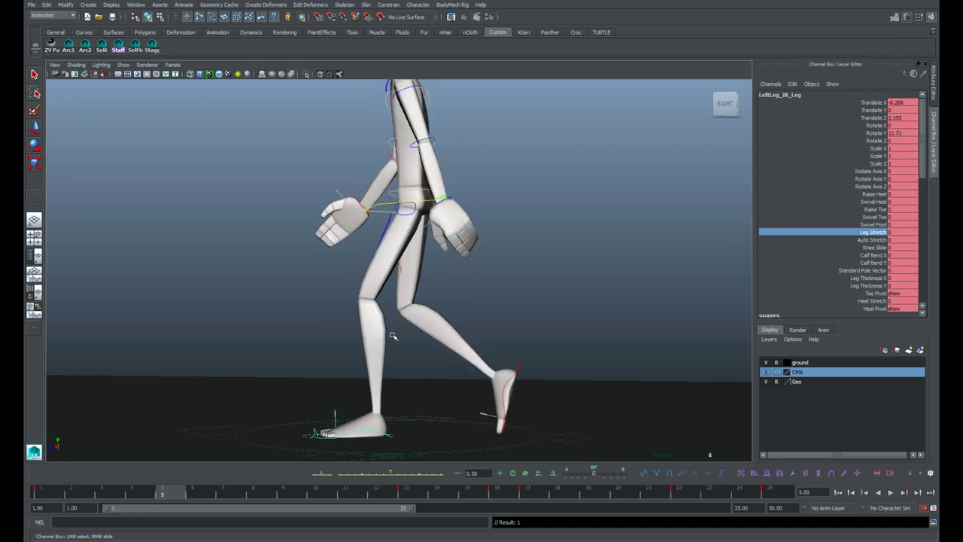
{"action": "key", "text": "alt+comma"}
{"action": "key", "text": "alt+comma"}
{"action": "key", "text": "alt+comma"}
{"action": "key", "text": "alt+comma"}
{"action": "key", "text": "alt+period"}
{"action": "key", "text": "alt+period"}
{"action": "key", "text": "alt+period"}
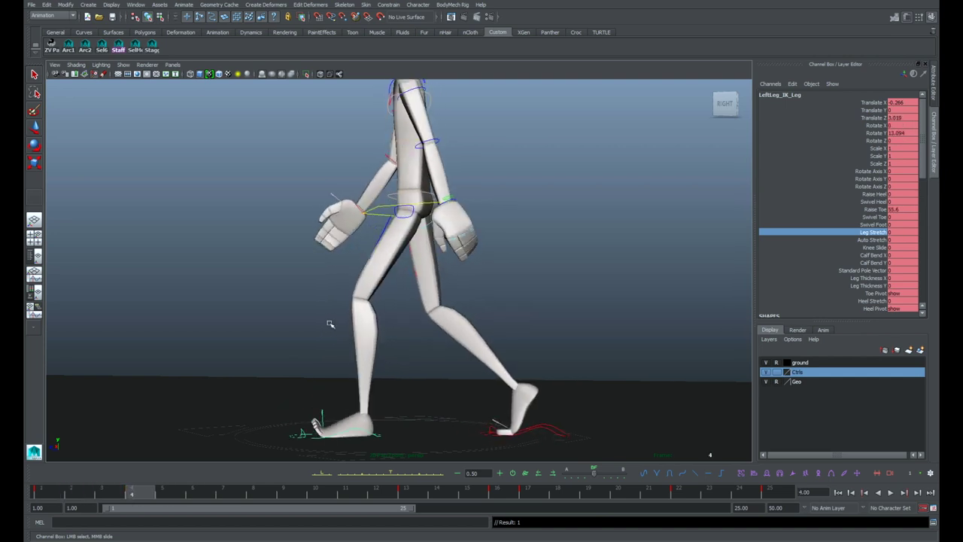
{"action": "left_click_drag", "start_coordinate": [86, 492], "coordinate": [28, 488]}
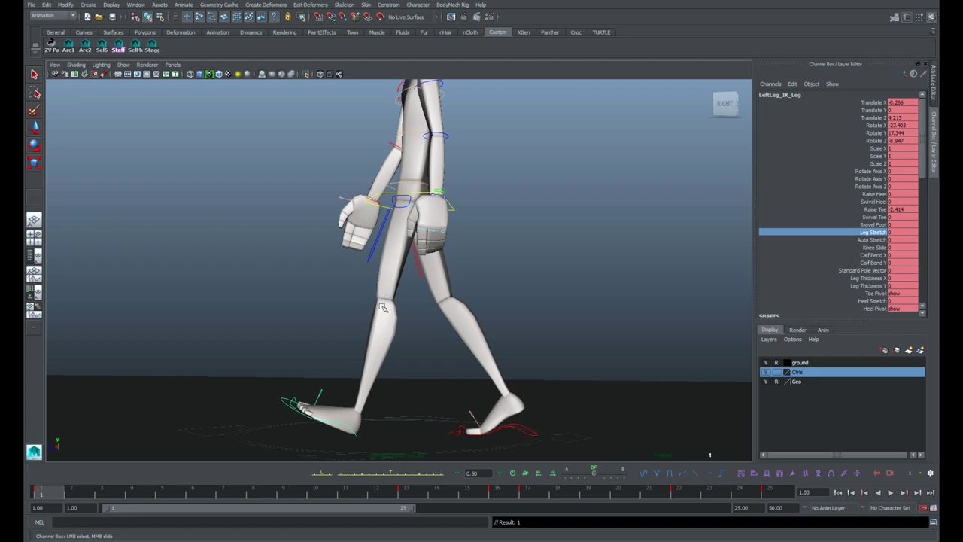
Step: Review frames 1 to 4 repeatedly to judge the left knee's forward travel as the foot plants
{"action": "key", "text": "alt+period"}
{"action": "key", "text": "alt+period"}
{"action": "key", "text": "alt+period"}
{"action": "key", "text": "alt+comma"}
{"action": "key", "text": "alt+comma"}
{"action": "key", "text": "alt+comma"}
{"action": "key", "text": "alt+period"}
{"action": "key", "text": "alt+period"}
{"action": "key", "text": "alt+period"}
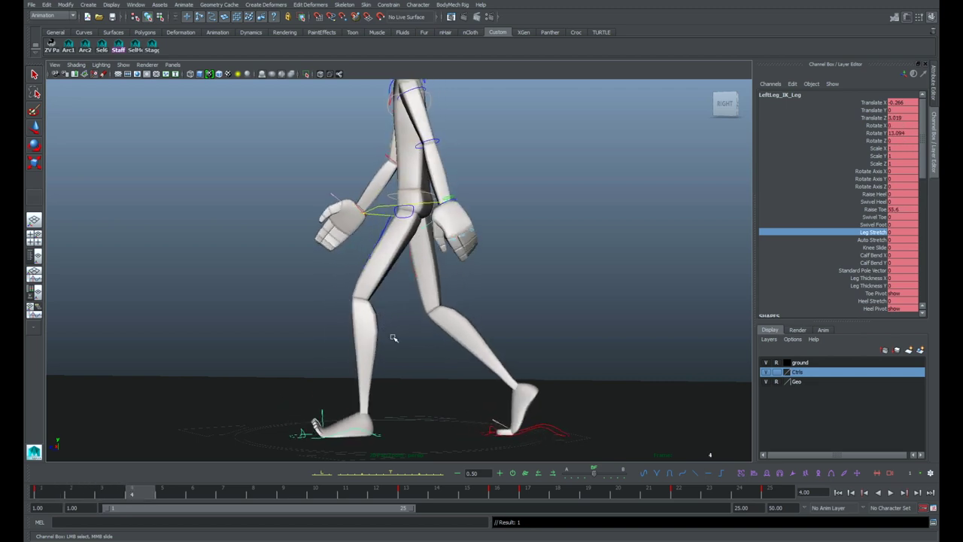
Step: Play the walk and try adjusting the left foot's Leg Stretch at frame 4 to change the knee bend
{"action": "key", "text": "alt+v"}
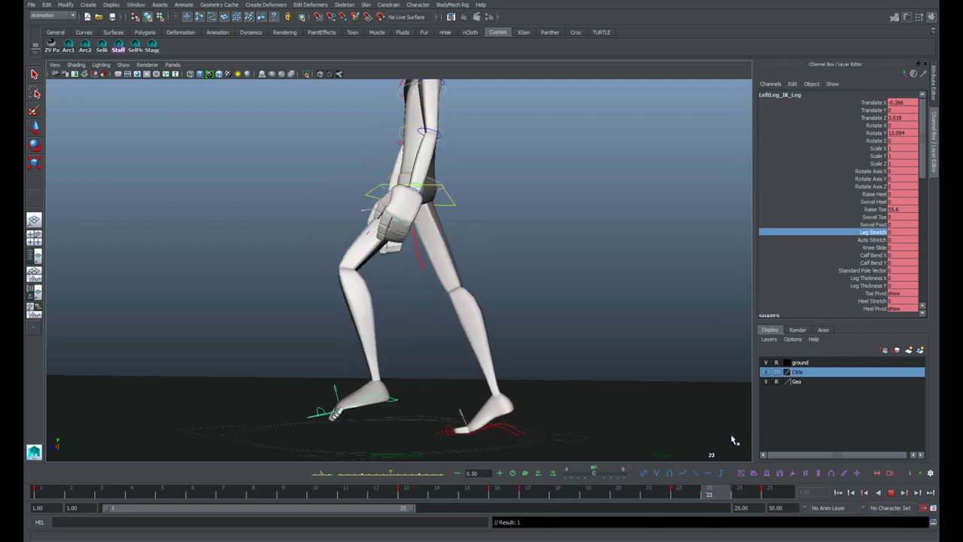
{"action": "key", "text": "Escape"}
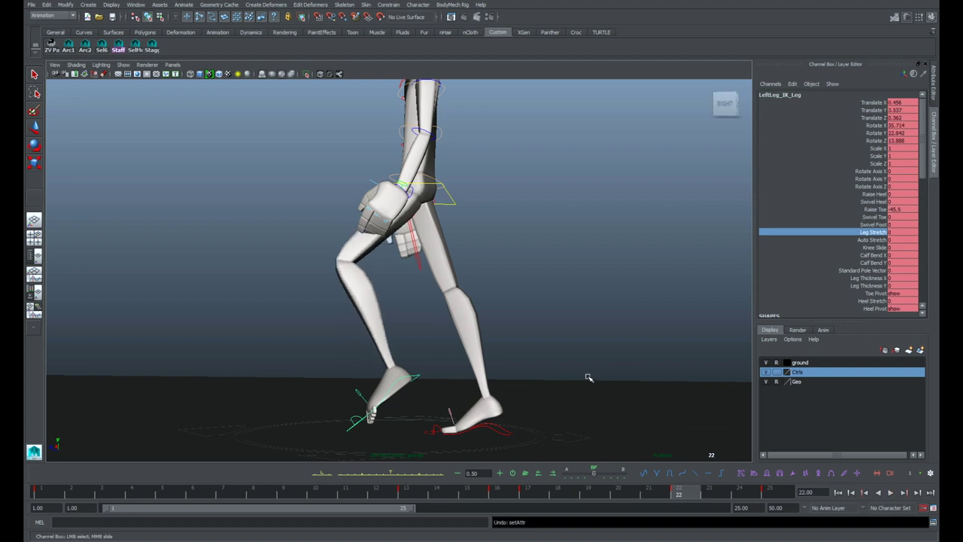
{"action": "key", "text": "alt+v"}
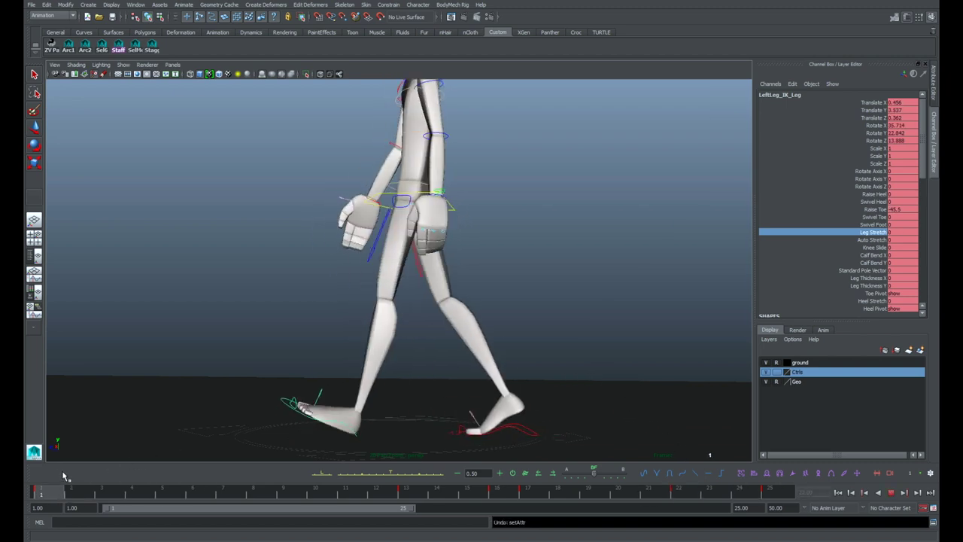
{"action": "key", "text": "Escape"}
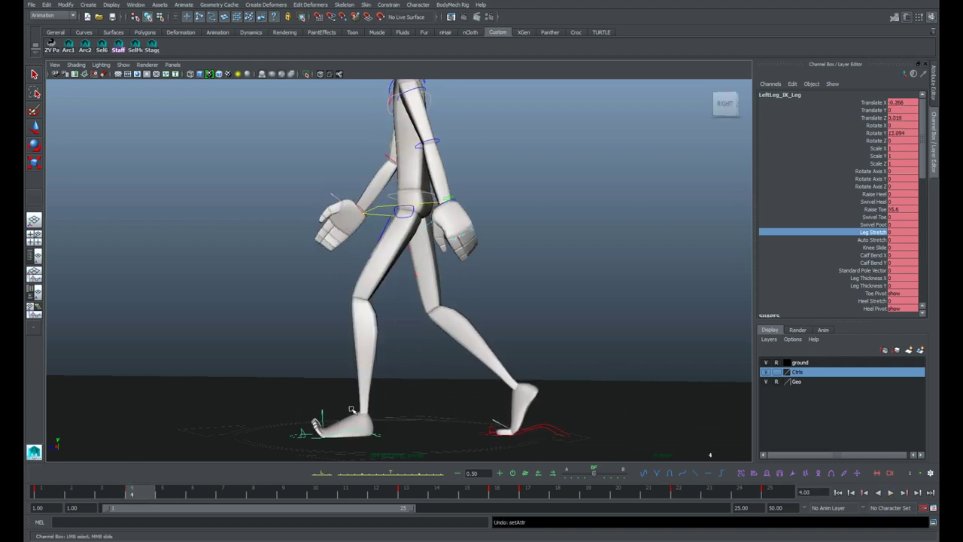
{"action": "middle_click_drag", "start_coordinate": [418, 373], "coordinate": [431, 371]}
{"action": "key", "text": "alt+shift+v"}
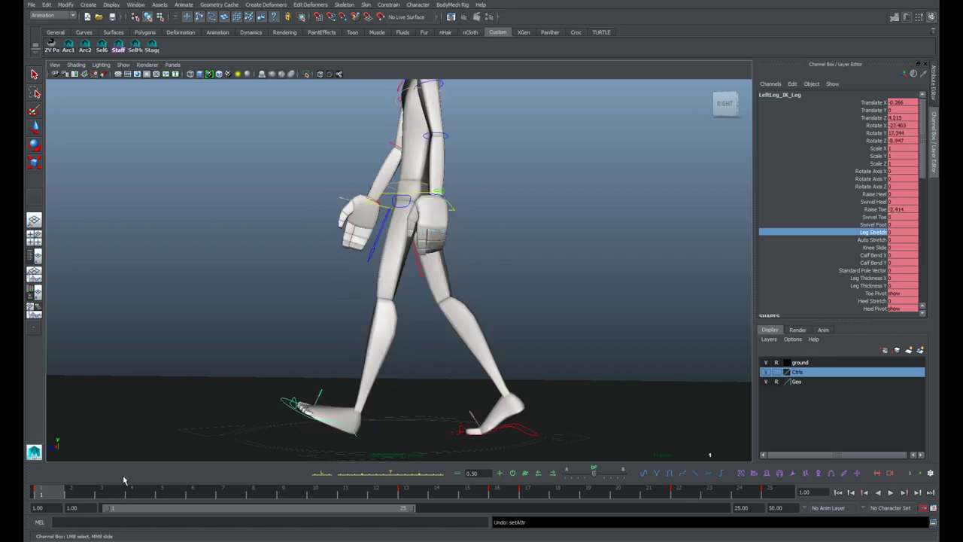
{"action": "key", "text": "alt+v"}
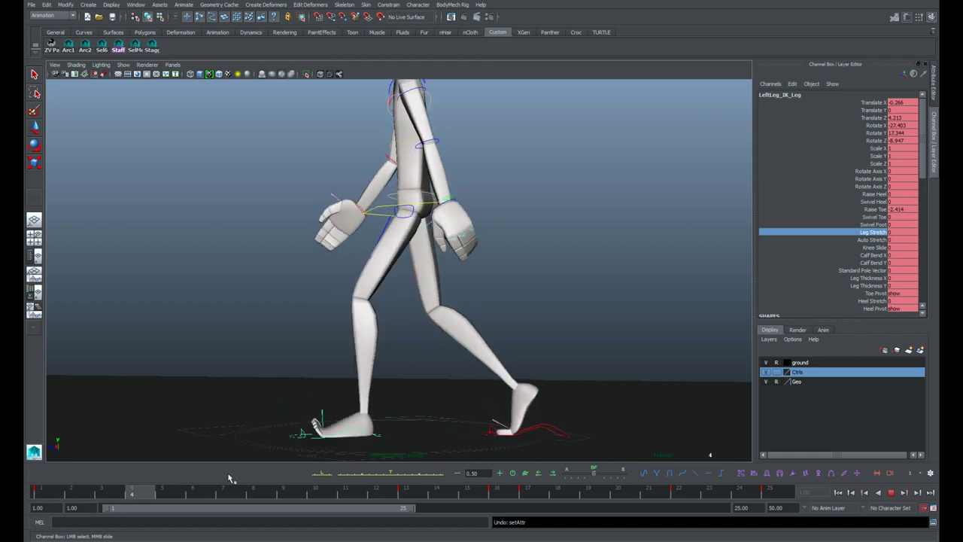
Step: Set the left foot's Leg Stretch to -0.6 at frame 22
{"action": "left_click", "coordinate": [672, 493]}
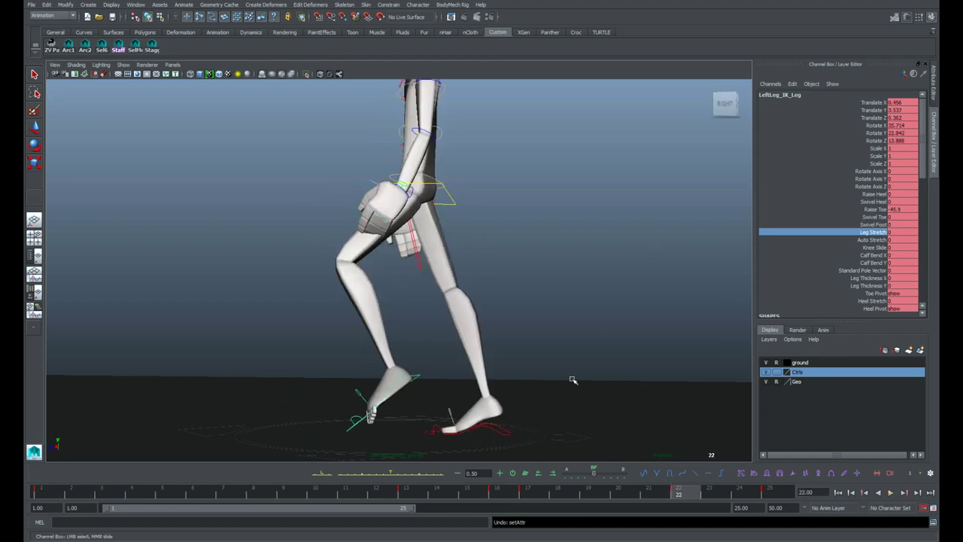
{"action": "key", "text": "alt+period"}
{"action": "key", "text": "alt+period"}
{"action": "key", "text": "alt+period"}
{"action": "key", "text": "alt+comma"}
{"action": "key", "text": "alt+comma"}
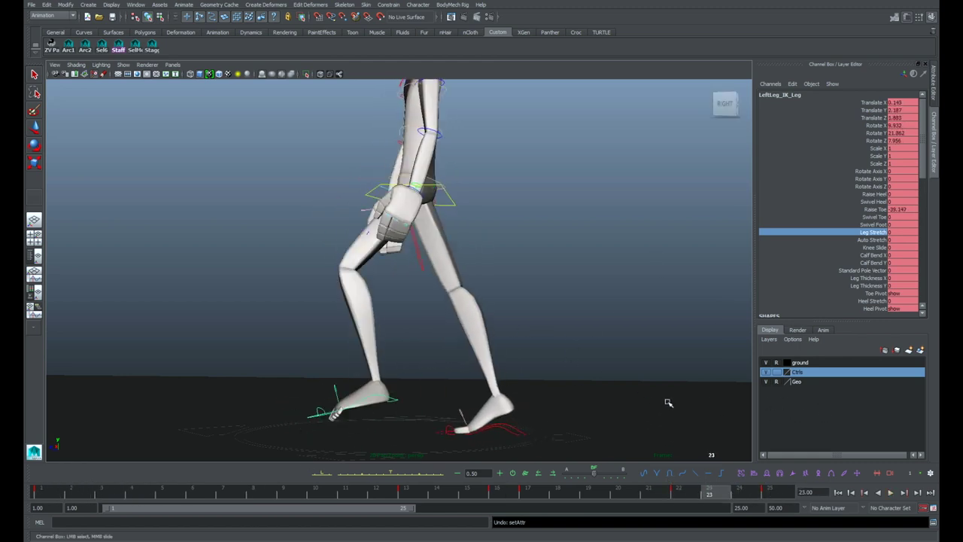
{"action": "key", "text": "alt+comma"}
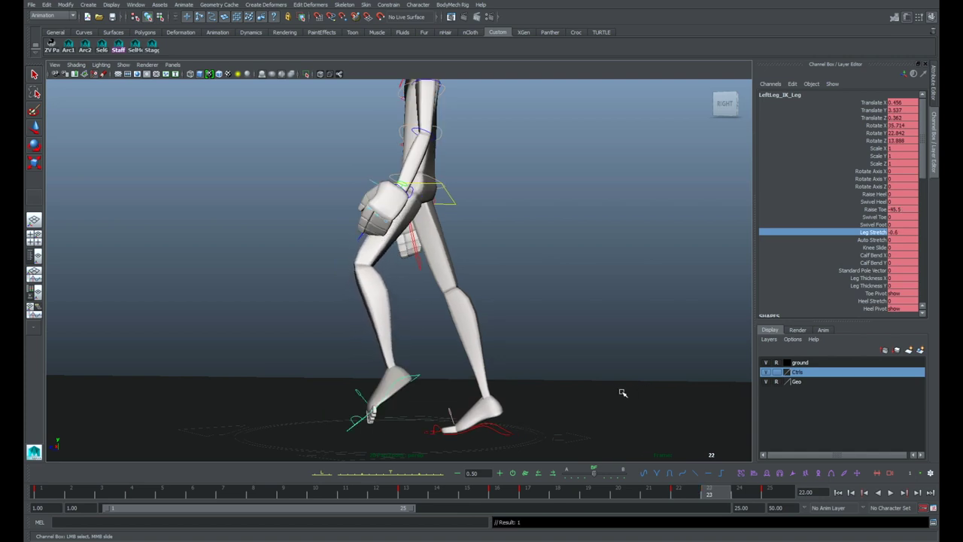
Step: Step back and forth between frames 22 and 25 to examine the left knee's motion into heel contact
{"action": "key", "text": "alt+period"}
{"action": "key", "text": "alt+period"}
{"action": "key", "text": "alt+period"}
{"action": "key", "text": "alt+comma"}
{"action": "key", "text": "alt+comma"}
{"action": "key", "text": "alt+comma"}
{"action": "key", "text": "alt+period"}
{"action": "key", "text": "alt+period"}
{"action": "key", "text": "alt+period"}
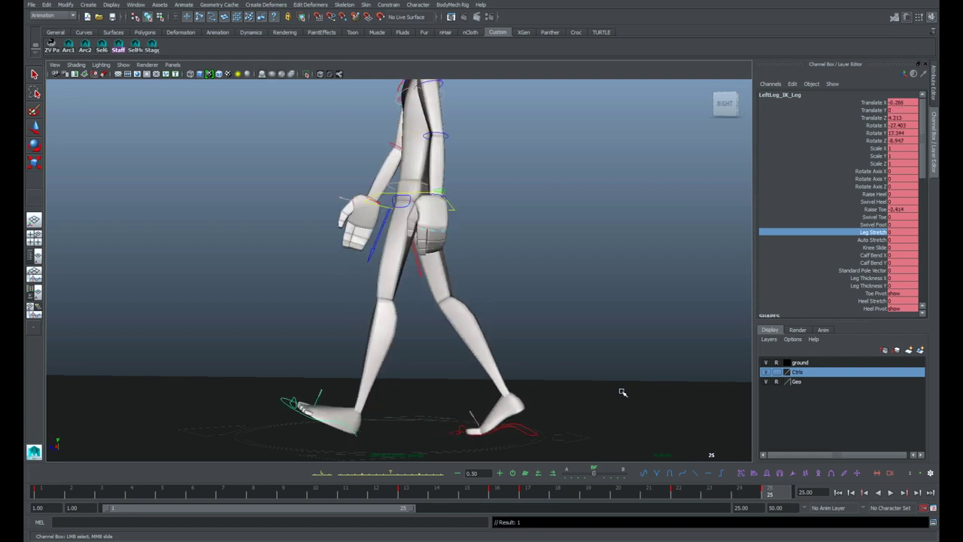
{"action": "key", "text": "alt+comma"}
{"action": "key", "text": "alt+comma"}
{"action": "key", "text": "alt+comma"}
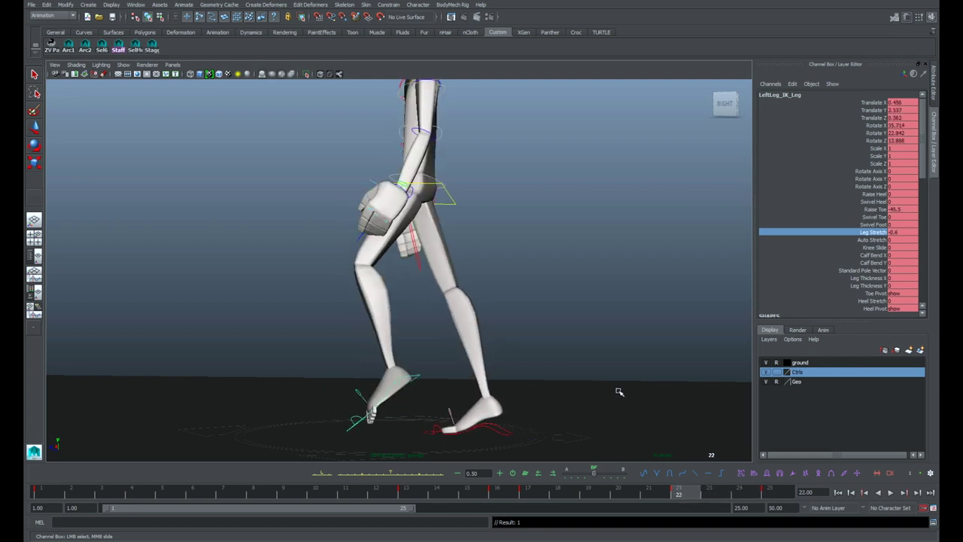
{"action": "key", "text": "alt+period"}
{"action": "key", "text": "alt+period"}
{"action": "key", "text": "alt+period"}
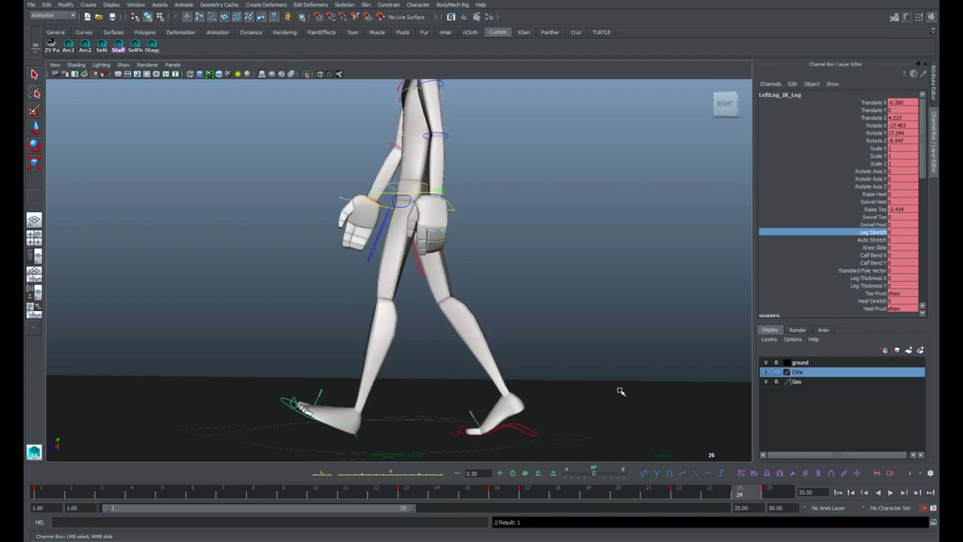
Step: Adjust the left foot's Leg Stretch at frame 19, checking the neighbouring swing frames
{"action": "key", "text": "alt+comma"}
{"action": "key", "text": "alt+comma"}
{"action": "key", "text": "alt+comma"}
{"action": "key", "text": "alt+comma"}
{"action": "key", "text": "alt+comma"}
{"action": "key", "text": "alt+comma"}
{"action": "key", "text": "alt+comma"}
{"action": "key", "text": "alt+period"}
{"action": "key", "text": "alt+period"}
{"action": "key", "text": "alt+comma"}
{"action": "key", "text": "alt+period"}
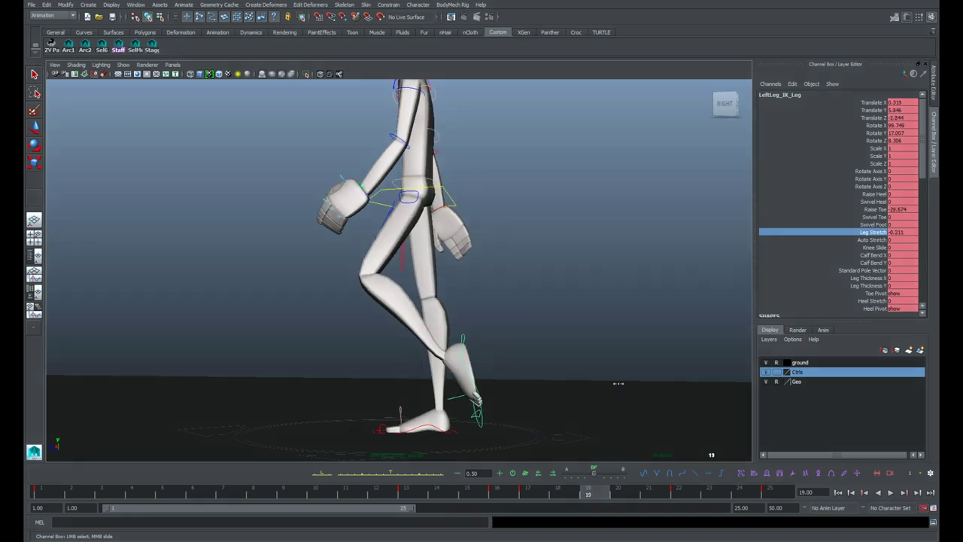
{"action": "left_click_drag", "start_coordinate": [641, 362], "coordinate": [391, 302]}
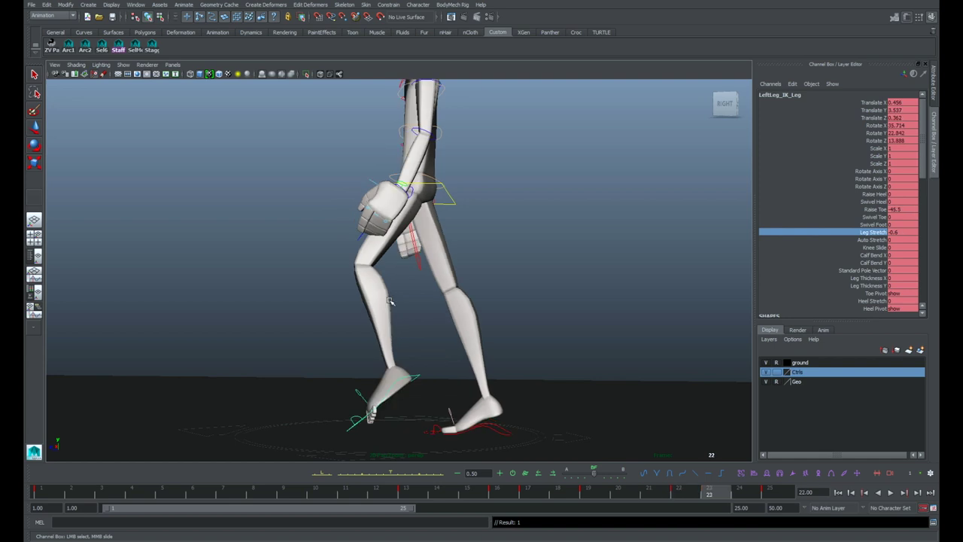
Step: Step through the swing frames up to 25 to examine the left knee's path as the leg extends
{"action": "left_click_drag", "start_coordinate": [390, 302], "coordinate": [388, 301]}
{"action": "key", "text": "alt+comma"}
{"action": "key", "text": "alt+comma"}
{"action": "key", "text": "alt+comma"}
{"action": "key", "text": "alt+comma"}
{"action": "key", "text": "alt+comma"}
{"action": "key", "text": "alt+comma"}
{"action": "key", "text": "alt+comma"}
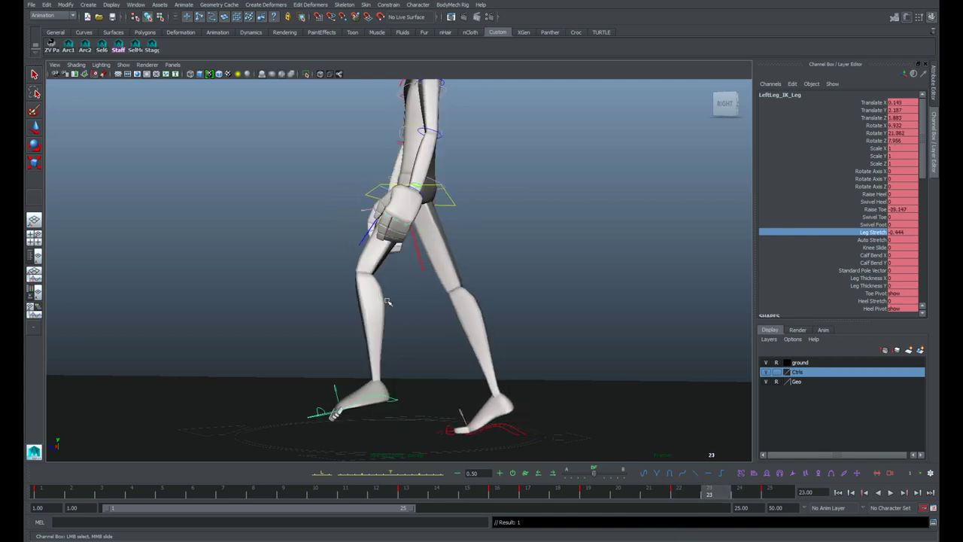
{"action": "key", "text": "alt+period"}
{"action": "key", "text": "alt+period"}
{"action": "key", "text": "alt+period"}
{"action": "key", "text": "alt+period"}
{"action": "key", "text": "alt+period"}
{"action": "key", "text": "alt+period"}
{"action": "key", "text": "alt+period"}
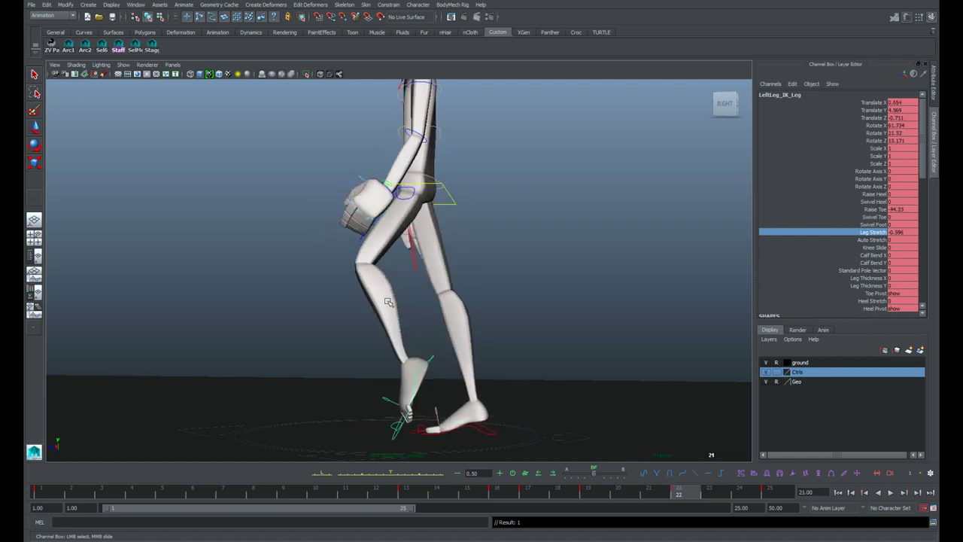
{"action": "key", "text": "alt+comma"}
{"action": "key", "text": "alt+comma"}
{"action": "key", "text": "alt+comma"}
{"action": "key", "text": "alt+comma"}
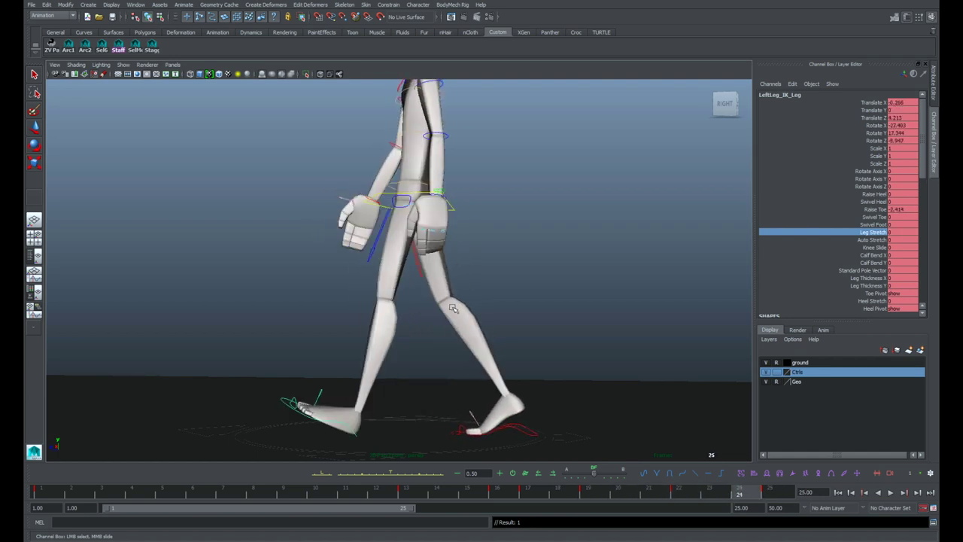
Step: Step back and forth around frame 22 to compare the left knee's position with its neighbouring frames
{"action": "key", "text": "alt+period"}
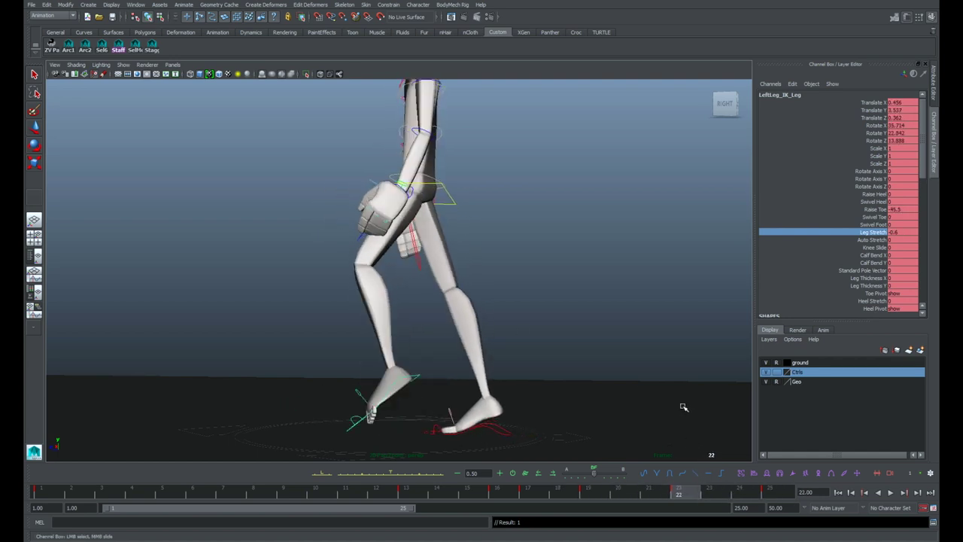
{"action": "key", "text": "alt+comma"}
{"action": "key", "text": "alt+comma"}
{"action": "key", "text": "alt+period"}
{"action": "key", "text": "alt+period"}
{"action": "key", "text": "alt+comma"}
{"action": "key", "text": "alt+period"}
{"action": "key", "text": "alt+comma"}
{"action": "key", "text": "alt+comma"}
{"action": "key", "text": "alt+period"}
{"action": "key", "text": "alt+period"}
{"action": "key", "text": "alt+period"}
Step: Set the left foot's Leg Stretch to 0.01 at frame 7 and check the knee through frame 10
{"action": "left_click_drag", "start_coordinate": [482, 411], "coordinate": [429, 414]}
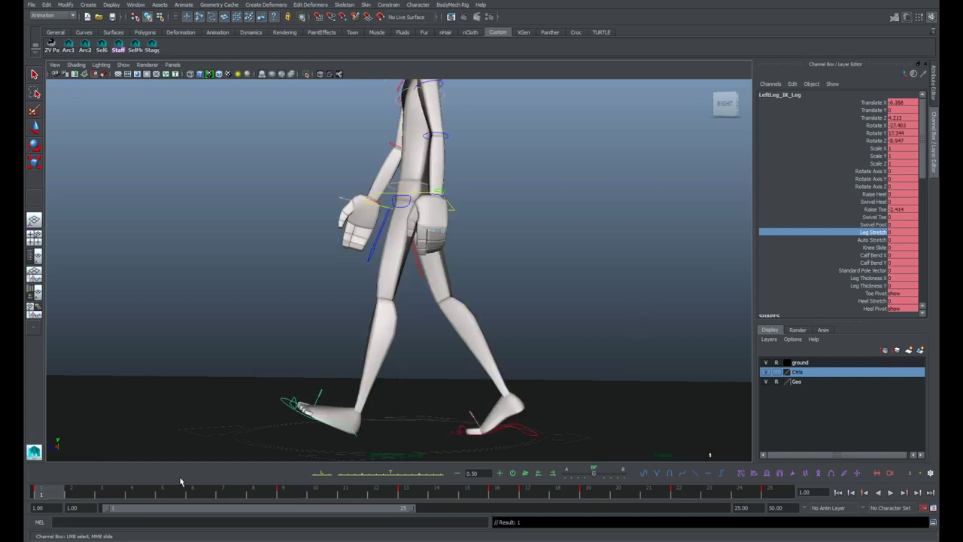
{"action": "middle_click_drag", "start_coordinate": [551, 388], "coordinate": [558, 387]}
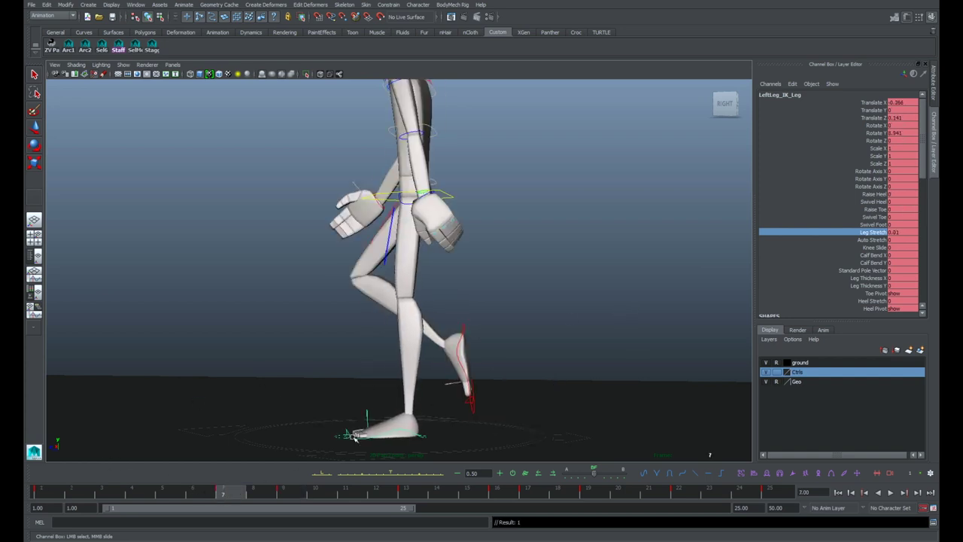
{"action": "key", "text": "alt+period"}
{"action": "key", "text": "alt+period"}
{"action": "key", "text": "alt+period"}
{"action": "key", "text": "alt+period"}
{"action": "key", "text": "alt+comma"}
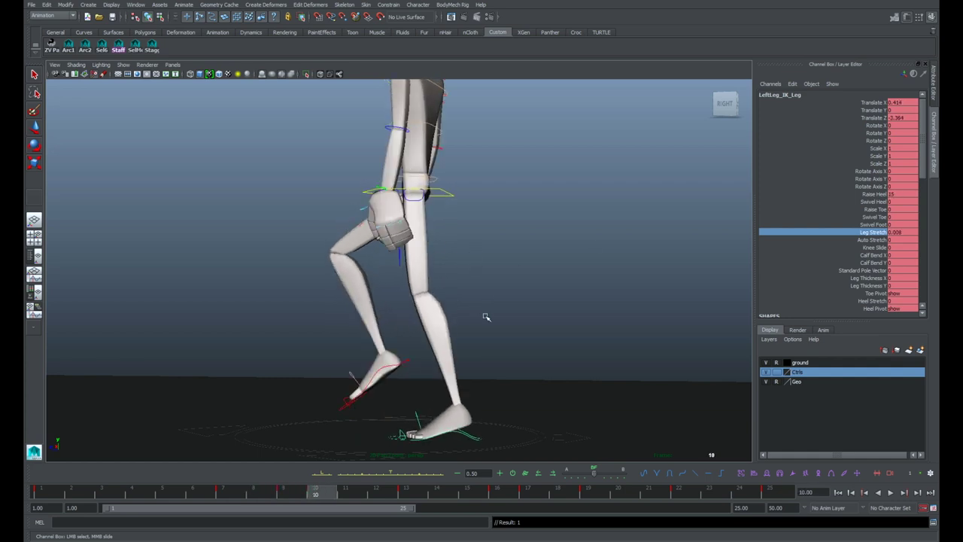
Step: Show the left foot's Leg Stretch curve in the Graph Editor and set it to about 0.07 at frame 8 and -0.04 at frame 10
{"action": "key", "text": "alt+comma"}
{"action": "key", "text": "alt+comma"}
{"action": "key", "text": "space"}
{"action": "right_click_drag", "start_coordinate": [424, 380], "coordinate": [450, 372], "text": "alt"}
{"action": "middle_click_drag", "start_coordinate": [450, 372], "coordinate": [492, 411], "text": "alt"}
{"action": "key", "text": "alt+comma"}
{"action": "key", "text": "alt+period"}
{"action": "right_click_drag", "start_coordinate": [482, 282], "coordinate": [462, 295], "text": "alt"}
{"action": "middle_click_drag", "start_coordinate": [462, 295], "coordinate": [490, 288], "text": "alt"}
Step: Set the left foot's Leg Stretch to about 0.07 at frame 13 and about -0.34 at frame 17
{"action": "key", "text": "alt+comma"}
{"action": "key", "text": "alt+period"}
{"action": "key", "text": "alt+period"}
{"action": "key", "text": "alt+period"}
{"action": "key", "text": "alt+period"}
{"action": "key", "text": "alt+comma"}
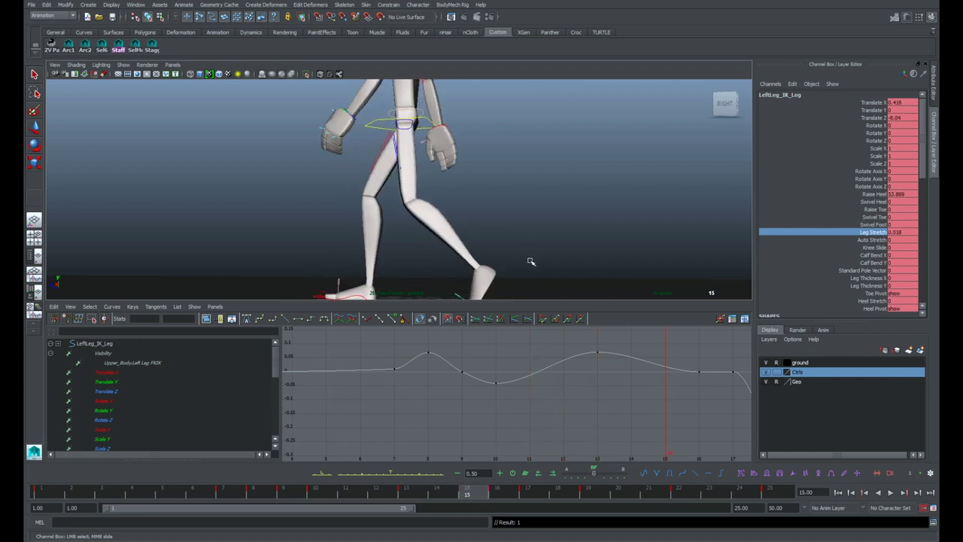
{"action": "key", "text": "alt+comma"}
{"action": "key", "text": "alt+comma"}
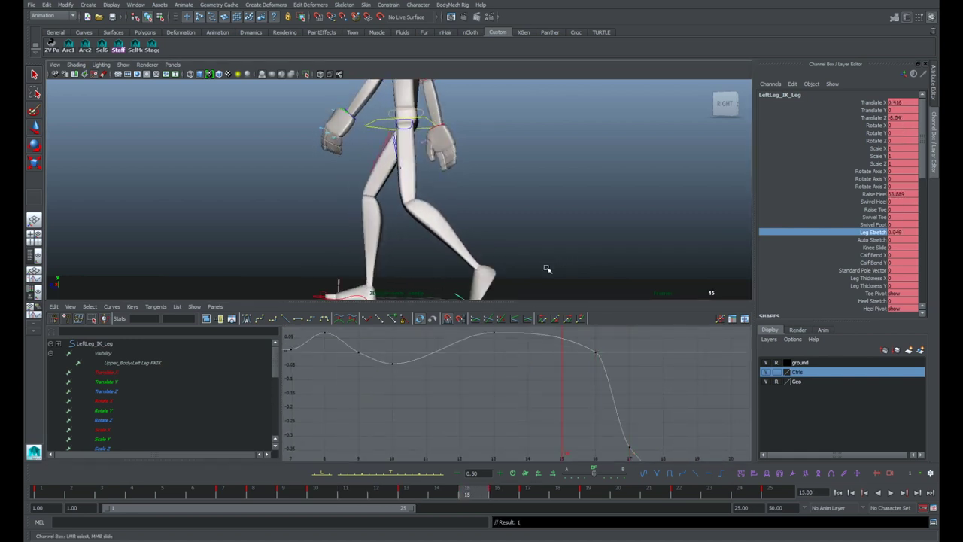
Step: Lower the left foot's Leg Stretch at frame 16 to about -0.04 and check the knee on the preceding frames
{"action": "key", "text": "alt+period"}
{"action": "middle_click_drag", "start_coordinate": [548, 268], "coordinate": [563, 264]}
{"action": "key", "text": "alt+comma"}
{"action": "key", "text": "alt+comma"}
{"action": "key", "text": "alt+comma"}
{"action": "key", "text": "alt+period"}
{"action": "key", "text": "alt+period"}
{"action": "key", "text": "alt+period"}
{"action": "key", "text": "alt+comma"}
{"action": "key", "text": "alt+comma"}
{"action": "key", "text": "alt+comma"}
{"action": "key", "text": "alt+period"}
{"action": "key", "text": "alt+period"}
{"action": "key", "text": "alt+period"}
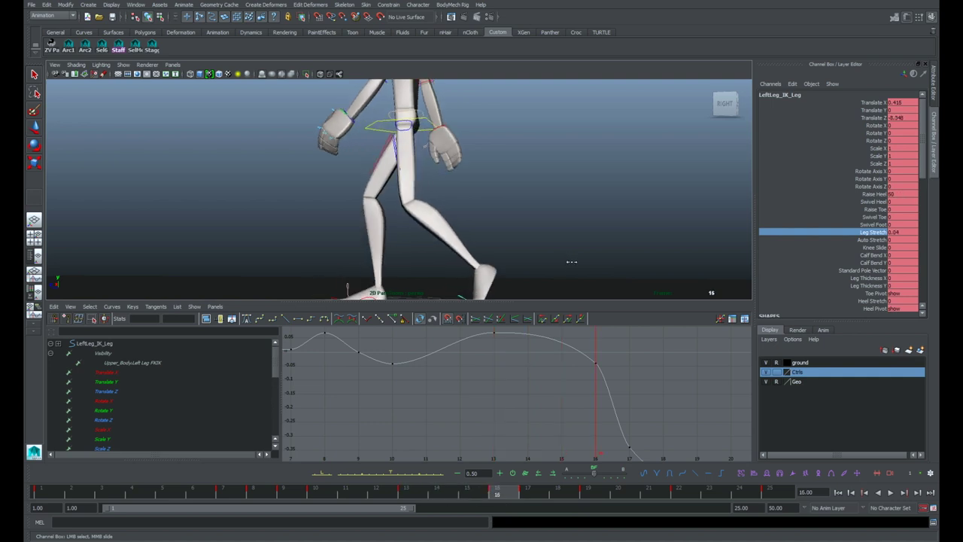
Step: Raise the left foot's Leg Stretch at frame 16 and compare the knee on the neighbouring frames
{"action": "key", "text": "alt+comma"}
{"action": "key", "text": "alt+period"}
{"action": "key", "text": "alt+comma"}
{"action": "key", "text": "alt+period"}
{"action": "middle_click_drag", "start_coordinate": [579, 260], "coordinate": [578, 260]}
{"action": "key", "text": "alt+comma"}
{"action": "key", "text": "alt+comma"}
{"action": "key", "text": "alt+period"}
{"action": "key", "text": "alt+period"}
{"action": "key", "text": "alt+period"}
Step: Set the left foot's Leg Stretch to about -0.17 at frame 17 and about 0.18 at frame 16
{"action": "scroll", "coordinate": [585, 384], "scroll_direction": "down", "scroll_amount": 3}
{"action": "key", "text": "alt+comma"}
{"action": "key", "text": "alt+period"}
{"action": "key", "text": "alt+period"}
{"action": "key", "text": "alt+period"}
{"action": "middle_click_drag", "start_coordinate": [590, 364], "coordinate": [544, 344], "text": "alt"}
{"action": "scroll", "coordinate": [556, 351], "scroll_direction": "down", "scroll_amount": 3}
{"action": "key", "text": "alt+period"}
{"action": "key", "text": "alt+comma"}
{"action": "key", "text": "alt+comma"}
{"action": "key", "text": "alt+comma"}
{"action": "middle_click_drag", "start_coordinate": [595, 289], "coordinate": [602, 289]}
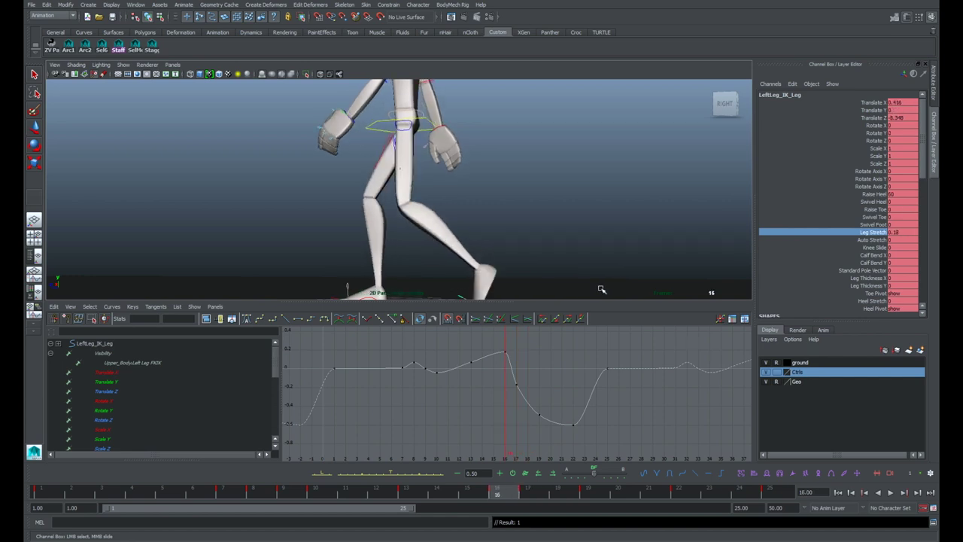
Step: Key the left foot's Leg Stretch at frames 15 and 18
{"action": "key", "text": "alt+comma"}
{"action": "key", "text": "alt+comma"}
{"action": "key", "text": "alt+comma"}
{"action": "right_click", "coordinate": [852, 231]}
{"action": "left_click", "coordinate": [882, 246]}
{"action": "key", "text": "alt+period"}
Step: Move the frame 16 key on the Leg Stretch curve to about 0.24 and compare the knee with frame 15
{"action": "left_click", "coordinate": [857, 232]}
{"action": "left_click_drag", "start_coordinate": [577, 358], "coordinate": [560, 342]}
{"action": "key", "text": "w"}
{"action": "middle_click_drag", "start_coordinate": [587, 348], "coordinate": [589, 365]}
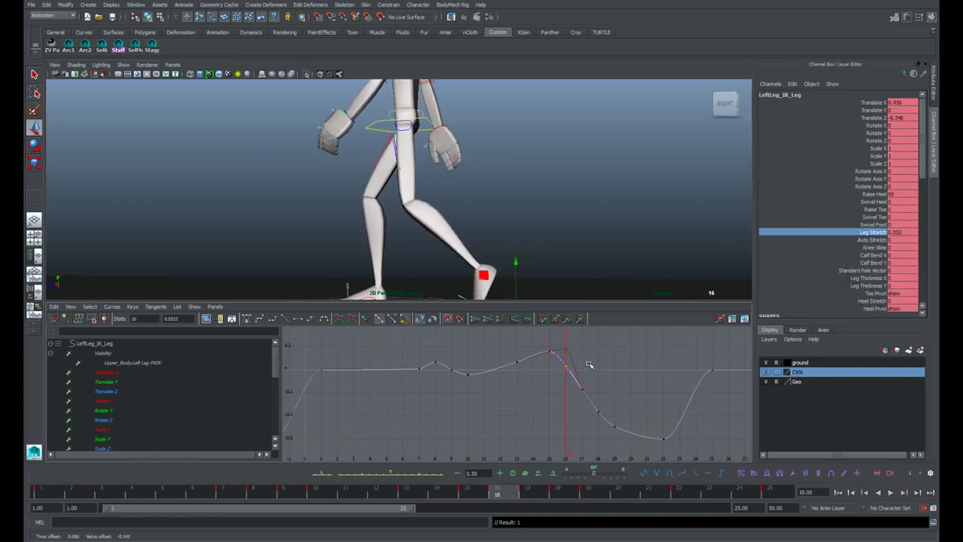
{"action": "middle_click_drag", "start_coordinate": [618, 318], "coordinate": [617, 313], "text": "shift"}
{"action": "key", "text": "alt+comma"}
{"action": "key", "text": "alt+period"}
Step: Set the Leg Stretch keys to about -0.62 at frame 18 and about 0 at frame 17, checking the knee between frames
{"action": "middle_click_drag", "start_coordinate": [606, 344], "coordinate": [605, 361], "text": "shift"}
{"action": "key", "text": "alt+comma"}
{"action": "key", "text": "alt+period"}
{"action": "key", "text": "alt+period"}
{"action": "key", "text": "alt+comma"}
{"action": "key", "text": "alt+period"}
{"action": "key", "text": "alt+period"}
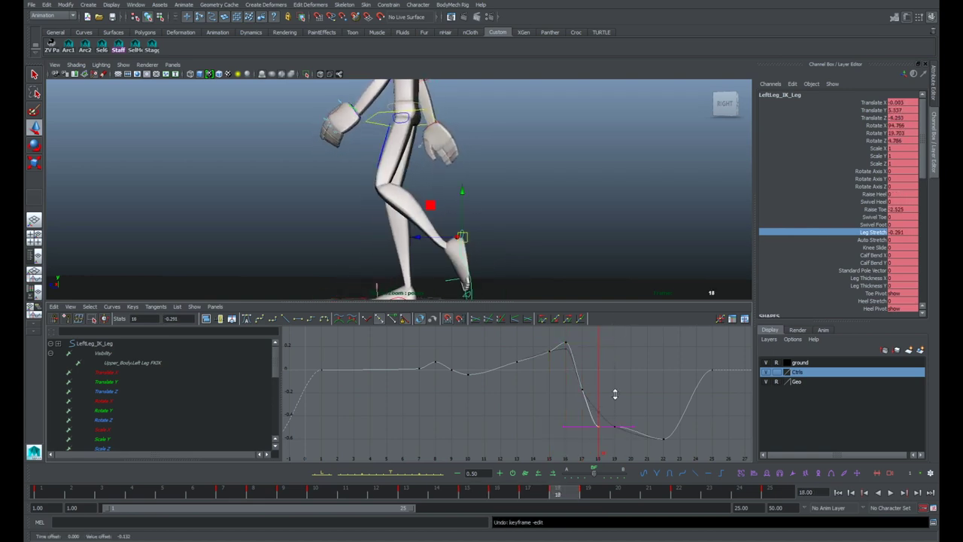
{"action": "key", "text": "alt+period"}
{"action": "key", "text": "alt+comma"}
{"action": "key", "text": "alt+comma"}
{"action": "key", "text": "alt+period"}
{"action": "key", "text": "alt+period"}
{"action": "key", "text": "alt+comma"}
{"action": "key", "text": "alt+comma"}
{"action": "key", "text": "alt+period"}
{"action": "key", "text": "alt+comma"}
{"action": "key", "text": "alt+period"}
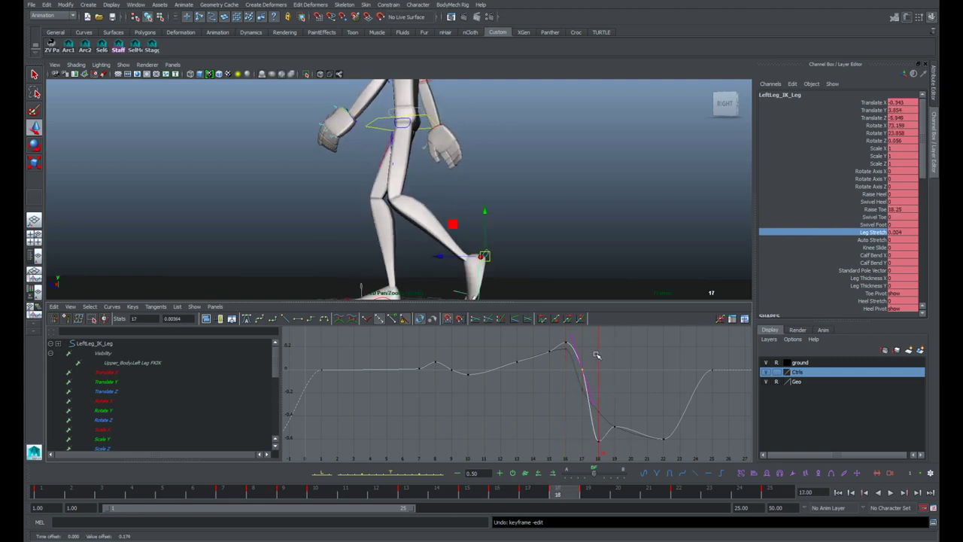
Step: Step through the walk to frame 25 and play it back to examine the left knee around frames 16 to 18
{"action": "key", "text": "alt+period"}
{"action": "key", "text": "alt+period"}
{"action": "key", "text": "alt+period"}
{"action": "key", "text": "alt+period"}
{"action": "key", "text": "alt+period"}
{"action": "key", "text": "alt+period"}
{"action": "key", "text": "alt+period"}
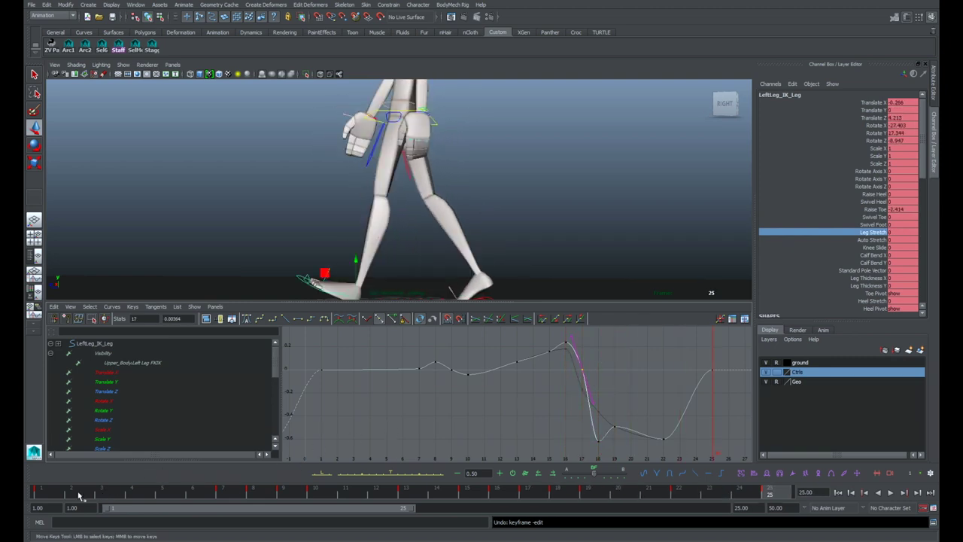
{"action": "key", "text": "alt+v"}
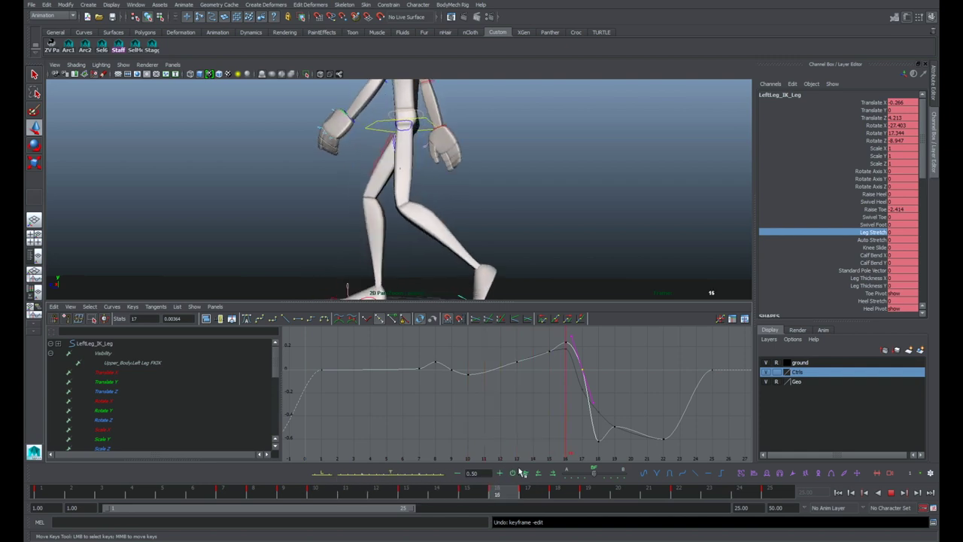
{"action": "key", "text": "alt+v"}
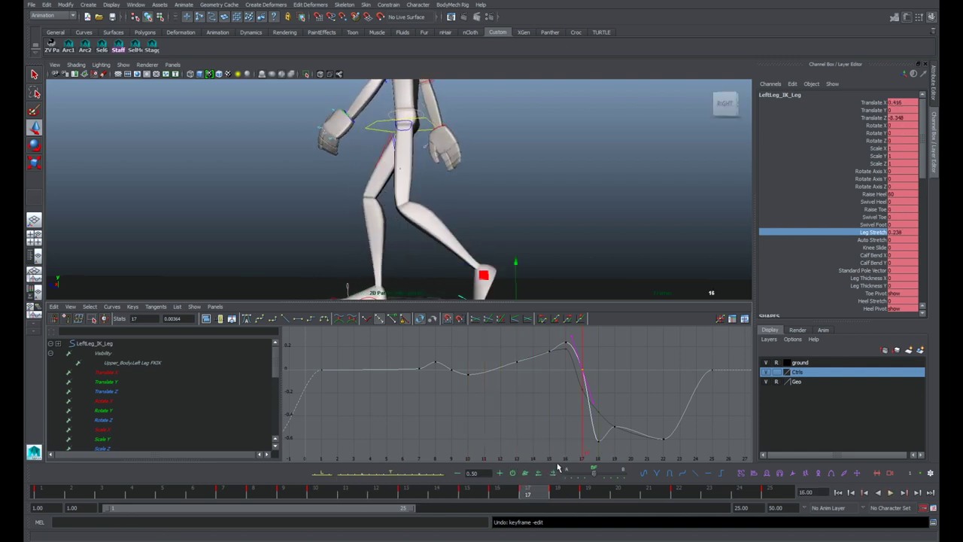
{"action": "key", "text": "alt+period"}
{"action": "key", "text": "alt+period"}
{"action": "key", "text": "alt+comma"}
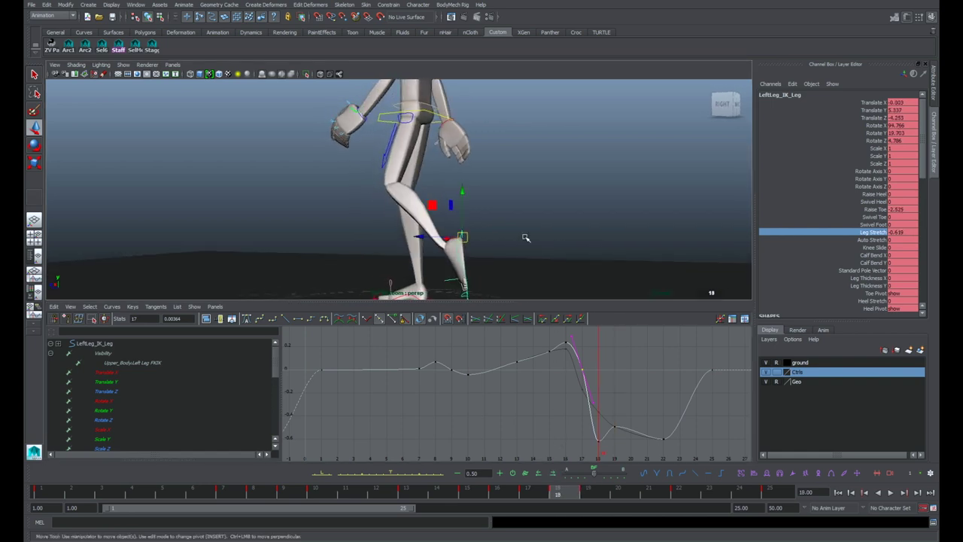
Step: Switch the viewport to the orthographic side view, maximize it and frame the legs
{"action": "left_click", "coordinate": [173, 65]}
{"action": "mouse_move", "coordinate": [198, 93]}
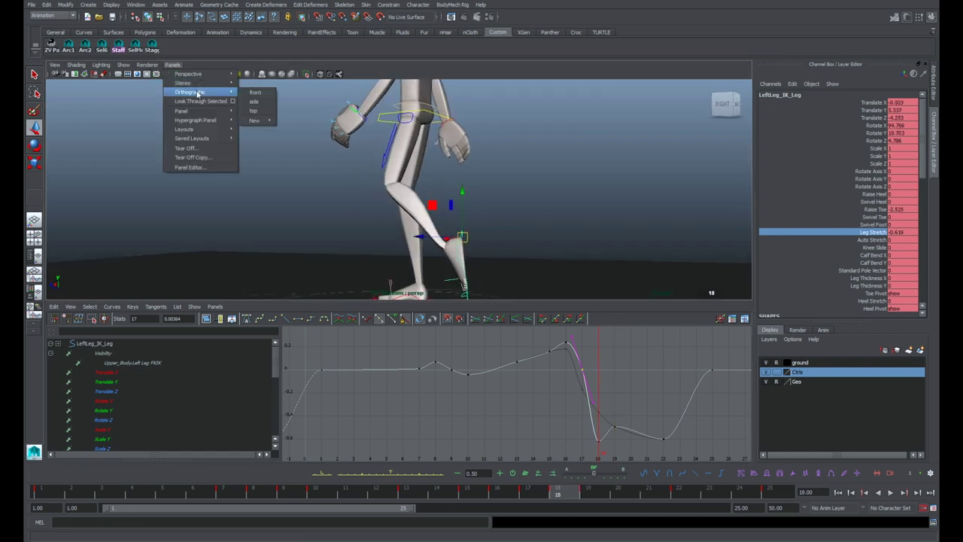
{"action": "left_click", "coordinate": [260, 102]}
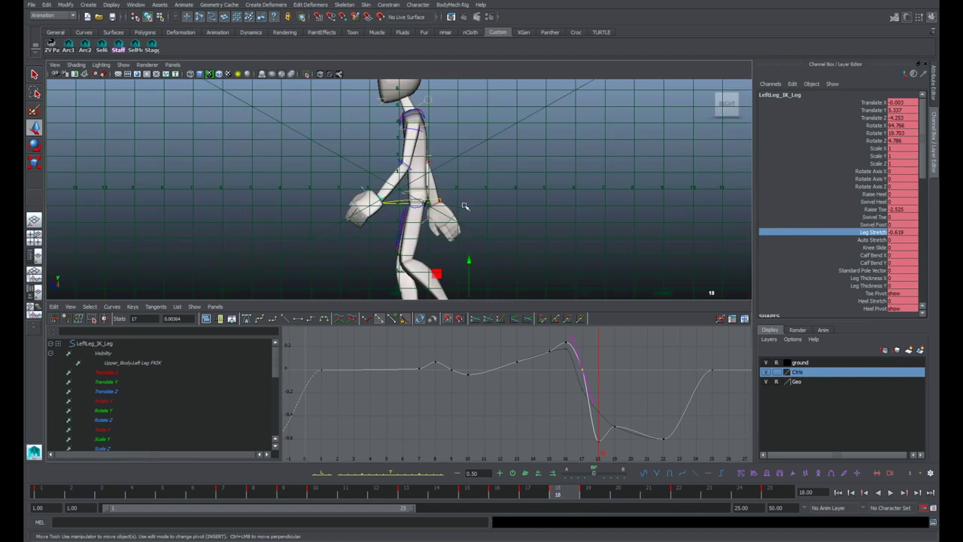
{"action": "key", "text": "space"}
{"action": "right_click_drag", "start_coordinate": [476, 232], "coordinate": [516, 234], "text": "alt"}
{"action": "middle_click_drag", "start_coordinate": [516, 234], "coordinate": [528, 195], "text": "alt"}
{"action": "right_click_drag", "start_coordinate": [603, 202], "coordinate": [740, 194], "text": "alt"}
{"action": "middle_click_drag", "start_coordinate": [603, 192], "coordinate": [583, 140], "text": "alt"}
Step: Raise the left foot's Leg Stretch at frame 16 to about 0.37 and compare the knee with frame 15
{"action": "key", "text": "comma"}
{"action": "key", "text": "comma"}
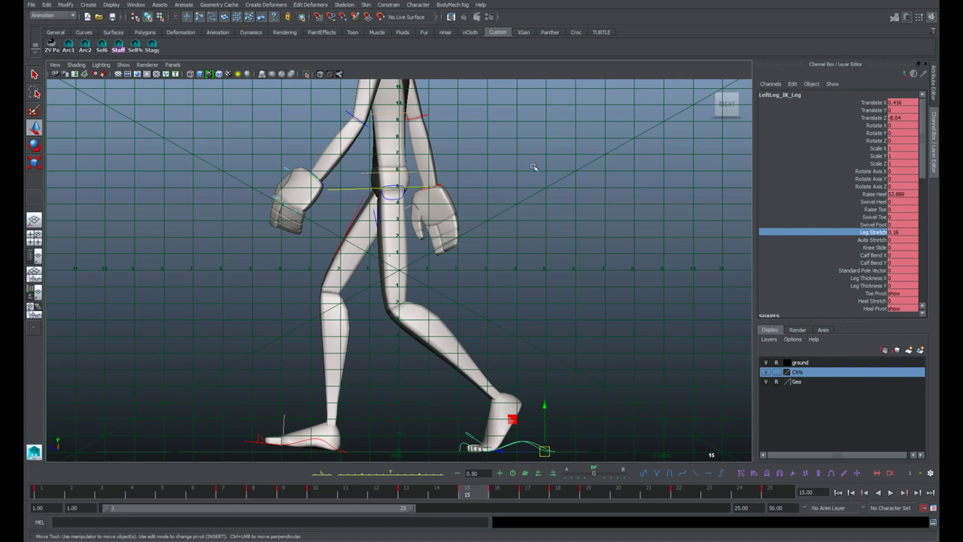
{"action": "key", "text": "alt+period"}
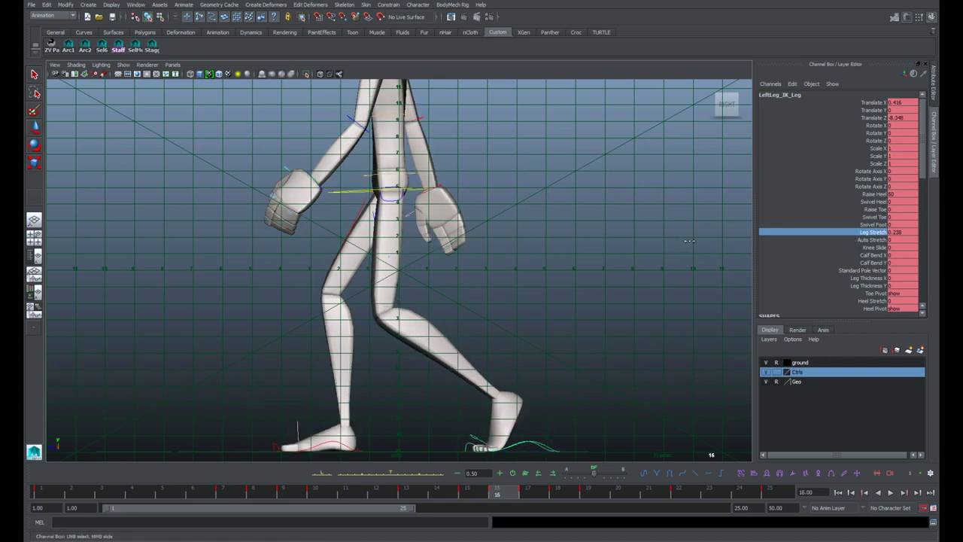
{"action": "key", "text": "alt+comma"}
{"action": "key", "text": "alt+period"}
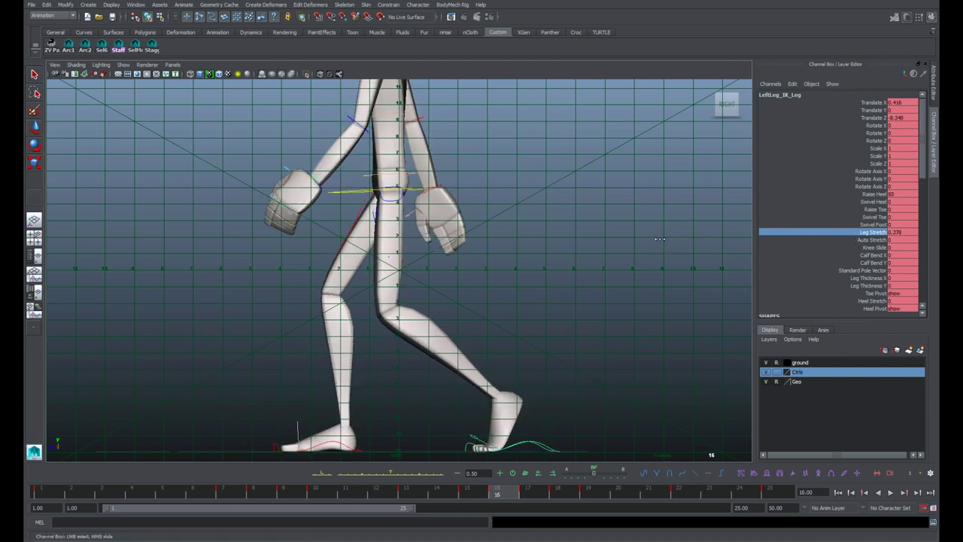
Step: Key the left foot's Knee Slide at frame 16, and key it together with Leg Stretch at frame 15
{"action": "left_click", "coordinate": [875, 248]}
{"action": "right_click_drag", "start_coordinate": [873, 253], "coordinate": [868, 265]}
{"action": "key", "text": "comma"}
{"action": "key", "text": "period"}
{"action": "left_click", "coordinate": [463, 490]}
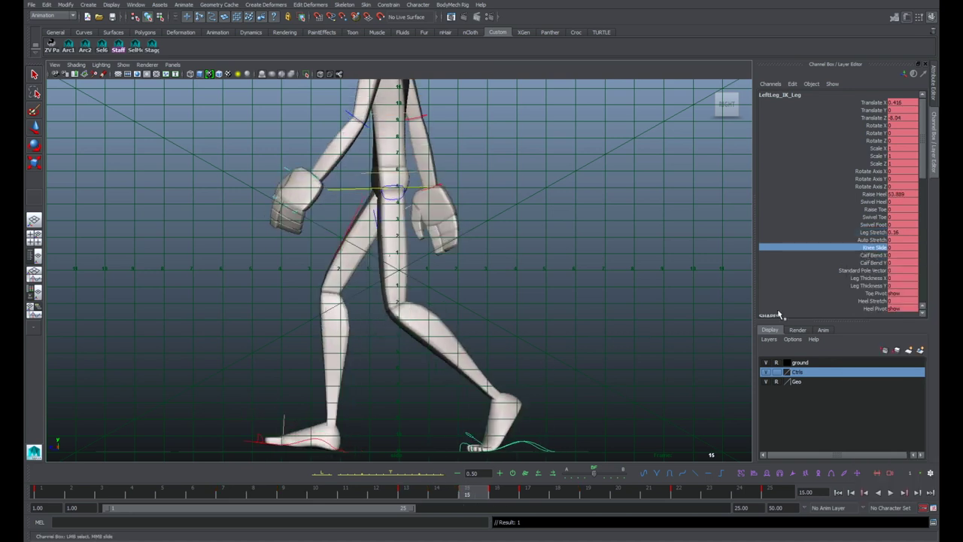
{"action": "left_click", "coordinate": [870, 233], "text": "ctrl"}
{"action": "right_click", "coordinate": [862, 248]}
{"action": "left_click", "coordinate": [869, 261]}
Step: Key the left foot's Leg Stretch and Knee Slide at frames 17, 18 and 19
{"action": "key", "text": "alt+period"}
{"action": "key", "text": "alt+period"}
{"action": "right_click", "coordinate": [863, 247]}
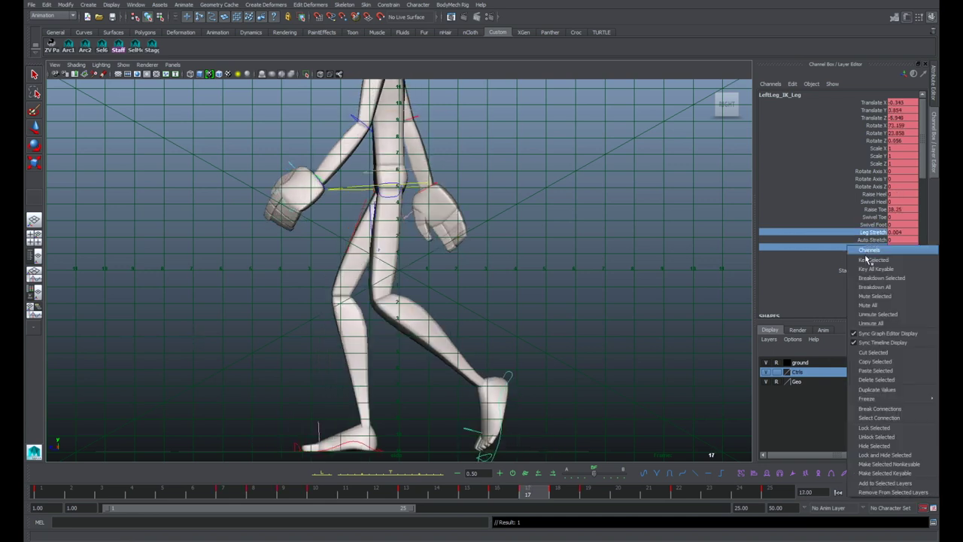
{"action": "left_click", "coordinate": [867, 260]}
{"action": "key", "text": "alt+period"}
{"action": "right_click", "coordinate": [864, 259]}
{"action": "left_click", "coordinate": [858, 268]}
{"action": "key", "text": "alt+period"}
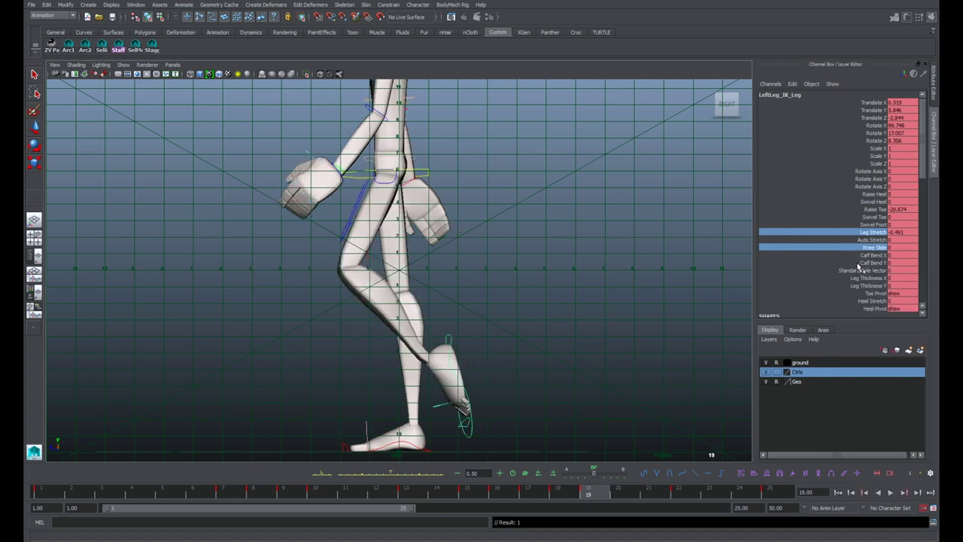
{"action": "right_click", "coordinate": [869, 258]}
{"action": "left_click", "coordinate": [867, 263]}
Step: Key the left foot's Leg Stretch and Knee Slide at frames 22, 25 and 1
{"action": "key", "text": "alt+period"}
{"action": "key", "text": "alt+period"}
{"action": "key", "text": "alt+period"}
{"action": "right_click", "coordinate": [874, 258]}
{"action": "left_click", "coordinate": [869, 263]}
{"action": "key", "text": "alt+period"}
{"action": "key", "text": "alt+period"}
{"action": "key", "text": "alt+period"}
{"action": "right_click", "coordinate": [873, 252]}
{"action": "left_click", "coordinate": [867, 261]}
{"action": "key", "text": "alt+period"}
{"action": "right_click", "coordinate": [874, 251]}
{"action": "left_click", "coordinate": [867, 262]}
Step: Key the left foot's Leg Stretch and Knee Slide at frames 7, 8, 9 and 10
{"action": "key", "text": "alt+period"}
{"action": "key", "text": "alt+period"}
{"action": "key", "text": "alt+period"}
{"action": "key", "text": "alt+period"}
{"action": "key", "text": "alt+period"}
{"action": "key", "text": "alt+period"}
{"action": "right_click", "coordinate": [870, 252]}
{"action": "left_click", "coordinate": [869, 263]}
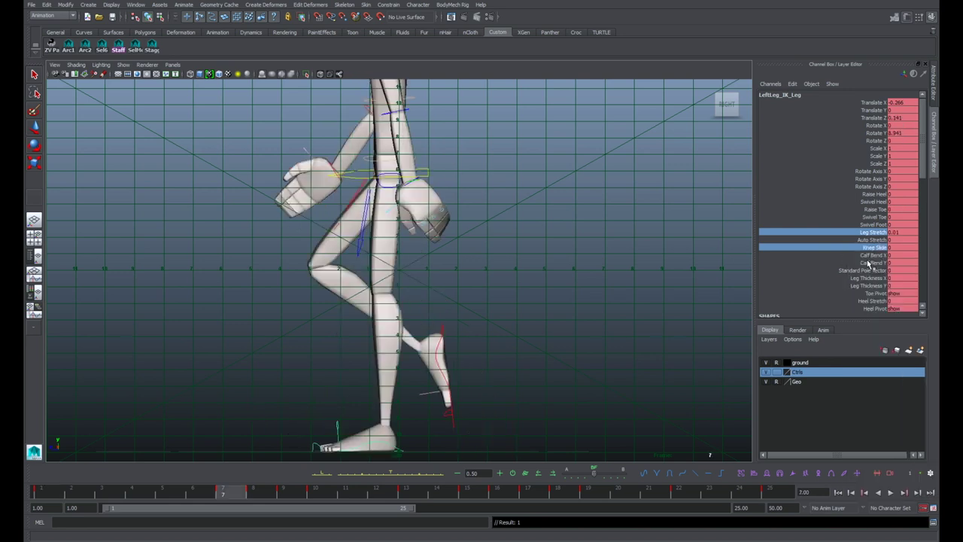
{"action": "key", "text": "alt+period"}
{"action": "right_click", "coordinate": [875, 254]}
{"action": "left_click", "coordinate": [873, 266]}
{"action": "key", "text": "alt+period"}
{"action": "right_click", "coordinate": [871, 253]}
{"action": "left_click", "coordinate": [870, 265]}
{"action": "key", "text": "alt+period"}
{"action": "right_click", "coordinate": [868, 253]}
{"action": "left_click", "coordinate": [871, 266]}
Step: Review the left knee from frame 1 and around frames 15 and 16 in the enlarged side view
{"action": "key", "text": "space"}
{"action": "left_click", "coordinate": [425, 349]}
{"action": "key", "text": "space"}
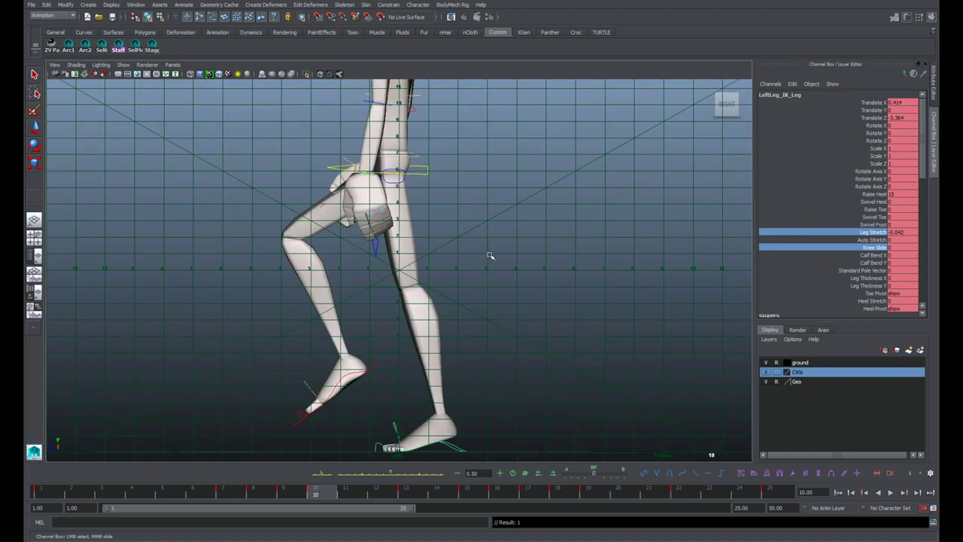
{"action": "key", "text": "comma"}
{"action": "key", "text": "comma"}
{"action": "key", "text": "comma"}
{"action": "key", "text": "comma"}
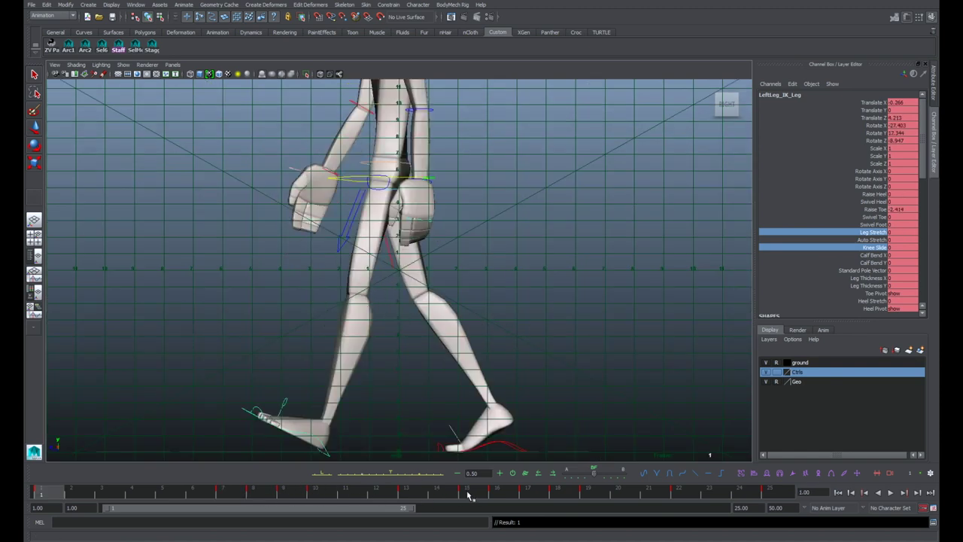
{"action": "left_click_drag", "start_coordinate": [468, 496], "coordinate": [498, 490]}
{"action": "key", "text": "alt+v"}
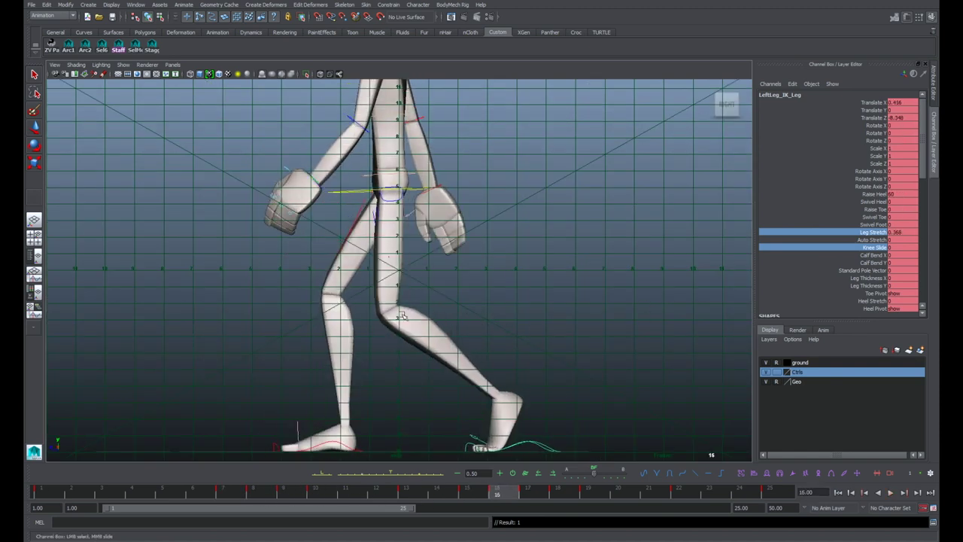
Step: Set the left foot's Knee Slide to 0.87 at frame 16 and compare the knee with frames 15 and 17
{"action": "left_click", "coordinate": [871, 249]}
{"action": "middle_click_drag", "start_coordinate": [536, 233], "coordinate": [569, 314]}
{"action": "key", "text": "alt+comma"}
{"action": "key", "text": "alt+period"}
{"action": "key", "text": "alt+period"}
{"action": "key", "text": "alt+comma"}
{"action": "key", "text": "alt+comma"}
{"action": "key", "text": "alt+period"}
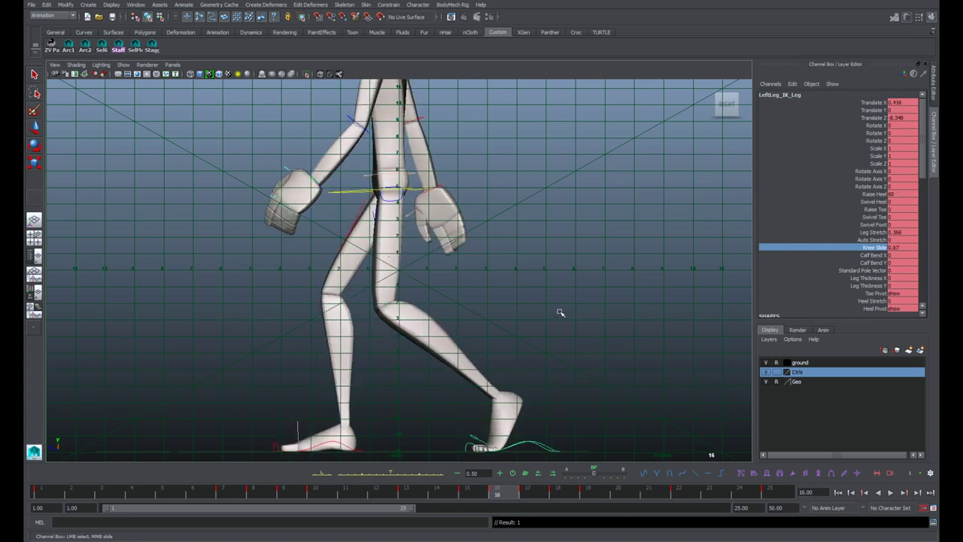
Step: Lower the left foot's Leg Stretch at frame 16 to about 0.19, comparing the knee with frames 15 and 17
{"action": "left_click", "coordinate": [873, 232]}
{"action": "middle_click_drag", "start_coordinate": [614, 266], "coordinate": [607, 267]}
{"action": "key", "text": "alt+comma"}
{"action": "key", "text": "alt+period"}
{"action": "key", "text": "alt+period"}
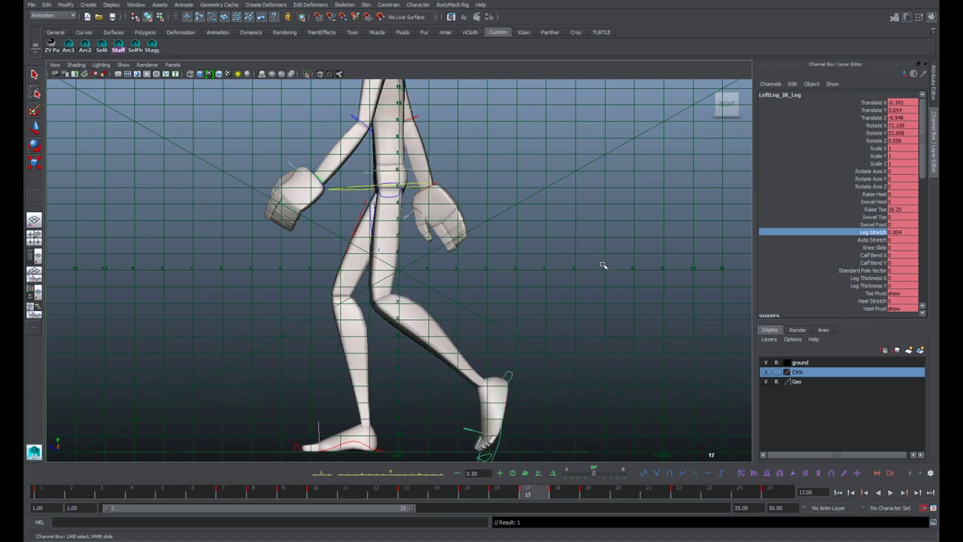
{"action": "key", "text": "alt+comma"}
{"action": "key", "text": "alt+comma"}
{"action": "key", "text": "alt+period"}
{"action": "key", "text": "alt+comma"}
{"action": "key", "text": "alt+period"}
{"action": "key", "text": "alt+period"}
{"action": "key", "text": "alt+comma"}
{"action": "key", "text": "alt+comma"}
{"action": "middle_click_drag", "start_coordinate": [642, 257], "coordinate": [629, 260]}
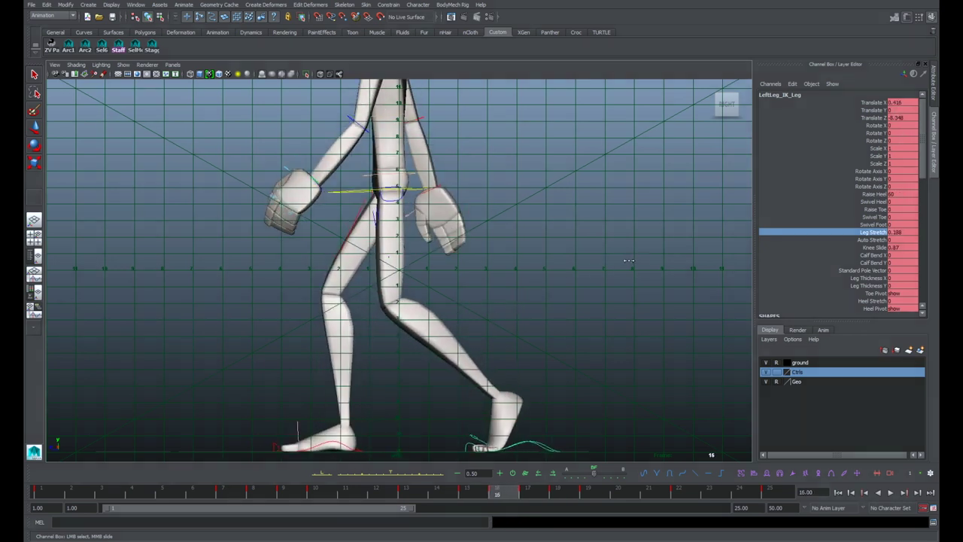
Step: Set the left foot's Knee Slide to 0.72 at frame 16 and check the knee on the following frames
{"action": "left_click", "coordinate": [866, 248]}
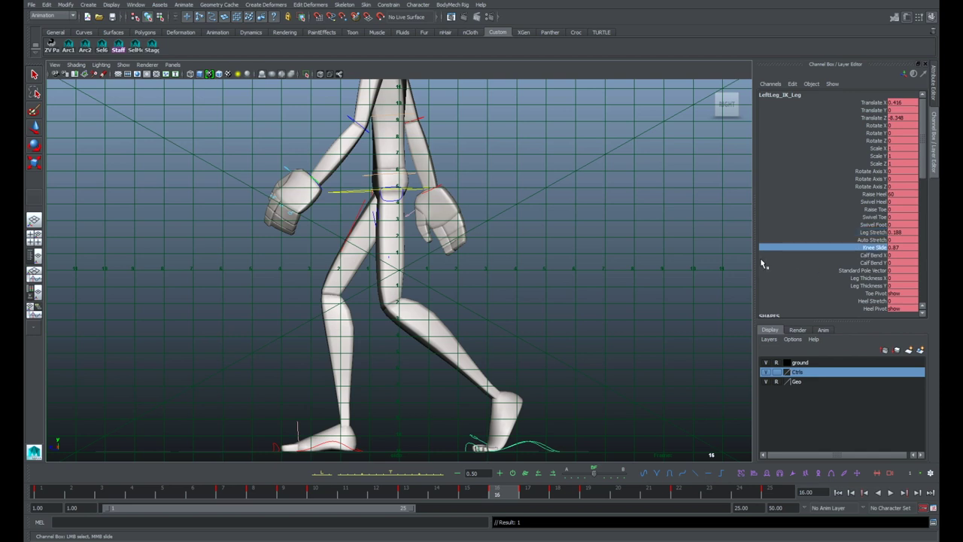
{"action": "key", "text": "alt+period"}
{"action": "key", "text": "alt+period"}
{"action": "key", "text": "alt+period"}
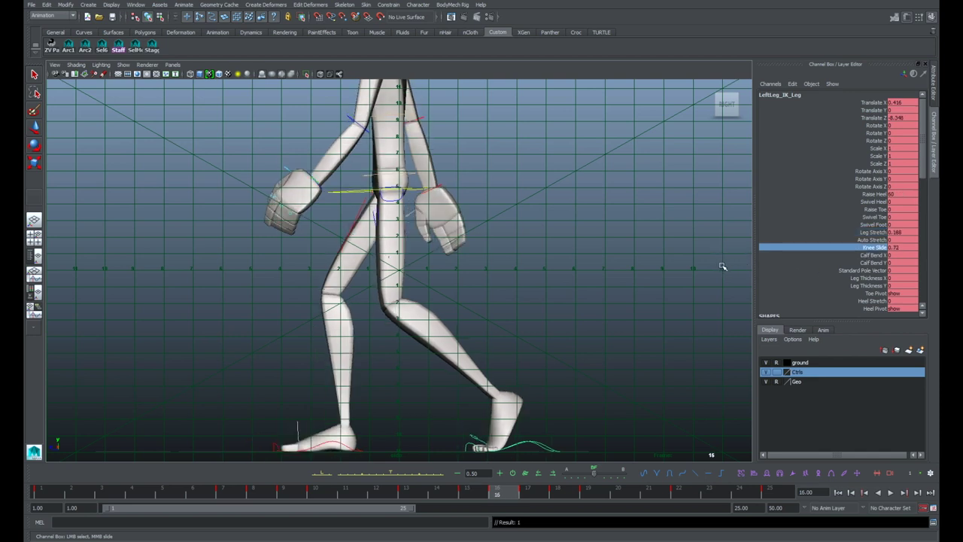
Step: Review the left knee frame by frame from around frame 16 through frame 24 in the side view
{"action": "key", "text": "alt+comma"}
{"action": "key", "text": "alt+period"}
{"action": "key", "text": "alt+period"}
{"action": "key", "text": "alt+period"}
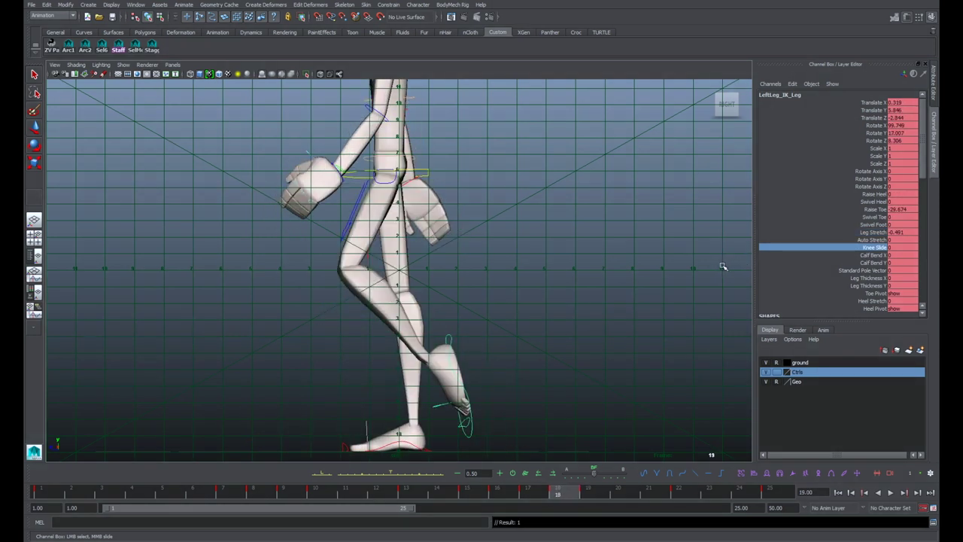
{"action": "key", "text": "alt+period"}
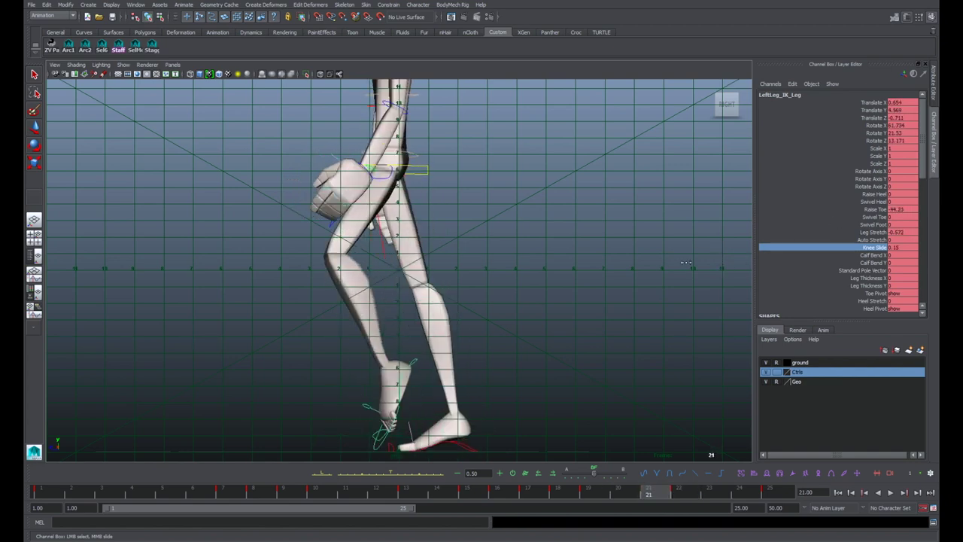
{"action": "left_click", "coordinate": [619, 492]}
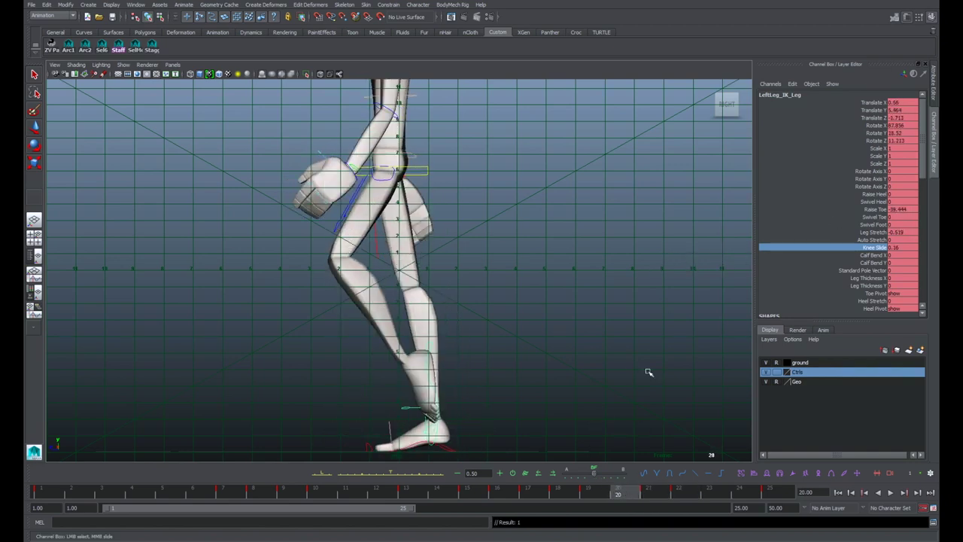
{"action": "key", "text": "alt+period"}
{"action": "key", "text": "alt+period"}
{"action": "key", "text": "alt+period"}
{"action": "key", "text": "alt+period"}
{"action": "key", "text": "alt+period"}
{"action": "key", "text": "alt+period"}
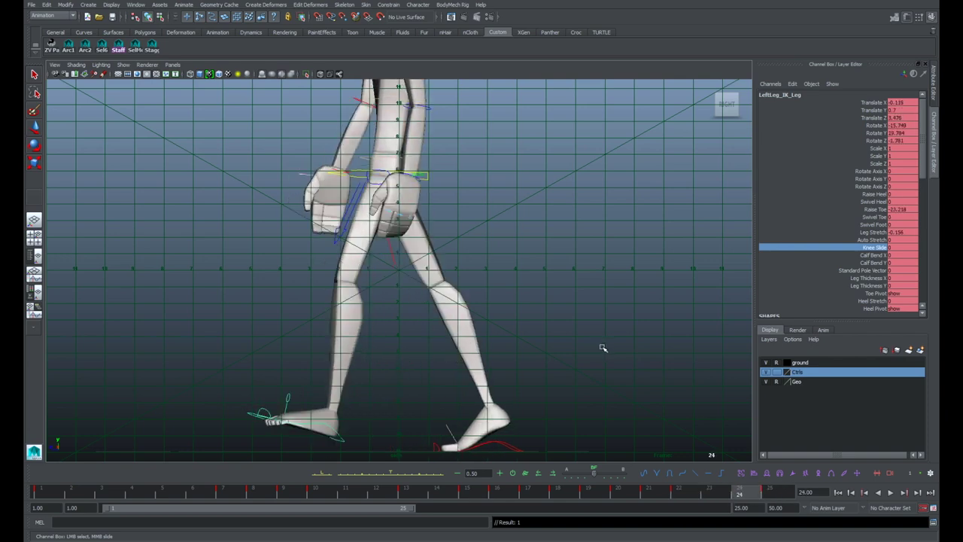
Step: Move through the cycle to frame 18 and compare the left knee there with the neighbouring frames
{"action": "key", "text": "period"}
{"action": "key", "text": "period"}
{"action": "key", "text": "period"}
{"action": "key", "text": "period"}
{"action": "key", "text": "period"}
{"action": "key", "text": "period"}
{"action": "key", "text": "comma"}
{"action": "key", "text": "period"}
{"action": "key", "text": "period"}
{"action": "key", "text": "alt+comma"}
{"action": "key", "text": "alt+comma"}
{"action": "key", "text": "alt+period"}
{"action": "key", "text": "alt+period"}
{"action": "key", "text": "alt+comma"}
Step: Set the left foot's Knee Slide to 0.66 at frame 18 and compare the knee with frames 17 and 19
{"action": "left_click", "coordinate": [867, 238]}
{"action": "left_click", "coordinate": [872, 232]}
{"action": "middle_click_drag", "start_coordinate": [576, 291], "coordinate": [593, 291]}
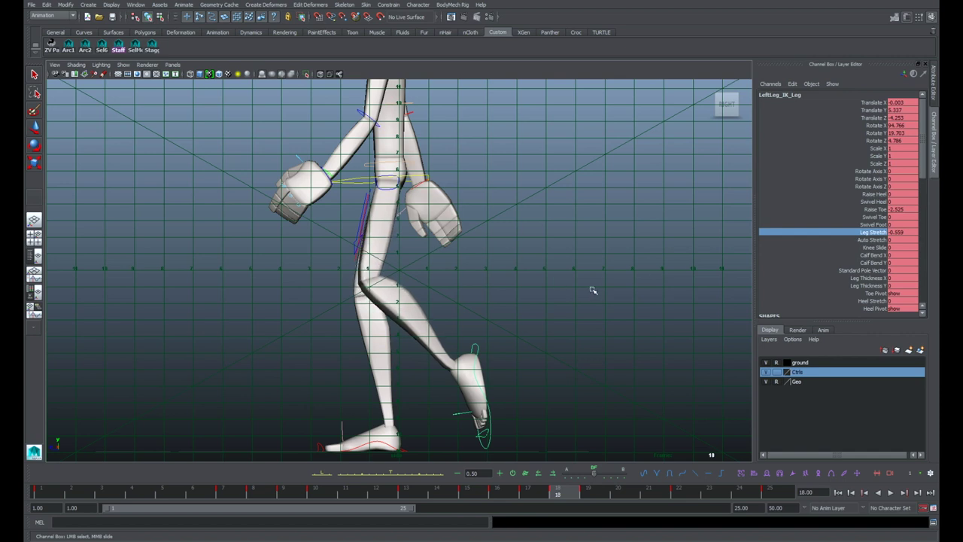
{"action": "left_click", "coordinate": [836, 248]}
{"action": "middle_click_drag", "start_coordinate": [685, 276], "coordinate": [721, 265]}
{"action": "left_click", "coordinate": [863, 233]}
{"action": "key", "text": "alt+comma"}
{"action": "key", "text": "alt+period"}
{"action": "key", "text": "alt+comma"}
{"action": "key", "text": "alt+period"}
{"action": "key", "text": "alt+period"}
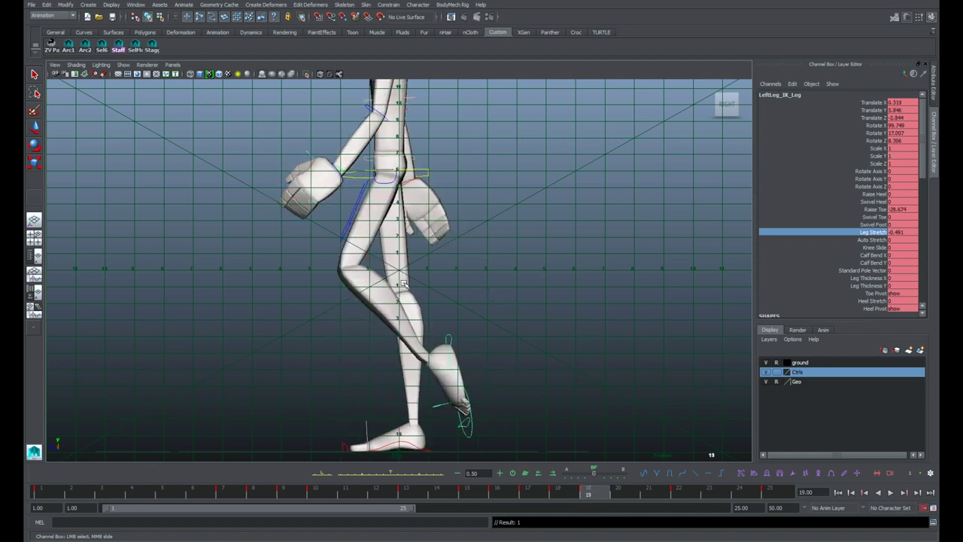
{"action": "key", "text": "alt+comma"}
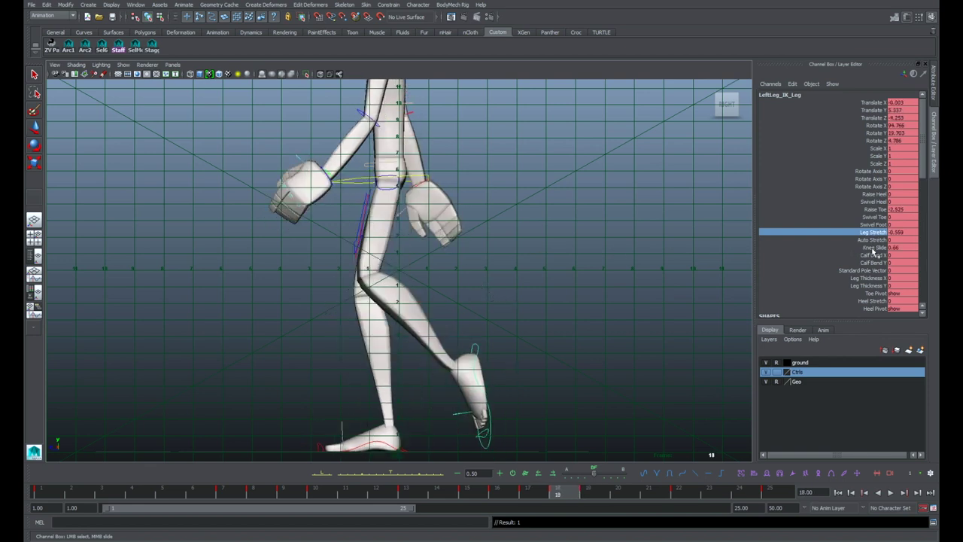
Step: Set the left foot's Knee Slide to 0.78 at frame 18, comparing the knee with the neighbouring poses
{"action": "left_click", "coordinate": [873, 248], "text": "ctrl"}
{"action": "middle_click_drag", "start_coordinate": [655, 277], "coordinate": [659, 281]}
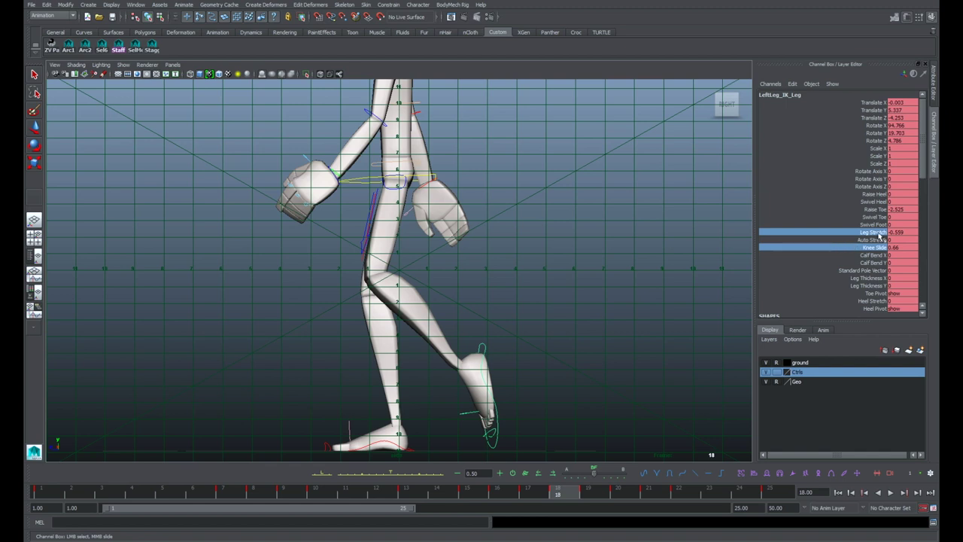
{"action": "left_click", "coordinate": [880, 234]}
{"action": "left_click", "coordinate": [864, 255], "text": "ctrl"}
{"action": "left_click", "coordinate": [873, 248], "text": "ctrl"}
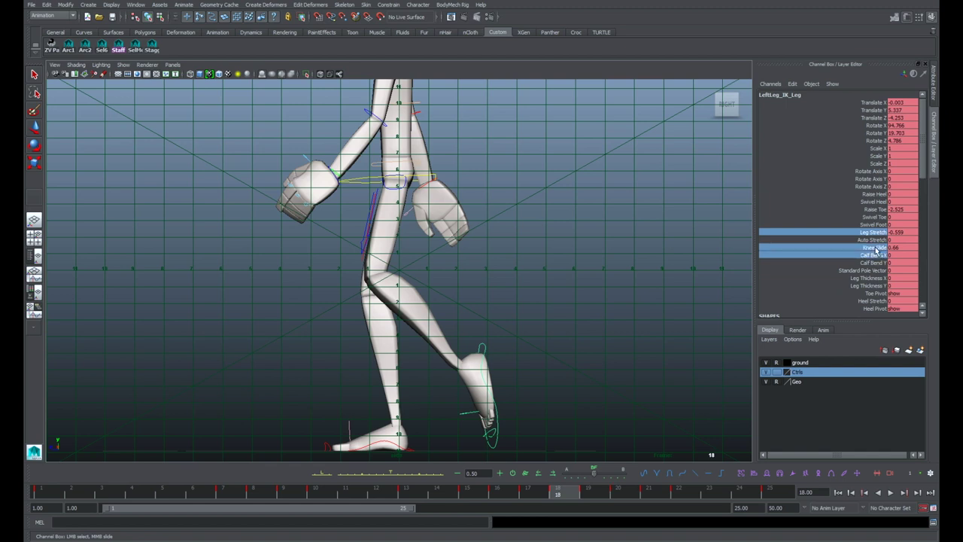
{"action": "left_click", "coordinate": [875, 248]}
{"action": "key", "text": "comma"}
{"action": "key", "text": "period"}
{"action": "key", "text": "period"}
{"action": "key", "text": "comma"}
{"action": "left_click", "coordinate": [873, 226]}
{"action": "left_click", "coordinate": [870, 246]}
{"action": "mouse_move", "coordinate": [671, 270]}
{"action": "middle_mouse_down"}
{"action": "mouse_move", "coordinate": [684, 271]}
{"action": "mouse_move", "coordinate": [655, 274]}
{"action": "middle_mouse_up"}
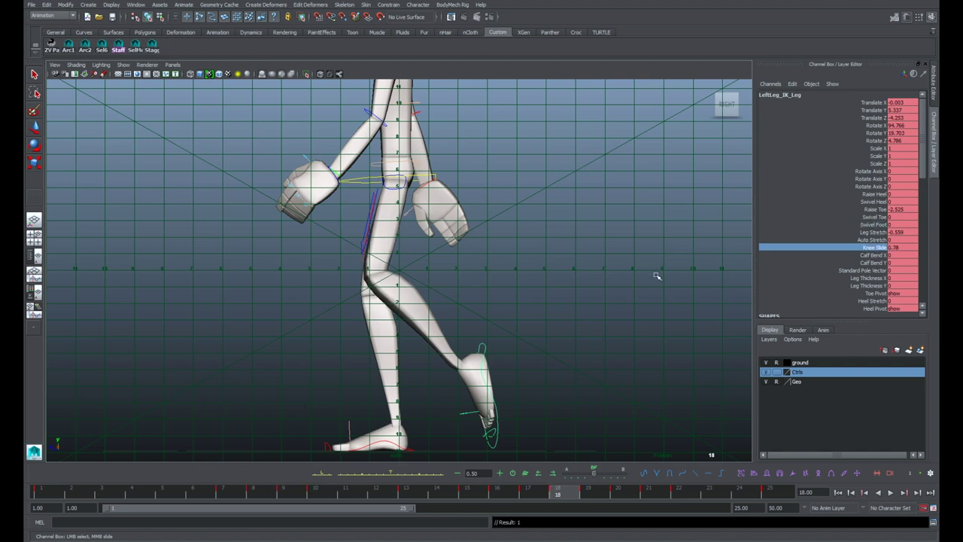
Step: Set the left foot's Leg Stretch to about -0.289 at frame 18, comparing the knee repeatedly with the poses before and after
{"action": "left_click", "coordinate": [877, 233]}
{"action": "key", "text": "comma"}
{"action": "key", "text": "period"}
{"action": "key", "text": "period"}
{"action": "key", "text": "comma"}
{"action": "key", "text": "comma"}
{"action": "key", "text": "period"}
{"action": "key", "text": "period"}
{"action": "key", "text": "comma"}
{"action": "key", "text": "comma"}
{"action": "key", "text": "period"}
{"action": "key", "text": "period"}
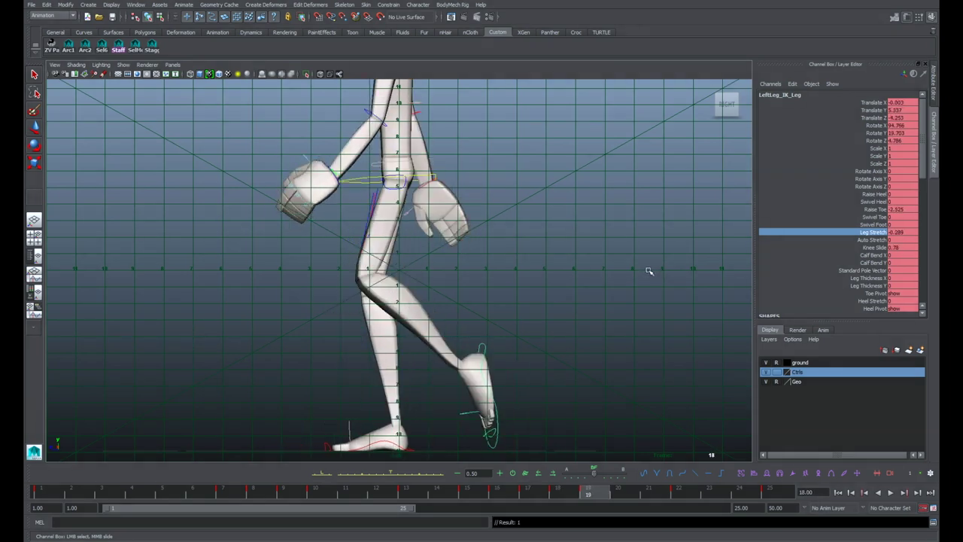
{"action": "key", "text": "comma"}
{"action": "key", "text": "comma"}
{"action": "key", "text": "period"}
{"action": "key", "text": "period"}
Step: Check the left leg frame by frame from frame 19 to the end of the cycle at frame 25
{"action": "key", "text": "alt+period"}
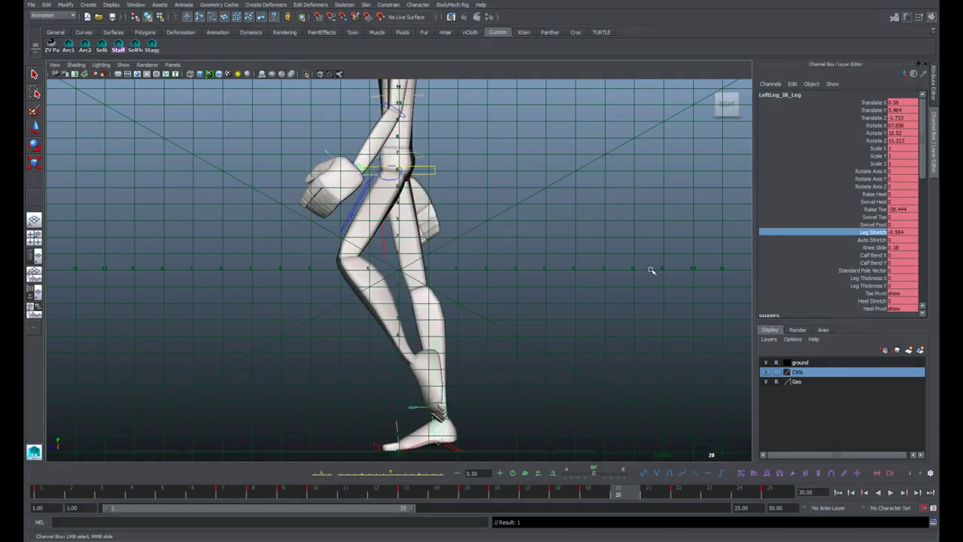
{"action": "key", "text": "alt+period"}
{"action": "key", "text": "alt+period"}
{"action": "key", "text": "alt+period"}
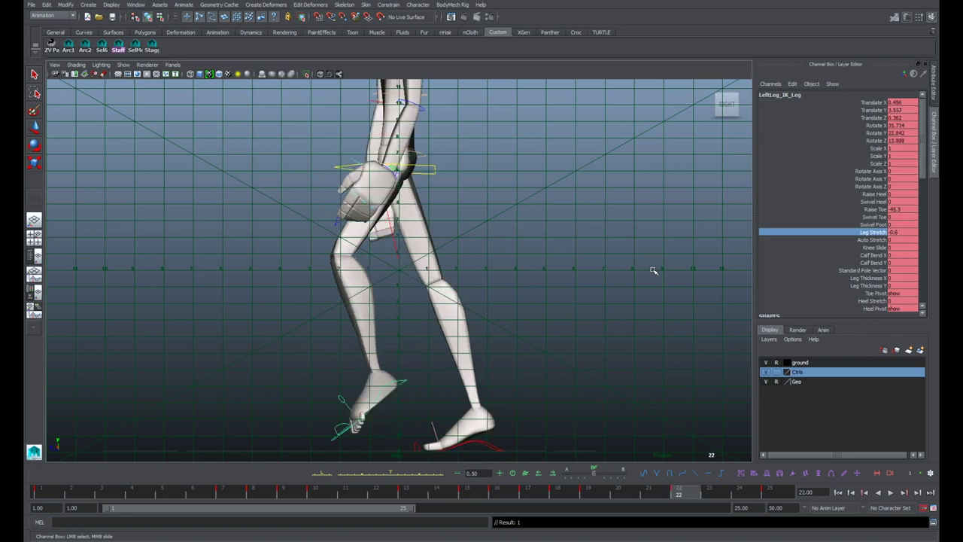
{"action": "key", "text": "alt+period"}
{"action": "key", "text": "alt+period"}
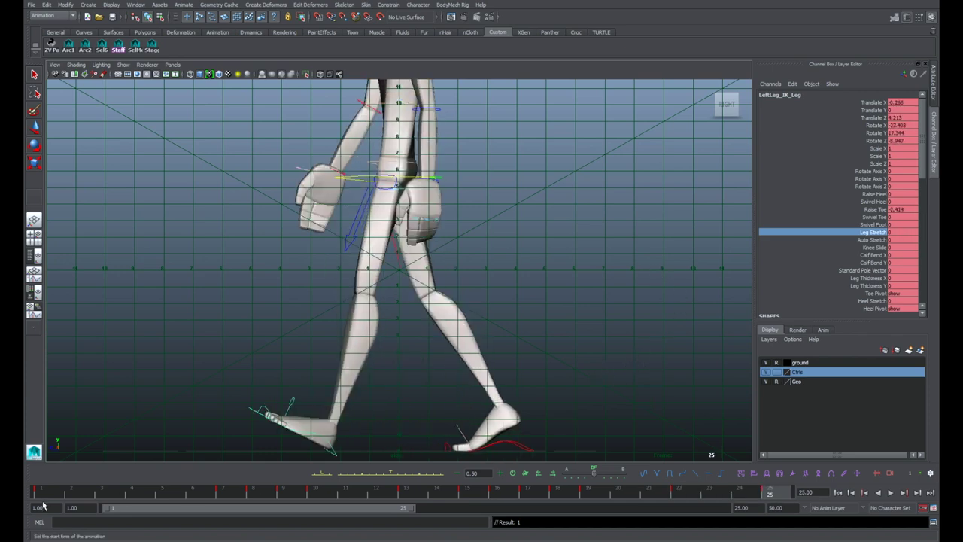
Step: Play the walk with the Ctrls layer hidden, and shorten the playback range to end at frame 24
{"action": "key", "text": "alt+v"}
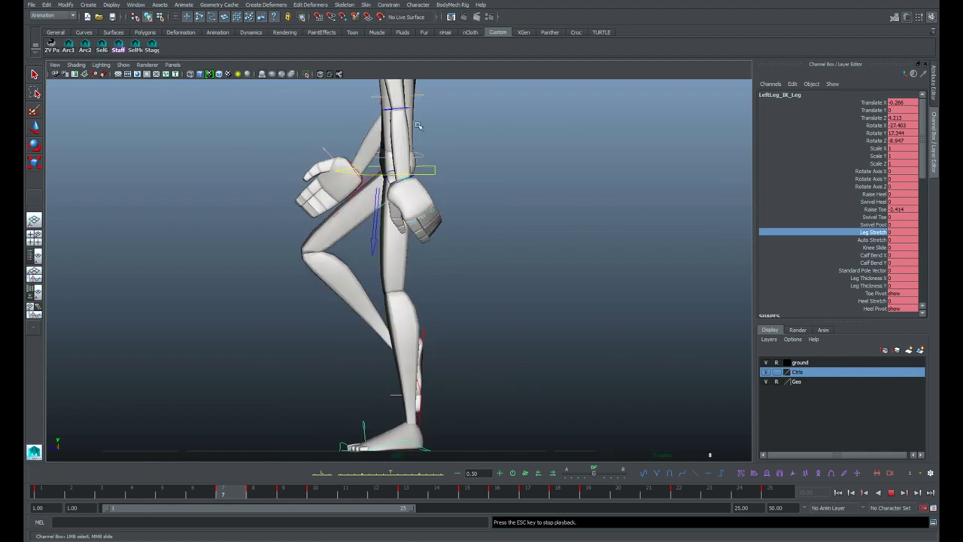
{"action": "left_click", "coordinate": [766, 374]}
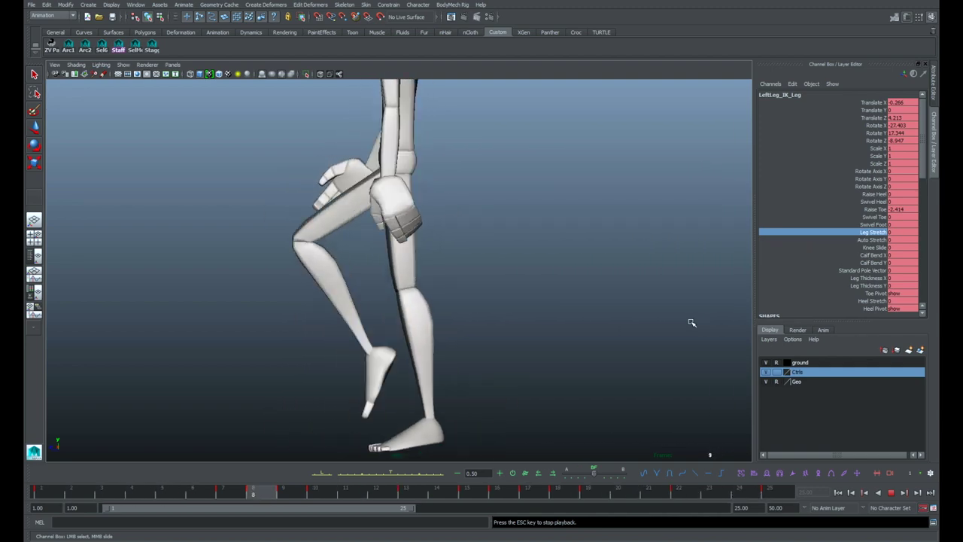
{"action": "left_click_drag", "start_coordinate": [411, 509], "coordinate": [392, 508]}
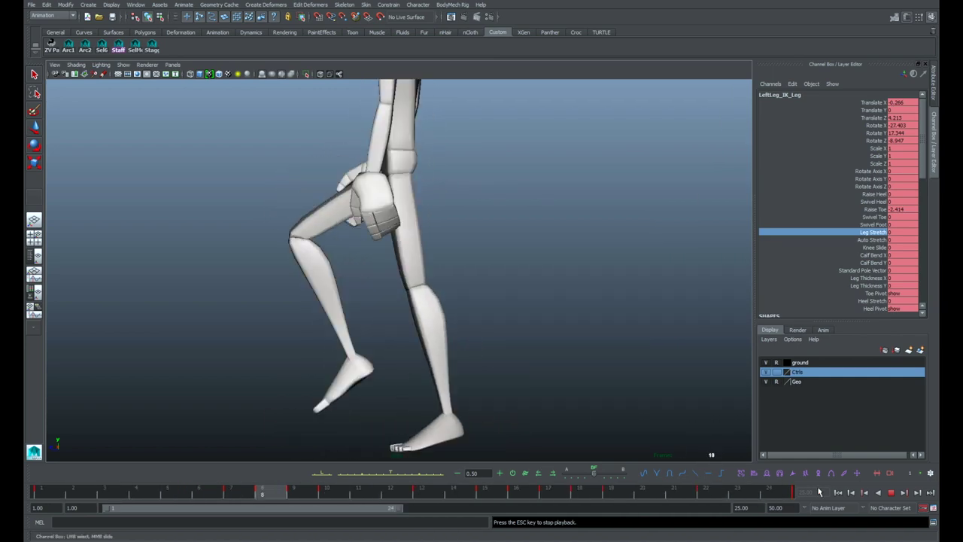
{"action": "left_click", "coordinate": [891, 493]}
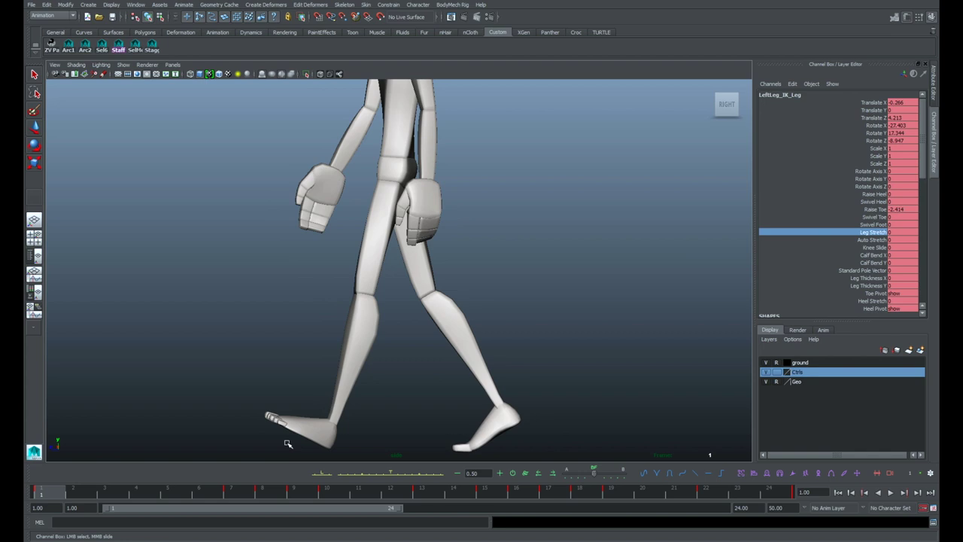
Step: Switch to the perspective camera, show the Ctrls layer again and frame the legs from the front
{"action": "left_click", "coordinate": [541, 273]}
{"action": "key", "text": "space"}
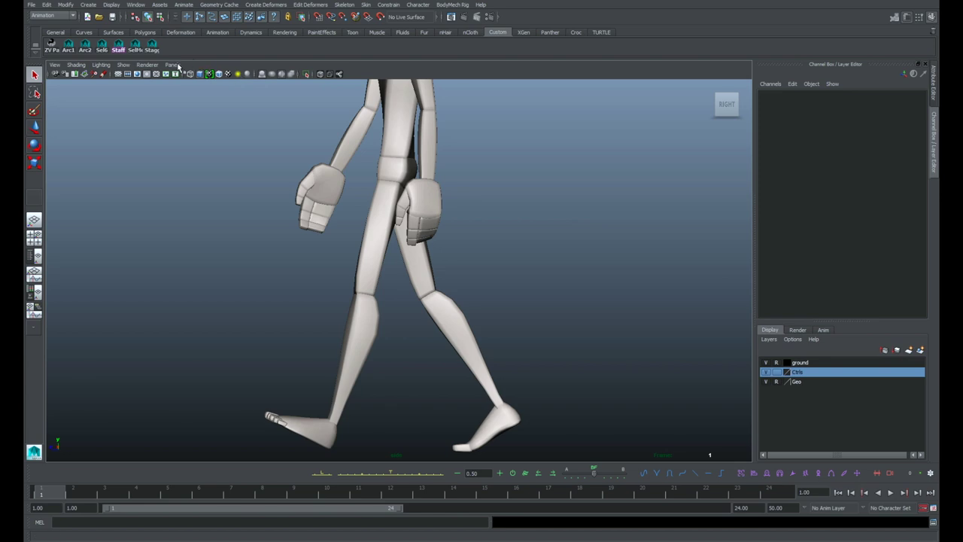
{"action": "left_click", "coordinate": [174, 65]}
{"action": "mouse_move", "coordinate": [202, 75]}
{"action": "left_click", "coordinate": [251, 76]}
{"action": "left_click_drag", "start_coordinate": [418, 264], "coordinate": [753, 302], "text": "alt"}
{"action": "left_click", "coordinate": [767, 372]}
{"action": "middle_click_drag", "start_coordinate": [524, 289], "coordinate": [575, 302], "text": "alt"}
{"action": "right_click_drag", "start_coordinate": [459, 324], "coordinate": [488, 344], "text": "alt"}
{"action": "left_click_drag", "start_coordinate": [488, 344], "coordinate": [407, 417], "text": "alt"}
Step: Copy the keys of all channels on the left foot's IK control
{"action": "left_click", "coordinate": [415, 423]}
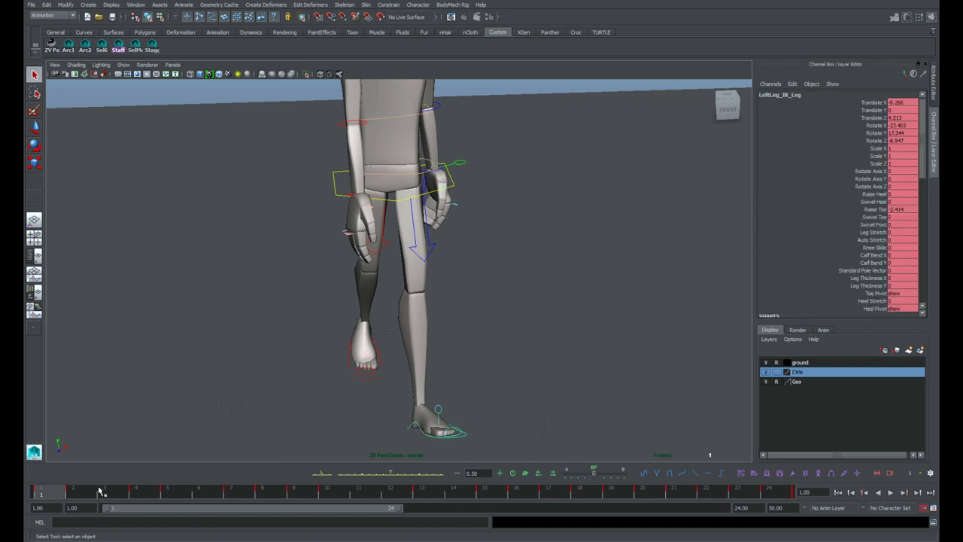
{"action": "left_click_drag", "start_coordinate": [463, 359], "coordinate": [440, 286], "text": "alt"}
{"action": "left_click_drag", "start_coordinate": [877, 104], "coordinate": [839, 312]}
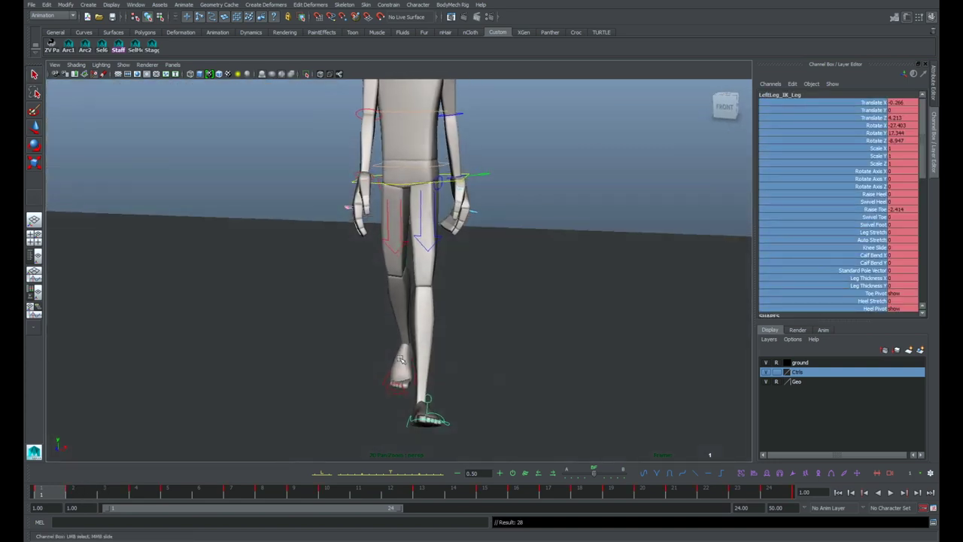
Step: Delete all existing animation curves from the right foot's IK control
{"action": "left_click", "coordinate": [391, 383]}
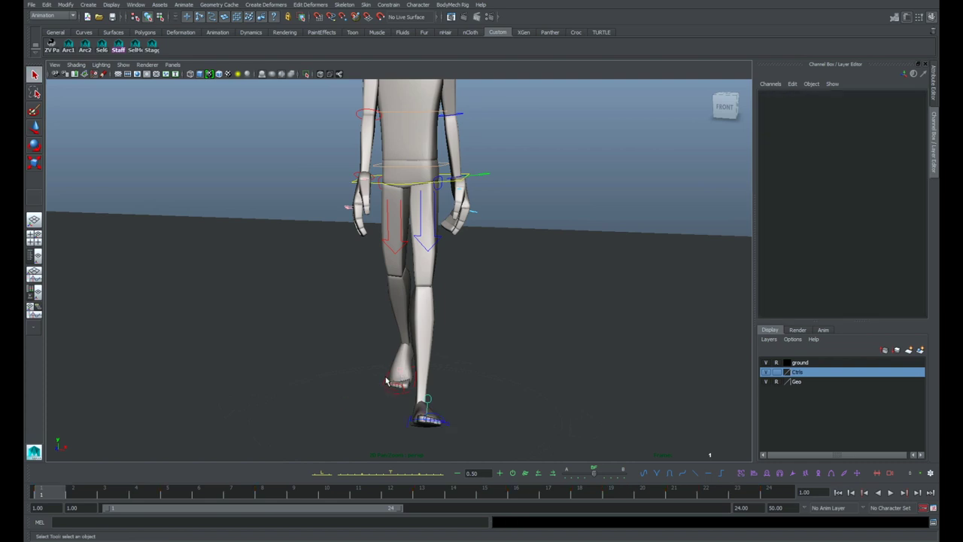
{"action": "left_click", "coordinate": [387, 382]}
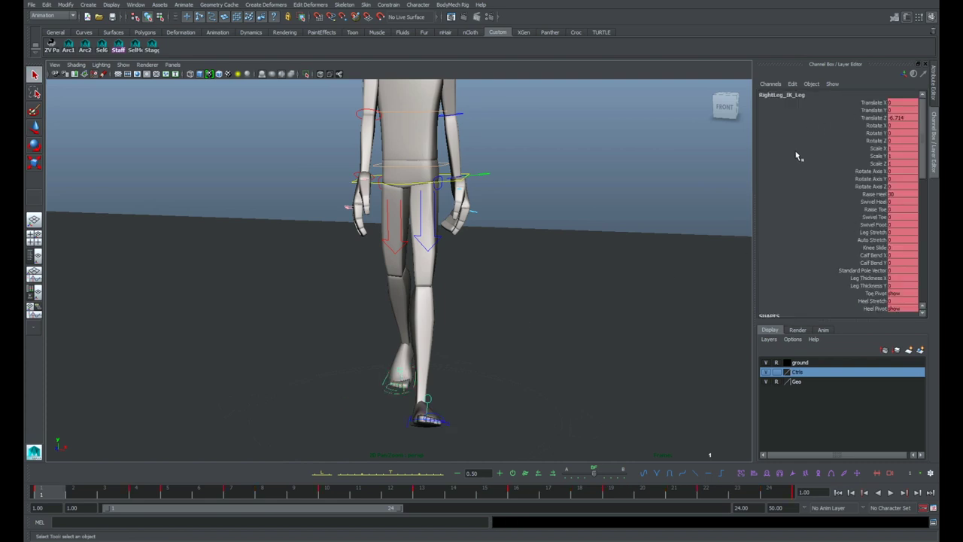
{"action": "key", "text": "space"}
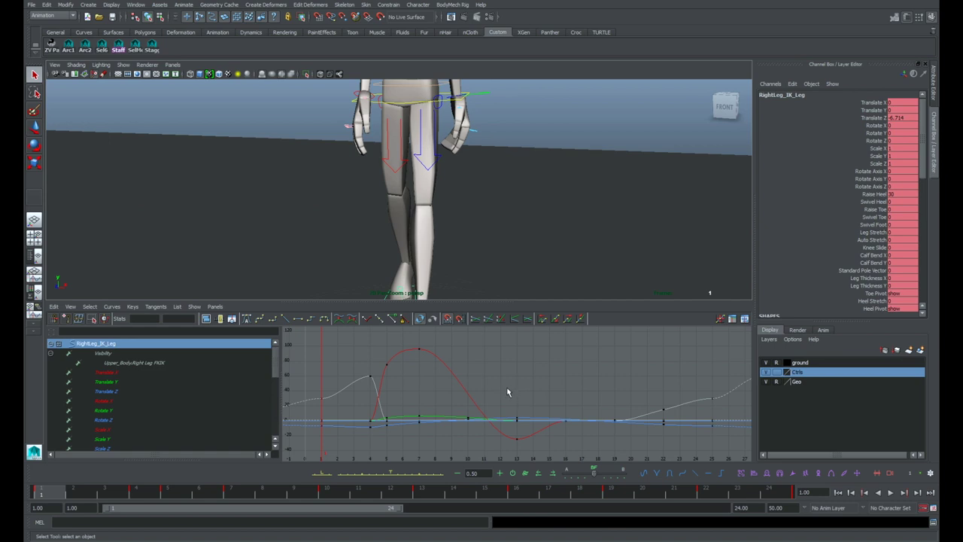
{"action": "right_click_drag", "start_coordinate": [508, 392], "coordinate": [479, 381], "text": "alt"}
{"action": "key", "text": "Delete"}
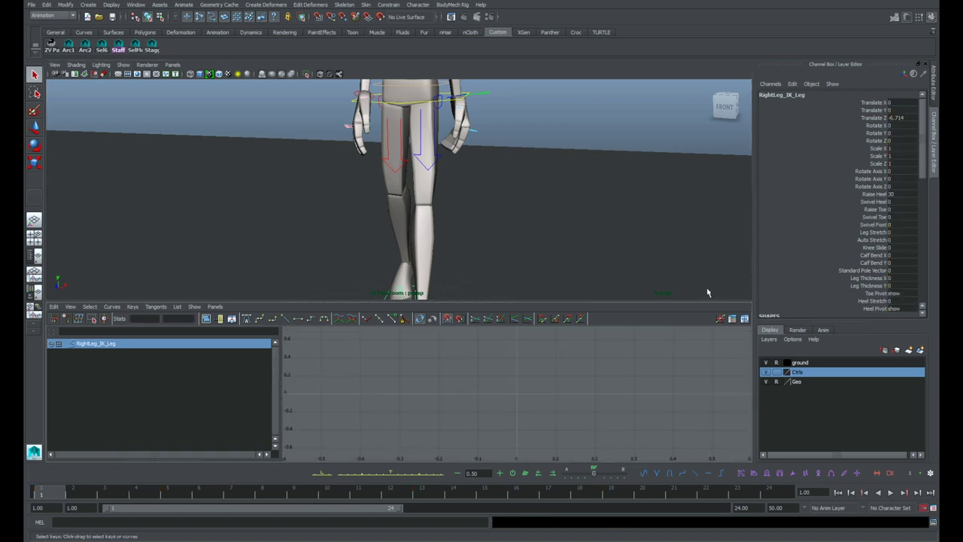
Step: Paste the left foot's copied keys onto all channels of the right foot's IK control and inspect both feet
{"action": "left_click", "coordinate": [875, 104]}
{"action": "left_click_drag", "start_coordinate": [875, 113], "coordinate": [858, 317]}
{"action": "key", "text": "s"}
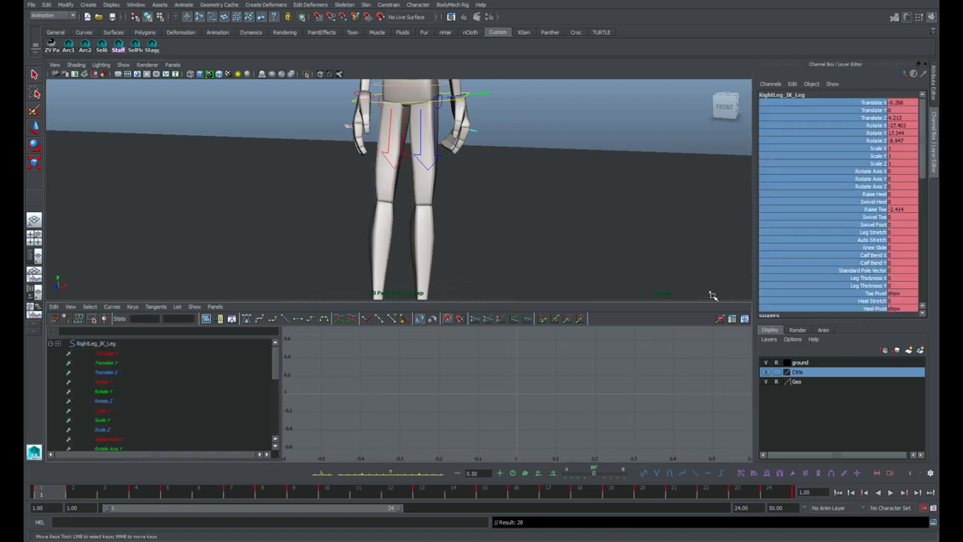
{"action": "key", "text": "space"}
{"action": "left_click_drag", "start_coordinate": [505, 302], "coordinate": [552, 265], "text": "alt"}
{"action": "middle_click_drag", "start_coordinate": [552, 266], "coordinate": [602, 187], "text": "alt"}
{"action": "scroll", "coordinate": [535, 292], "scroll_direction": "up", "scroll_amount": 4}
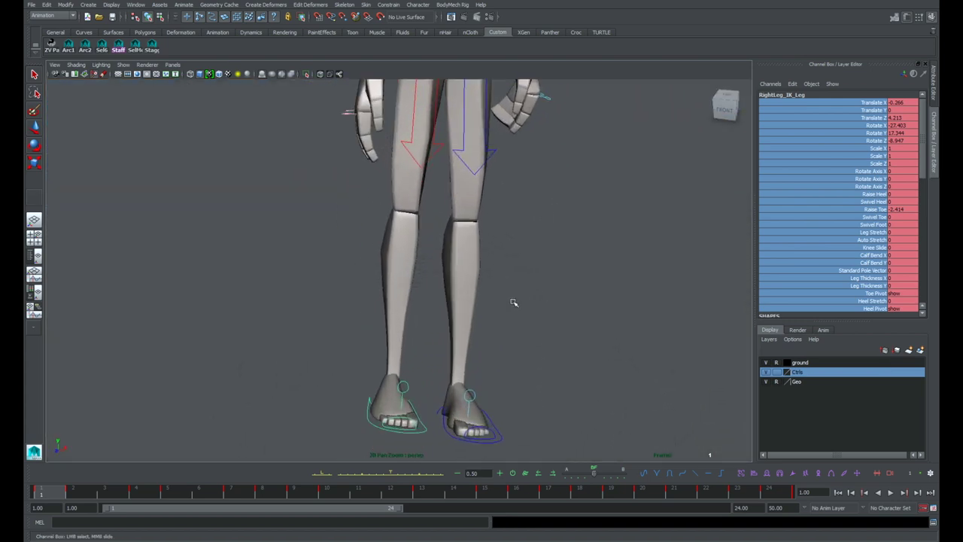
Step: Set the right foot's curves to cycle and shift all of its keys 12 frames earlier with -=12
{"action": "key", "text": "space"}
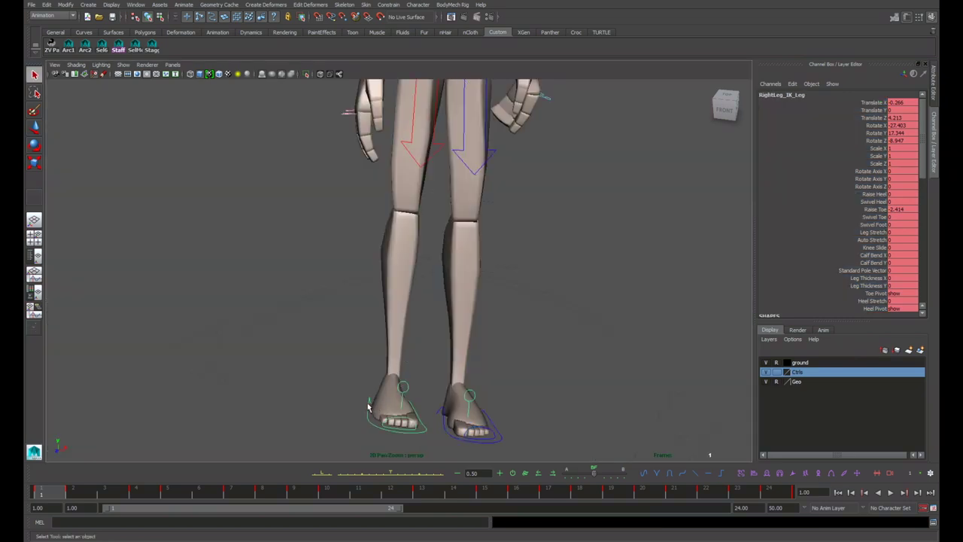
{"action": "left_click", "coordinate": [368, 407]}
{"action": "key", "text": "space"}
{"action": "scroll", "coordinate": [509, 378], "scroll_direction": "down", "scroll_amount": 5}
{"action": "left_click_drag", "start_coordinate": [364, 355], "coordinate": [615, 430]}
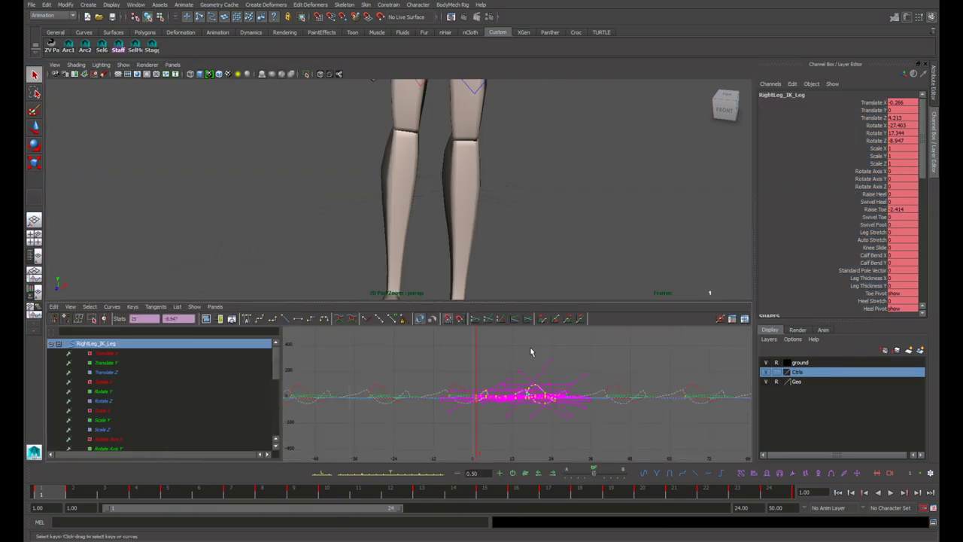
{"action": "left_click", "coordinate": [560, 323]}
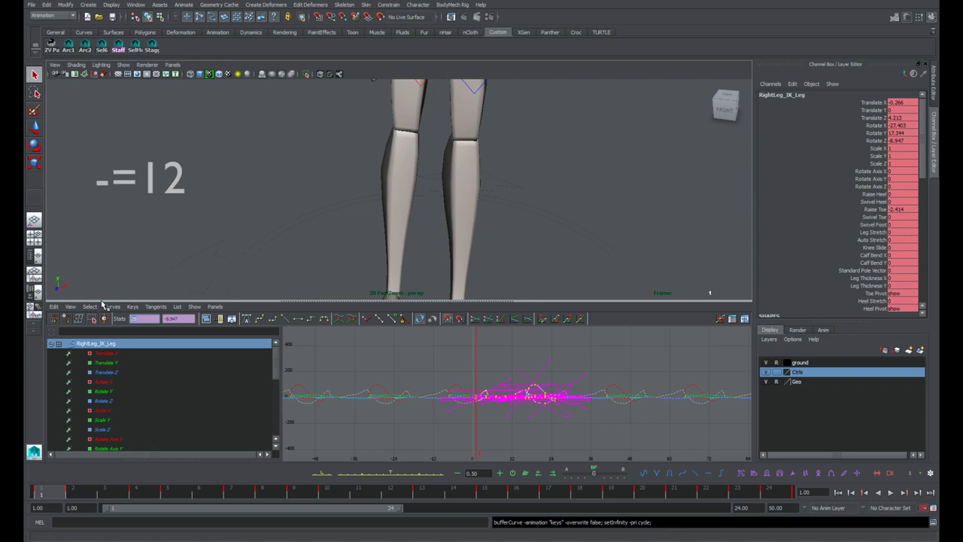
{"action": "key", "text": "Return"}
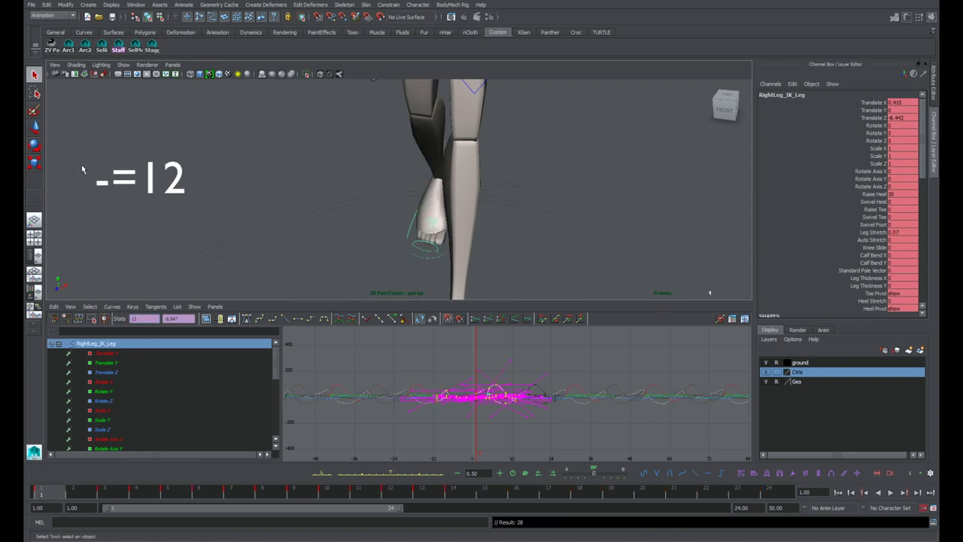
Step: Check the right foot's offset motion from the front by scrubbing to frame 6, and look over its curves
{"action": "left_click", "coordinate": [82, 168]}
{"action": "key", "text": "space"}
{"action": "left_click_drag", "start_coordinate": [461, 252], "coordinate": [395, 295], "text": "alt"}
{"action": "left_click", "coordinate": [381, 343]}
{"action": "left_click_drag", "start_coordinate": [381, 342], "coordinate": [353, 311], "text": "alt"}
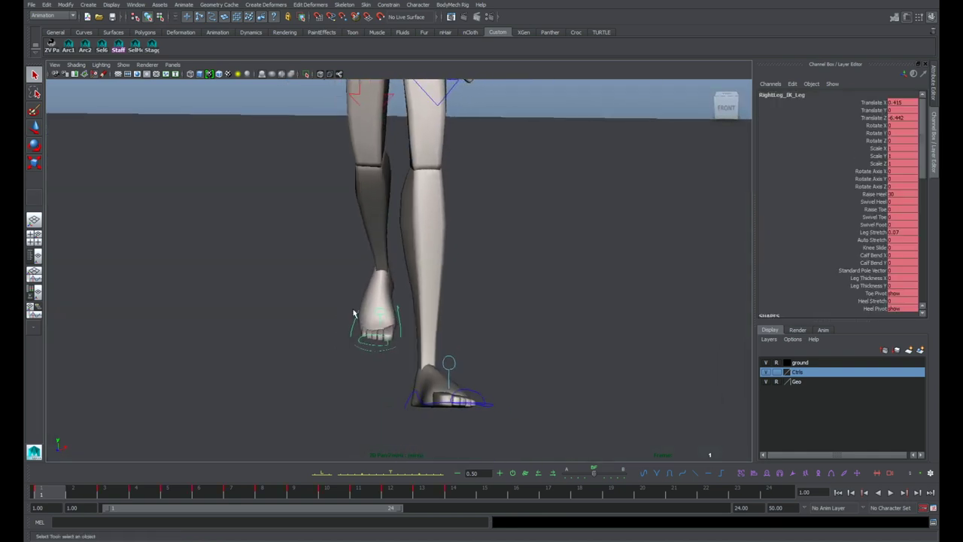
{"action": "left_click_drag", "start_coordinate": [100, 490], "coordinate": [194, 465]}
{"action": "key", "text": "space"}
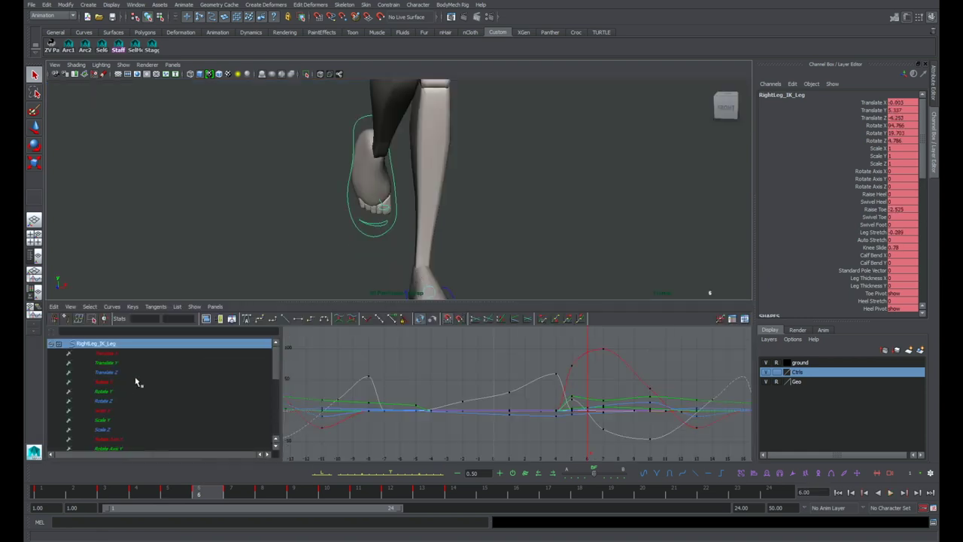
{"action": "key", "text": "shift+g"}
Step: Select all keys of the left toe pivot control and set its curves to cycle
{"action": "left_click", "coordinate": [452, 418]}
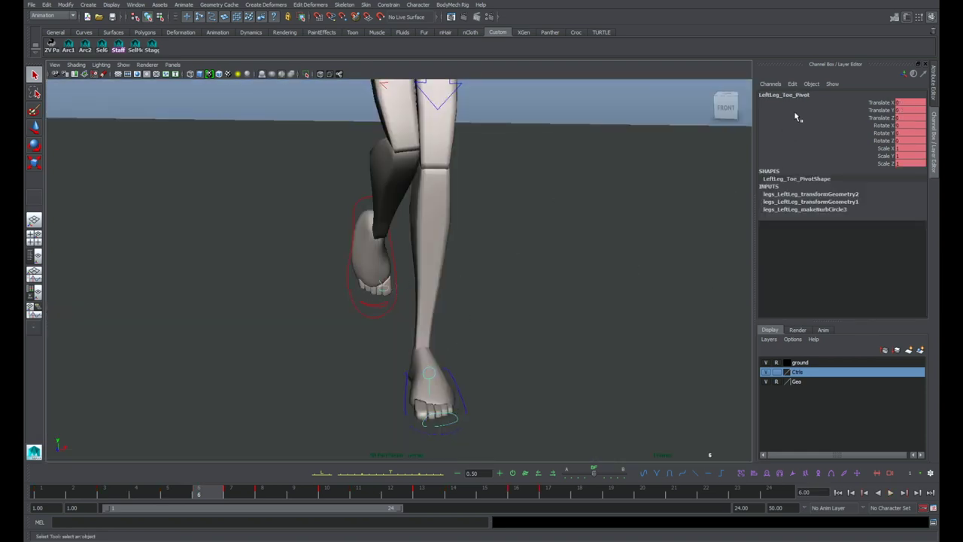
{"action": "key", "text": "space"}
{"action": "scroll", "coordinate": [482, 410], "scroll_direction": "down", "scroll_amount": 4}
{"action": "left_click_drag", "start_coordinate": [397, 367], "coordinate": [659, 442]}
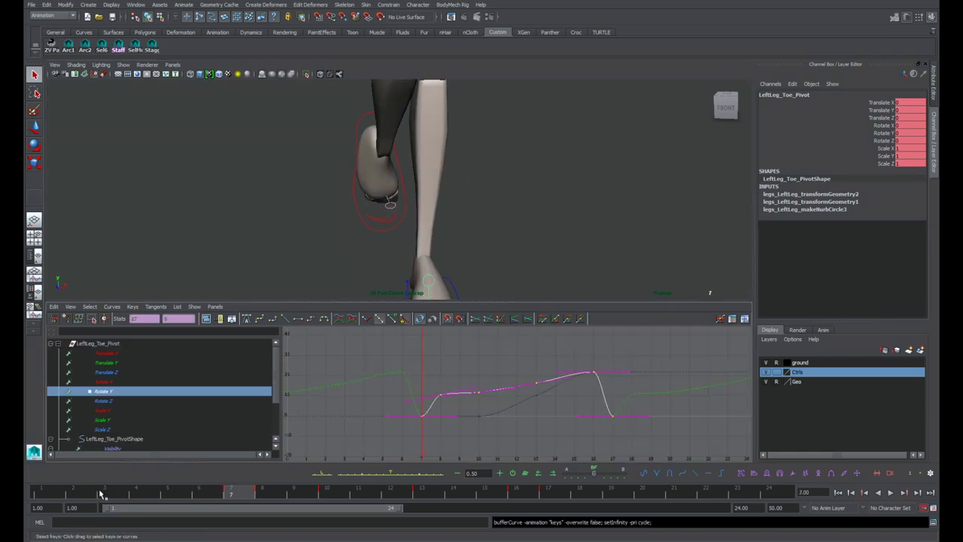
Step: Shift the left toe pivot's Rotate Y keys 6 frames earlier to start at frame 1, and key Rotate Y at frame 24
{"action": "left_click", "coordinate": [42, 493]}
{"action": "key", "text": "w"}
{"action": "middle_click_drag", "start_coordinate": [441, 436], "coordinate": [332, 424]}
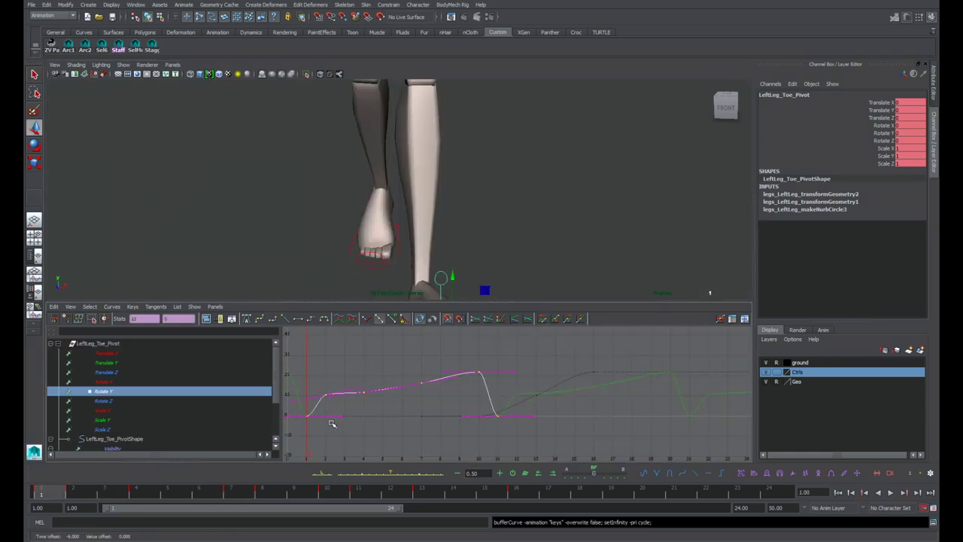
{"action": "left_click", "coordinate": [868, 134]}
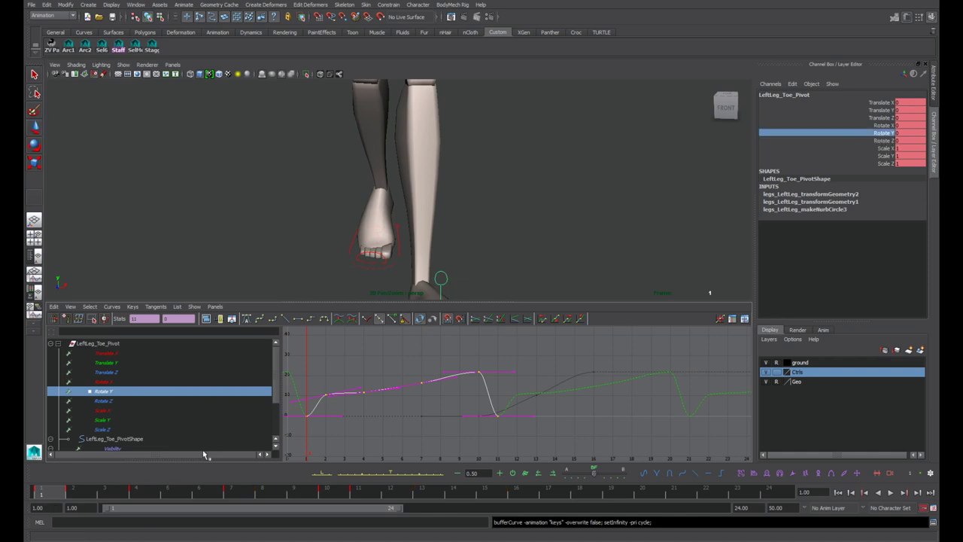
{"action": "left_click_drag", "start_coordinate": [60, 493], "coordinate": [777, 467]}
{"action": "key", "text": "s"}
Step: Select all Rotate Y keys of the left toe pivot and shift them later so the curve starts at frame 10
{"action": "scroll", "coordinate": [641, 429], "scroll_direction": "down", "scroll_amount": 5}
{"action": "left_click", "coordinate": [548, 369]}
{"action": "left_click_drag", "start_coordinate": [380, 366], "coordinate": [598, 426]}
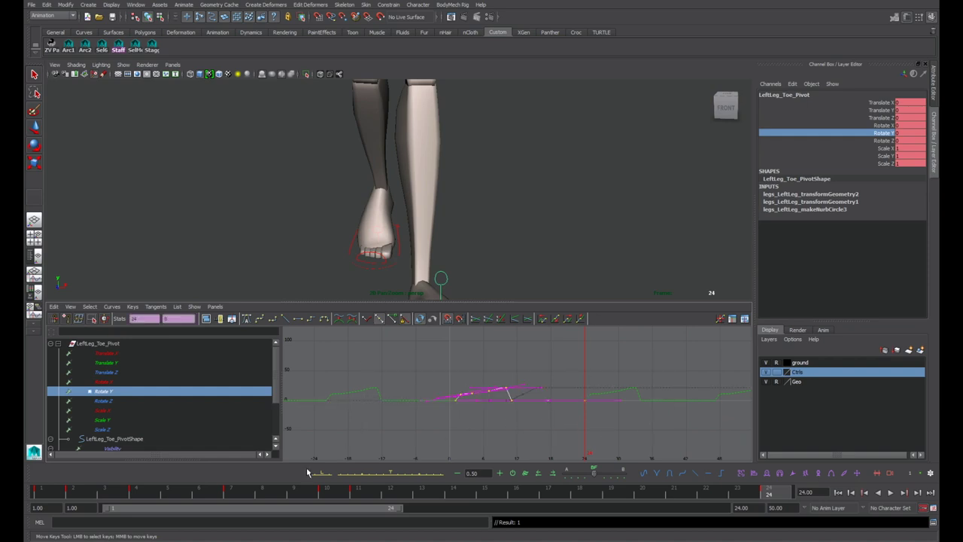
{"action": "left_click", "coordinate": [226, 493]}
{"action": "key", "text": "w"}
{"action": "middle_click_drag", "start_coordinate": [514, 427], "coordinate": [538, 426], "text": "shift"}
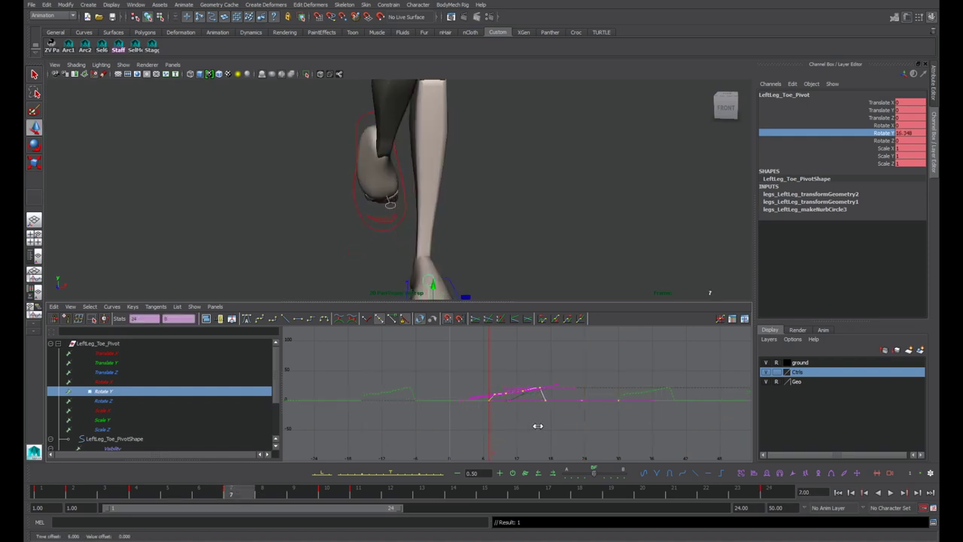
{"action": "key", "text": "f"}
{"action": "mouse_move", "coordinate": [538, 418]}
{"action": "middle_mouse_down", "text": "shift"}
{"action": "mouse_move", "coordinate": [492, 417]}
{"action": "mouse_move", "coordinate": [581, 415]}
{"action": "mouse_move", "coordinate": [535, 417]}
{"action": "middle_mouse_up", "text": "shift"}
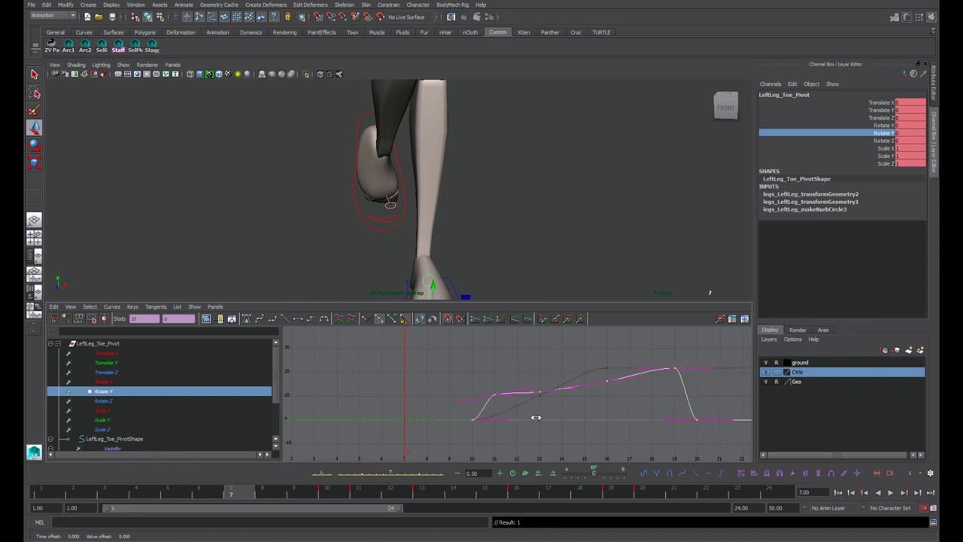
Step: Step between frames 7 and 10 to compare the left toe pivot's Rotate Y timing with the left foot IK control's motion
{"action": "left_click", "coordinate": [590, 408]}
{"action": "left_click_drag", "start_coordinate": [403, 370], "coordinate": [735, 444]}
{"action": "scroll", "coordinate": [600, 424], "scroll_direction": "up", "scroll_amount": 6}
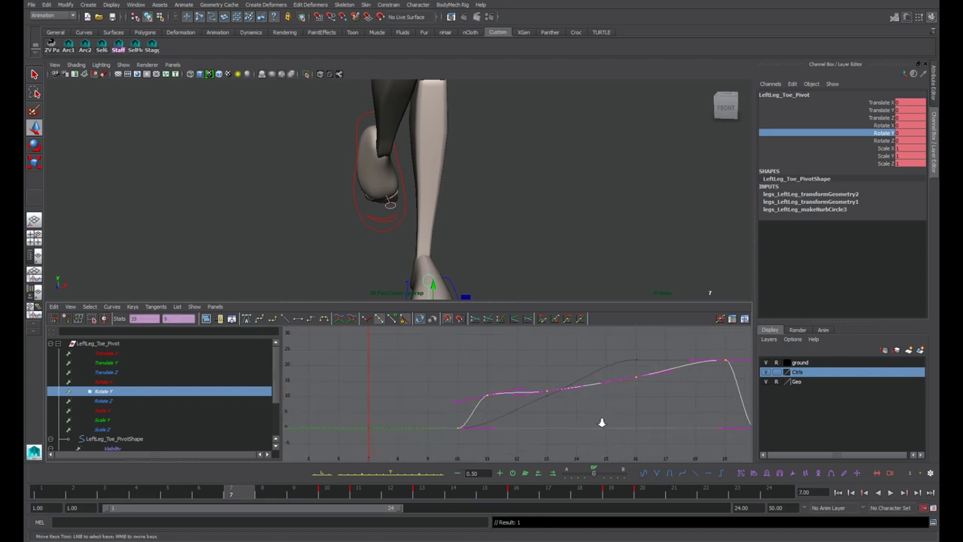
{"action": "scroll", "coordinate": [565, 420], "scroll_direction": "down", "scroll_amount": 3}
{"action": "key", "text": "period"}
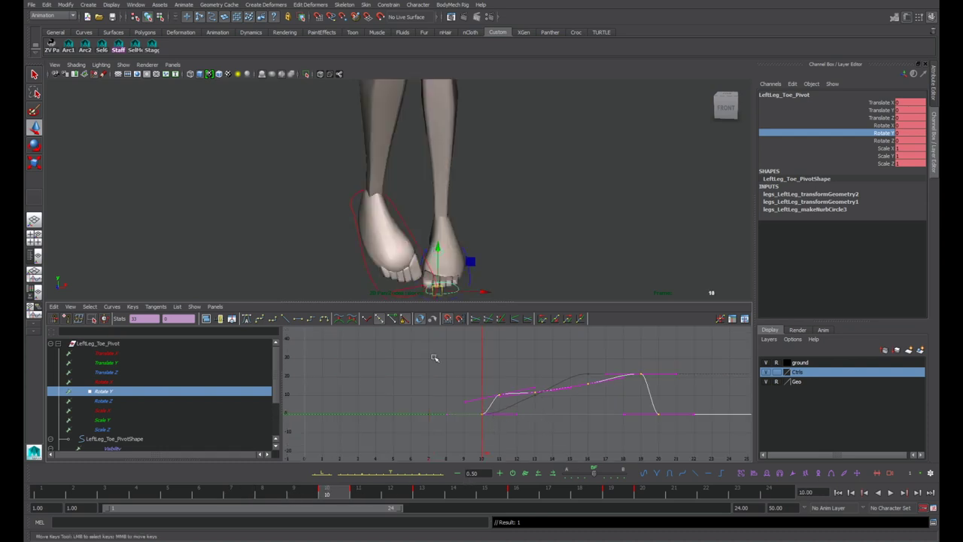
{"action": "key", "text": "q"}
{"action": "left_click", "coordinate": [473, 277]}
{"action": "key", "text": "comma"}
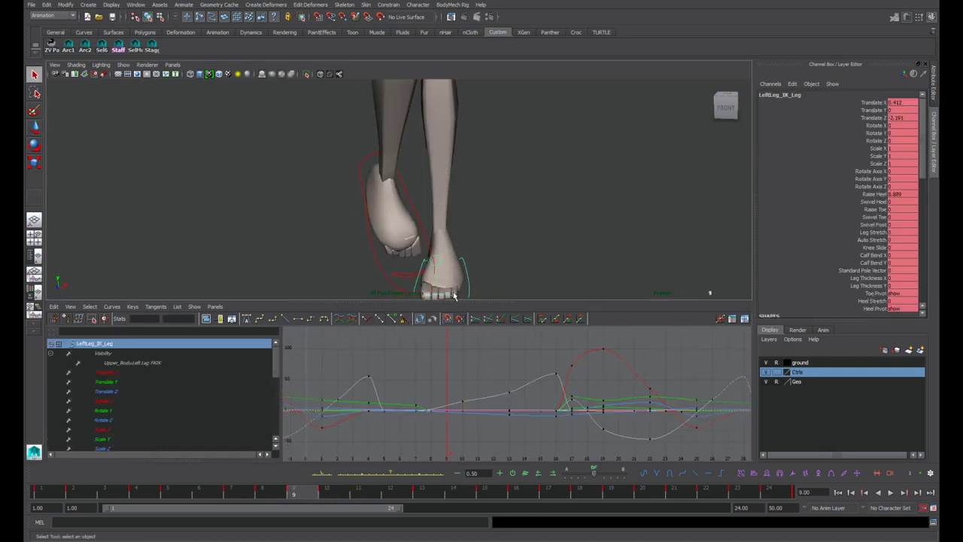
{"action": "key", "text": "alt+comma"}
{"action": "key", "text": "alt+comma"}
{"action": "key", "text": "alt+period"}
{"action": "key", "text": "alt+comma"}
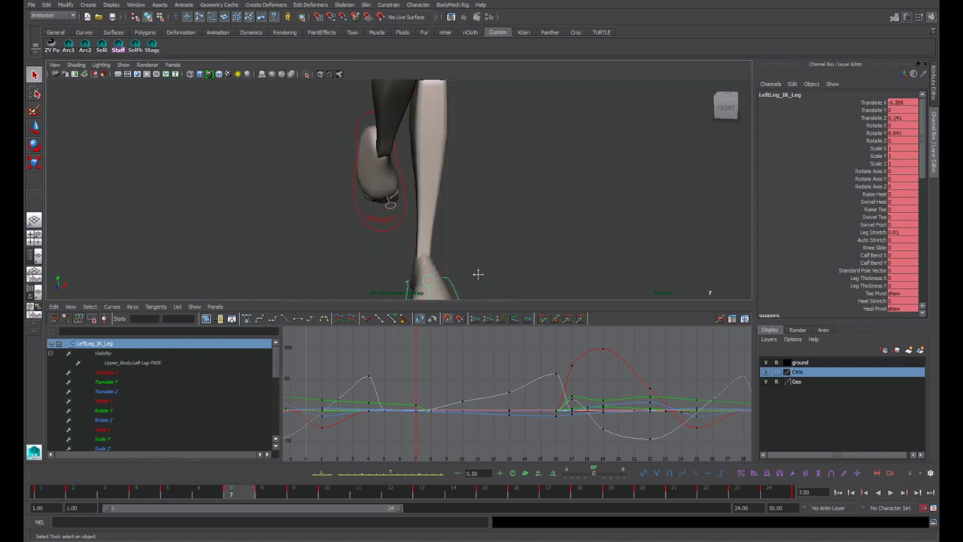
{"action": "key", "text": "alt+period"}
Step: Shift the left toe pivot's Rotate Y keys 3 frames earlier so the curve starts at frame 7
{"action": "left_click", "coordinate": [491, 217]}
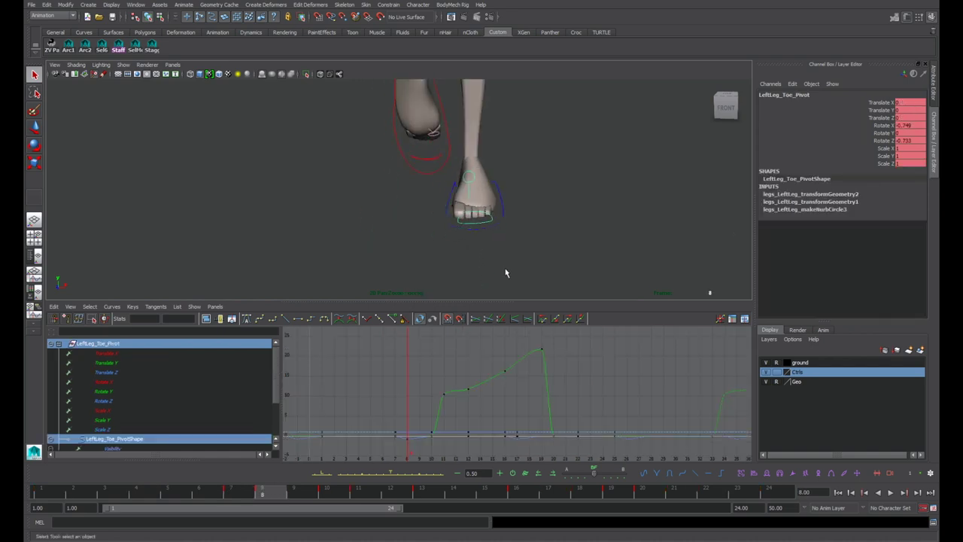
{"action": "left_click", "coordinate": [111, 390]}
{"action": "scroll", "coordinate": [444, 361], "scroll_direction": "down", "scroll_amount": 6}
{"action": "left_click_drag", "start_coordinate": [448, 361], "coordinate": [680, 434]}
{"action": "key", "text": "w"}
{"action": "scroll", "coordinate": [550, 429], "scroll_direction": "up", "scroll_amount": 5}
{"action": "middle_click_drag", "start_coordinate": [550, 429], "coordinate": [489, 430]}
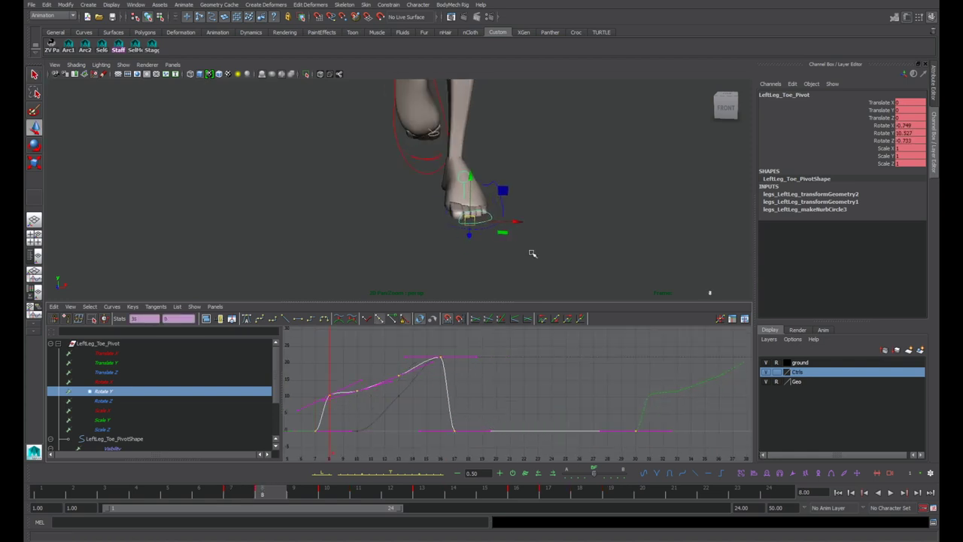
Step: Play back the walk cycle from the front to check the left foot's toe pivot motion, and return to frame 1
{"action": "key", "text": "space"}
{"action": "key", "text": "alt+v"}
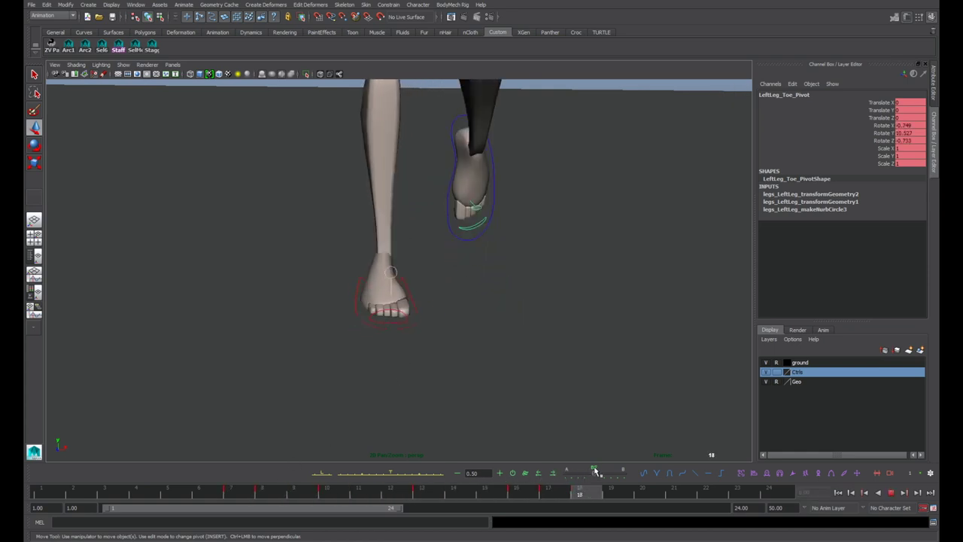
{"action": "key", "text": "alt+v"}
{"action": "key", "text": "q"}
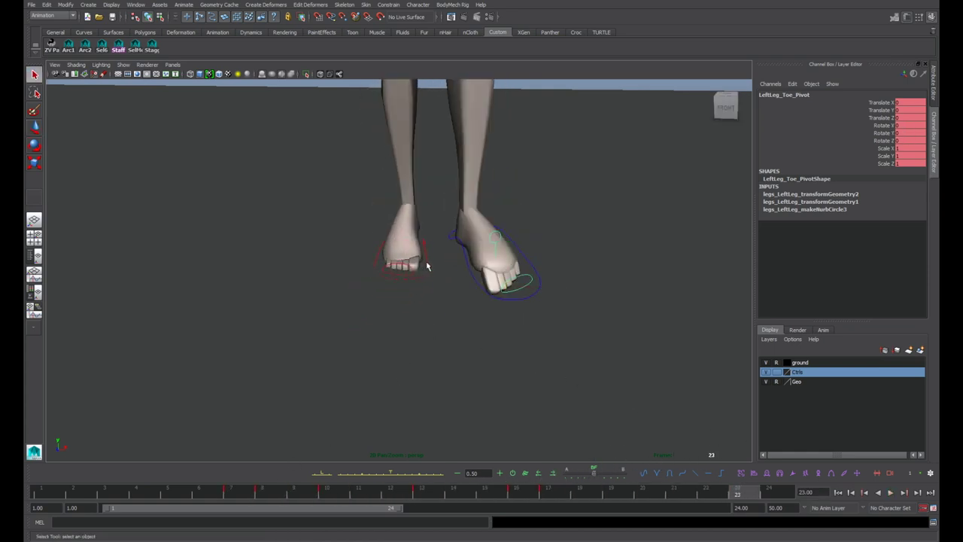
{"action": "key", "text": "alt+shift+v"}
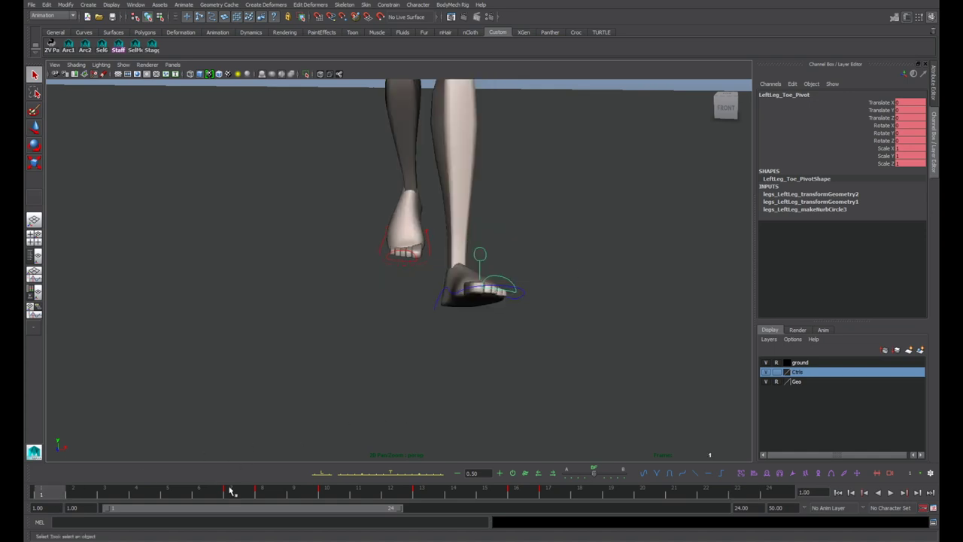
Step: Copy the left toe pivot's animation from frame 7 and paste it onto all channels of the right toe pivot
{"action": "left_click", "coordinate": [231, 490]}
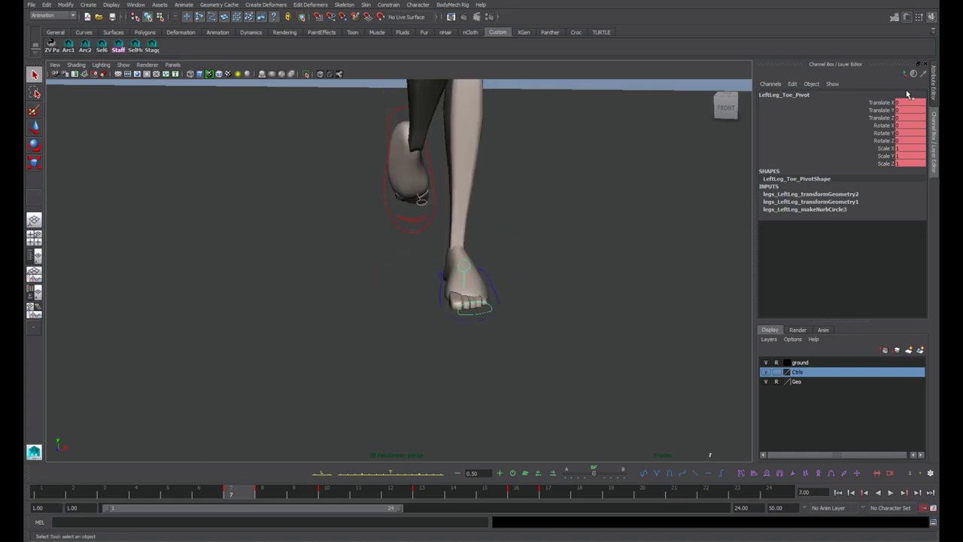
{"action": "left_click_drag", "start_coordinate": [888, 102], "coordinate": [874, 166]}
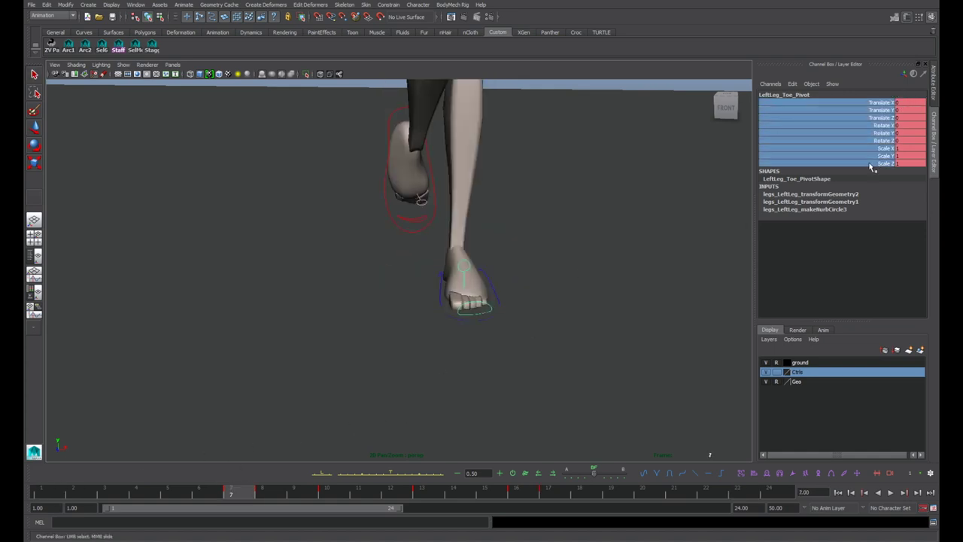
{"action": "left_click", "coordinate": [405, 251]}
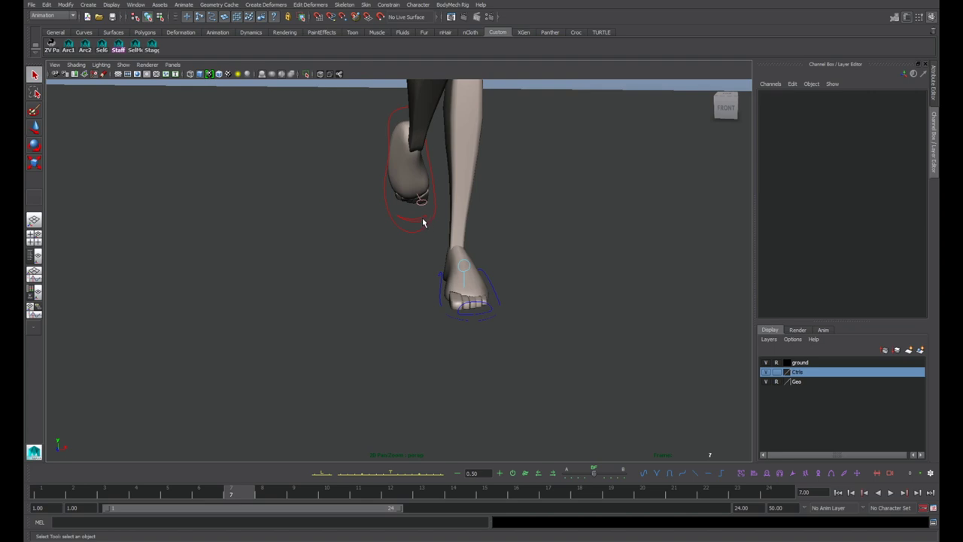
{"action": "left_click", "coordinate": [422, 220]}
{"action": "left_click_drag", "start_coordinate": [888, 102], "coordinate": [881, 166]}
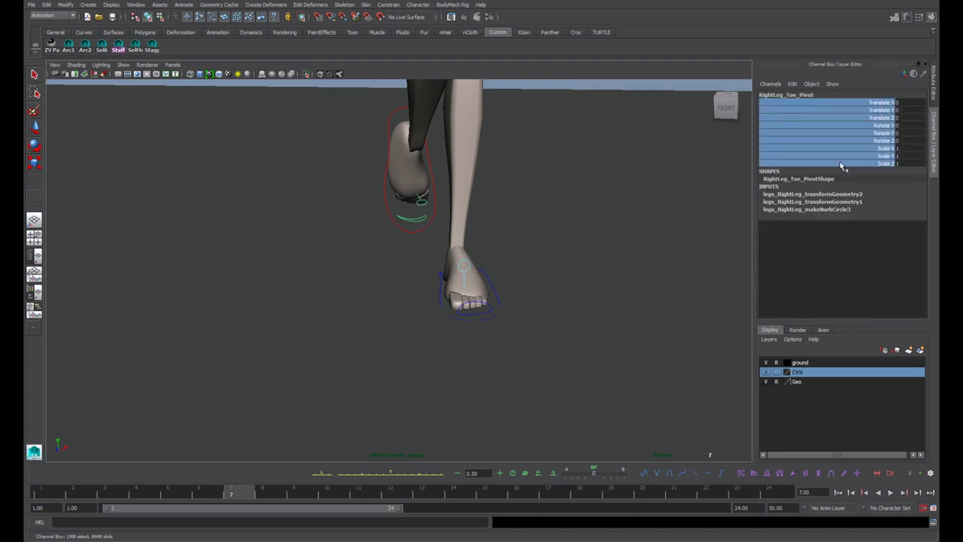
{"action": "key", "text": "s"}
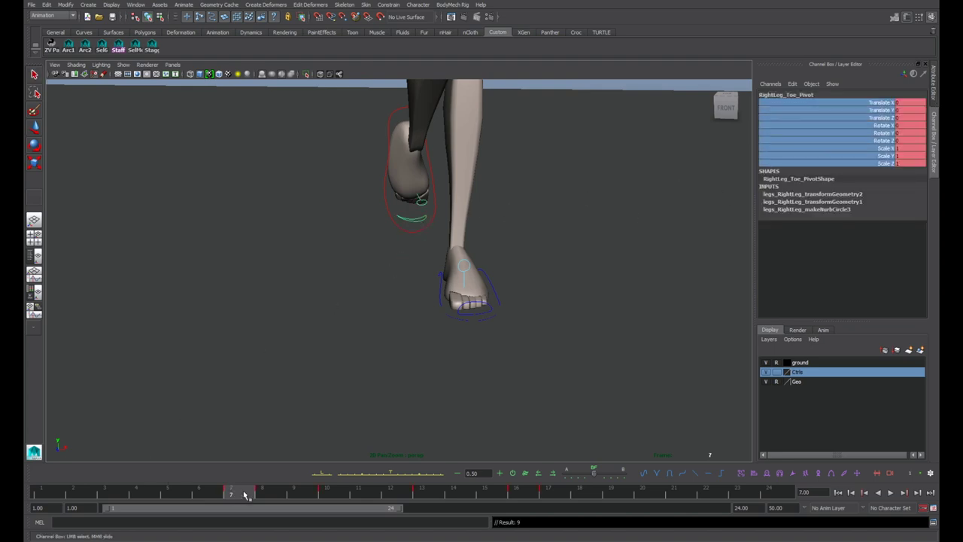
{"action": "key", "text": "alt+v"}
{"action": "left_click_drag", "start_coordinate": [617, 473], "coordinate": [242, 484]}
Step: Select the right toe pivot's Rotate Y keys and shift them 12 frames earlier
{"action": "key", "text": "space"}
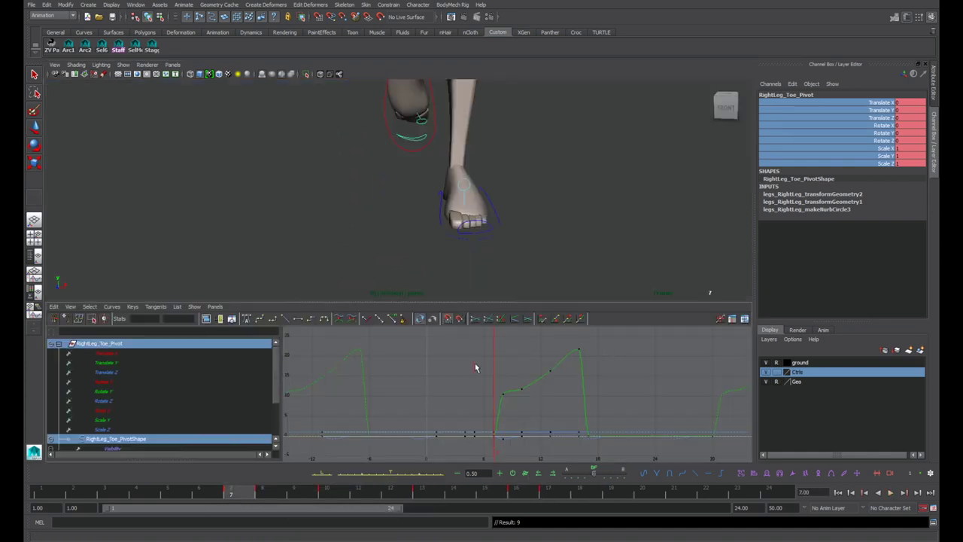
{"action": "left_click", "coordinate": [123, 391]}
{"action": "key", "text": "f"}
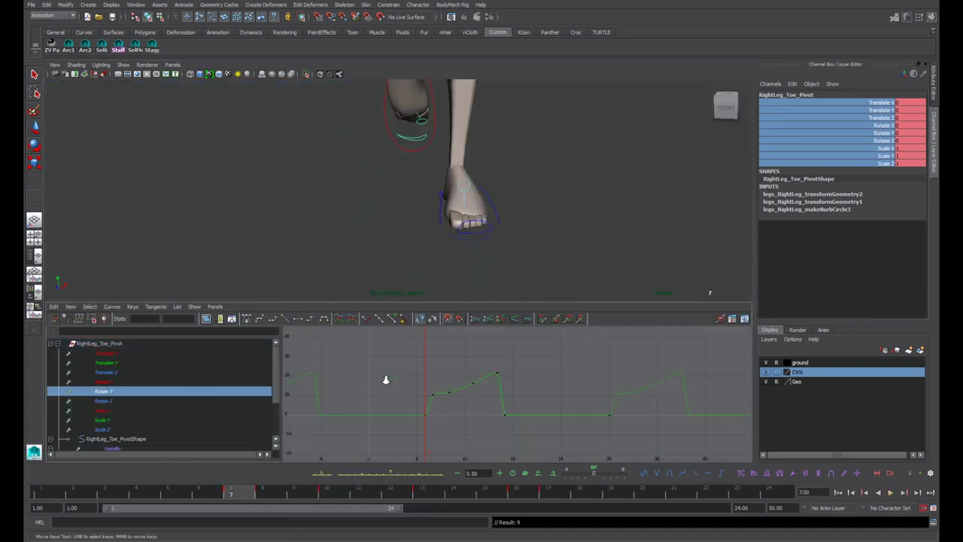
{"action": "key", "text": "period"}
{"action": "key", "text": "period"}
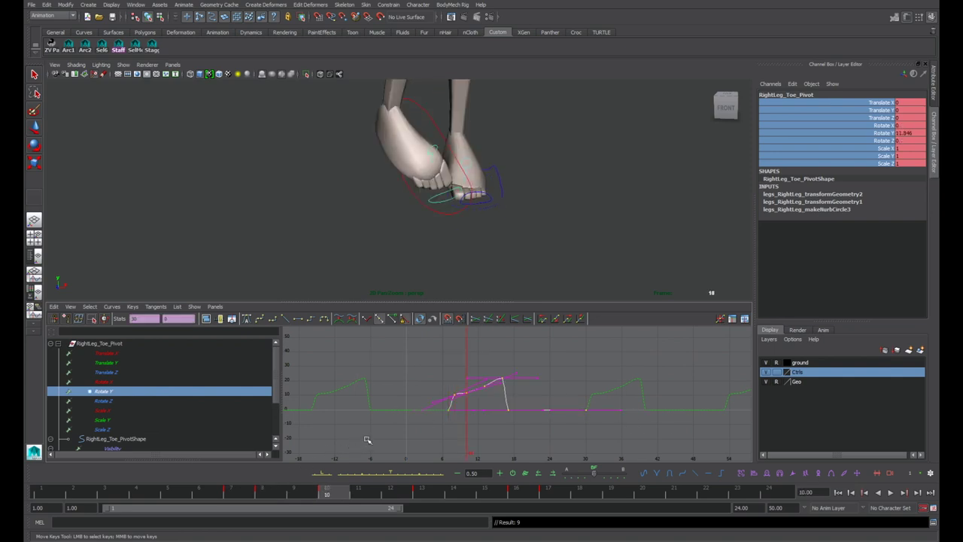
{"action": "scroll", "coordinate": [424, 372], "scroll_direction": "down", "scroll_amount": 3}
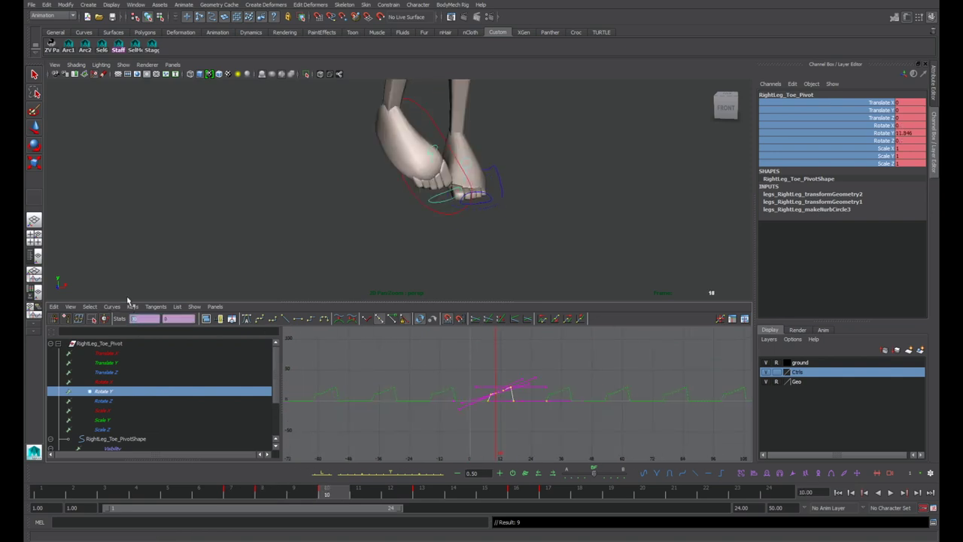
{"action": "key", "text": "Return"}
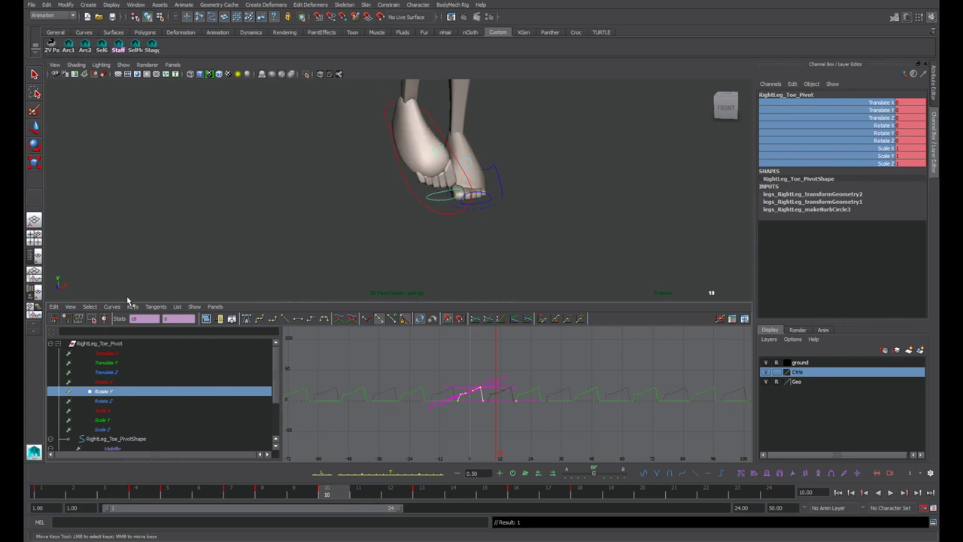
Step: Deselect the control and play back the cycle to check the right foot's pivot around frame 19
{"action": "left_click", "coordinate": [398, 273]}
{"action": "key", "text": "space"}
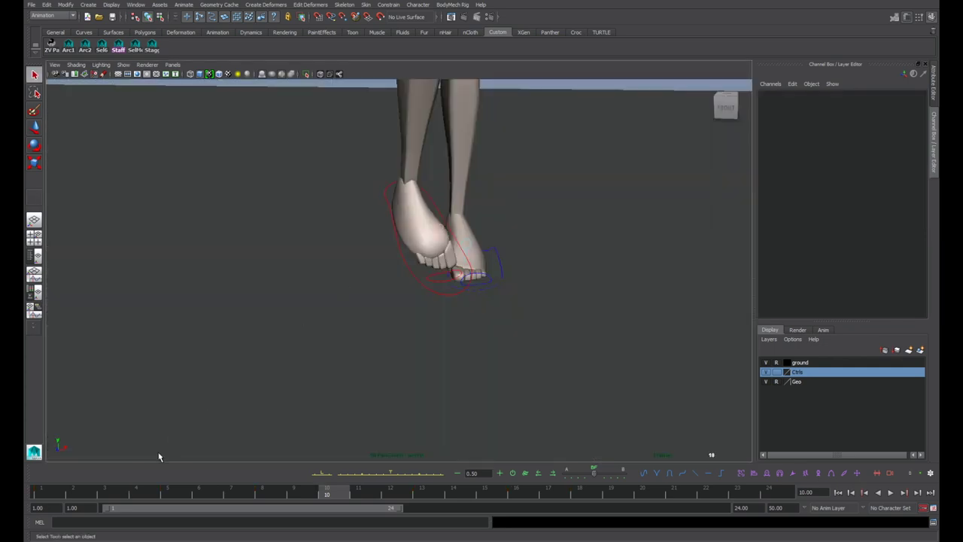
{"action": "left_click", "coordinate": [89, 494]}
{"action": "key", "text": "alt+v"}
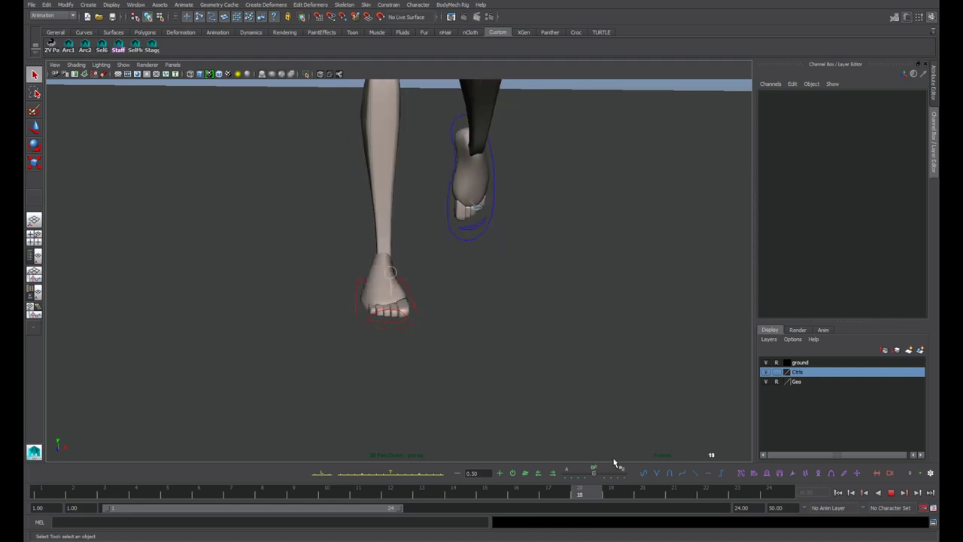
{"action": "left_click_drag", "start_coordinate": [630, 462], "coordinate": [583, 461]}
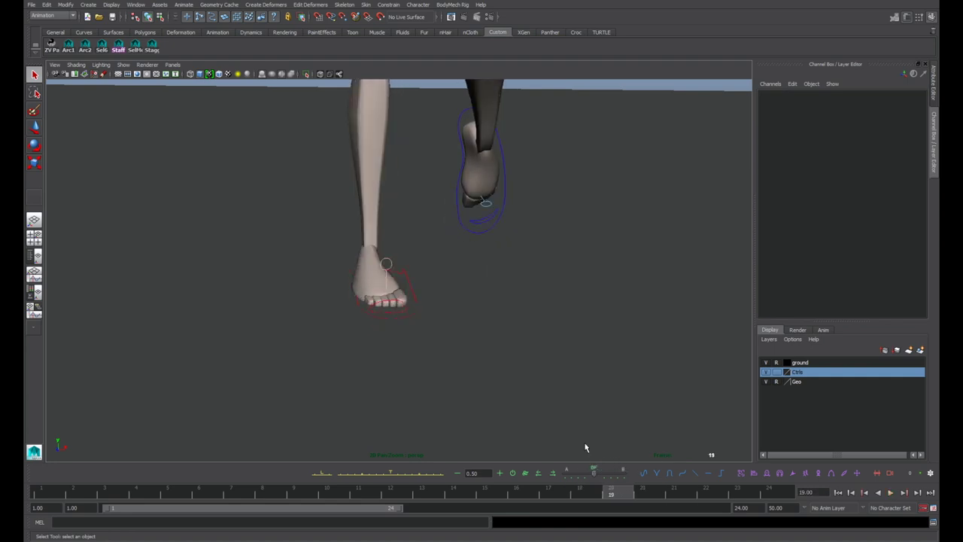
{"action": "key", "text": "Escape"}
Step: Select all Rotate Y keys of the right toe pivot and shift them 1 frame later
{"action": "left_click", "coordinate": [406, 307]}
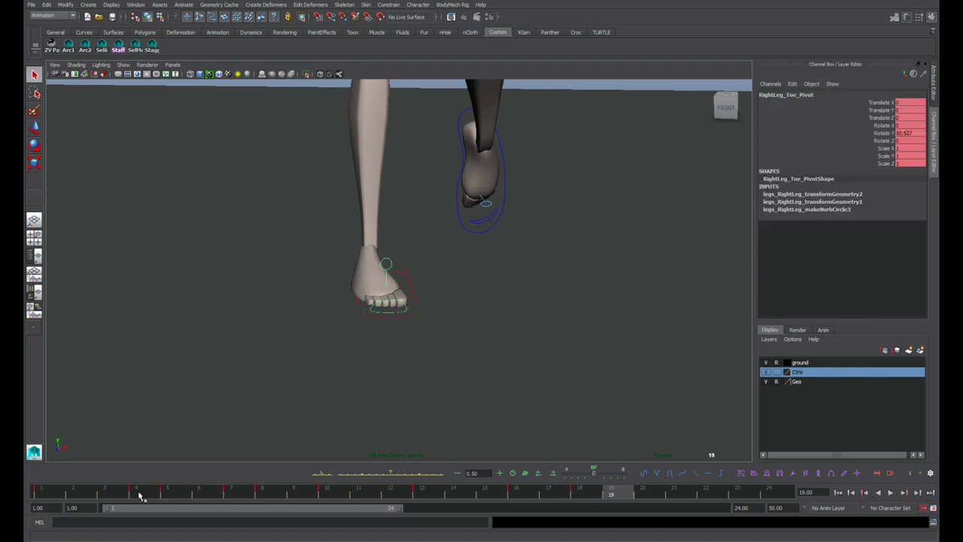
{"action": "key", "text": "alt+v"}
{"action": "mouse_move", "coordinate": [624, 495]}
{"action": "left_mouse_down"}
{"action": "mouse_move", "coordinate": [591, 495]}
{"action": "mouse_move", "coordinate": [629, 493]}
{"action": "left_mouse_up"}
{"action": "key", "text": "space"}
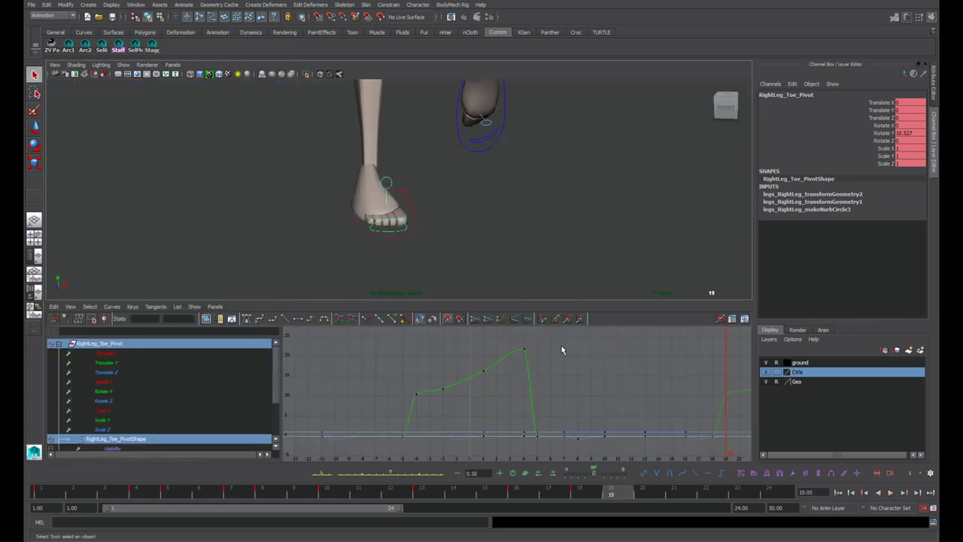
{"action": "left_click", "coordinate": [106, 392]}
{"action": "key", "text": "f"}
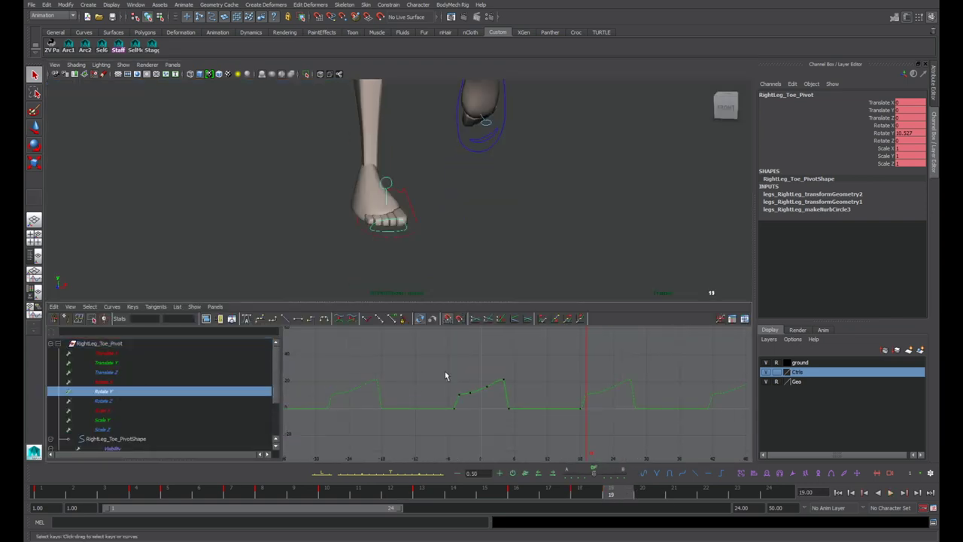
{"action": "left_click_drag", "start_coordinate": [422, 371], "coordinate": [569, 408]}
{"action": "key", "text": "f"}
{"action": "key", "text": "w"}
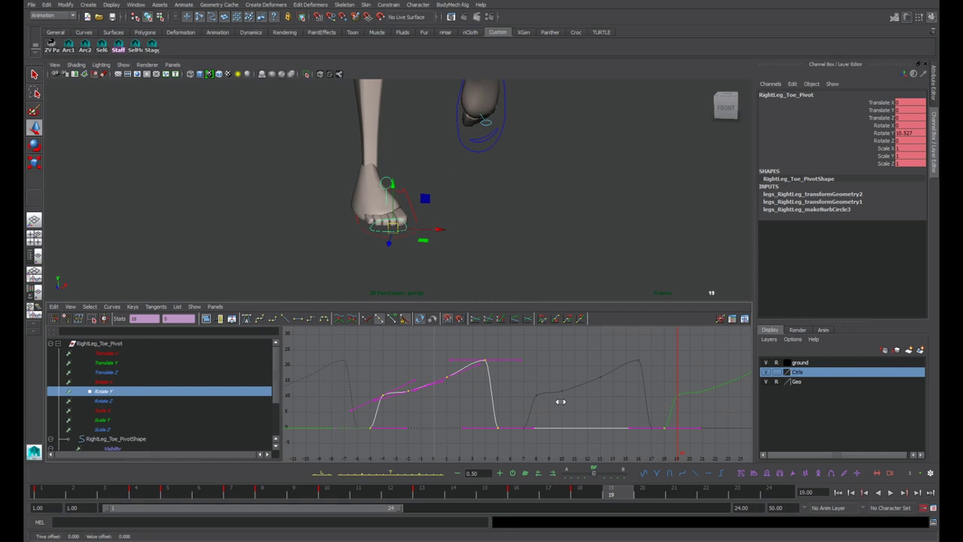
{"action": "middle_click_drag", "start_coordinate": [560, 401], "coordinate": [562, 401]}
Step: Play back the cycle to check the right foot's adjusted pivot timing around frames 19 and 20
{"action": "key", "text": "alt+v"}
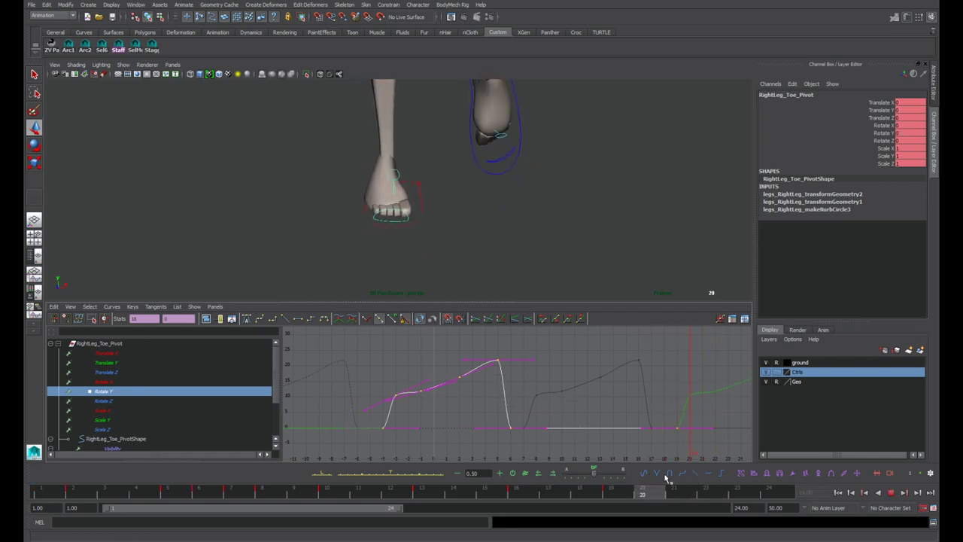
{"action": "key", "text": "alt+v"}
{"action": "key", "text": "space"}
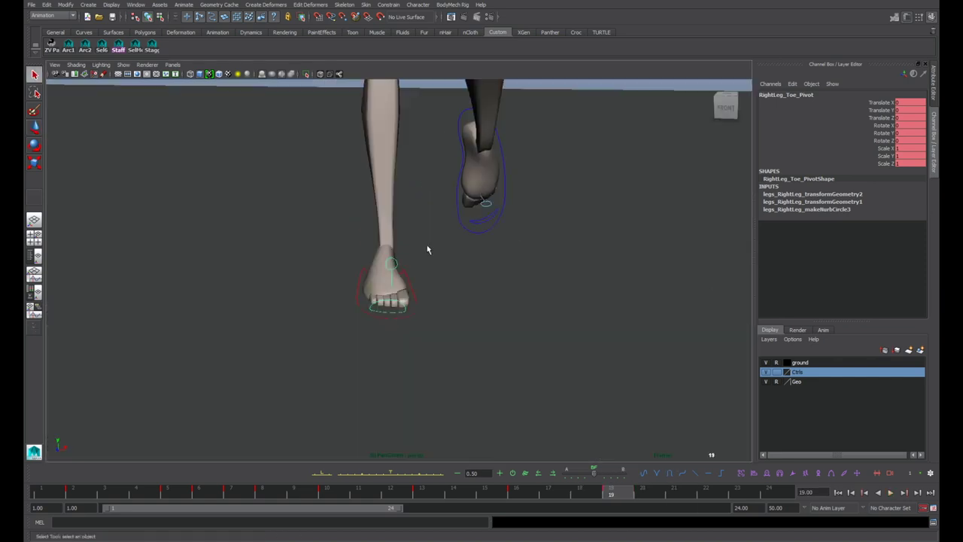
Step: Invert the values of all the right toe pivot's Rotate Y keys with /=-1
{"action": "left_click", "coordinate": [420, 291]}
{"action": "left_click", "coordinate": [412, 288]}
{"action": "left_click", "coordinate": [403, 303]}
{"action": "key", "text": "space"}
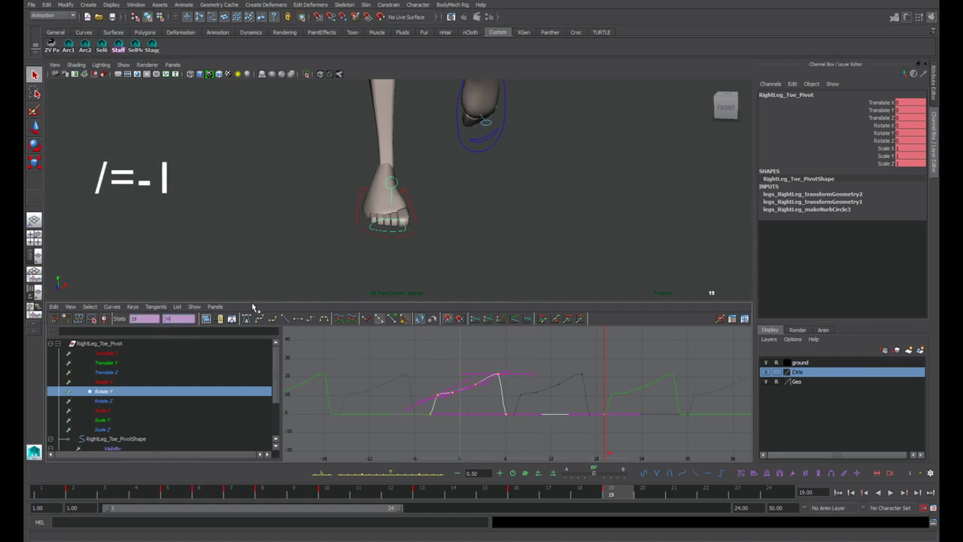
{"action": "key", "text": "Return"}
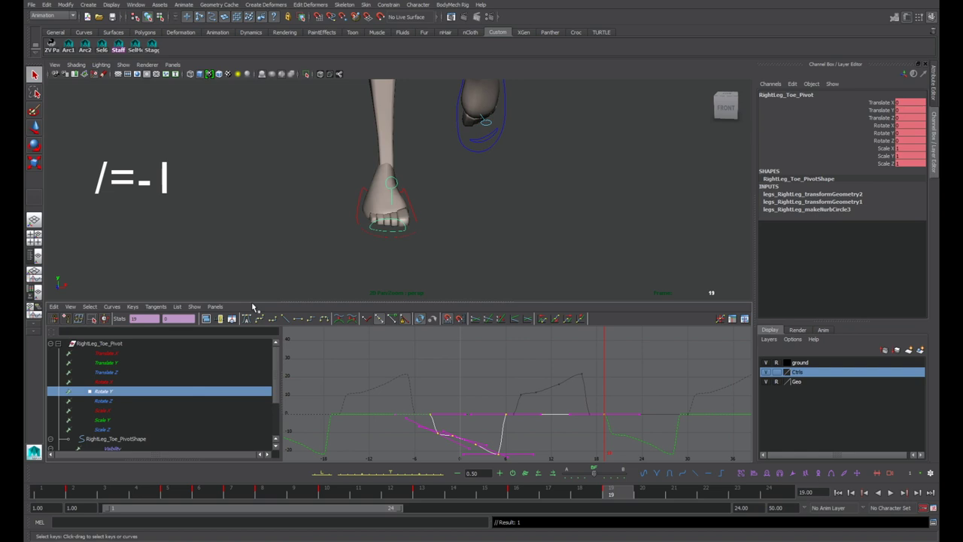
Step: Smooth the right toe pivot's inverted Rotate Y curve around the keys at frames -3 and -1
{"action": "left_click", "coordinate": [505, 384]}
{"action": "scroll", "coordinate": [493, 373], "scroll_direction": "up", "scroll_amount": 1}
{"action": "middle_click_drag", "start_coordinate": [487, 370], "coordinate": [485, 343], "text": "alt"}
{"action": "scroll", "coordinate": [460, 388], "scroll_direction": "up", "scroll_amount": 5}
{"action": "middle_click_drag", "start_coordinate": [427, 403], "coordinate": [433, 389], "text": "alt"}
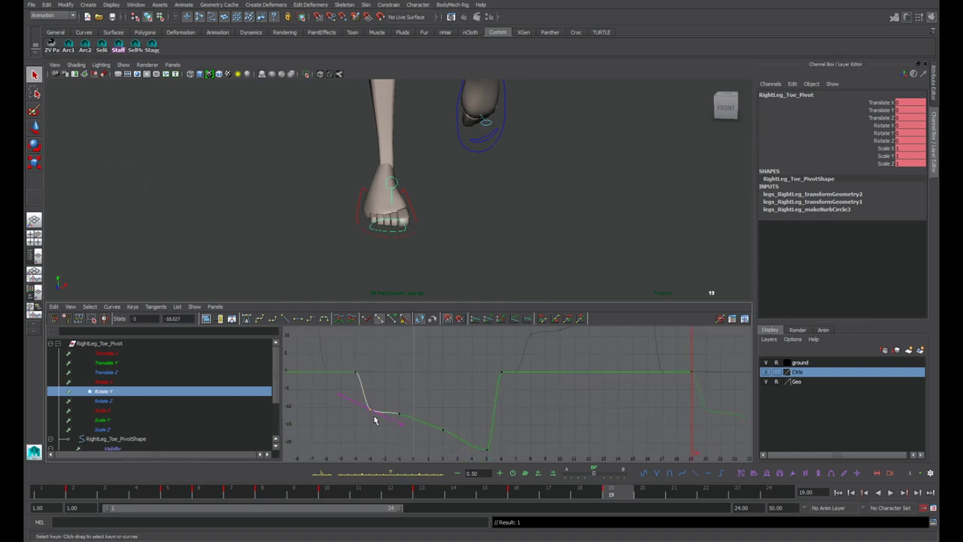
{"action": "middle_click_drag", "start_coordinate": [461, 400], "coordinate": [437, 393], "text": "alt"}
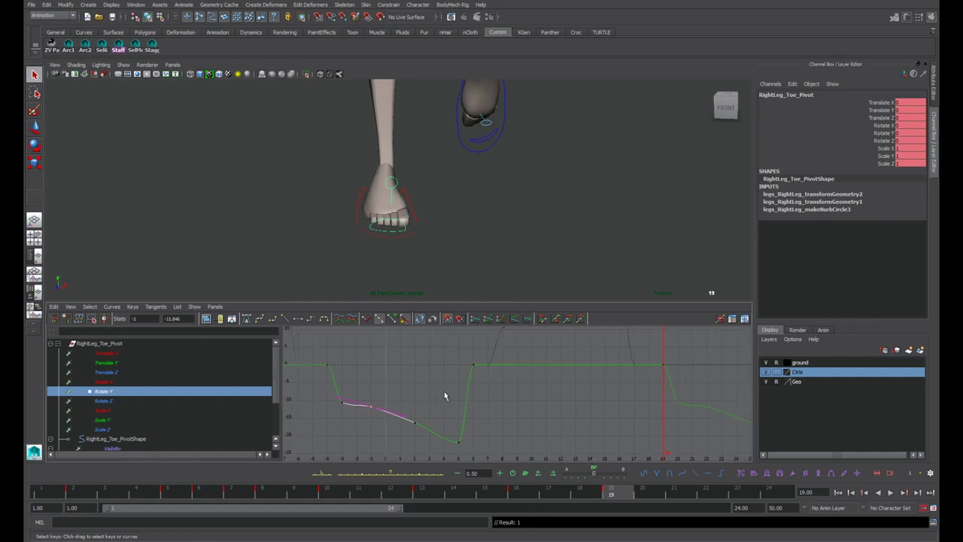
Step: Step through the keyframes to check the right toe pivot's inverted rotation against the foot's pose
{"action": "key", "text": "comma"}
{"action": "key", "text": "comma"}
{"action": "key", "text": "period"}
{"action": "key", "text": "period"}
{"action": "key", "text": "period"}
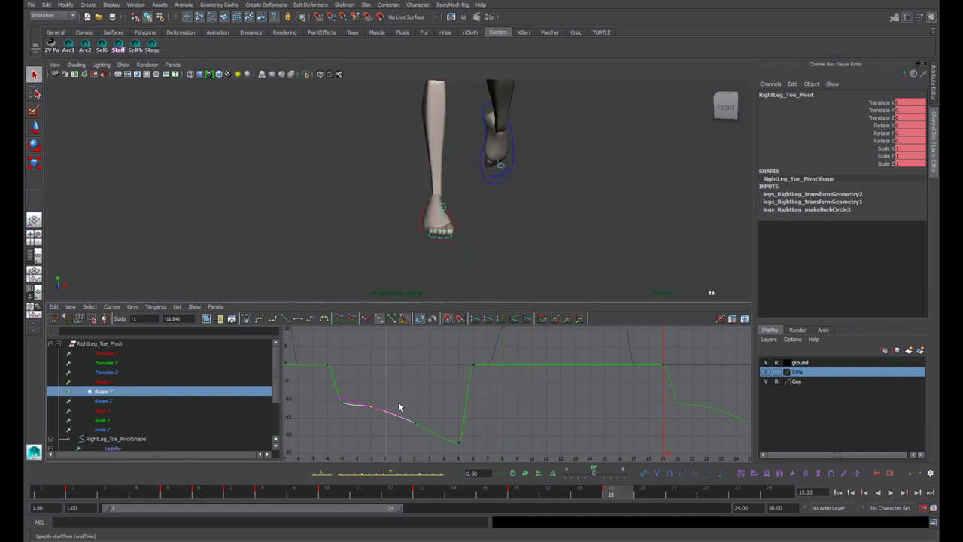
{"action": "left_click", "coordinate": [383, 389]}
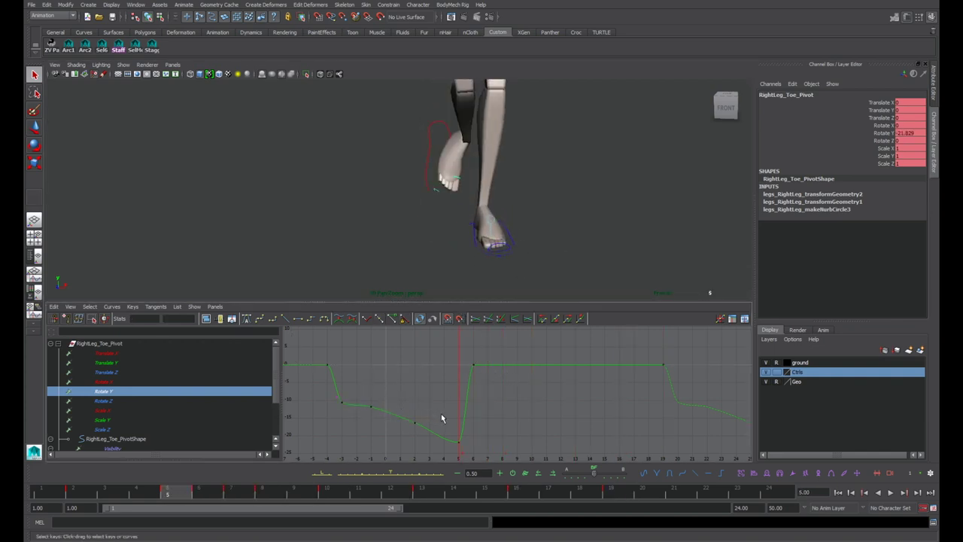
Step: Invert the values of all Rotate Y keys on the right leg's IK control
{"action": "left_click", "coordinate": [427, 191]}
{"action": "left_click", "coordinate": [137, 392]}
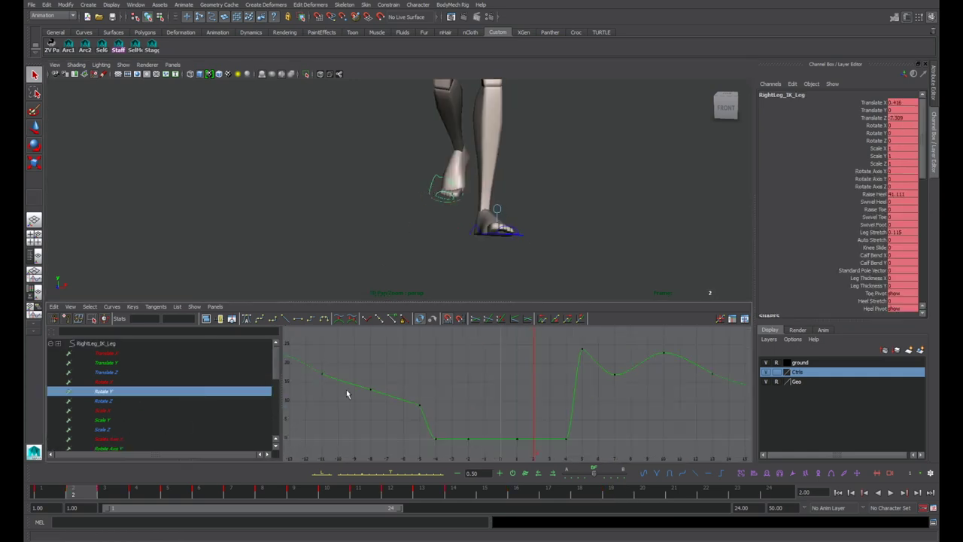
{"action": "left_click_drag", "start_coordinate": [448, 379], "coordinate": [632, 428]}
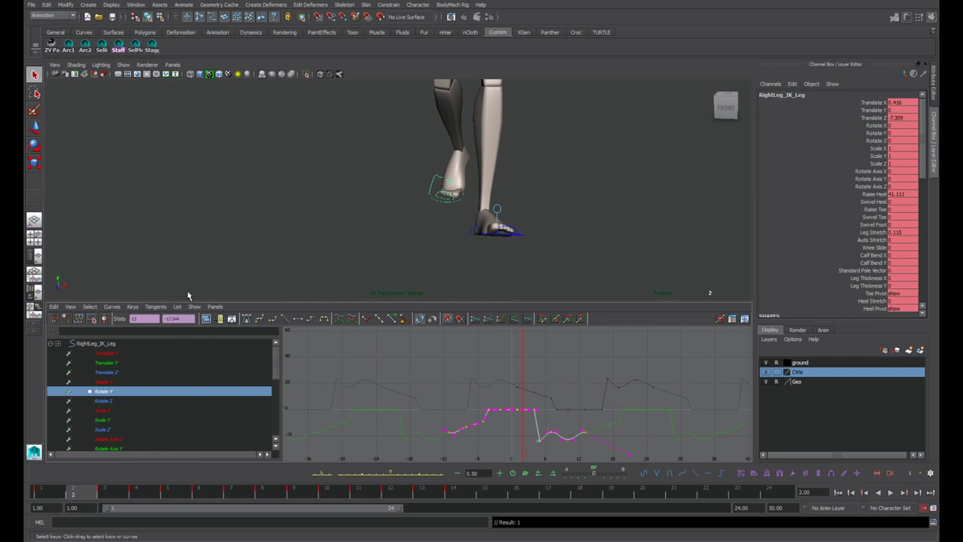
{"action": "scroll", "coordinate": [532, 412], "scroll_direction": "up", "scroll_amount": 3}
{"action": "middle_click_drag", "start_coordinate": [539, 417], "coordinate": [544, 376], "text": "alt"}
{"action": "scroll", "coordinate": [533, 389], "scroll_direction": "up", "scroll_amount": 3}
{"action": "left_click", "coordinate": [661, 396]}
Step: Smooth the tangents of the right IK leg's first and last Rotate Y keys at frames -11 and 13
{"action": "key", "text": "alt+period"}
{"action": "key", "text": "alt+period"}
{"action": "key", "text": "alt+period"}
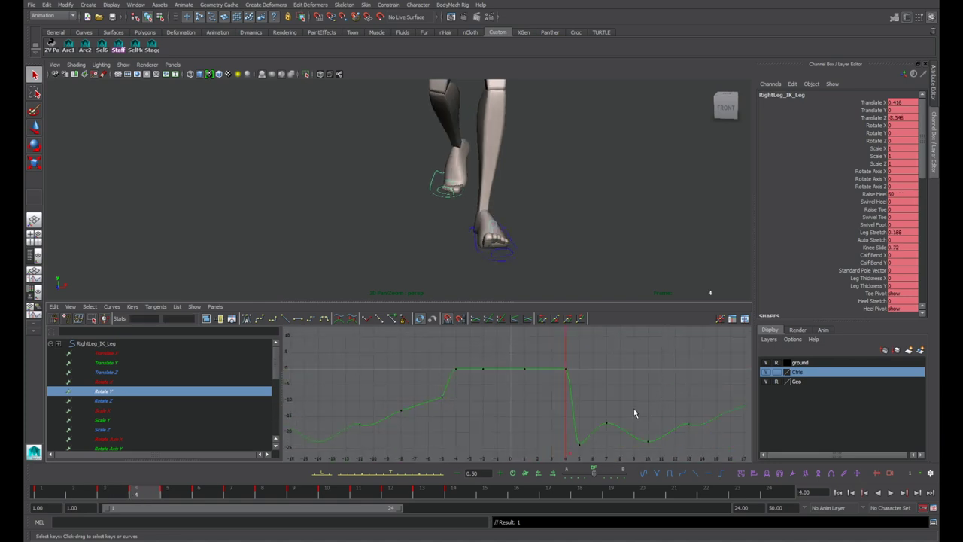
{"action": "key", "text": "w"}
{"action": "scroll", "coordinate": [421, 400], "scroll_direction": "down", "scroll_amount": 5}
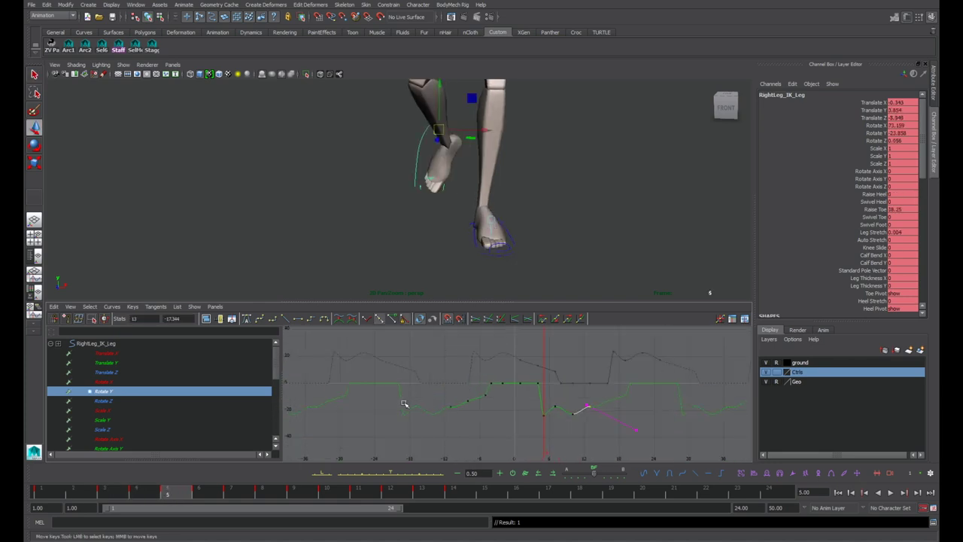
{"action": "key", "text": "q"}
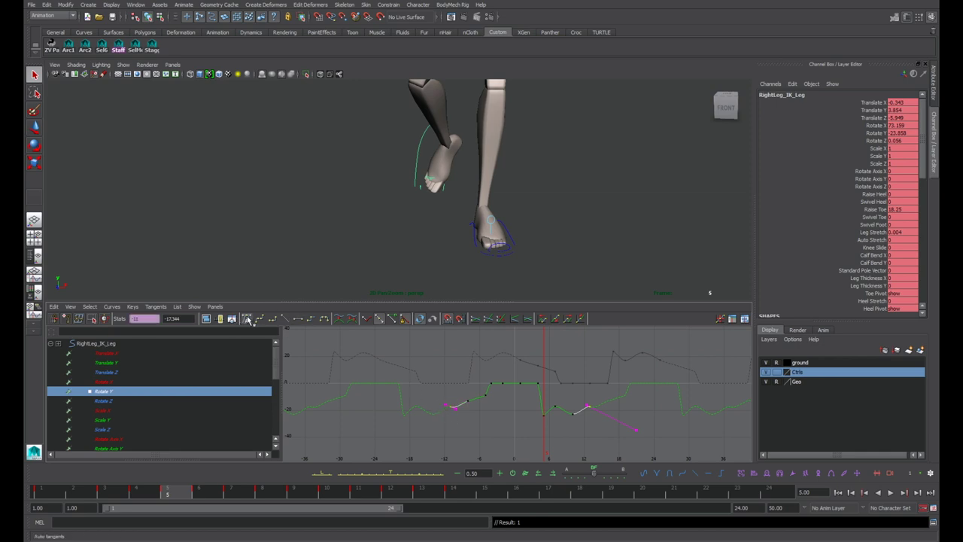
{"action": "right_click_drag", "start_coordinate": [509, 369], "coordinate": [469, 372], "text": "alt"}
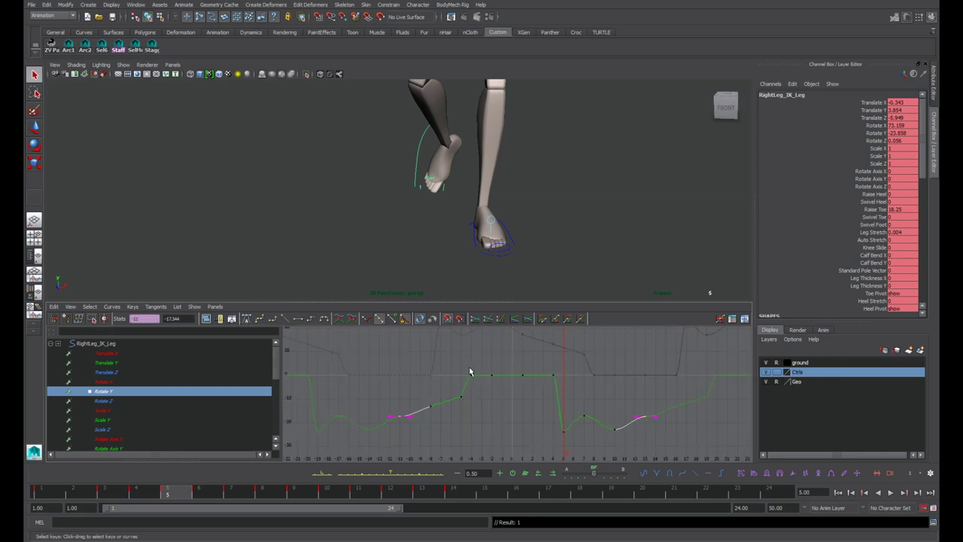
{"action": "left_click", "coordinate": [391, 416]}
{"action": "key", "text": "w"}
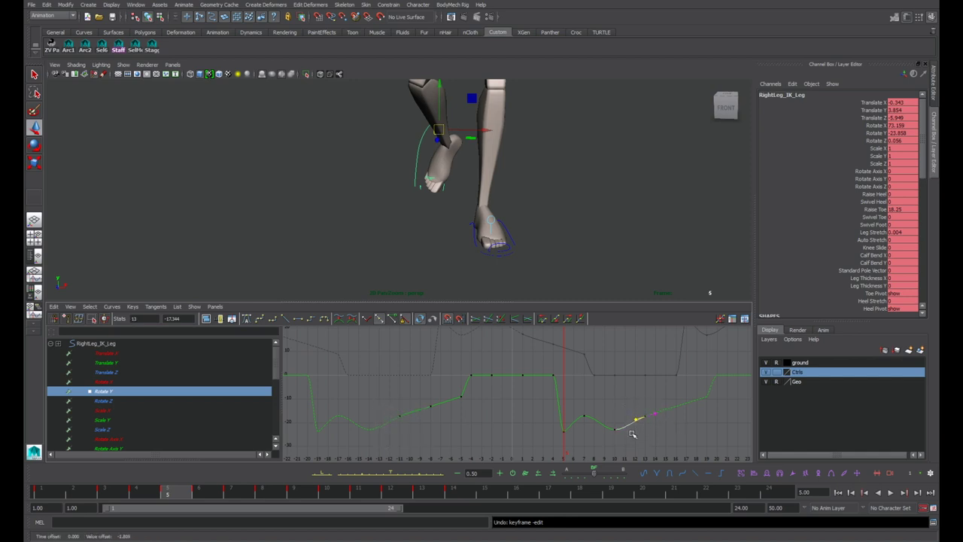
Step: Step back and forth between frames 5 and 6 to examine the right foot's lift from a low front view
{"action": "key", "text": "alt+period"}
{"action": "key", "text": "alt+comma"}
{"action": "key", "text": "alt+period"}
{"action": "left_click_drag", "start_coordinate": [515, 259], "coordinate": [513, 242], "text": "alt"}
{"action": "middle_click_drag", "start_coordinate": [513, 242], "coordinate": [490, 264], "text": "alt"}
{"action": "key", "text": "alt+comma"}
{"action": "key", "text": "alt+period"}
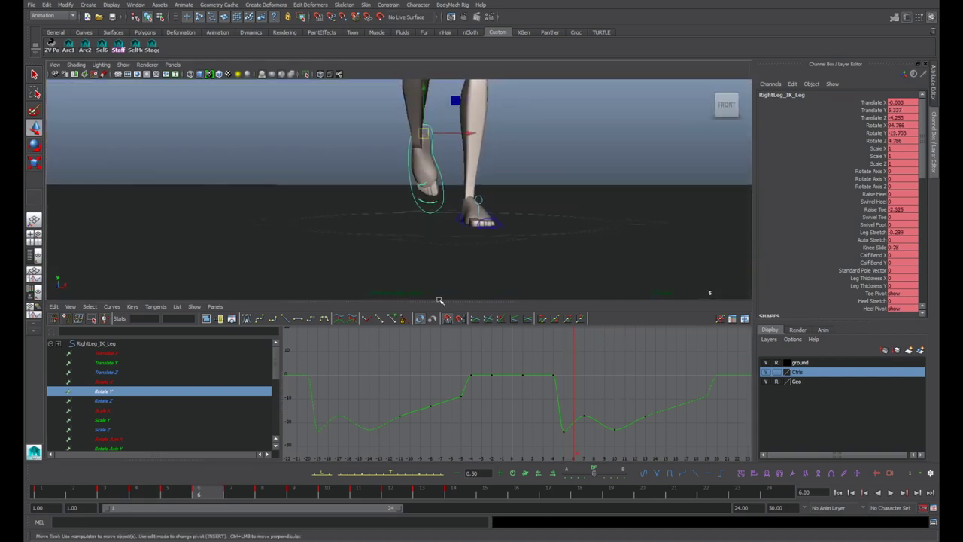
Step: Invert the values of all the right IK leg's Rotate Z keys with /=-1 and scrub through the motion
{"action": "left_click", "coordinate": [125, 400]}
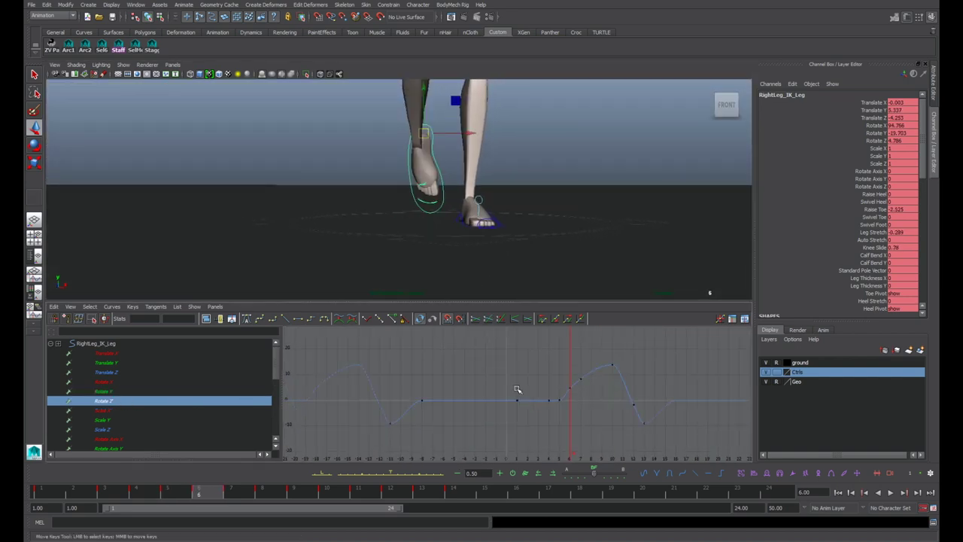
{"action": "left_click_drag", "start_coordinate": [788, 463], "coordinate": [790, 463]}
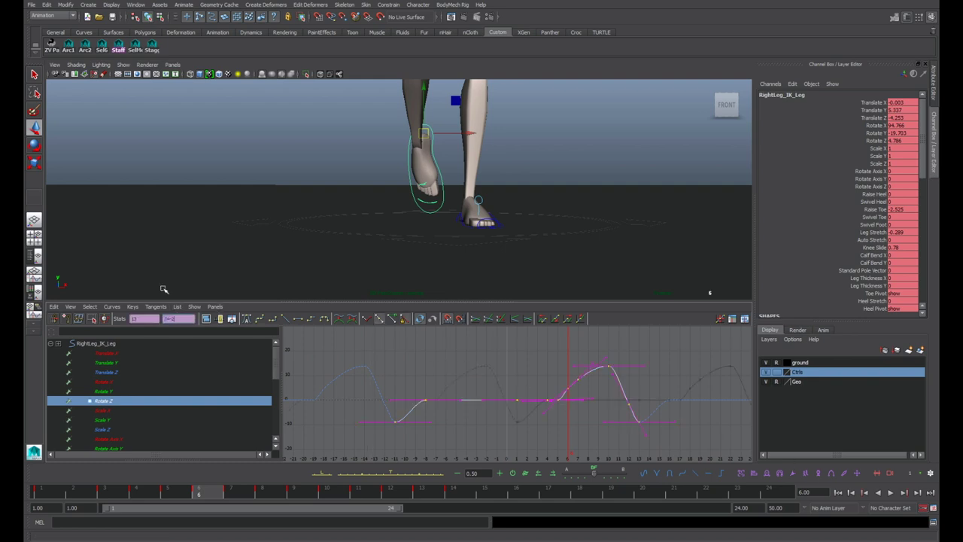
{"action": "key", "text": "Return"}
{"action": "left_click", "coordinate": [574, 413]}
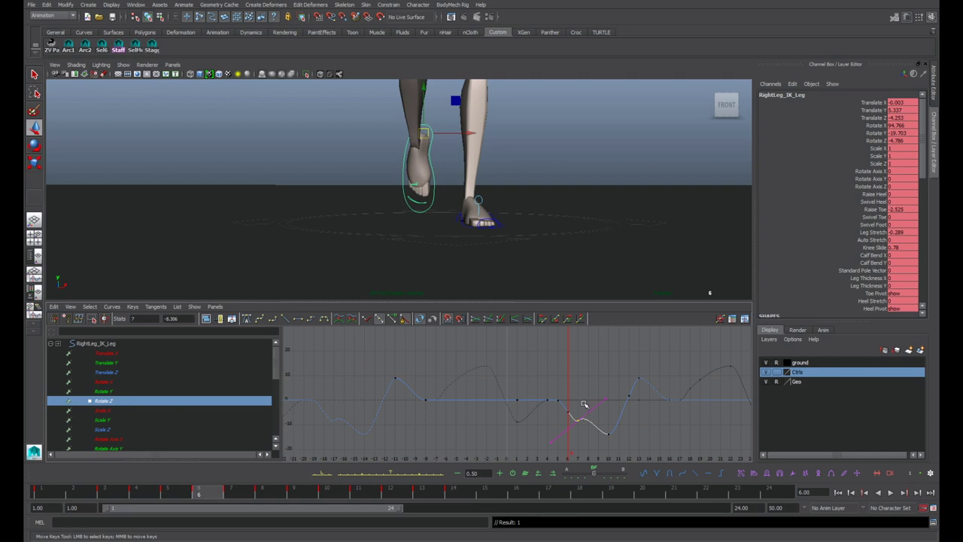
{"action": "left_click", "coordinate": [520, 438]}
{"action": "left_click_drag", "start_coordinate": [73, 495], "coordinate": [177, 490]}
{"action": "key", "text": "alt+v"}
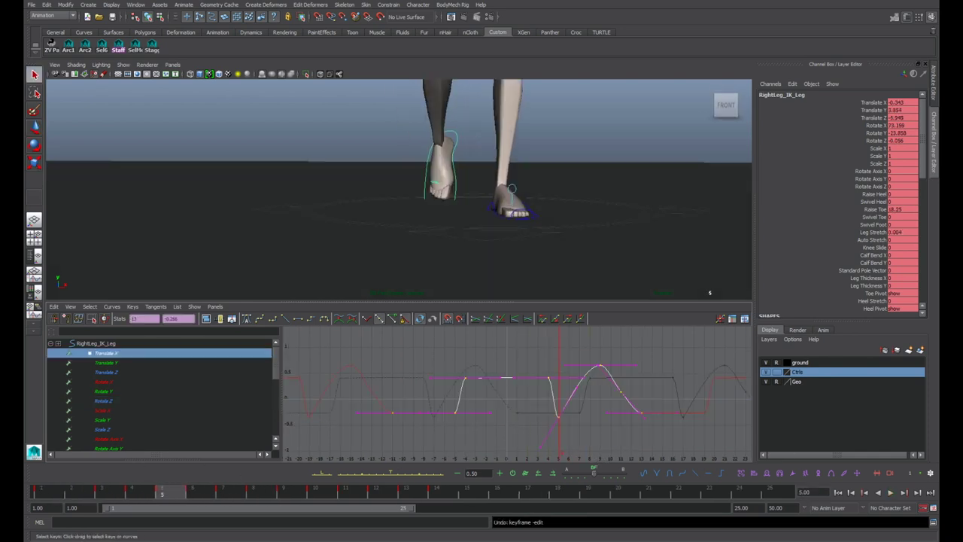
Step: Reselect the right leg's IK control and invert the values of all its Translate X keys
{"action": "left_click", "coordinate": [453, 153]}
{"action": "left_click", "coordinate": [453, 152]}
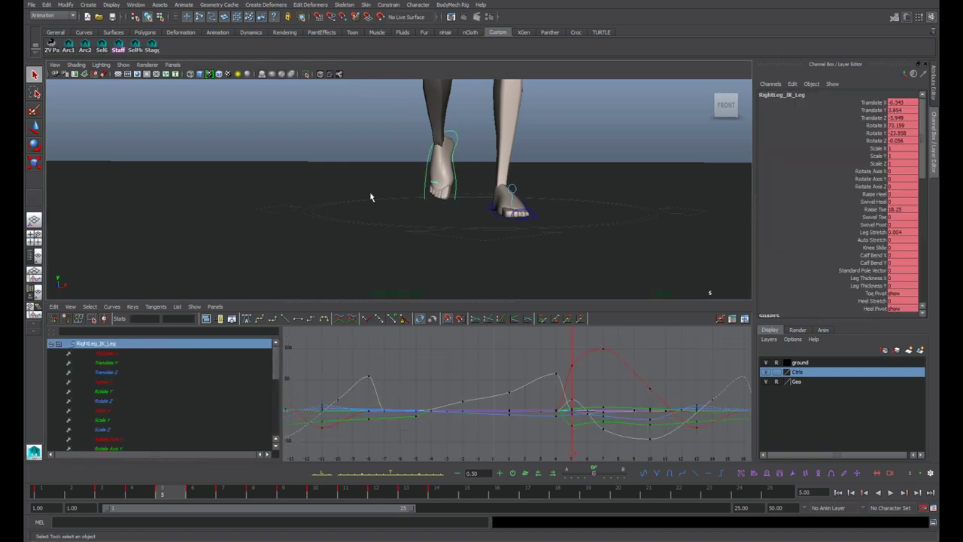
{"action": "left_click", "coordinate": [107, 352]}
{"action": "right_click_drag", "start_coordinate": [449, 385], "coordinate": [384, 363], "text": "alt"}
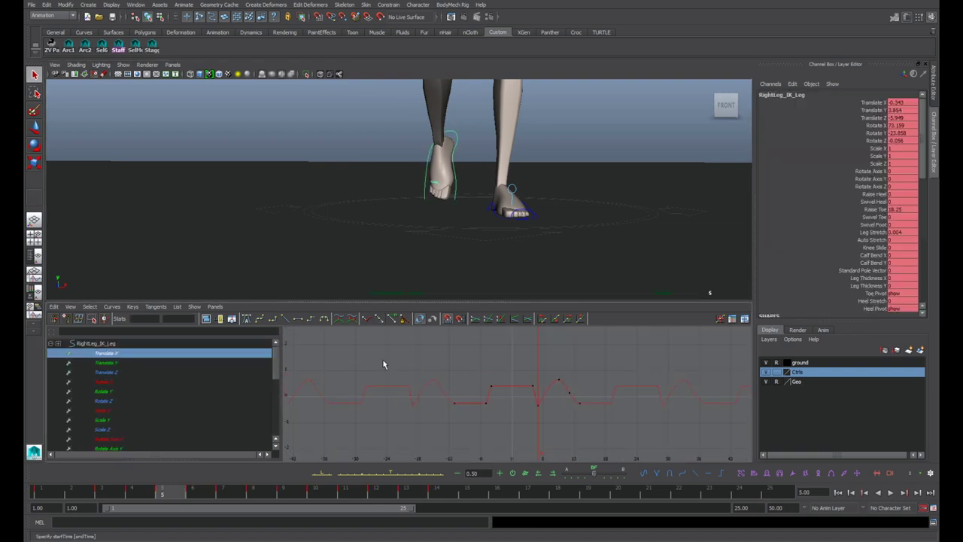
{"action": "left_click_drag", "start_coordinate": [384, 363], "coordinate": [617, 425]}
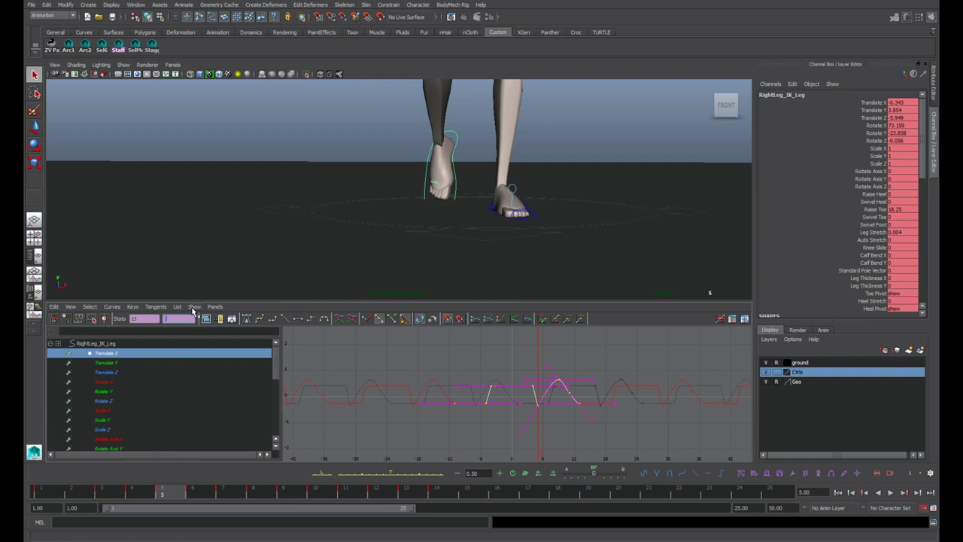
{"action": "key", "text": "Return"}
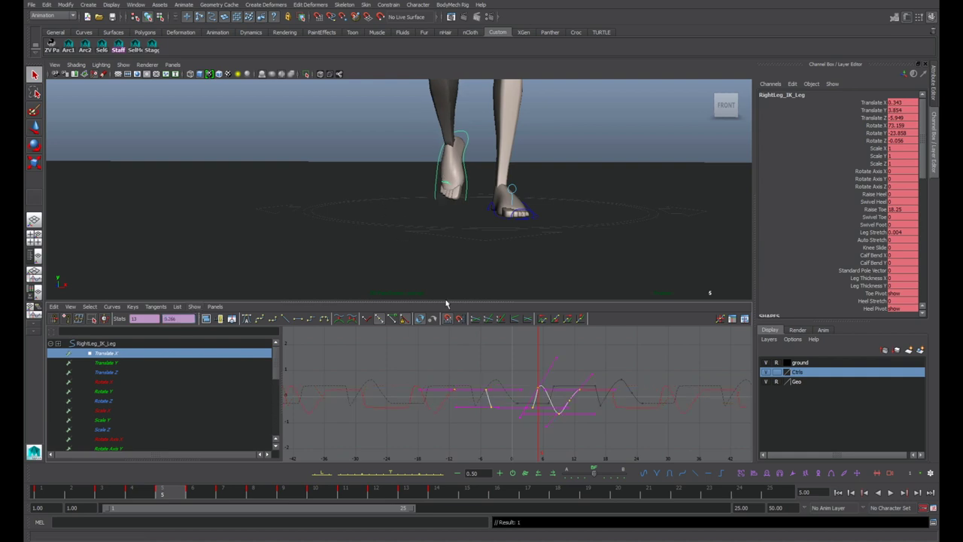
{"action": "key", "text": "f"}
{"action": "left_click", "coordinate": [538, 331]}
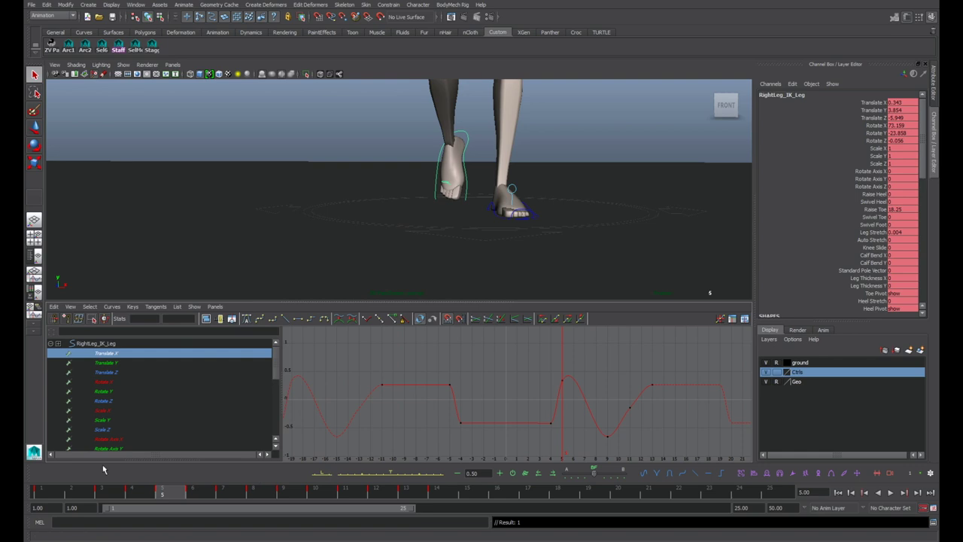
Step: Play back the cycle close up on the feet to check the right foot's mirrored sideways motion
{"action": "key", "text": "alt+v"}
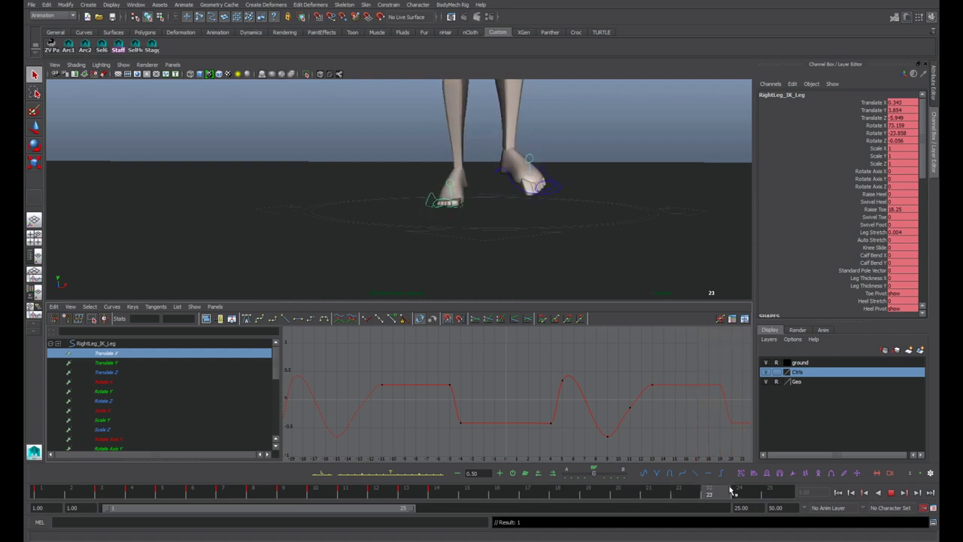
{"action": "left_click", "coordinate": [891, 493]}
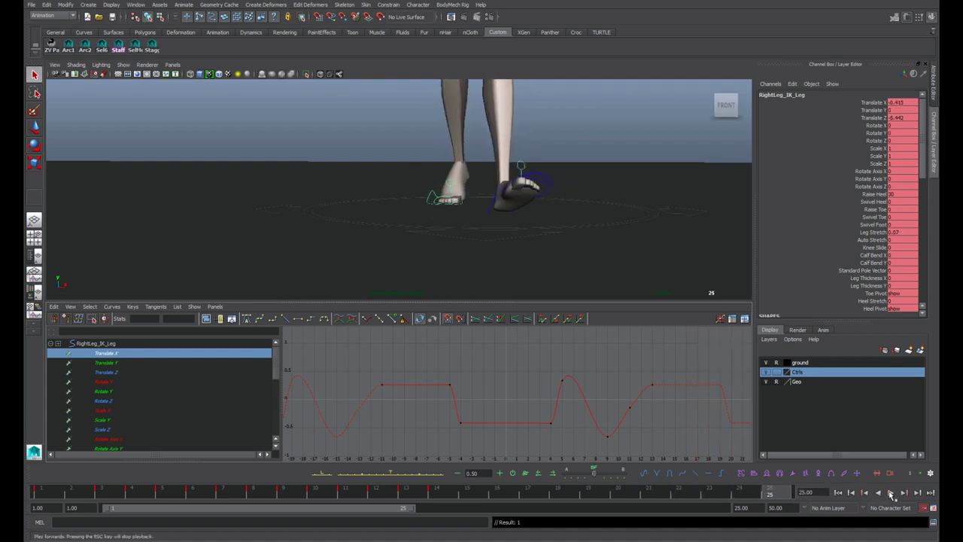
{"action": "left_click", "coordinate": [891, 493]}
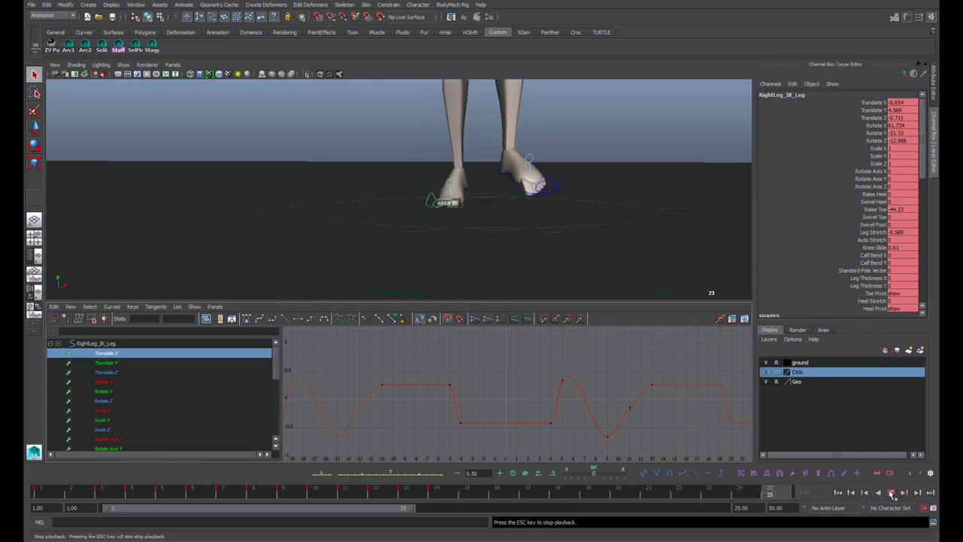
{"action": "left_click", "coordinate": [892, 493]}
Step: Maximize the perspective view, frame the whole character, and play back the walk cycle from several angles
{"action": "key", "text": "space"}
{"action": "right_click_drag", "start_coordinate": [559, 275], "coordinate": [509, 283], "text": "alt"}
{"action": "middle_click_drag", "start_coordinate": [510, 284], "coordinate": [507, 336], "text": "alt"}
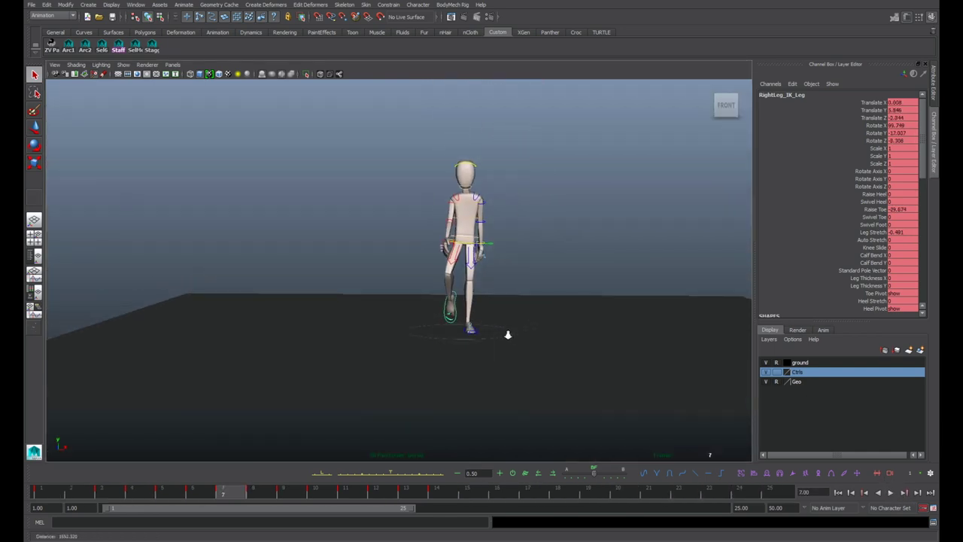
{"action": "right_click_drag", "start_coordinate": [508, 336], "coordinate": [445, 385], "text": "alt"}
{"action": "mouse_move", "coordinate": [445, 386]}
{"action": "left_mouse_down", "text": "alt"}
{"action": "mouse_move", "coordinate": [484, 383]}
{"action": "mouse_move", "coordinate": [434, 376]}
{"action": "left_mouse_up", "text": "alt"}
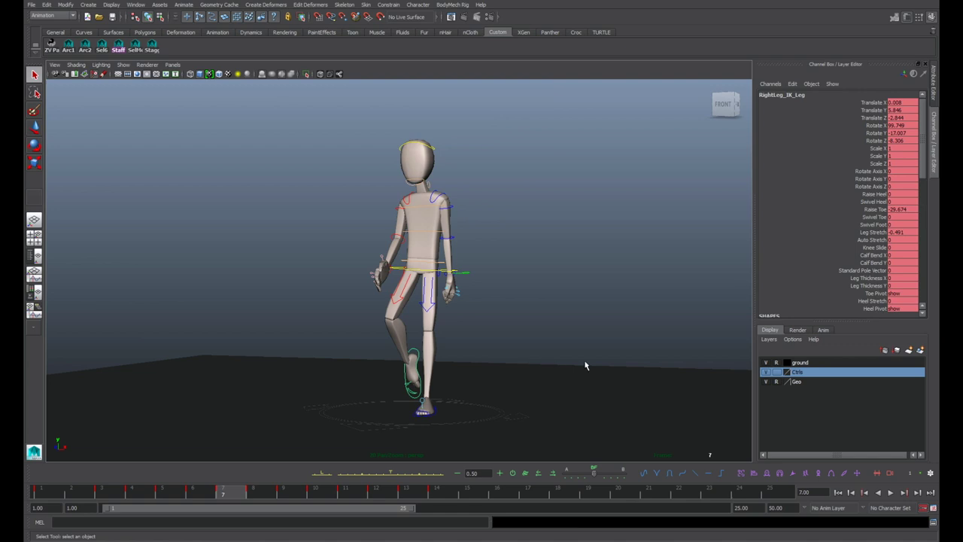
{"action": "left_click", "coordinate": [891, 493]}
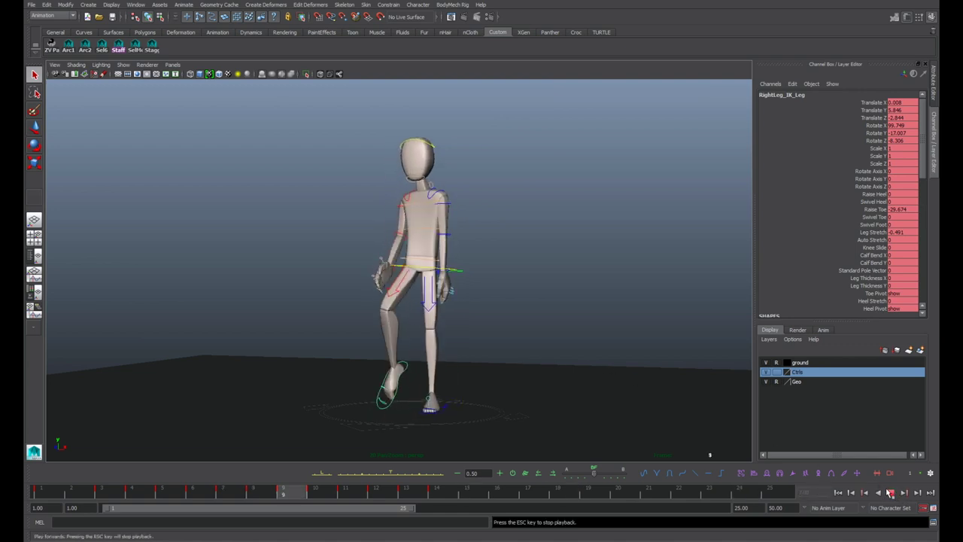
{"action": "mouse_move", "coordinate": [580, 402]}
{"action": "left_mouse_down", "text": "alt"}
{"action": "mouse_move", "coordinate": [542, 396]}
{"action": "mouse_move", "coordinate": [590, 402]}
{"action": "left_mouse_up", "text": "alt"}
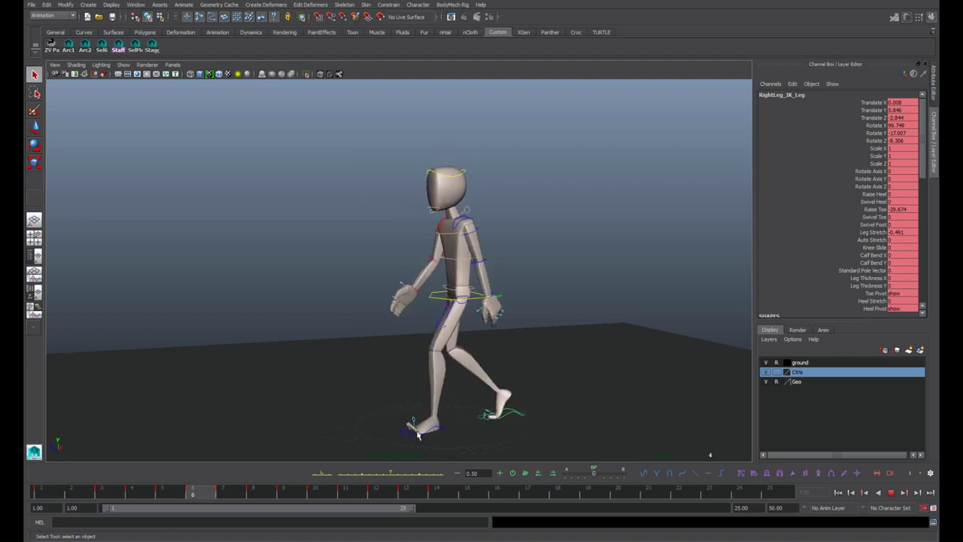
{"action": "left_click_drag", "start_coordinate": [519, 423], "coordinate": [538, 413], "text": "alt"}
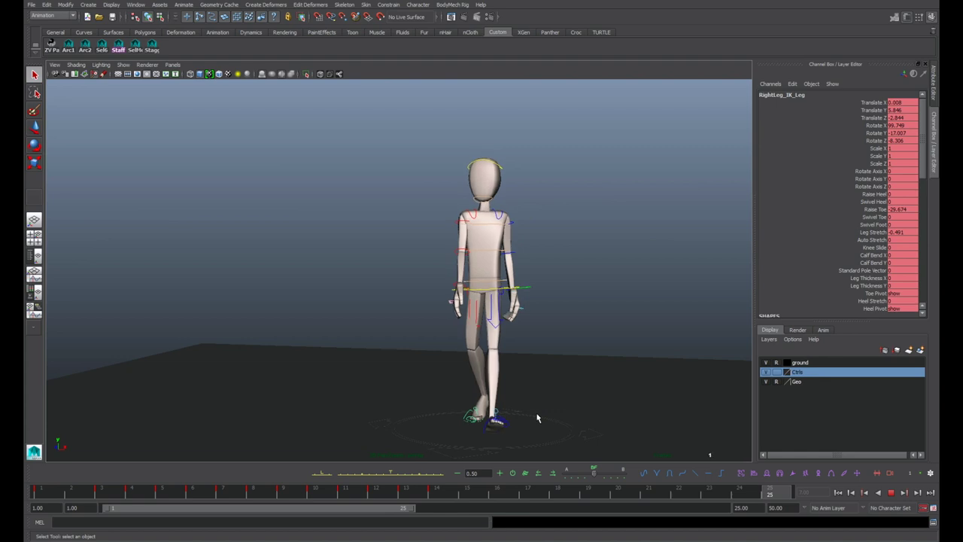
Step: Restart playback of the cycle several times to compare the left and right steps from the front
{"action": "left_click", "coordinate": [892, 493]}
{"action": "left_click", "coordinate": [892, 492]}
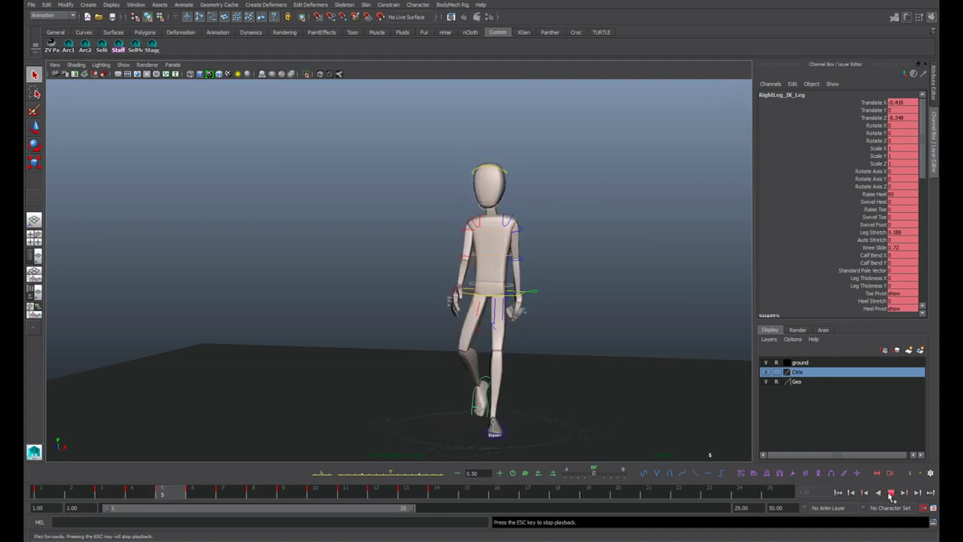
{"action": "left_click", "coordinate": [892, 493]}
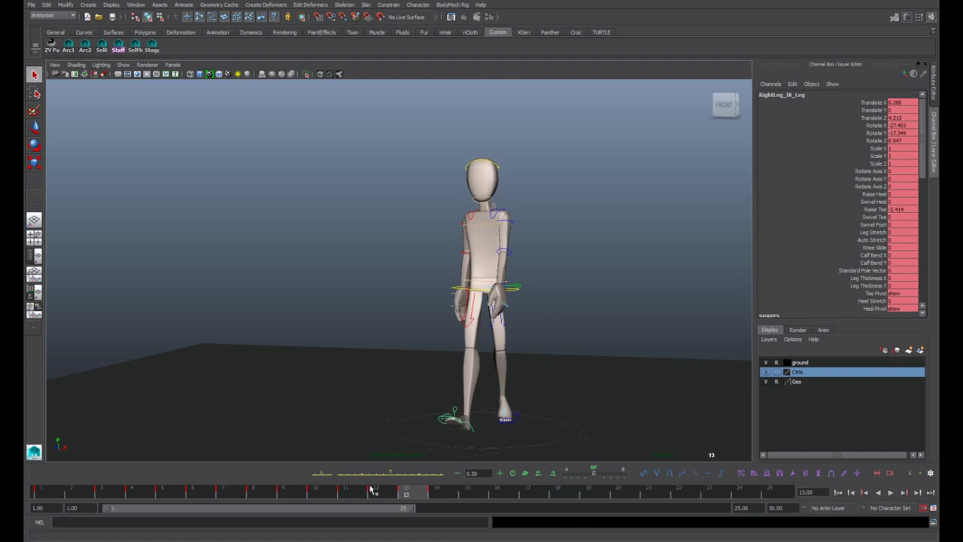
{"action": "key", "text": "alt+v"}
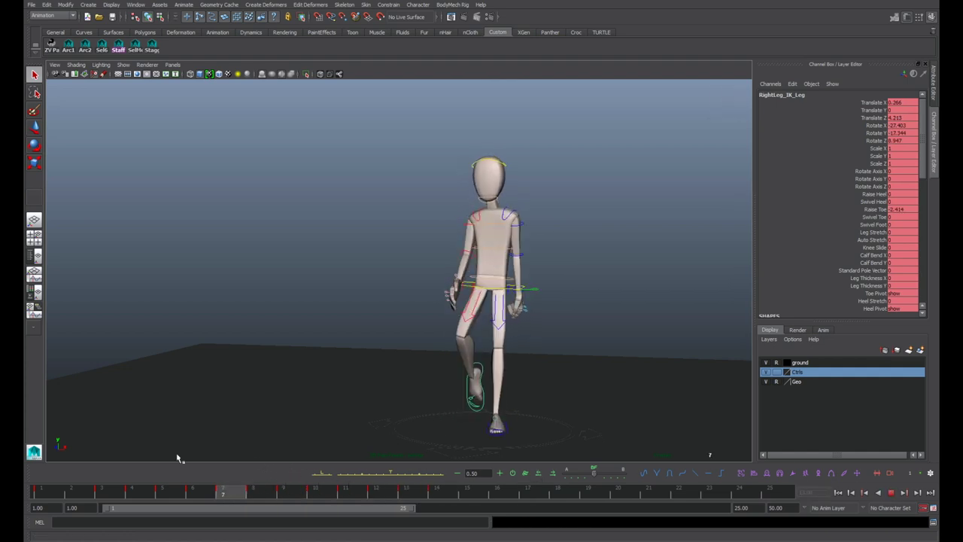
{"action": "key", "text": "alt+shift+v"}
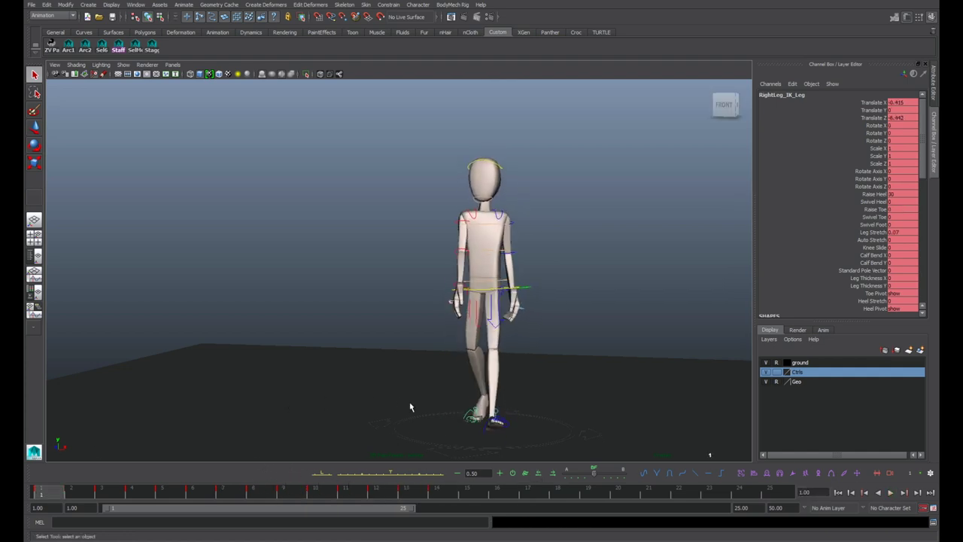
{"action": "mouse_move", "coordinate": [441, 432]}
{"action": "left_mouse_down", "text": "alt"}
{"action": "mouse_move", "coordinate": [458, 412]}
{"action": "mouse_move", "coordinate": [452, 420]}
{"action": "left_mouse_up", "text": "alt"}
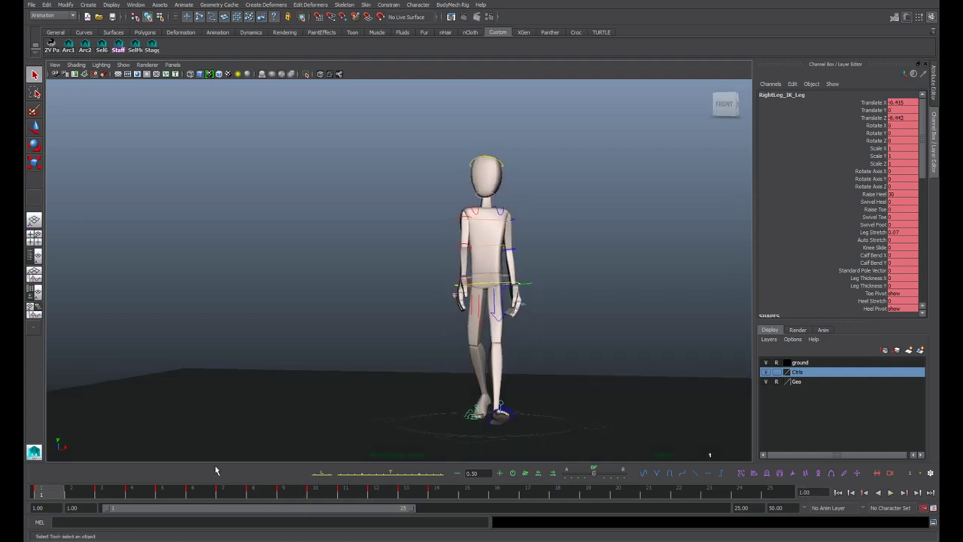
{"action": "key", "text": "alt+v"}
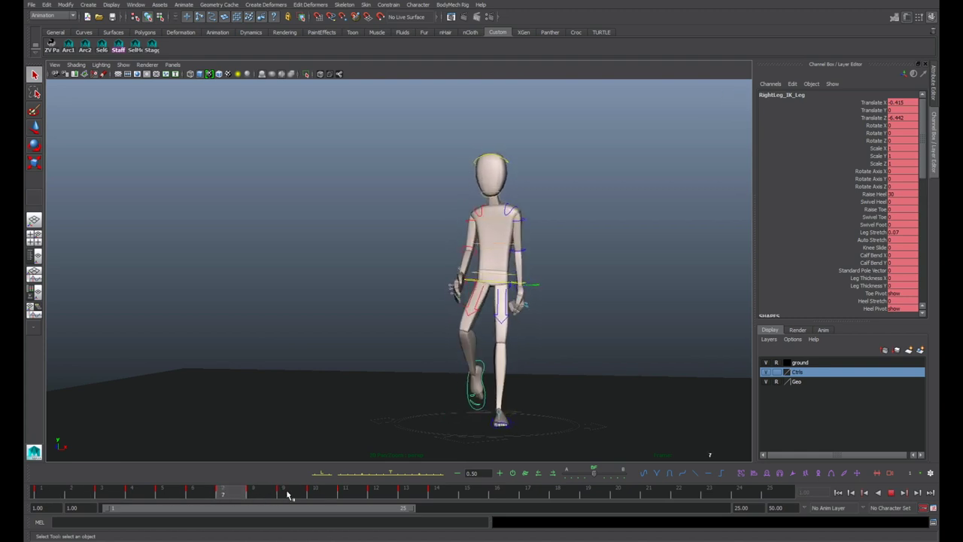
Step: Scrub through the walk cycle from frame 12 to frame 25 in the front view to examine the steps
{"action": "left_click_drag", "start_coordinate": [387, 492], "coordinate": [378, 491]}
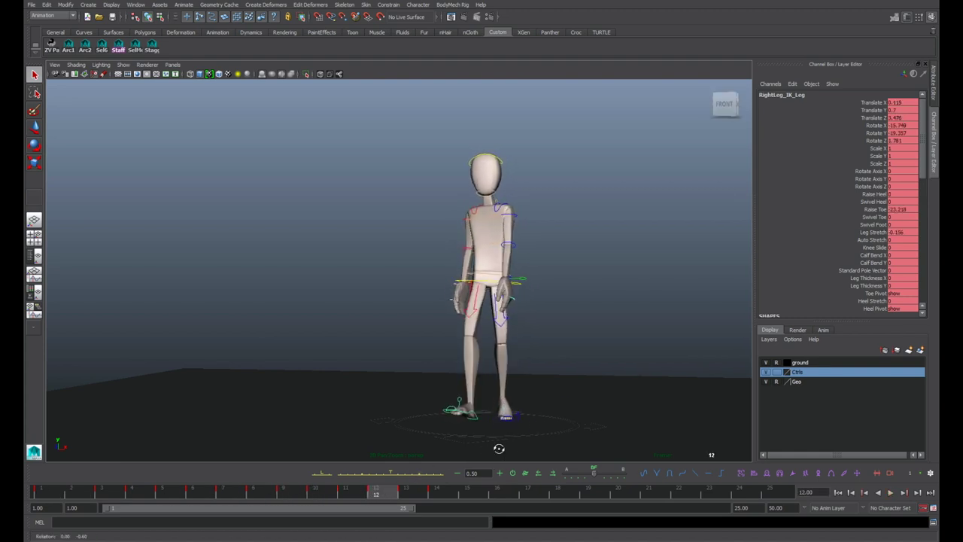
{"action": "left_click_drag", "start_coordinate": [499, 449], "coordinate": [499, 441], "text": "alt"}
{"action": "left_click_drag", "start_coordinate": [383, 494], "coordinate": [873, 491]}
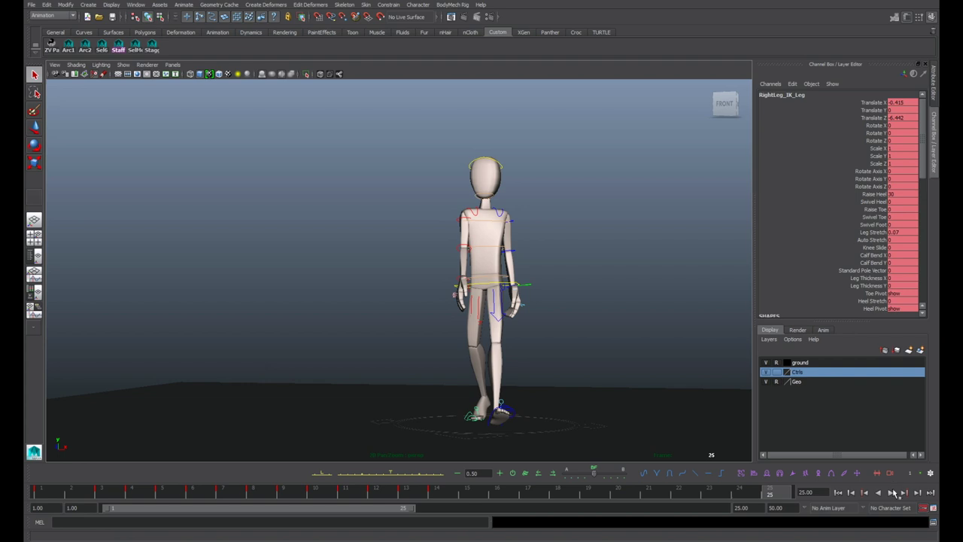
Step: Play back the walk cycle and examine the whole character's motion from the side
{"action": "left_click", "coordinate": [896, 495]}
{"action": "left_click_drag", "start_coordinate": [625, 380], "coordinate": [445, 412], "text": "alt"}
{"action": "left_click_drag", "start_coordinate": [430, 355], "coordinate": [445, 329], "text": "alt"}
{"action": "scroll", "coordinate": [445, 328], "scroll_direction": "up", "scroll_amount": 3}
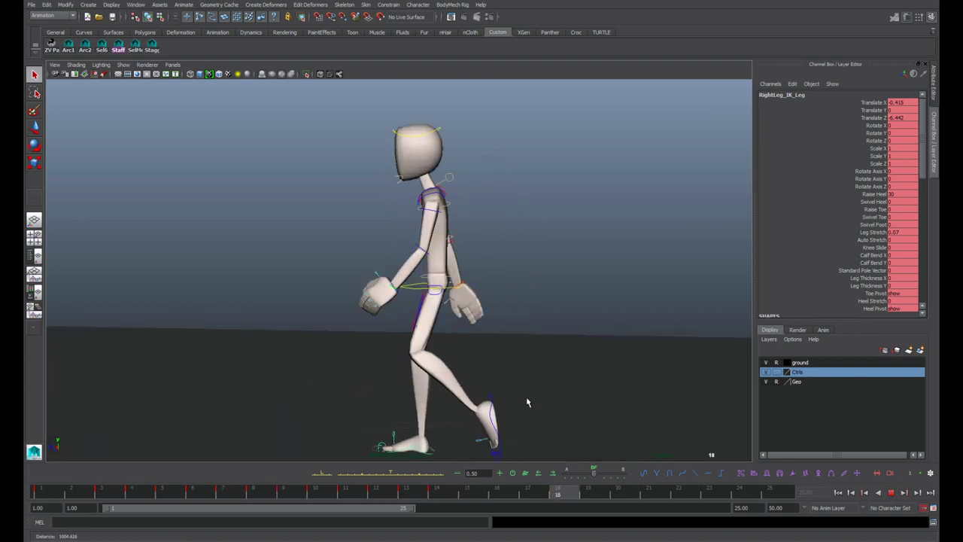
{"action": "scroll", "coordinate": [485, 376], "scroll_direction": "down", "scroll_amount": 3}
{"action": "left_click_drag", "start_coordinate": [471, 396], "coordinate": [550, 393], "text": "alt"}
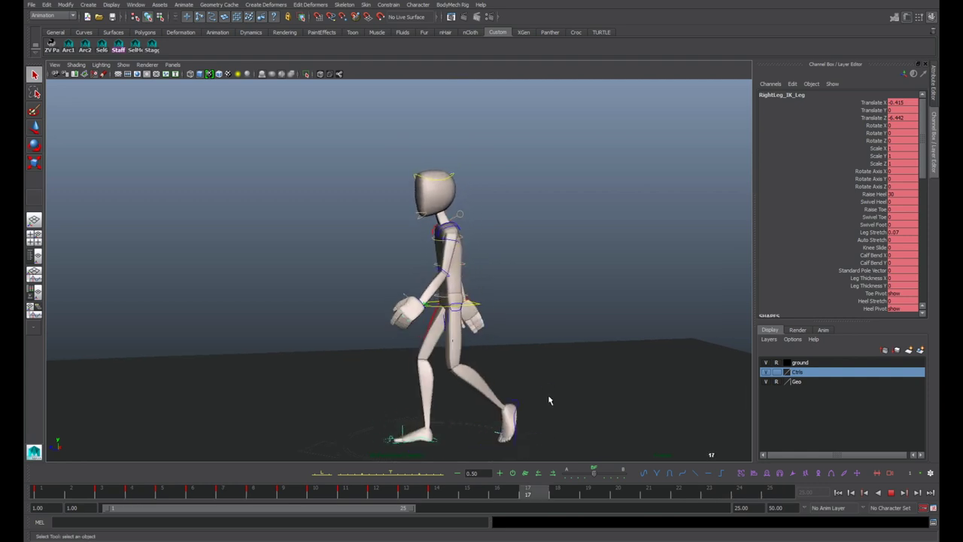
{"action": "middle_click_drag", "start_coordinate": [548, 398], "coordinate": [585, 394], "text": "alt"}
{"action": "left_click_drag", "start_coordinate": [585, 393], "coordinate": [618, 394], "text": "alt"}
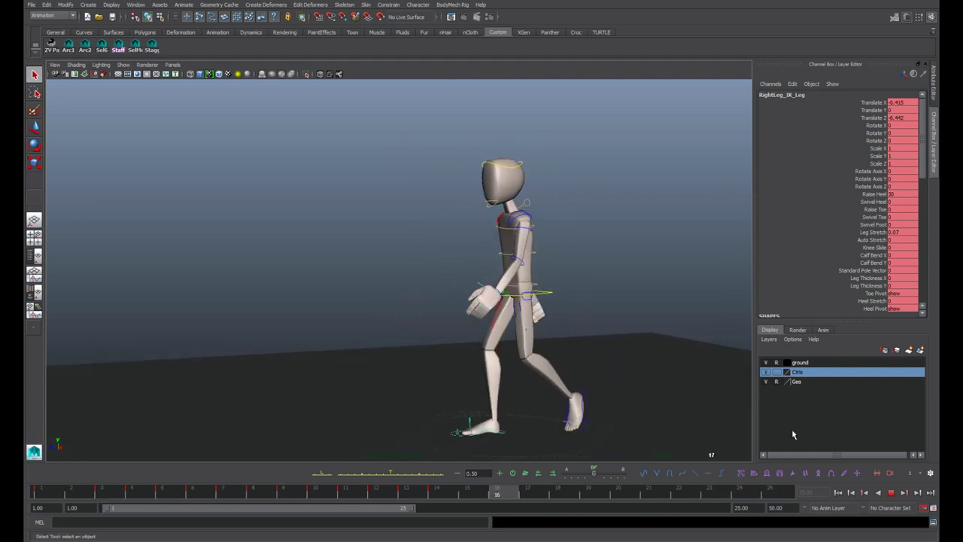
Step: Hide the Ctrls layer and play back the walk cycle with only the character's geometry and the ground showing
{"action": "left_click", "coordinate": [766, 372]}
{"action": "left_click", "coordinate": [767, 372]}
{"action": "left_click", "coordinate": [767, 372]}
{"action": "left_click", "coordinate": [767, 374]}
{"action": "left_click", "coordinate": [892, 494]}
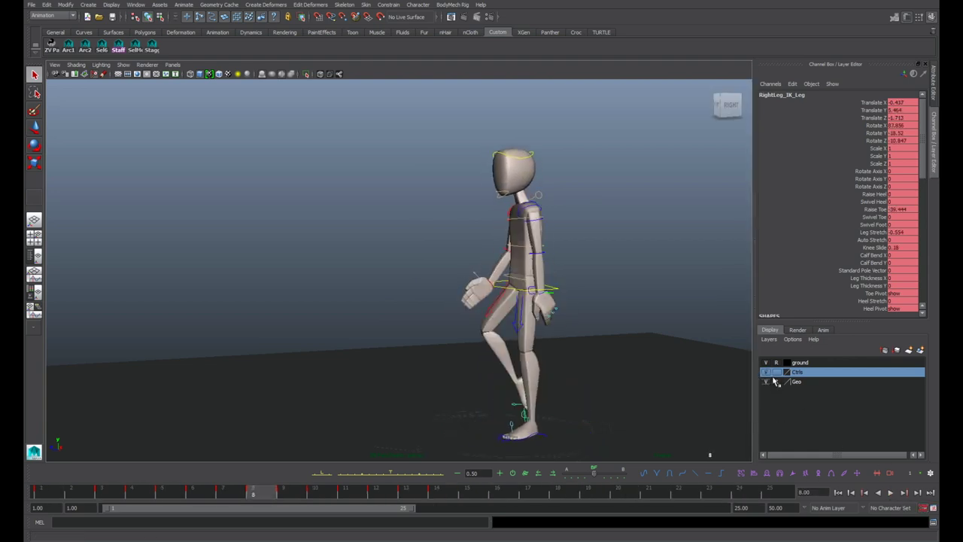
{"action": "left_click", "coordinate": [890, 493]}
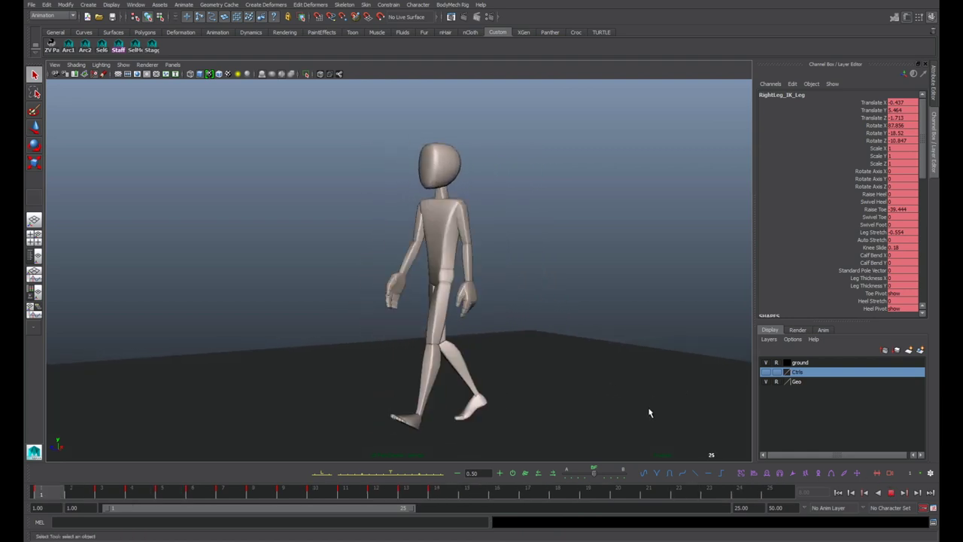
{"action": "left_click", "coordinate": [890, 493]}
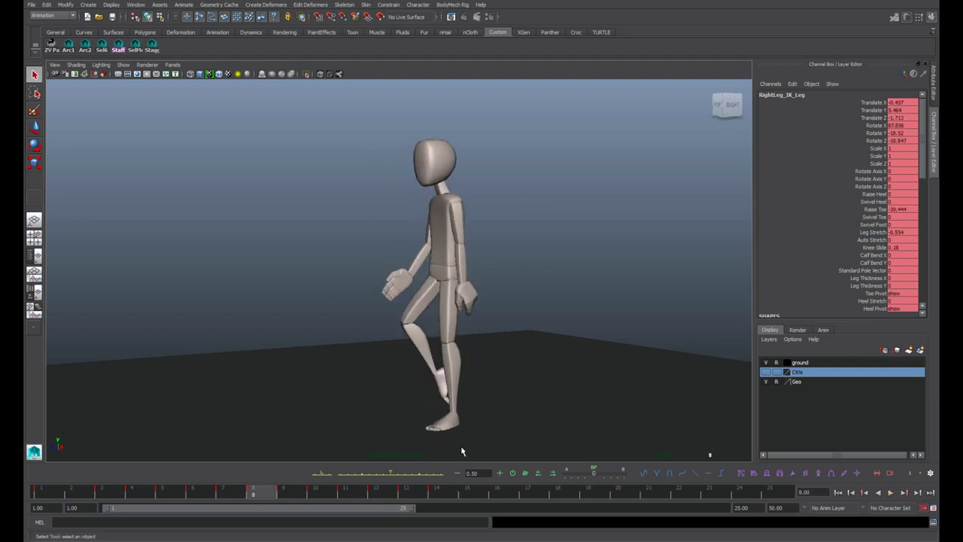
Step: End the playback range at frame 24 and replay the cycle to check the loop between frames 24 and 1
{"action": "left_click_drag", "start_coordinate": [404, 508], "coordinate": [392, 509]}
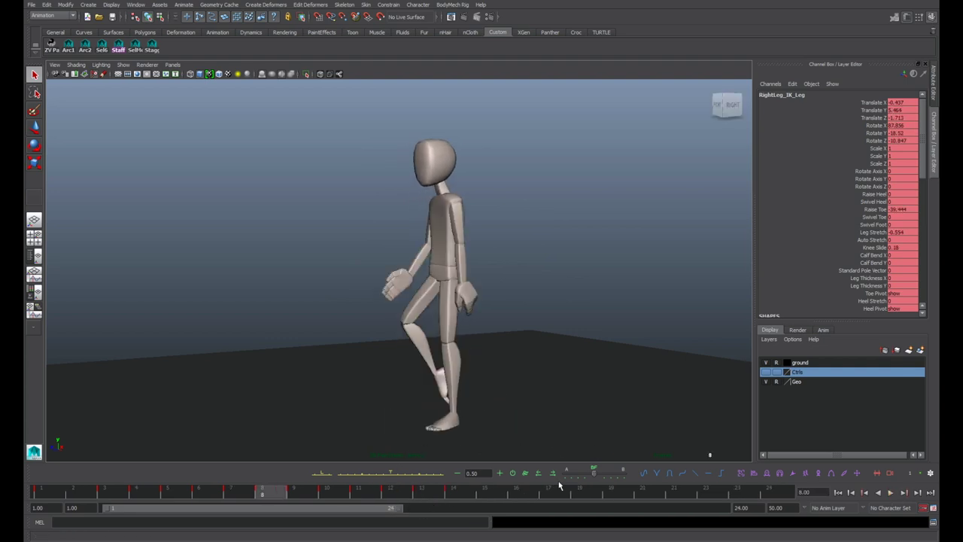
{"action": "left_click", "coordinate": [769, 494]}
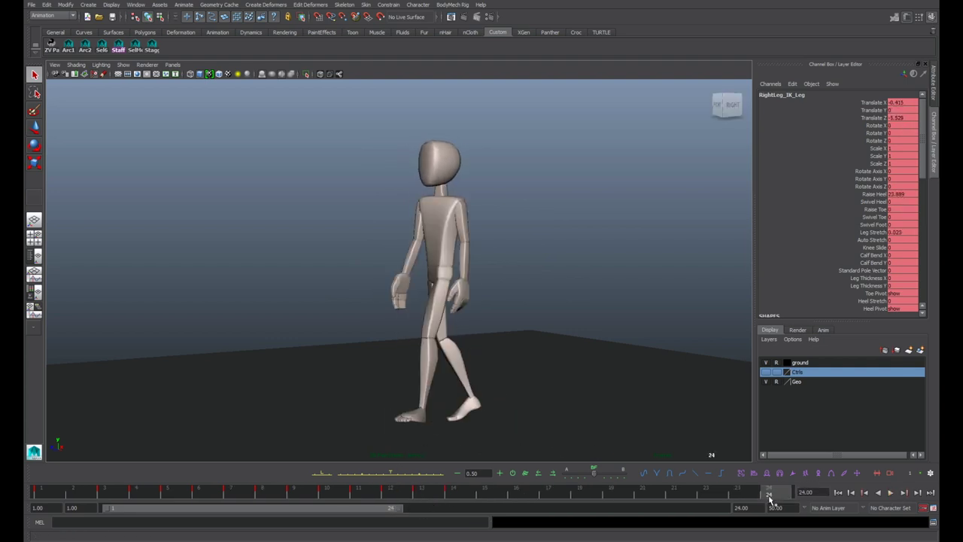
{"action": "left_click", "coordinate": [50, 495]}
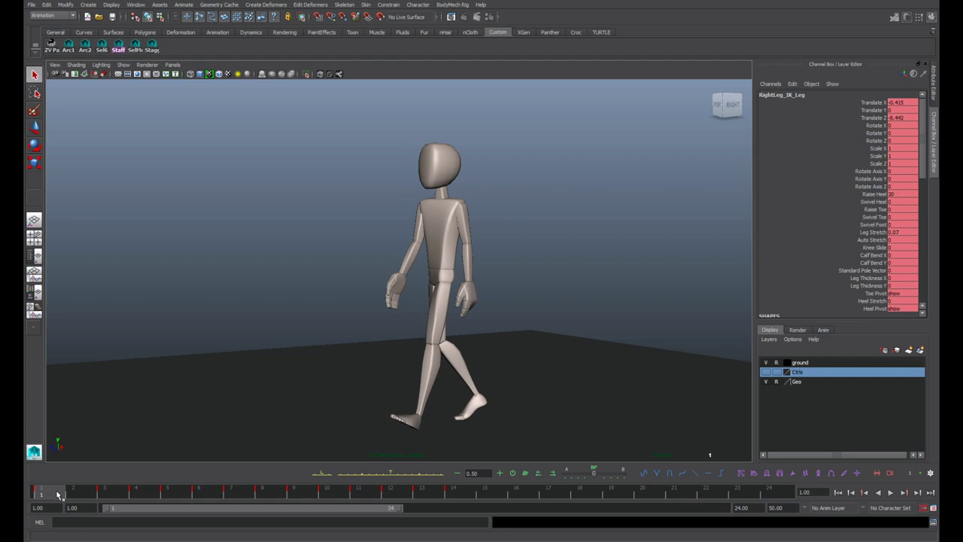
{"action": "key", "text": "alt+v"}
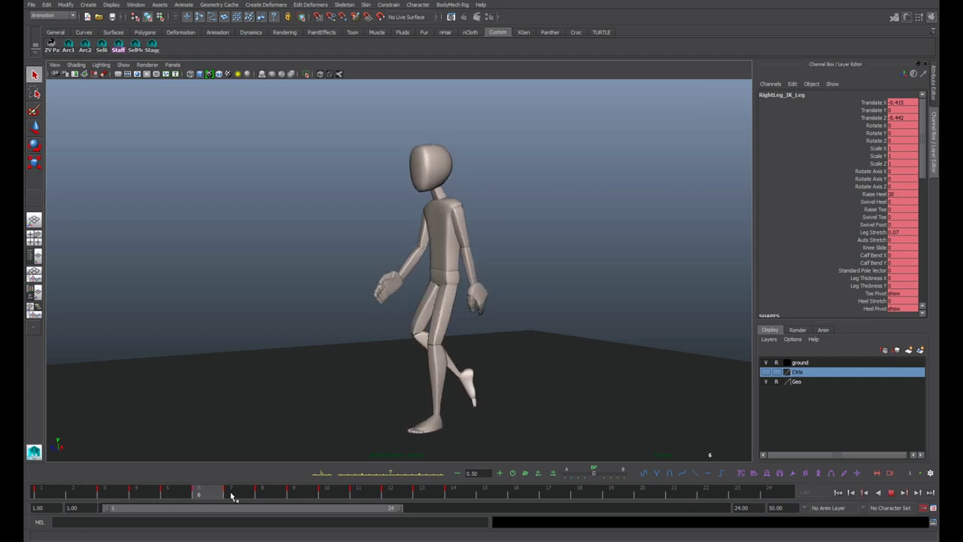
{"action": "left_click", "coordinate": [770, 491]}
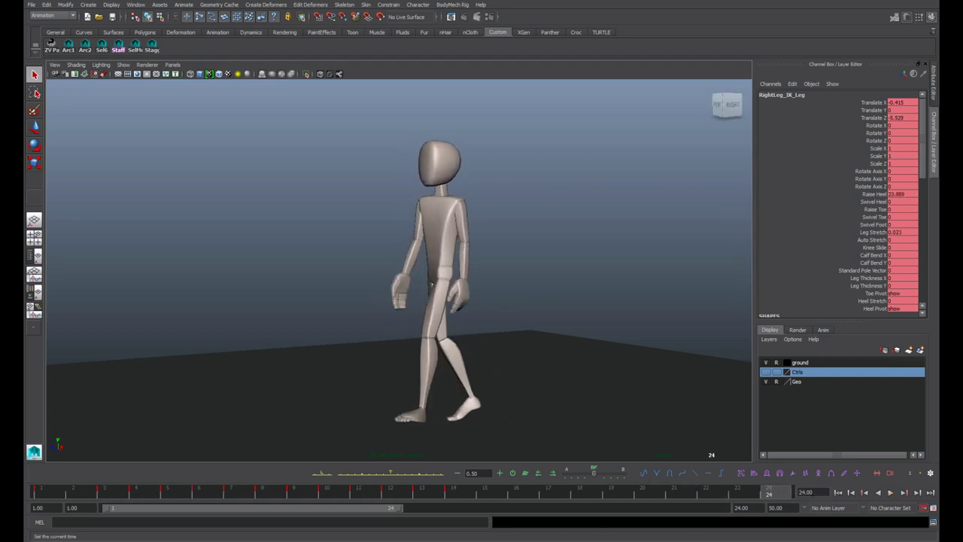
{"action": "left_click", "coordinate": [892, 494]}
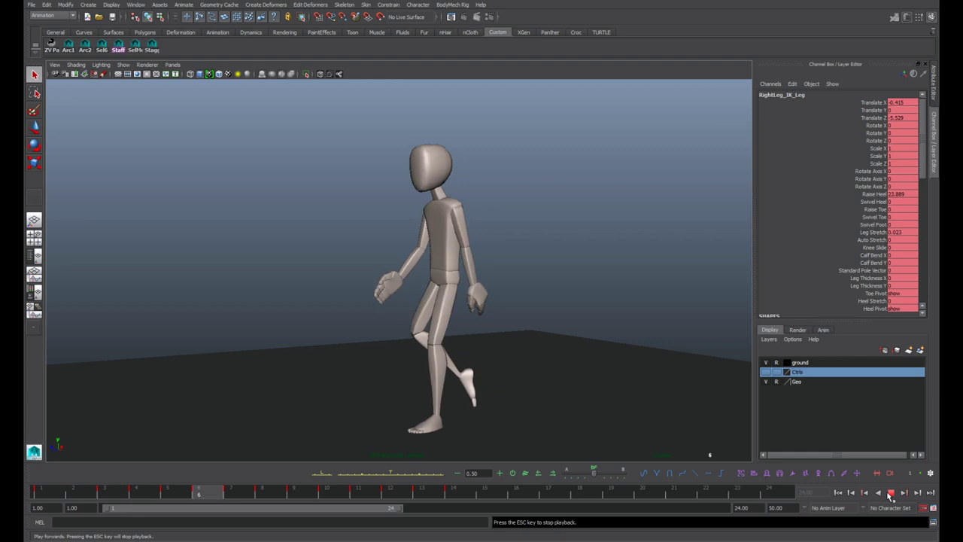
{"action": "left_click", "coordinate": [893, 494]}
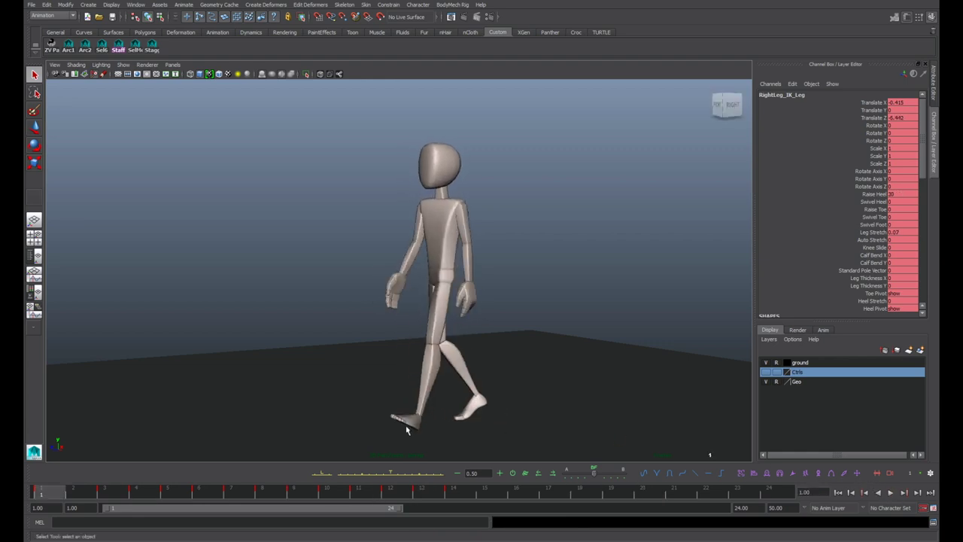